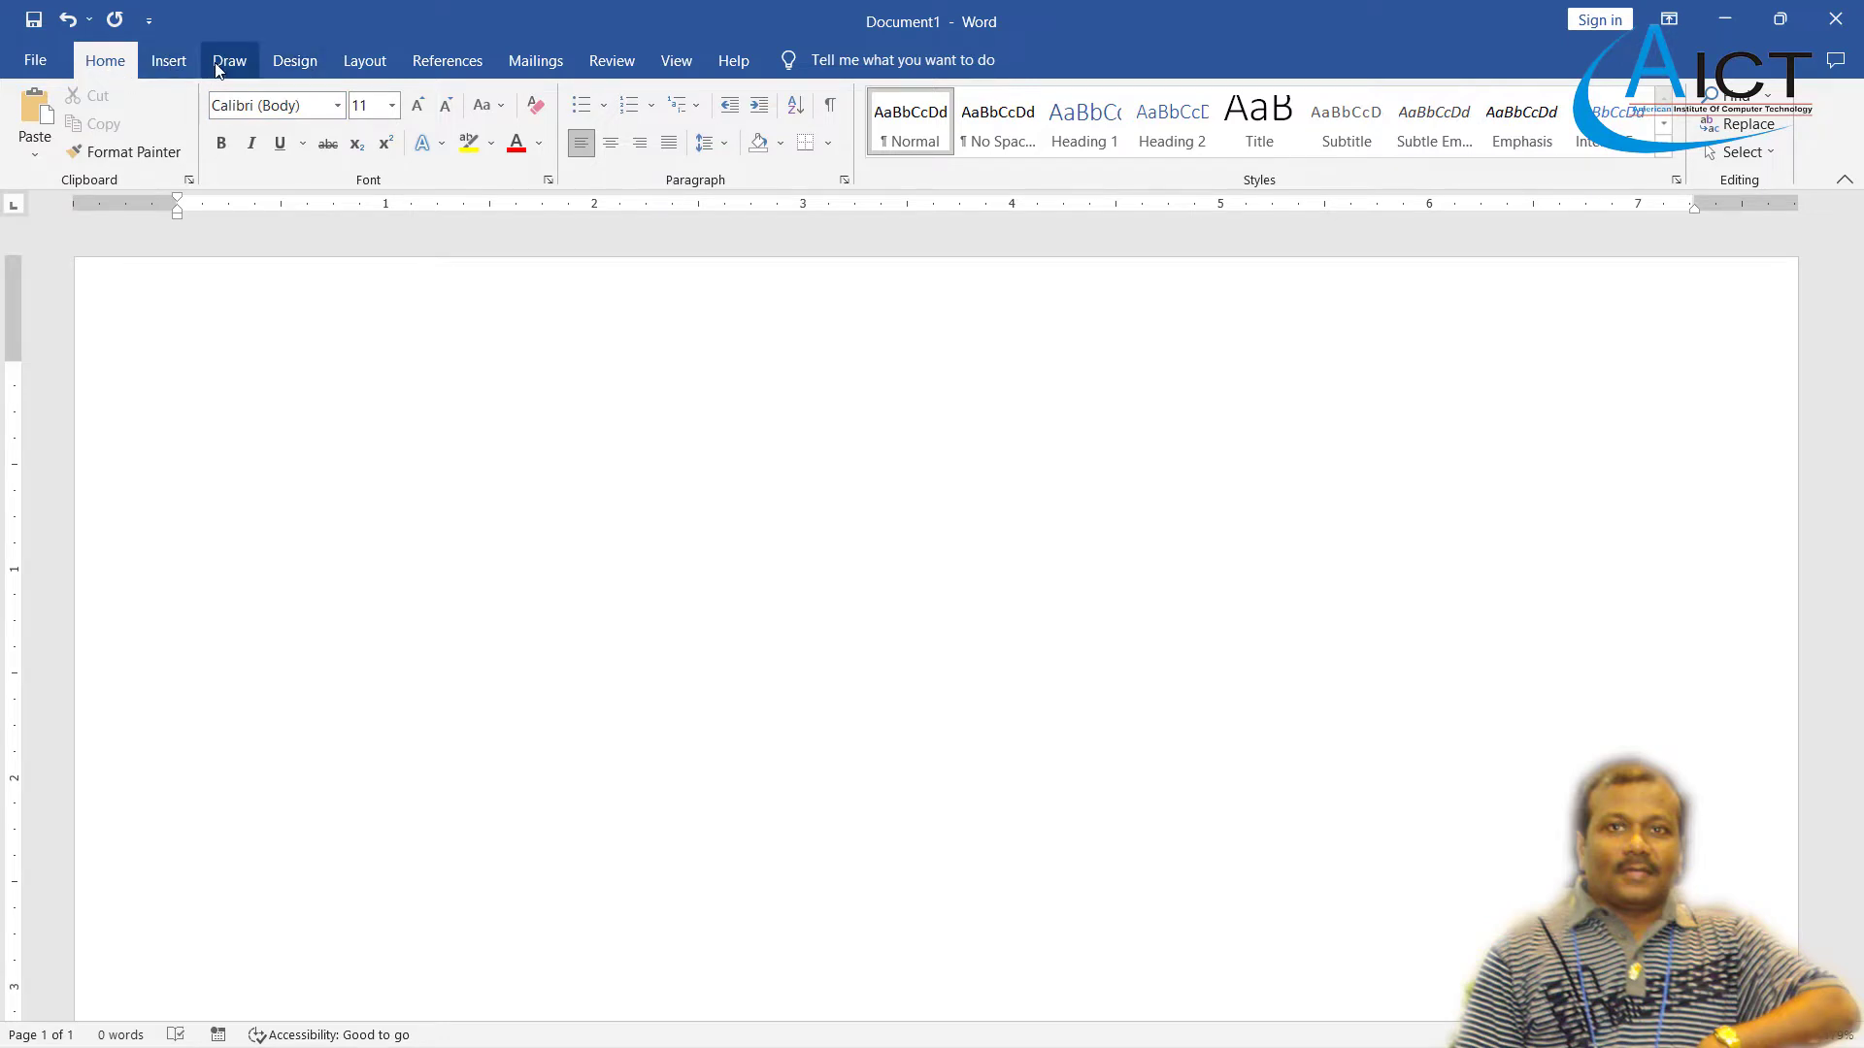
- Open the page border settings for the blank document and choose the Box setting
{"action": "left_click", "coordinate": [292, 64]}
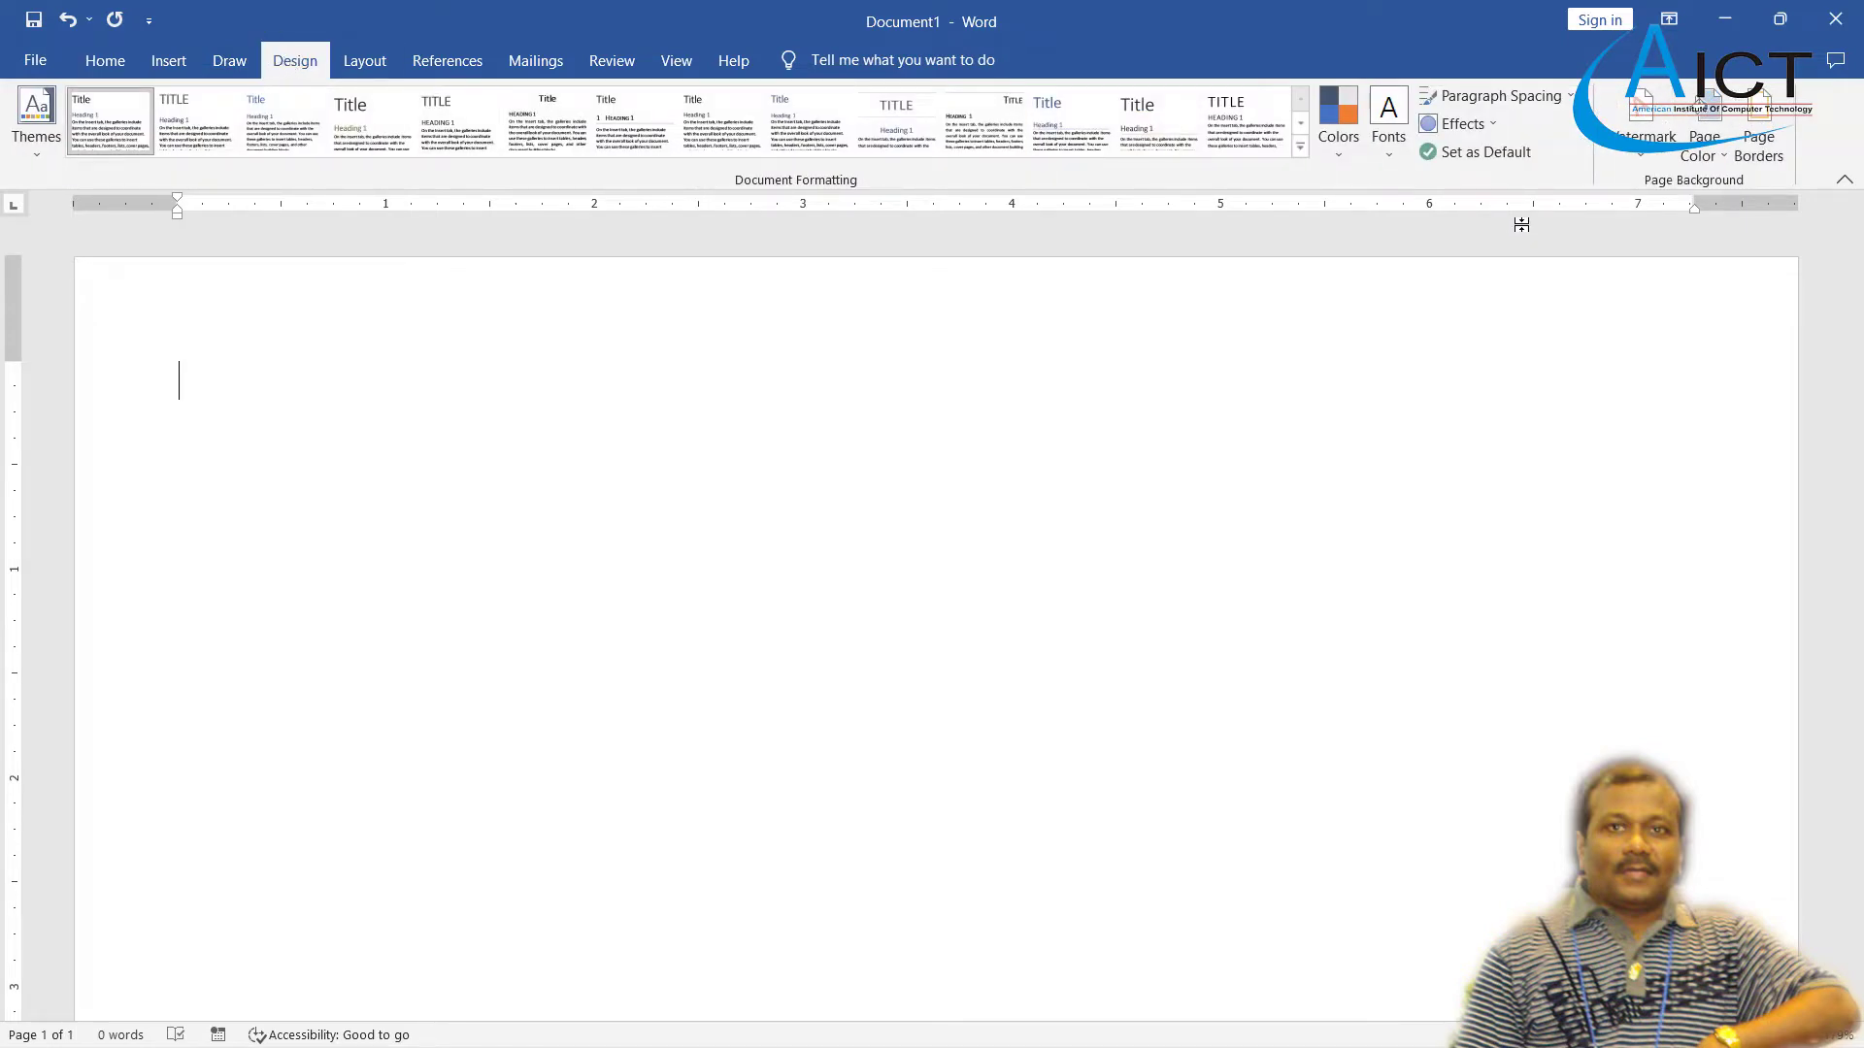
{"action": "left_click", "coordinate": [1760, 156]}
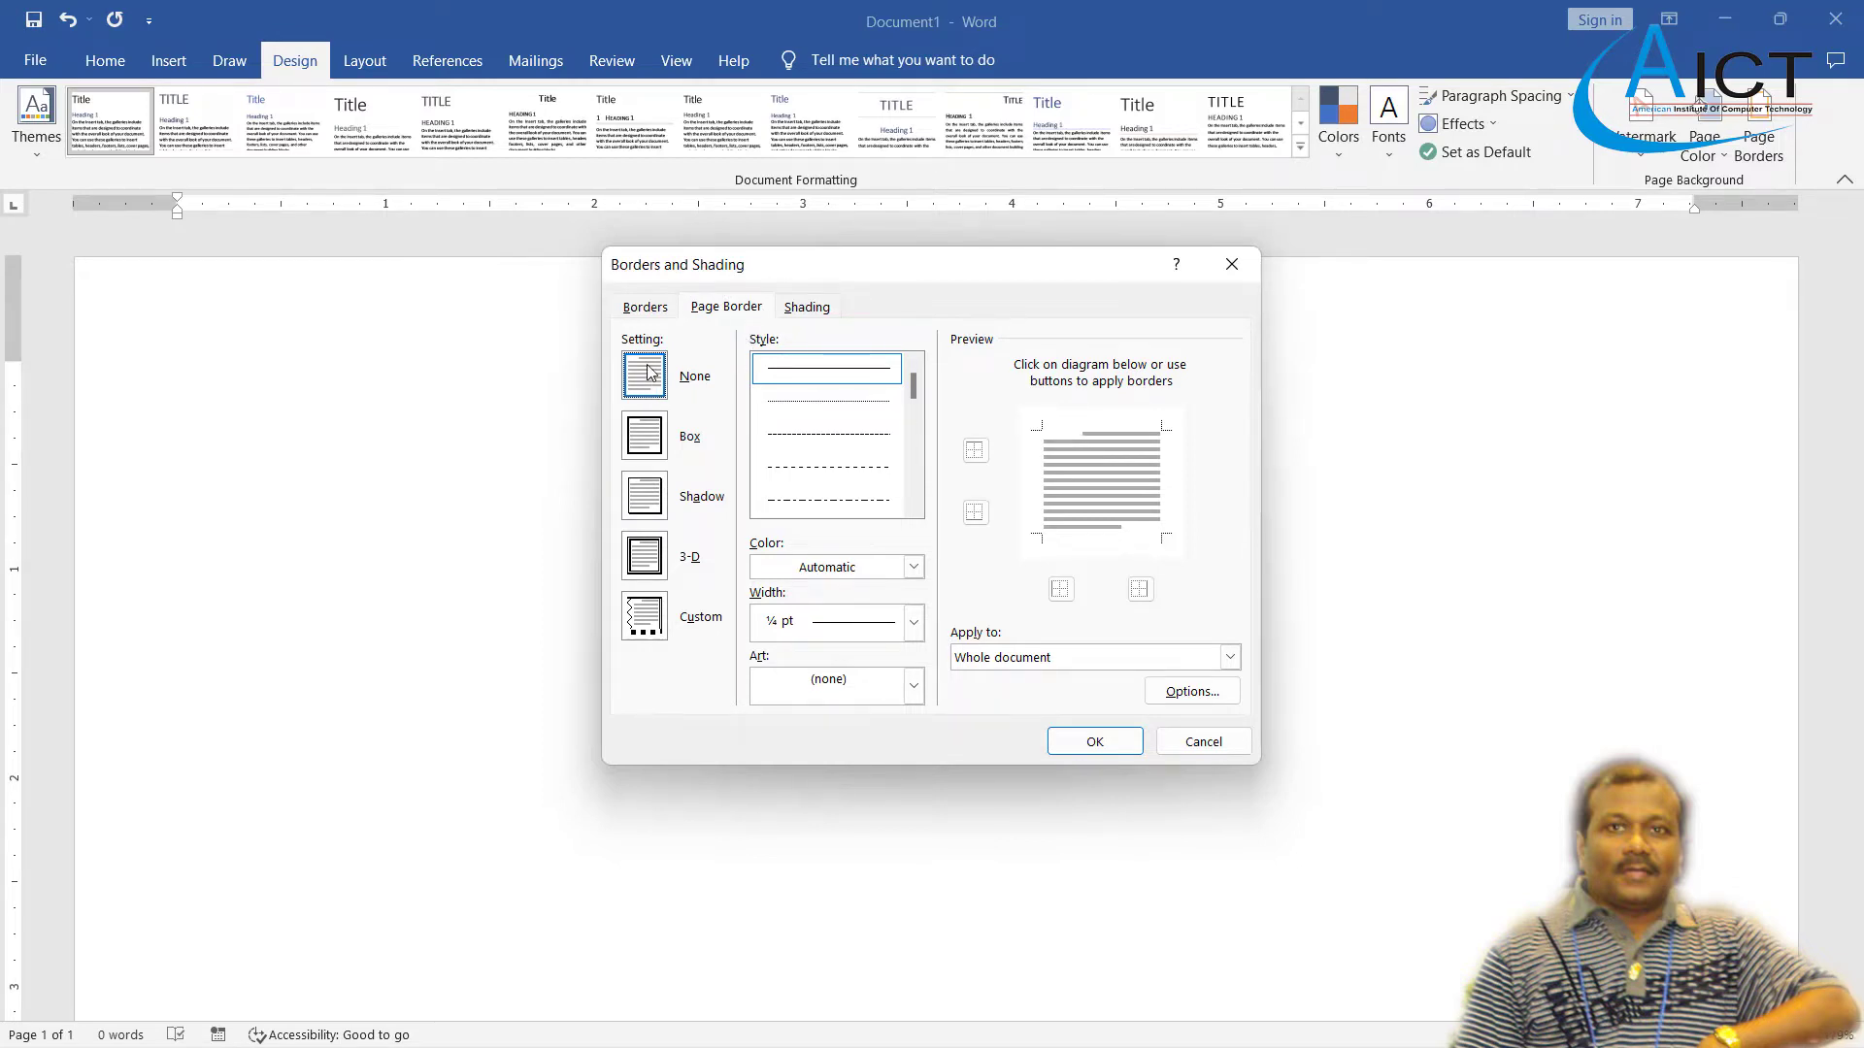
{"action": "left_click", "coordinate": [642, 450]}
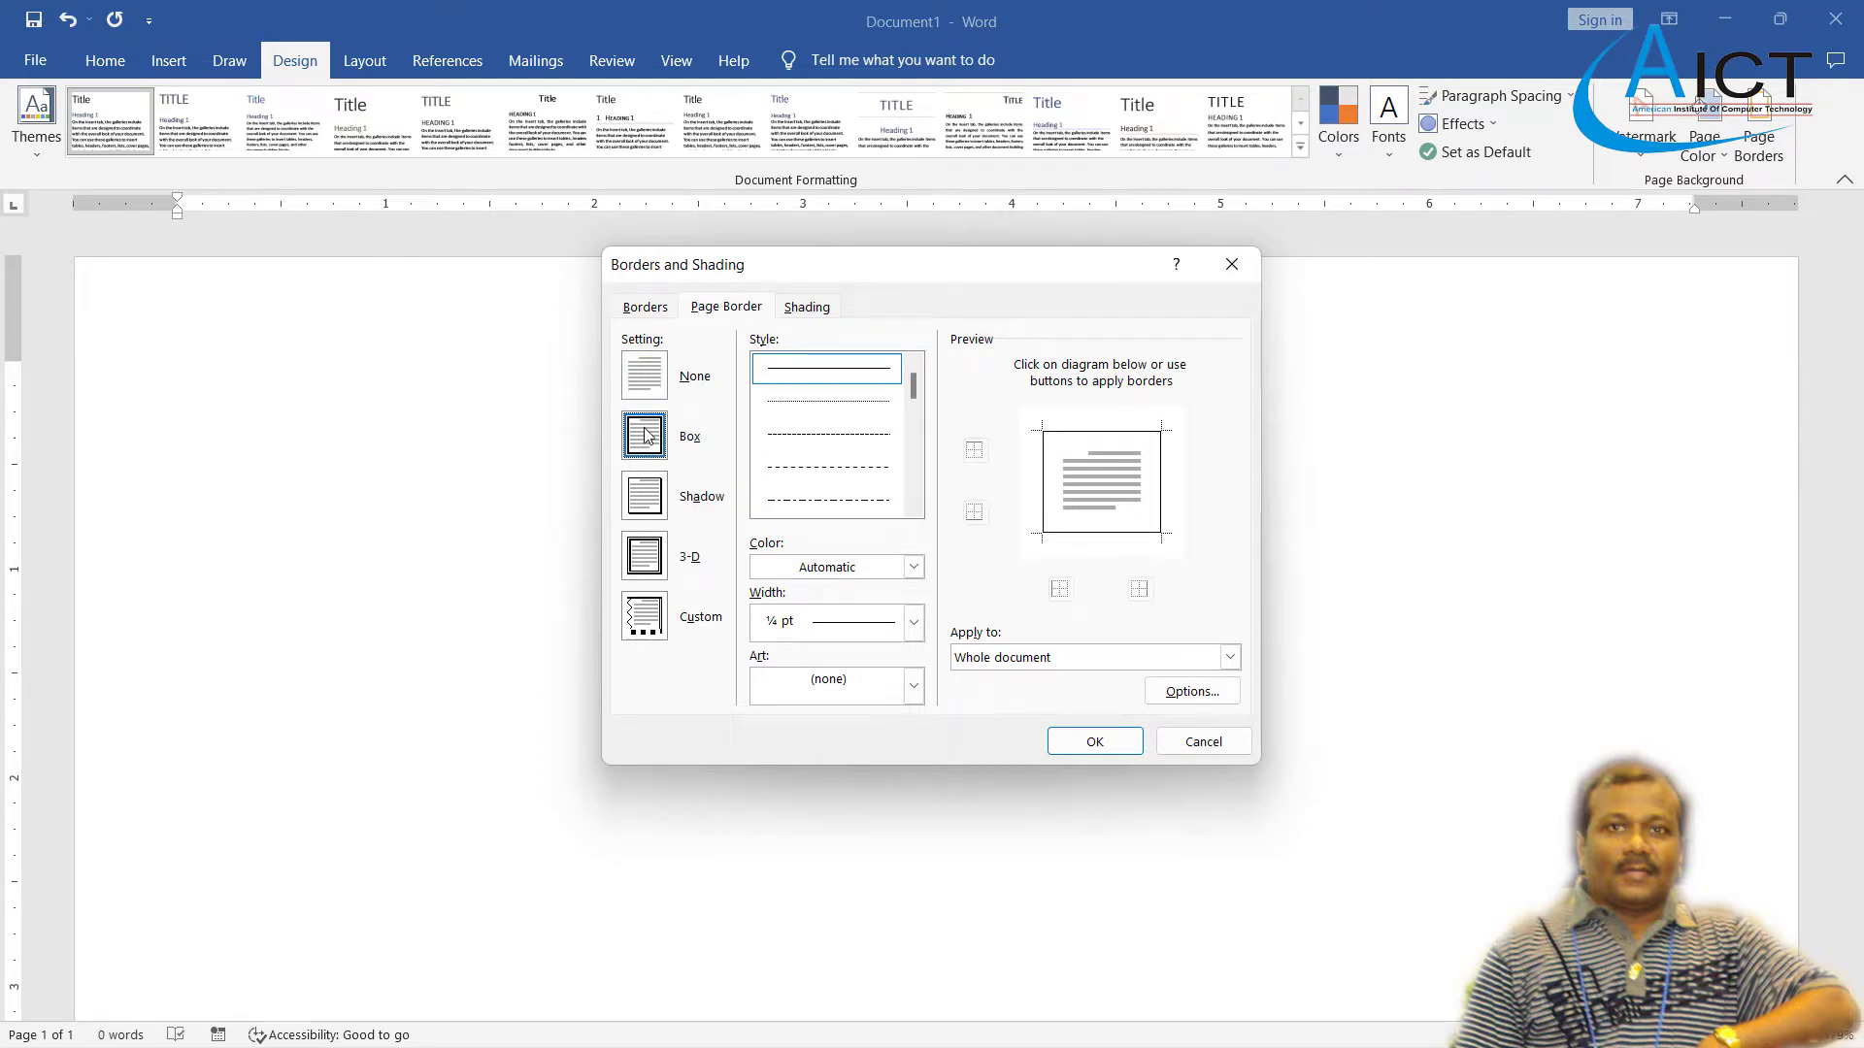
- Give the page border a 3 pt thick-and-thin line style in standard red and apply it to the whole document
{"action": "scroll", "coordinate": [866, 432], "scroll_direction": "down", "scroll_amount": 1}
{"action": "scroll", "coordinate": [864, 432], "scroll_direction": "up", "scroll_amount": 1}
{"action": "left_click", "coordinate": [824, 434]}
{"action": "scroll", "coordinate": [828, 457], "scroll_direction": "down", "scroll_amount": 3}
{"action": "left_click", "coordinate": [828, 438]}
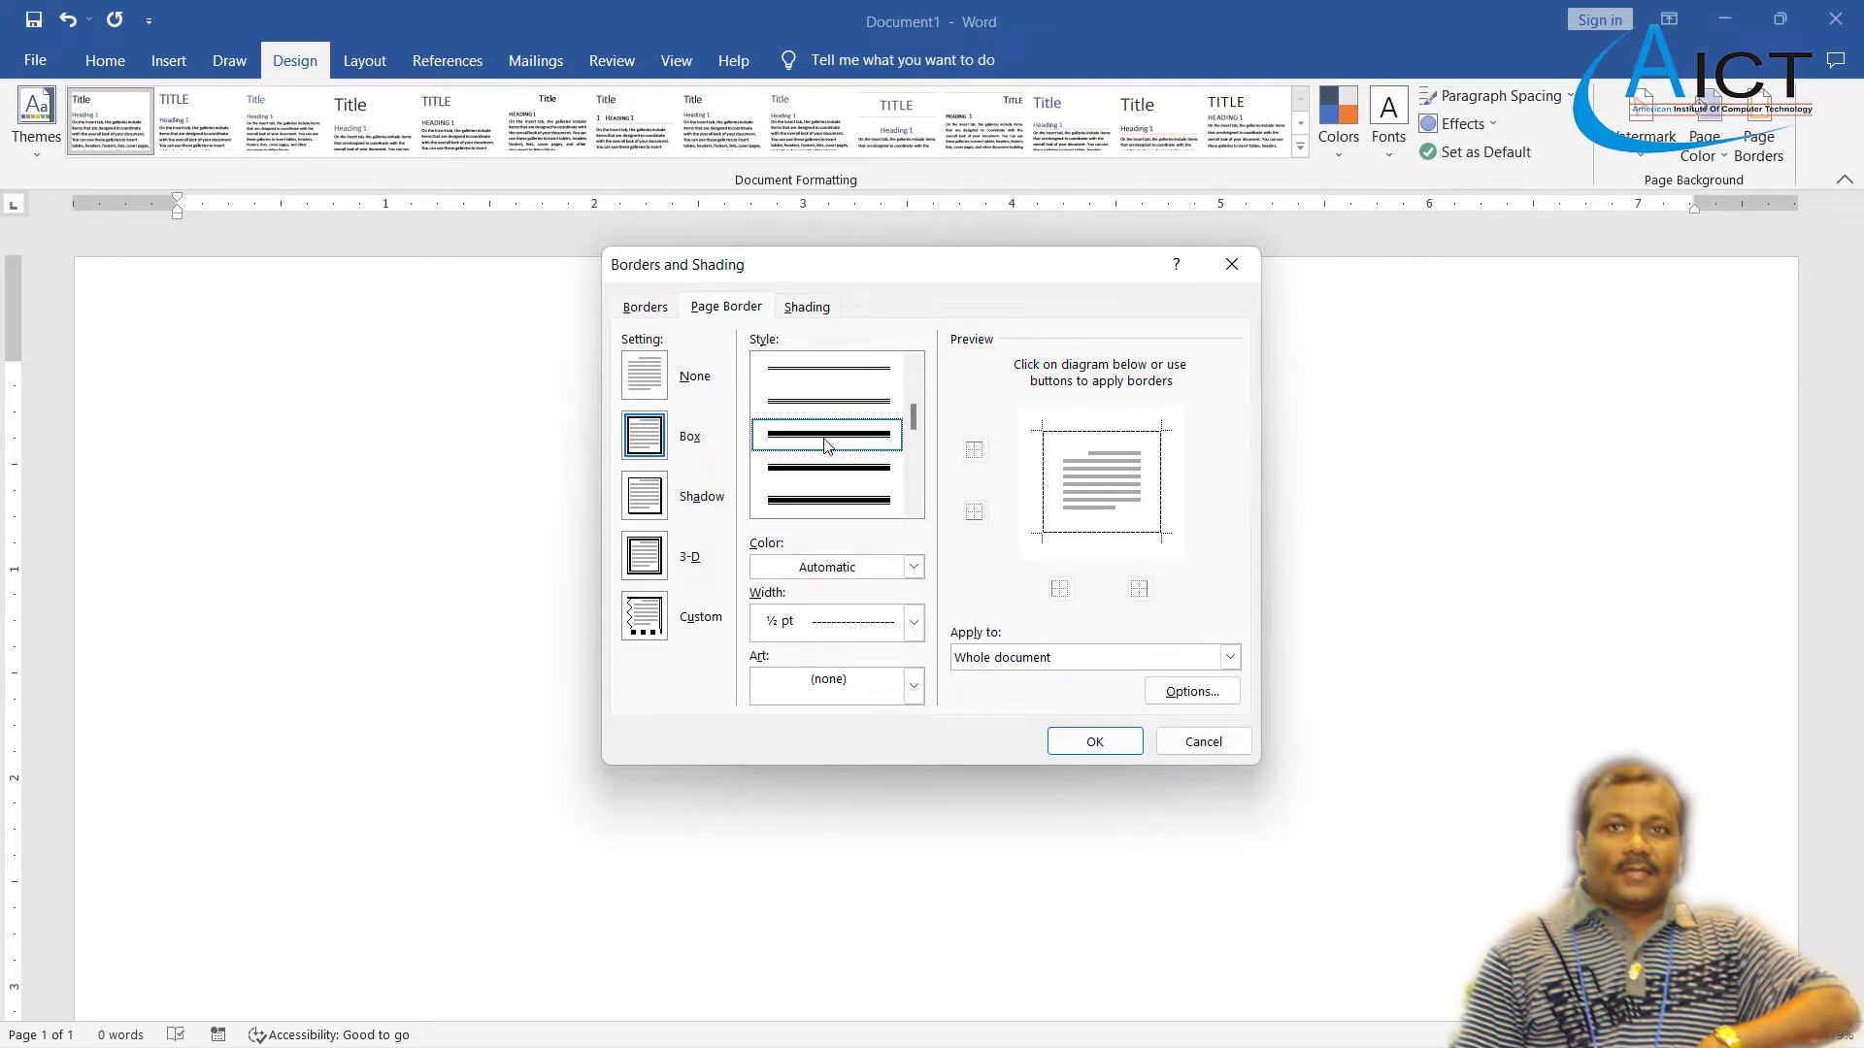
{"action": "scroll", "coordinate": [828, 445], "scroll_direction": "down", "scroll_amount": 1}
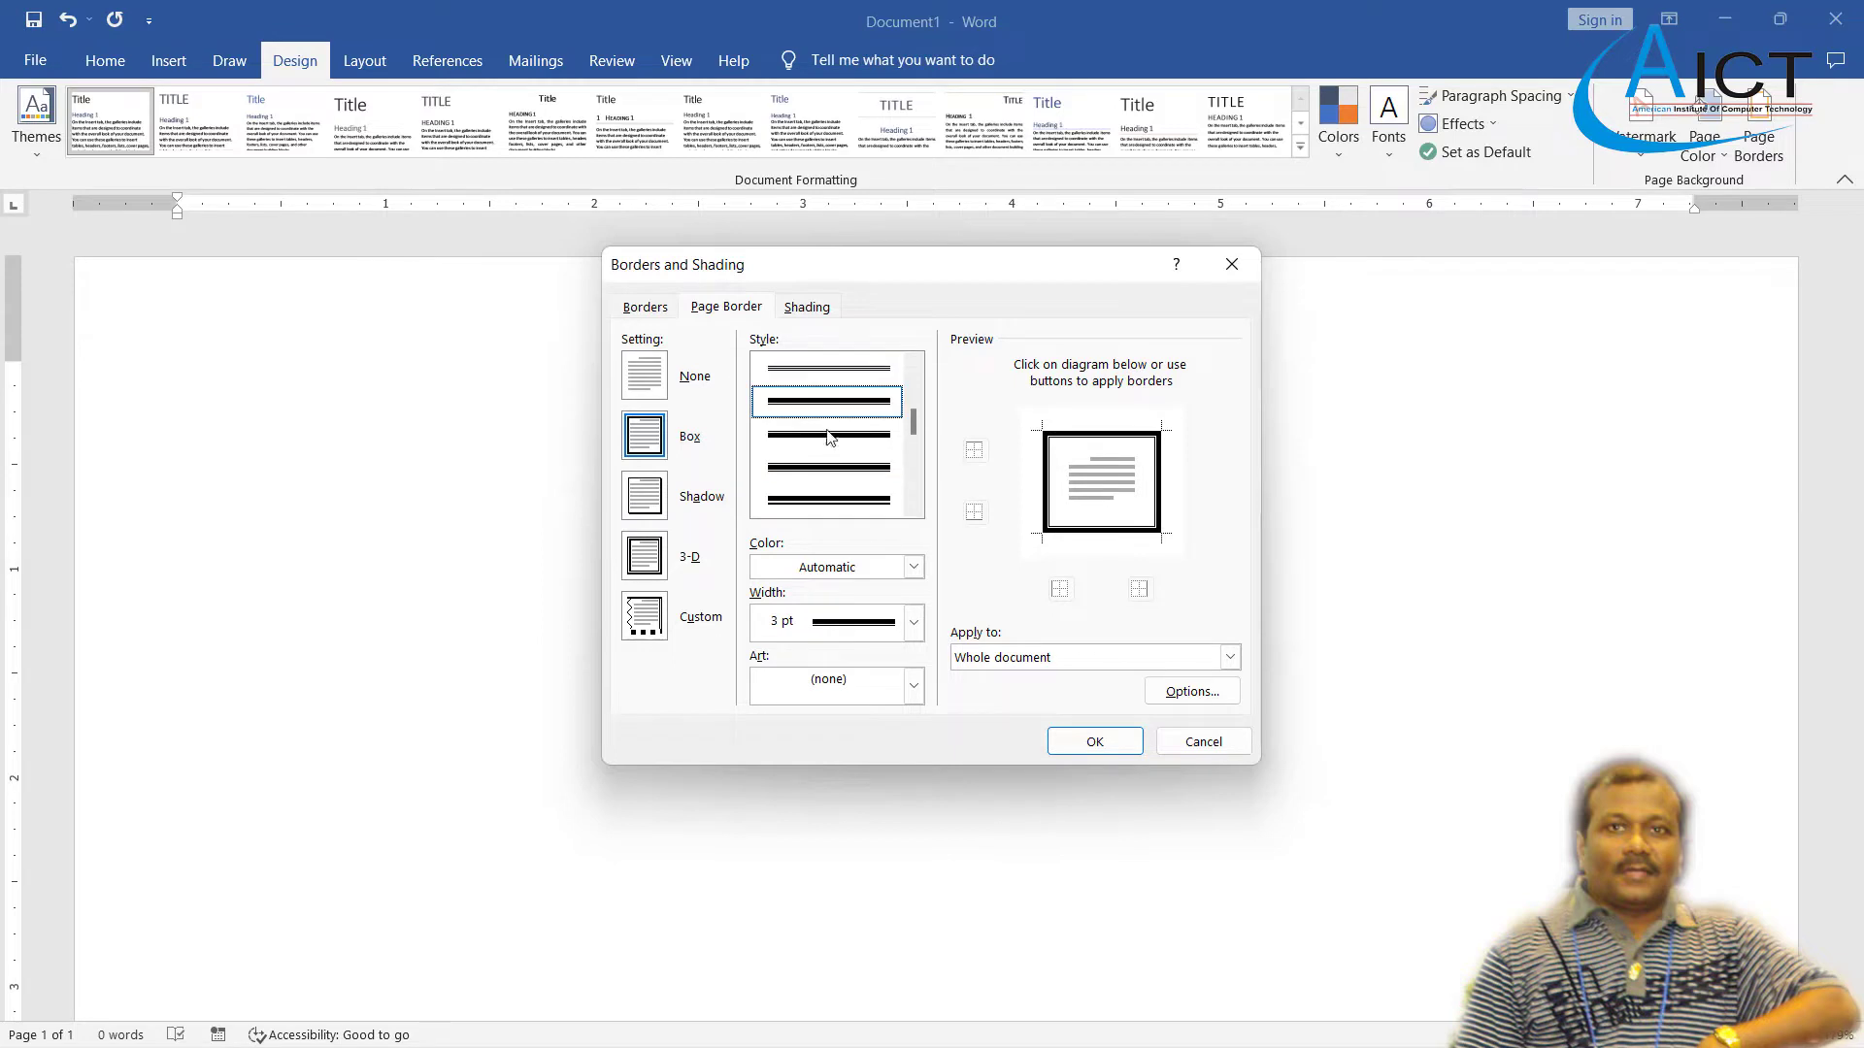
{"action": "left_click", "coordinate": [911, 569]}
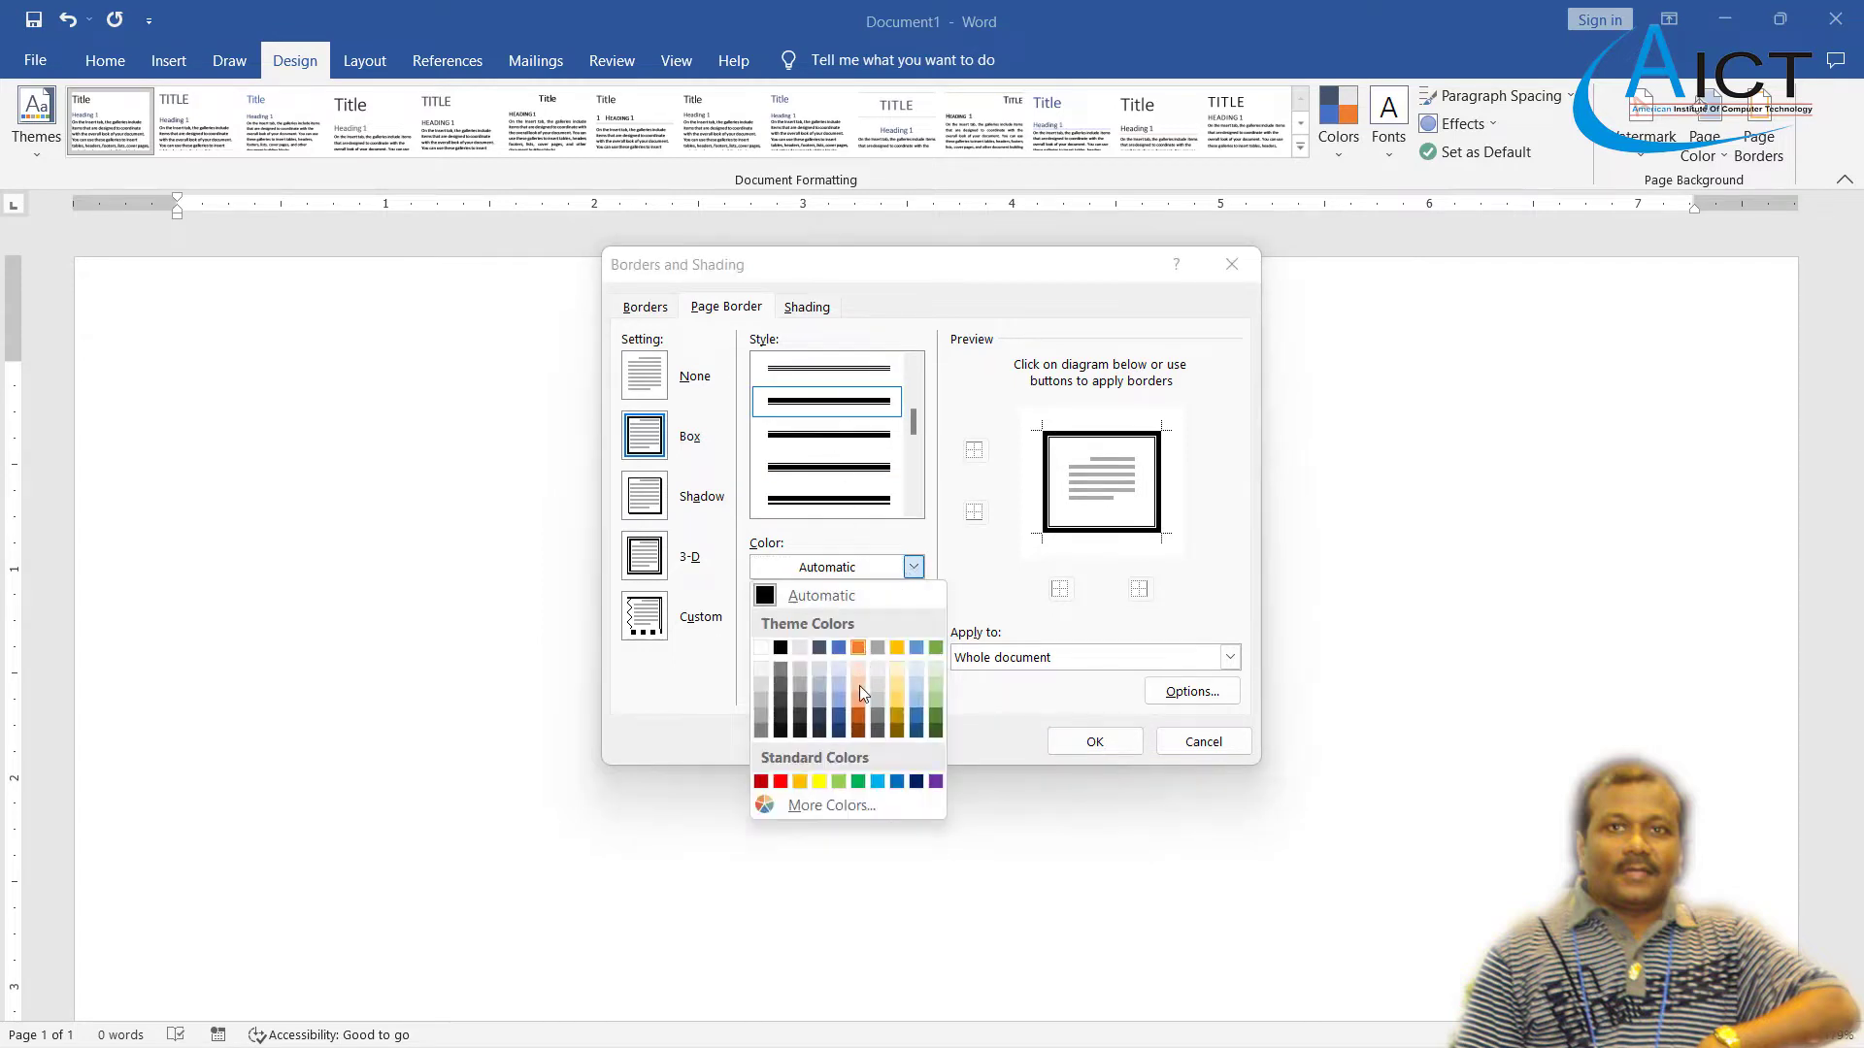
{"action": "left_click", "coordinate": [781, 782]}
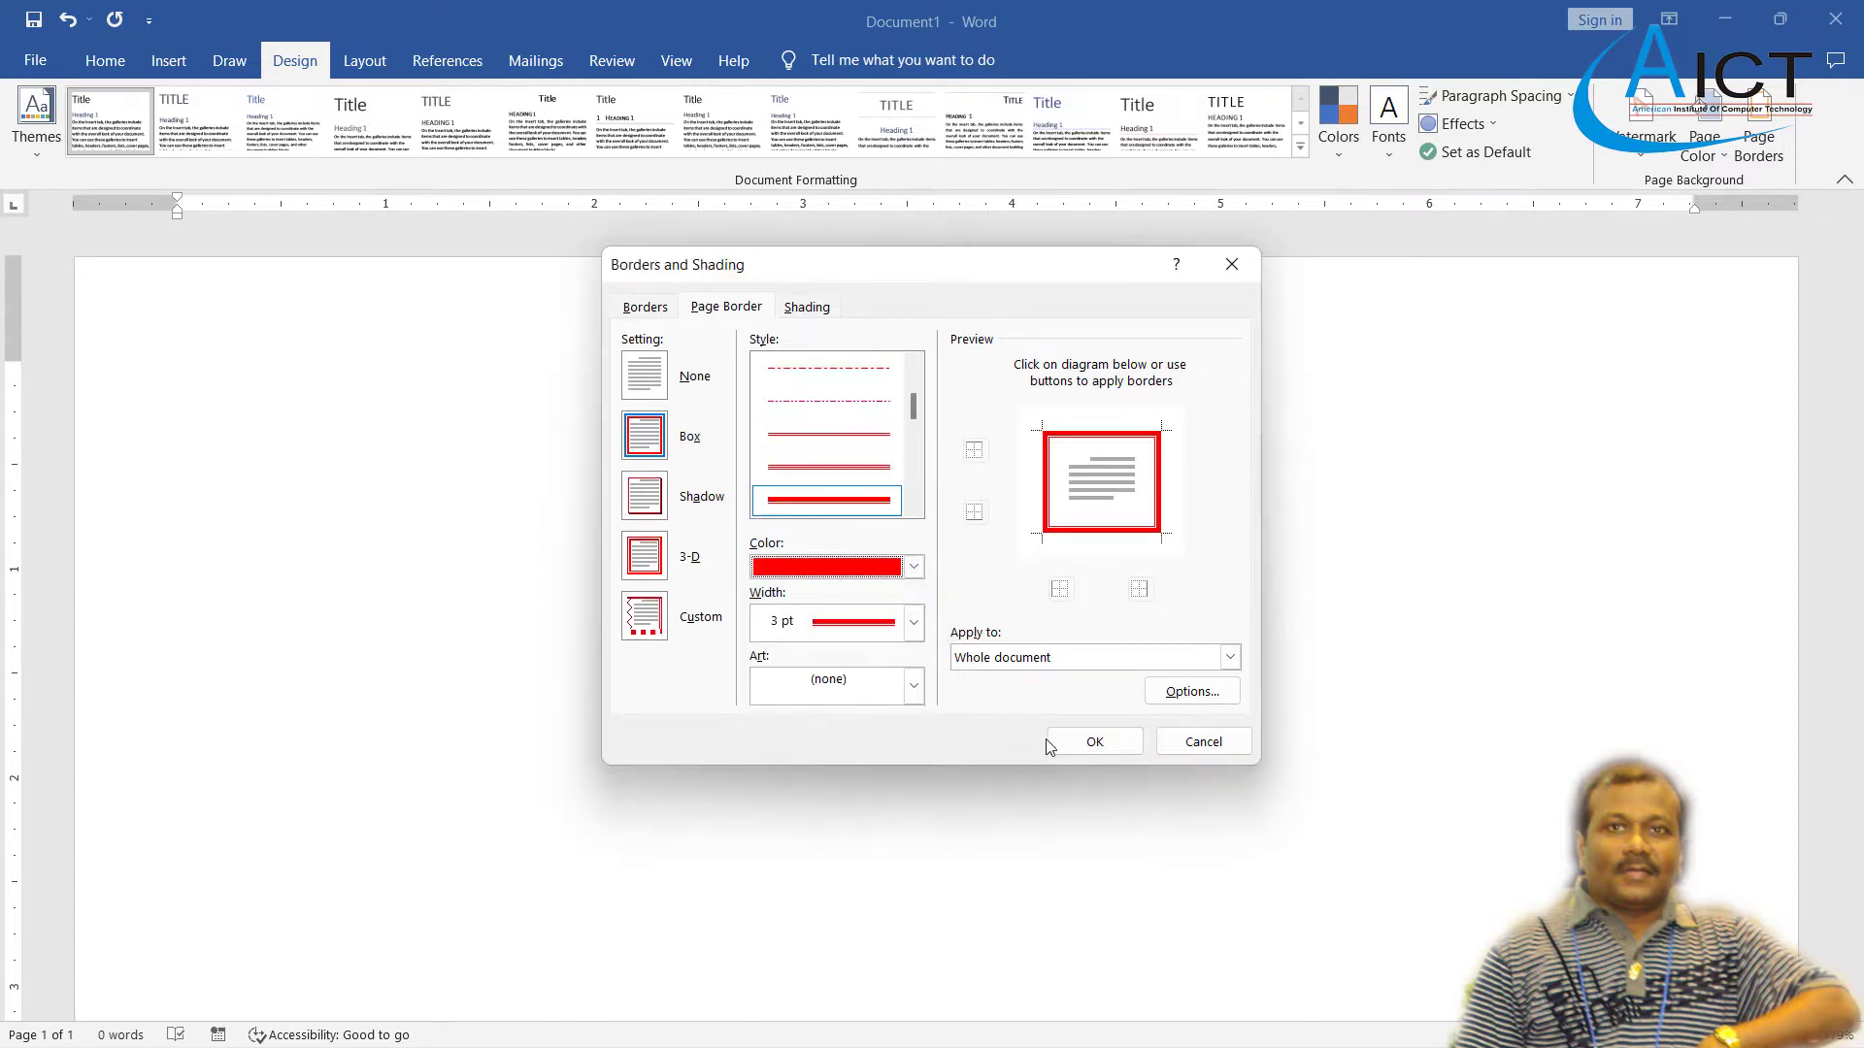
{"action": "left_click", "coordinate": [1097, 737]}
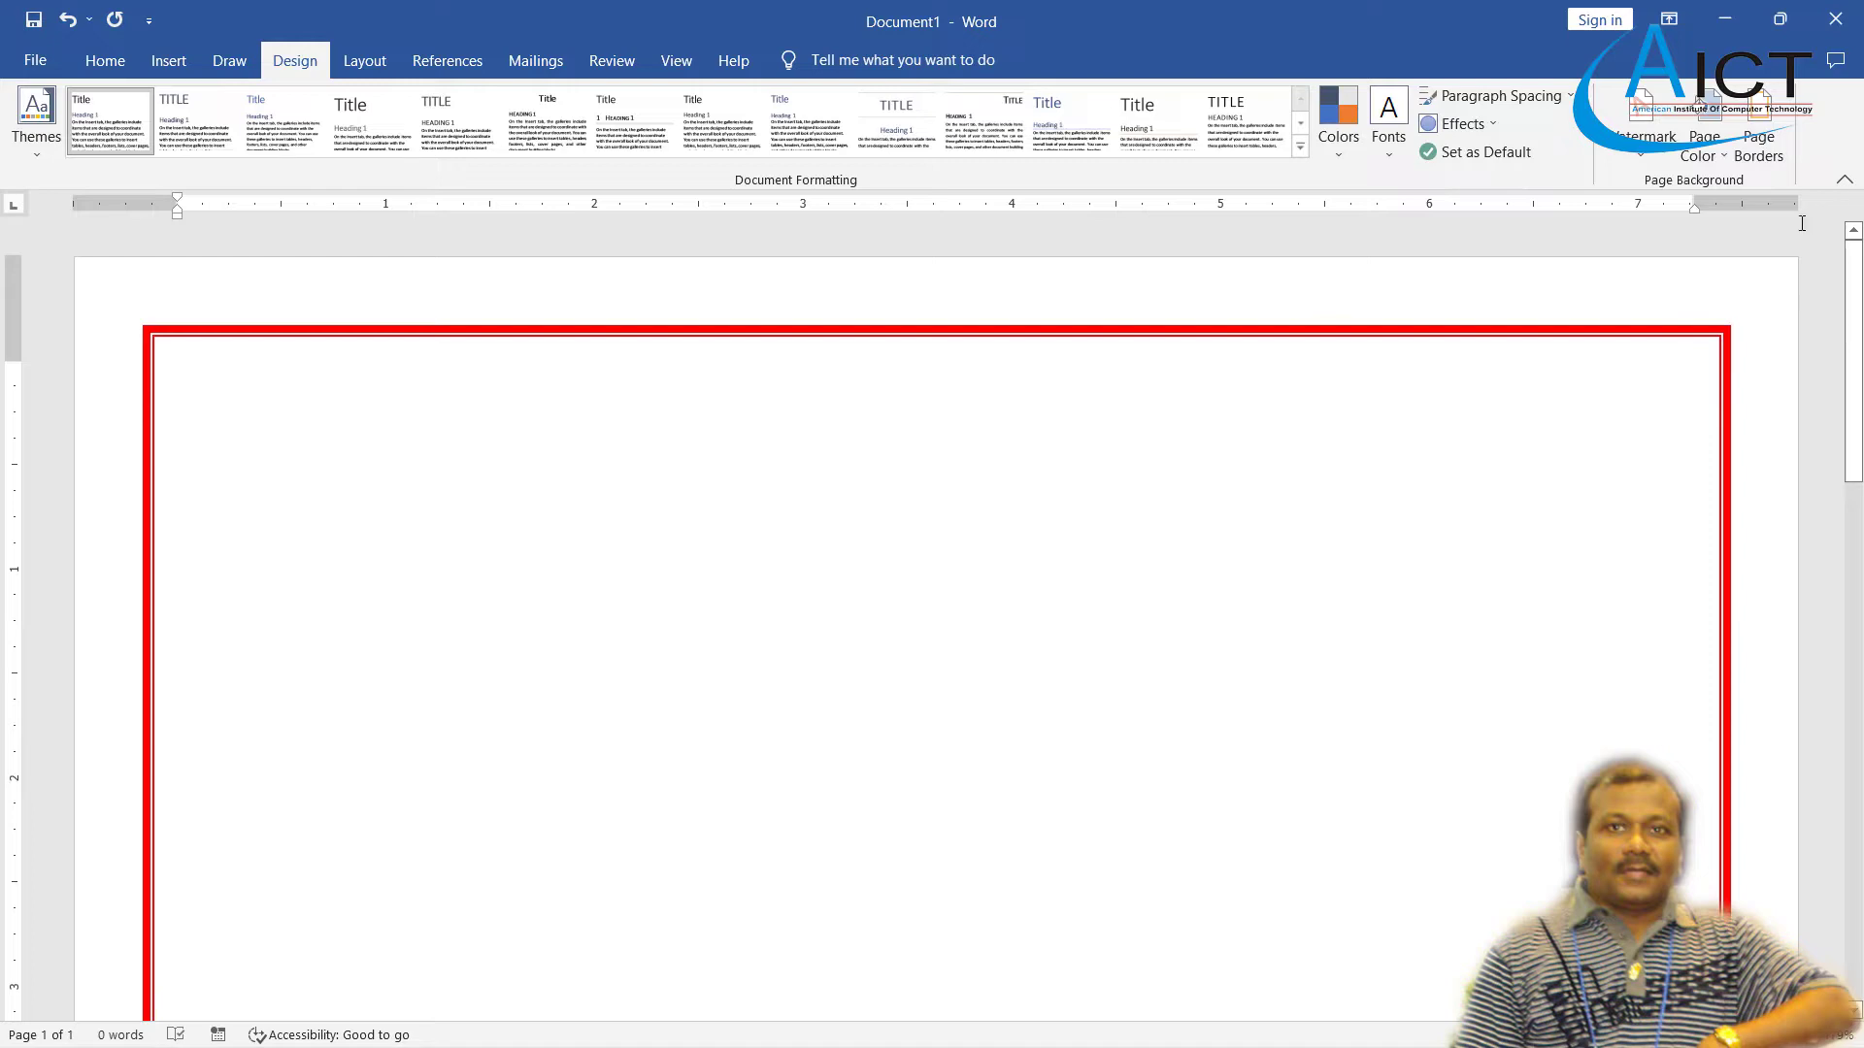
- Change the page border to the diagonally striped line style in dark blue
{"action": "left_click", "coordinate": [1757, 137]}
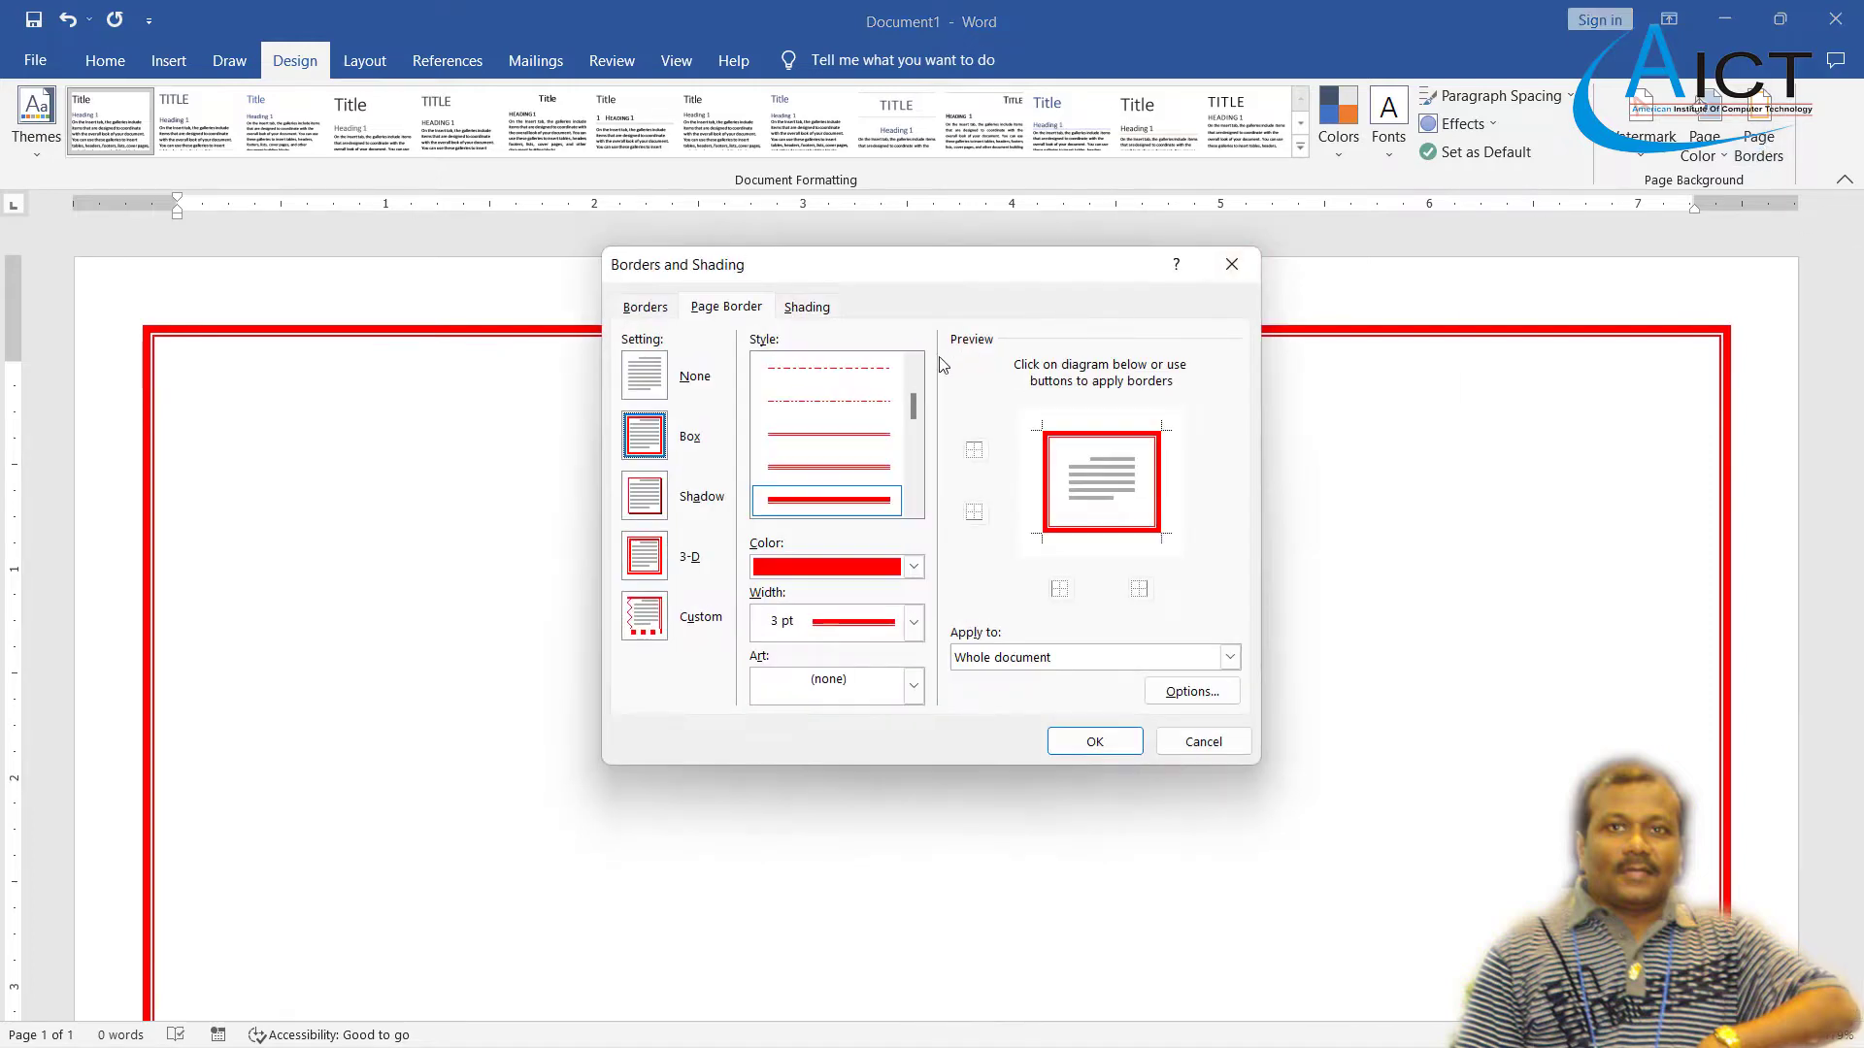
{"action": "scroll", "coordinate": [918, 513], "scroll_direction": "down", "scroll_amount": 5}
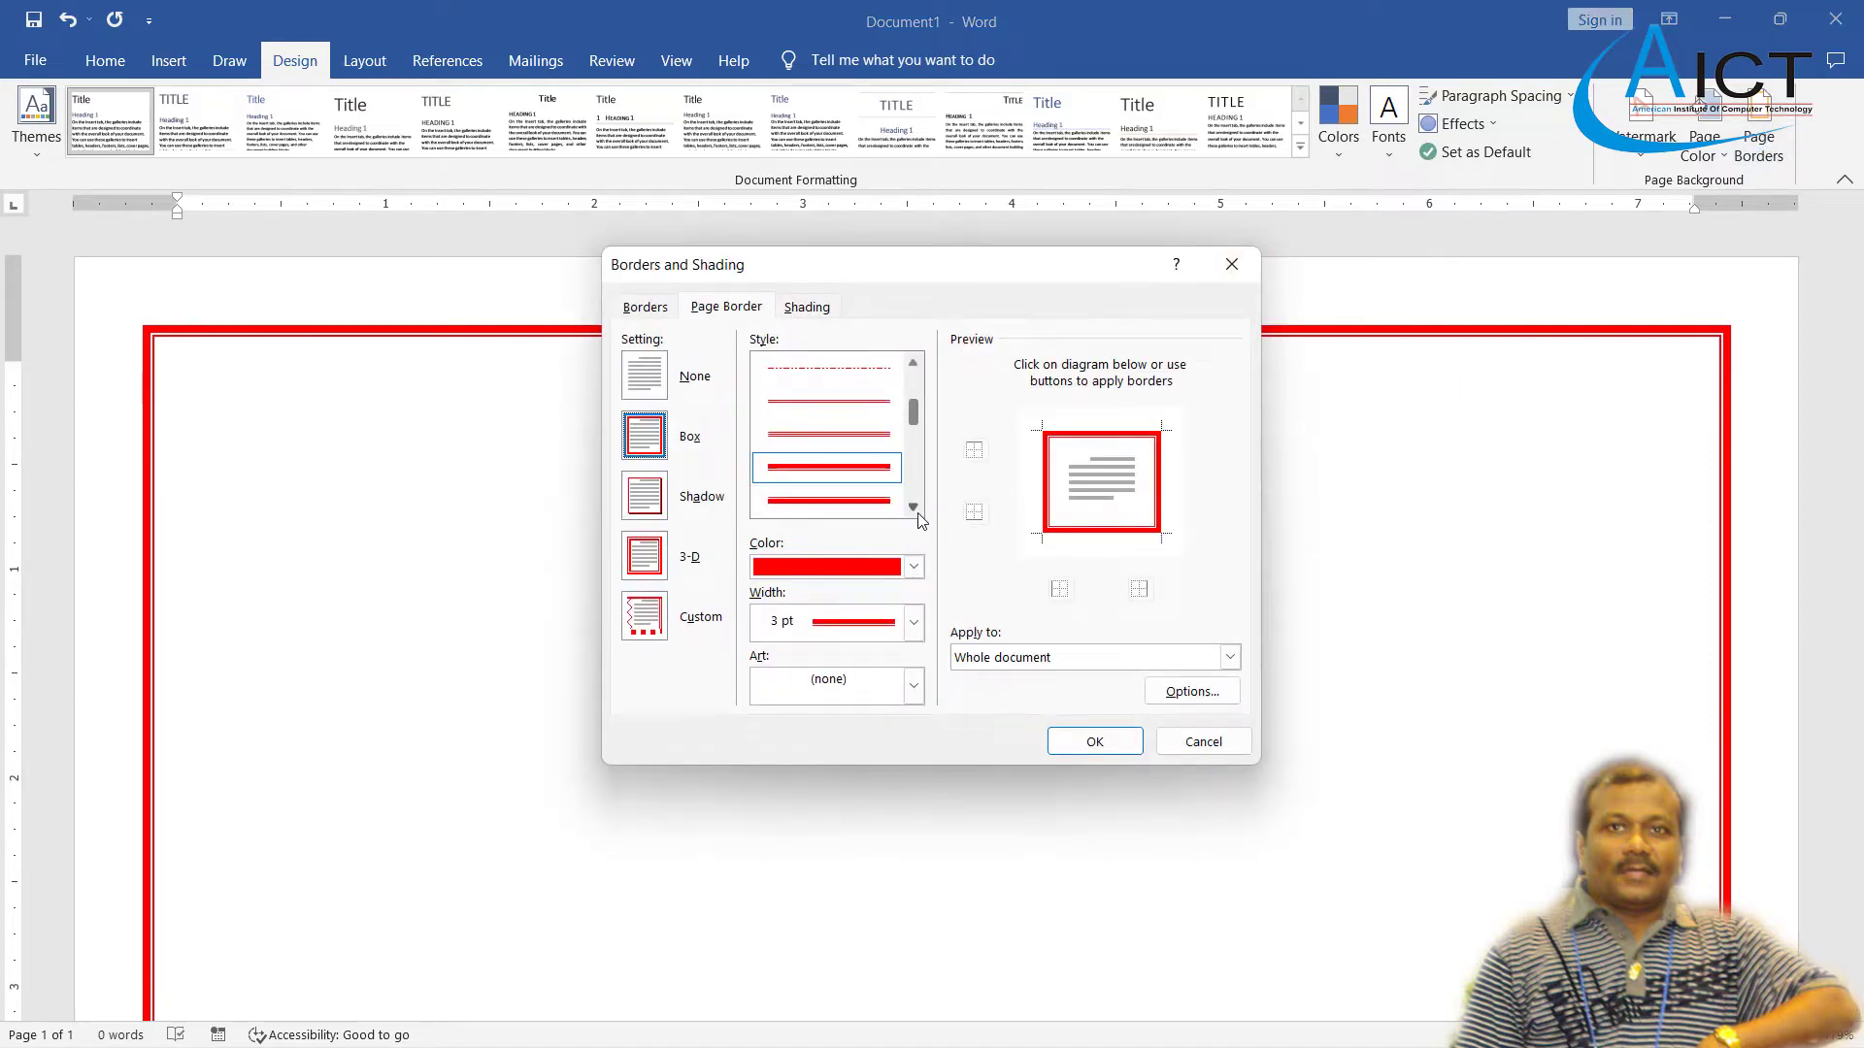
{"action": "scroll", "coordinate": [917, 520], "scroll_direction": "down", "scroll_amount": 4}
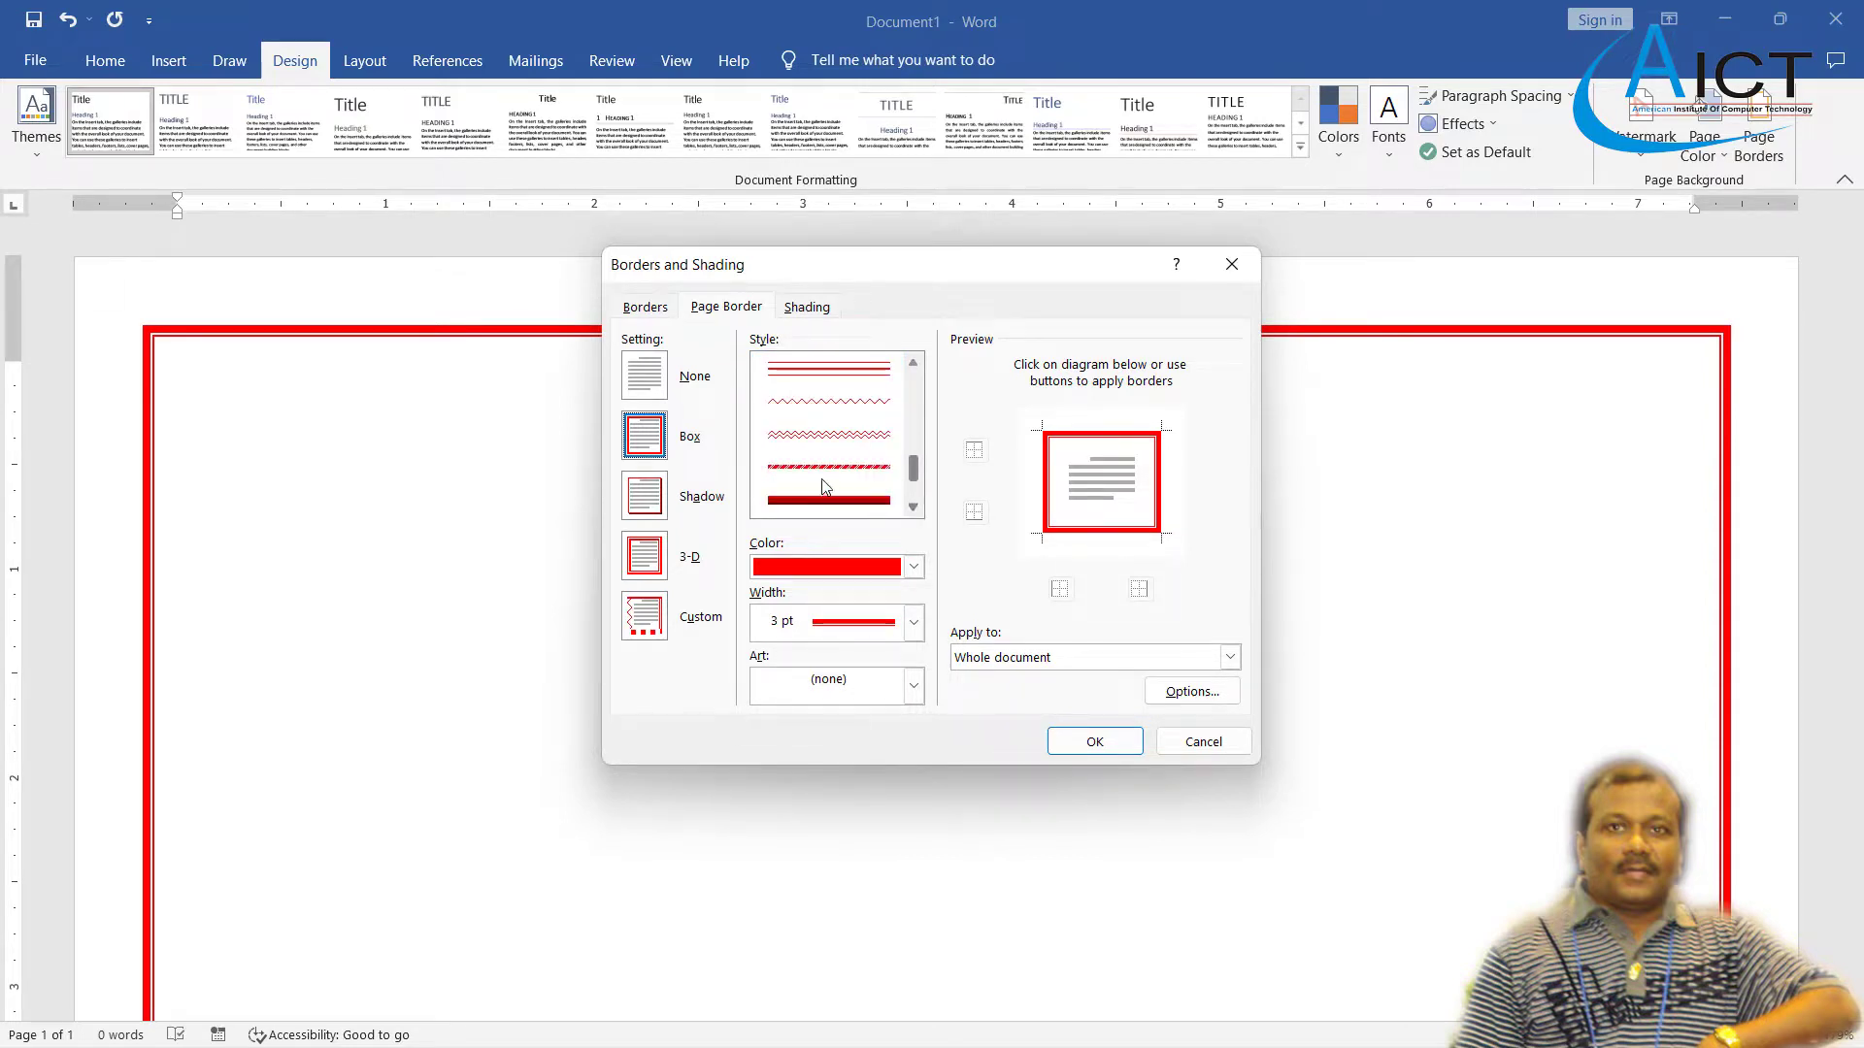
{"action": "left_click", "coordinate": [823, 495]}
{"action": "left_click", "coordinate": [916, 558]}
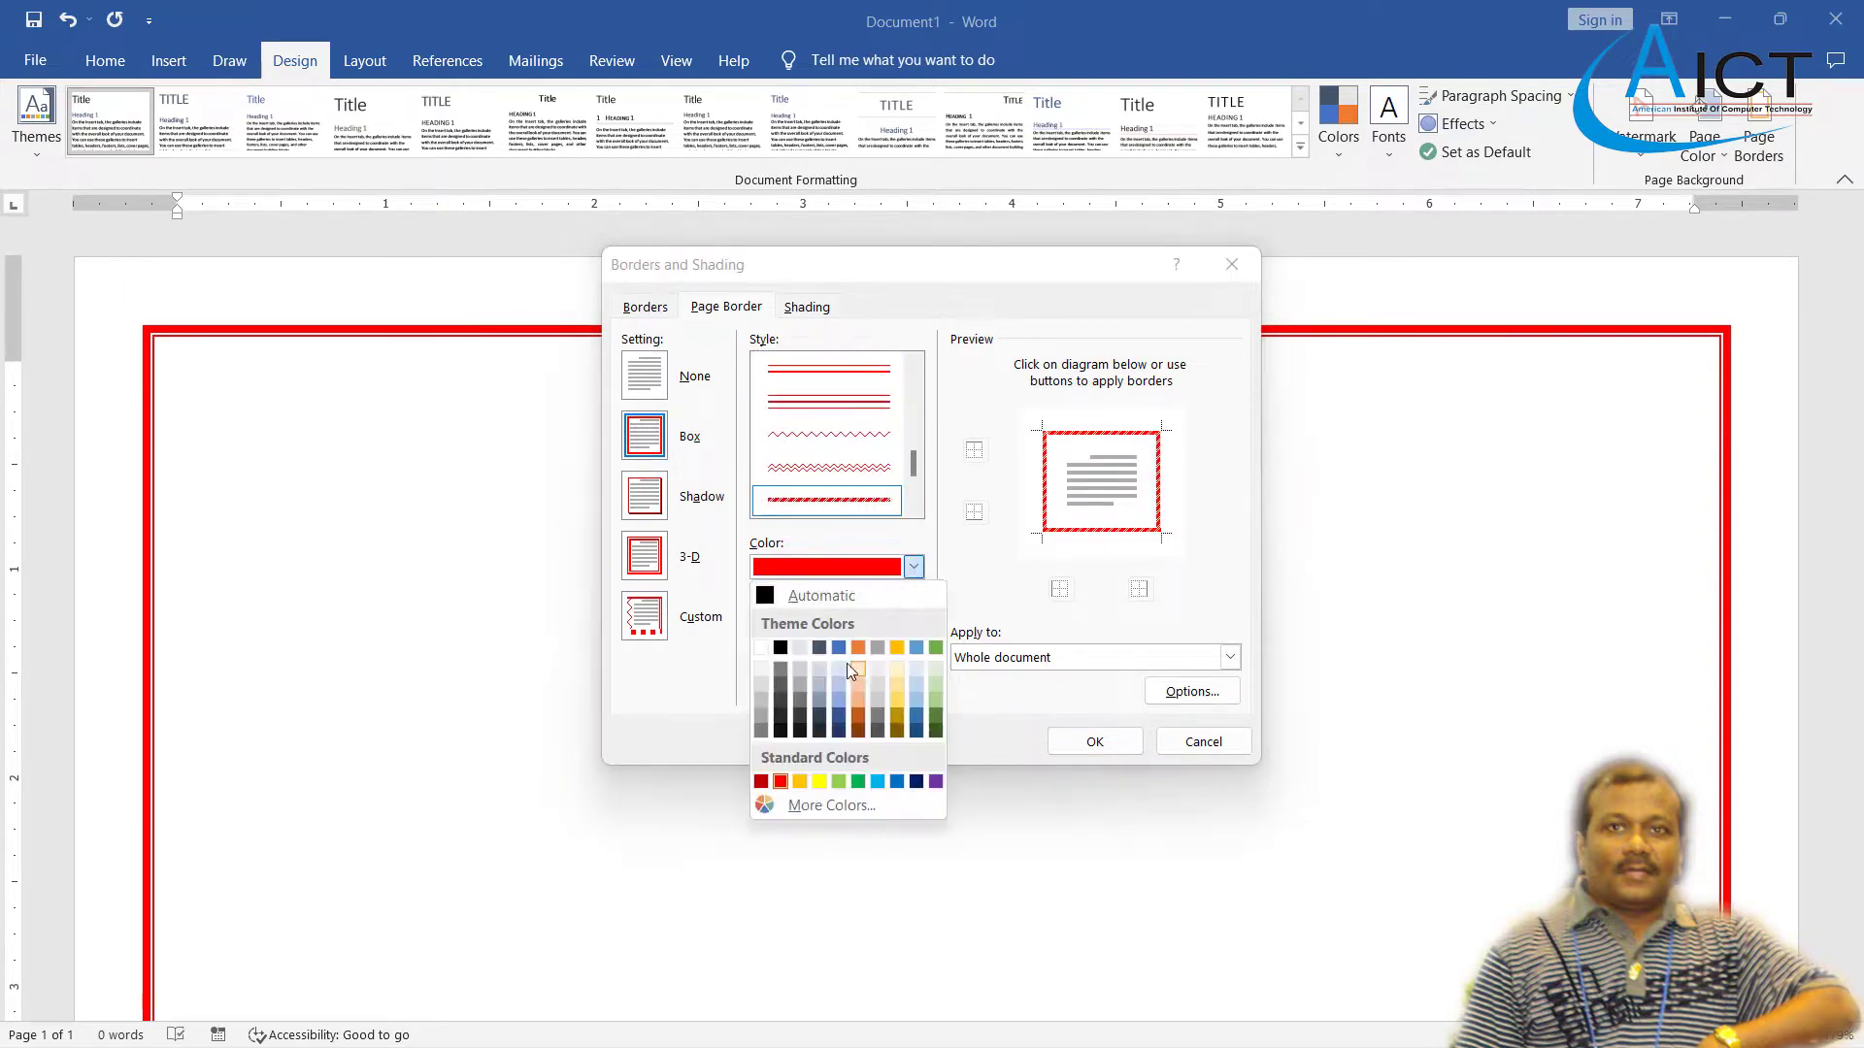
{"action": "left_click", "coordinate": [841, 713]}
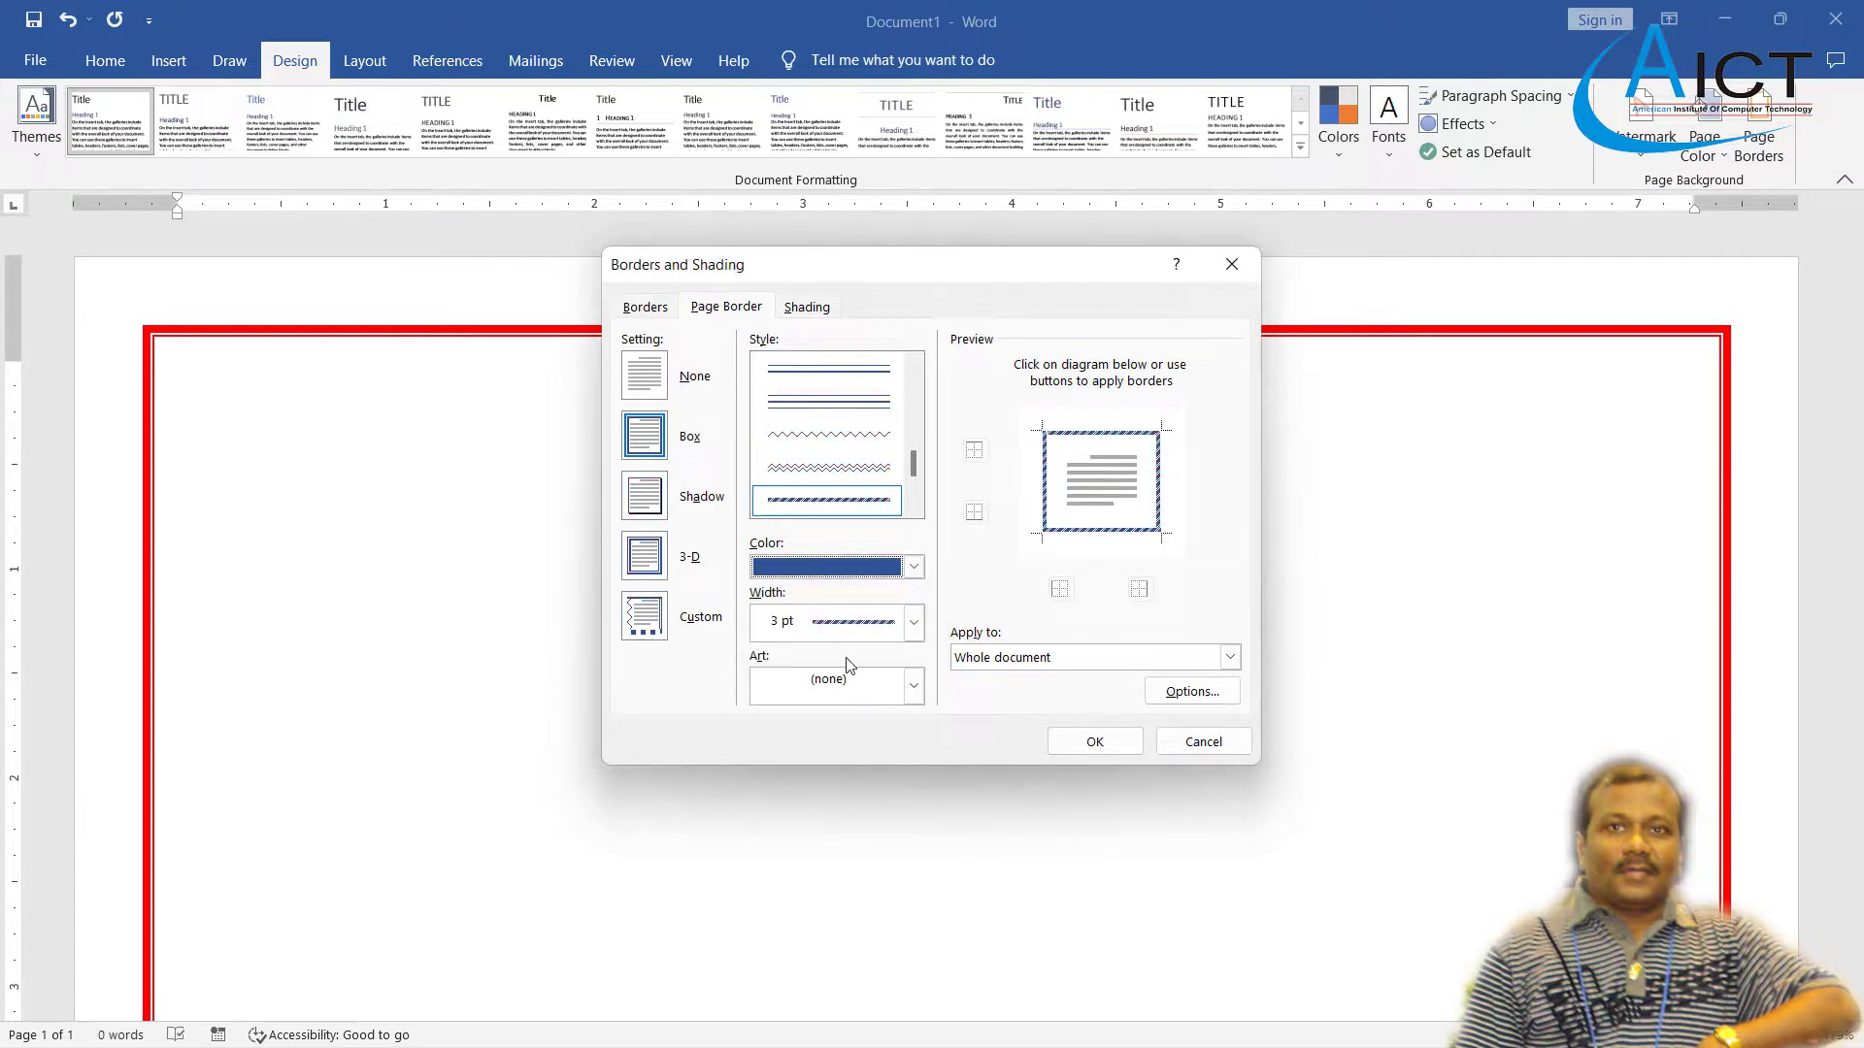
- Try the triple-line border style and its width choices, then reselect the 3 pt diagonally striped style and apply it
{"action": "left_click", "coordinate": [913, 624]}
{"action": "left_click", "coordinate": [914, 624]}
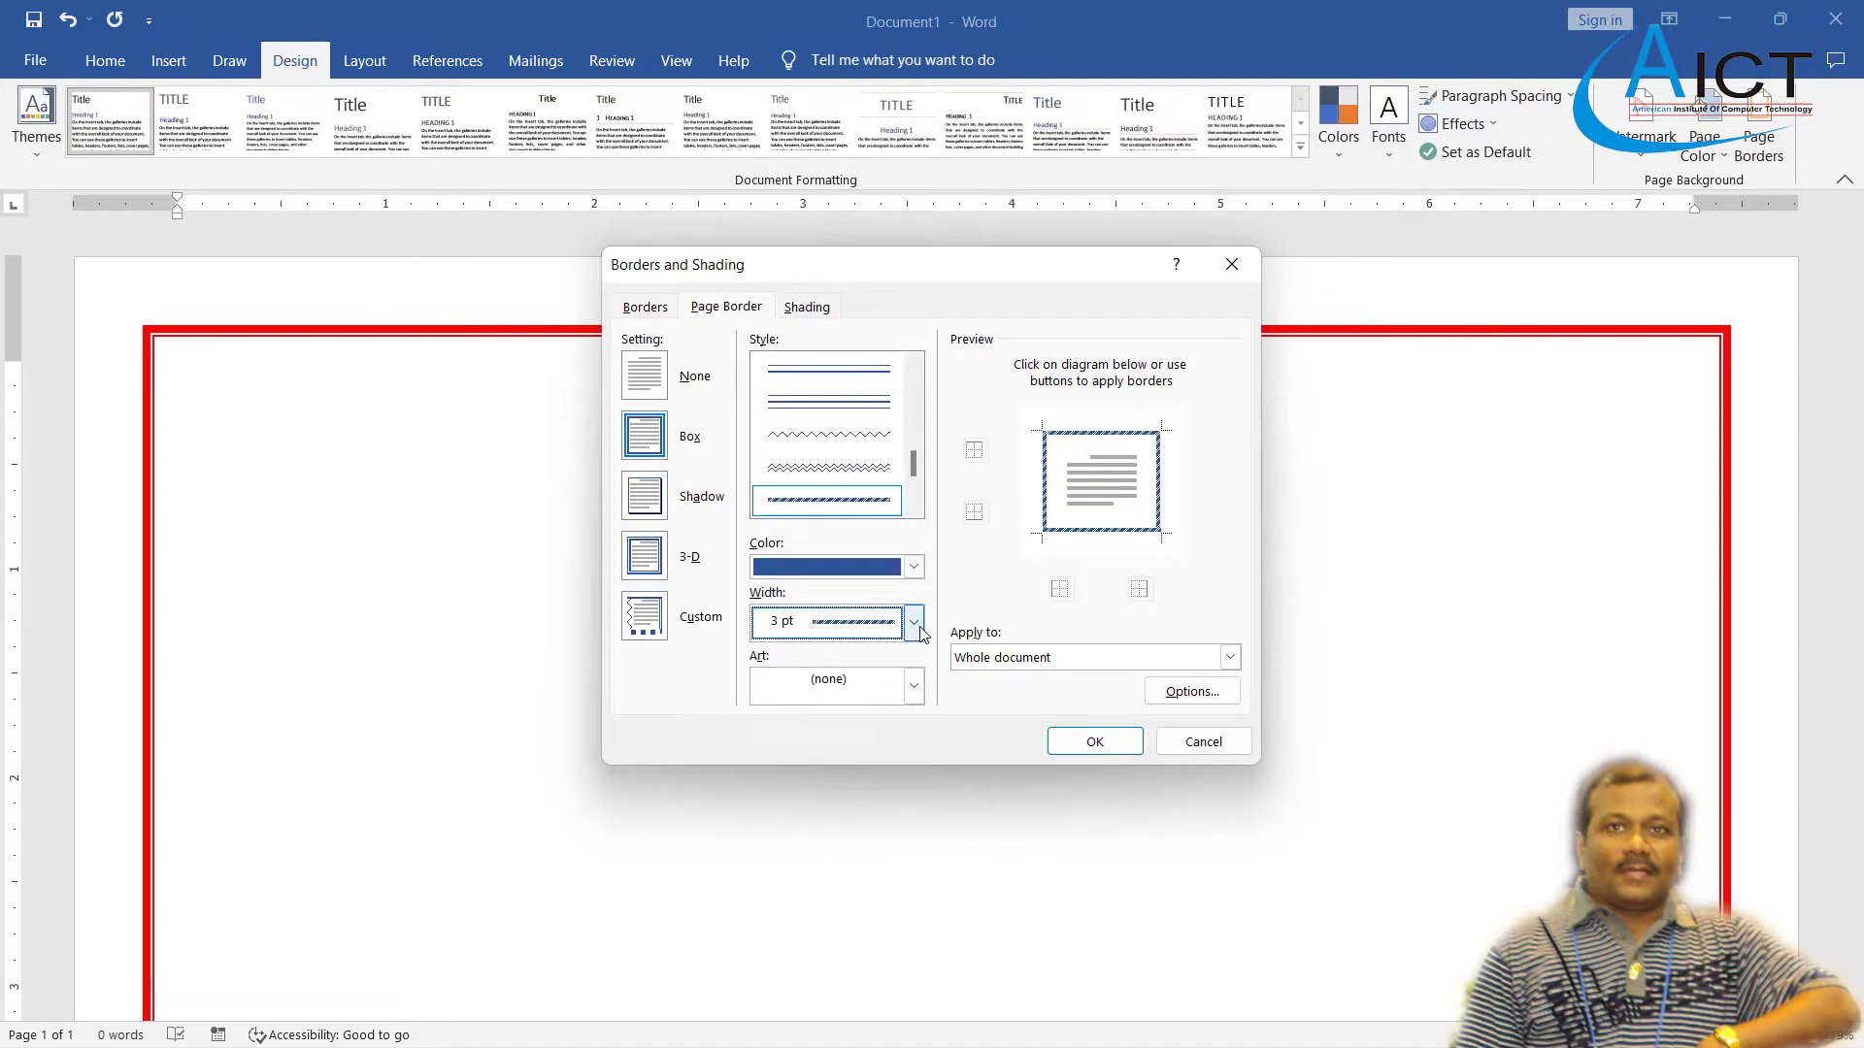
{"action": "left_click", "coordinate": [841, 404]}
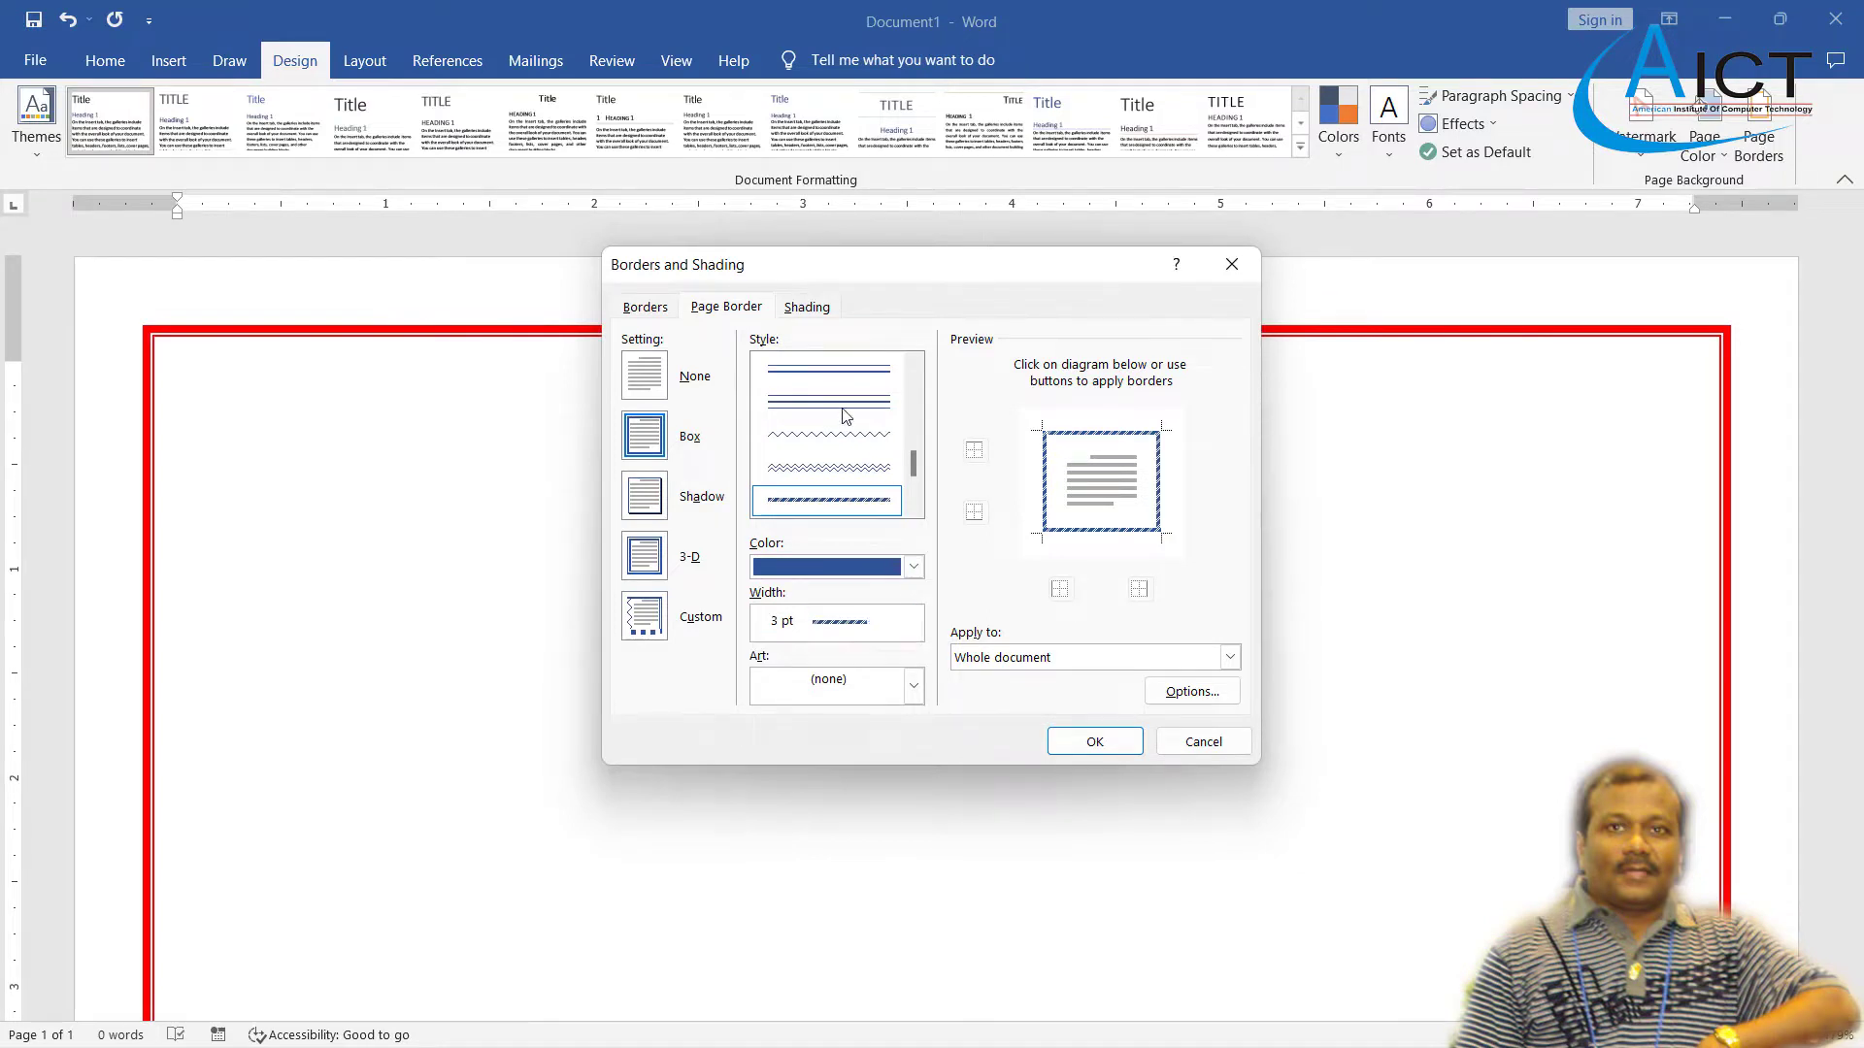
{"action": "left_click", "coordinate": [921, 626]}
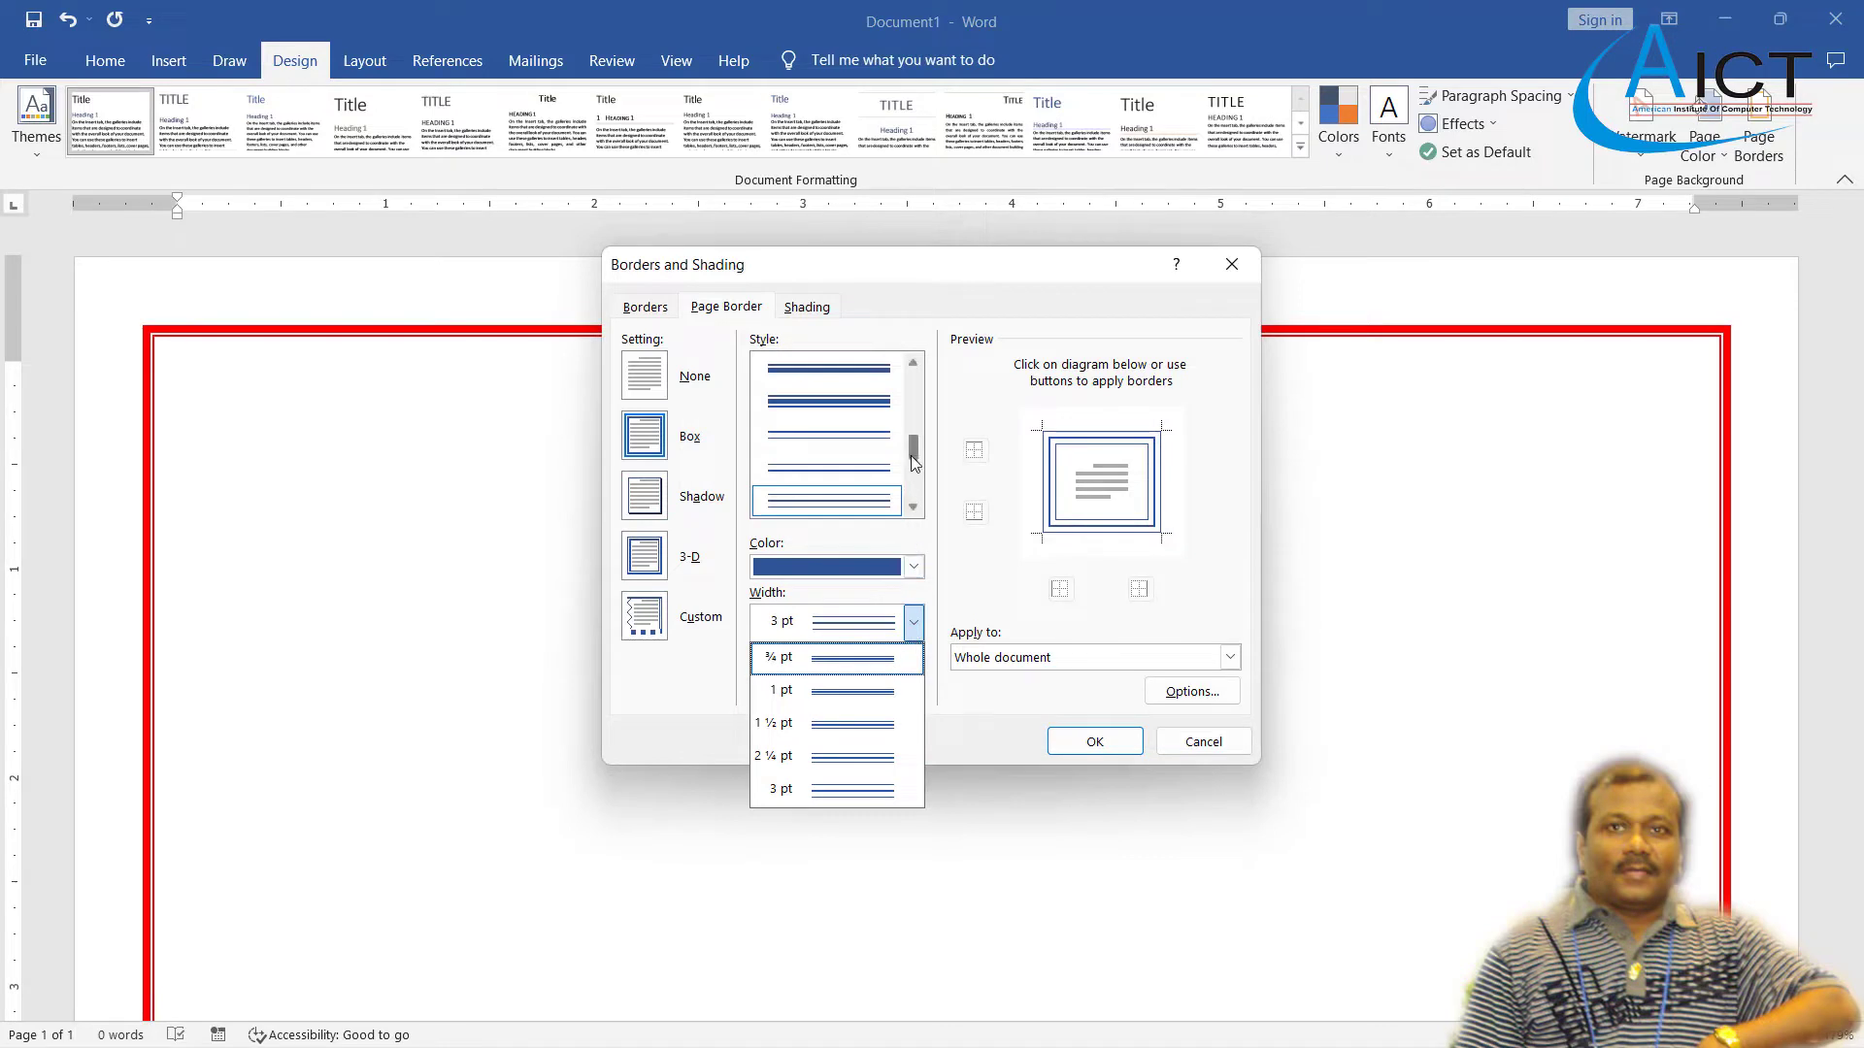
{"action": "scroll", "coordinate": [913, 474], "scroll_direction": "down", "scroll_amount": 2}
{"action": "left_click", "coordinate": [841, 477]}
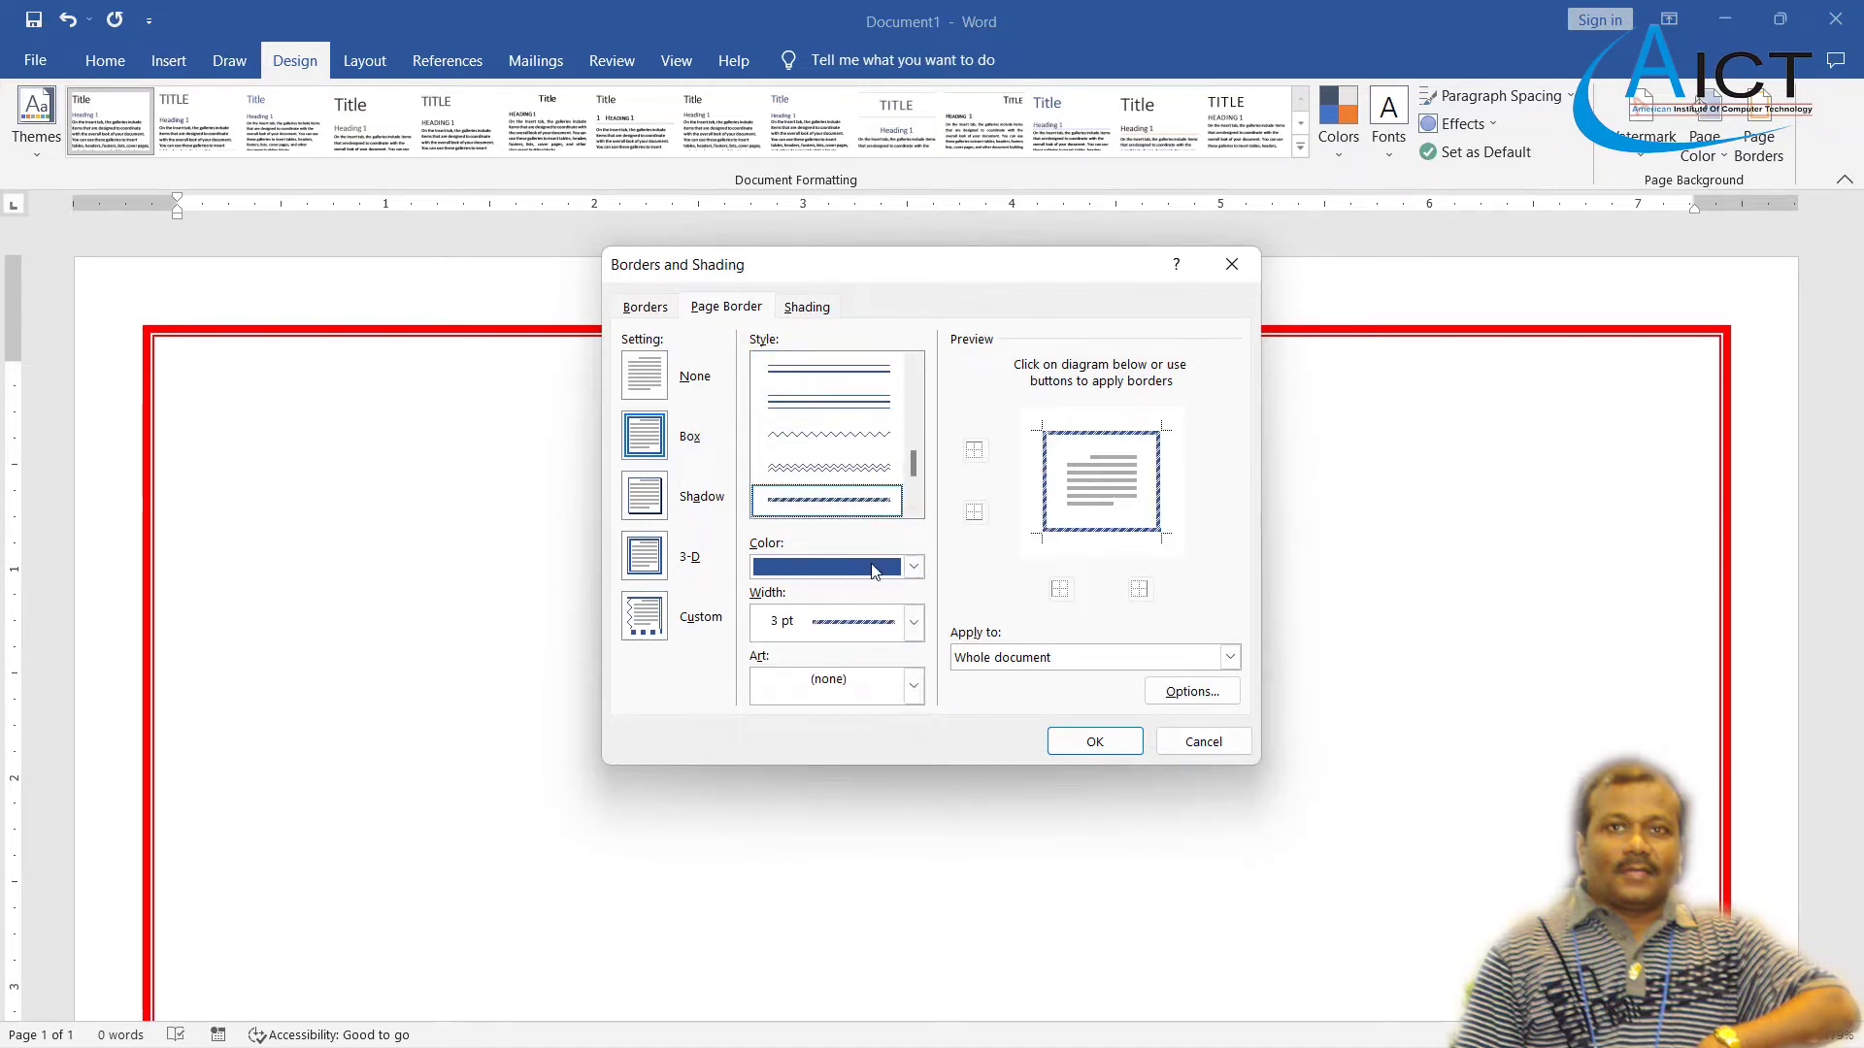
{"action": "left_click", "coordinate": [1083, 743]}
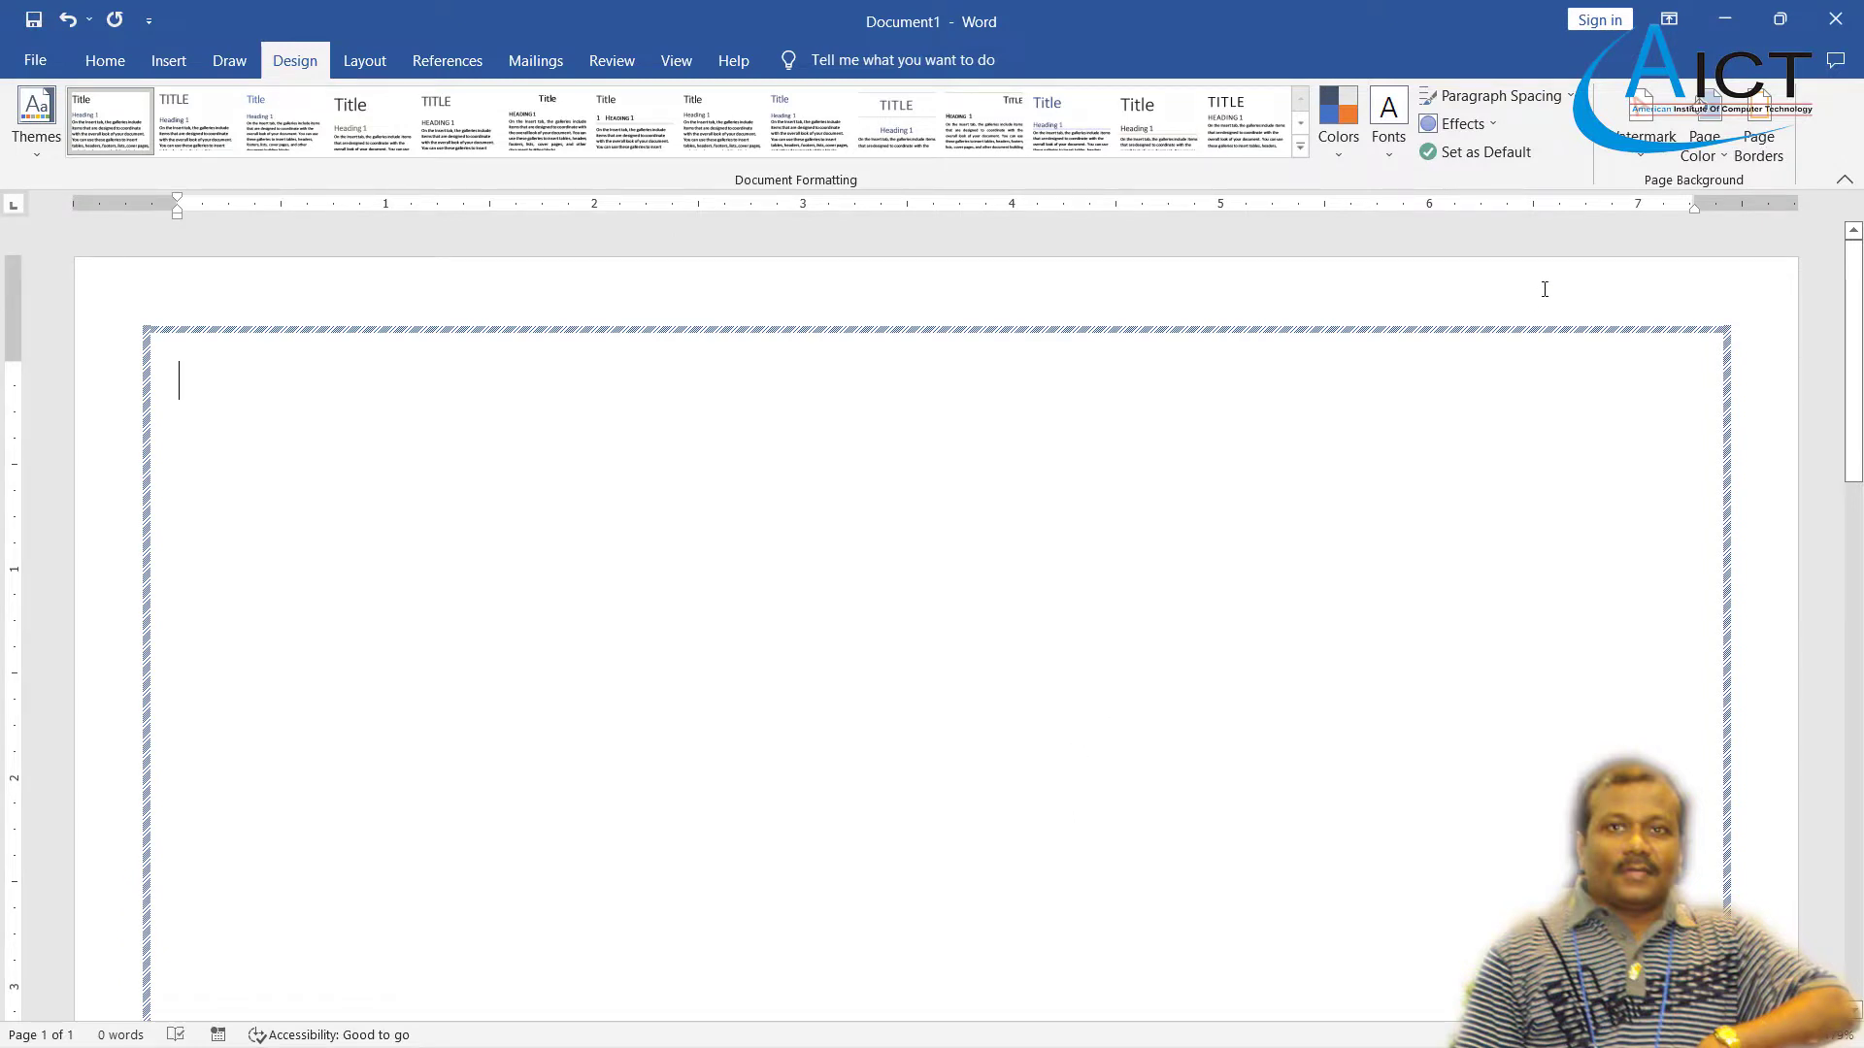
- Reopen the page border settings and choose the green fir tree art as the border
{"action": "left_click", "coordinate": [1758, 145]}
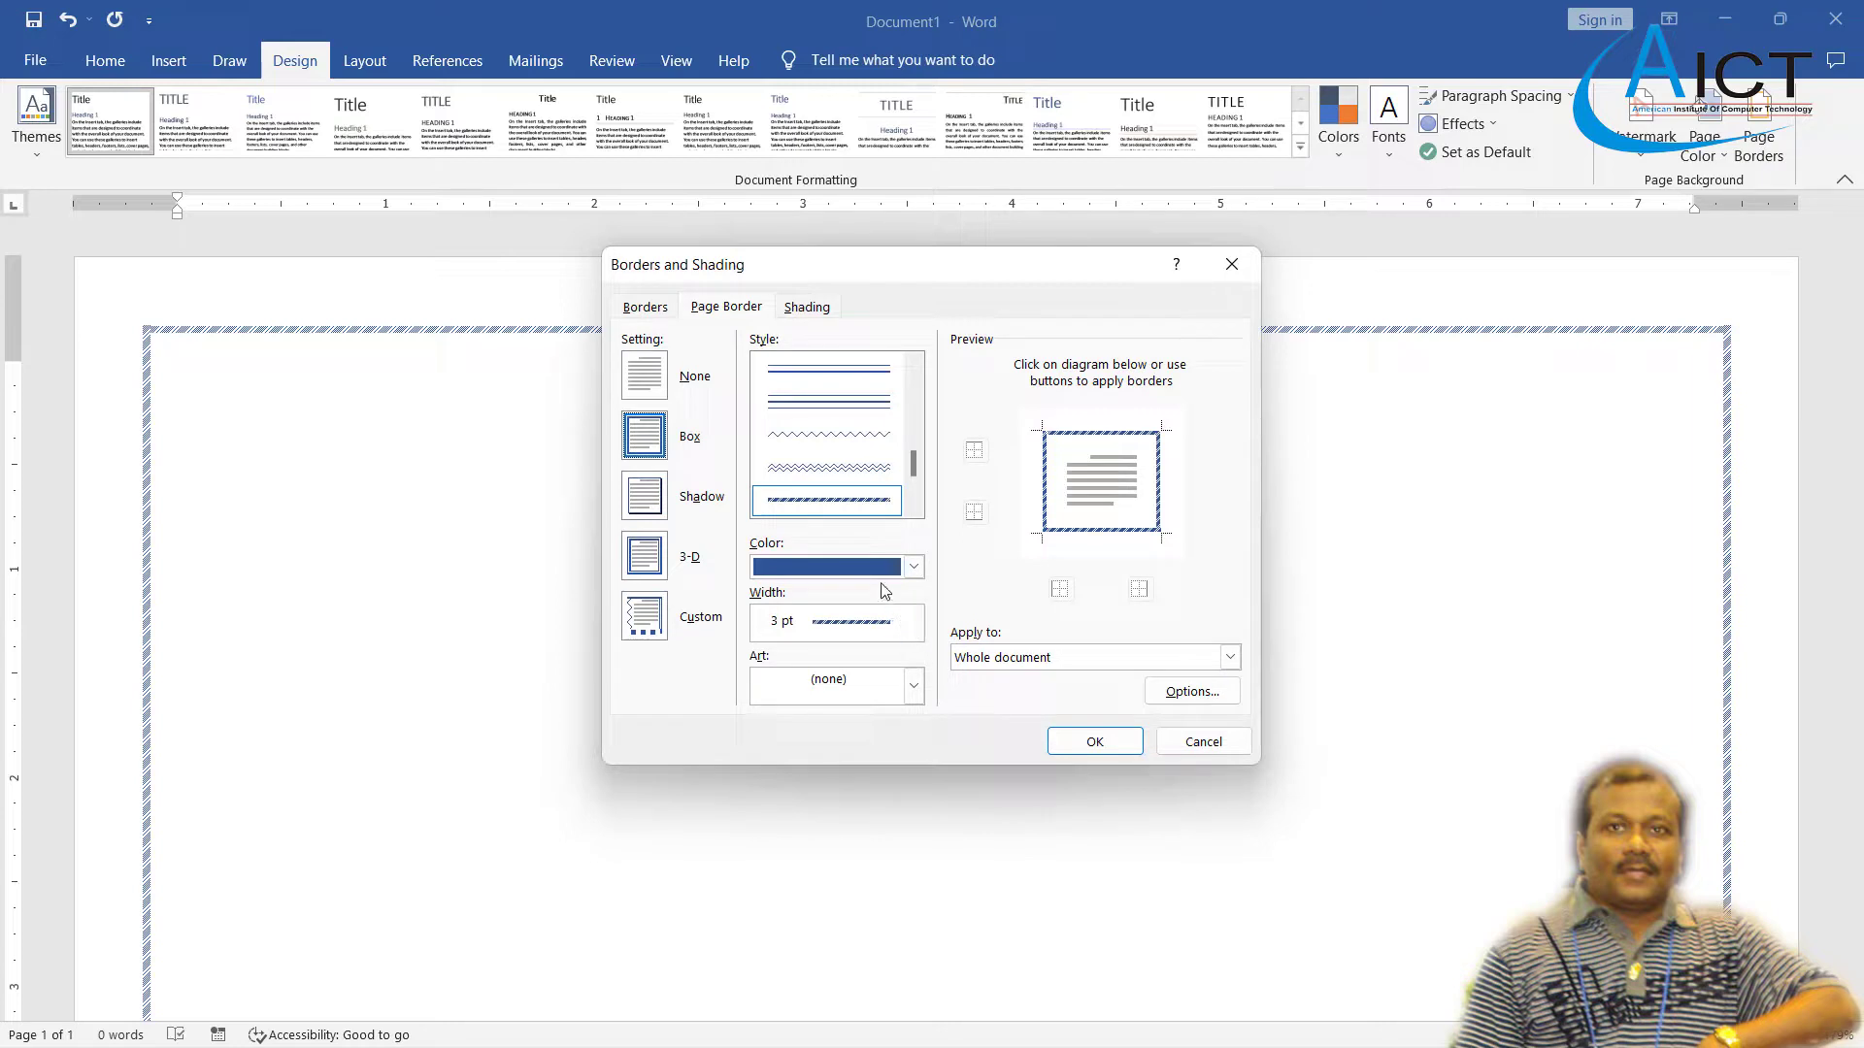
{"action": "left_click", "coordinate": [914, 687]}
{"action": "scroll", "coordinate": [825, 786], "scroll_direction": "down", "scroll_amount": 6}
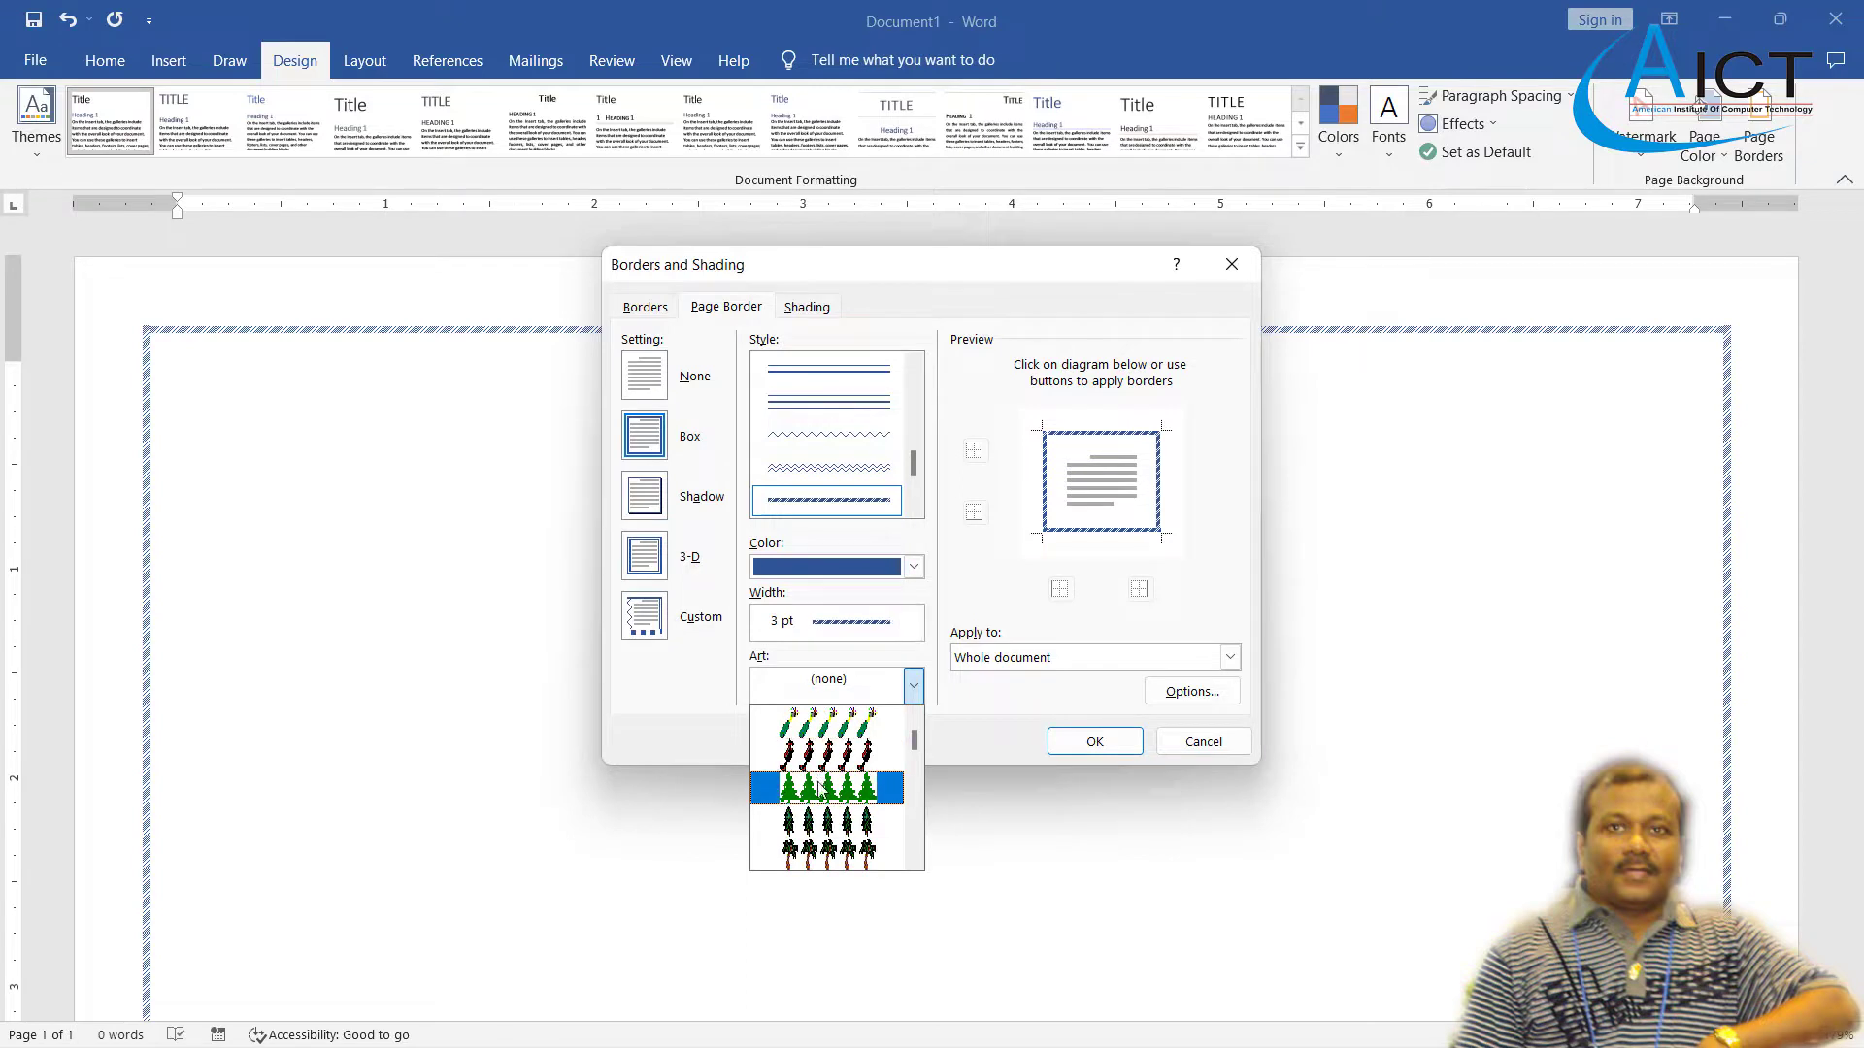
{"action": "left_click", "coordinate": [818, 786]}
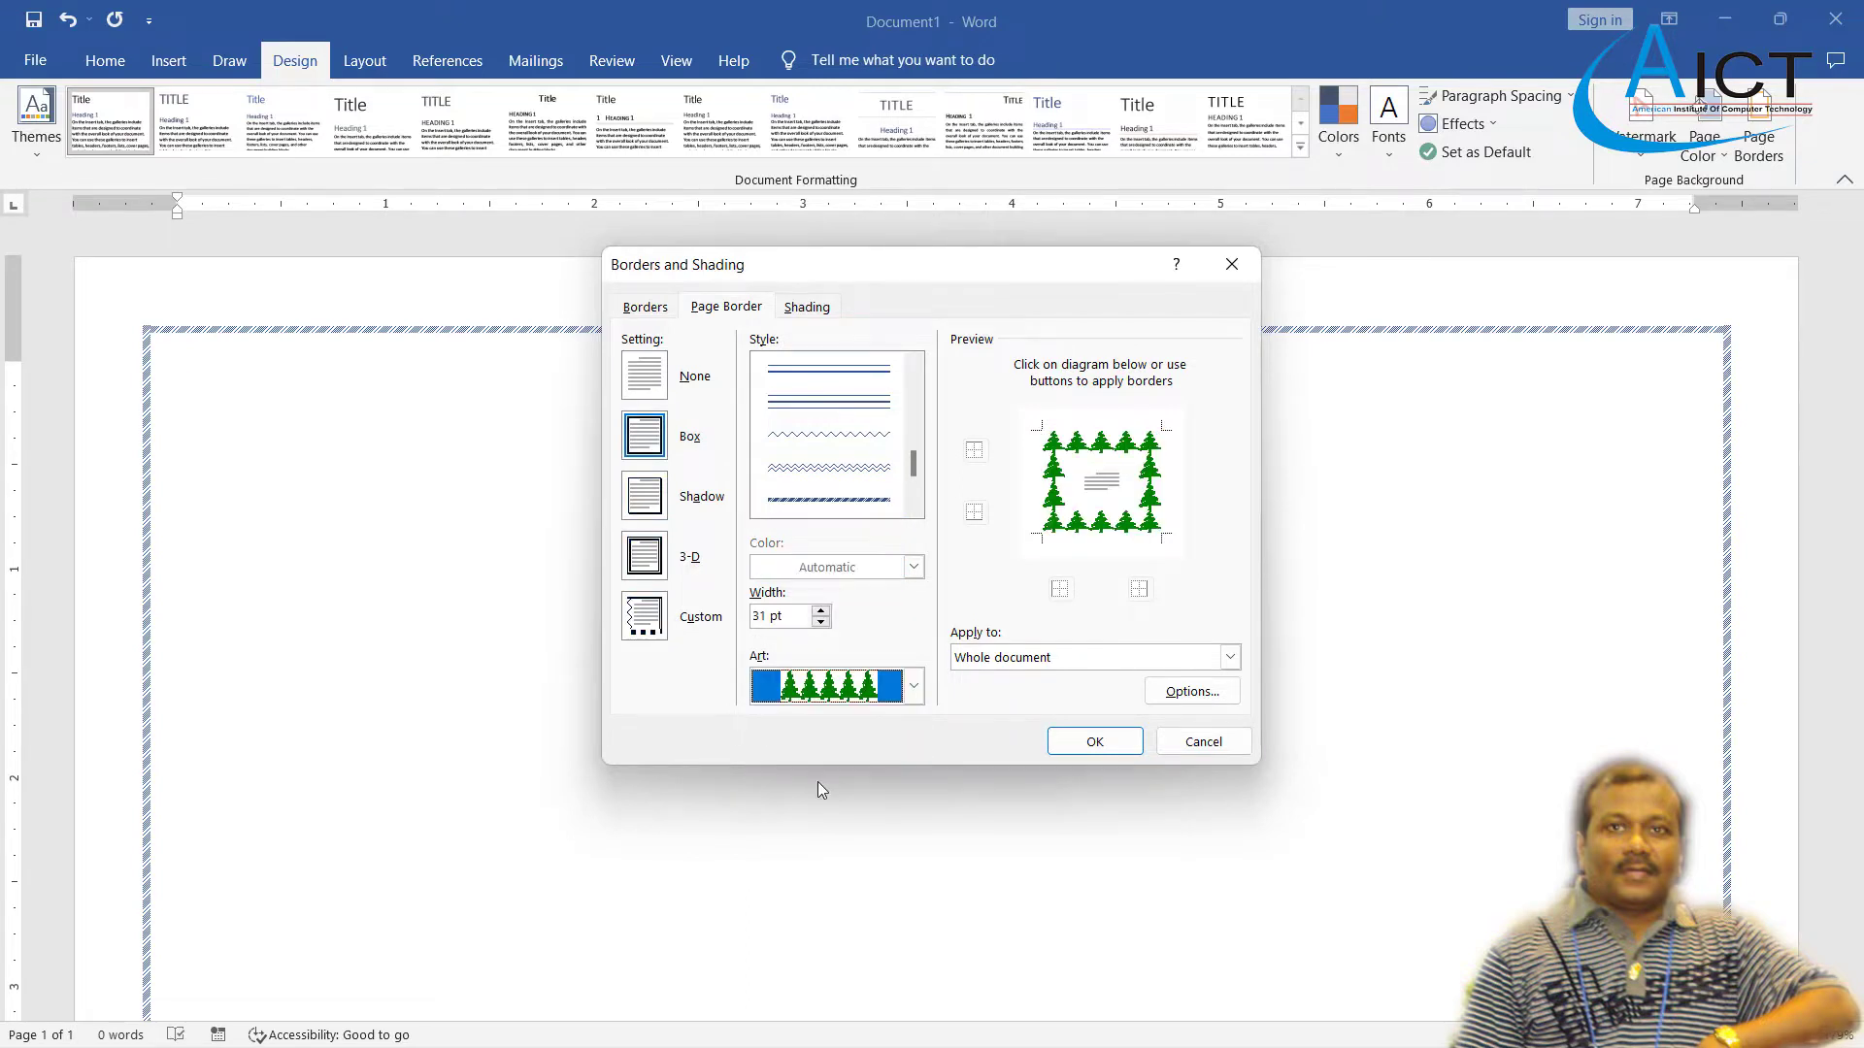
- Reduce the tree art border's width to 20 pt and apply it to the page
{"action": "left_click", "coordinate": [822, 624]}
{"action": "left_click", "coordinate": [821, 624]}
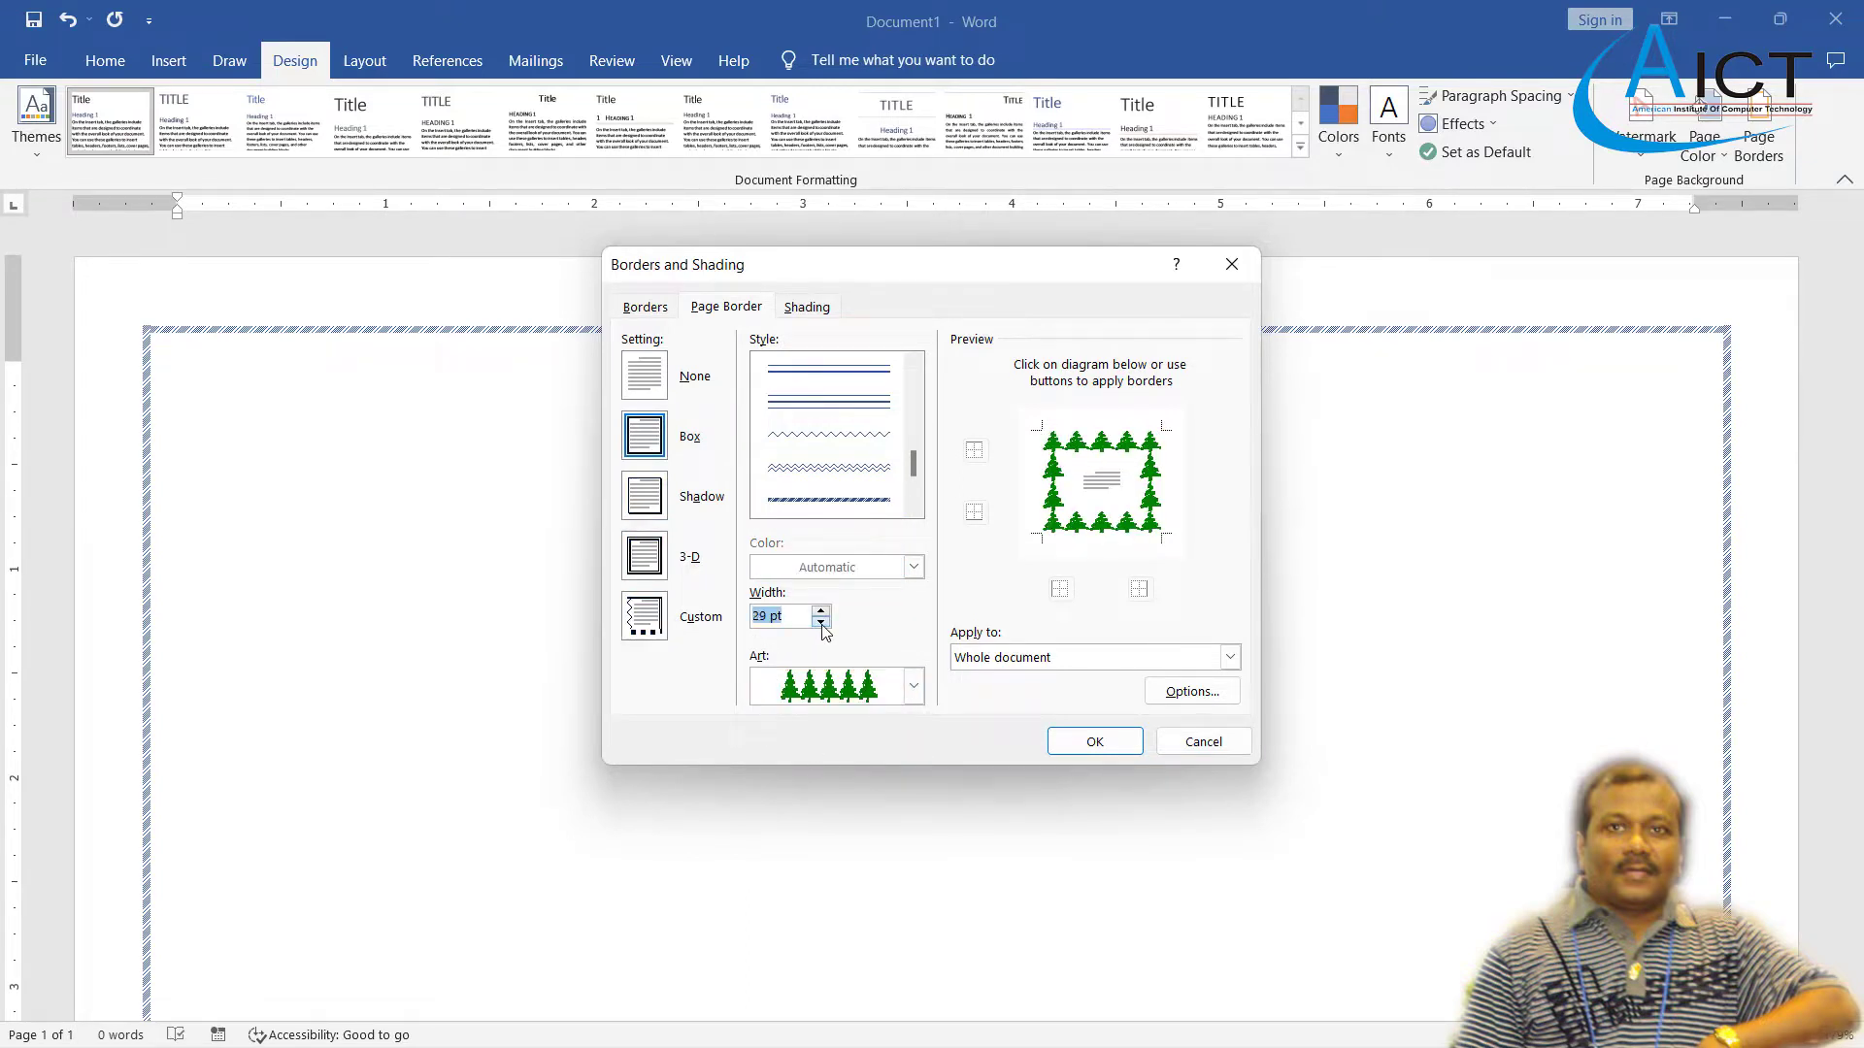
{"action": "left_click", "coordinate": [821, 624]}
{"action": "left_click", "coordinate": [821, 624]}
{"action": "left_click", "coordinate": [821, 624]}
{"action": "left_click", "coordinate": [821, 624]}
{"action": "left_click", "coordinate": [821, 624]}
{"action": "left_click", "coordinate": [821, 624]}
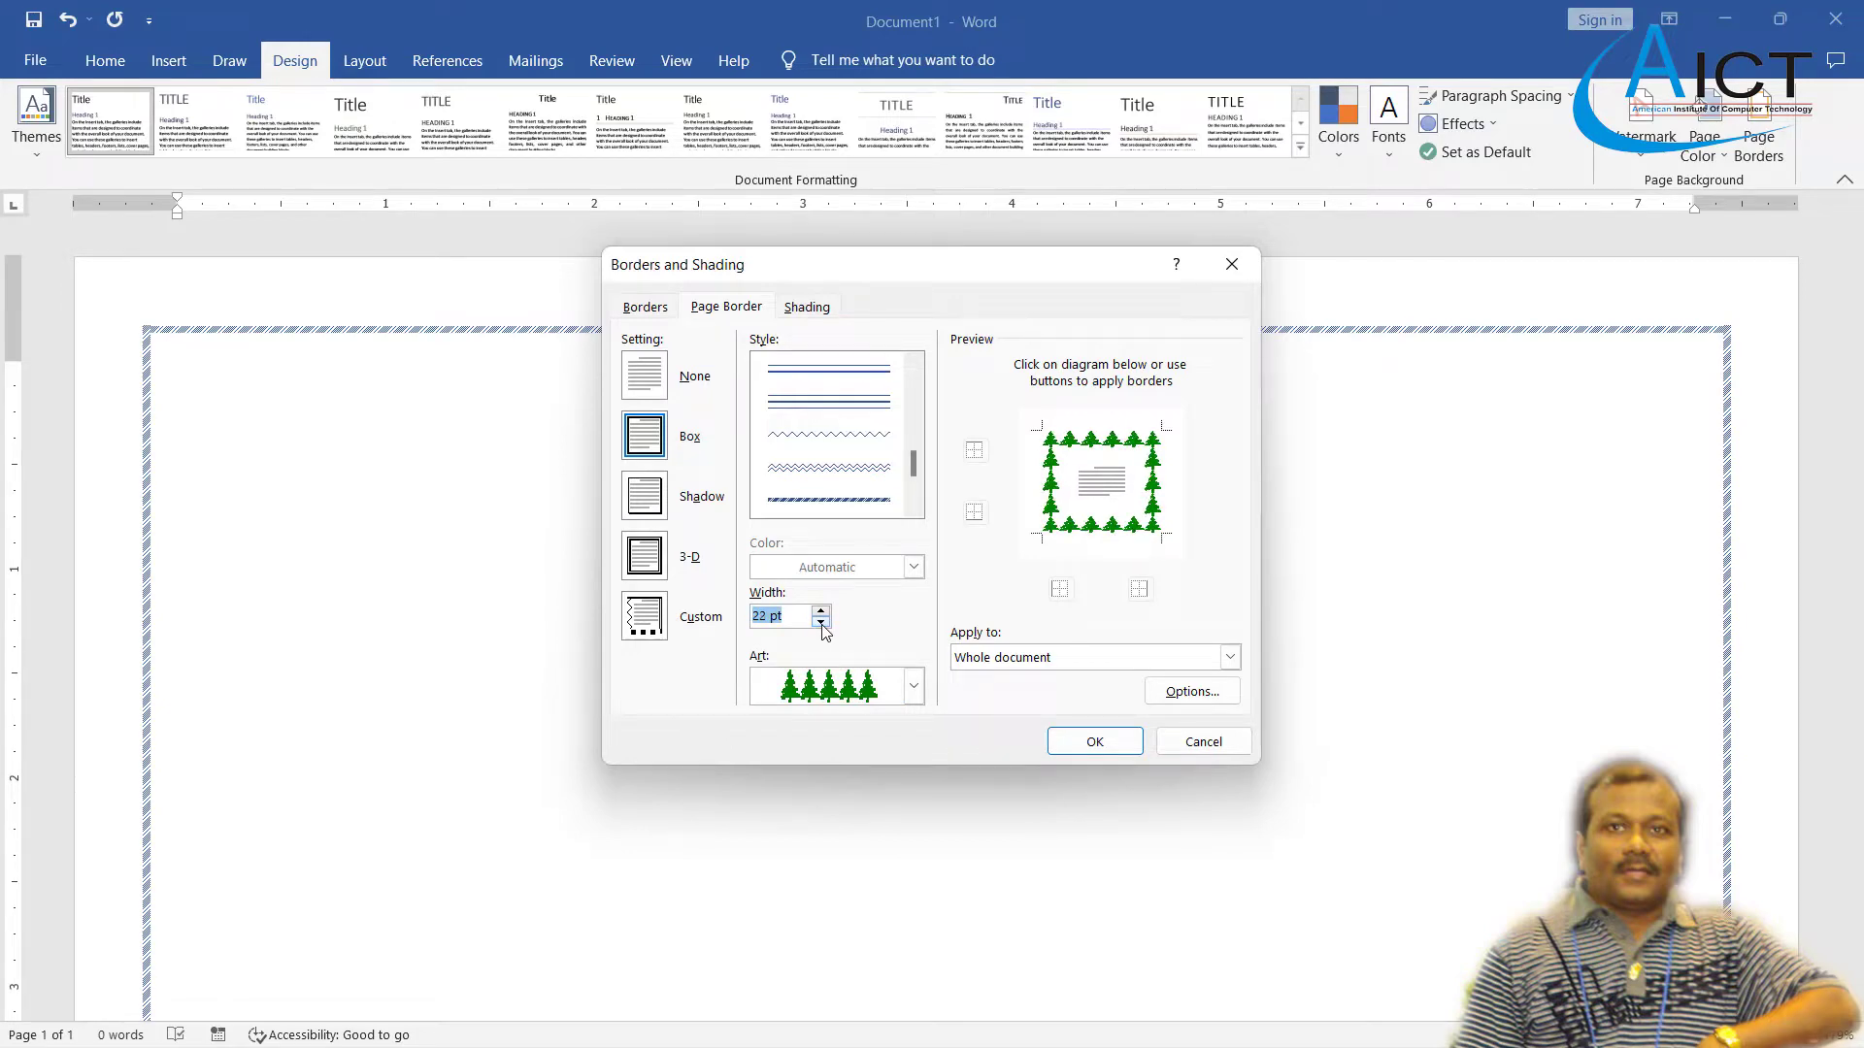
{"action": "left_click", "coordinate": [821, 624]}
{"action": "left_click", "coordinate": [821, 625]}
{"action": "left_click", "coordinate": [1051, 743]}
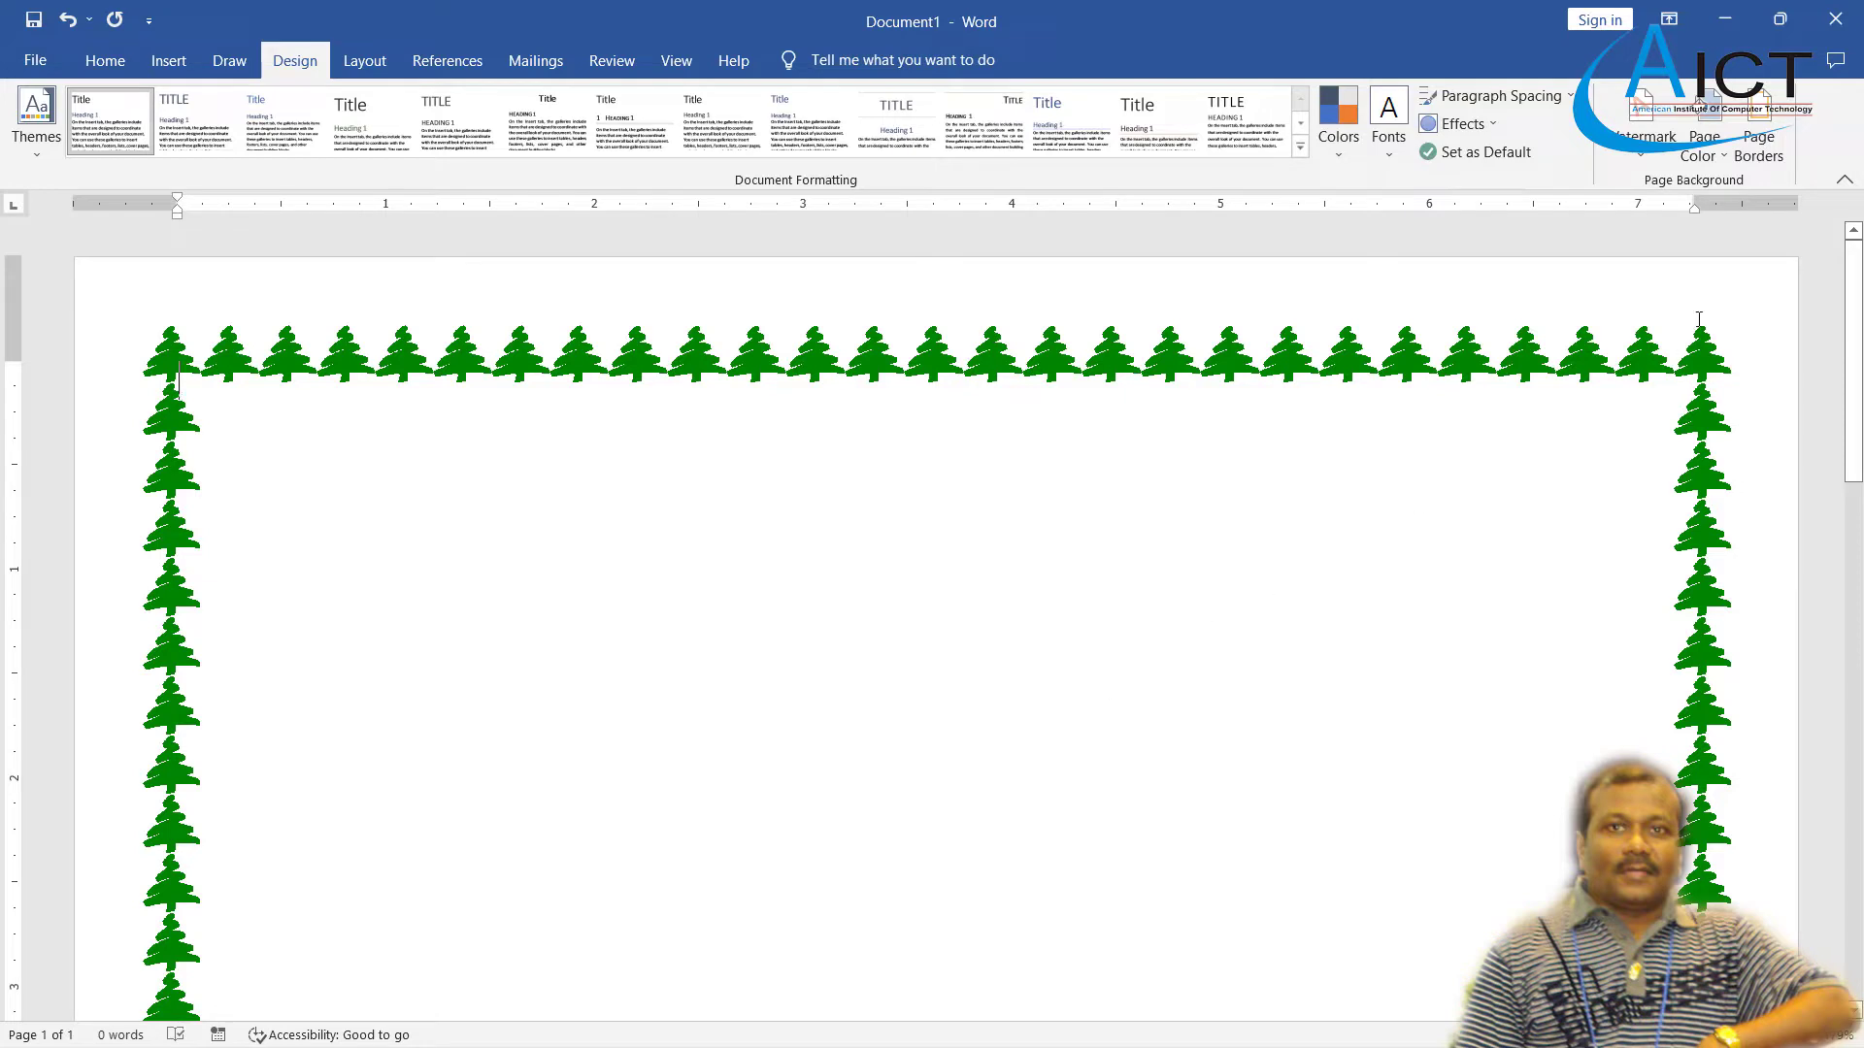
- Reopen the page border settings and replace the tree art with the red poinsettia flower art
{"action": "left_click", "coordinate": [1749, 136]}
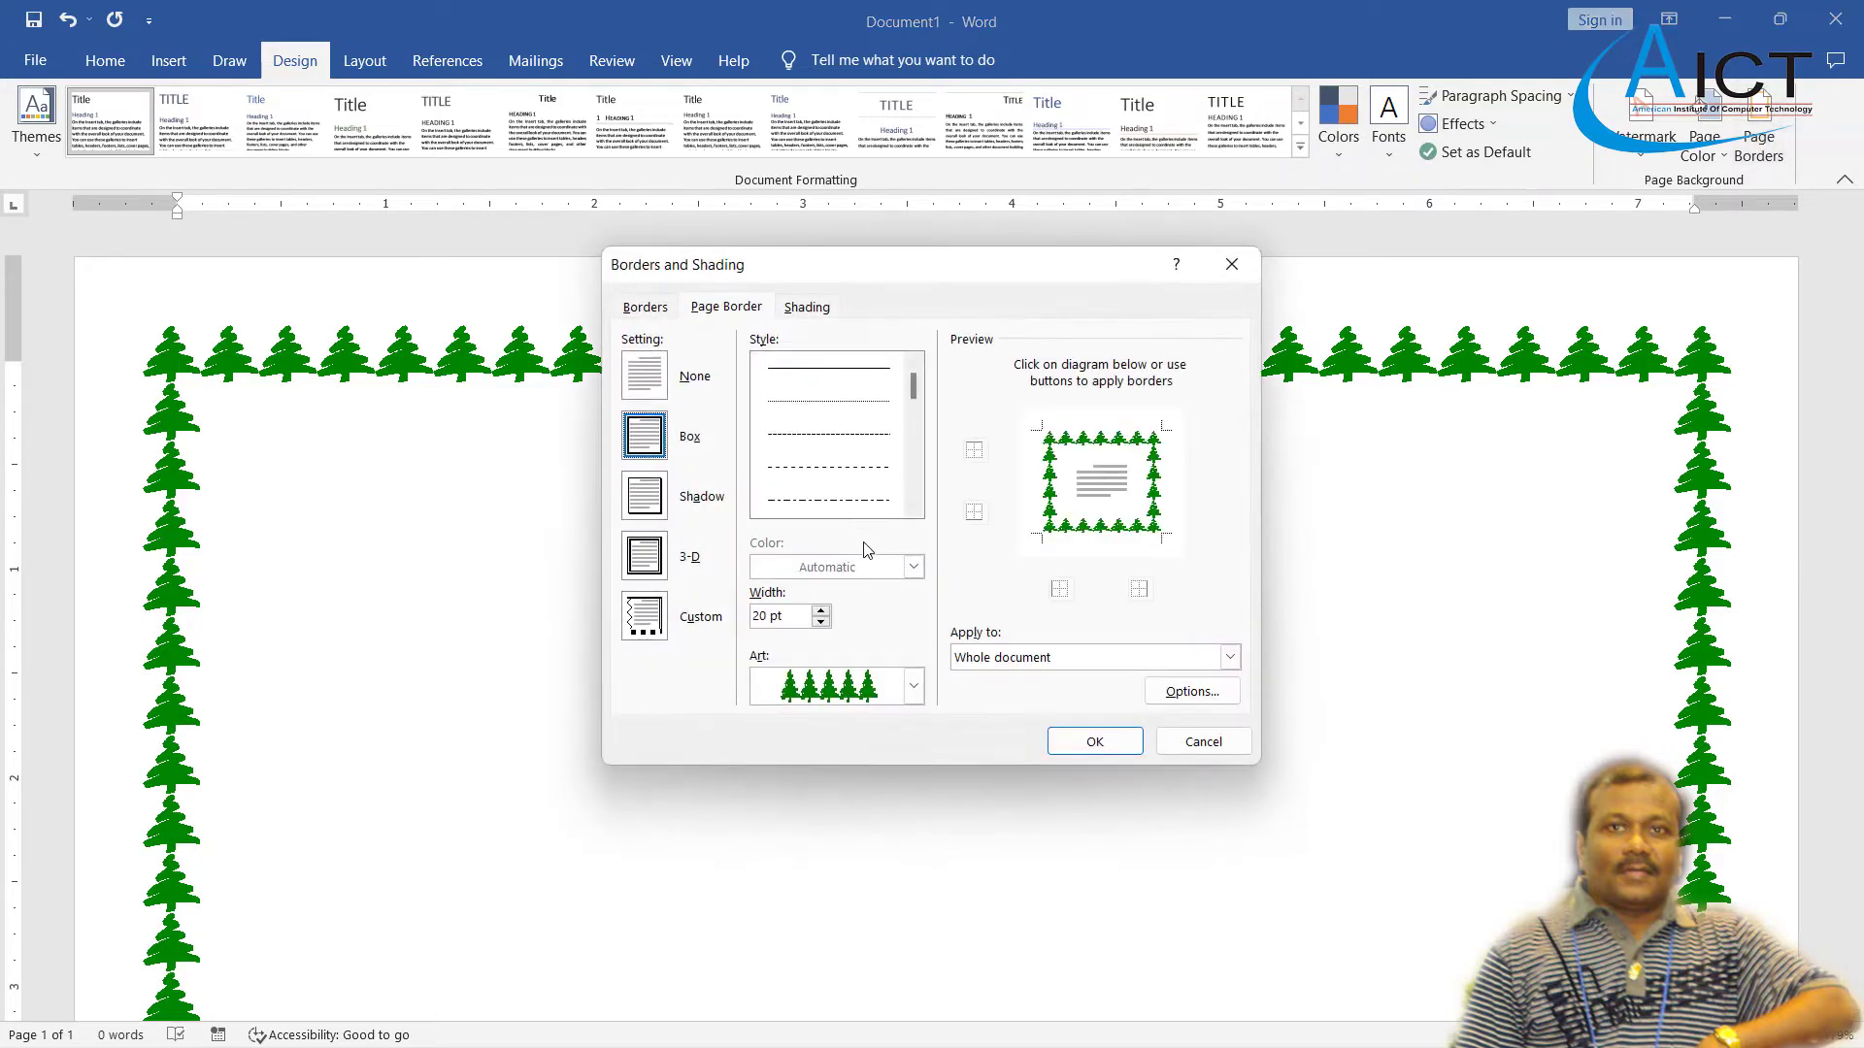
{"action": "left_click", "coordinate": [912, 686]}
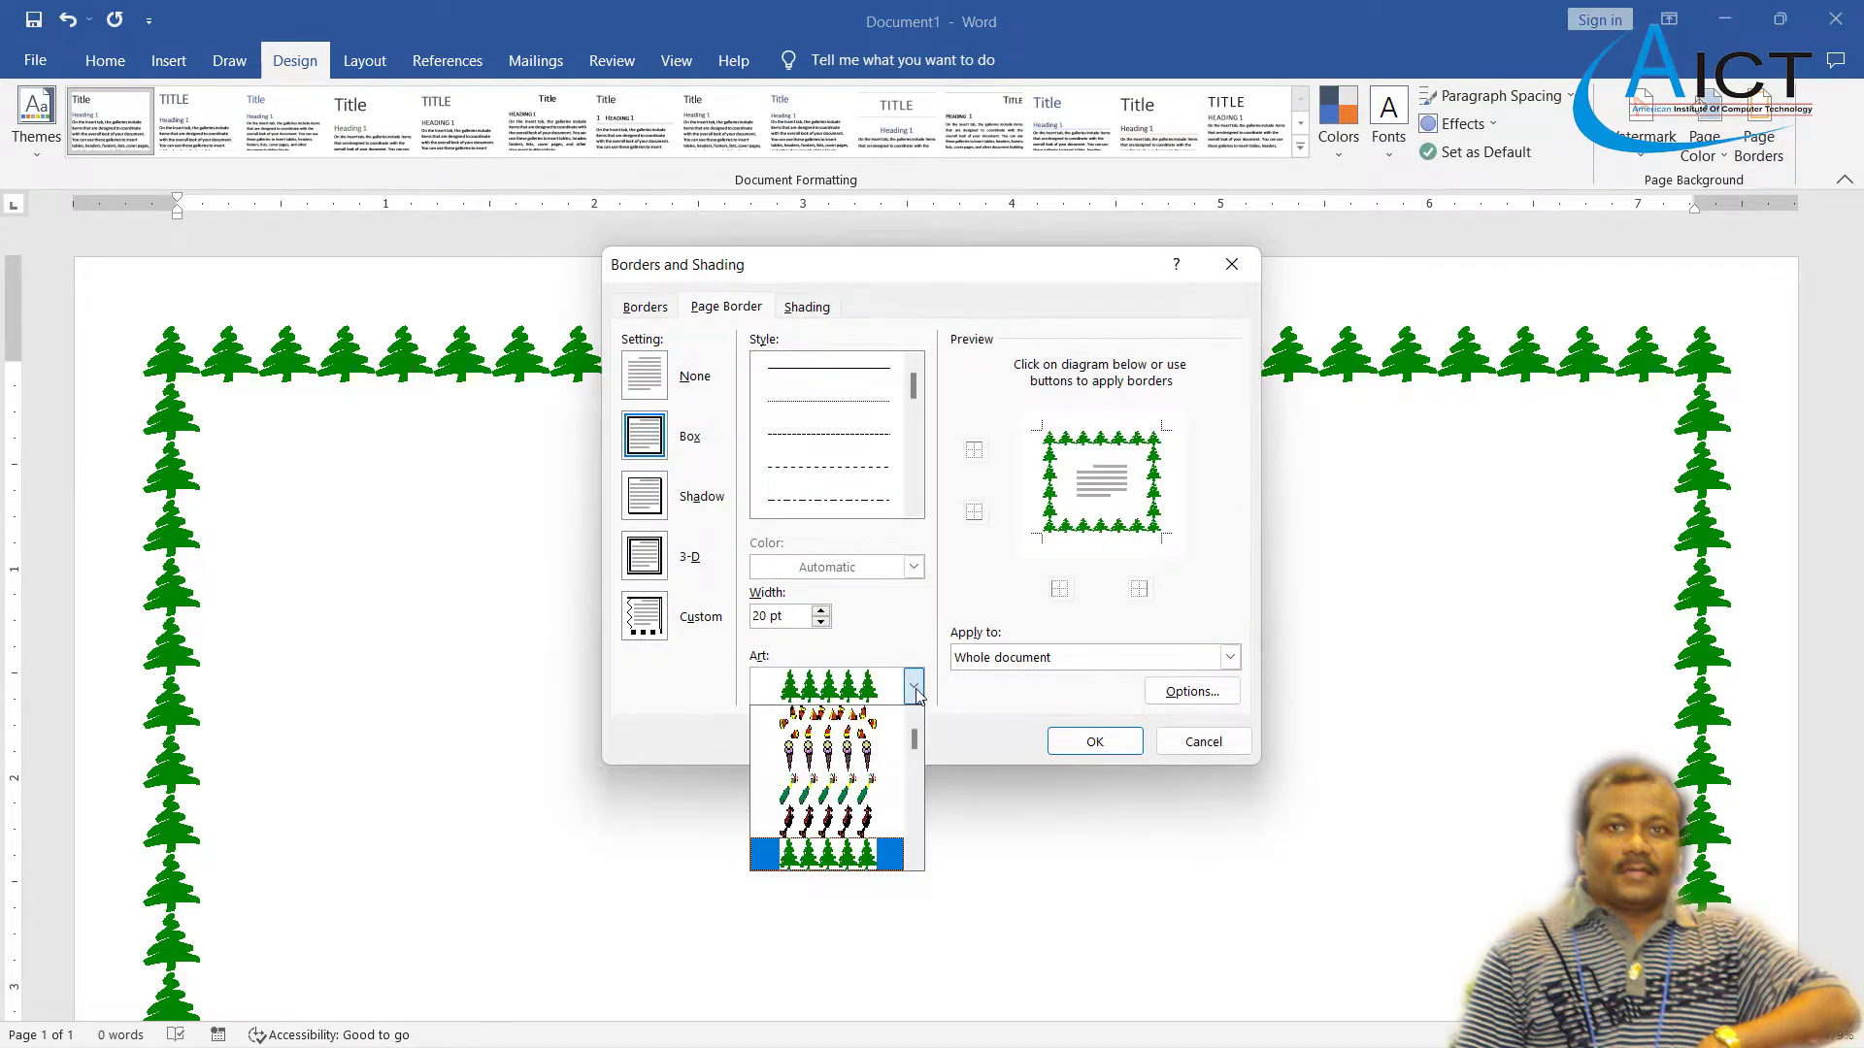
{"action": "scroll", "coordinate": [821, 837], "scroll_direction": "up", "scroll_amount": 10}
{"action": "scroll", "coordinate": [824, 842], "scroll_direction": "down", "scroll_amount": 10}
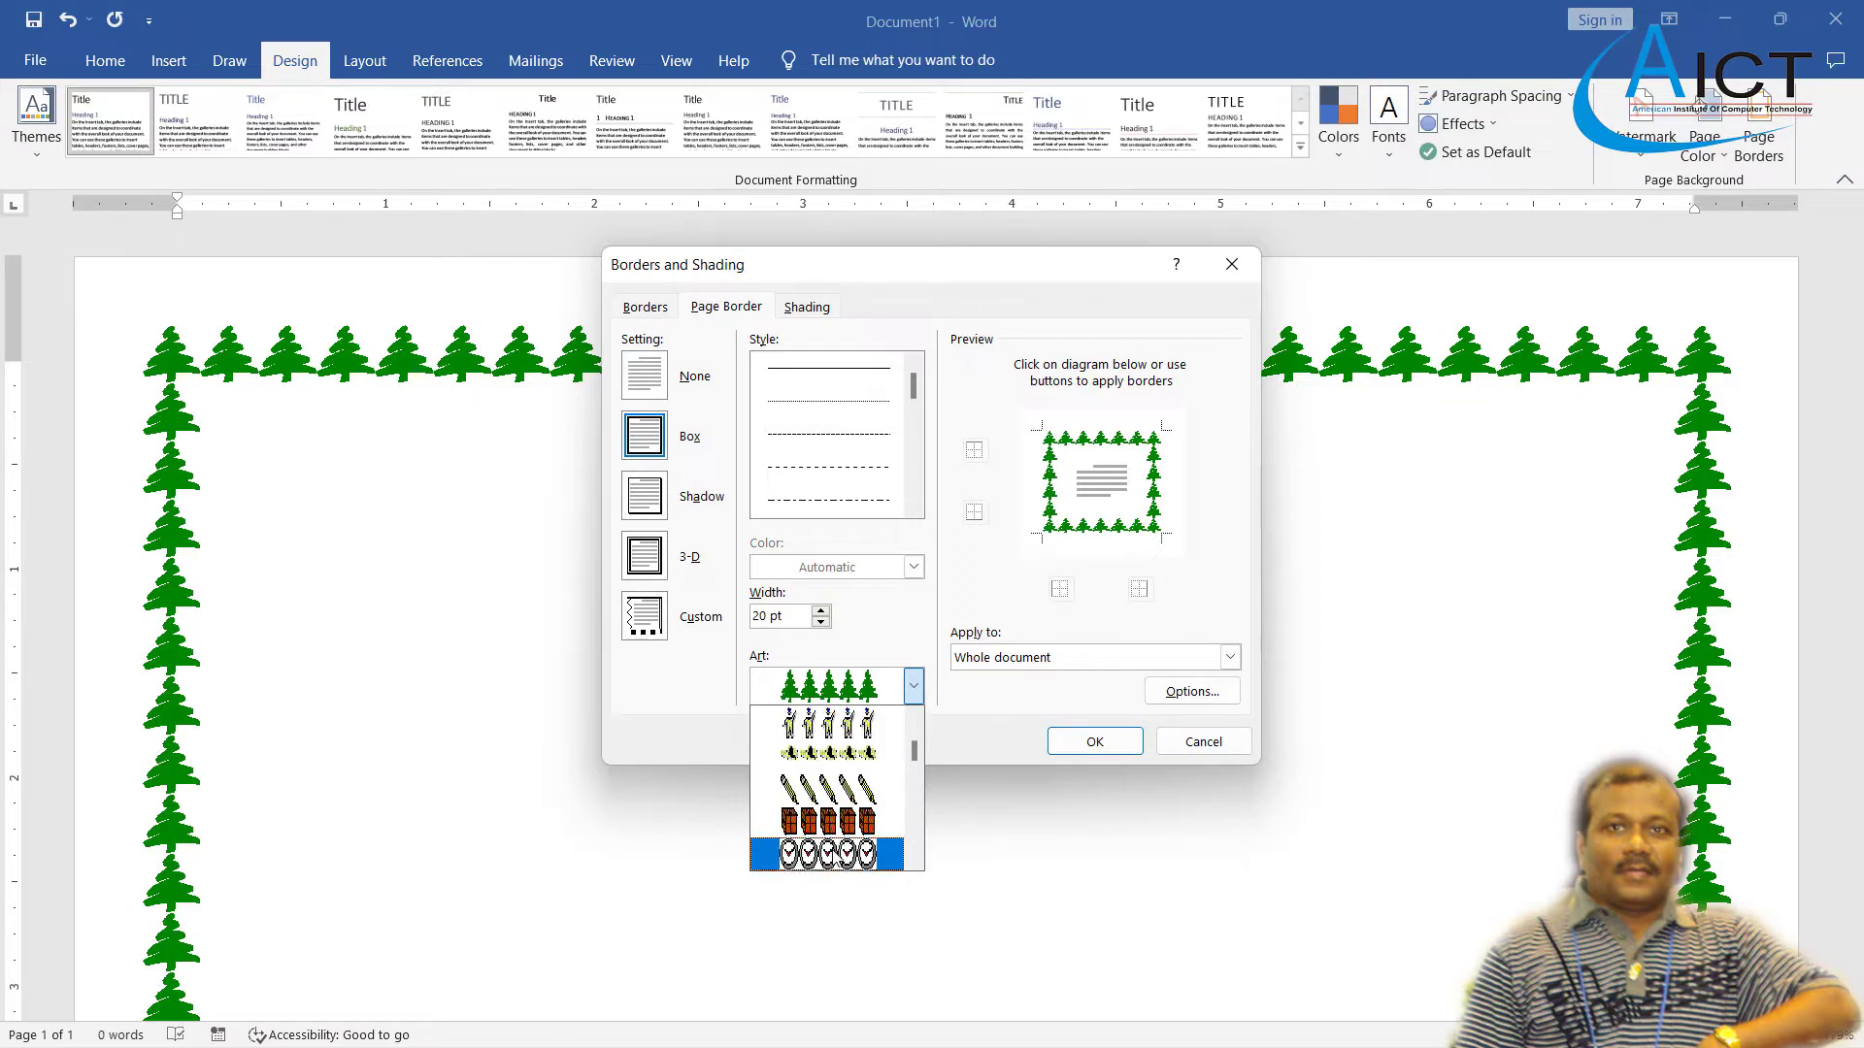
{"action": "scroll", "coordinate": [837, 853], "scroll_direction": "down", "scroll_amount": 3}
{"action": "scroll", "coordinate": [837, 853], "scroll_direction": "up", "scroll_amount": 2}
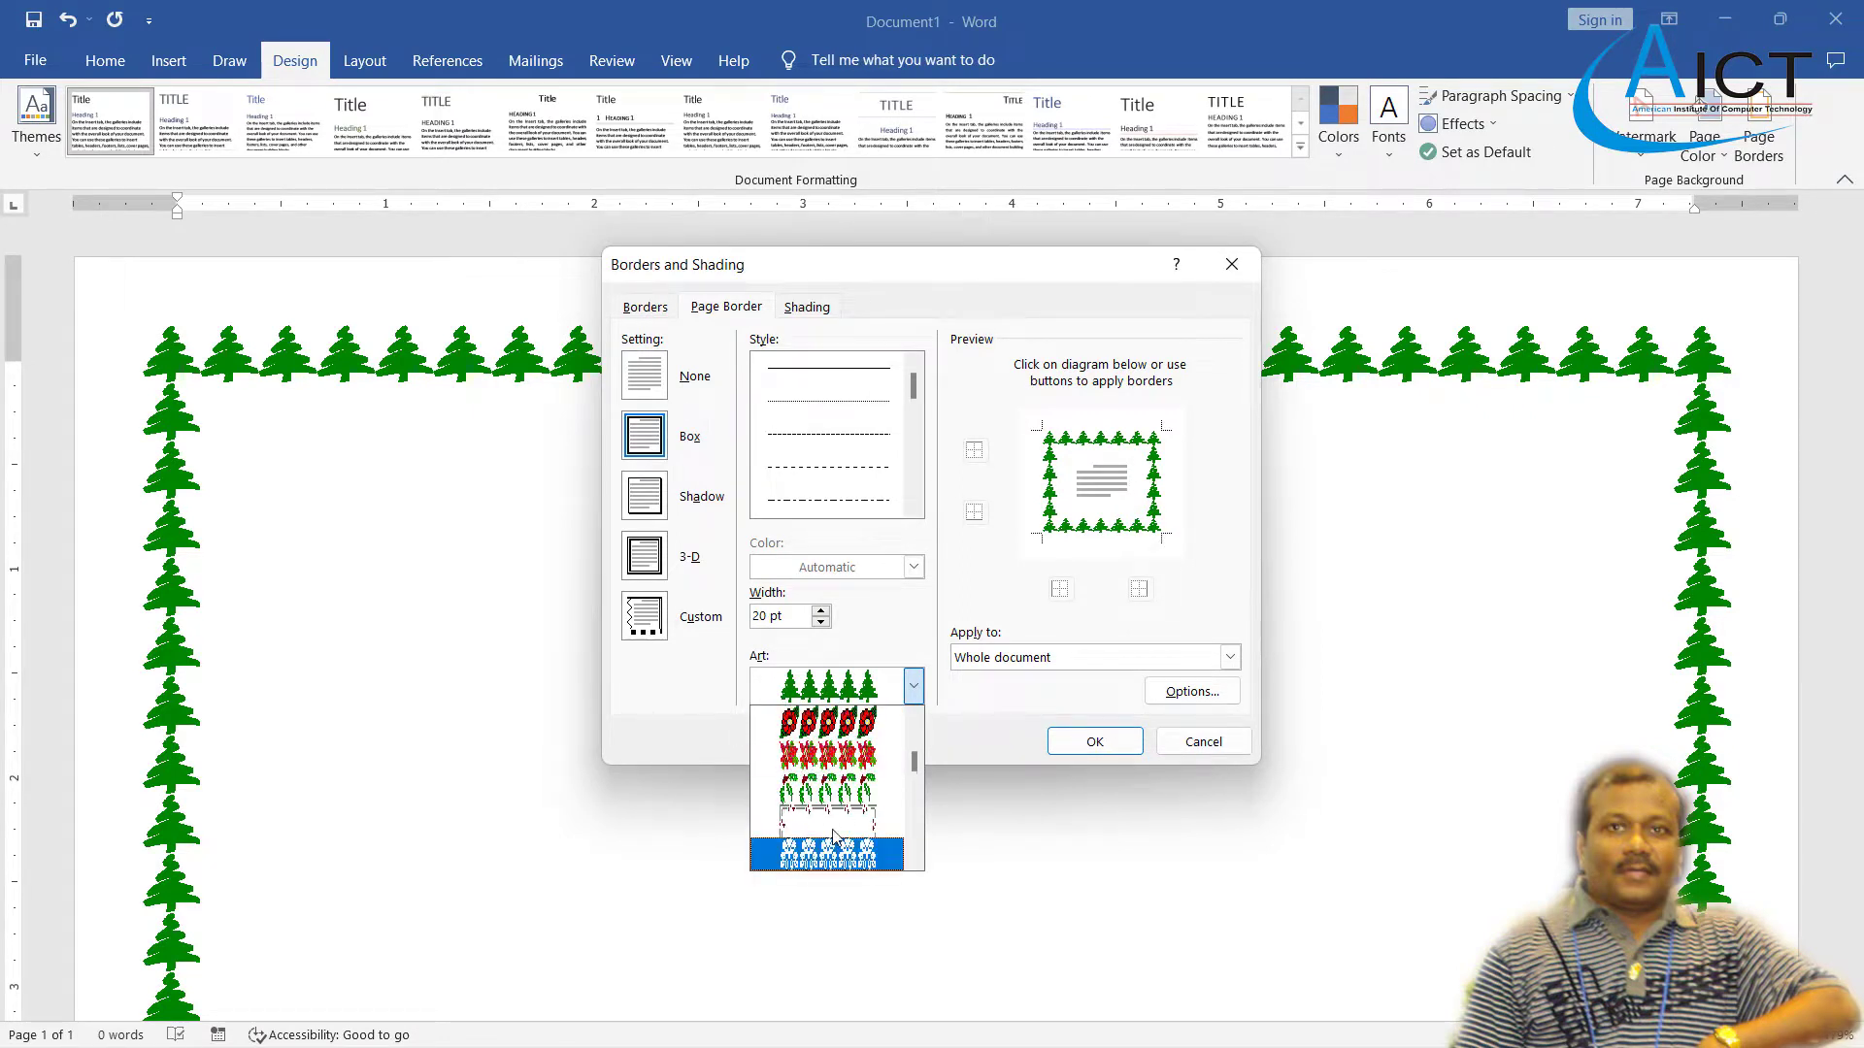
{"action": "left_click", "coordinate": [825, 756]}
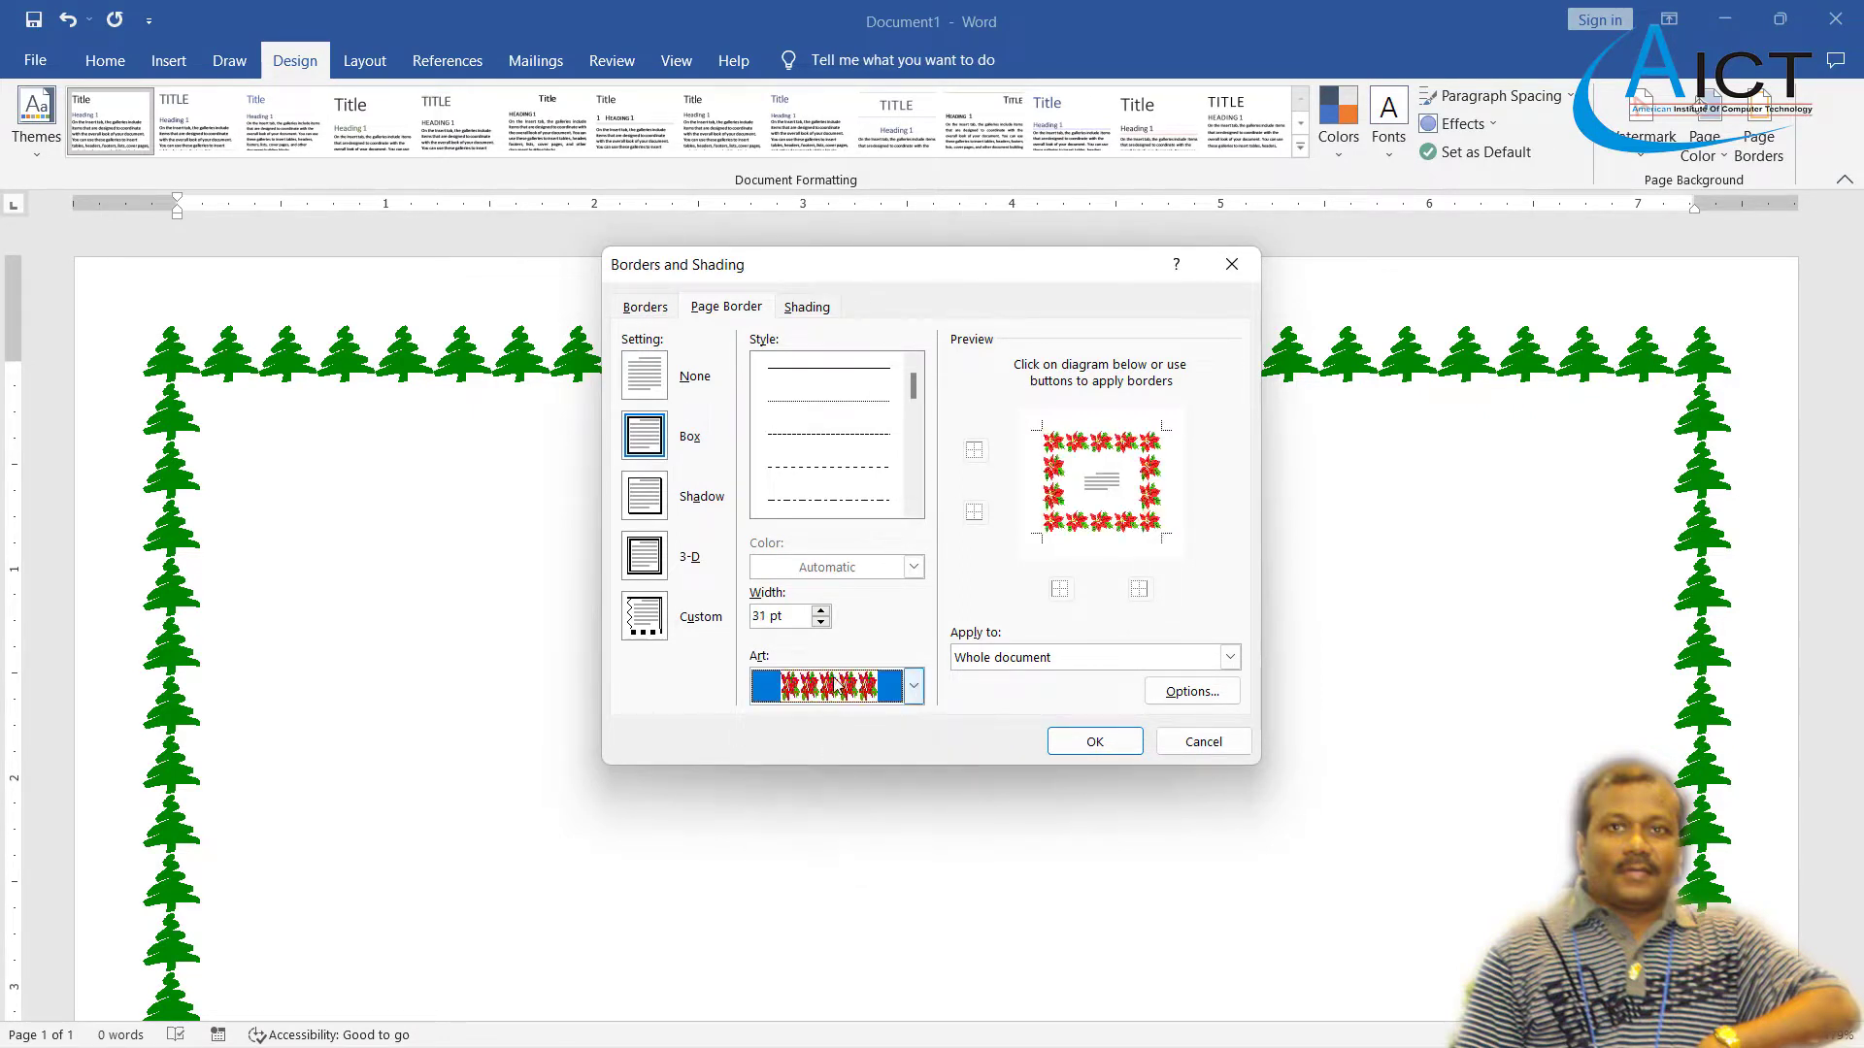
- Reduce the flower art border's width to 20 pt and apply it to the whole document
{"action": "left_click", "coordinate": [820, 621]}
{"action": "left_click", "coordinate": [820, 622]}
{"action": "left_click", "coordinate": [821, 623]}
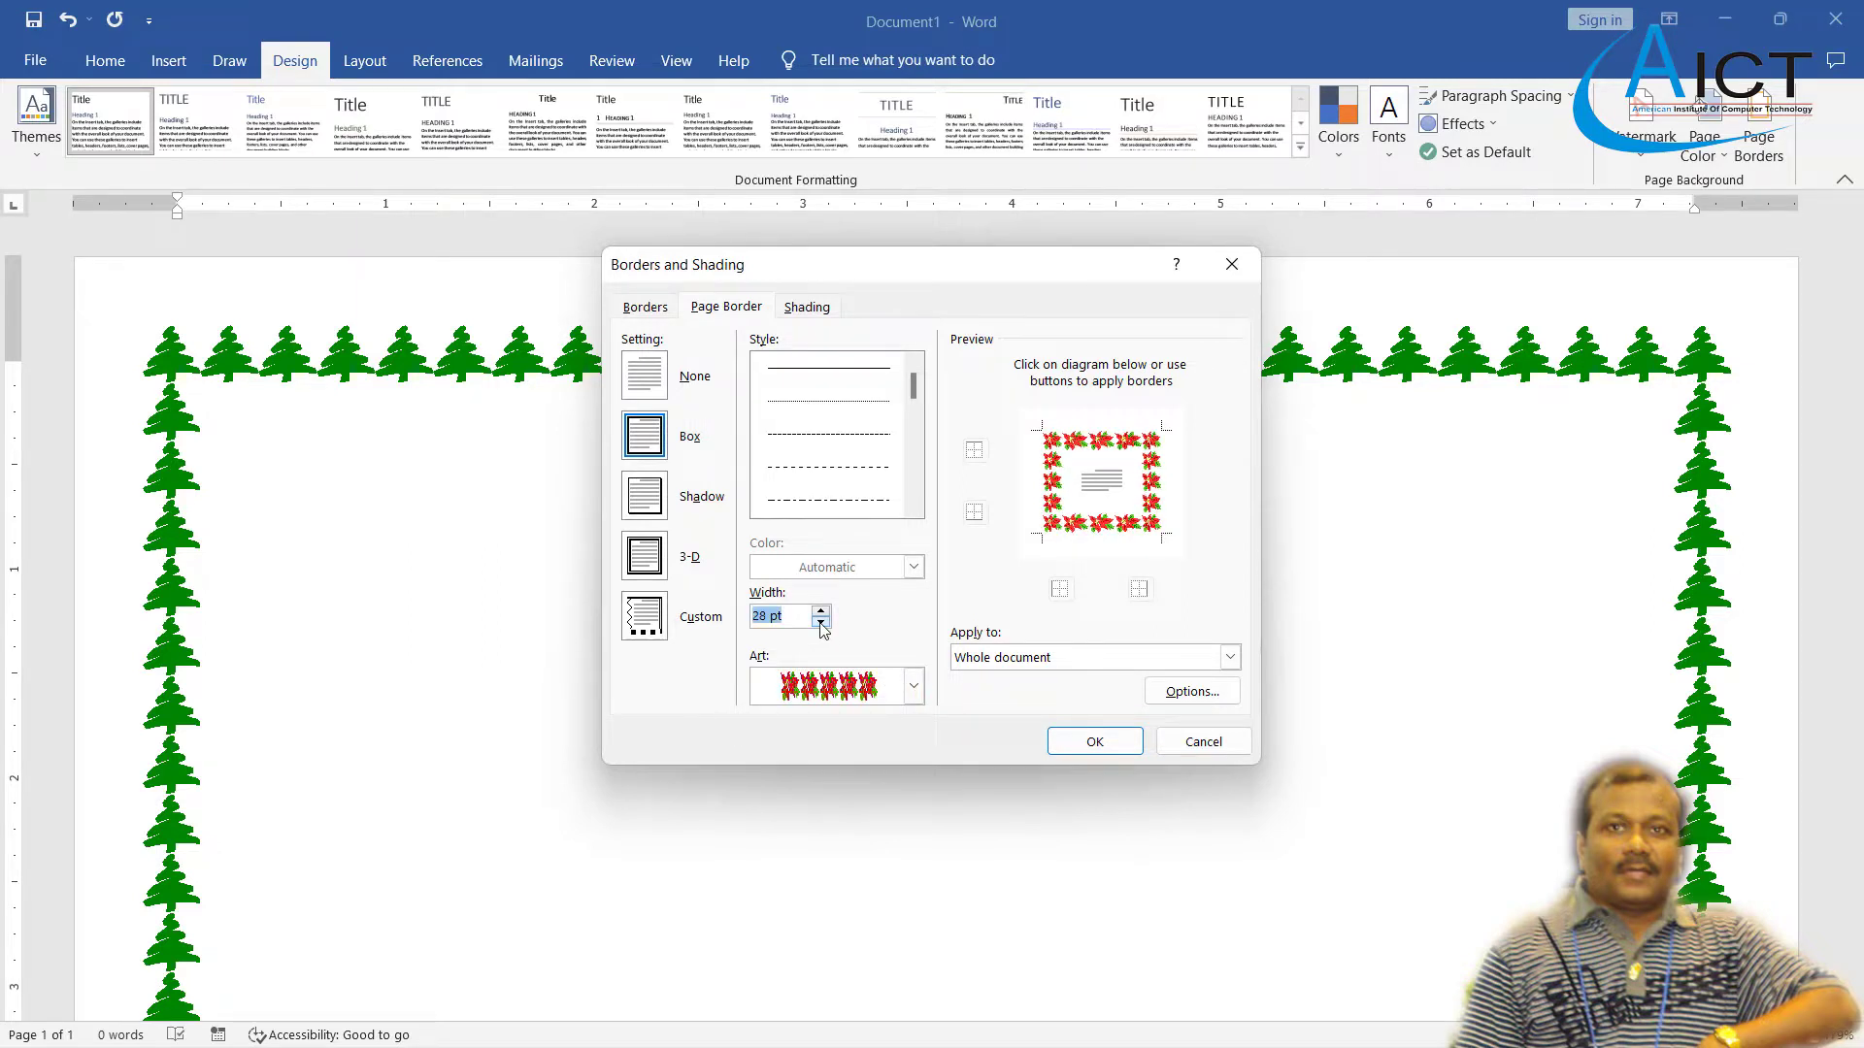
{"action": "left_click", "coordinate": [821, 622]}
{"action": "left_click", "coordinate": [820, 622]}
{"action": "left_click", "coordinate": [820, 622]}
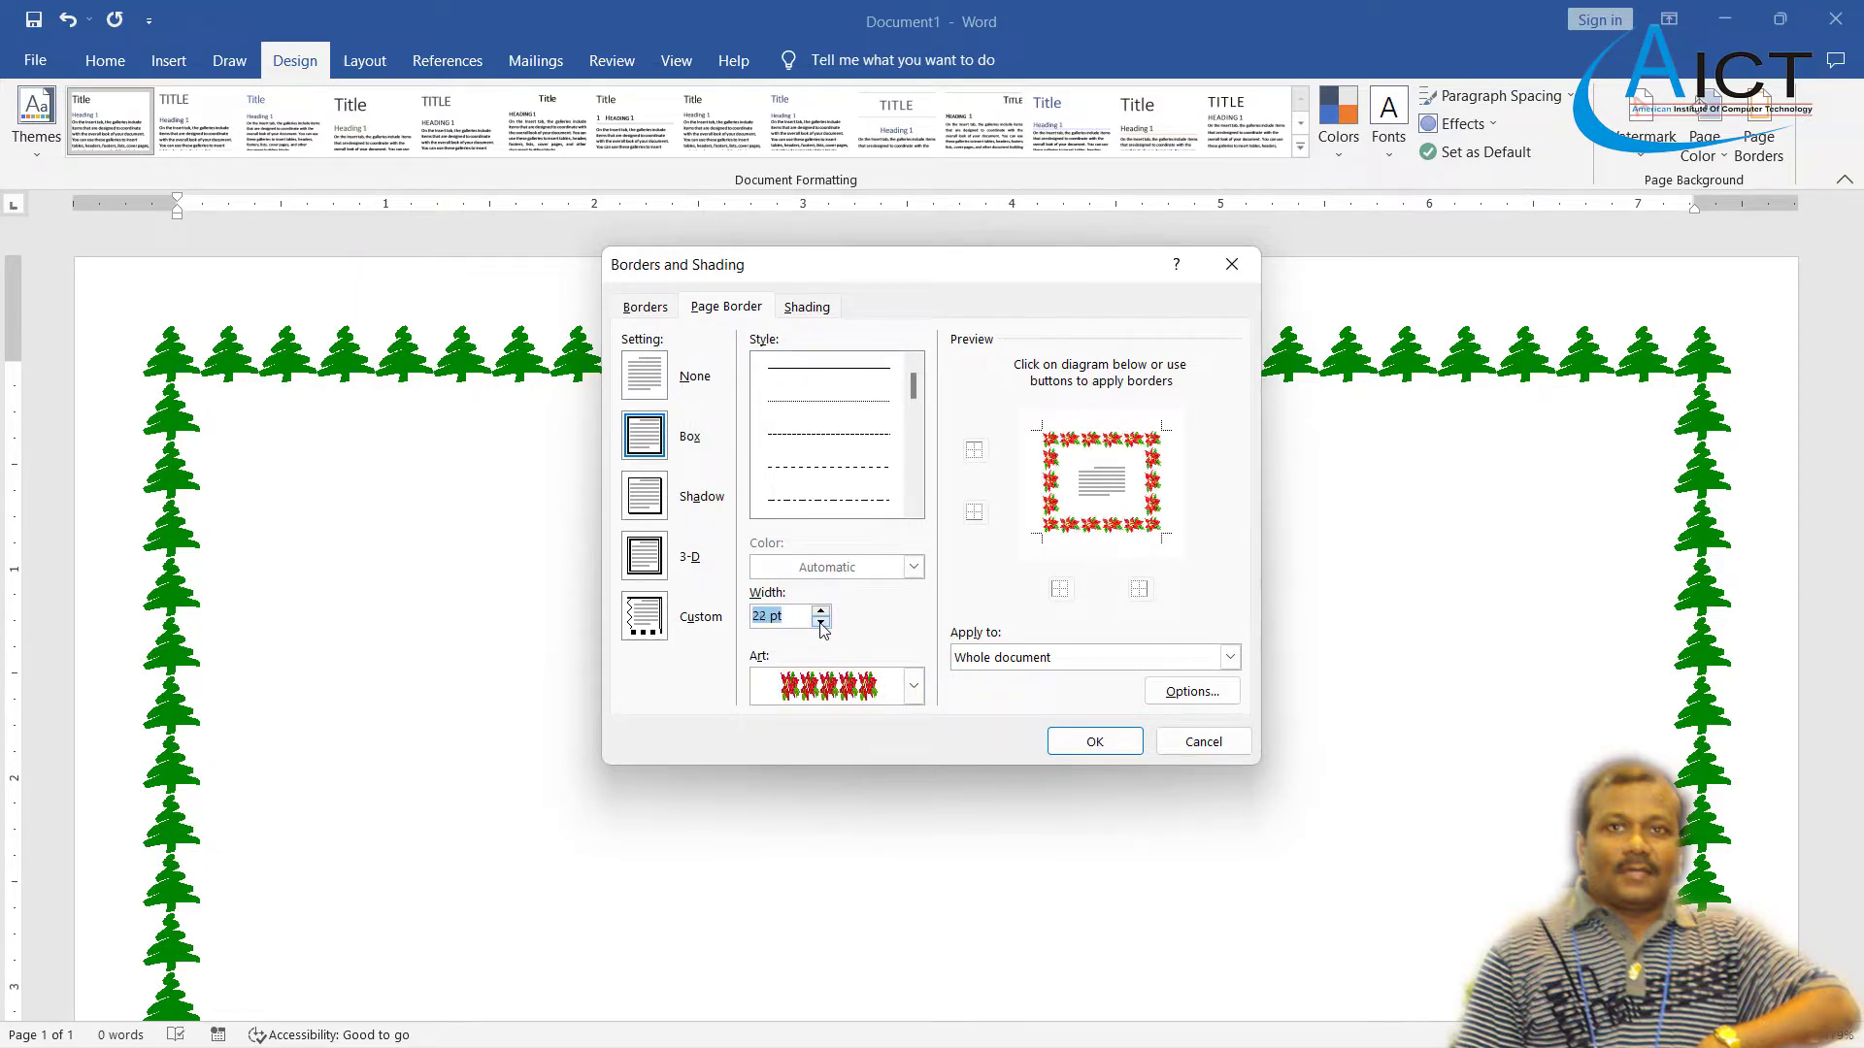
{"action": "left_click", "coordinate": [820, 622]}
{"action": "left_click", "coordinate": [820, 622]}
{"action": "left_click", "coordinate": [1076, 742]}
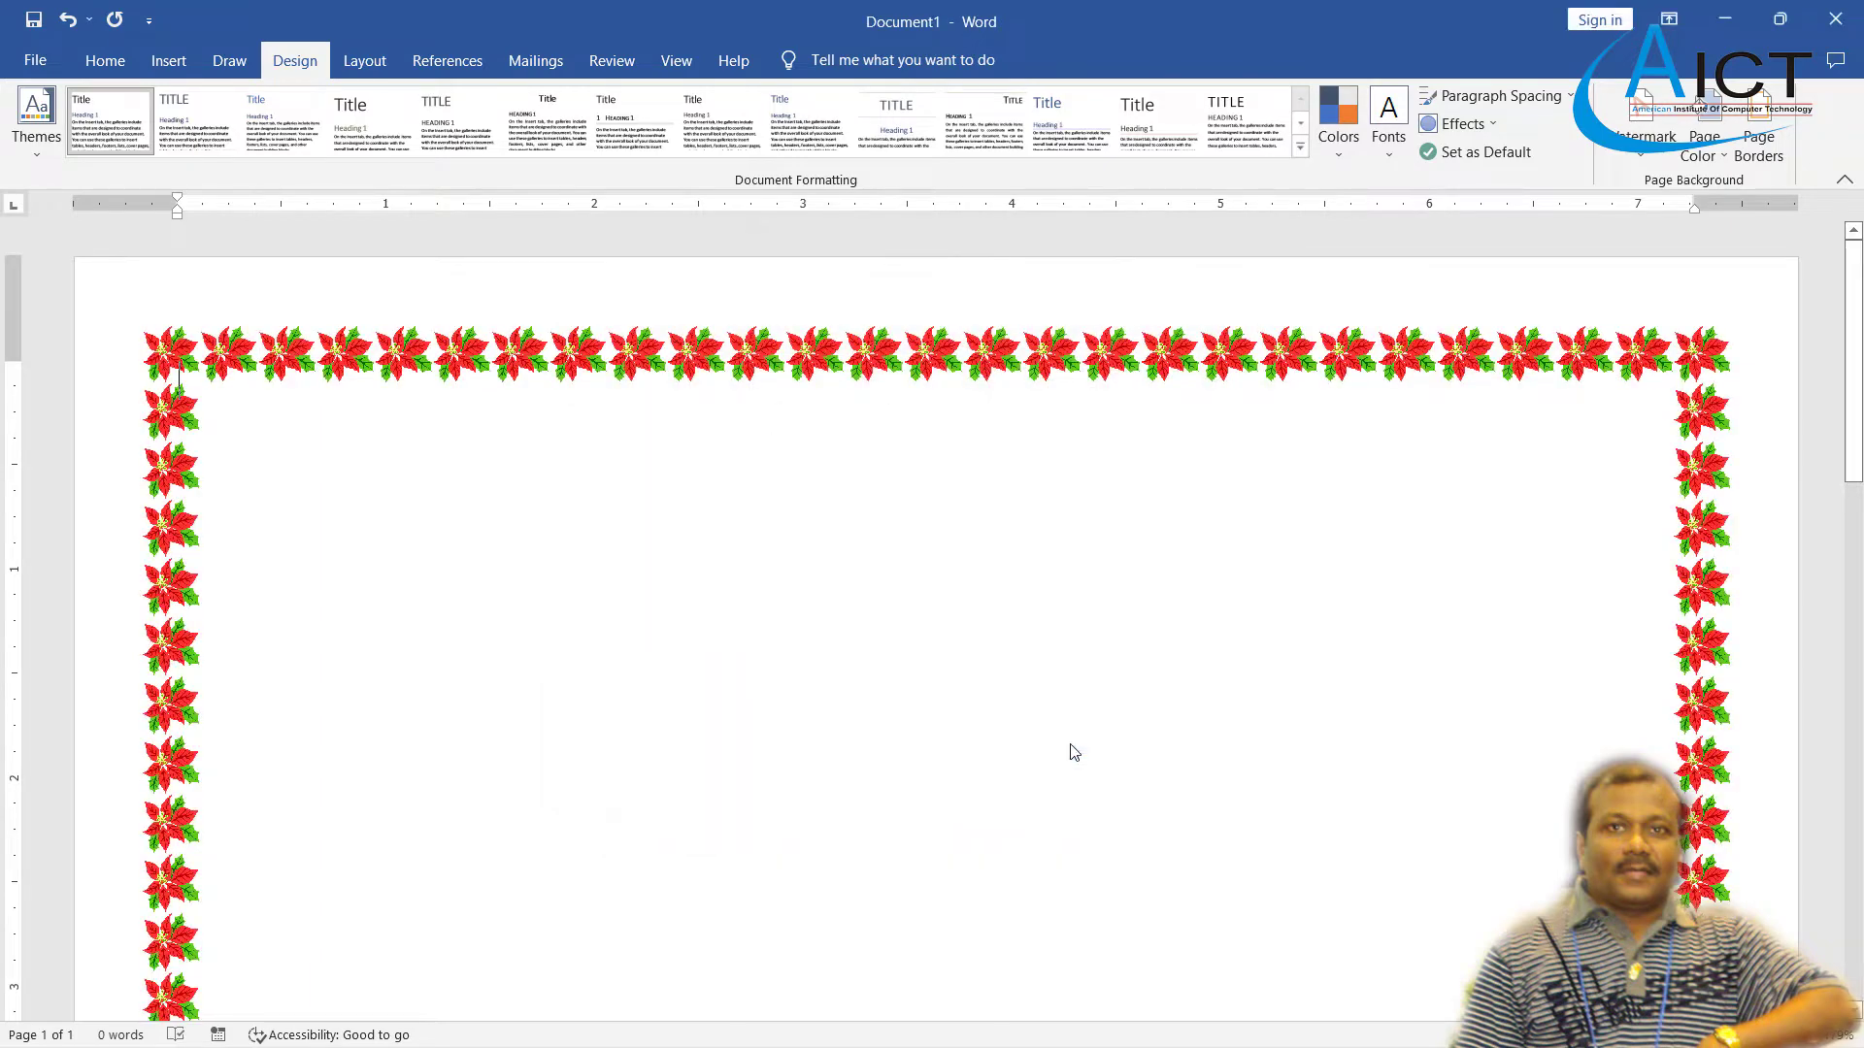
- Check the flower border down the page and enter the sample text "Oidh aisodj si" on the first line
{"action": "scroll", "coordinate": [1074, 754], "scroll_direction": "down", "scroll_amount": 5}
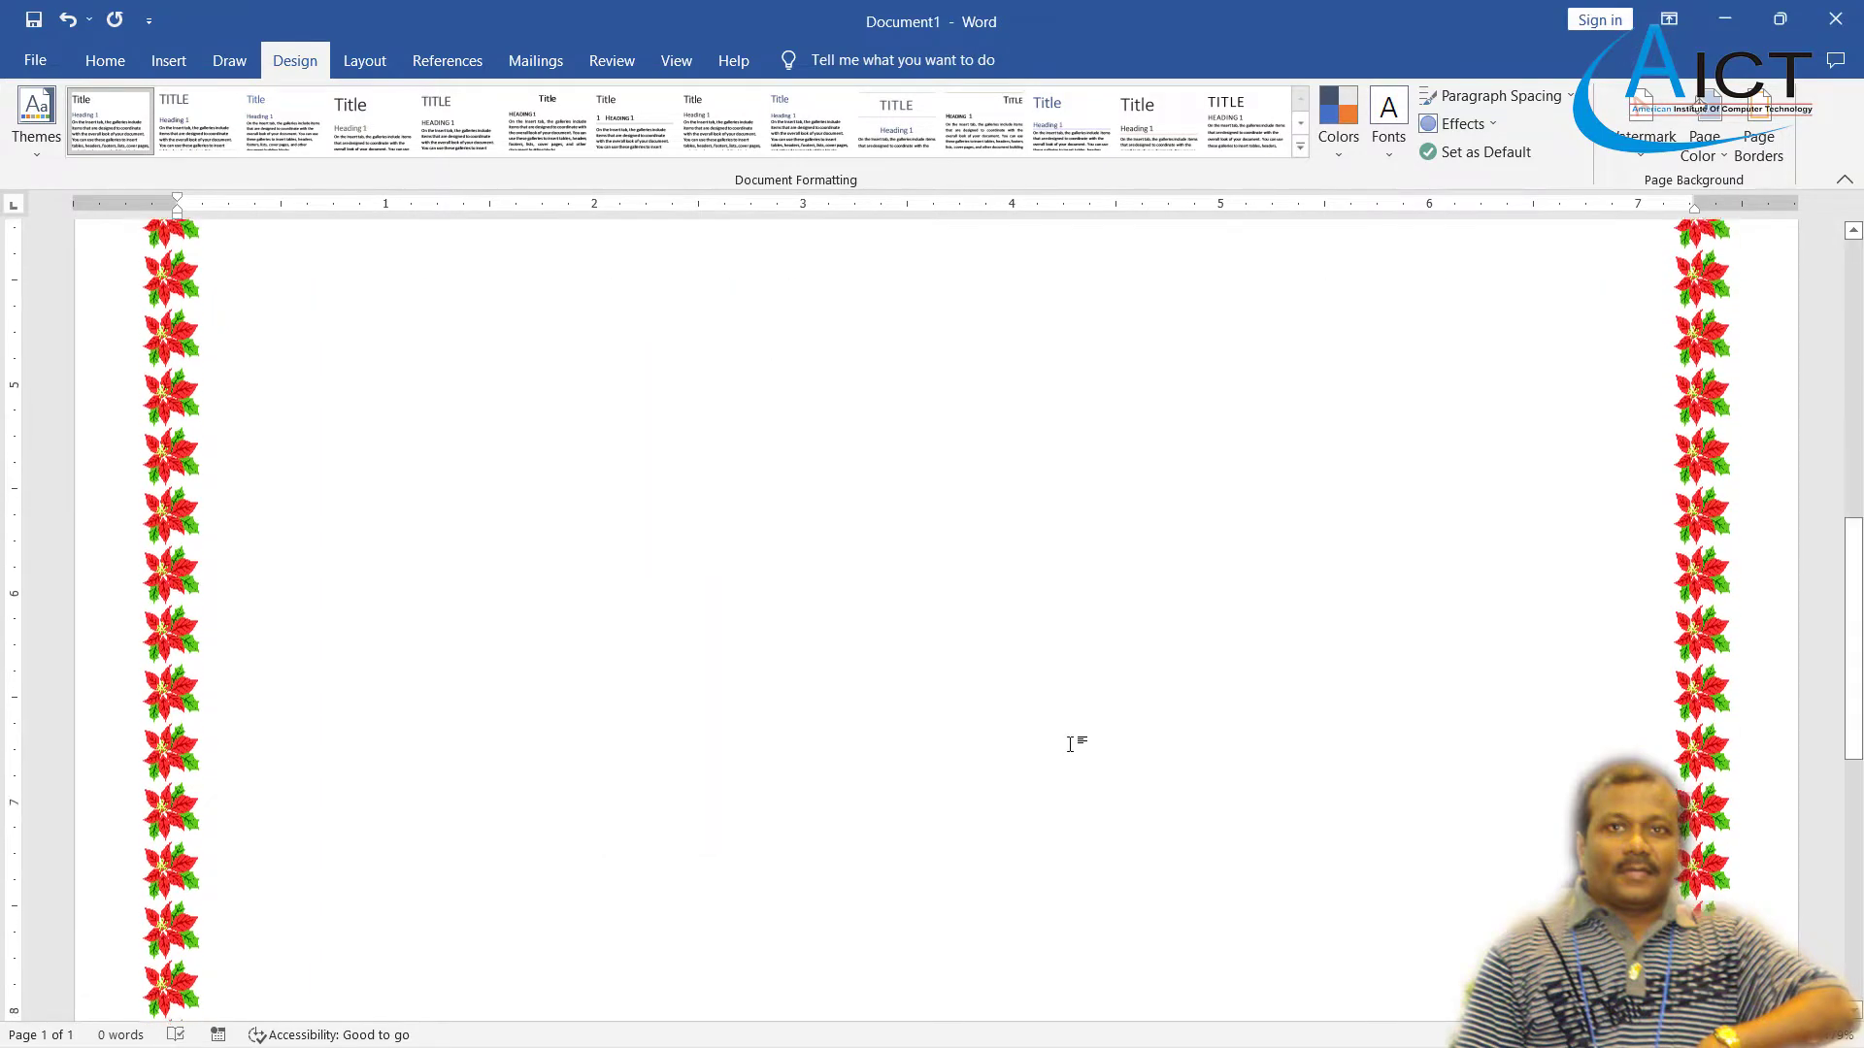
{"action": "scroll", "coordinate": [1071, 744], "scroll_direction": "up", "scroll_amount": 6}
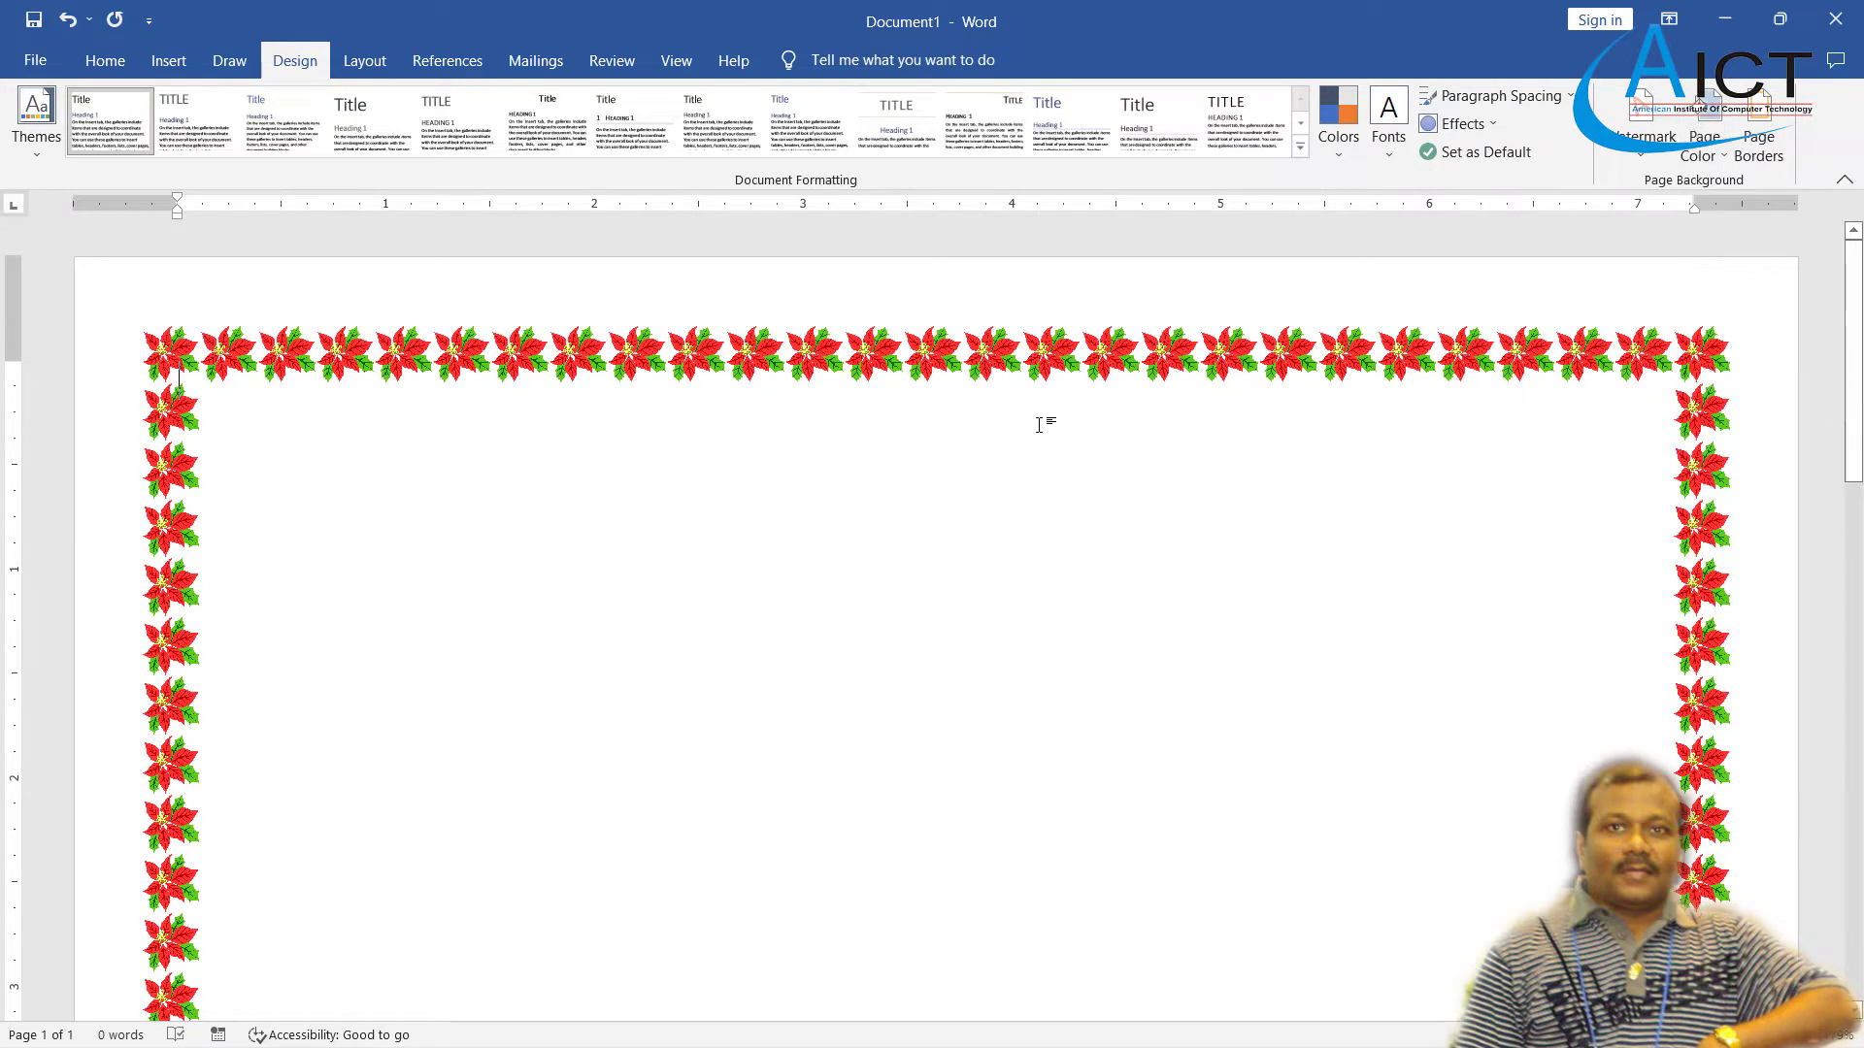
{"action": "type", "text": "Oldh alsodj si"}
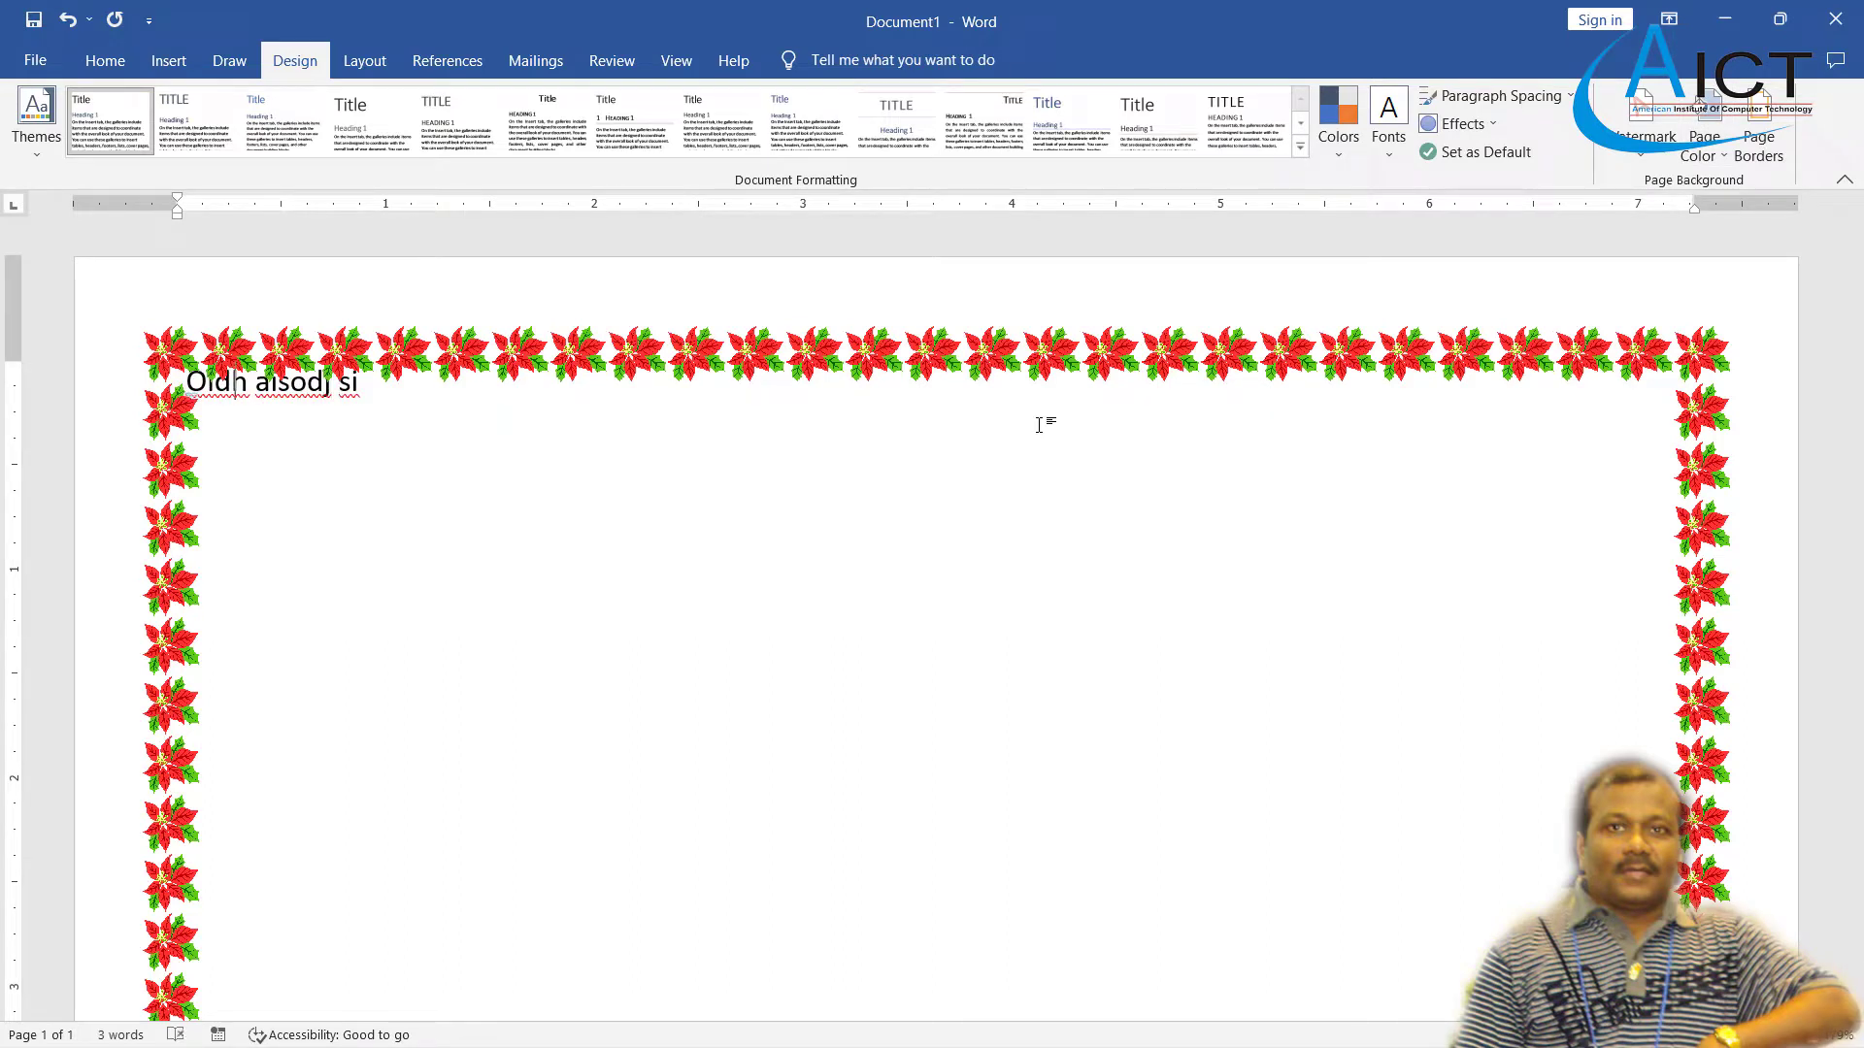
- Move the sample line down one line, indent it, extend it into a two-line filler paragraph ending in "cxv", and start a new paragraph
{"action": "key", "text": "Return"}
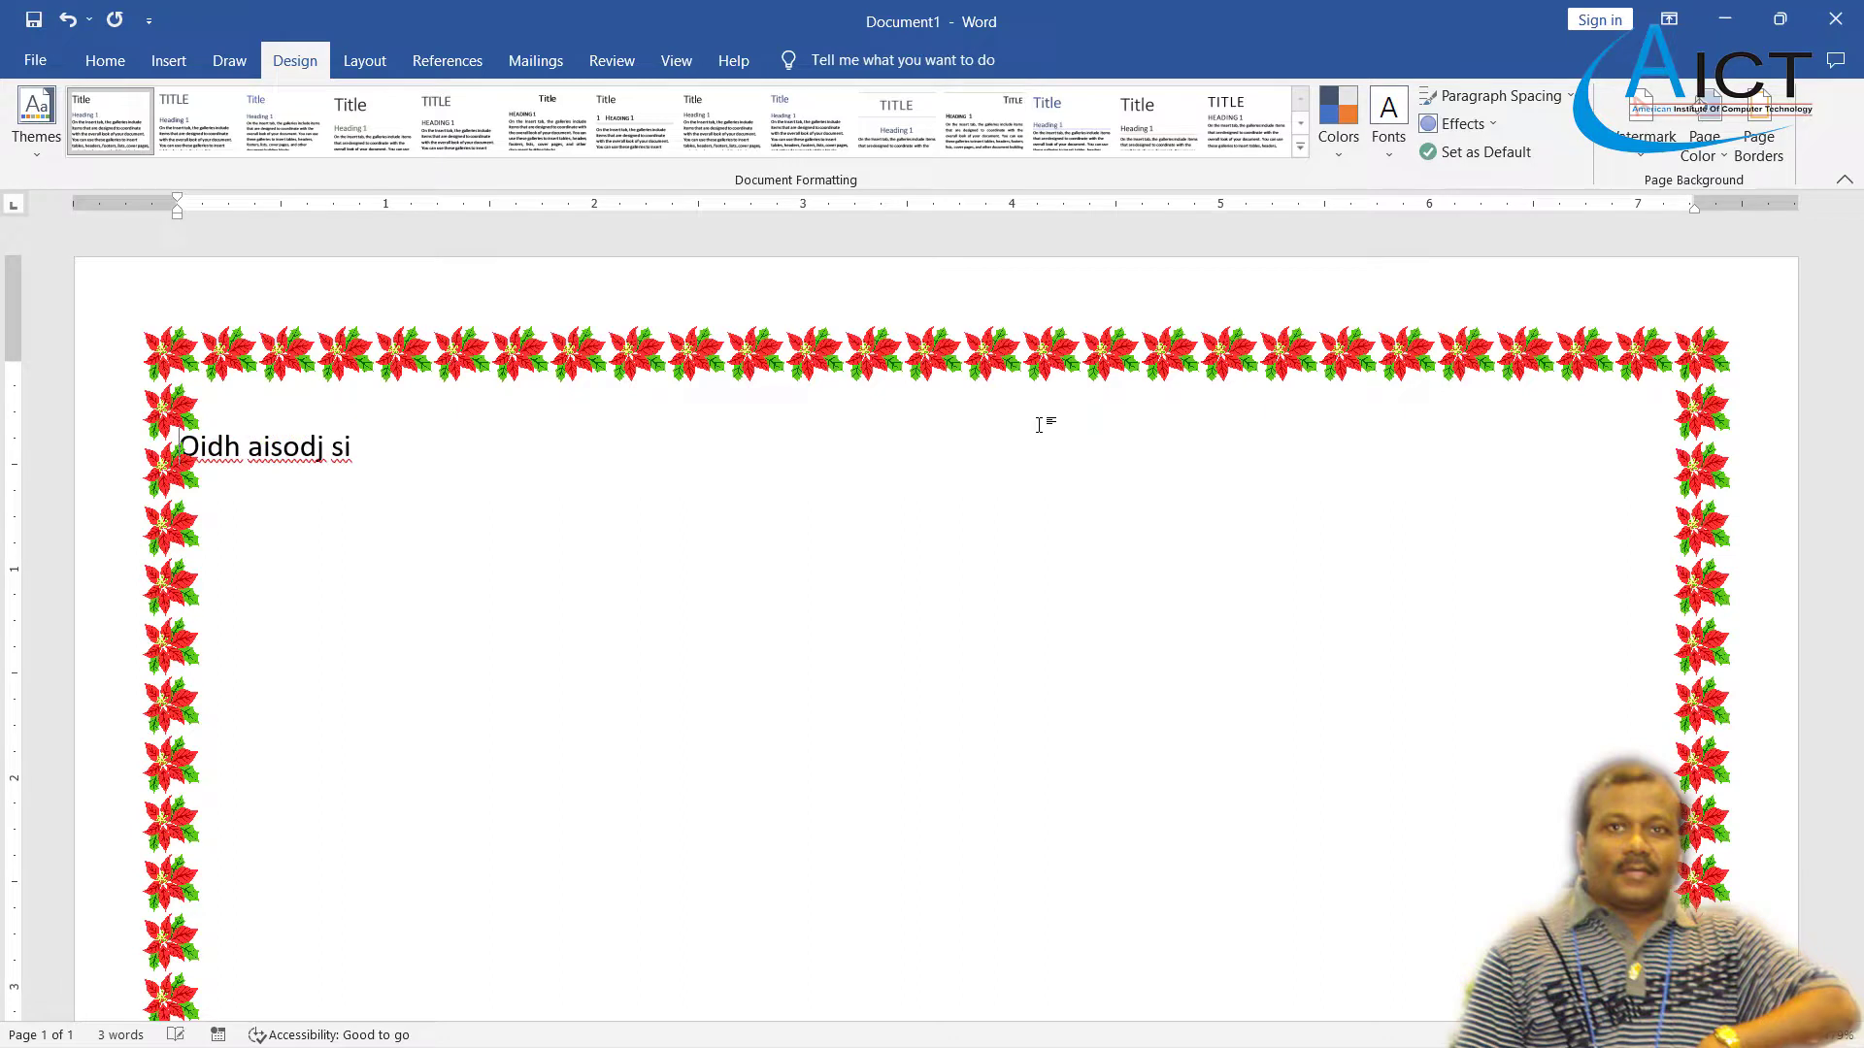
{"action": "key", "text": "Tab"}
{"action": "type", "text": "Dasd asdjs i"}
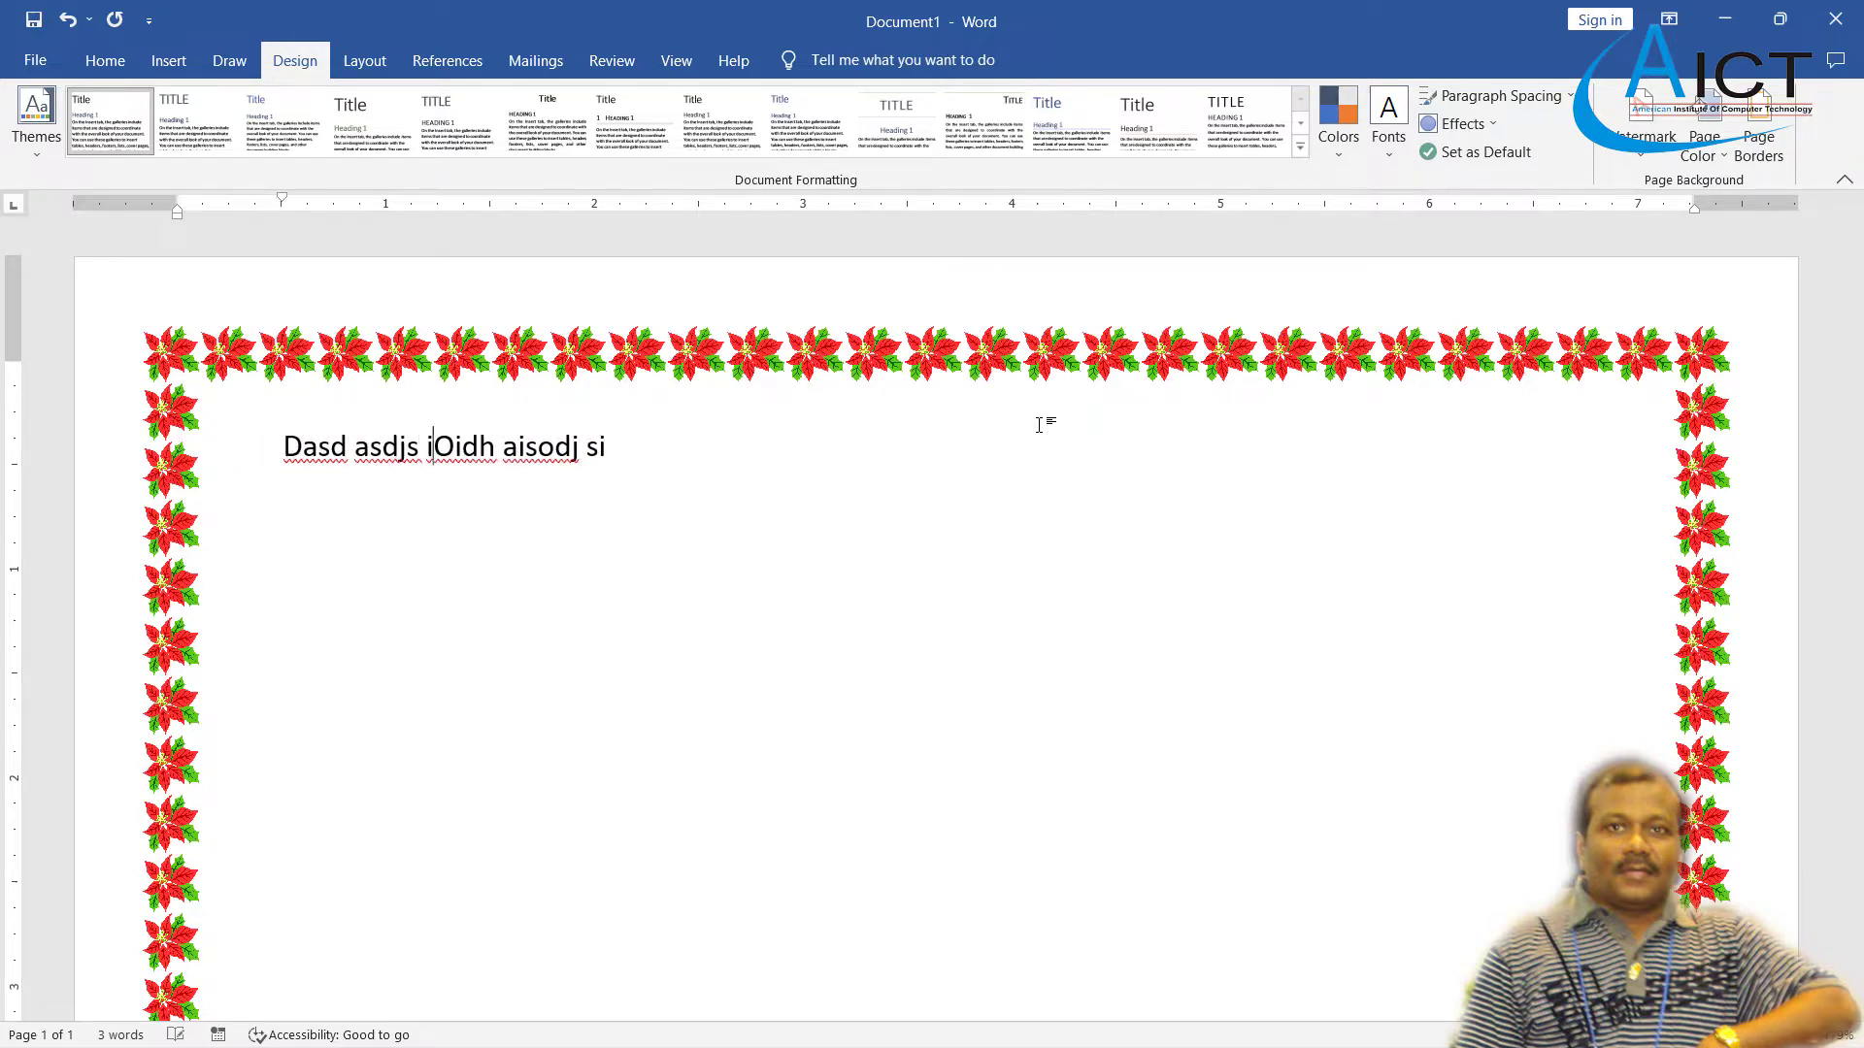
{"action": "left_click", "coordinate": [655, 445]}
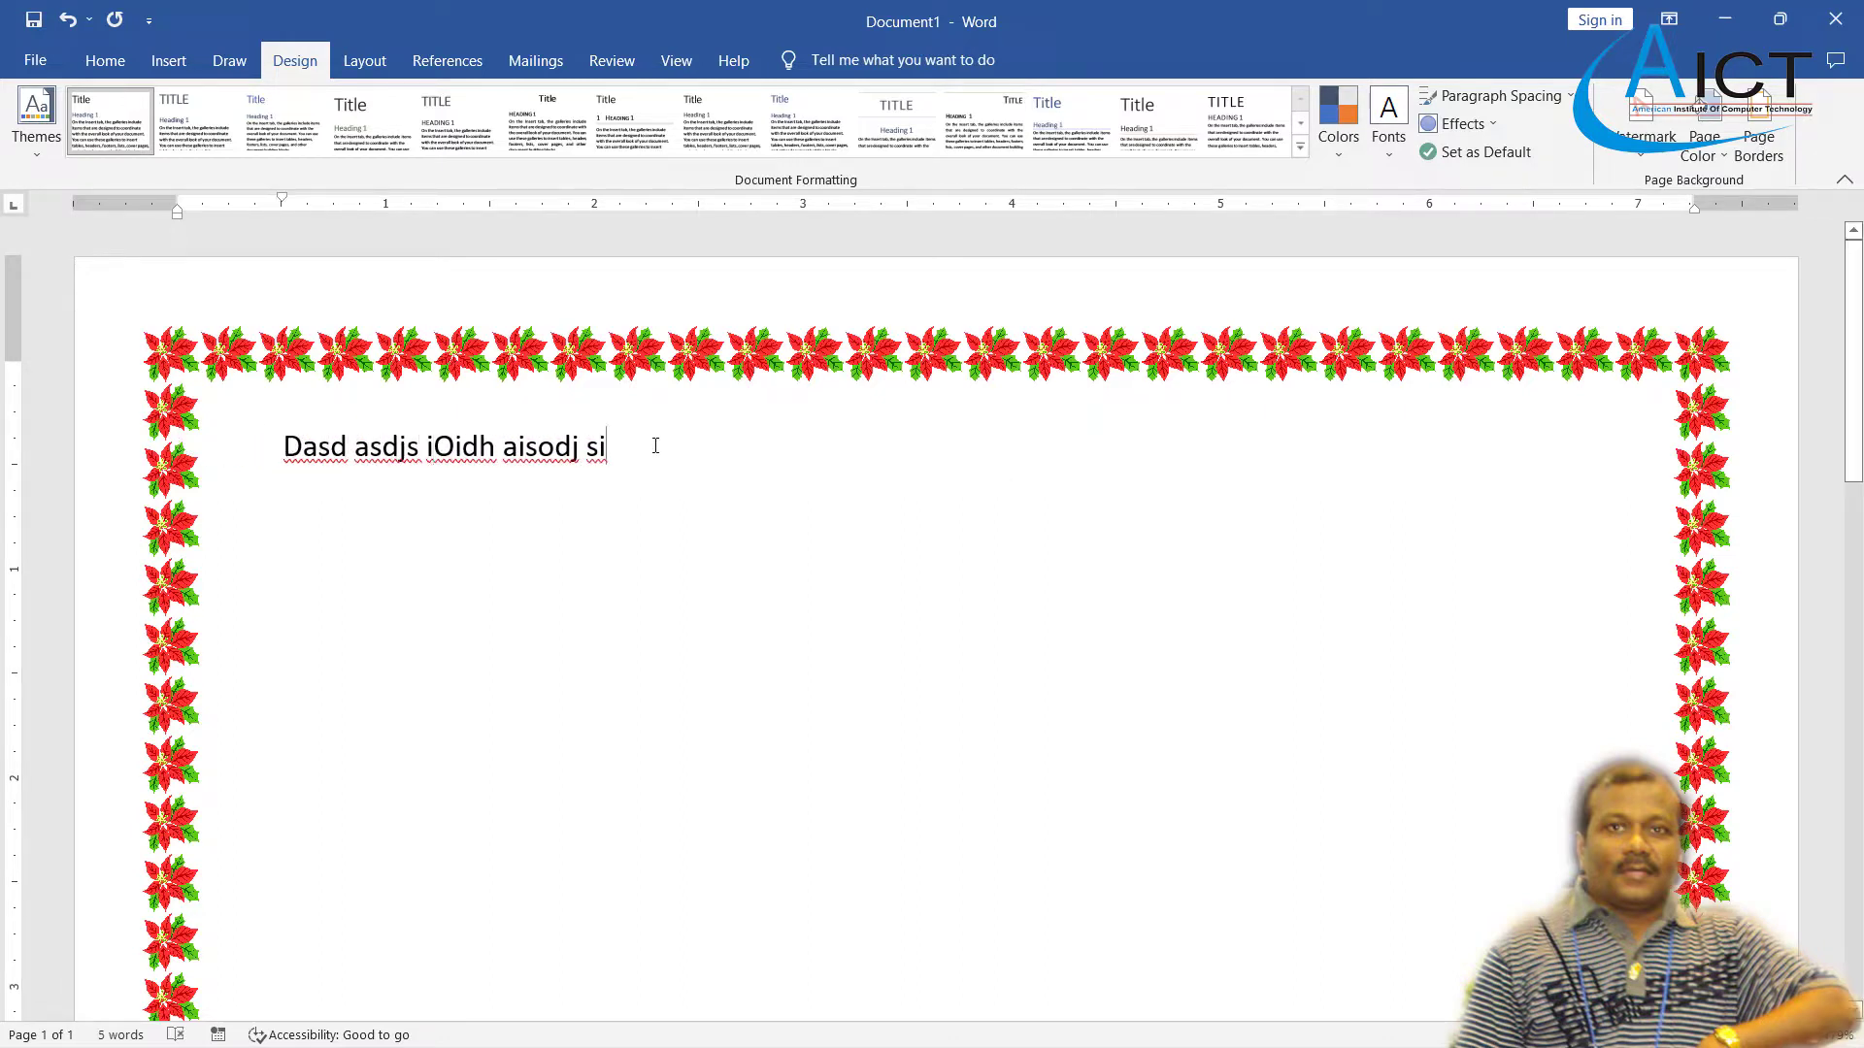
{"action": "type", "text": "asdhsioad oiasdj oiasdj "}
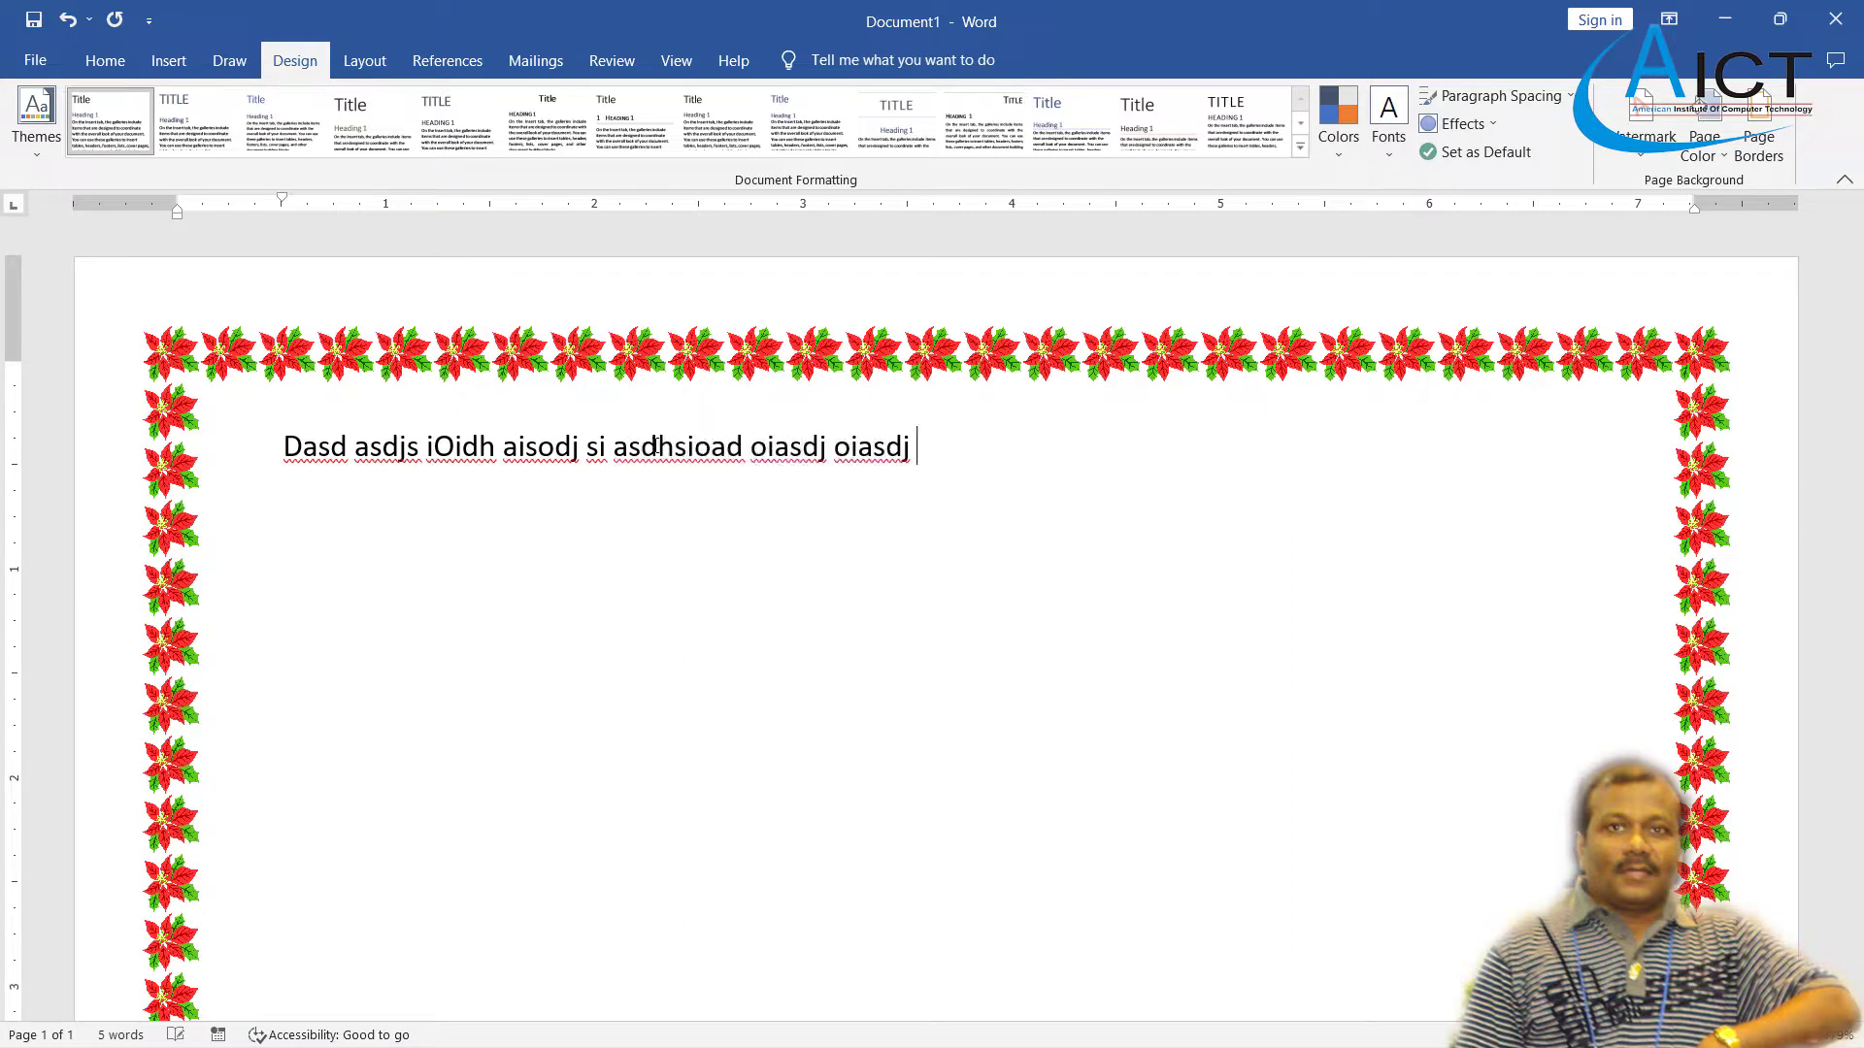
{"action": "type", "text": "oiasd oiasd oiasd oiasd oaih cxkjvhxcjkvh"}
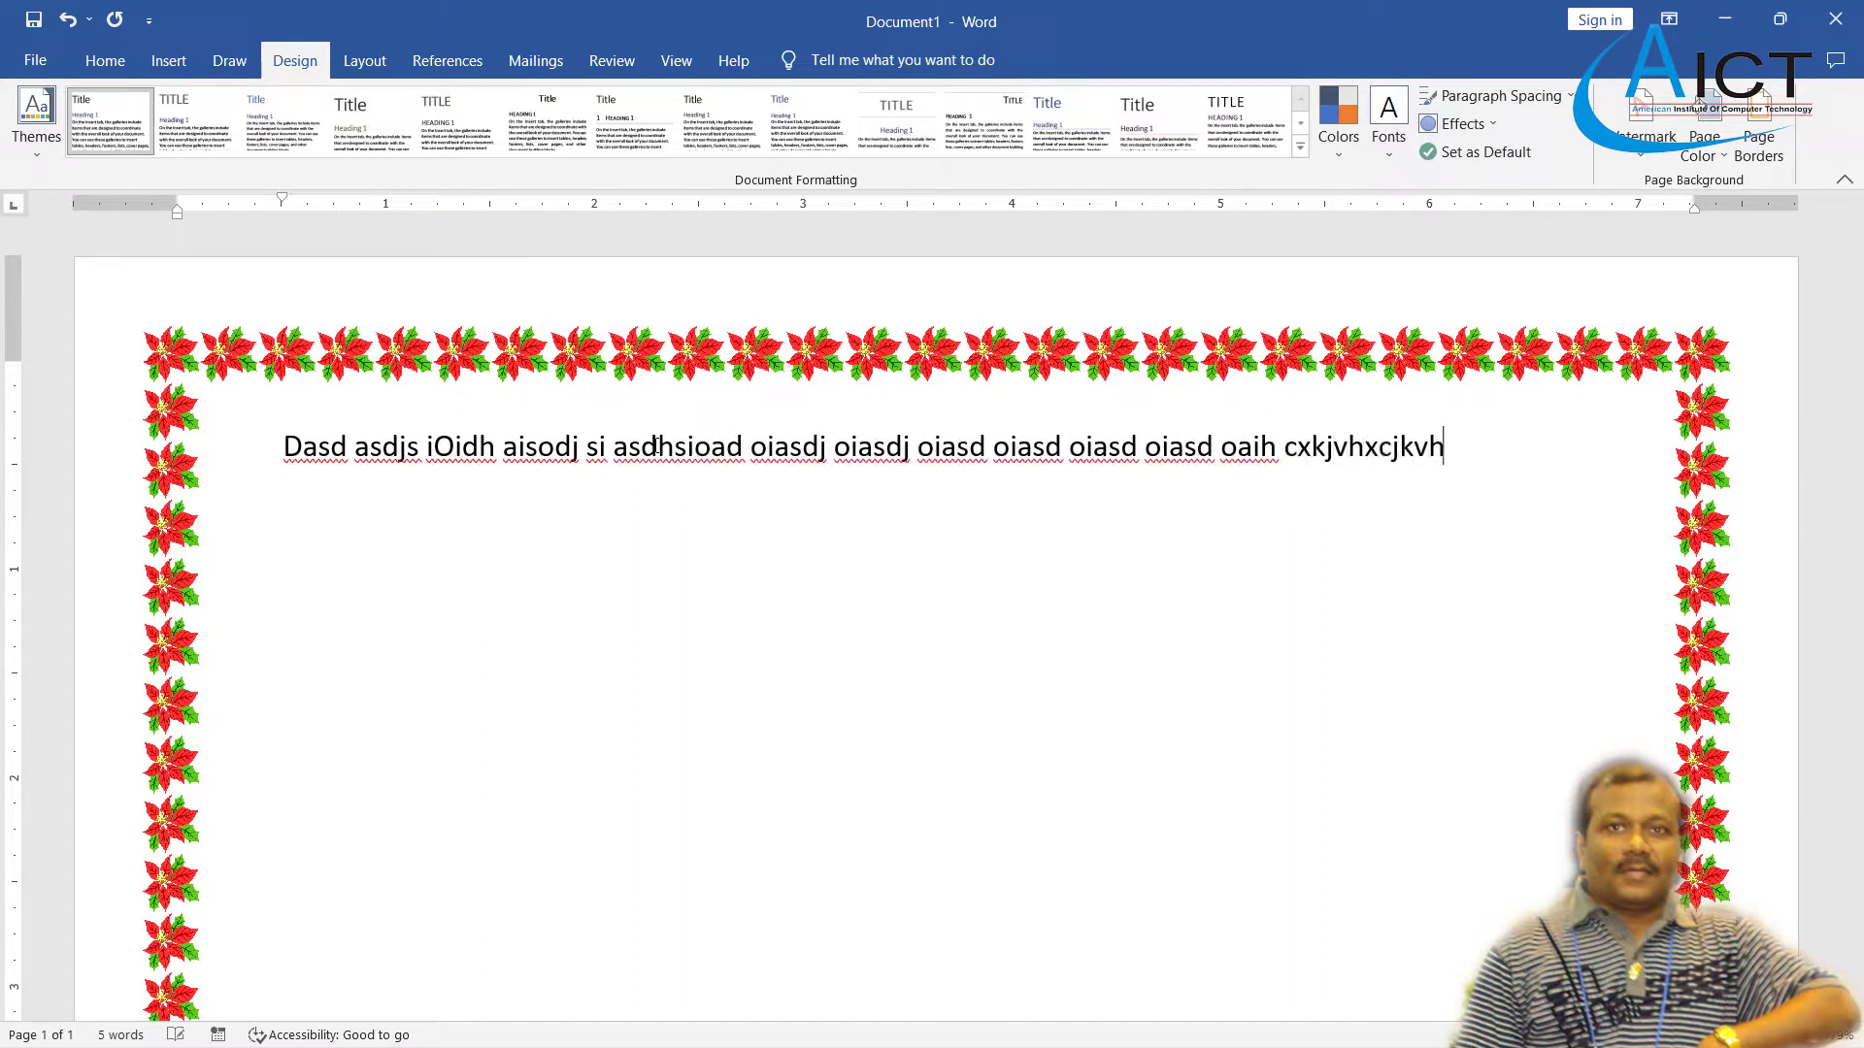
{"action": "type", "text": "xcvh xcjvh cxjvh xkjcvh kjxc"}
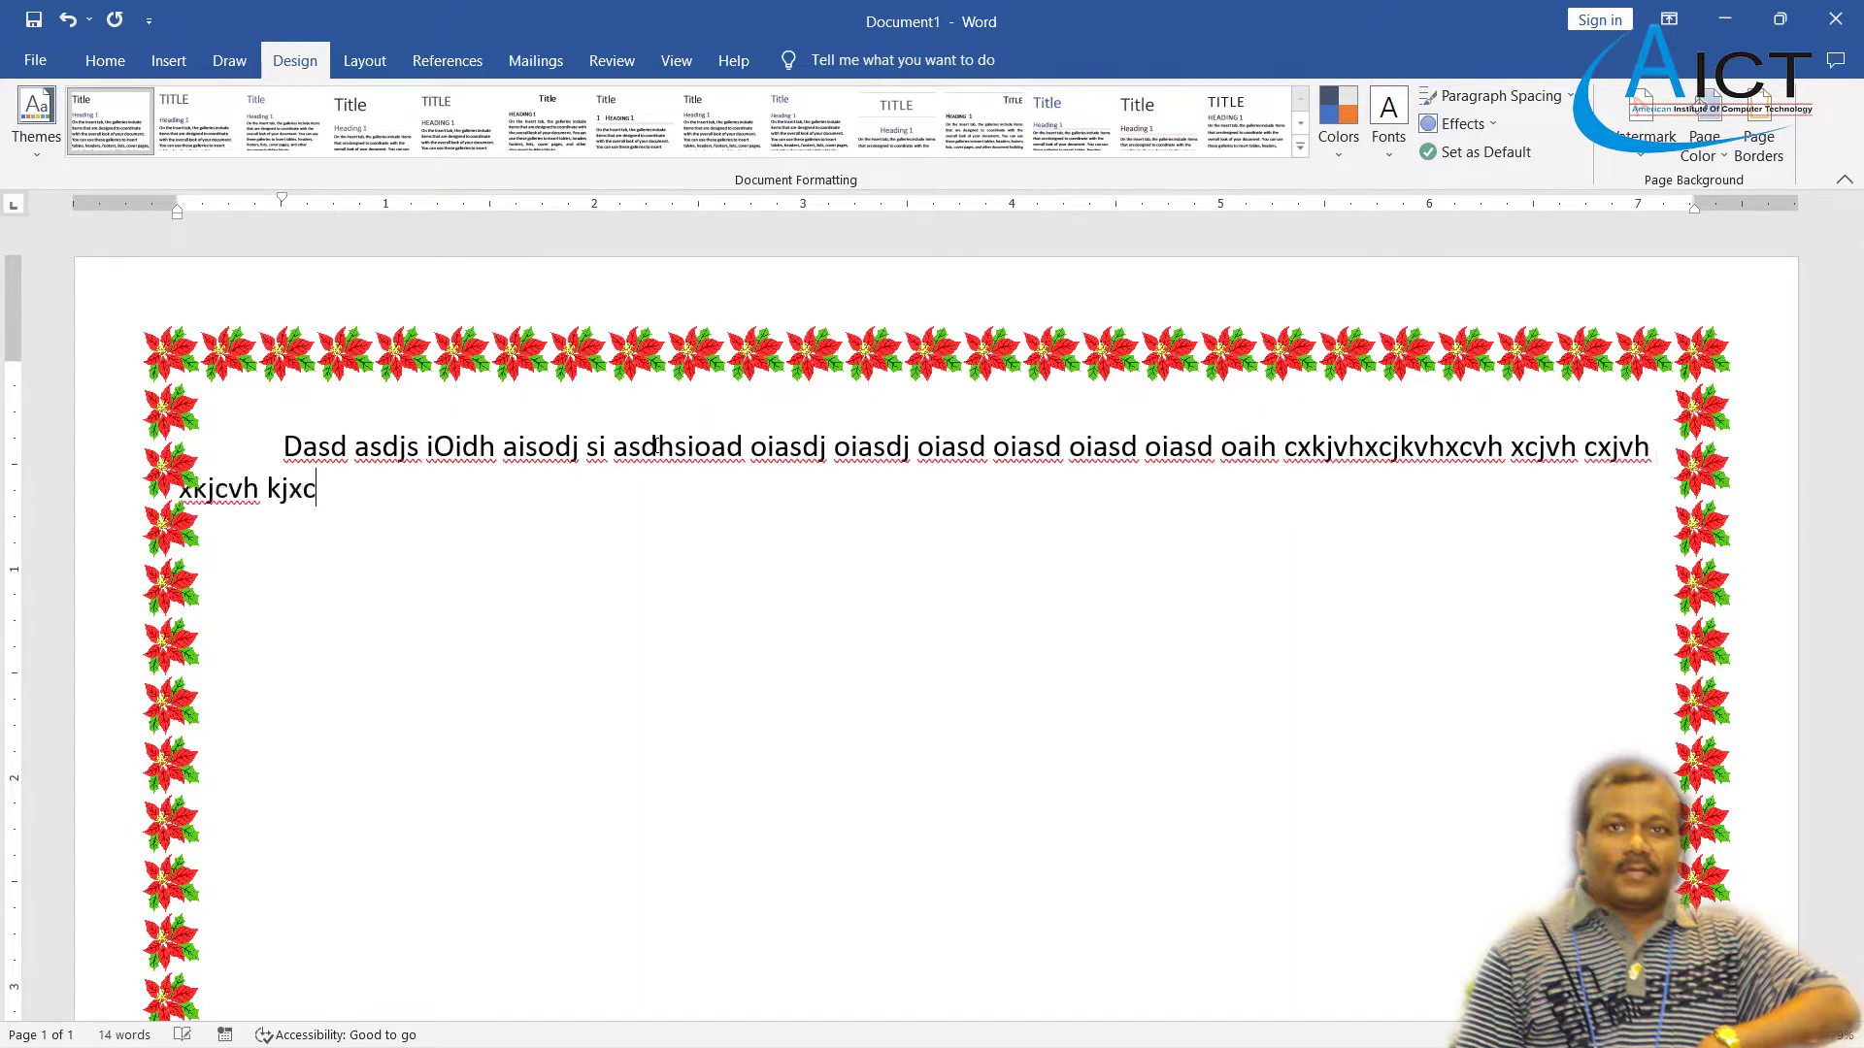
{"action": "type", "text": "vh kjxchv kjxchv xcjvh jxchv jxckhv cxv"}
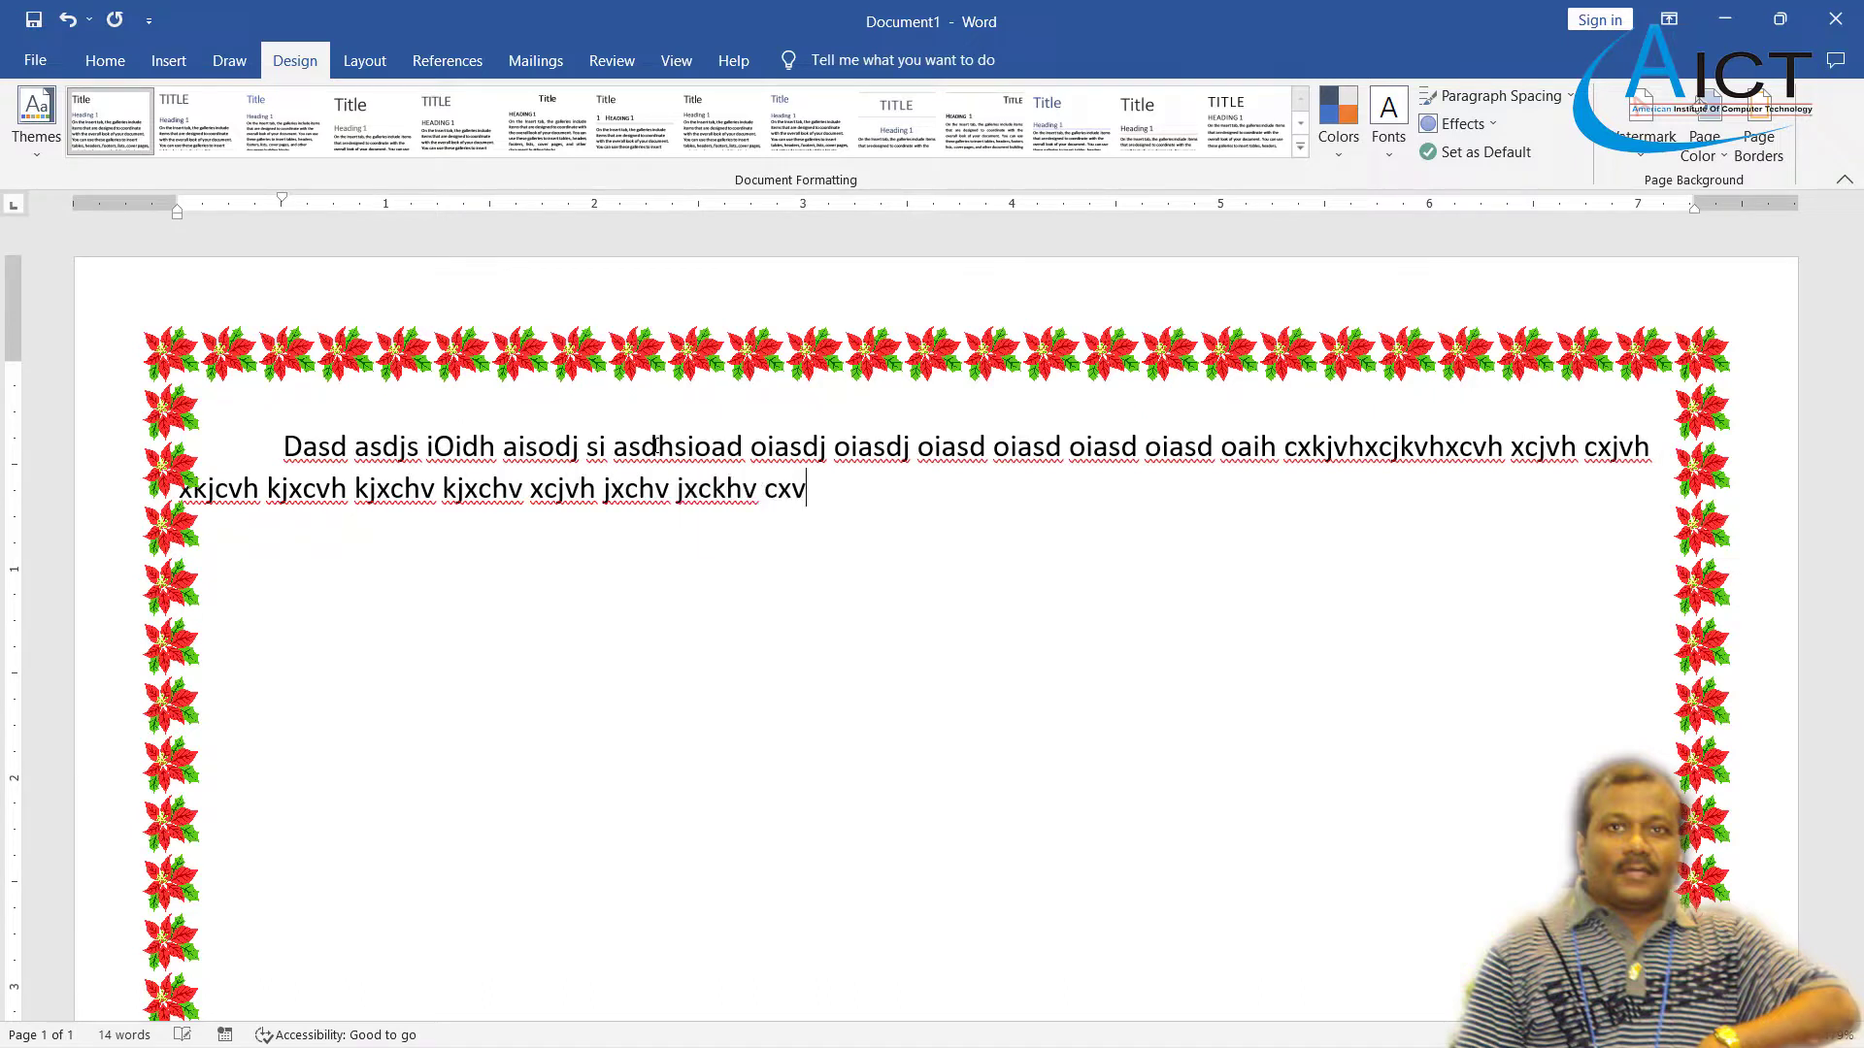
{"action": "key", "text": "Return"}
- Open the border settings for the empty paragraph and choose the diagonally striped line style as a box border
{"action": "left_click", "coordinate": [1768, 156]}
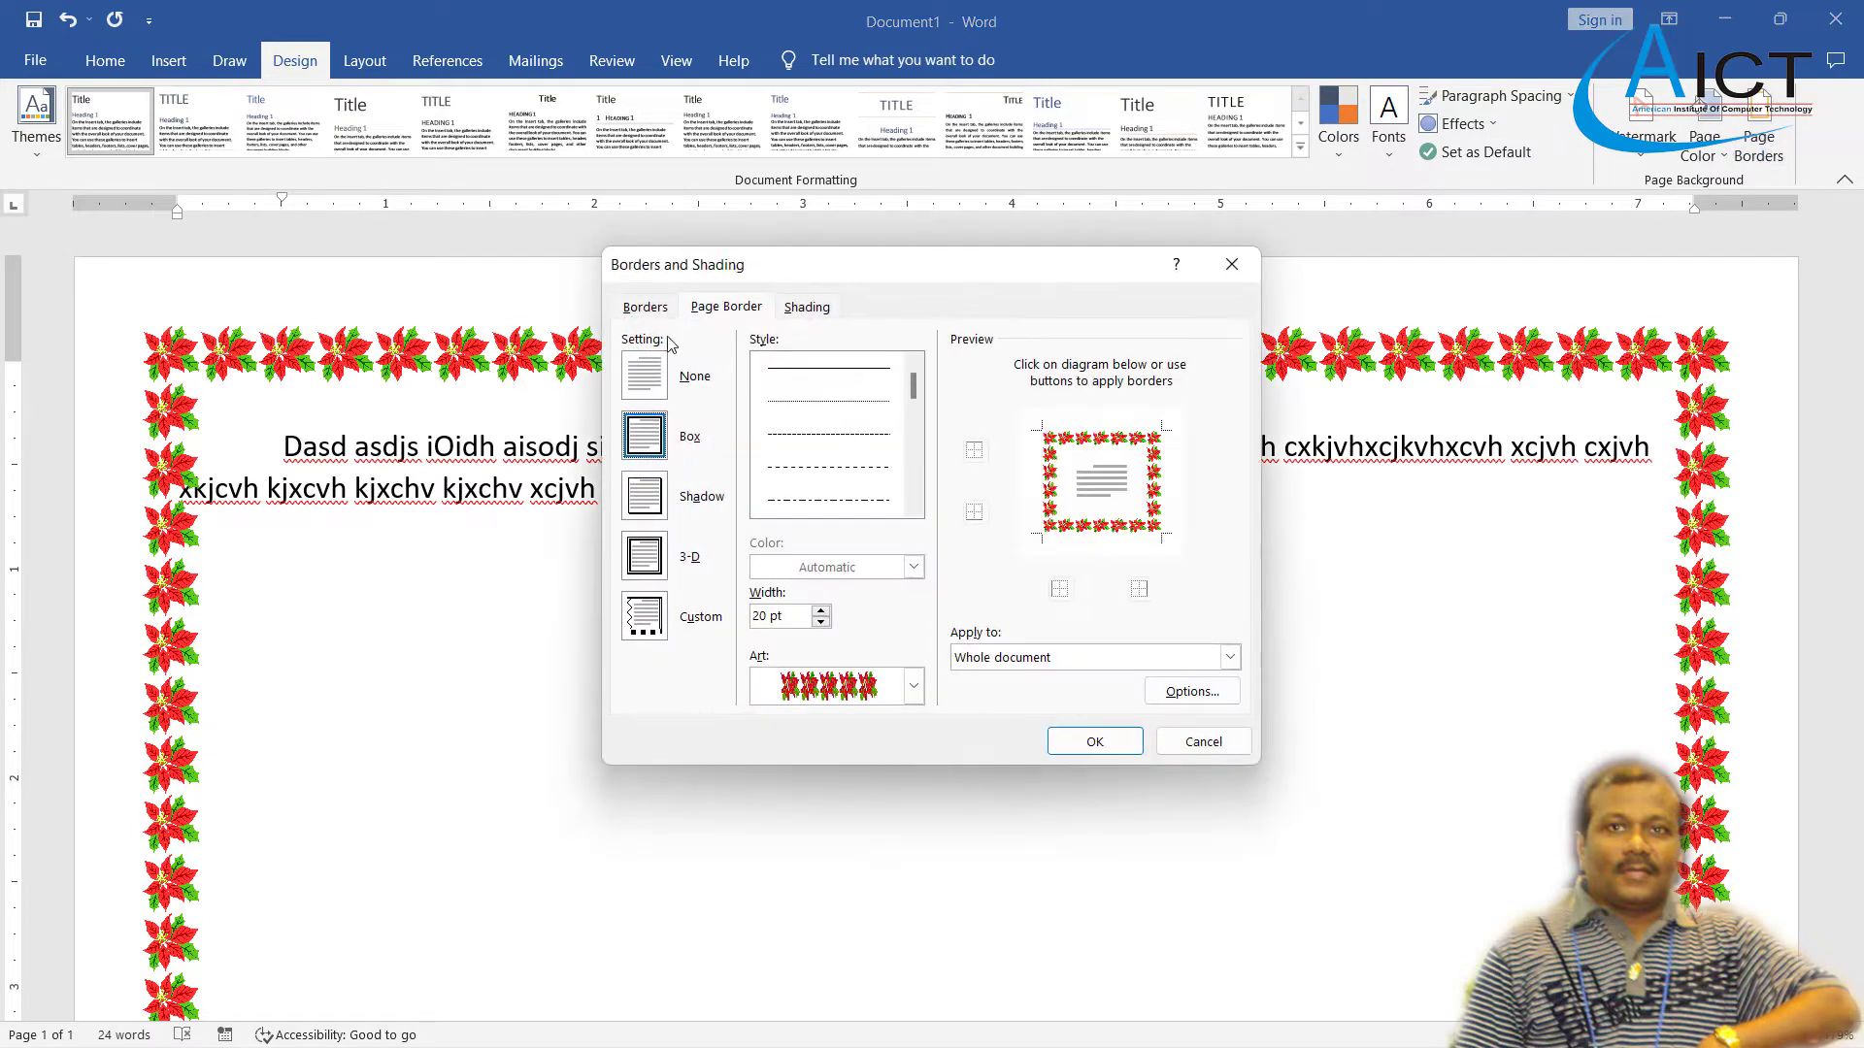
{"action": "left_click", "coordinate": [646, 307]}
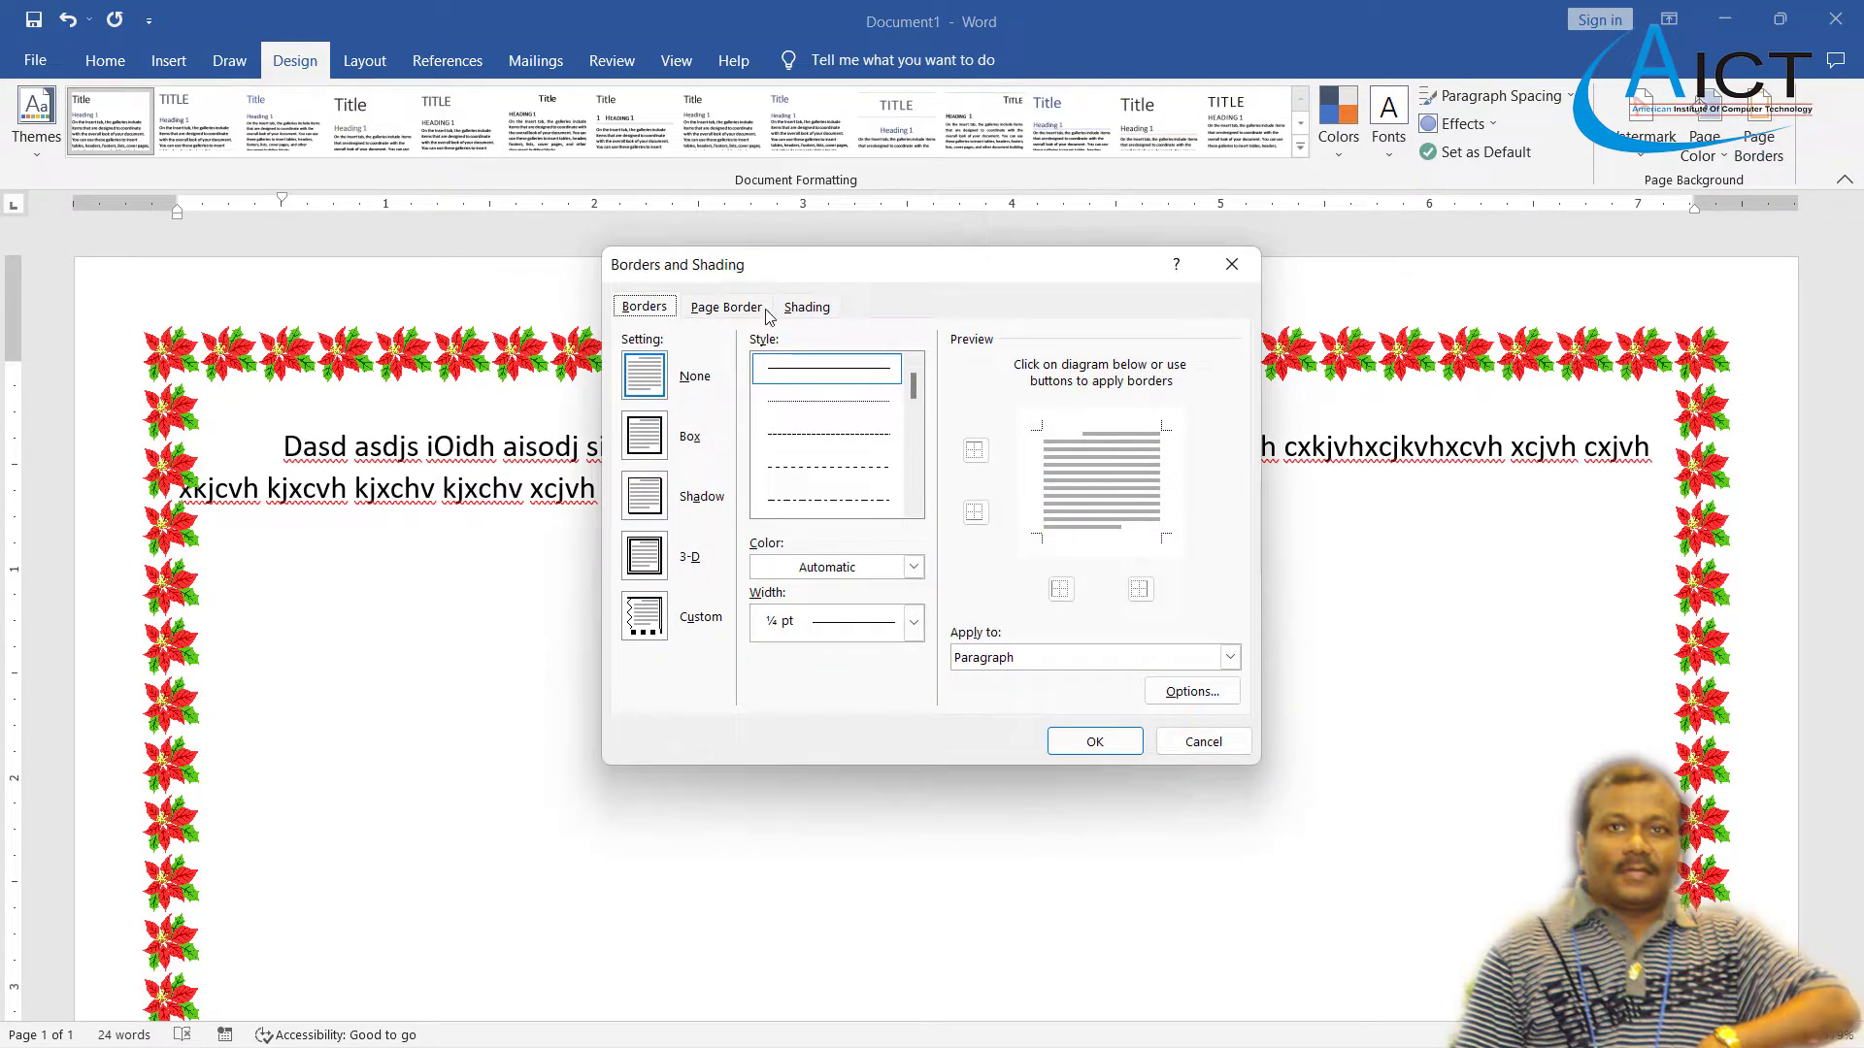
{"action": "left_click", "coordinate": [730, 308]}
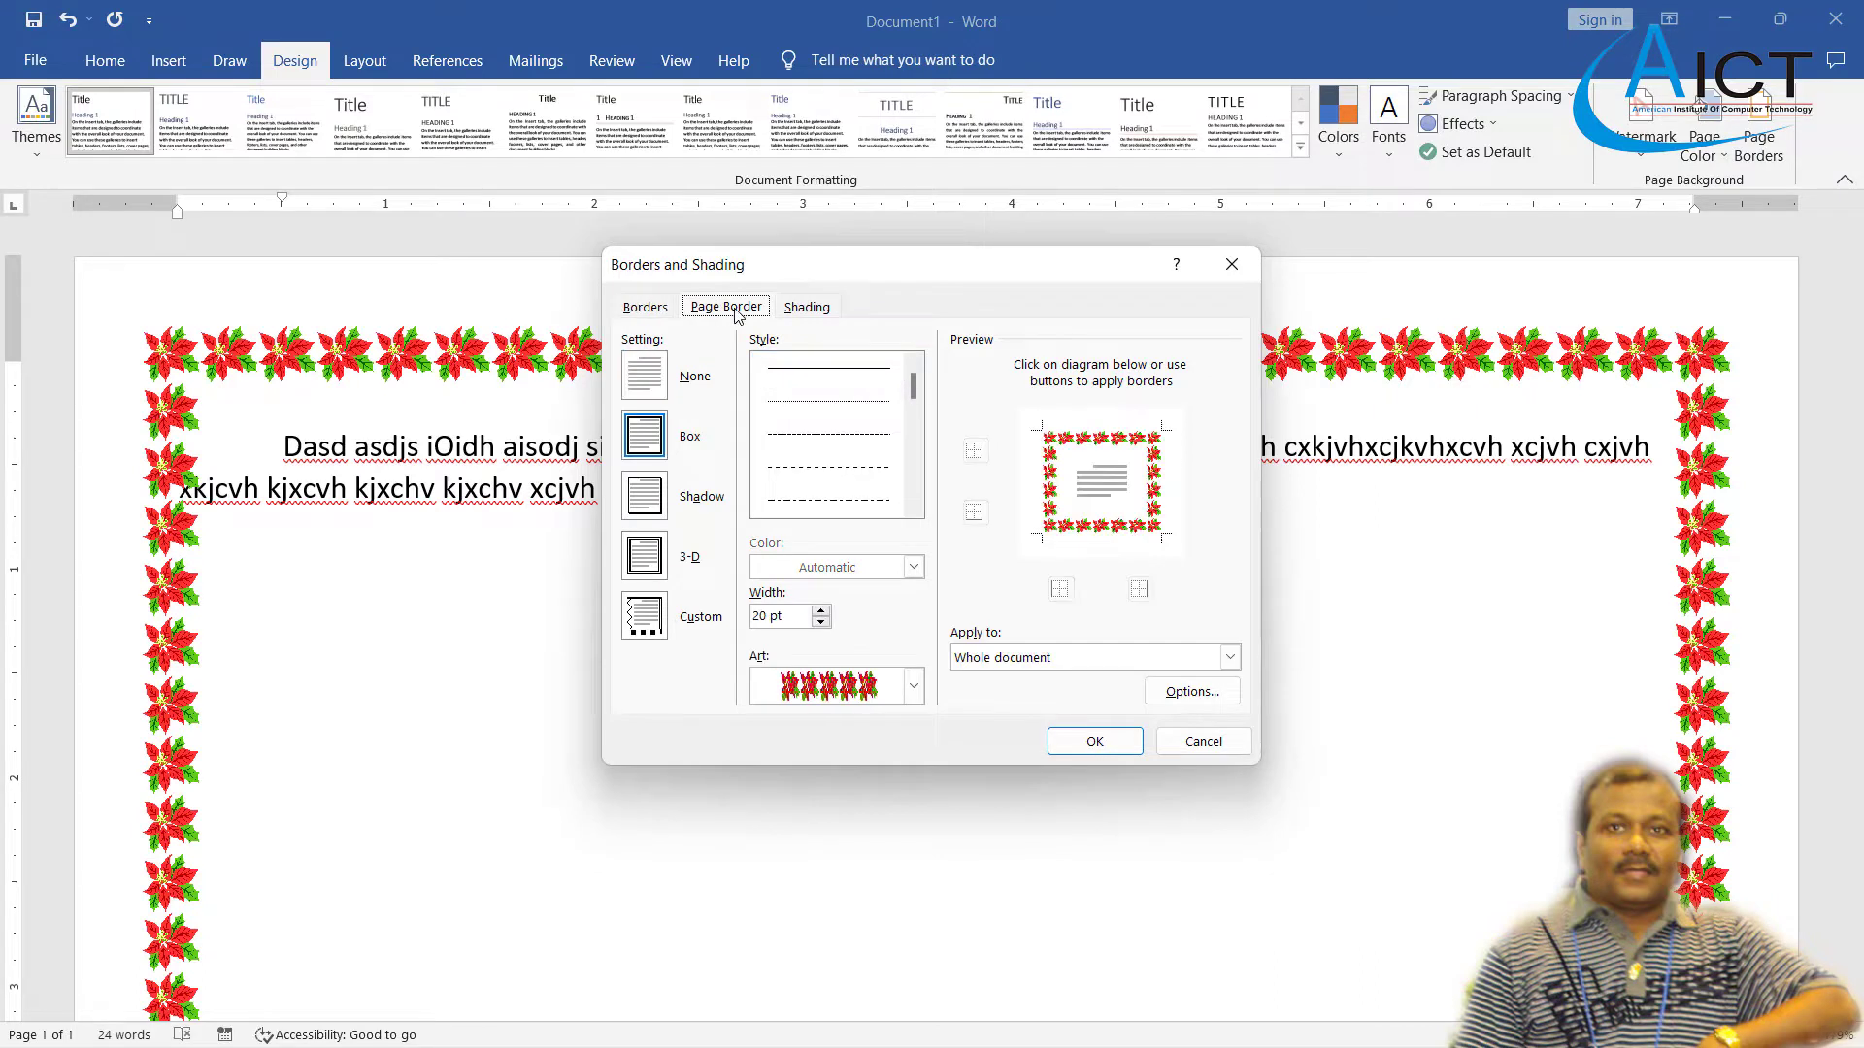
{"action": "left_click", "coordinate": [636, 313]}
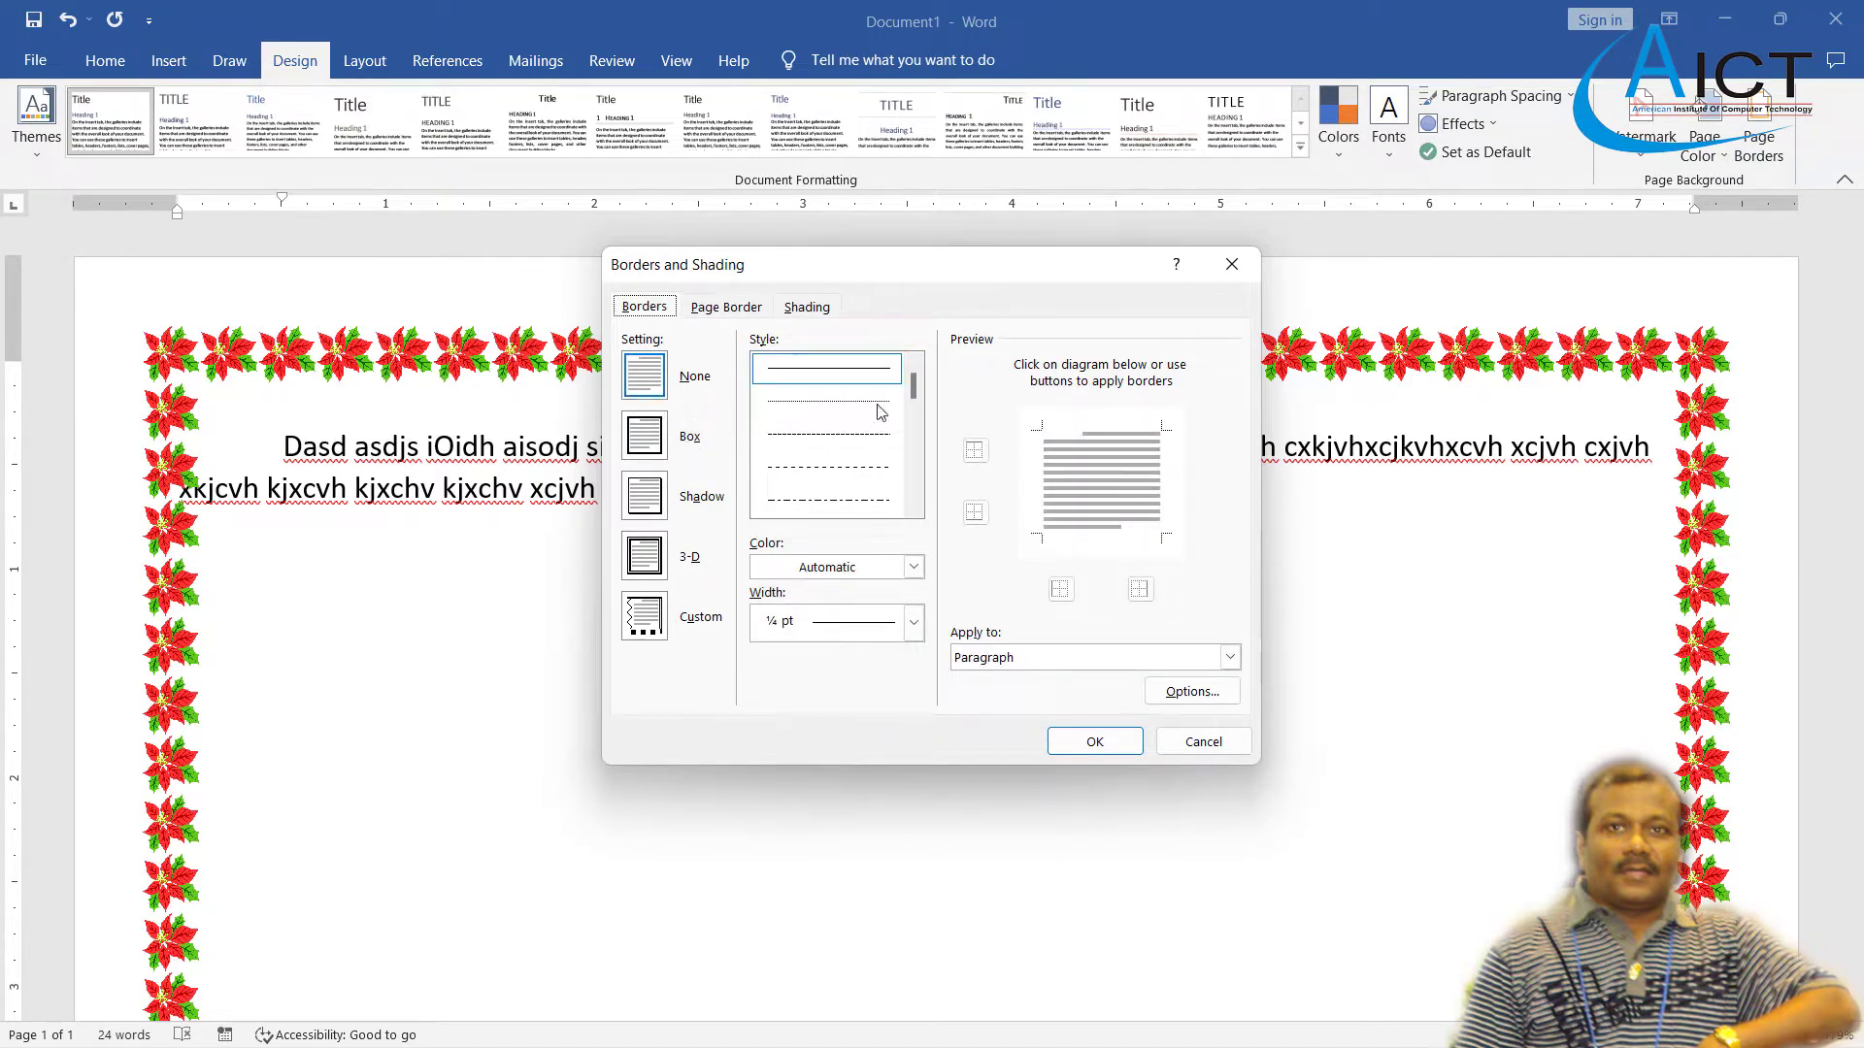
{"action": "left_click_drag", "start_coordinate": [914, 386], "coordinate": [915, 418]}
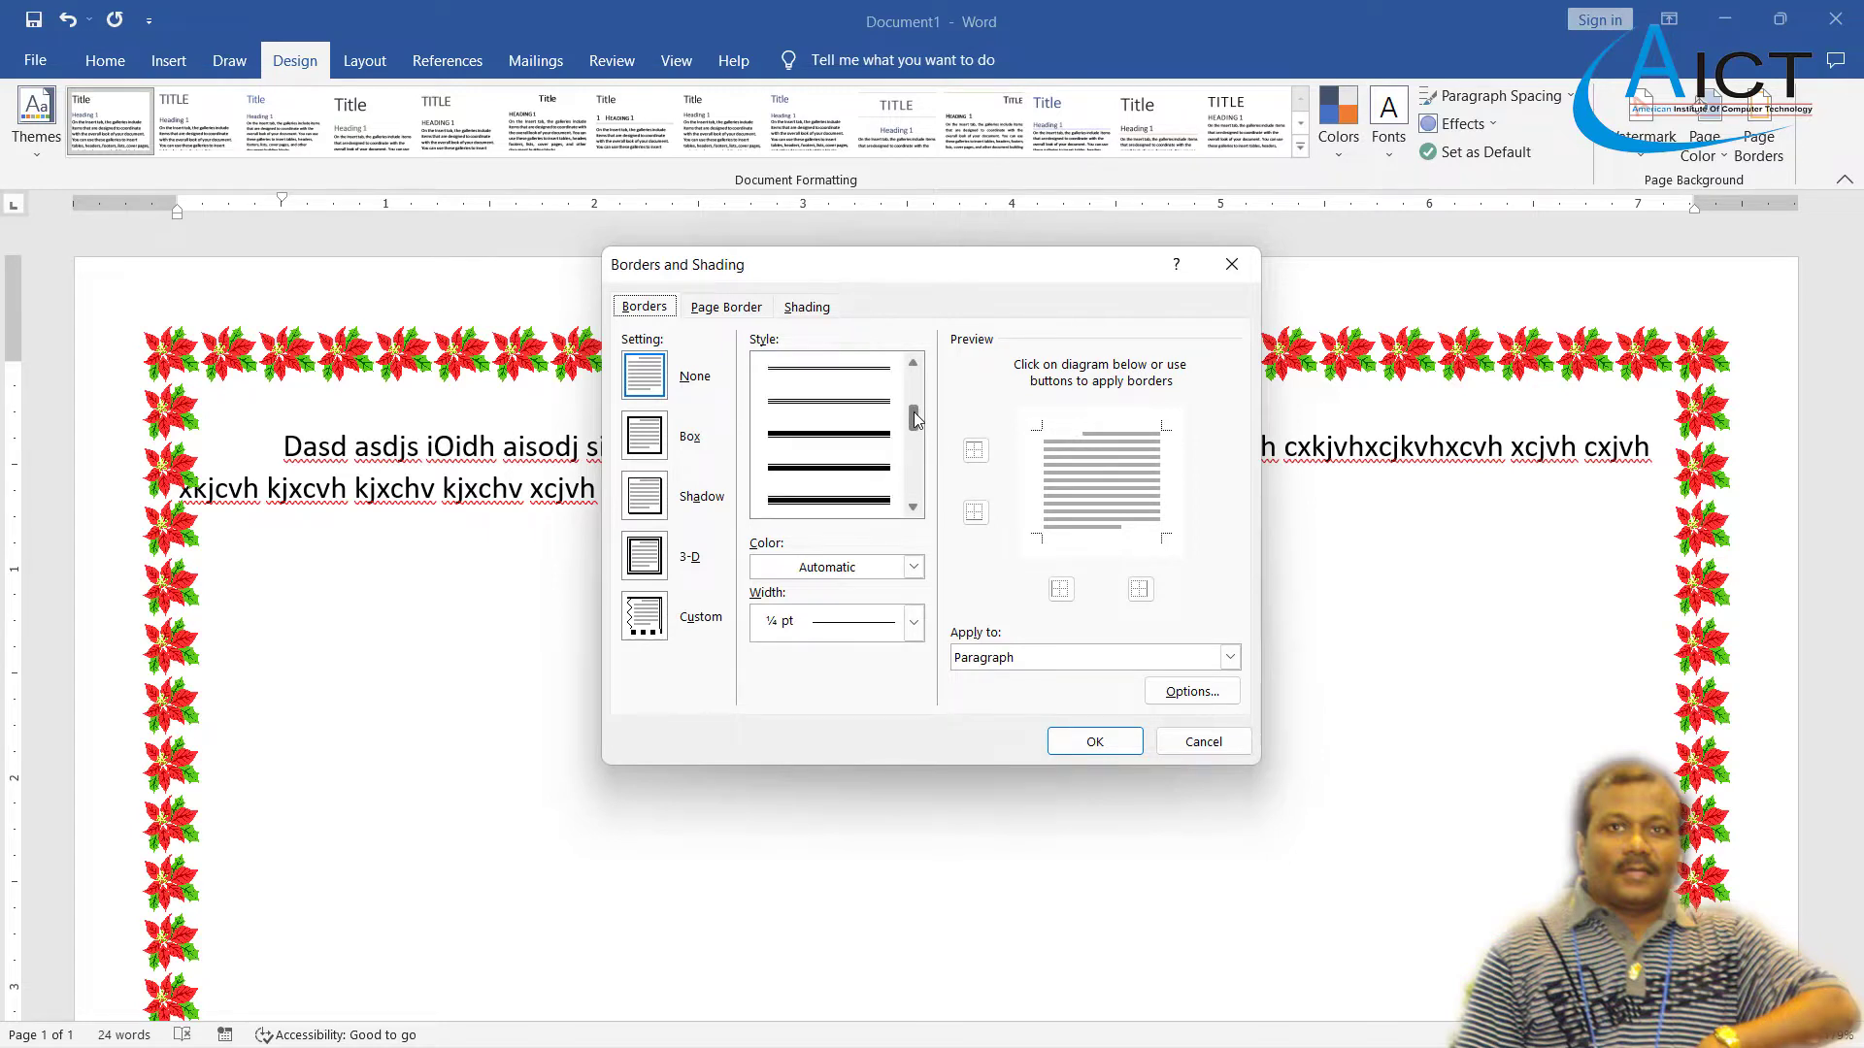
{"action": "scroll", "coordinate": [849, 415], "scroll_direction": "down", "scroll_amount": 5}
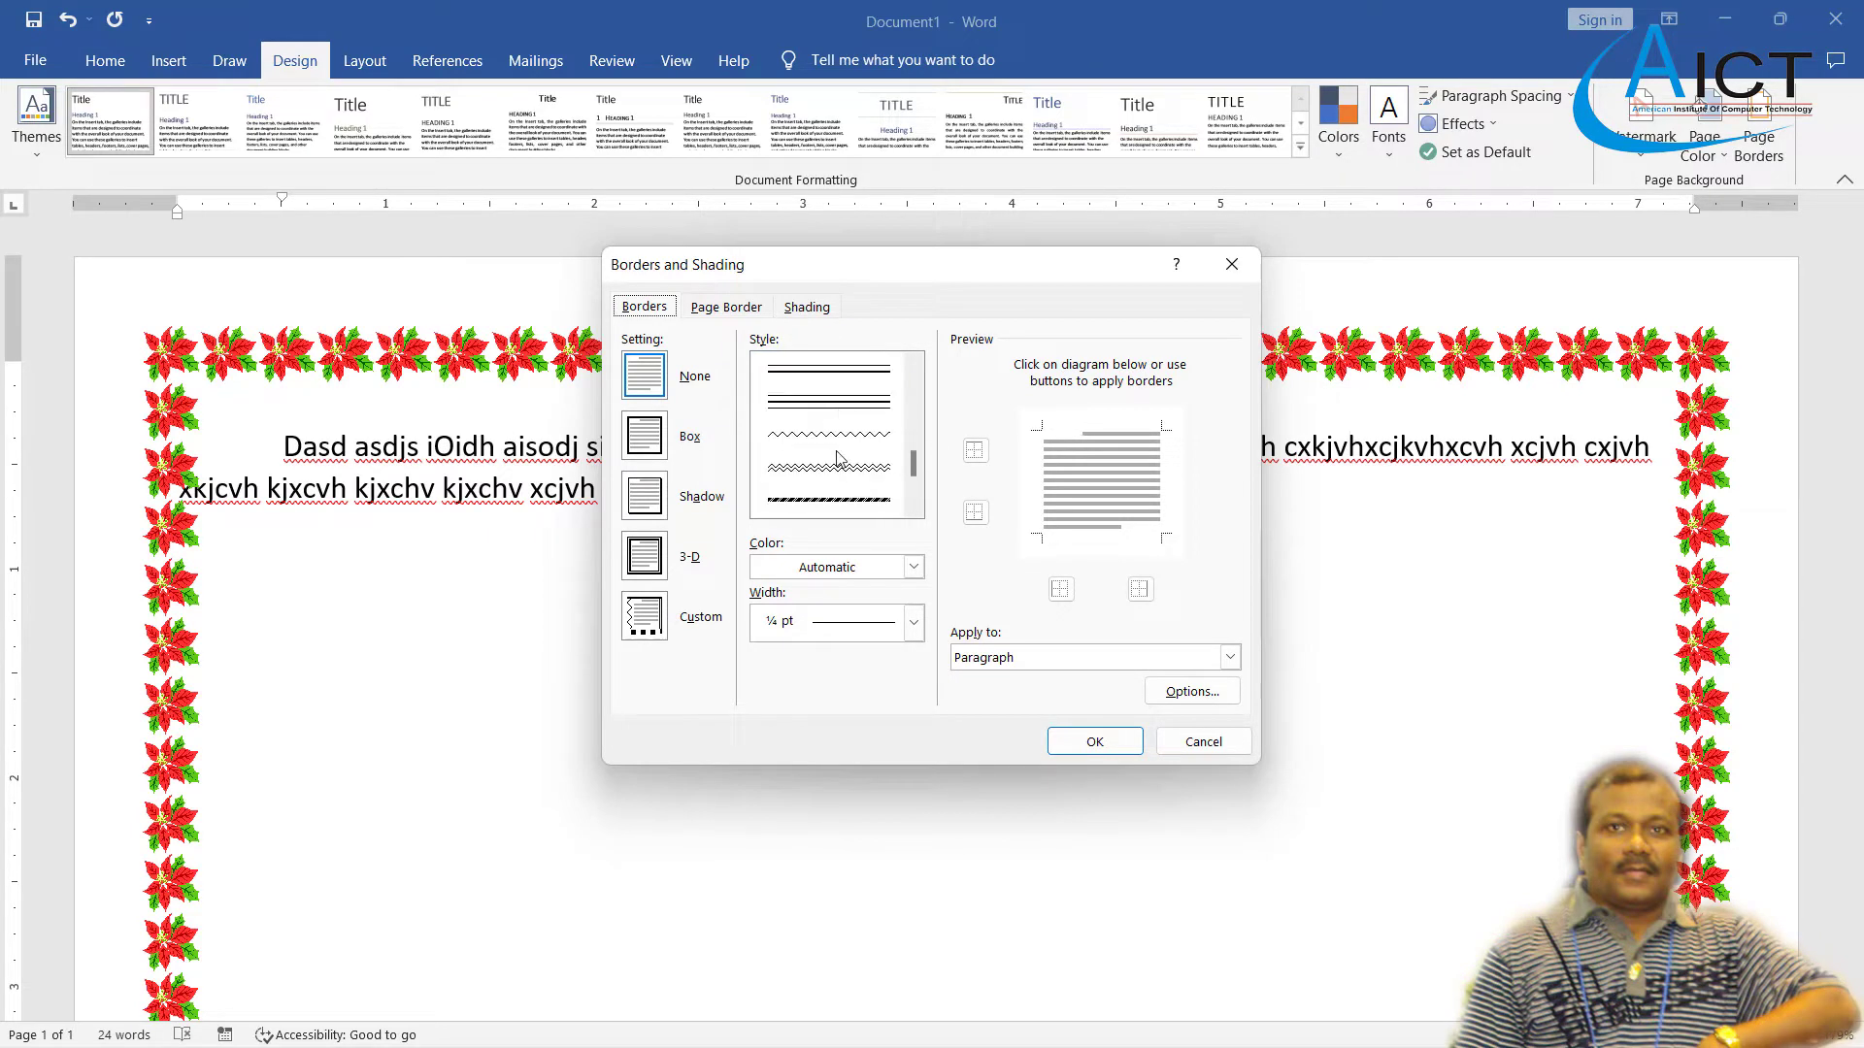
{"action": "scroll", "coordinate": [839, 473], "scroll_direction": "up", "scroll_amount": 3}
{"action": "left_click", "coordinate": [830, 497]}
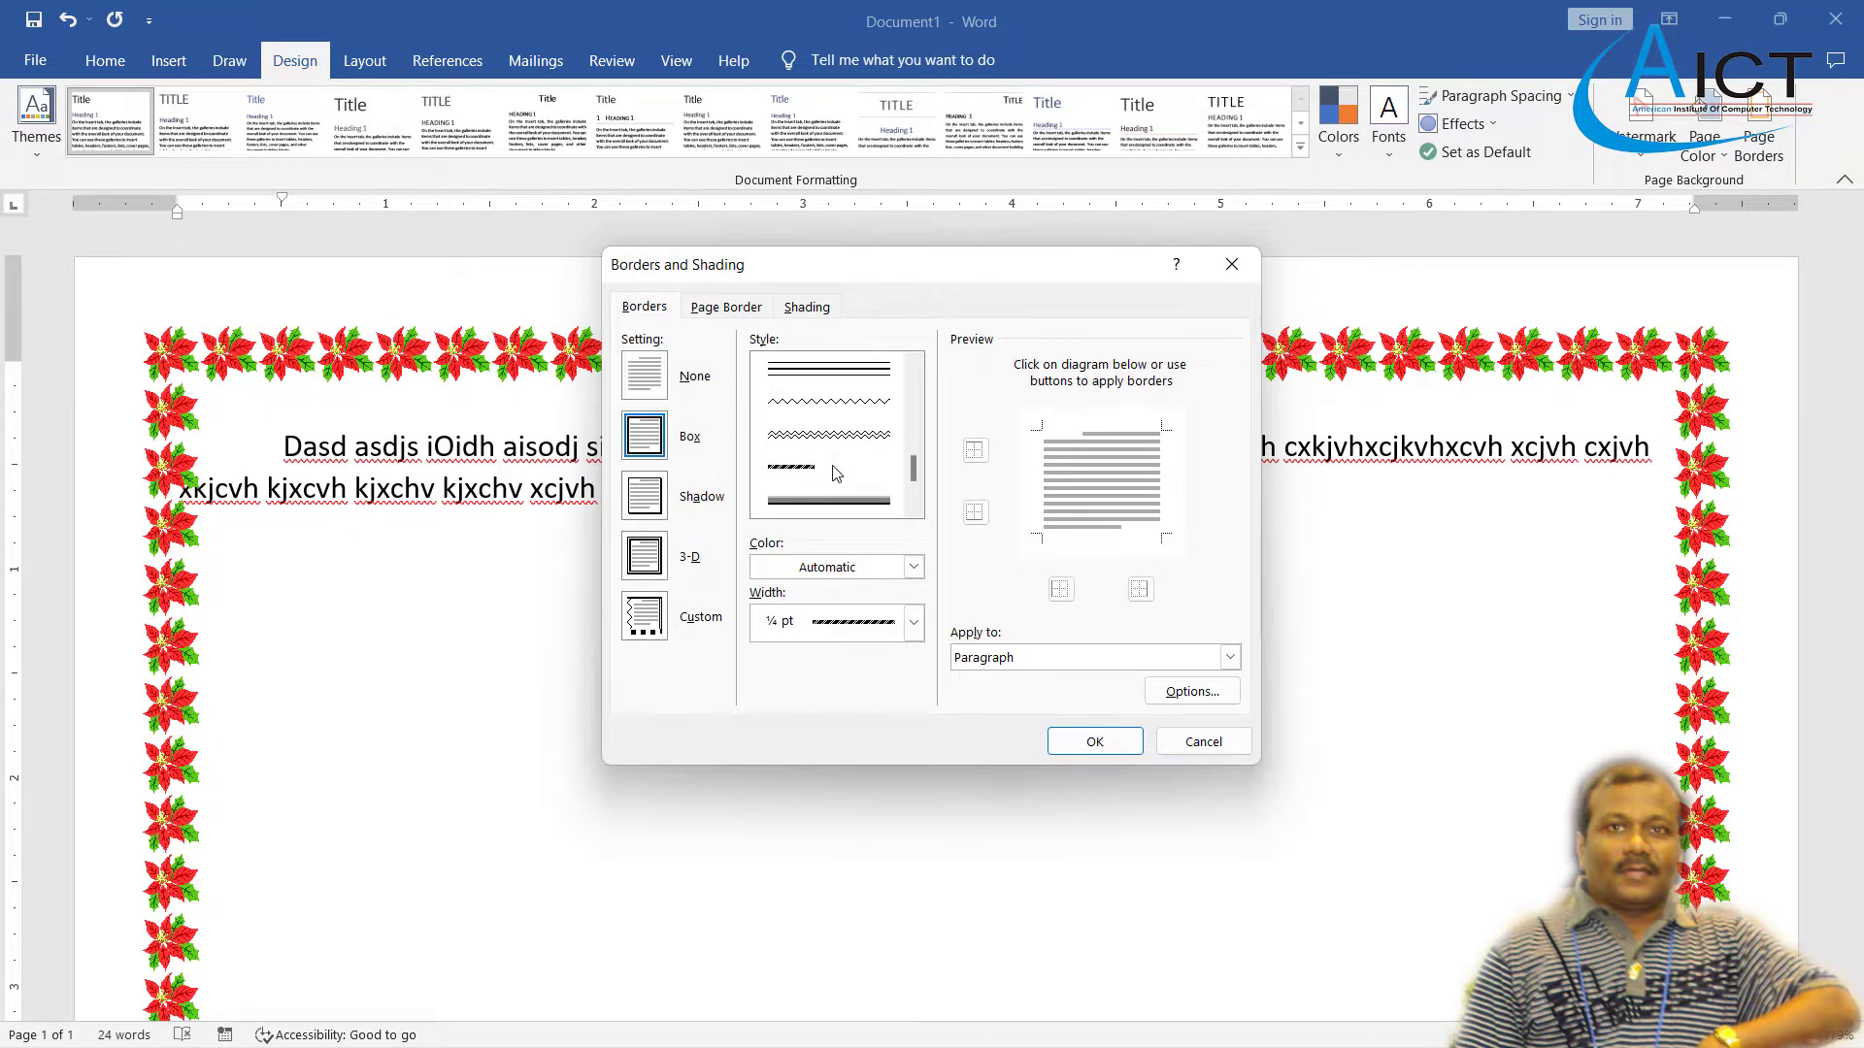
- Check the width choices, set the striped paragraph border's color to a darker blue theme color, and apply it to the paragraph
{"action": "left_click", "coordinate": [913, 624]}
{"action": "left_click", "coordinate": [913, 624]}
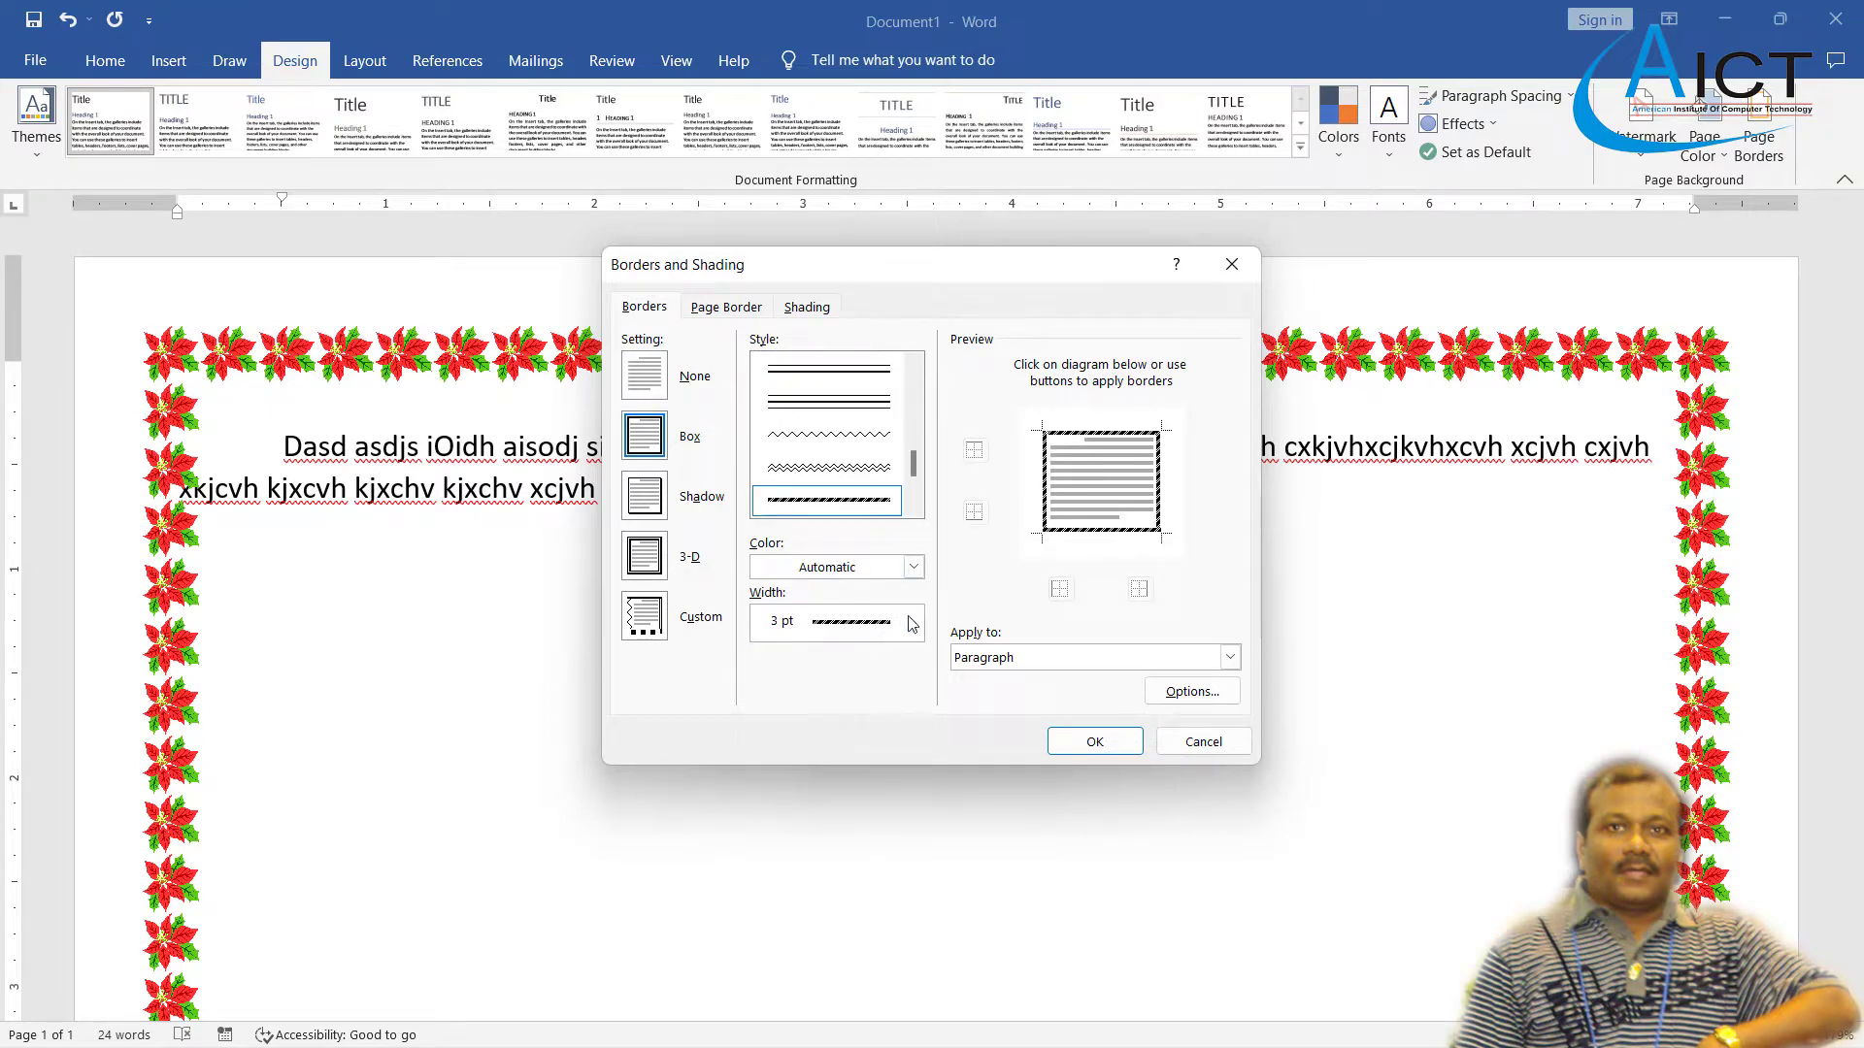
{"action": "left_click", "coordinate": [913, 567]}
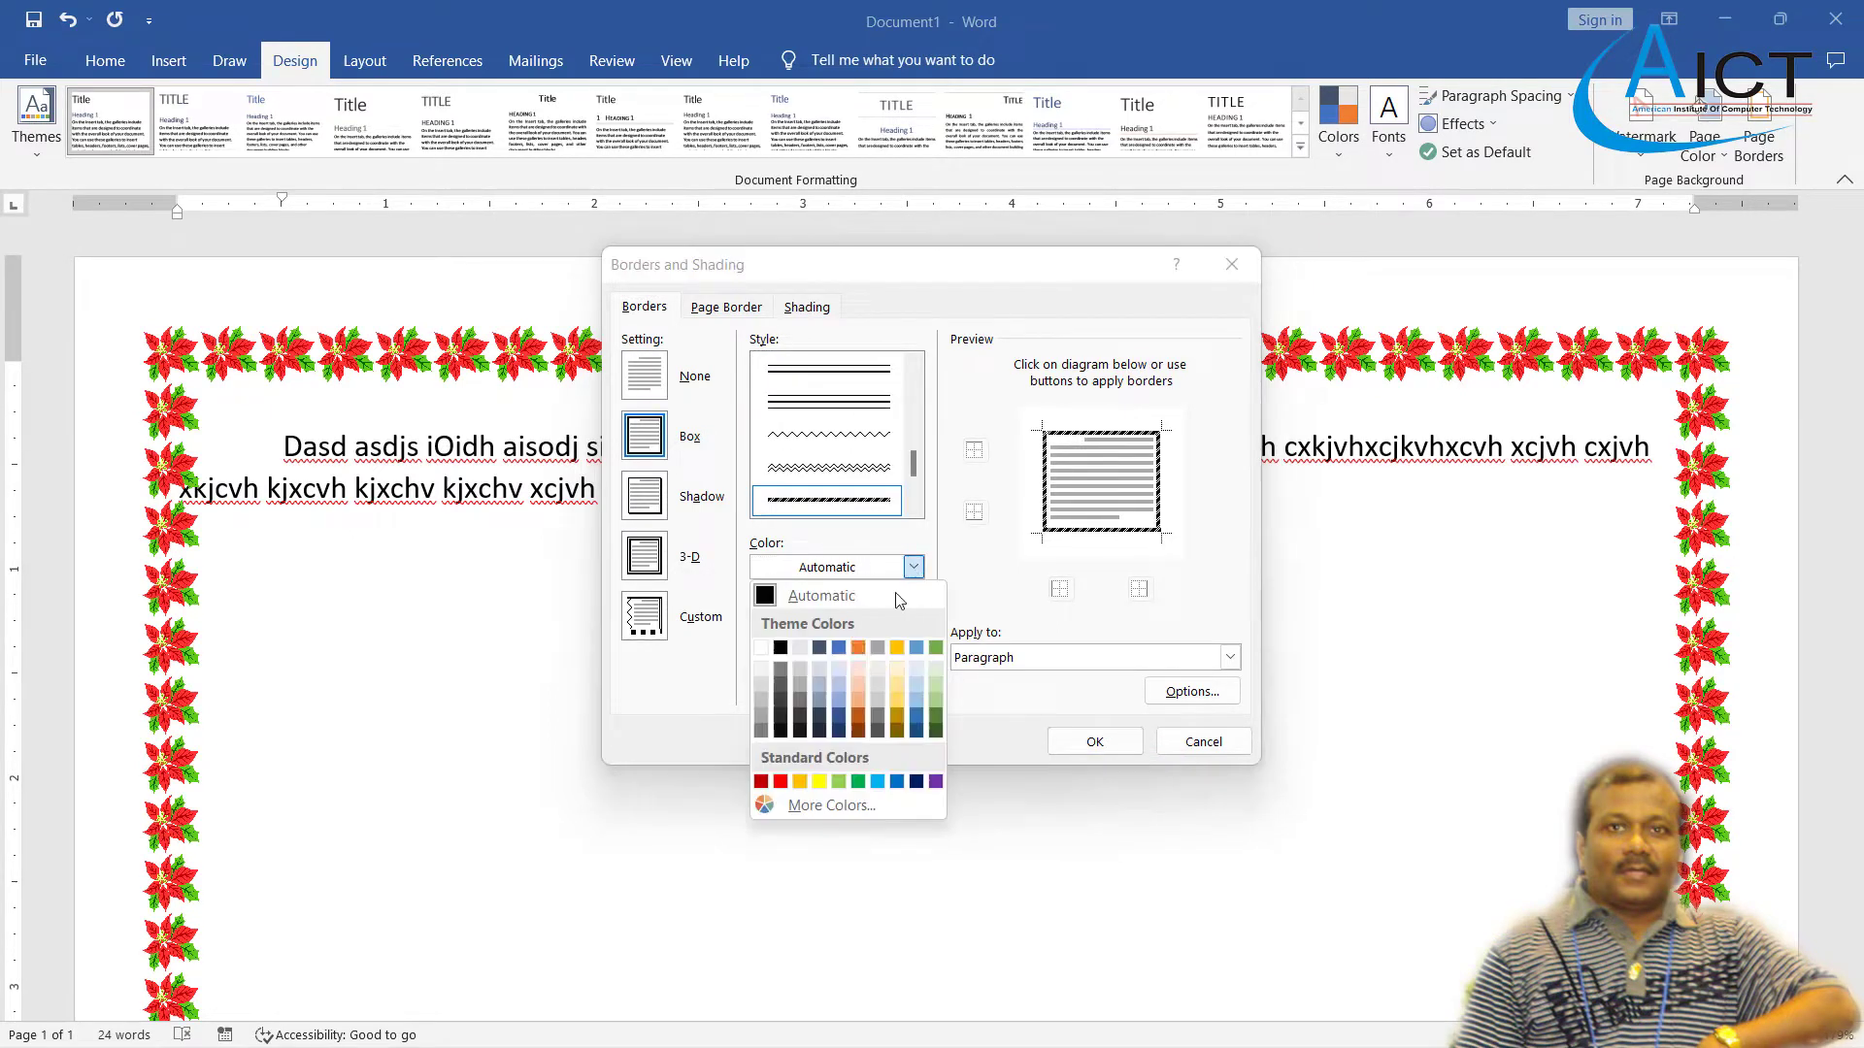
{"action": "left_click", "coordinate": [838, 718]}
{"action": "left_click", "coordinate": [1091, 740]}
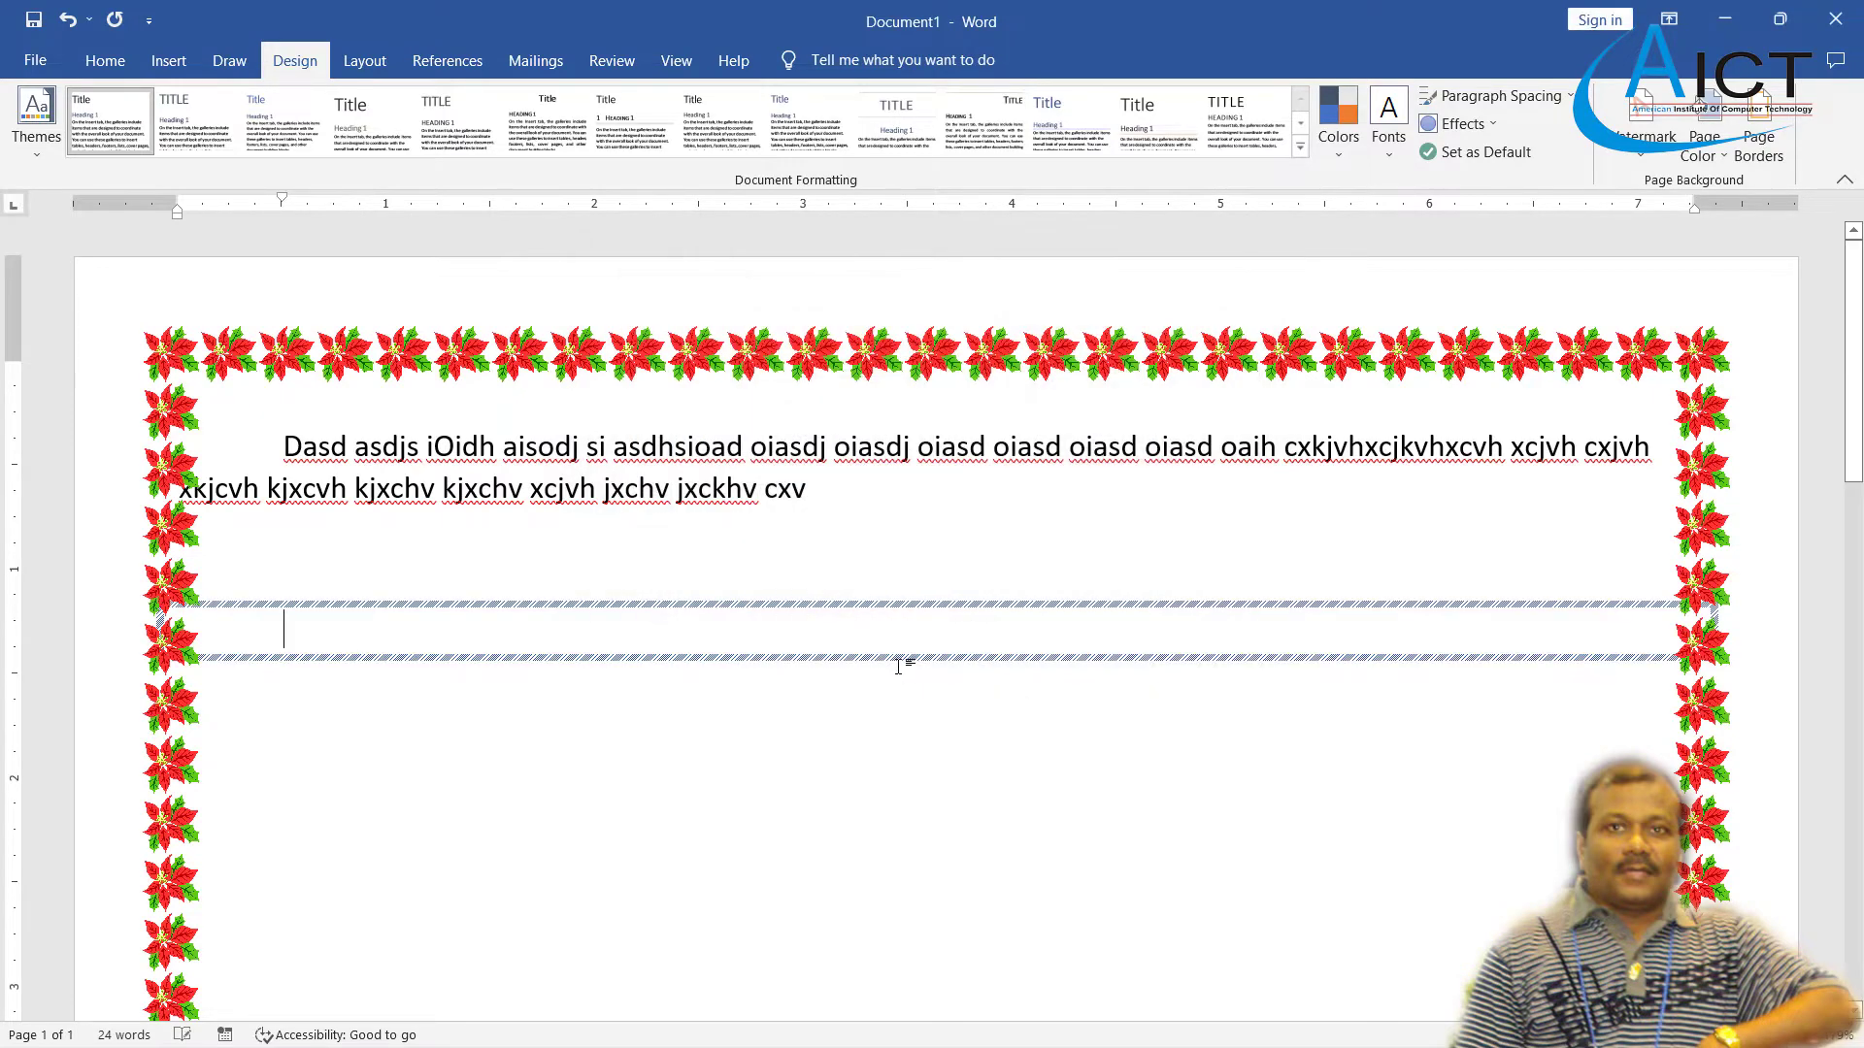
- Enter three filler lines inside the bordered paragraph, starting with "Jdfhdsuhfdsoifh", "Oisd jfoidsfj" and "Psfj dsjf"
{"action": "type", "text": "jdfhdsuhfdsoifh dsoif iosdjf iosdjf oisdjf "}
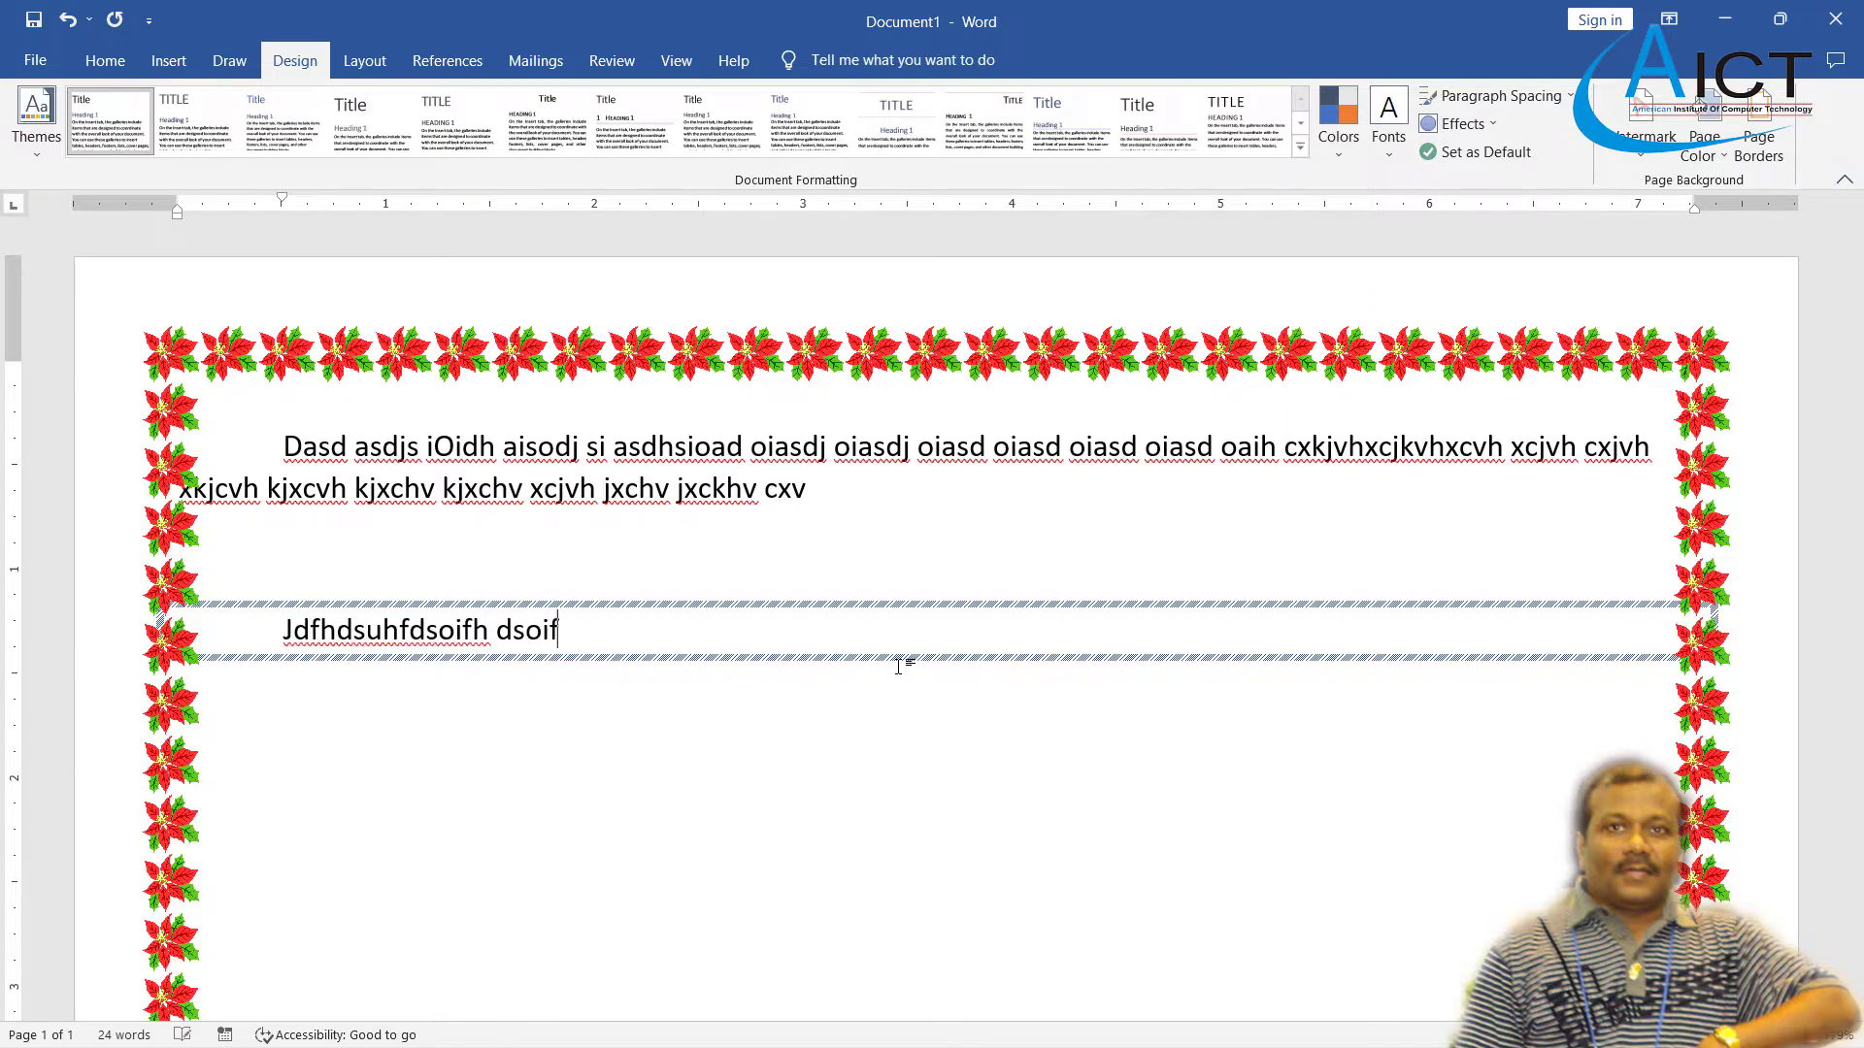
{"action": "type", "text": "oisdjf oisdf"}
{"action": "key", "text": "Return"}
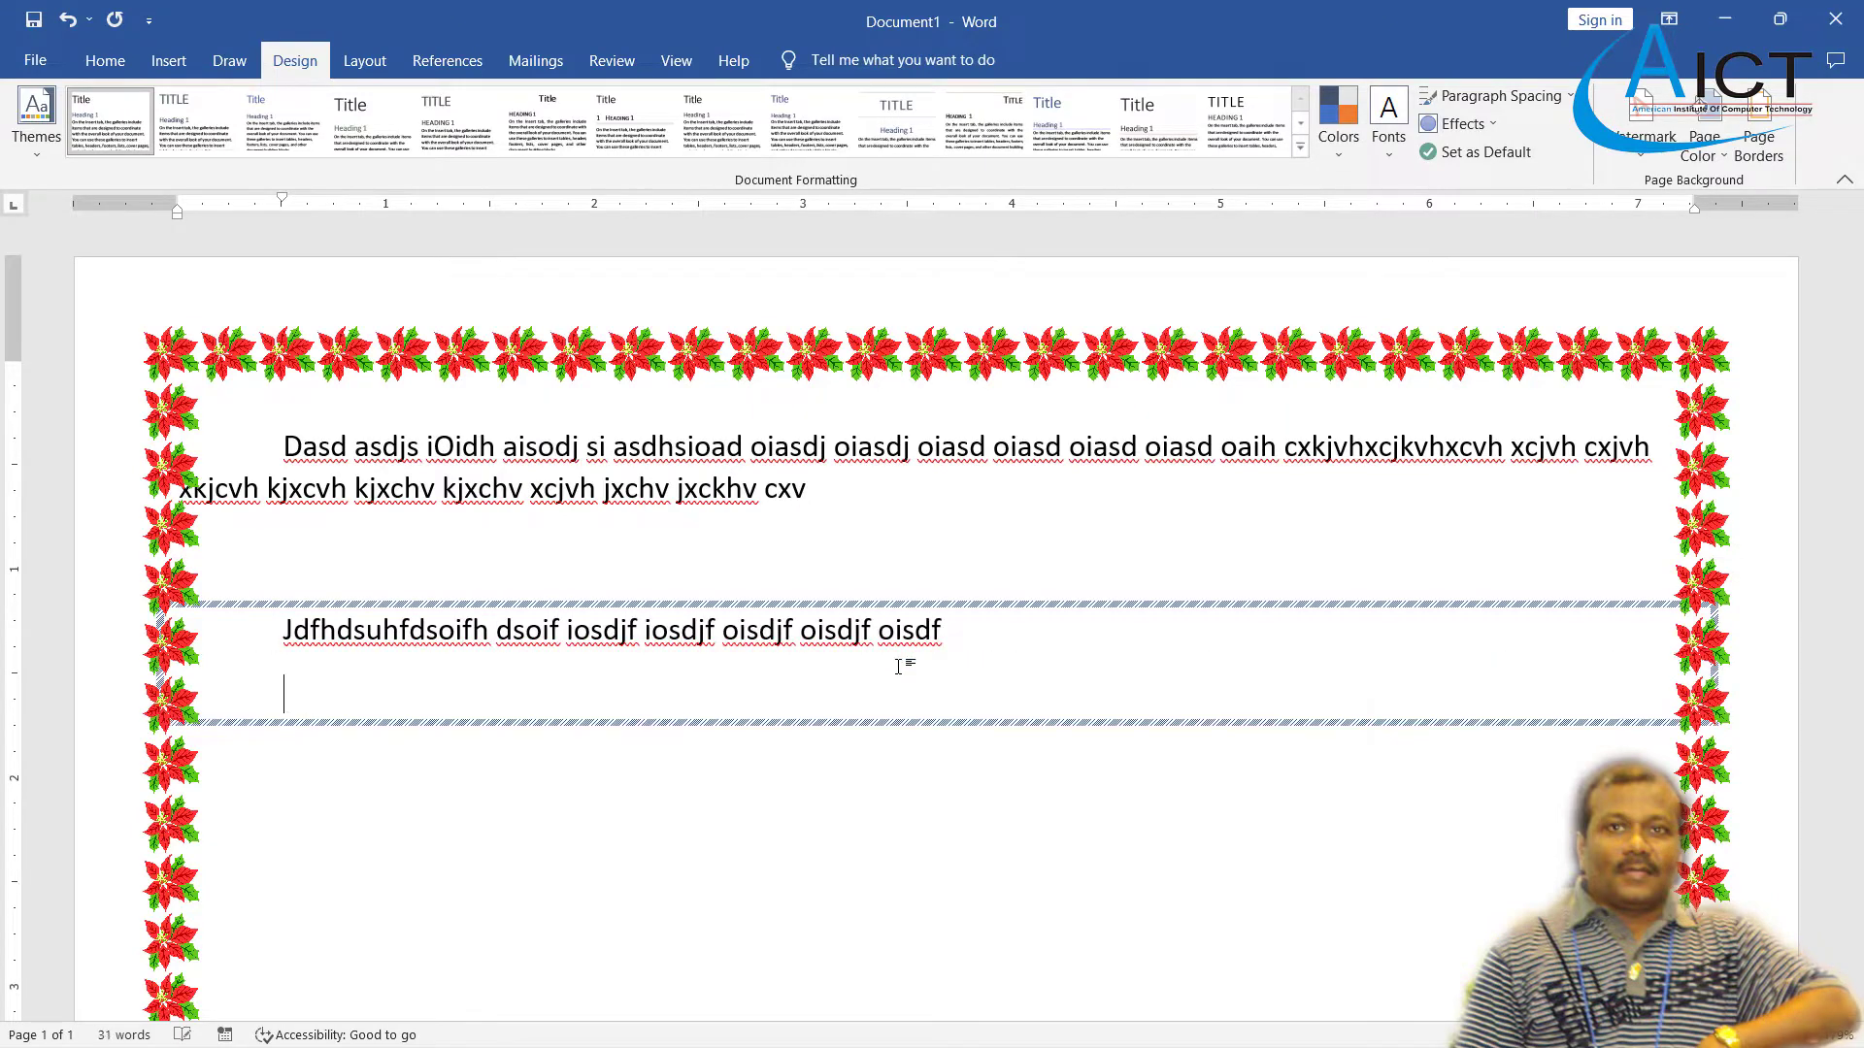
{"action": "type", "text": "Oisd jfoidsfj oisdjf oisdjf oisdjf oisdjf oisdjf"}
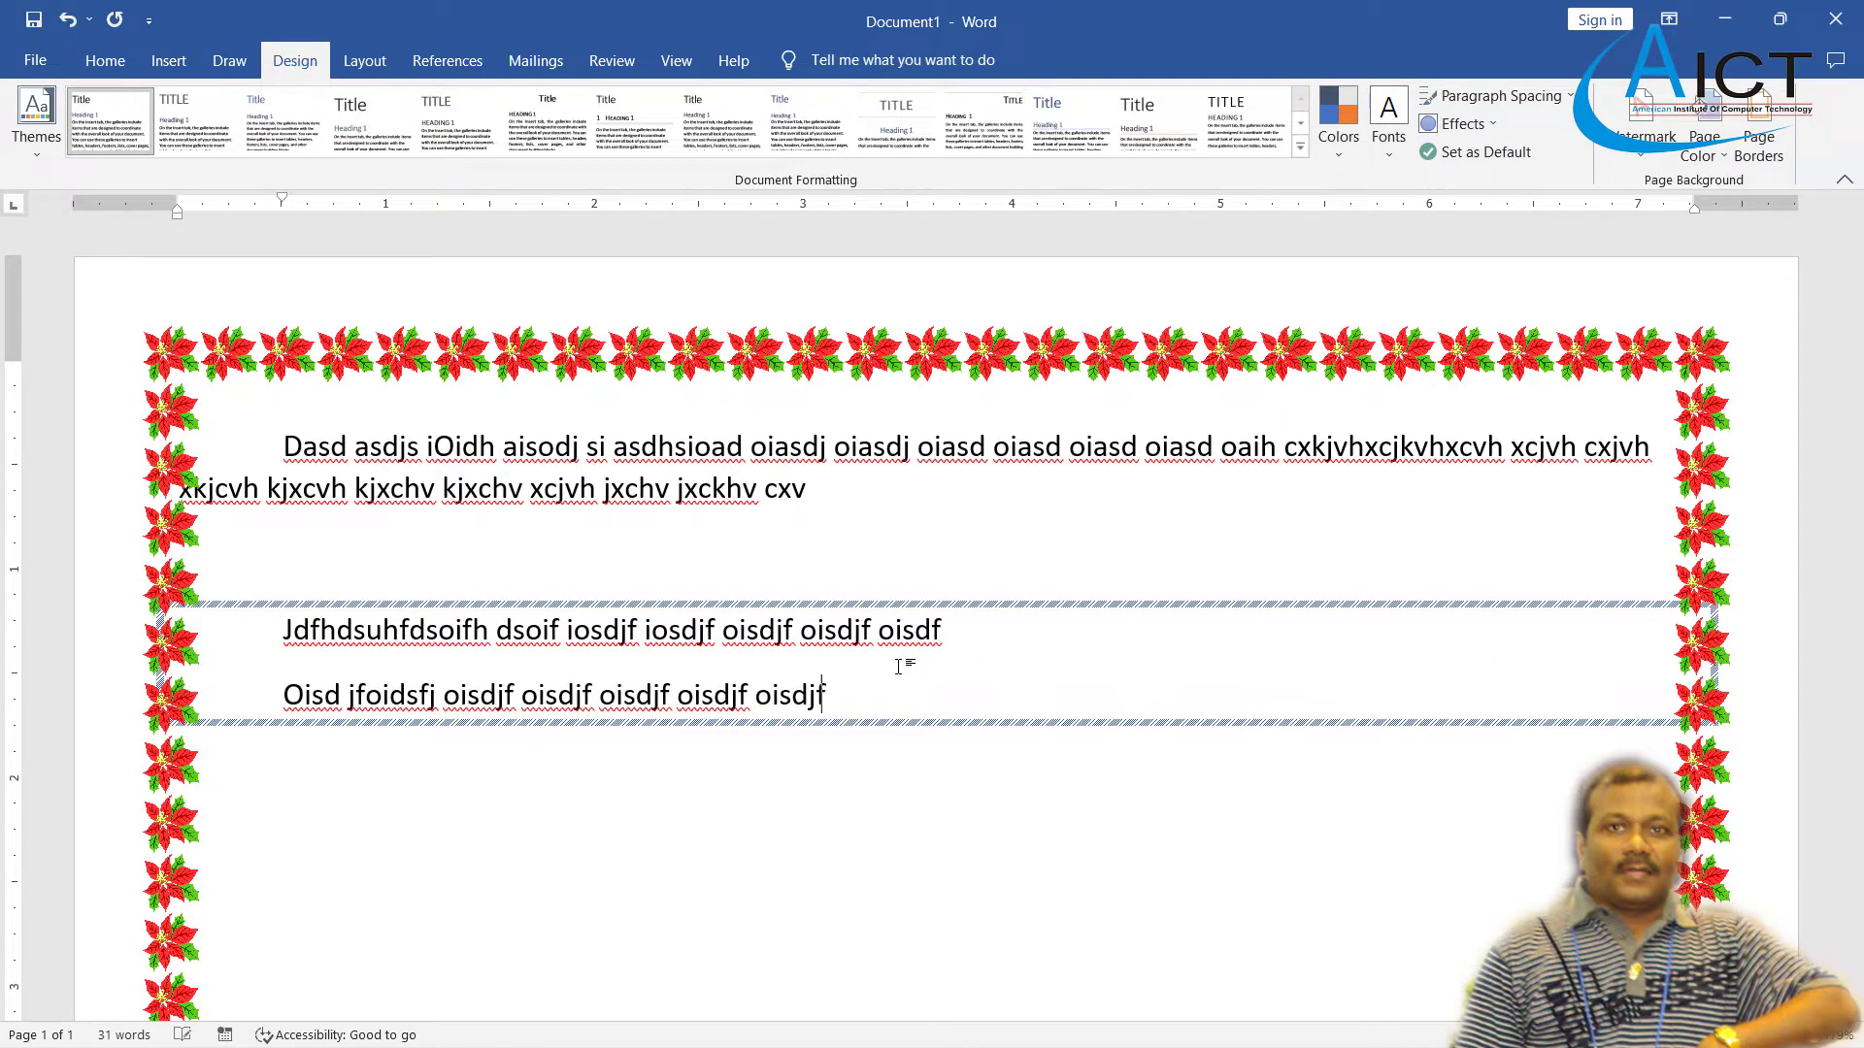
{"action": "type", "text": " oisdfj oidsfj sdoifj sdiofj siodfj"}
{"action": "key", "text": "Return"}
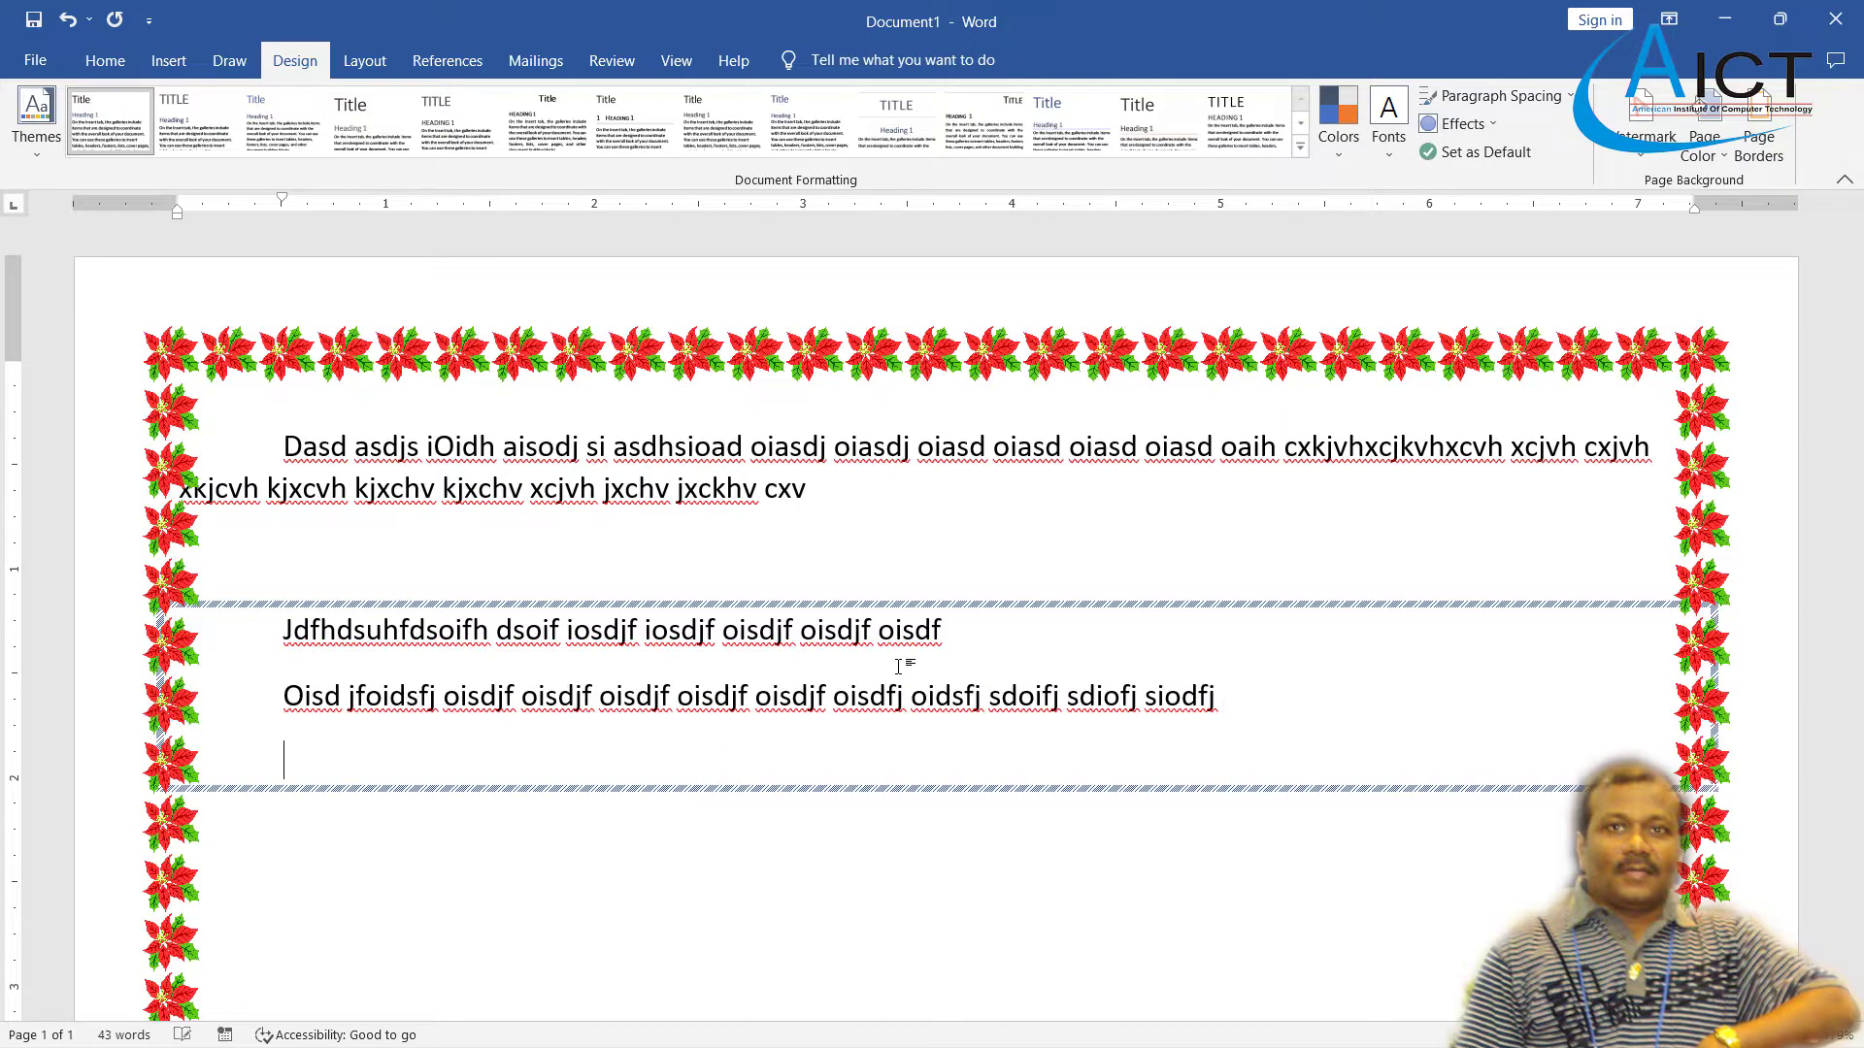
{"action": "type", "text": "Psfj dsjf isdjf oisdjf oidsjf sdjifdf"}
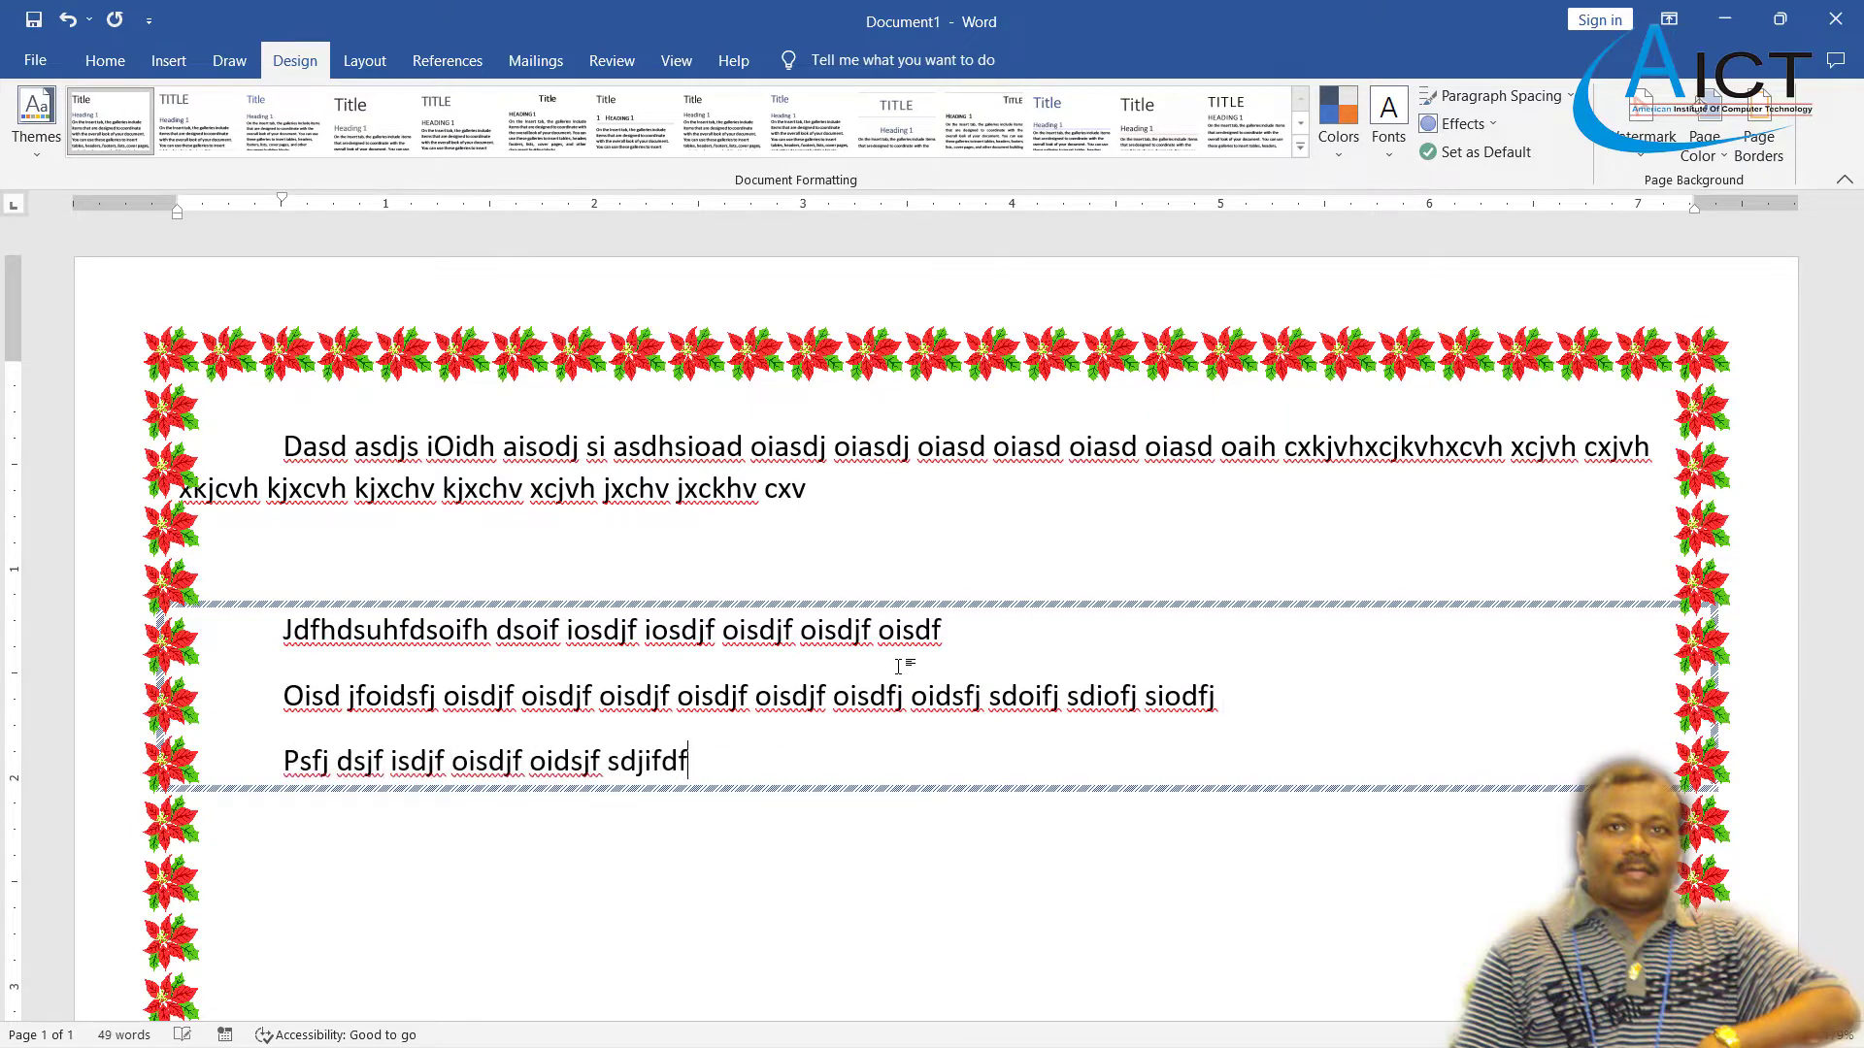
- Place the cursor below the bordered text and enter a three-line filler paragraph from "Ifdpogifdpogidpg" to "poi opipo"
{"action": "scroll", "coordinate": [961, 753], "scroll_direction": "down", "scroll_amount": 1}
{"action": "left_click", "coordinate": [297, 779]}
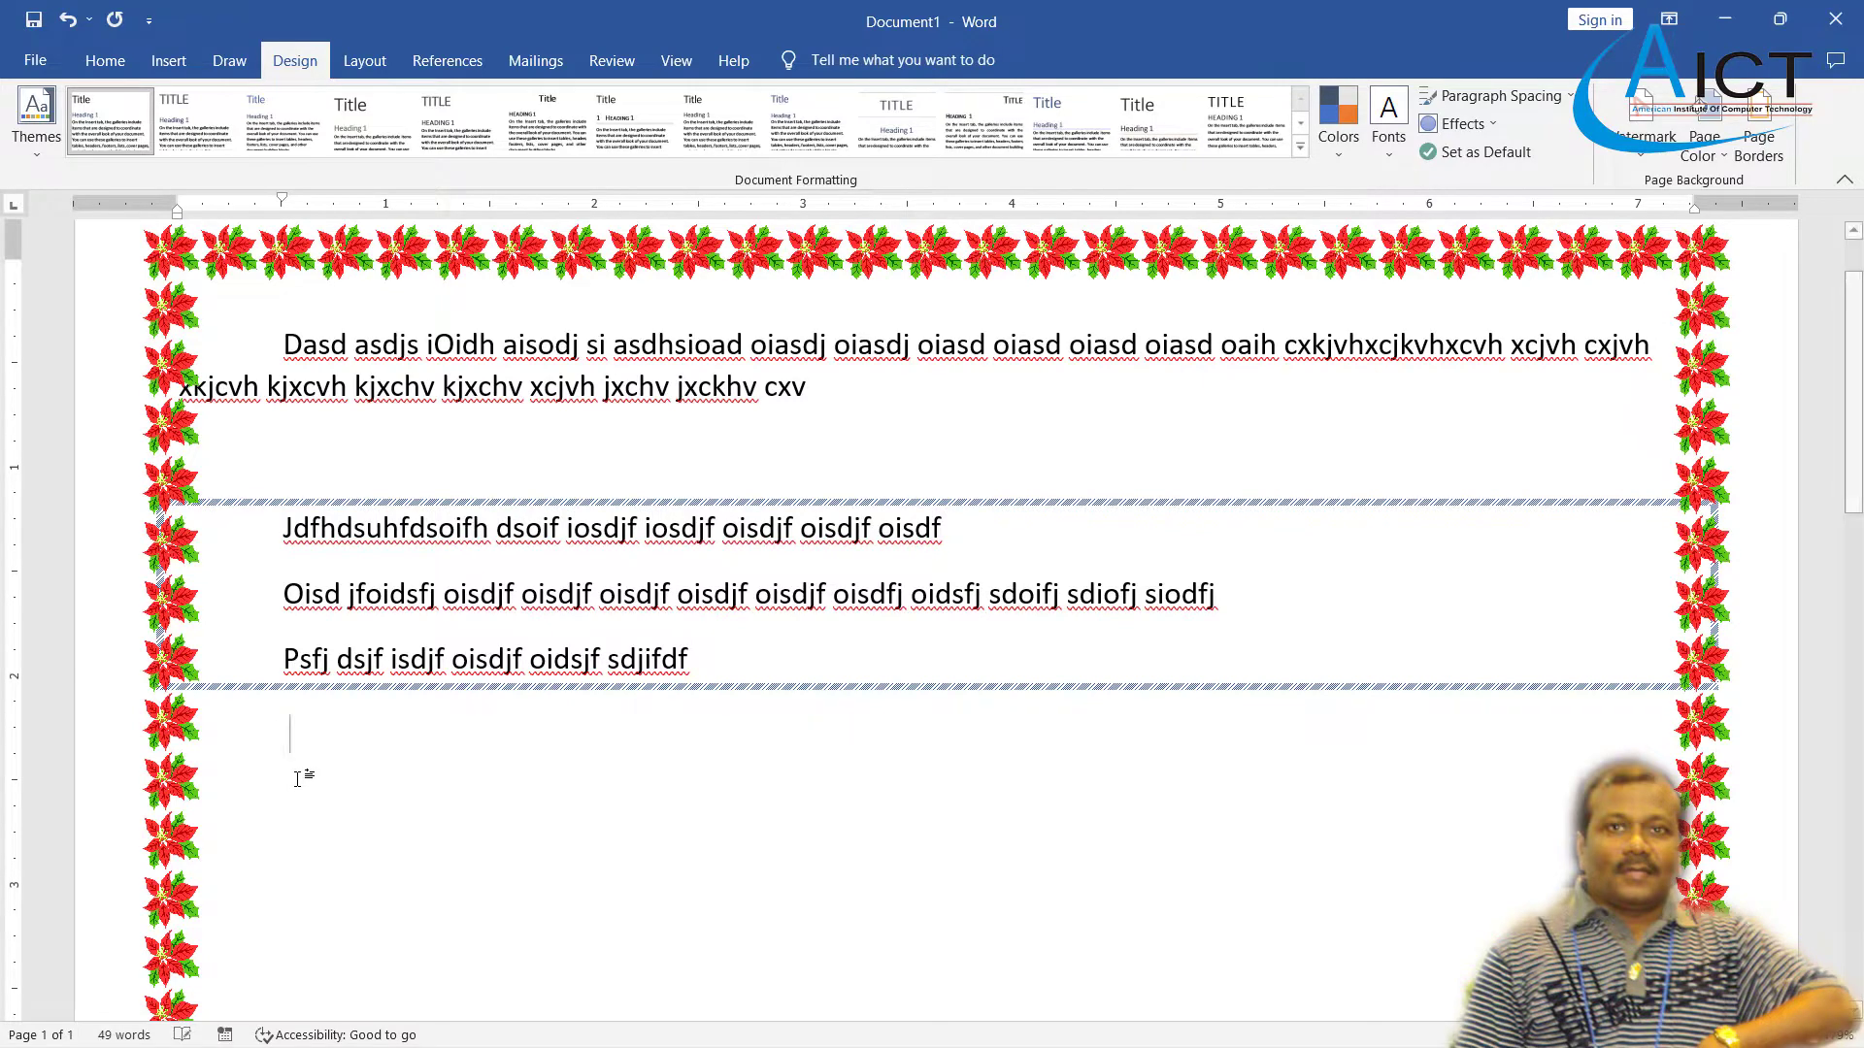
{"action": "type", "text": "Ifdpogifdpogidpg dfpogi fdopg ifdopg dopf"}
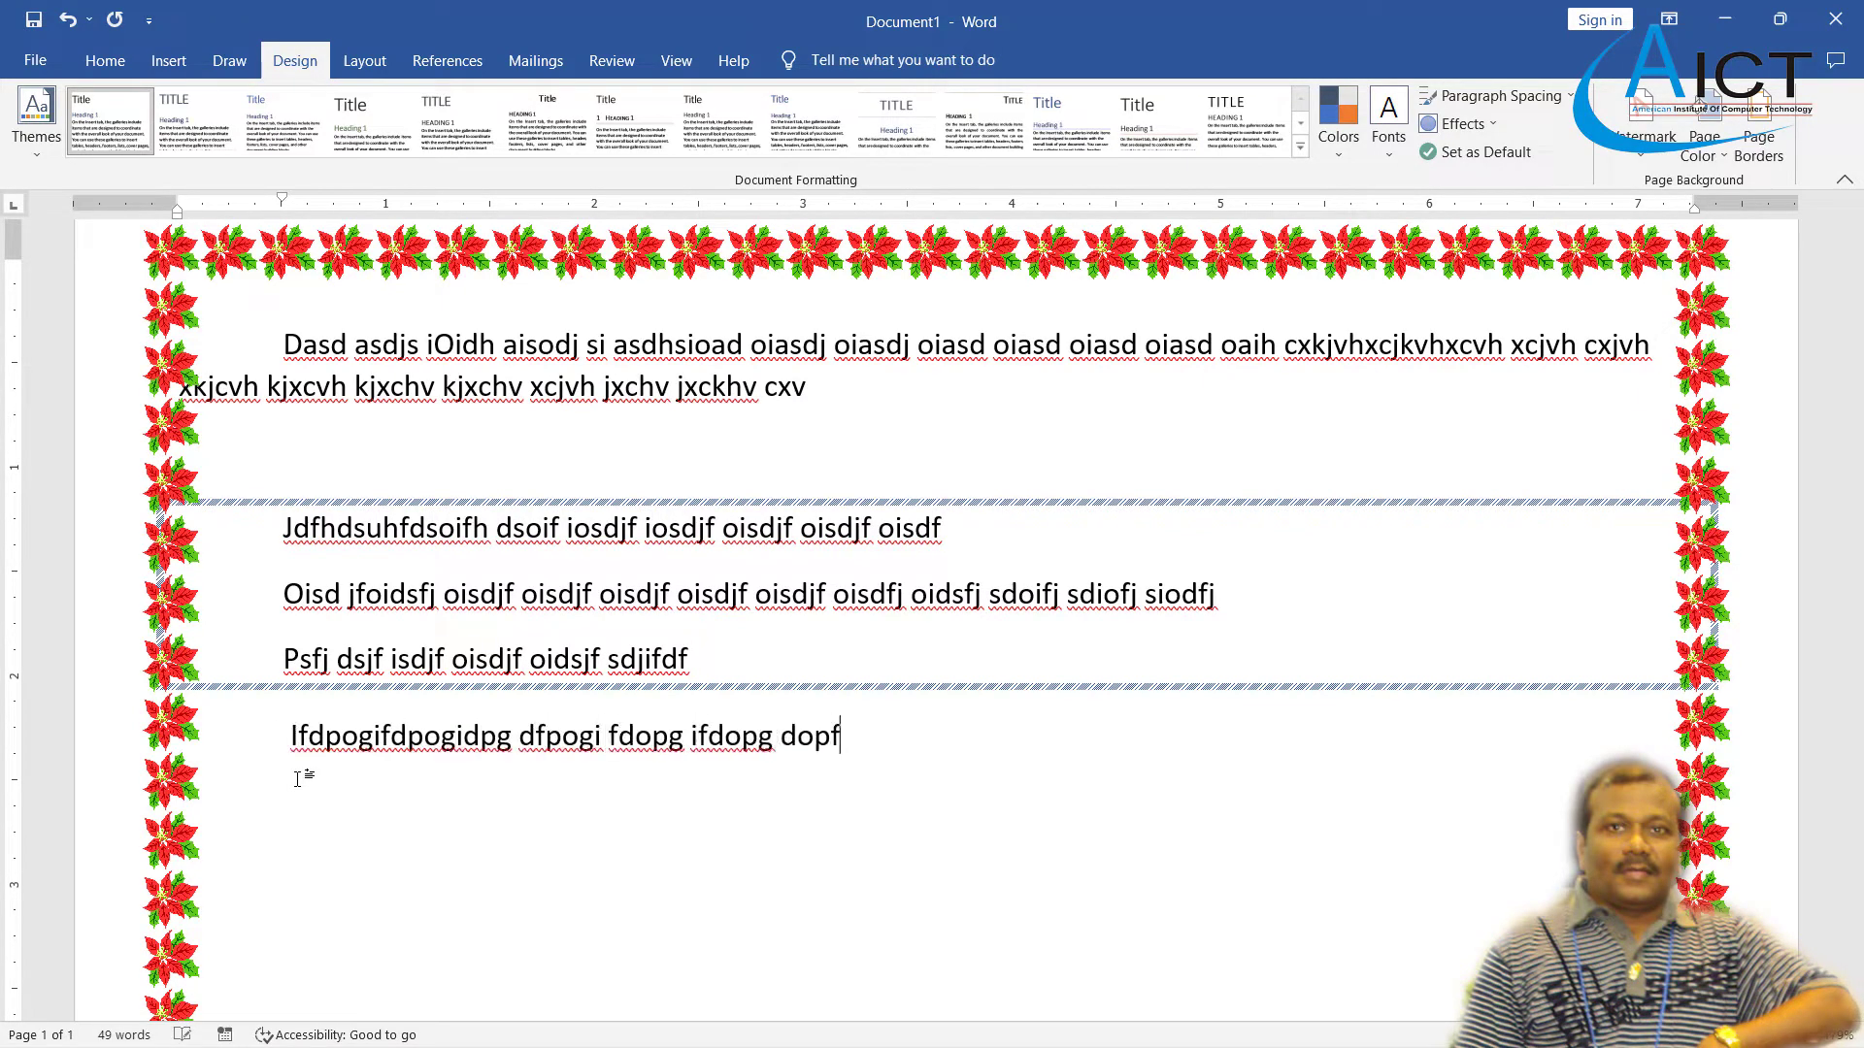
{"action": "type", "text": "ig dfog dfopg pdofg d fdopg"}
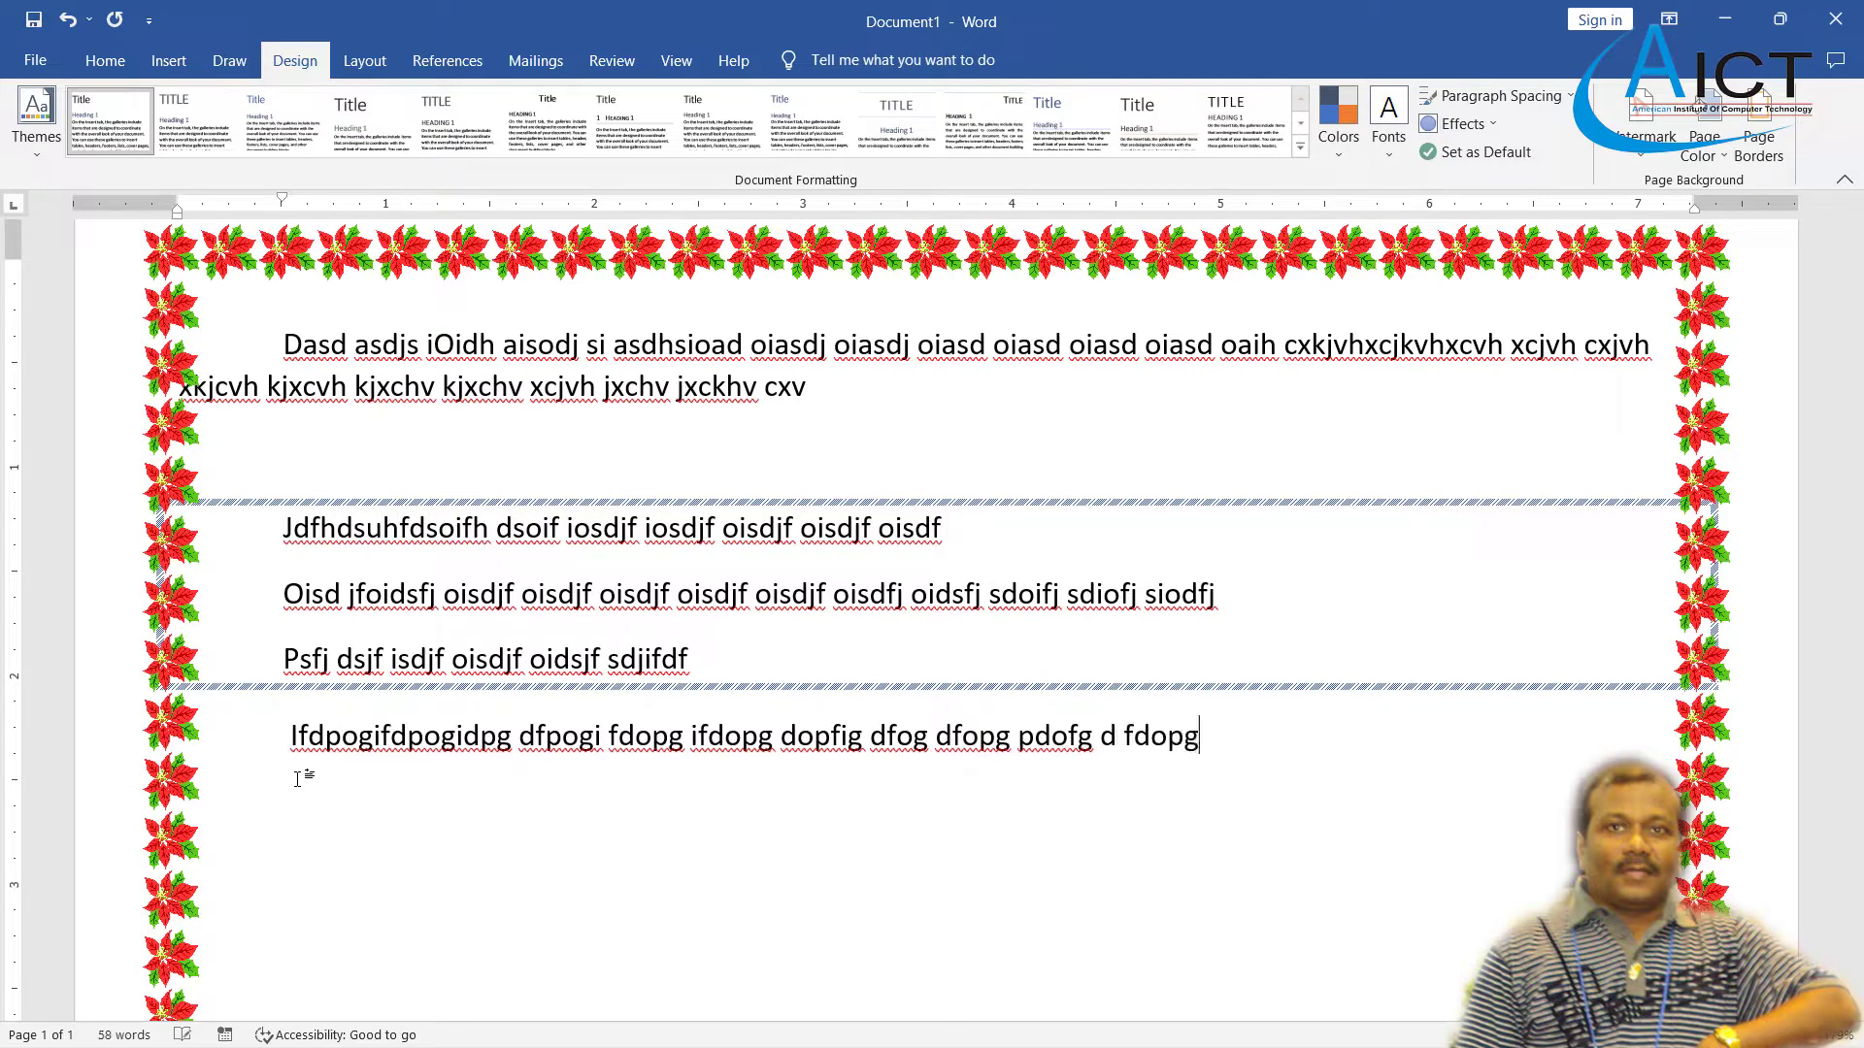
{"action": "type", "text": "dfpogpodf igpodf podfg podfig podf"}
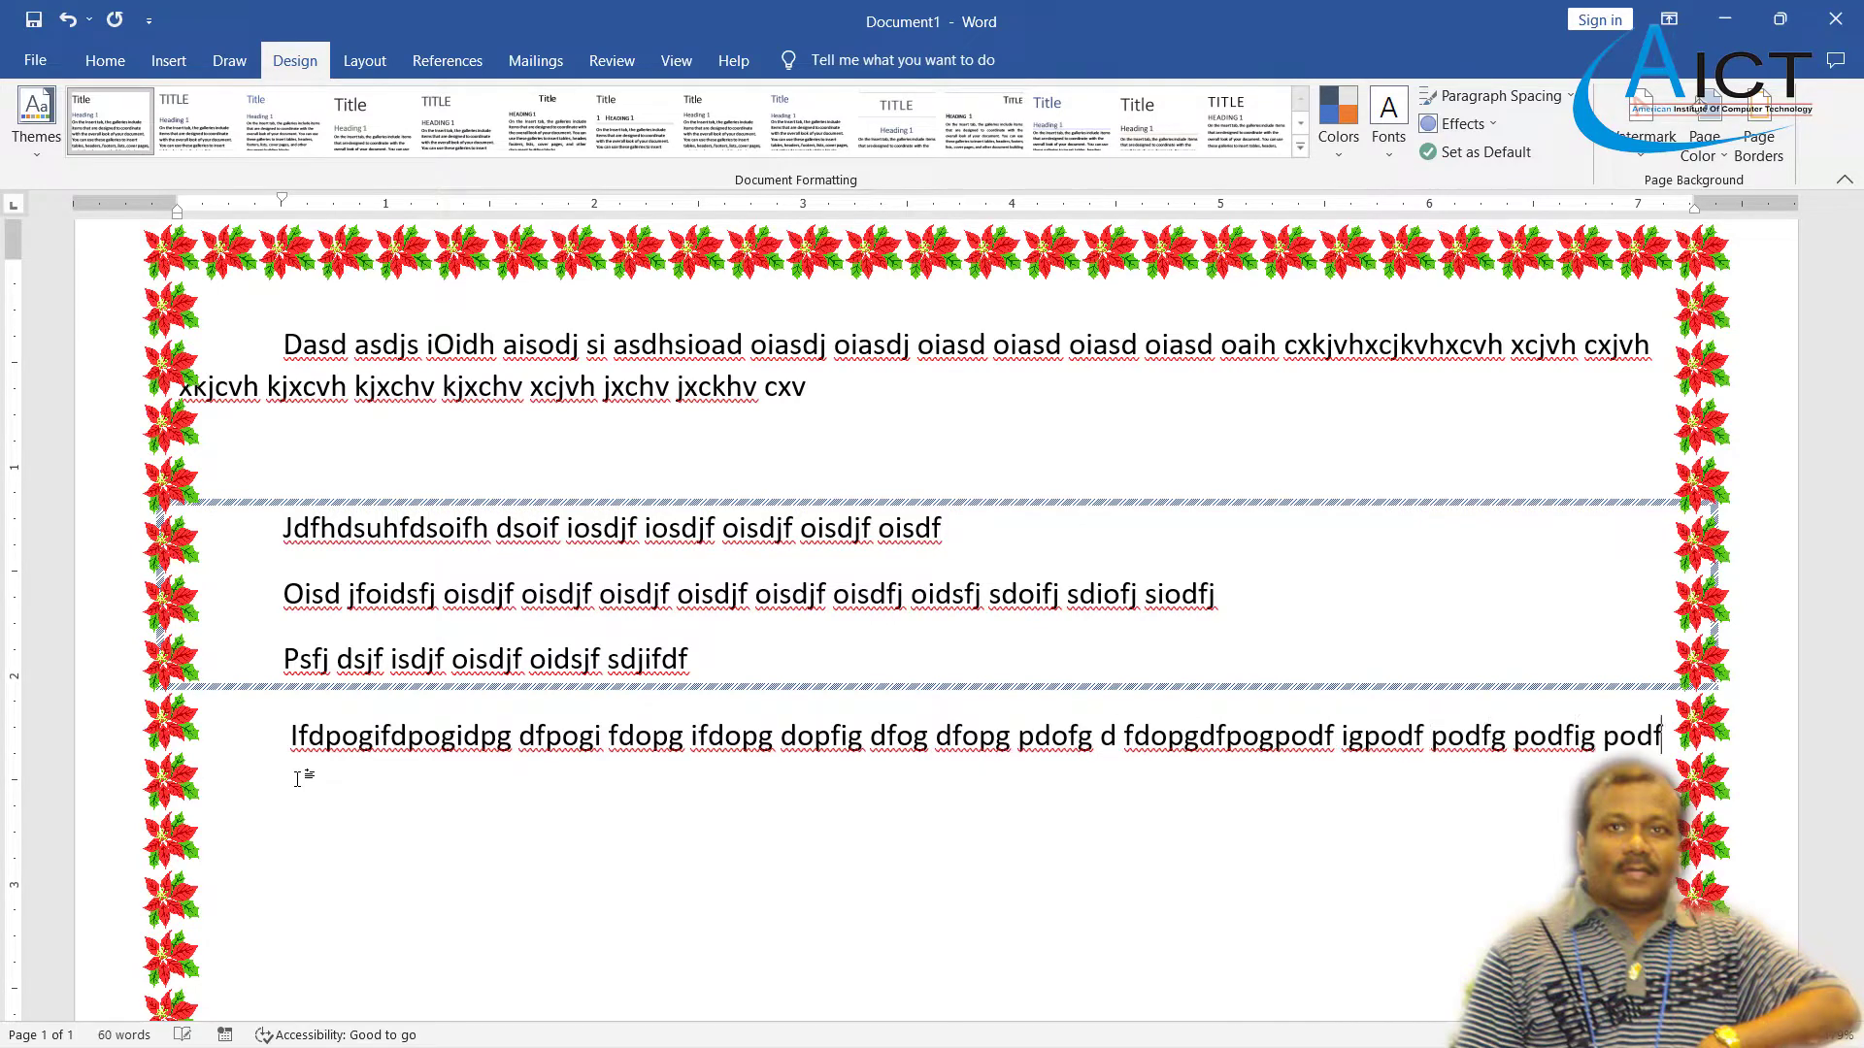
{"action": "type", "text": "i dfoi gpodfig opdfig podfig dpofig"}
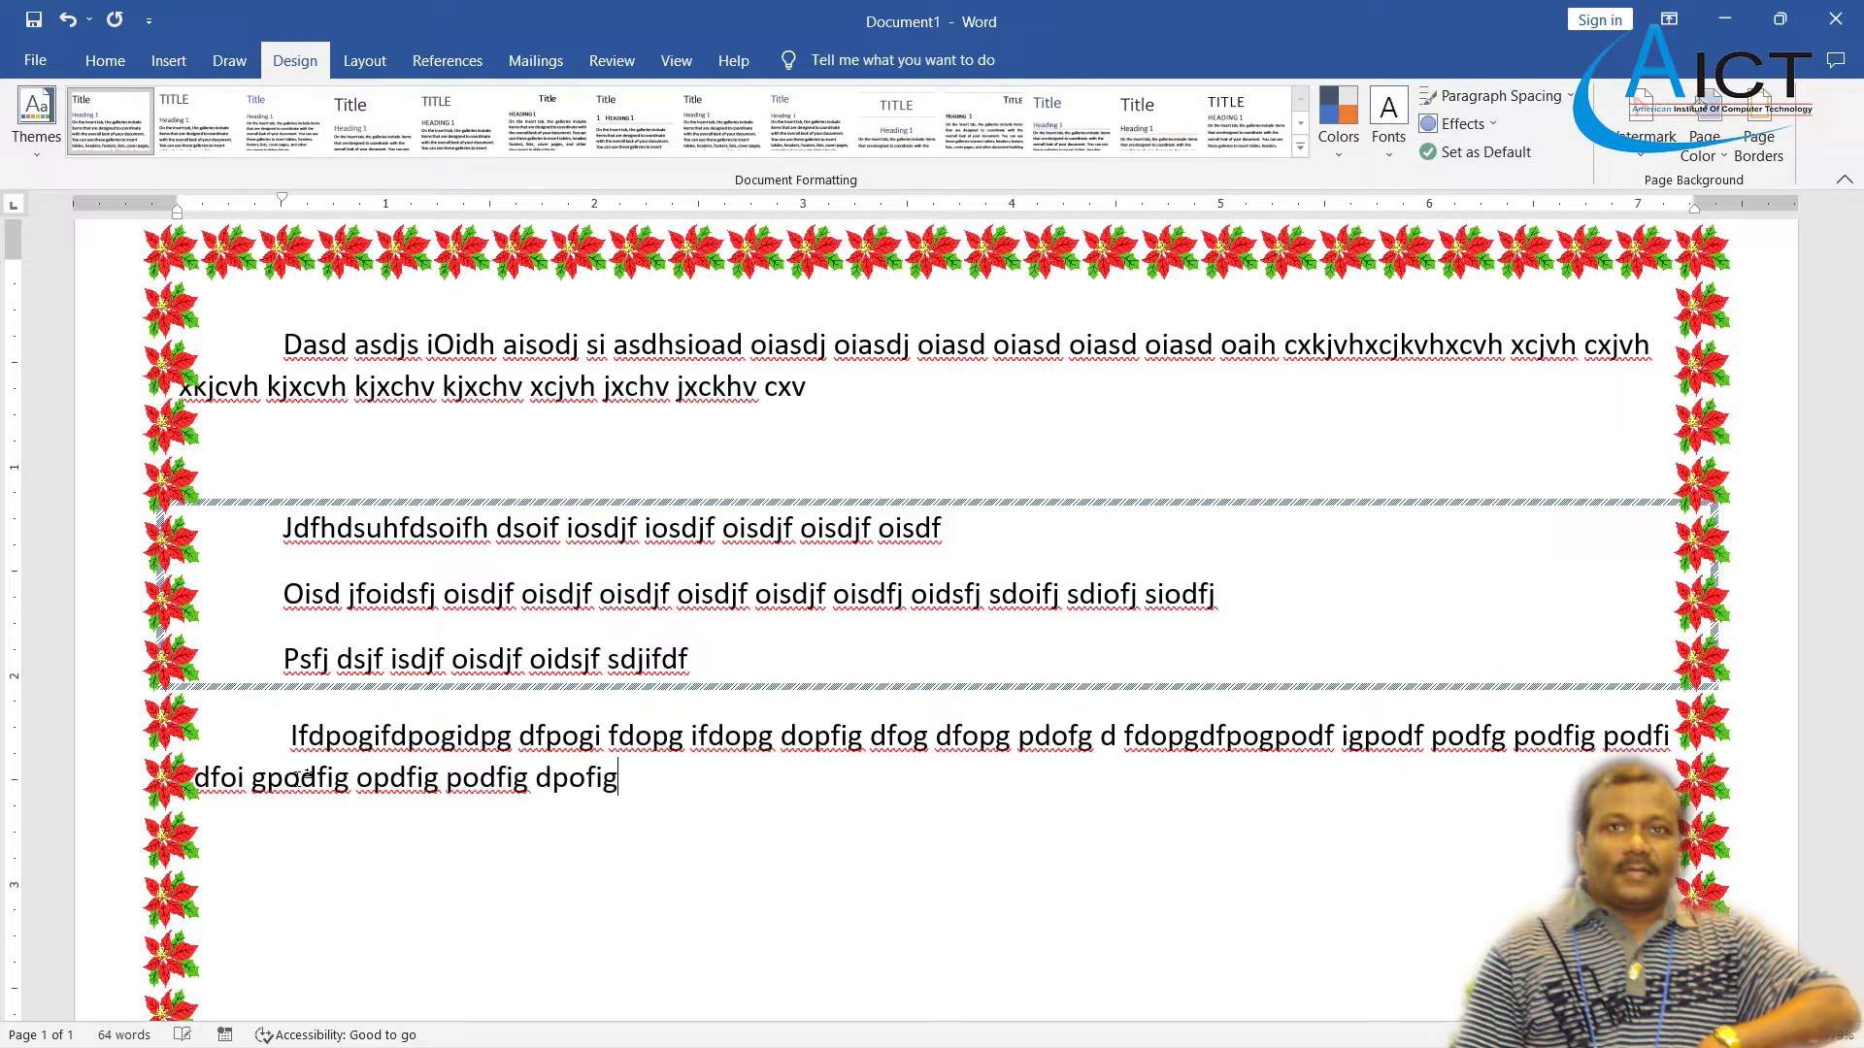
{"action": "type", "text": "d poidfopgi dopfig podfig dfopig pdofig mgop"}
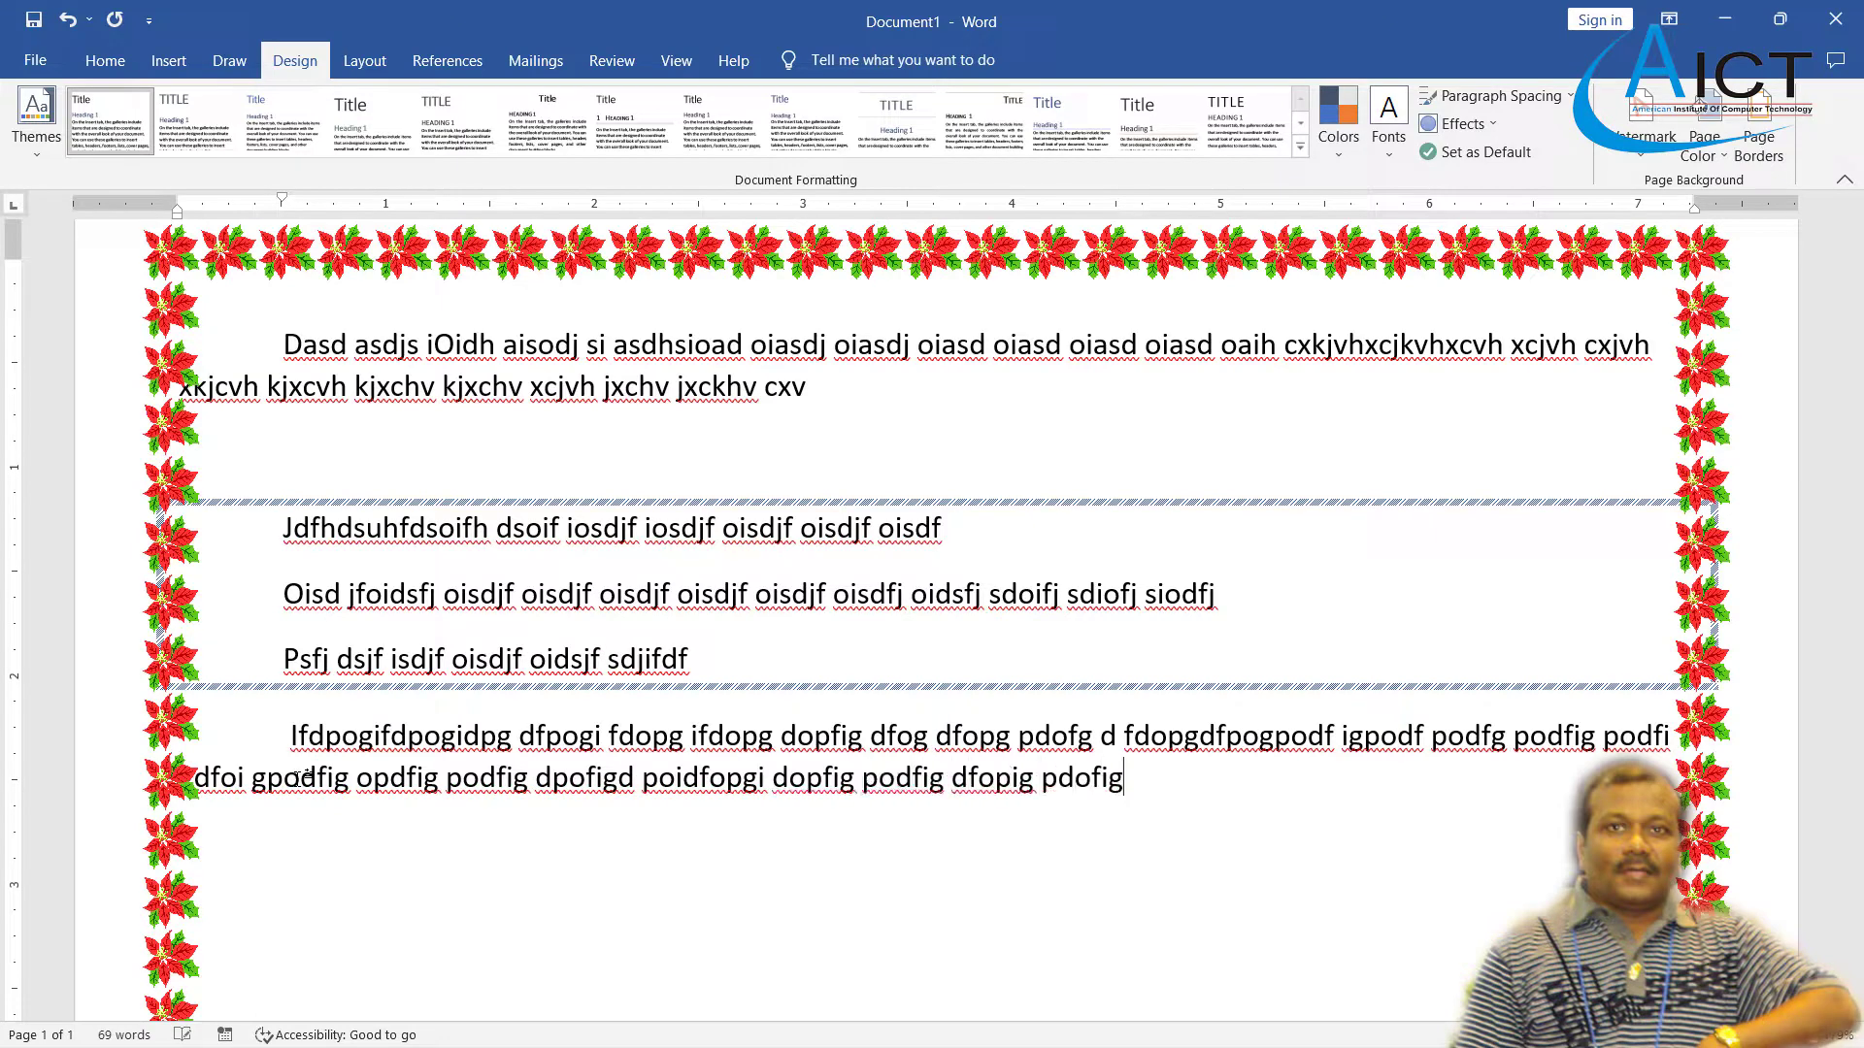
{"action": "type", "text": "dfopgi odp"}
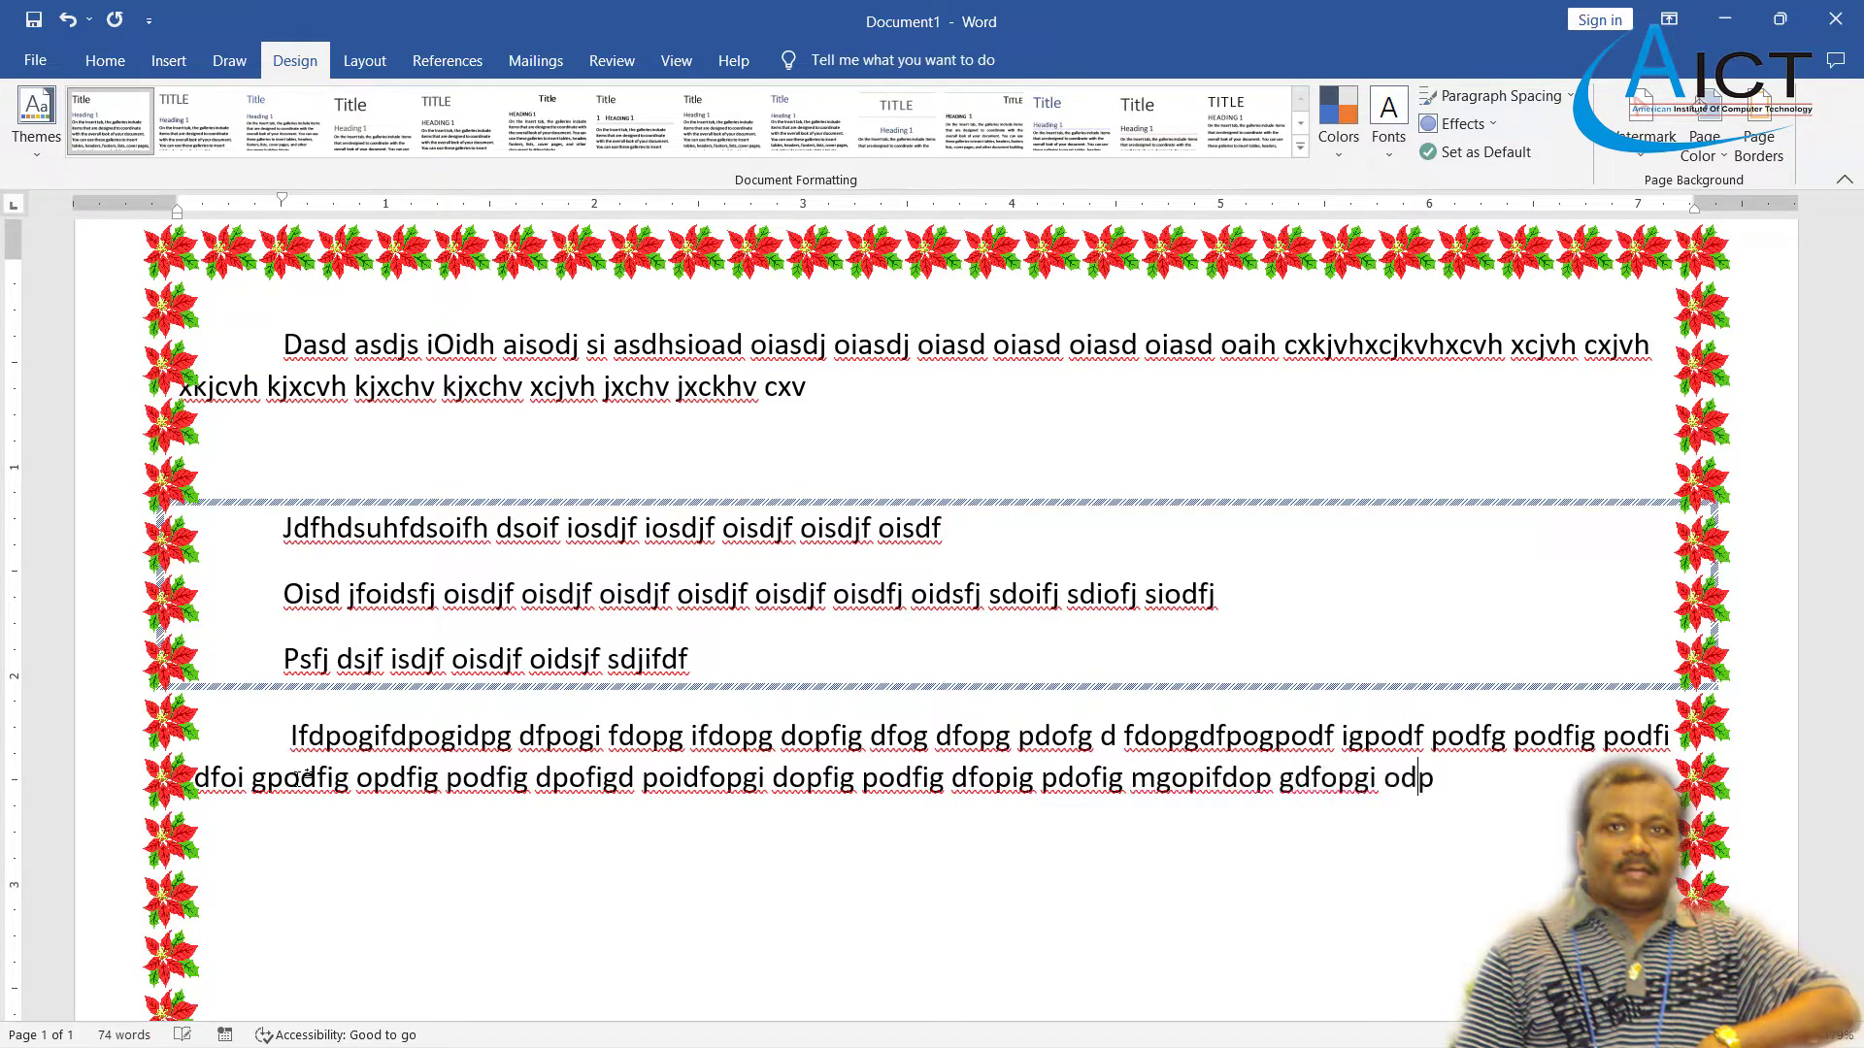
{"action": "type", "text": "fig dfpoig dpofig podfig poi opipo"}
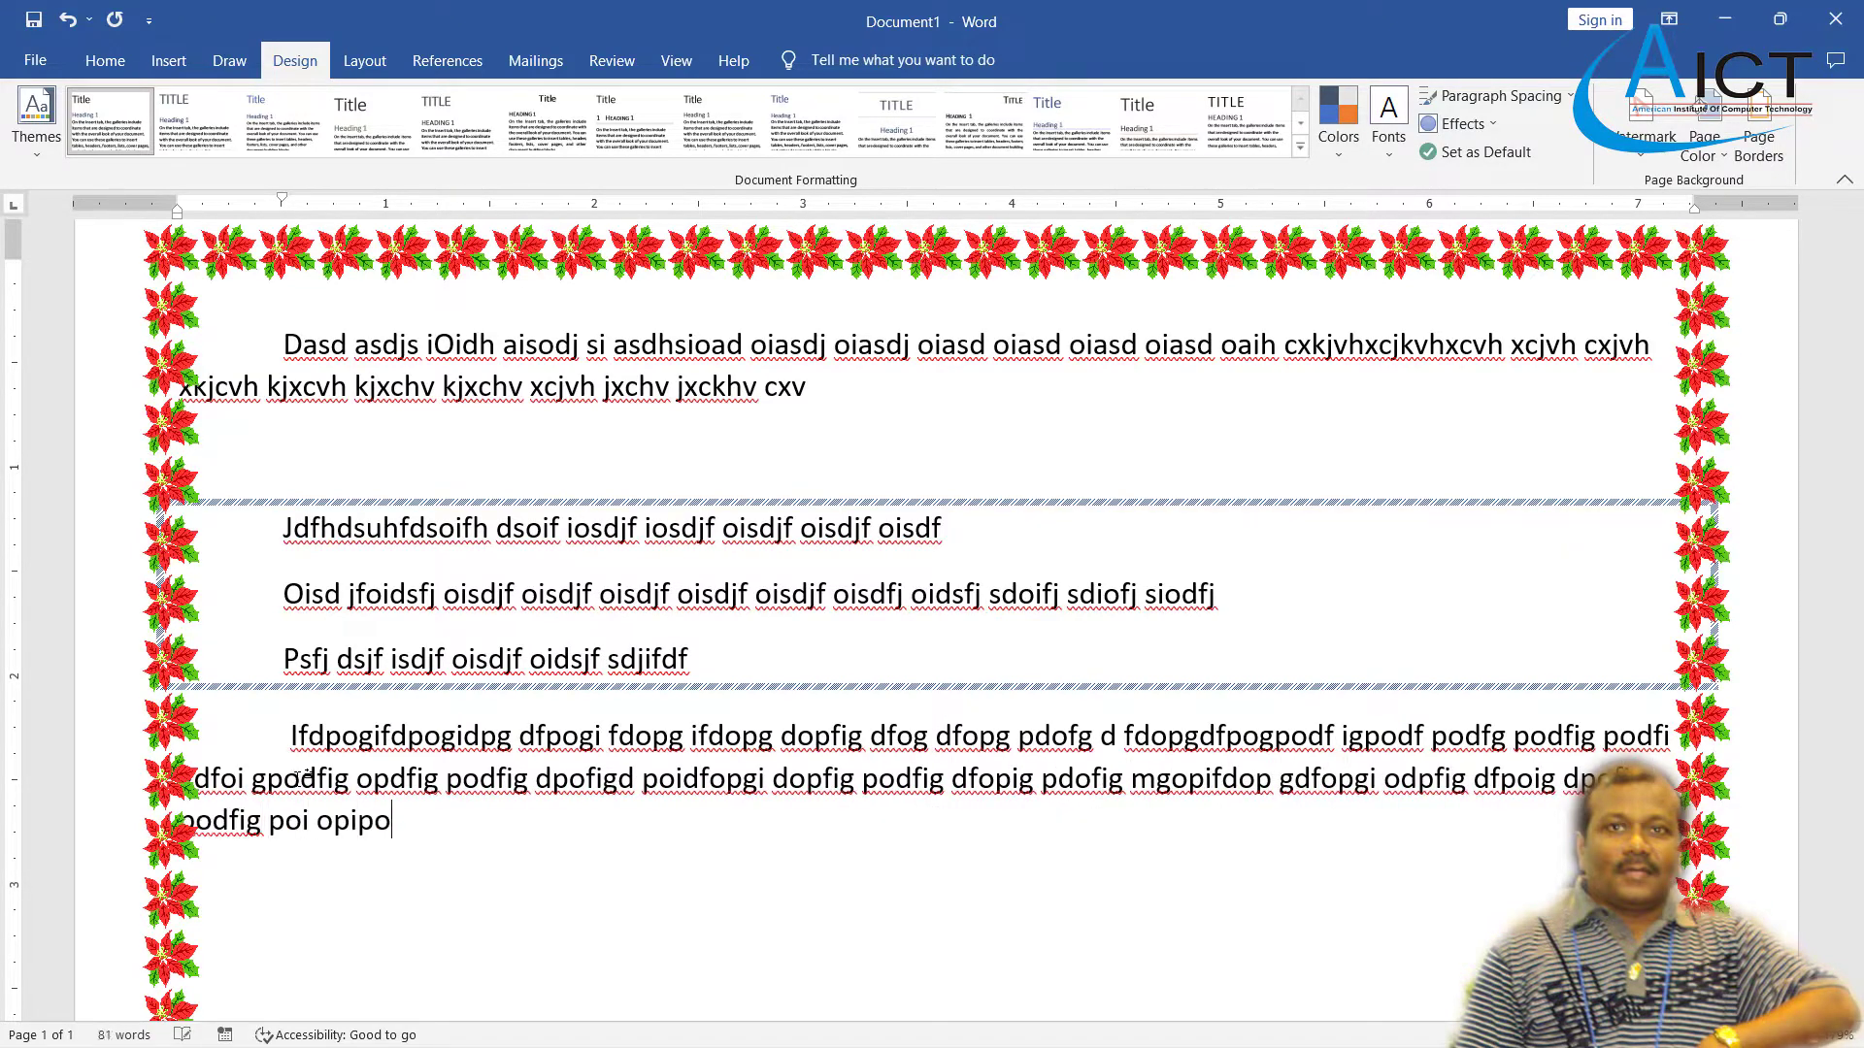
- Close the document without saving the changes and start Word again
{"action": "scroll", "coordinate": [301, 777], "scroll_direction": "up", "scroll_amount": 2}
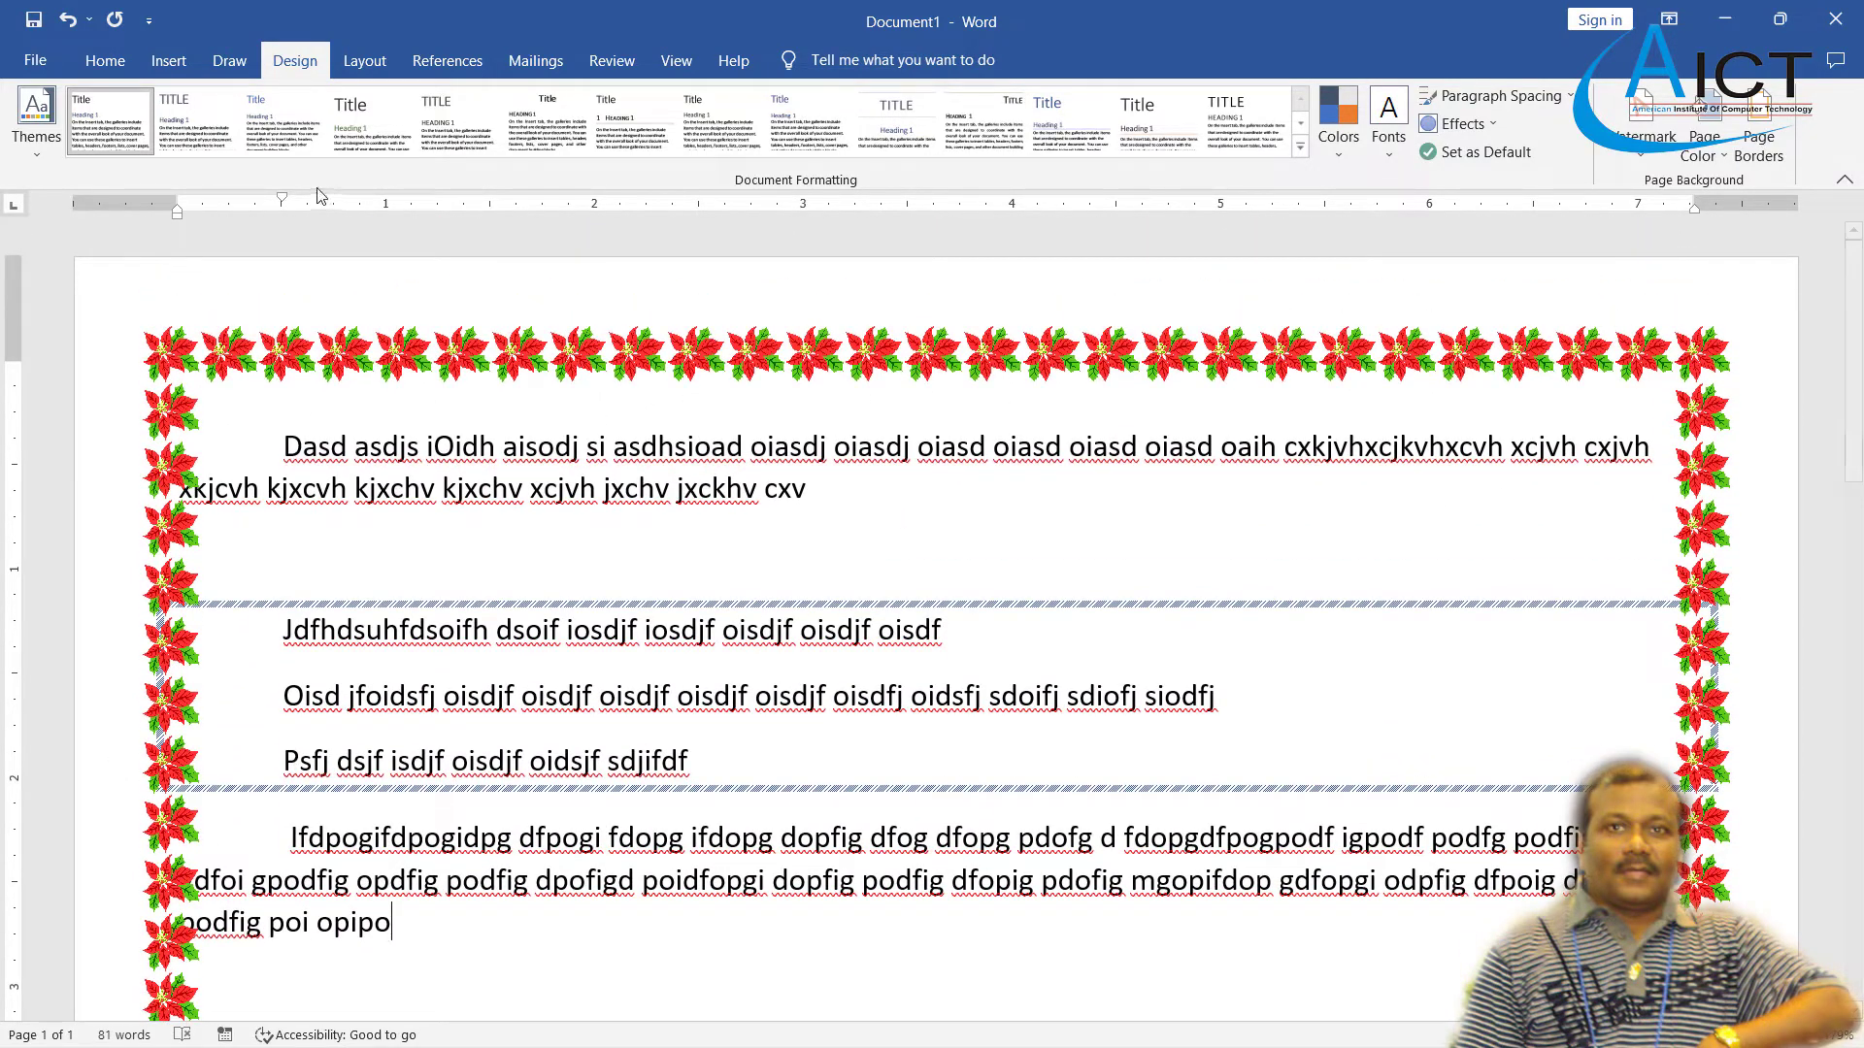
{"action": "left_click", "coordinate": [1847, 32]}
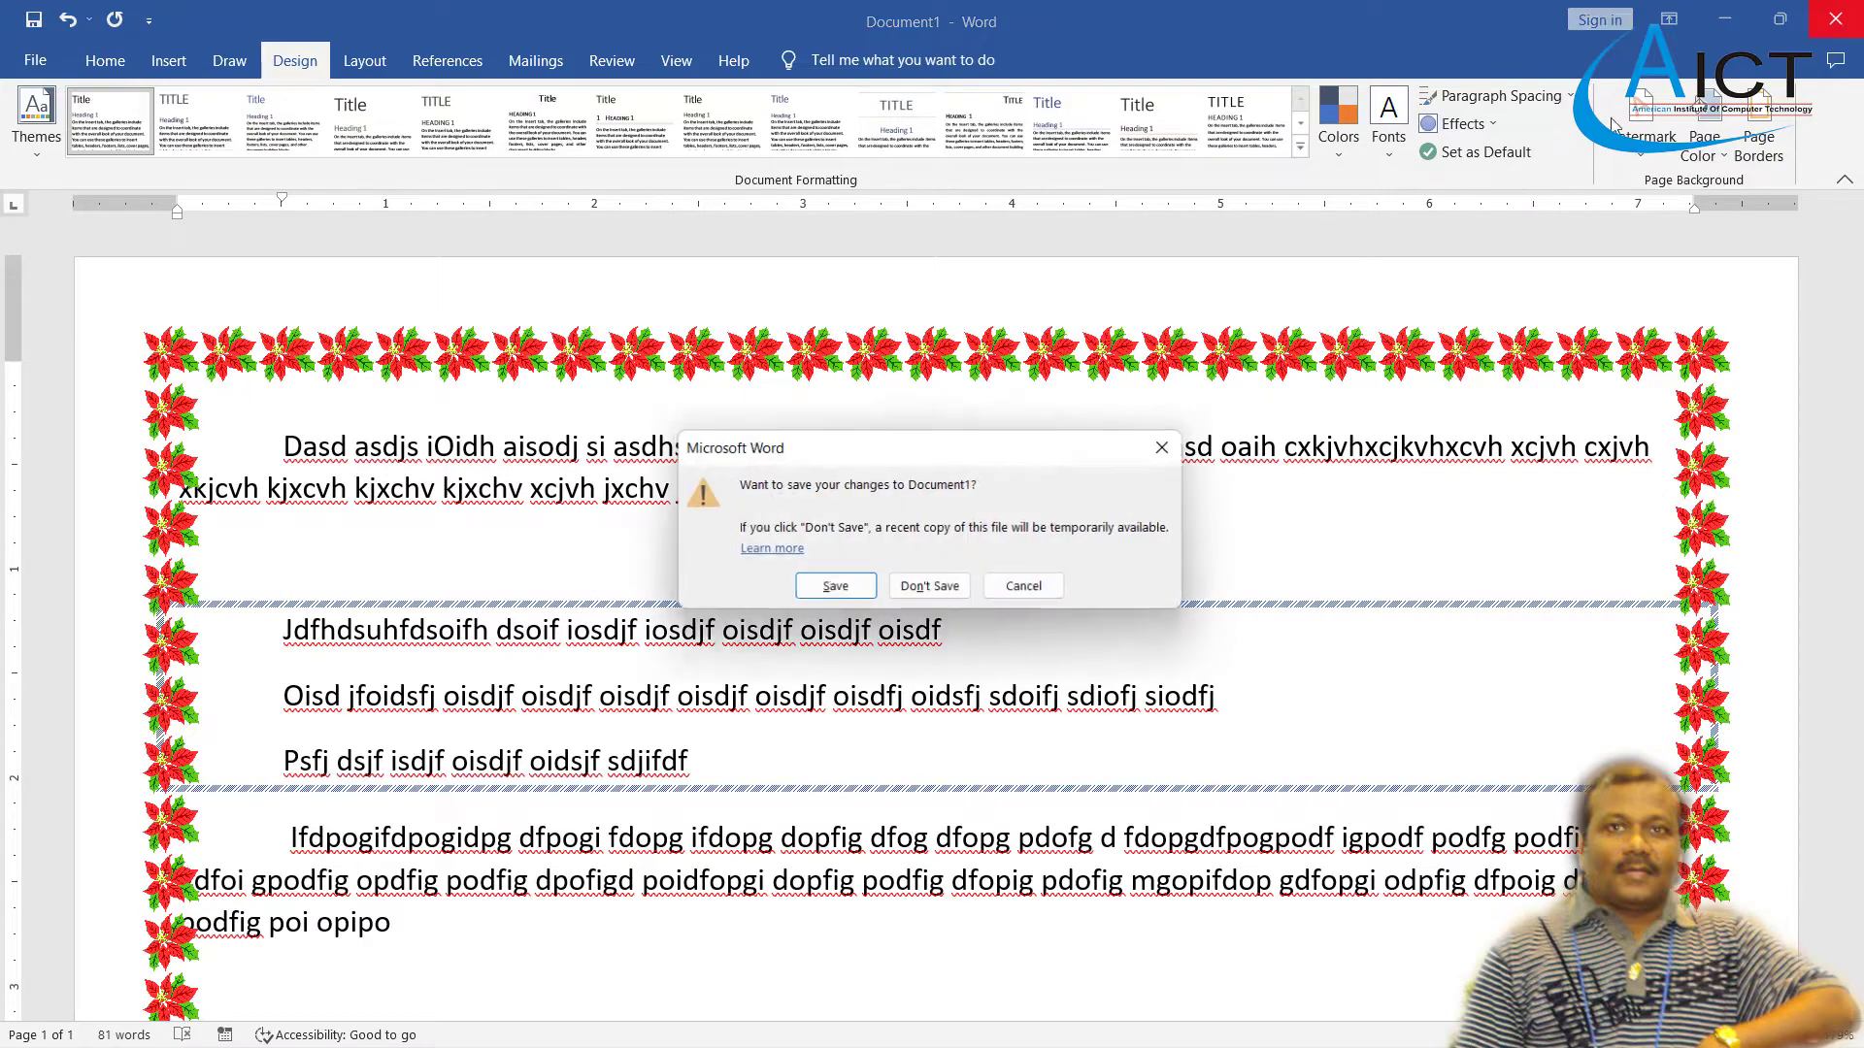
{"action": "left_click", "coordinate": [936, 587]}
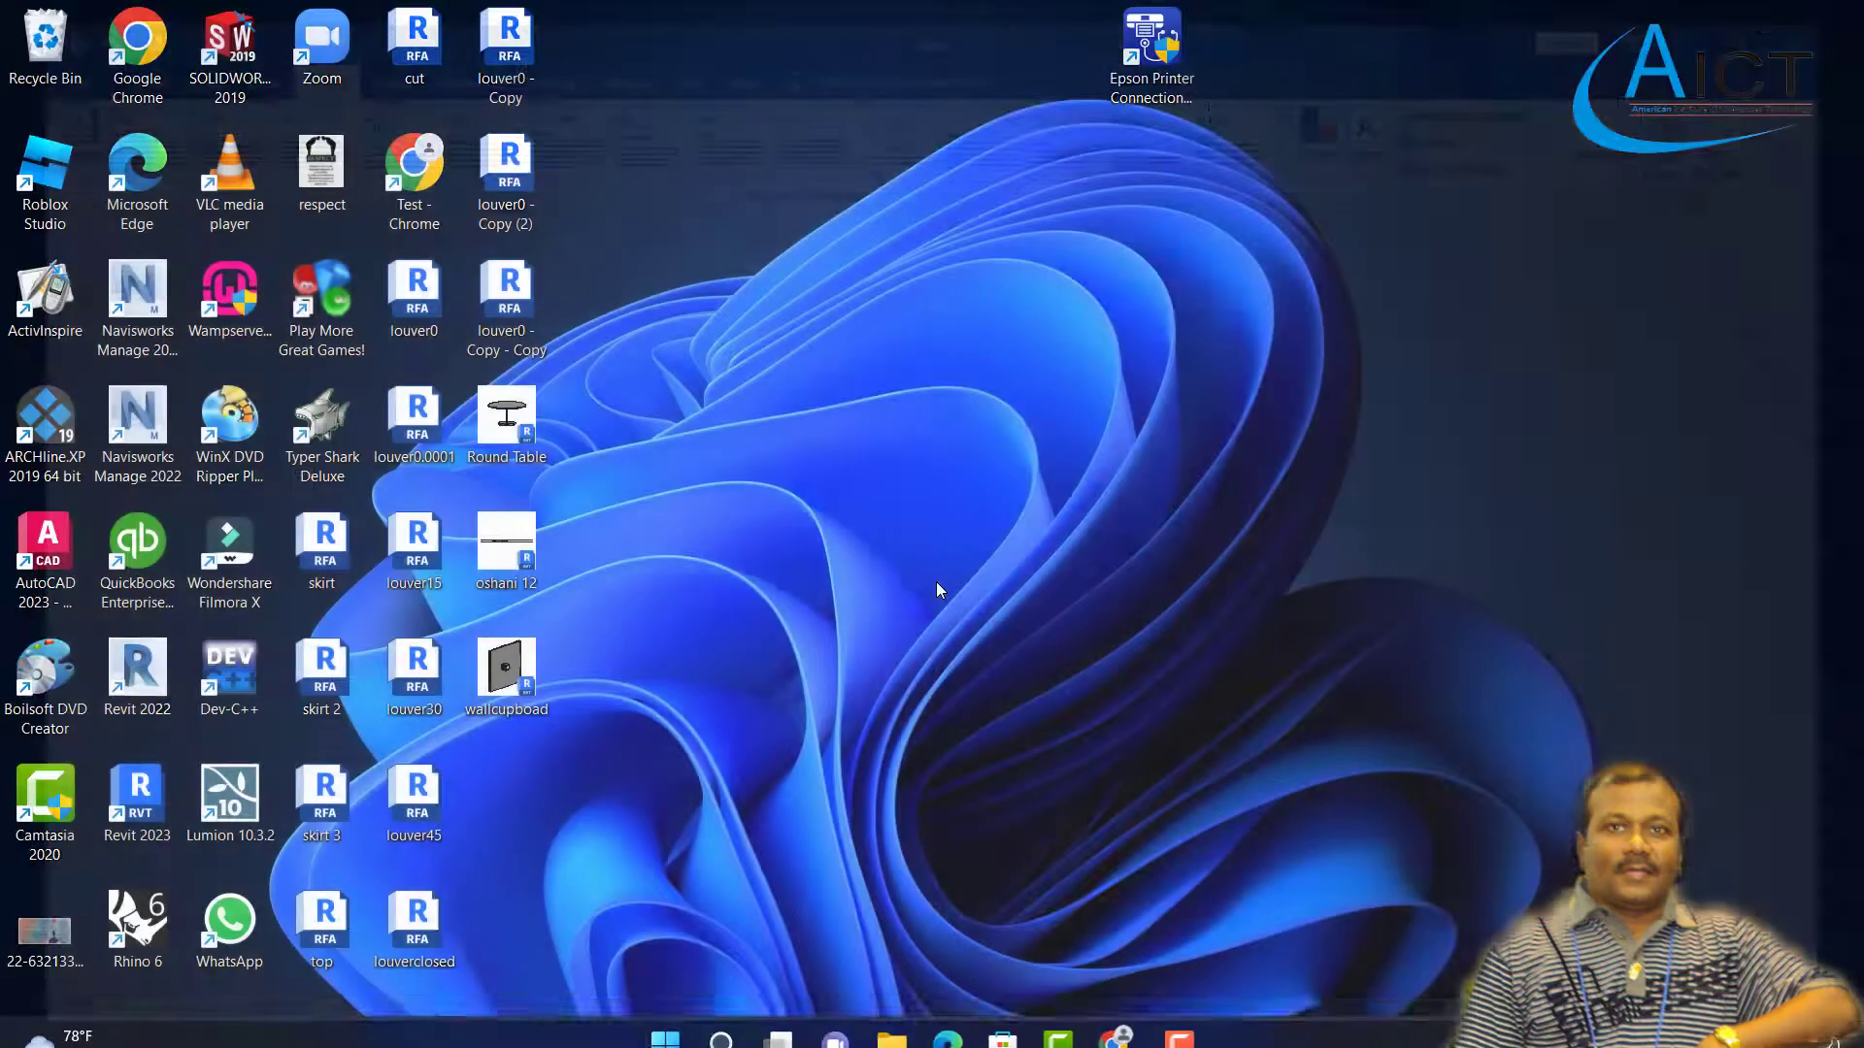
{"action": "left_click", "coordinate": [692, 1019]}
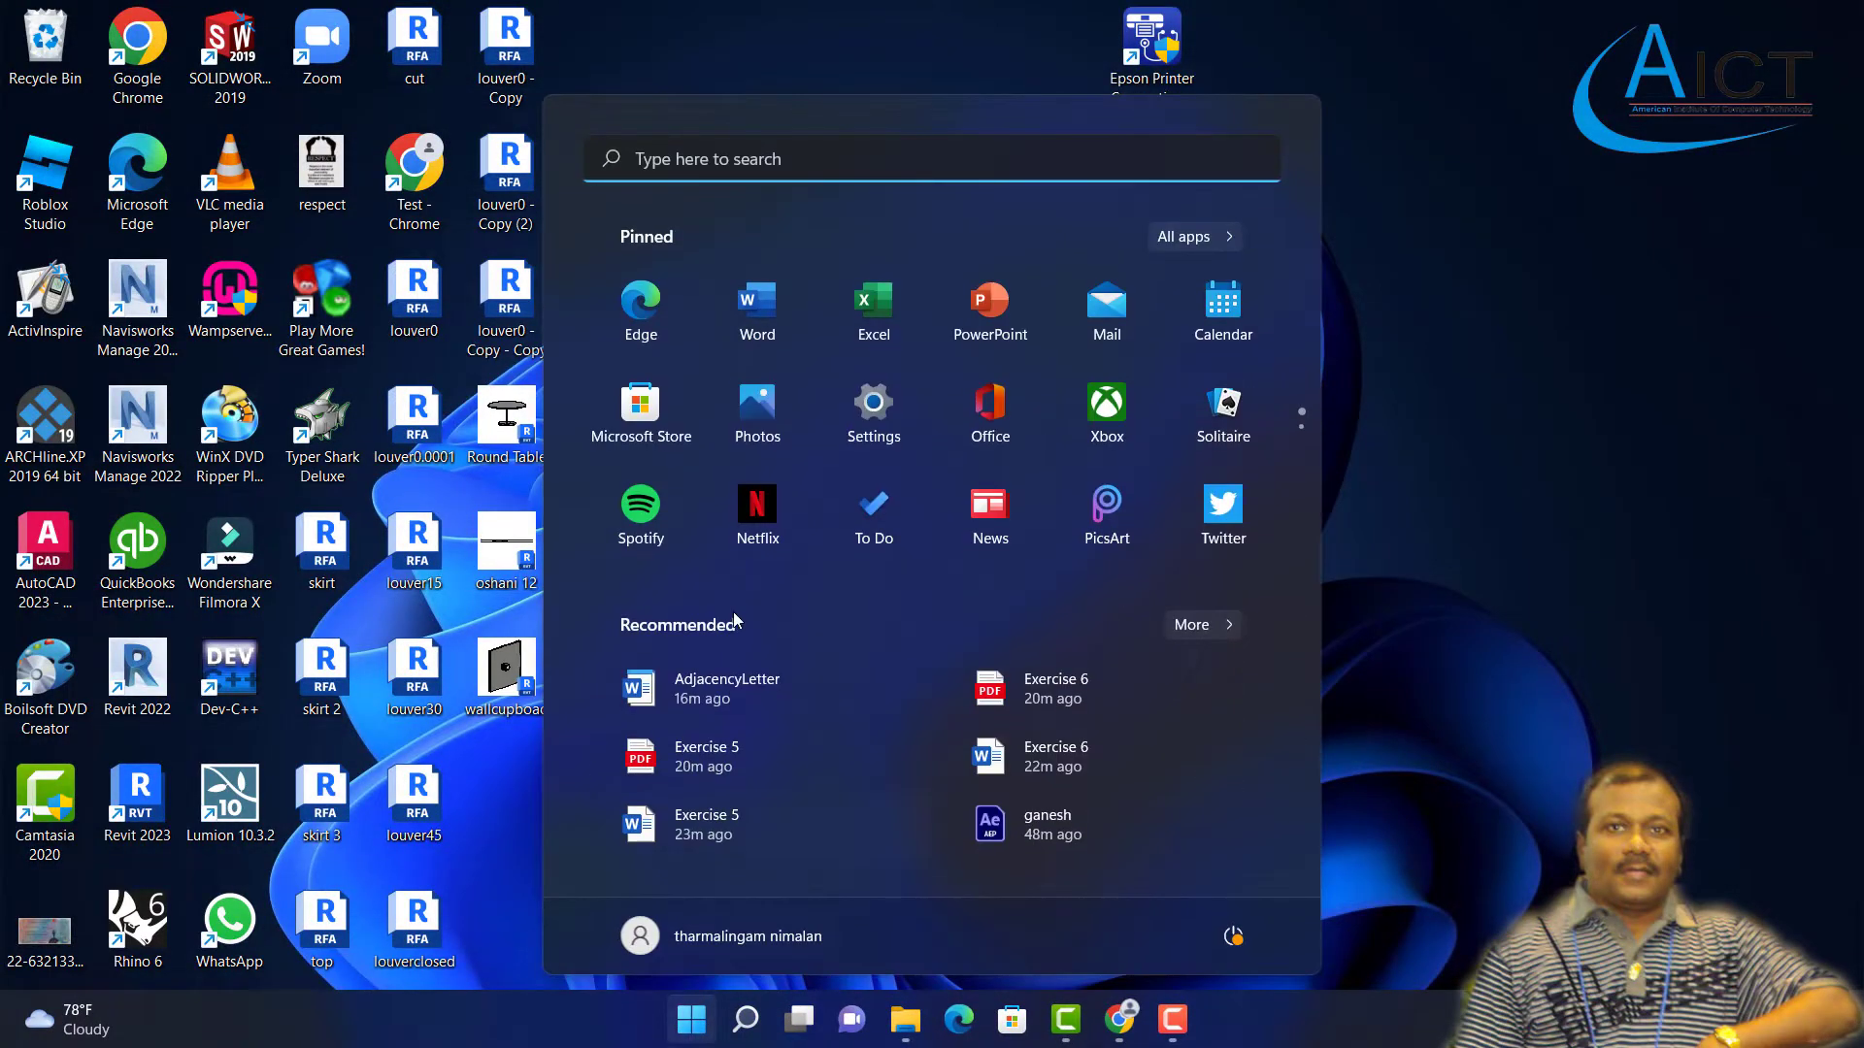
{"action": "left_click", "coordinate": [771, 323]}
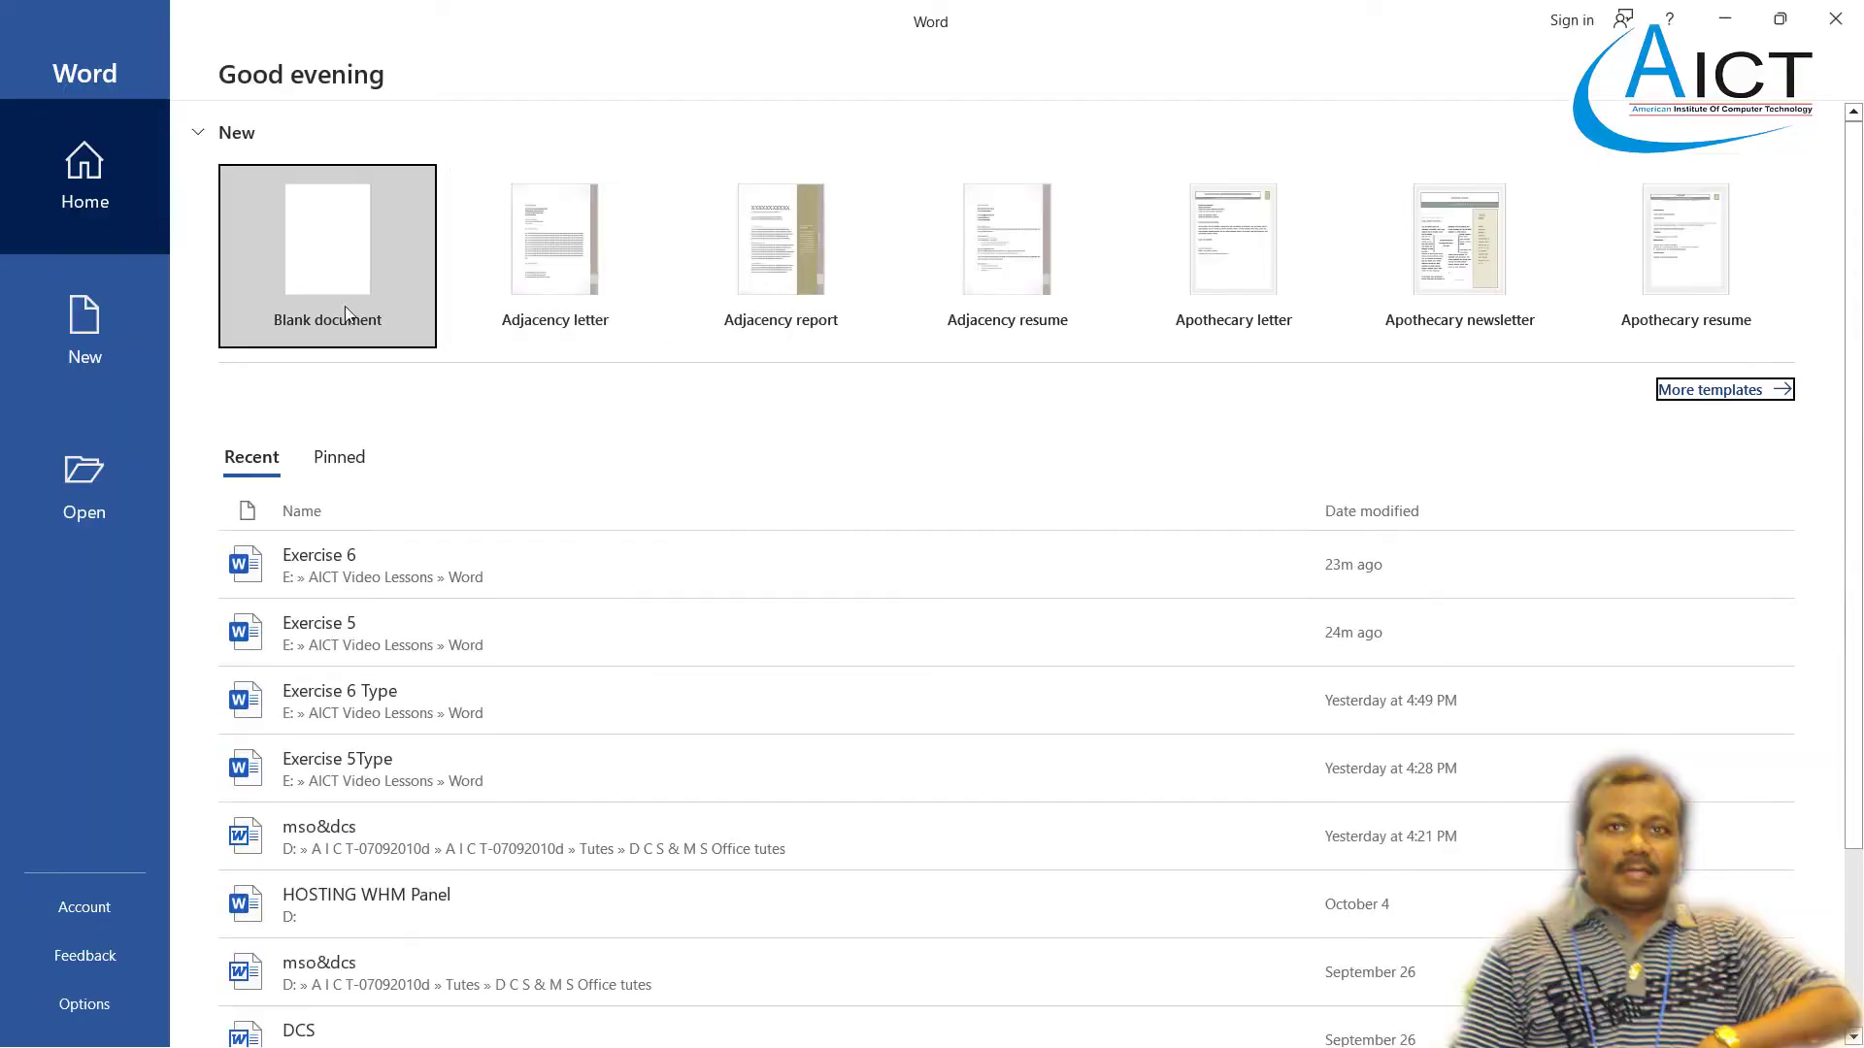
- Create a blank document and set it to Narrow margins and A4 paper size
{"action": "left_click", "coordinate": [345, 306]}
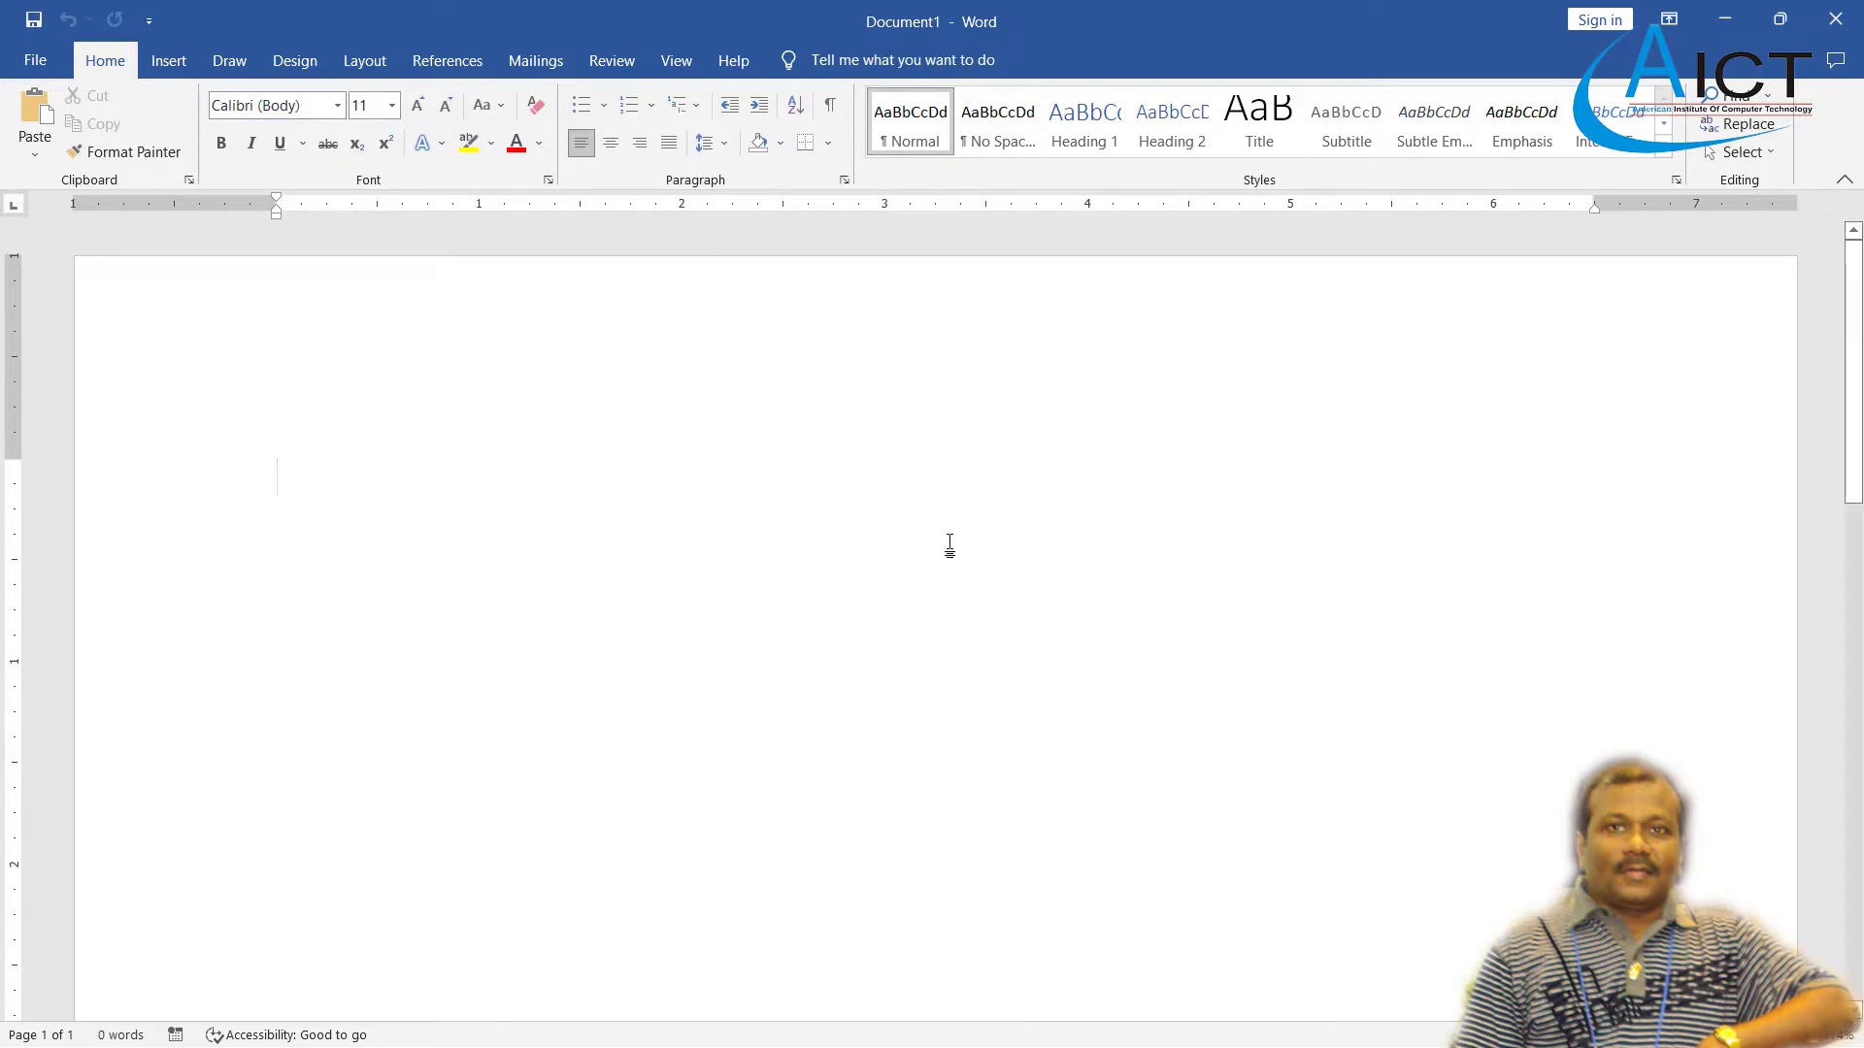
{"action": "left_click", "coordinate": [374, 66]}
{"action": "left_click", "coordinate": [36, 126]}
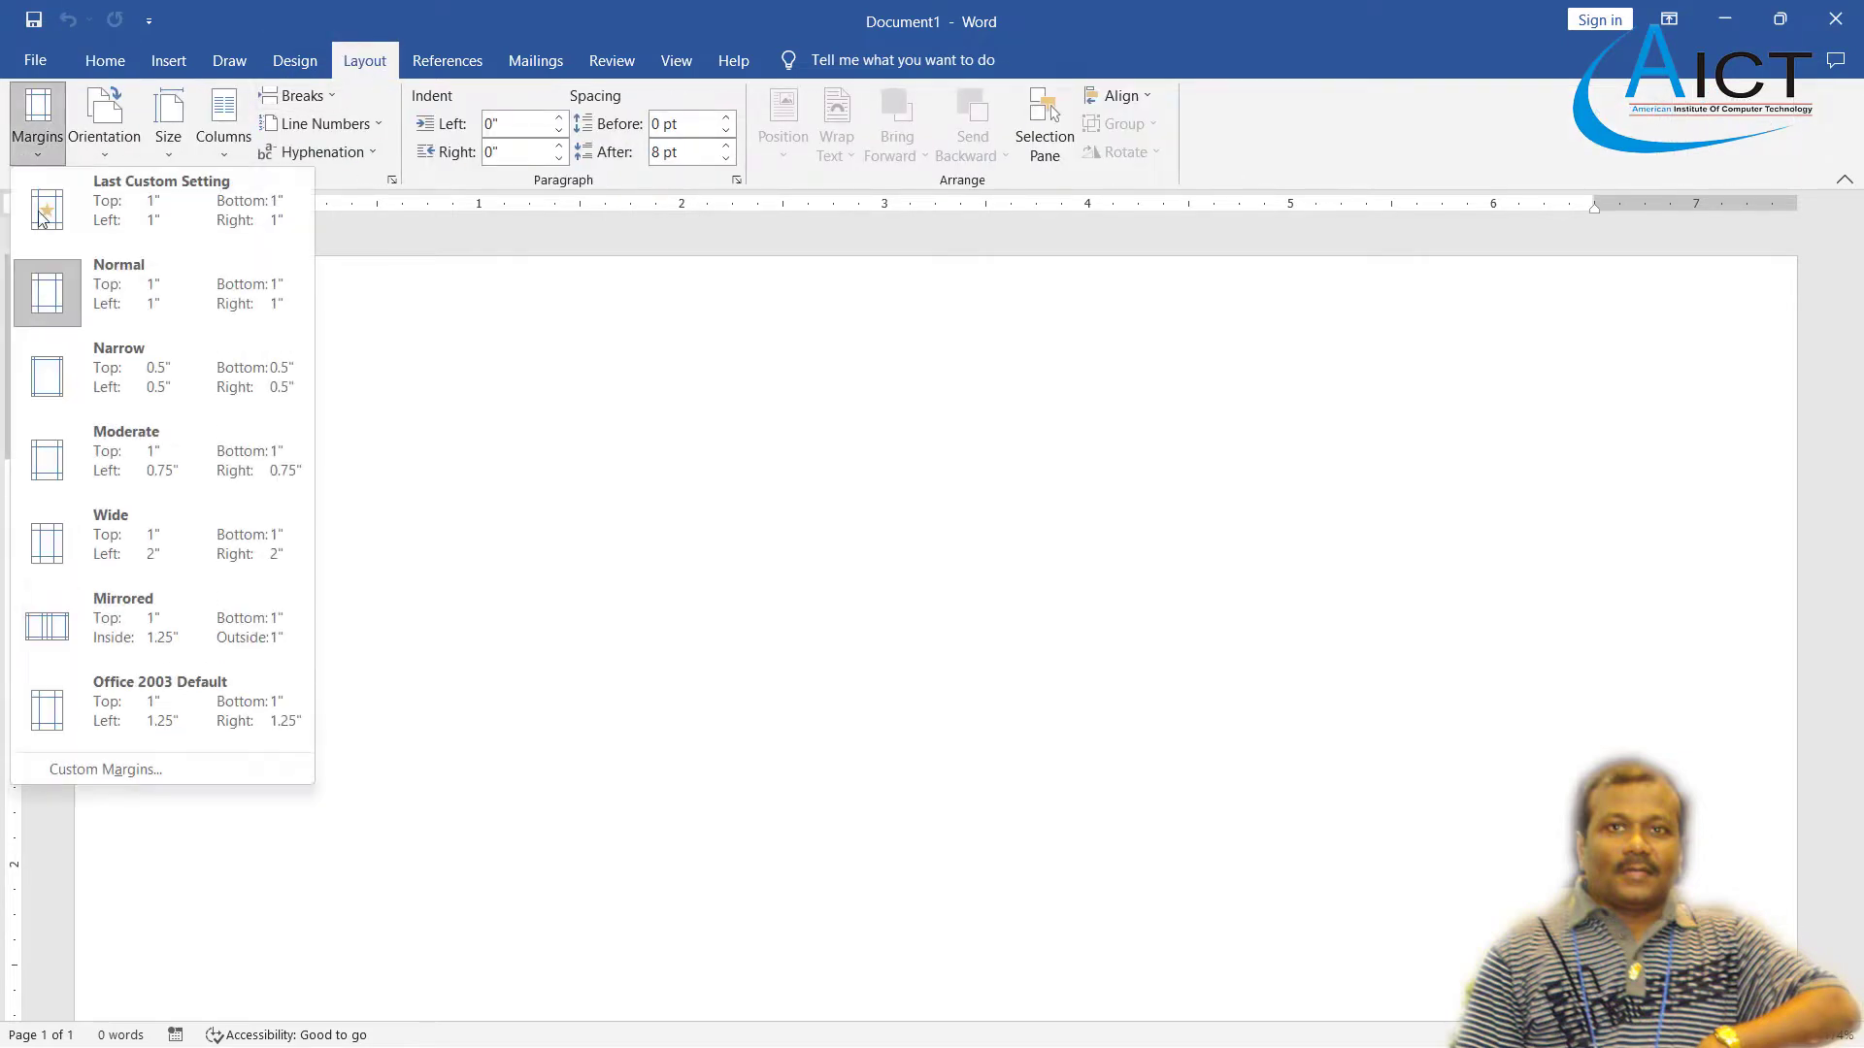
{"action": "left_click", "coordinate": [101, 369]}
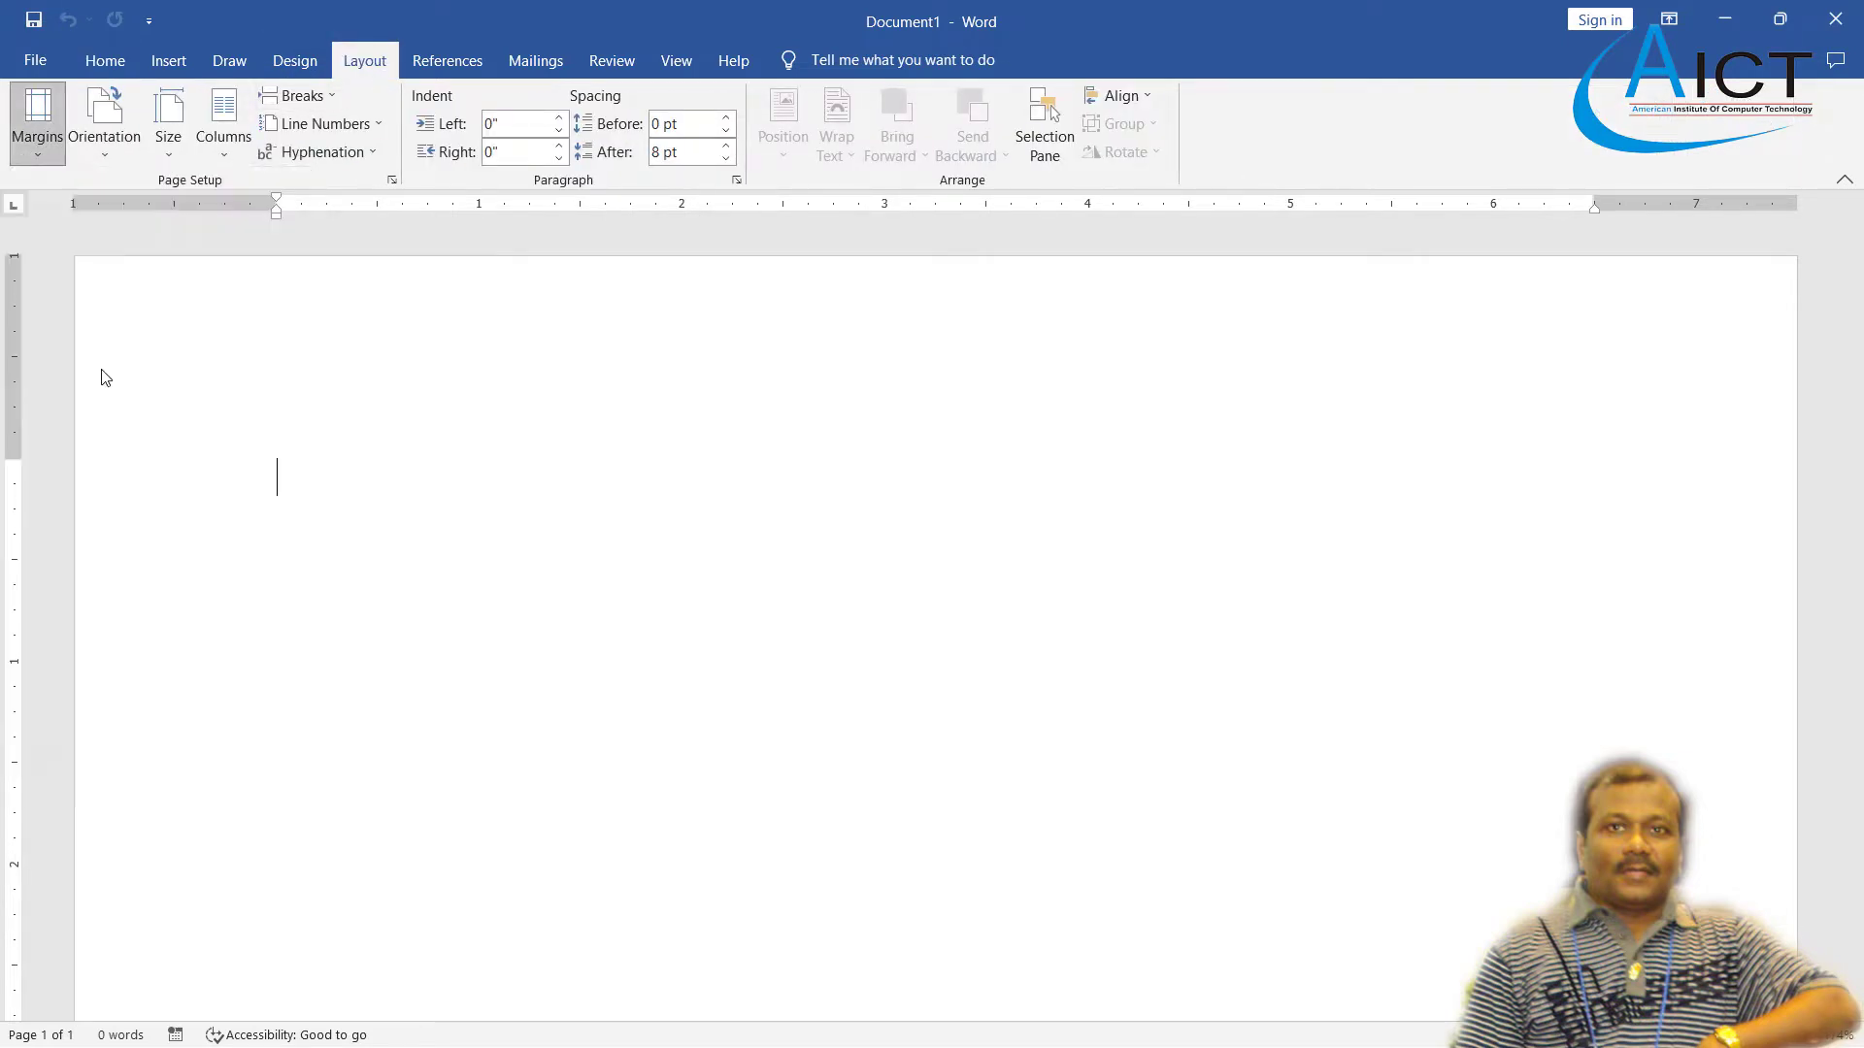
{"action": "left_click", "coordinate": [171, 146]}
{"action": "left_click", "coordinate": [209, 211]}
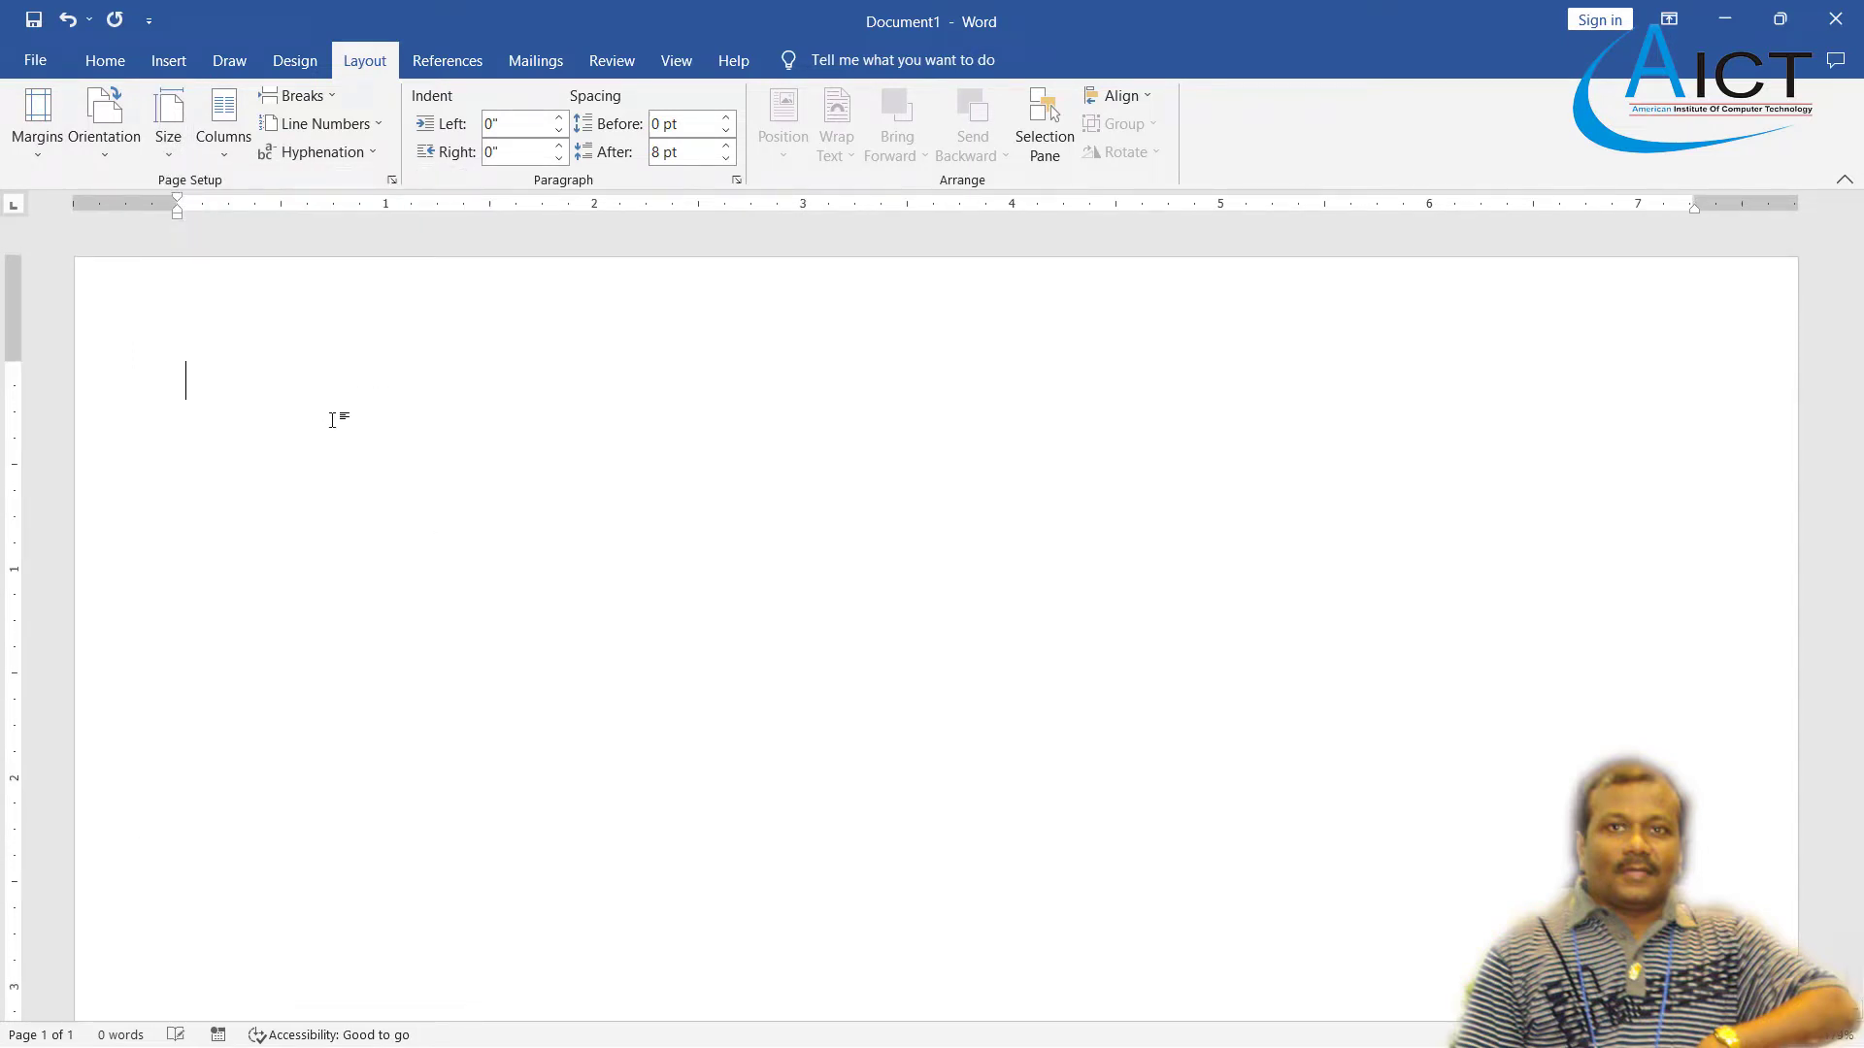
- Enter a two-line filler paragraph starting with "Dshsdf sudif uisdf sdifou" and ending with "oisduf iosduf oisduf"
{"action": "type", "text": "sudif uisdf sd"}
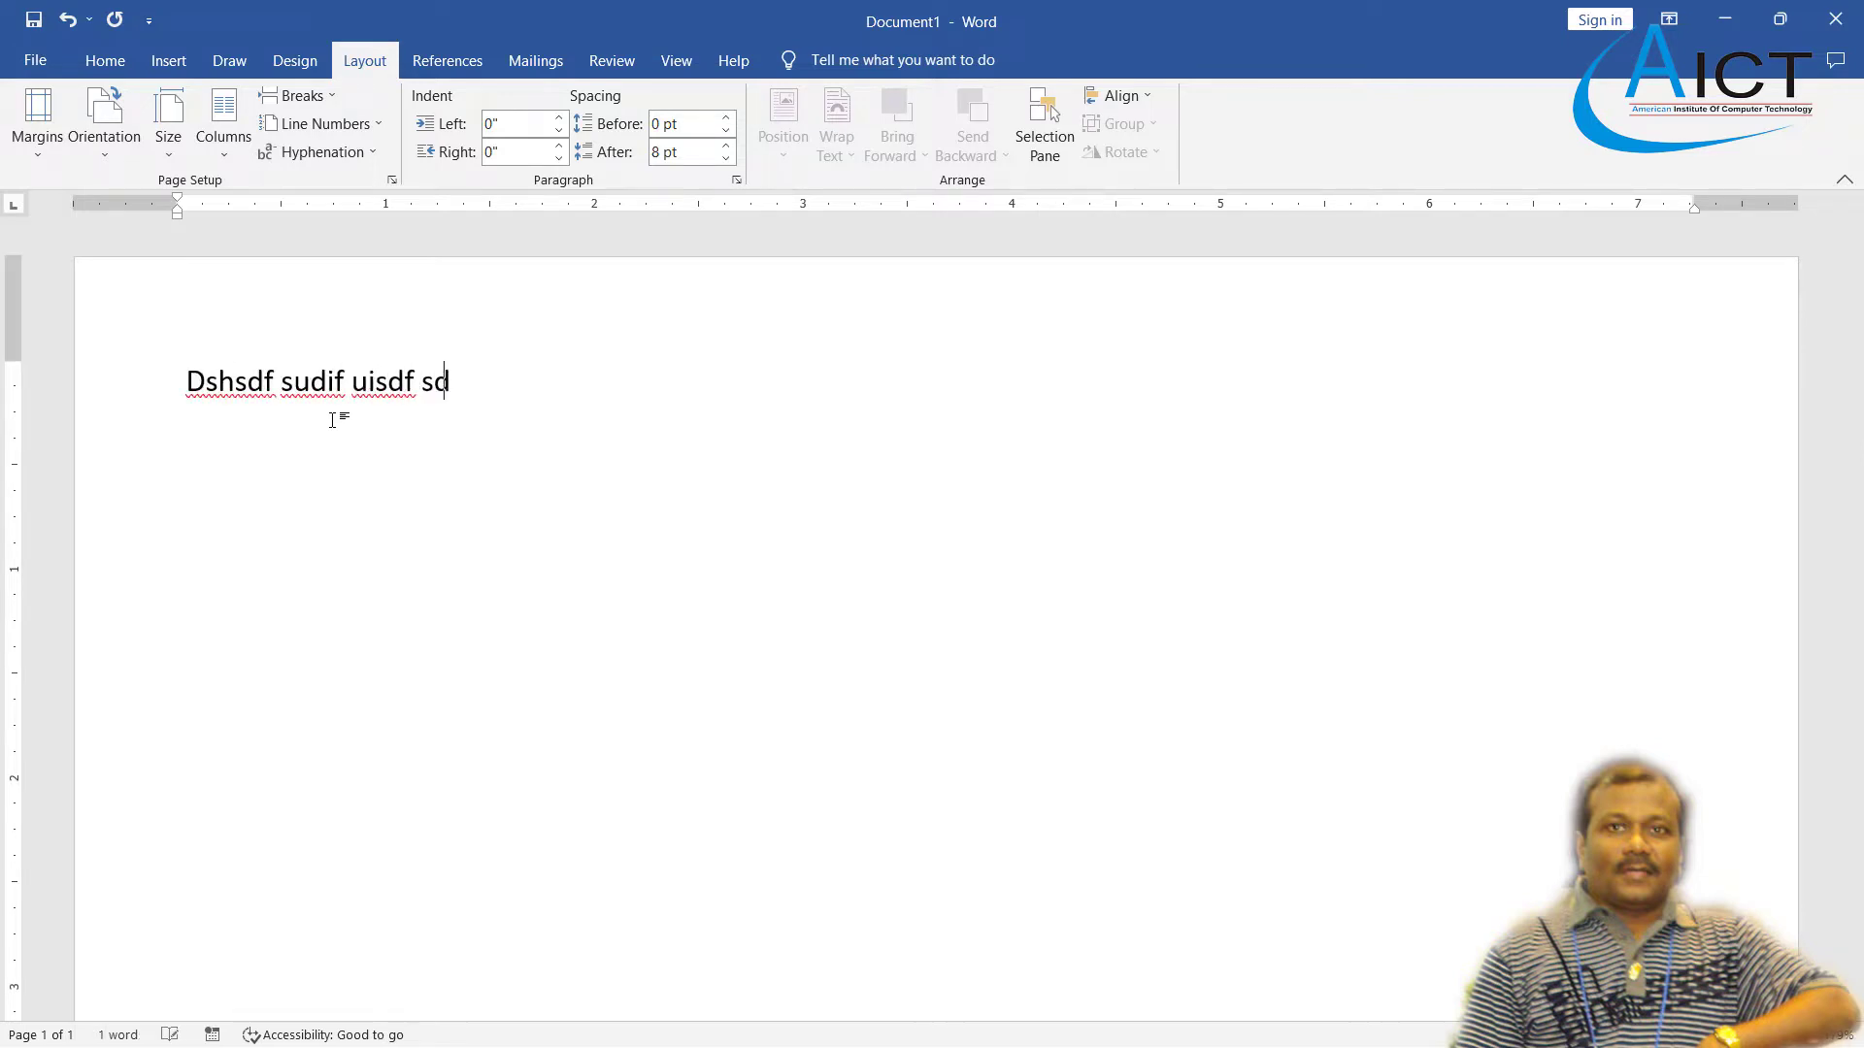
{"action": "type", "text": "ifou iodsfu sdoifu oisdfu oisdfu oisduf osid"}
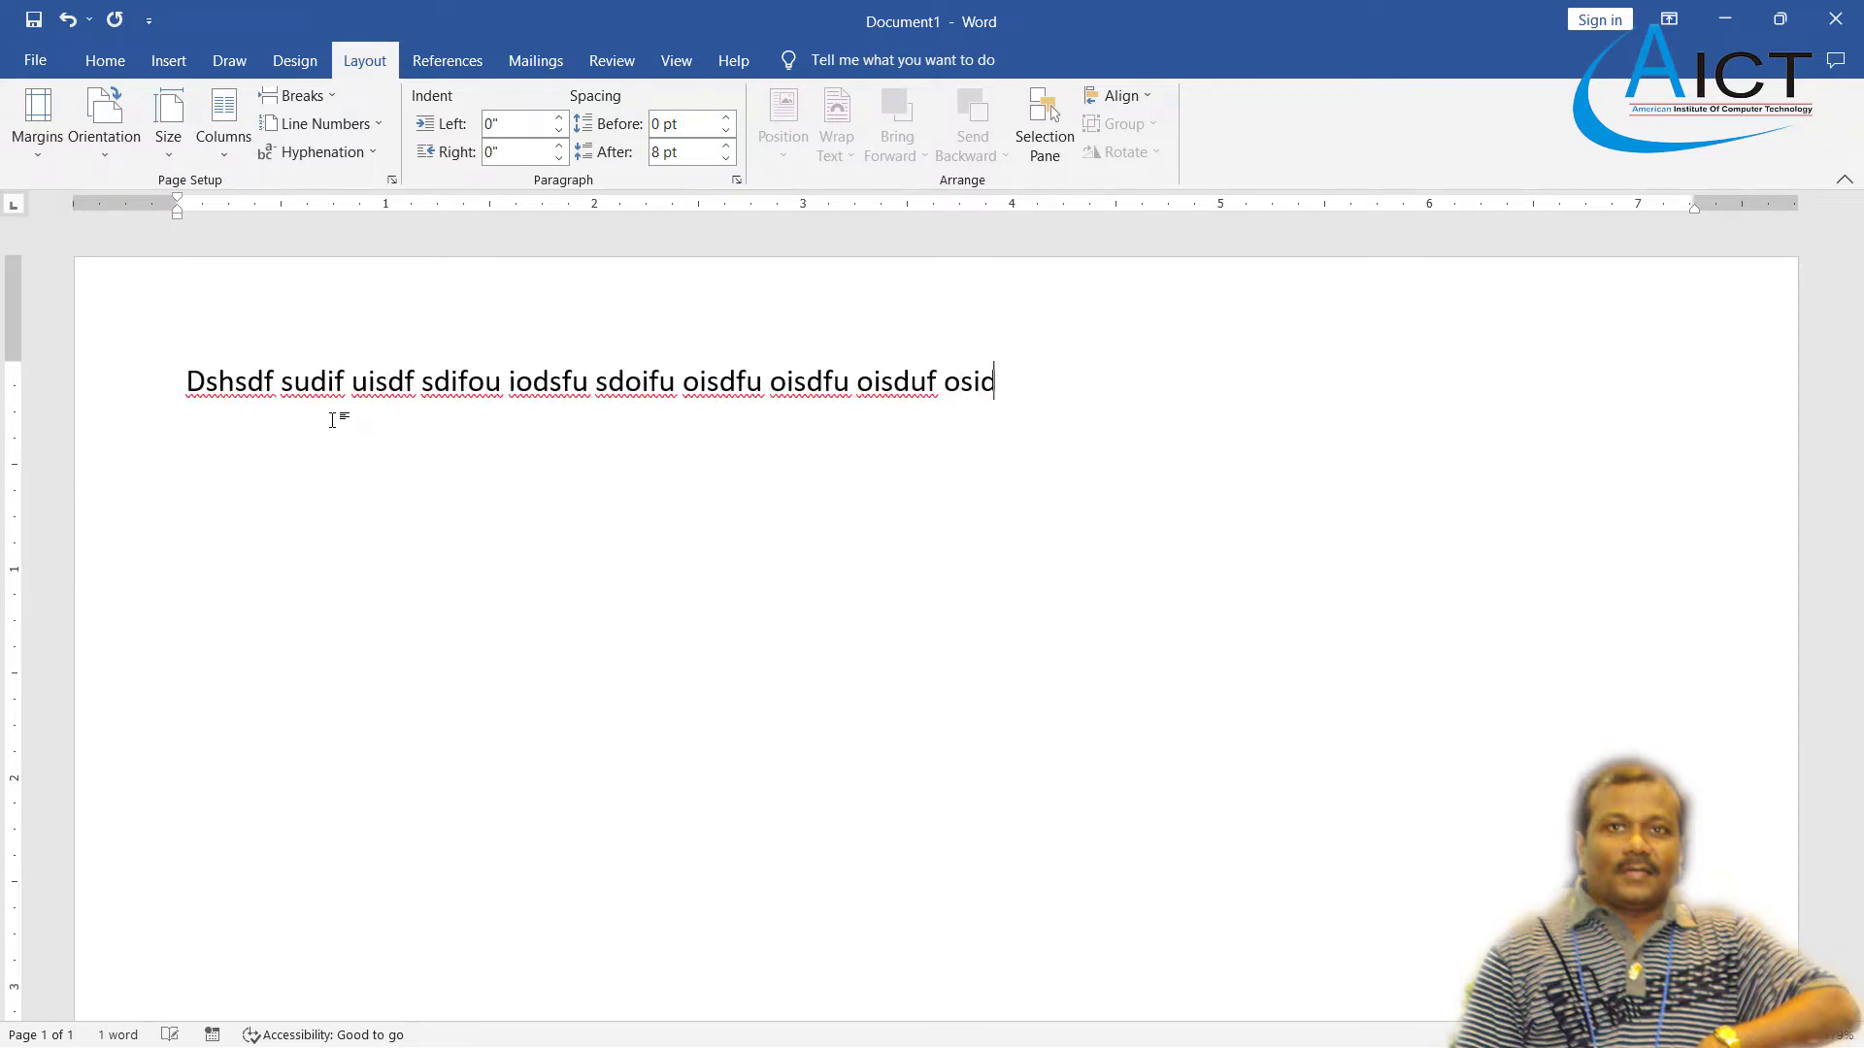
{"action": "type", "text": "jslkjcxoiusdfu isdfu sdoifu oisdfu"}
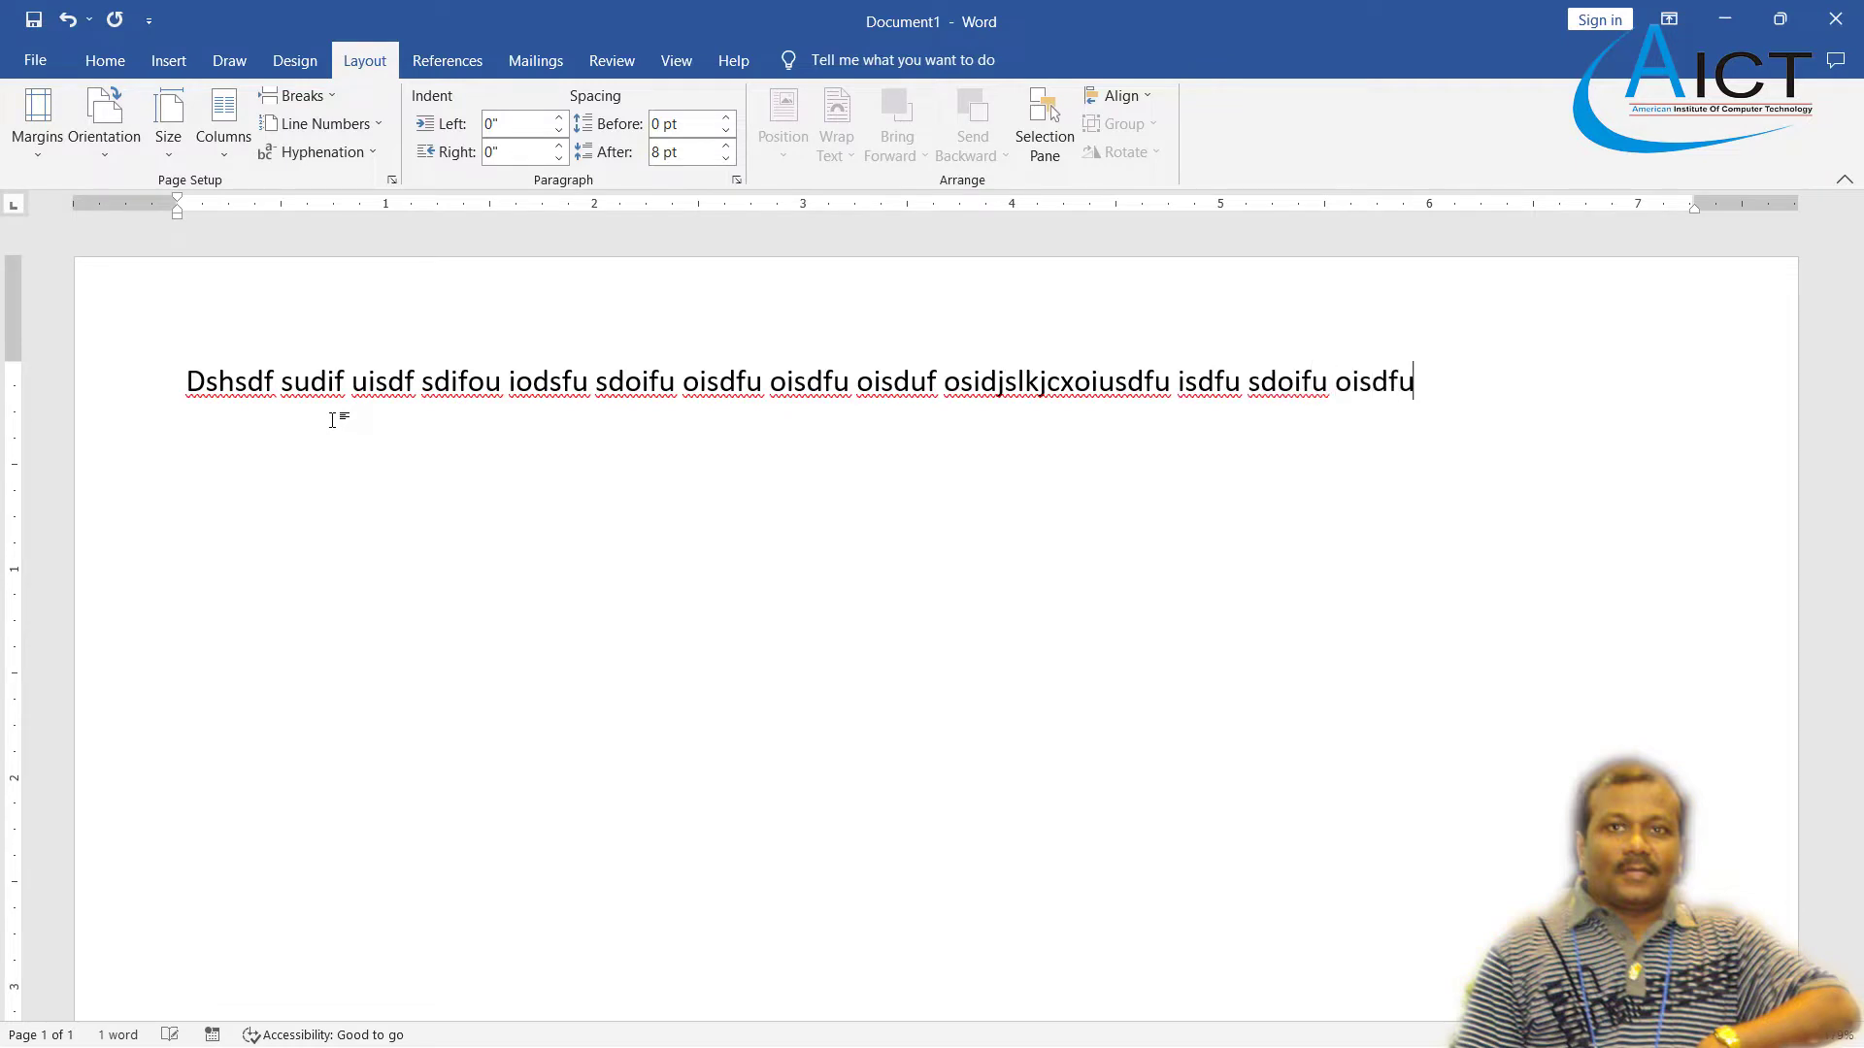
{"action": "type", "text": " oisduf oisdfu soidfu oisdfu oisduf"}
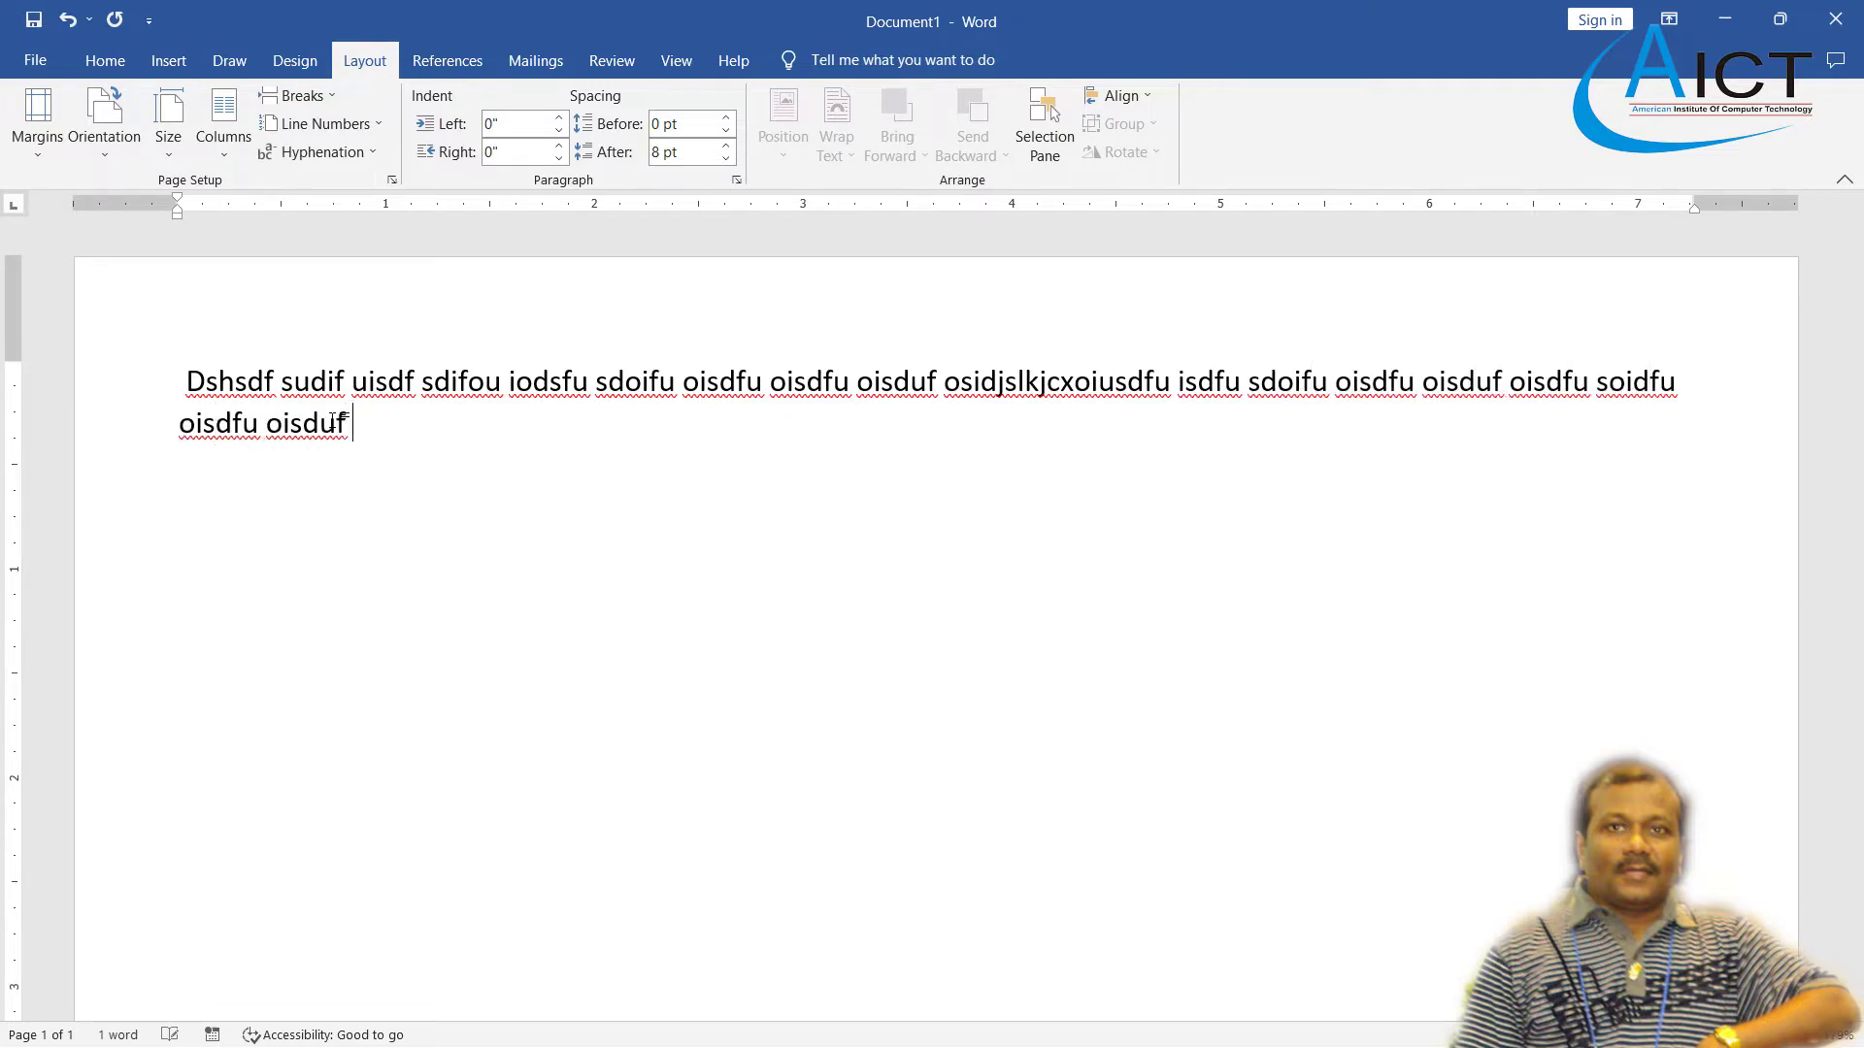
{"action": "type", "text": " oisdfu iosduf oisduf oisdfu oisduf oisdfu "}
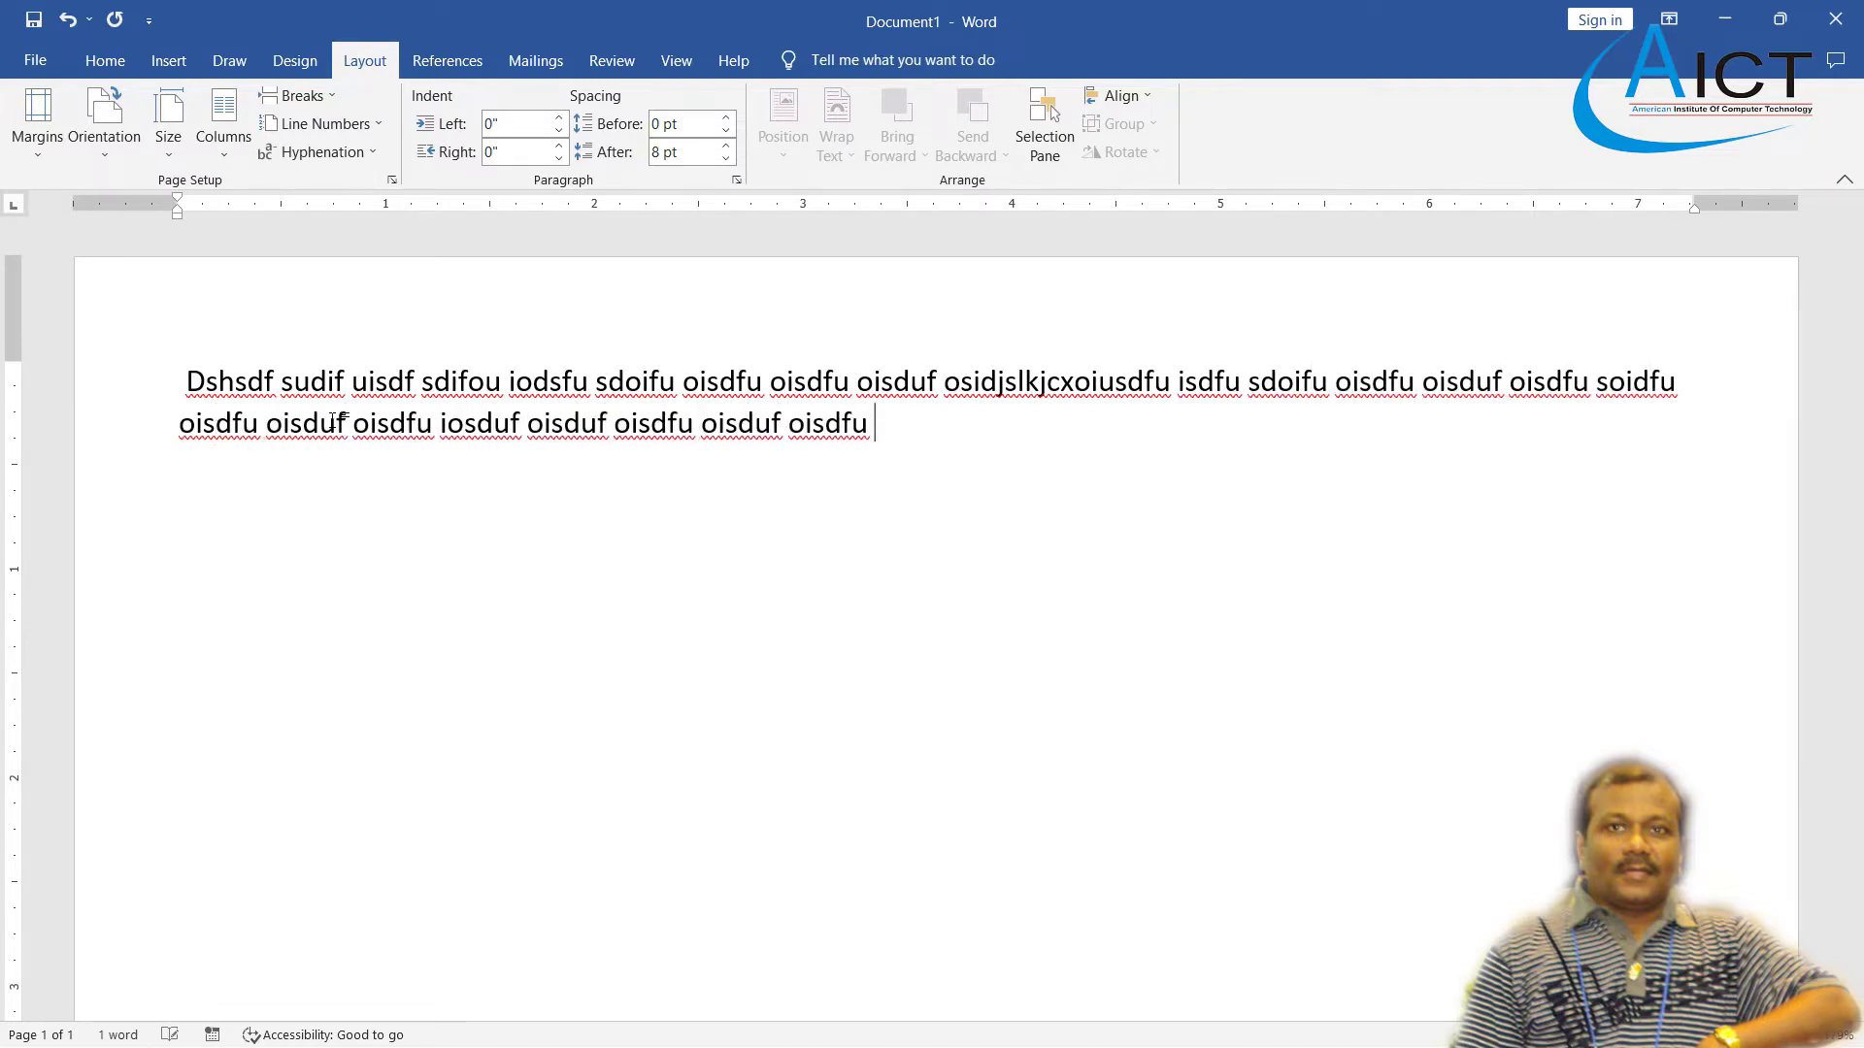
{"action": "type", "text": "oisdfu oisduf iosduf oisduf"}
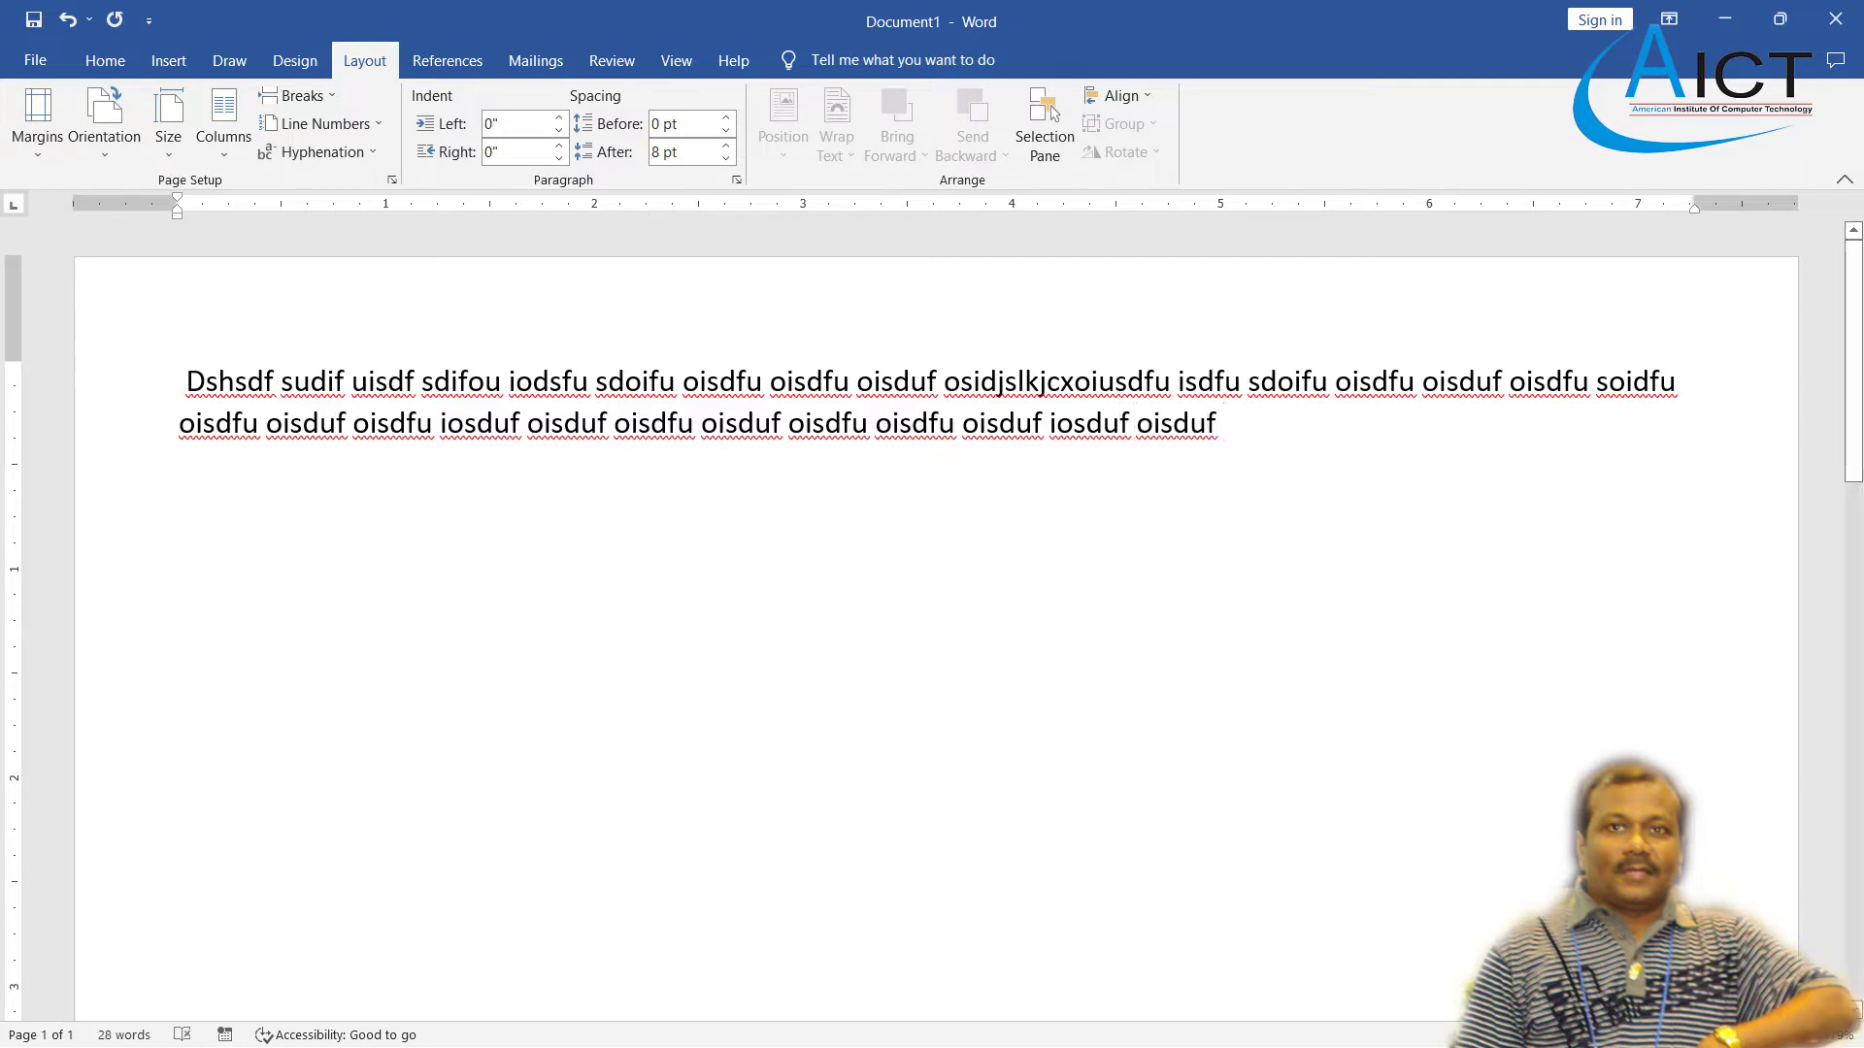
- Copy the whole filler paragraph and paste nine copies of it after the original text
{"action": "left_click_drag", "start_coordinate": [183, 386], "coordinate": [1228, 456]}
{"action": "key", "text": "super+c"}
{"action": "left_click", "coordinate": [105, 60]}
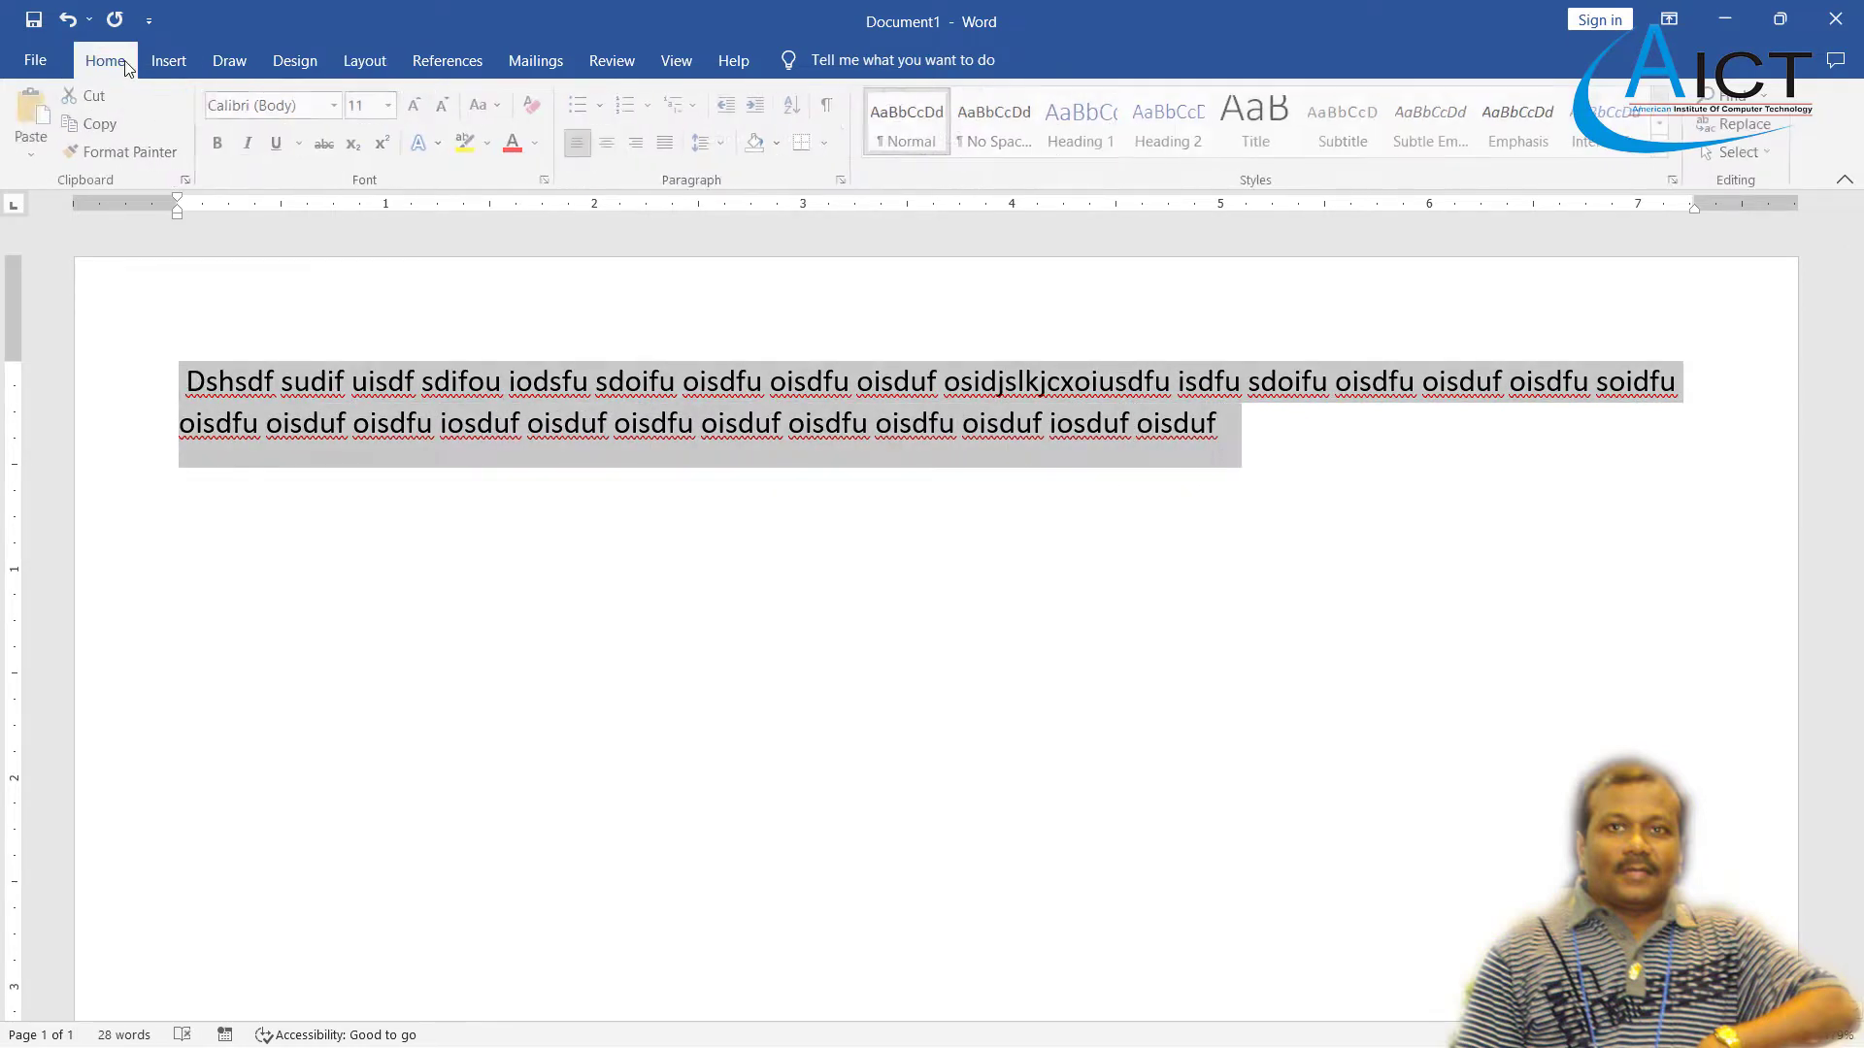
{"action": "left_click", "coordinate": [1269, 451]}
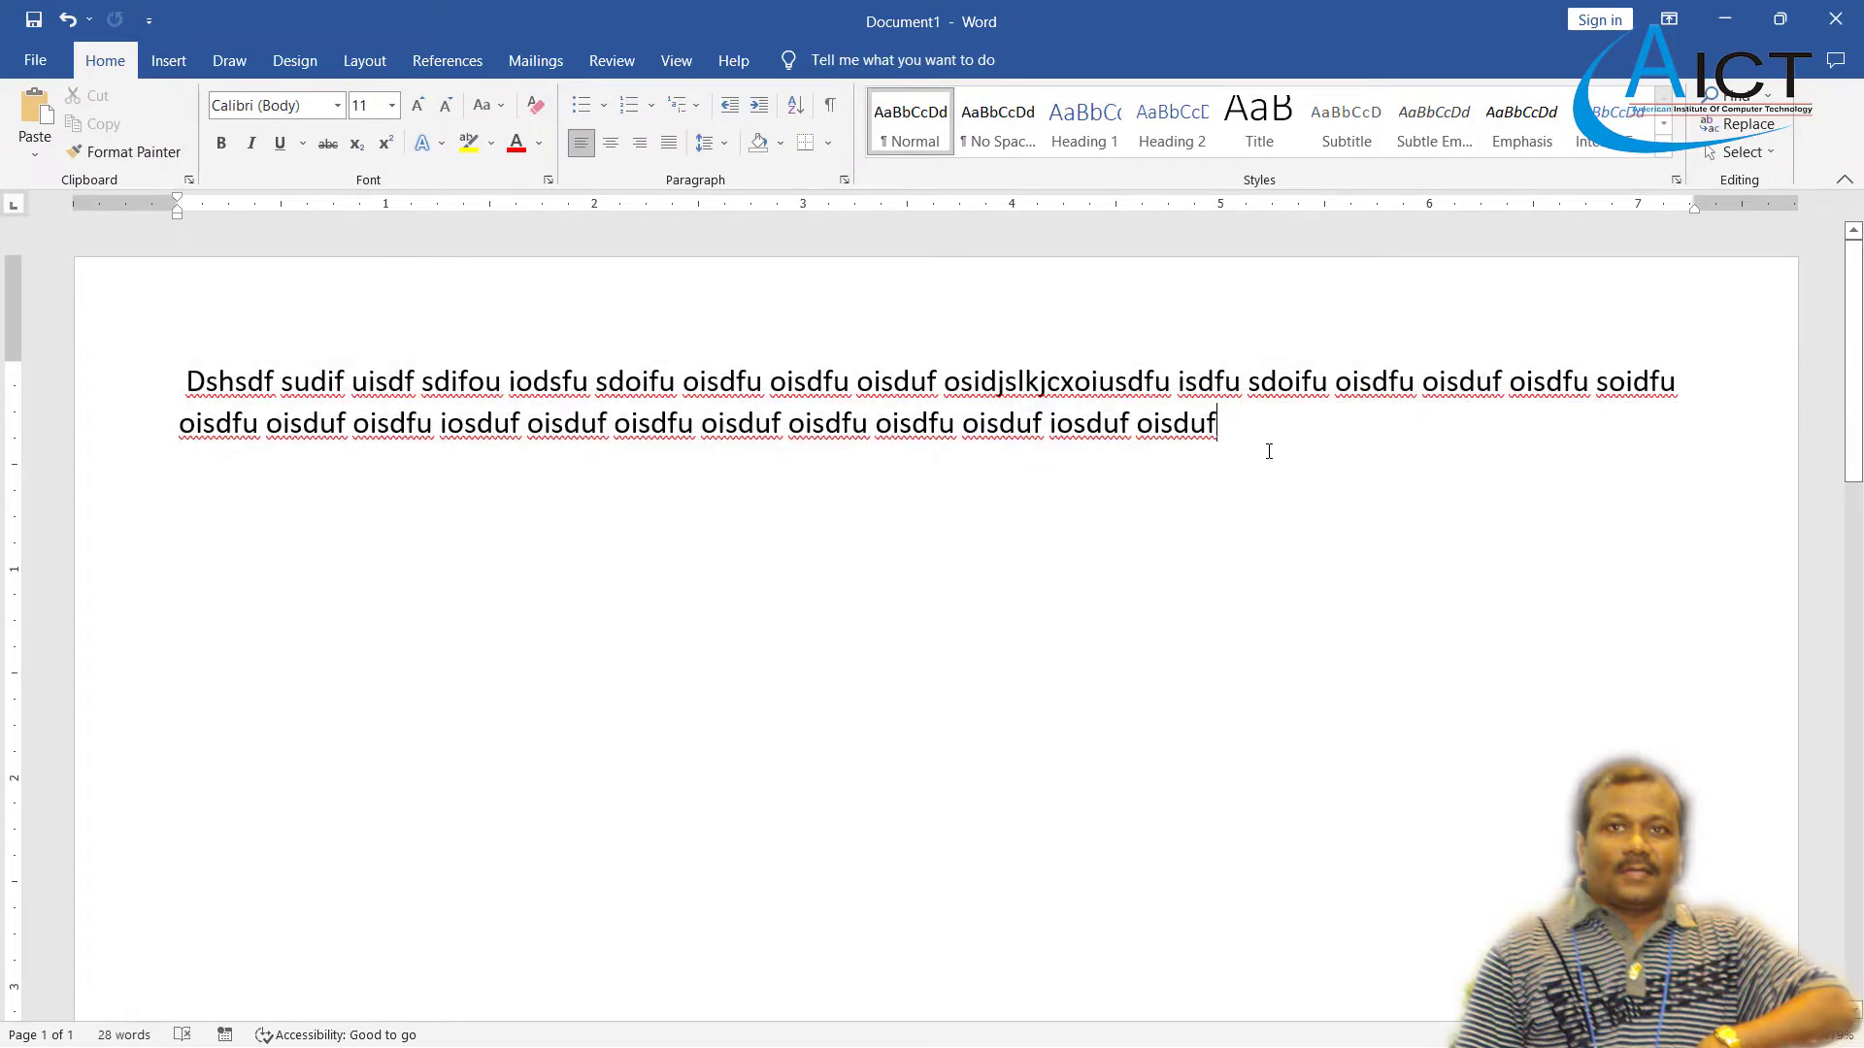
{"action": "left_click", "coordinate": [33, 103]}
{"action": "left_click", "coordinate": [33, 103]}
{"action": "left_click", "coordinate": [33, 103]}
{"action": "left_click", "coordinate": [33, 103]}
{"action": "left_click", "coordinate": [33, 103]}
{"action": "left_click", "coordinate": [33, 103]}
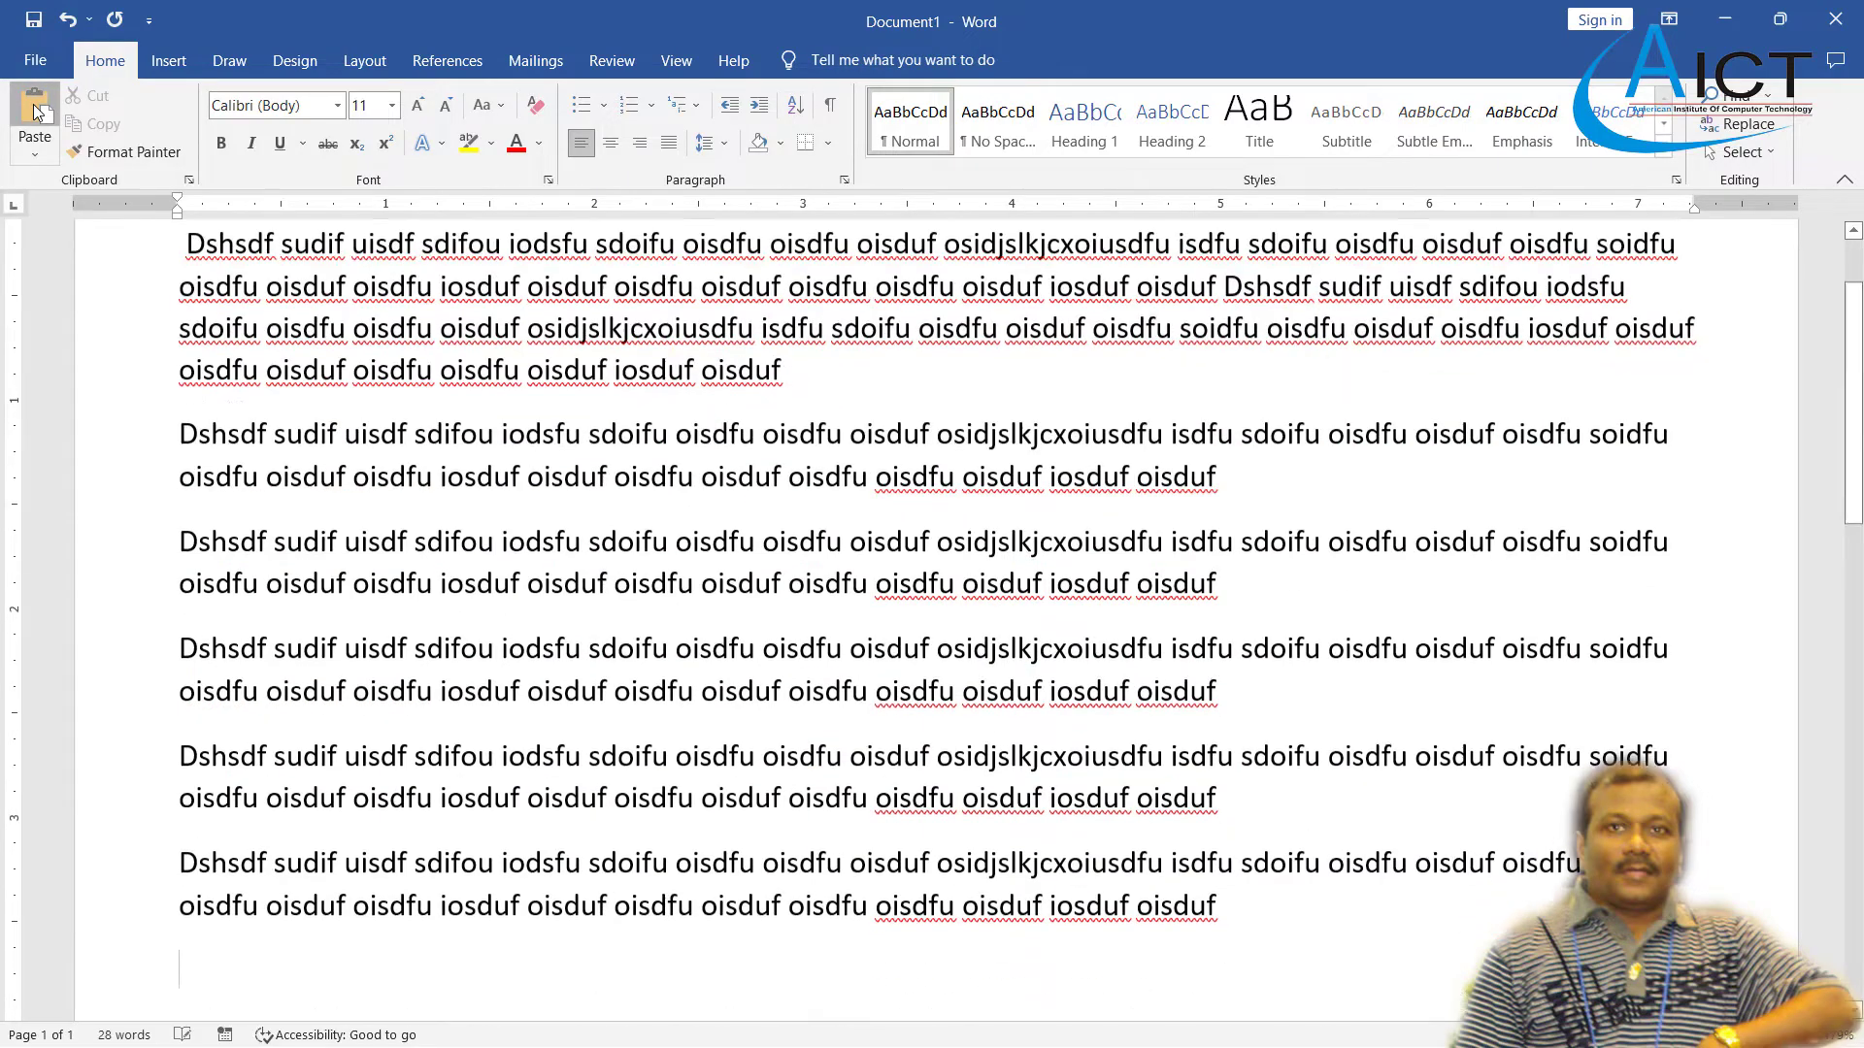
{"action": "left_click", "coordinate": [33, 103]}
{"action": "left_click", "coordinate": [33, 103]}
{"action": "left_click", "coordinate": [33, 103]}
{"action": "scroll", "coordinate": [320, 320], "scroll_direction": "up", "scroll_amount": 5}
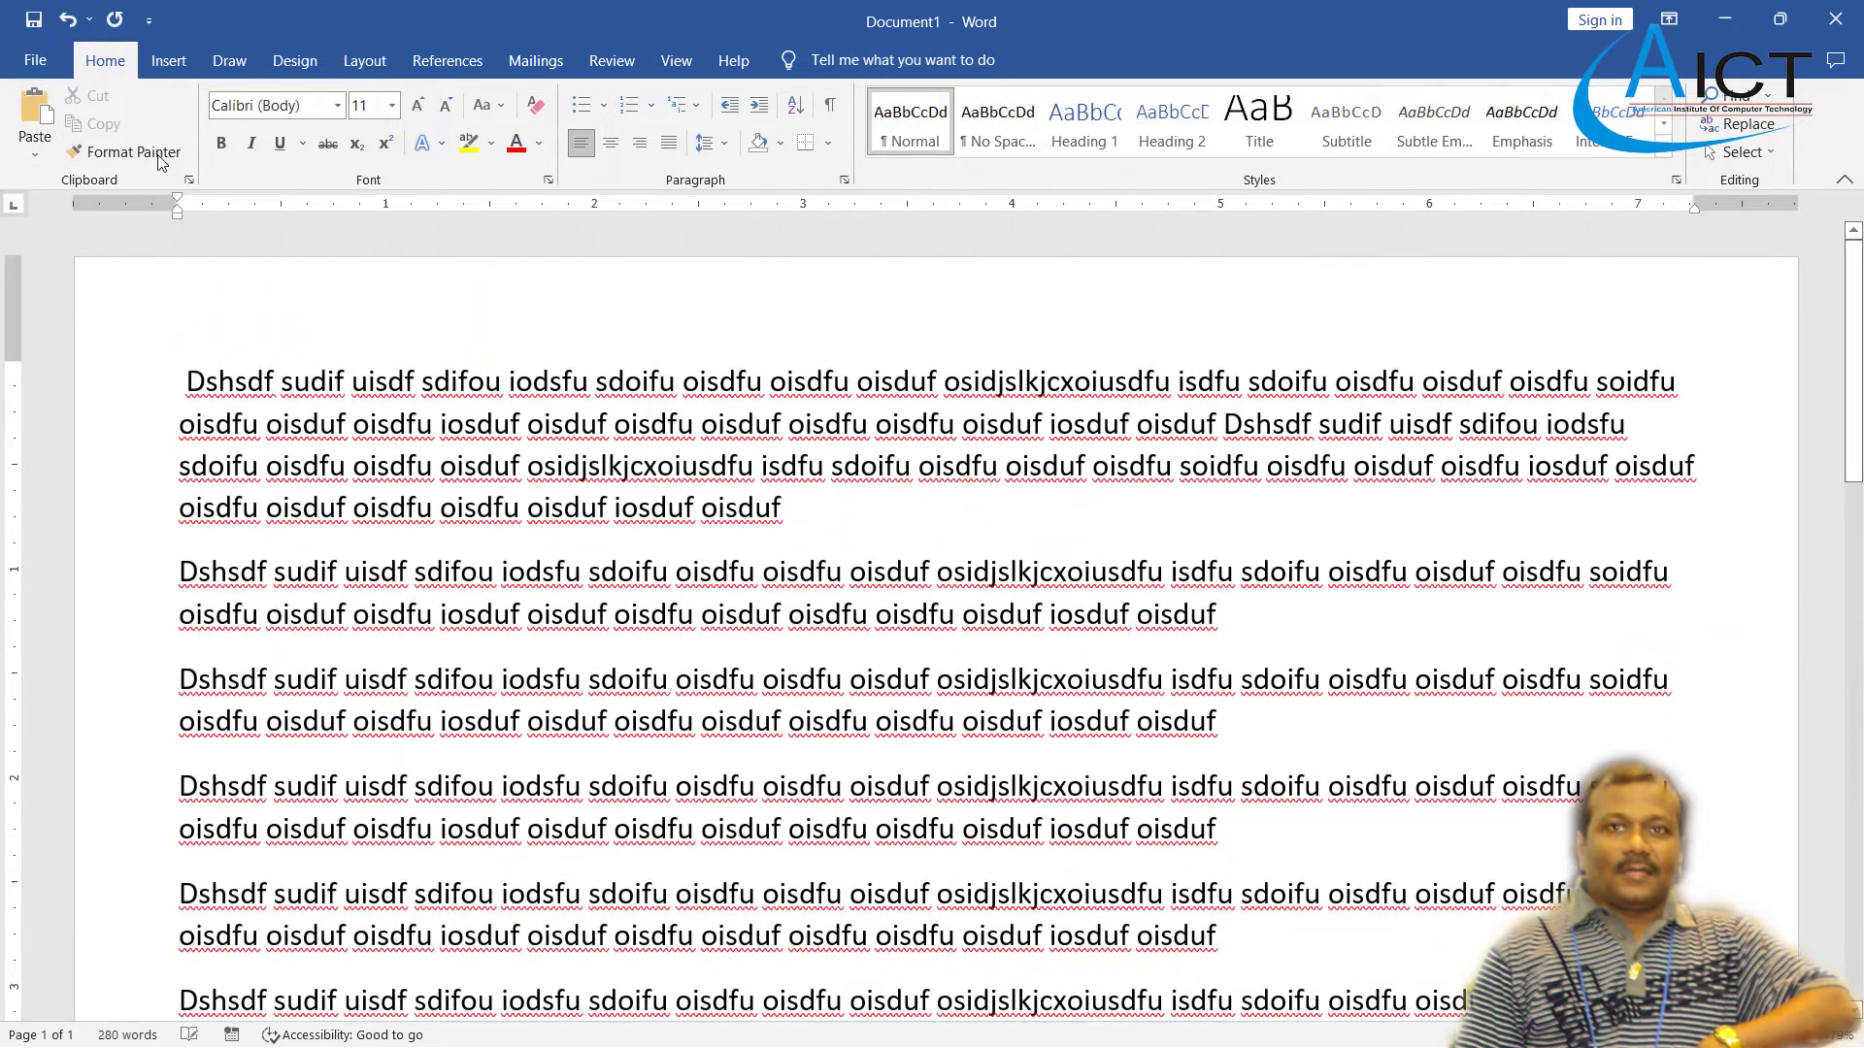
- Add further copies of the filler paragraph at the end until the text continues well onto a second page
{"action": "left_click", "coordinate": [31, 105]}
{"action": "left_click", "coordinate": [31, 105]}
{"action": "left_click", "coordinate": [31, 105]}
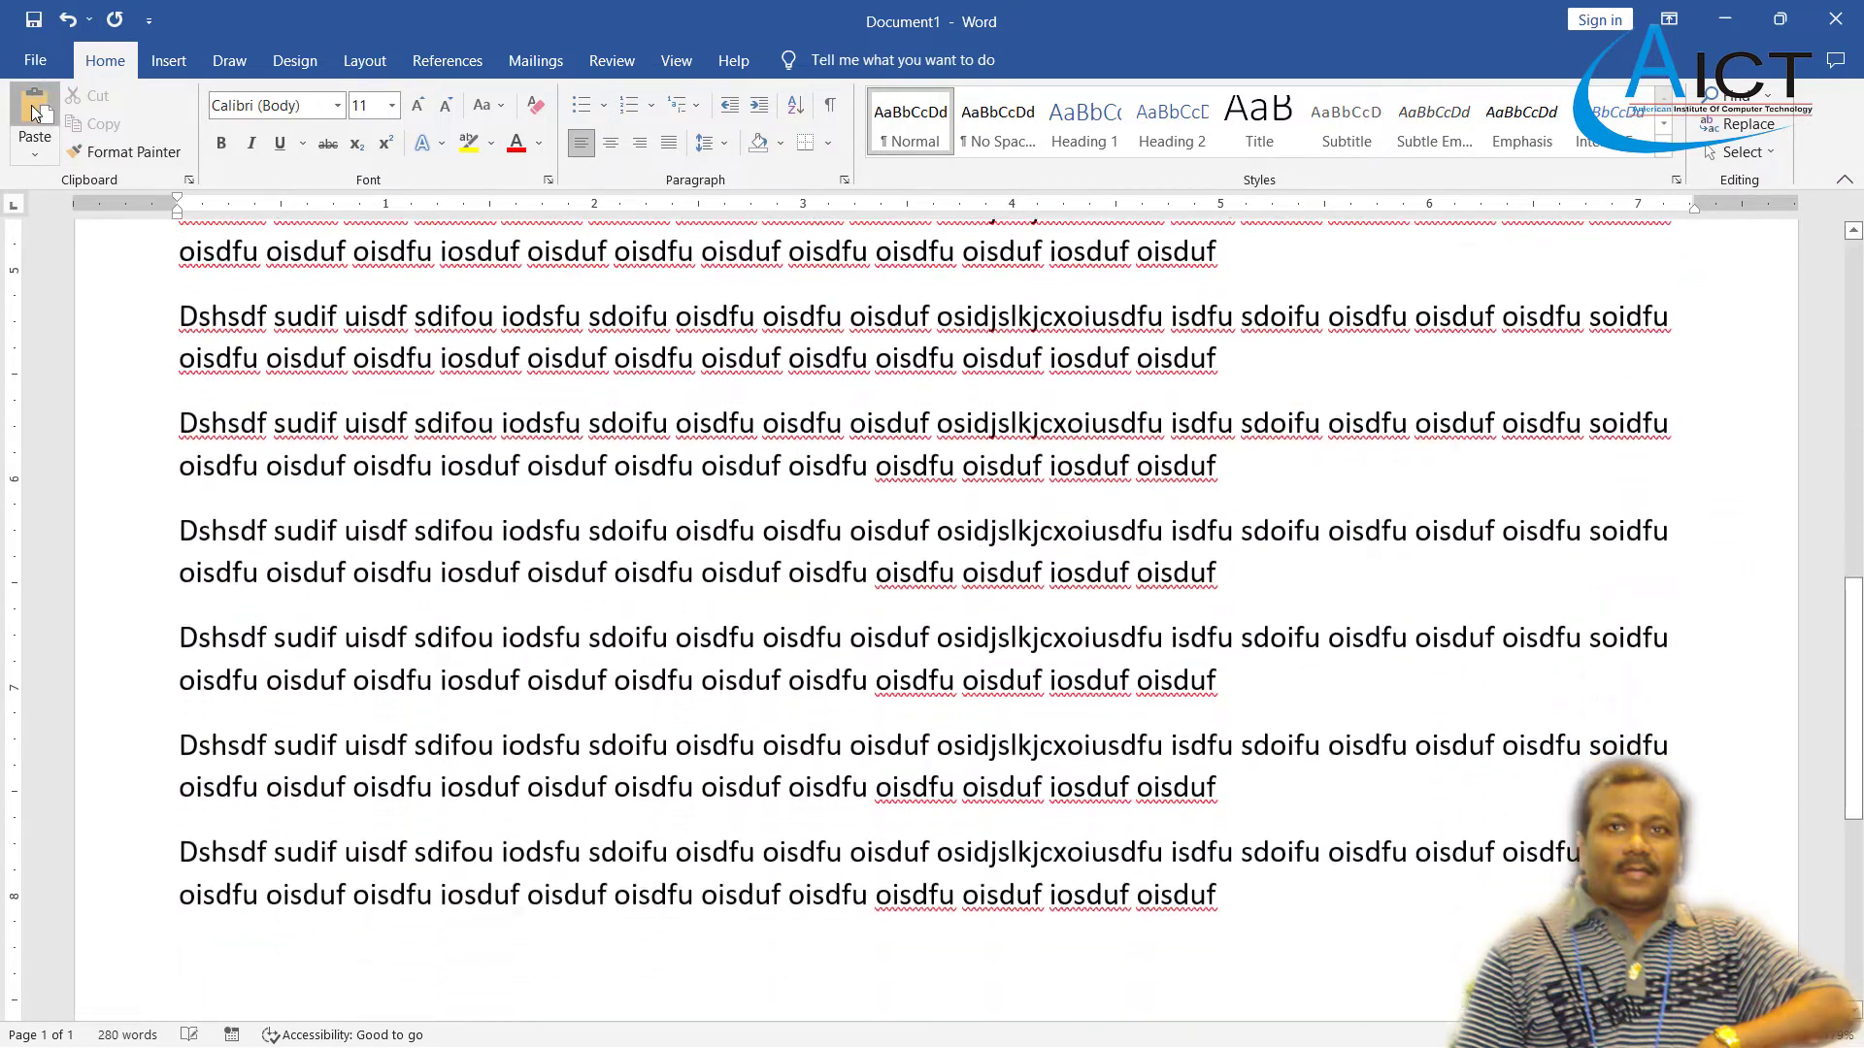
{"action": "left_click", "coordinate": [31, 105]}
{"action": "left_click", "coordinate": [31, 105]}
{"action": "left_click", "coordinate": [31, 104]}
{"action": "left_click", "coordinate": [31, 105]}
{"action": "left_click", "coordinate": [31, 105]}
{"action": "left_click", "coordinate": [31, 105]}
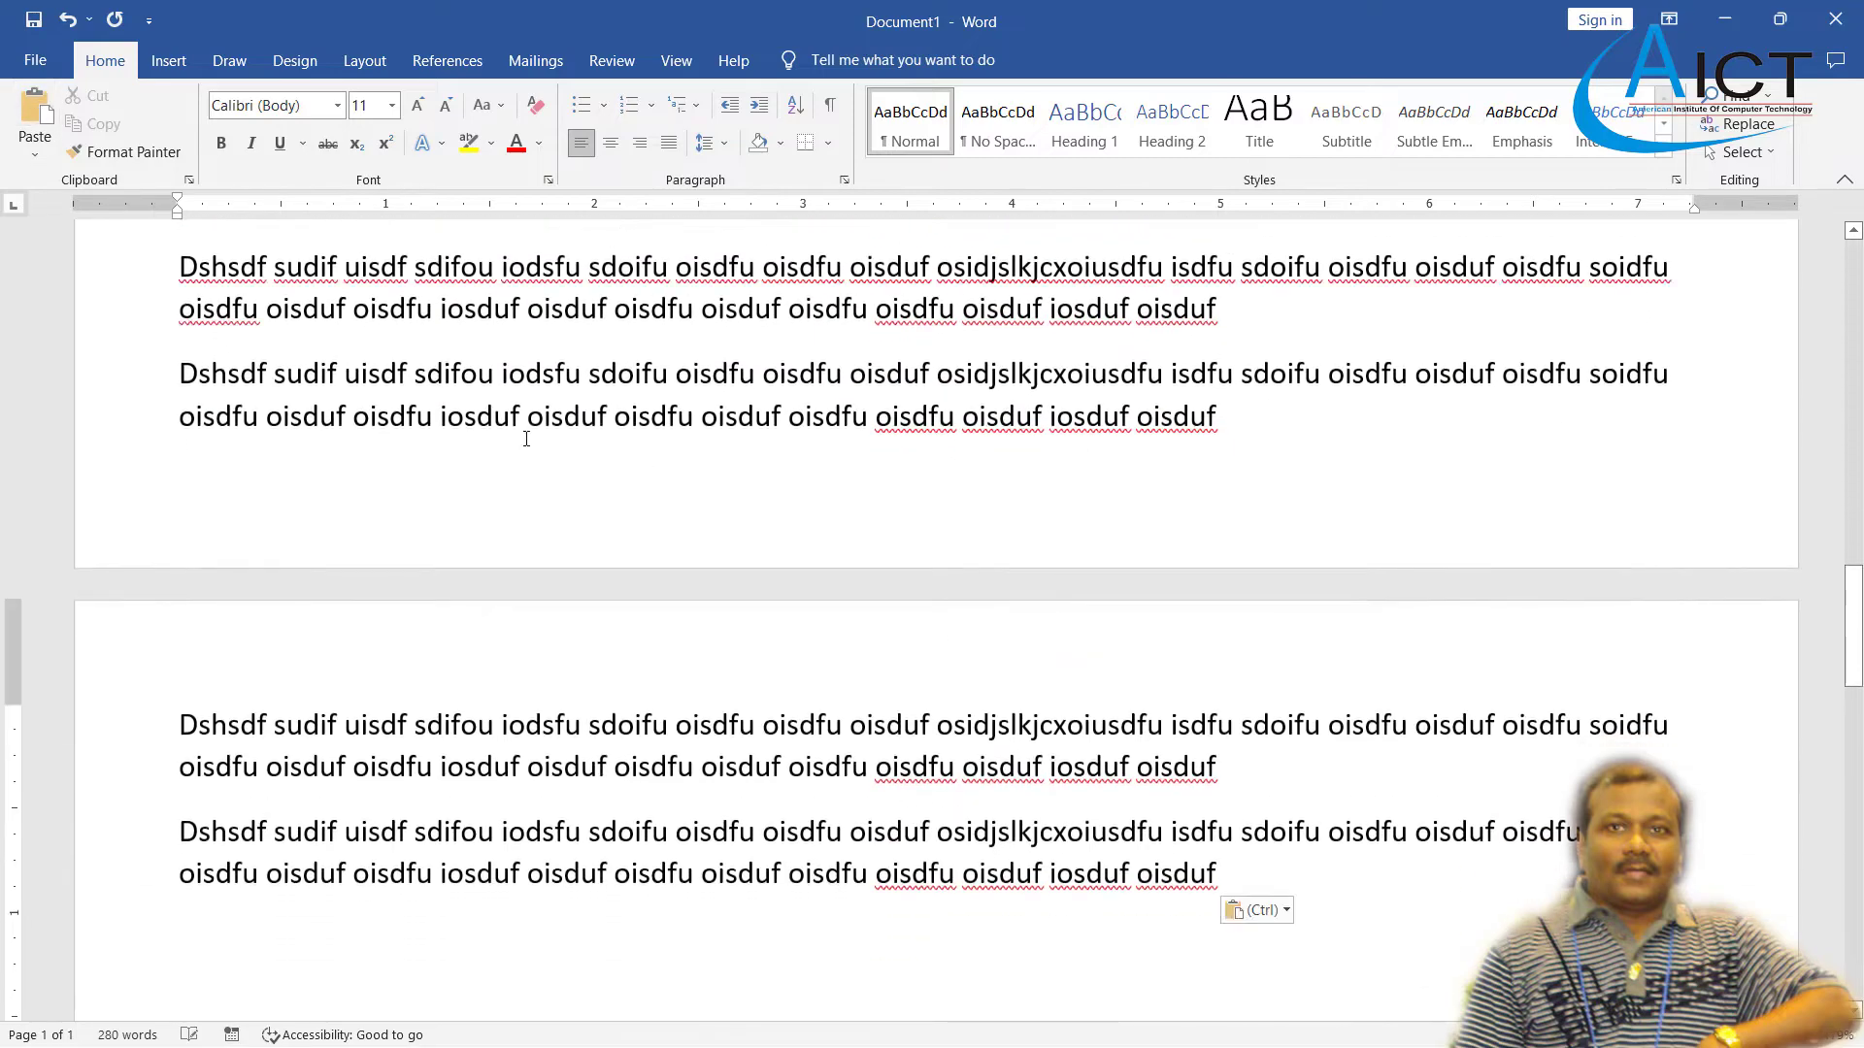
{"action": "scroll", "coordinate": [526, 439], "scroll_direction": "up", "scroll_amount": 3}
{"action": "scroll", "coordinate": [526, 438], "scroll_direction": "down", "scroll_amount": 3}
{"action": "left_click", "coordinate": [35, 103]}
{"action": "left_click", "coordinate": [35, 103]}
{"action": "left_click", "coordinate": [35, 103]}
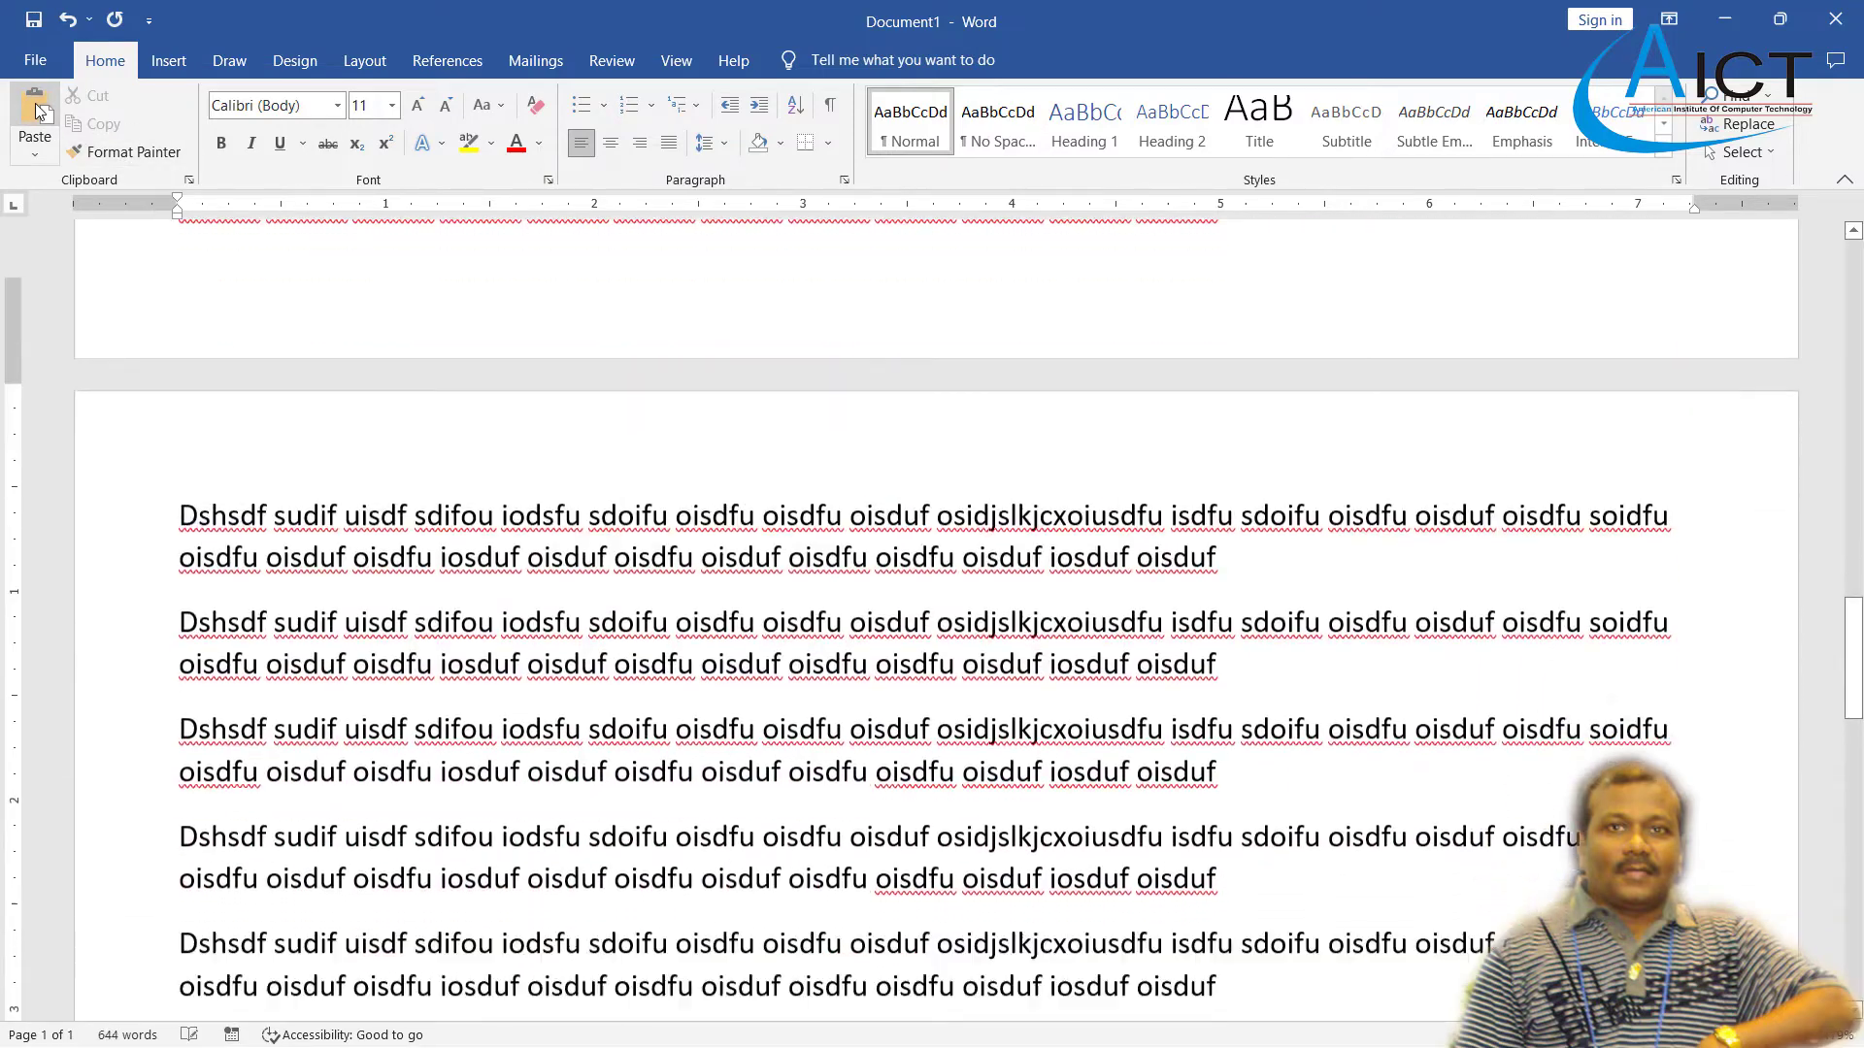
{"action": "left_click", "coordinate": [35, 103]}
{"action": "left_click", "coordinate": [35, 103]}
{"action": "left_click", "coordinate": [35, 103]}
{"action": "scroll", "coordinate": [680, 600], "scroll_direction": "up", "scroll_amount": 15}
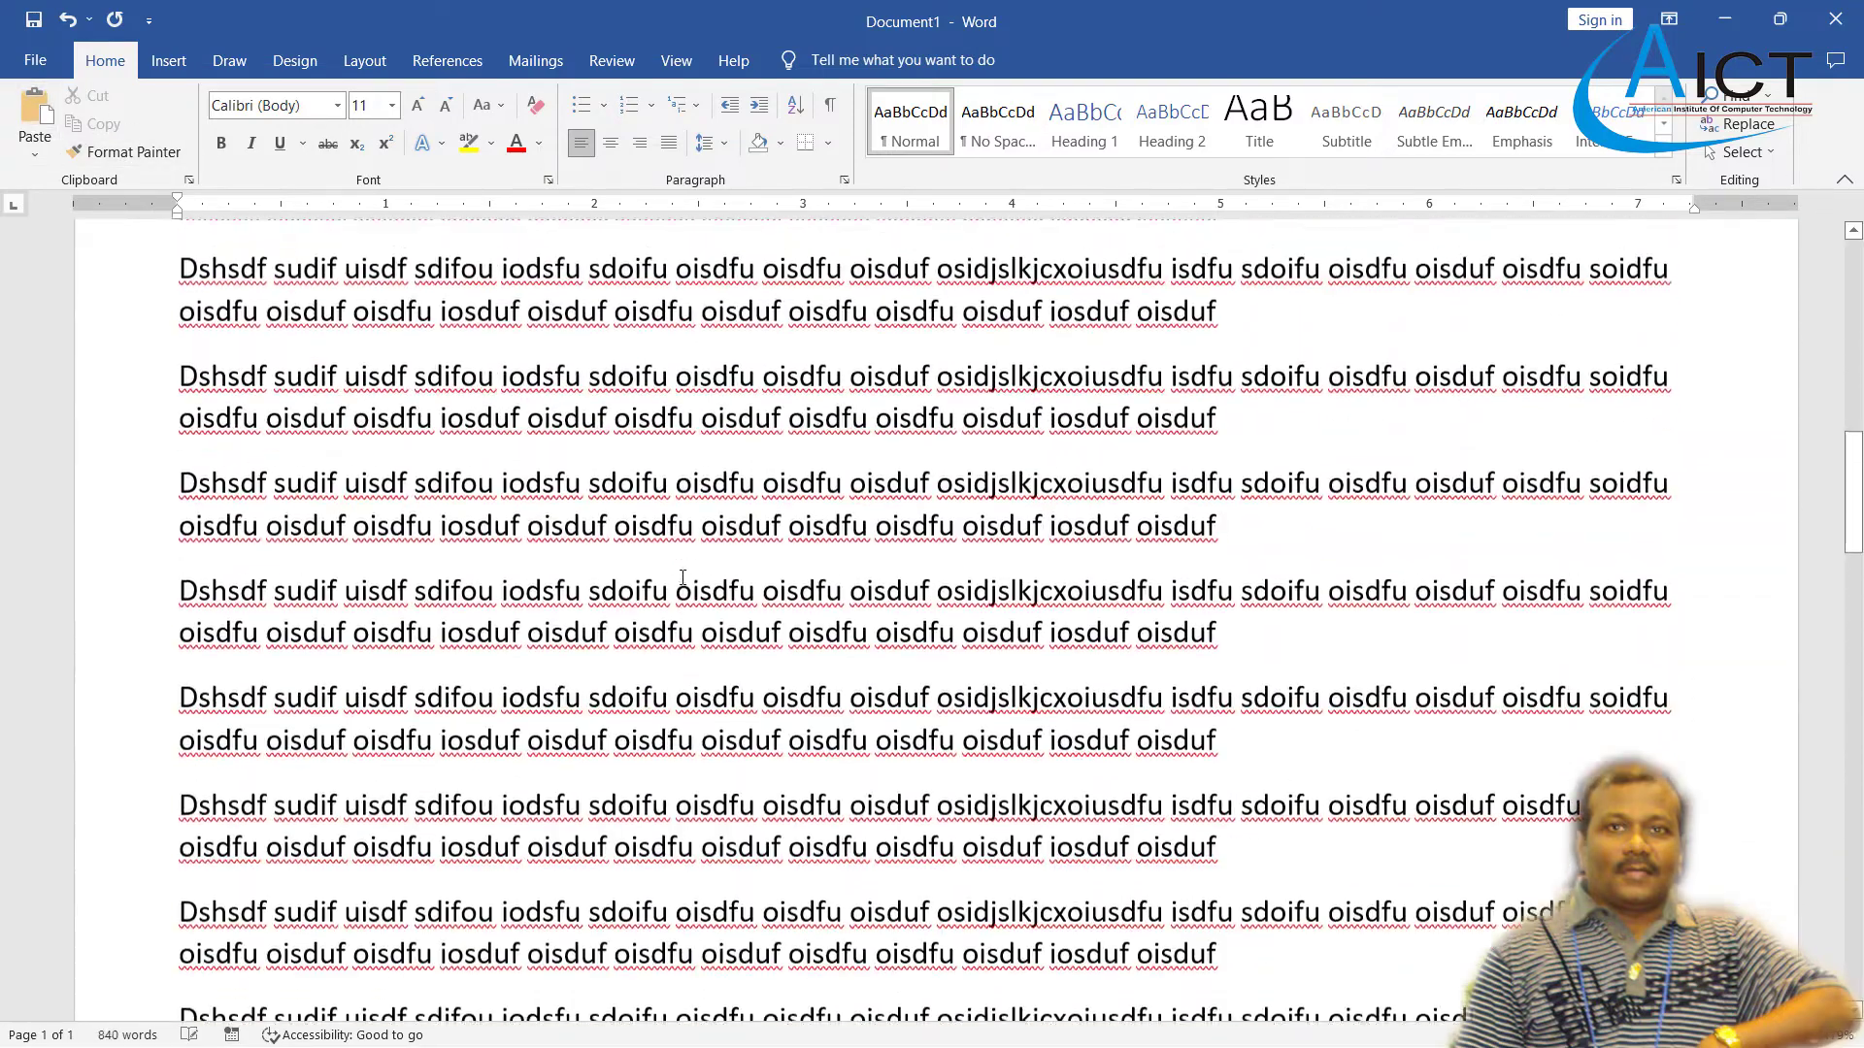
{"action": "scroll", "coordinate": [682, 576], "scroll_direction": "up", "scroll_amount": 5}
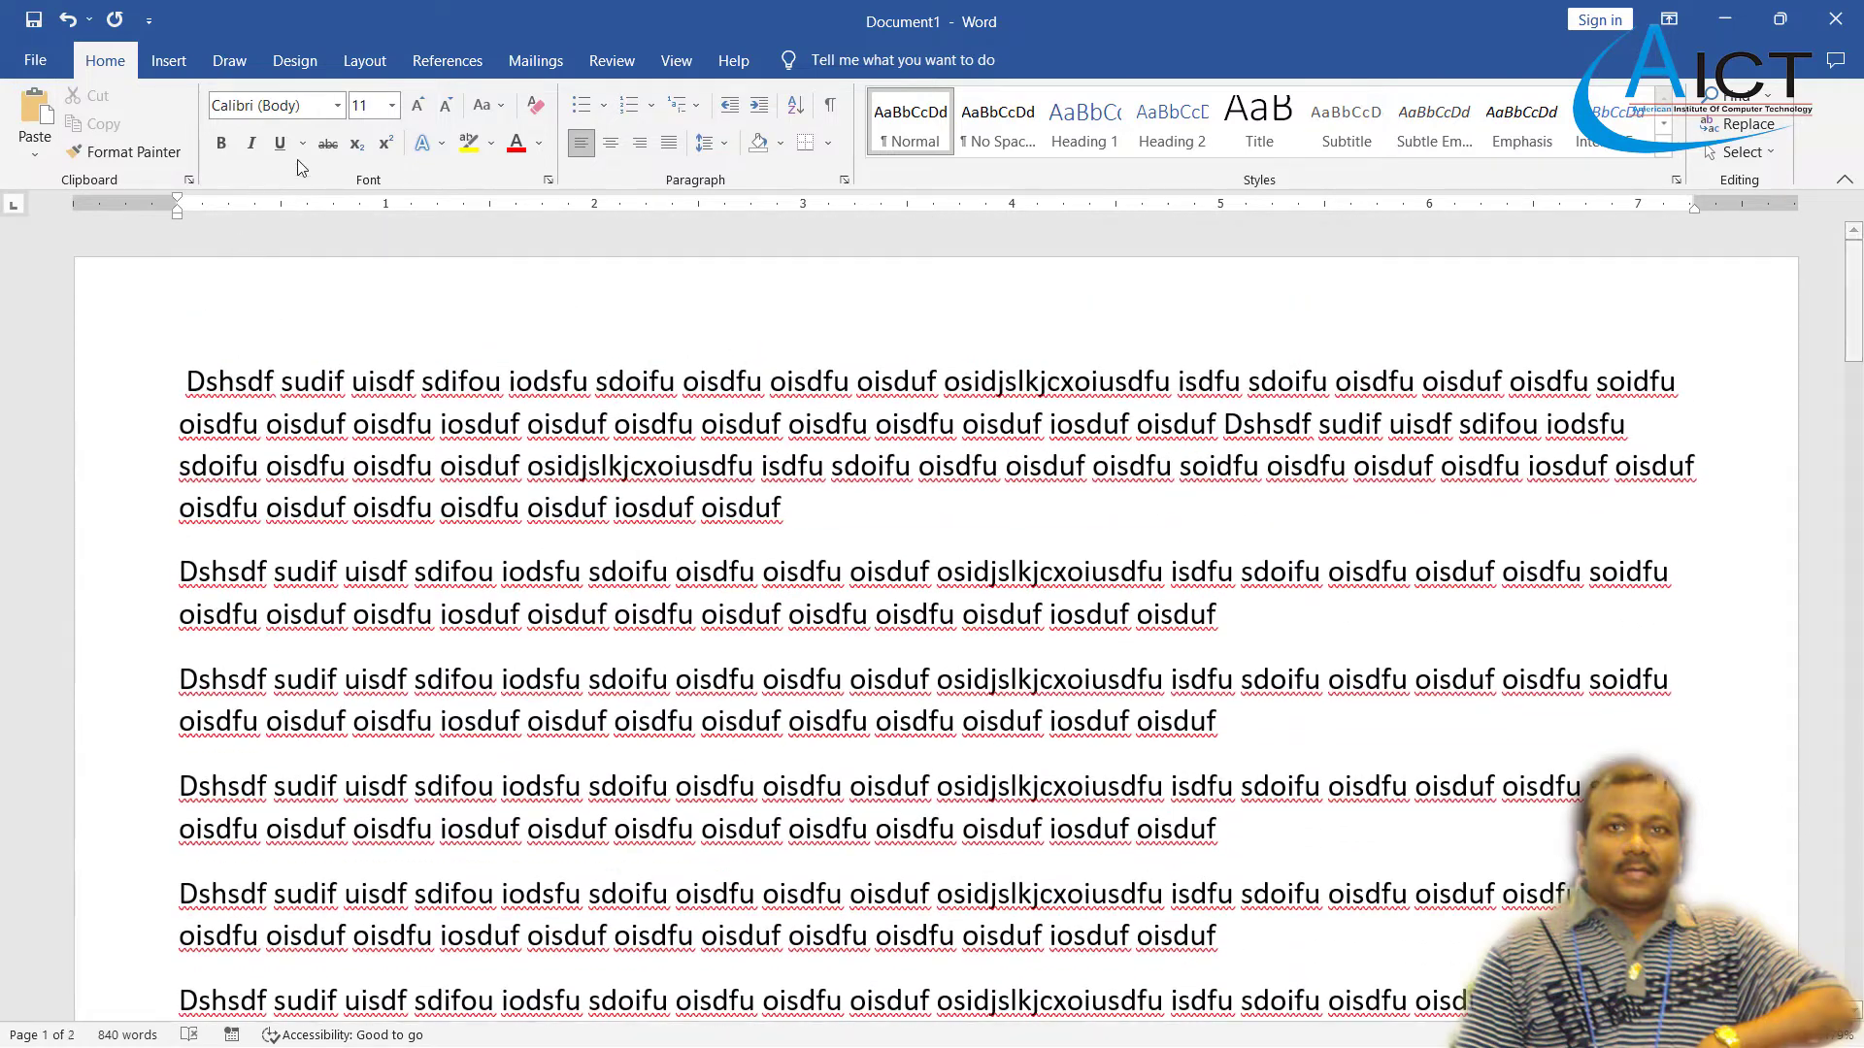
- Lay out the document text in two columns and check how it flows across both pages
{"action": "left_click", "coordinate": [364, 61]}
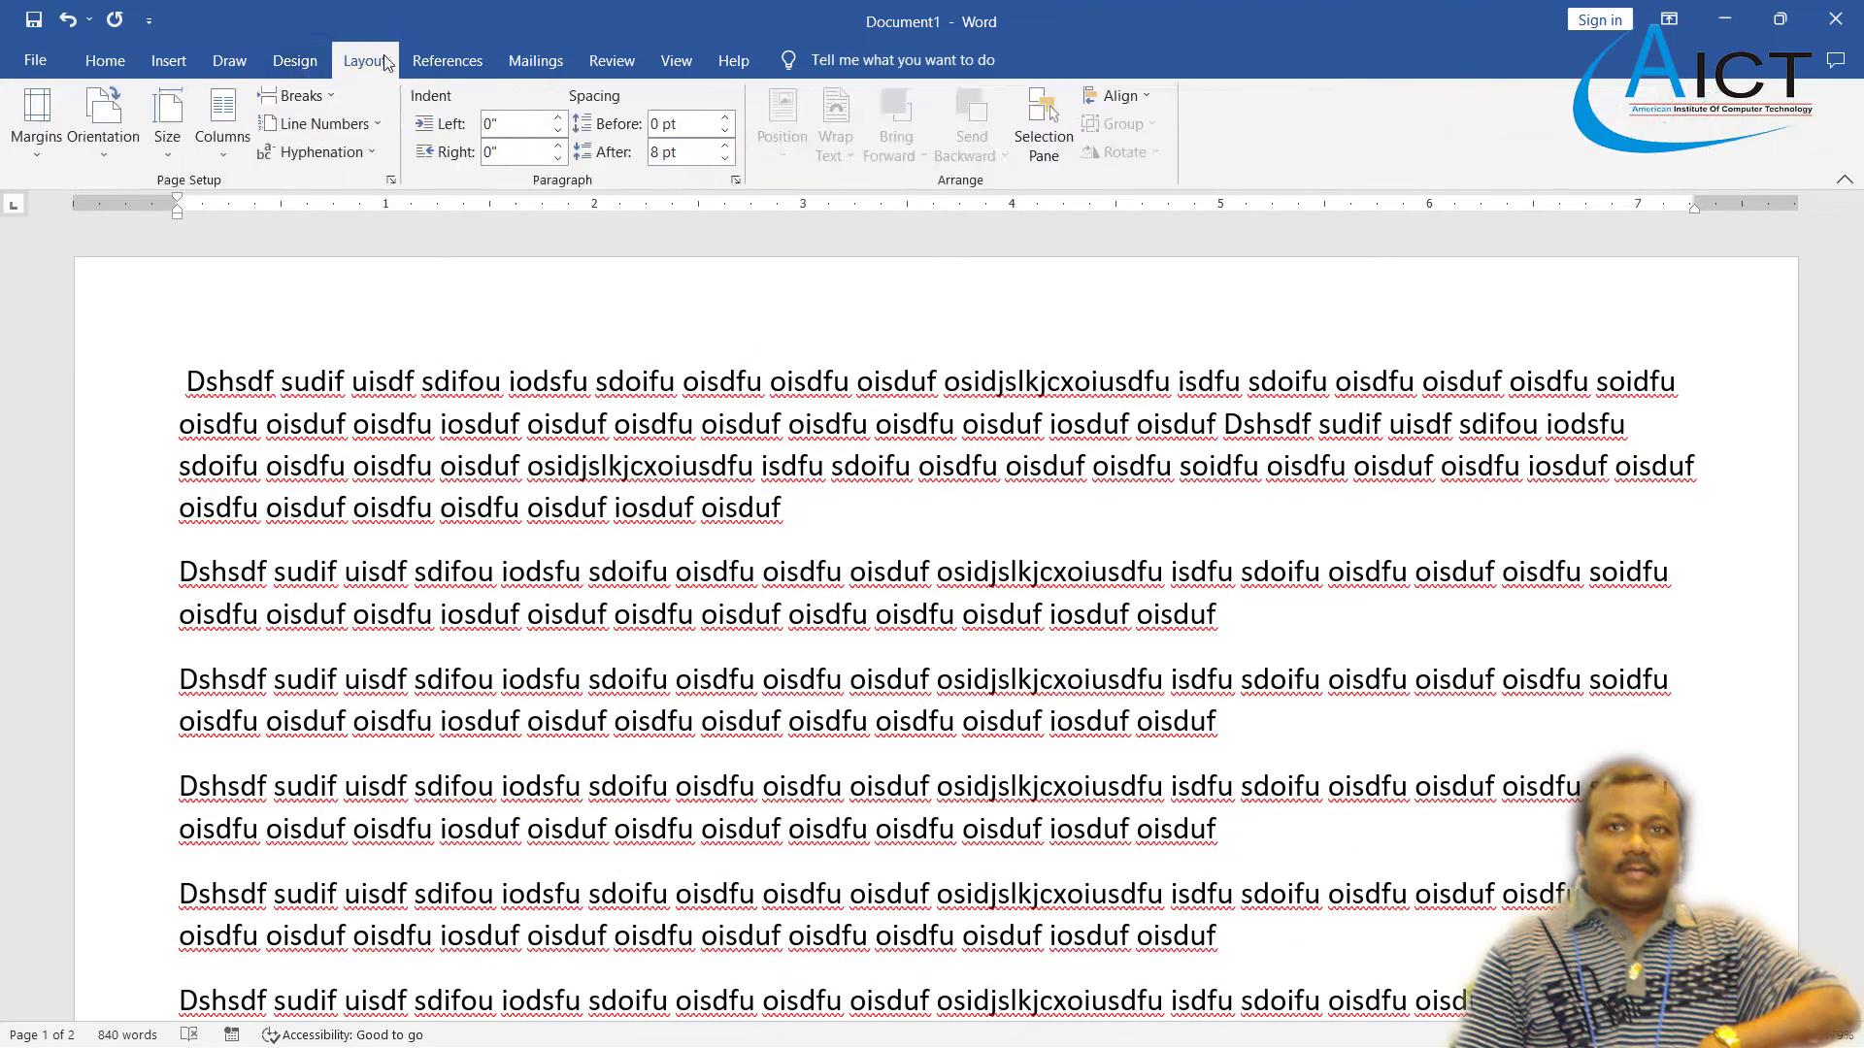
{"action": "left_click", "coordinate": [221, 165]}
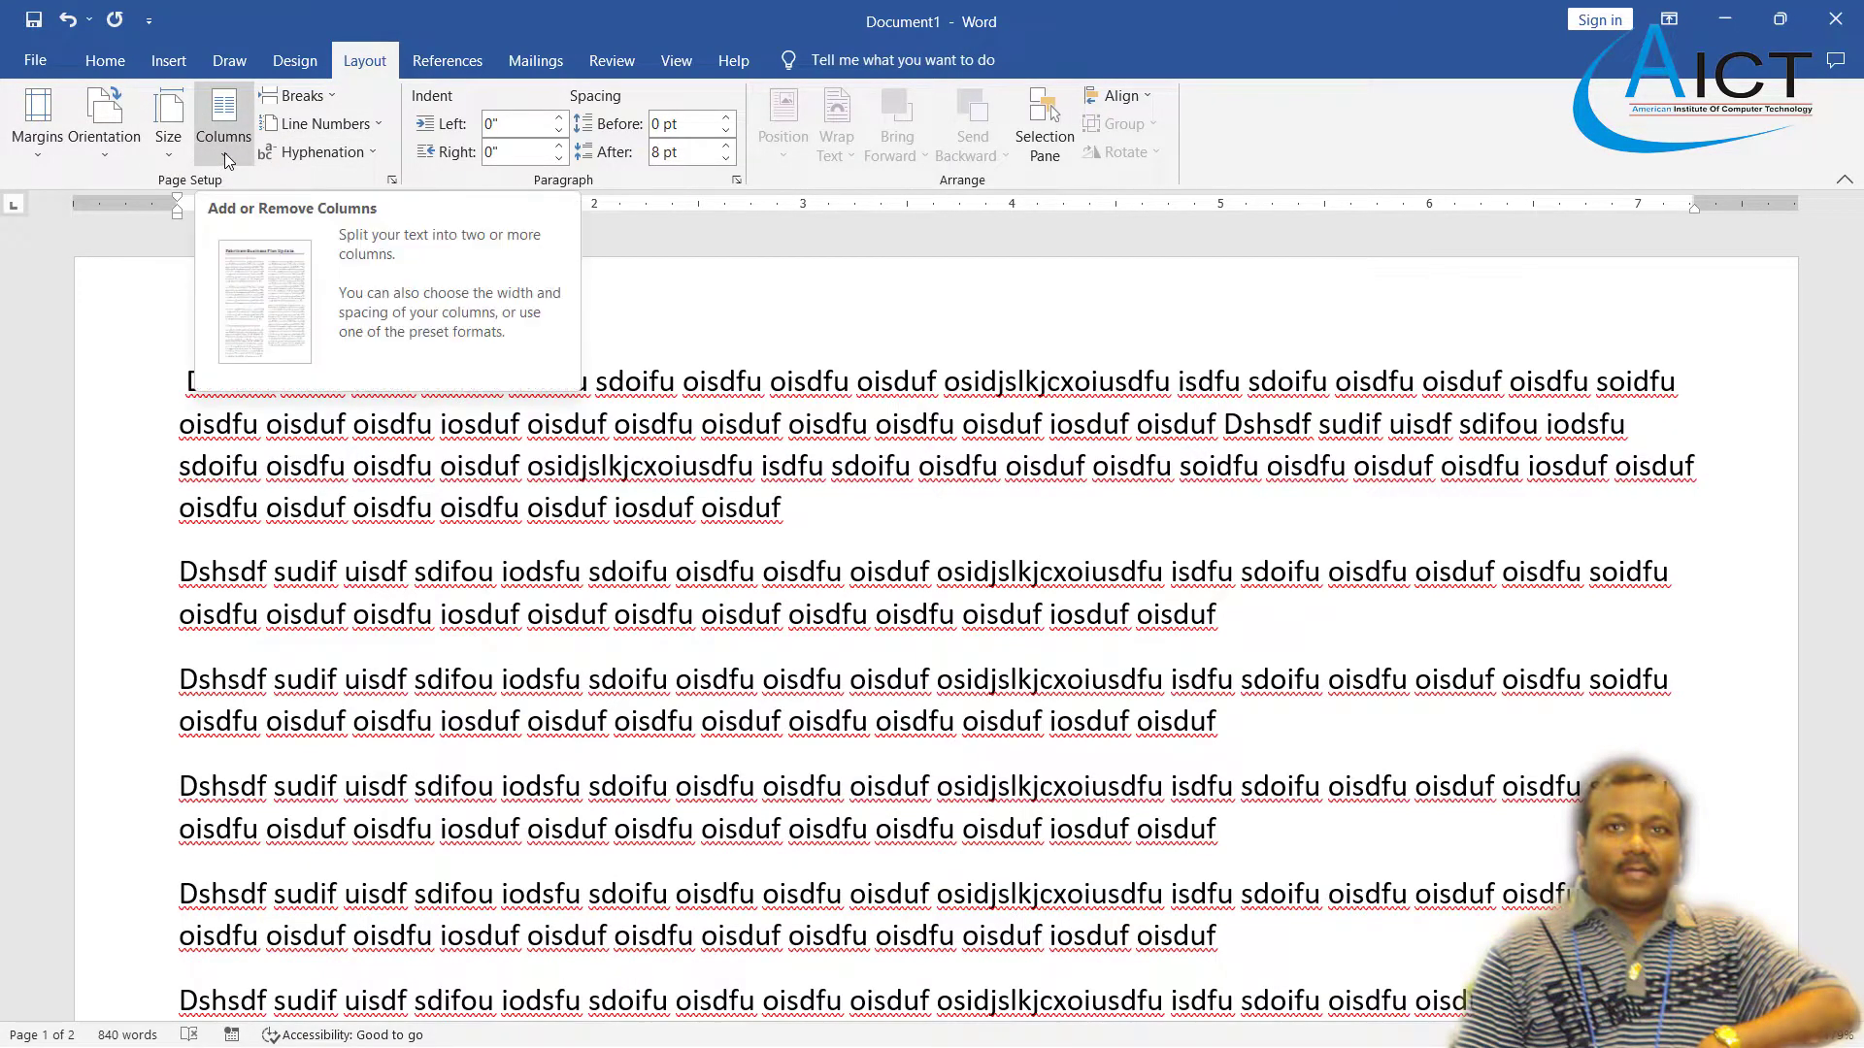
{"action": "left_click", "coordinate": [226, 162]}
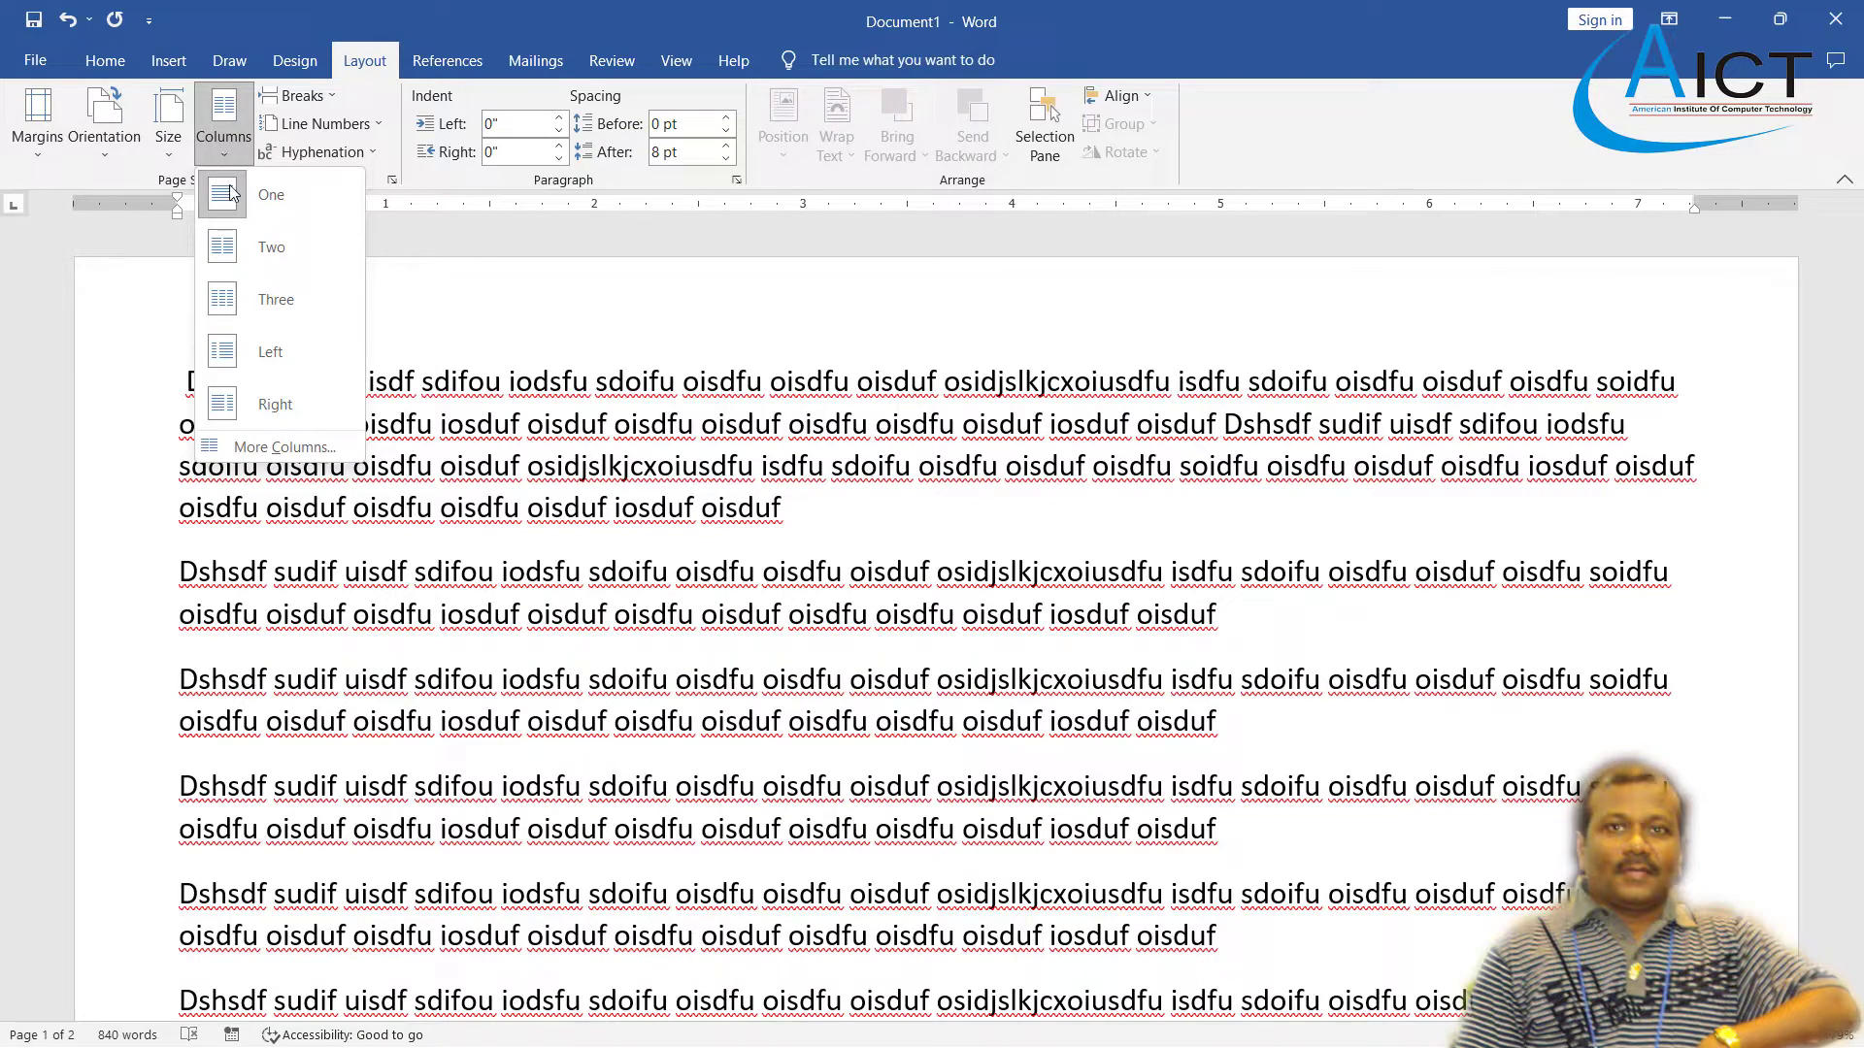
{"action": "left_click", "coordinate": [252, 249]}
{"action": "scroll", "coordinate": [727, 591], "scroll_direction": "down", "scroll_amount": 10}
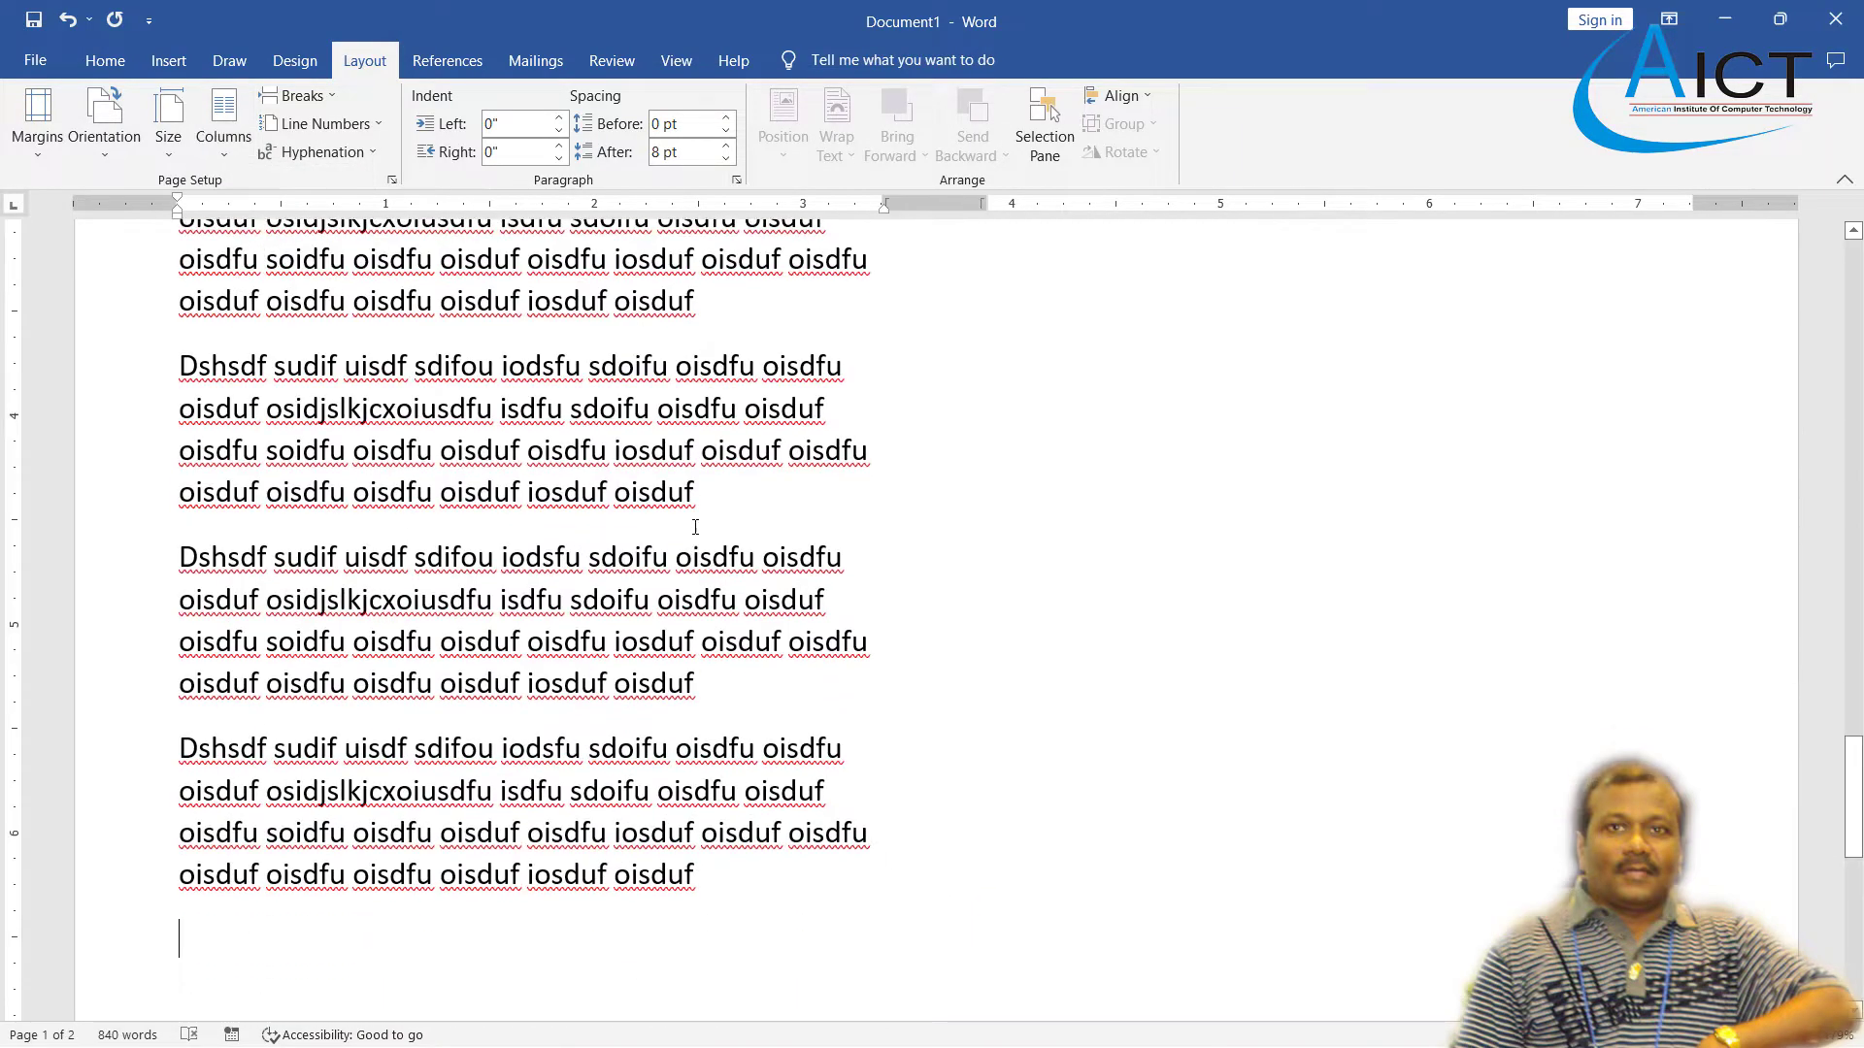
{"action": "scroll", "coordinate": [727, 591], "scroll_direction": "up", "scroll_amount": 10}
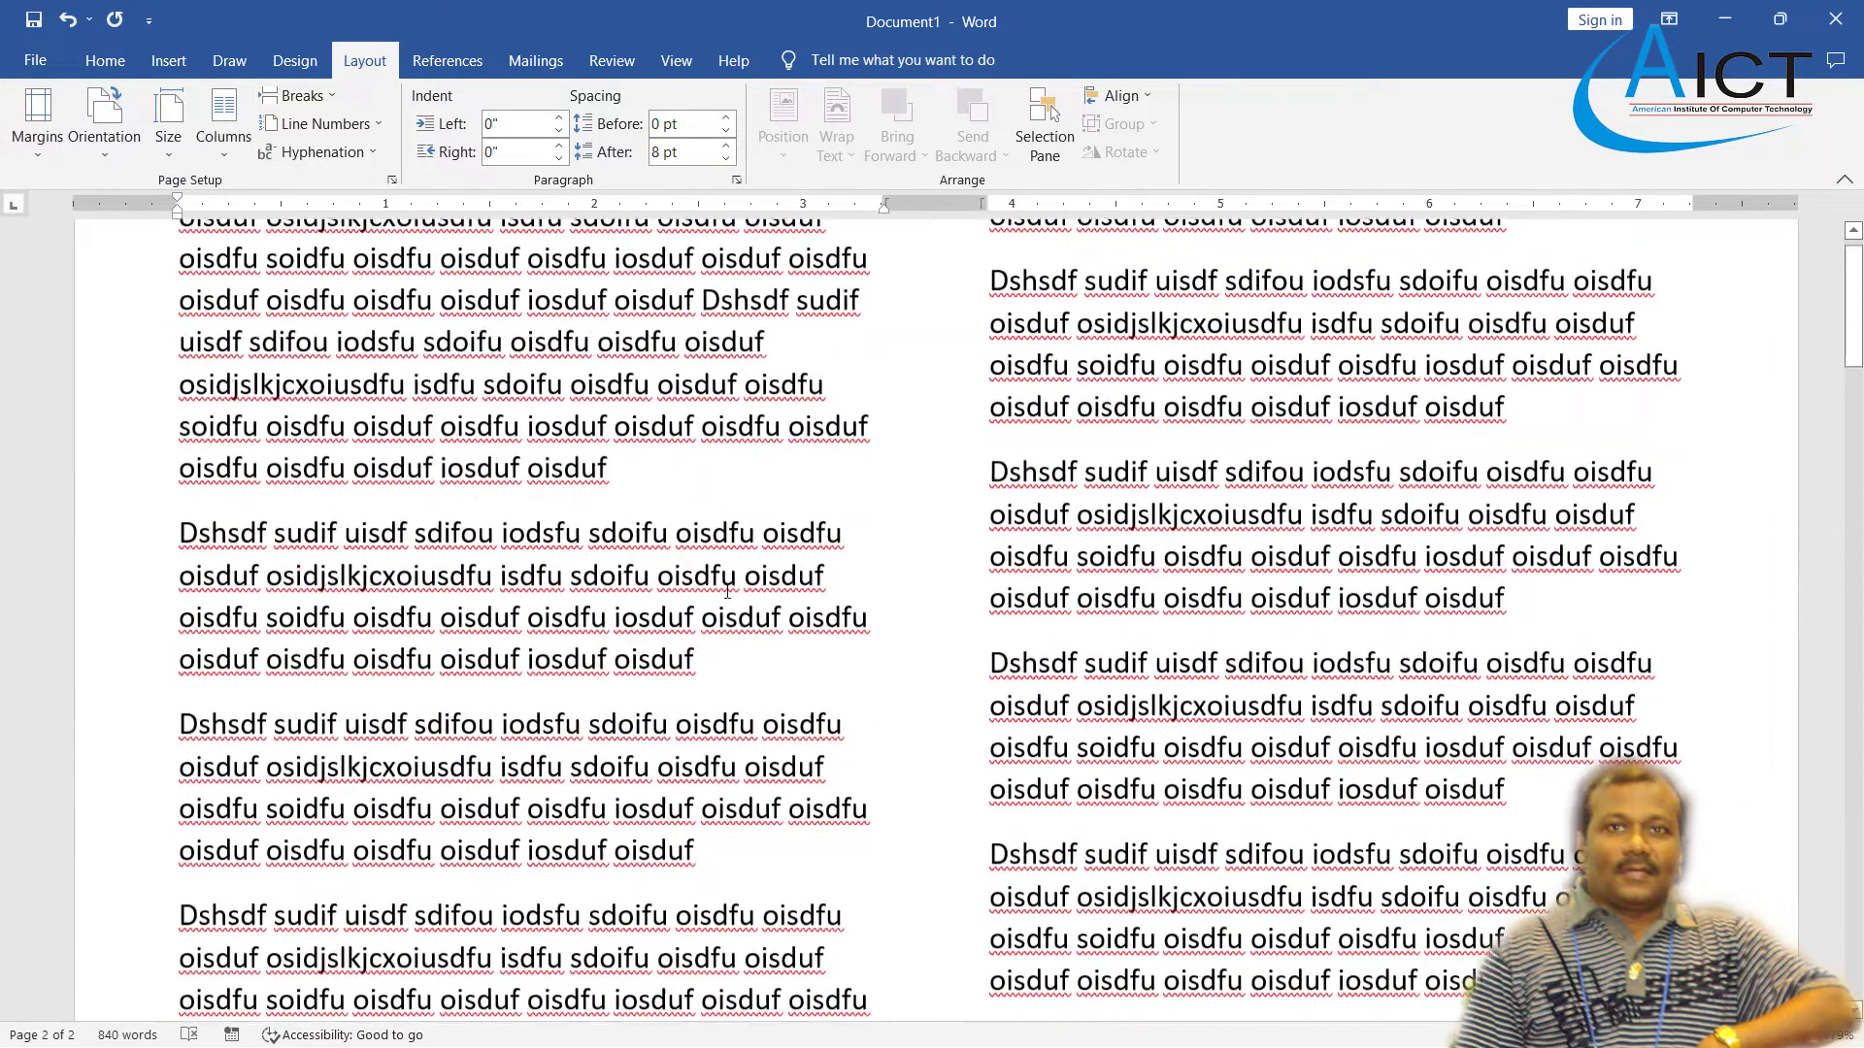
{"action": "scroll", "coordinate": [1104, 417], "scroll_direction": "down", "scroll_amount": 10}
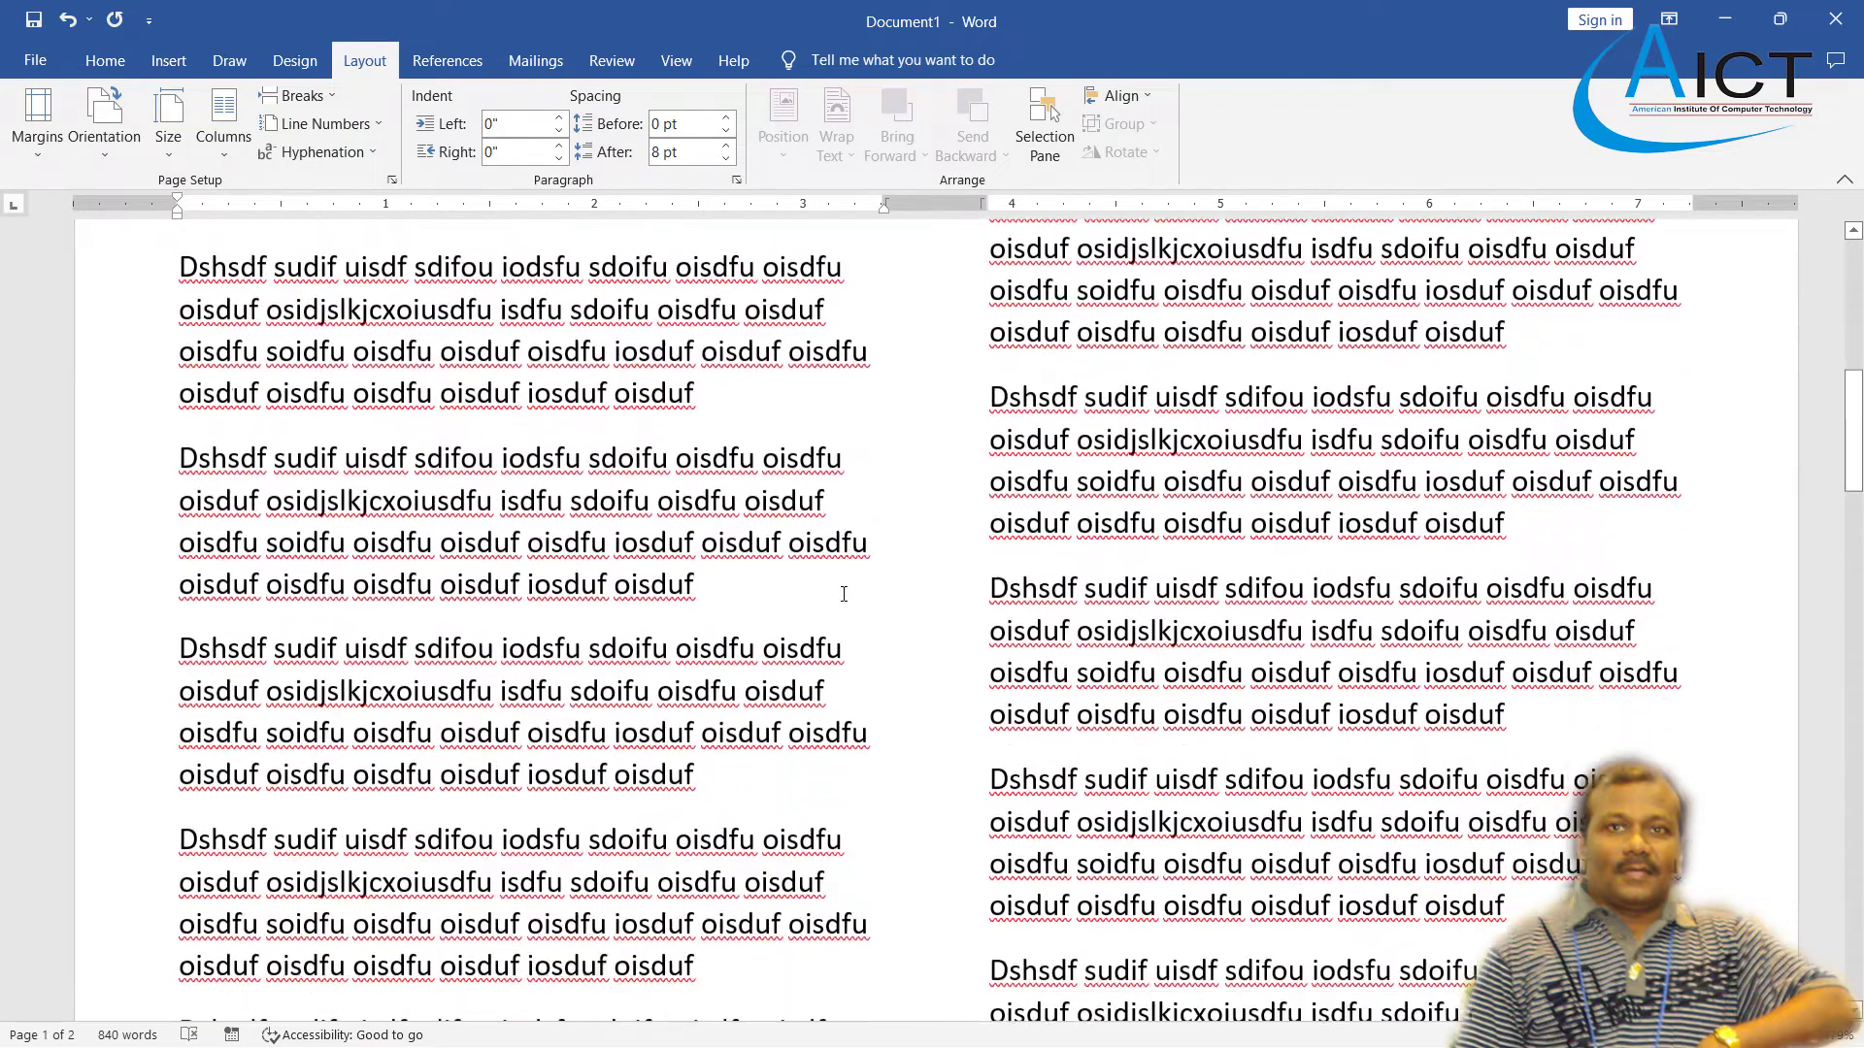
{"action": "scroll", "coordinate": [842, 599], "scroll_direction": "down", "scroll_amount": 6}
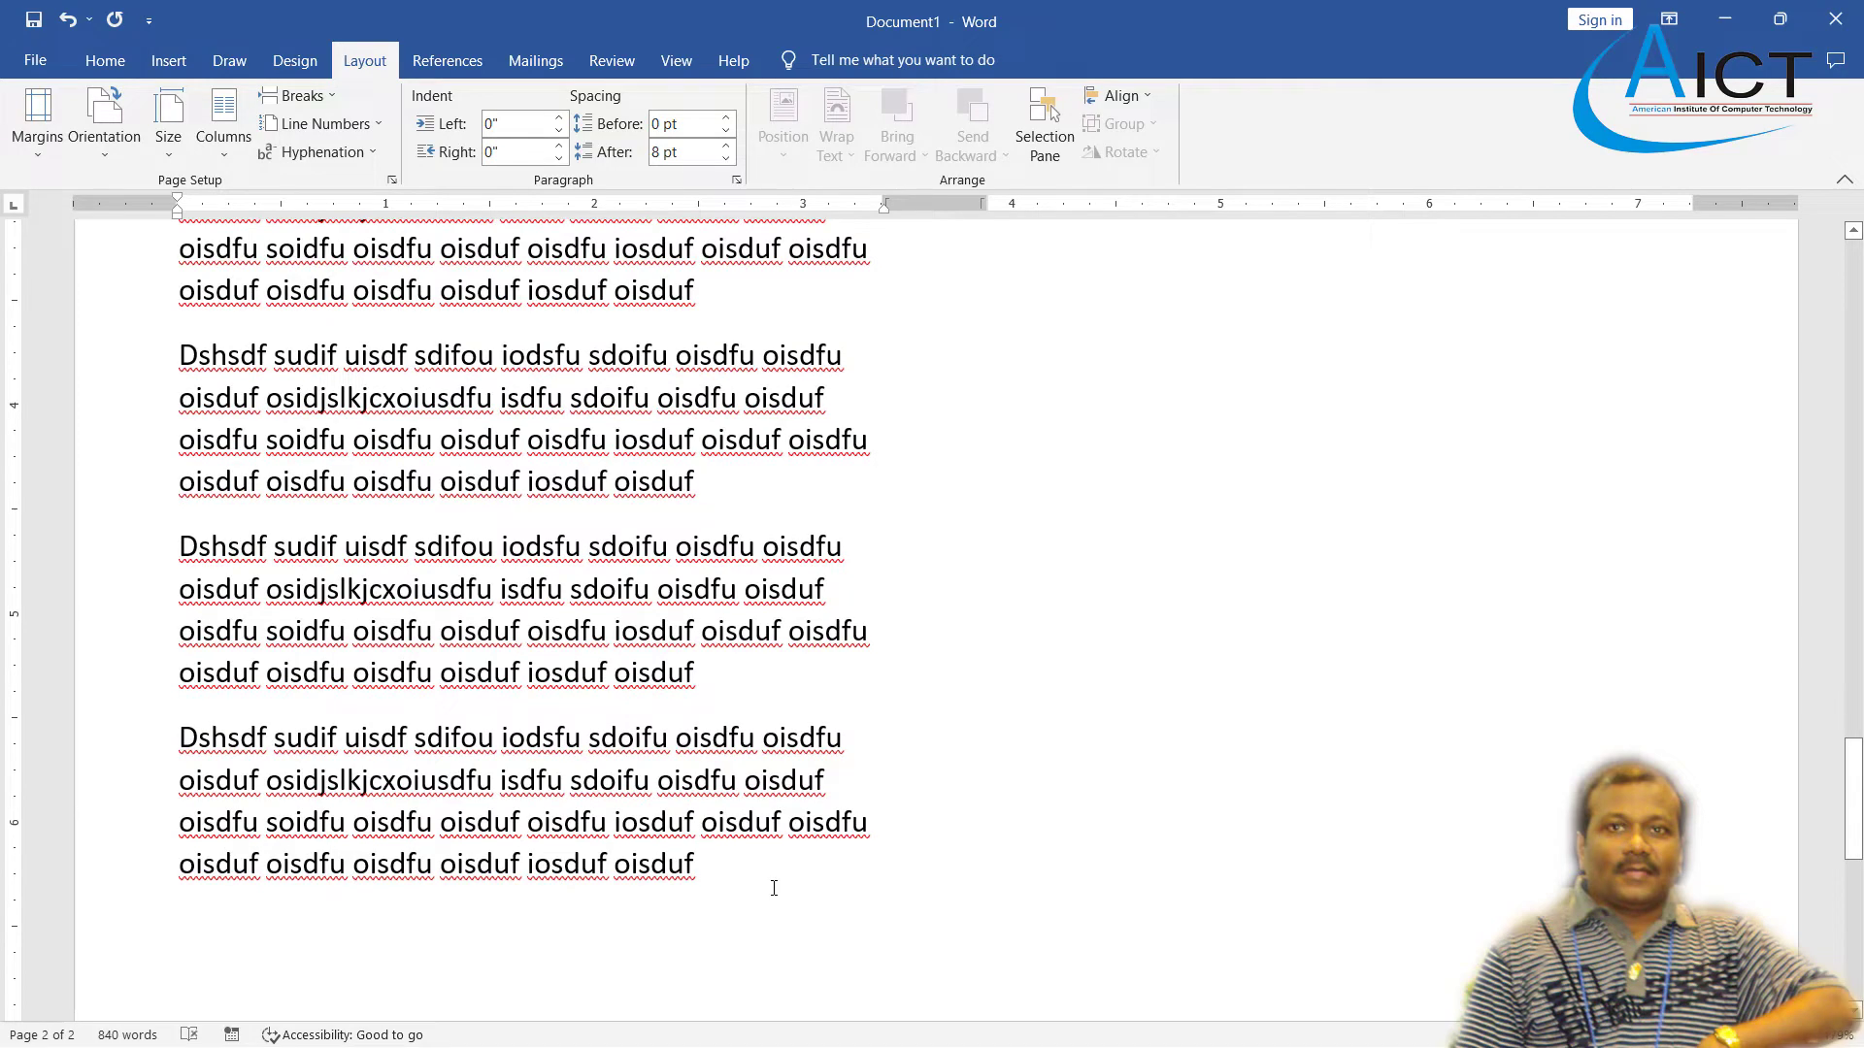
- Extend the last paragraph with filler text from "jhkdh duisa" to "ziuchzxczxc" and start a new paragraph with "Zxczxc"
{"action": "type", "text": "jhkdh duisa dhasiud iuasd aiusdh"}
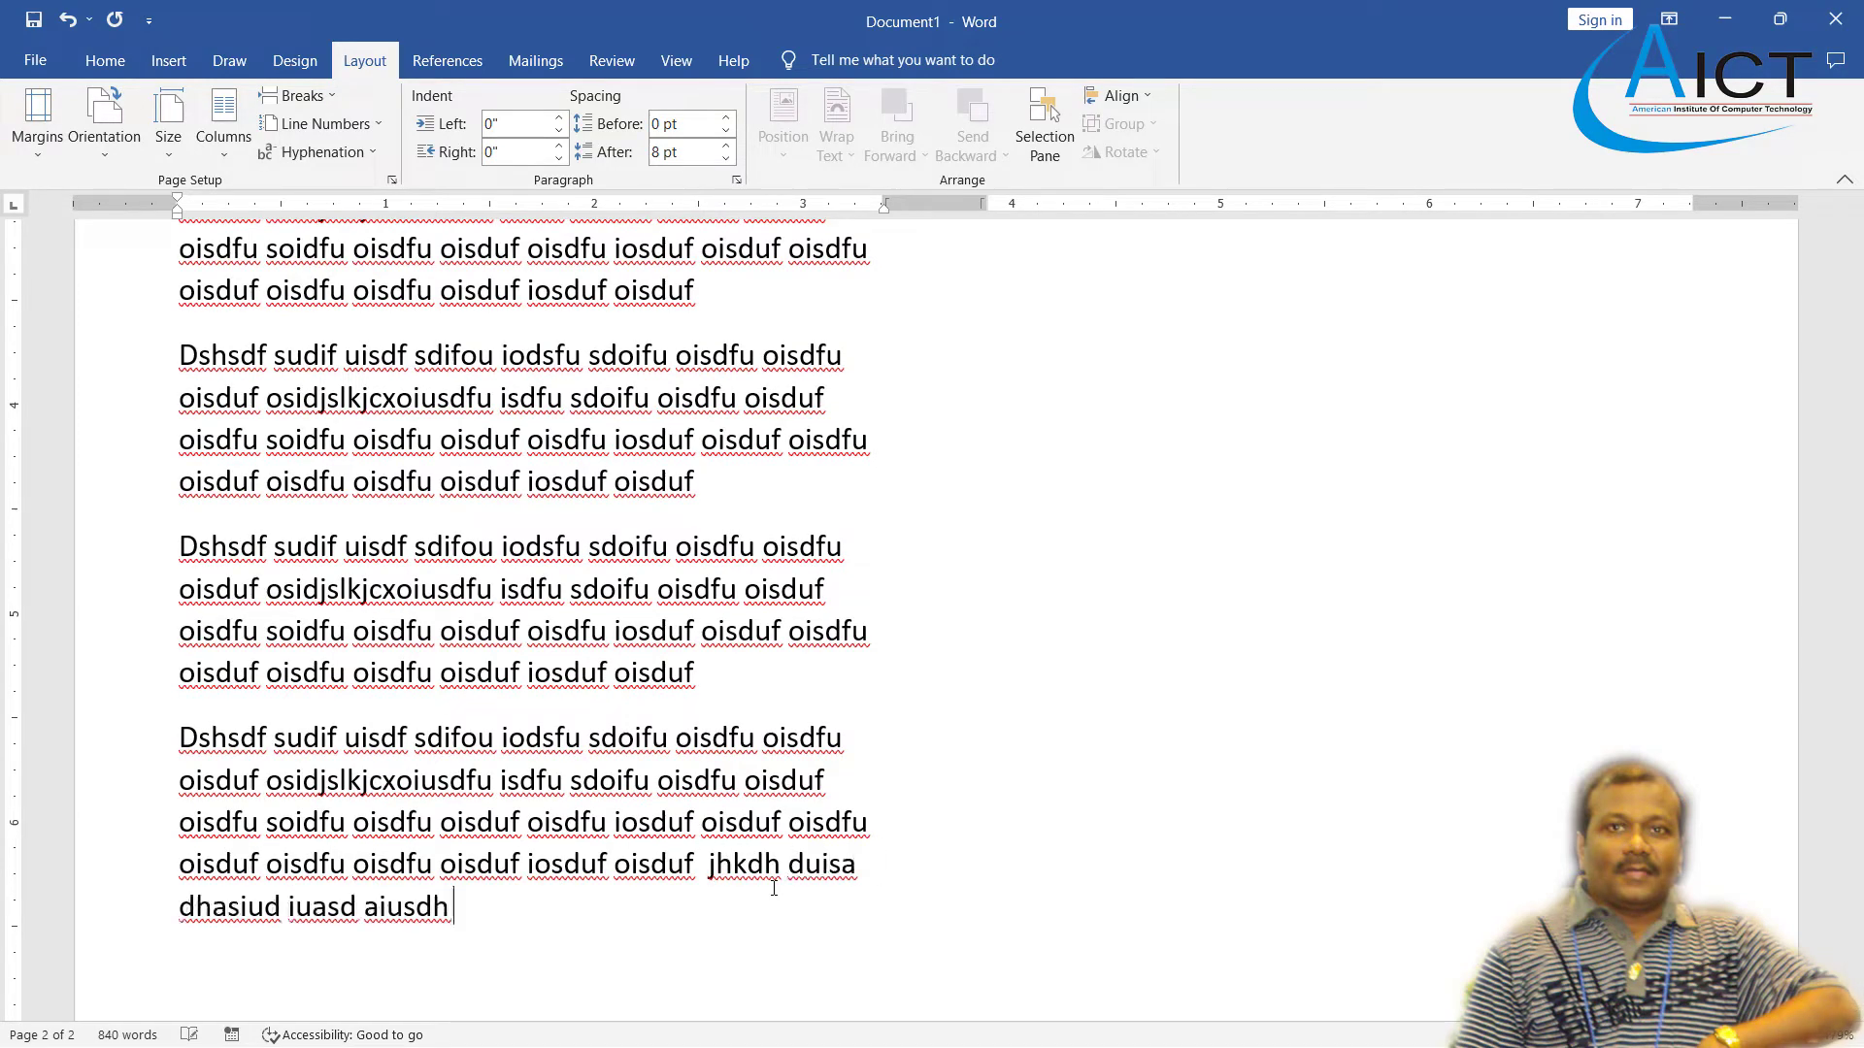
{"action": "type", "text": " uisahd iuashd iuashd iuashd uasdh uasdh ioas"}
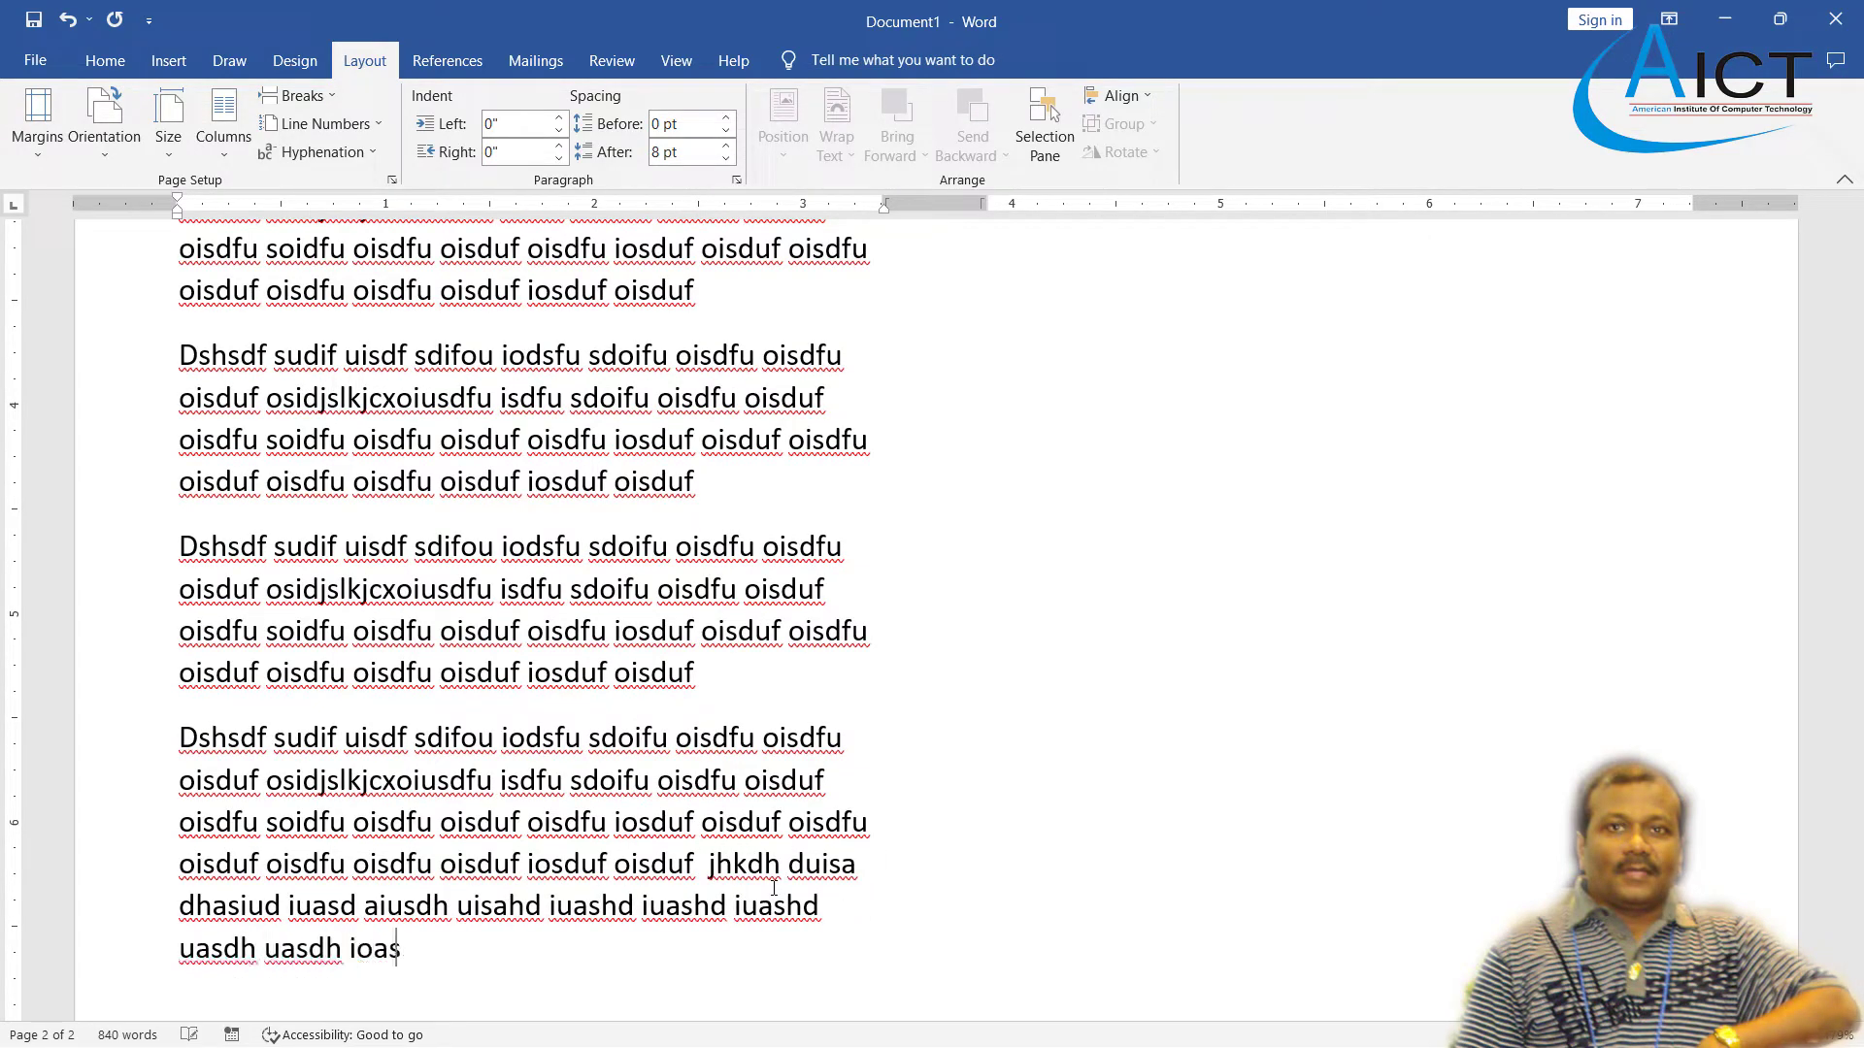
{"action": "type", "text": "d saiod ioasdncxuiasdh asudh "}
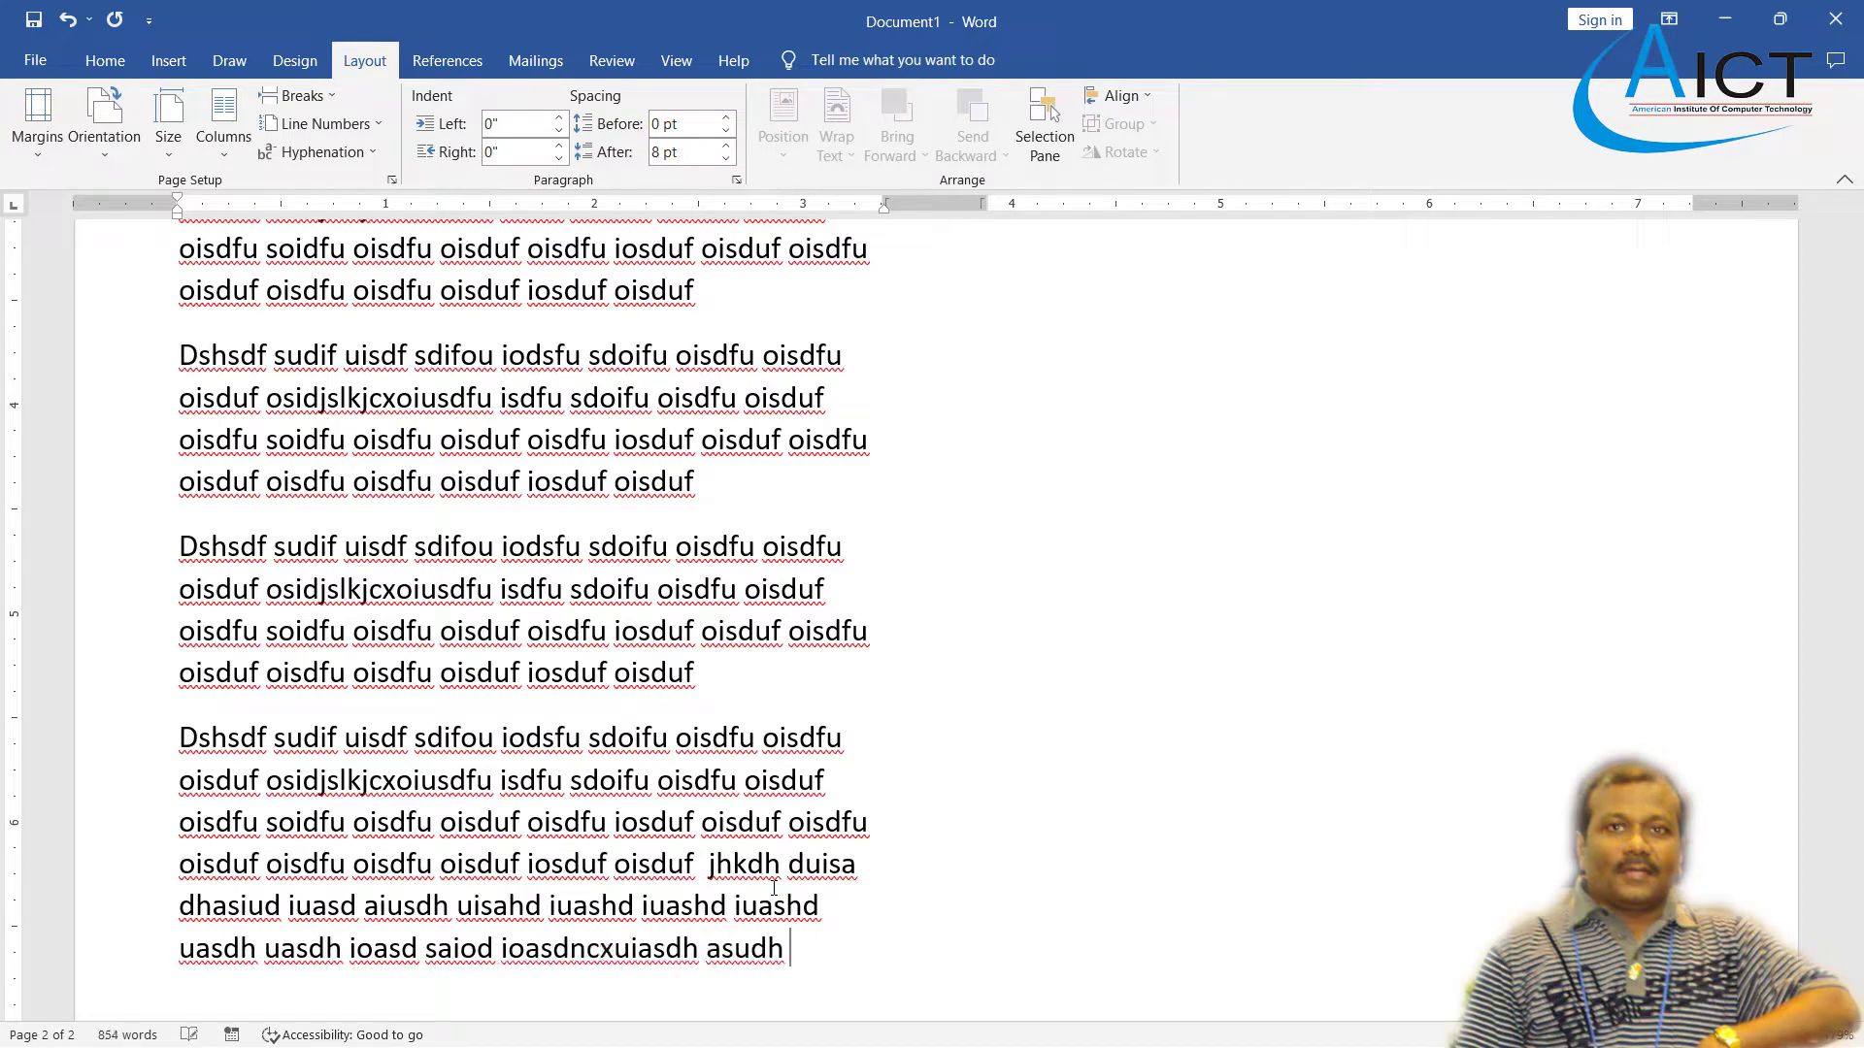
{"action": "type", "text": "asuid asiud ausdh sauh kjxchzuixhc zxukch ziux"}
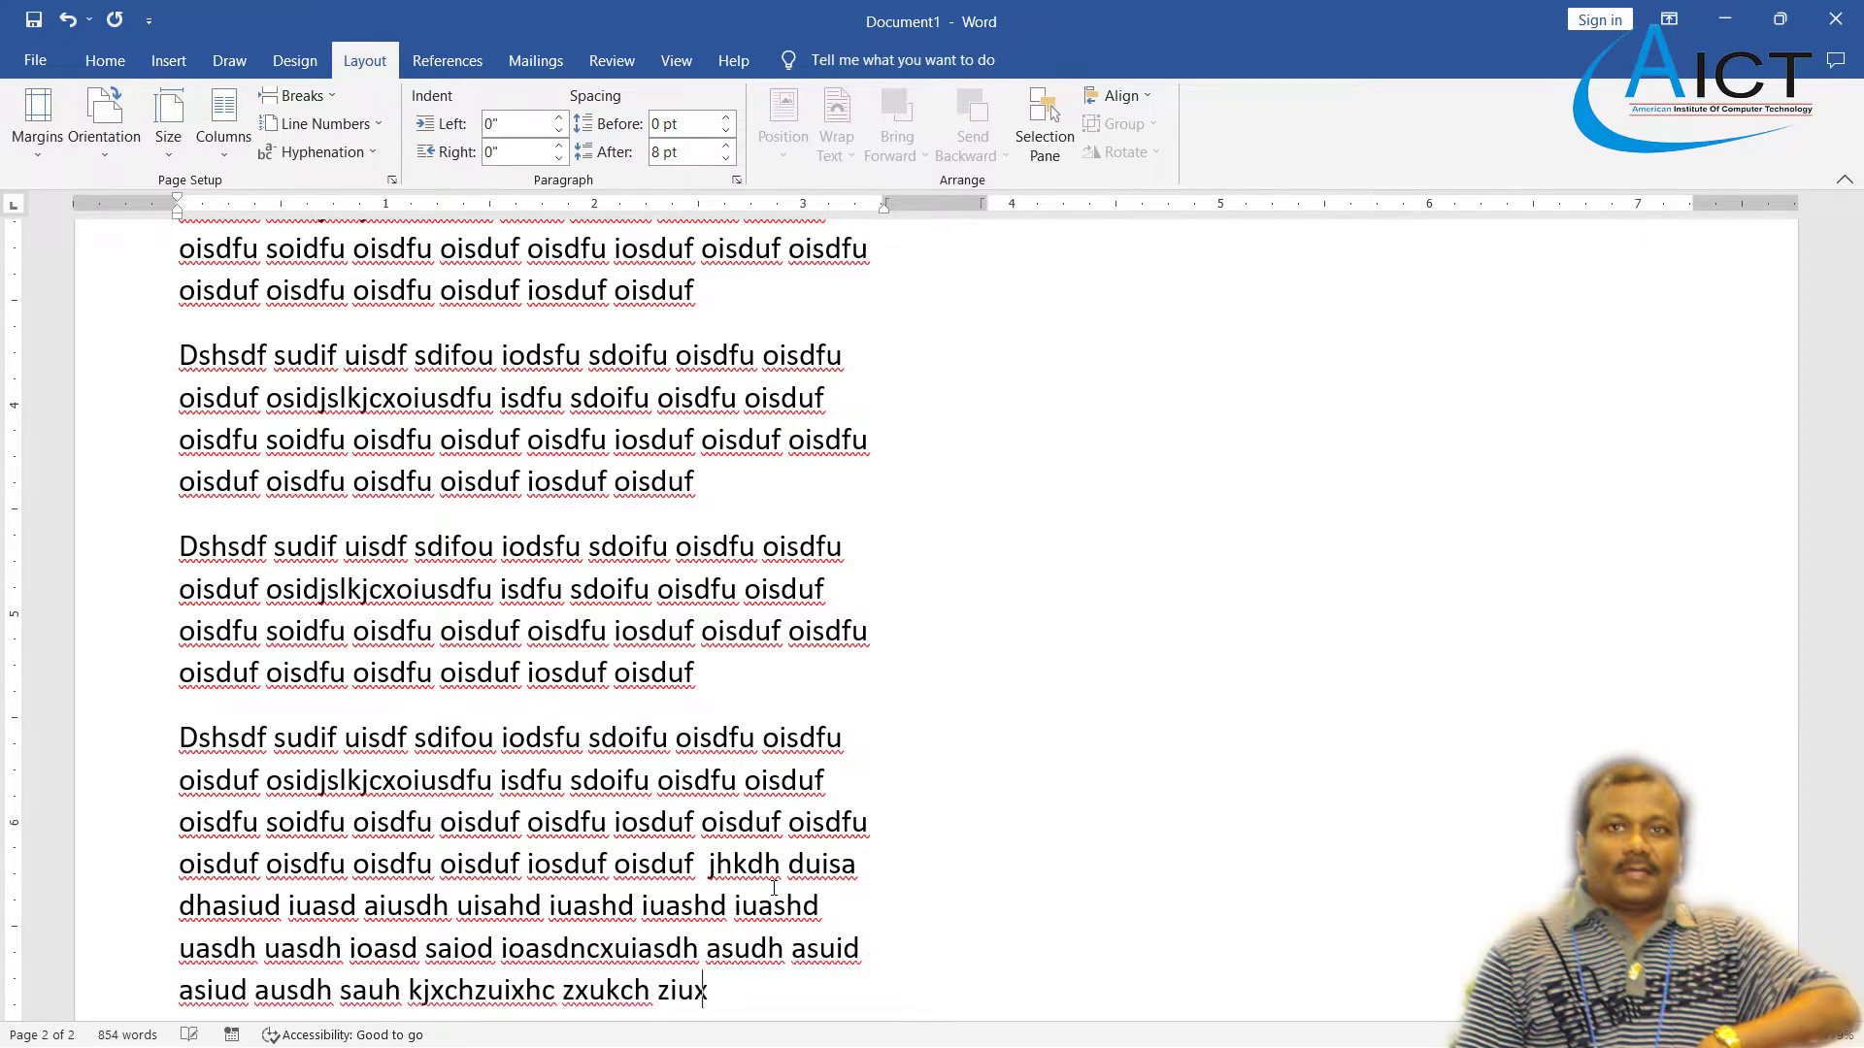
{"action": "type", "text": "ch zxiuch "}
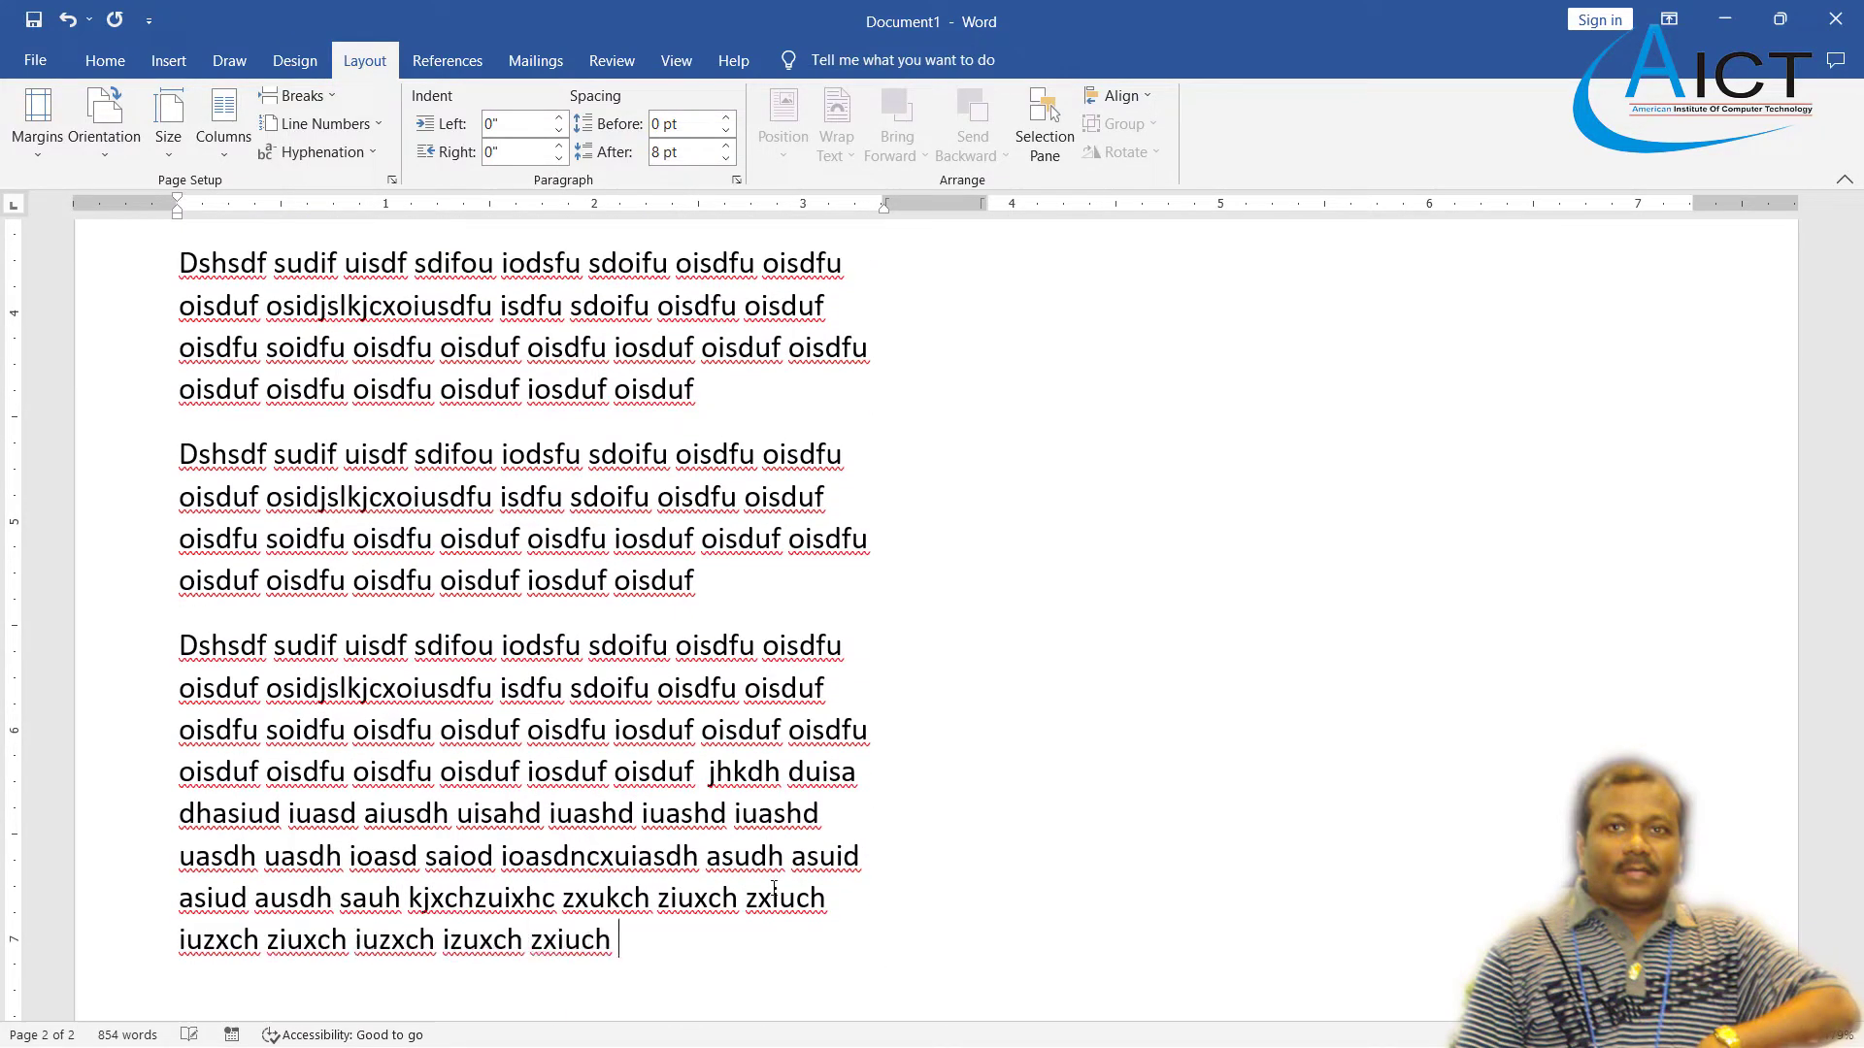
{"action": "type", "text": "iuzxch ziuxch iuzxch izuxch zxiuch iuzxc hziux ziuchzxczxc"}
{"action": "key", "text": "Return"}
{"action": "type", "text": "Z"}
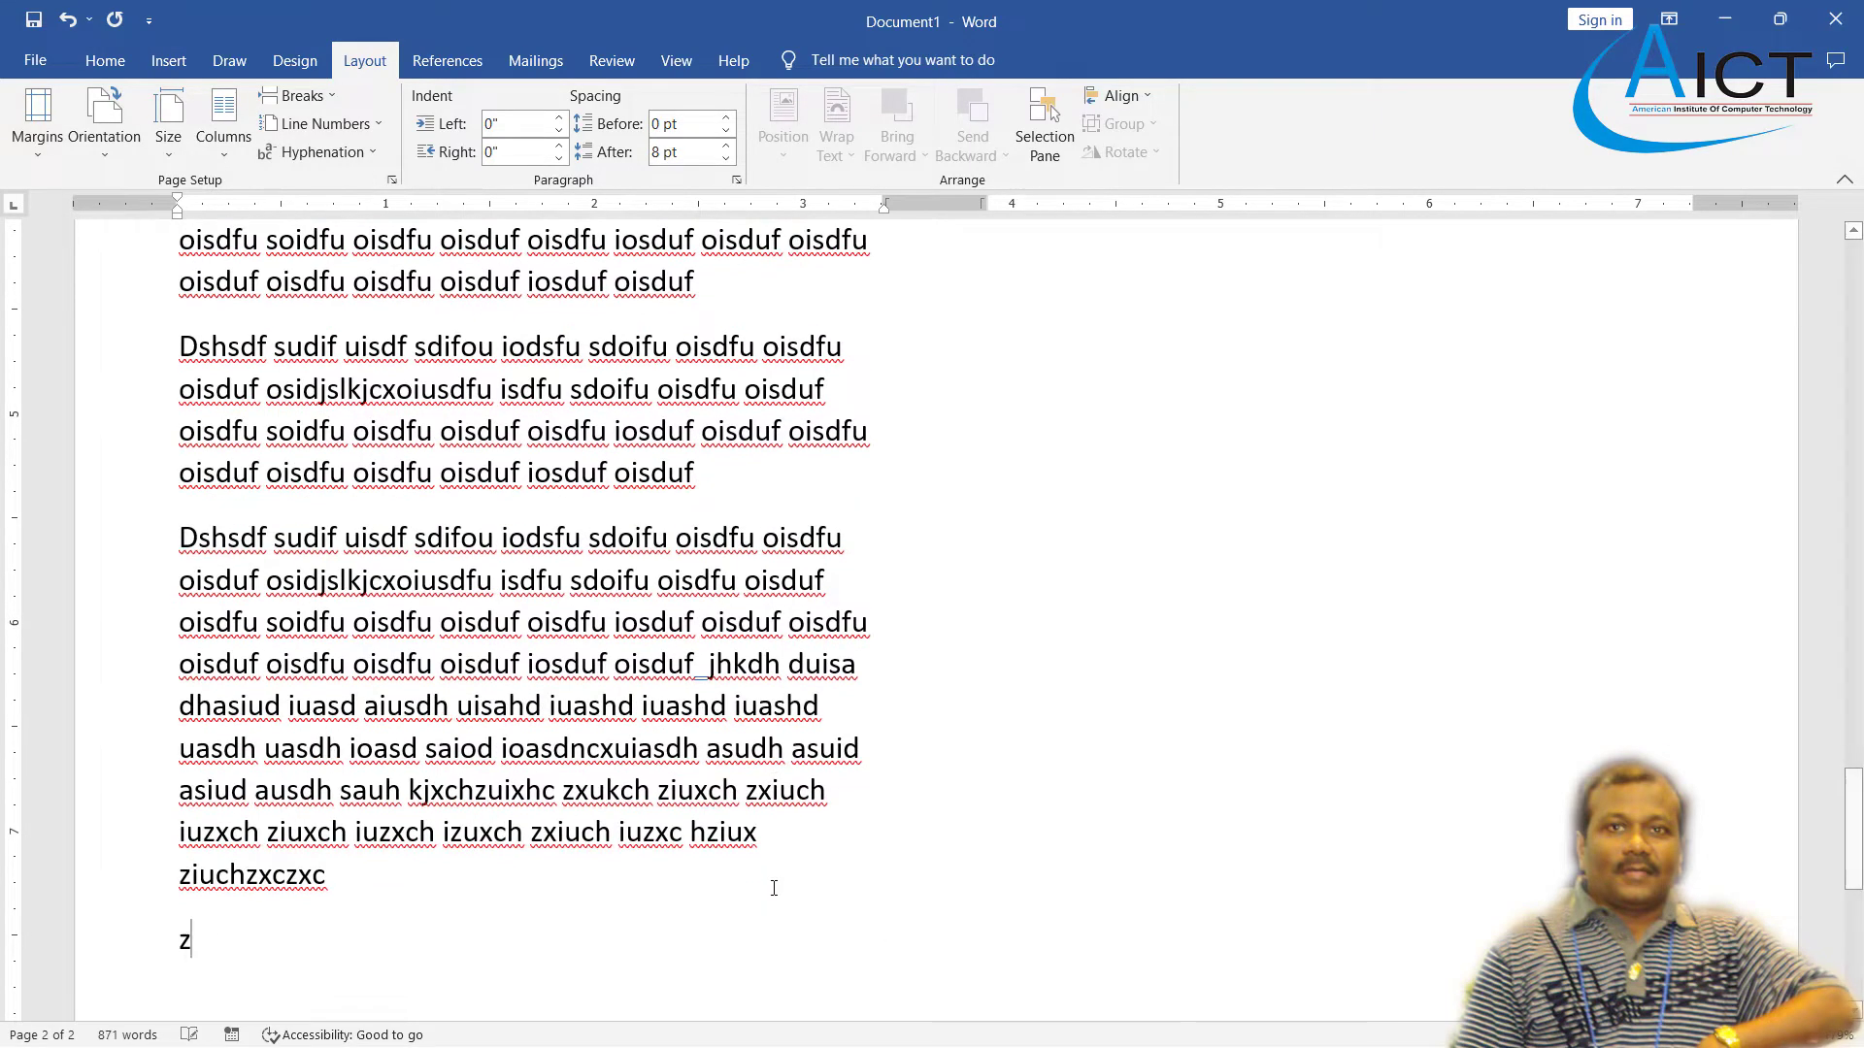
{"action": "type", "text": "xczxc"}
- Paste more copies of the filler paragraph after "Zxczxc" until the text flows into the second page's second column
{"action": "type", "text": "Dshsdf sudif uisdf sdifou iodsfu sdoifu oisdfu oisdfu oisduf osidjslkjcxoiusdfu isdfu sdoifu oisdfu oisduf oisdfu soidfu oisdfu oisduf oisdfu iosduf oisduf oisdfu oisduf oisdfu oisdfu oisduf iosduf oisduf"}
{"action": "key", "text": "ctrl+v"}
{"action": "key", "text": "ctrl+v"}
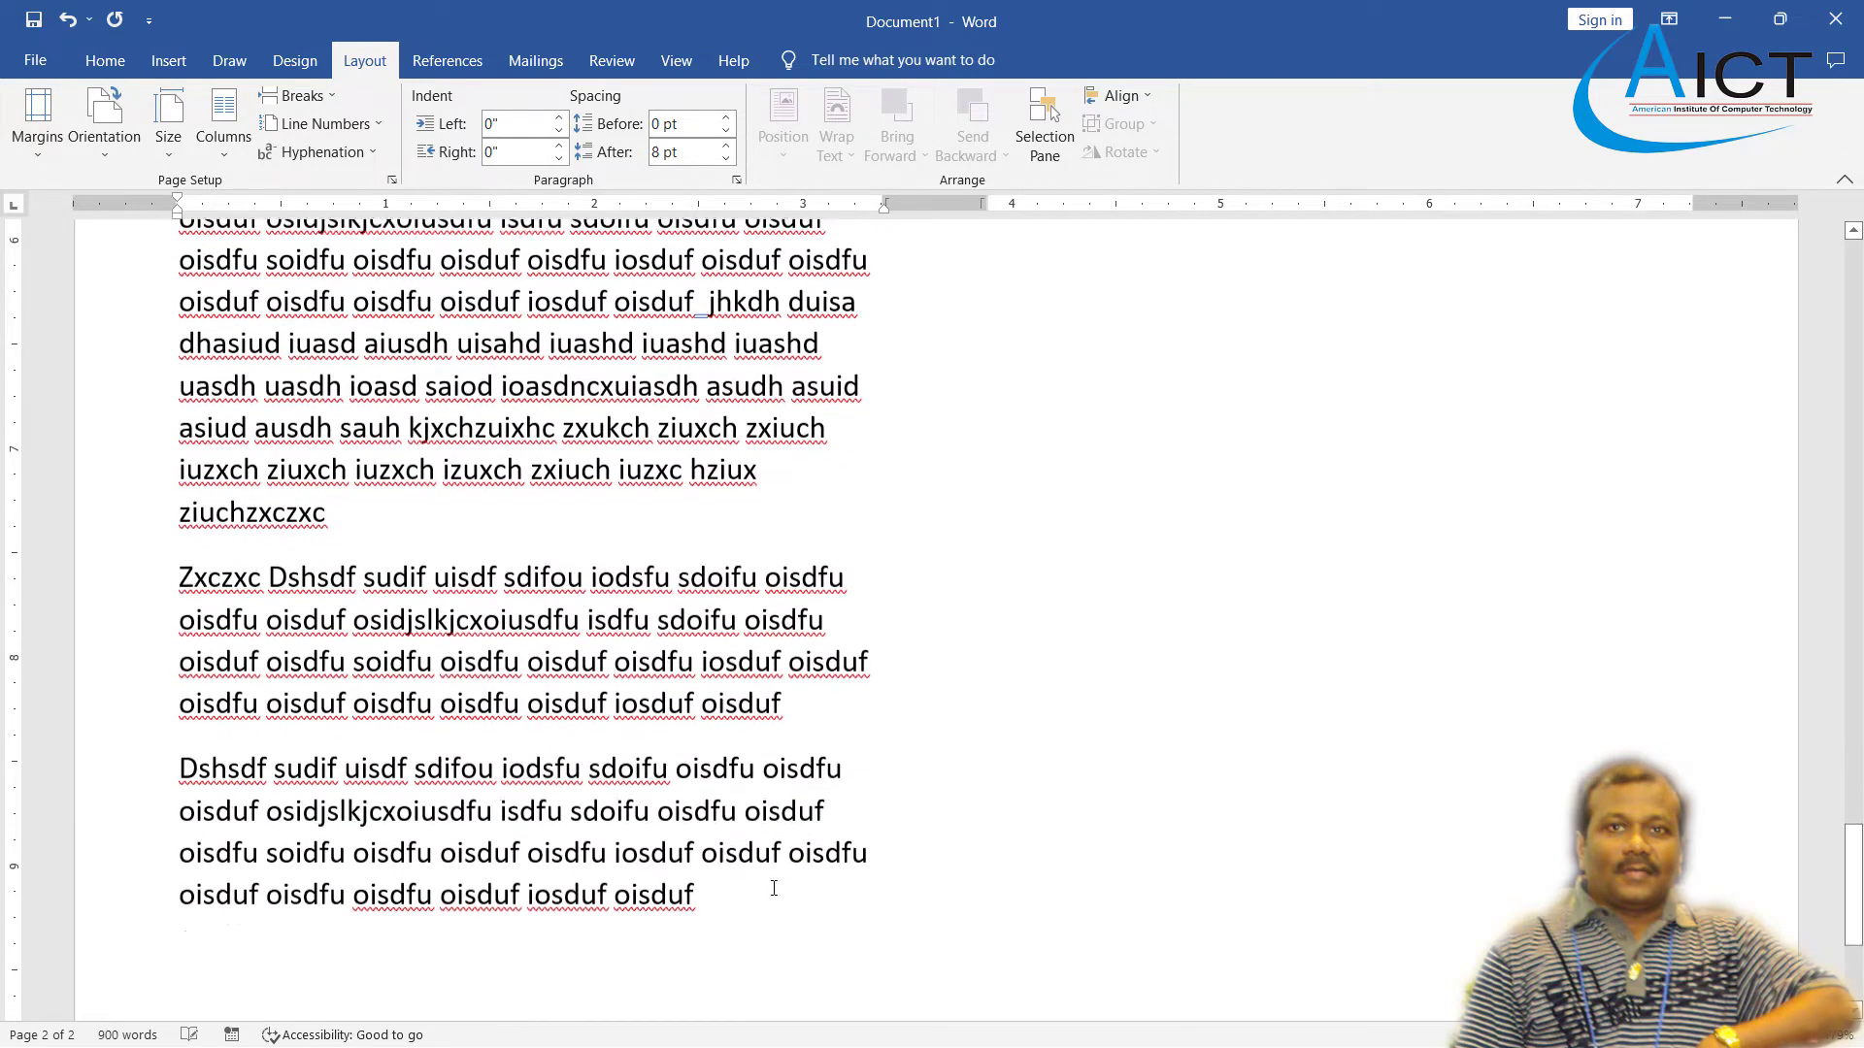
{"action": "type", "text": "Dshsdf sudif uisdf sdifou iodsfu sdoifu oisdfu oisdfu oisduf osidjslkjcxoiusdfu isdfu sdoifu oisdfu oisduf oisdfu soidfu oisdfu oisduf oisdfu iosduf oisduf oisdfu oisduf oisdfu oisdfu oisduf iosduf oisduf"}
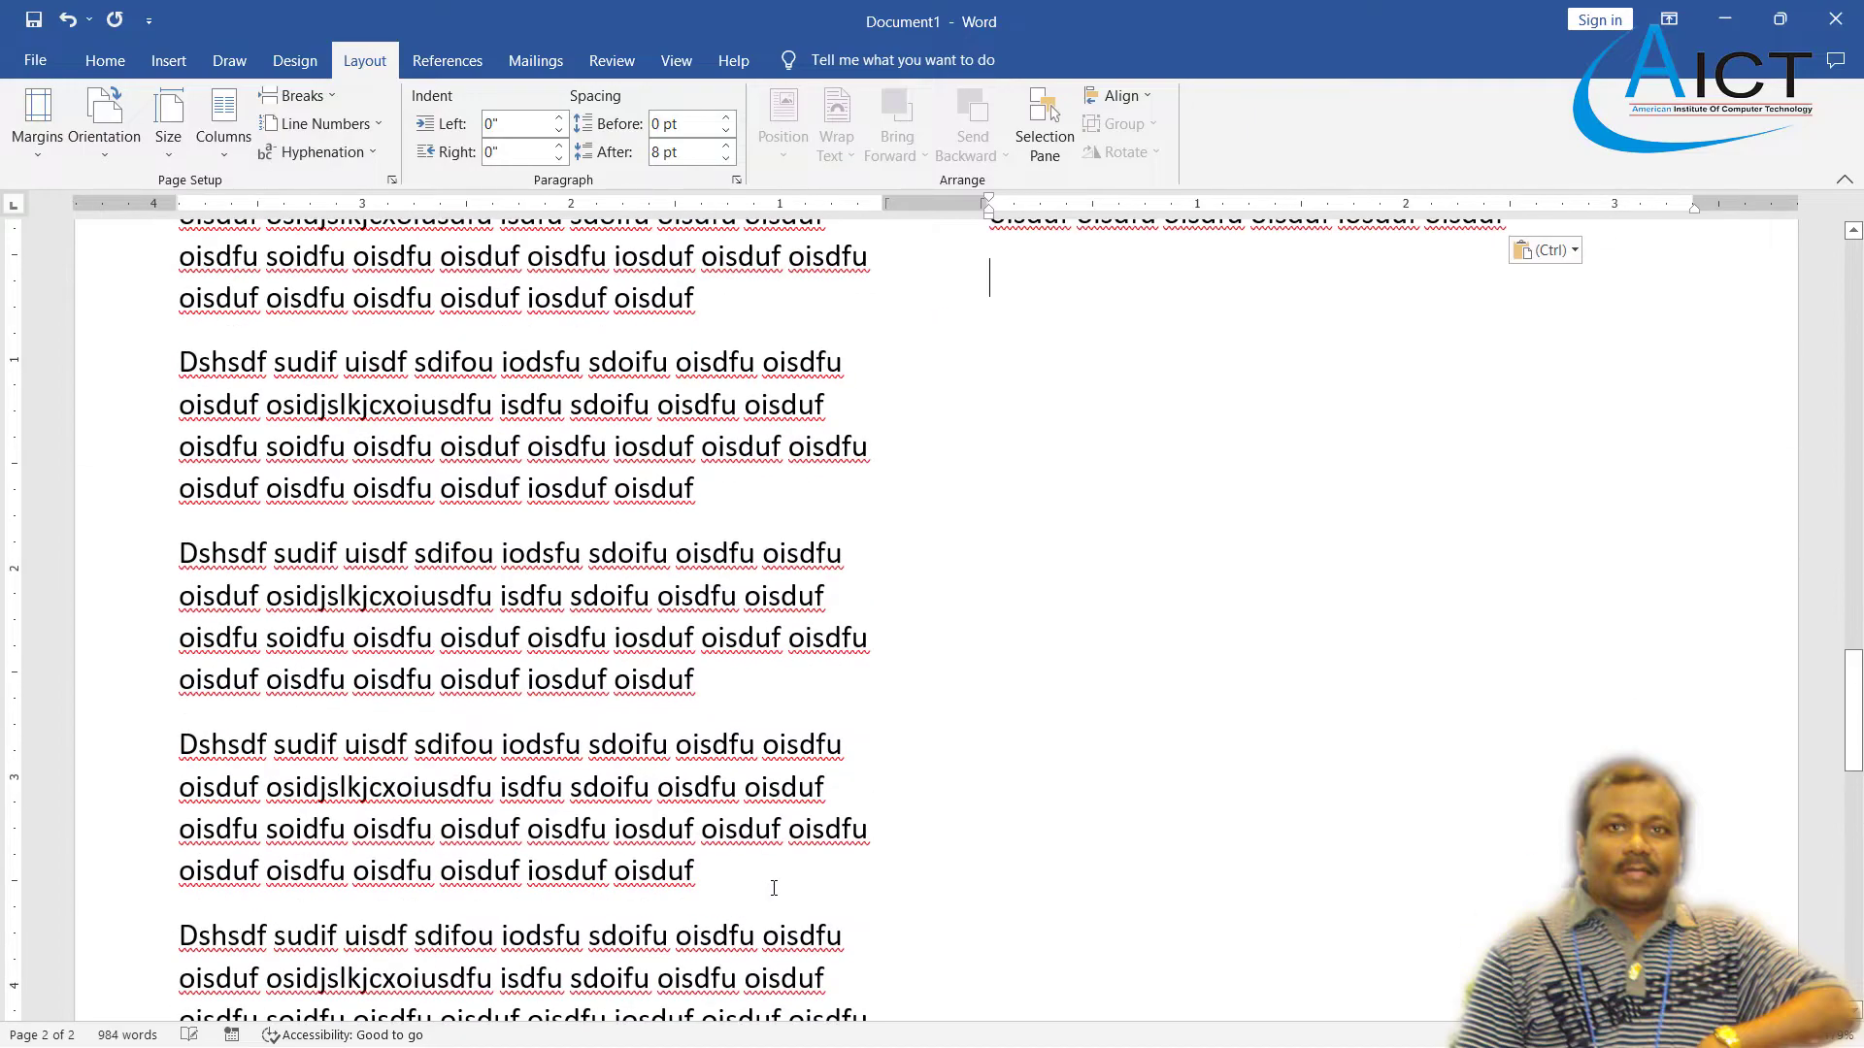
{"action": "key", "text": "ctrl+v"}
{"action": "key", "text": "ctrl+v"}
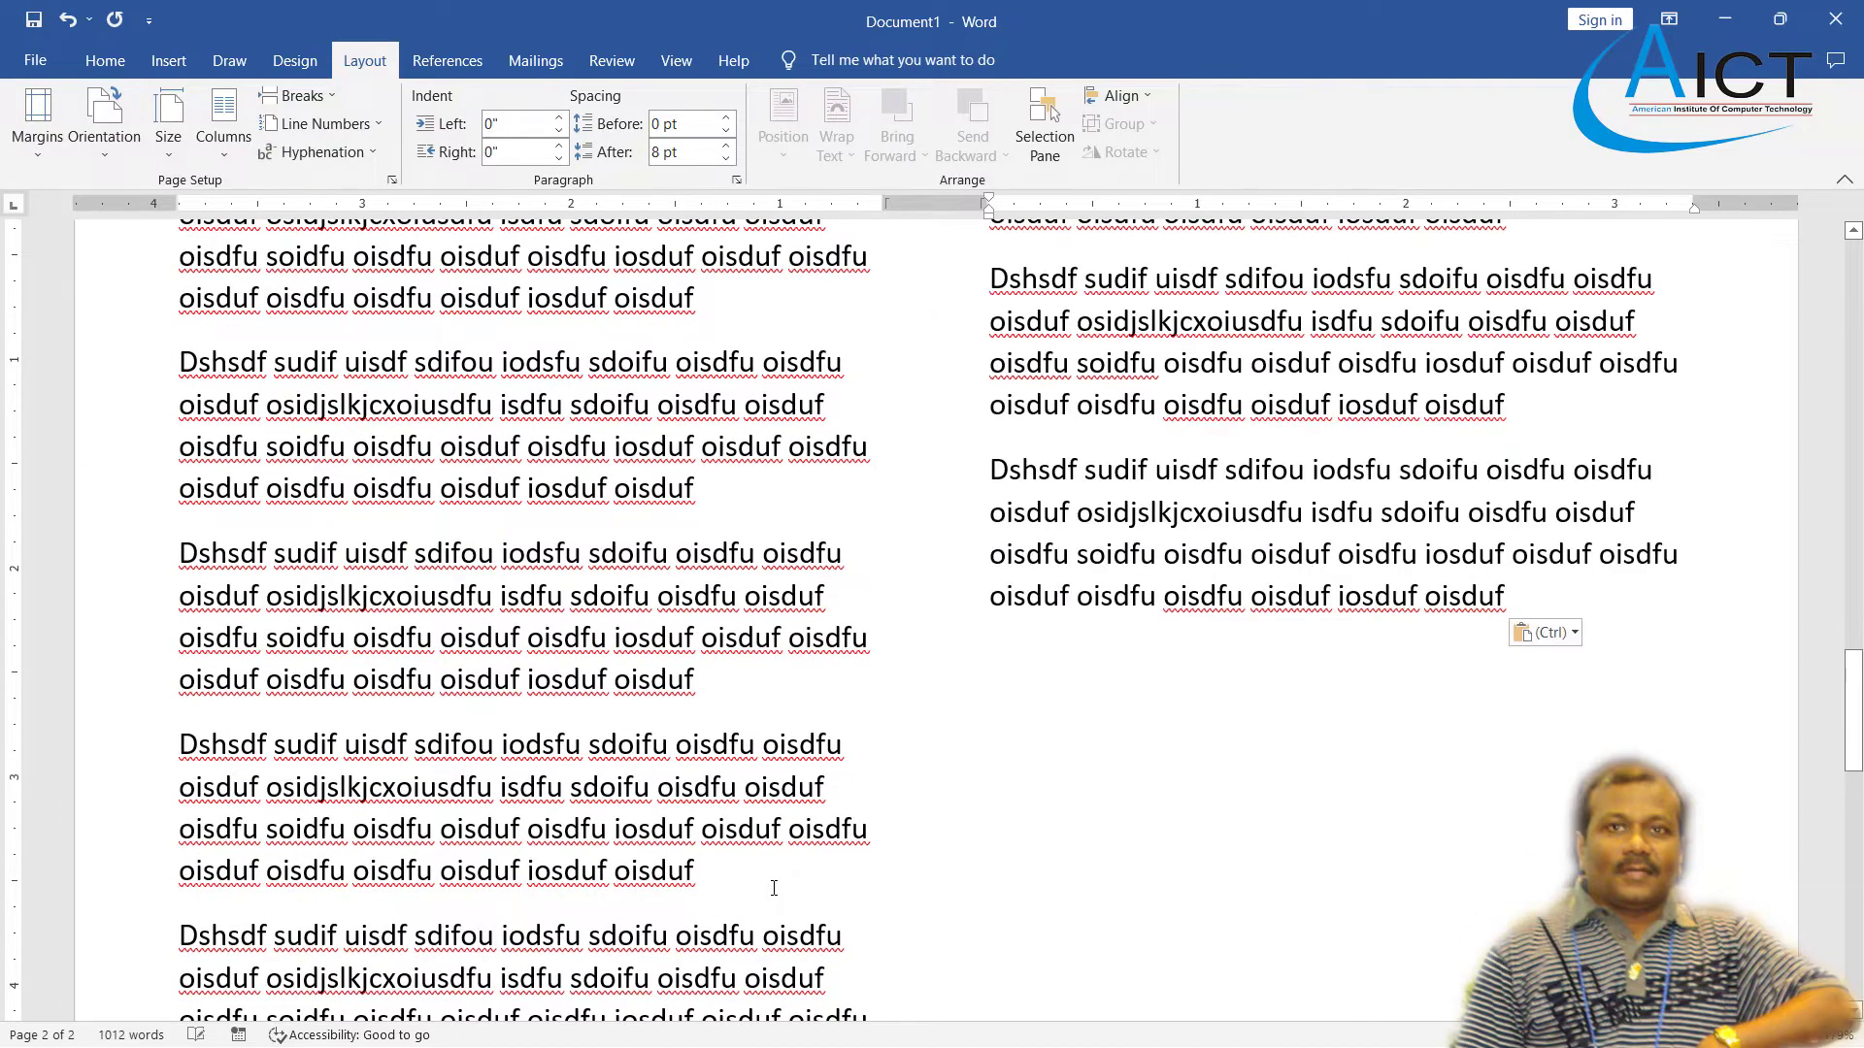
- End the filler text with a "v", lay out the document in three equal columns and check the flow across both pages
{"action": "type", "text": "v"}
{"action": "scroll", "coordinate": [10, 346], "scroll_direction": "up", "scroll_amount": 10}
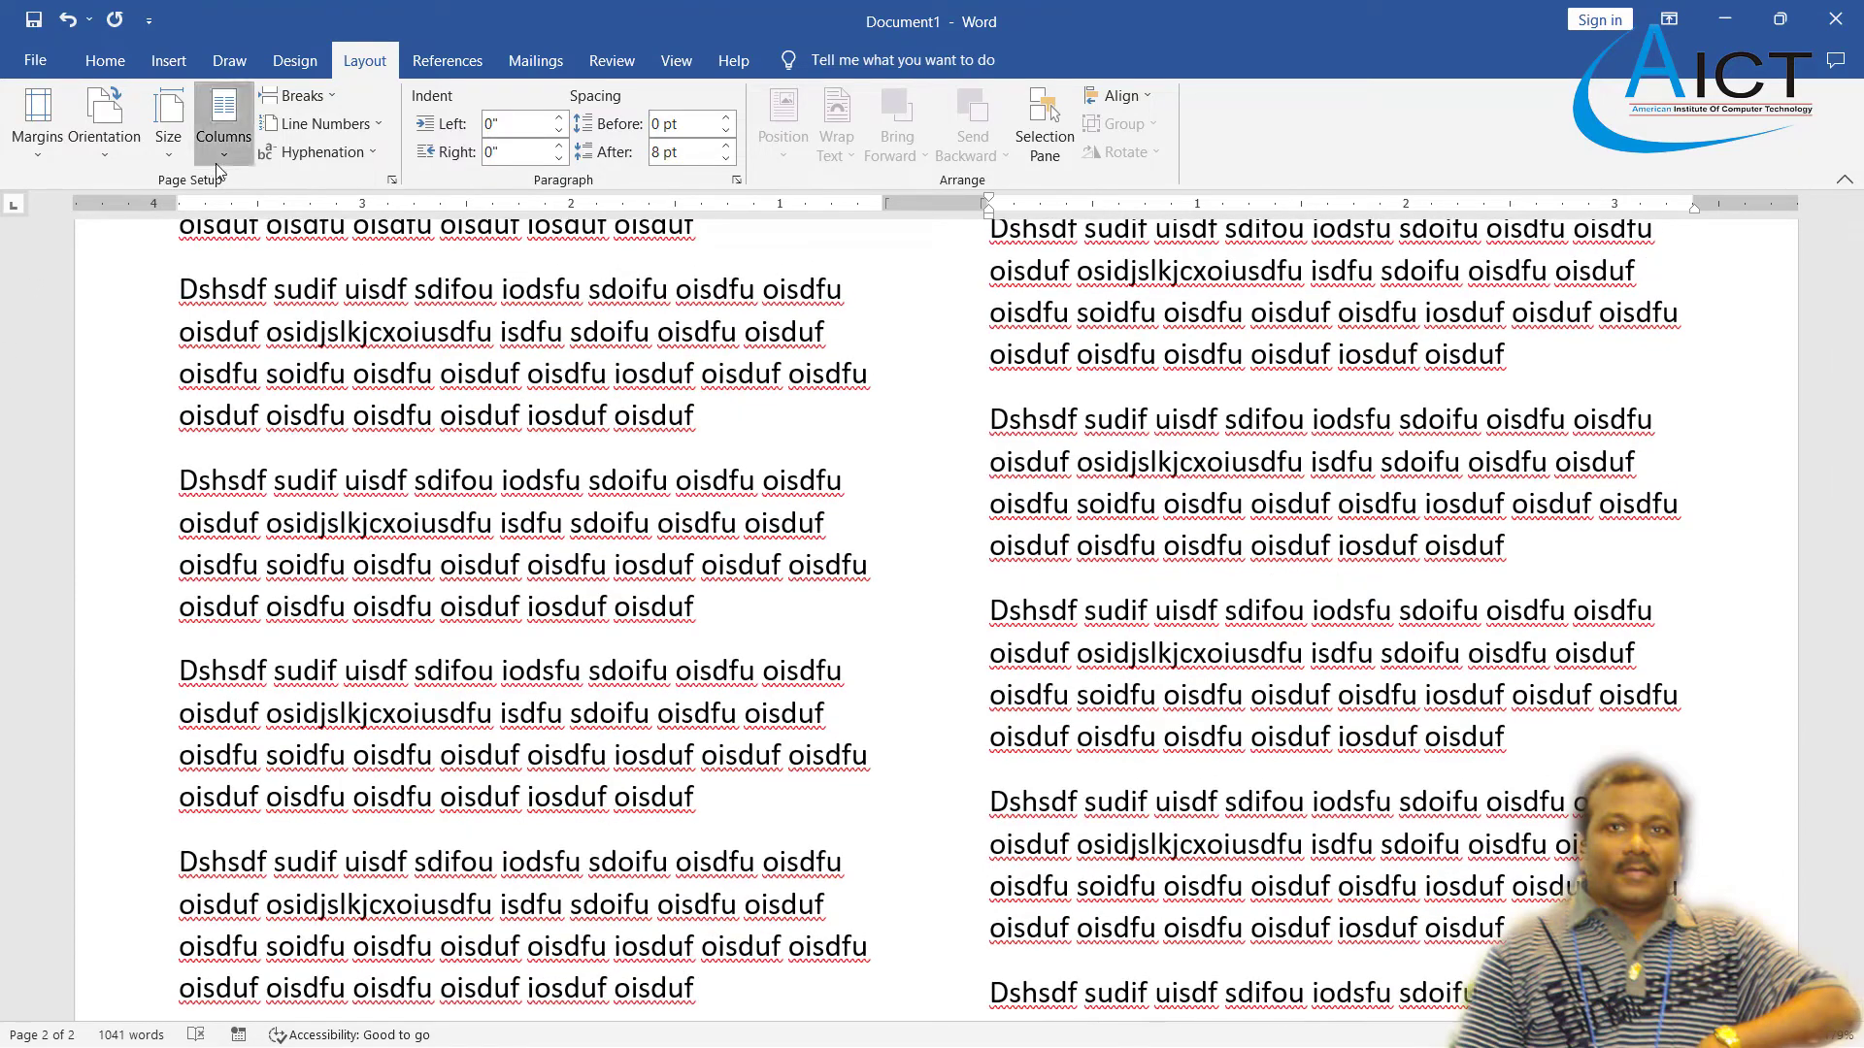
{"action": "left_click", "coordinate": [223, 118]}
{"action": "left_click", "coordinate": [251, 299]}
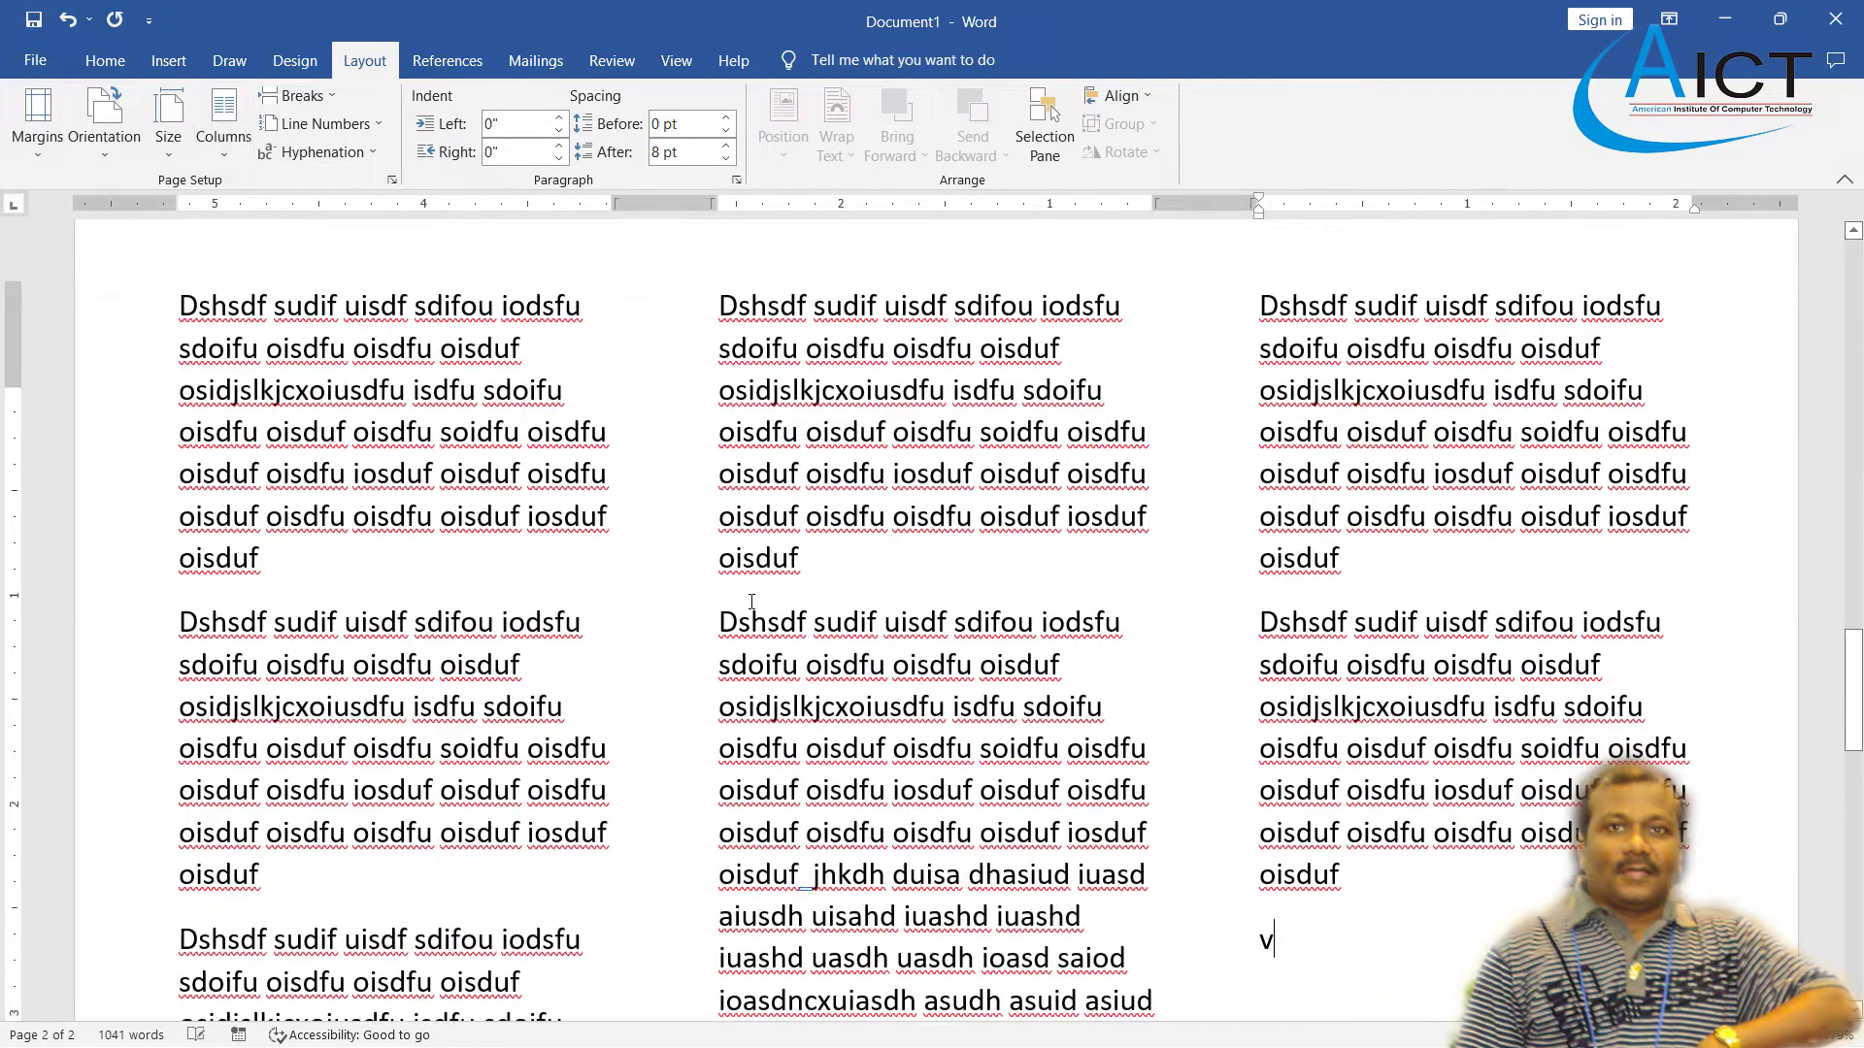
{"action": "scroll", "coordinate": [748, 601], "scroll_direction": "down", "scroll_amount": 10}
{"action": "scroll", "coordinate": [754, 597], "scroll_direction": "up", "scroll_amount": 15}
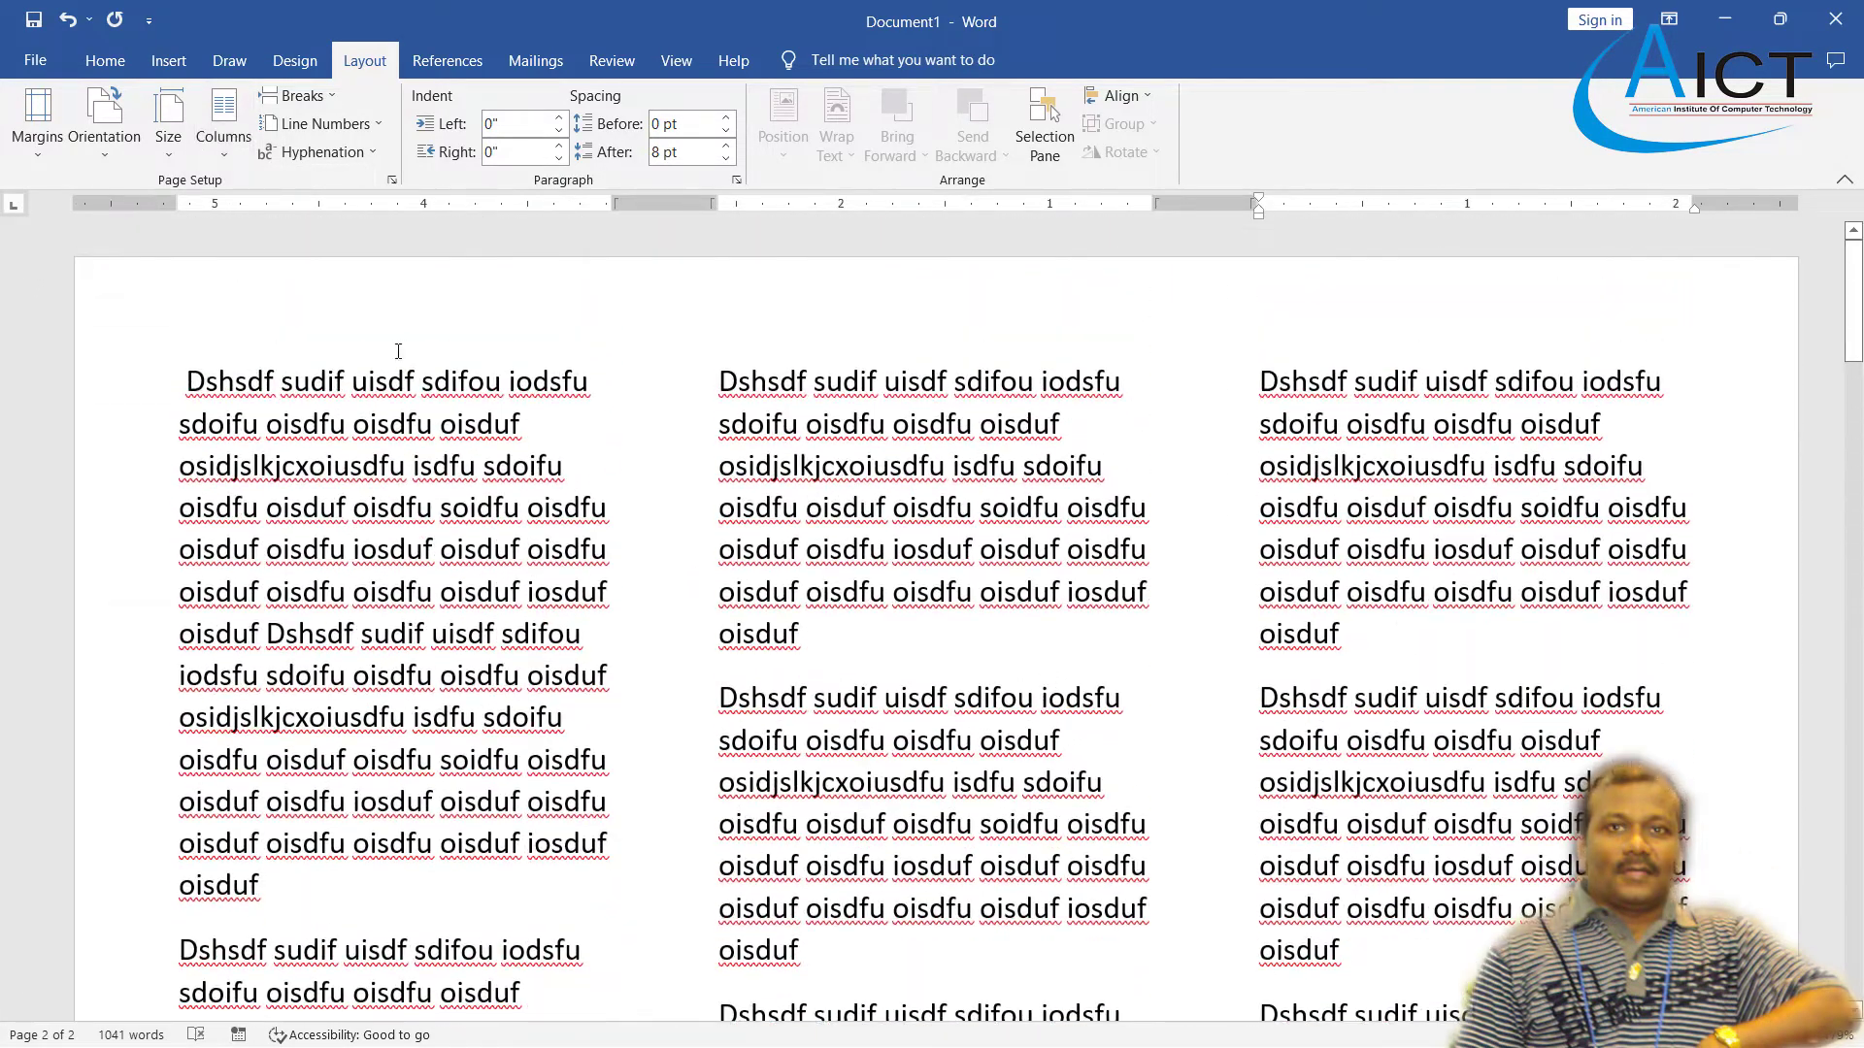
- Switch the document to the Left column preset, with a narrow first column and a wide second column
{"action": "left_click", "coordinate": [224, 121]}
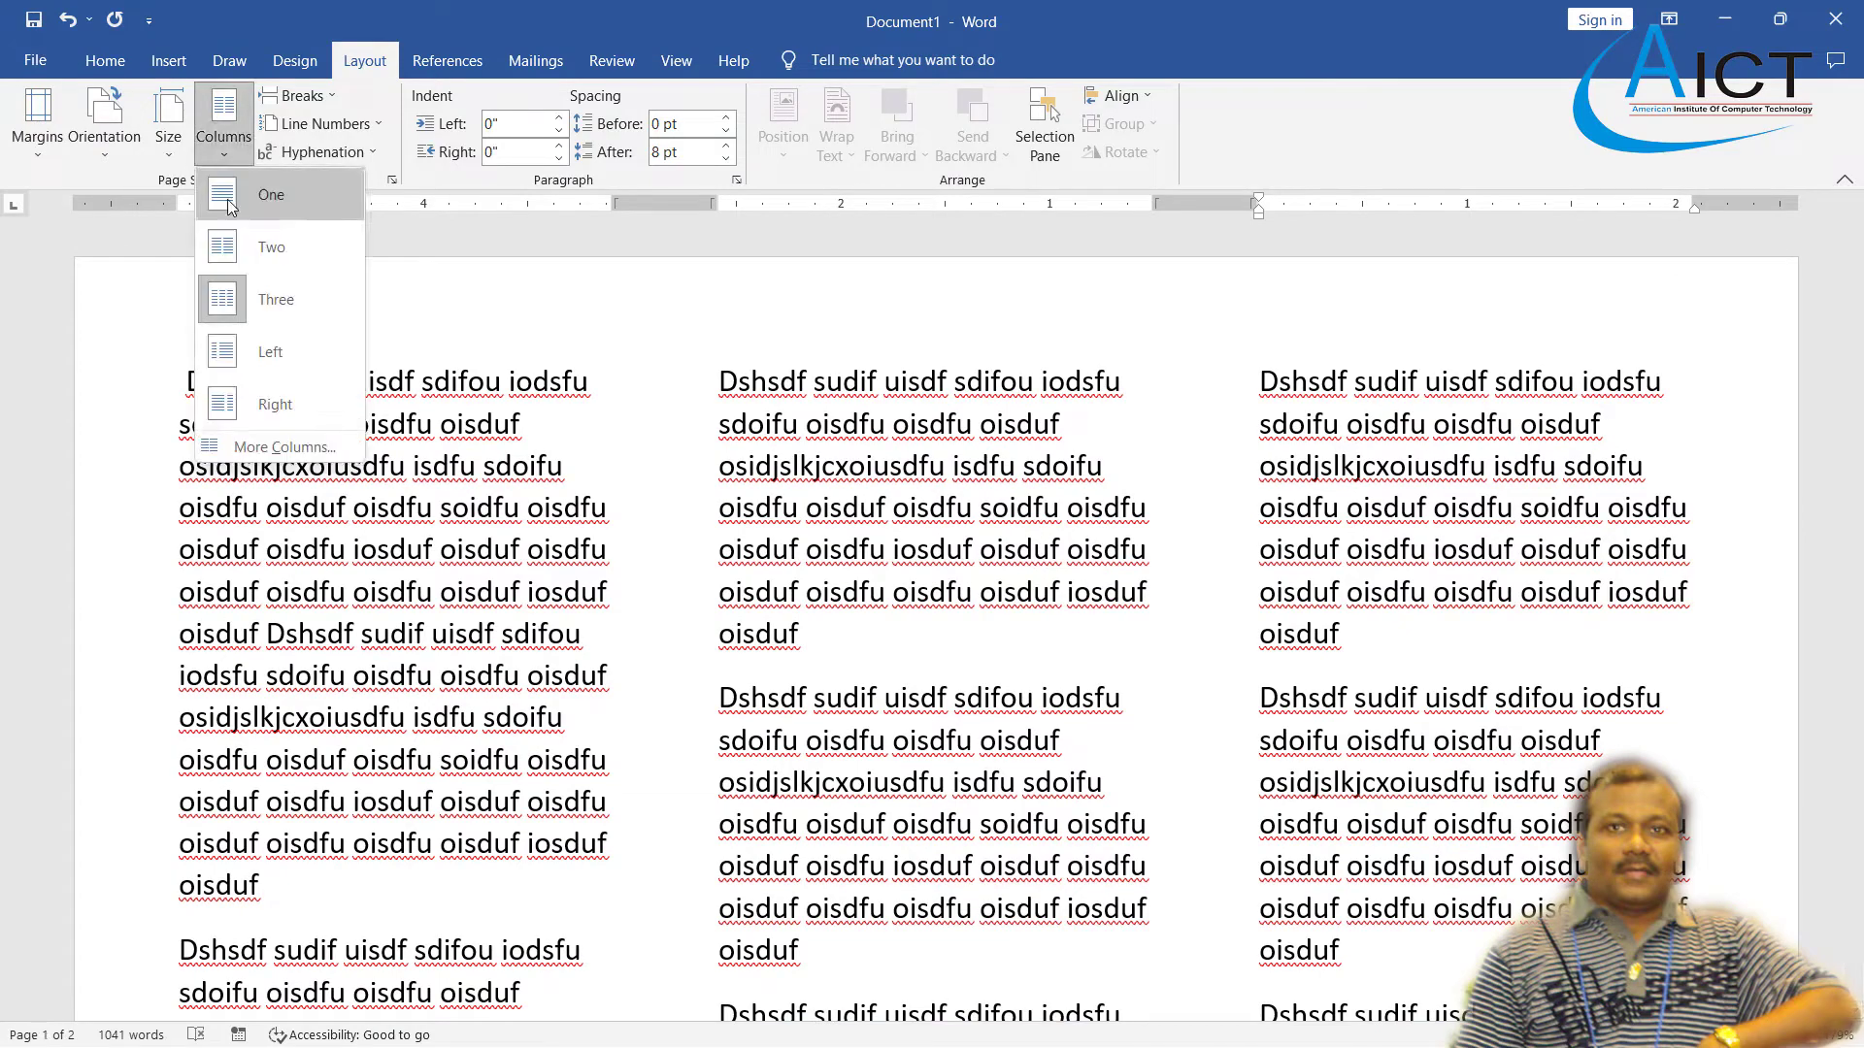
{"action": "left_click", "coordinate": [250, 351]}
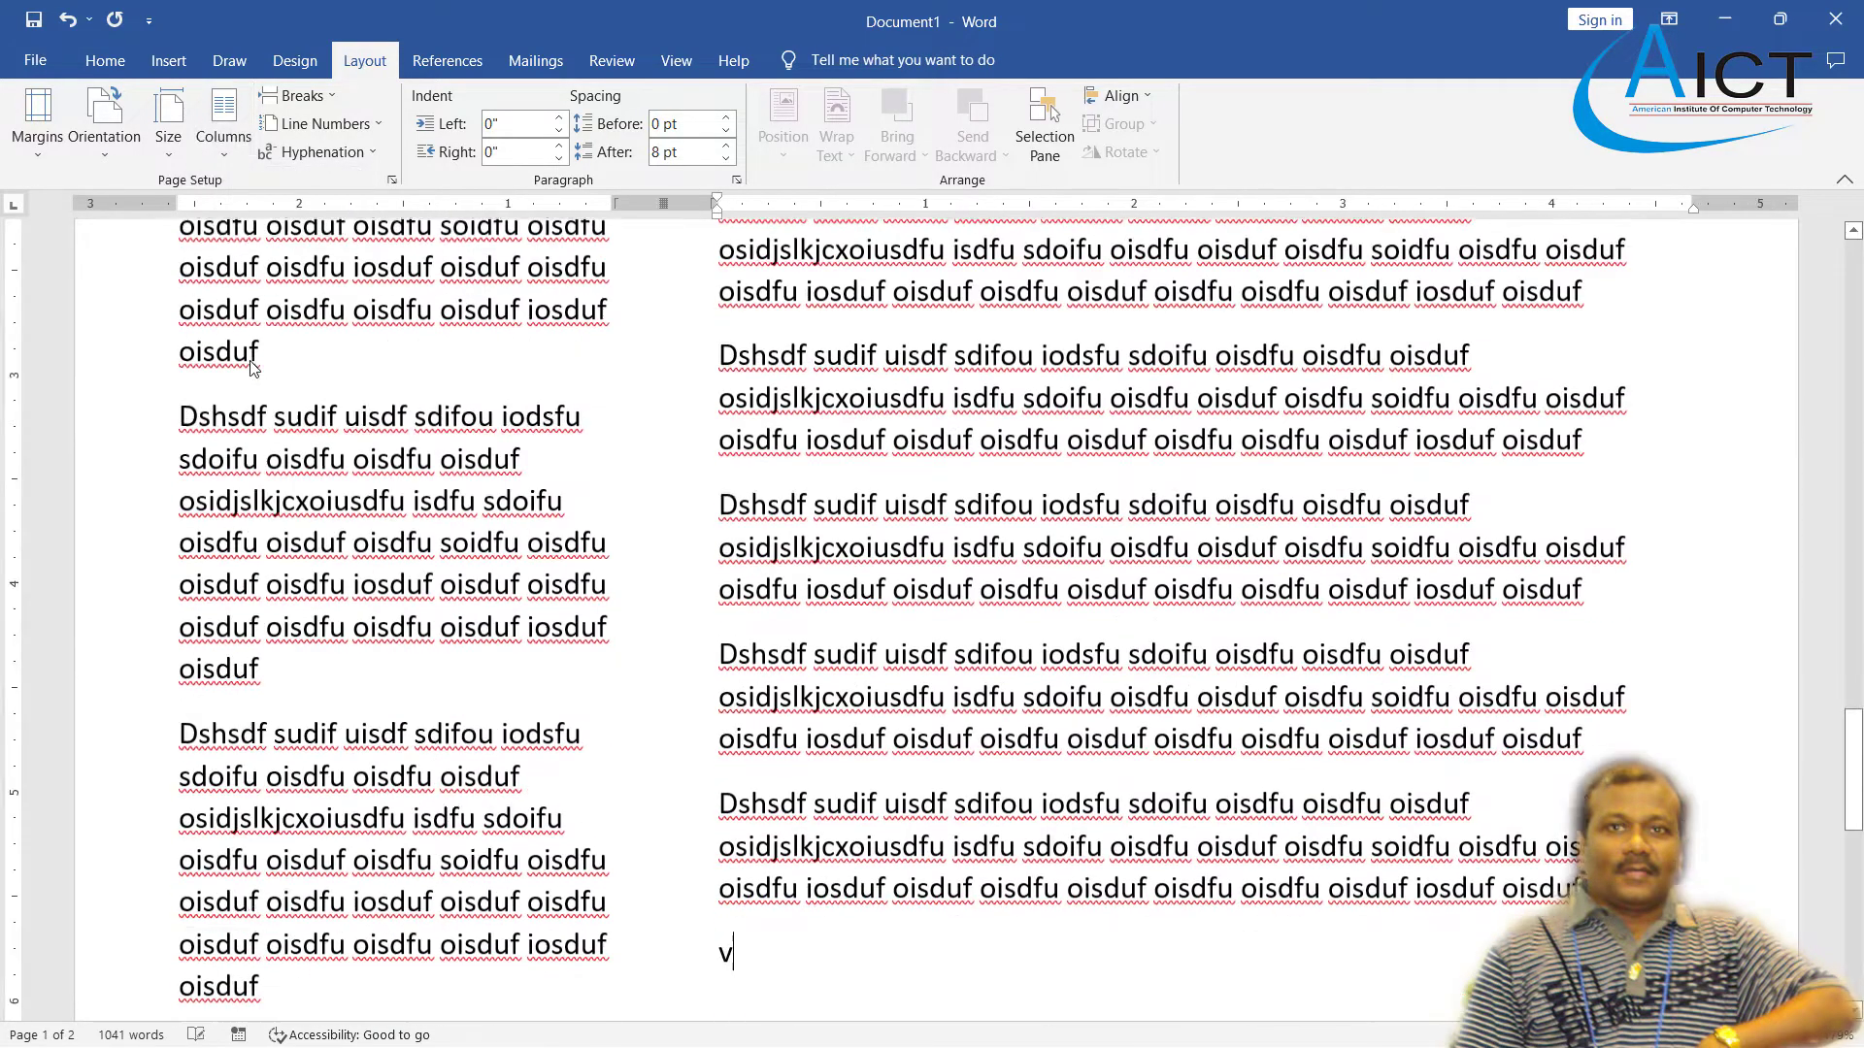
{"action": "scroll", "coordinate": [571, 539], "scroll_direction": "down", "scroll_amount": 5}
{"action": "scroll", "coordinate": [571, 540], "scroll_direction": "up", "scroll_amount": 5}
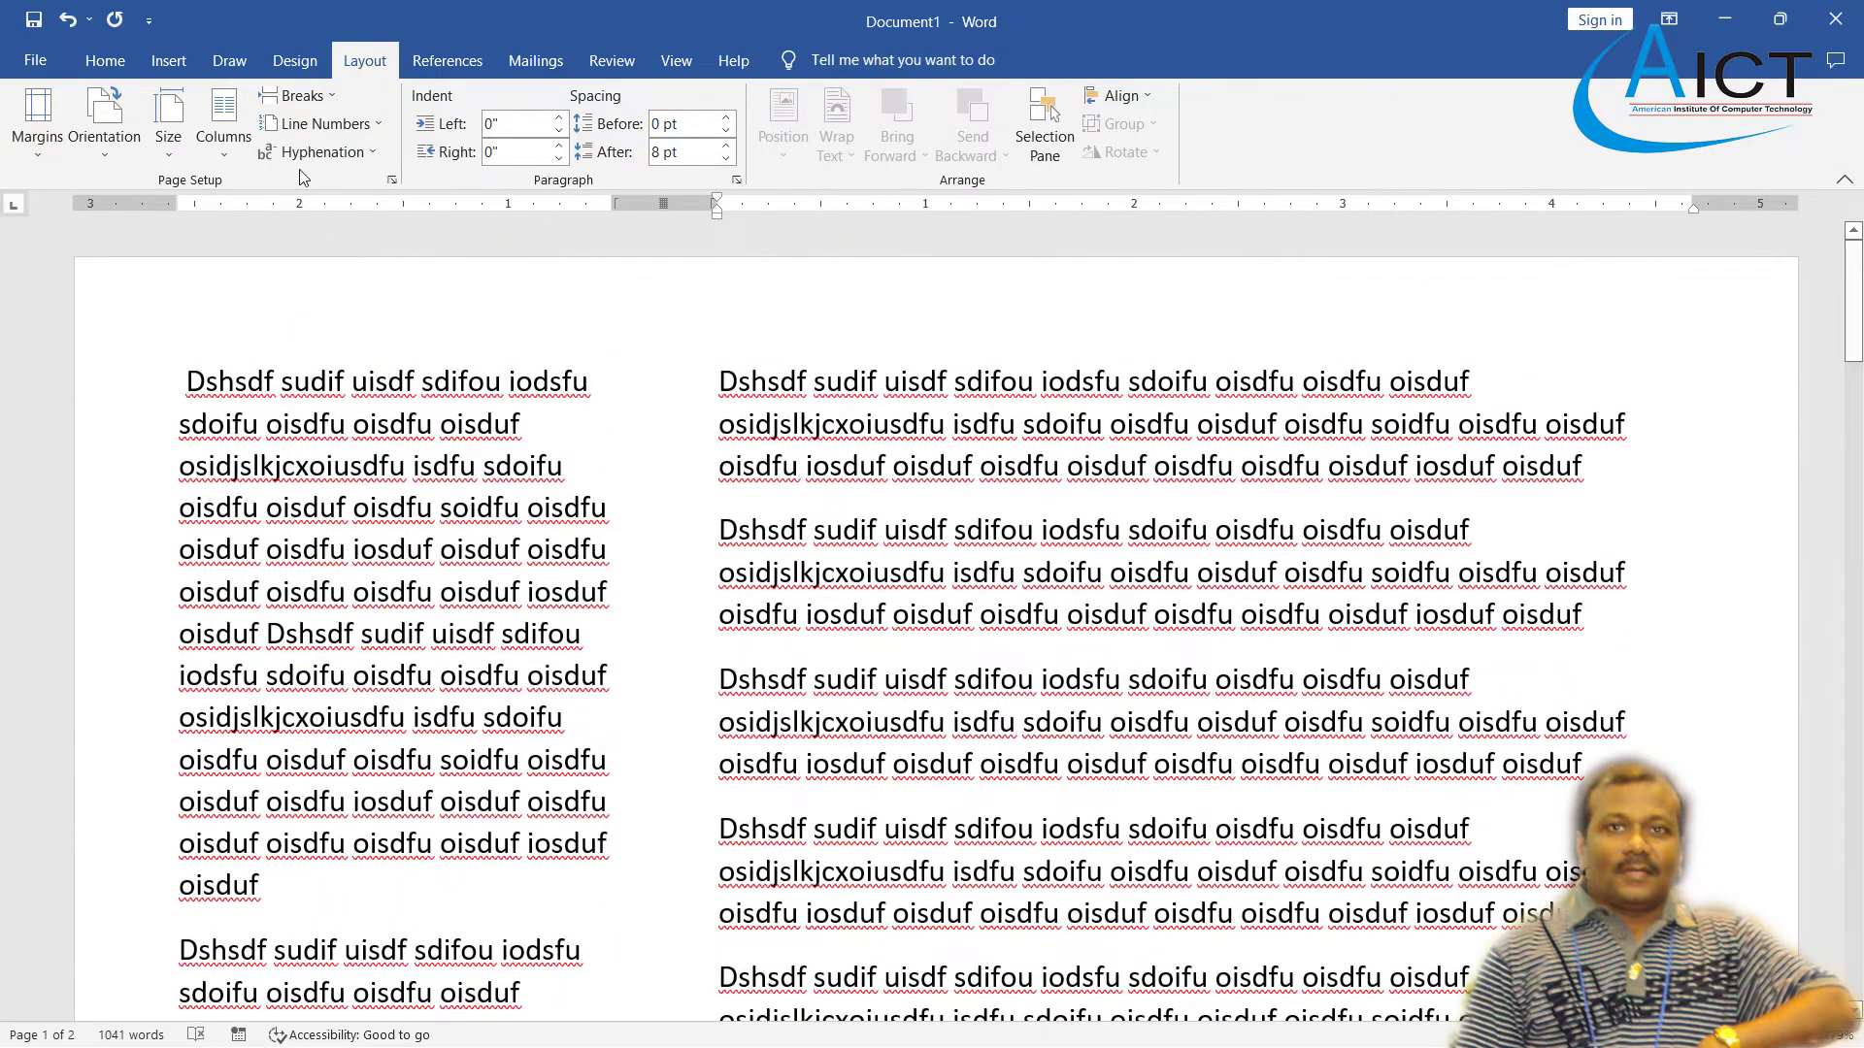
- Apply the Right column preset, with a wide first column and a narrow second column
{"action": "left_click", "coordinate": [220, 145]}
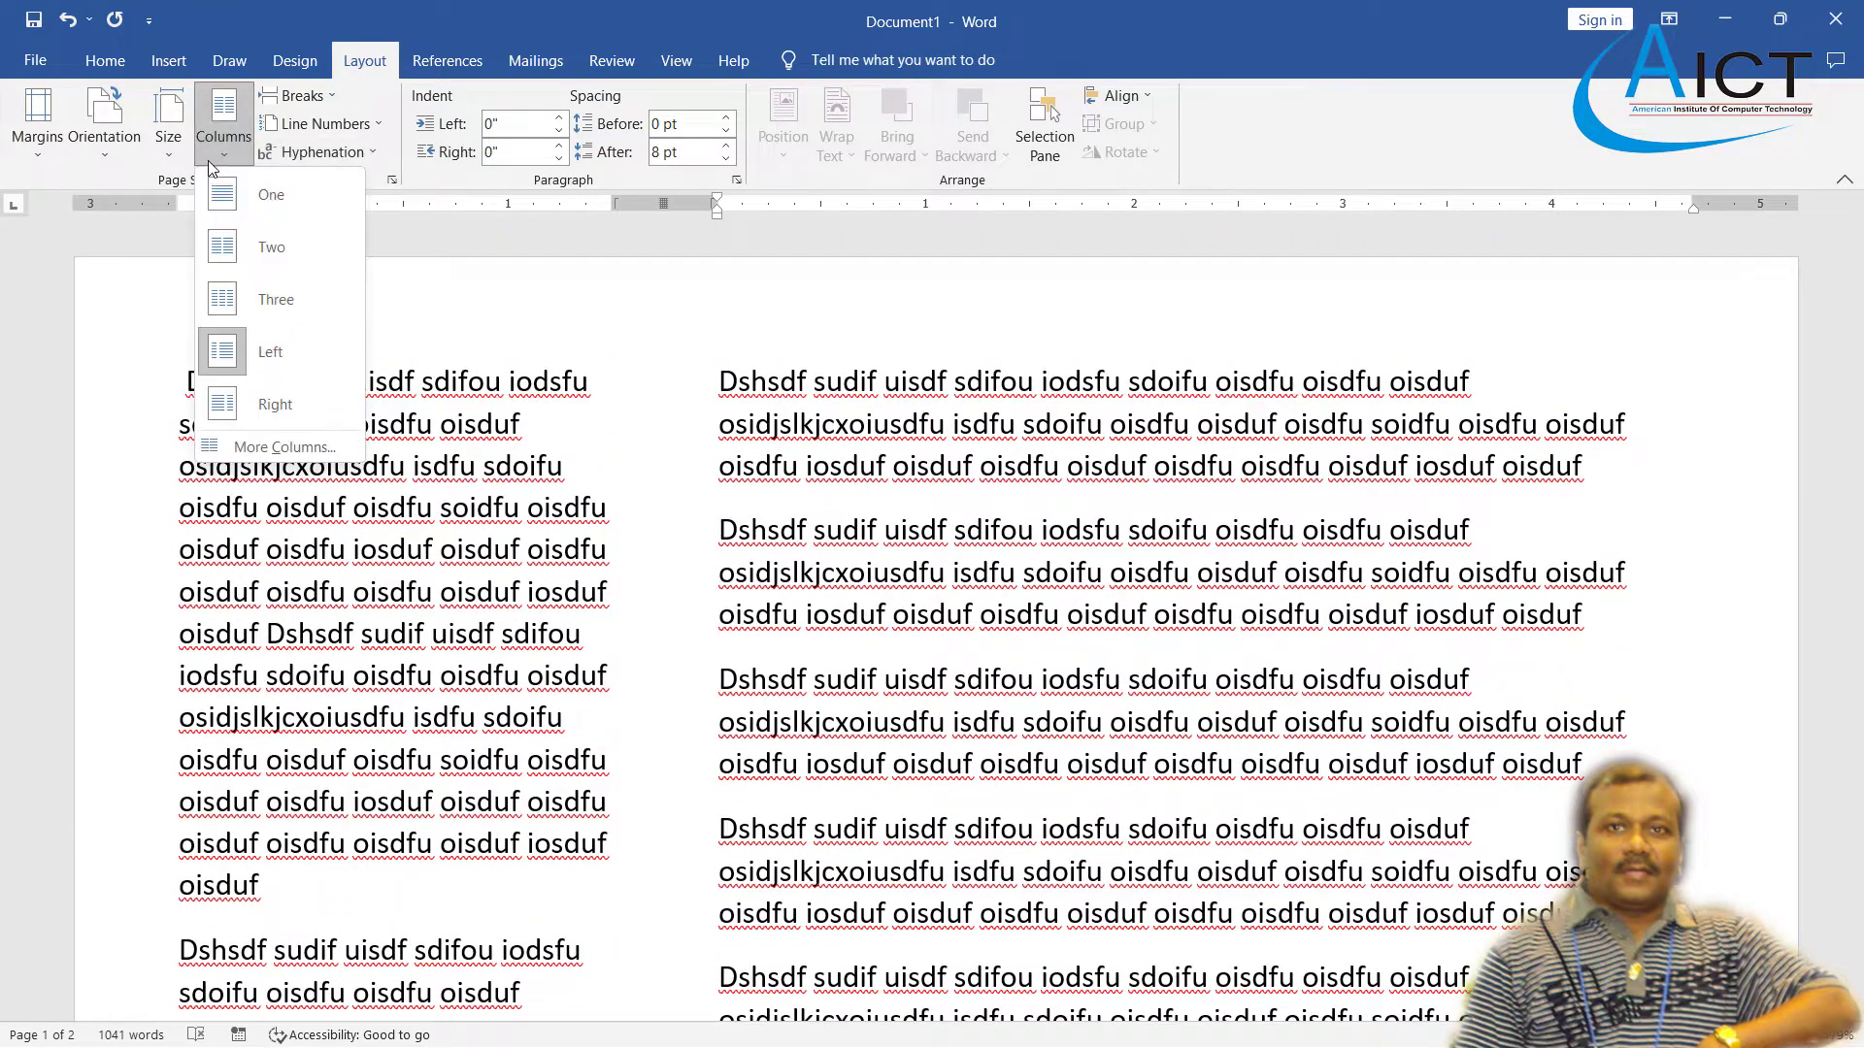
{"action": "left_click", "coordinate": [252, 411]}
{"action": "scroll", "coordinate": [251, 411], "scroll_direction": "up", "scroll_amount": 10}
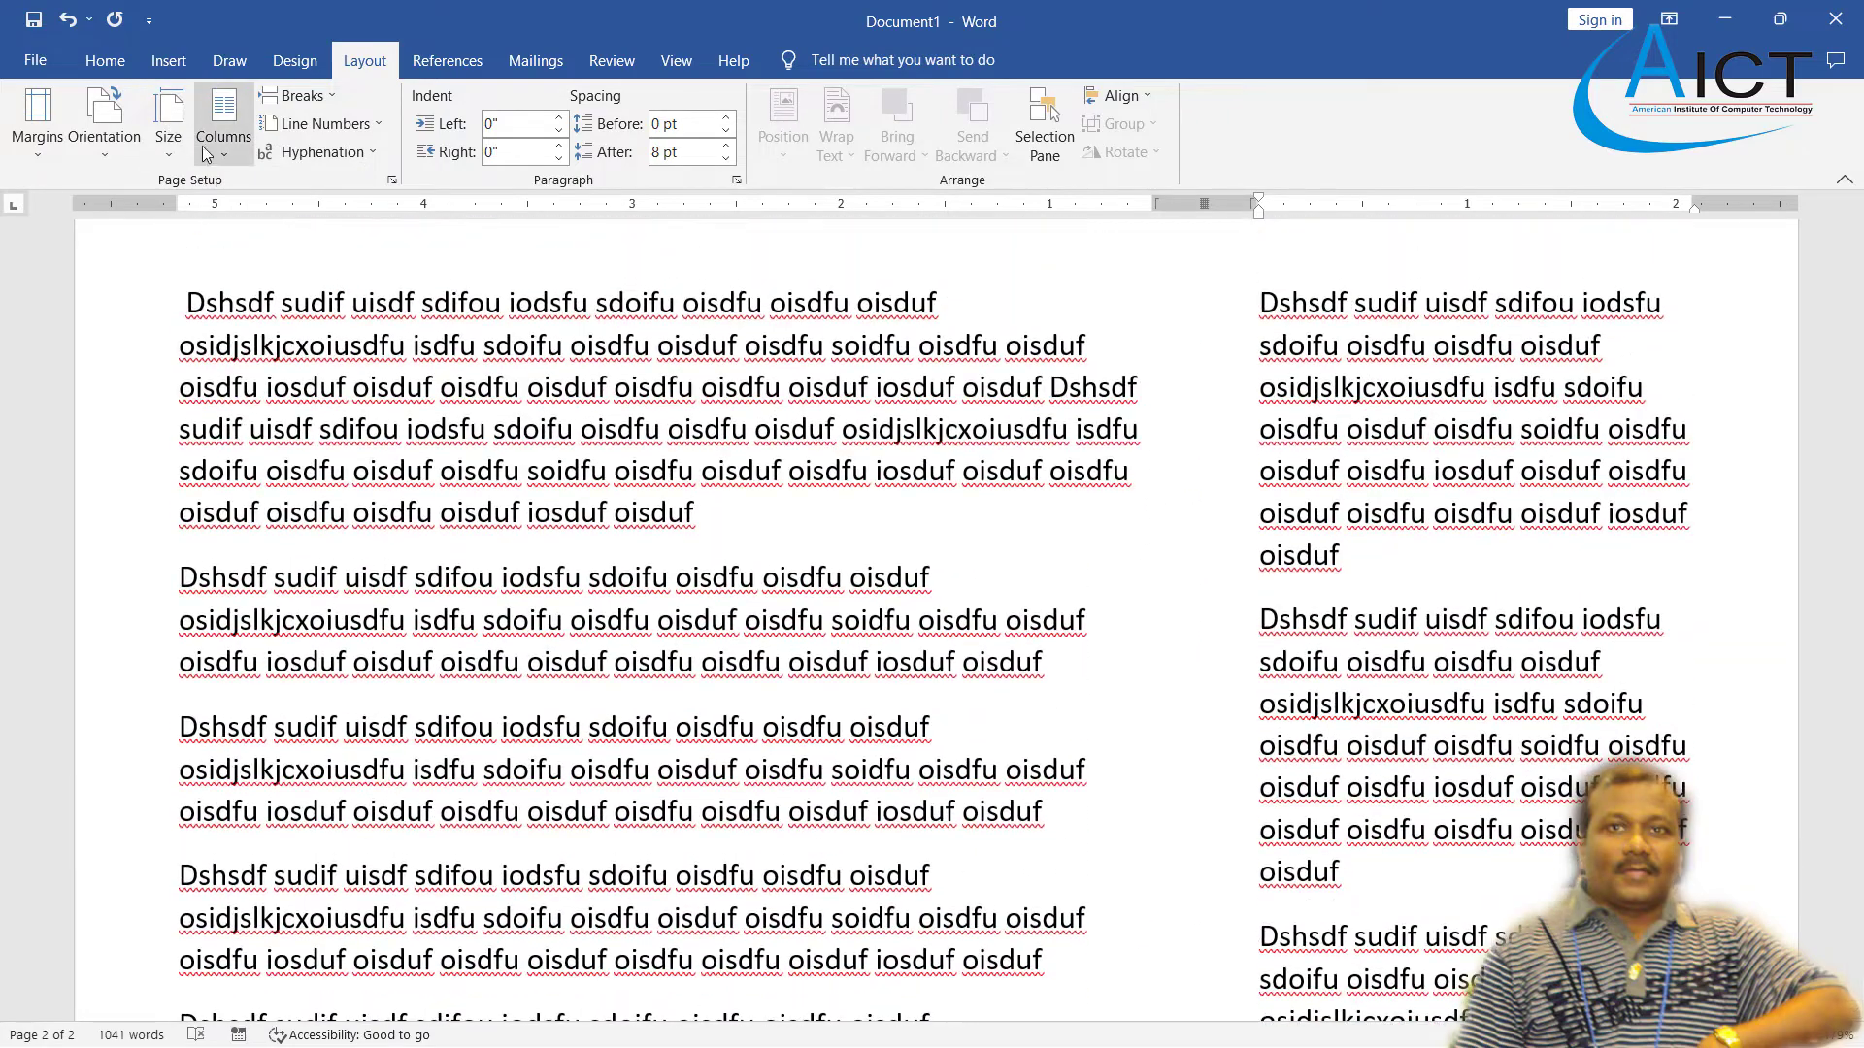
- Lay out the whole document in four equal-width columns, starting from the Three preset, and check the flow across both pages
{"action": "left_click", "coordinate": [204, 152]}
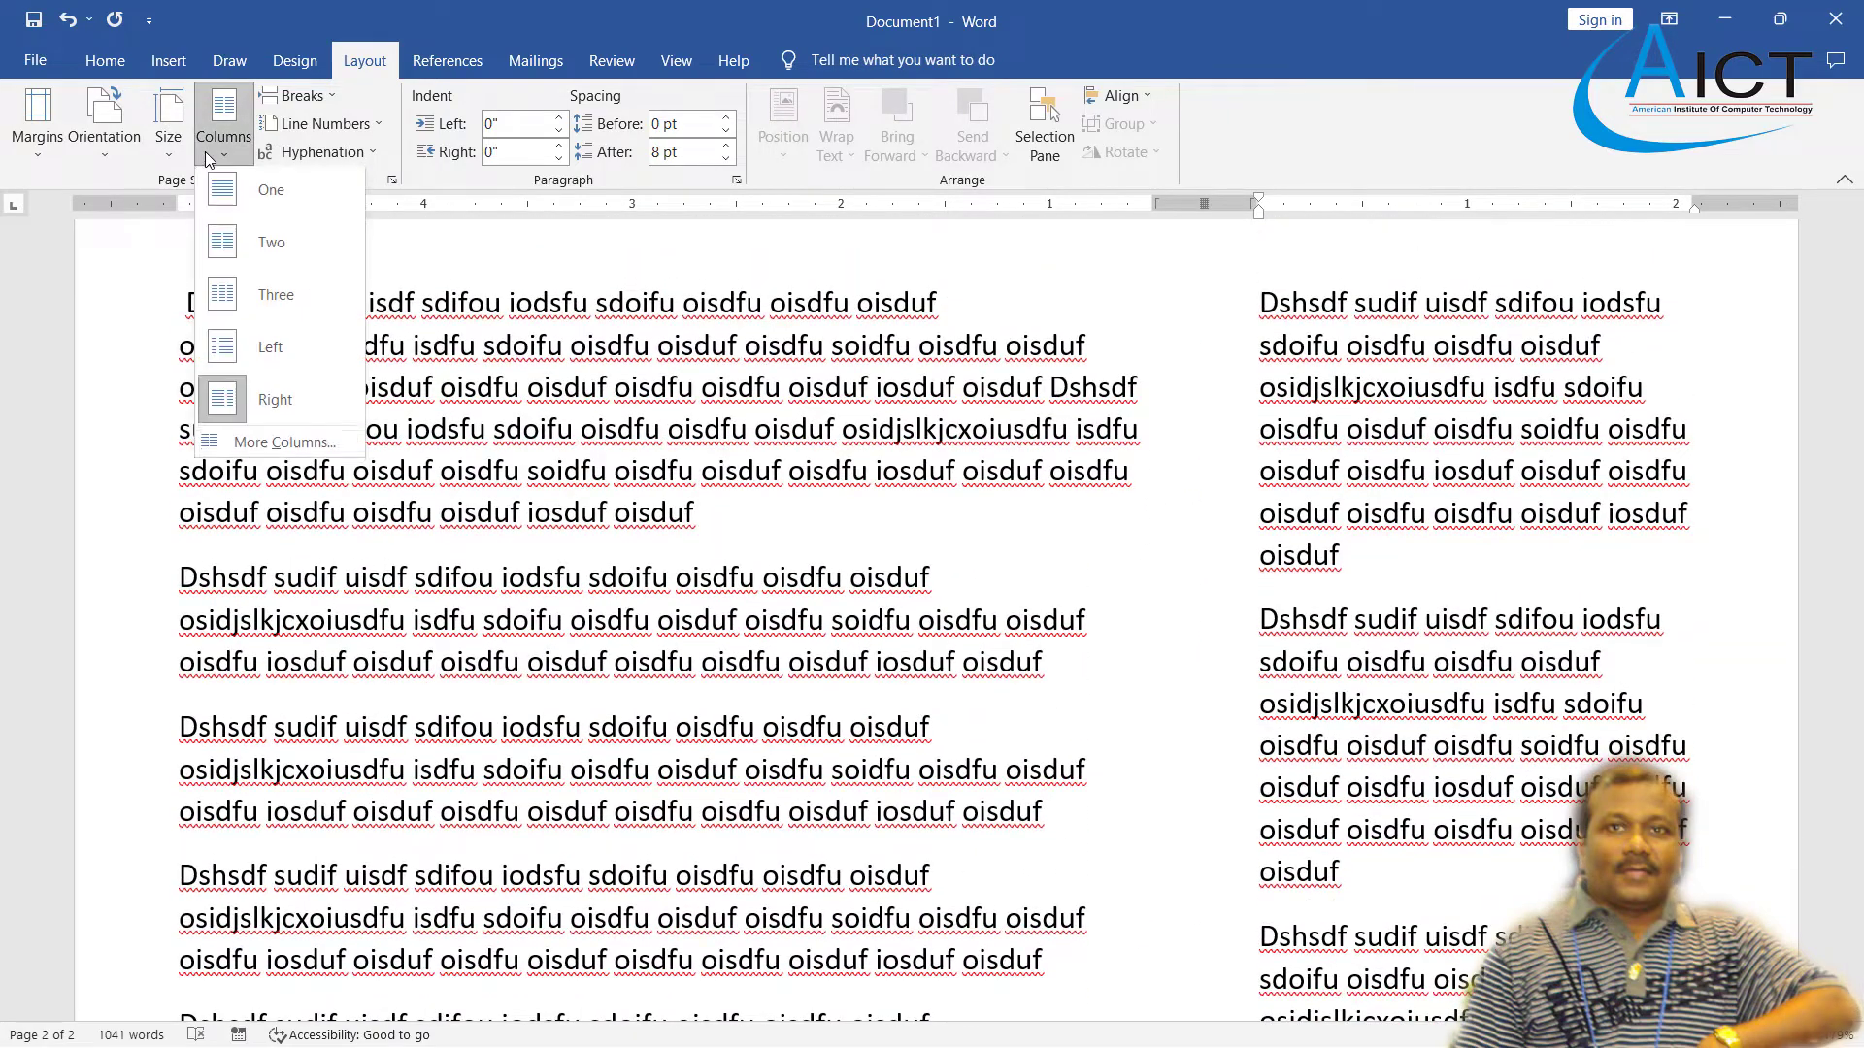
{"action": "left_click", "coordinate": [293, 446]}
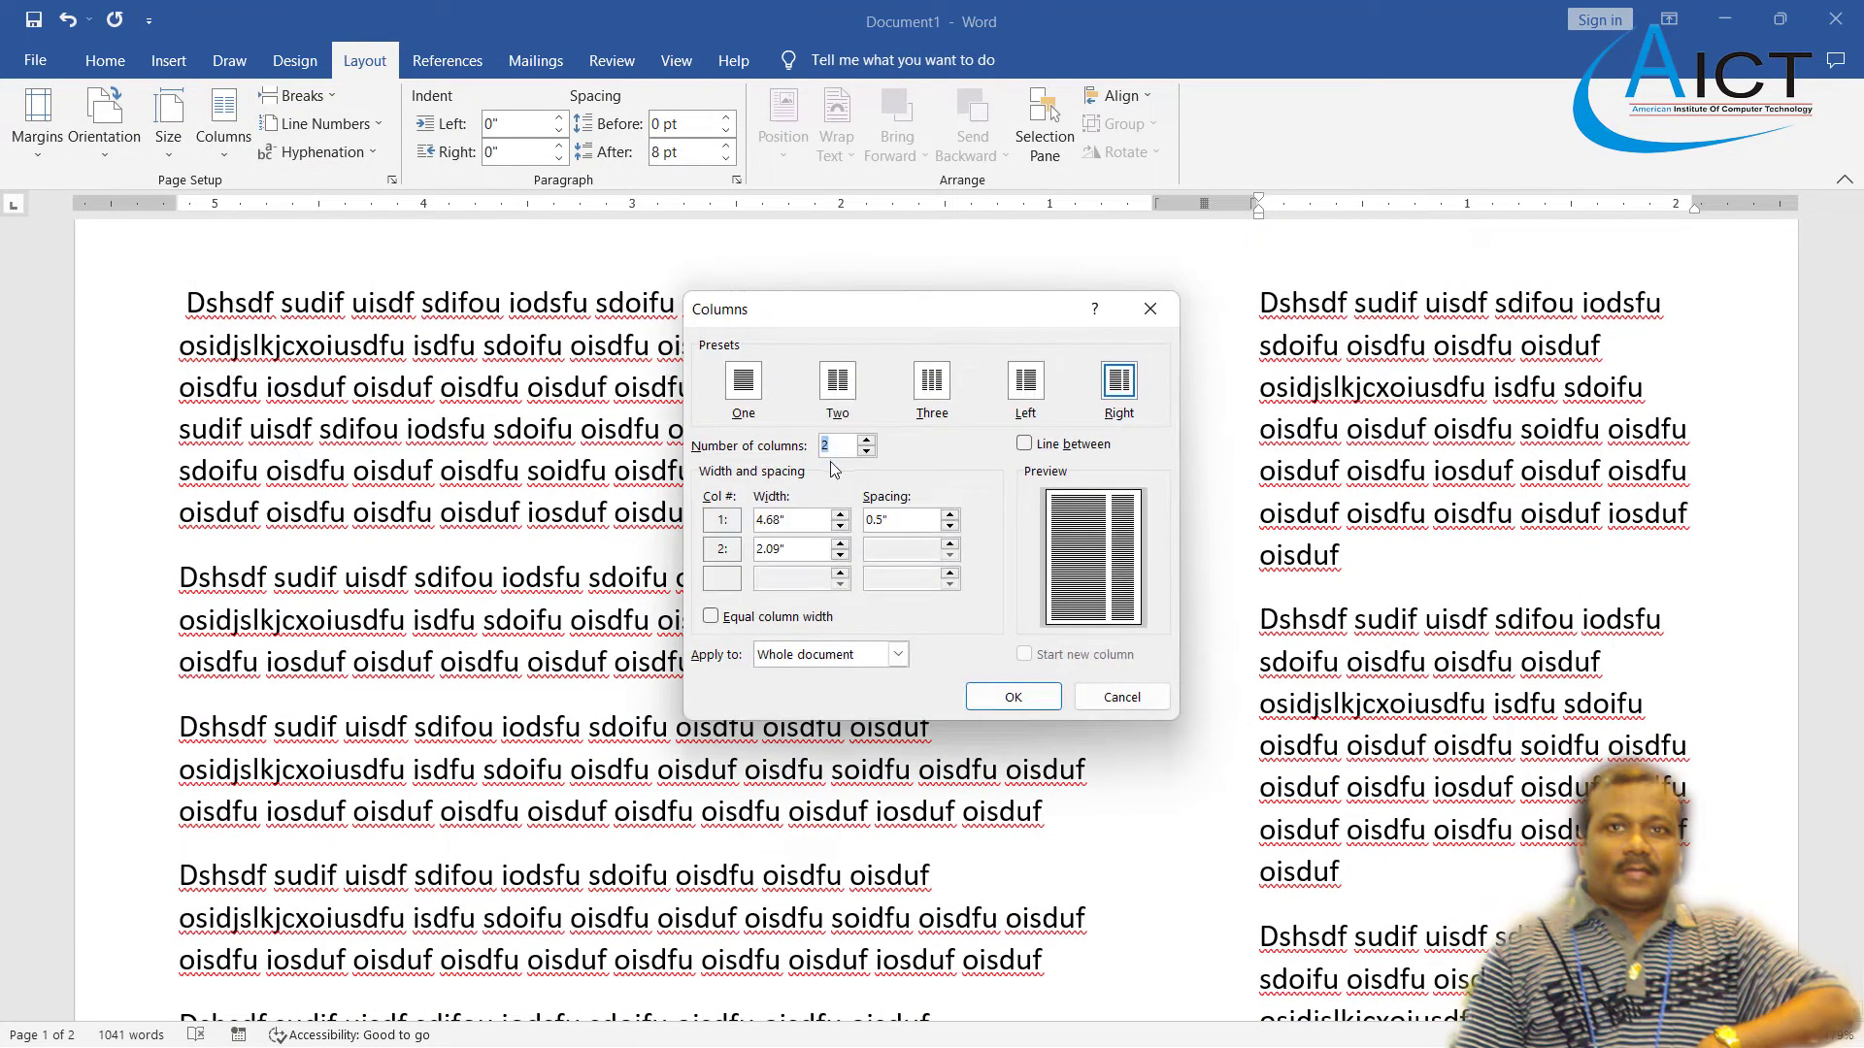
{"action": "left_click", "coordinate": [867, 442]}
{"action": "left_click", "coordinate": [866, 442]}
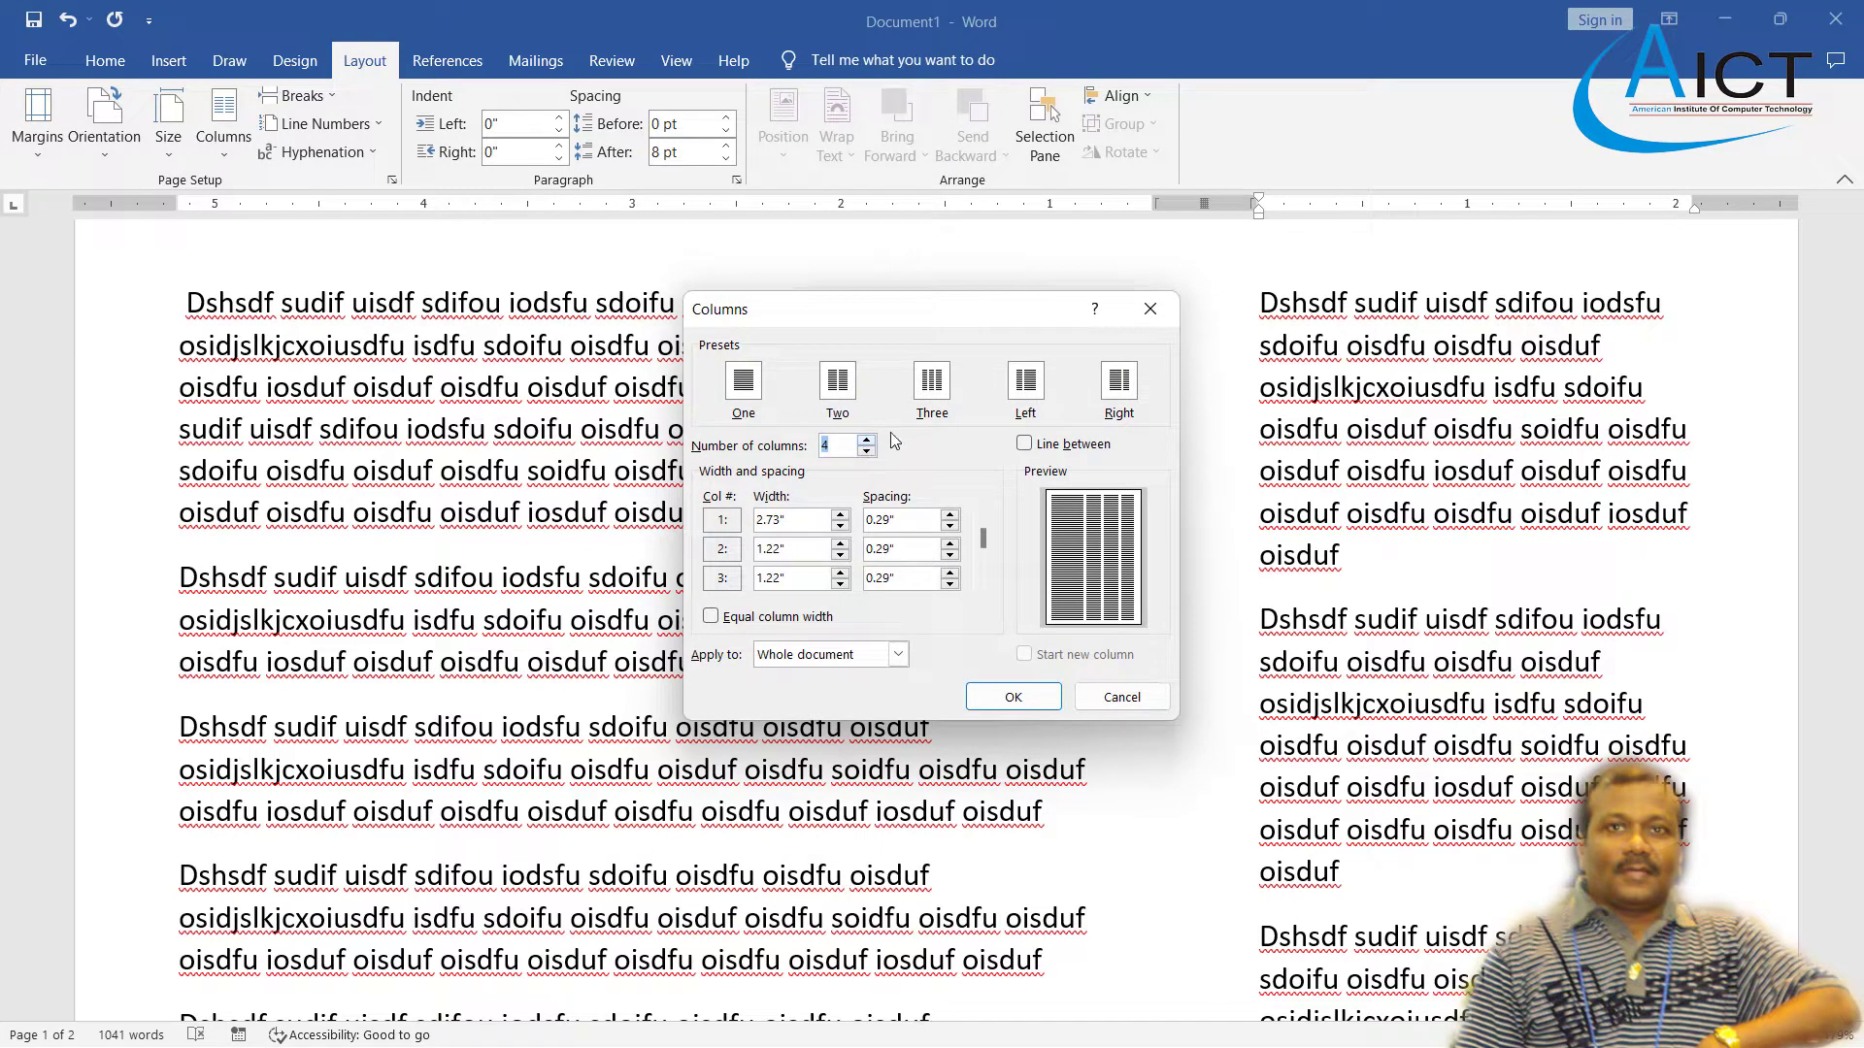
{"action": "left_click", "coordinate": [930, 386]}
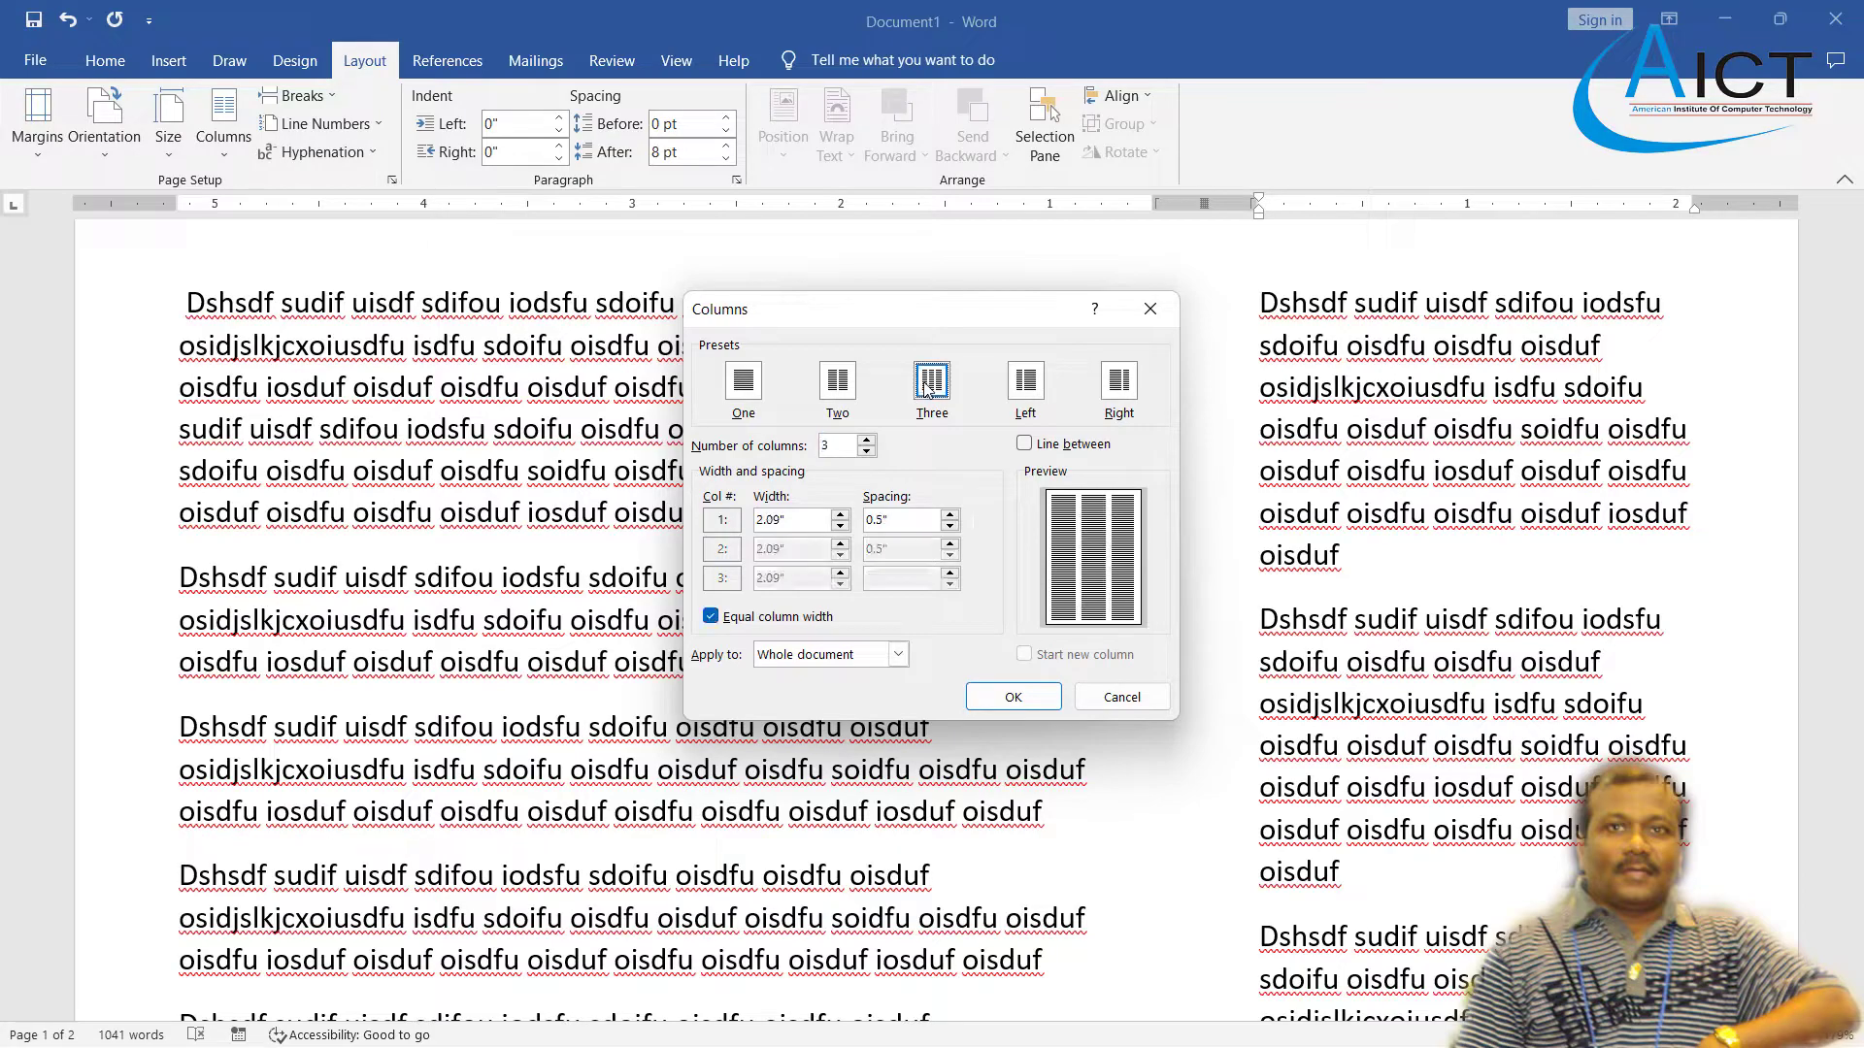
{"action": "left_click", "coordinate": [866, 451]}
{"action": "left_click", "coordinate": [866, 440]}
{"action": "left_click", "coordinate": [866, 440]}
{"action": "left_click", "coordinate": [1014, 697]}
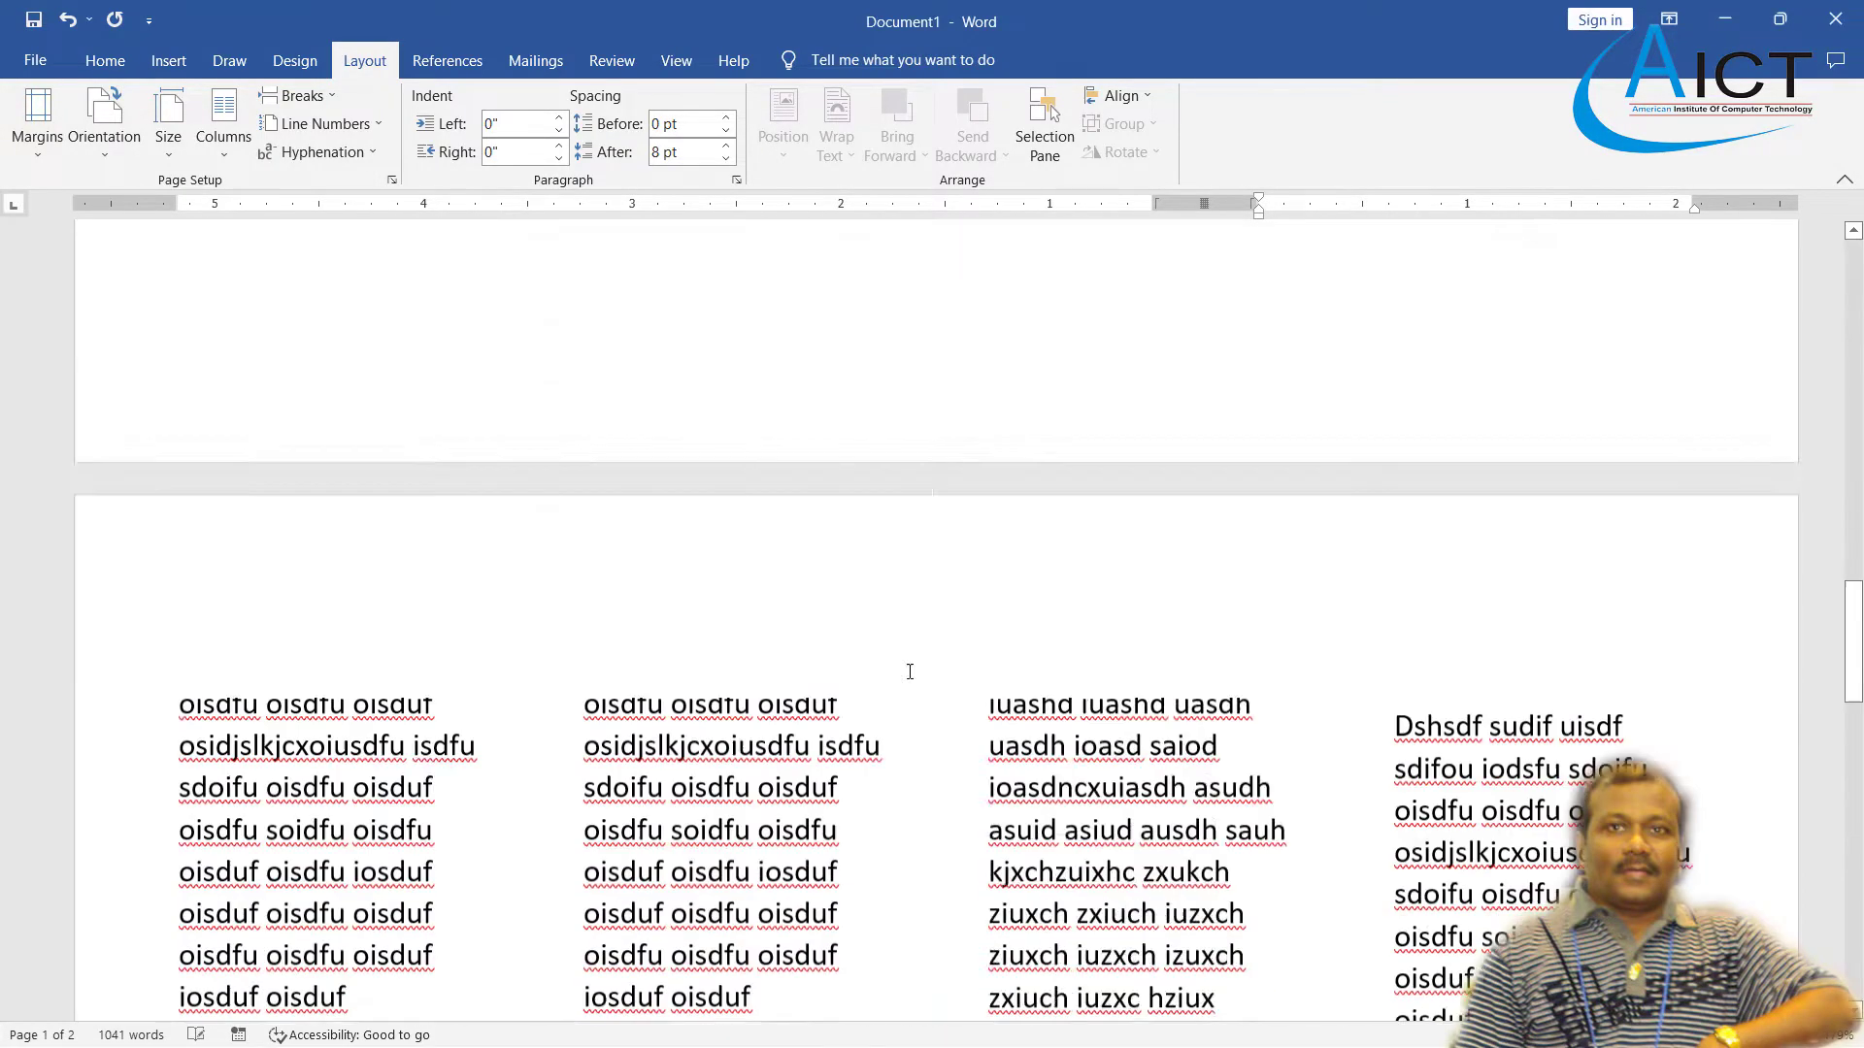
{"action": "scroll", "coordinate": [903, 666], "scroll_direction": "down", "scroll_amount": 3}
{"action": "scroll", "coordinate": [882, 669], "scroll_direction": "up", "scroll_amount": 10}
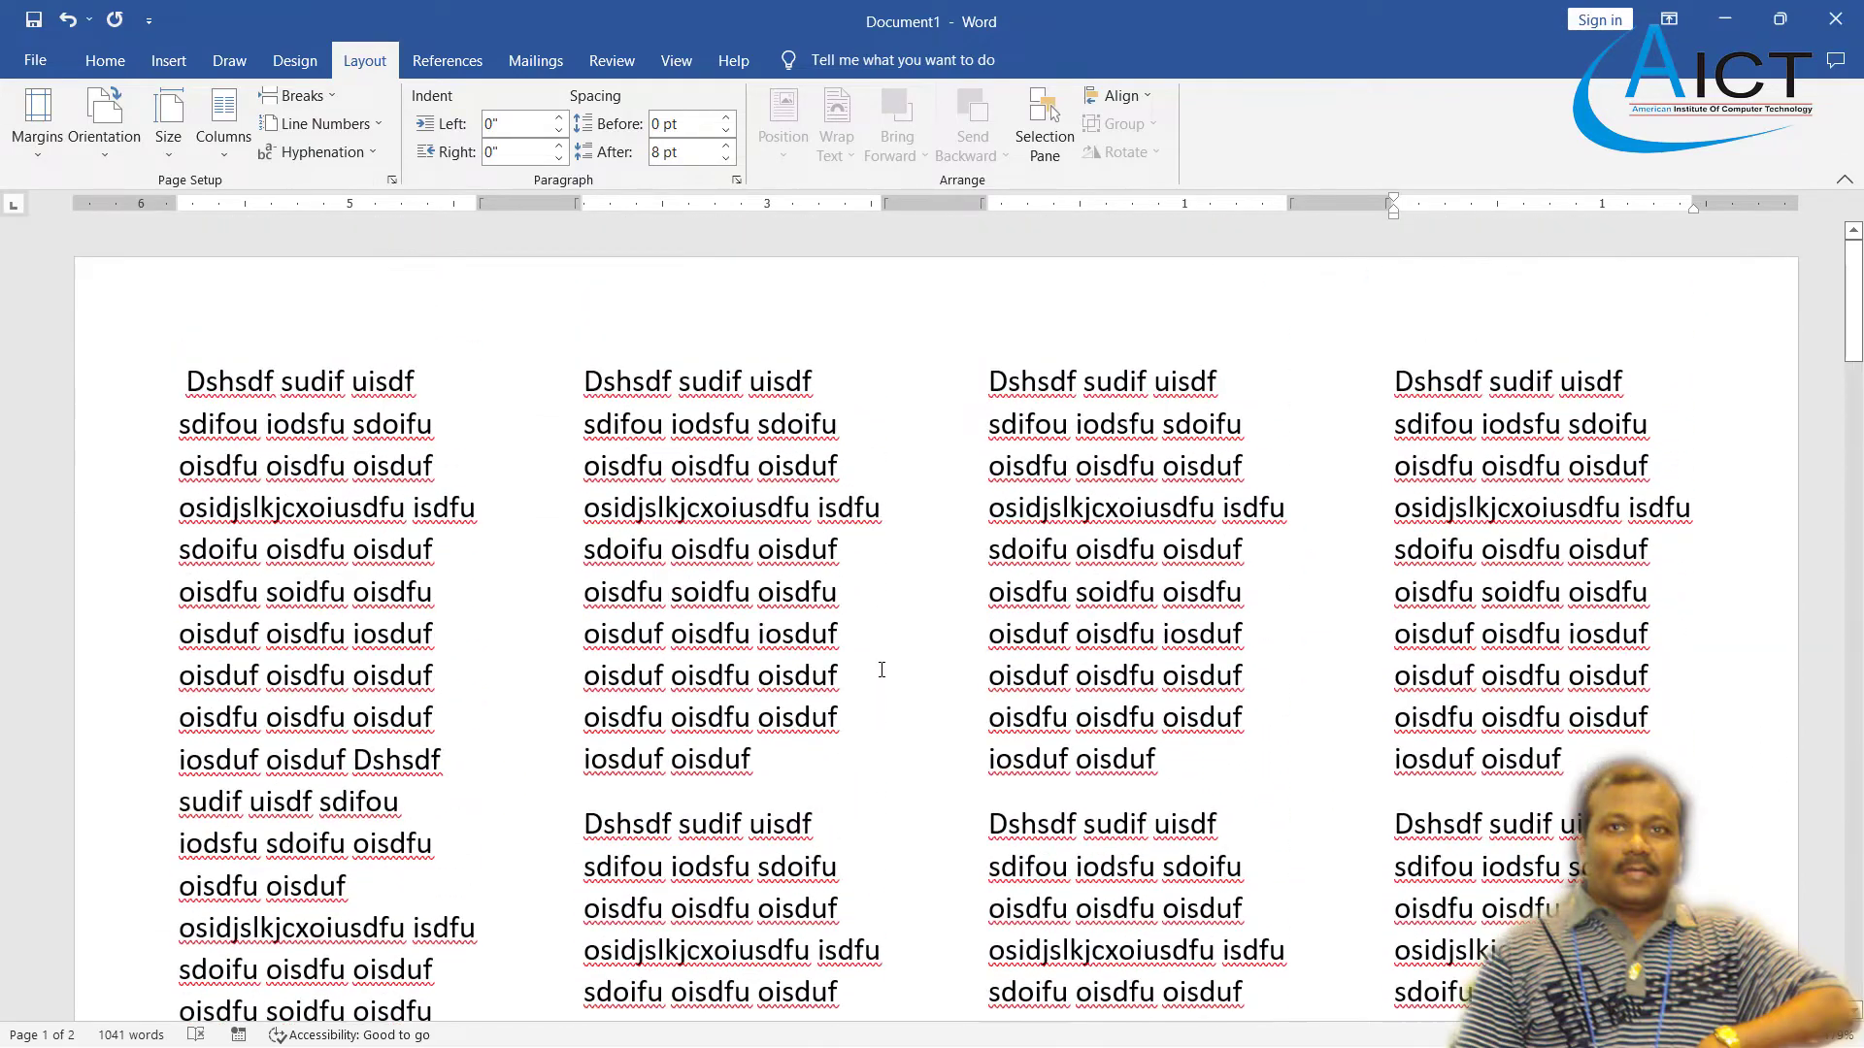
- Widen the four equal columns to about 1.5" each, with about 0.42" spacing, by moving the first column's boundary
{"action": "scroll", "coordinate": [887, 681], "scroll_direction": "down", "scroll_amount": 4}
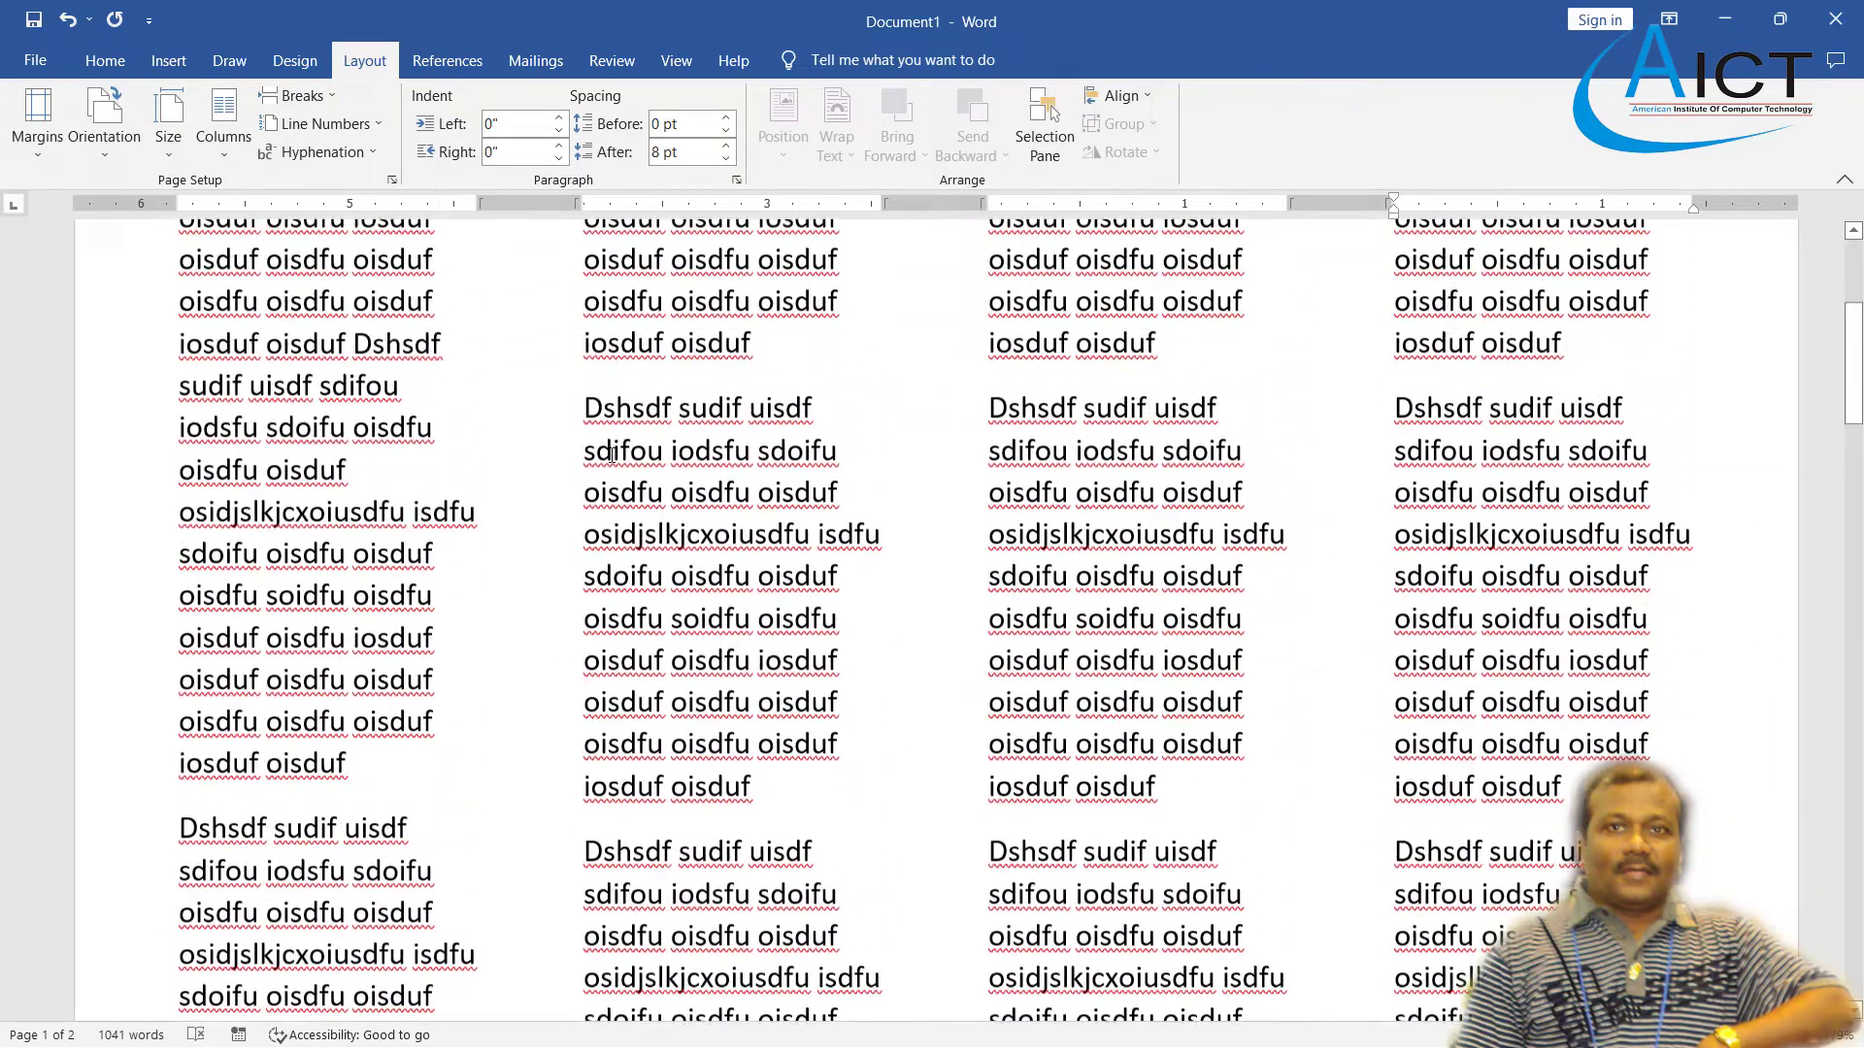
{"action": "left_click_drag", "start_coordinate": [492, 217], "coordinate": [507, 218]}
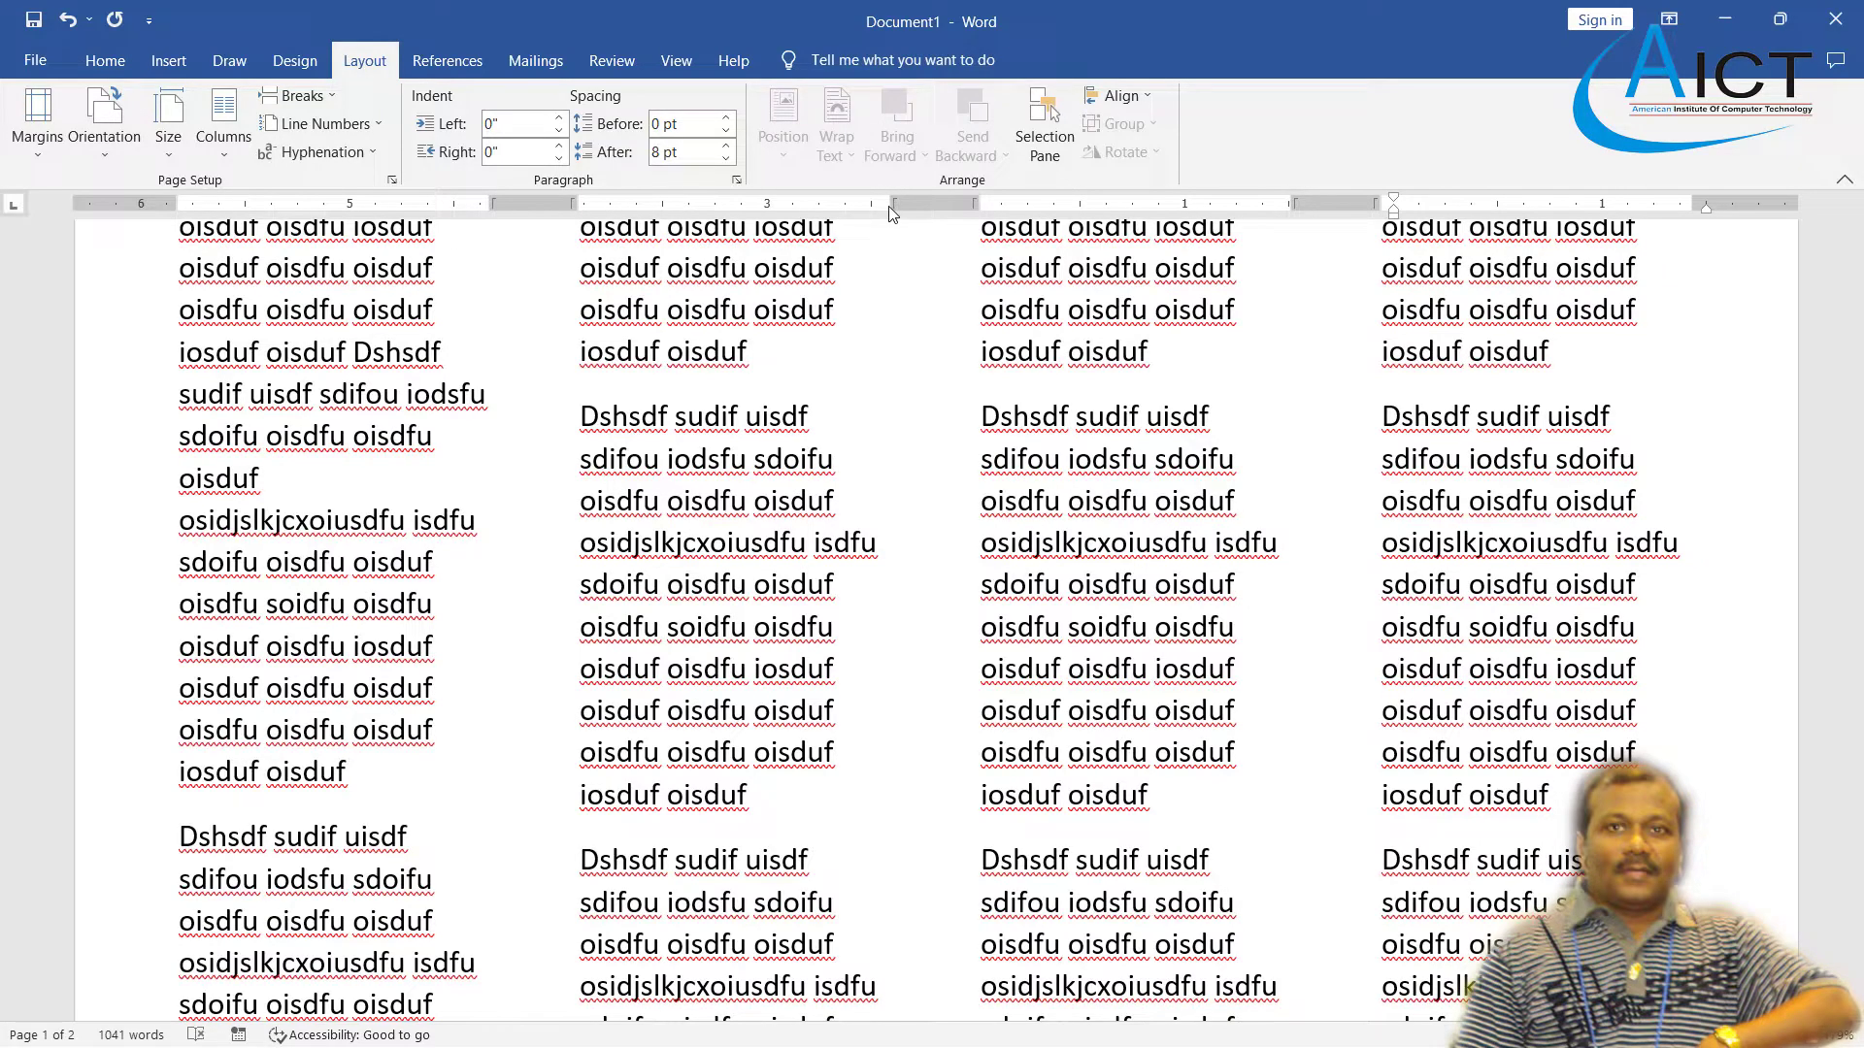
{"action": "scroll", "coordinate": [845, 413], "scroll_direction": "up", "scroll_amount": 4}
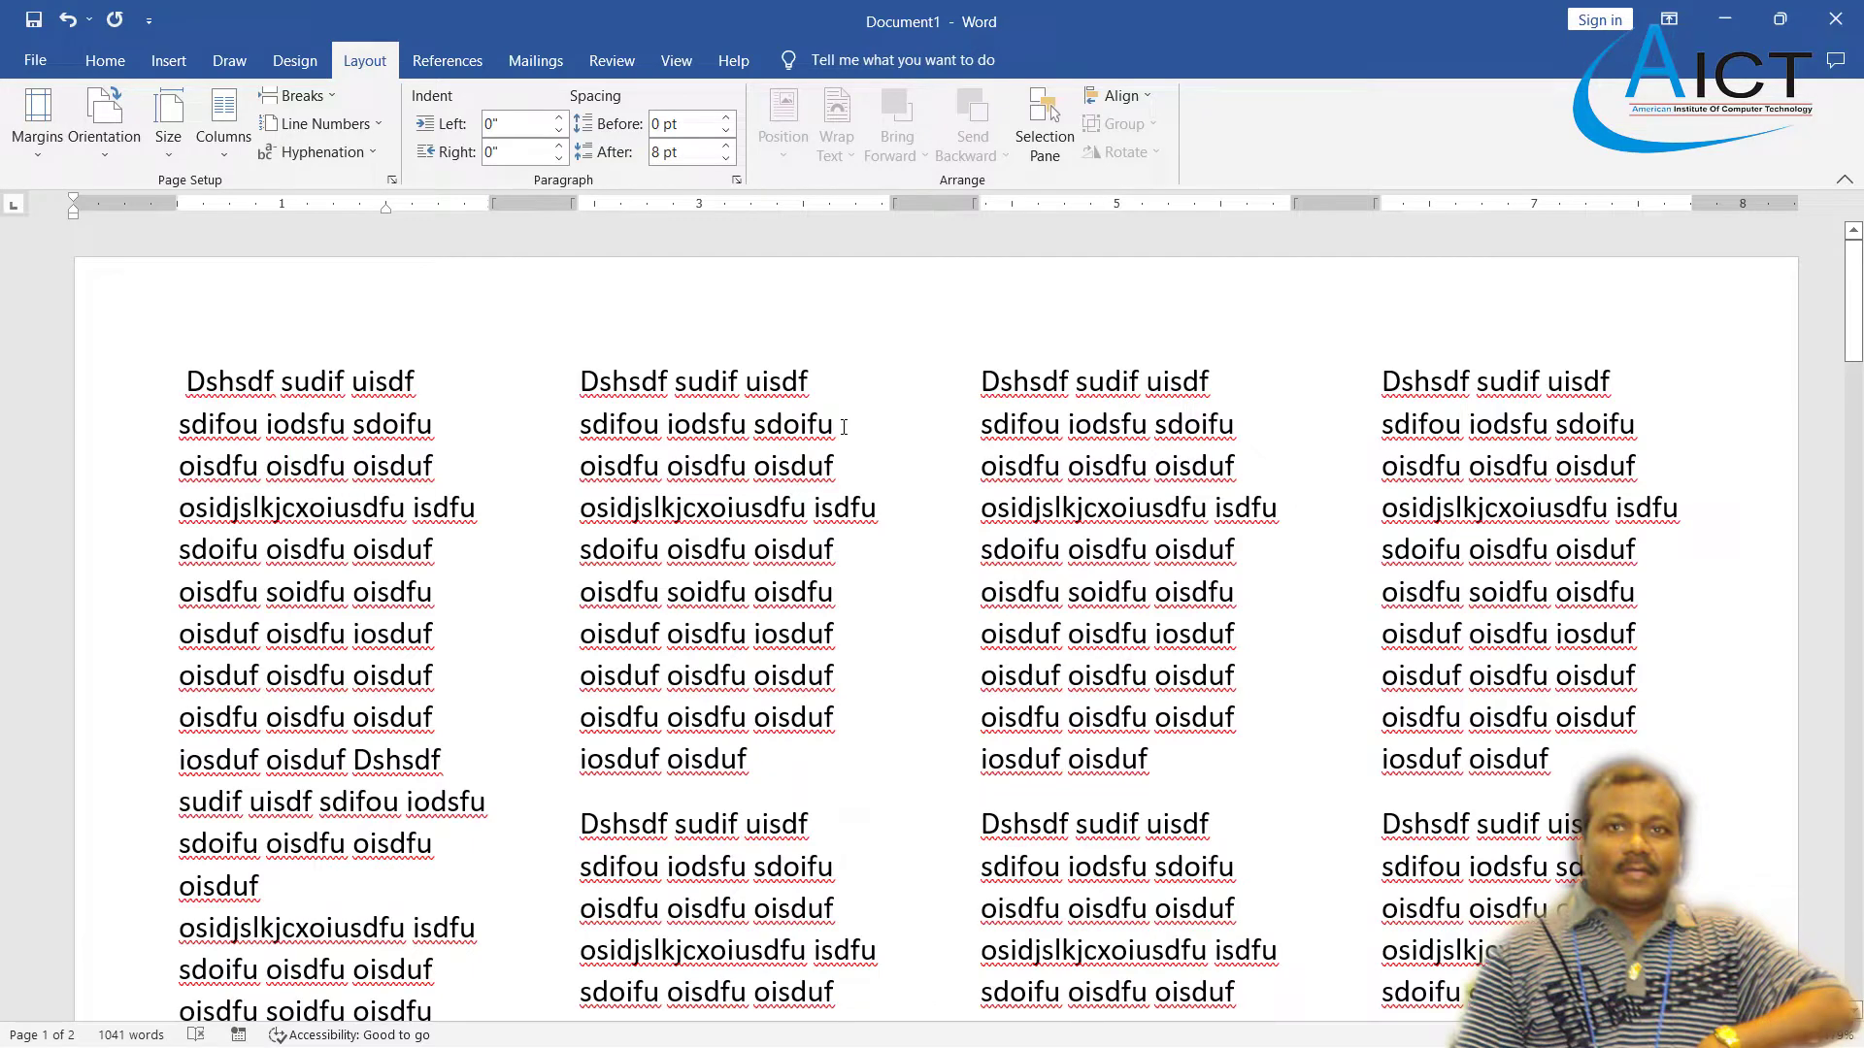
- Add a dividing line between the four columns throughout the whole document and check it on both pages
{"action": "left_click", "coordinate": [223, 125]}
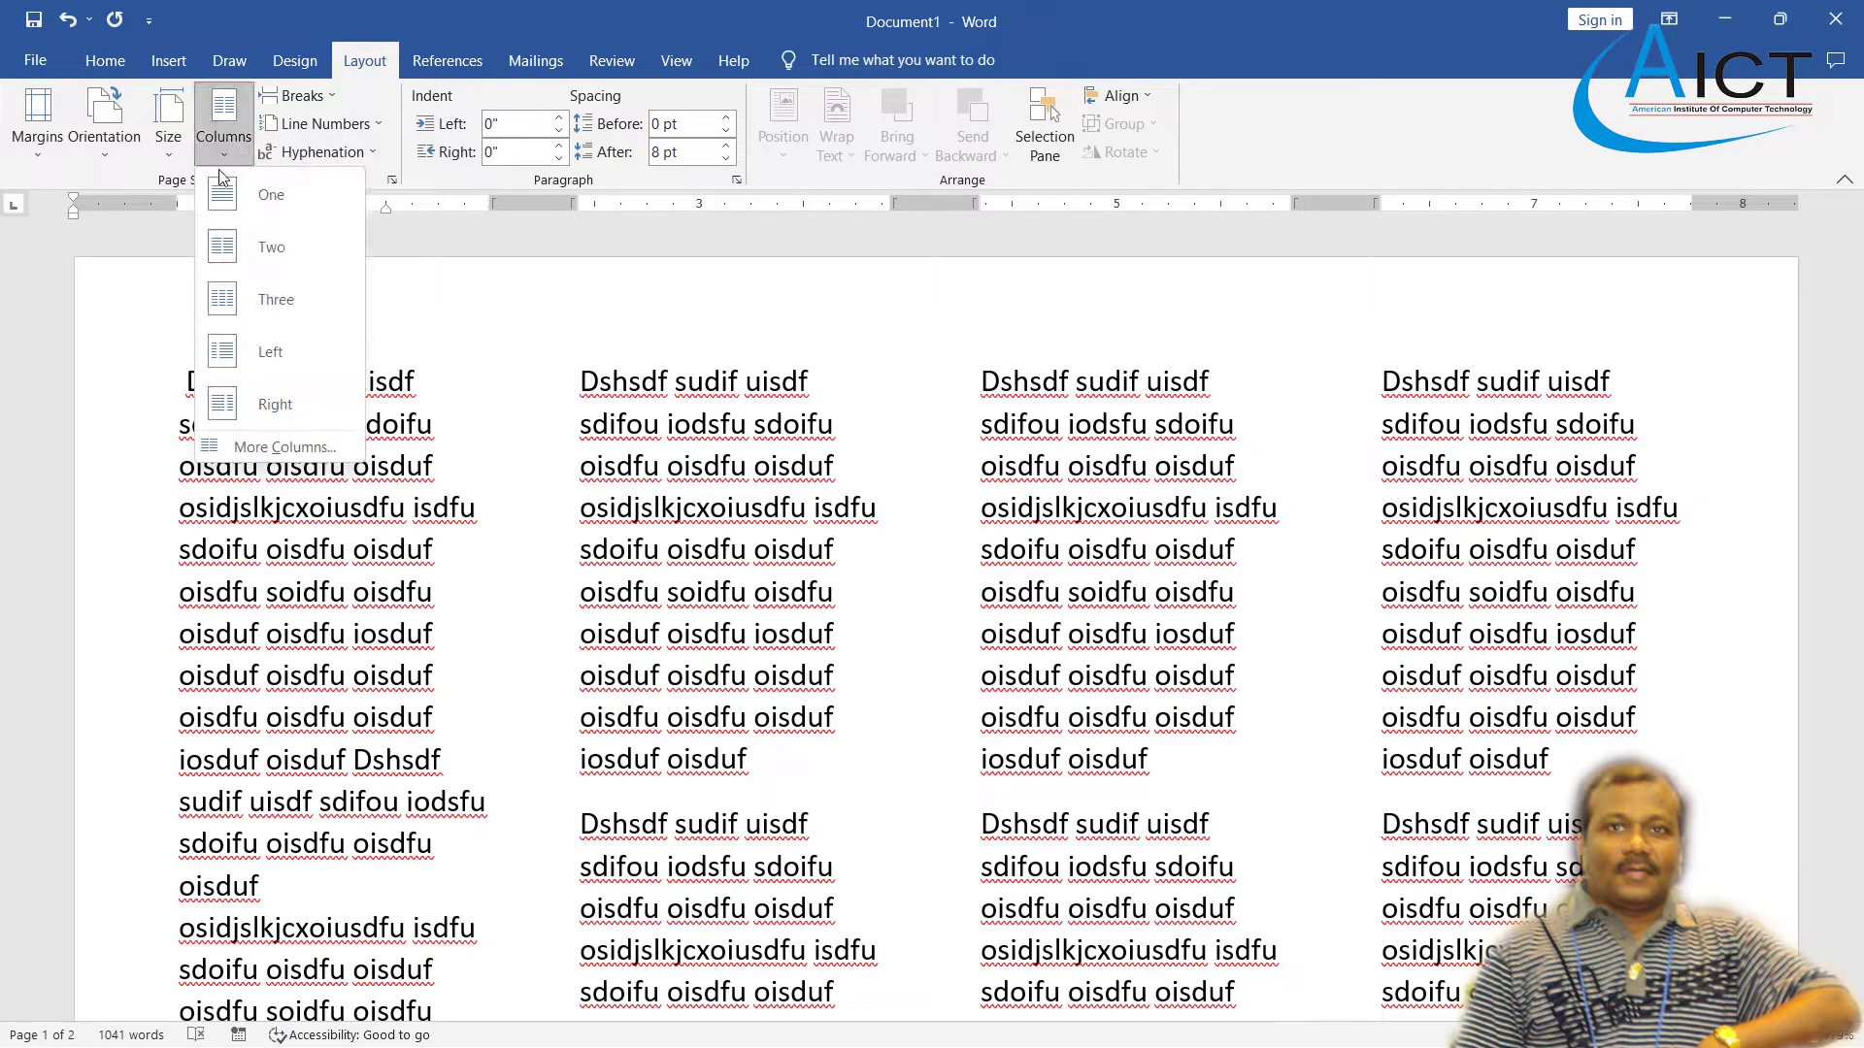
{"action": "left_click", "coordinate": [256, 447]}
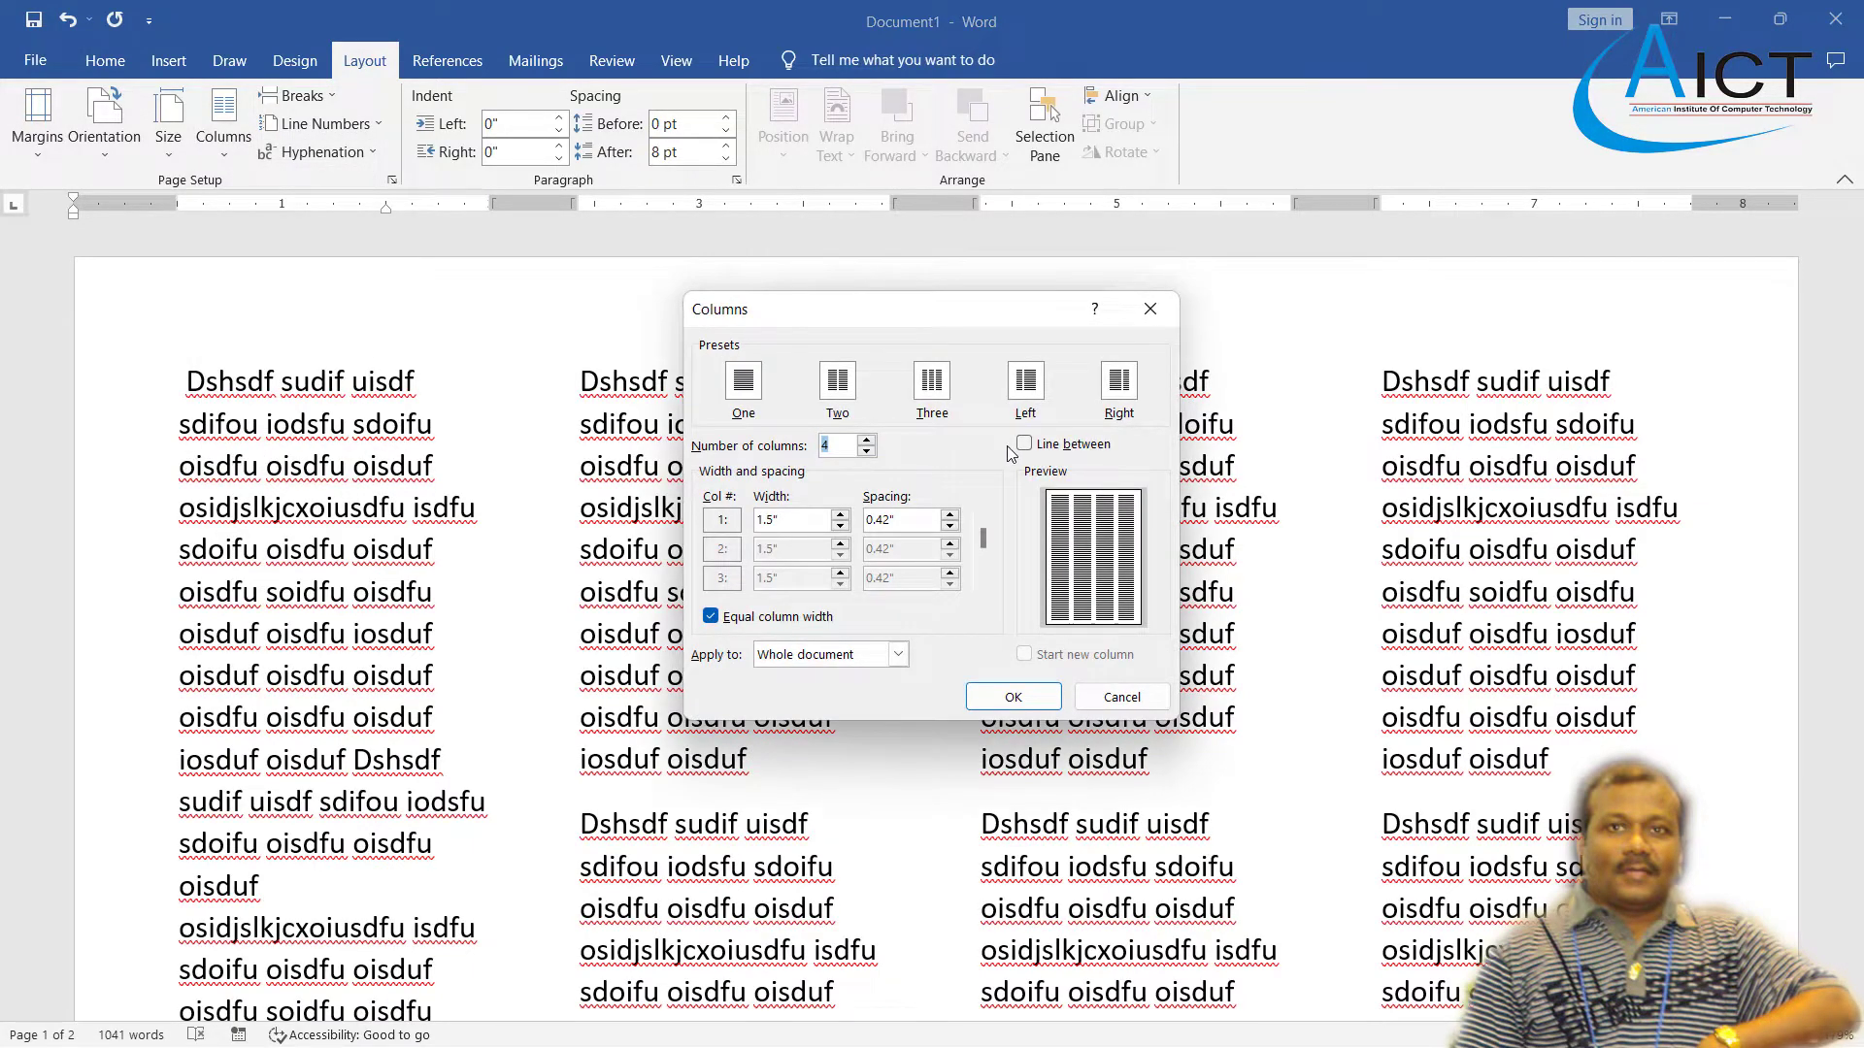
{"action": "left_click", "coordinate": [1025, 445]}
{"action": "left_click", "coordinate": [1012, 697]}
{"action": "scroll", "coordinate": [883, 625], "scroll_direction": "down", "scroll_amount": 15}
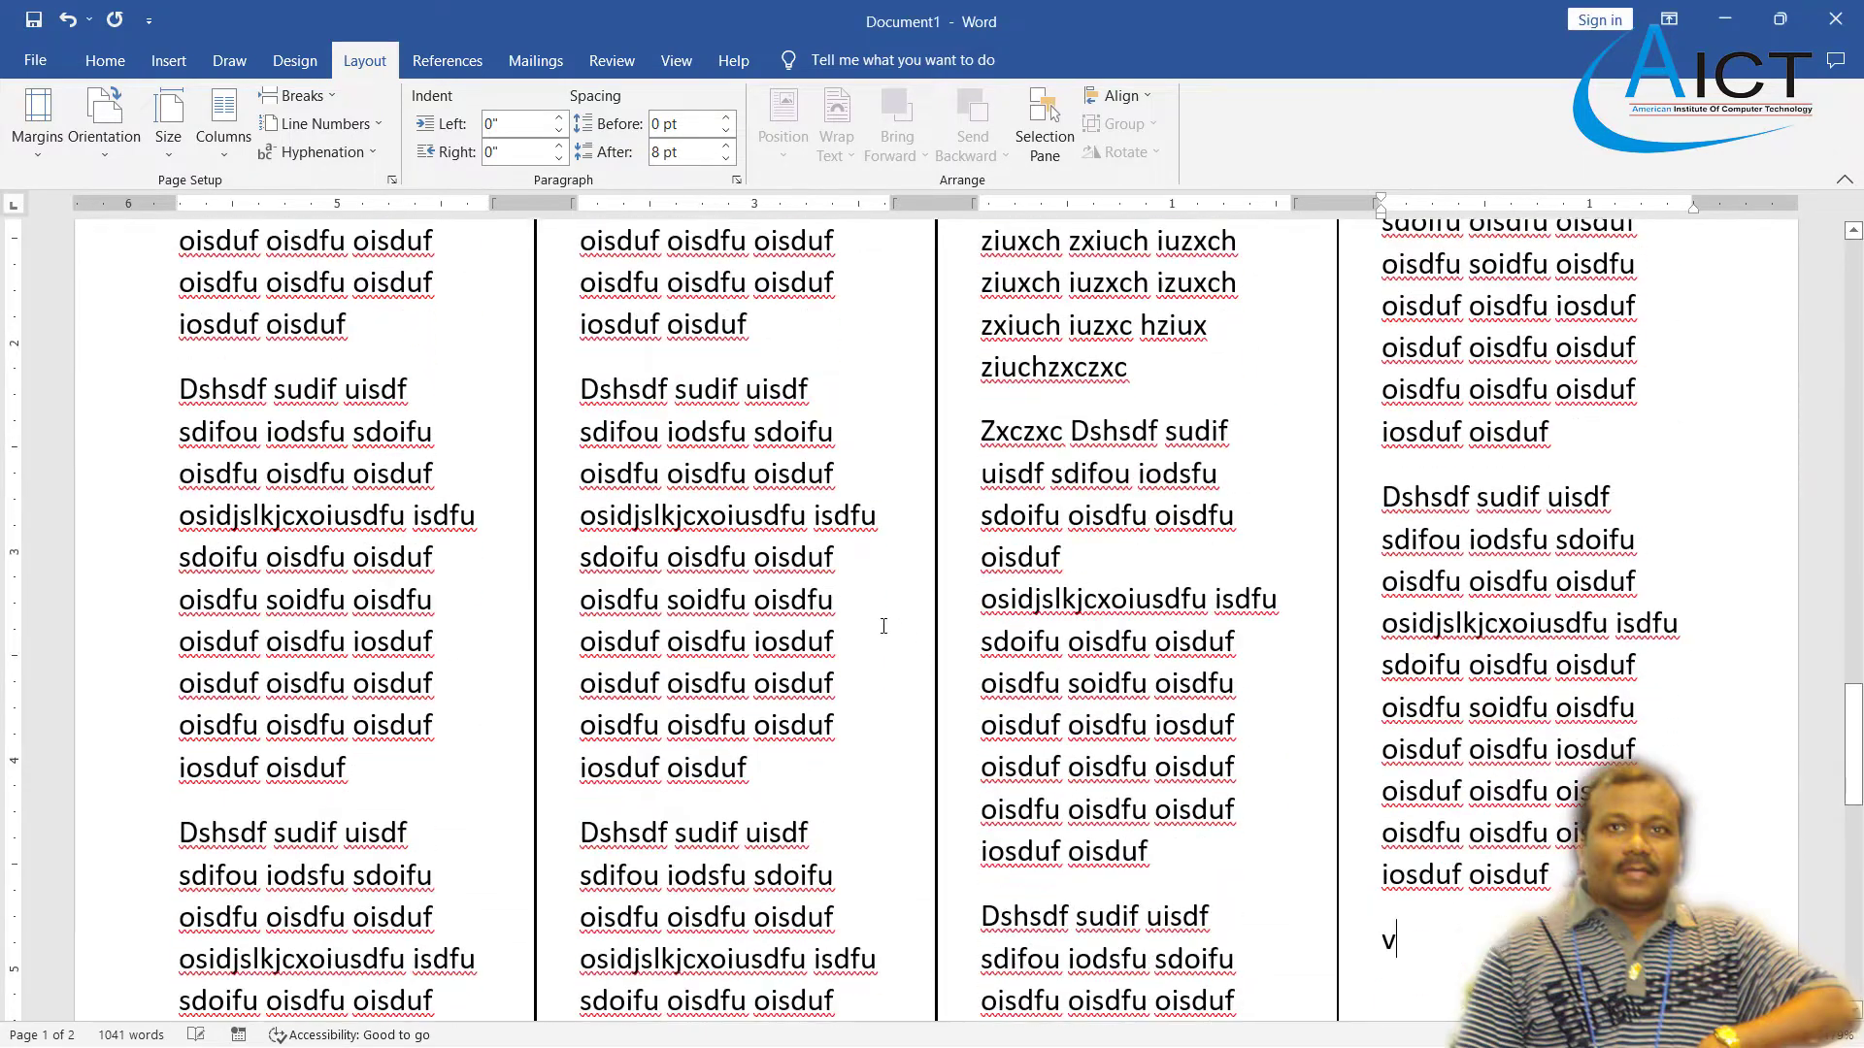
{"action": "scroll", "coordinate": [883, 625], "scroll_direction": "up", "scroll_amount": 15}
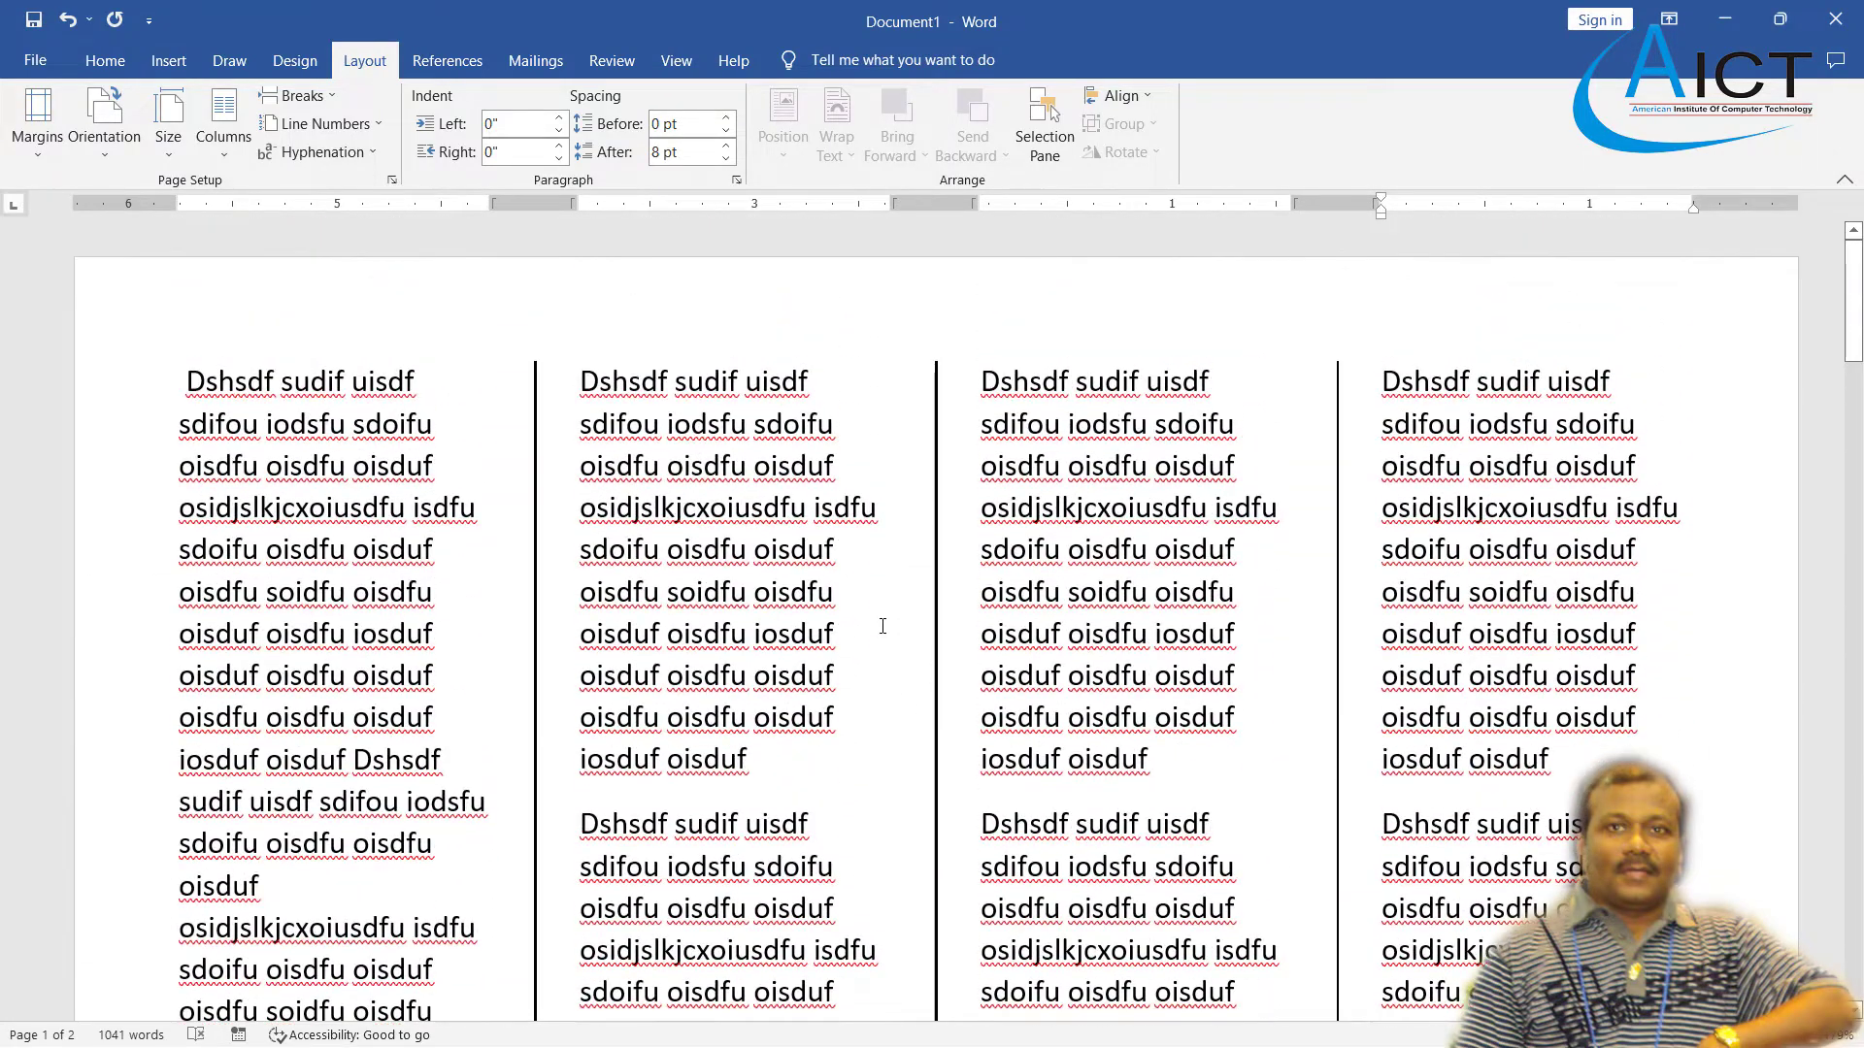
- Delete all the text in the document and return the page to a single column
{"action": "key", "text": "ctrl+a"}
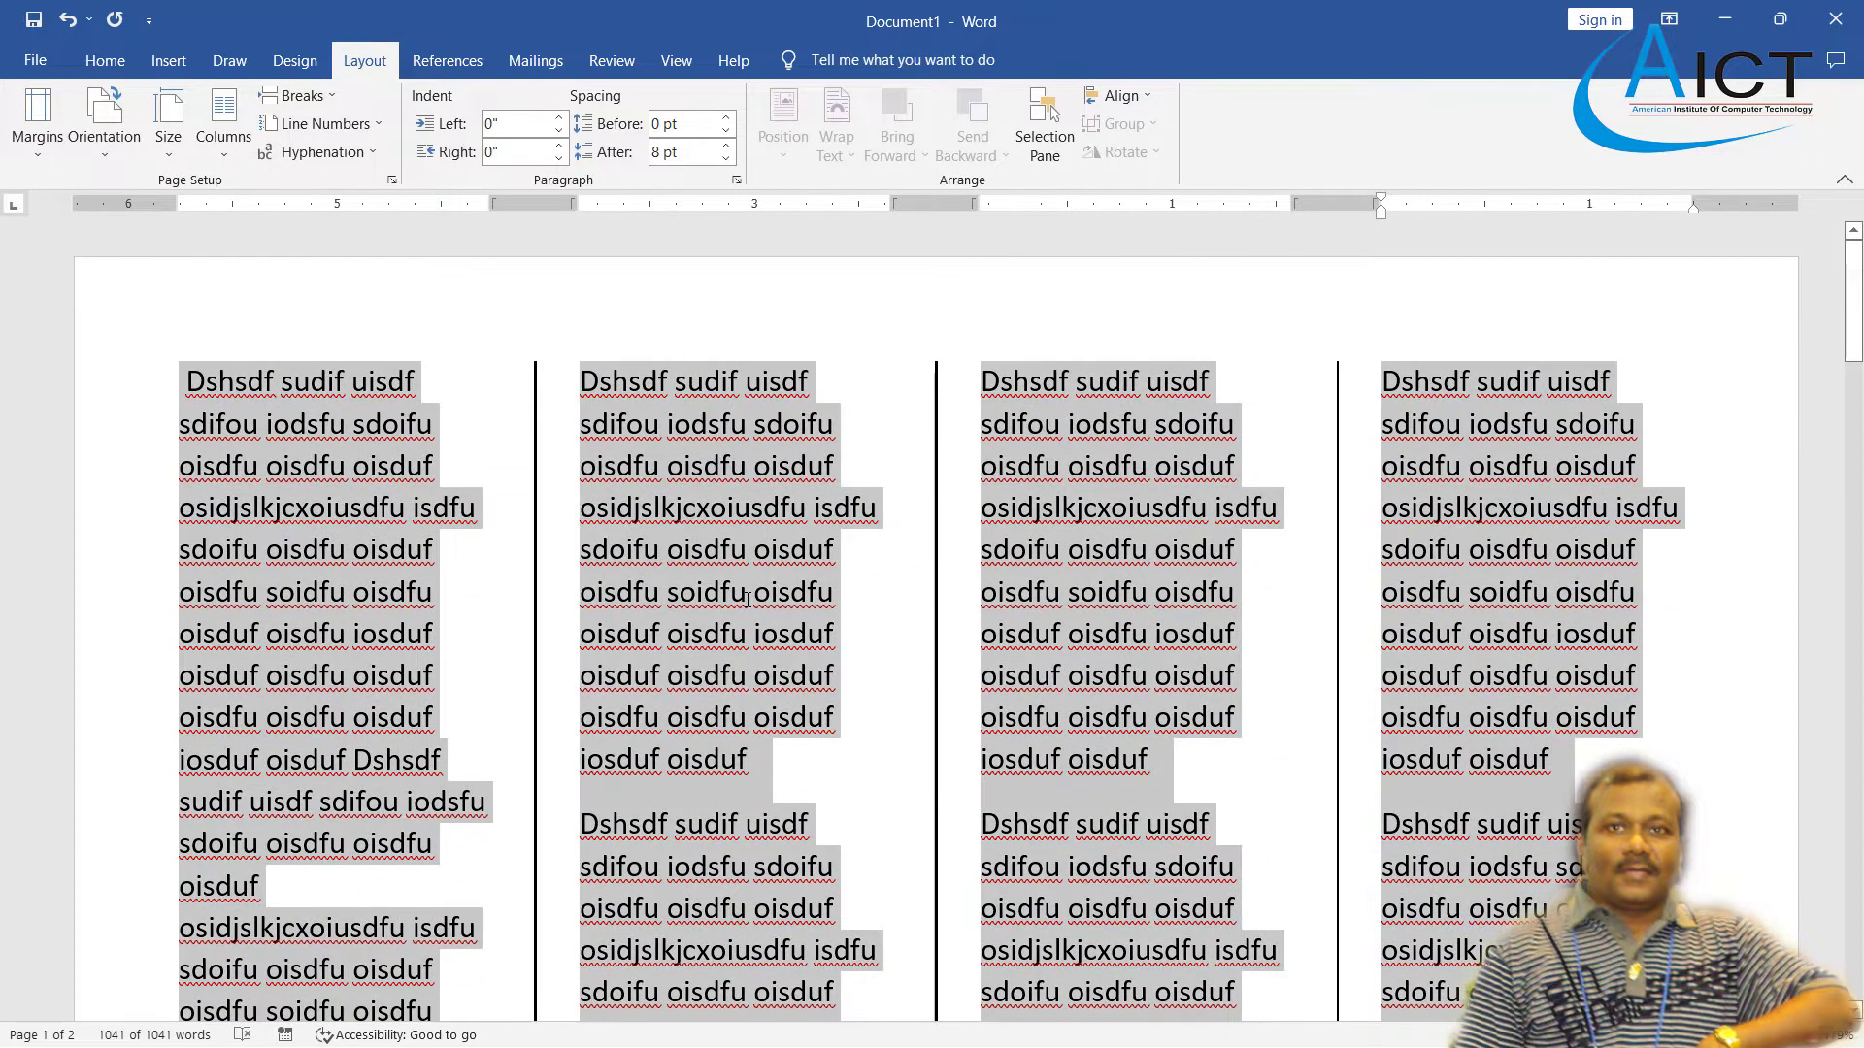
{"action": "key", "text": "Delete"}
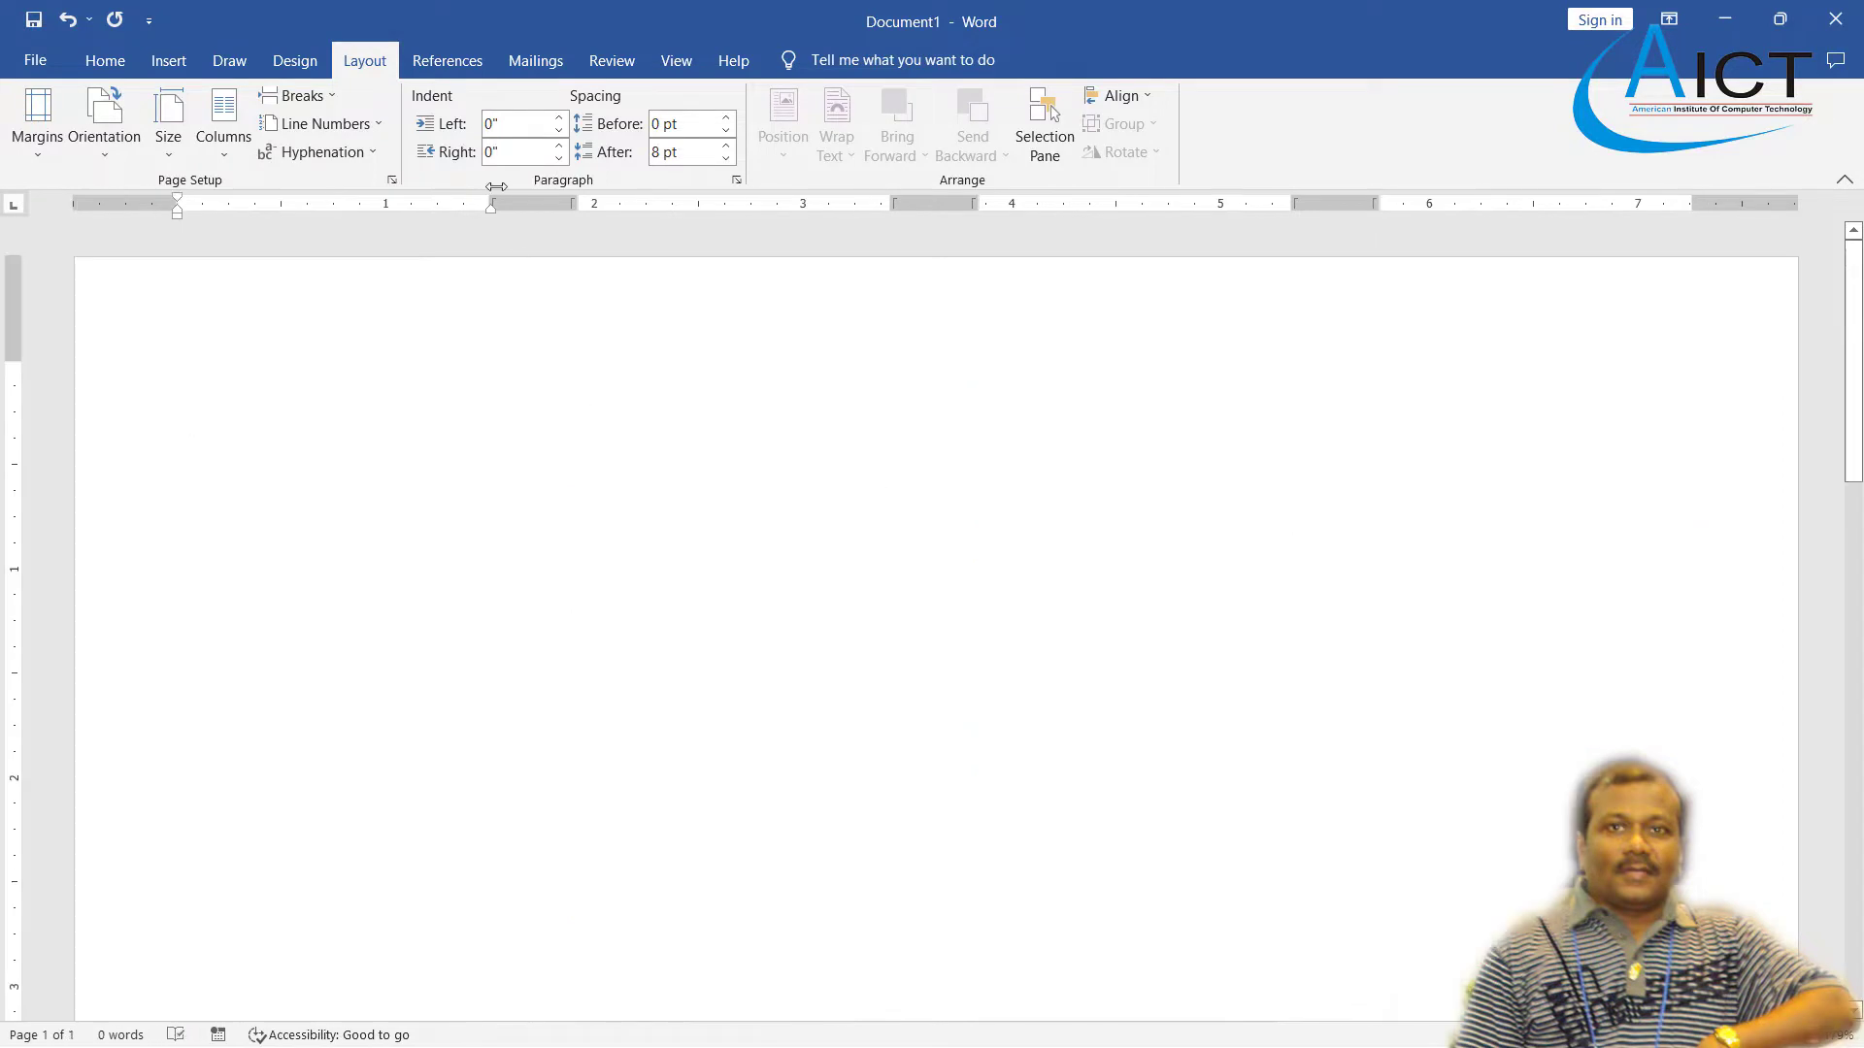
{"action": "left_click", "coordinate": [224, 122]}
{"action": "left_click", "coordinate": [231, 193]}
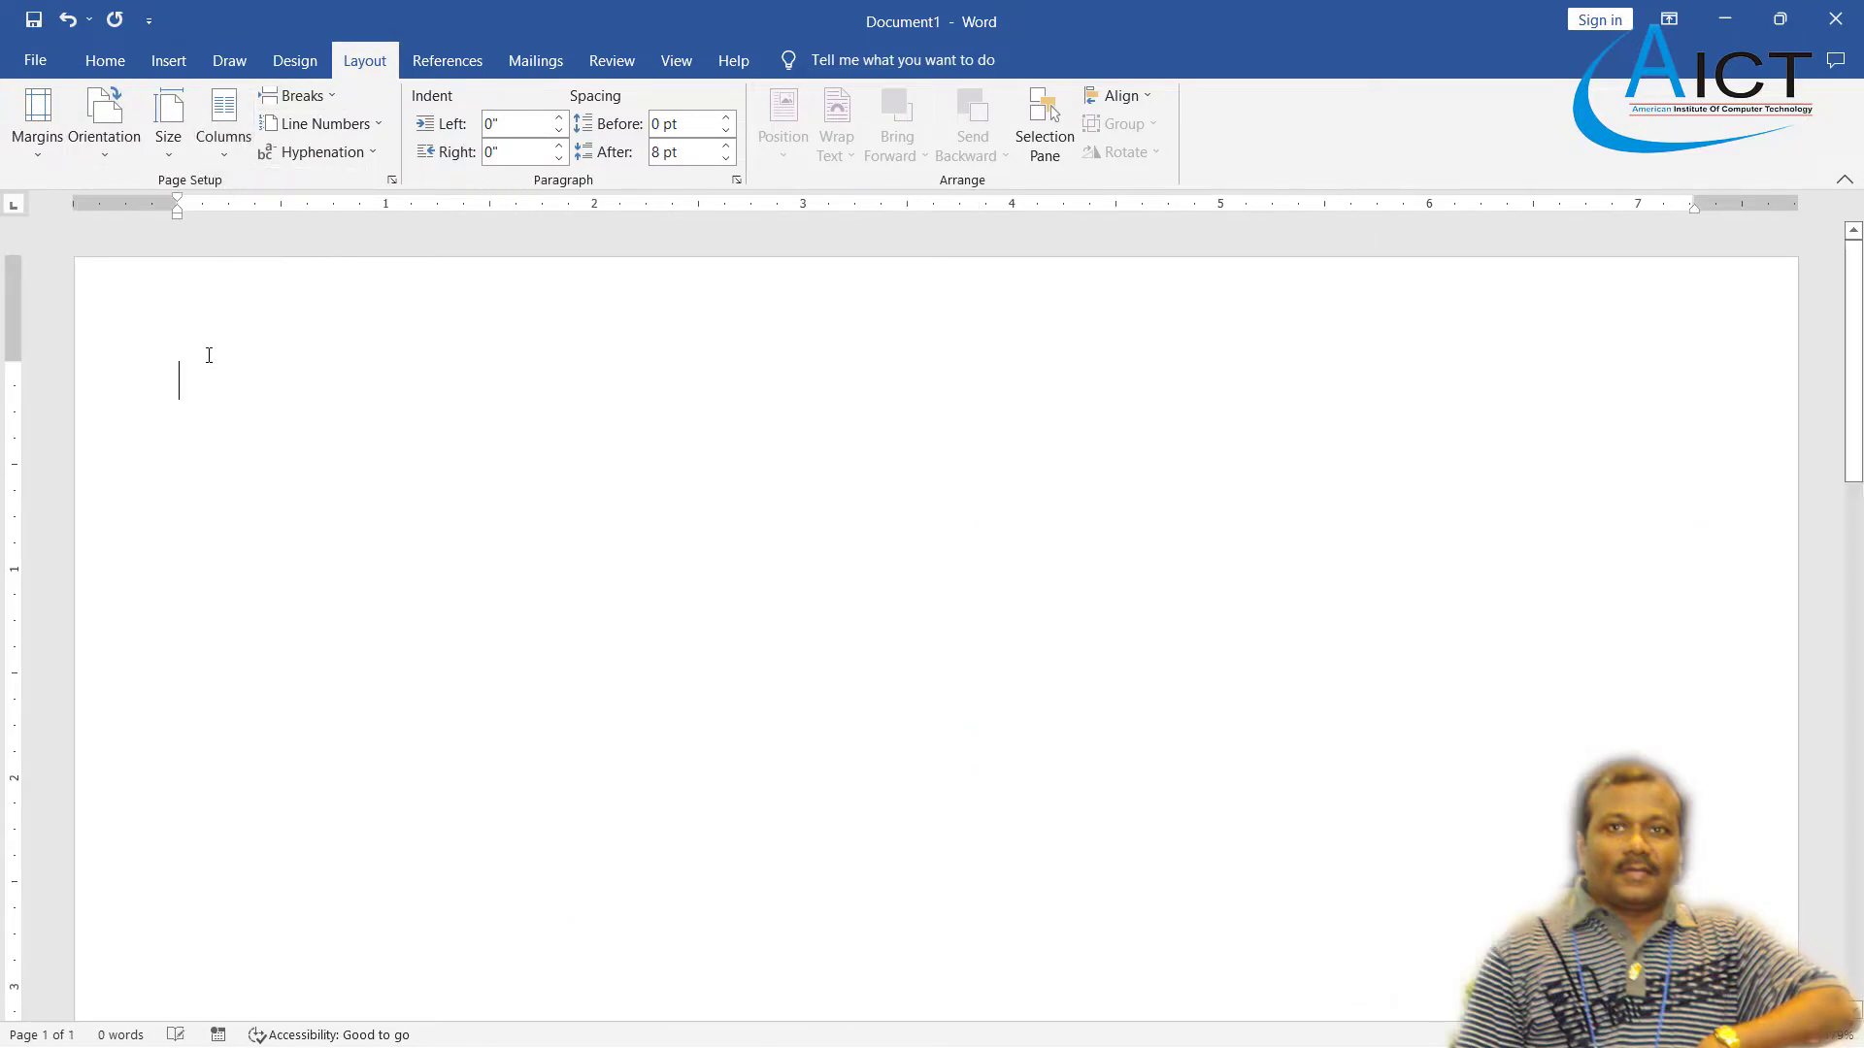
- Enter a three-line filler paragraph running from "Hdasd adjsaiosaj oisajd" to "oiasjd asiodsa" and start a new paragraph below it
{"action": "type", "text": "hd"}
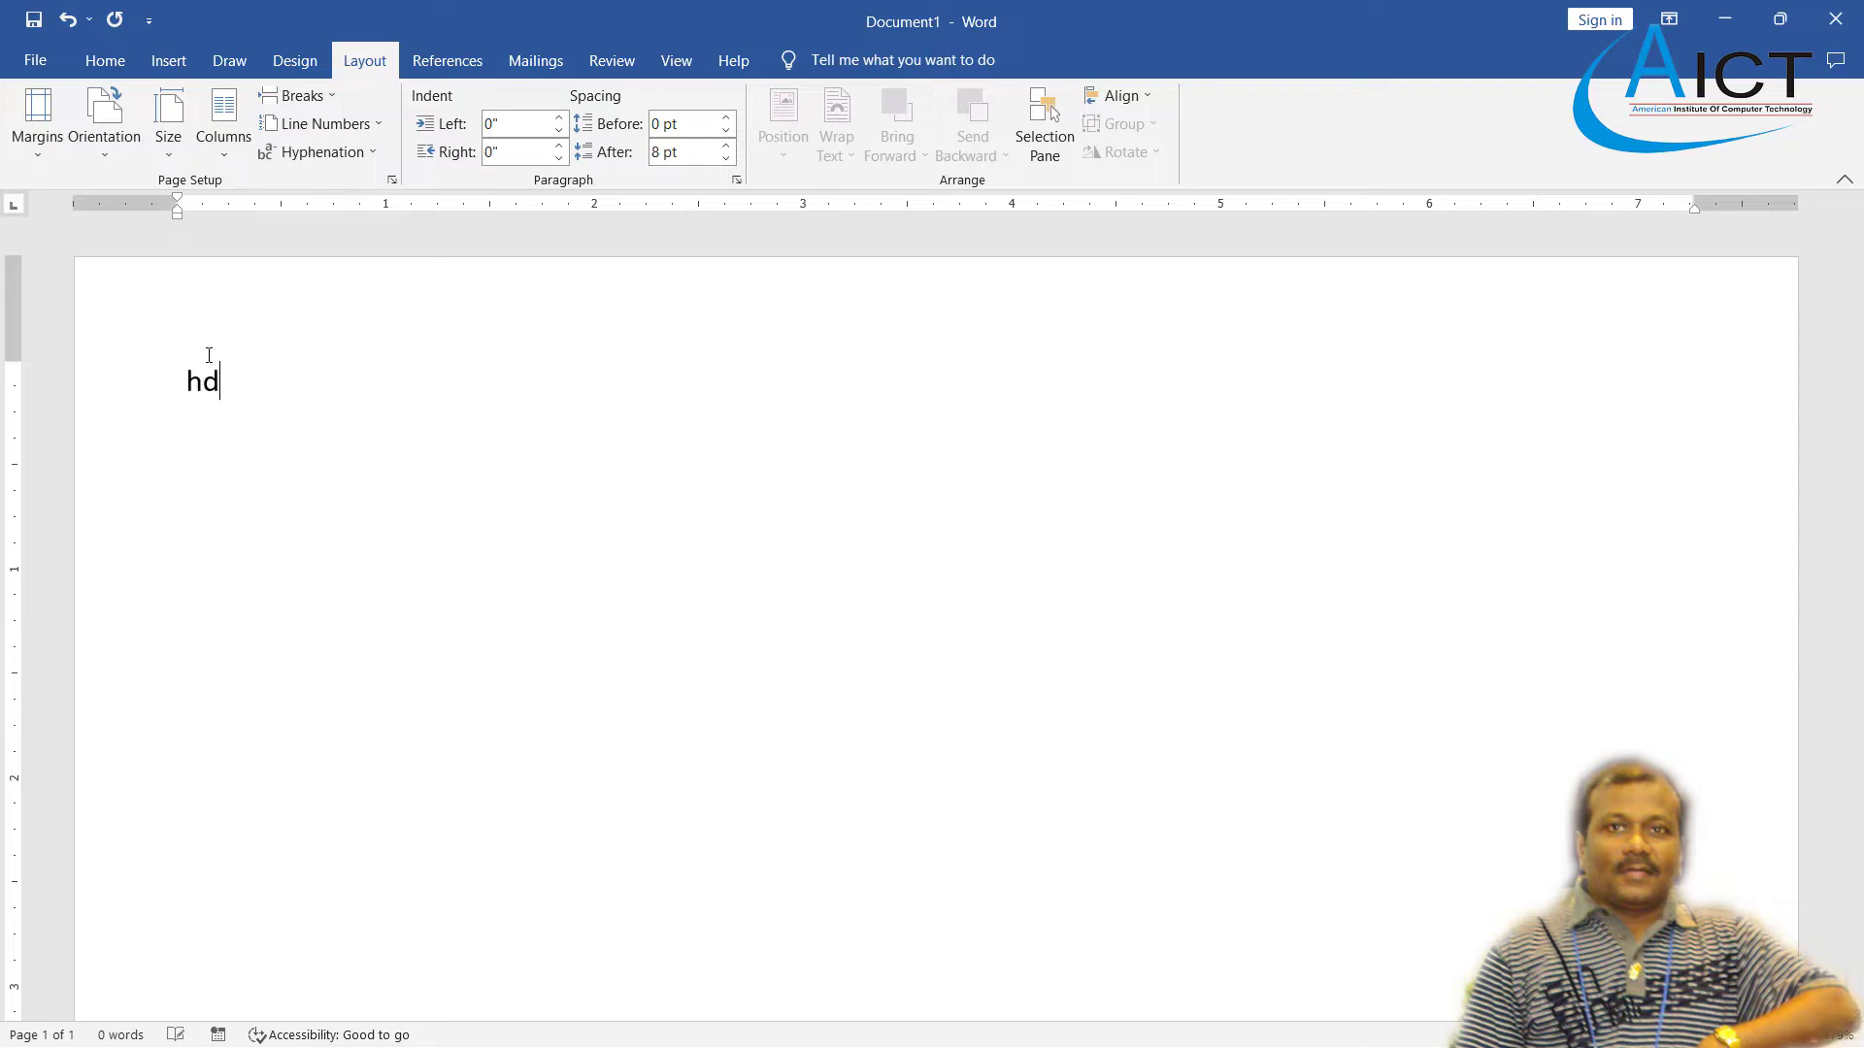
{"action": "type", "text": "asd adjsaiosaj oisajd oisajd oiasdj "}
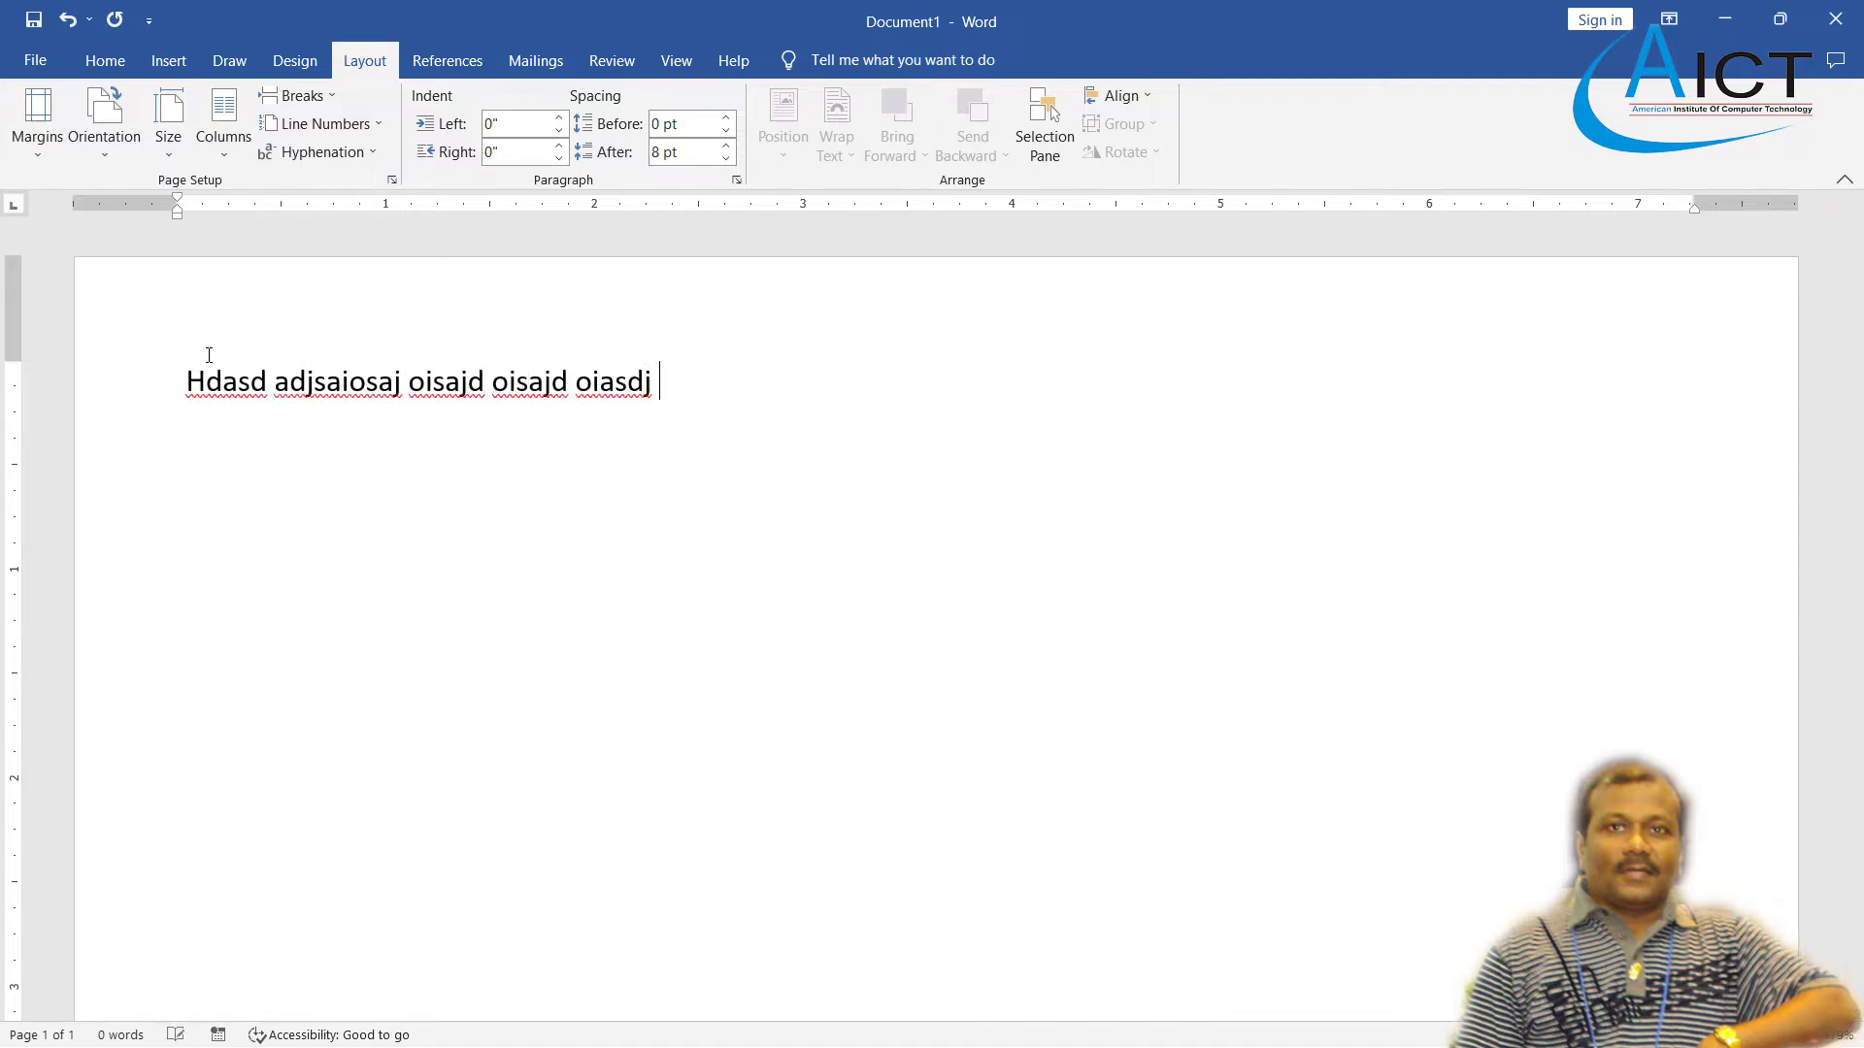
{"action": "type", "text": "oiasjd isoadj ioasjd aisojd ioasdj asiodj oiasd"}
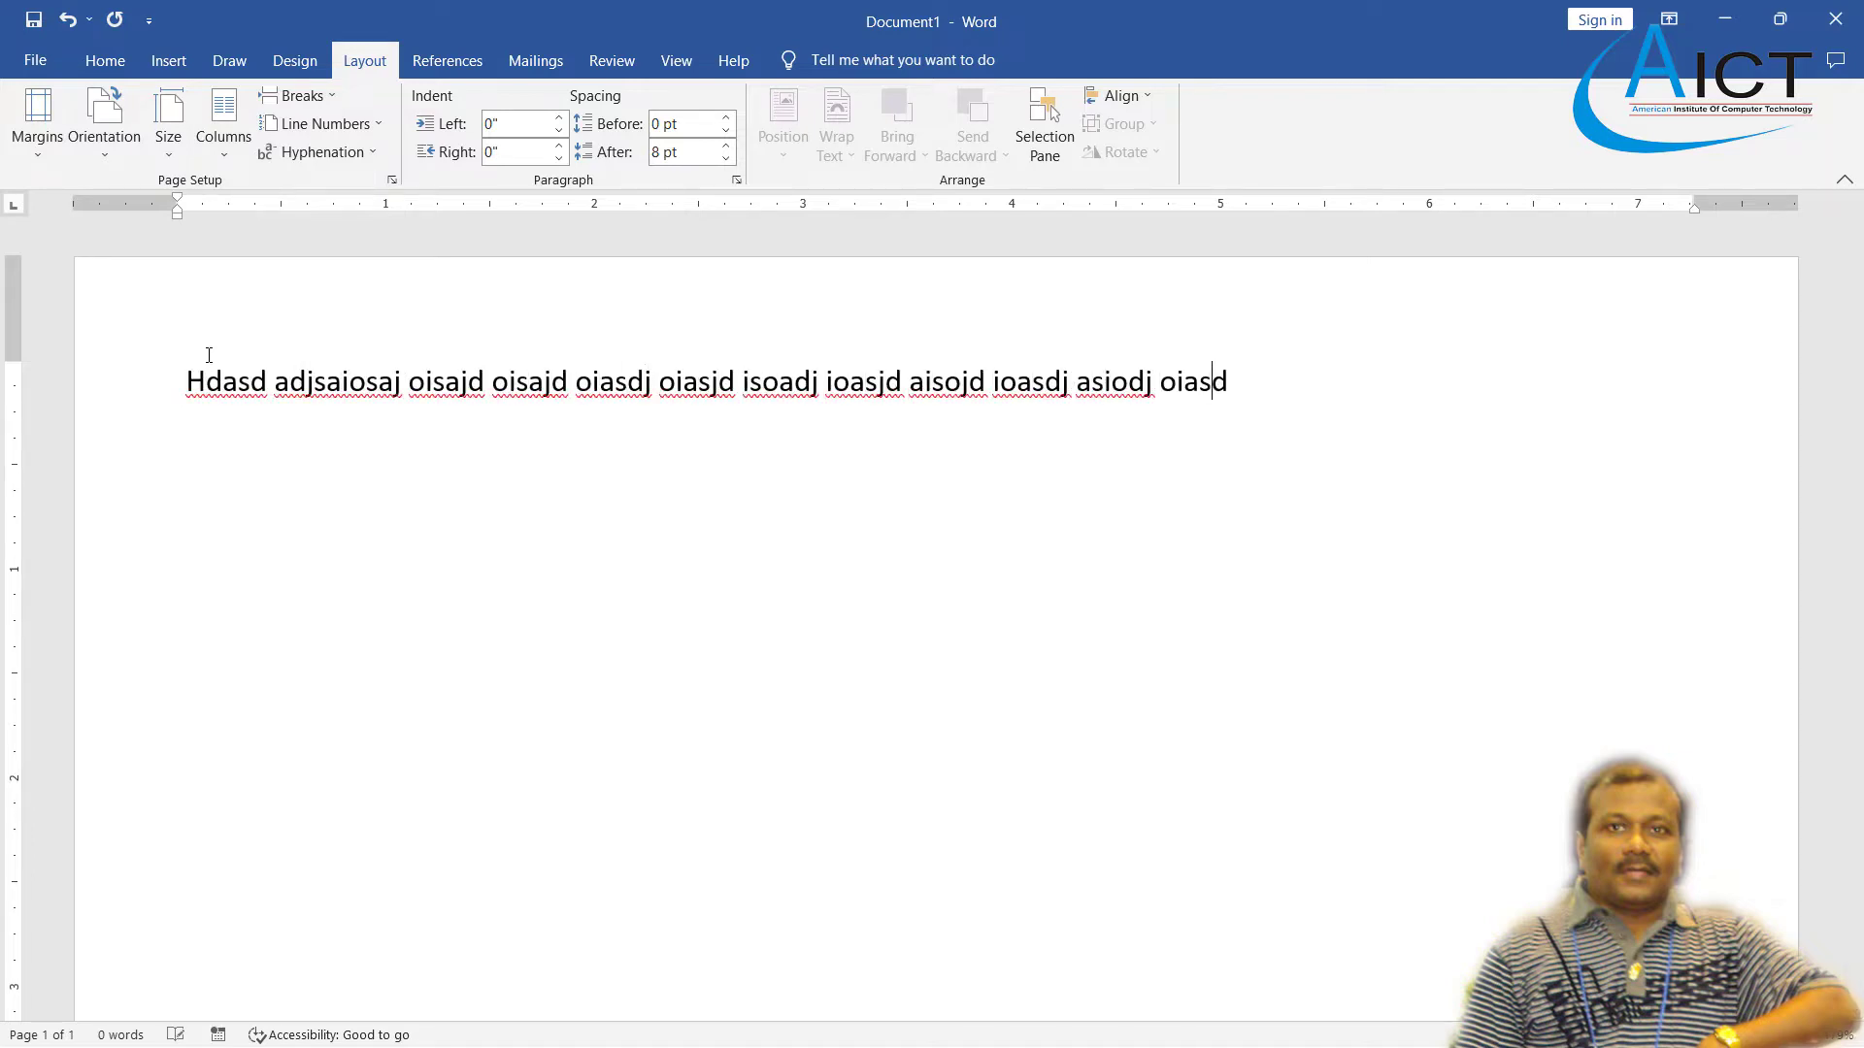
{"action": "type", "text": "j ioasdj oasidj soiadj oiasd jiosadj ioasdj oiasdj"}
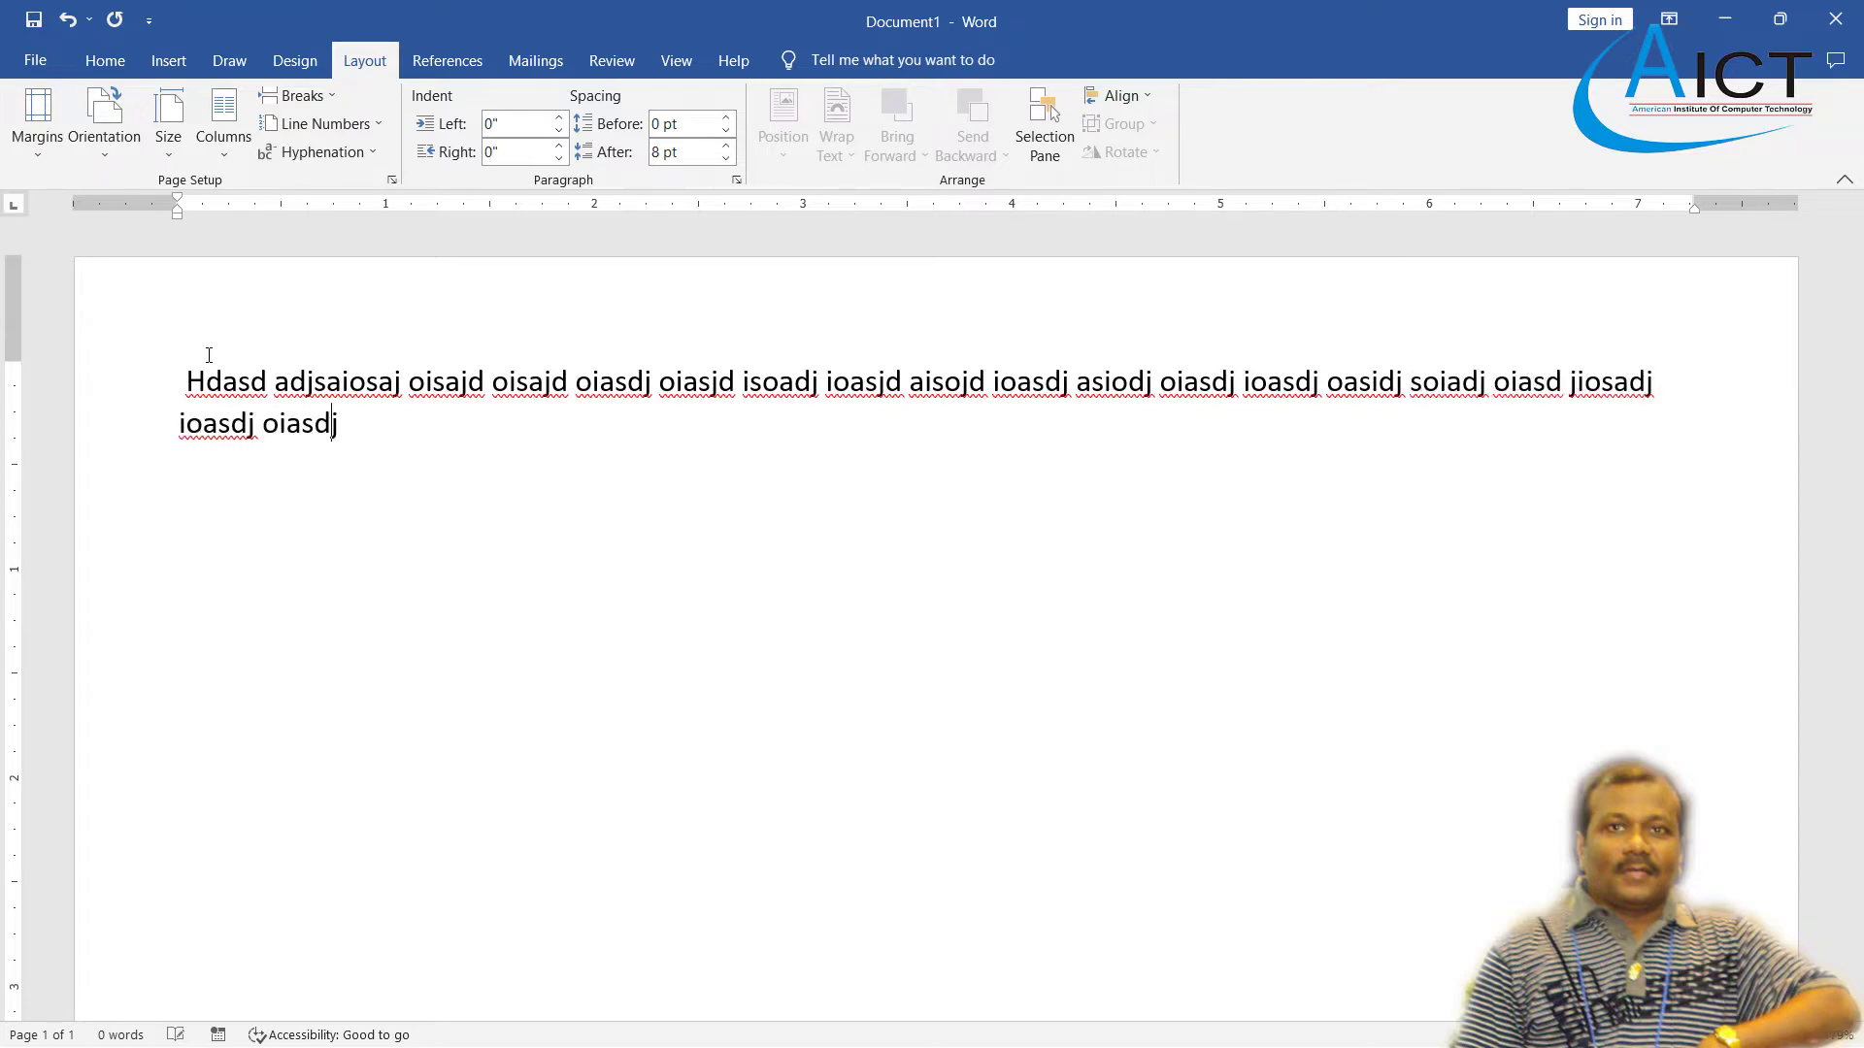
{"action": "type", "text": " oiasjd oiasjd oiasjd iasjd oiasjd oiasjdas"}
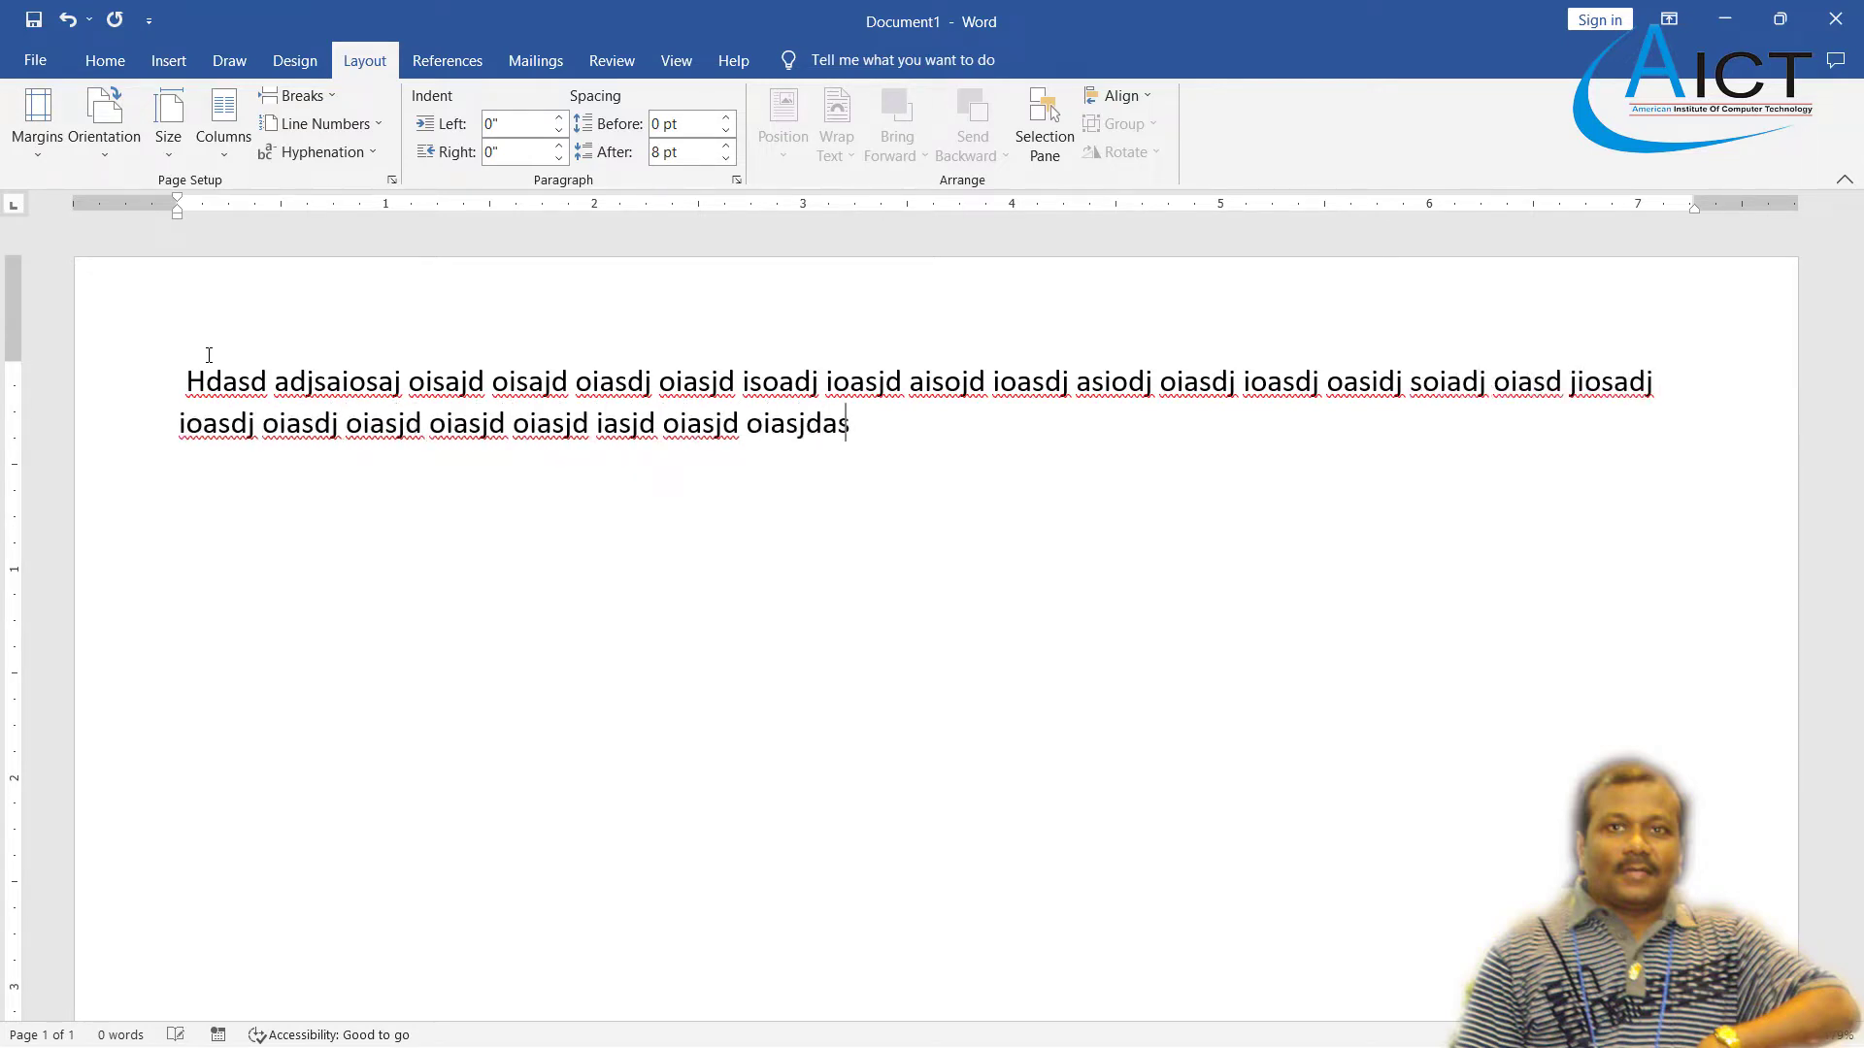
{"action": "type", "text": "jd asdijsa iodjsa oiasjd iaosjd oiasjd"}
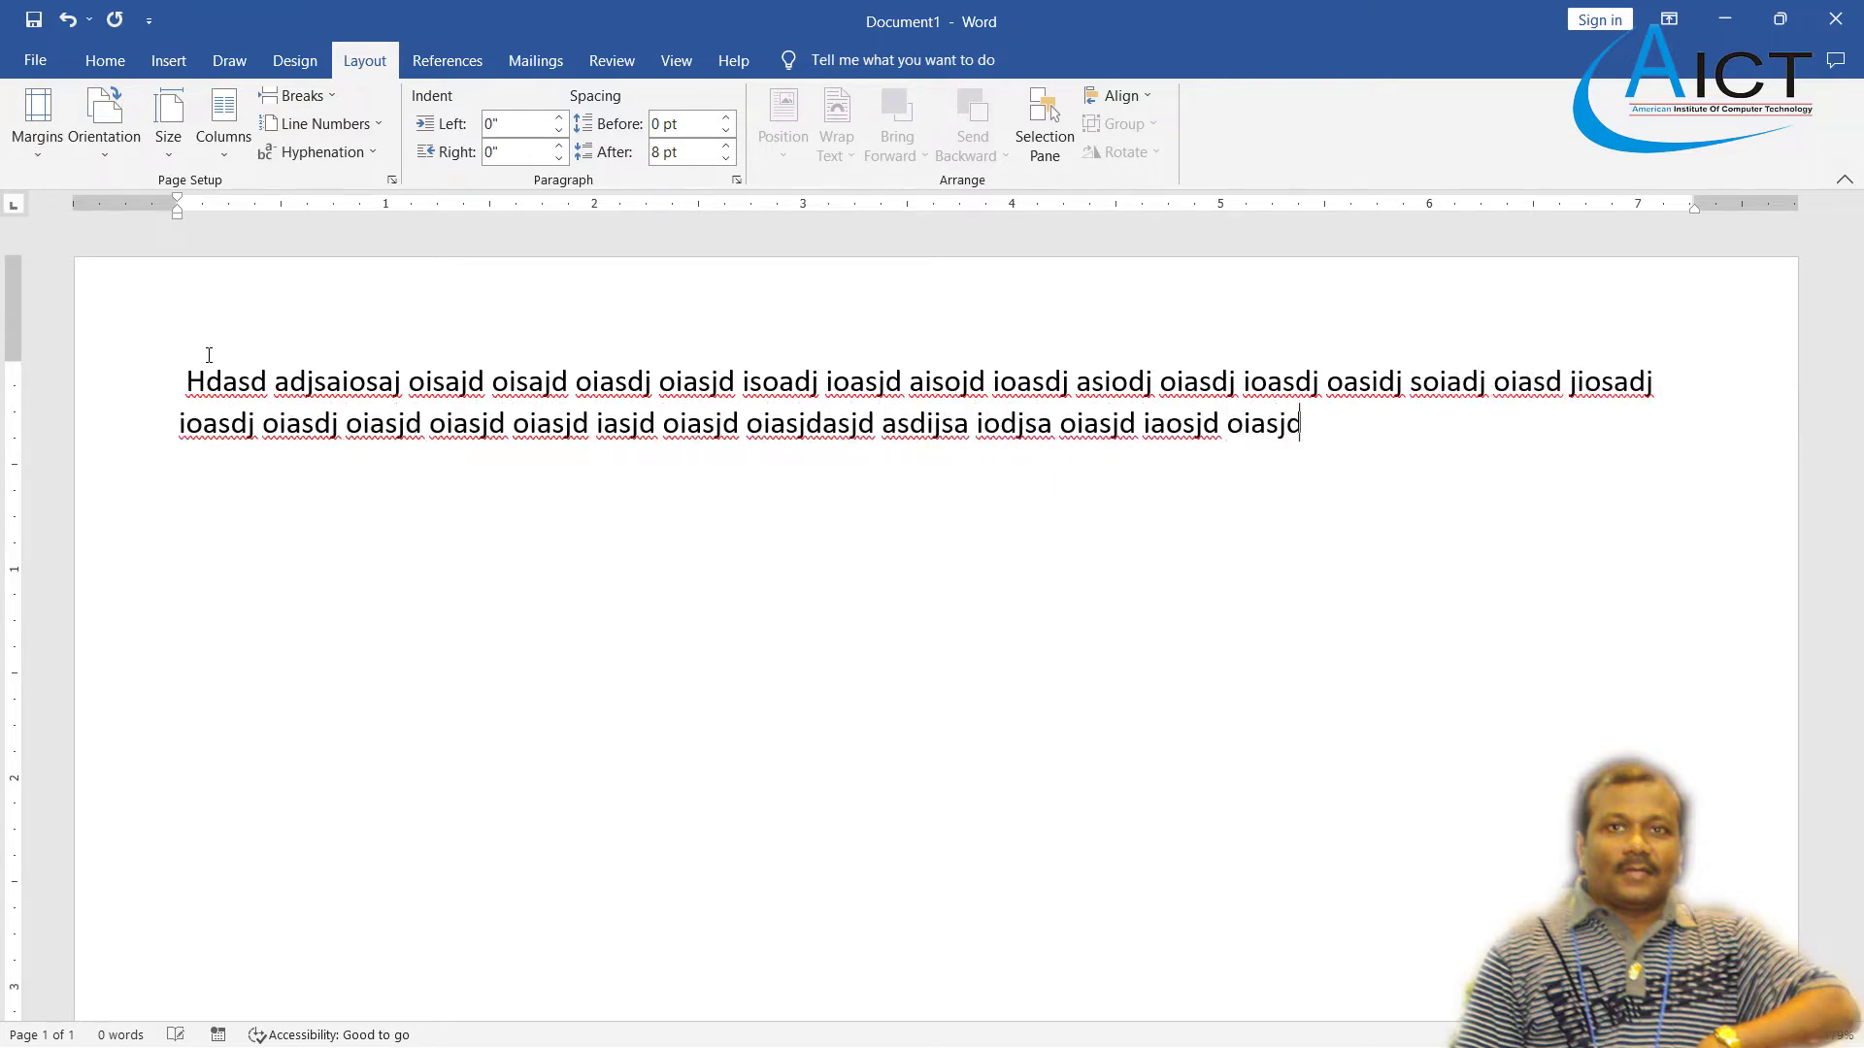
{"action": "type", "text": "oaisdj oiasjd aisojd oiasjd iosadj oiasdj iosa"}
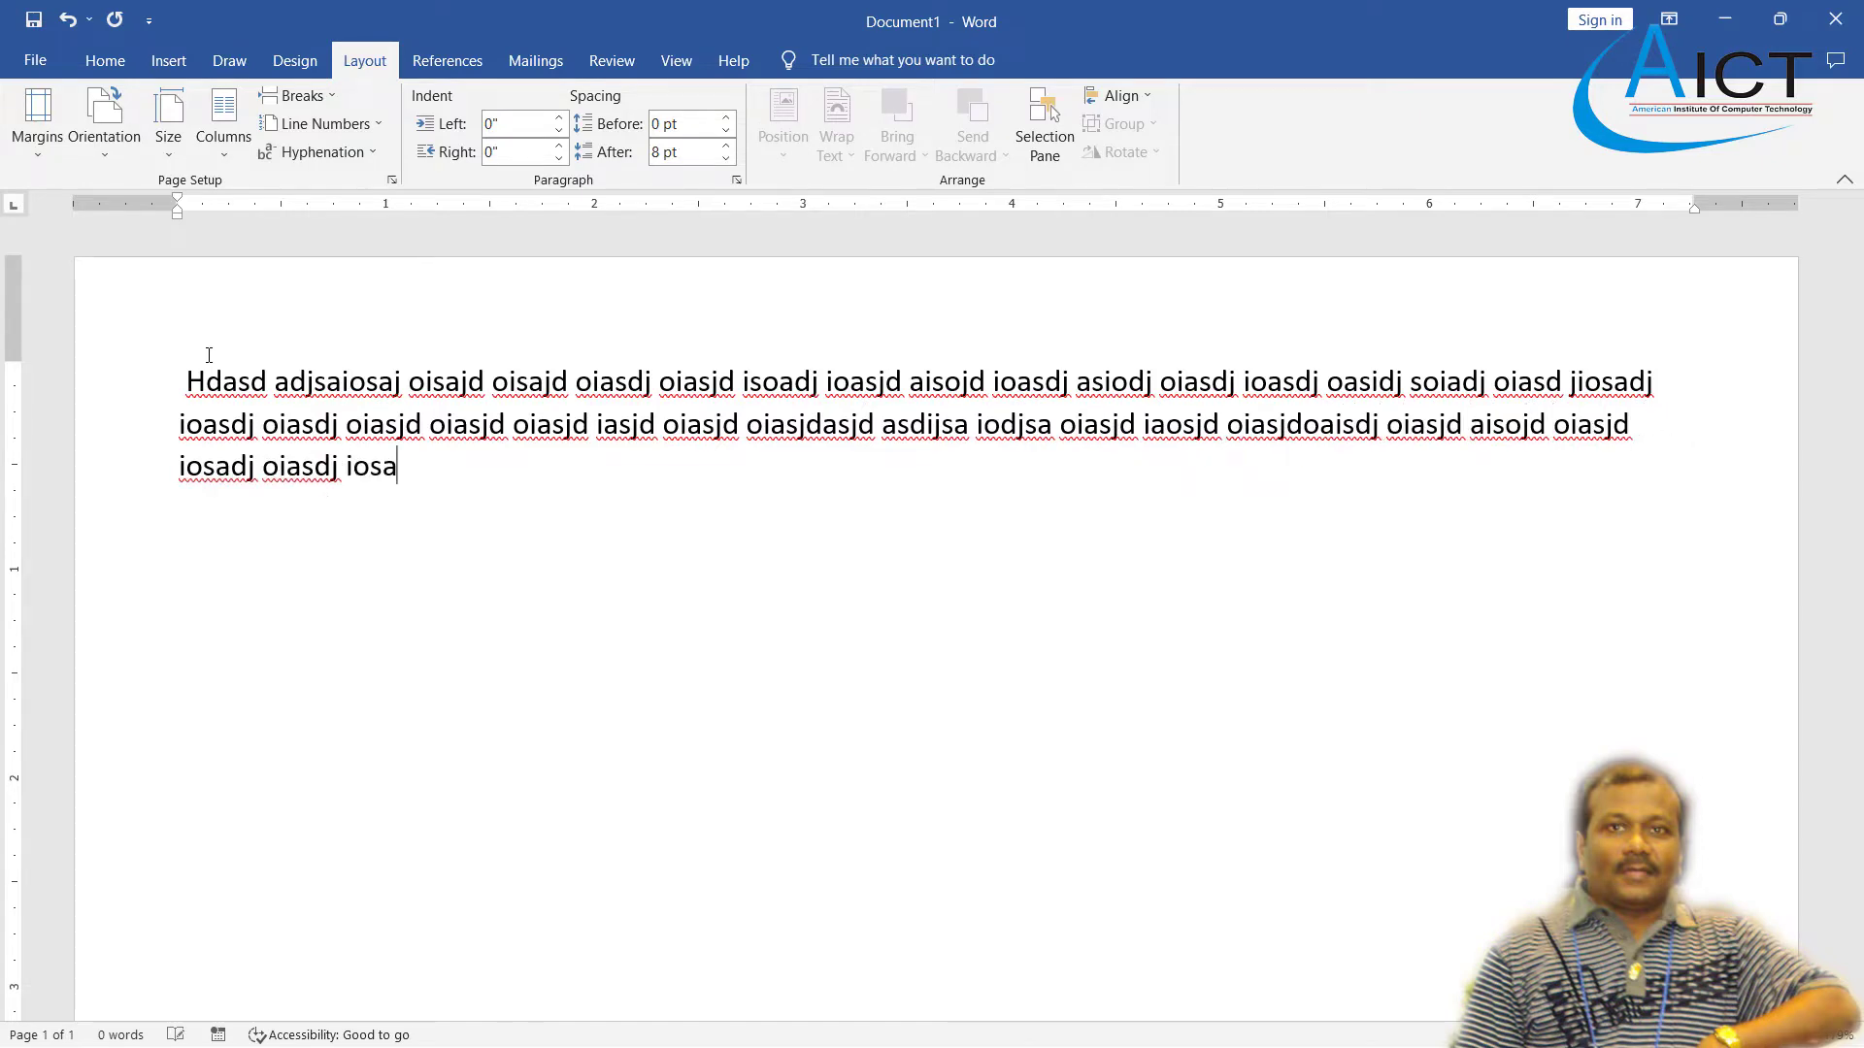
{"action": "type", "text": " dsaiodj oiasdj oisadj iasdj ioasjd oiasjd oiasd"}
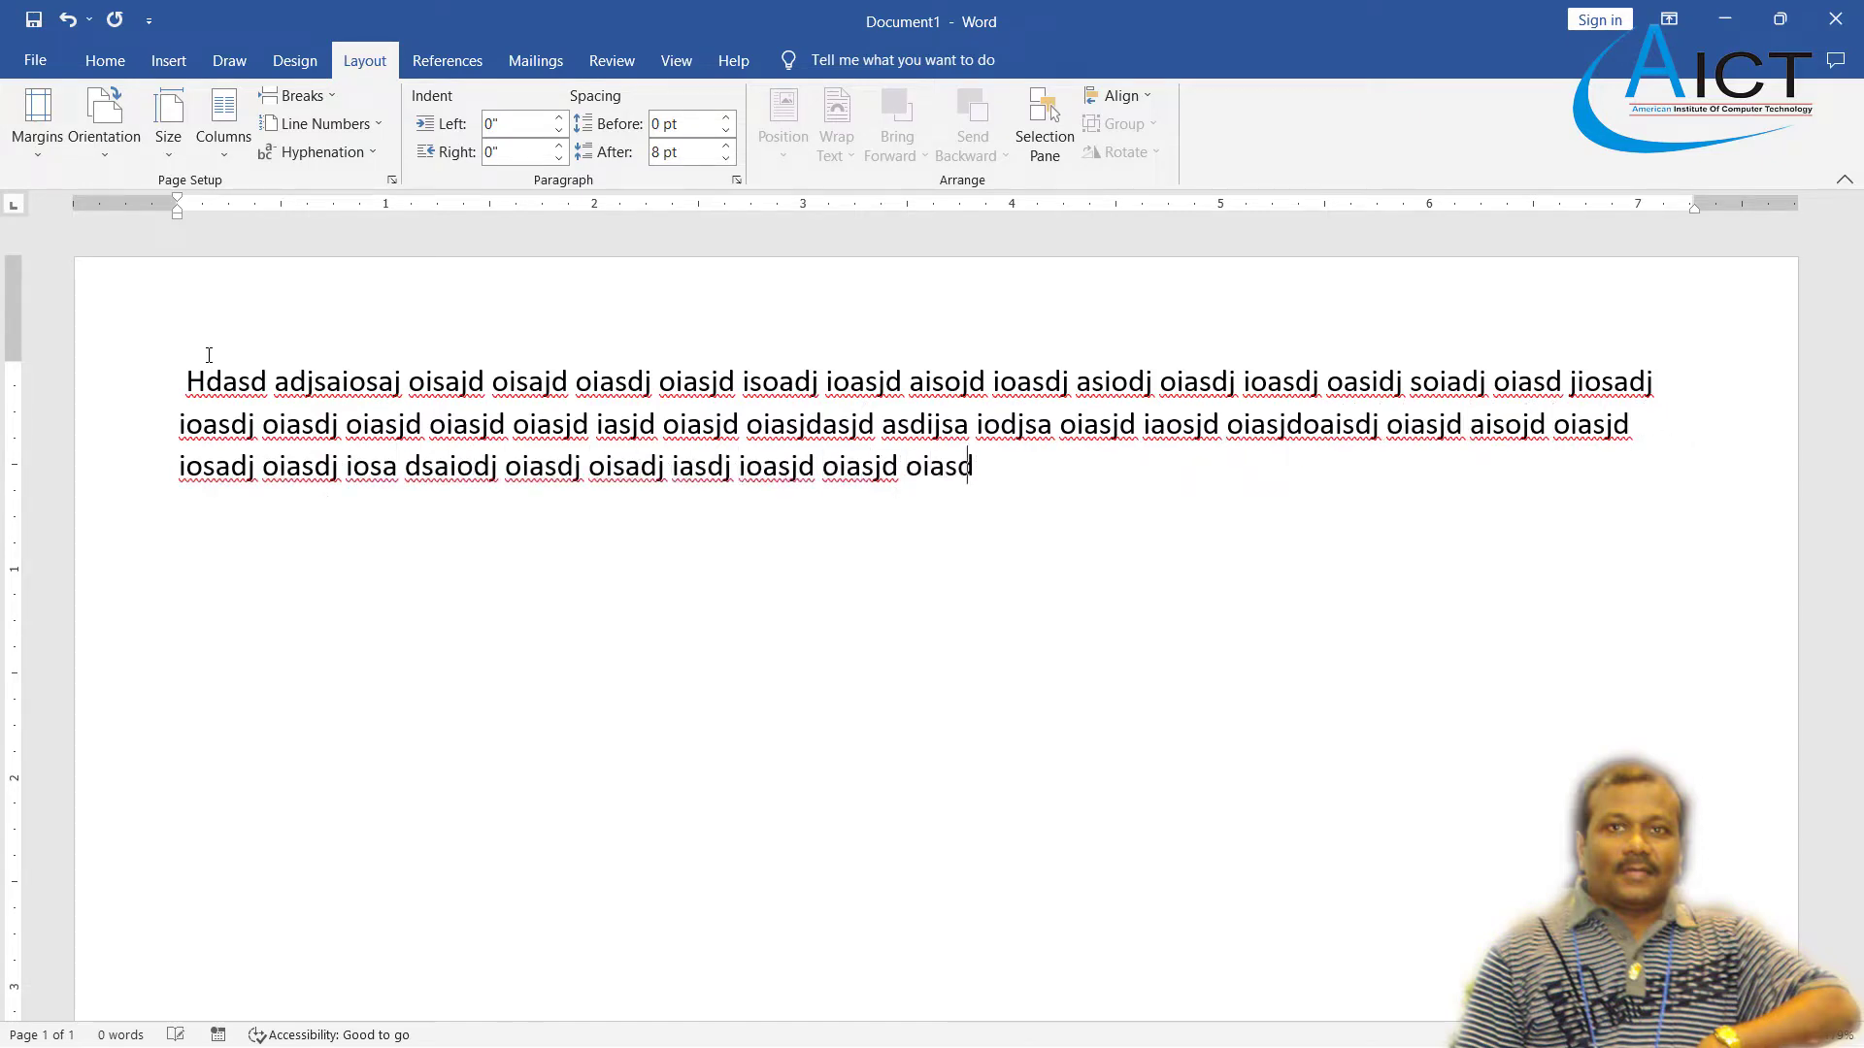
{"action": "type", "text": "j oiasjd asiodj oiasjd oiasjd oiasdj oiasjd "}
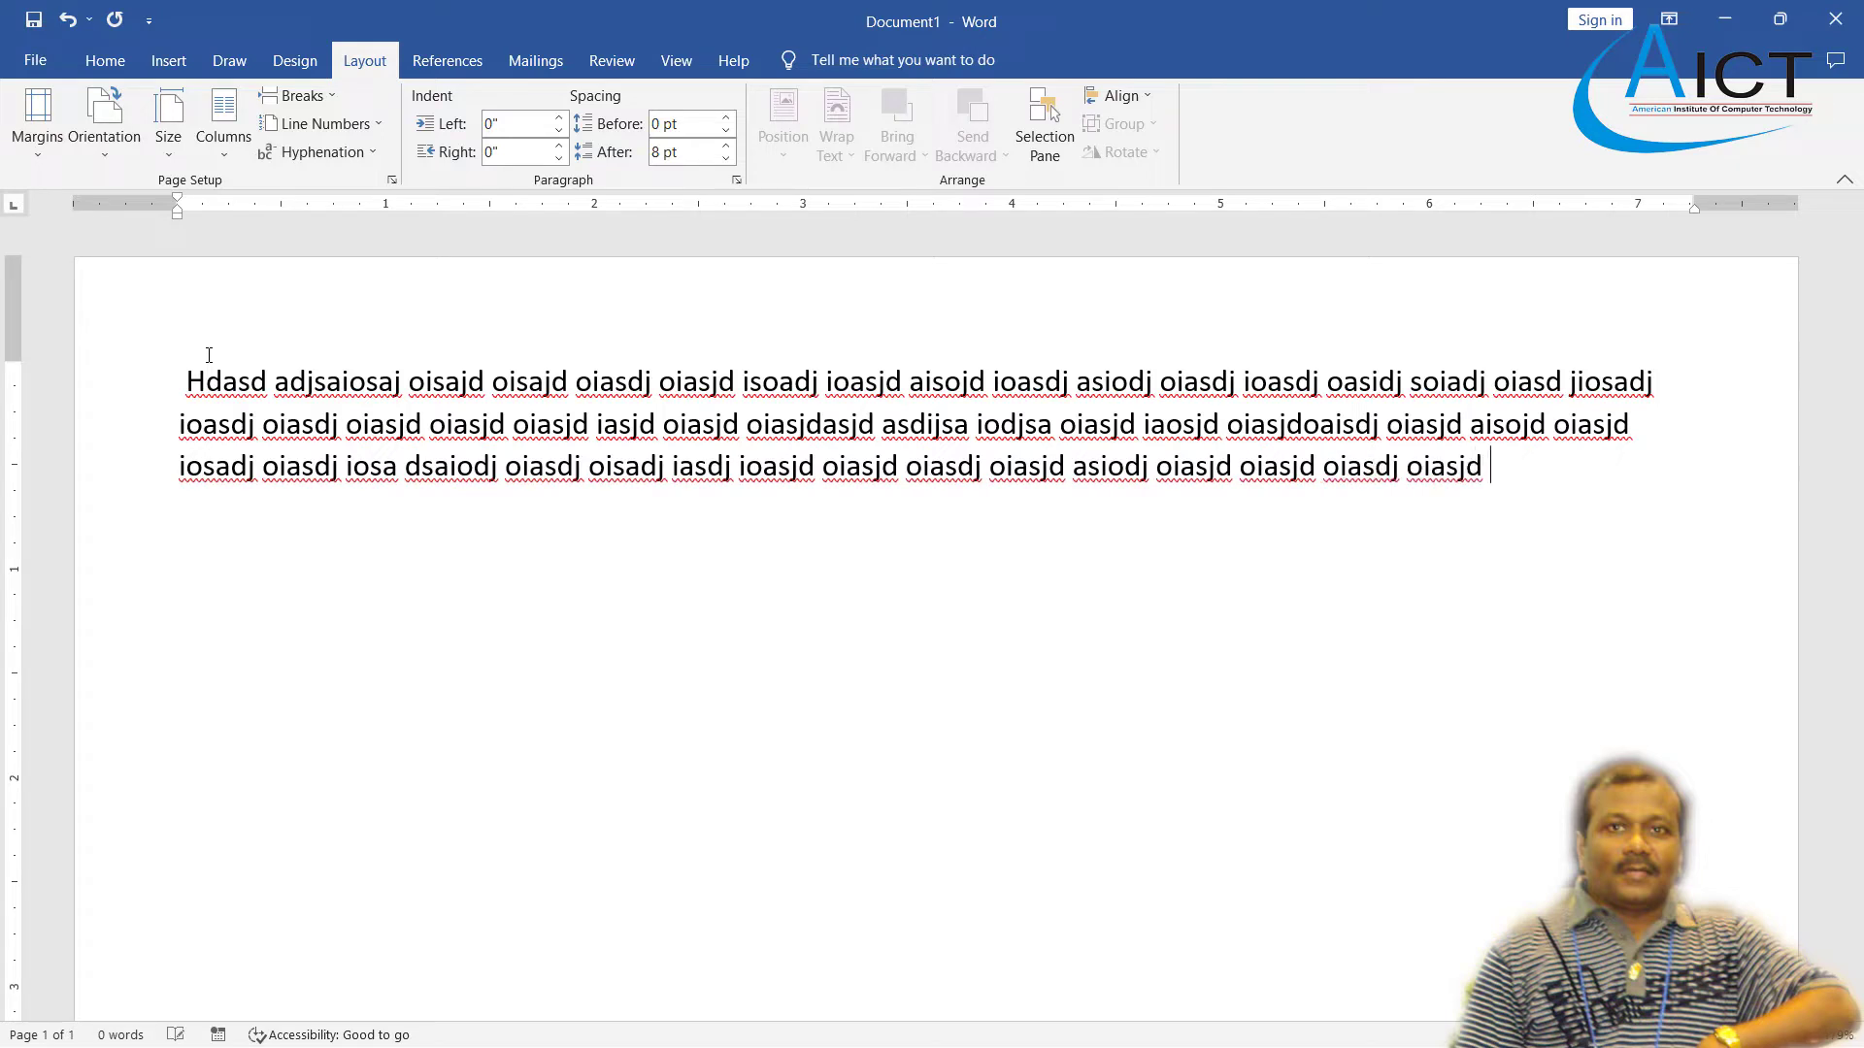
{"action": "type", "text": "asiodsa"}
{"action": "key", "text": "Return"}
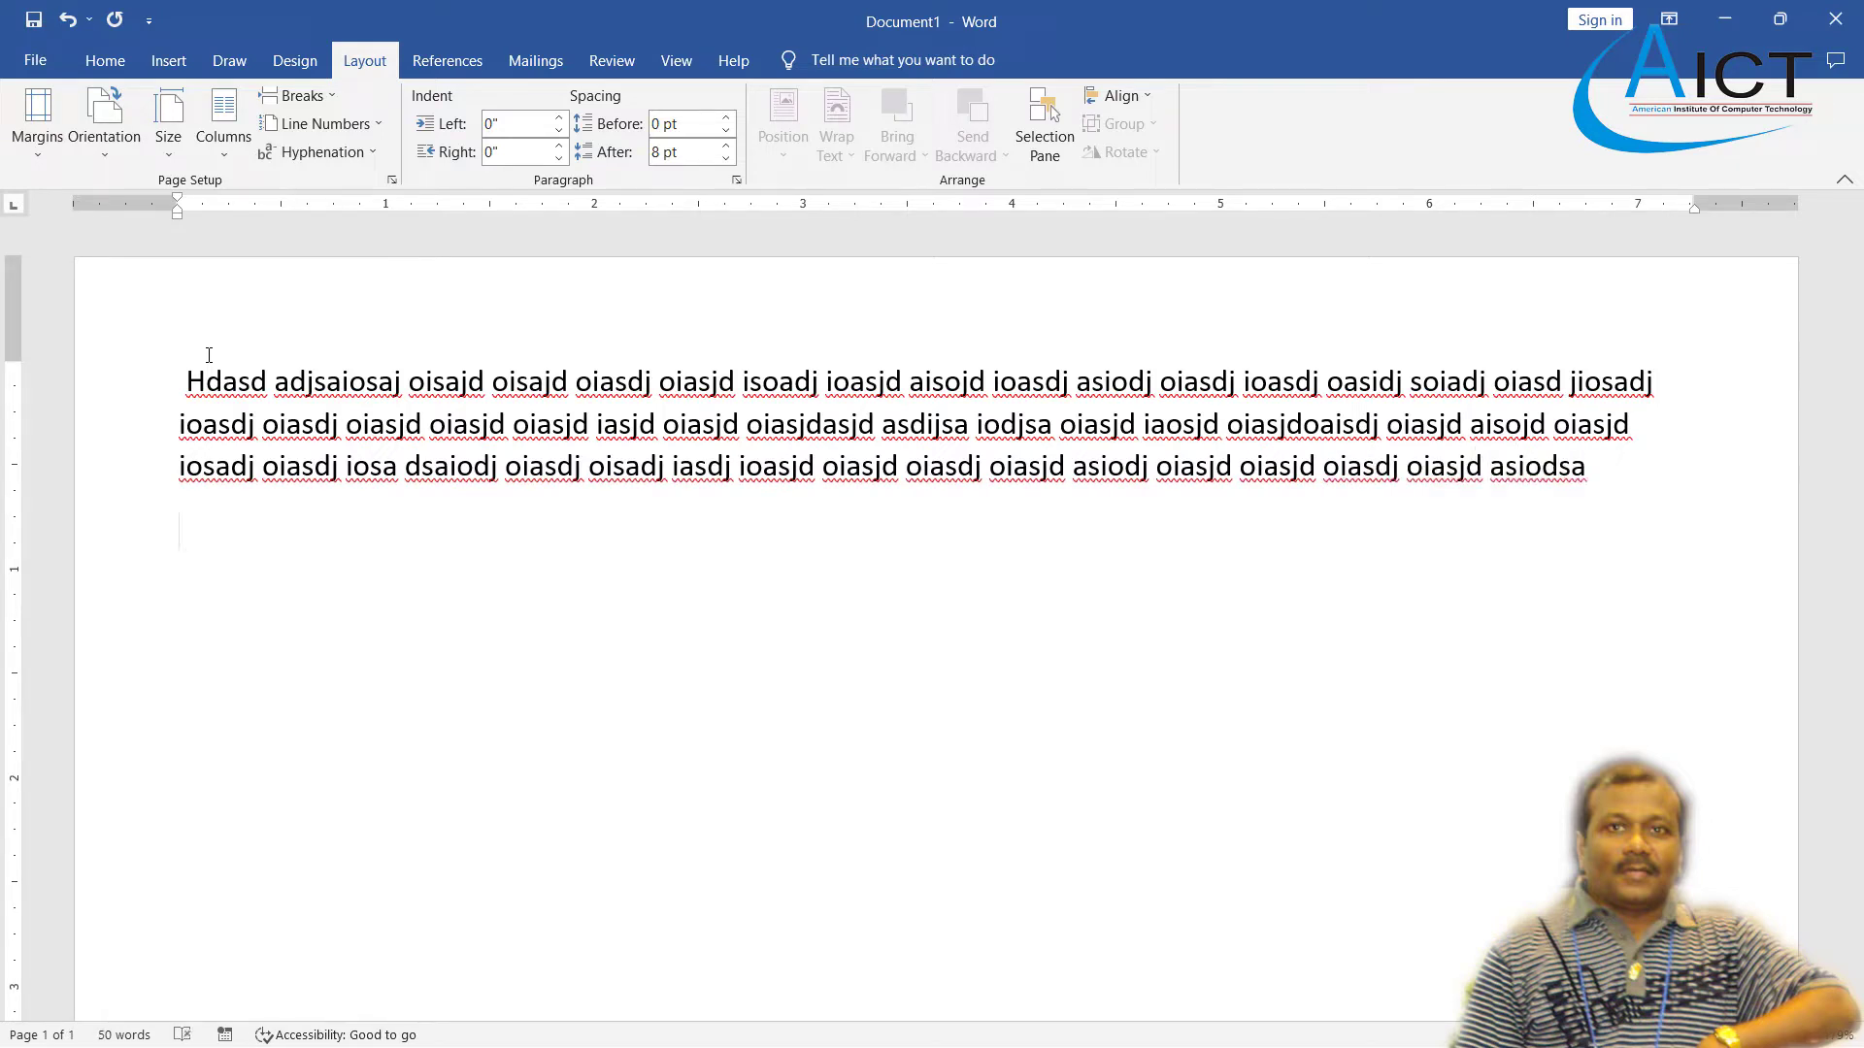
- Add a numbered list of six filler items below the paragraph, from "Sdfdsfdsf" to "Sdfsdfsdfdsf", and end the list
{"action": "left_click", "coordinate": [107, 62]}
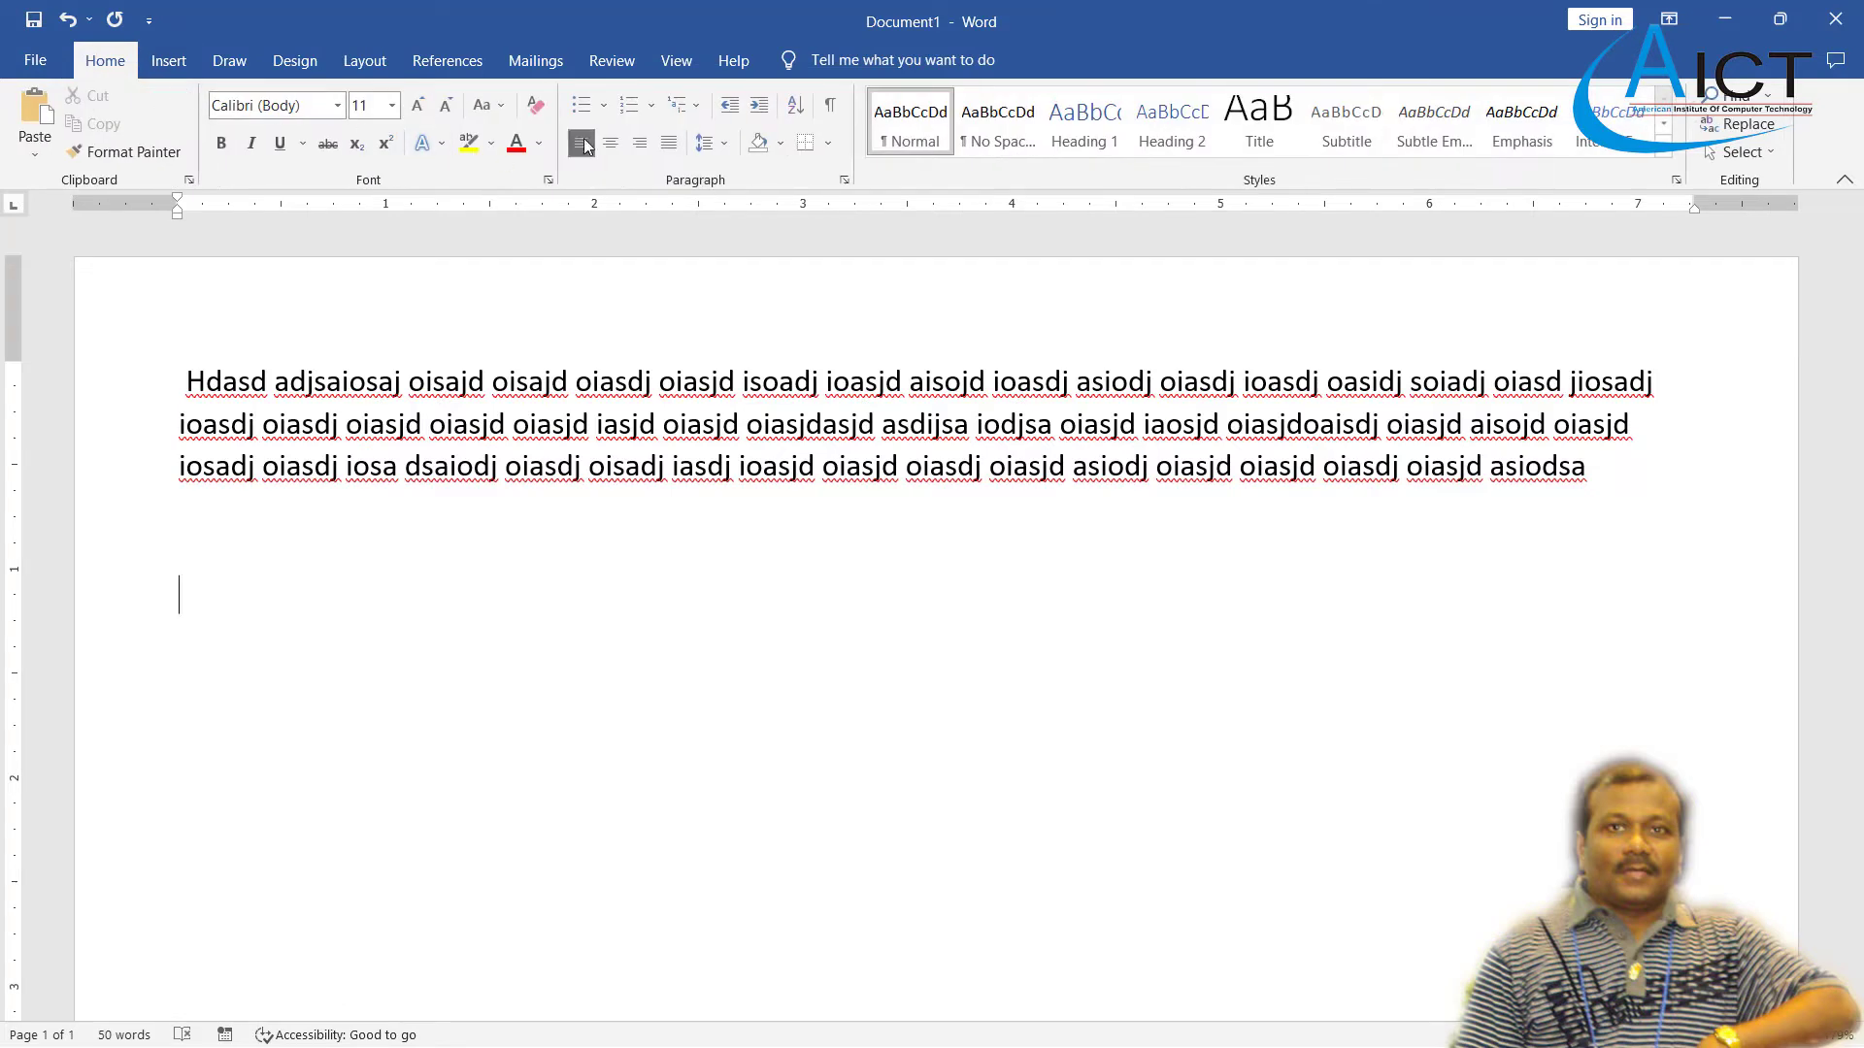
{"action": "left_click", "coordinate": [632, 110]}
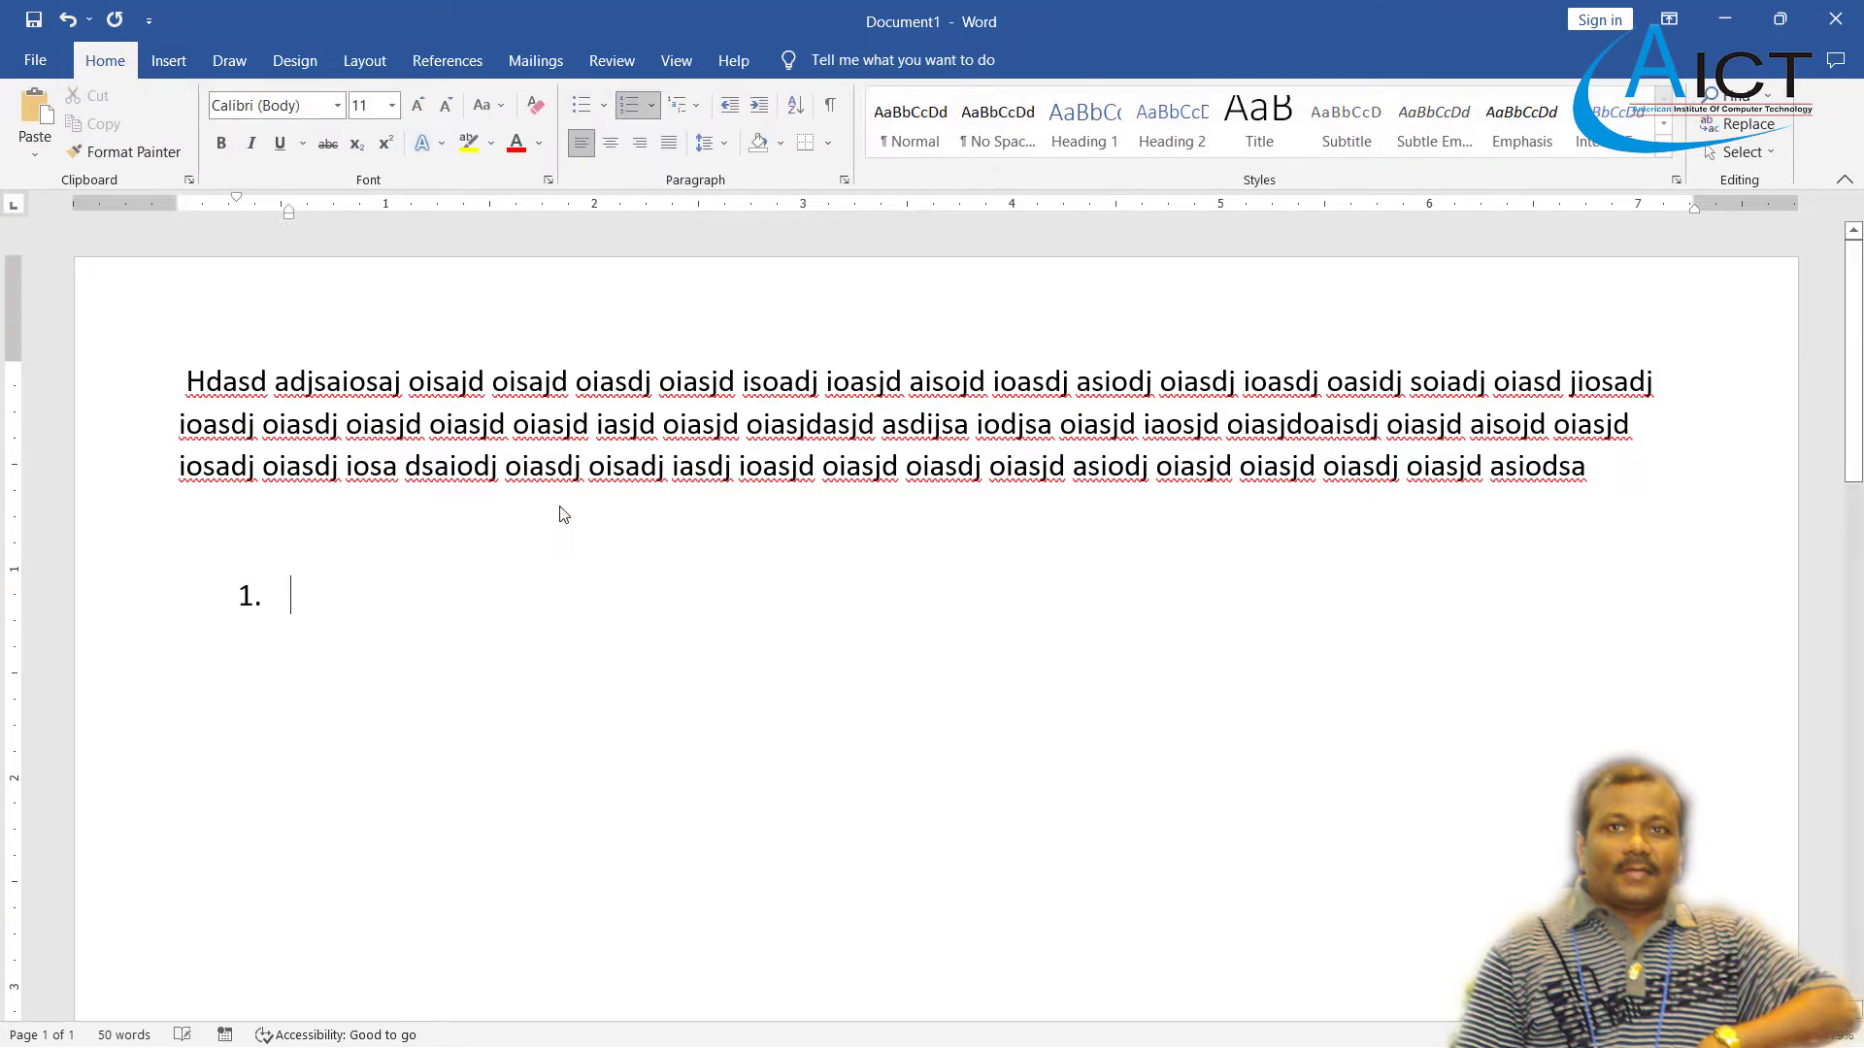
{"action": "type", "text": "sdfdsfdsf"}
{"action": "key", "text": "Return"}
{"action": "type", "text": "sdfsdf"}
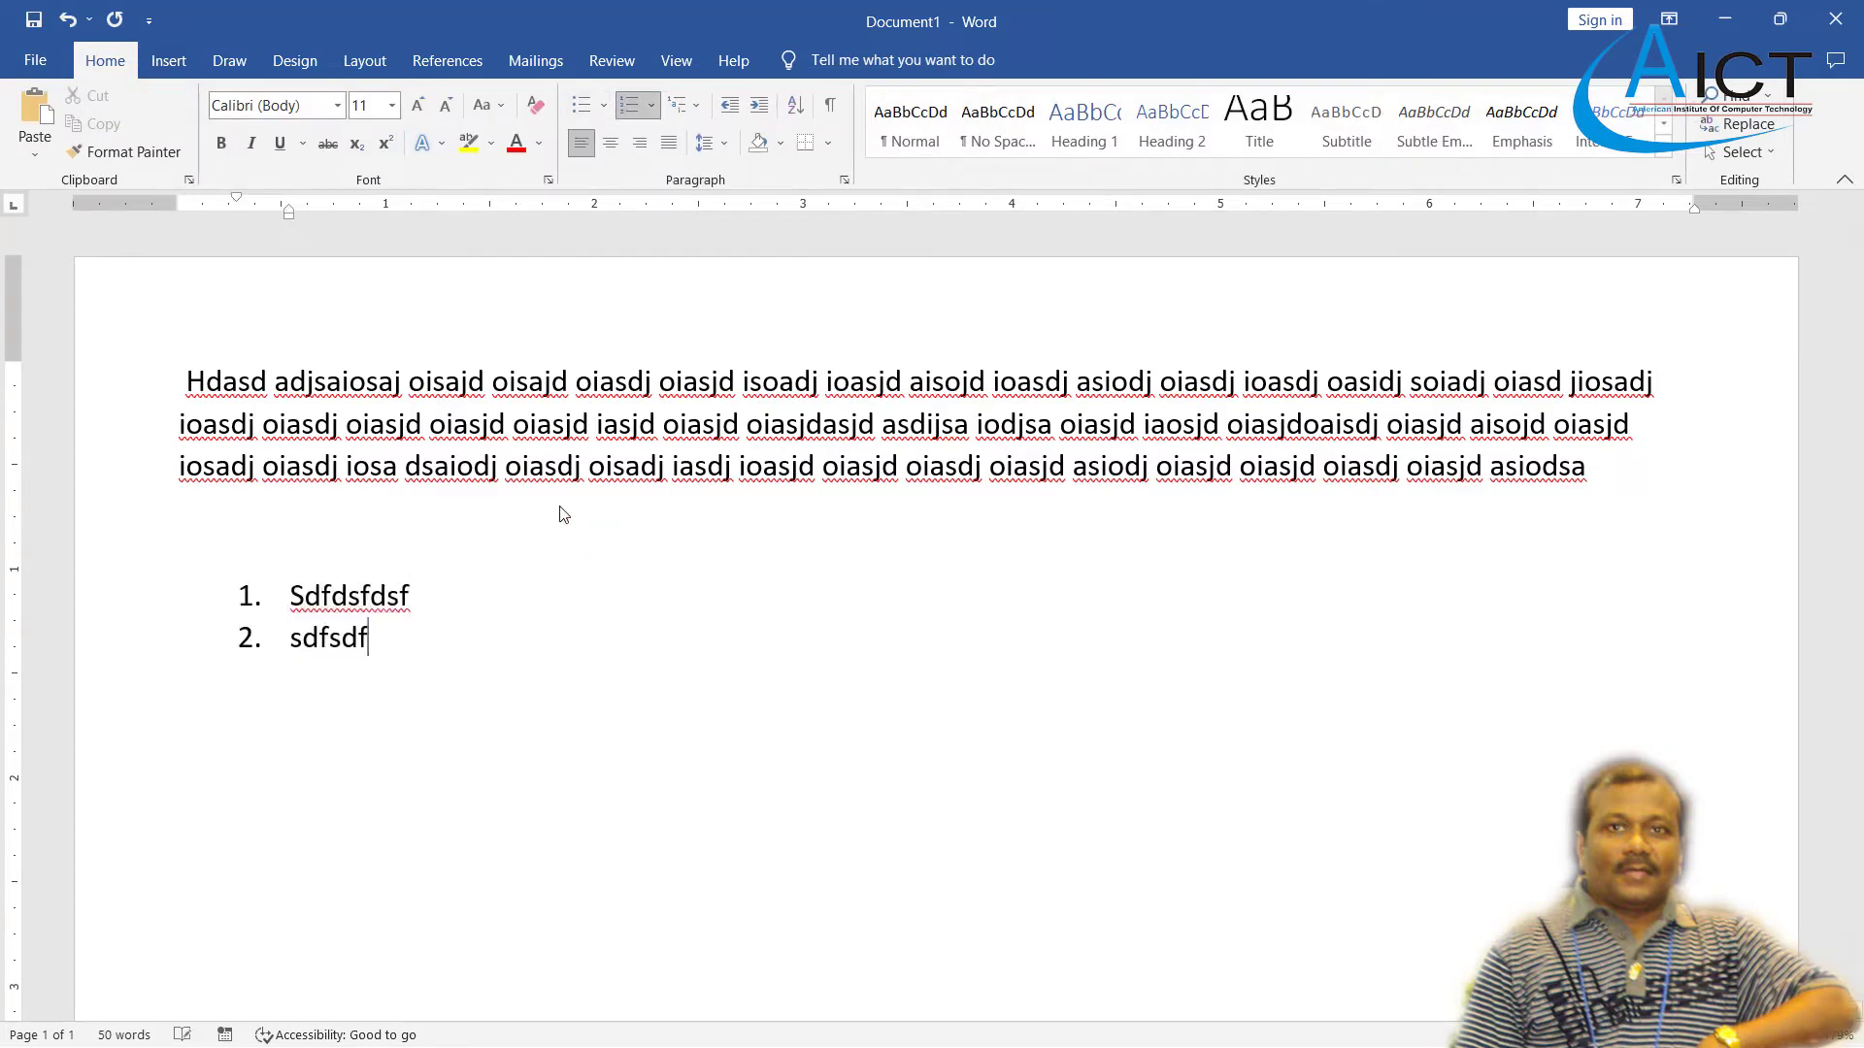
{"action": "type", "text": "dsf"}
{"action": "key", "text": "Return"}
{"action": "type", "text": "sdfsdfsdf"}
{"action": "key", "text": "Return"}
{"action": "type", "text": "sdfsdfds"}
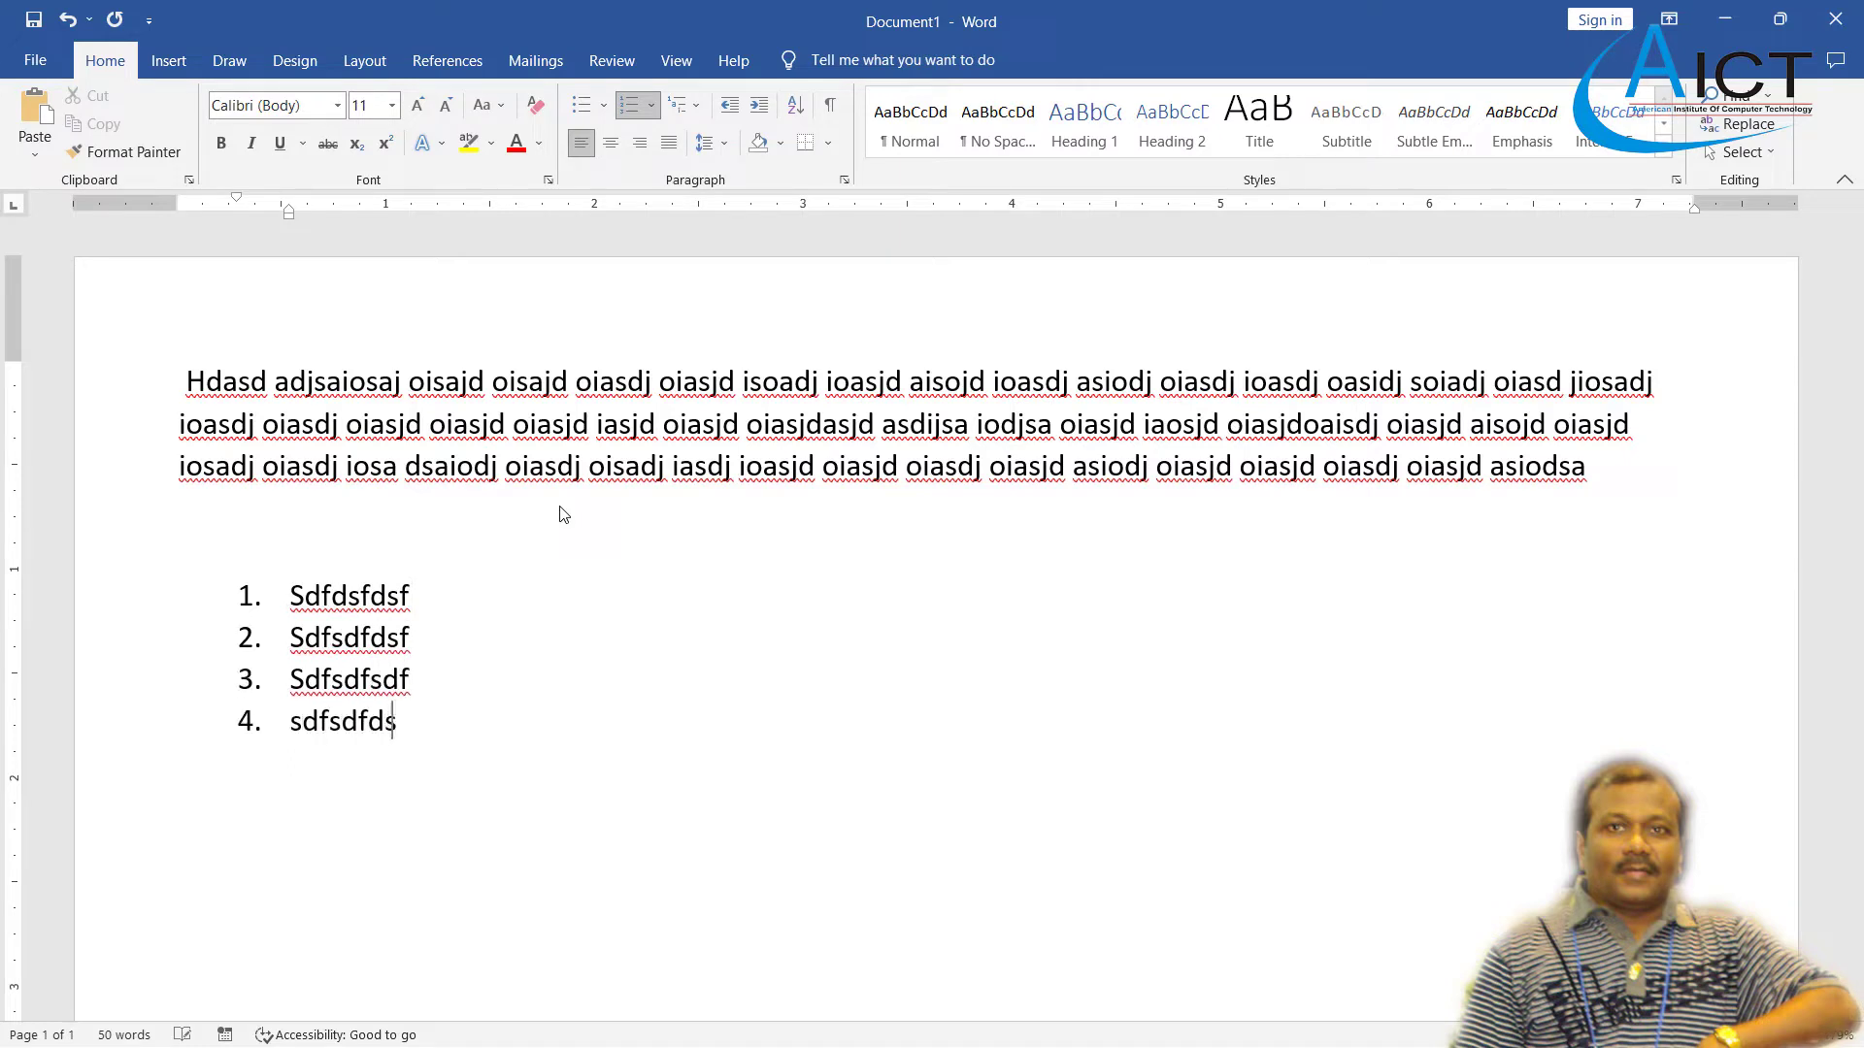
{"action": "type", "text": "f"}
{"action": "key", "text": "Return"}
{"action": "type", "text": "sdfsdfdsfsdf"}
{"action": "key", "text": "Return"}
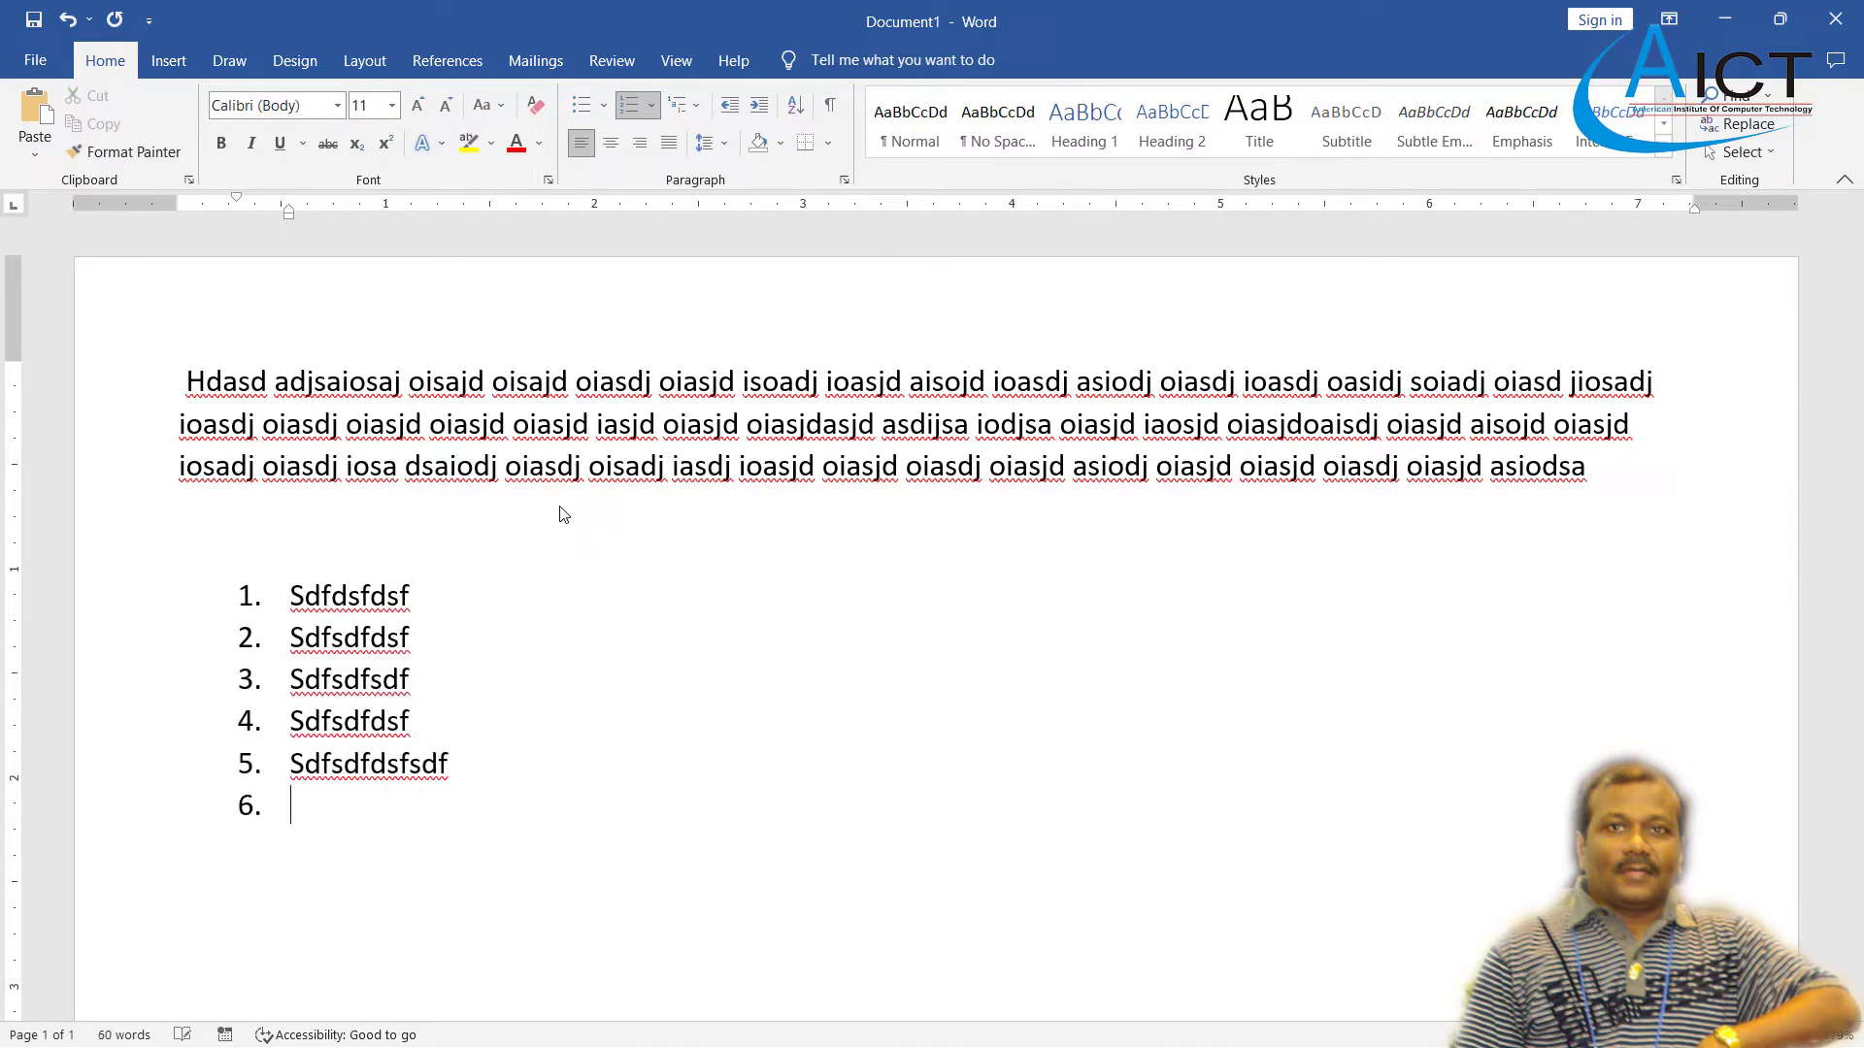
{"action": "key", "text": "Return"}
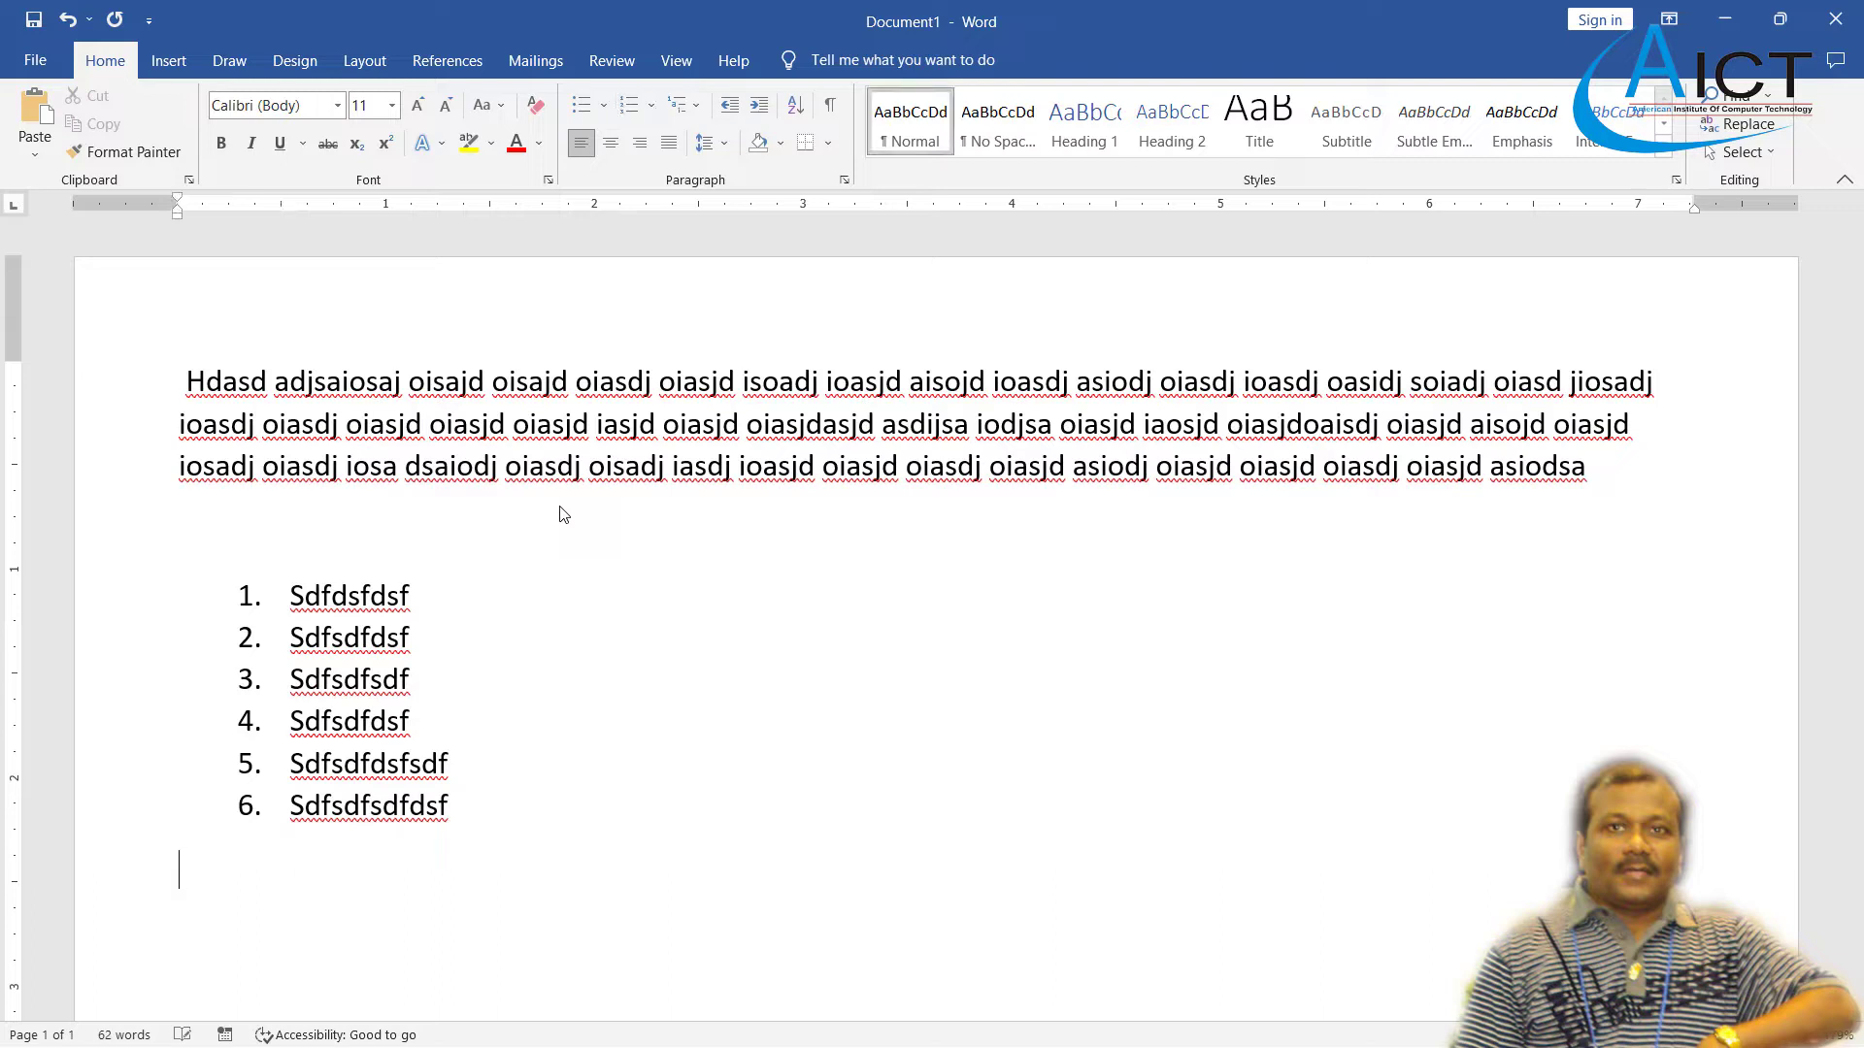
{"action": "type", "text": "U hdsuifh sdiufh"}
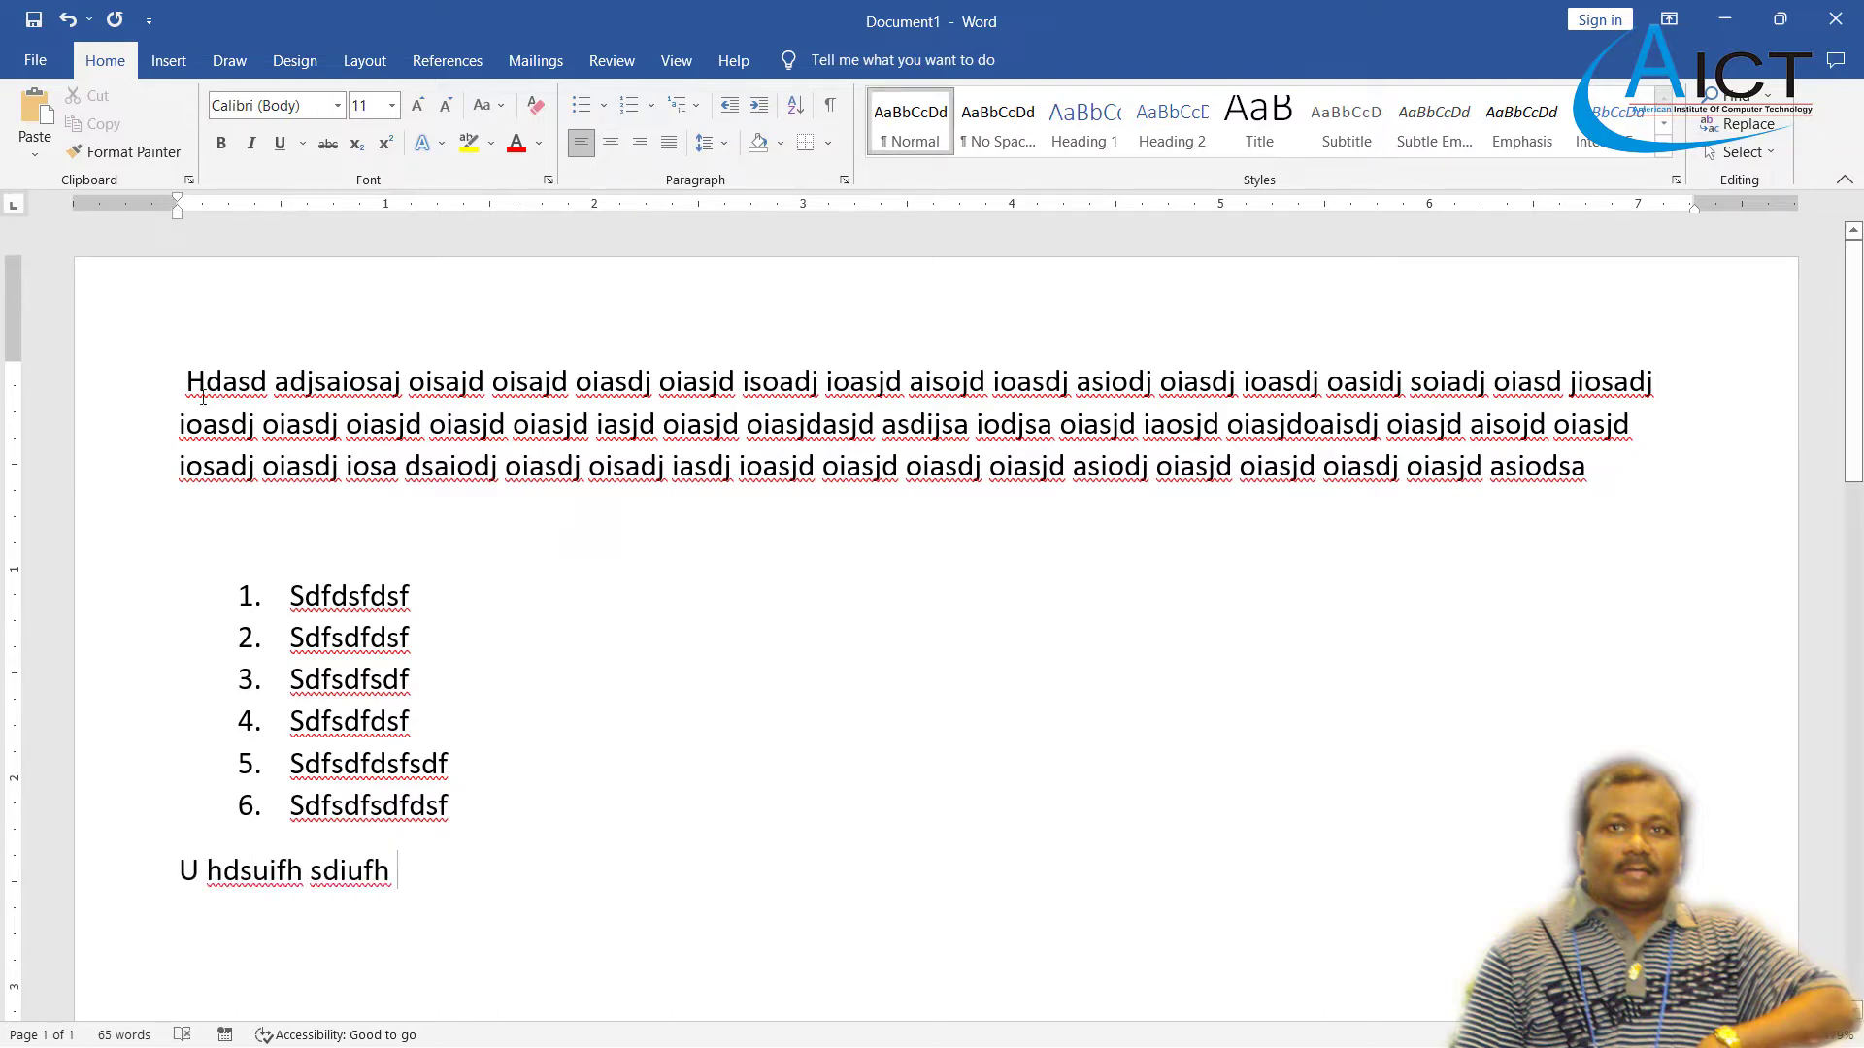
{"action": "key", "text": "ctrl+z"}
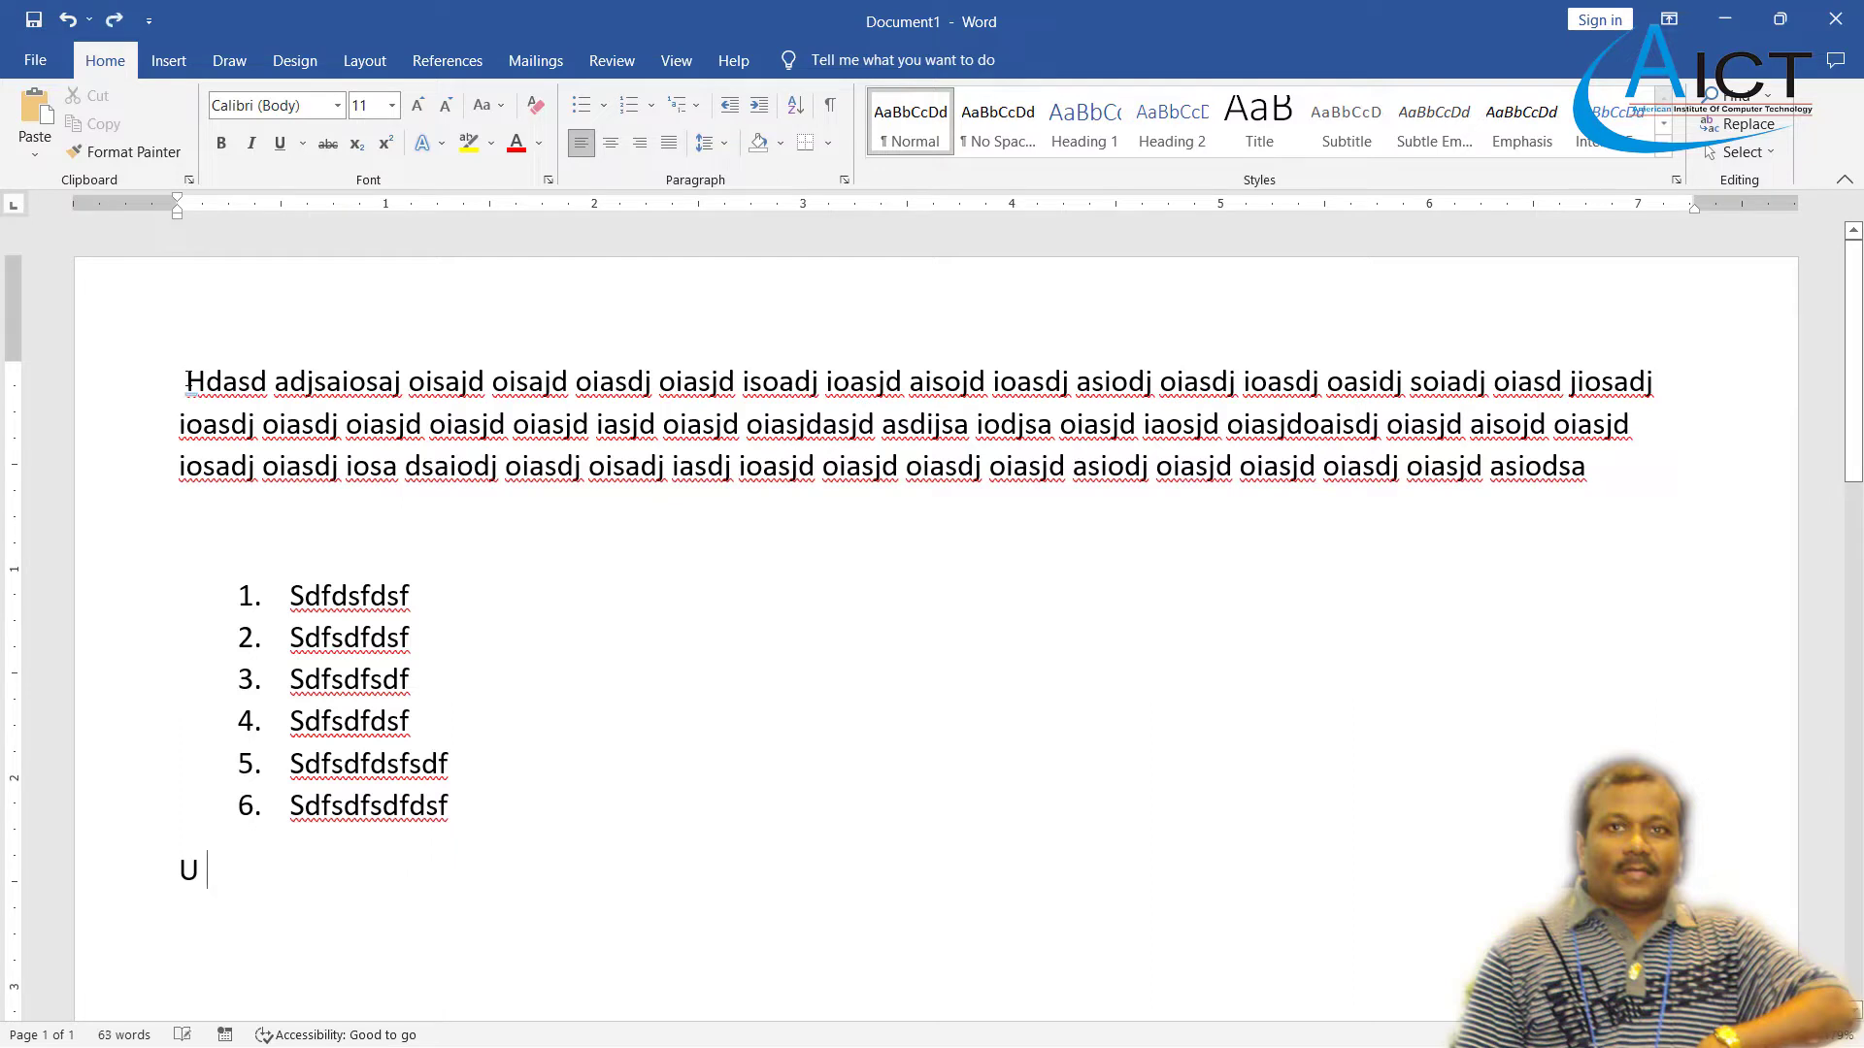
{"action": "key", "text": "ctrl+z"}
- Copy the filler paragraph together with its six-item numbered list and paste the copy below the list
{"action": "left_click_drag", "start_coordinate": [183, 380], "coordinate": [495, 805]}
{"action": "key", "text": "ctrl+c"}
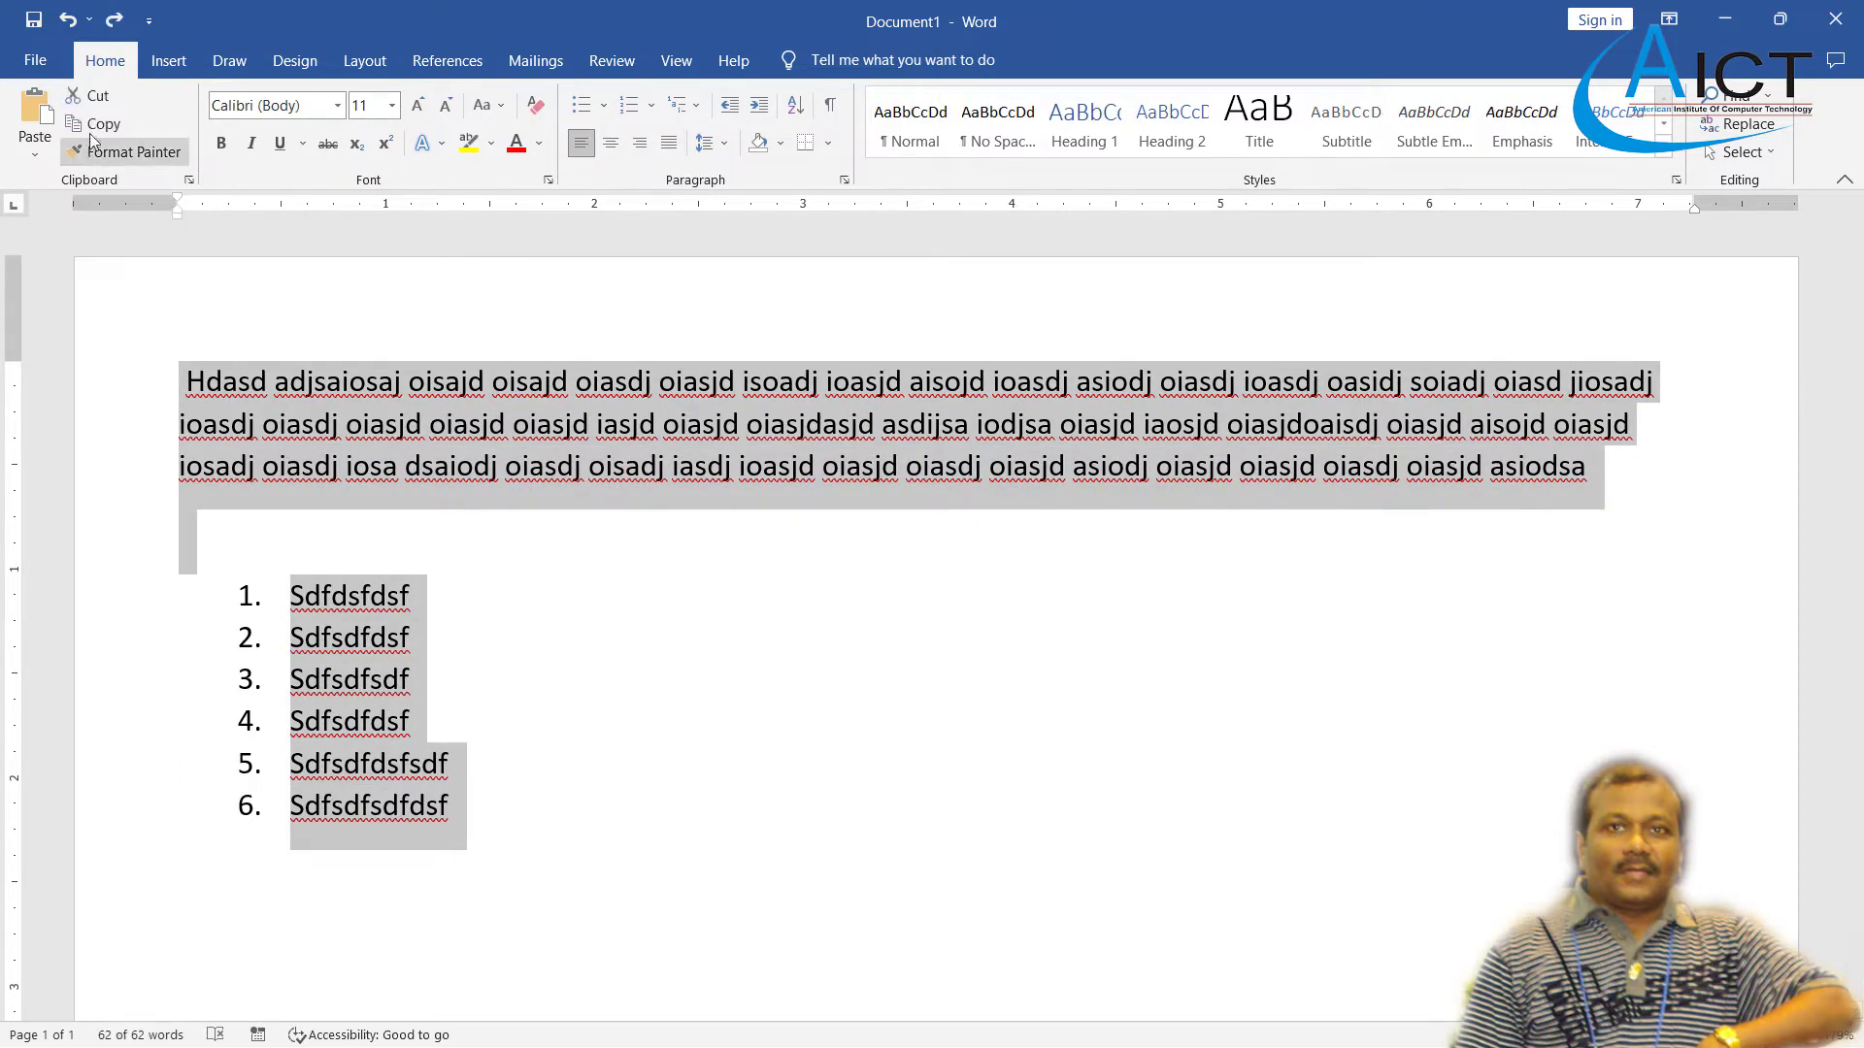
{"action": "left_click", "coordinate": [493, 809]}
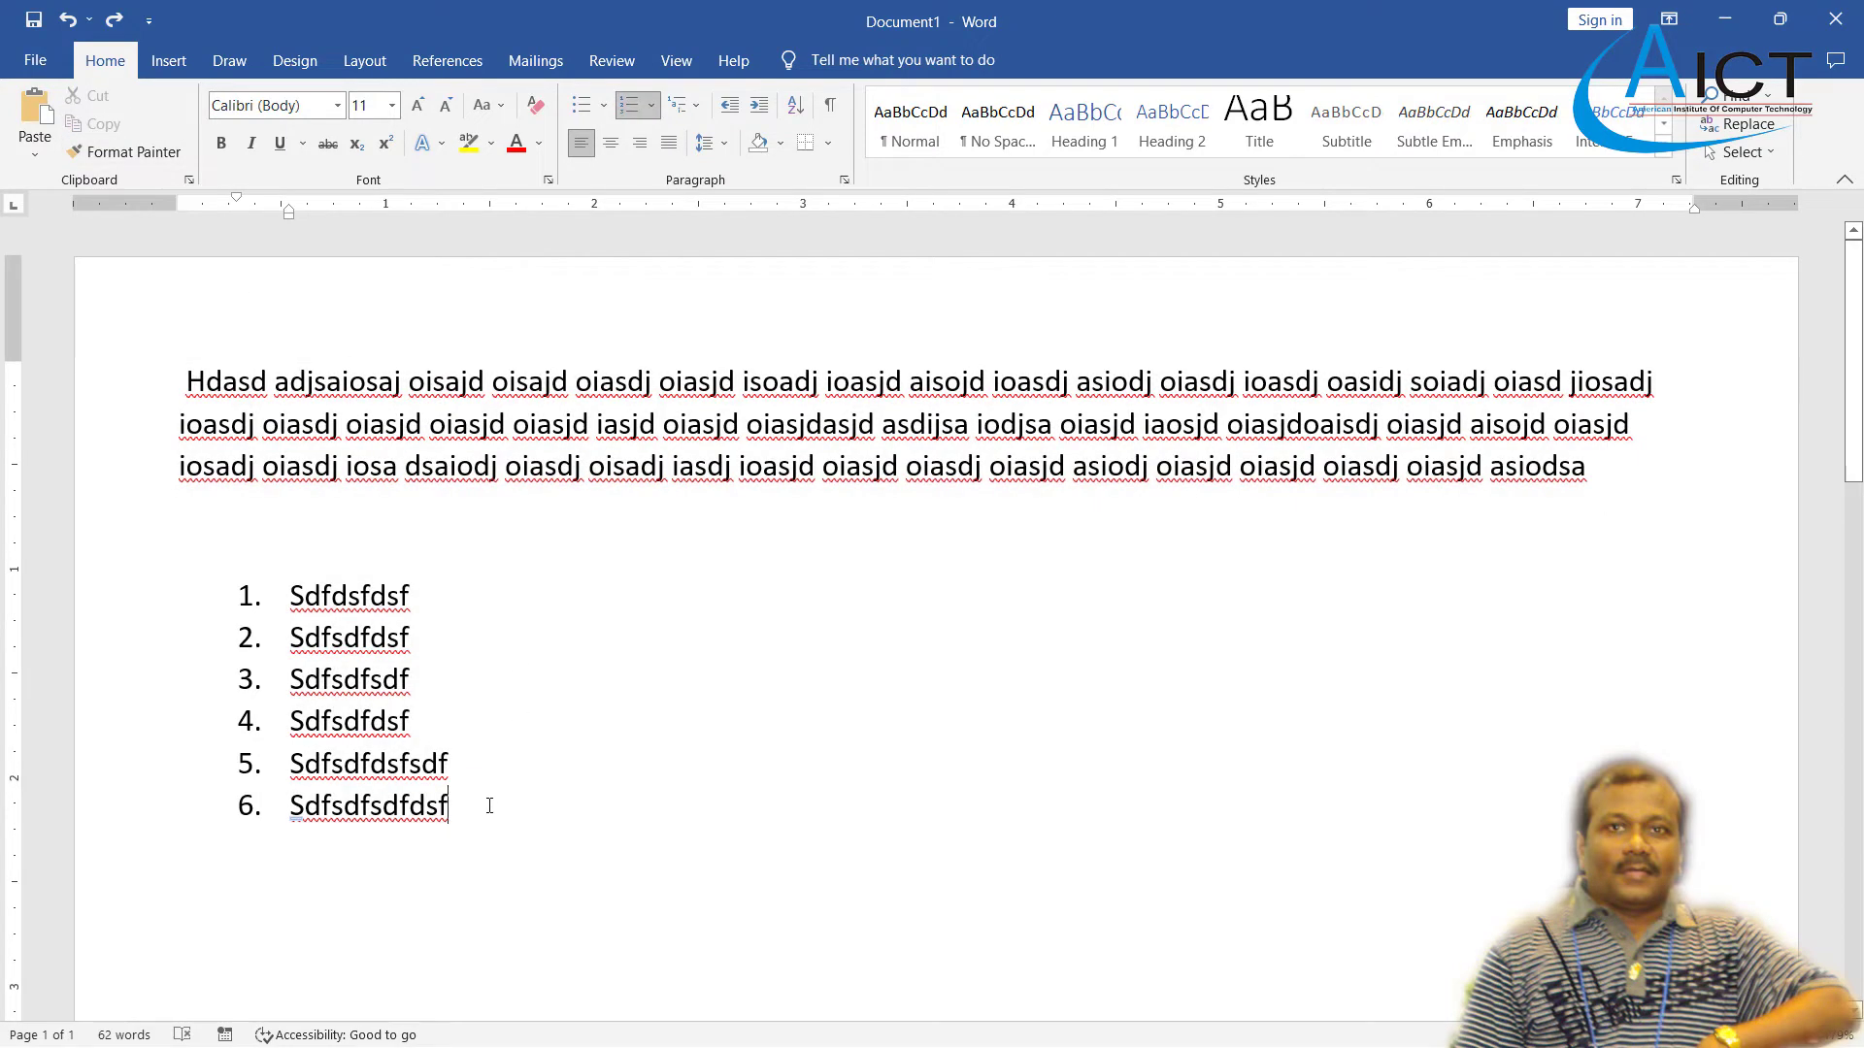
{"action": "key", "text": "Return"}
{"action": "key", "text": "Return"}
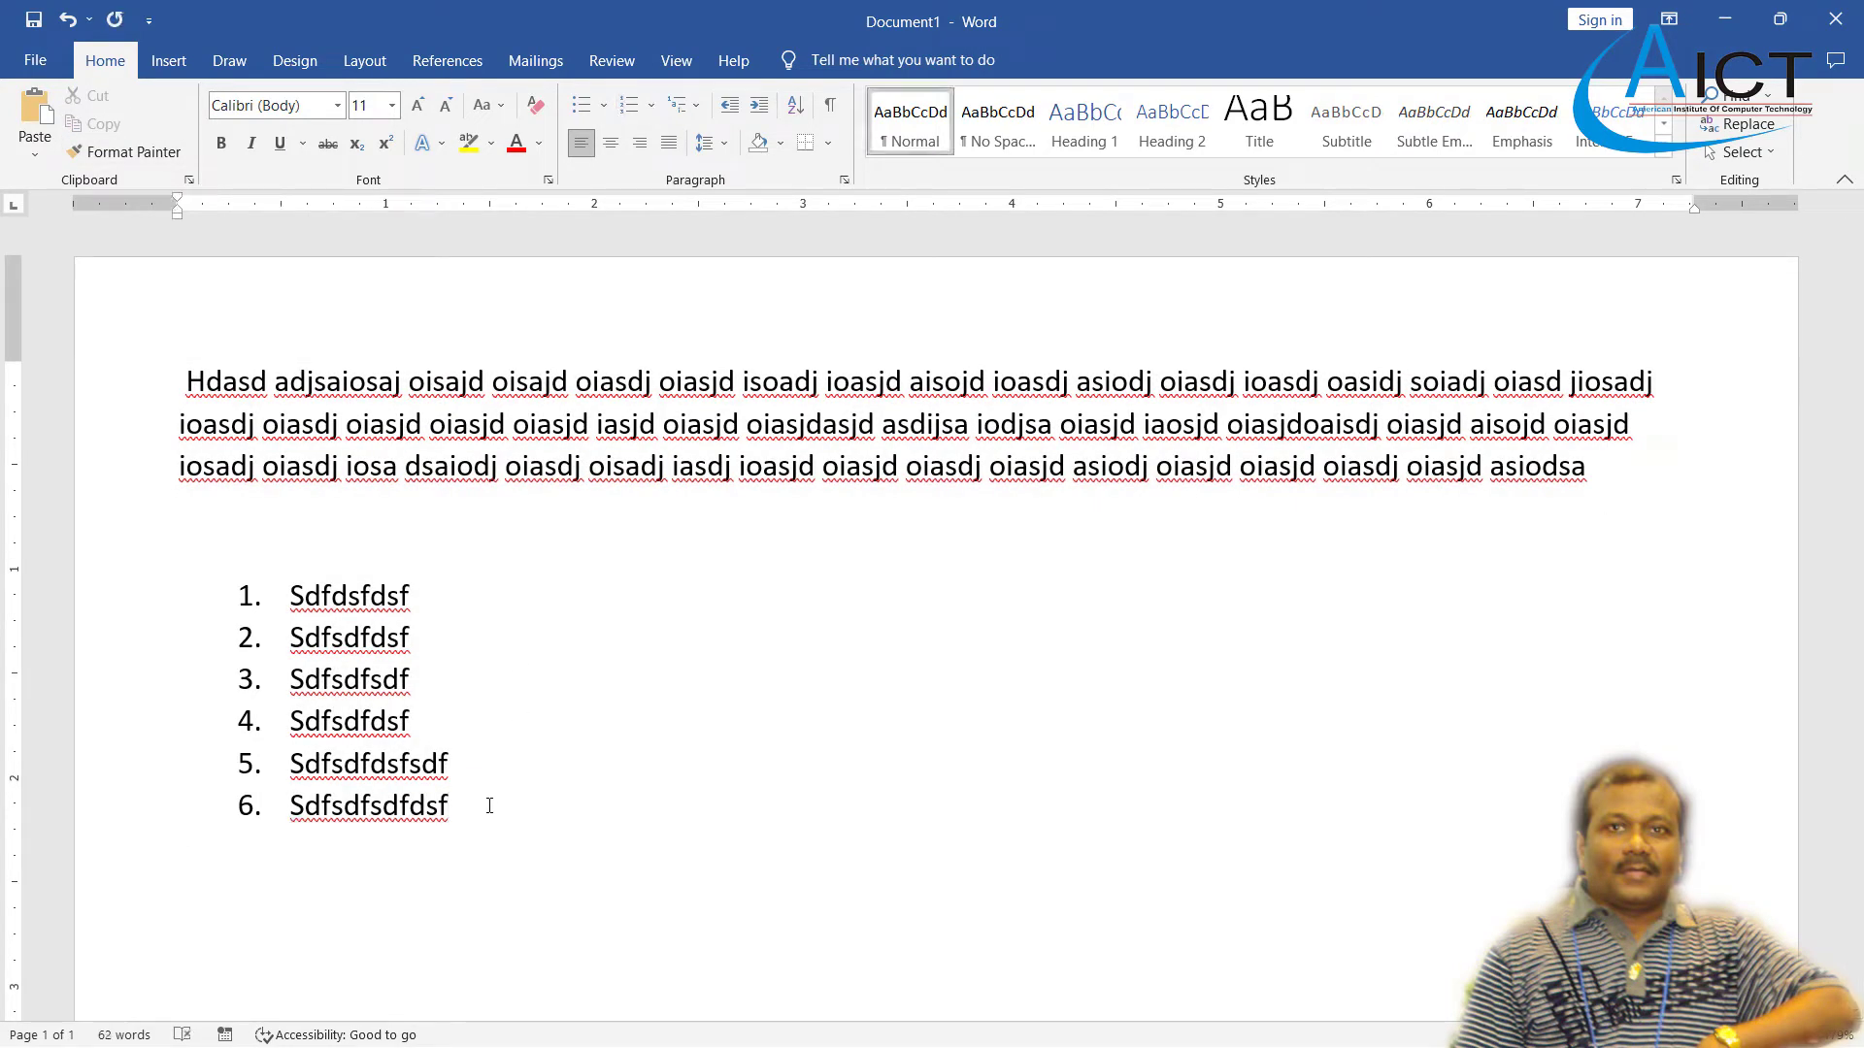
{"action": "key", "text": "ctrl+v"}
{"action": "scroll", "coordinate": [490, 804], "scroll_direction": "up", "scroll_amount": 4}
{"action": "scroll", "coordinate": [344, 533], "scroll_direction": "down", "scroll_amount": 2}
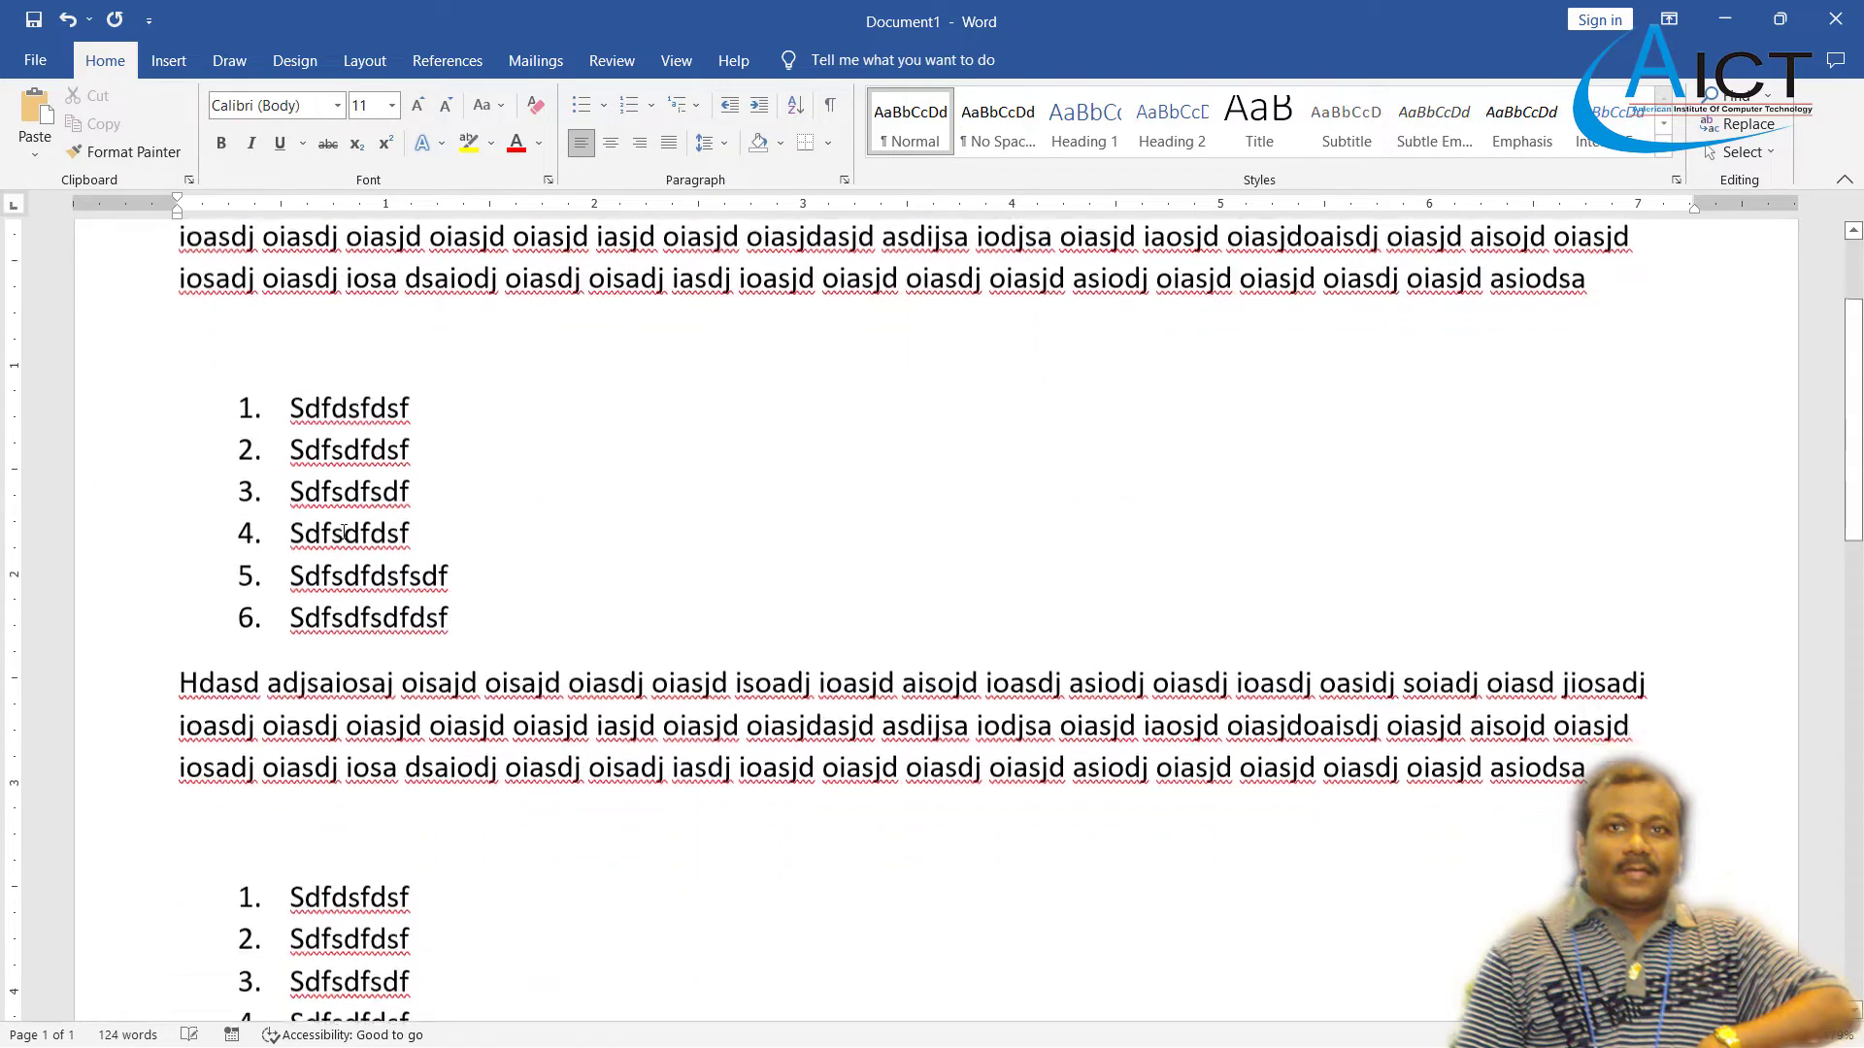
{"action": "scroll", "coordinate": [345, 533], "scroll_direction": "up", "scroll_amount": 2}
{"action": "left_click_drag", "start_coordinate": [191, 377], "coordinate": [1622, 507]}
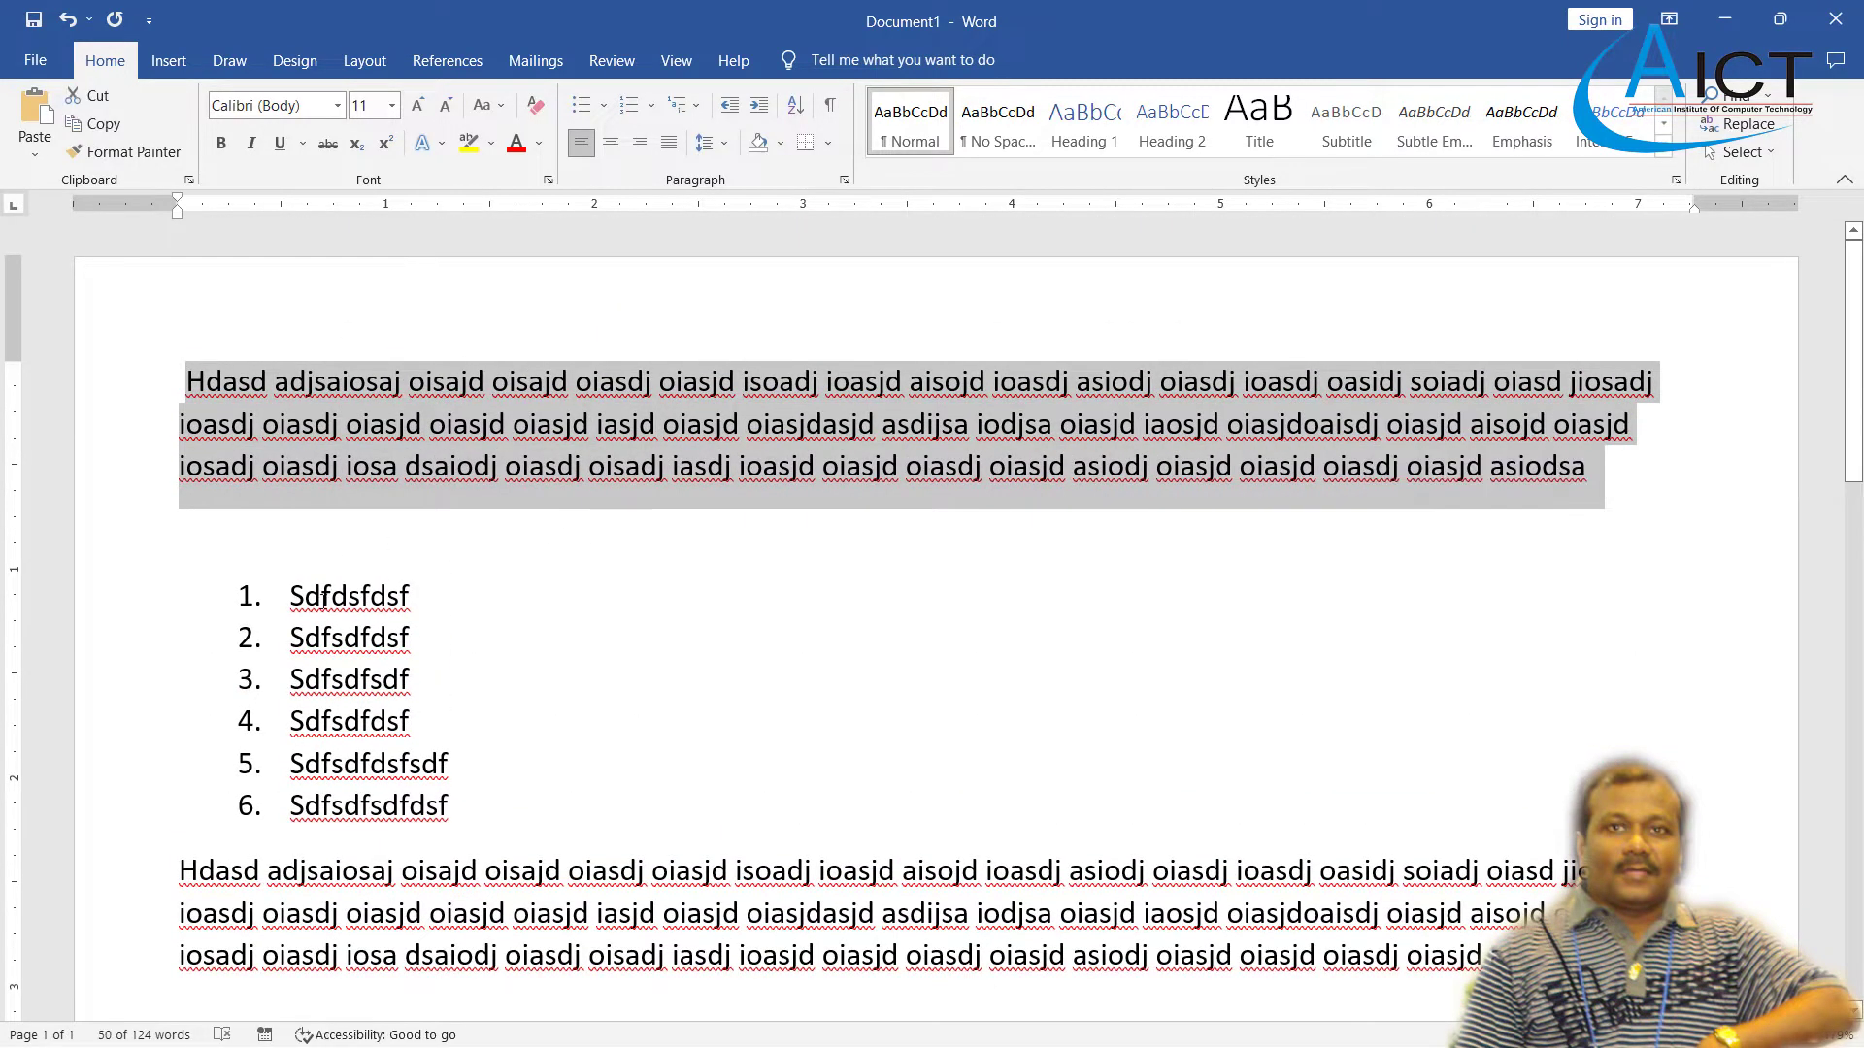
{"action": "left_click_drag", "start_coordinate": [294, 595], "coordinate": [506, 795]}
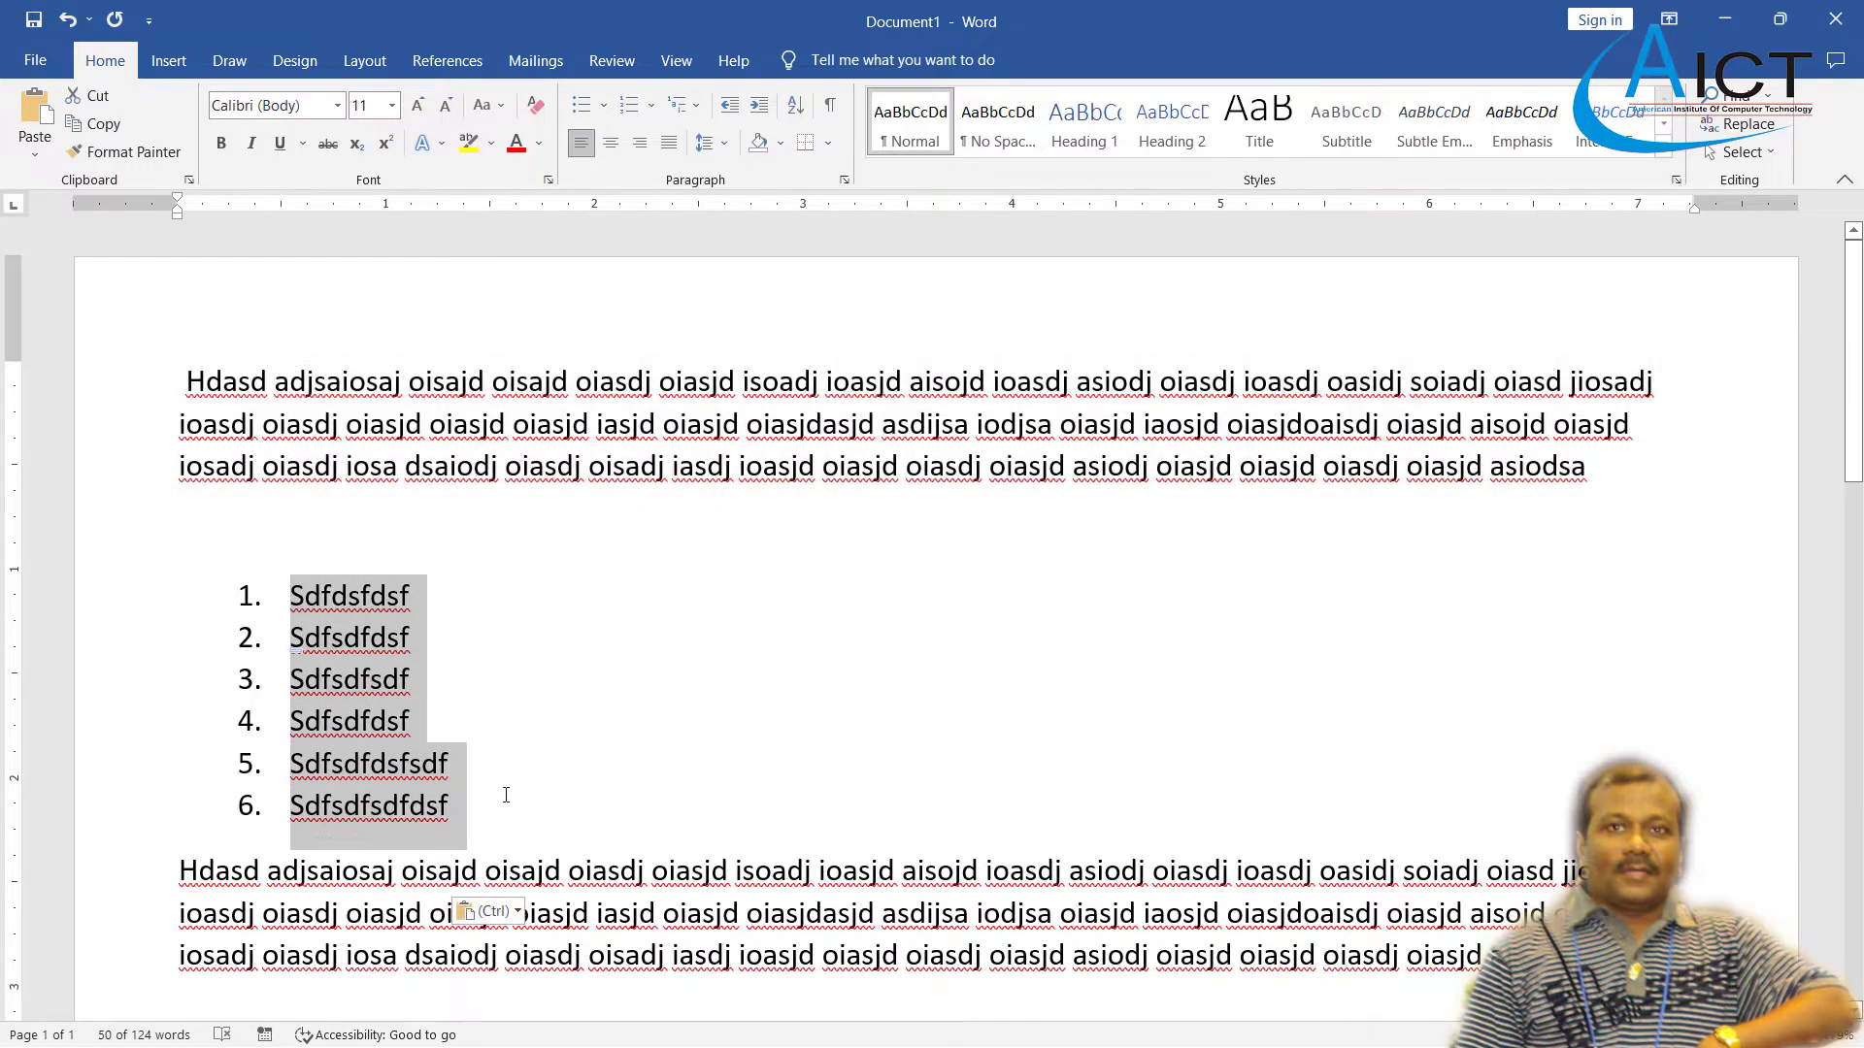
{"action": "left_click", "coordinate": [608, 685]}
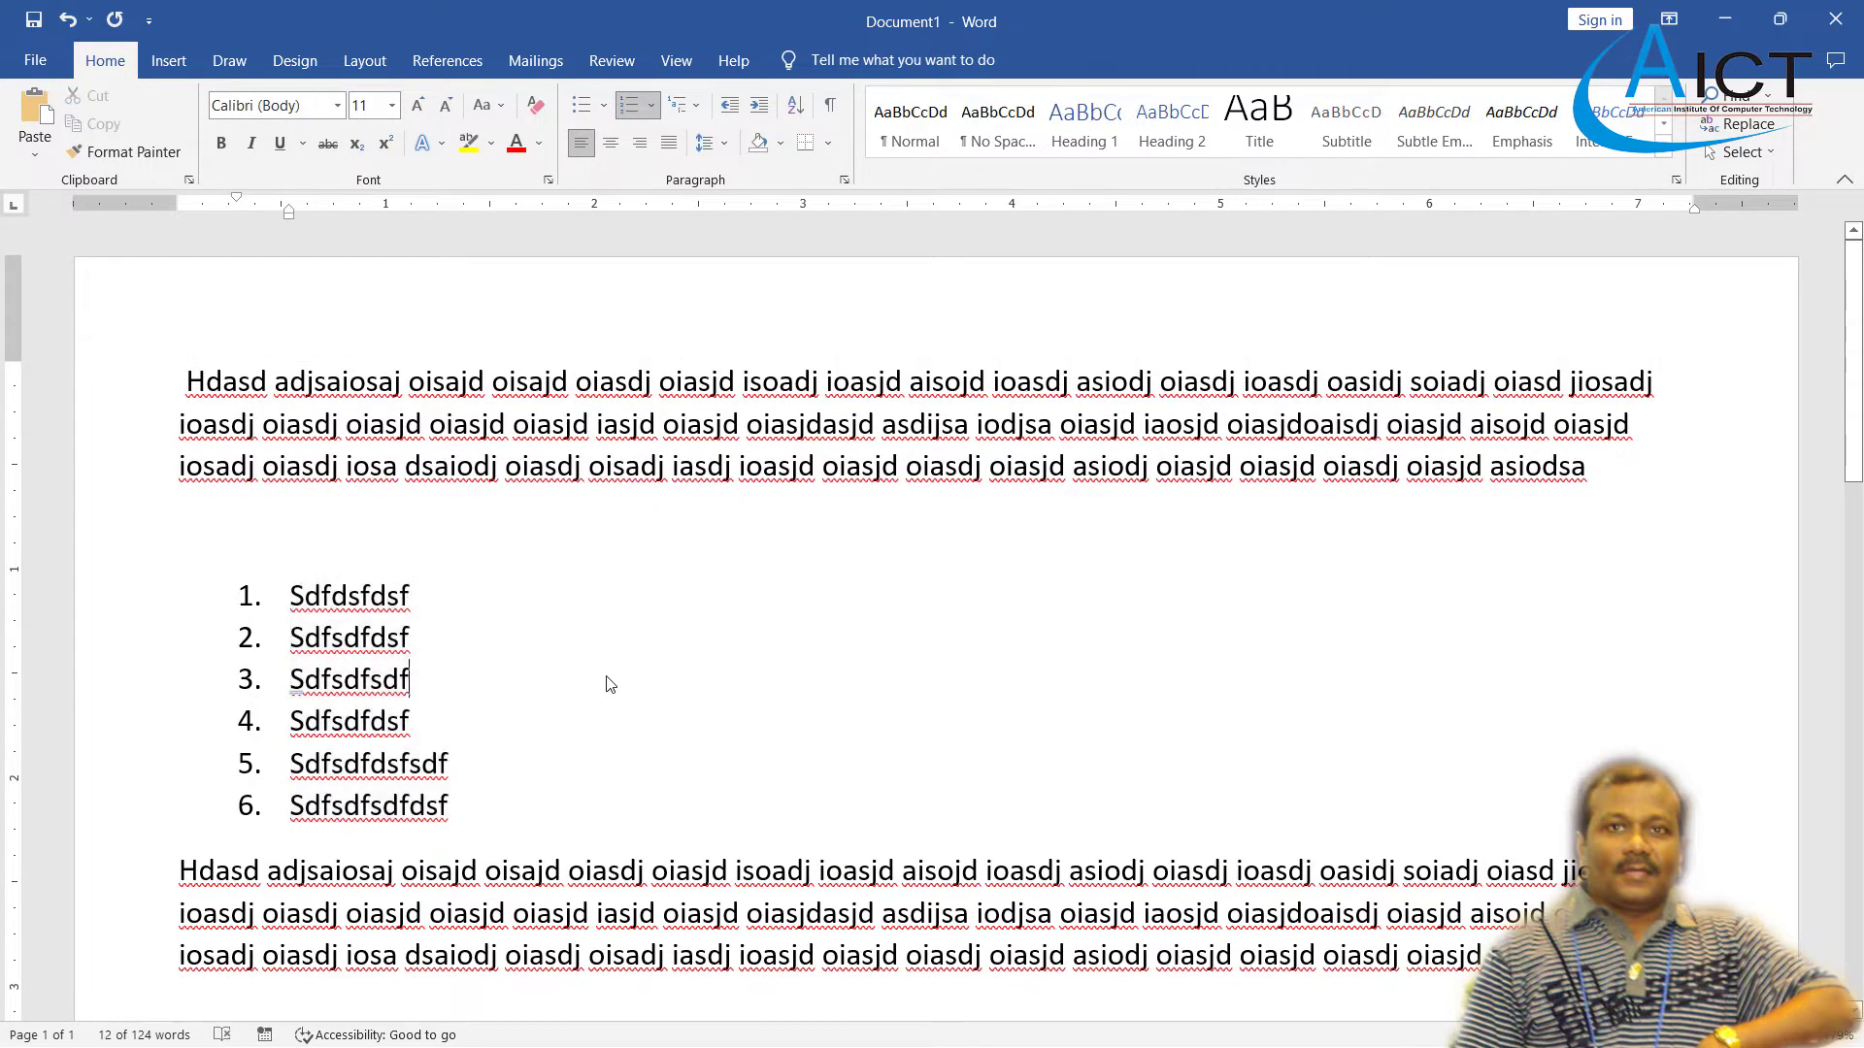
- Lay out only the first numbered list in two equal columns, 3.38" wide with 0.5" spacing and a line between, applied to the selected text
{"action": "scroll", "coordinate": [528, 574], "scroll_direction": "down", "scroll_amount": 1}
{"action": "left_click_drag", "start_coordinate": [291, 488], "coordinate": [485, 701]}
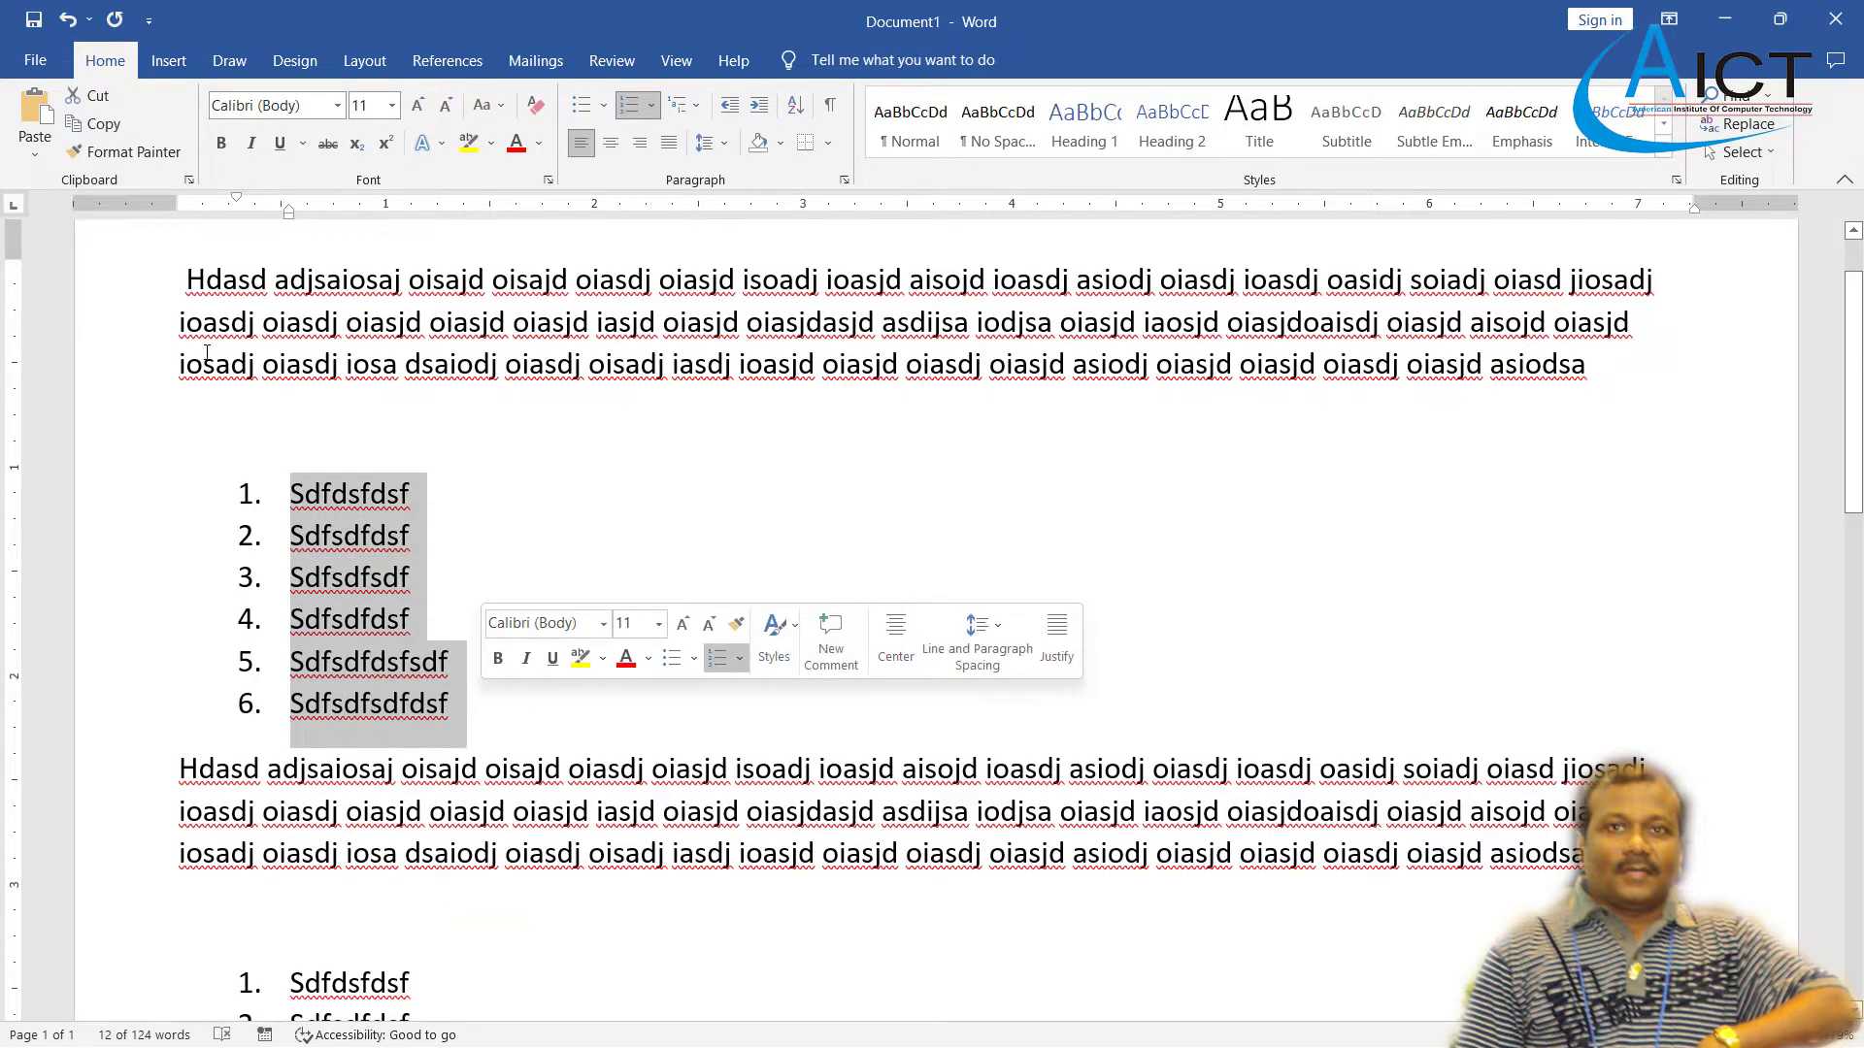
{"action": "left_click", "coordinate": [381, 68]}
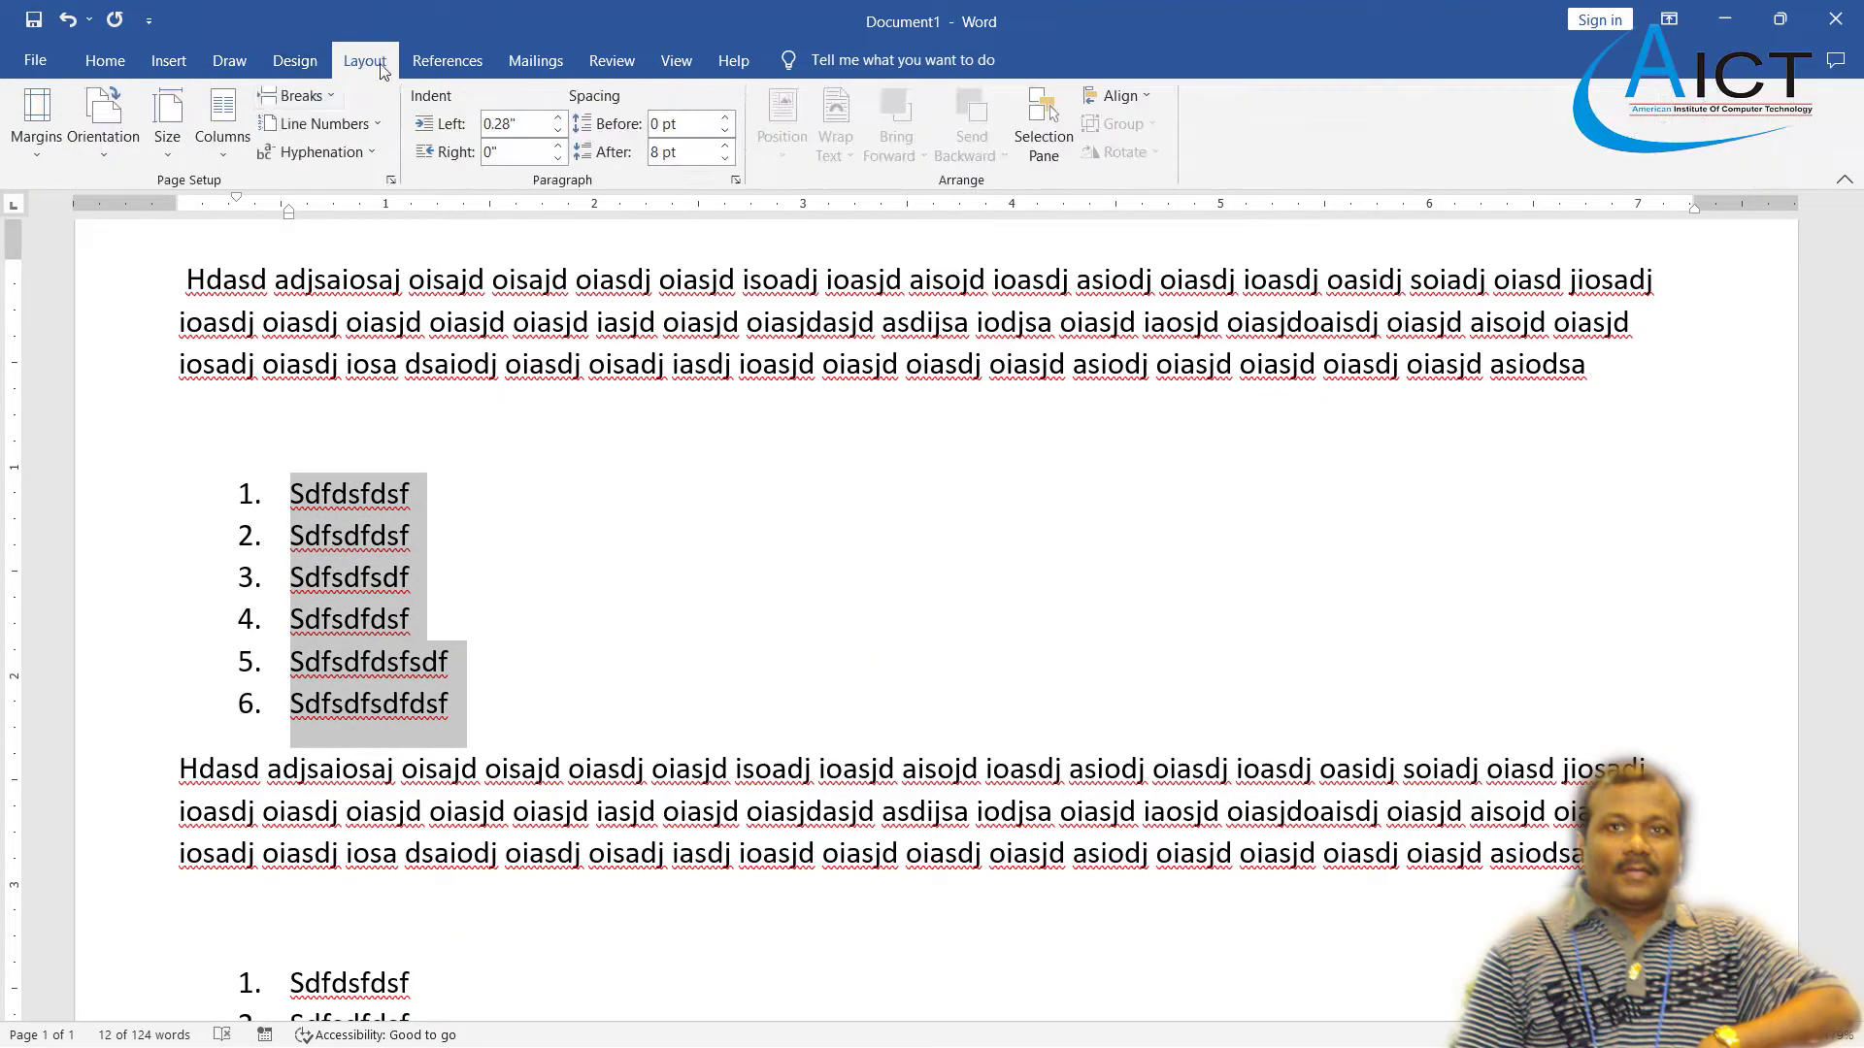
{"action": "left_click", "coordinate": [223, 124]}
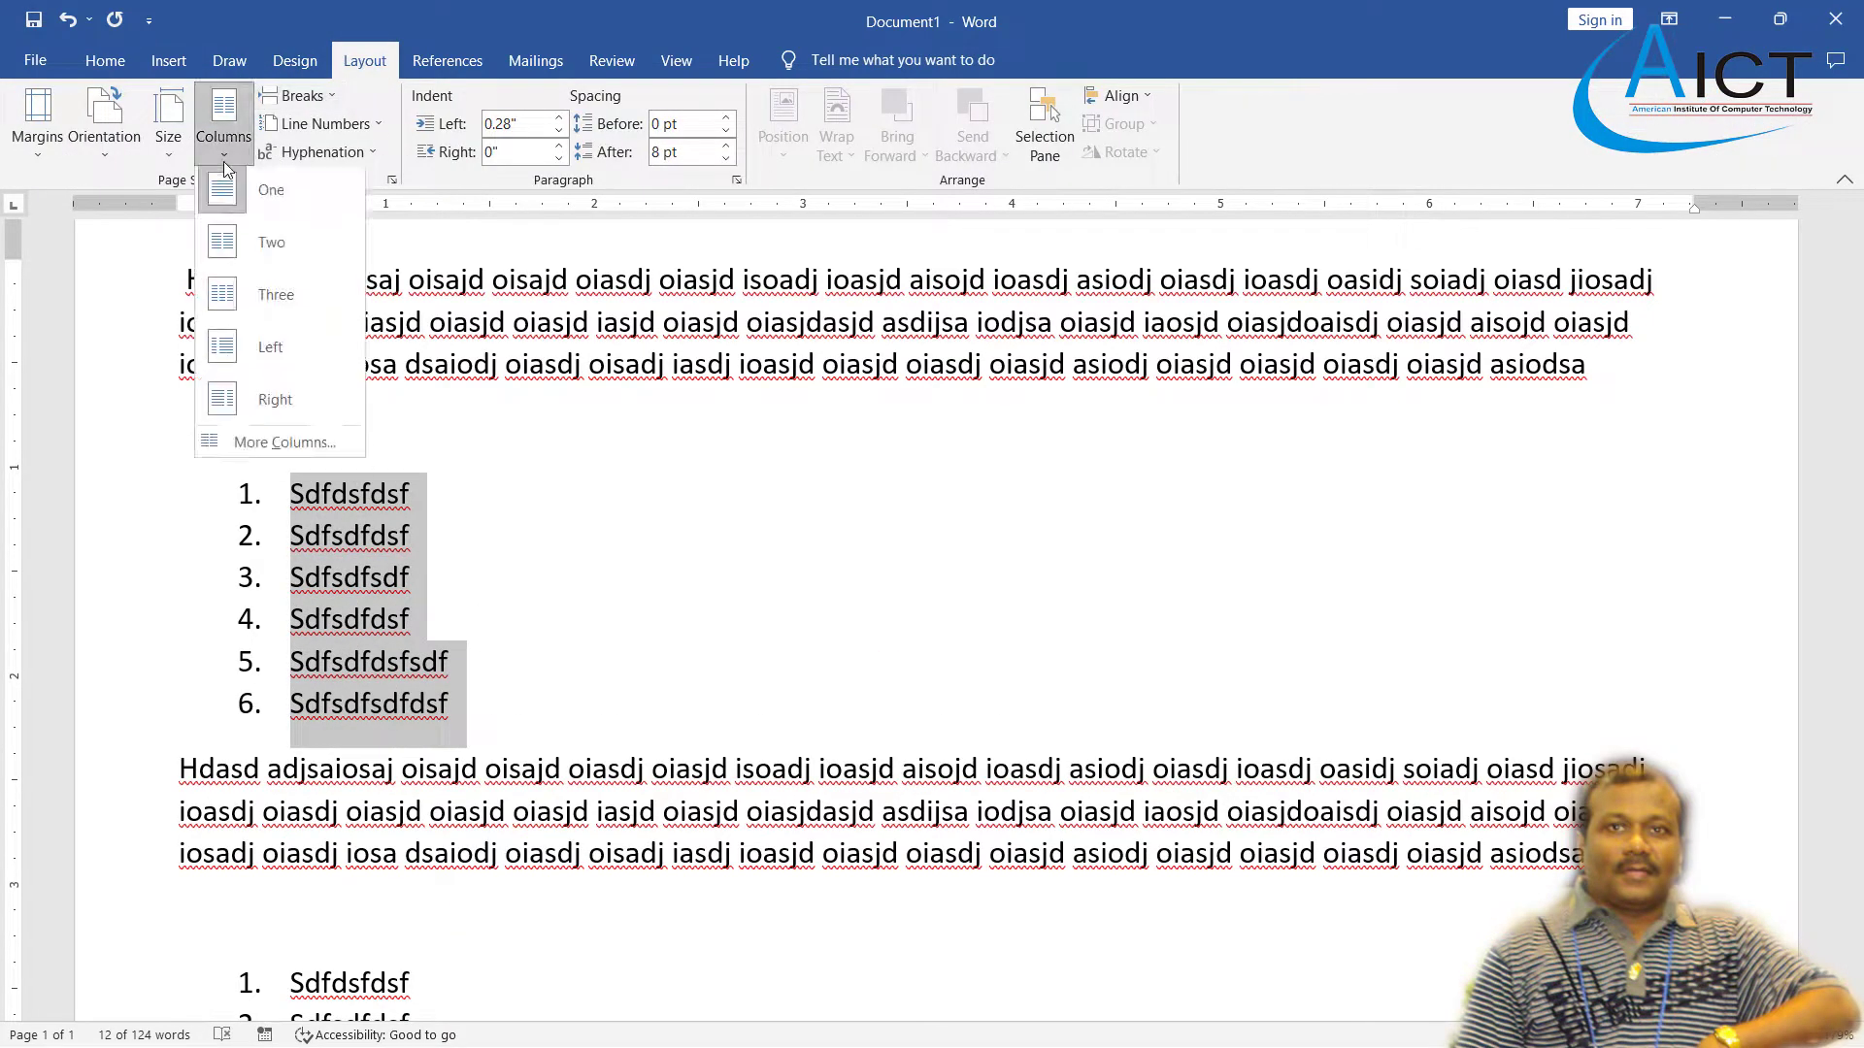
{"action": "left_click", "coordinate": [285, 446]}
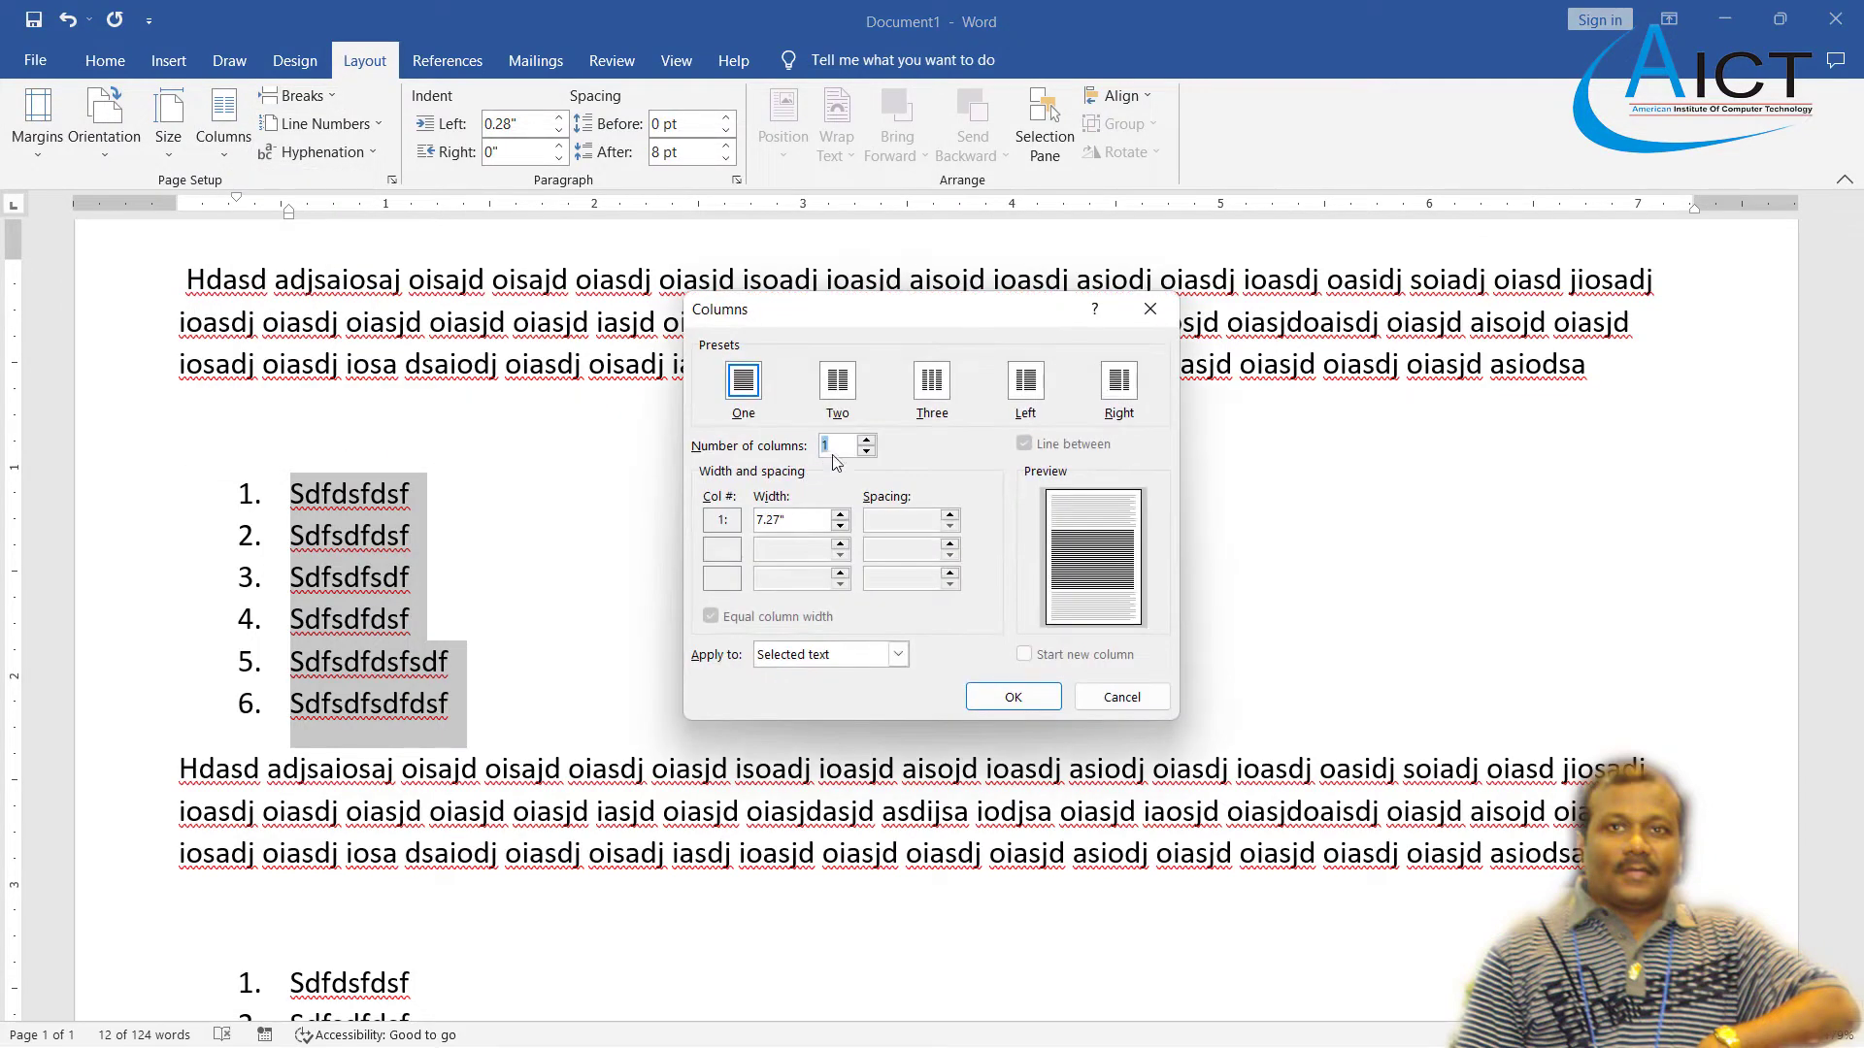
{"action": "left_click", "coordinate": [838, 384]}
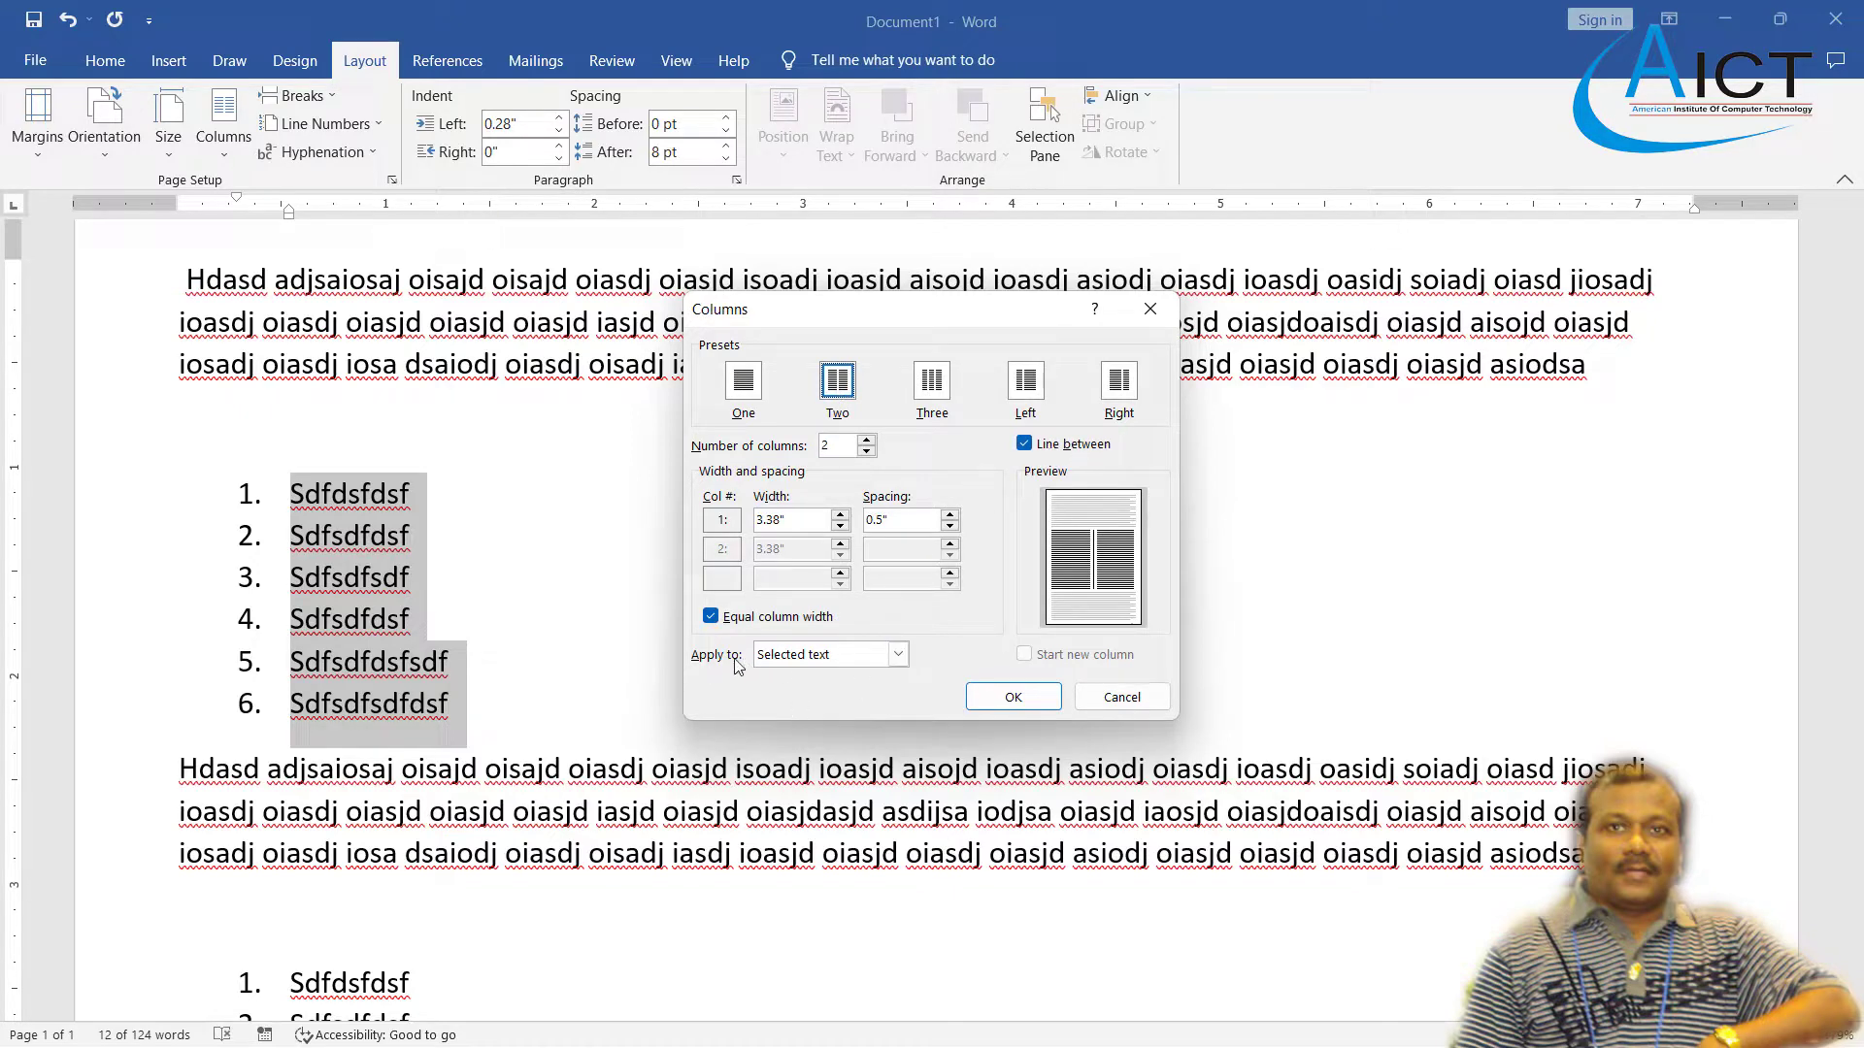
{"action": "left_click", "coordinate": [897, 654]}
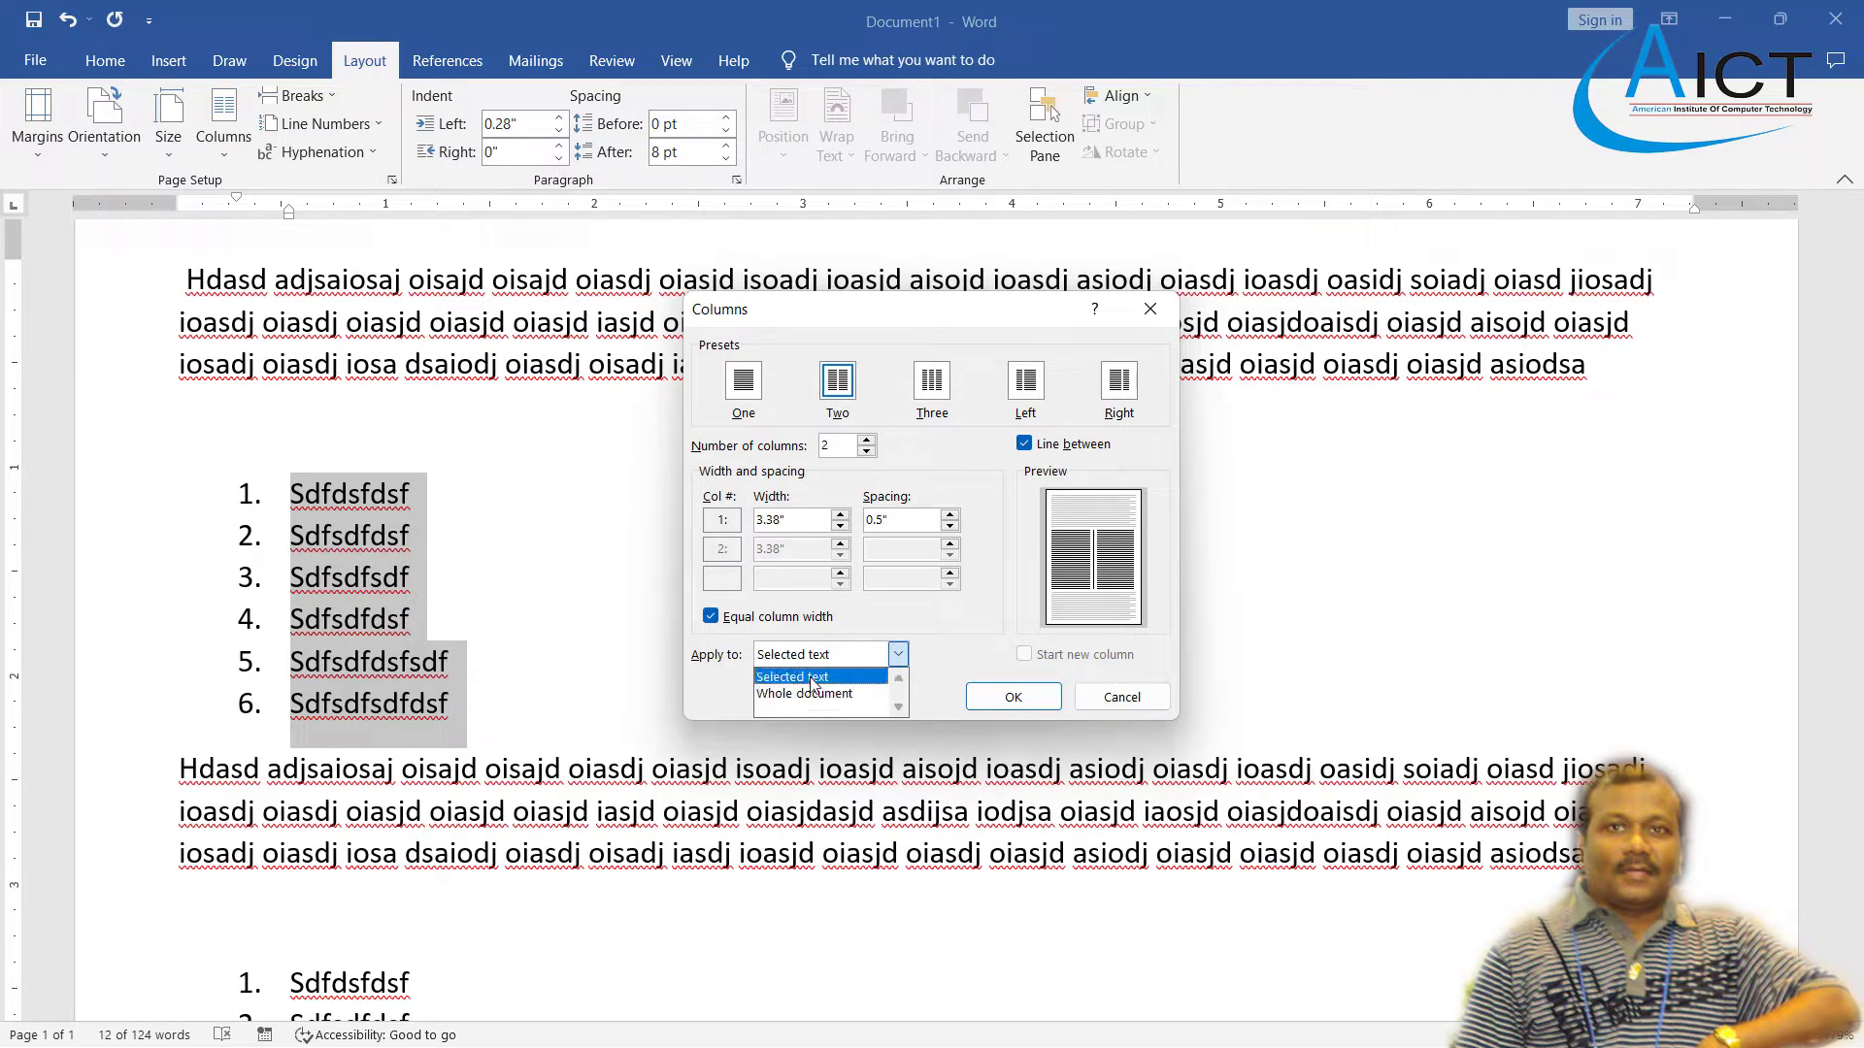
{"action": "left_click", "coordinate": [812, 678]}
{"action": "left_click", "coordinate": [990, 696]}
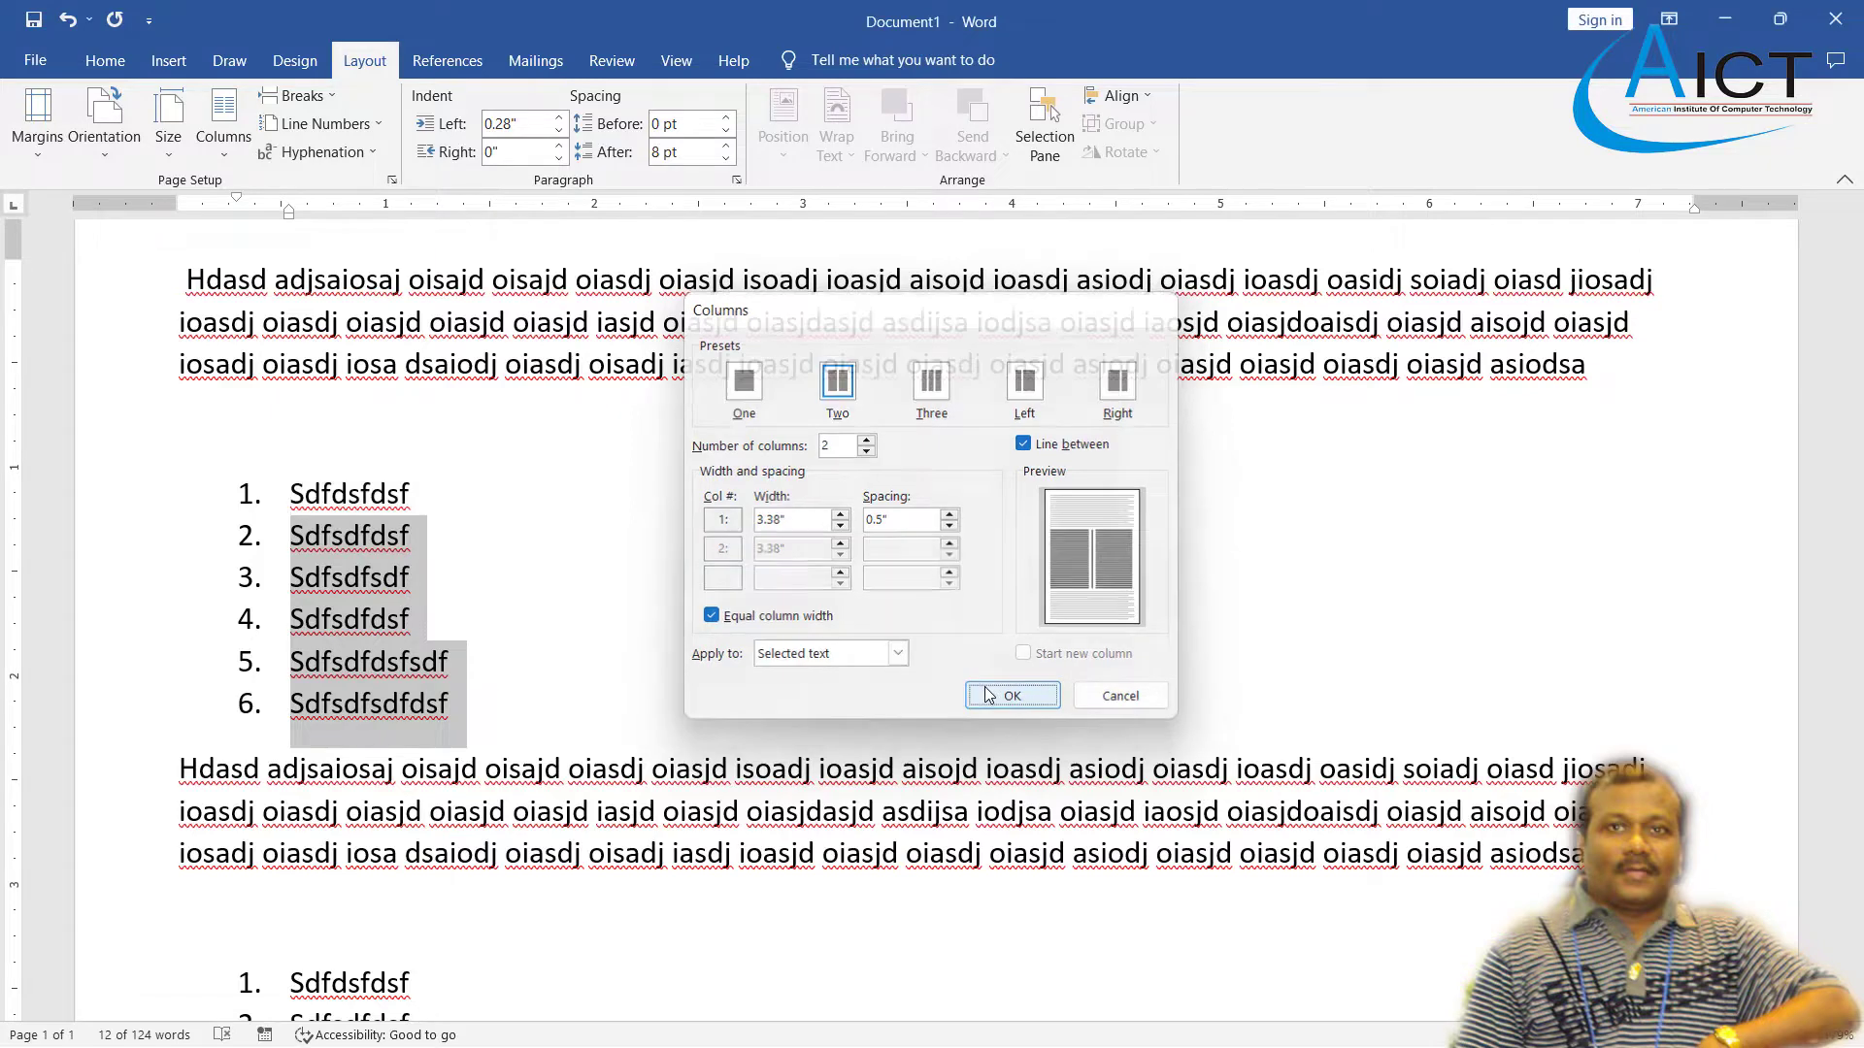
{"action": "scroll", "coordinate": [621, 720], "scroll_direction": "down", "scroll_amount": 3}
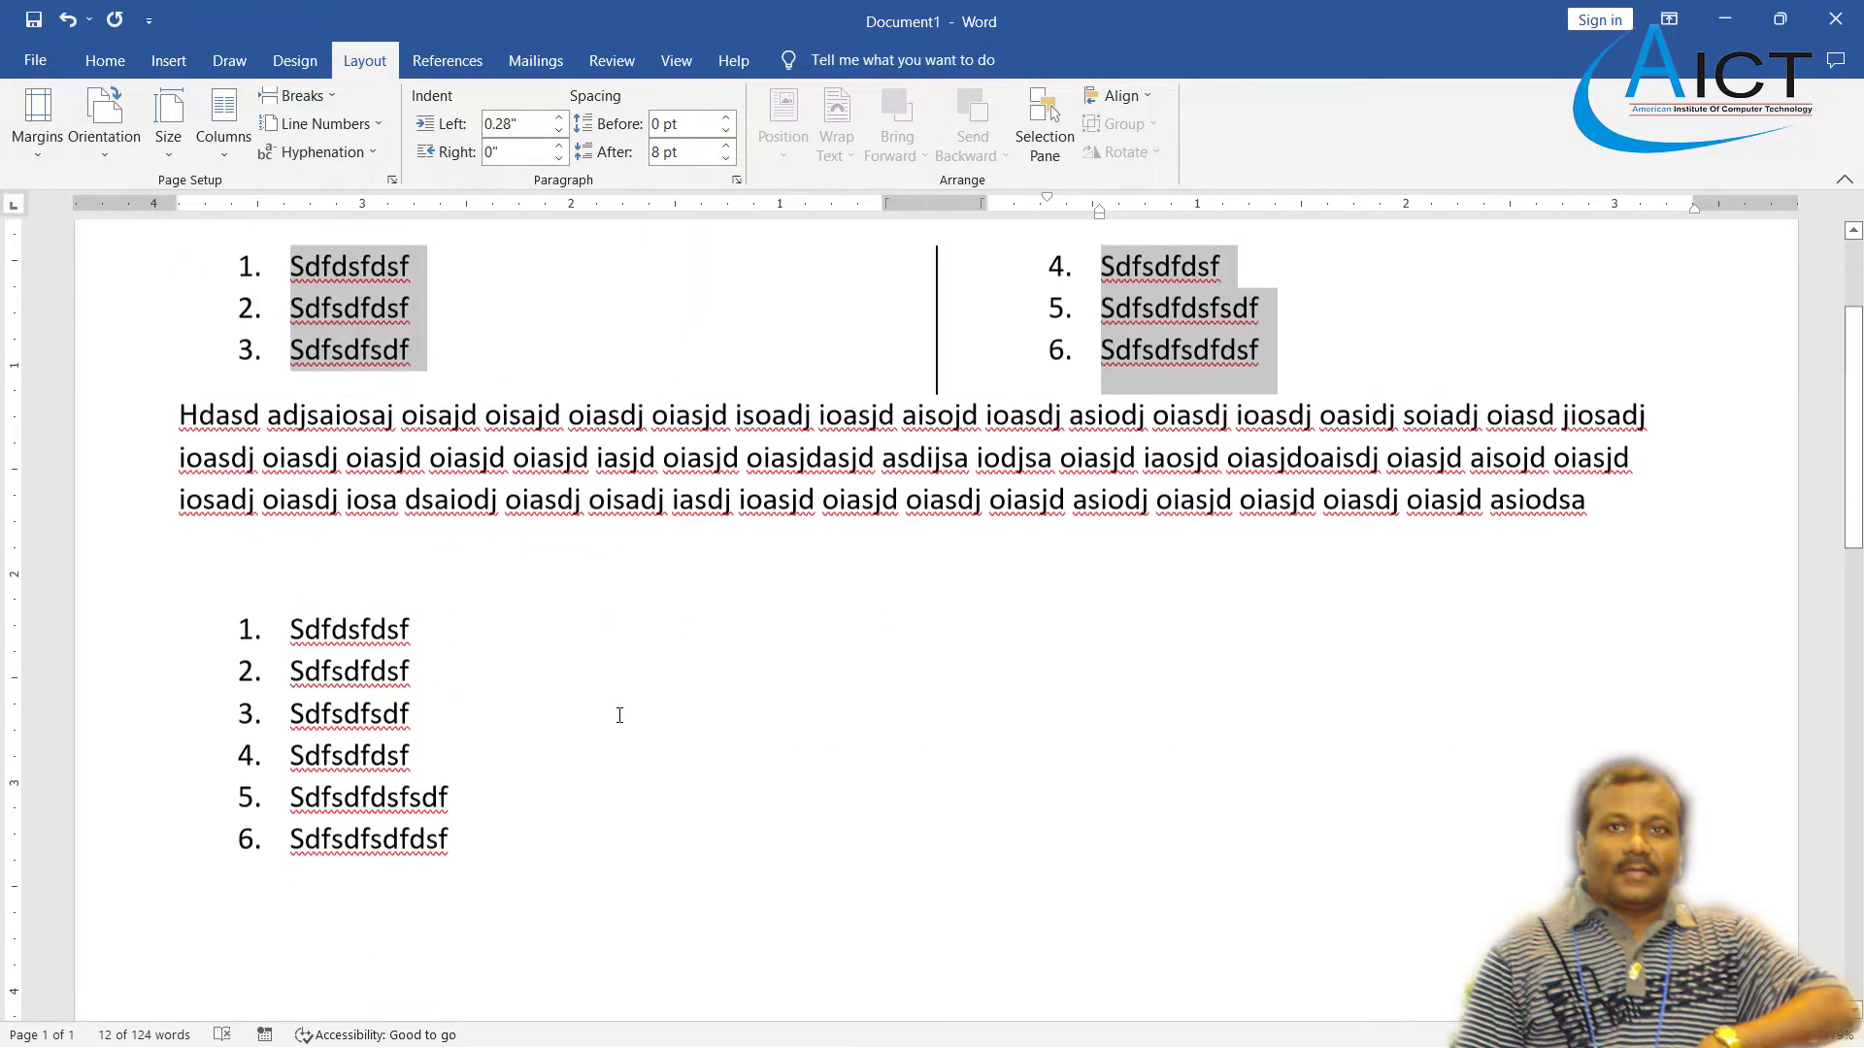
{"action": "scroll", "coordinate": [631, 721], "scroll_direction": "up", "scroll_amount": 2}
{"action": "left_click", "coordinate": [646, 723]}
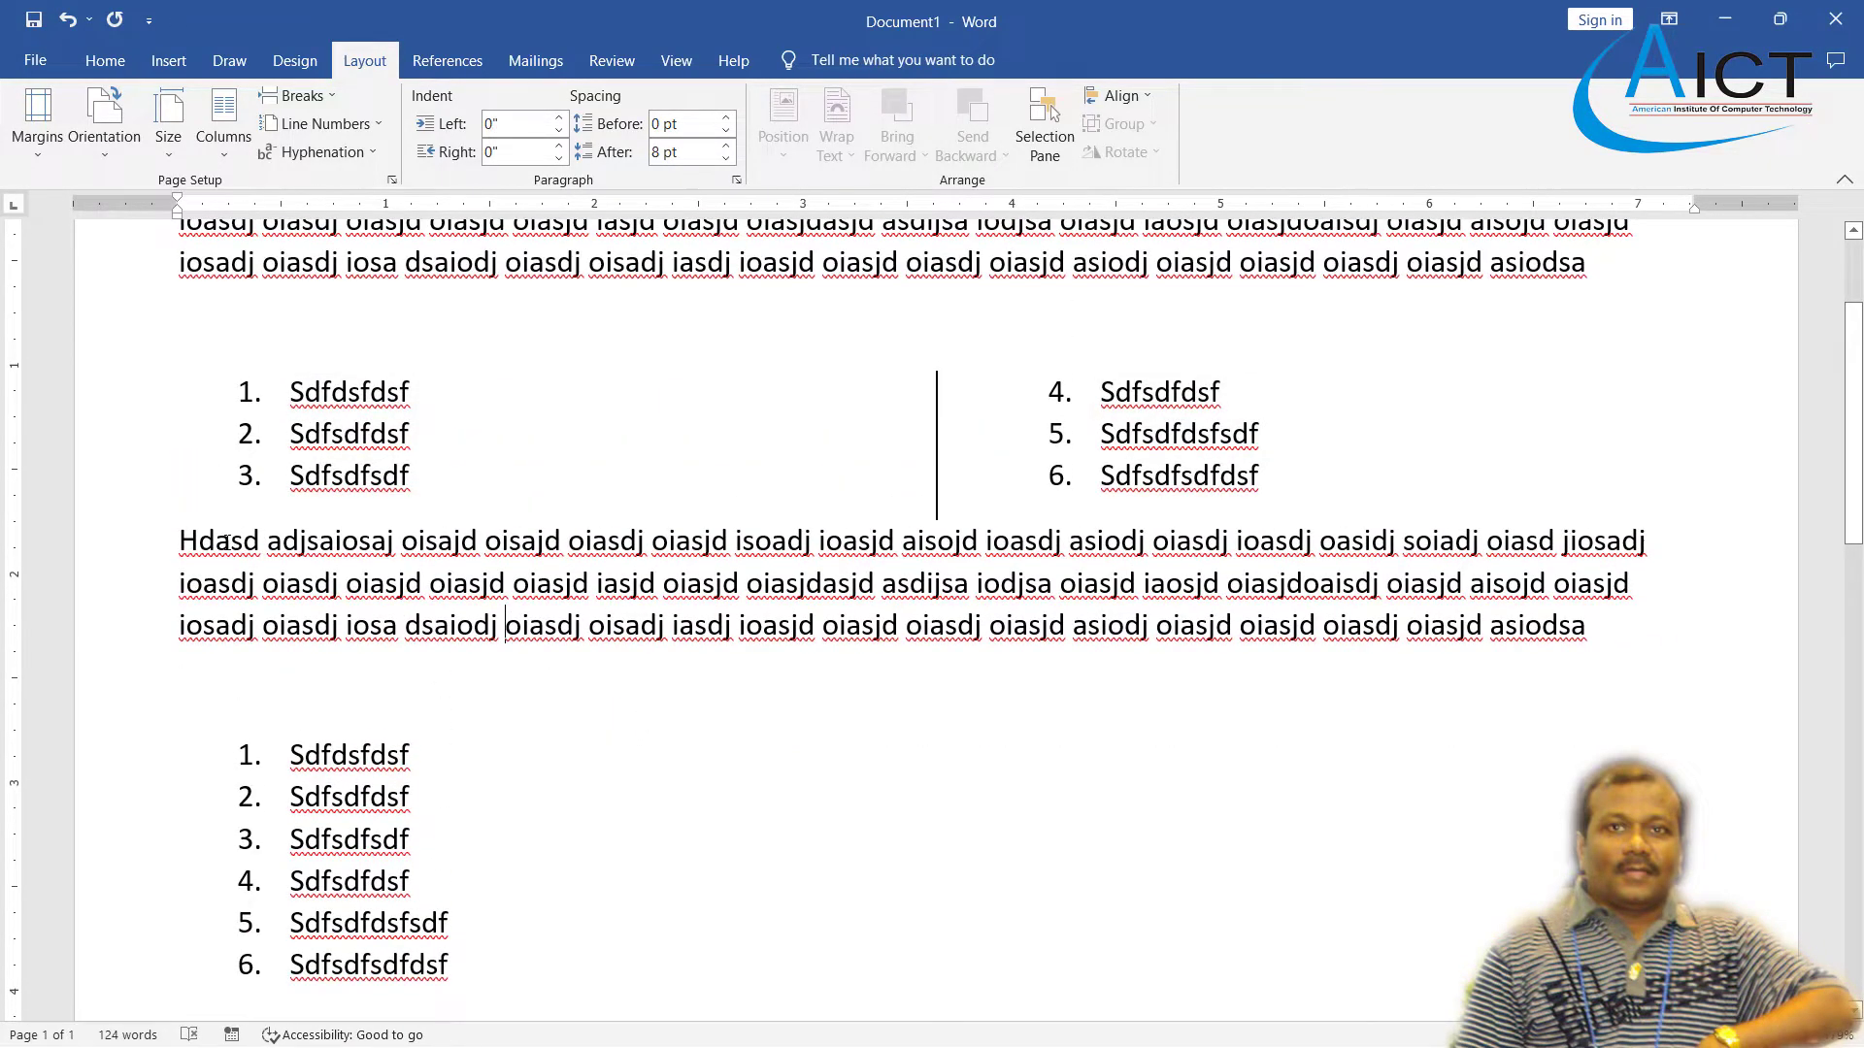
- Lay out only the second numbered list in three equal columns, 2.09" wide with 0.5" spacing and a line between them
{"action": "scroll", "coordinate": [200, 535], "scroll_direction": "down", "scroll_amount": 3}
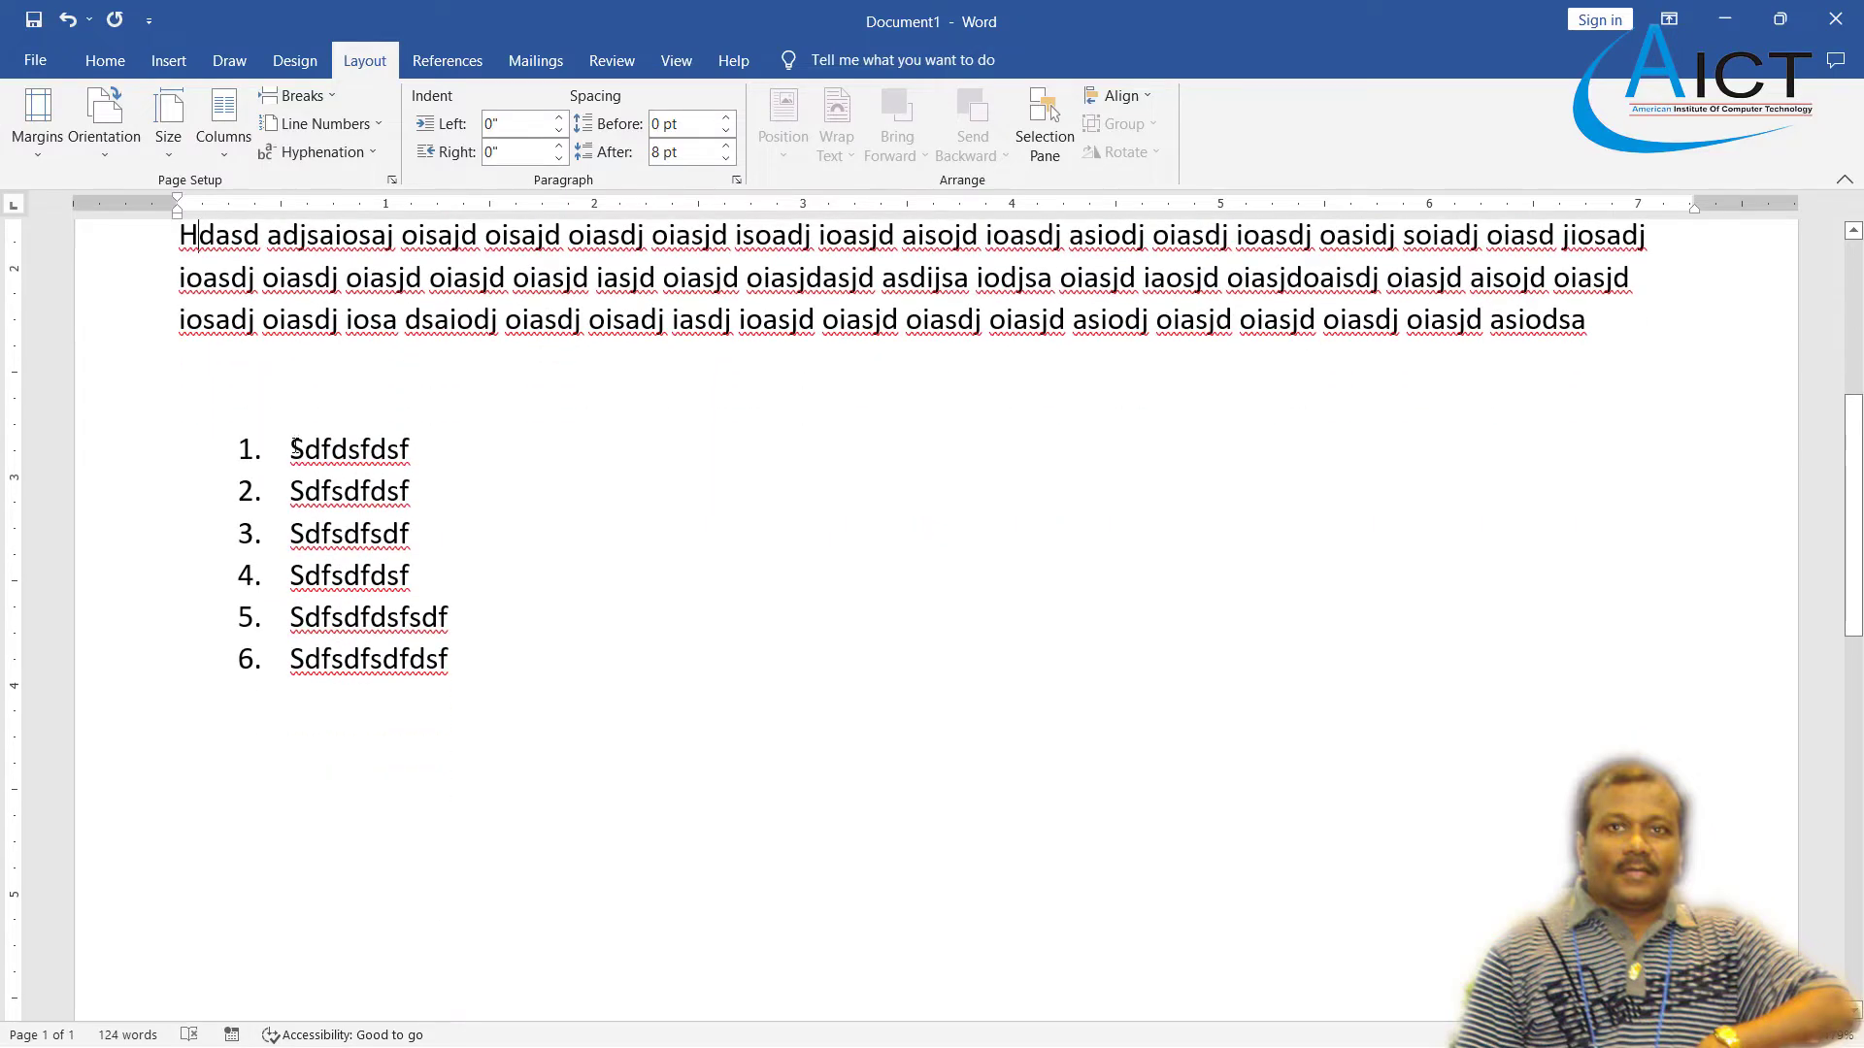
{"action": "left_click_drag", "start_coordinate": [294, 448], "coordinate": [490, 667]}
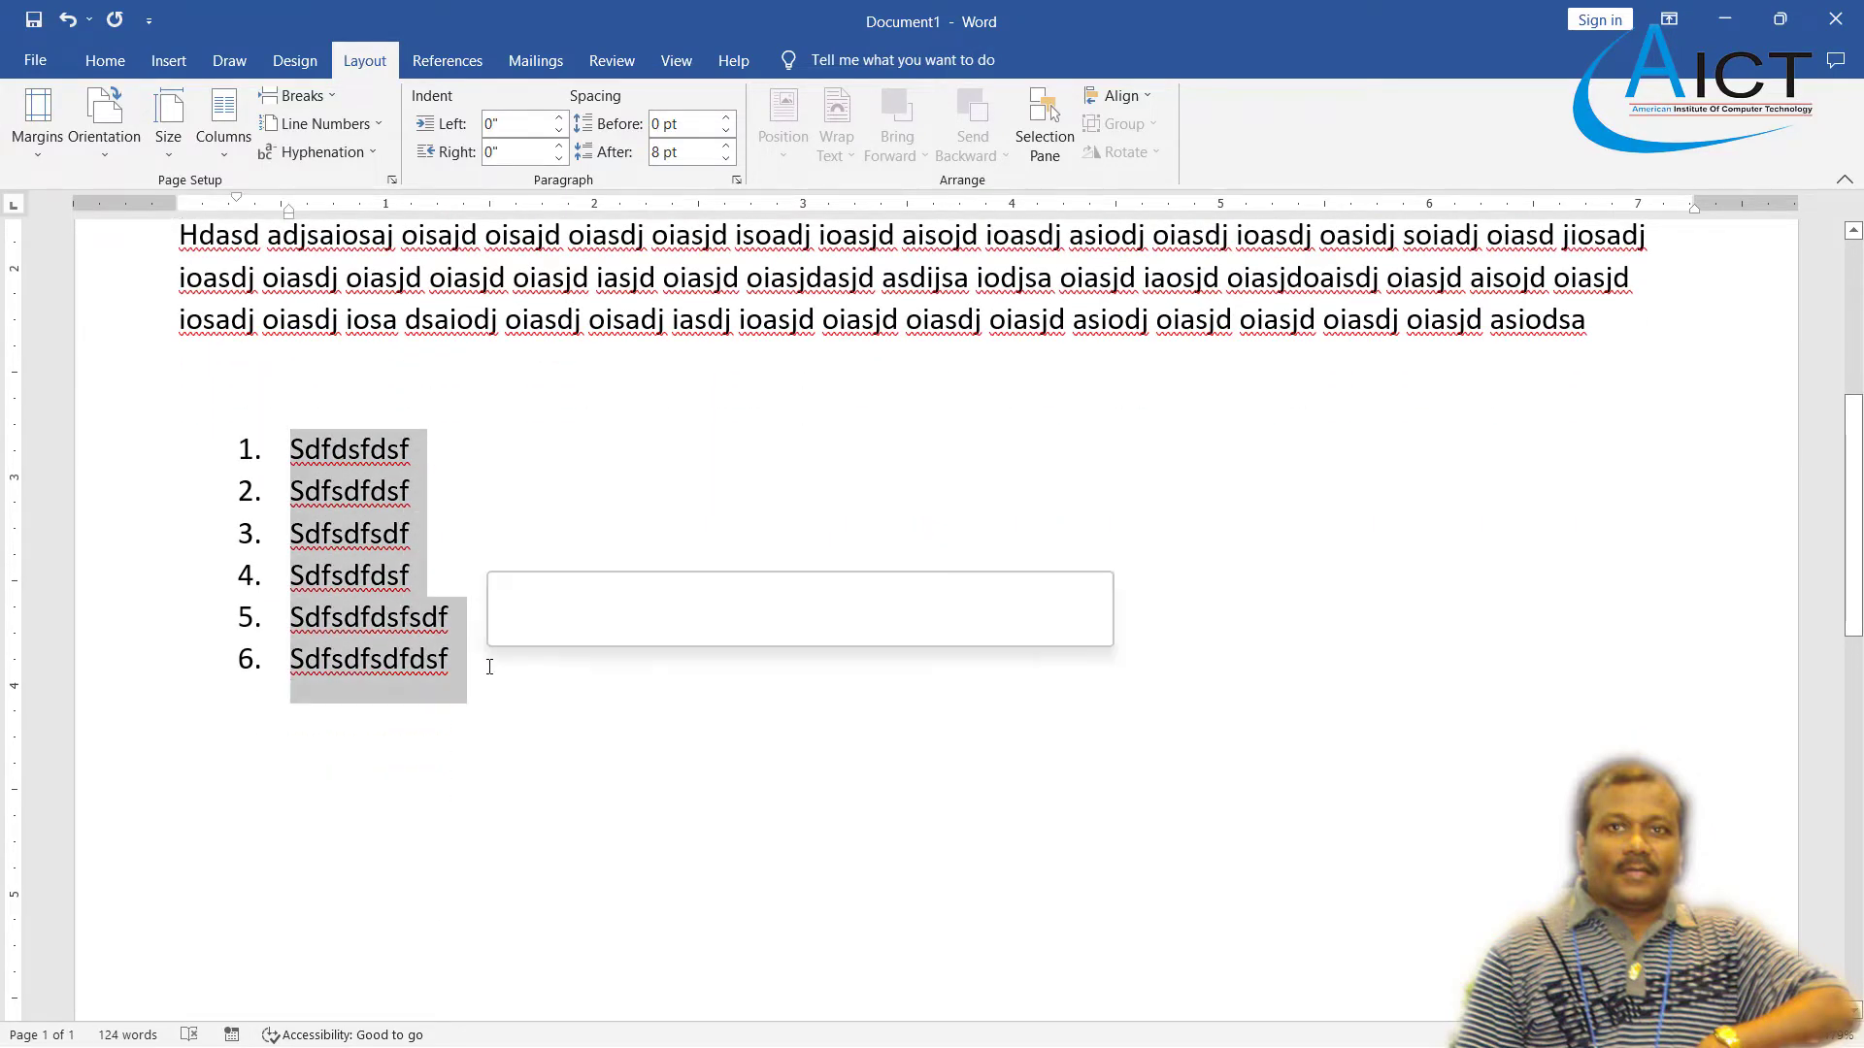
{"action": "scroll", "coordinate": [488, 660], "scroll_direction": "up", "scroll_amount": 4}
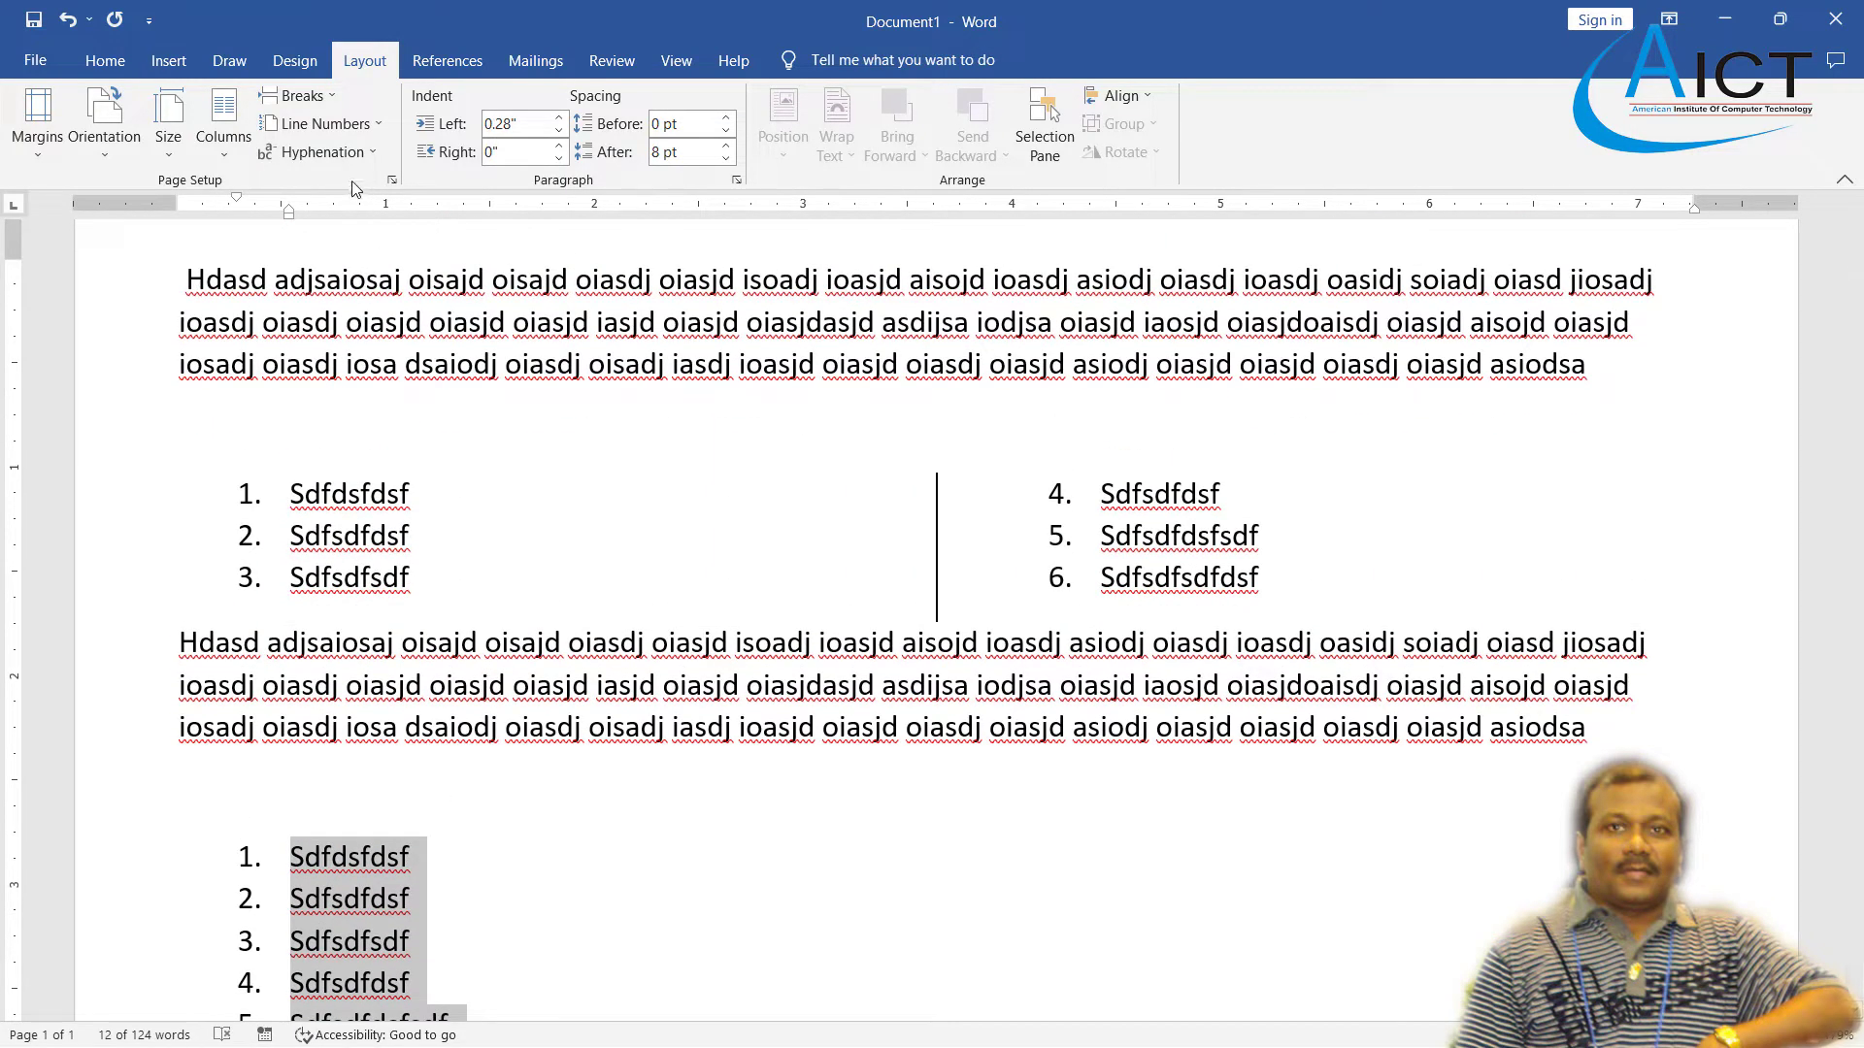
{"action": "left_click", "coordinate": [220, 145]}
{"action": "left_click", "coordinate": [289, 446]}
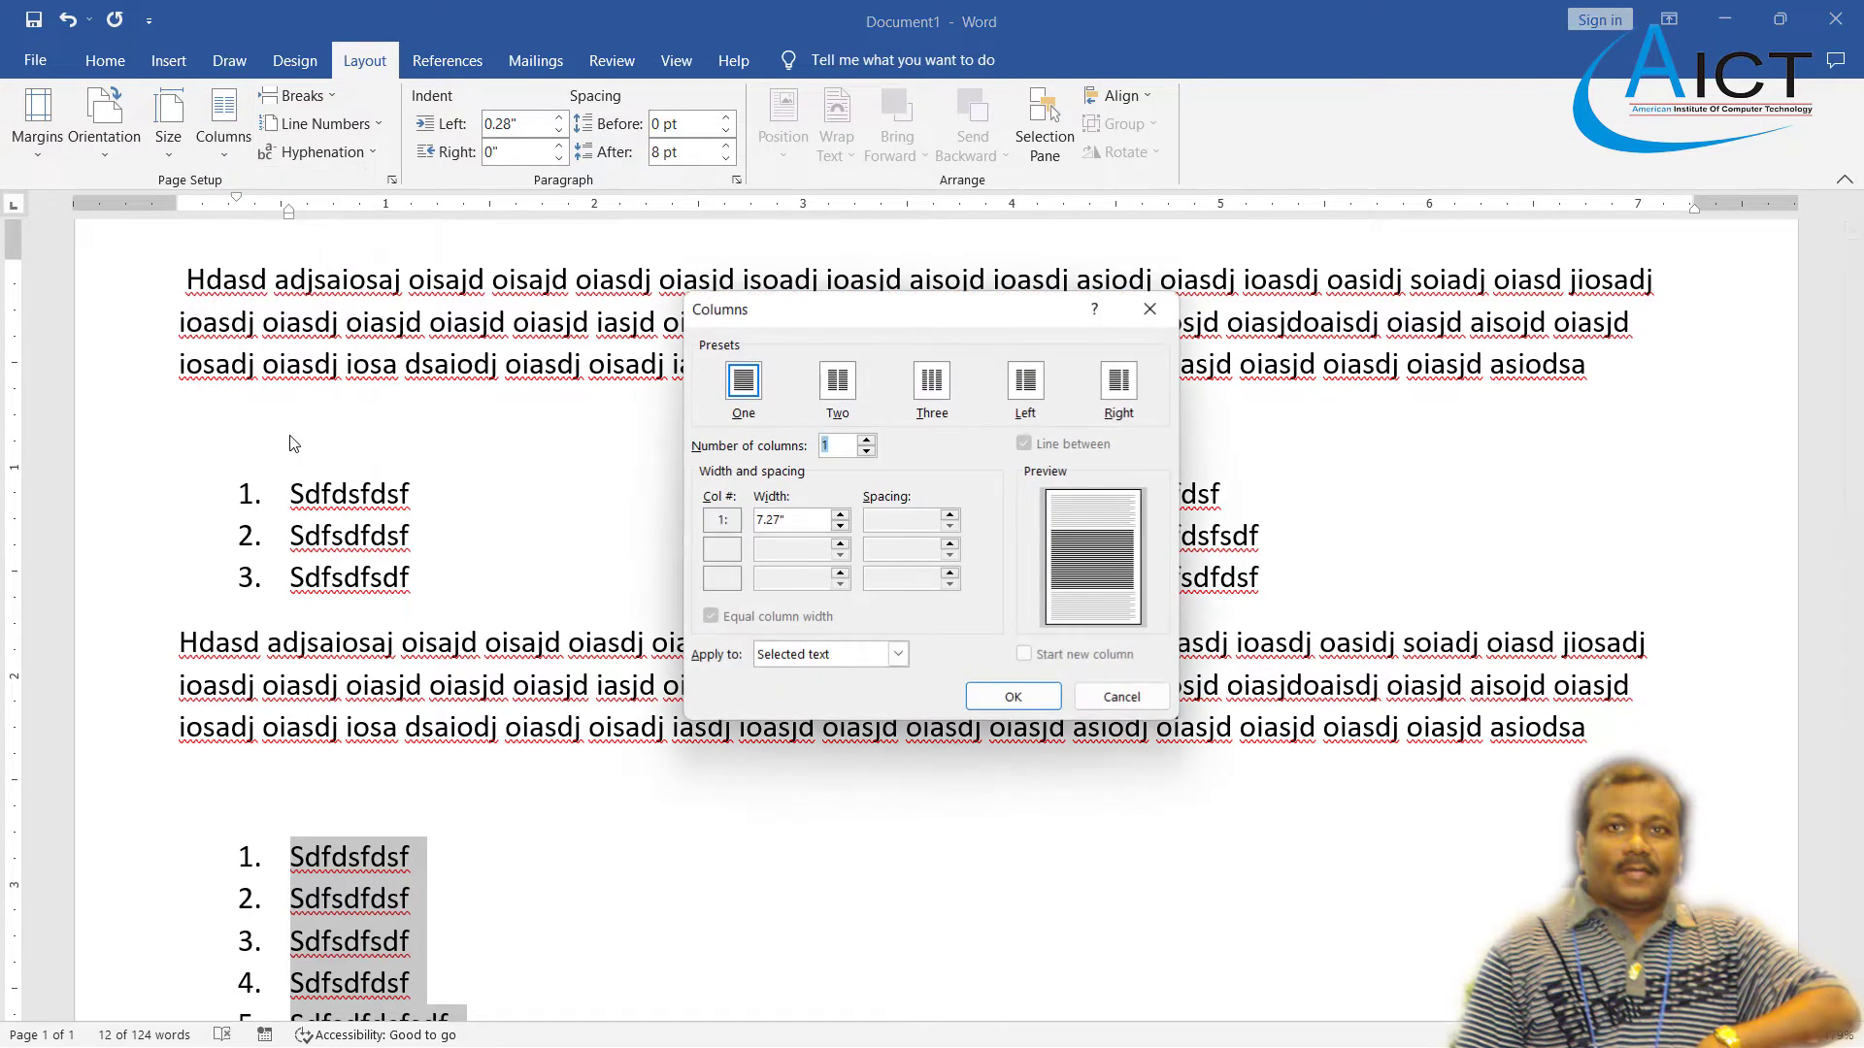
{"action": "left_click", "coordinate": [931, 382]}
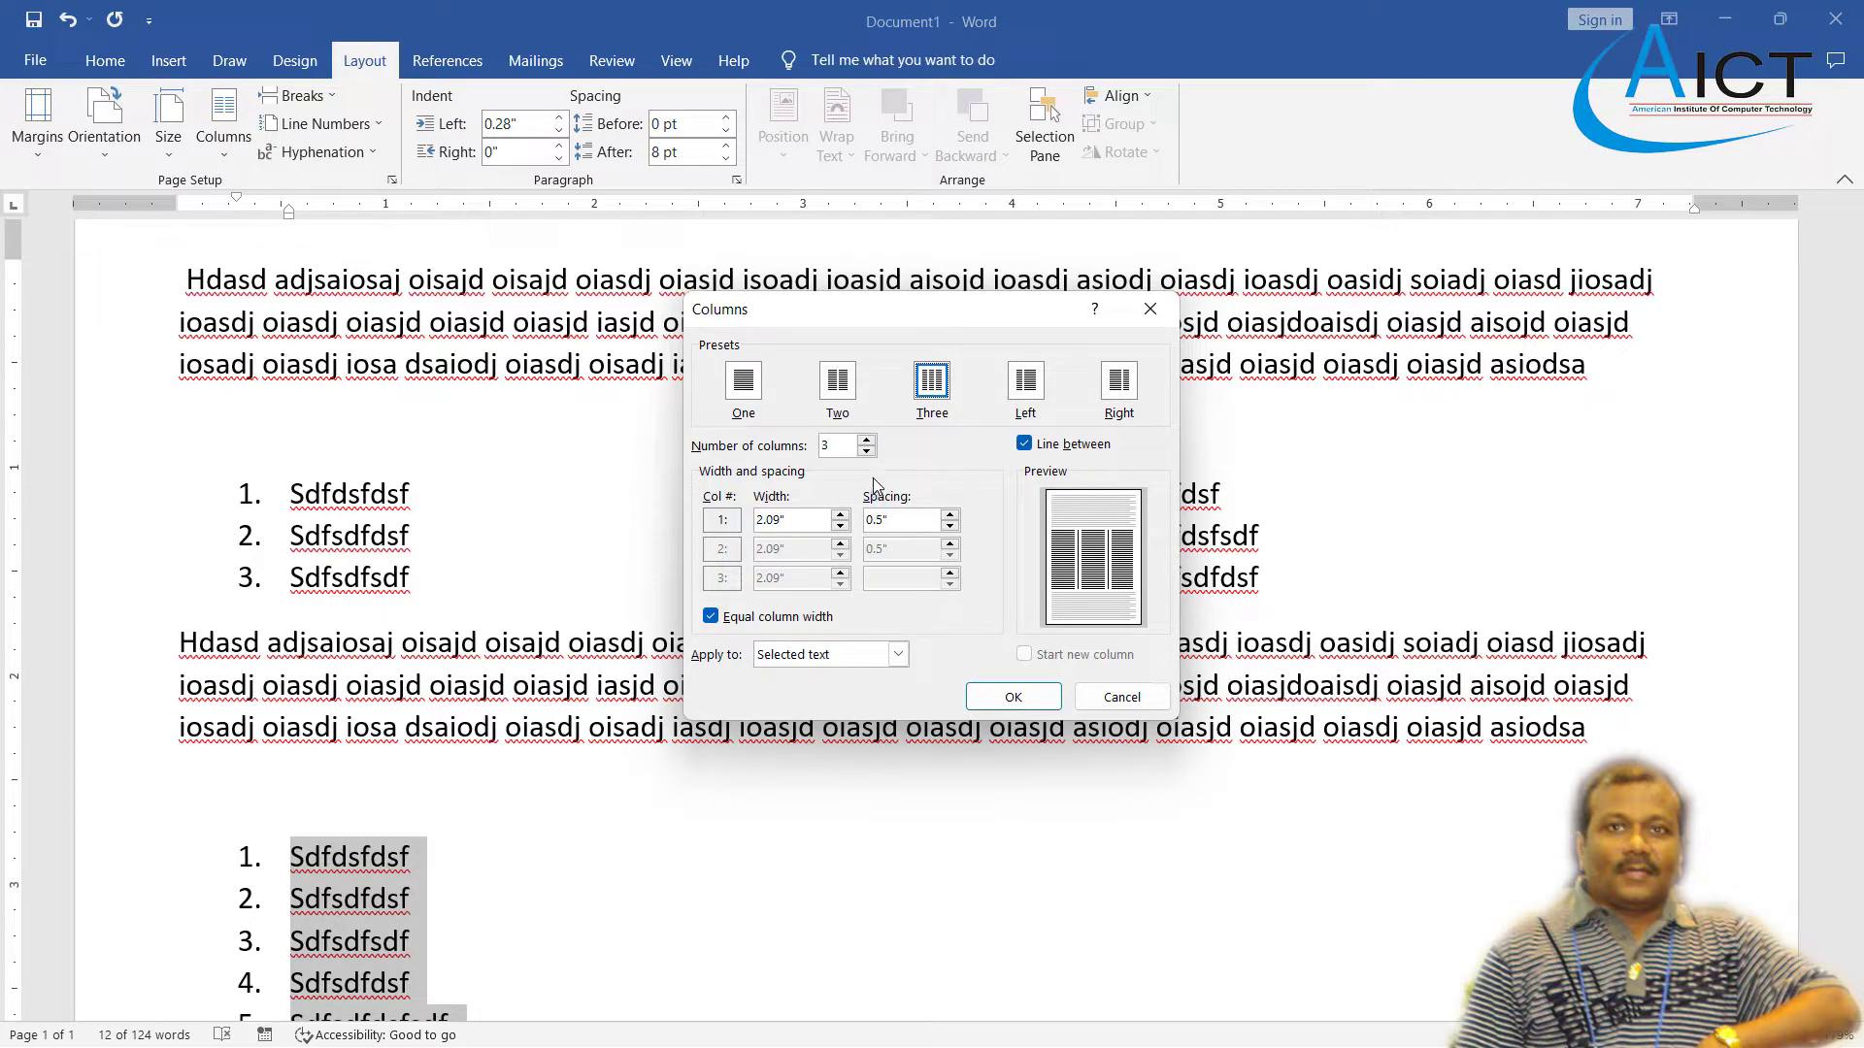
{"action": "left_click", "coordinate": [1013, 700]}
{"action": "scroll", "coordinate": [870, 913], "scroll_direction": "down", "scroll_amount": 1}
{"action": "left_click", "coordinate": [867, 910]}
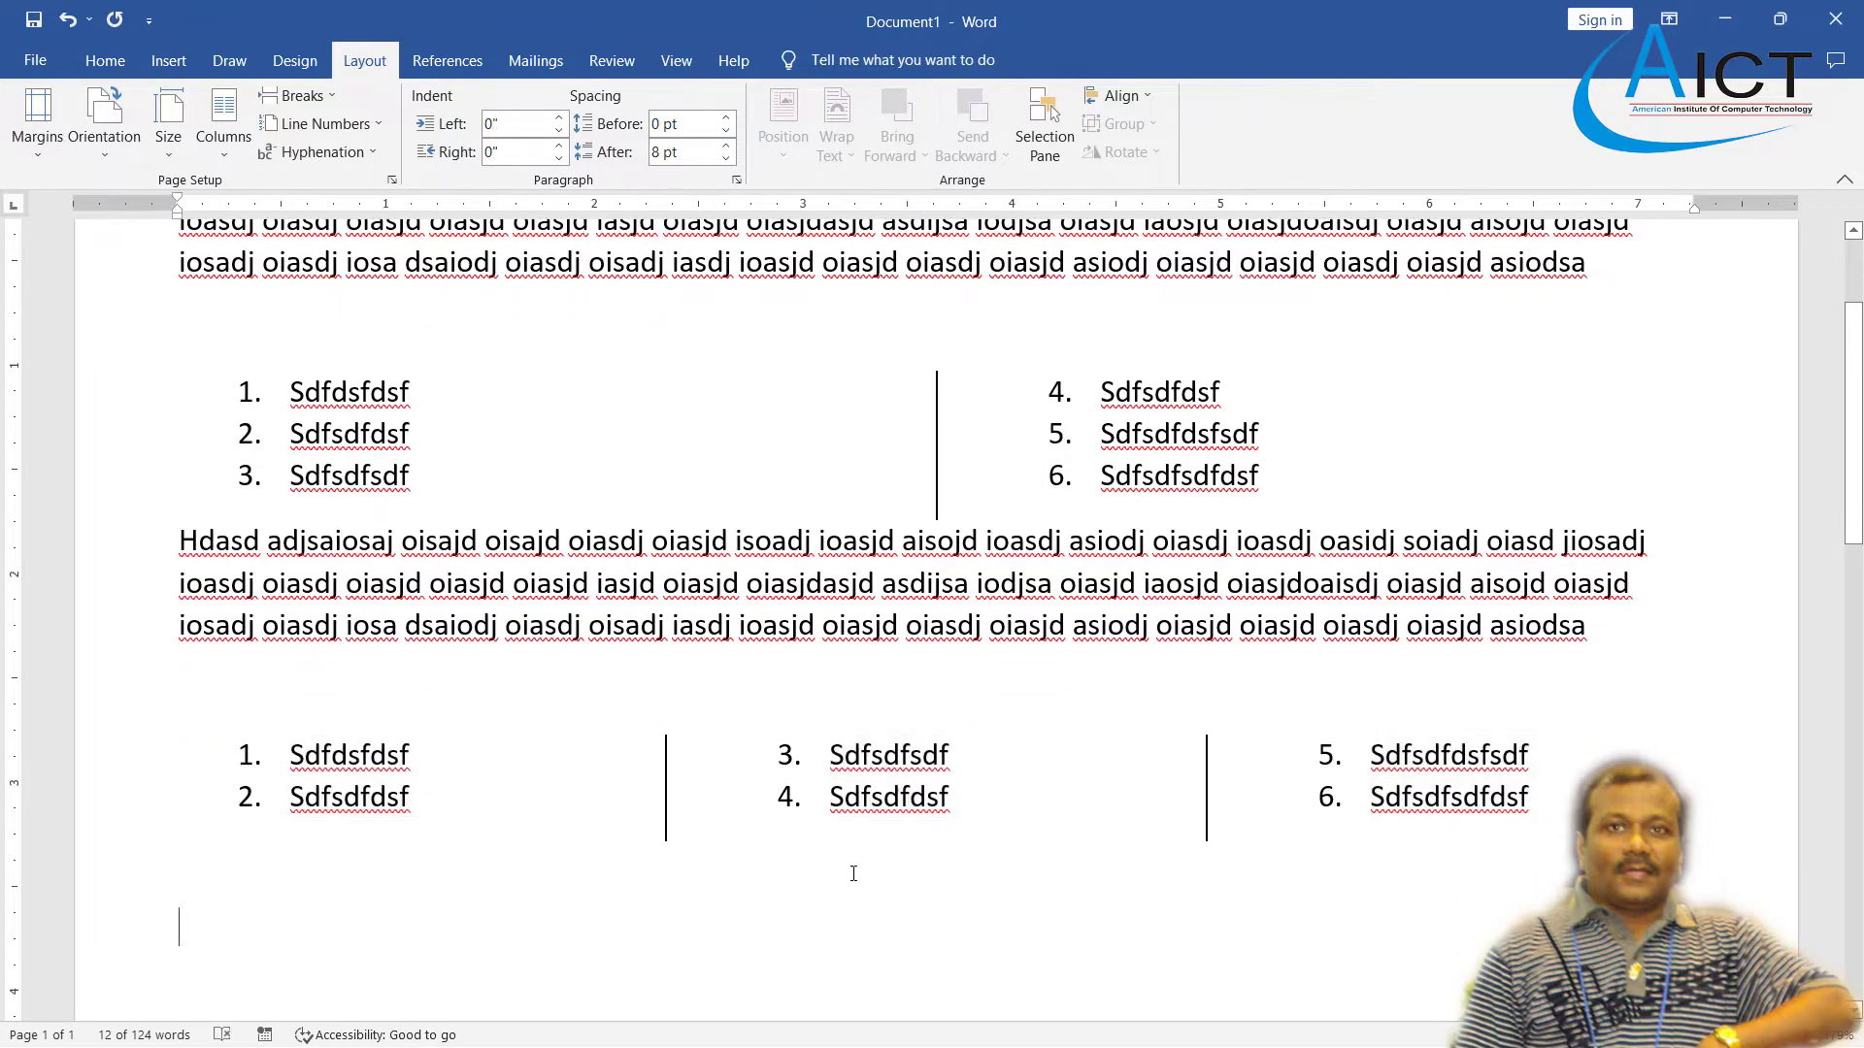
{"action": "scroll", "coordinate": [762, 675], "scroll_direction": "up", "scroll_amount": 2}
{"action": "scroll", "coordinate": [758, 668], "scroll_direction": "up", "scroll_amount": 1}
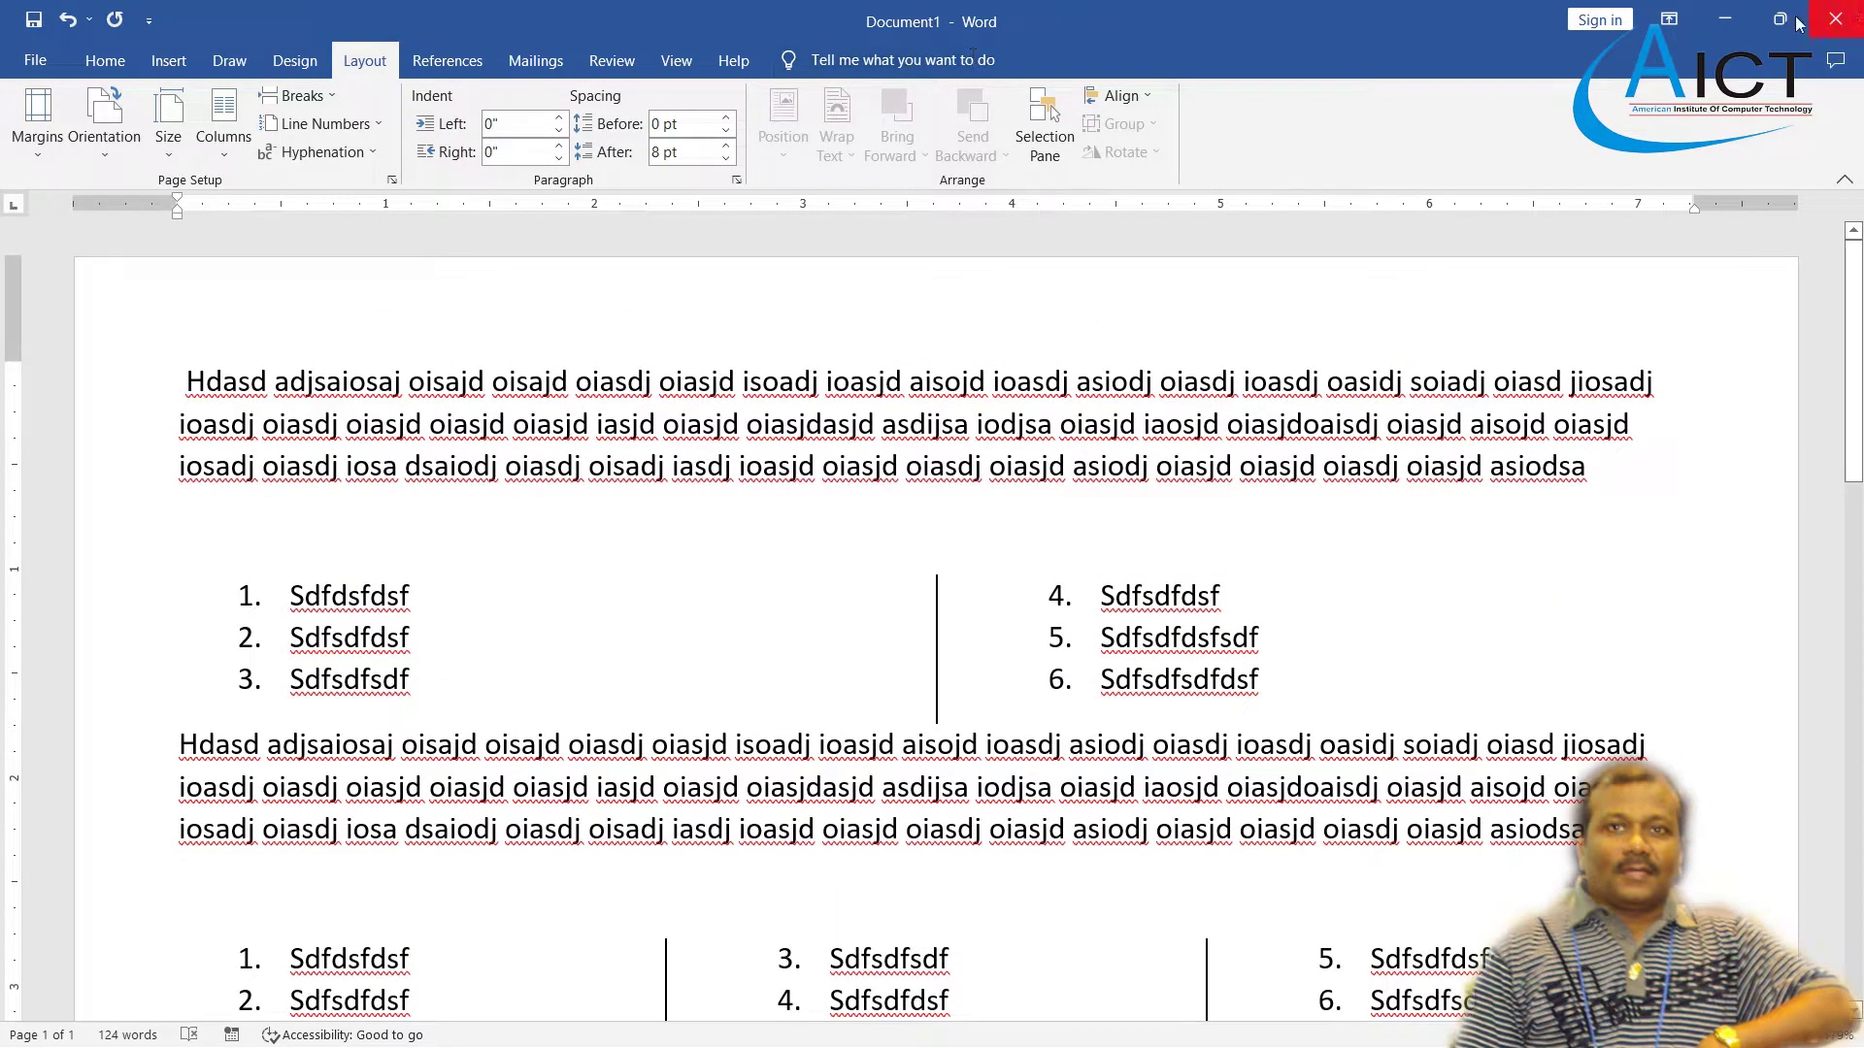
- Close Document1 without saving the changes
{"action": "left_click", "coordinate": [1848, 27]}
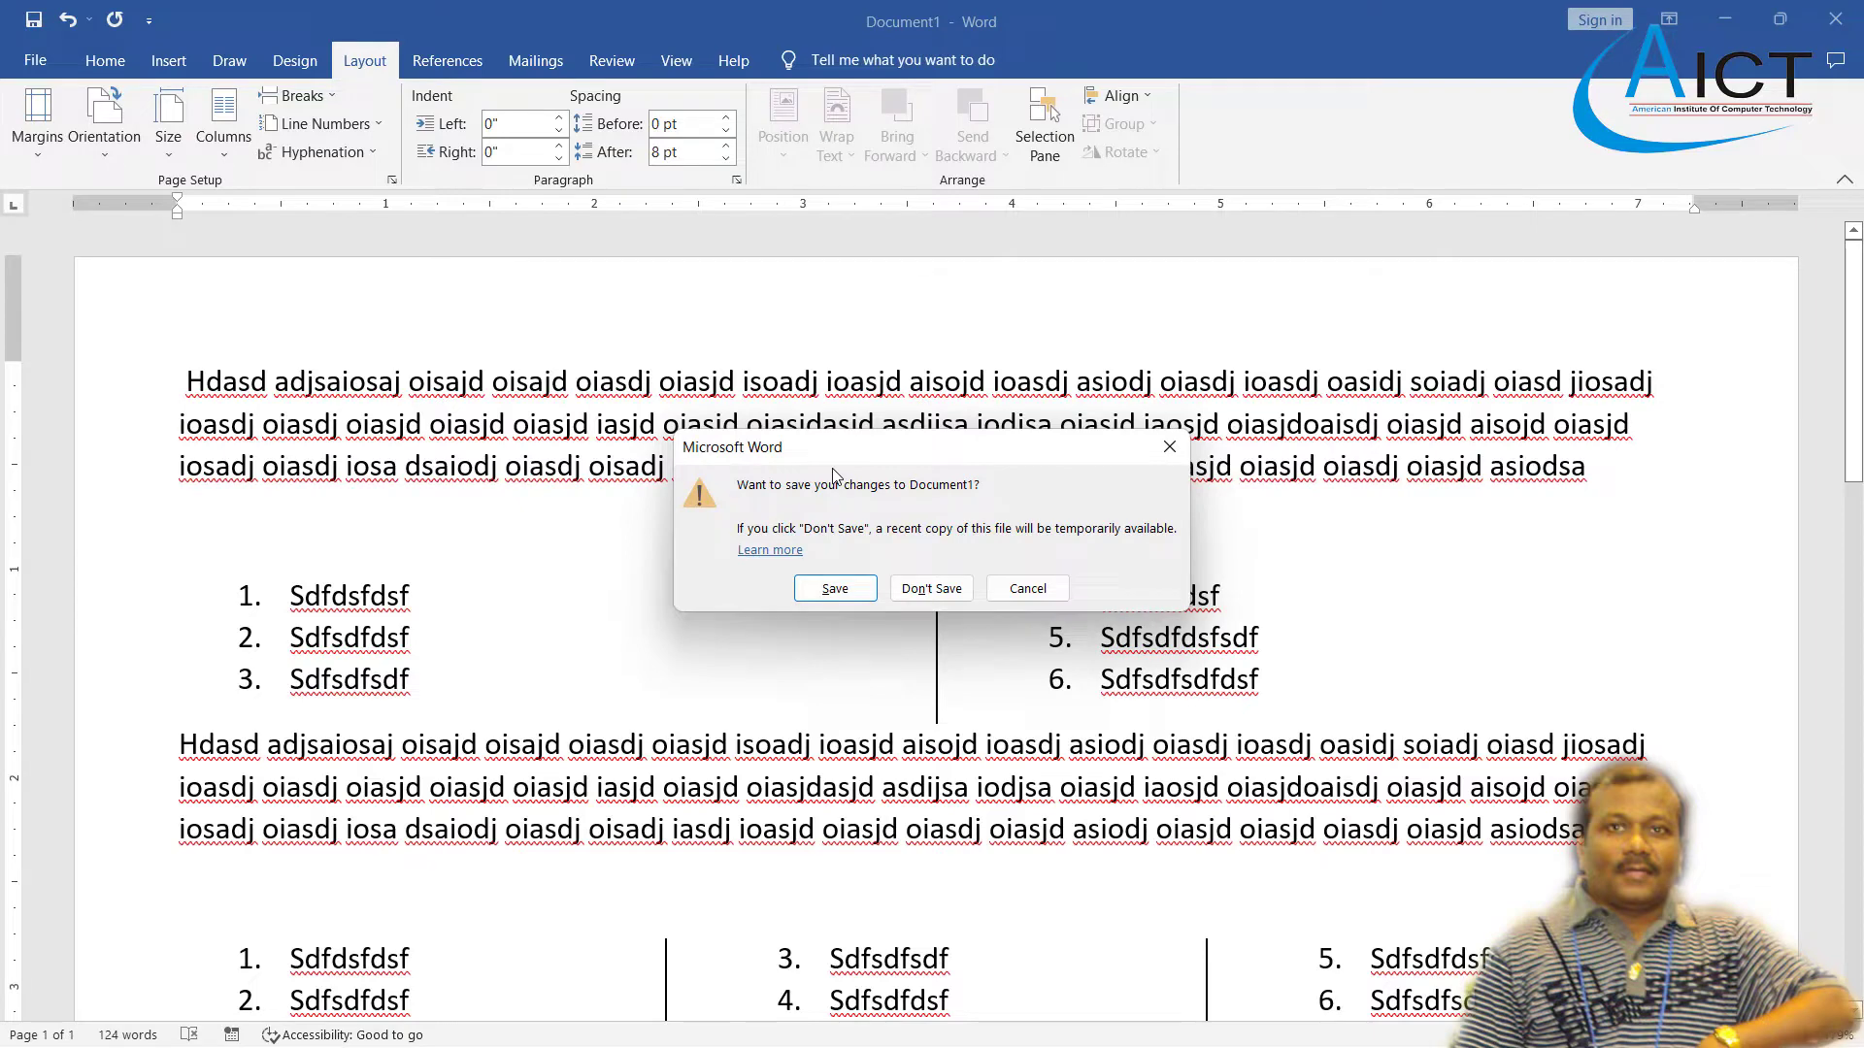
{"action": "left_click", "coordinate": [929, 592]}
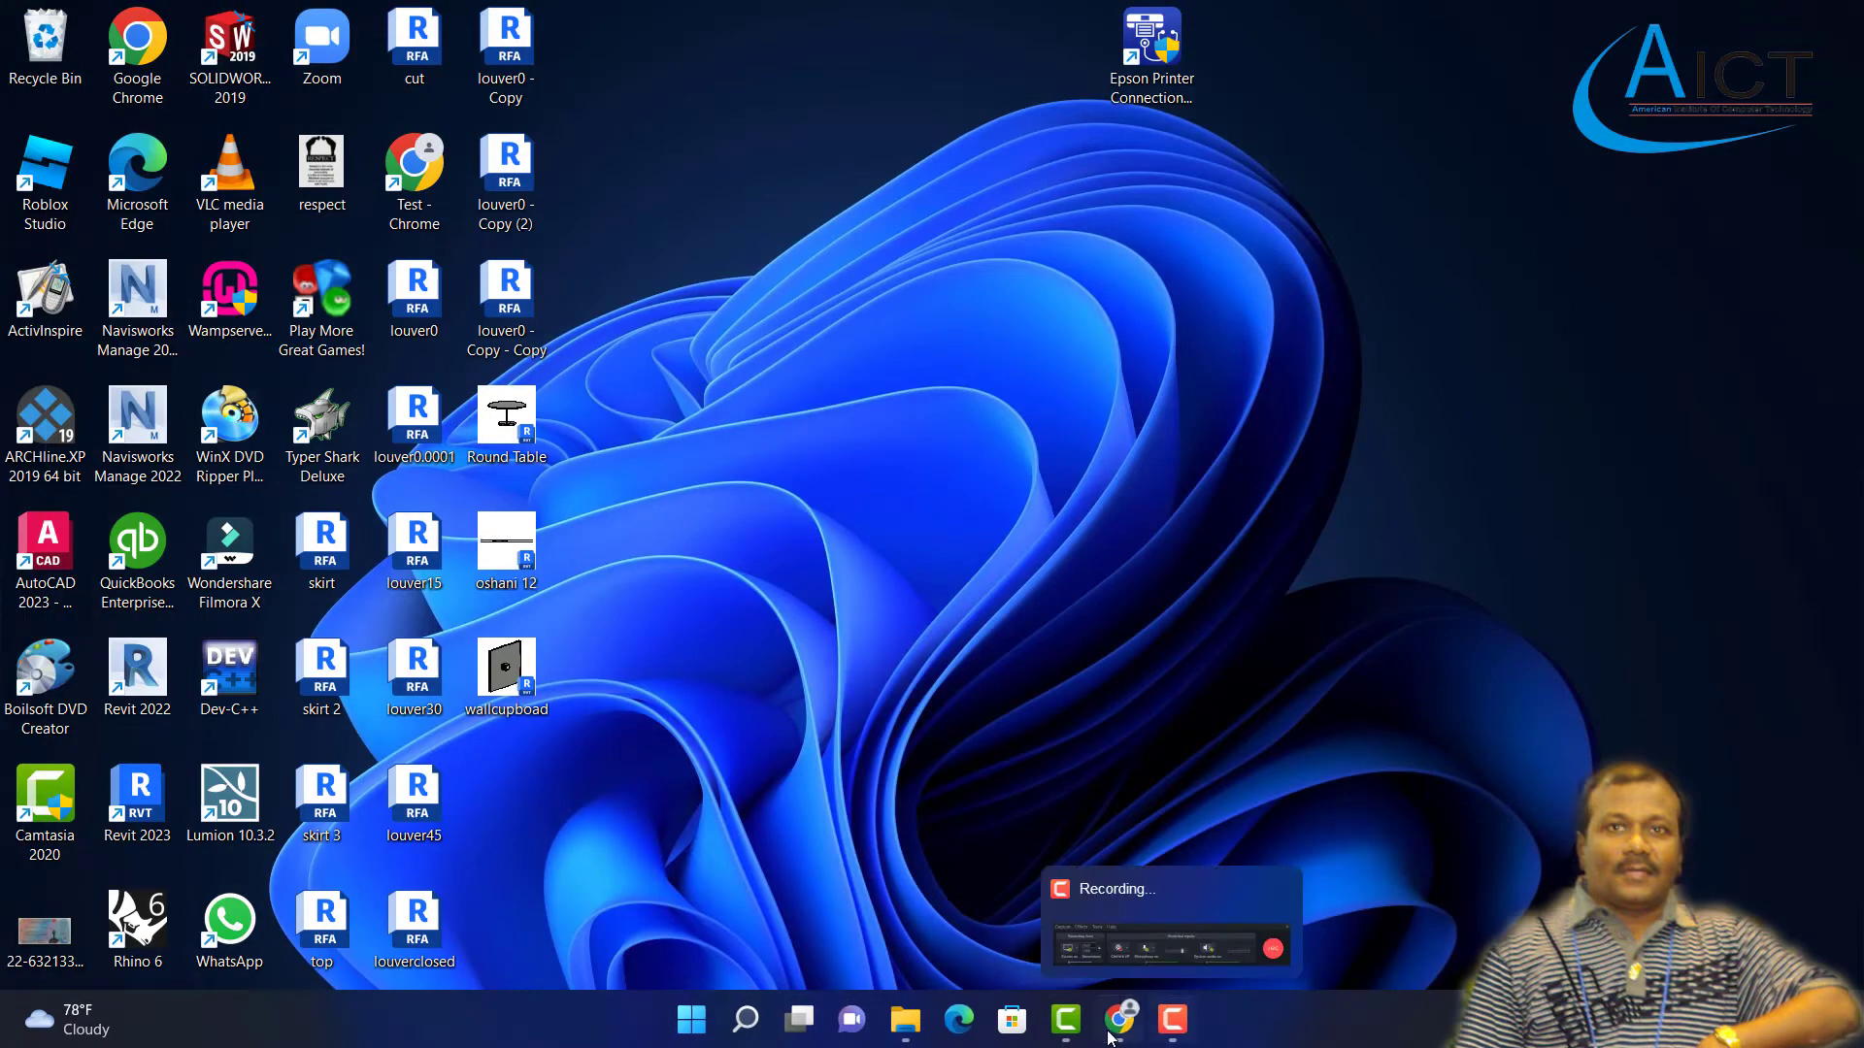
- Open the Exercise 5 PDF from the Word lesson folder in Google Chrome
{"action": "left_click", "coordinate": [905, 1021]}
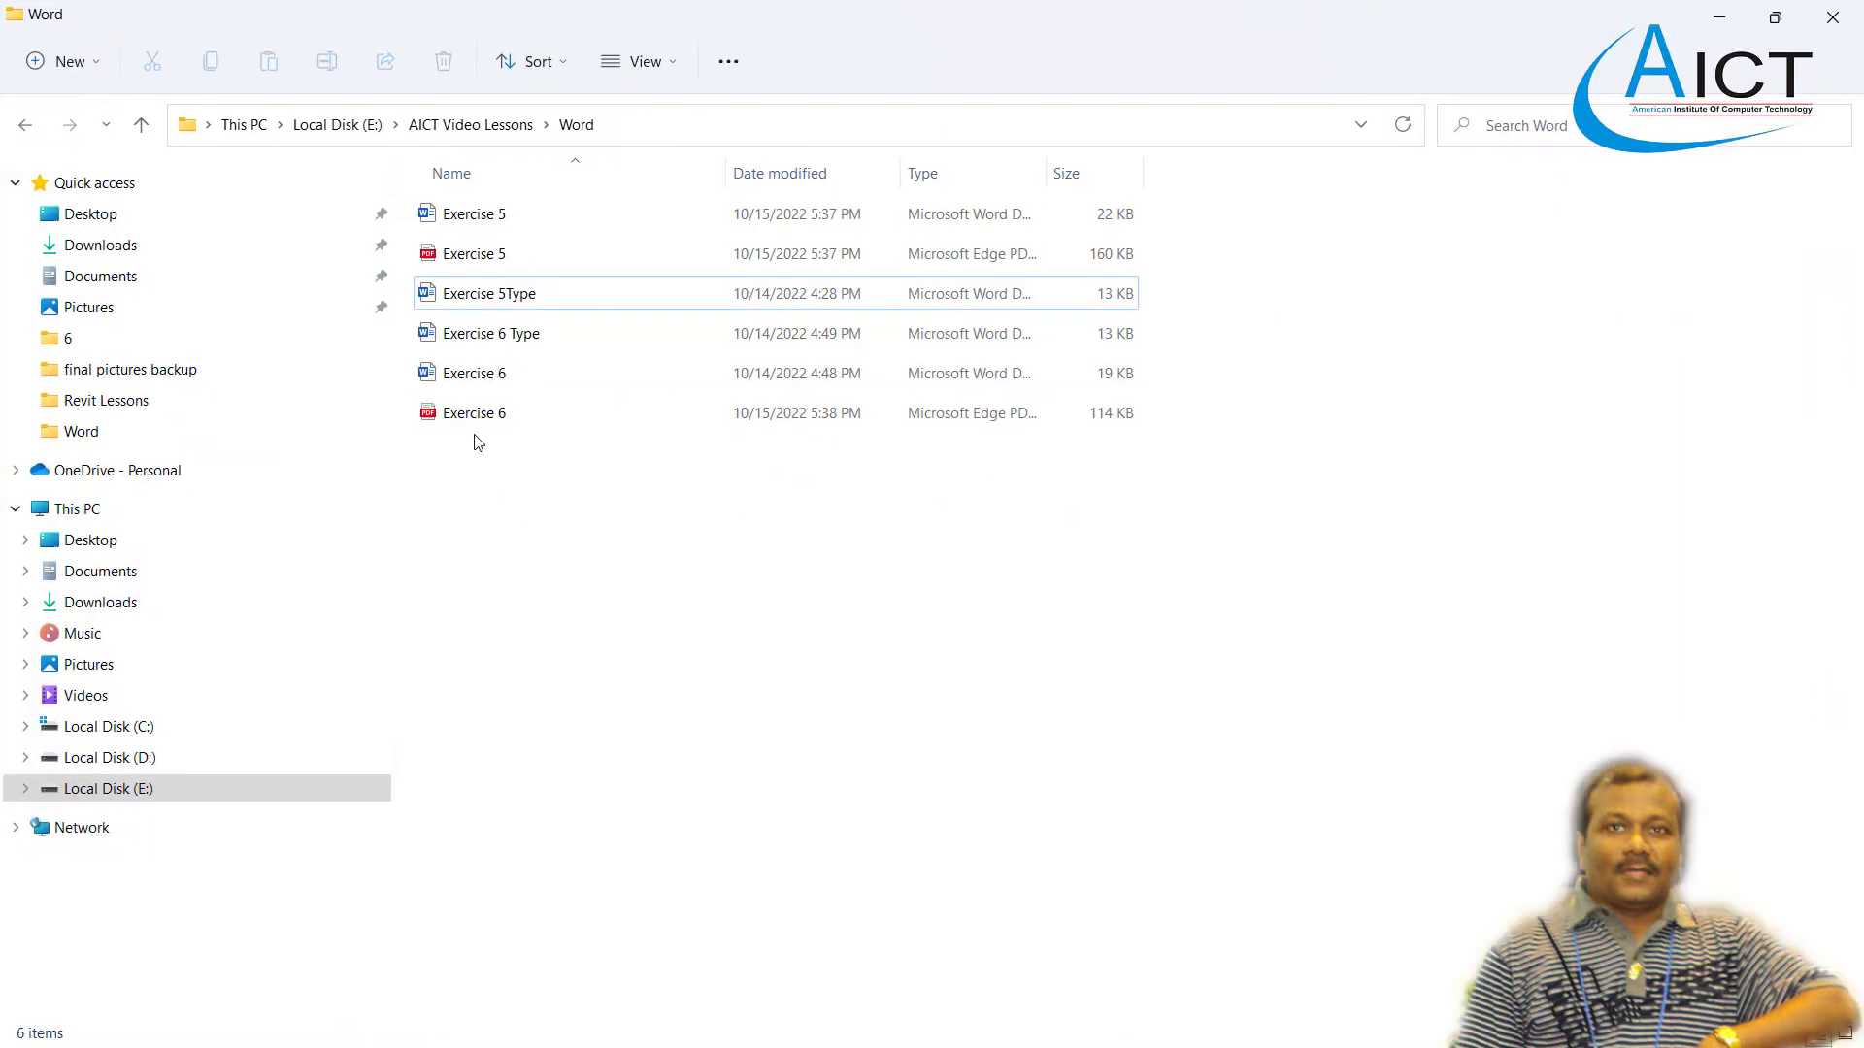
{"action": "left_click", "coordinate": [471, 253]}
{"action": "right_click", "coordinate": [476, 254]}
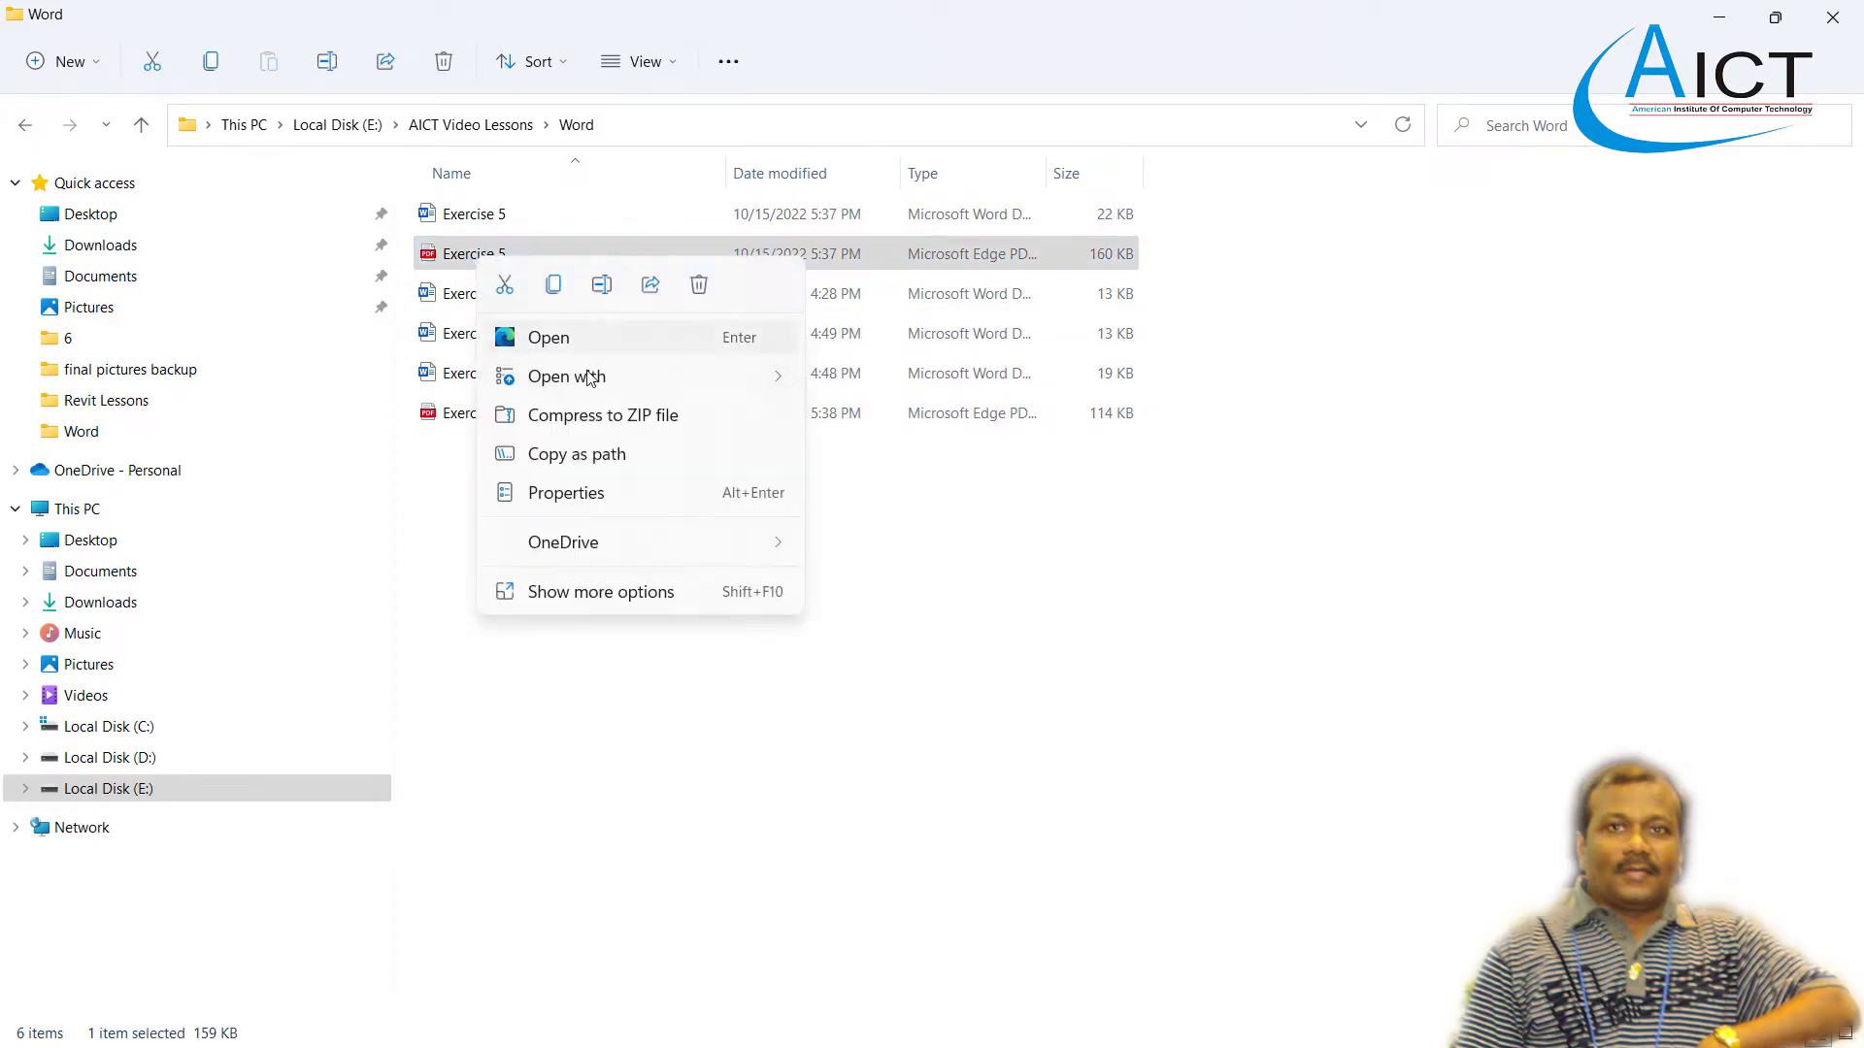
{"action": "mouse_move", "coordinate": [591, 379]}
{"action": "left_click", "coordinate": [889, 457]}
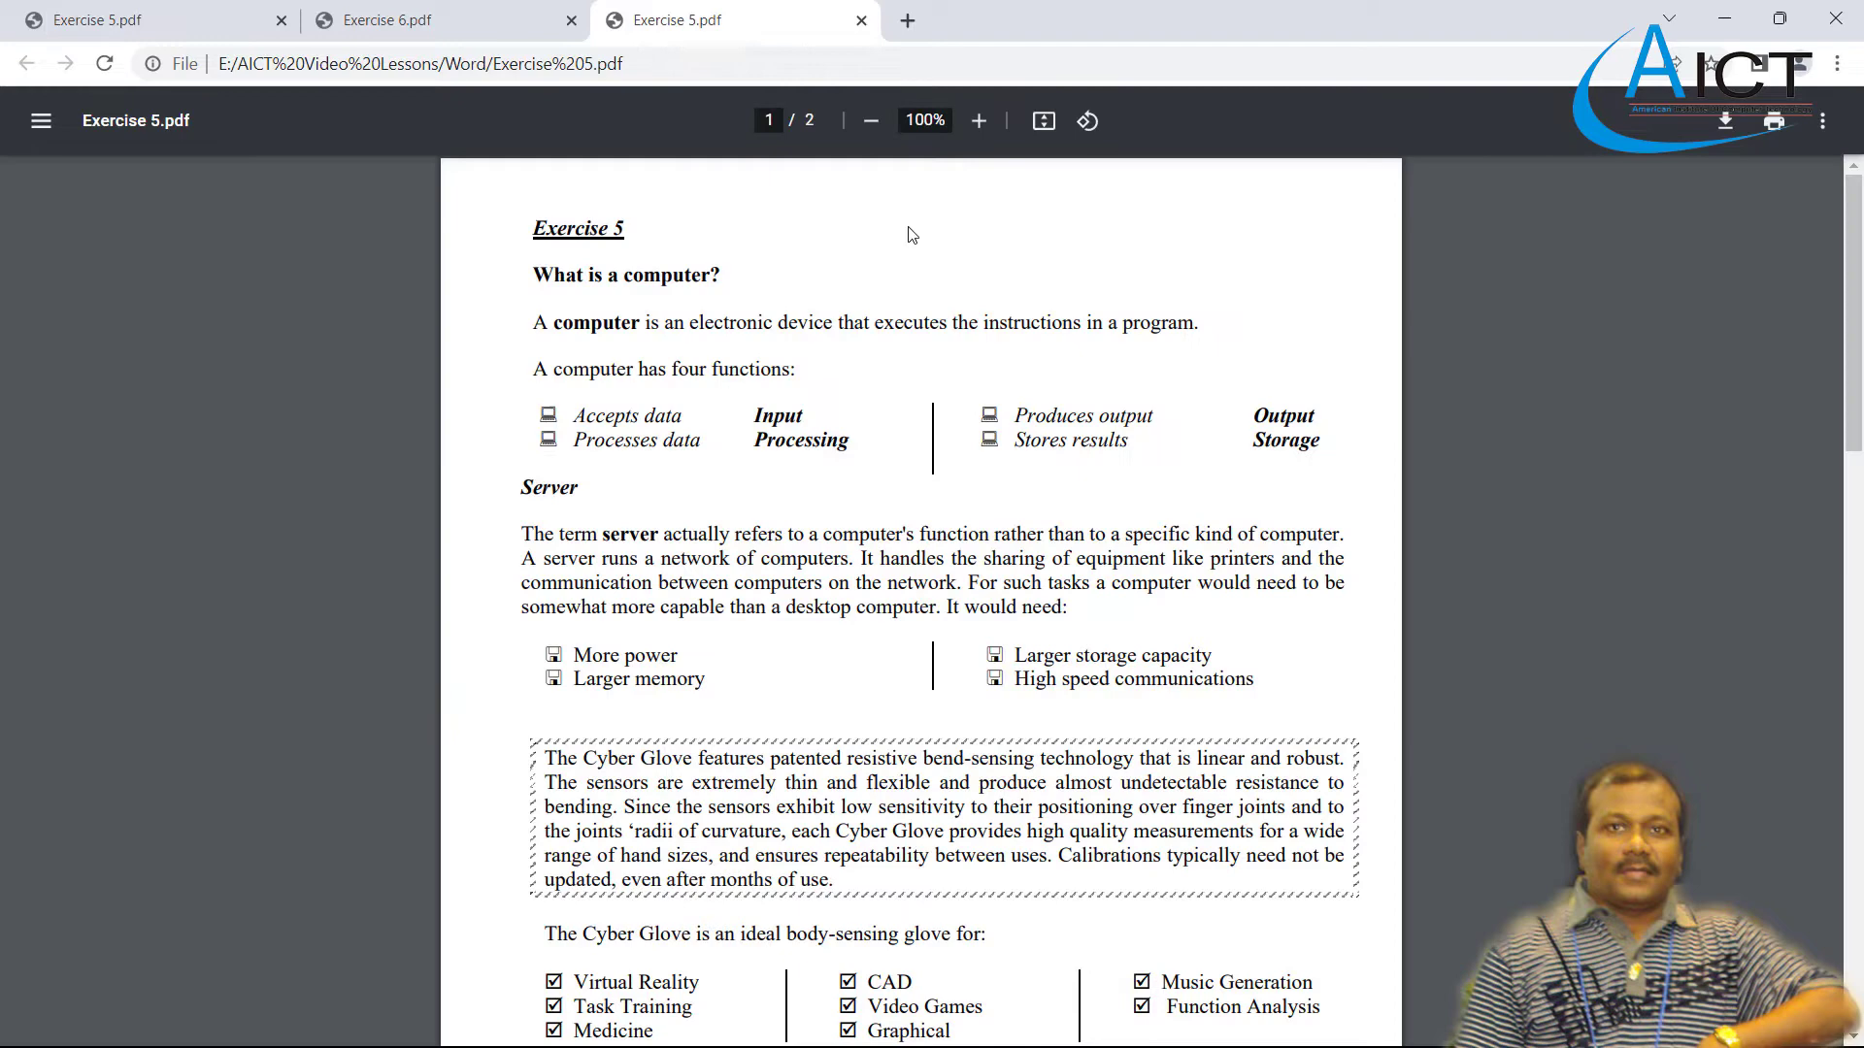
{"action": "left_click", "coordinate": [978, 121]}
{"action": "left_click", "coordinate": [978, 120]}
{"action": "left_click", "coordinate": [979, 120]}
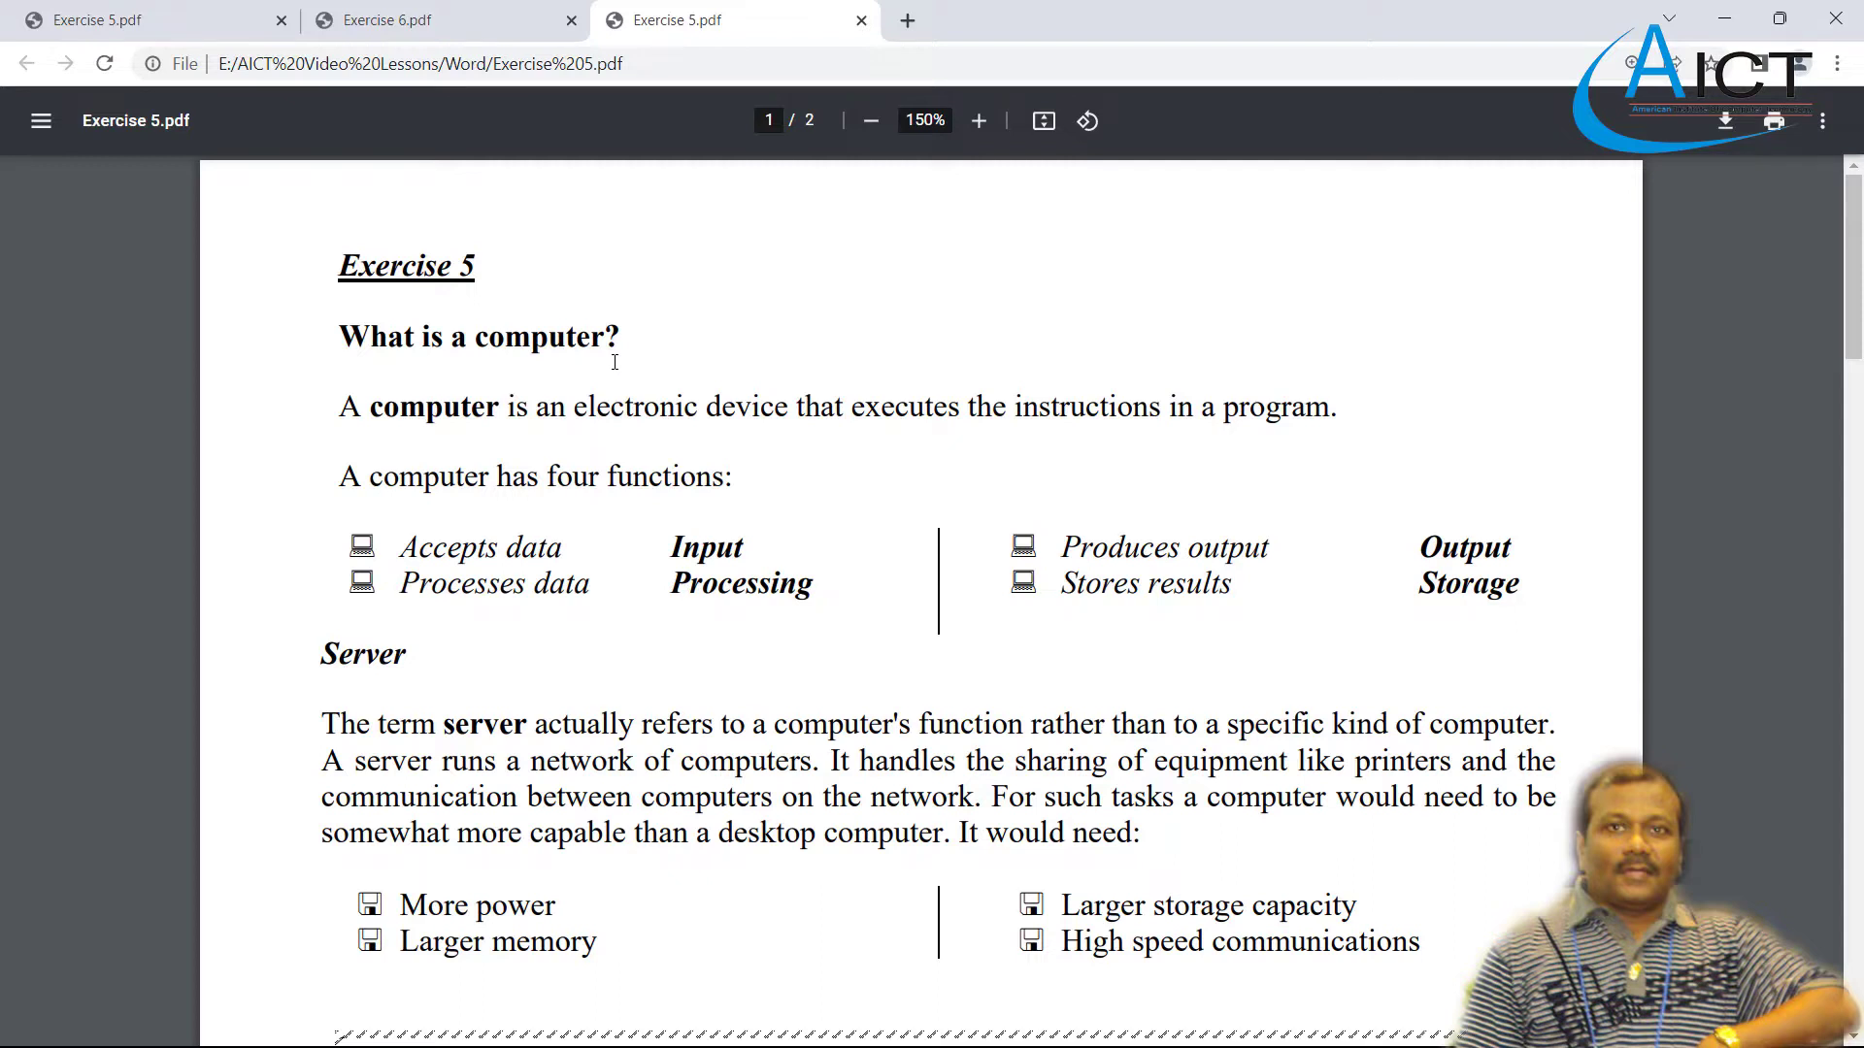
- Open the Exercise 5Type document from the lesson folder in Word and dismiss the licence notice
{"action": "left_click", "coordinate": [1726, 15]}
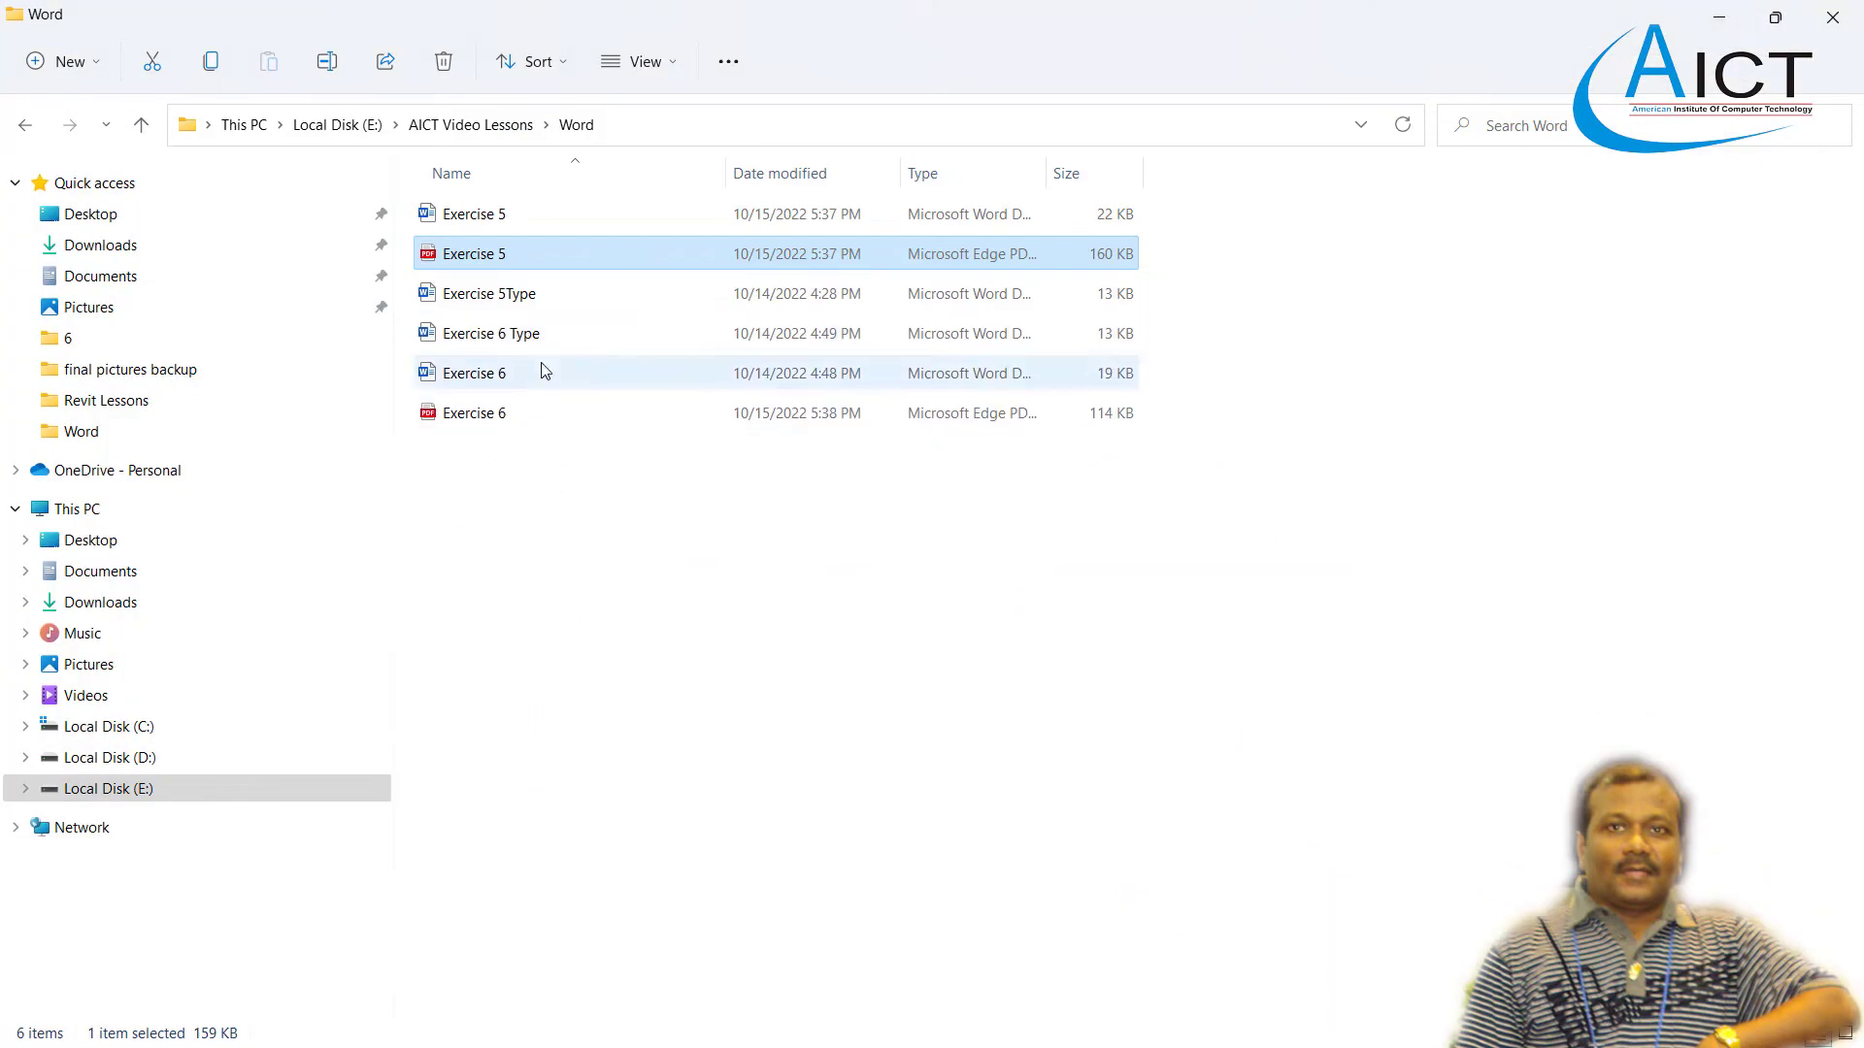
{"action": "left_click", "coordinate": [491, 297]}
{"action": "right_click", "coordinate": [491, 297]}
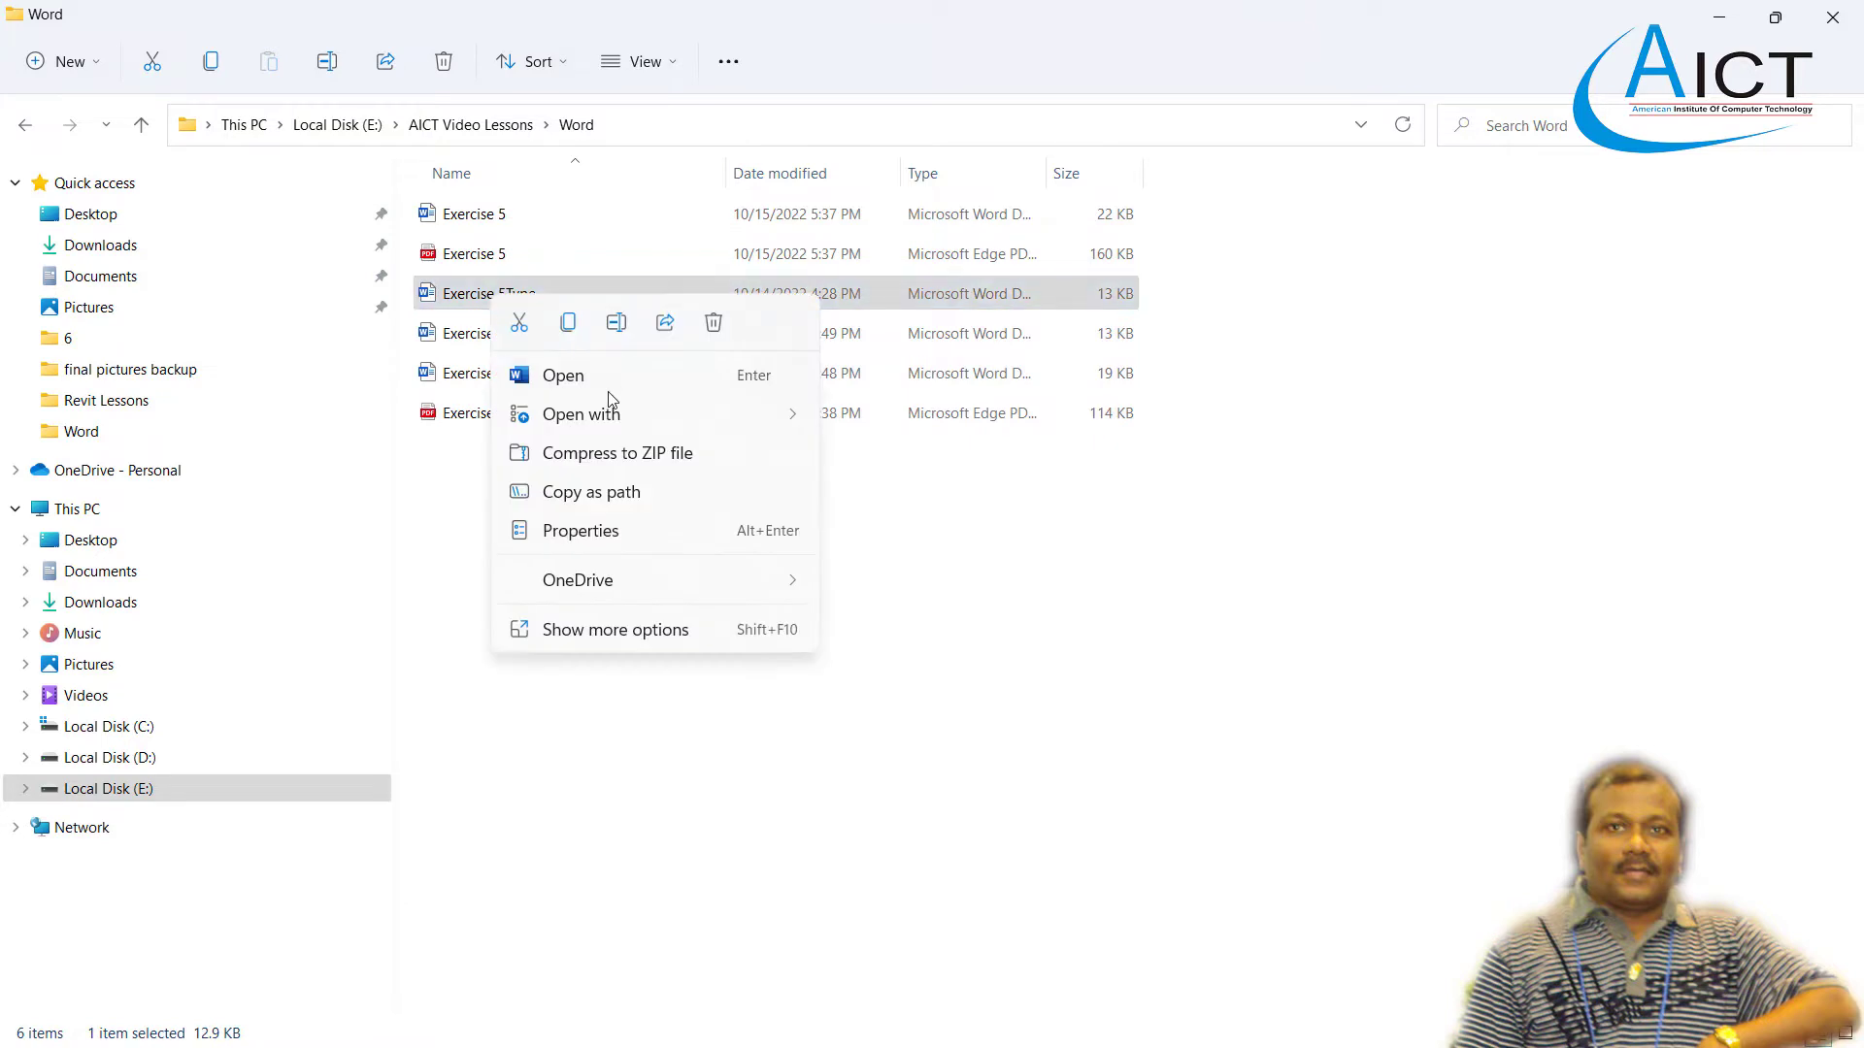
{"action": "left_click", "coordinate": [603, 378]}
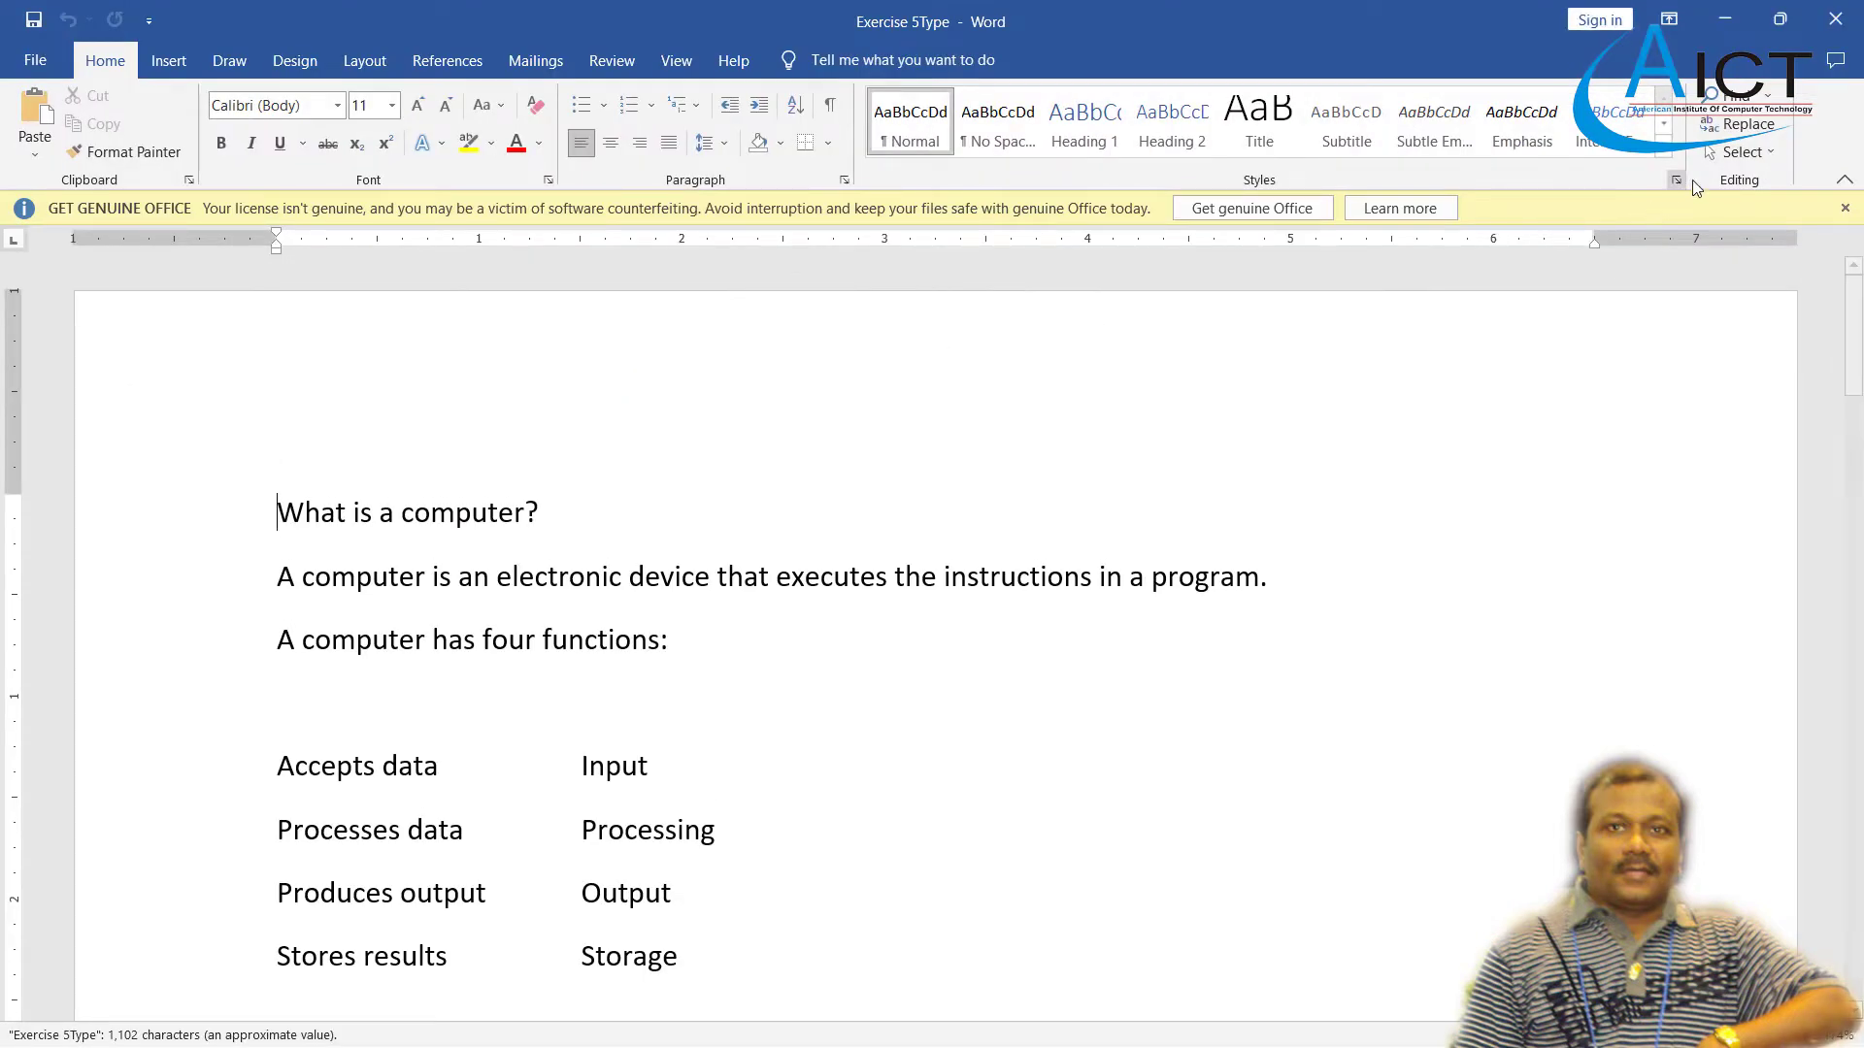
{"action": "left_click", "coordinate": [1848, 205]}
- Look through the unformatted text of the Exercise 5Type document from beginning to end
{"action": "scroll", "coordinate": [708, 466], "scroll_direction": "down", "scroll_amount": 12}
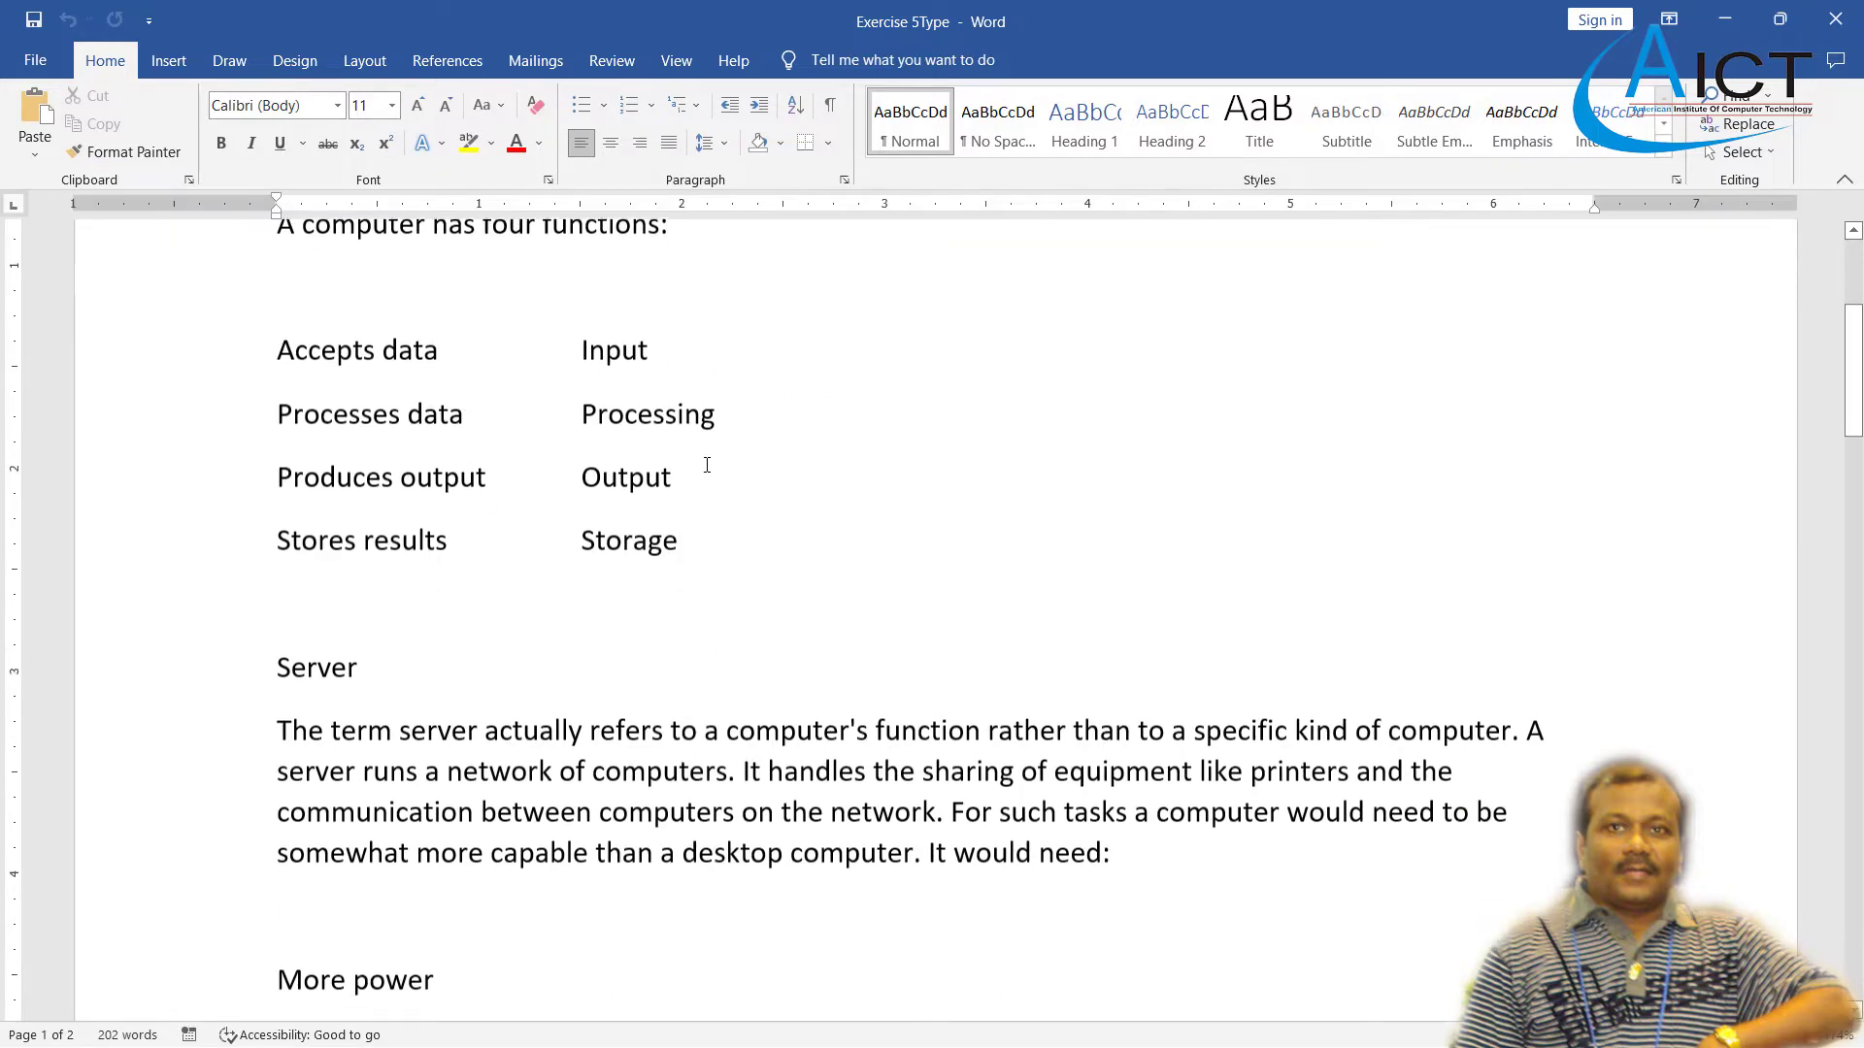
{"action": "scroll", "coordinate": [683, 596], "scroll_direction": "down", "scroll_amount": 4}
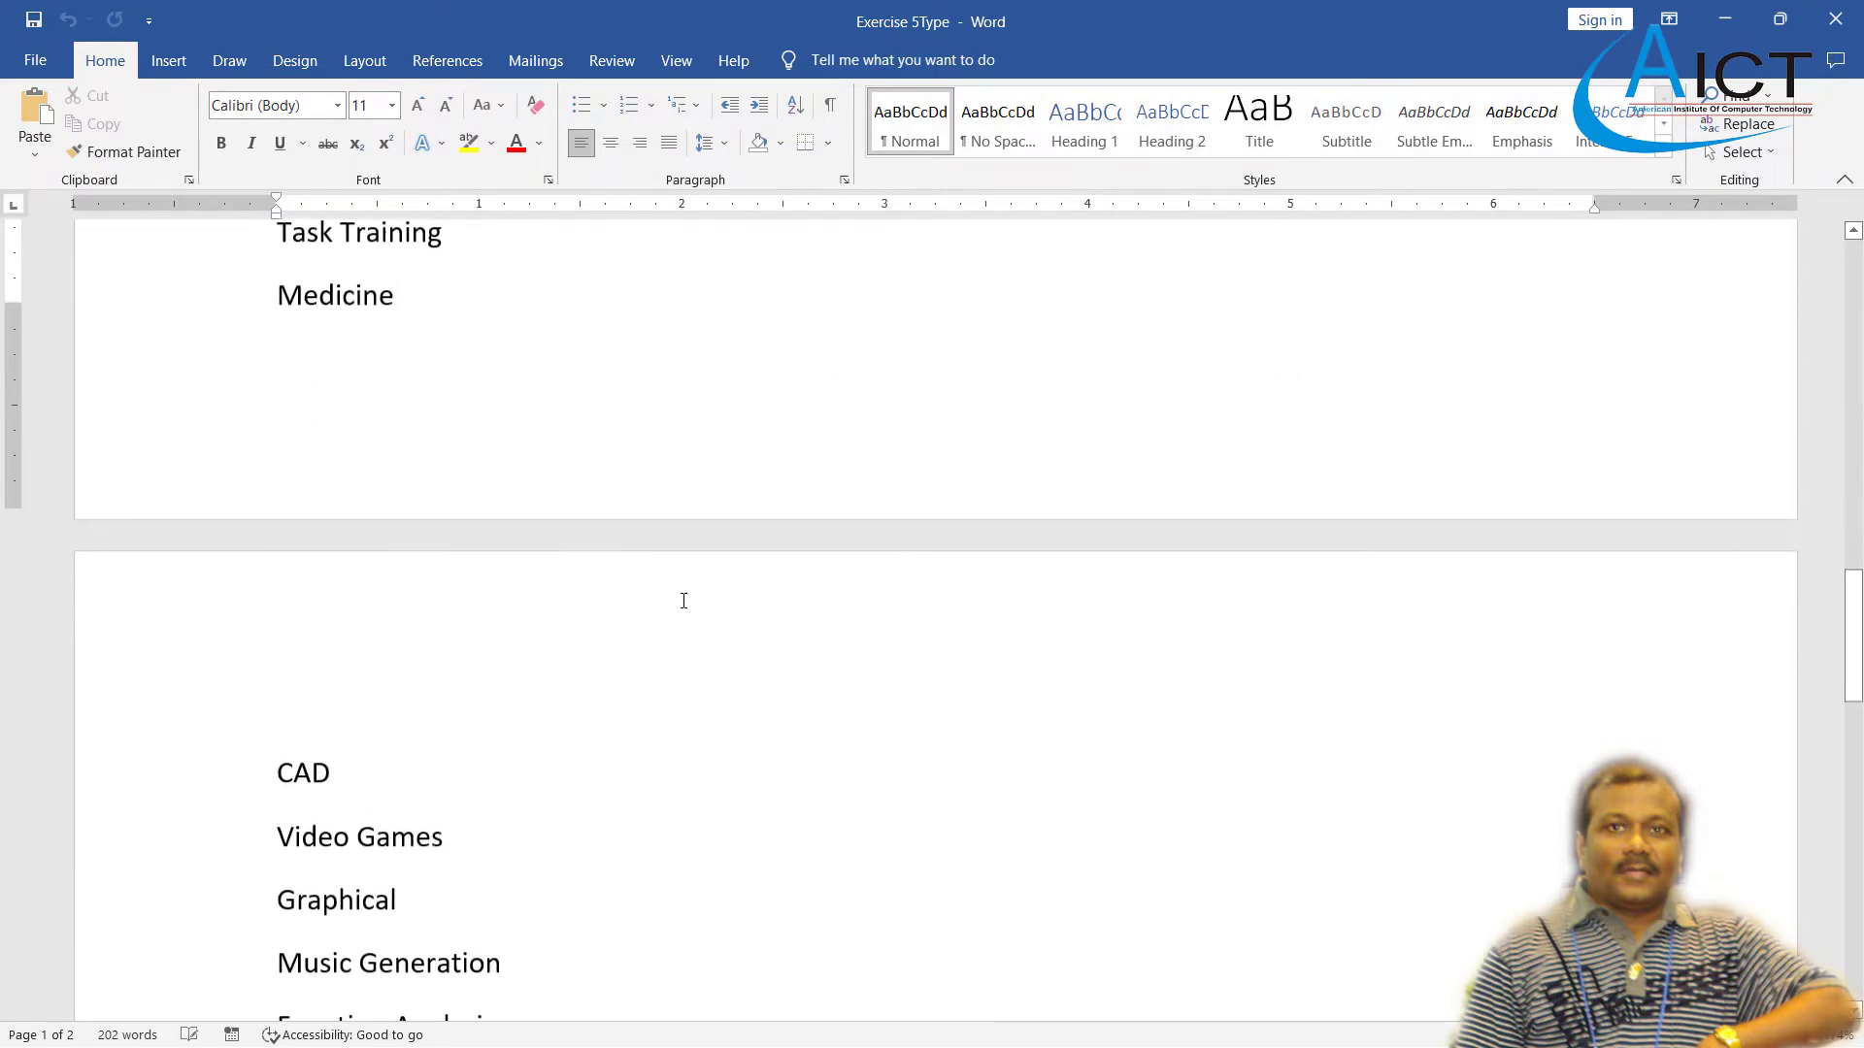
{"action": "scroll", "coordinate": [683, 600], "scroll_direction": "up", "scroll_amount": 2}
{"action": "scroll", "coordinate": [659, 633], "scroll_direction": "down", "scroll_amount": 3}
{"action": "scroll", "coordinate": [658, 635], "scroll_direction": "down", "scroll_amount": 3}
{"action": "scroll", "coordinate": [655, 629], "scroll_direction": "up", "scroll_amount": 12}
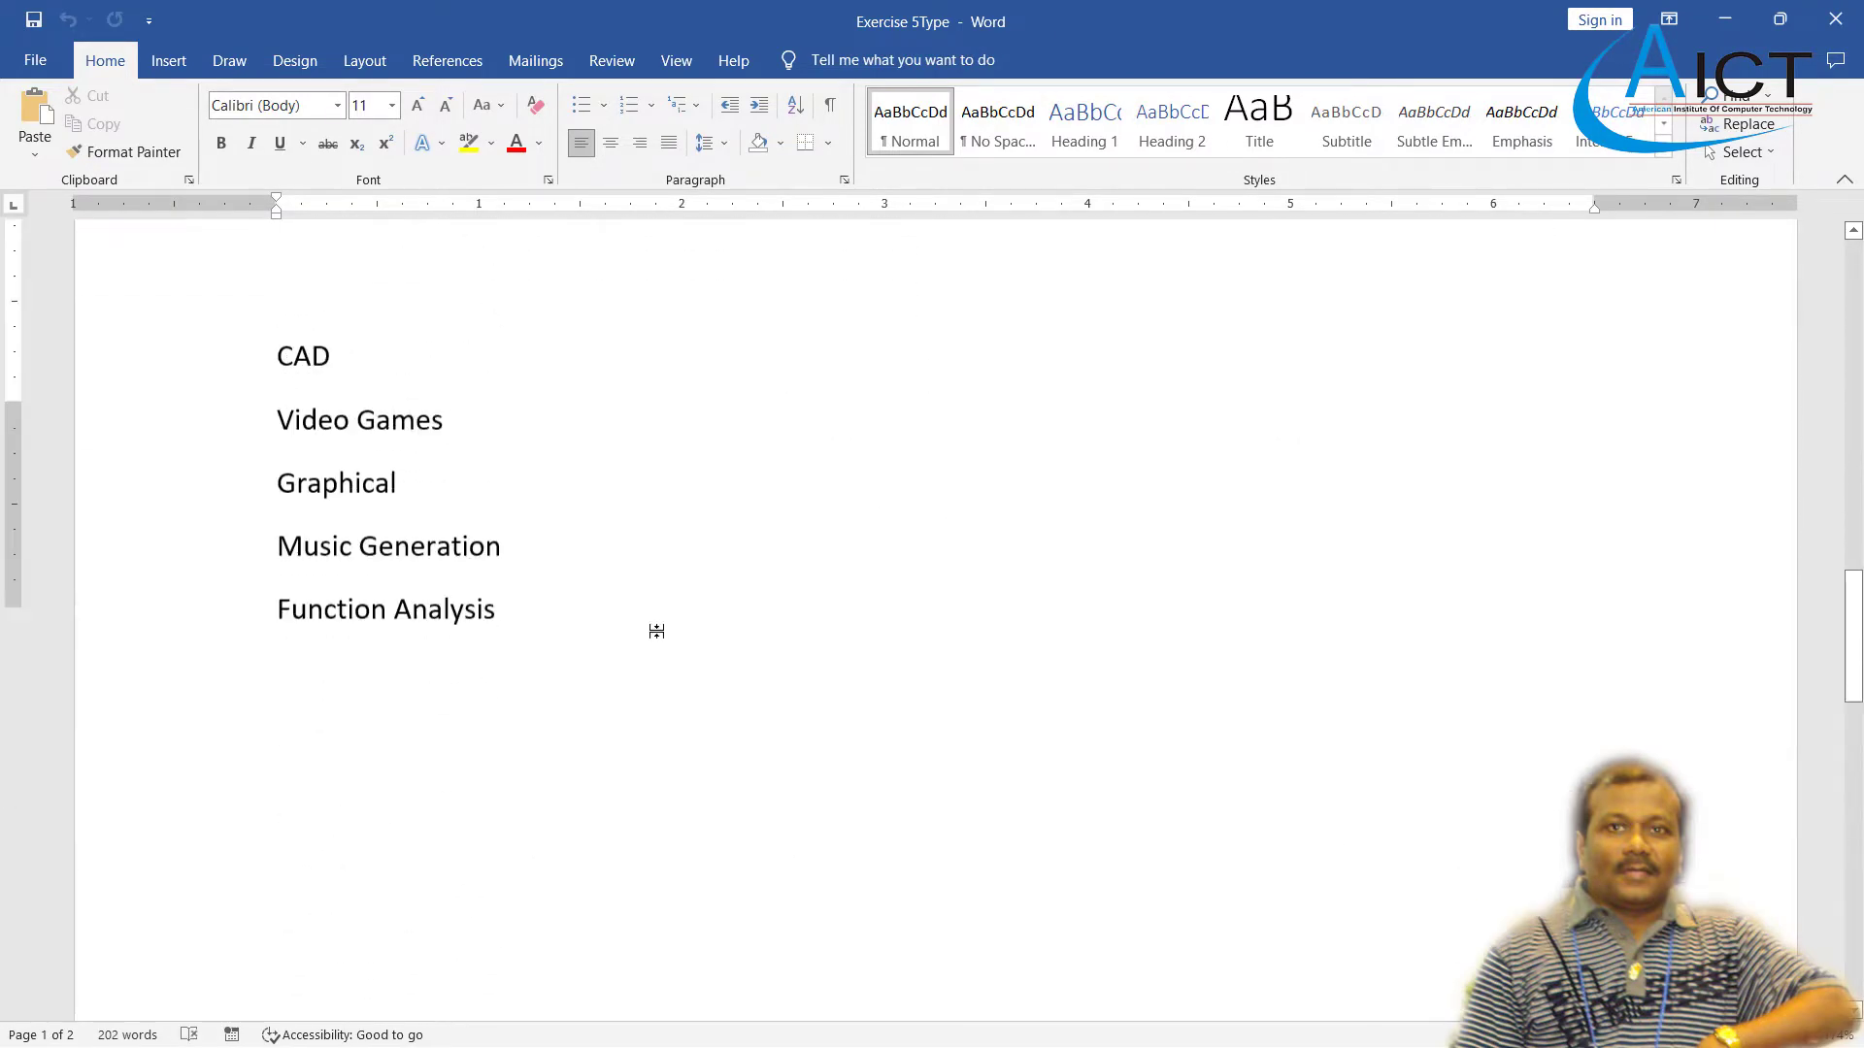
{"action": "scroll", "coordinate": [653, 624], "scroll_direction": "up", "scroll_amount": 6}
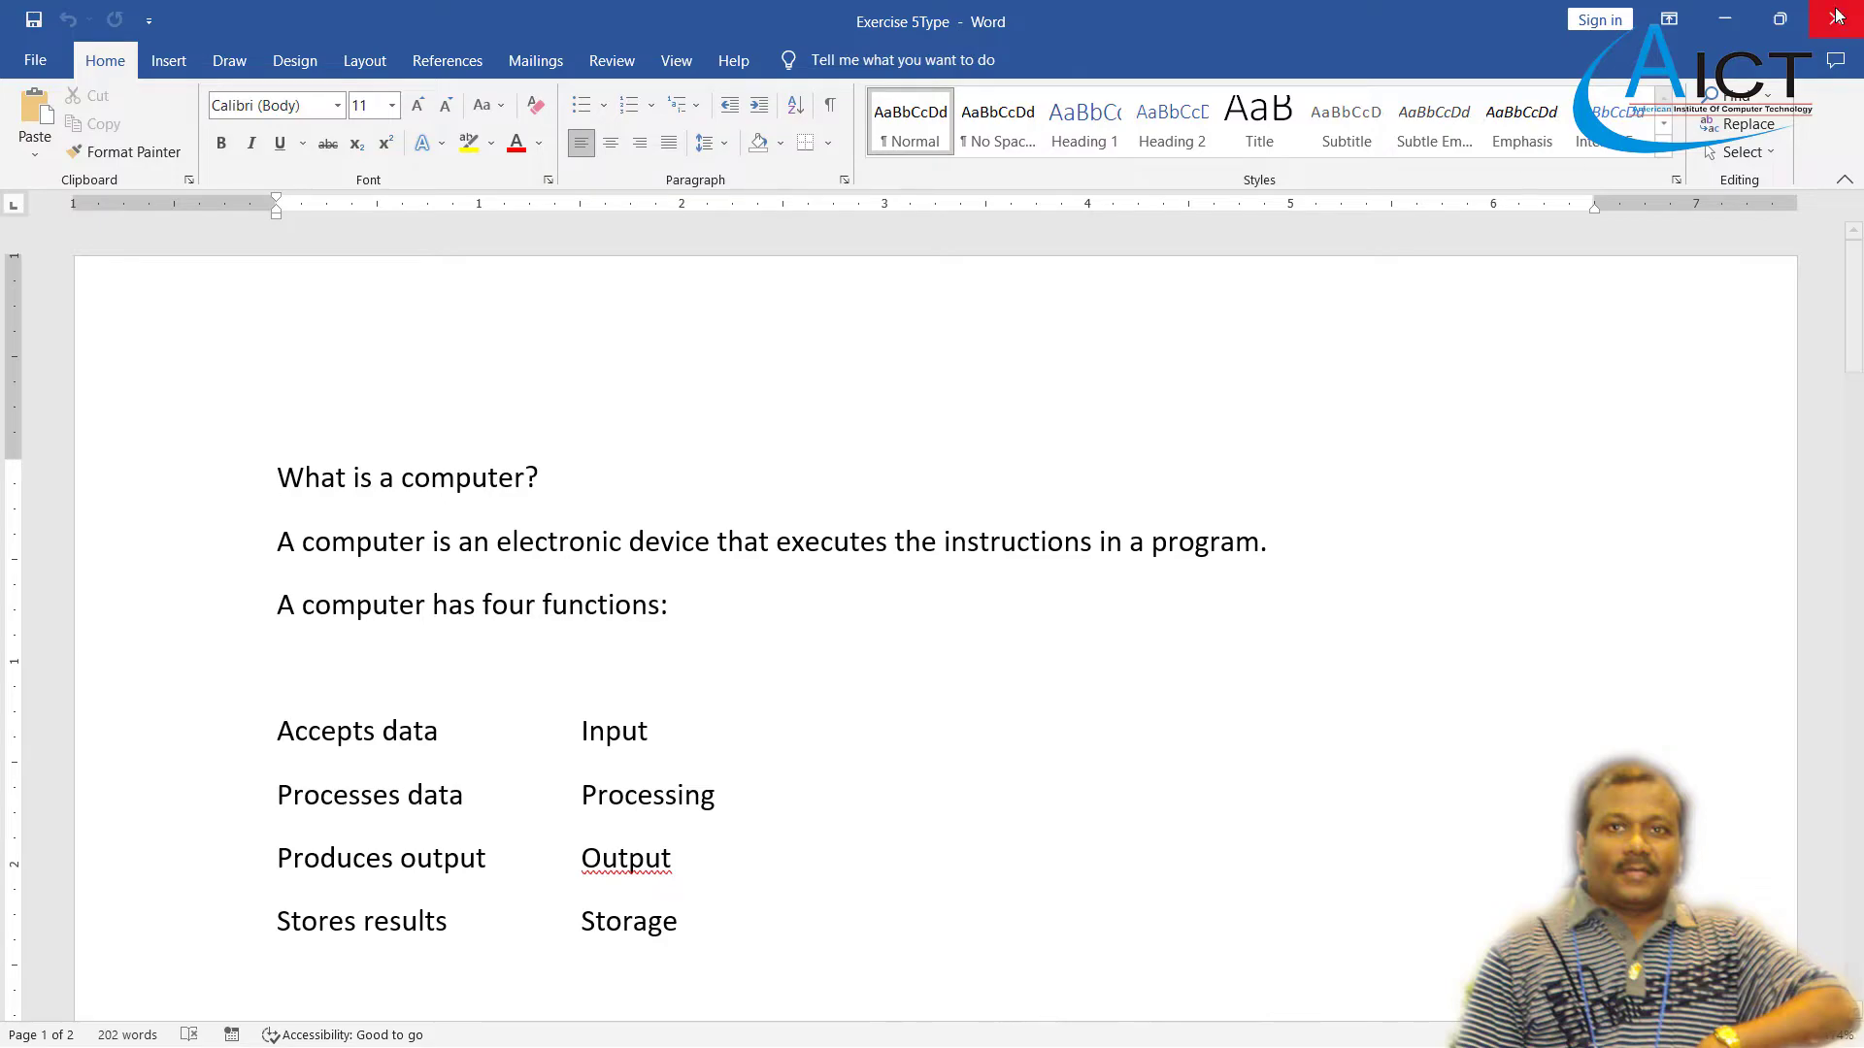
- Close the lesson folder window, check the Exercise 5 PDF in Chrome, and return to Exercise 5Type in Word
{"action": "left_click", "coordinate": [1724, 18]}
{"action": "left_click", "coordinate": [1832, 16]}
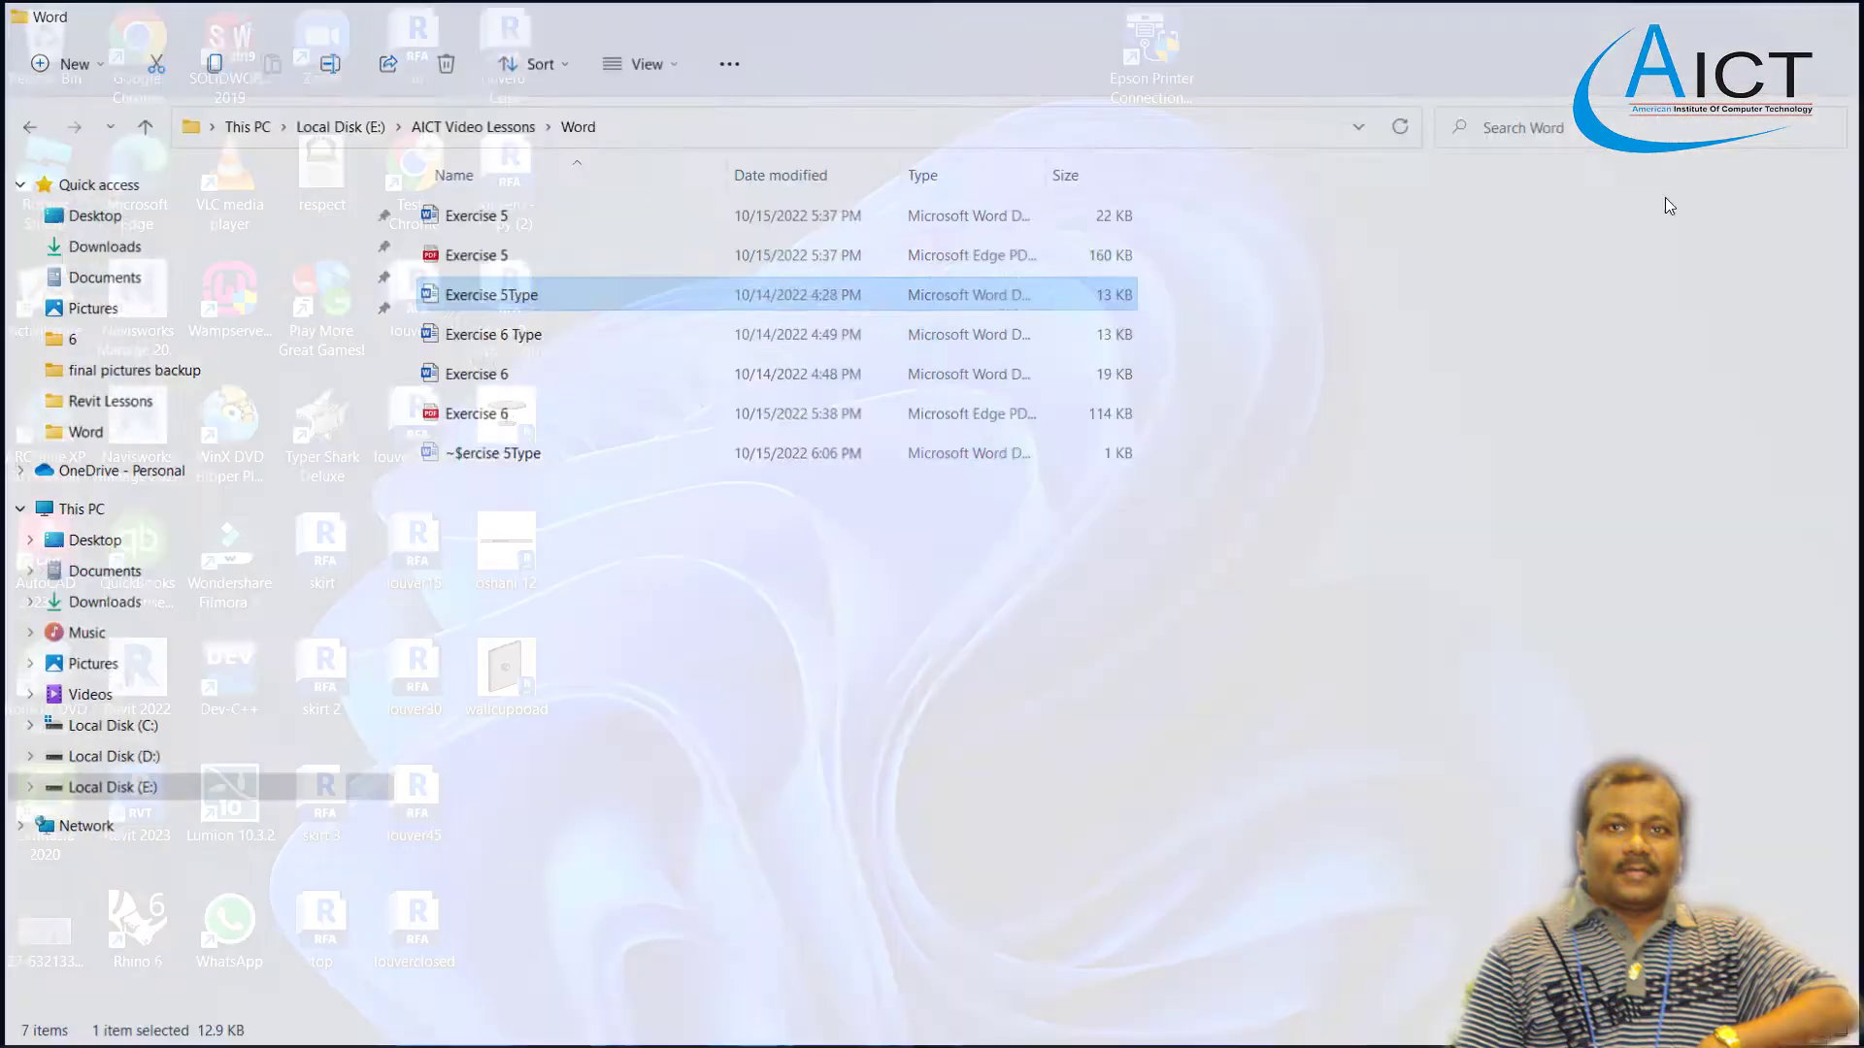
{"action": "left_click", "coordinate": [1092, 1019]}
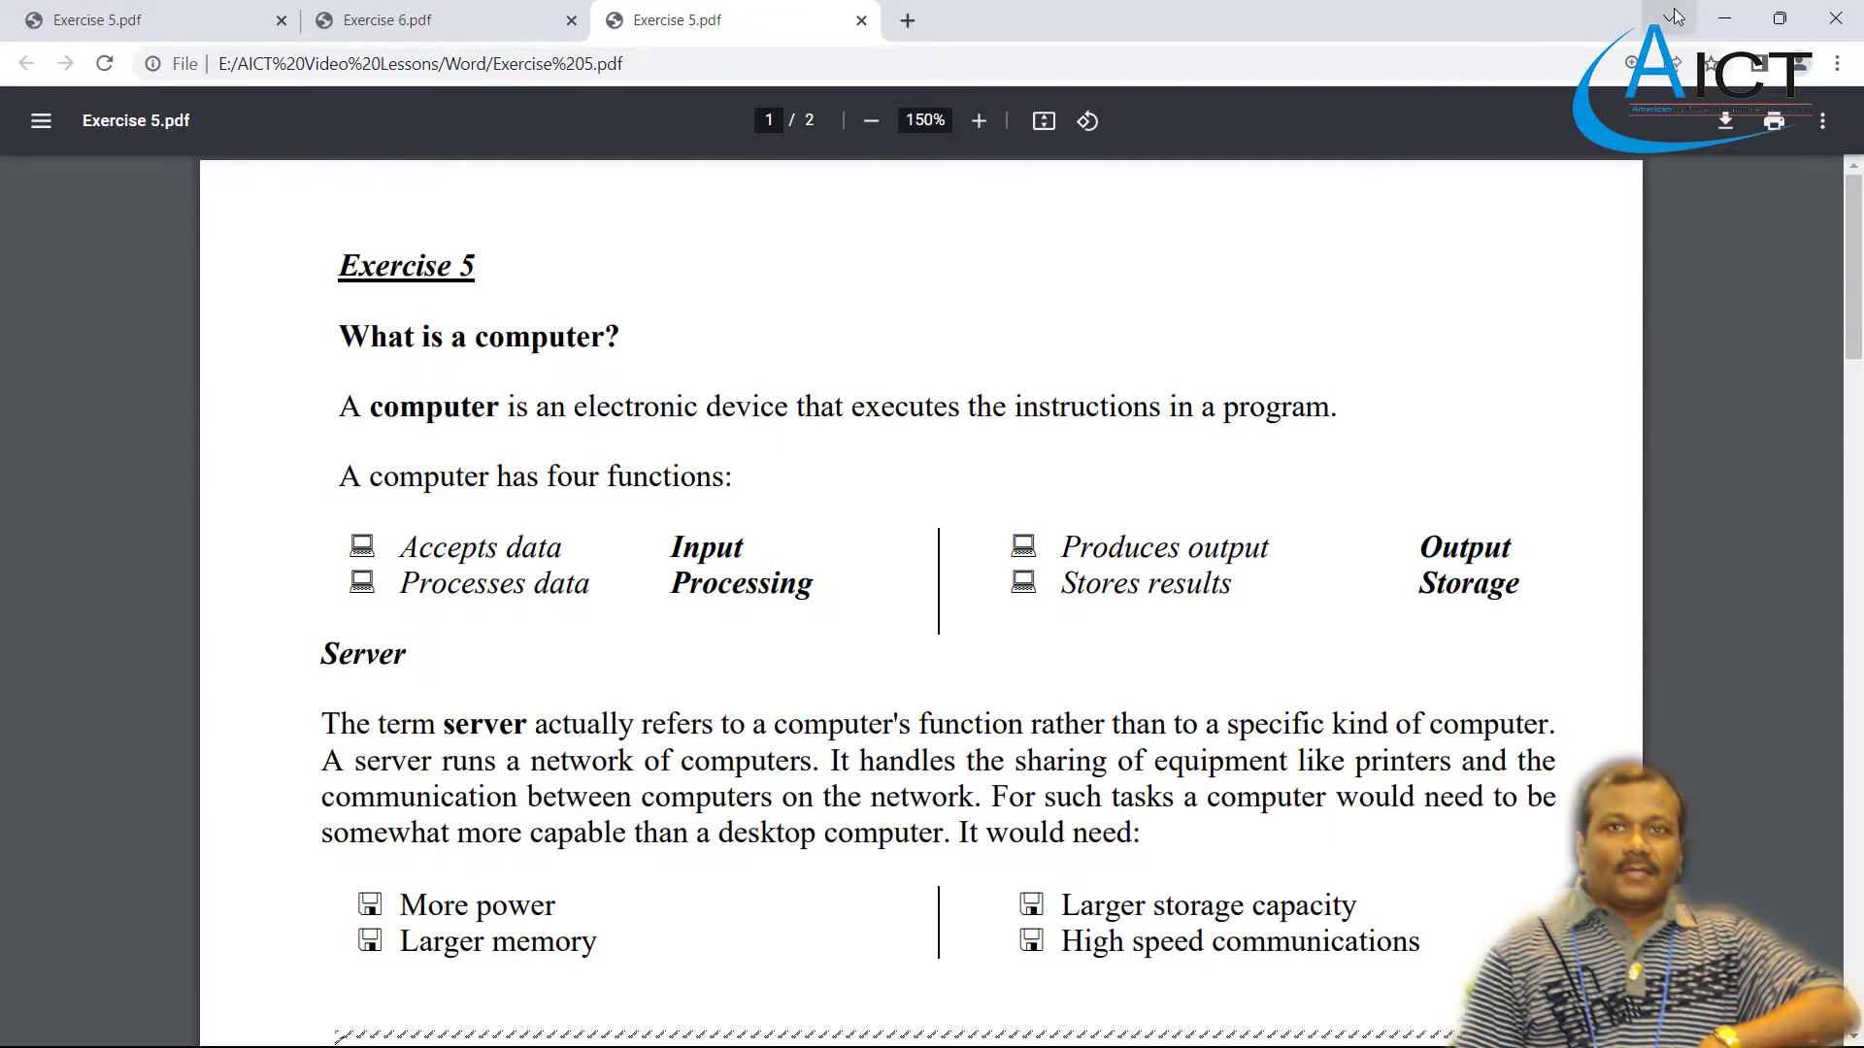
{"action": "left_click", "coordinate": [1724, 18]}
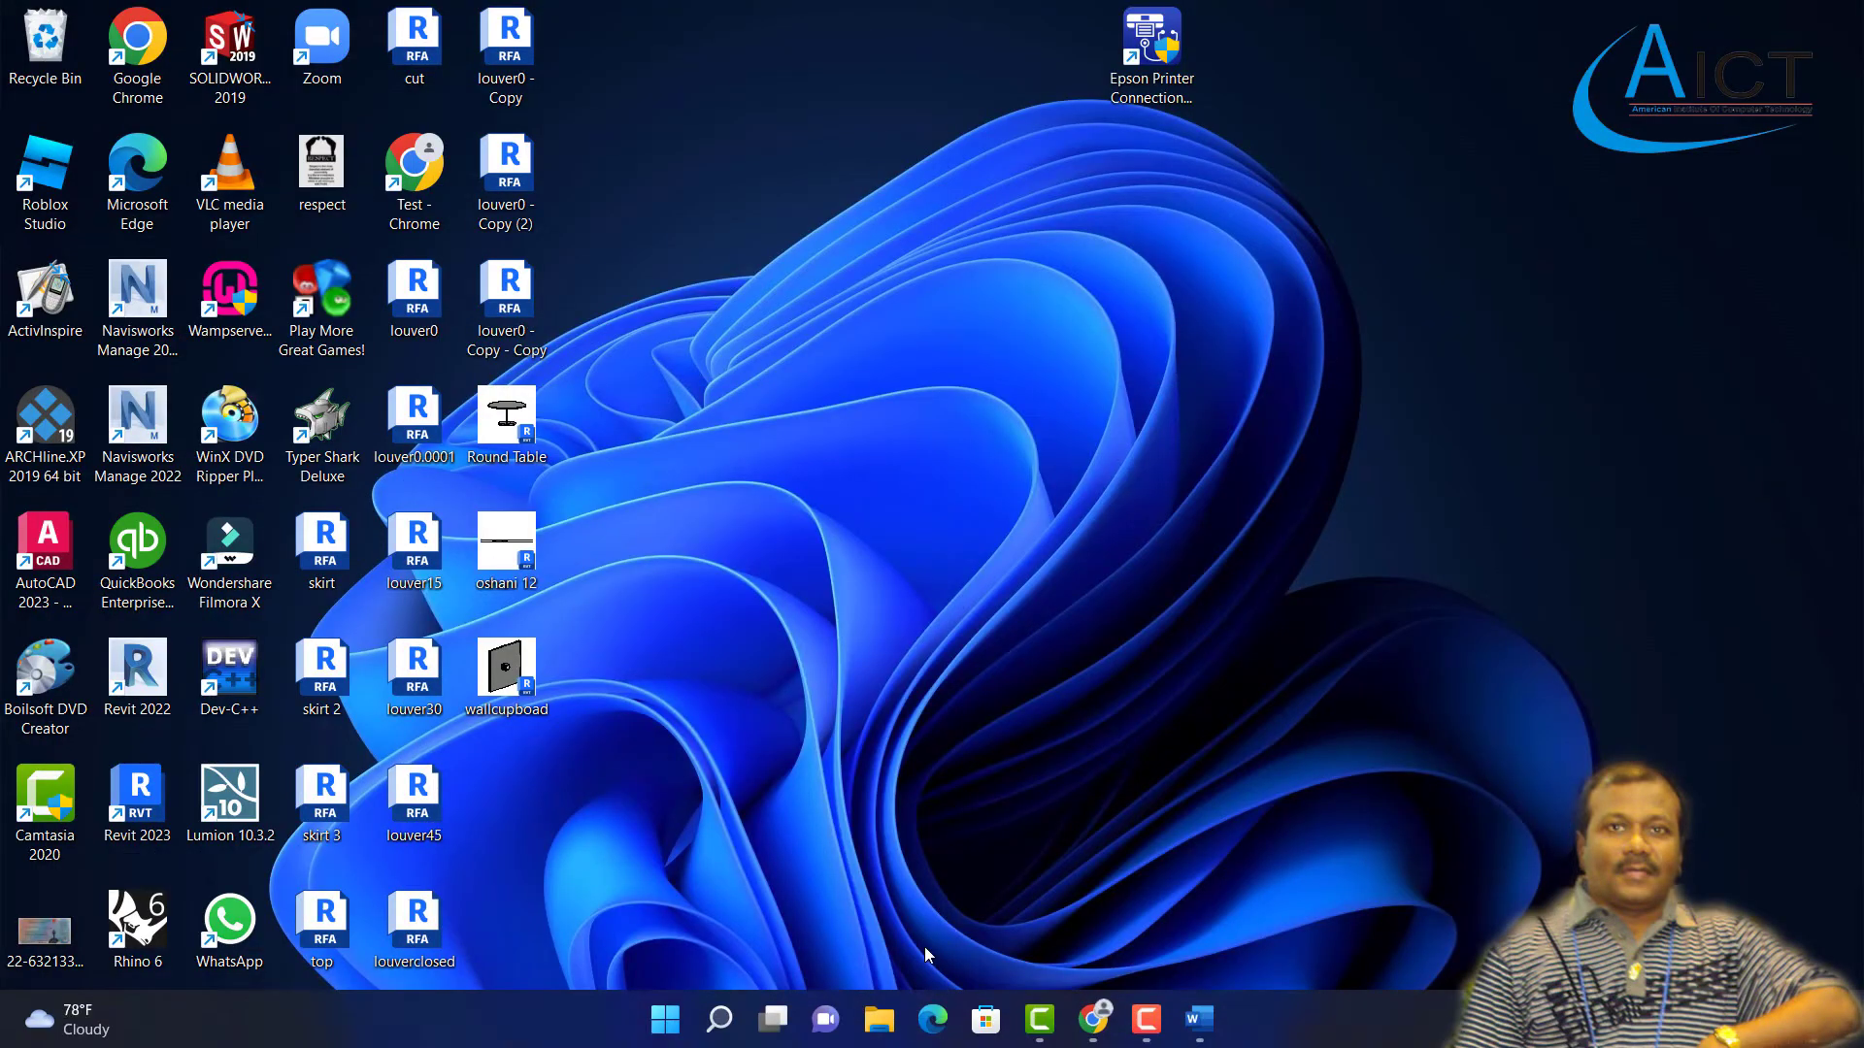
{"action": "key", "text": "super+Tab"}
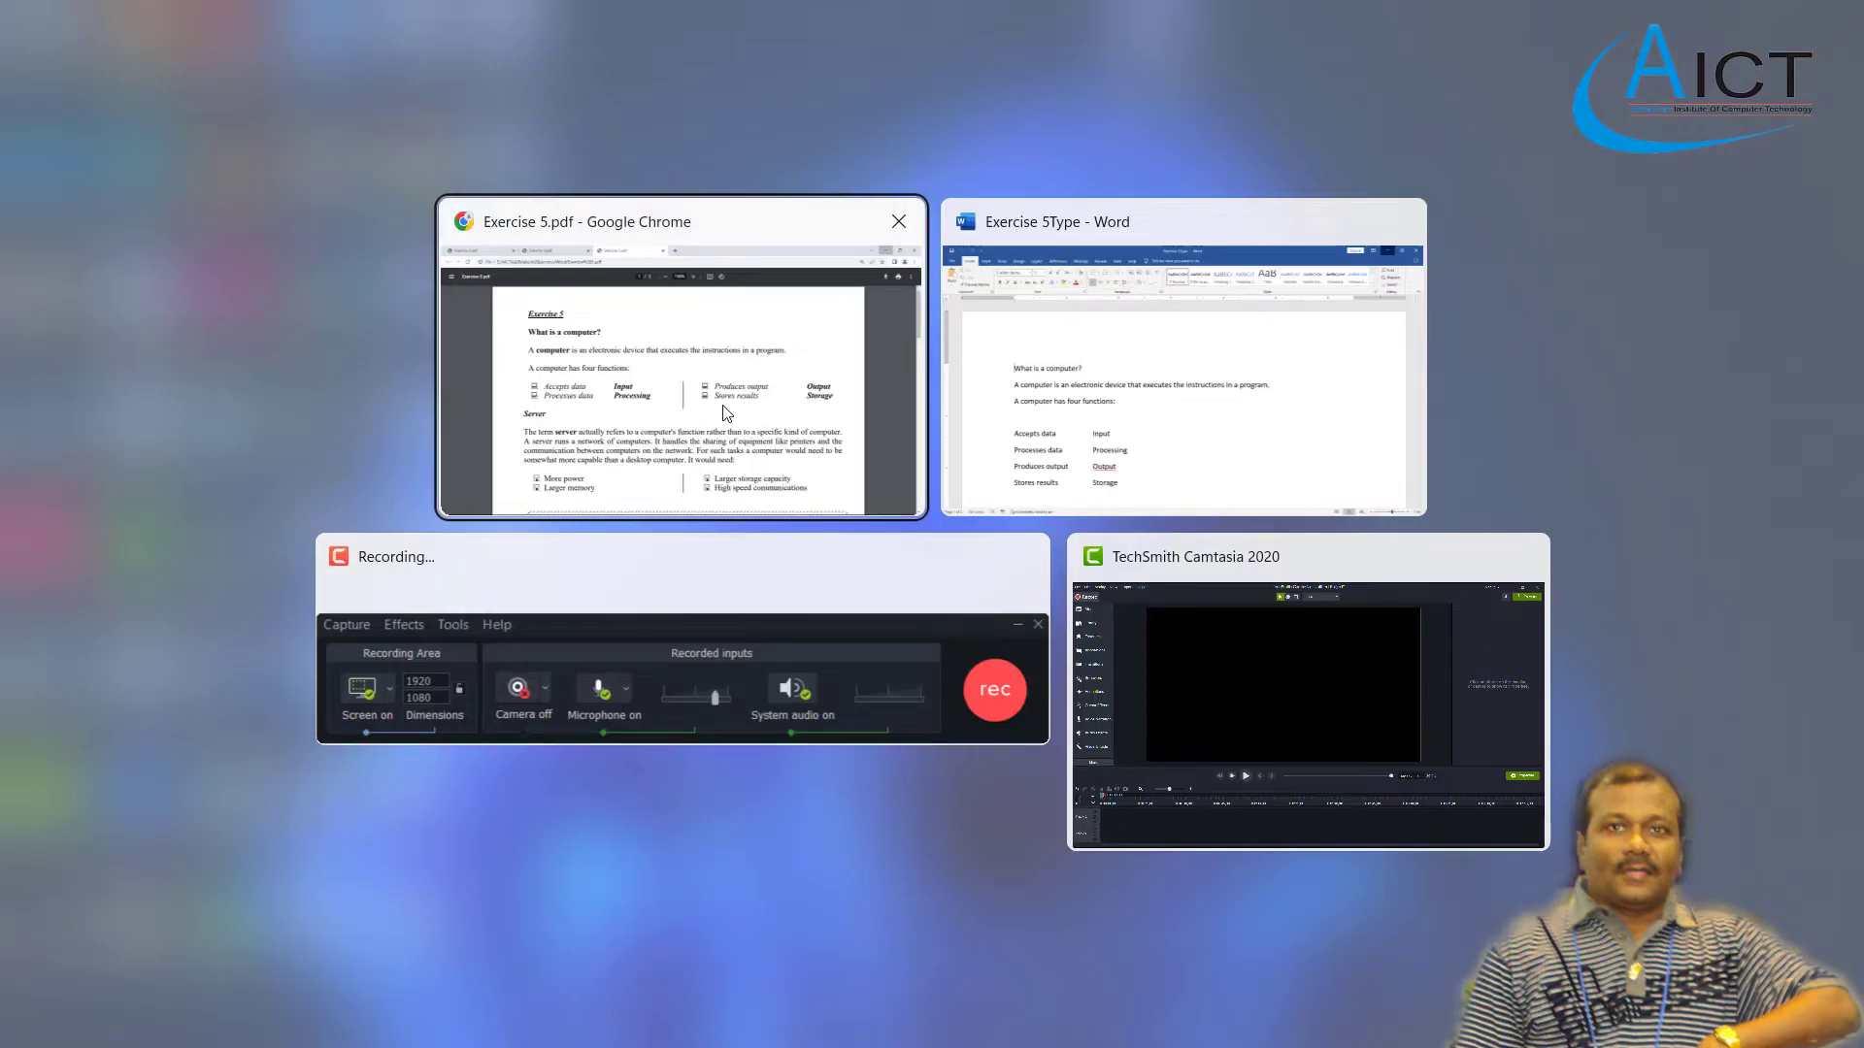
{"action": "key", "text": "Right"}
{"action": "key", "text": "Return"}
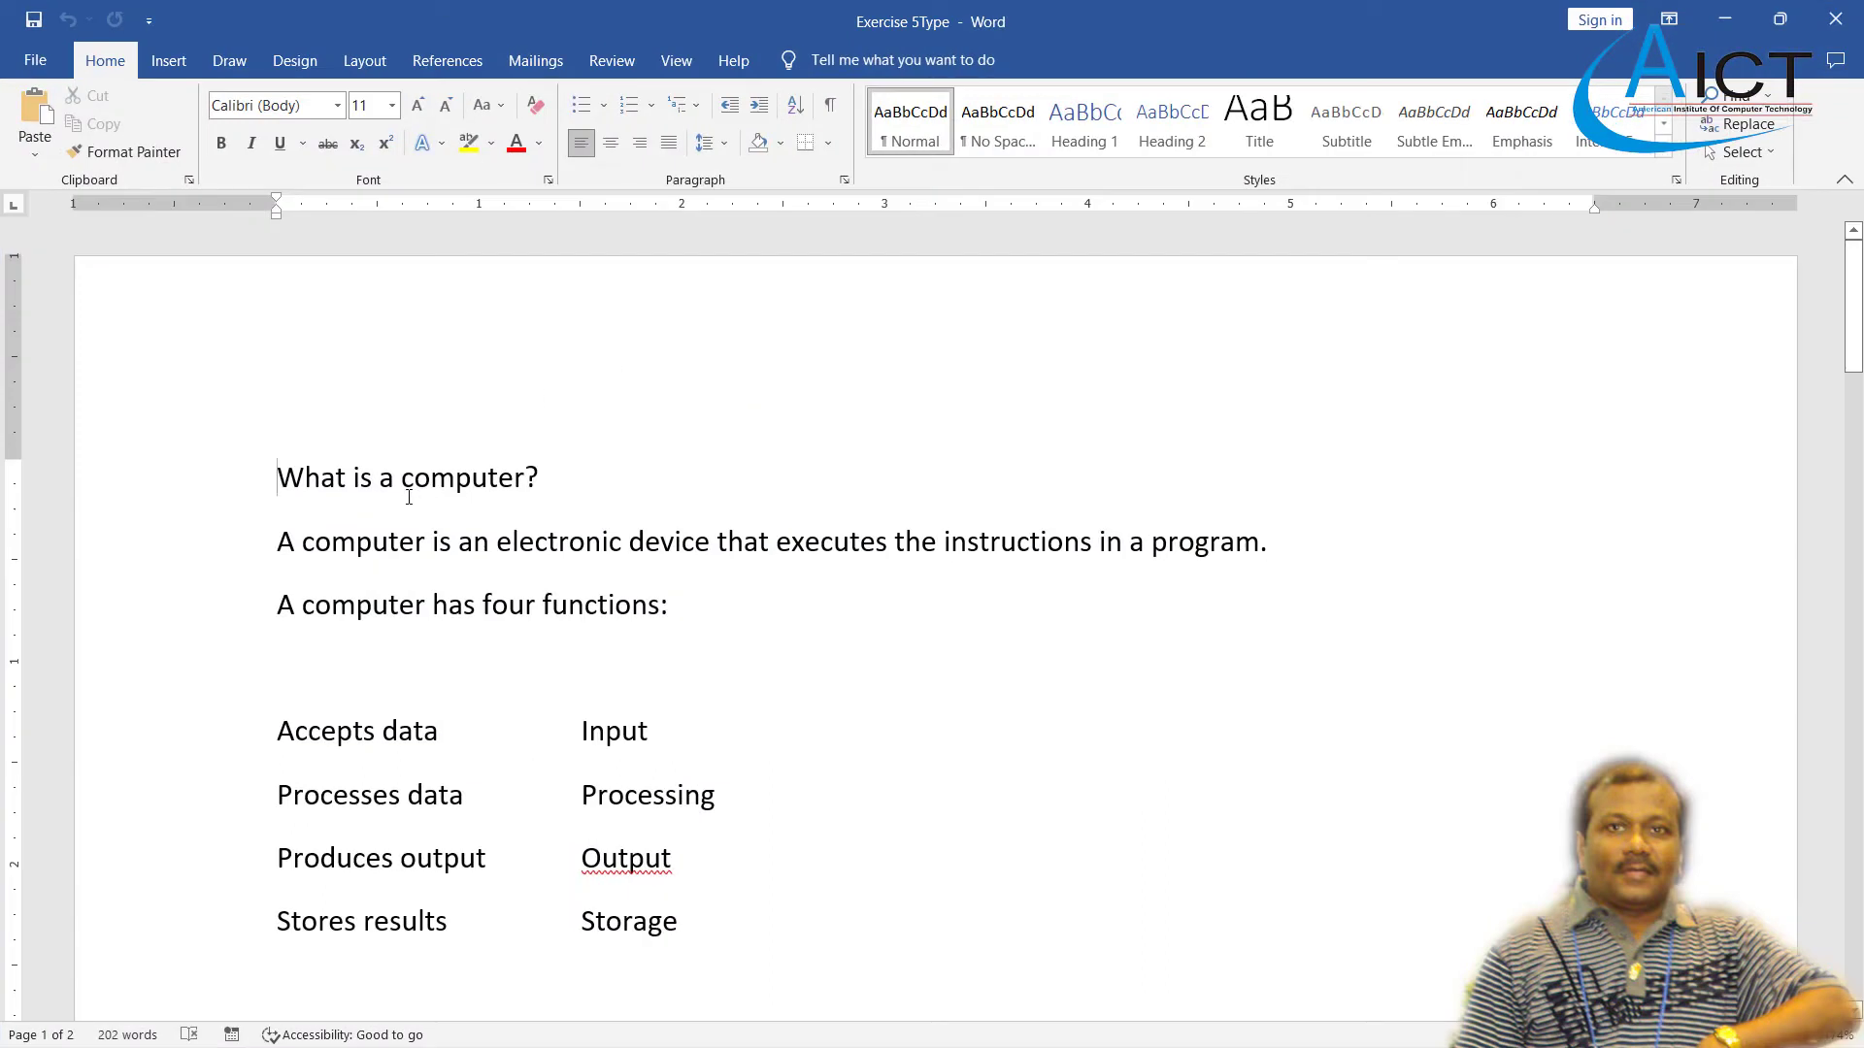
- Make the heading "What is a computer?" bold at 14 pt
{"action": "left_click_drag", "start_coordinate": [276, 476], "coordinate": [637, 472]}
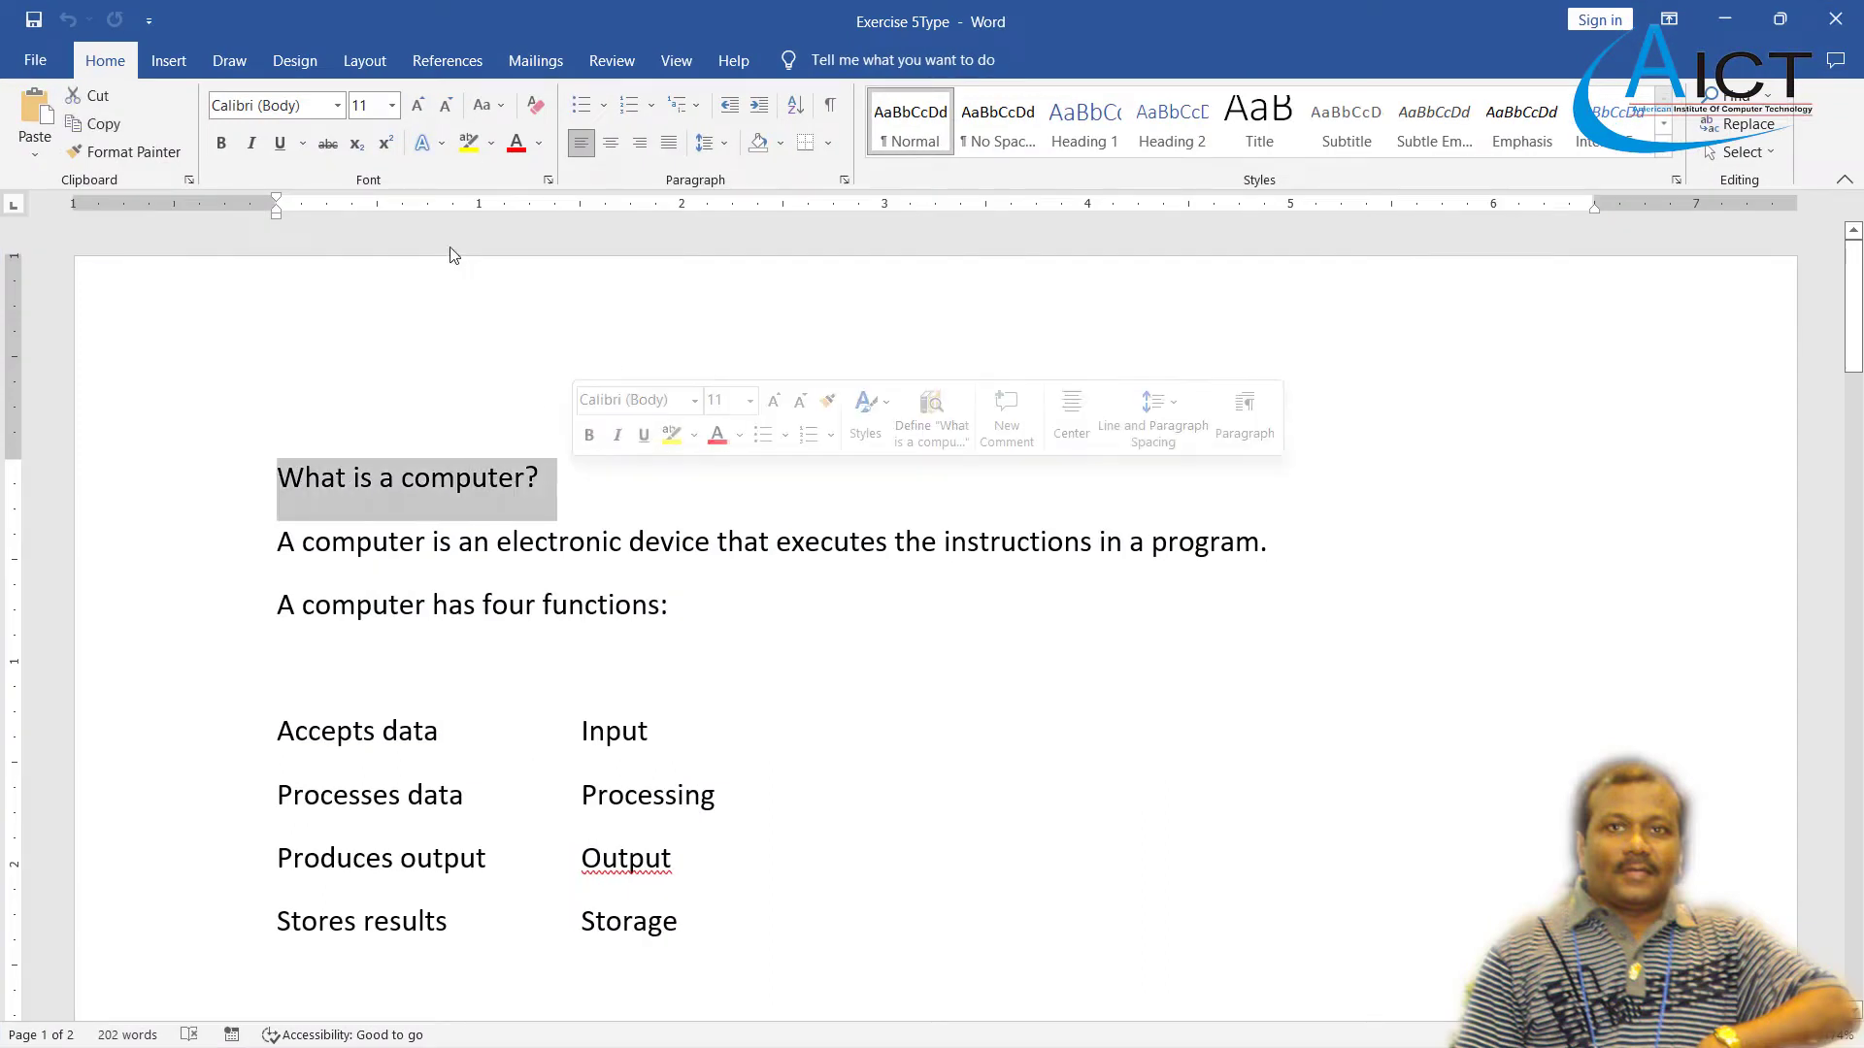
{"action": "left_click", "coordinate": [229, 142]}
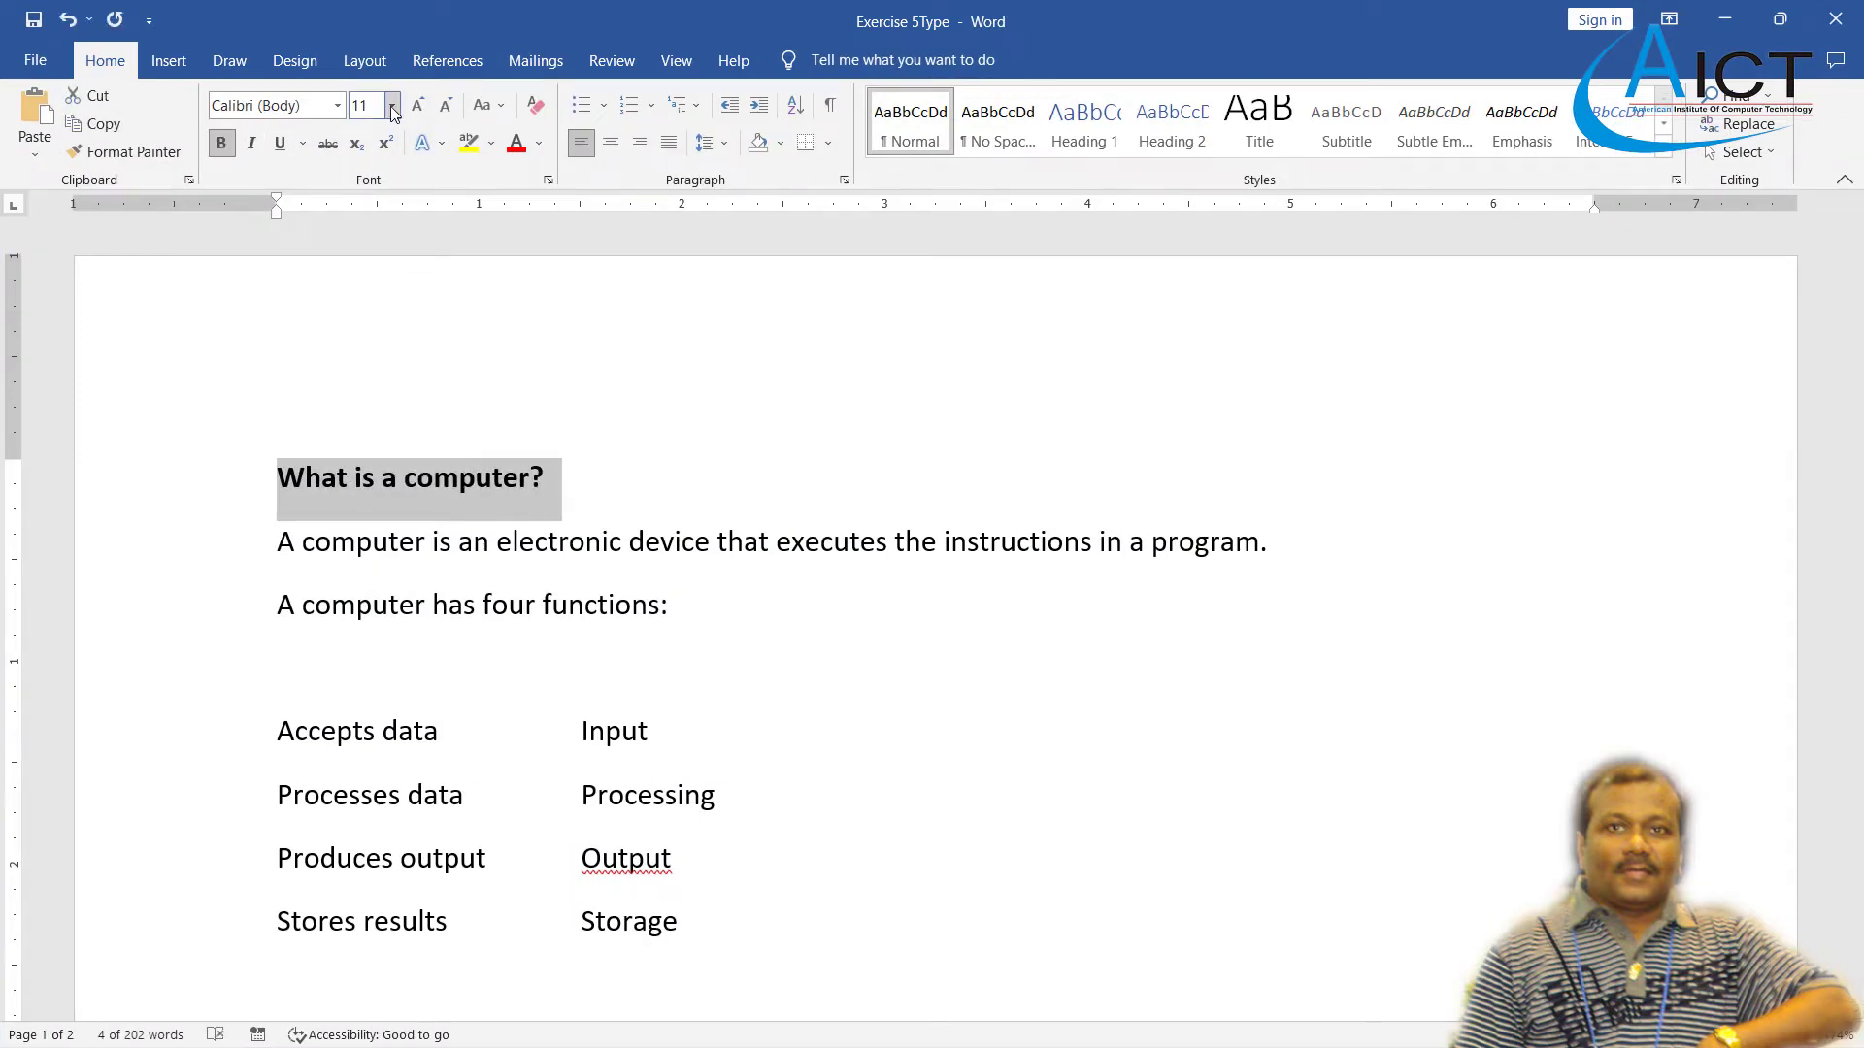
{"action": "left_click", "coordinate": [391, 105]}
{"action": "left_click", "coordinate": [361, 249]}
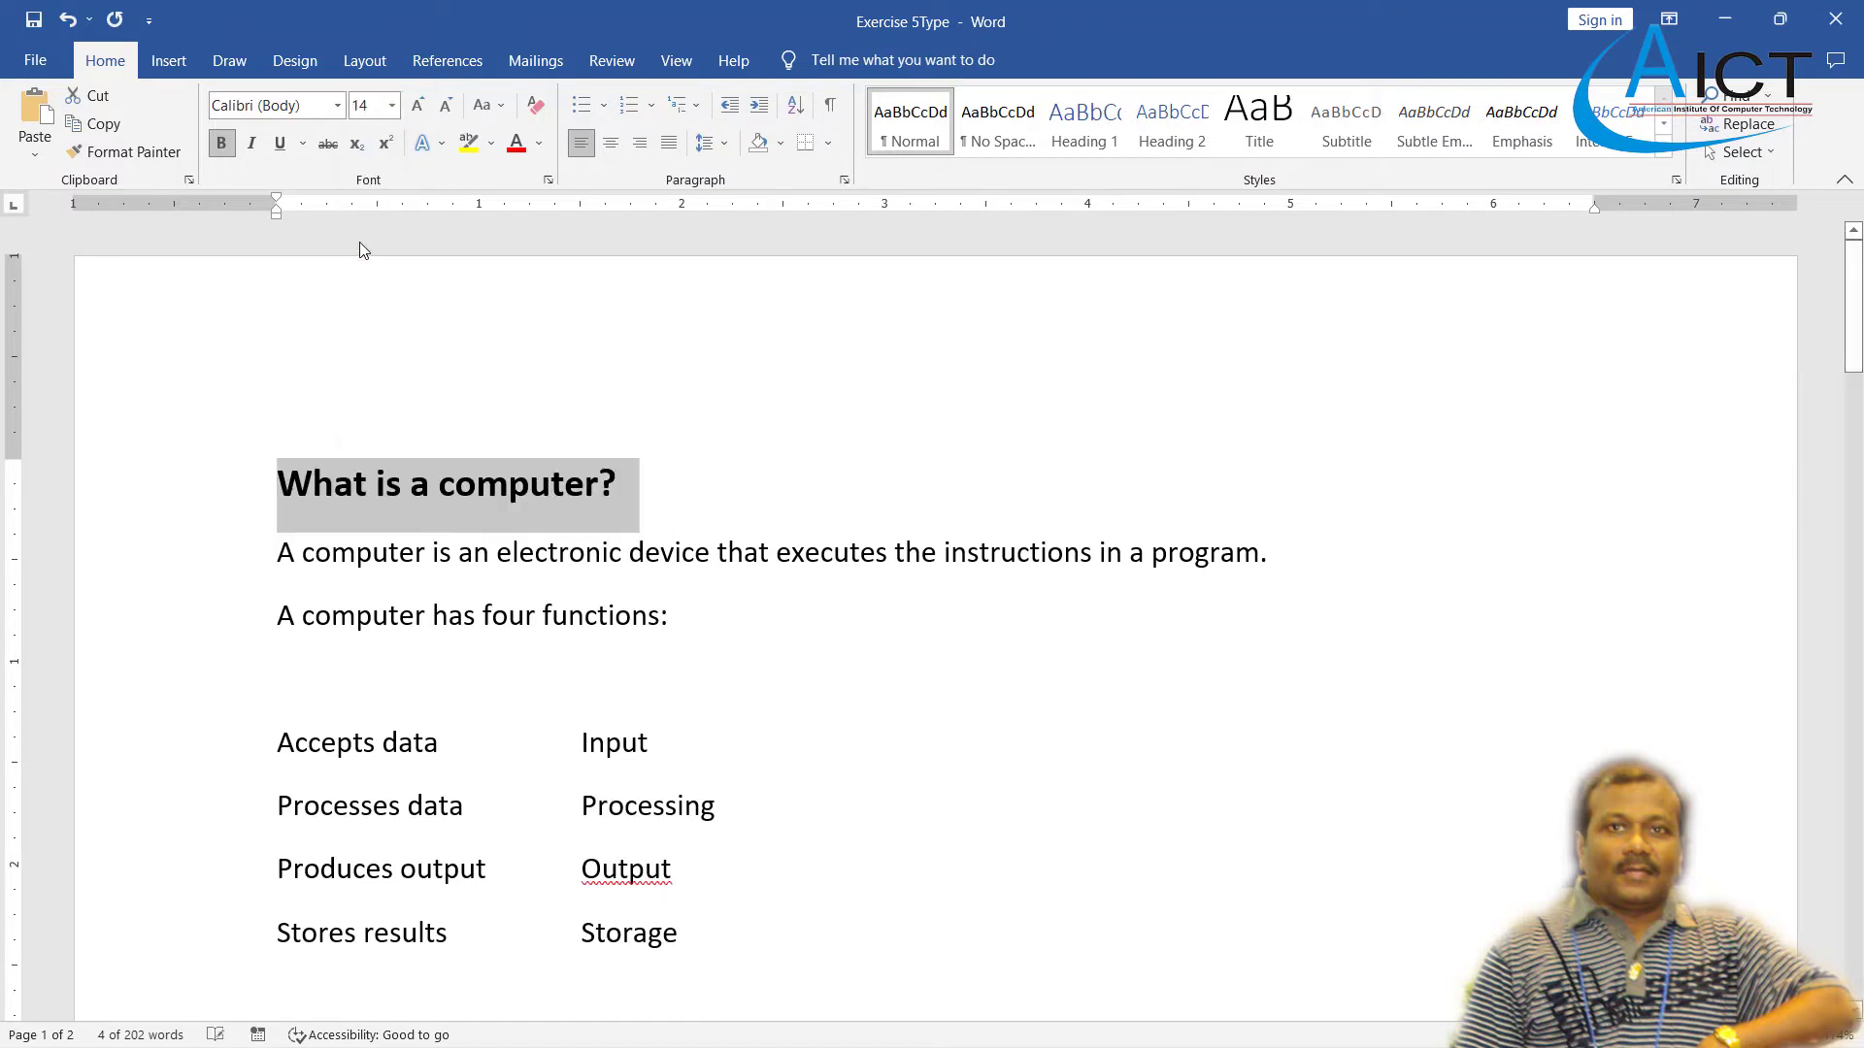
- Set the font size of the entire document text to 14 pt
{"action": "left_click", "coordinate": [361, 550]}
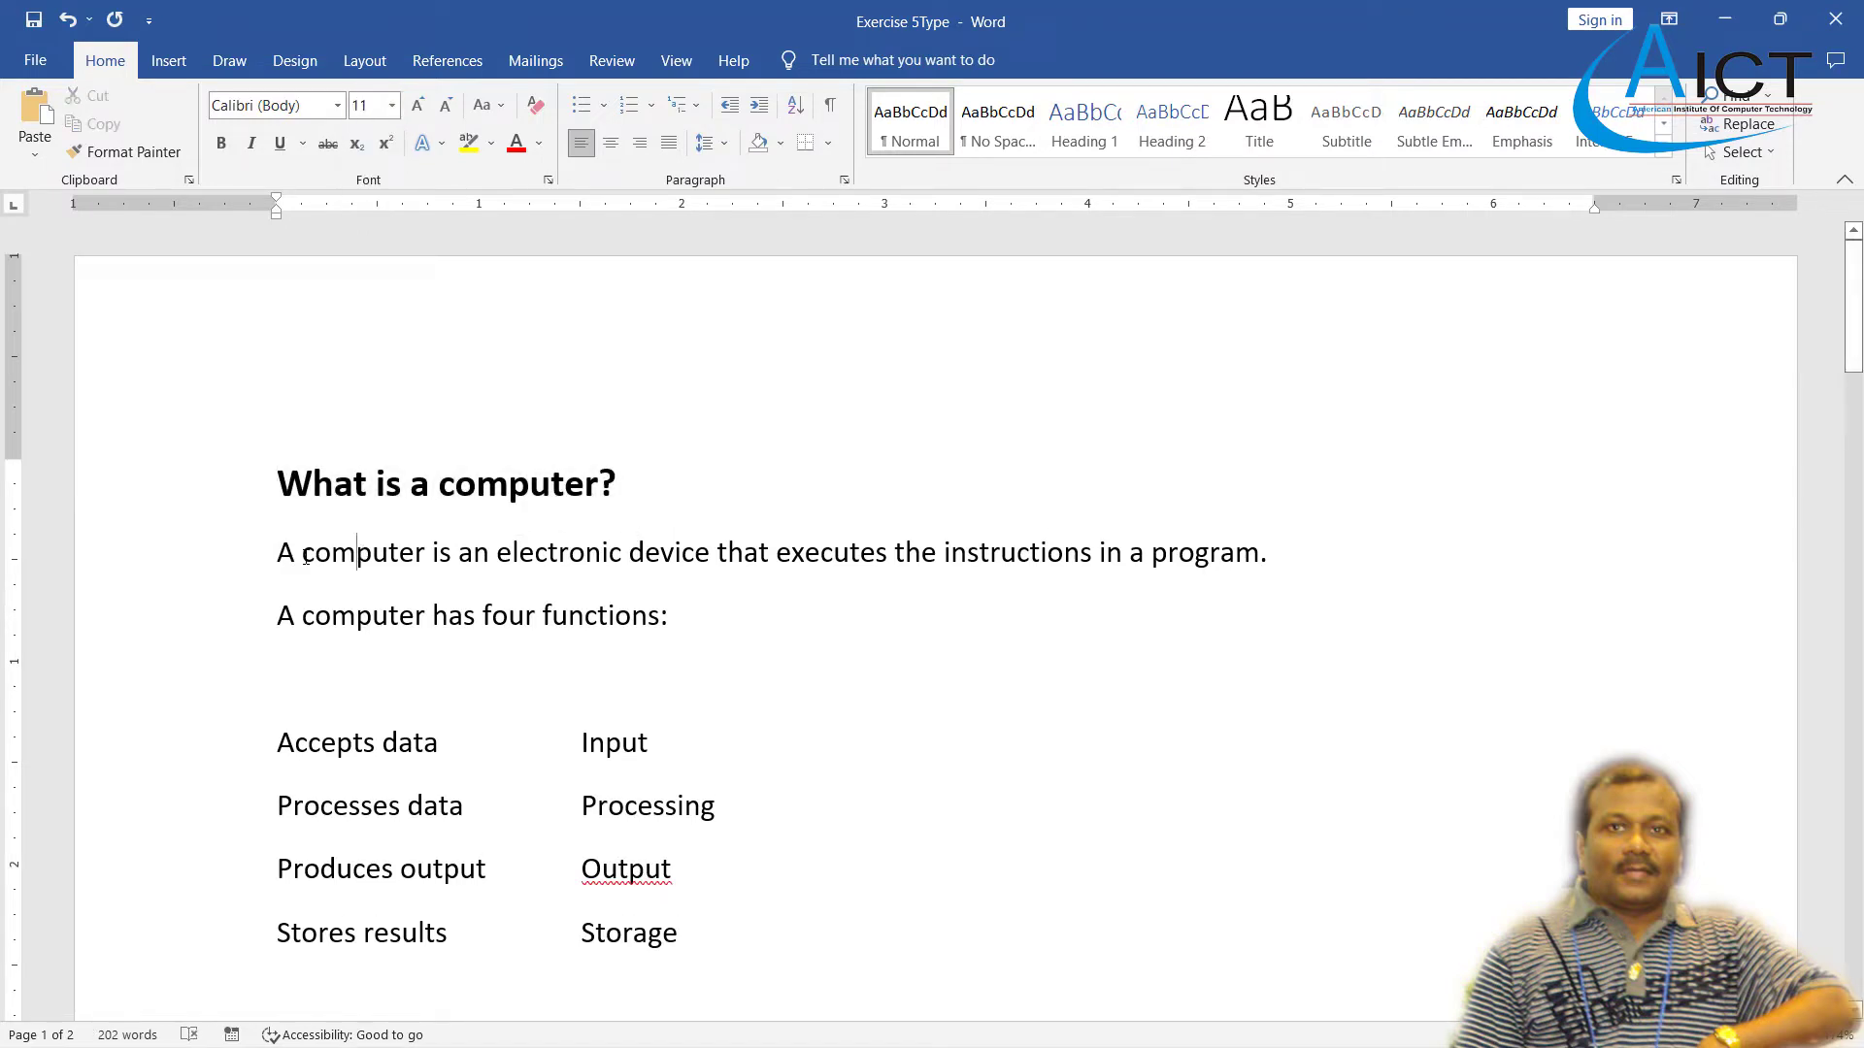
{"action": "key", "text": "ctrl+a"}
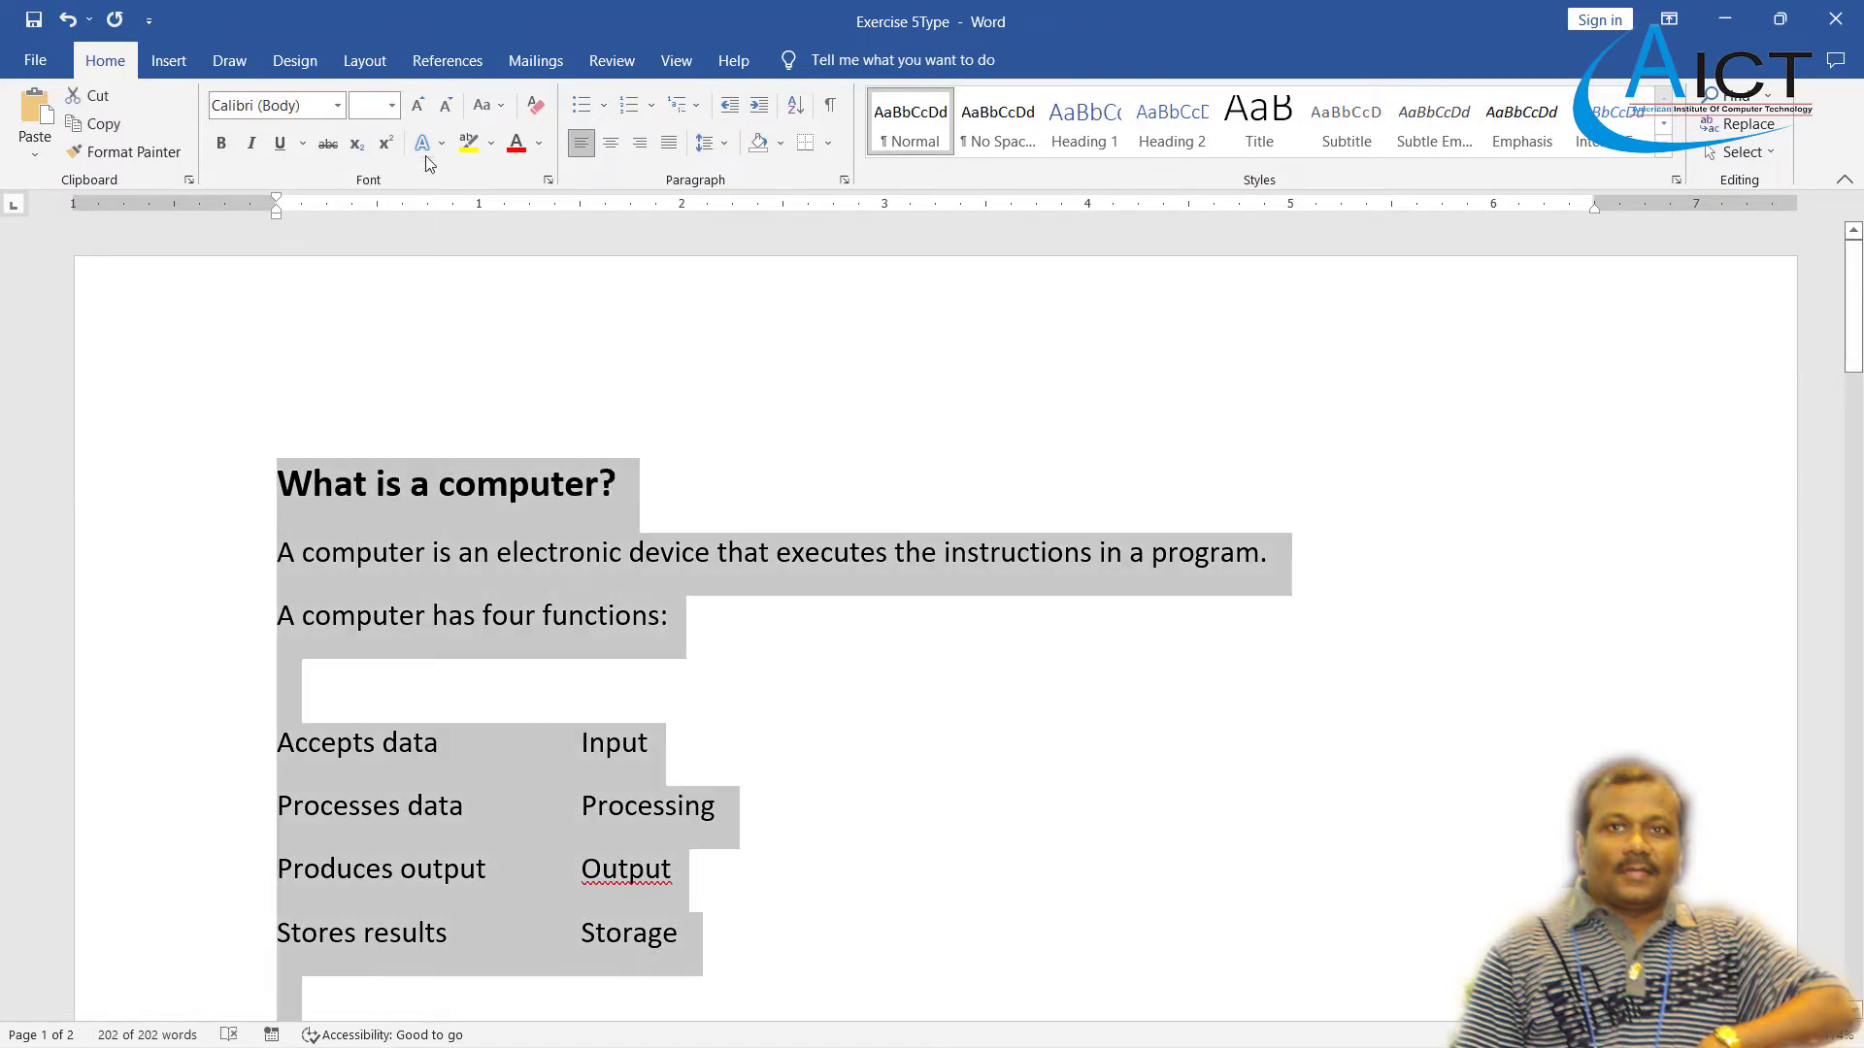
{"action": "left_click", "coordinate": [391, 105]}
{"action": "left_click", "coordinate": [369, 242]}
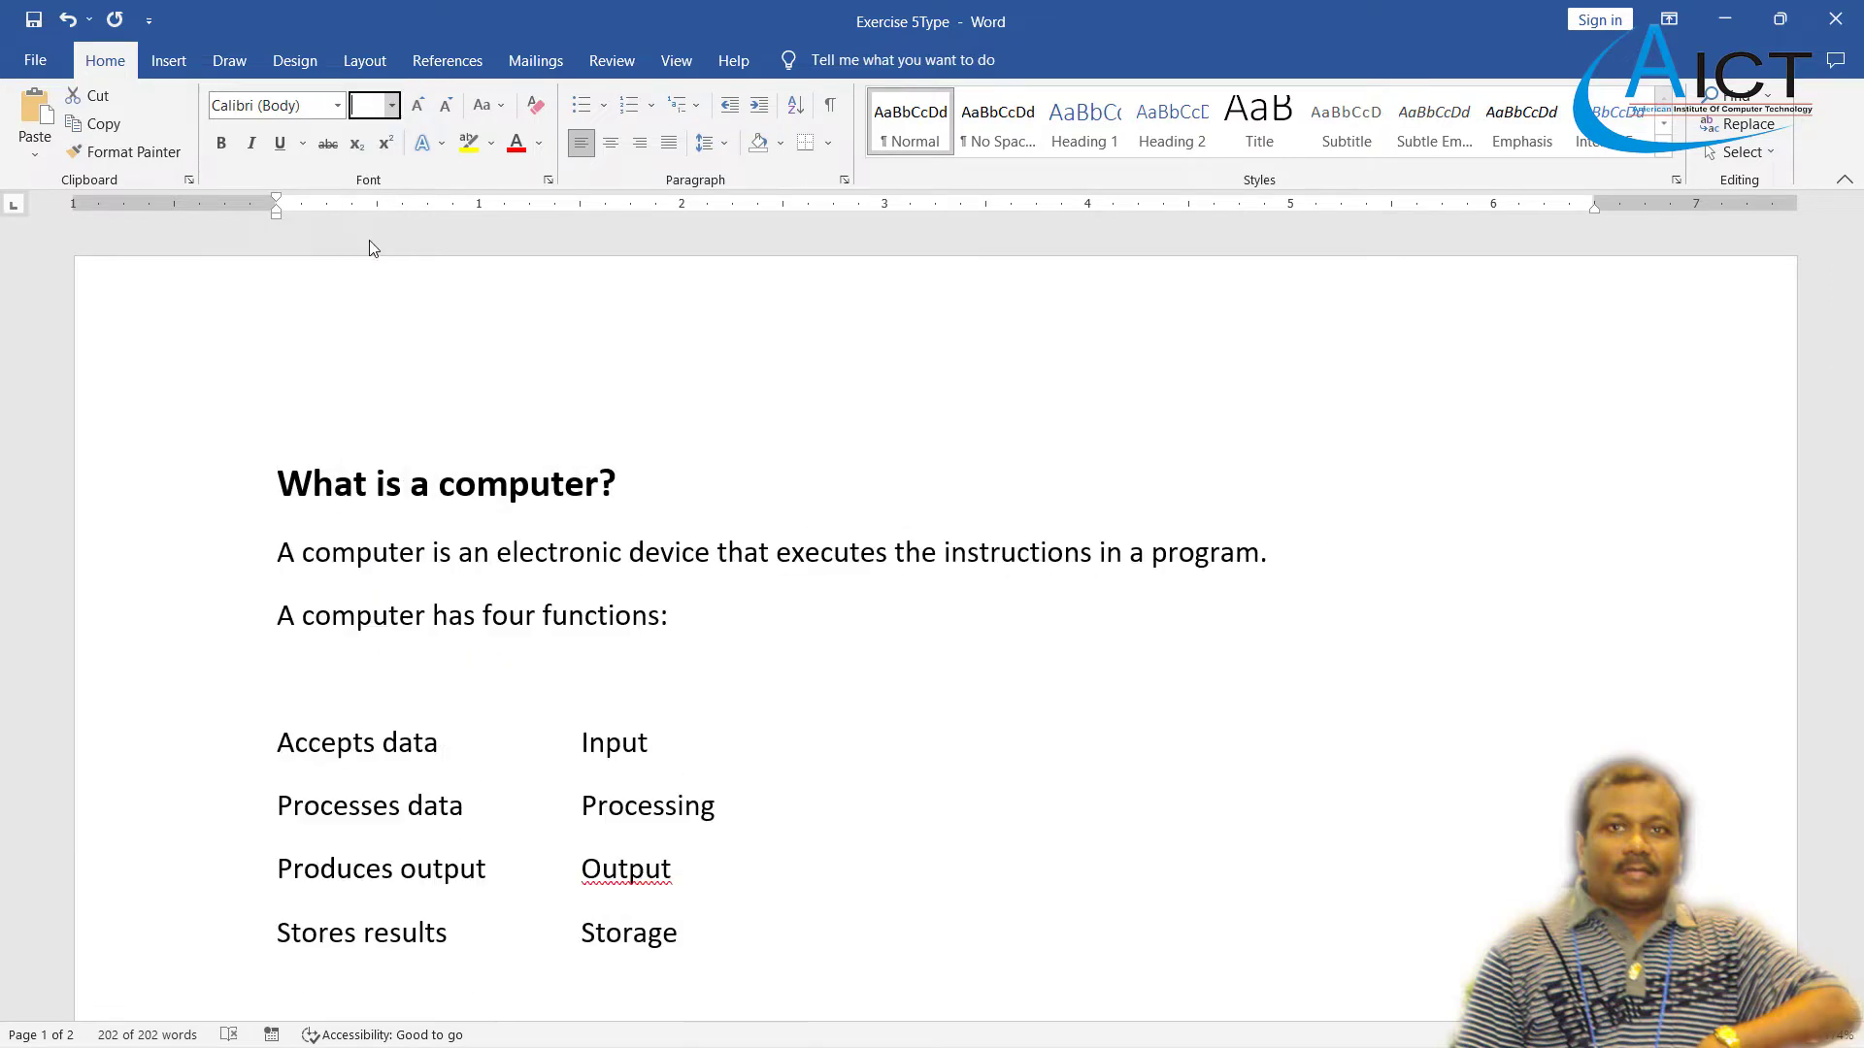
{"action": "left_click", "coordinate": [490, 491]}
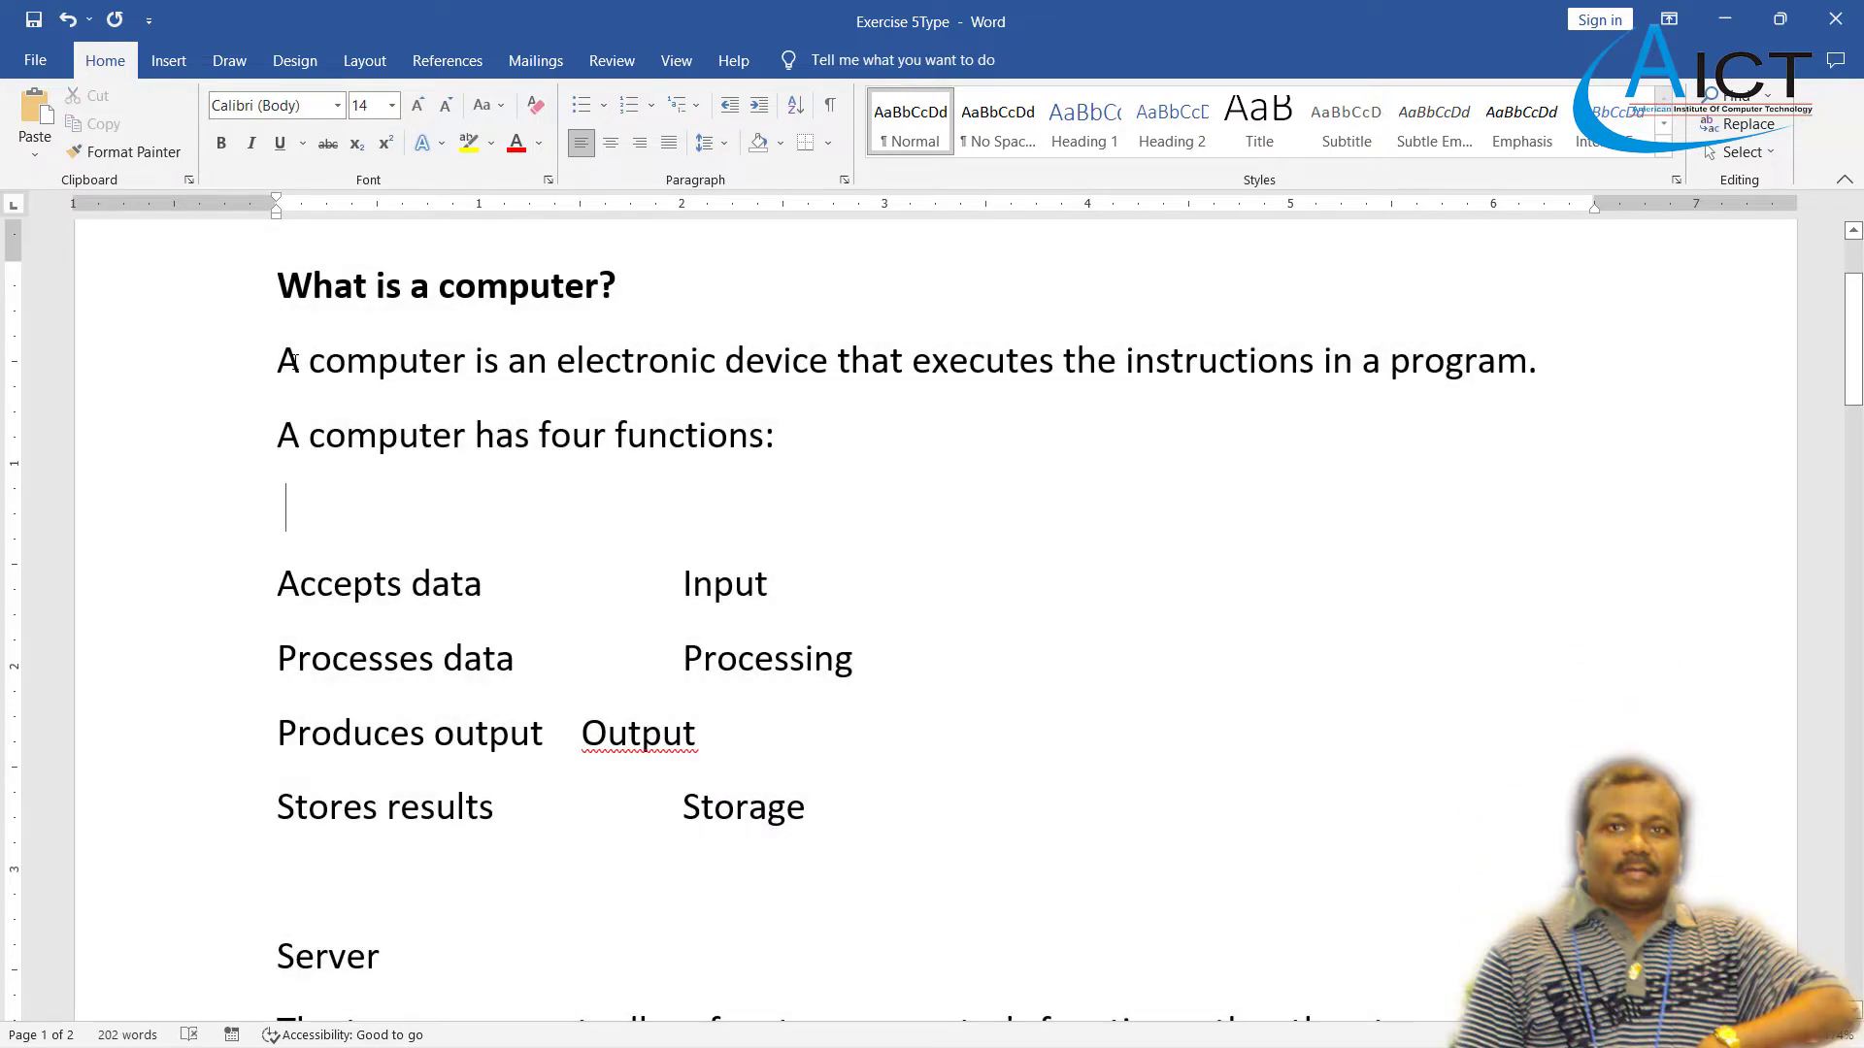
- Make the word "computer" bold in the first sentence below the heading
{"action": "left_click_drag", "start_coordinate": [312, 361], "coordinate": [465, 362]}
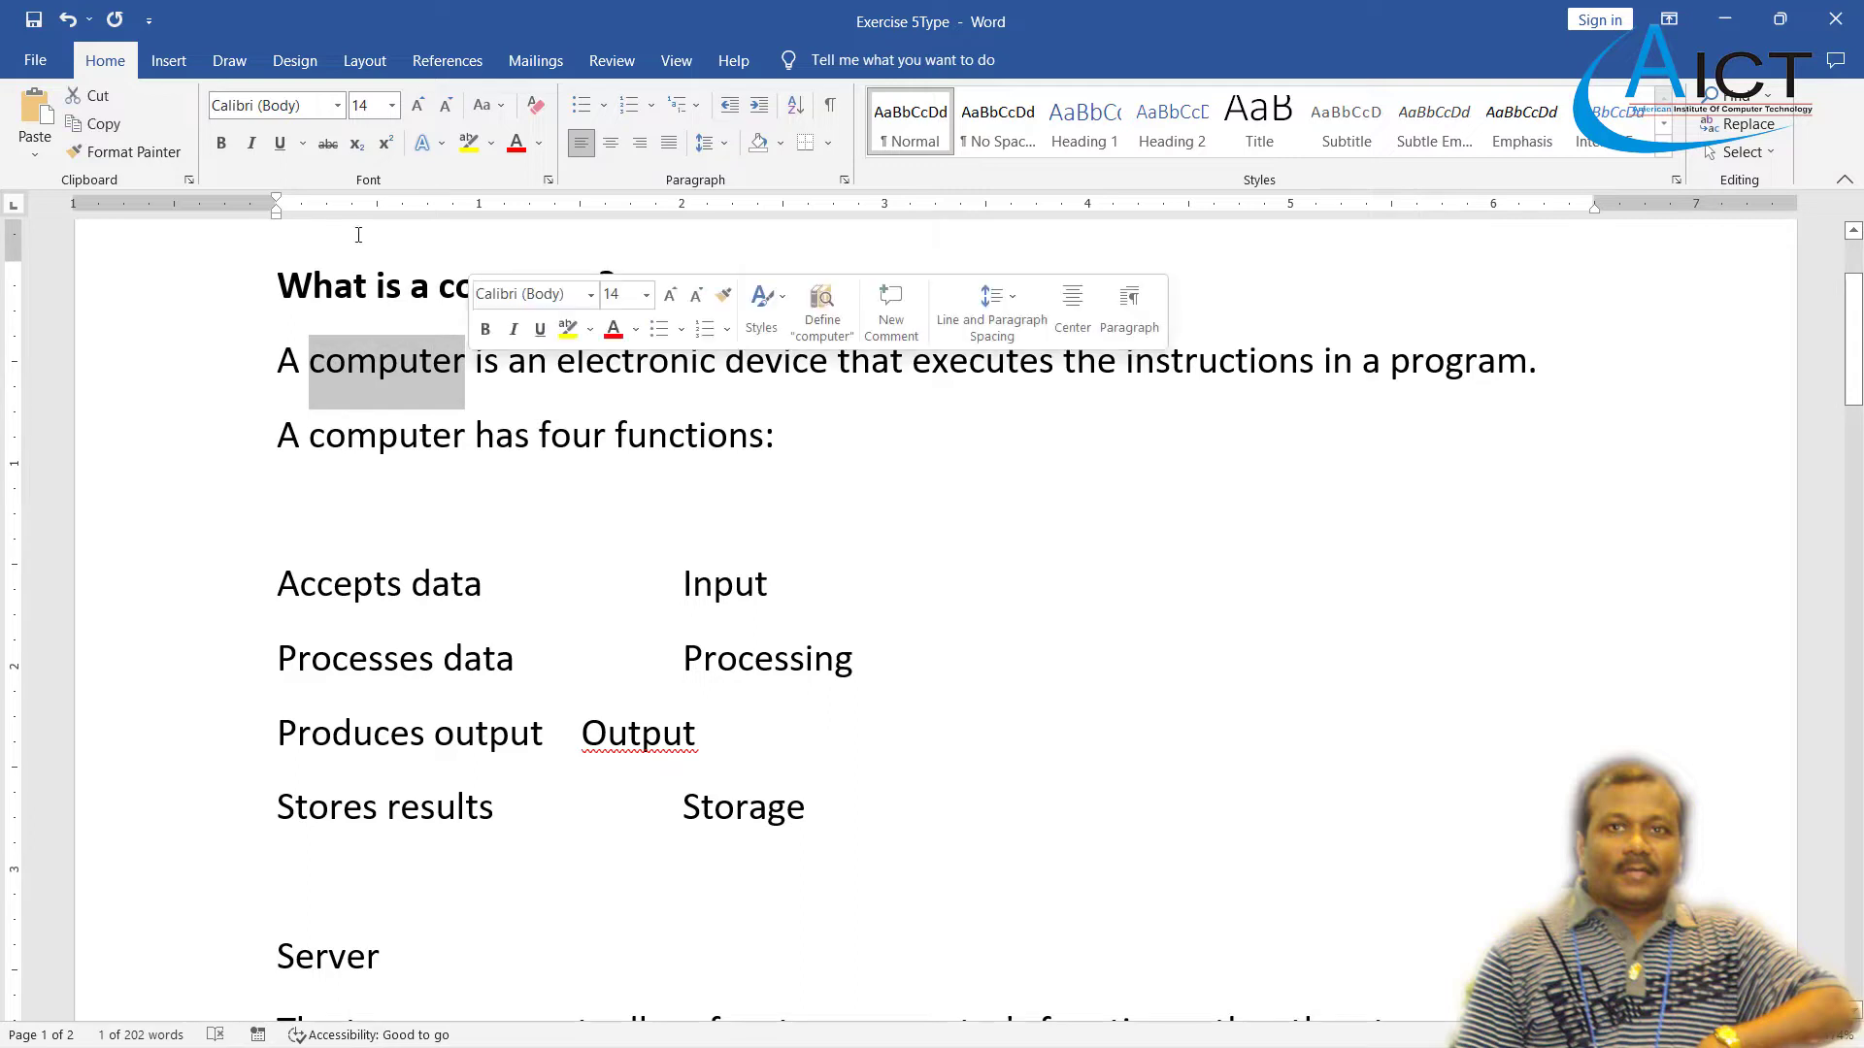
{"action": "left_click", "coordinate": [223, 146]}
{"action": "left_click", "coordinate": [572, 437]}
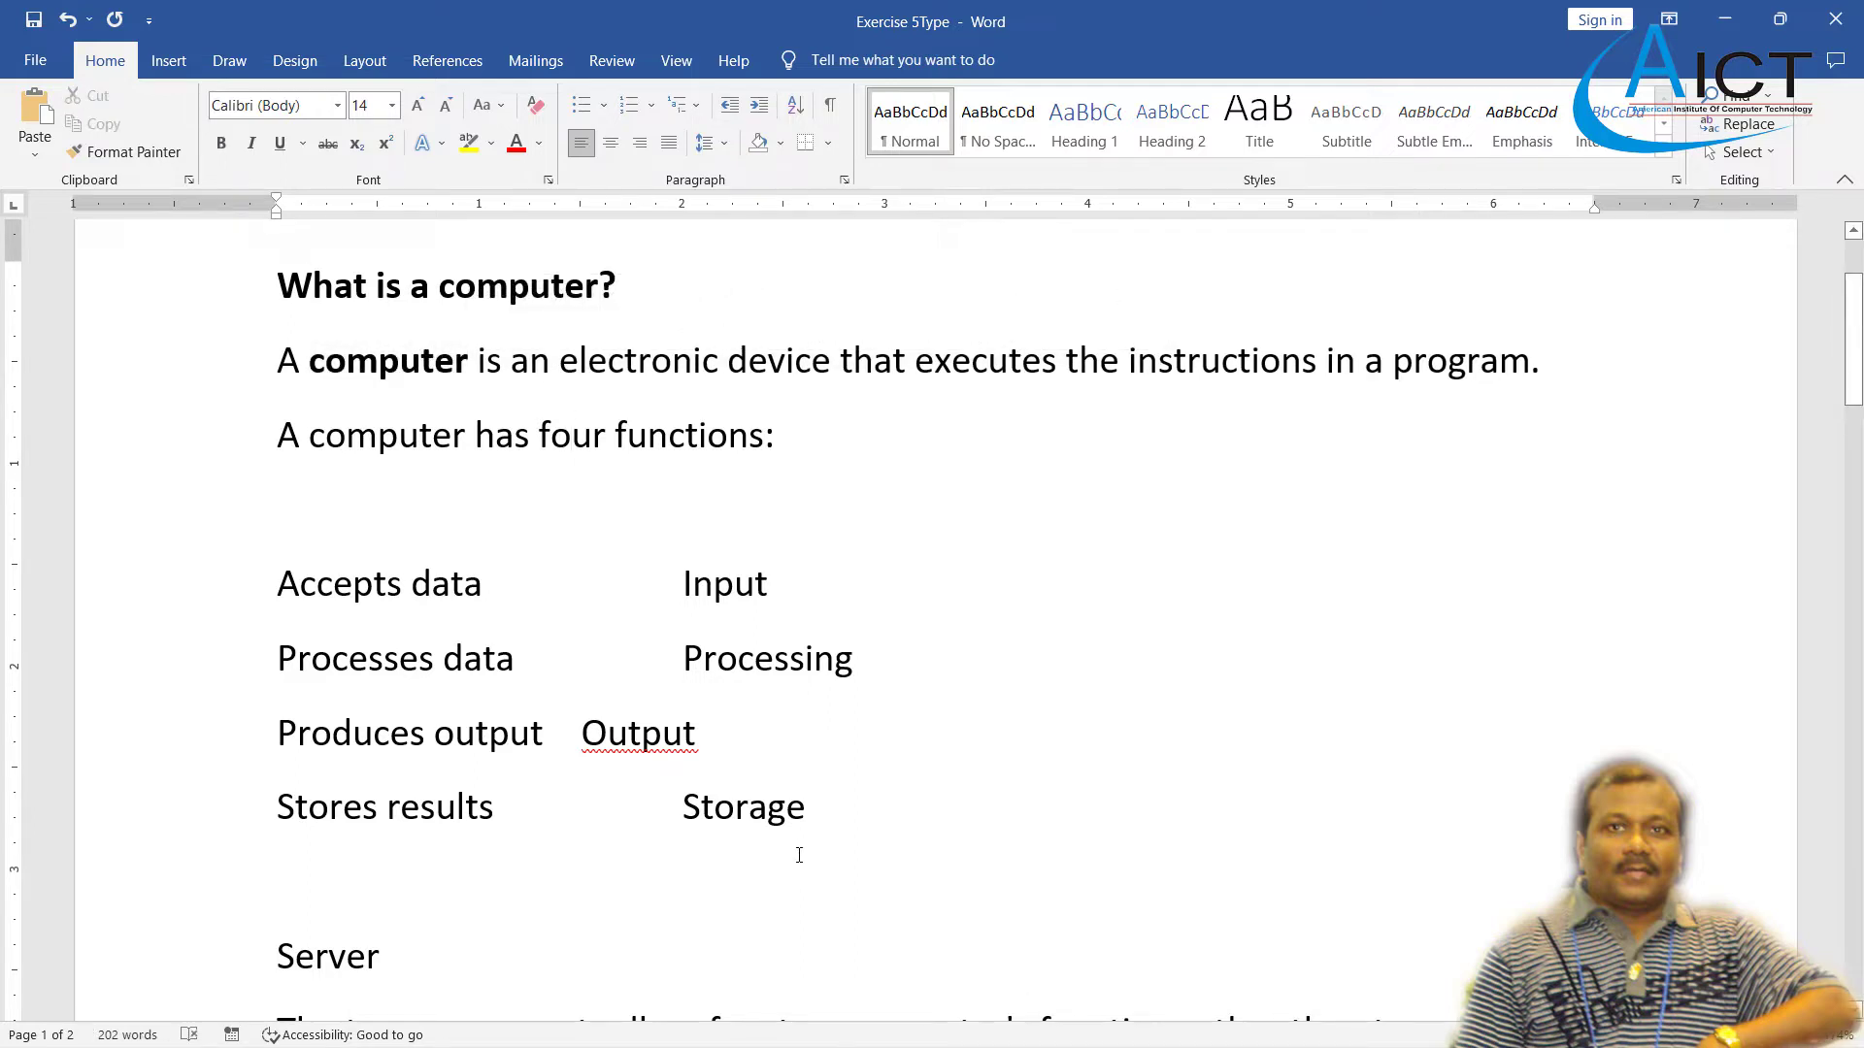
- Examine the formatting of the four-functions list and Server section in the Chrome PDF, then return to Word
{"action": "key", "text": "super+Tab"}
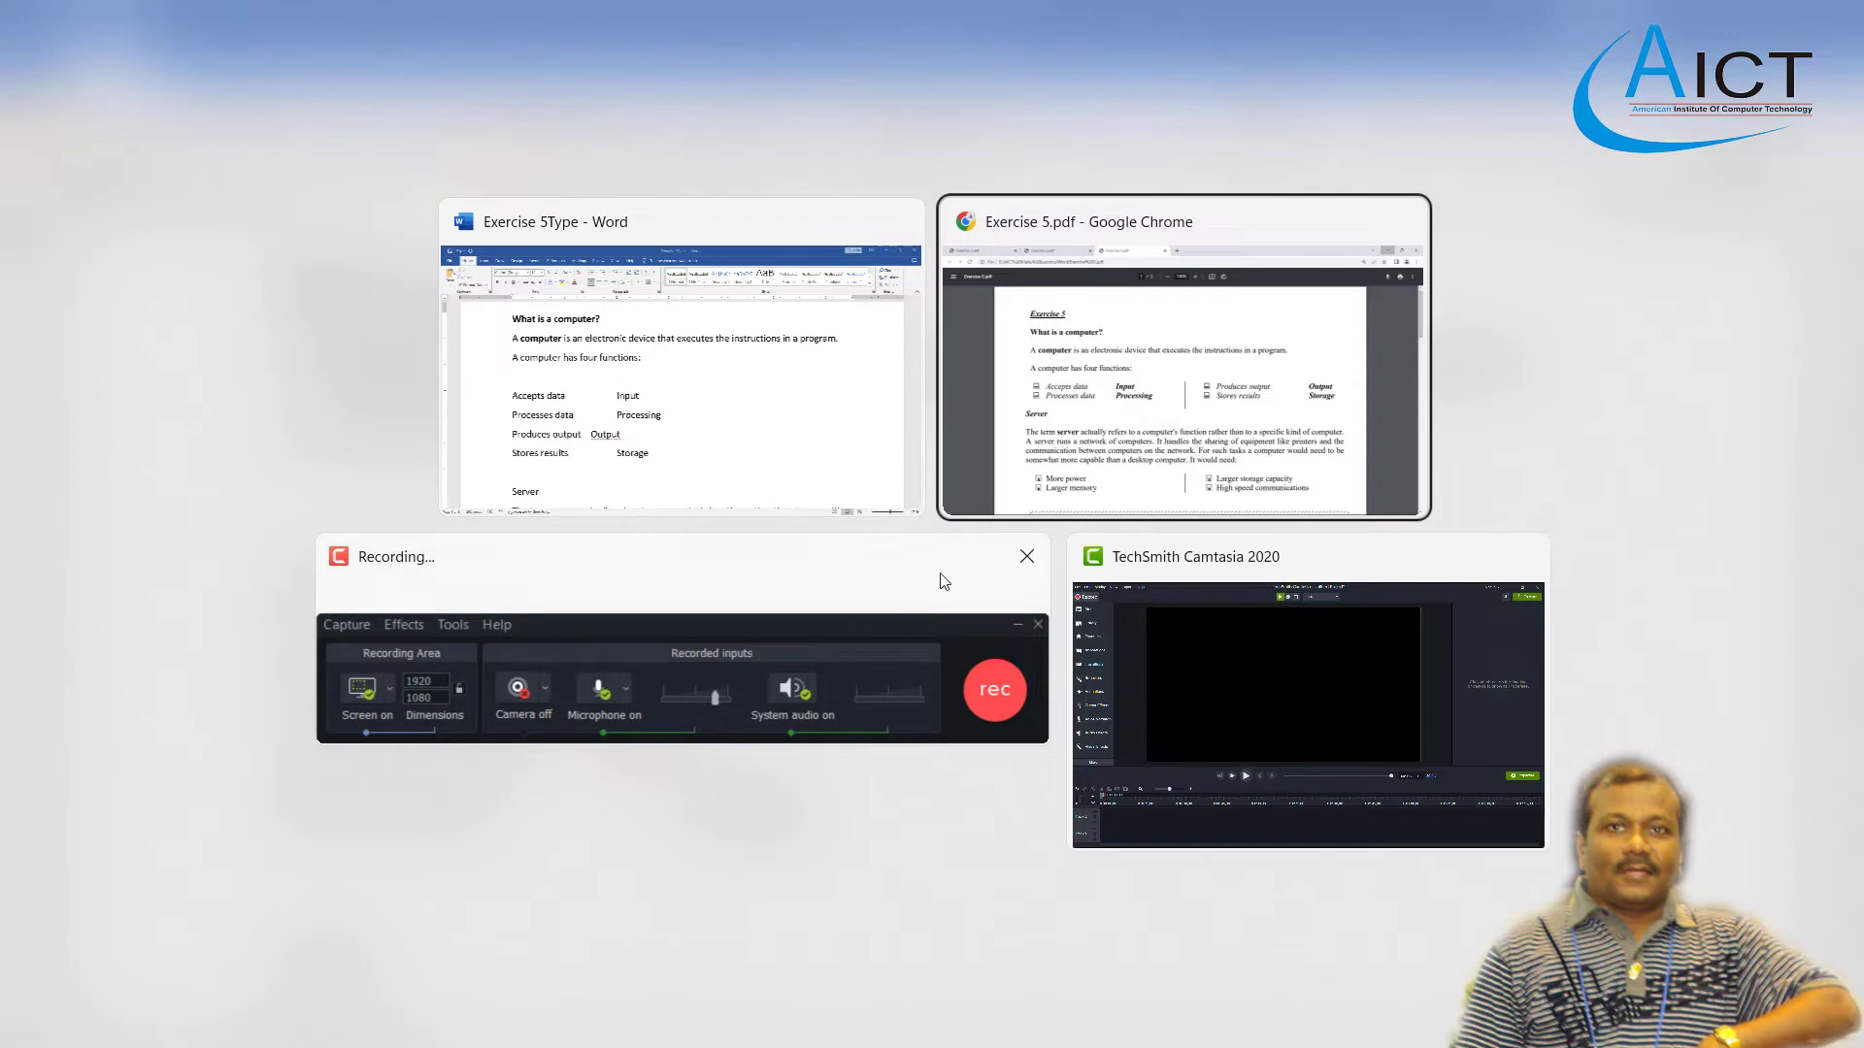
{"action": "left_click", "coordinate": [1198, 380]}
{"action": "scroll", "coordinate": [542, 393], "scroll_direction": "down", "scroll_amount": 2}
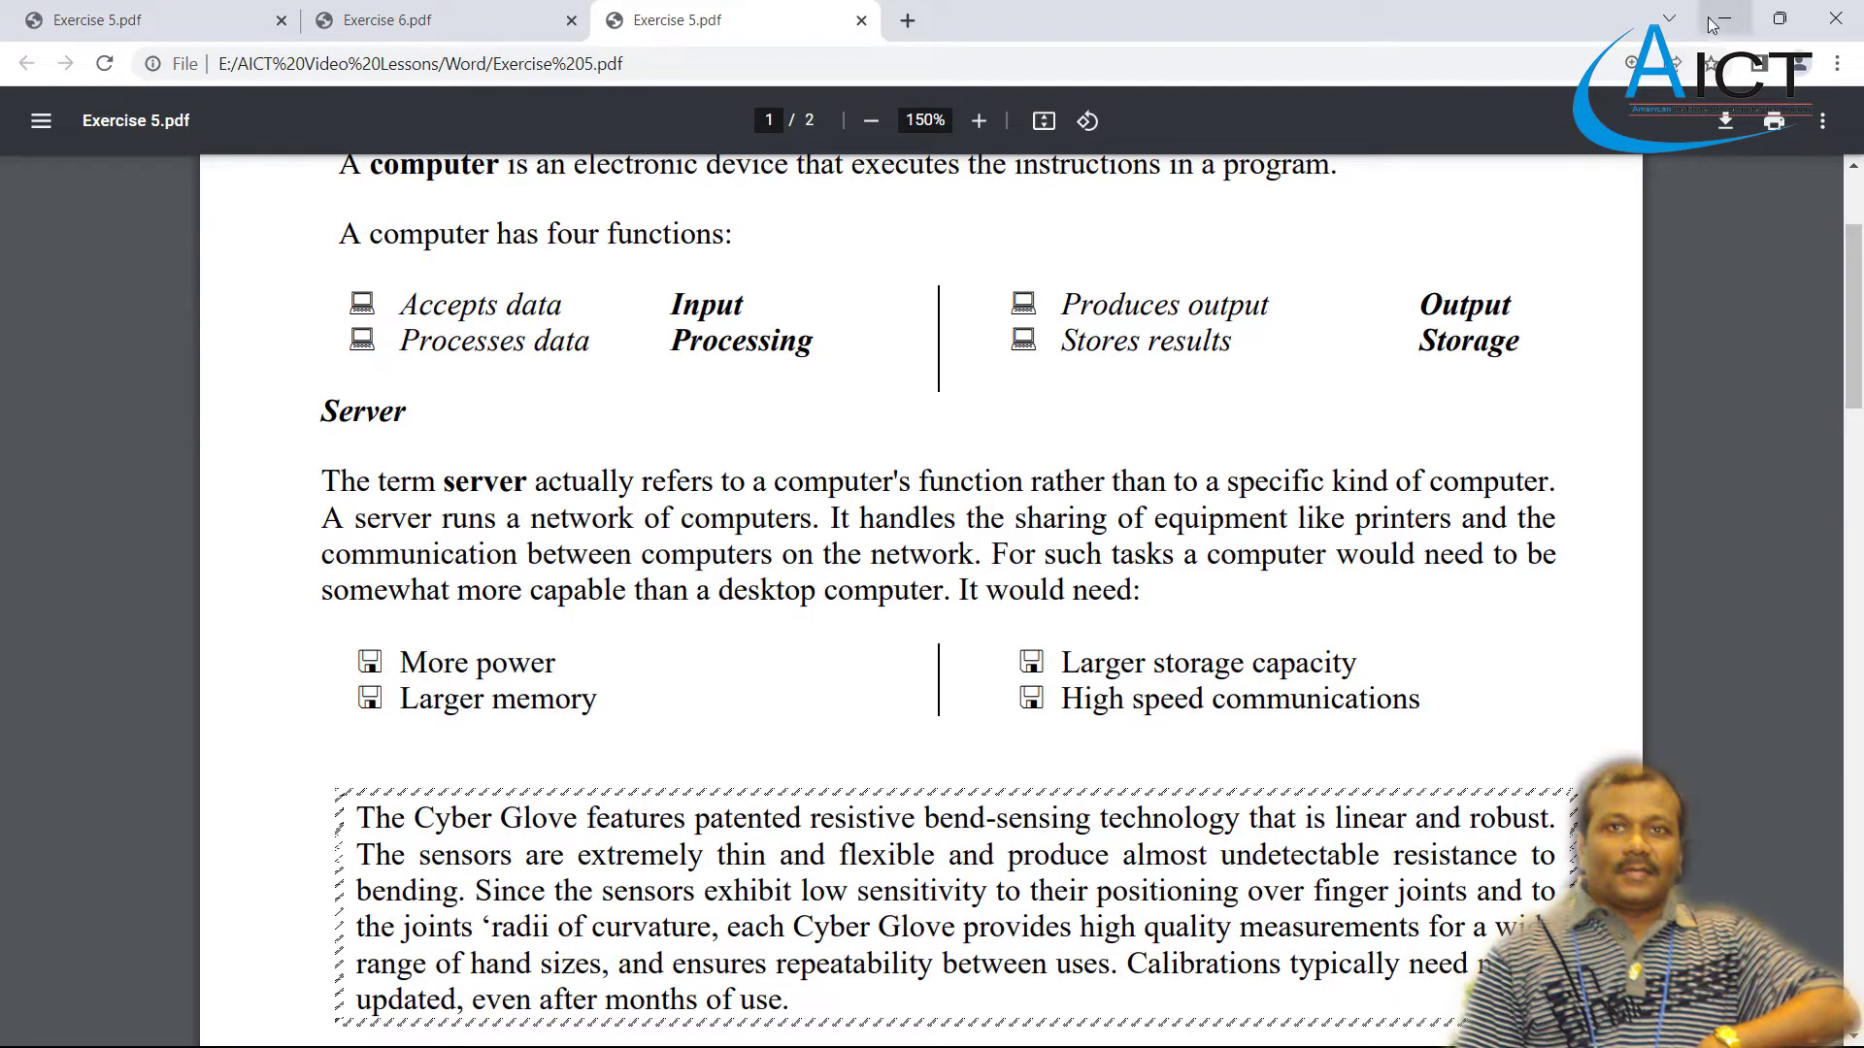
{"action": "key", "text": "super+Tab"}
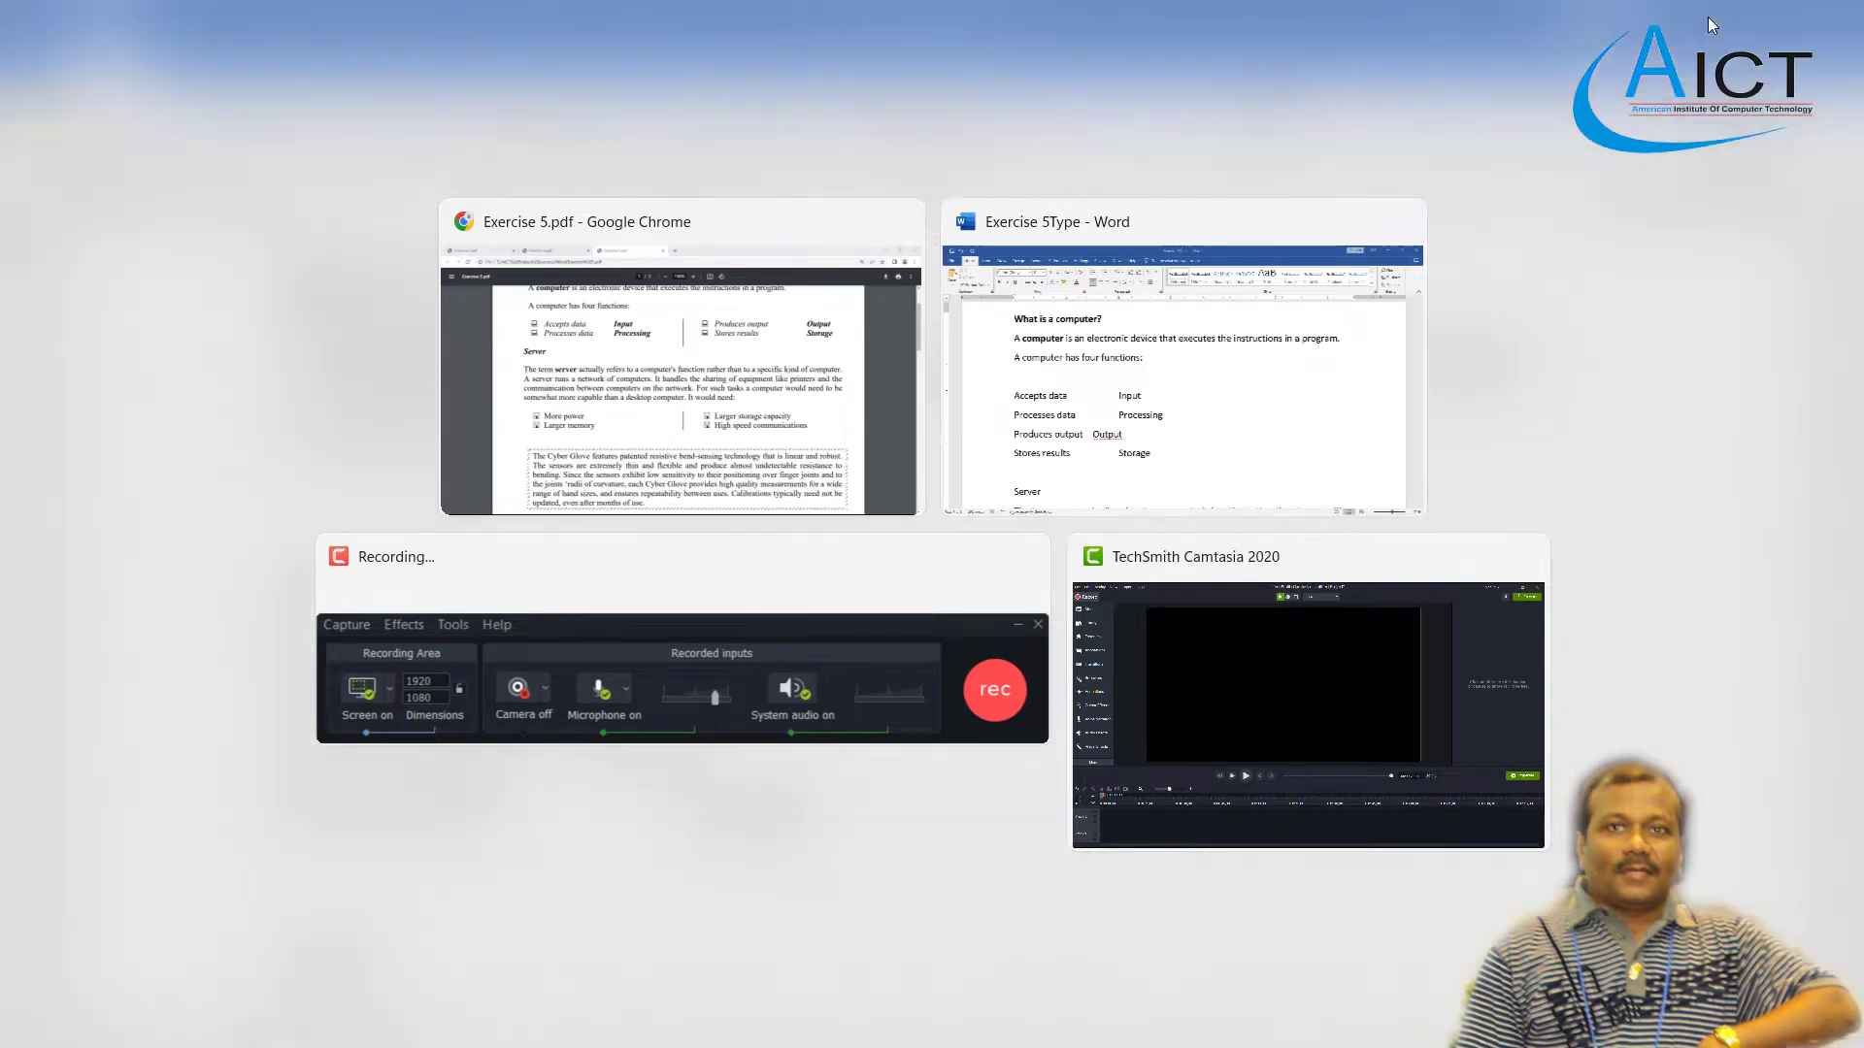
{"action": "key", "text": "Return"}
- Insert a tab before "Output" to line it up with Input, Processing and Storage
{"action": "scroll", "coordinate": [335, 534], "scroll_direction": "up", "scroll_amount": 1}
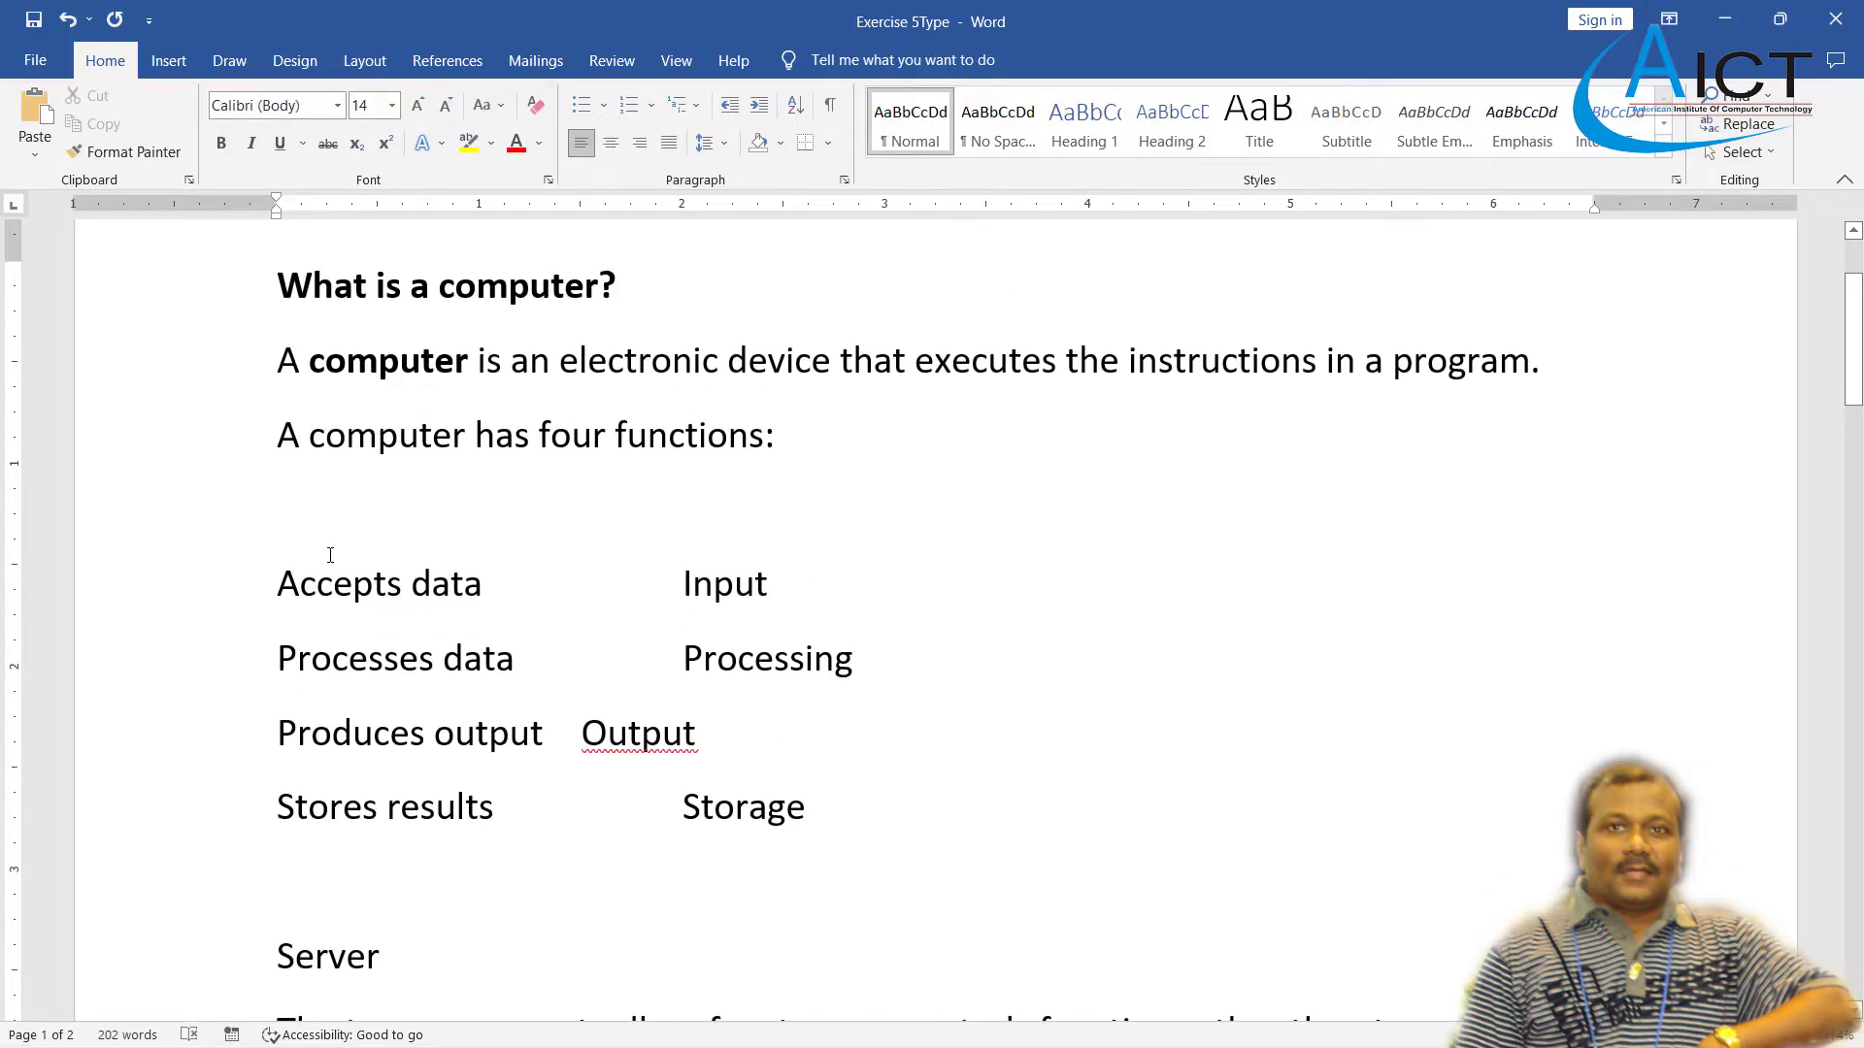
{"action": "scroll", "coordinate": [318, 524], "scroll_direction": "down", "scroll_amount": 1}
{"action": "left_click_drag", "start_coordinate": [446, 516], "coordinate": [620, 573]}
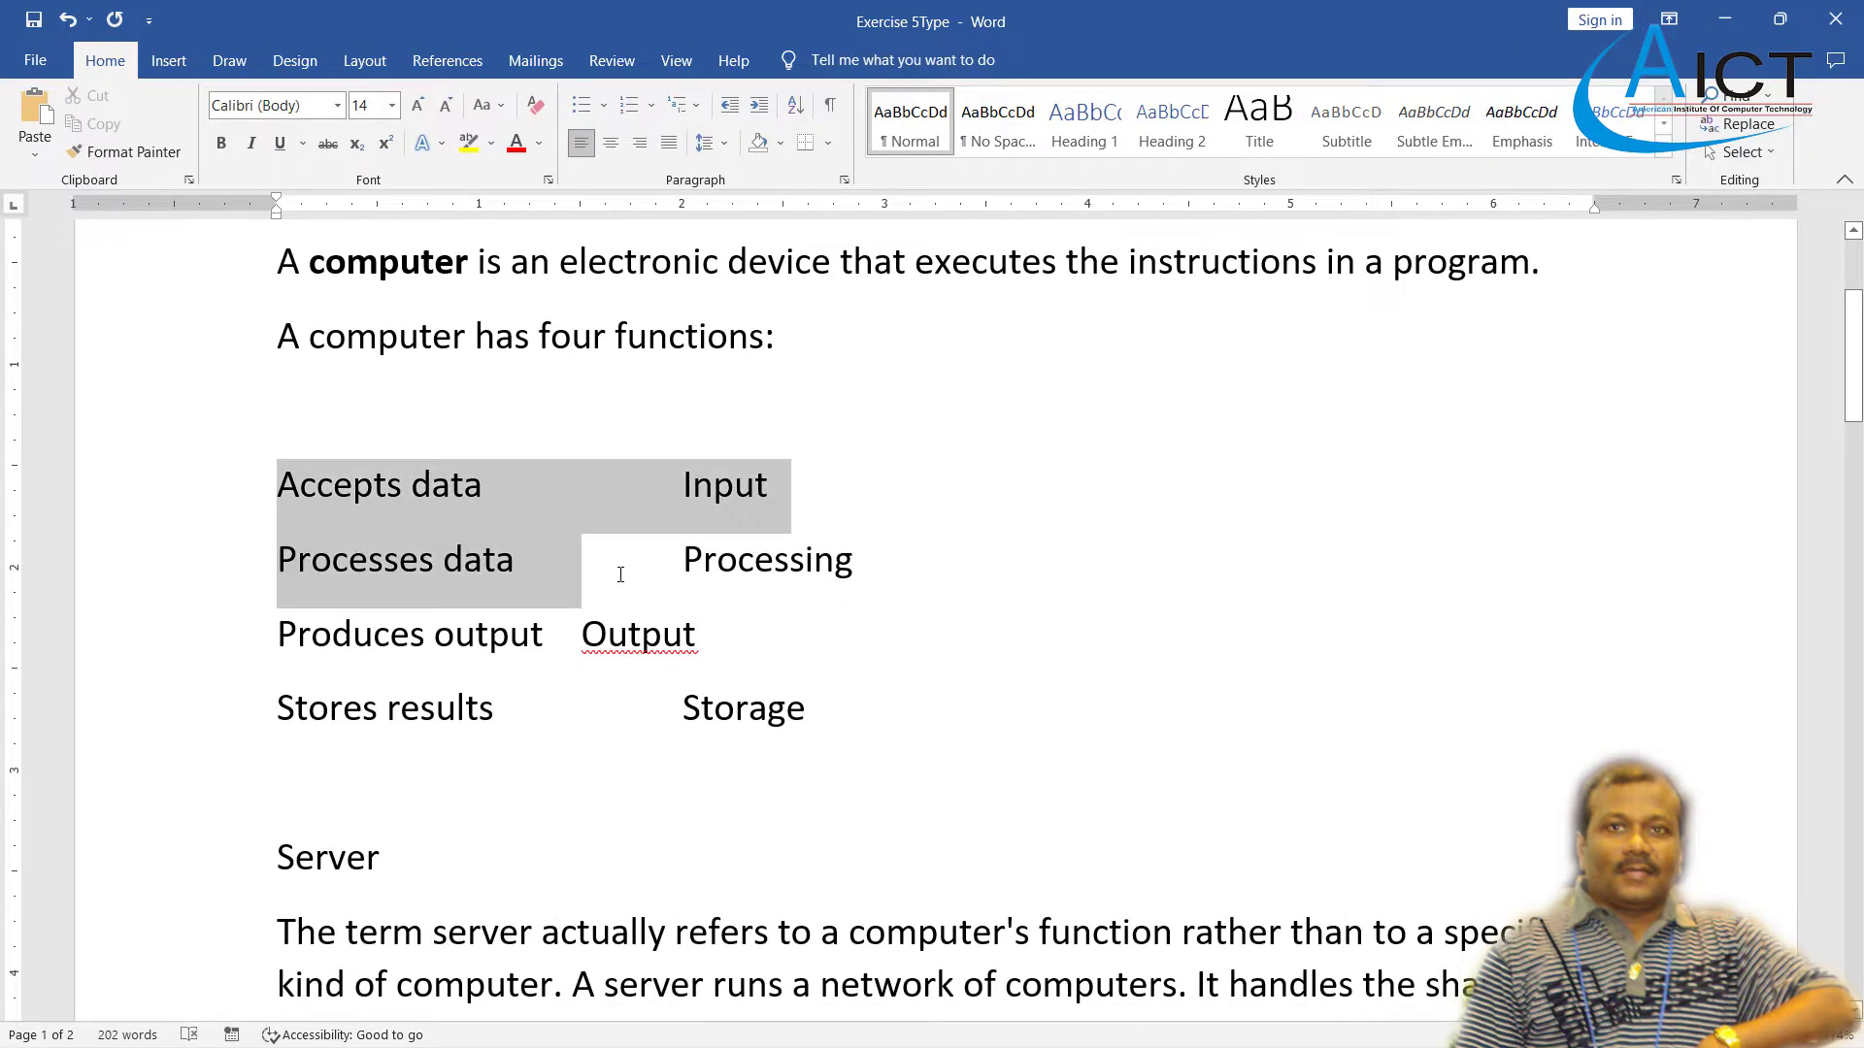
{"action": "left_click", "coordinate": [591, 641]}
{"action": "key", "text": "Tab"}
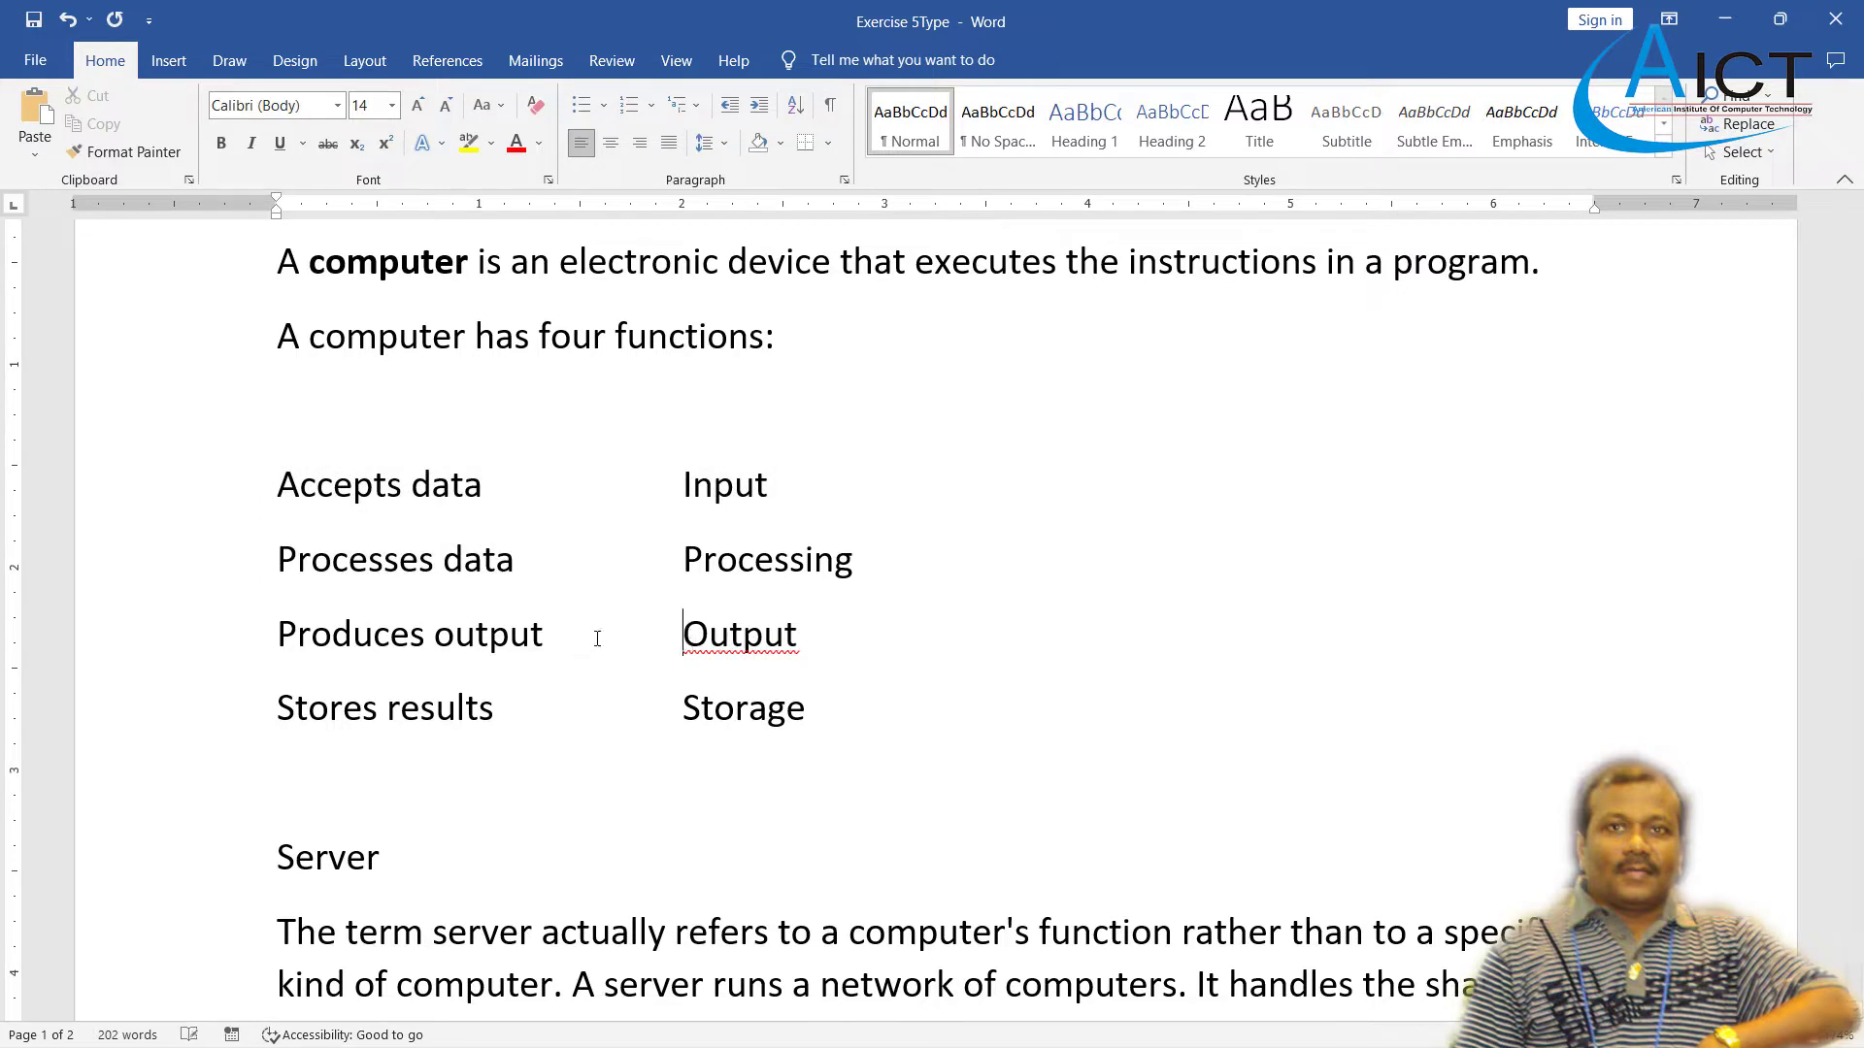
- Start defining a new symbol bullet for the four function lines, from "Accepts data" to "Storage", and check the bullet used in the PDF
{"action": "left_click_drag", "start_coordinate": [277, 486], "coordinate": [833, 719]}
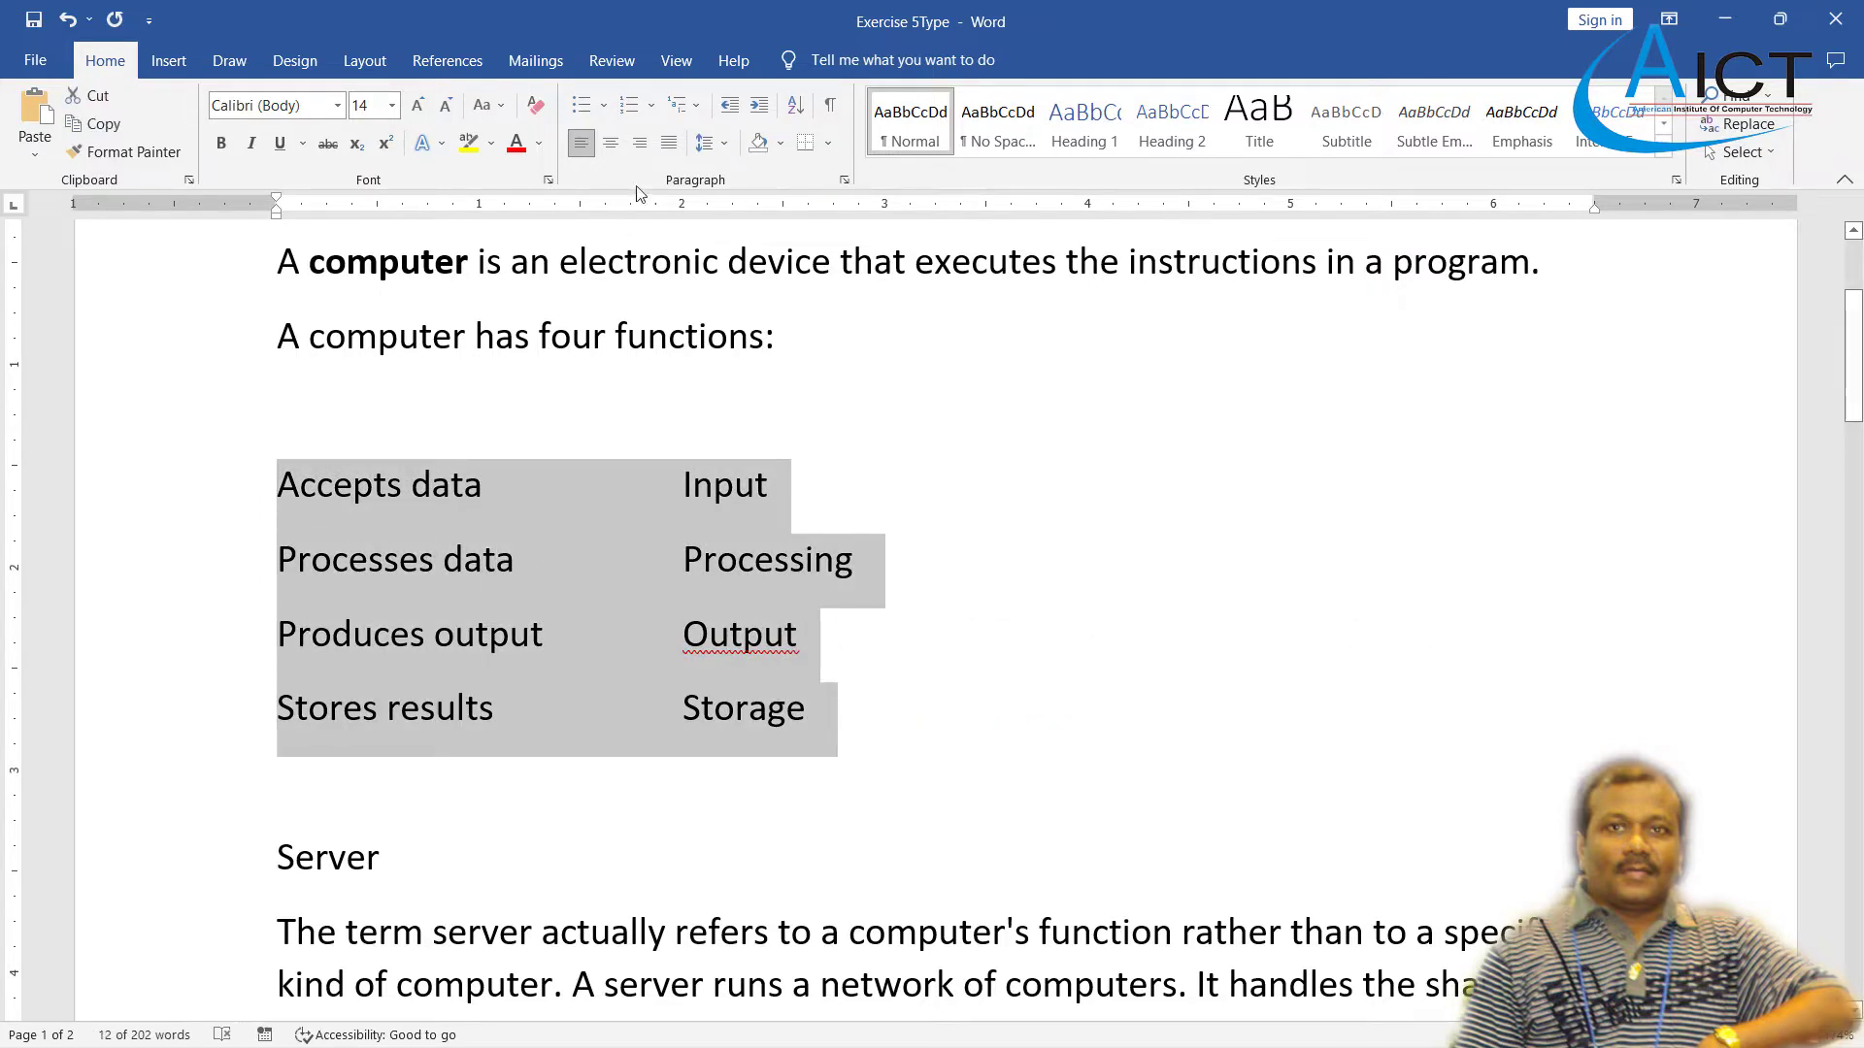
{"action": "left_click", "coordinate": [602, 103]}
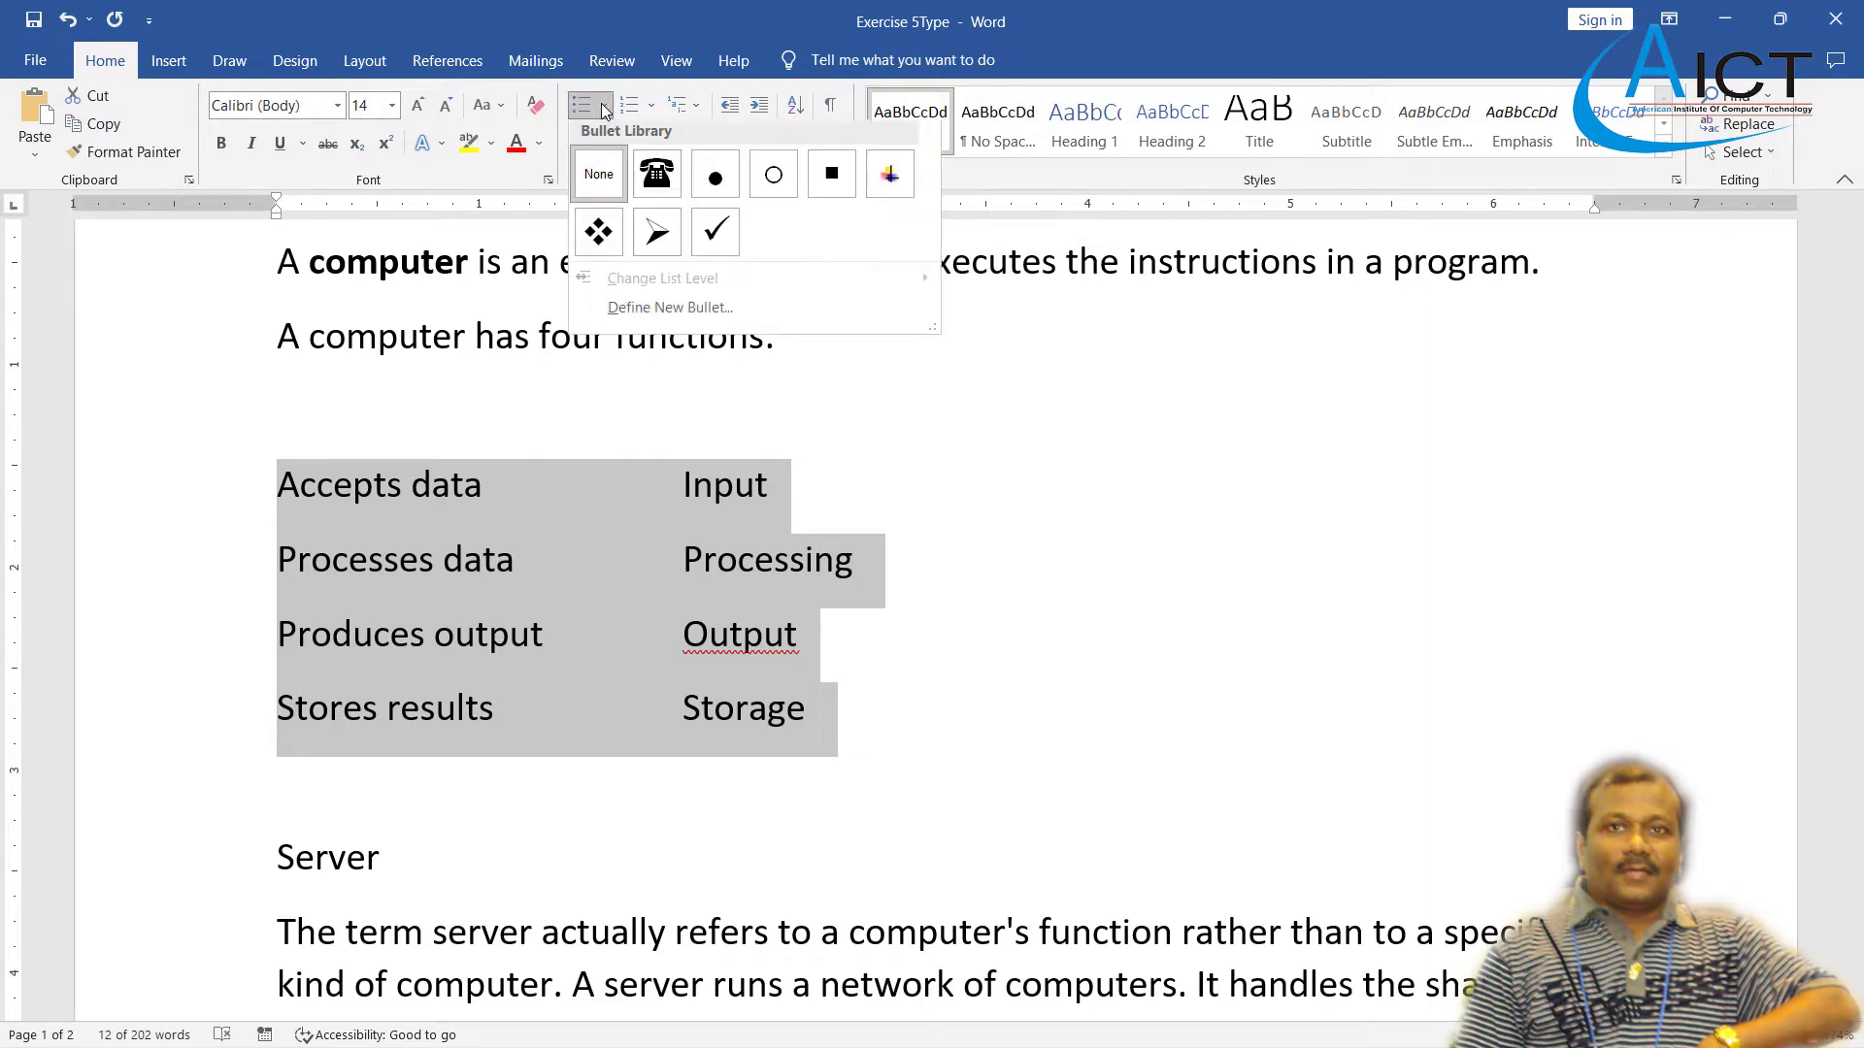
{"action": "left_click", "coordinate": [648, 312]}
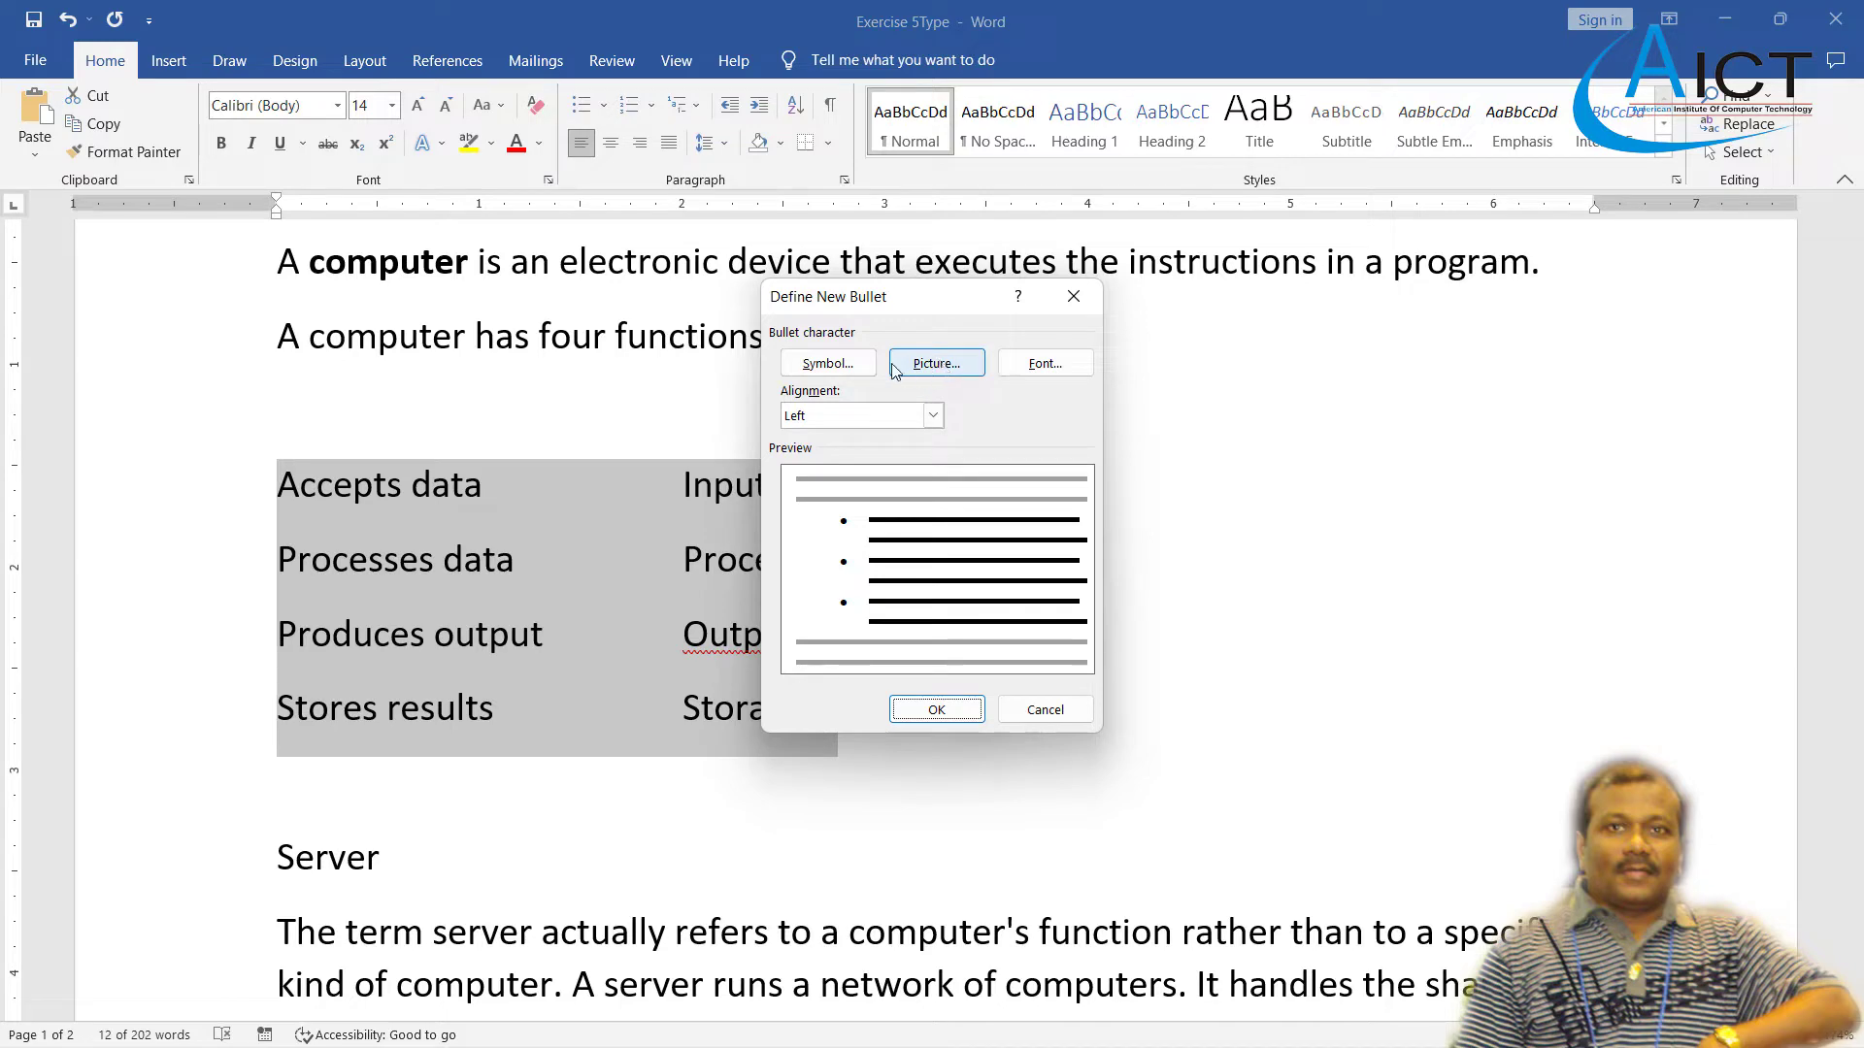
{"action": "left_click", "coordinate": [834, 367]}
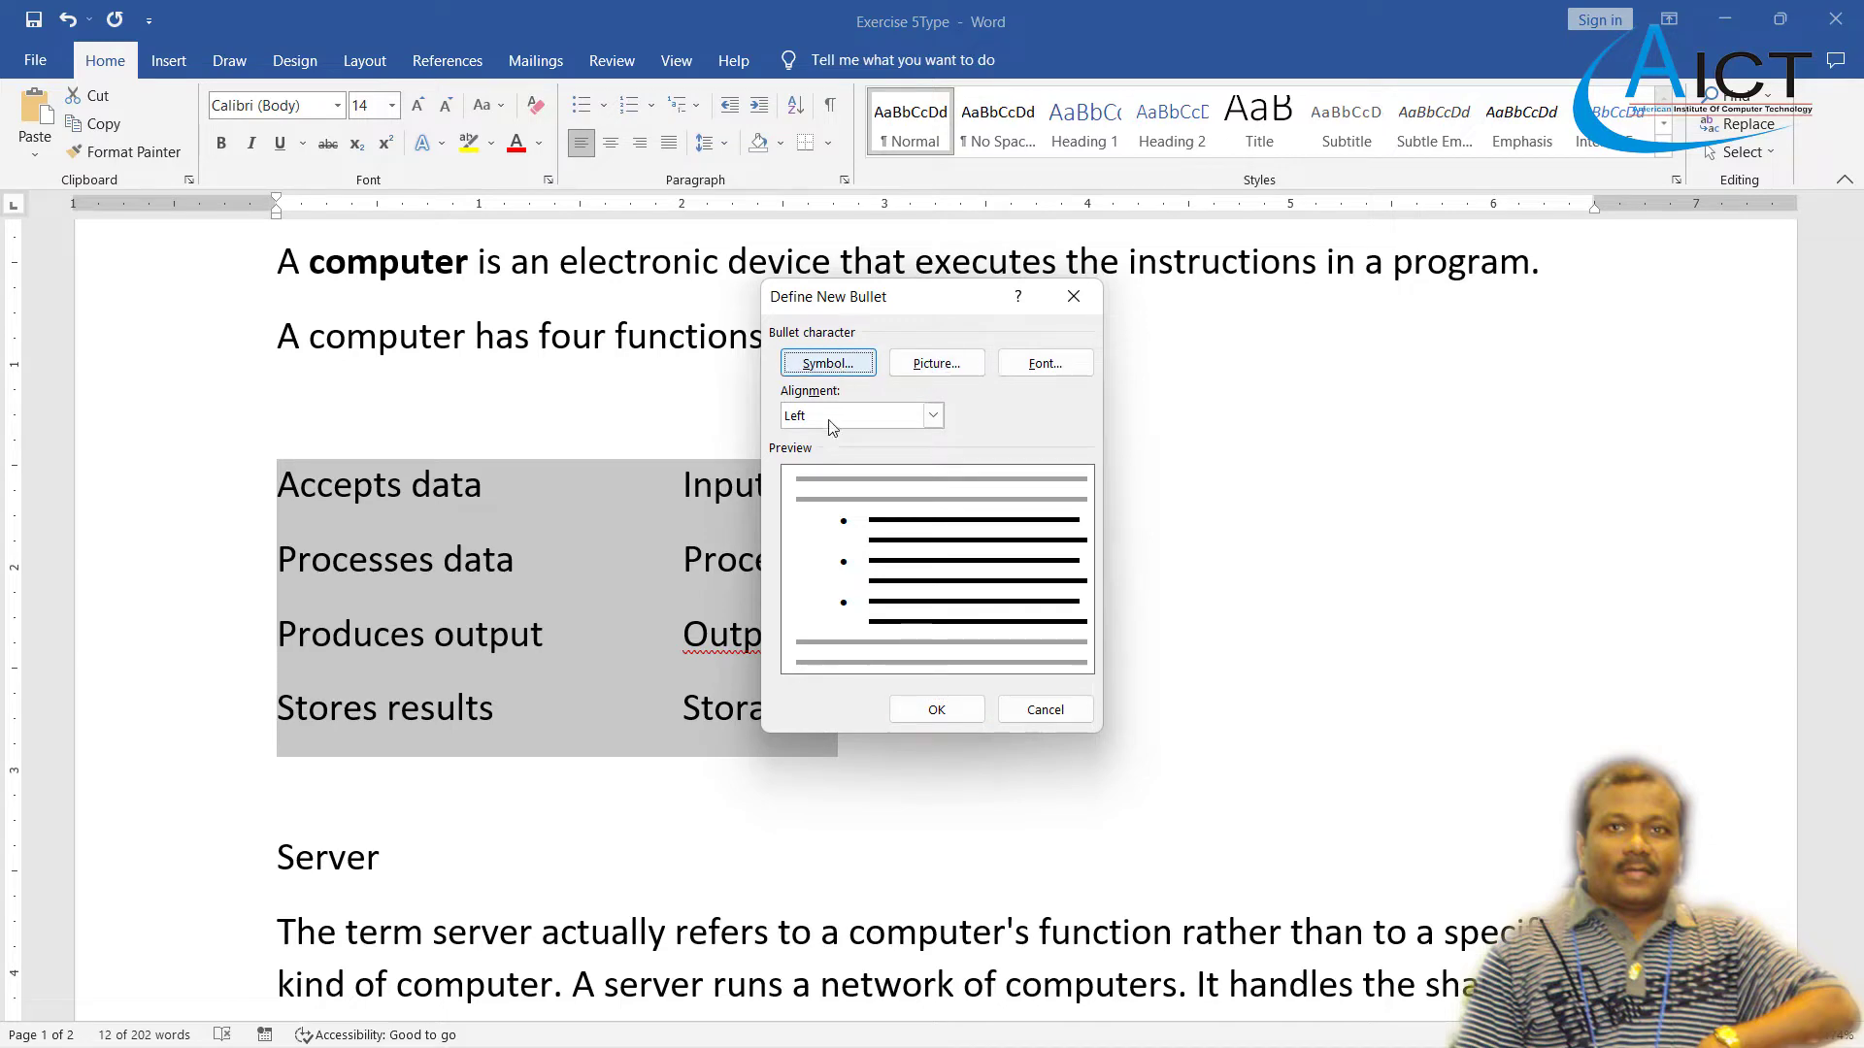
{"action": "left_click", "coordinate": [821, 363]}
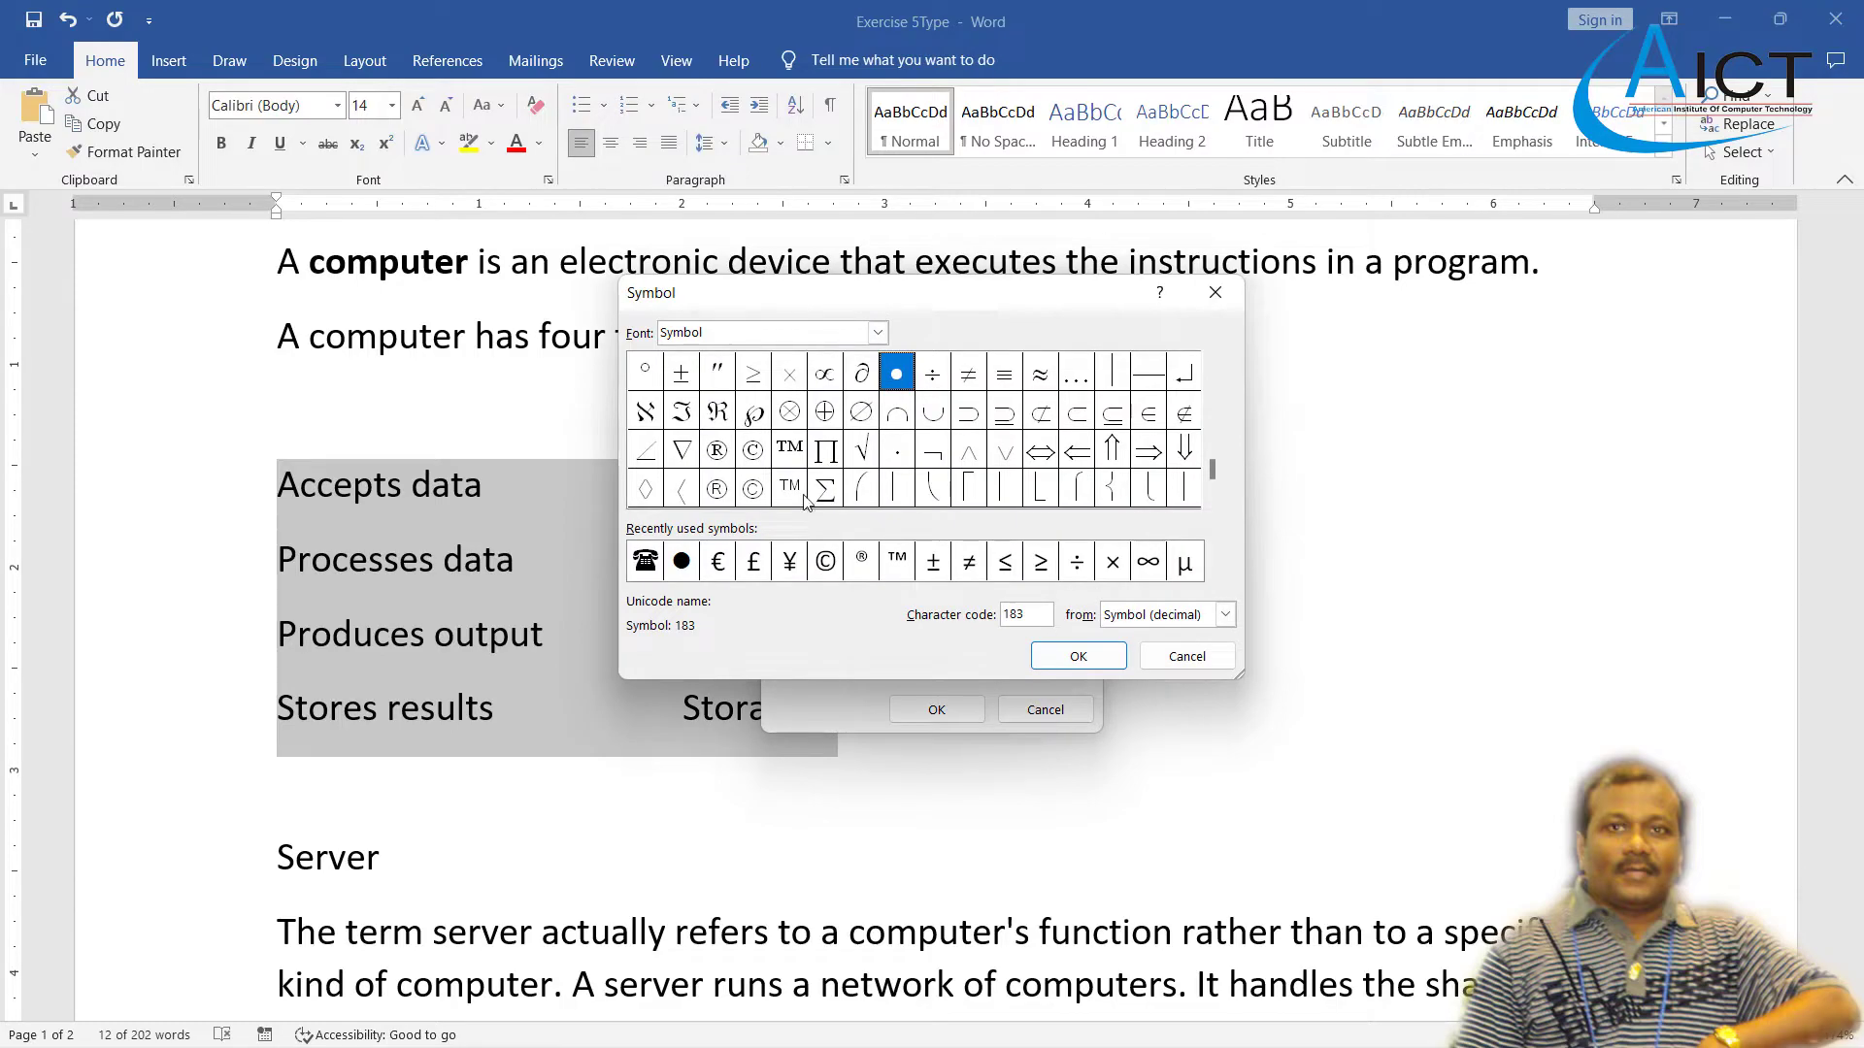
{"action": "key", "text": "alt+Tab"}
{"action": "left_click", "coordinate": [1087, 411]}
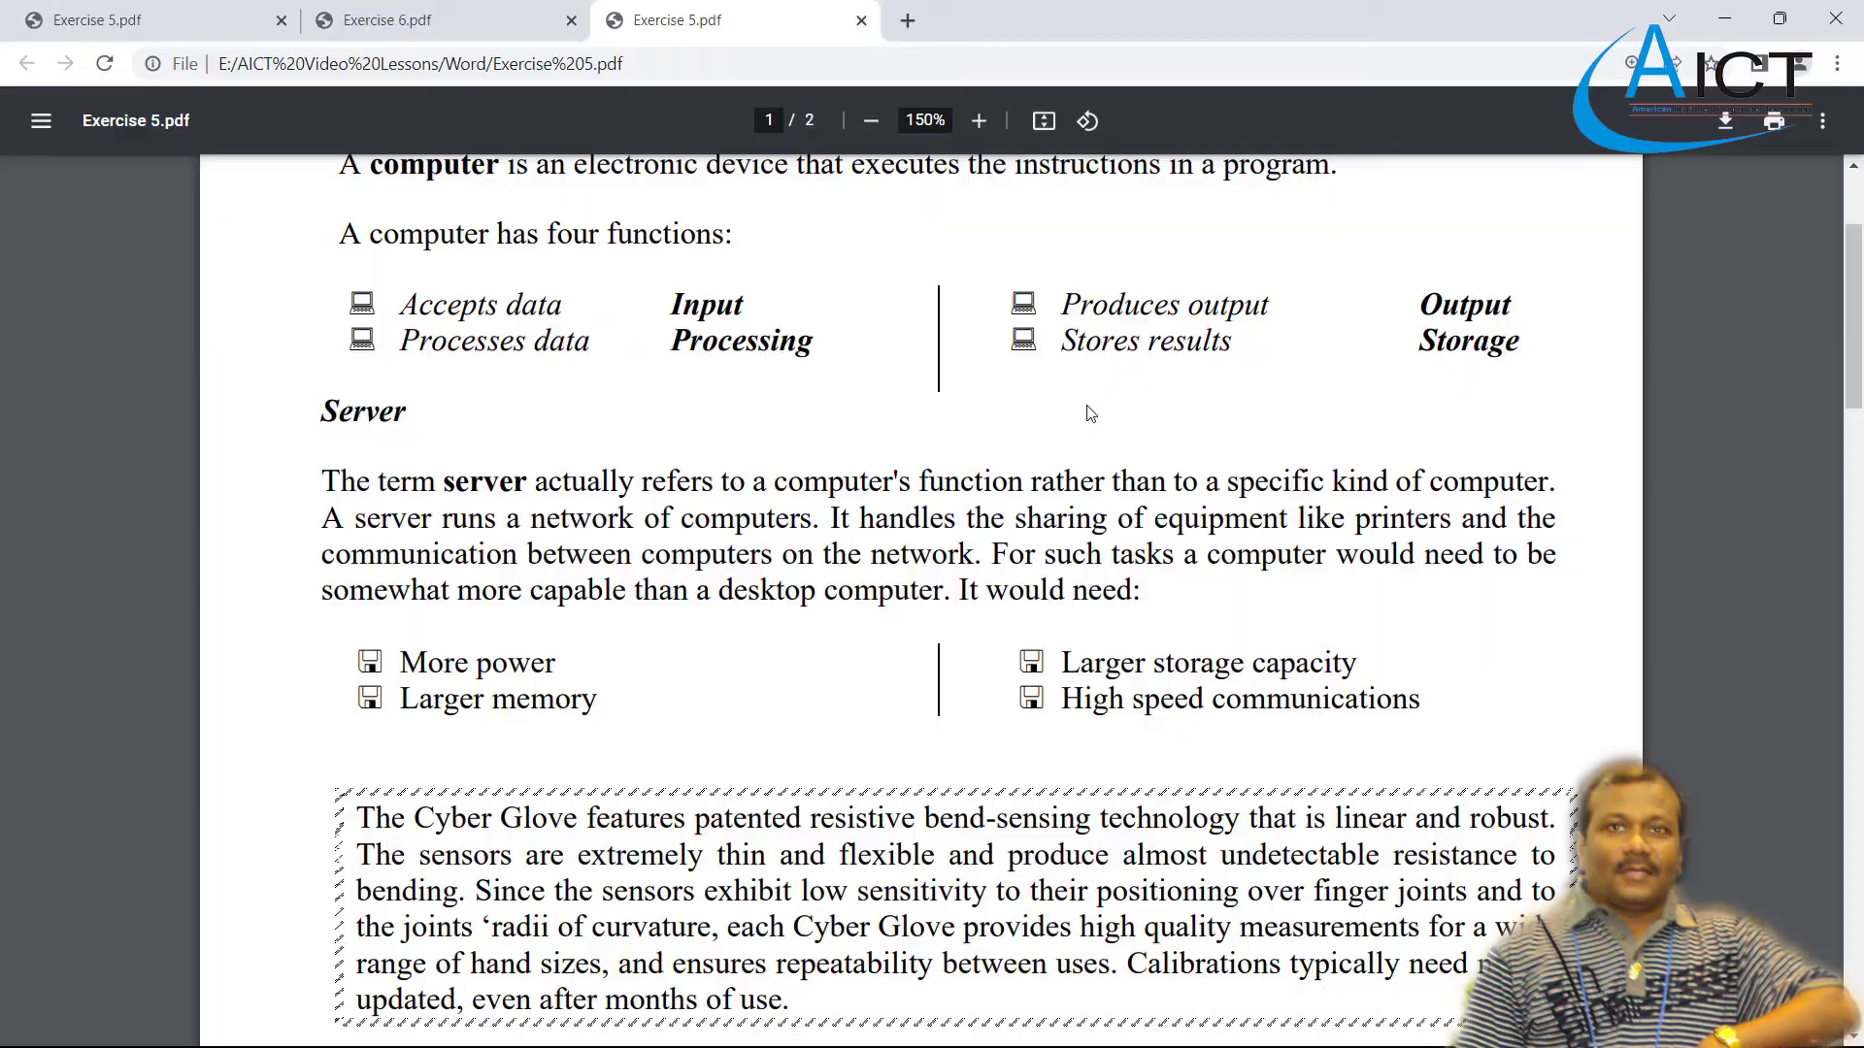
{"action": "key", "text": "alt+Tab"}
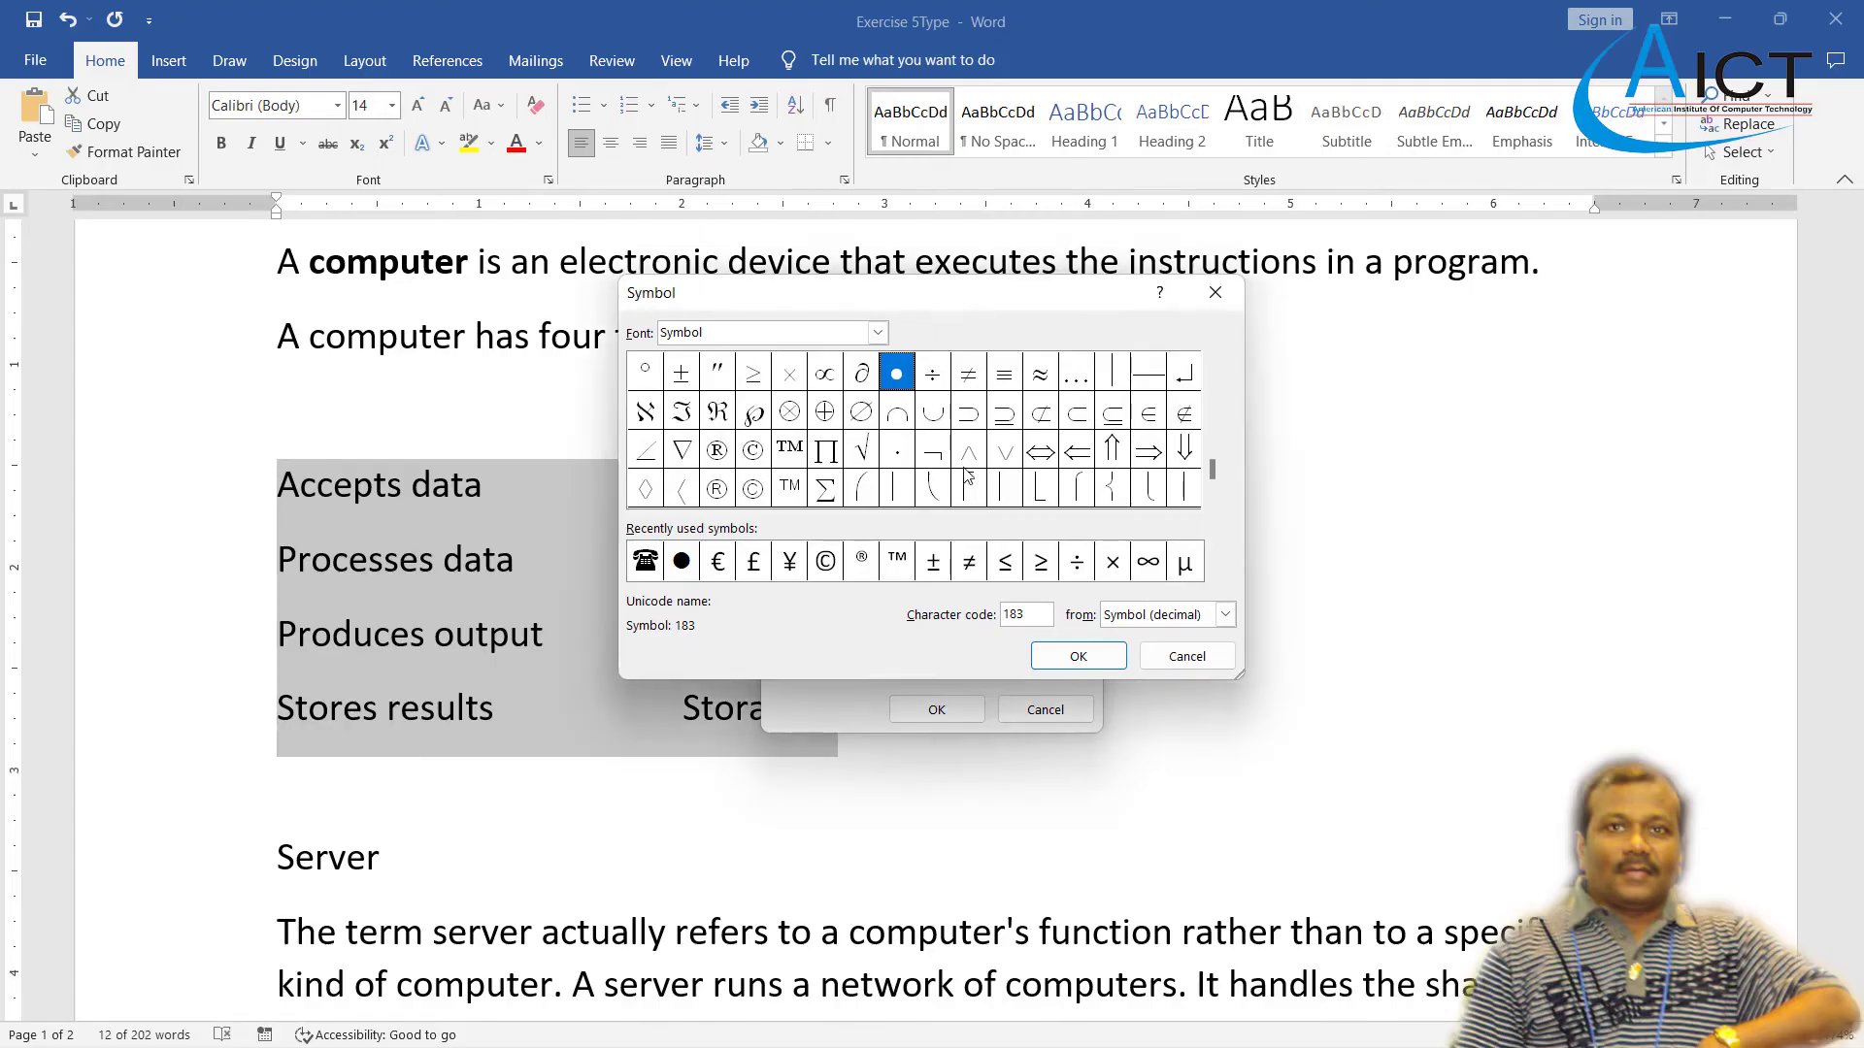
- Apply the Wingdings computer symbol, character code 58, as the bullet for the four function lines
{"action": "left_click", "coordinate": [877, 332]}
{"action": "scroll", "coordinate": [791, 413], "scroll_direction": "down", "scroll_amount": 2}
{"action": "scroll", "coordinate": [804, 417], "scroll_direction": "down", "scroll_amount": 4}
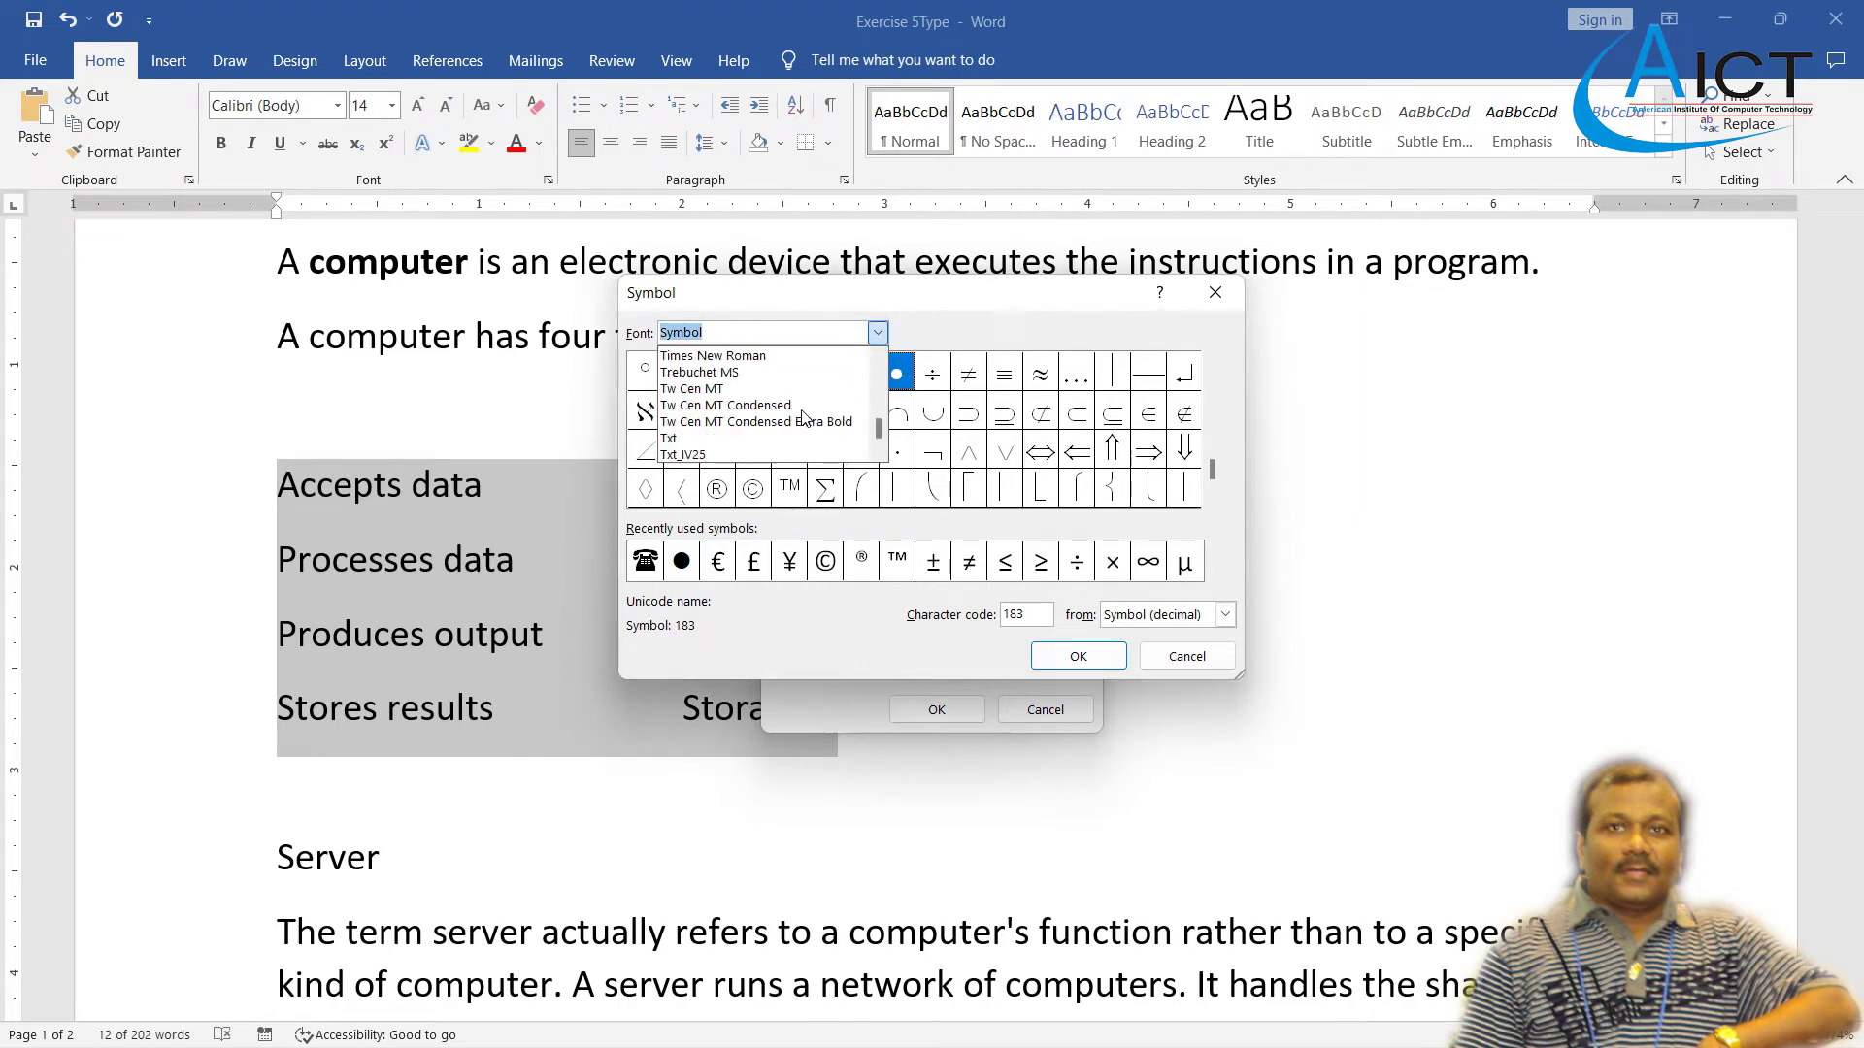
{"action": "scroll", "coordinate": [804, 418], "scroll_direction": "down", "scroll_amount": 3}
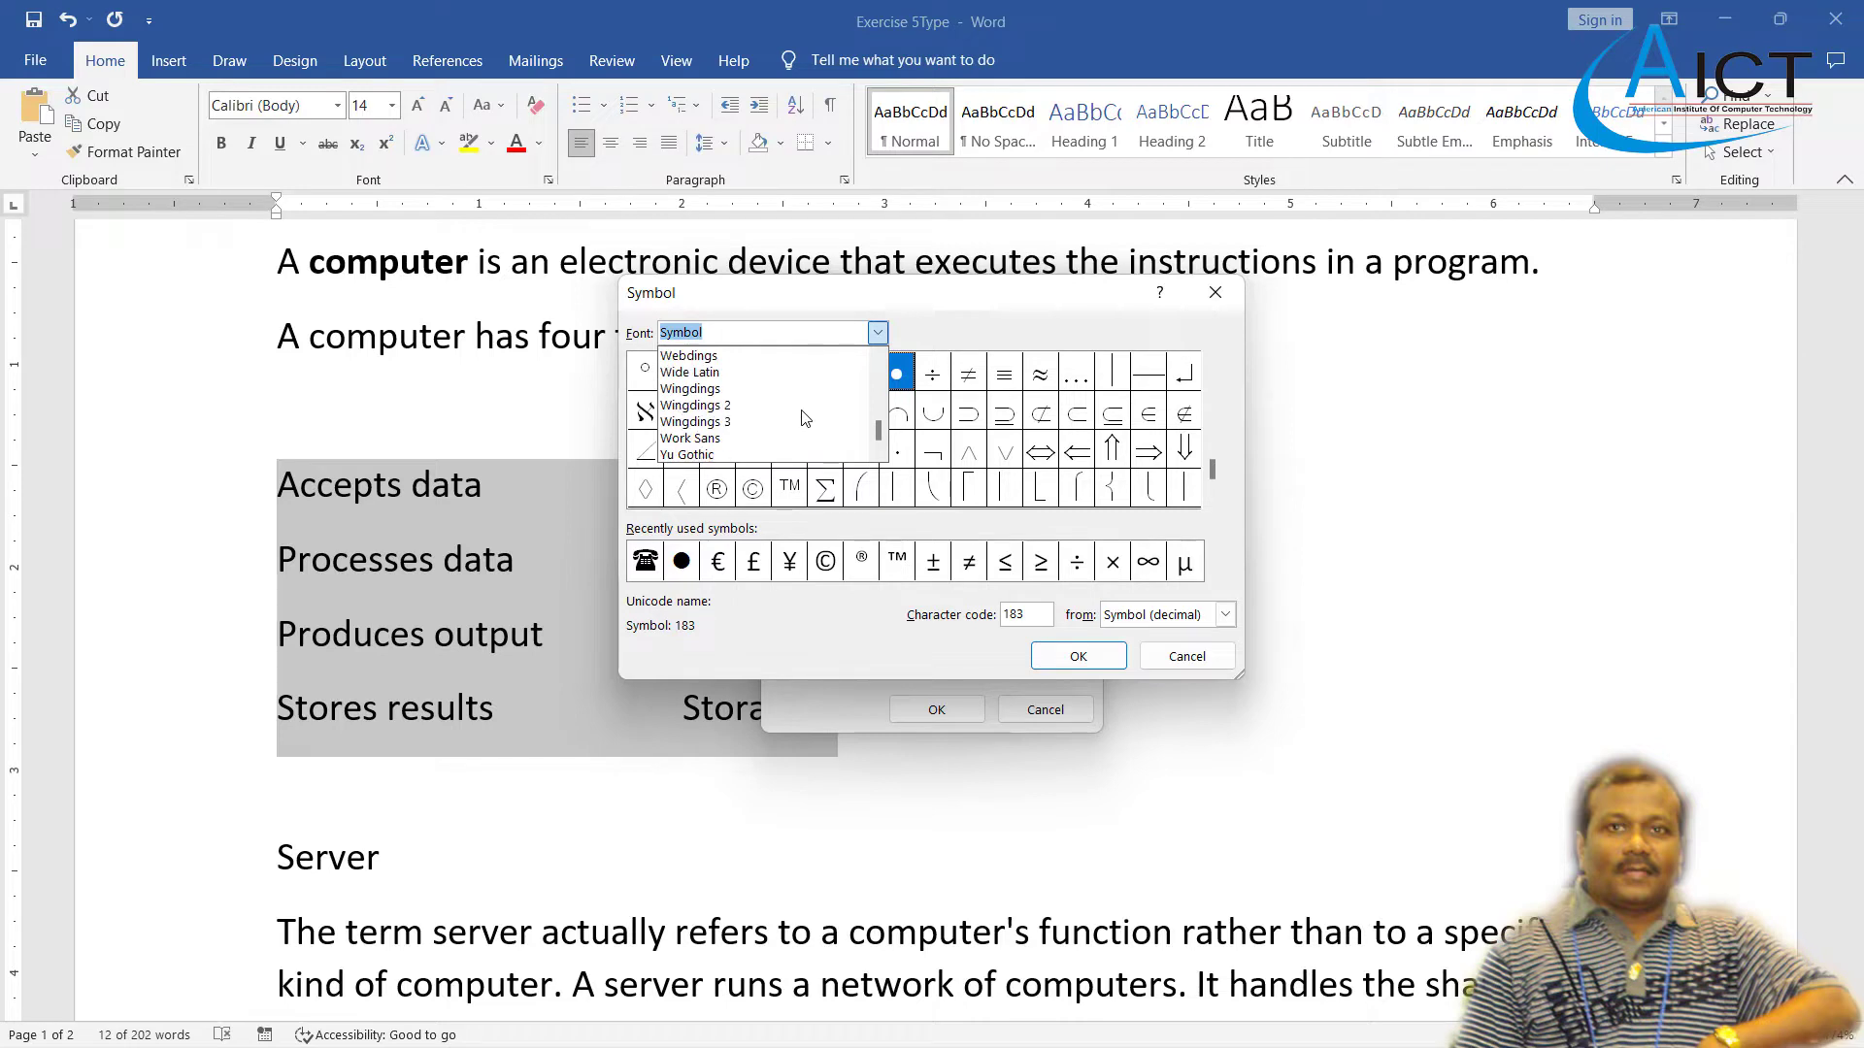
{"action": "left_click", "coordinate": [691, 388]}
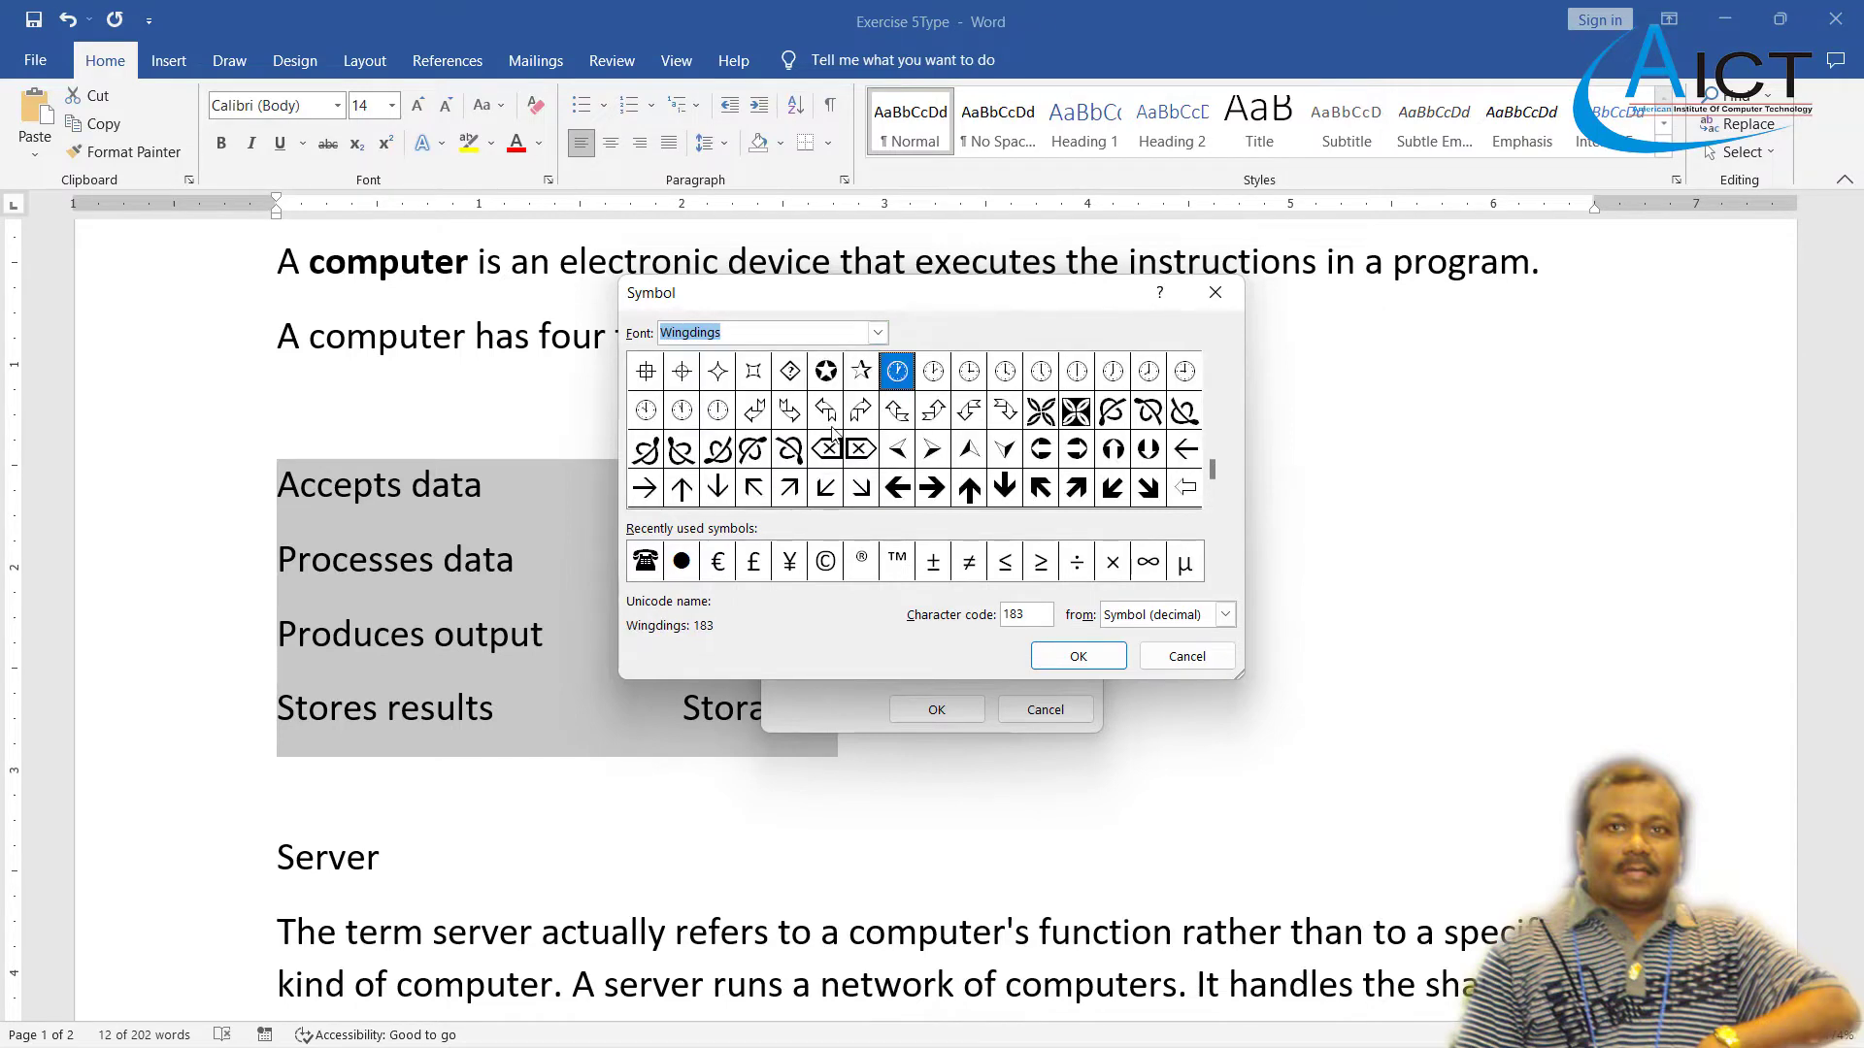
{"action": "left_click", "coordinate": [1212, 363]}
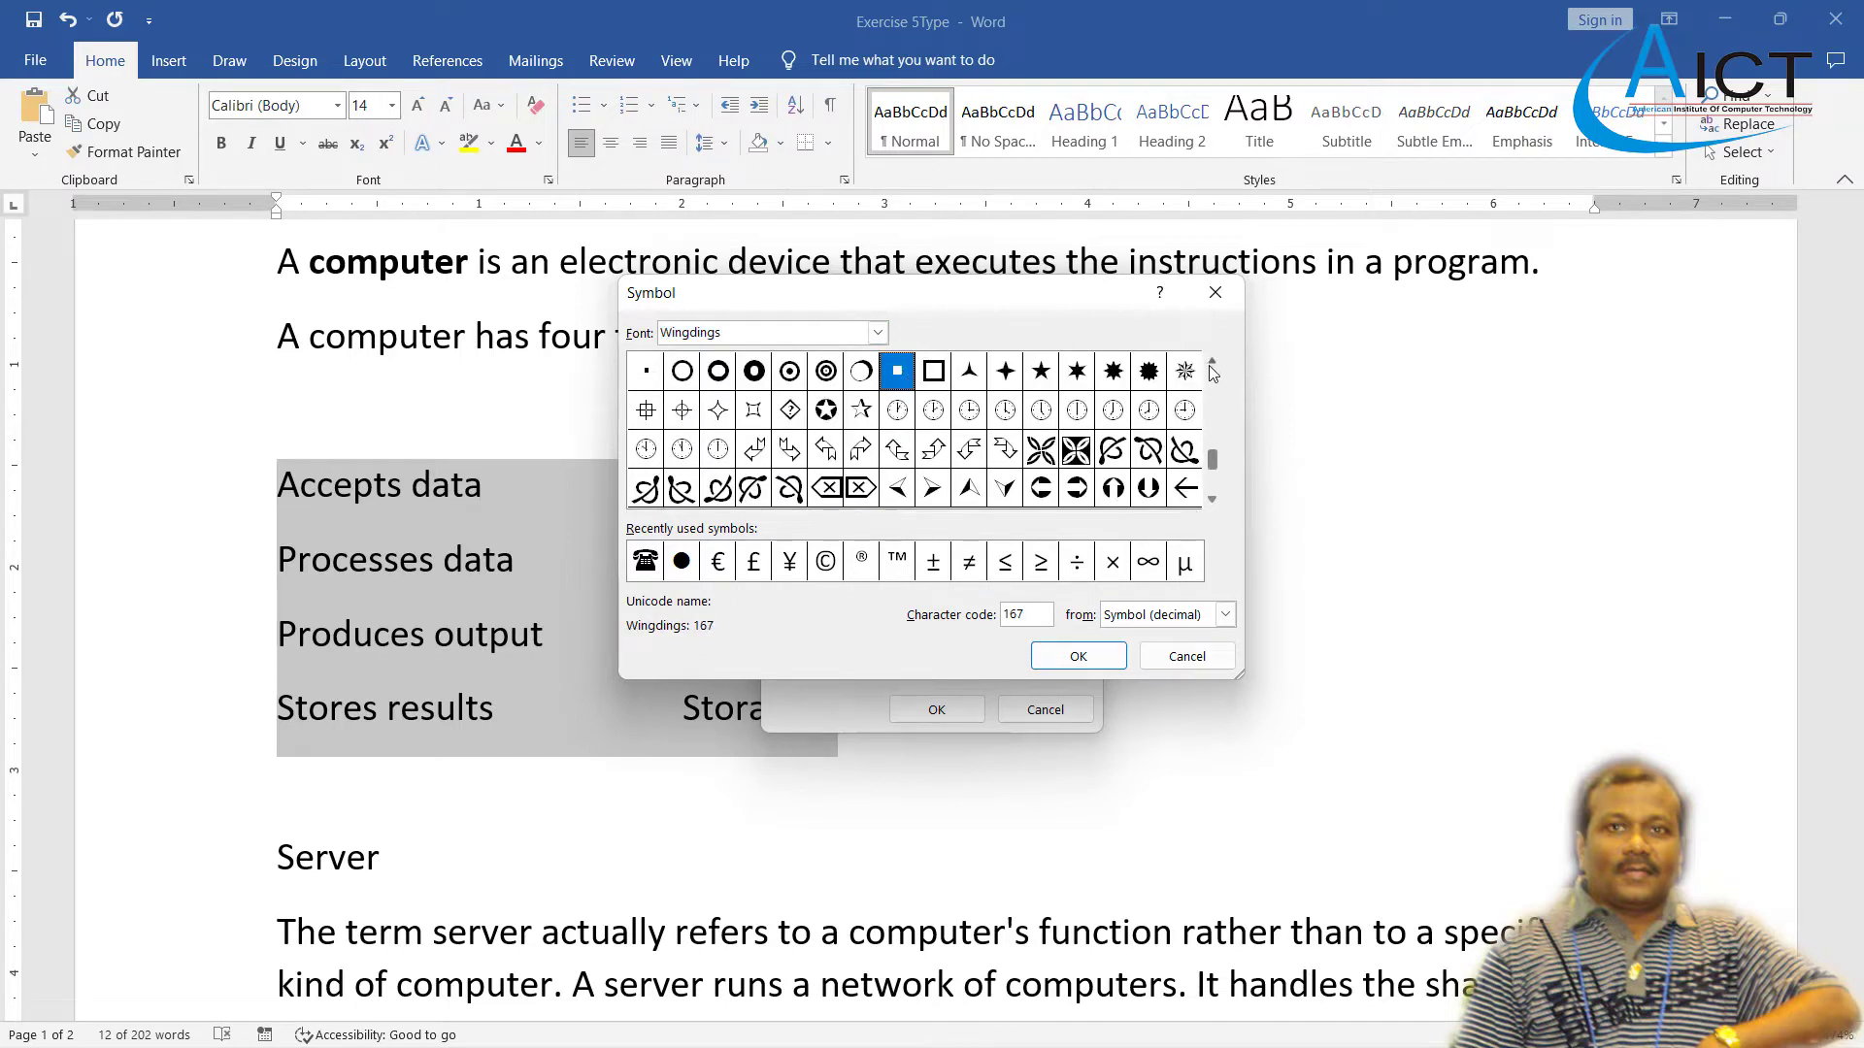
{"action": "left_click", "coordinate": [1211, 363]}
{"action": "left_click", "coordinate": [1211, 363]}
{"action": "left_click", "coordinate": [1212, 363]}
{"action": "left_click", "coordinate": [1211, 363]}
{"action": "left_click", "coordinate": [1211, 363]}
{"action": "left_click", "coordinate": [1211, 363]}
{"action": "left_click", "coordinate": [1211, 363]}
{"action": "left_click", "coordinate": [1212, 363]}
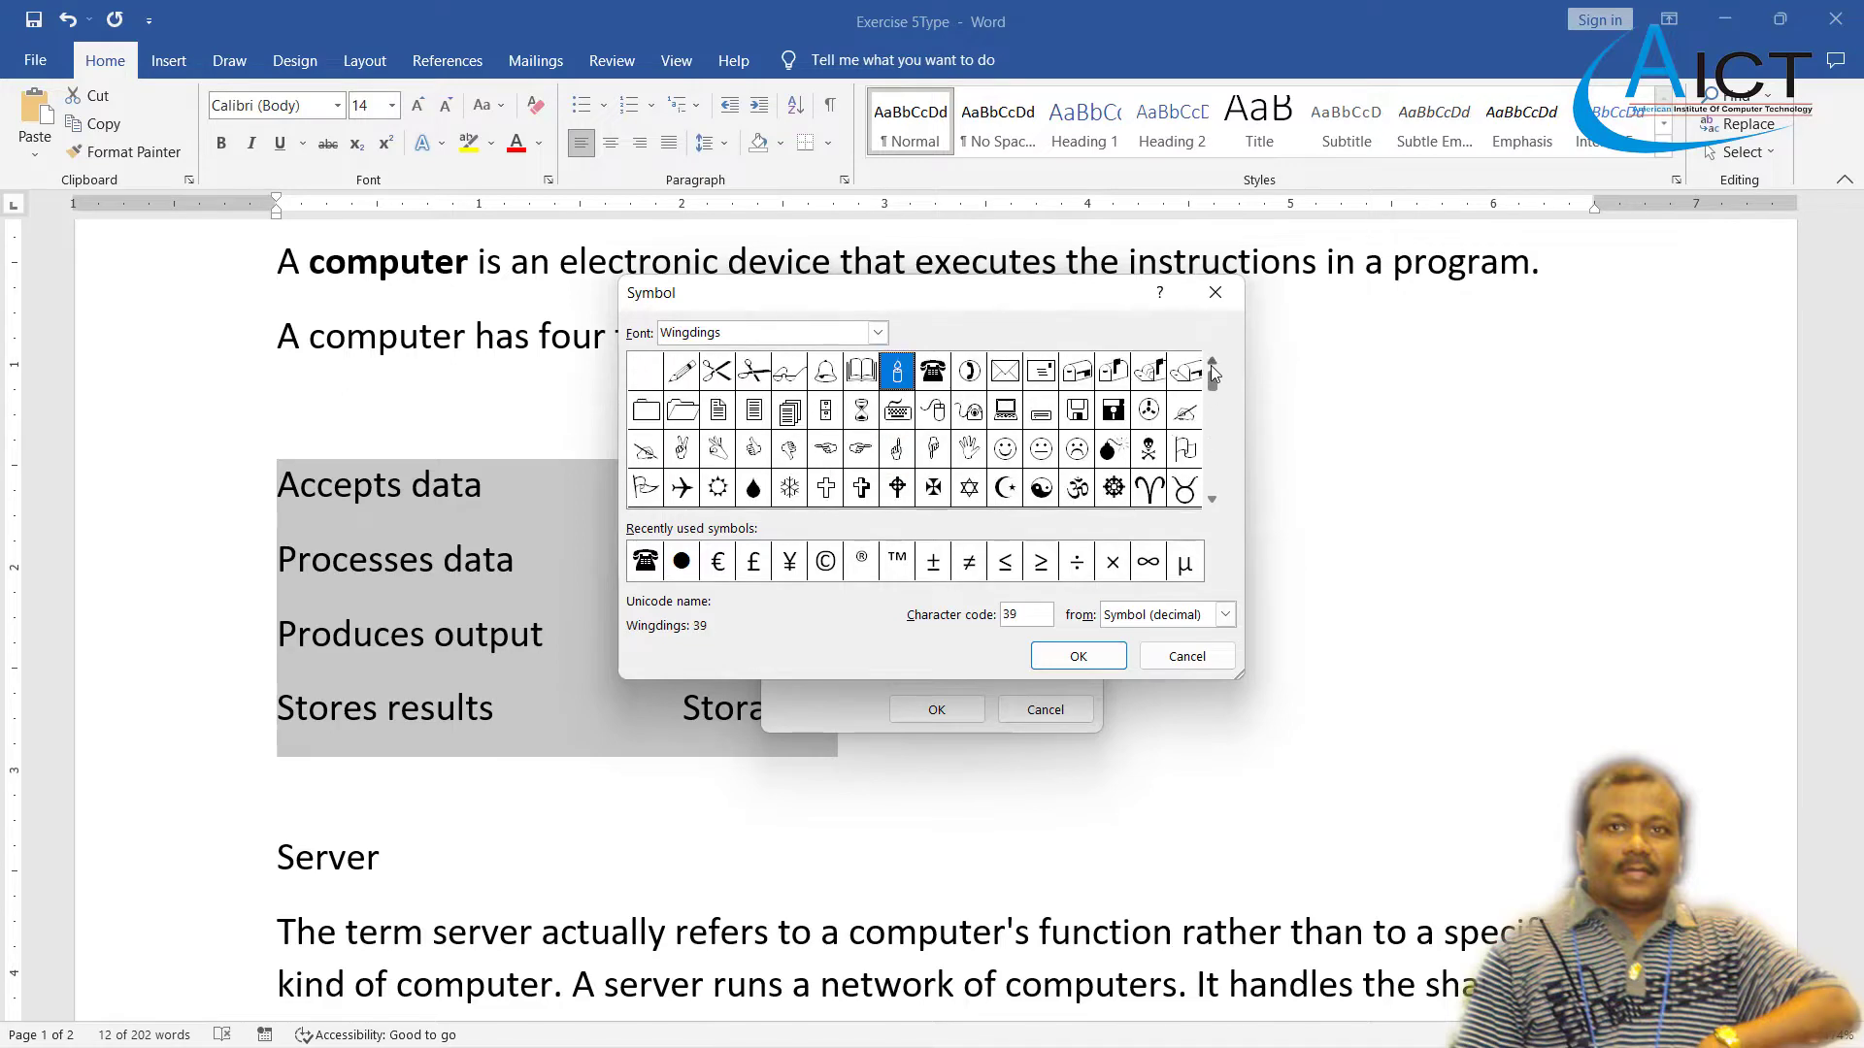
{"action": "left_click", "coordinate": [1006, 412]}
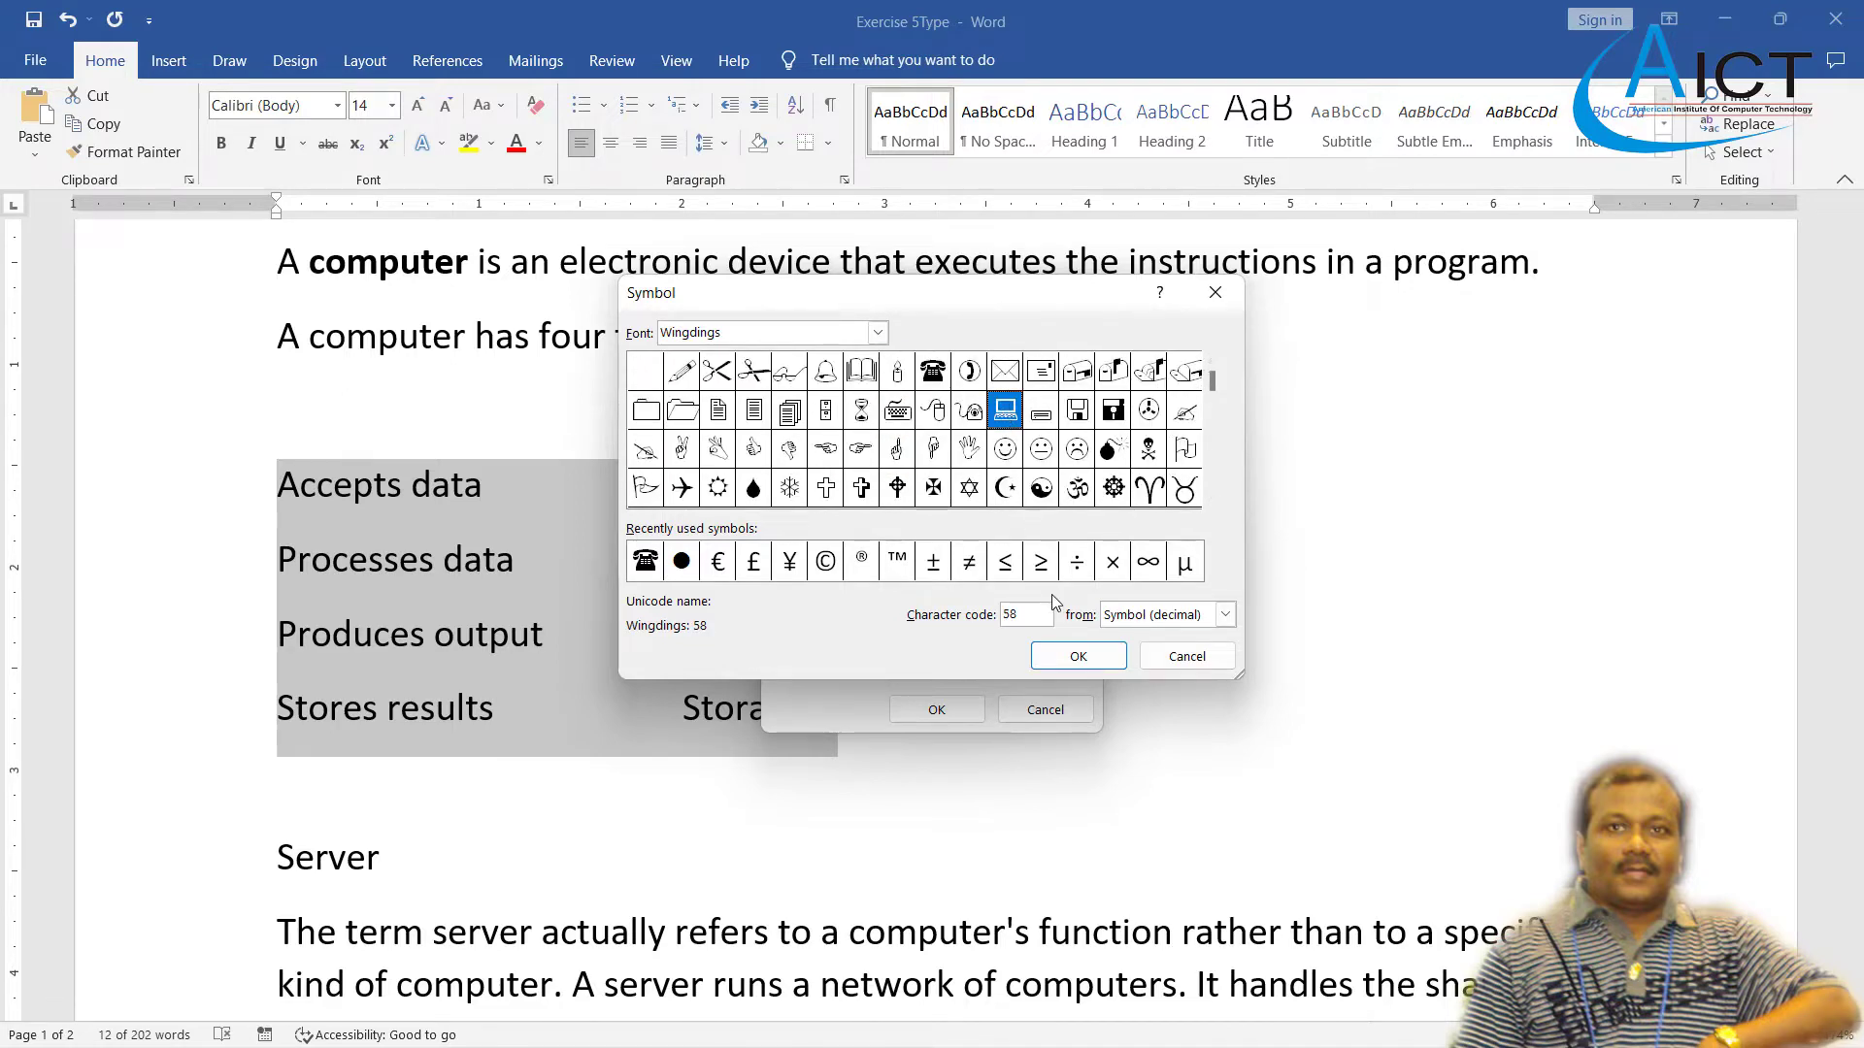
{"action": "left_click", "coordinate": [1067, 658]}
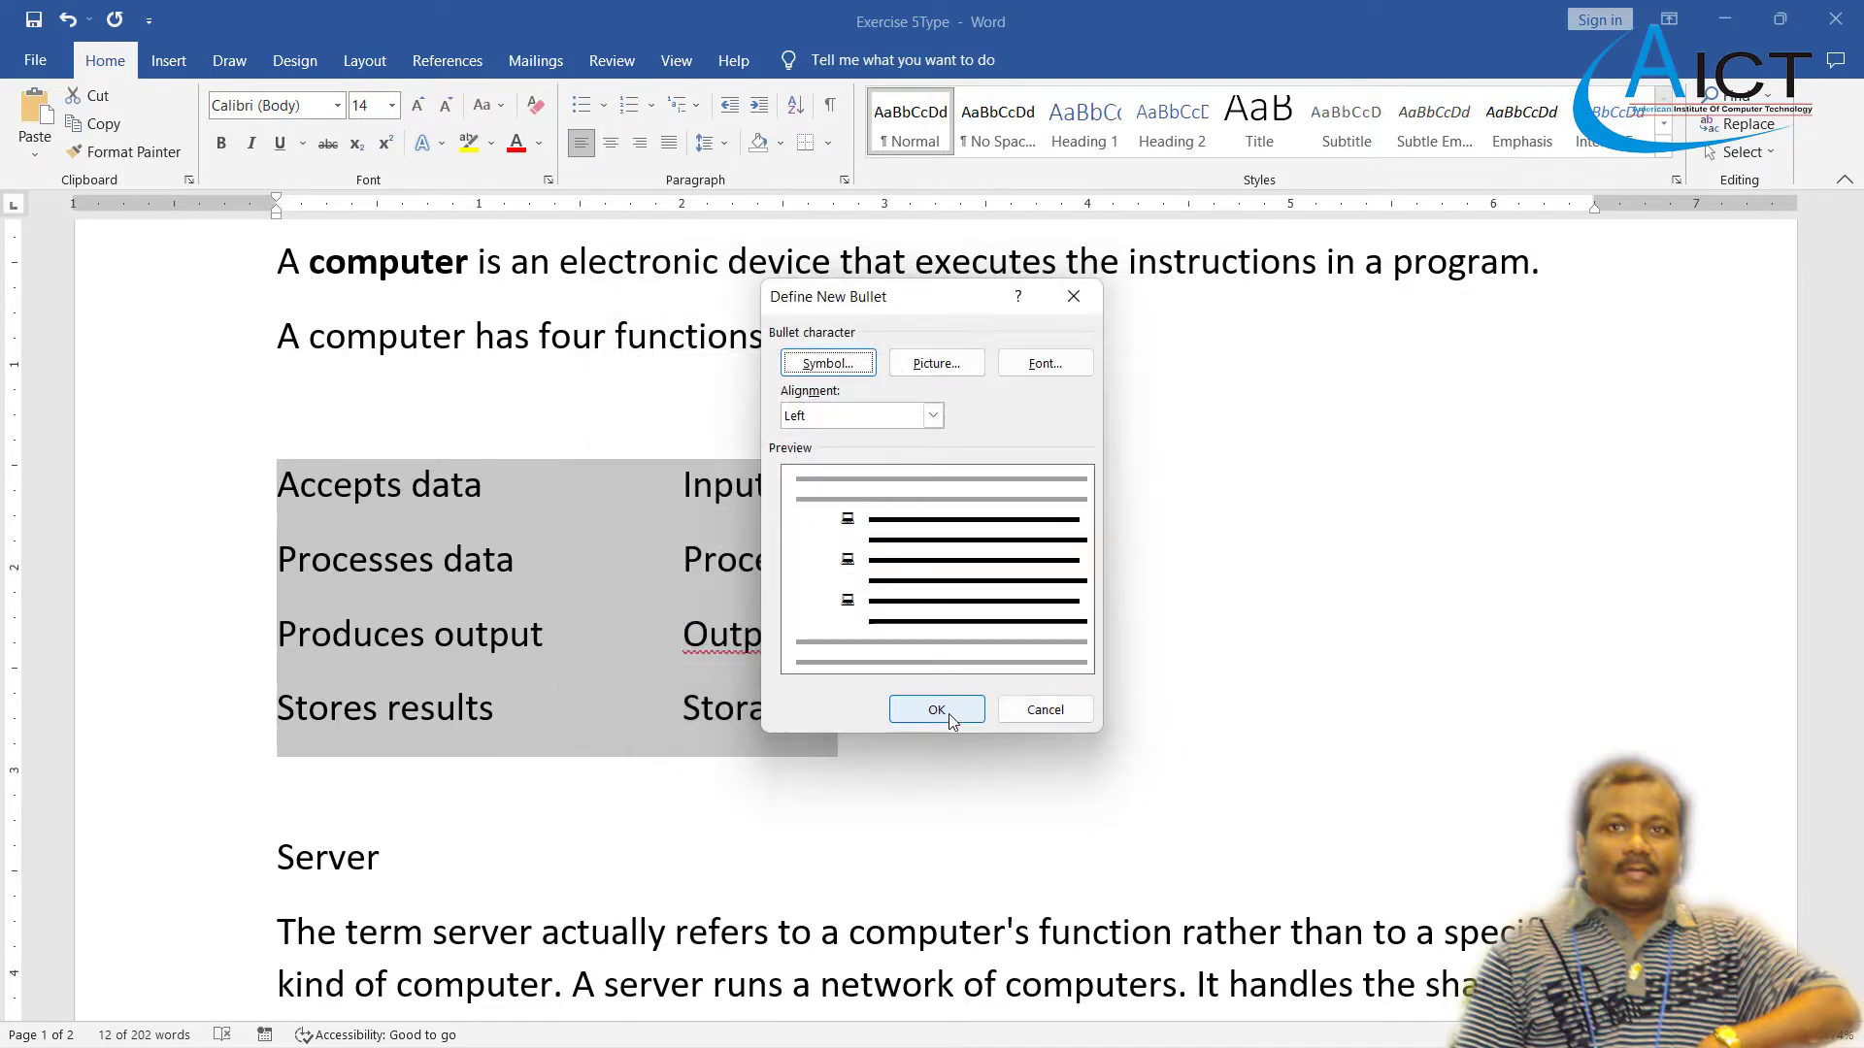
{"action": "left_click", "coordinate": [950, 718]}
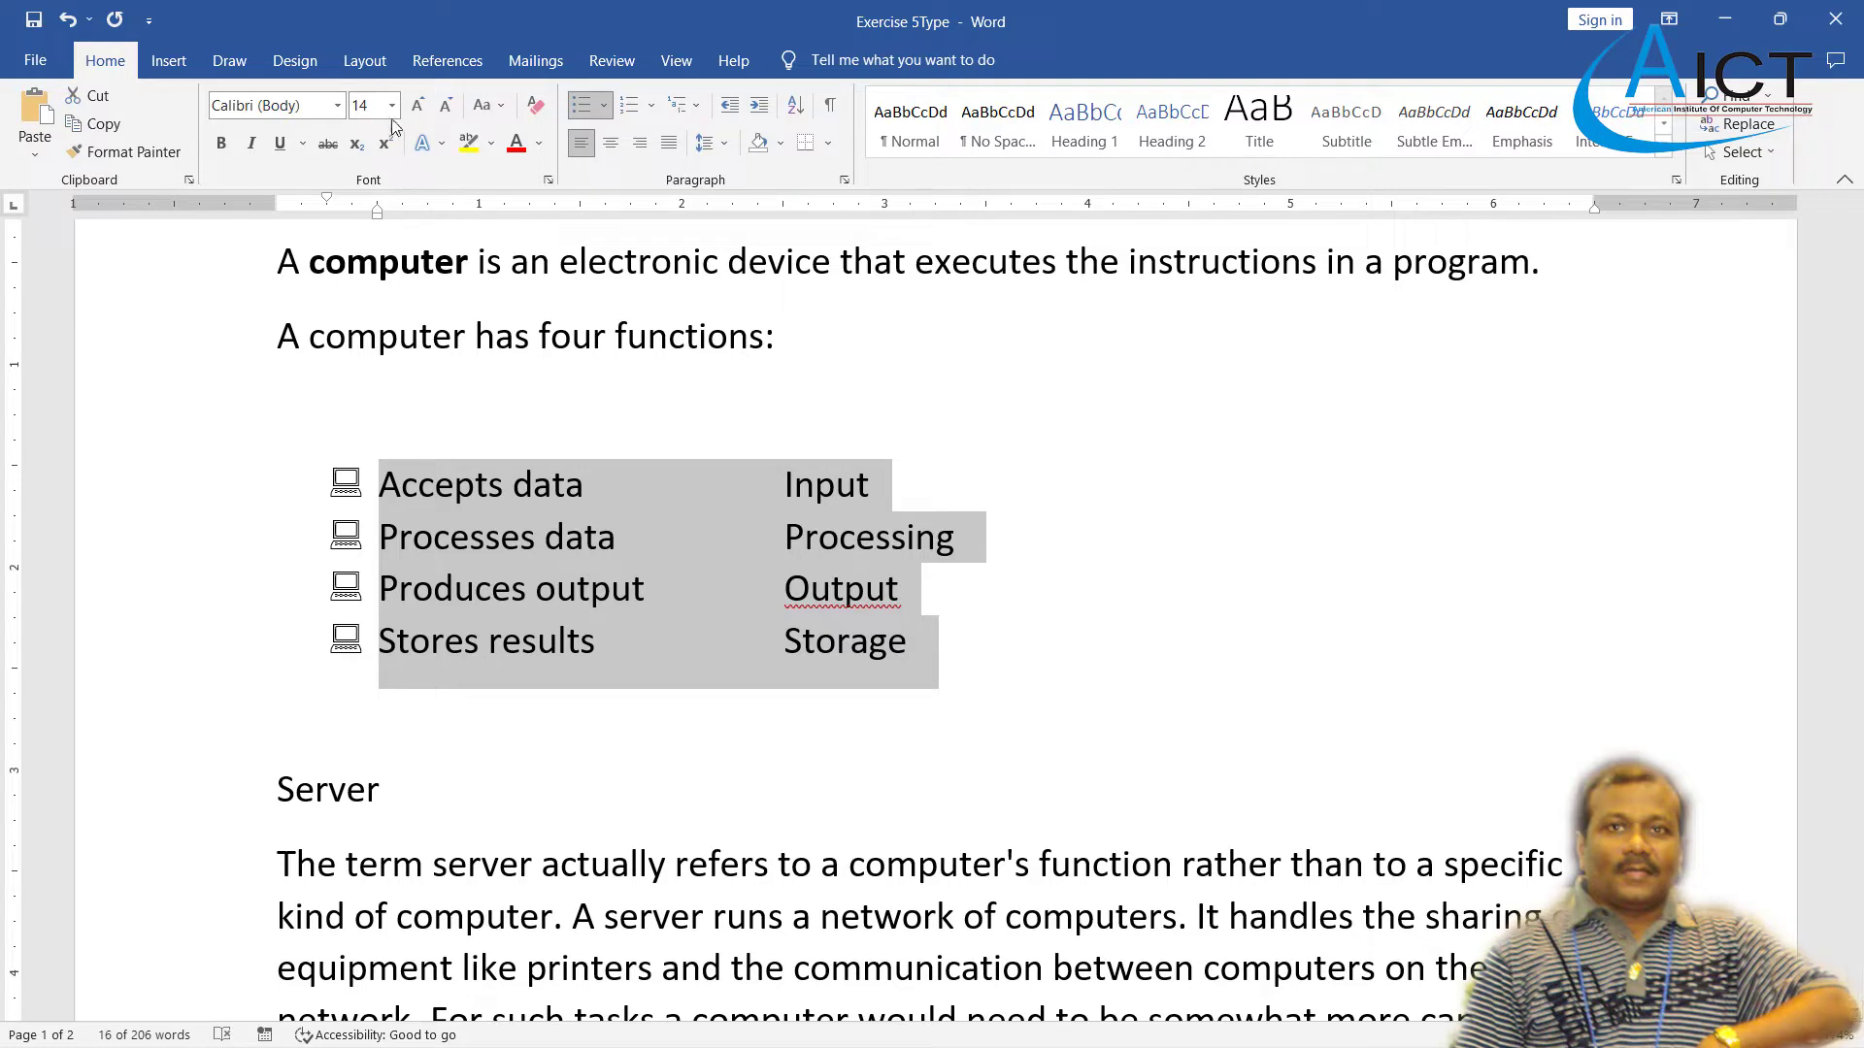
- Lay out the selected bulleted functions list in two equal-width columns
{"action": "left_click", "coordinate": [374, 64]}
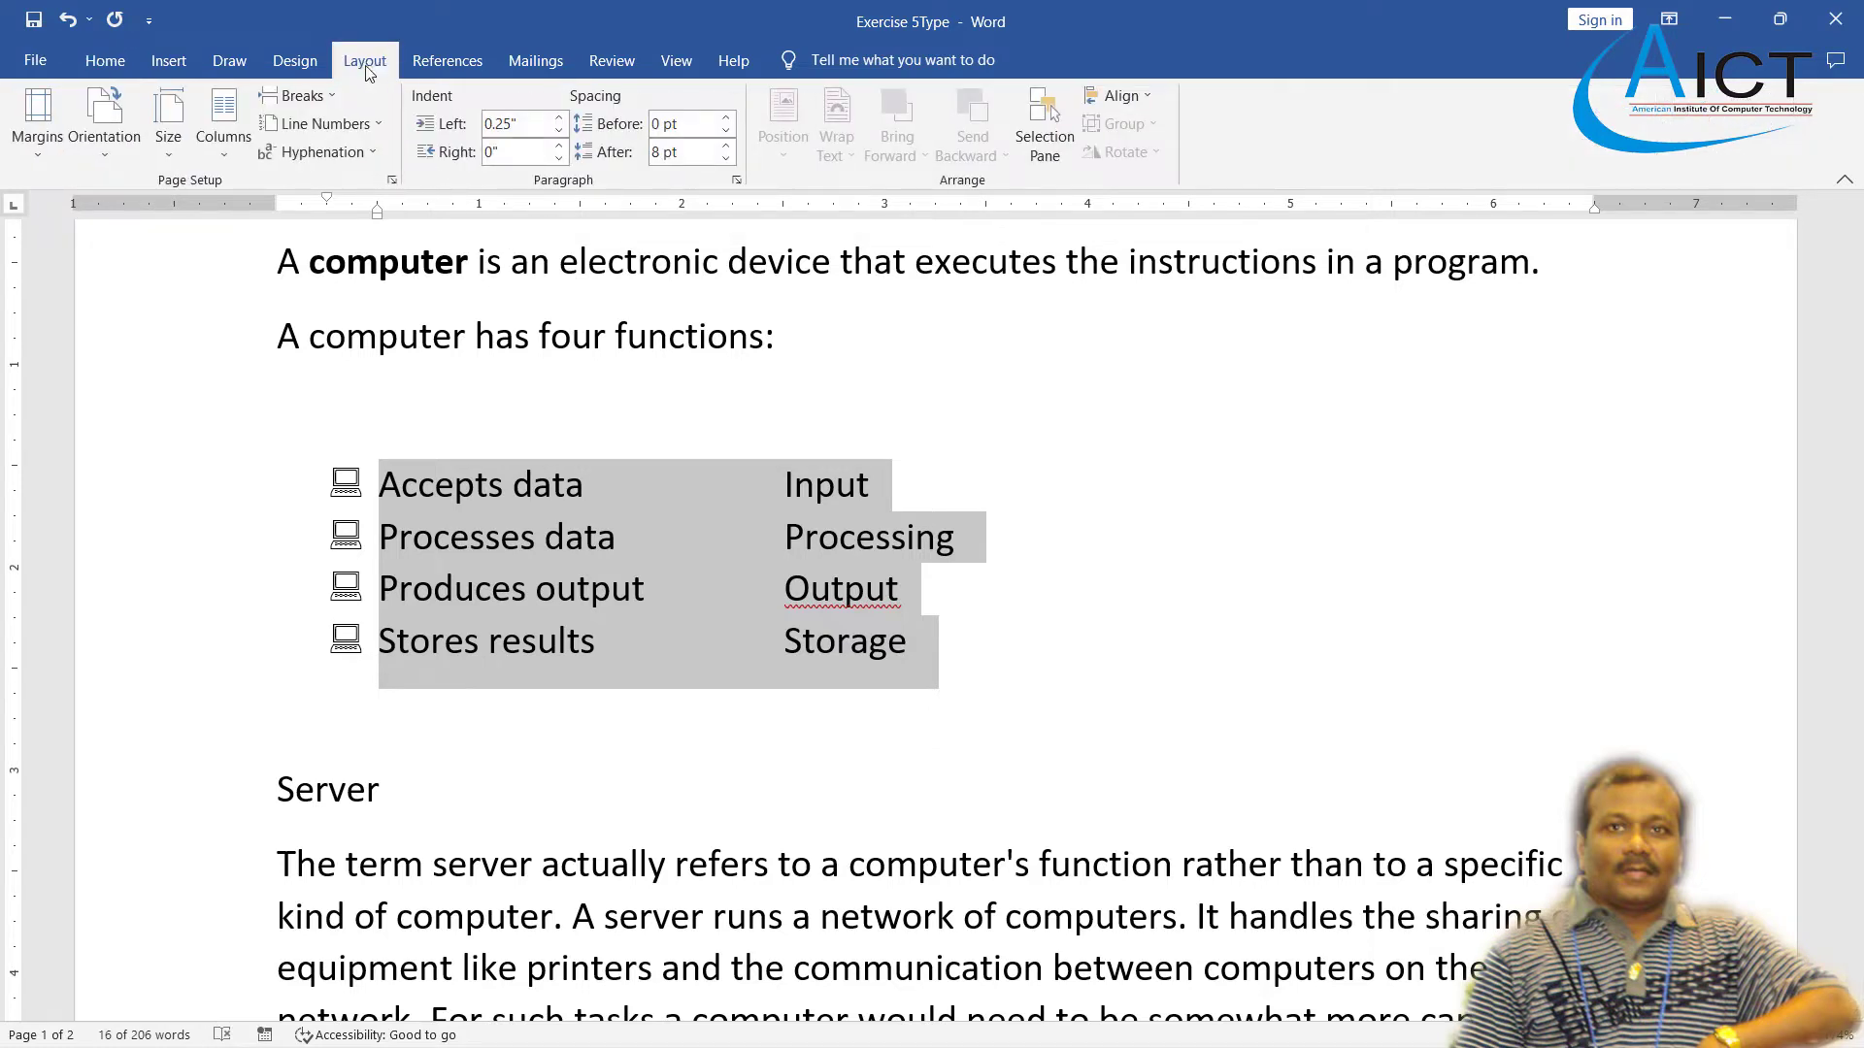
{"action": "left_click", "coordinate": [230, 148]}
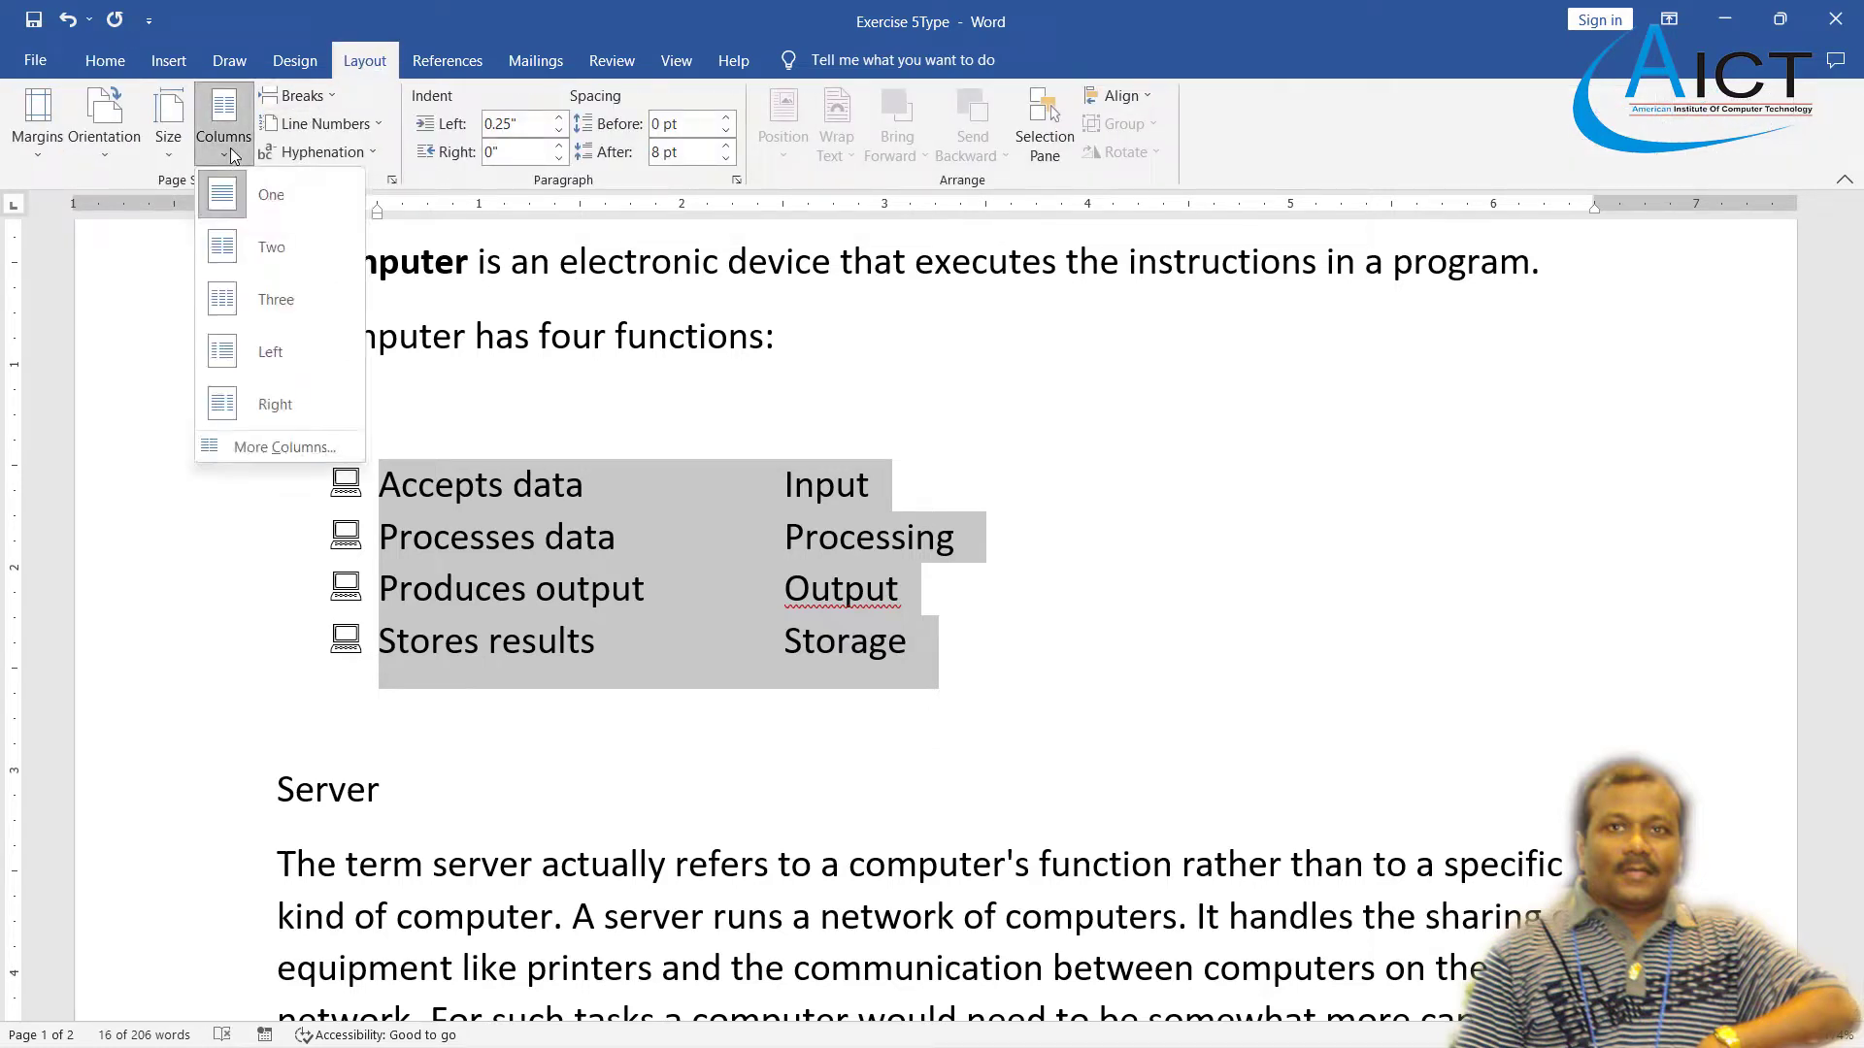
{"action": "left_click", "coordinate": [293, 445]}
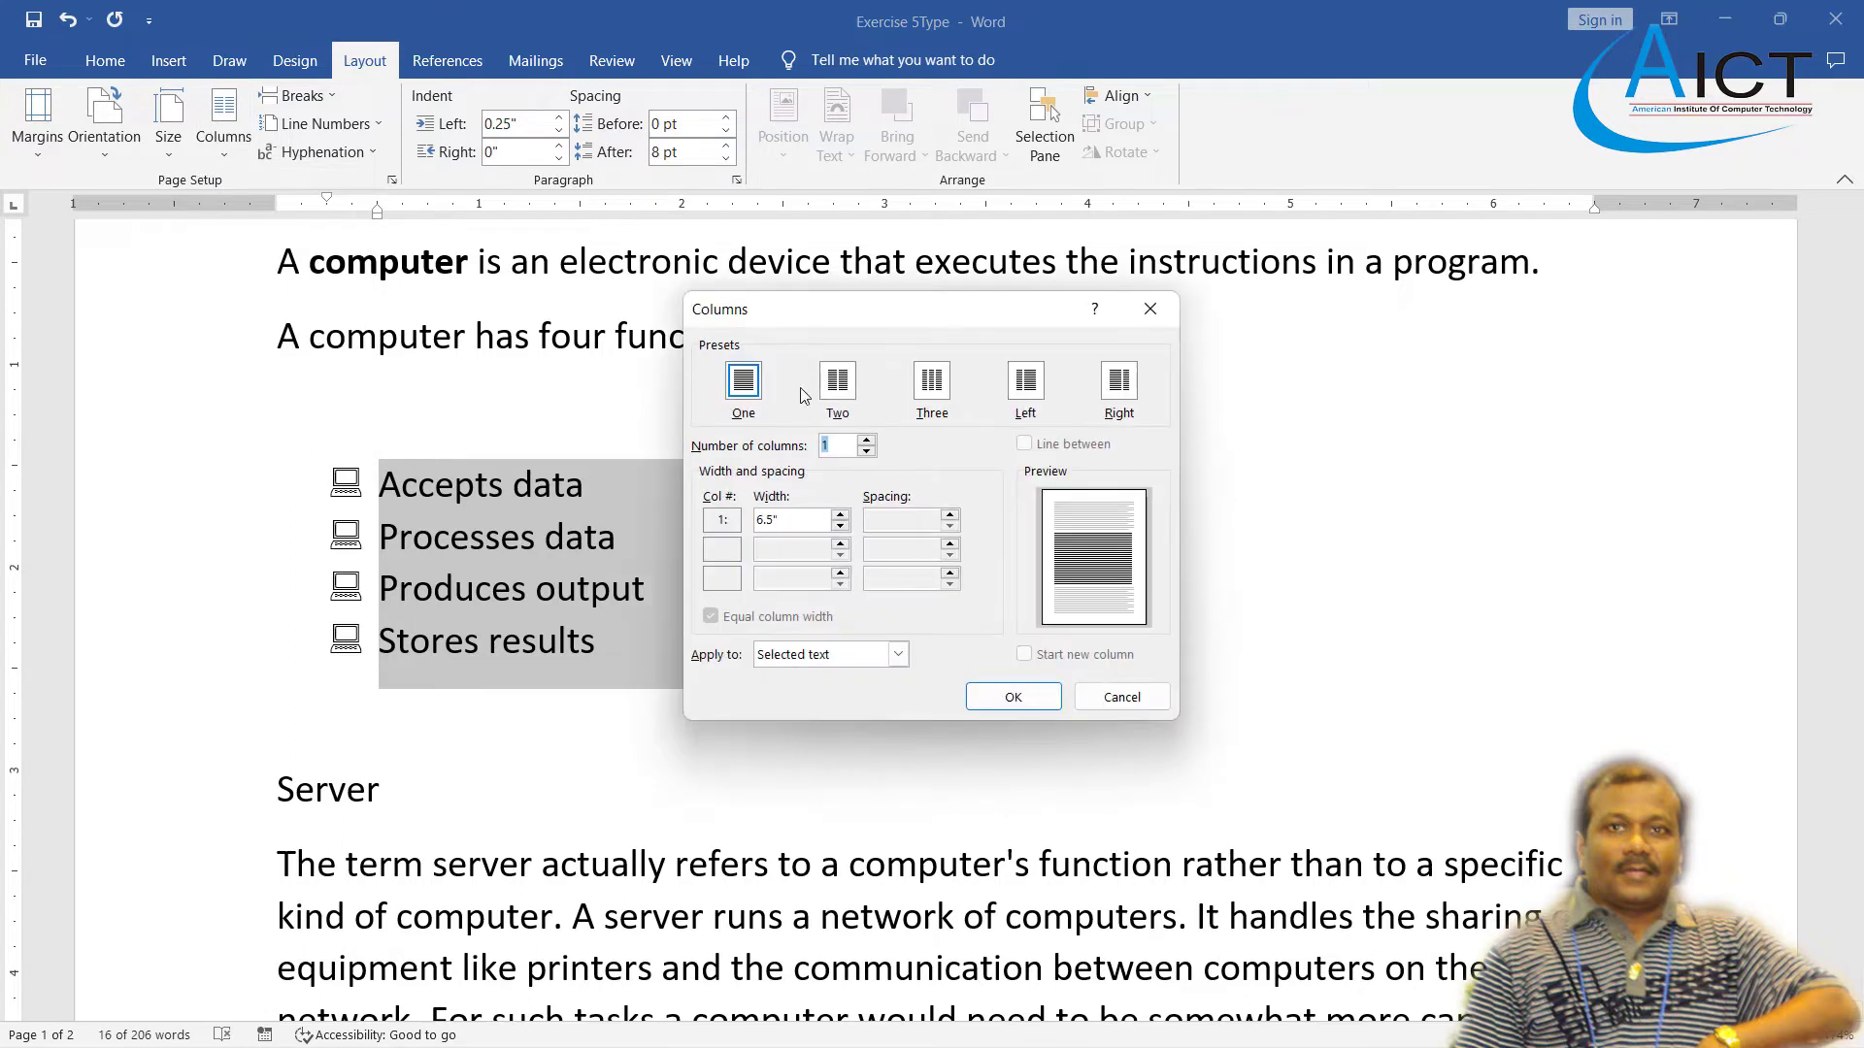
{"action": "left_click", "coordinate": [837, 383]}
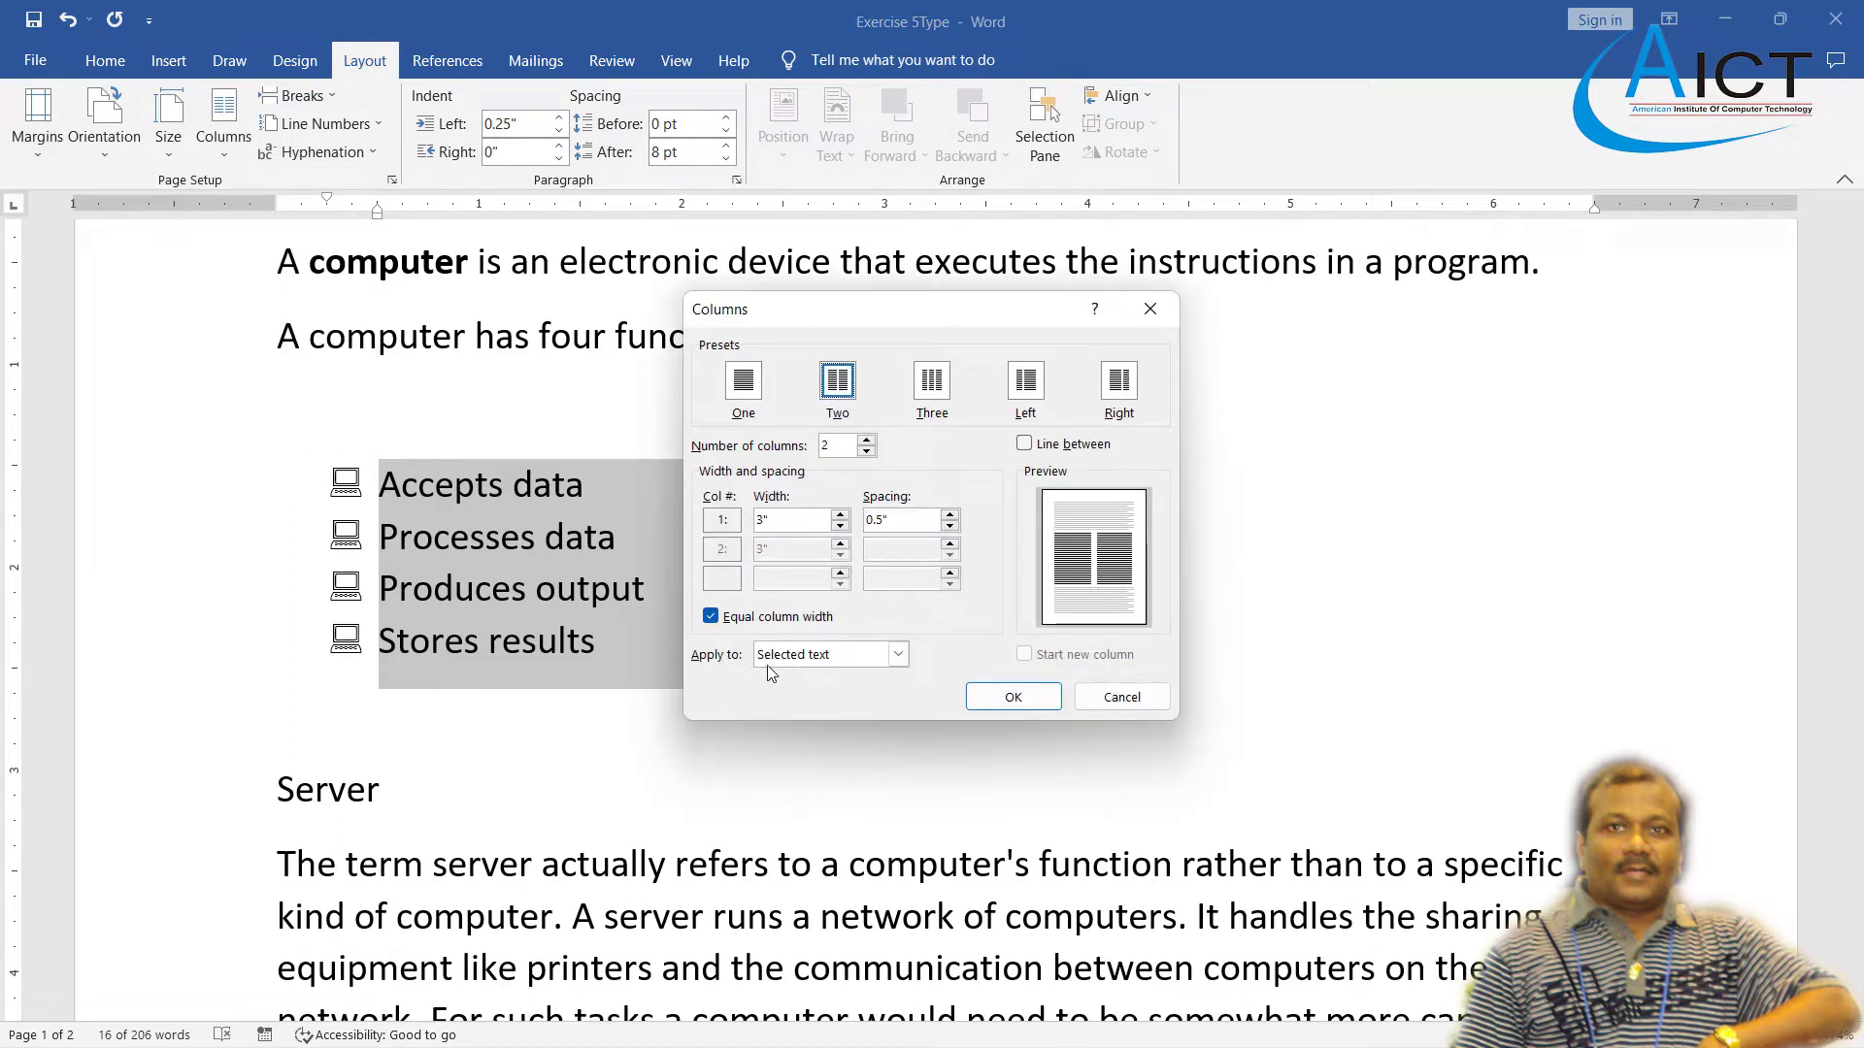
{"action": "left_click", "coordinate": [1033, 706]}
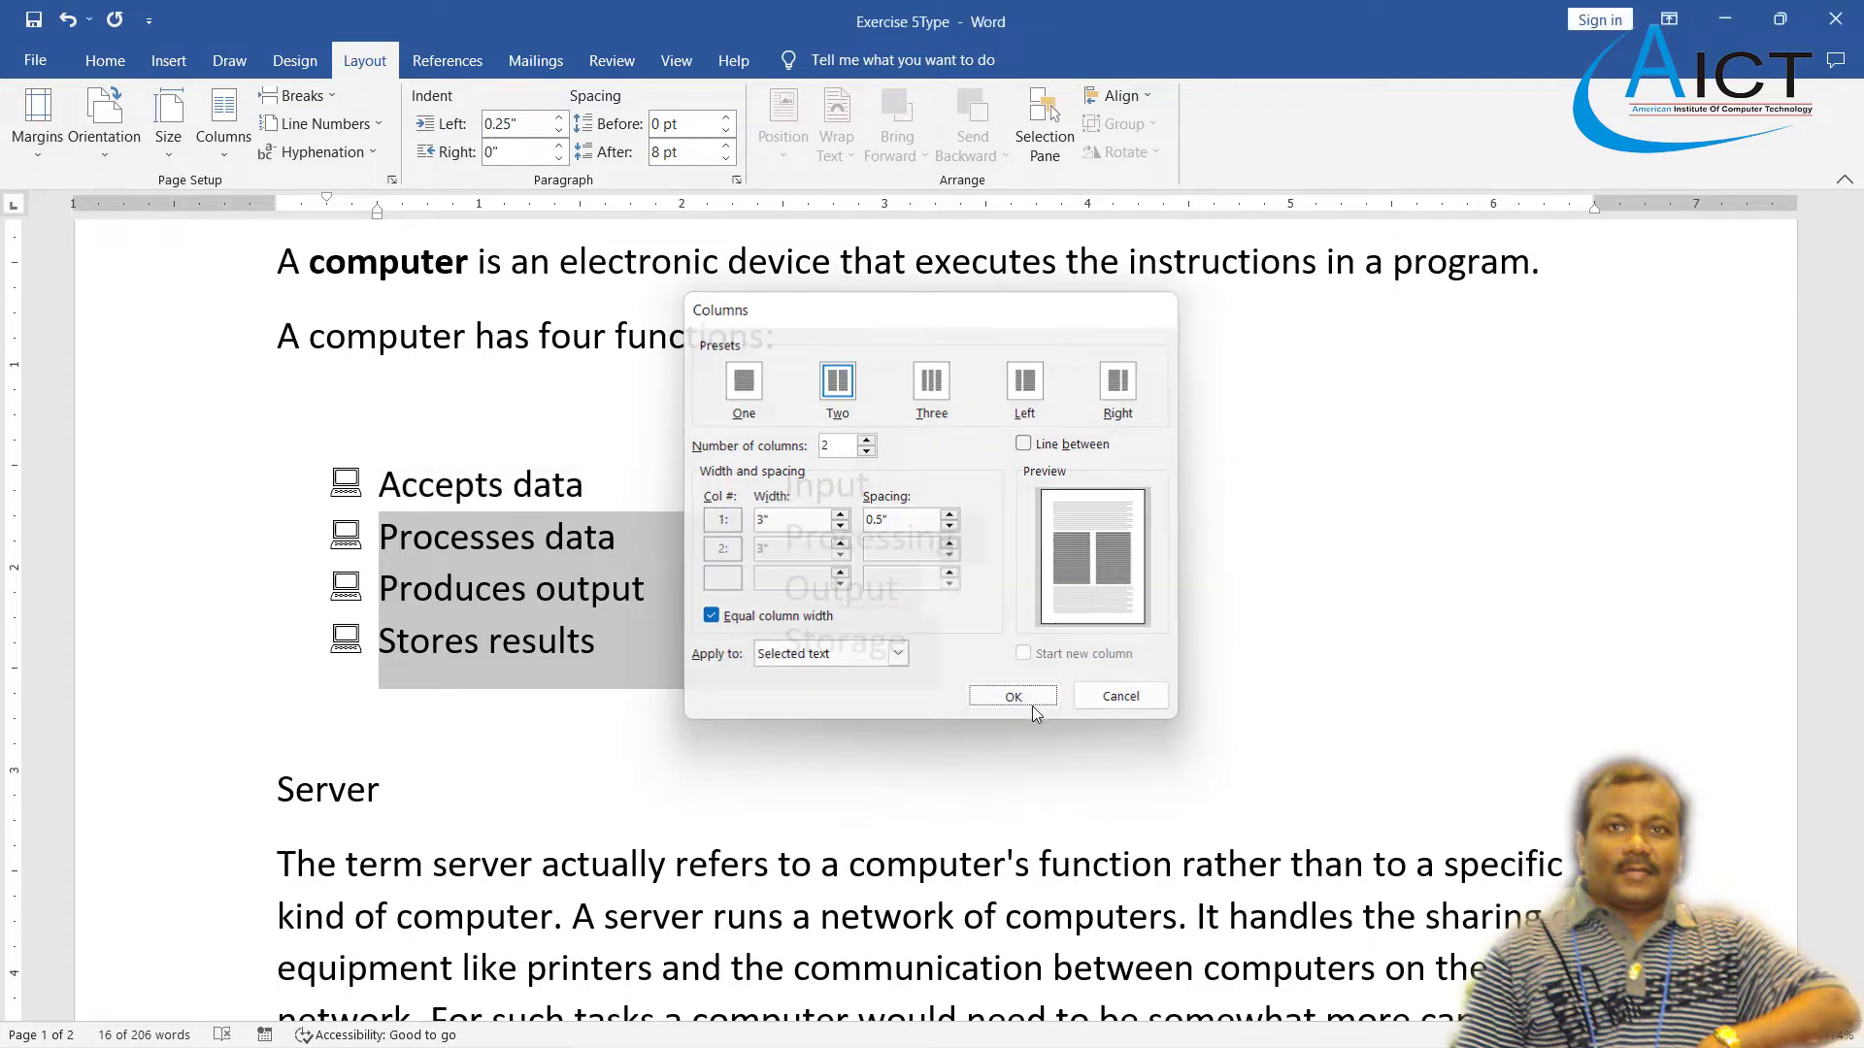
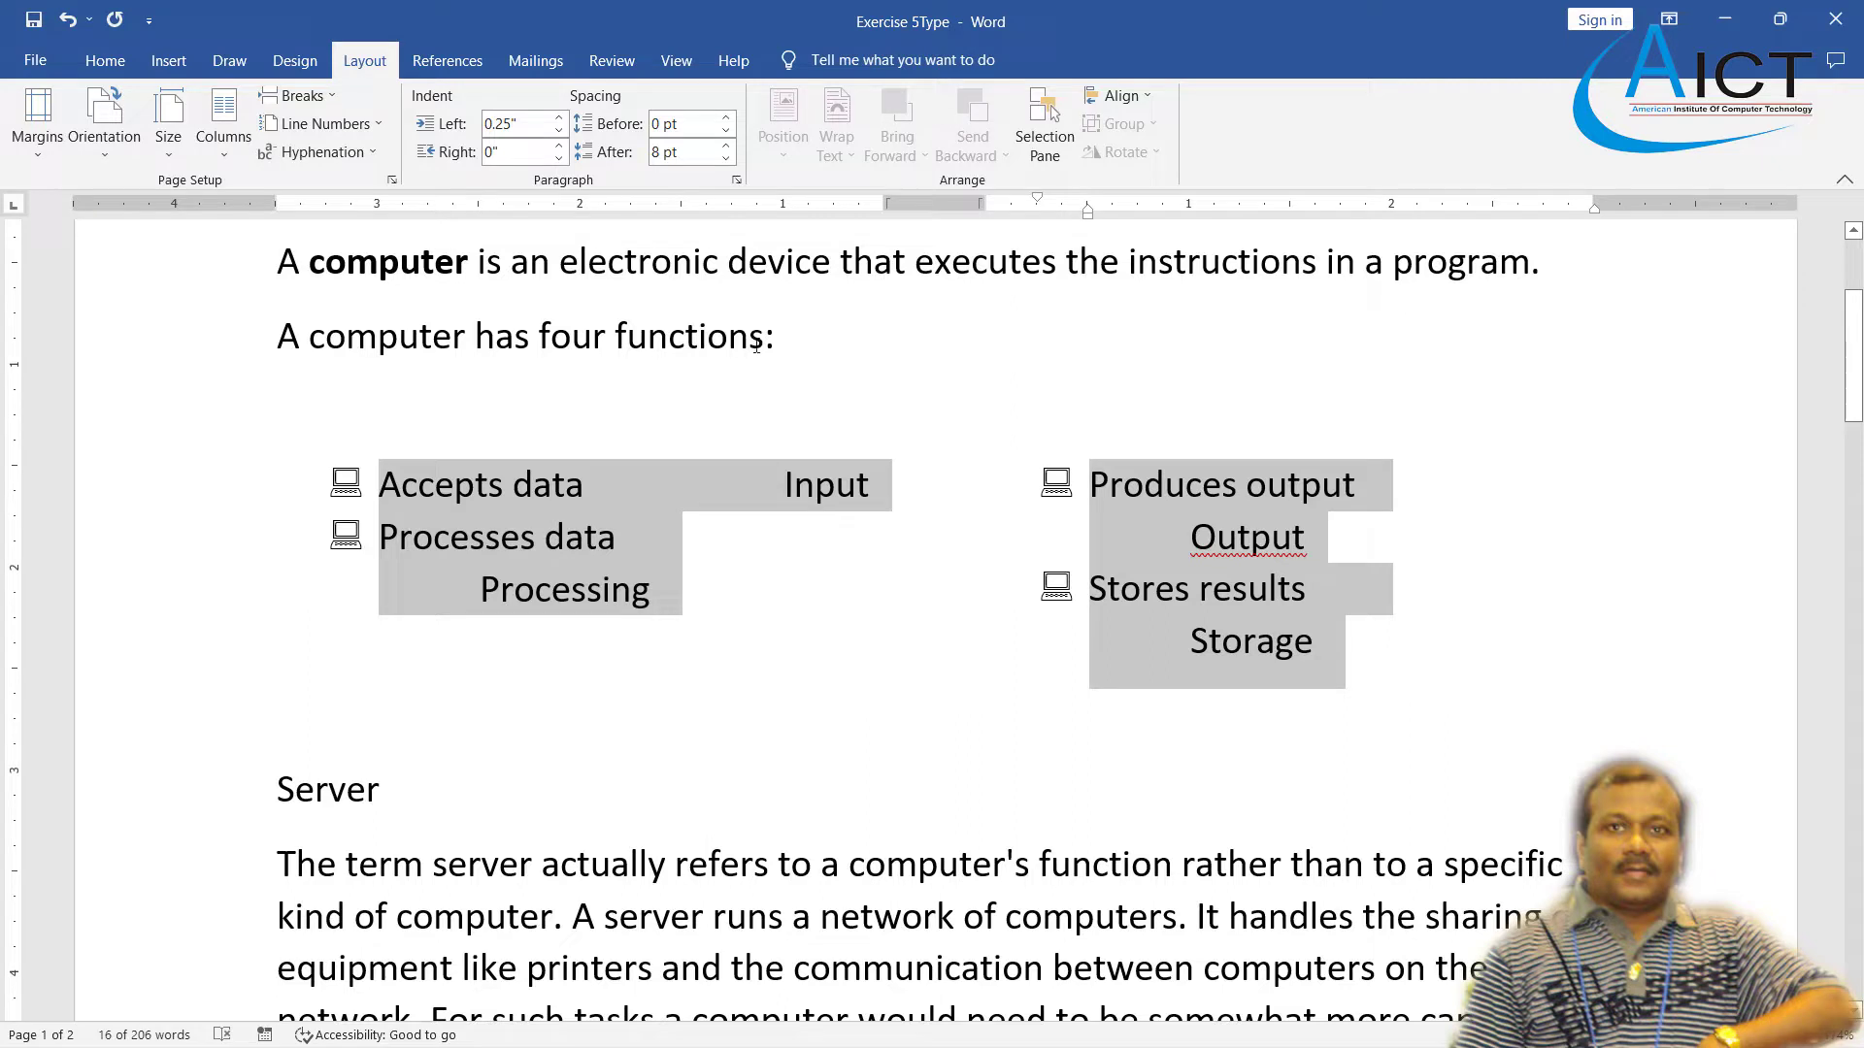
- Reduce the spacing between the two columns of the functions list to 0.2"
{"action": "left_click", "coordinate": [224, 136]}
{"action": "left_click", "coordinate": [318, 445]}
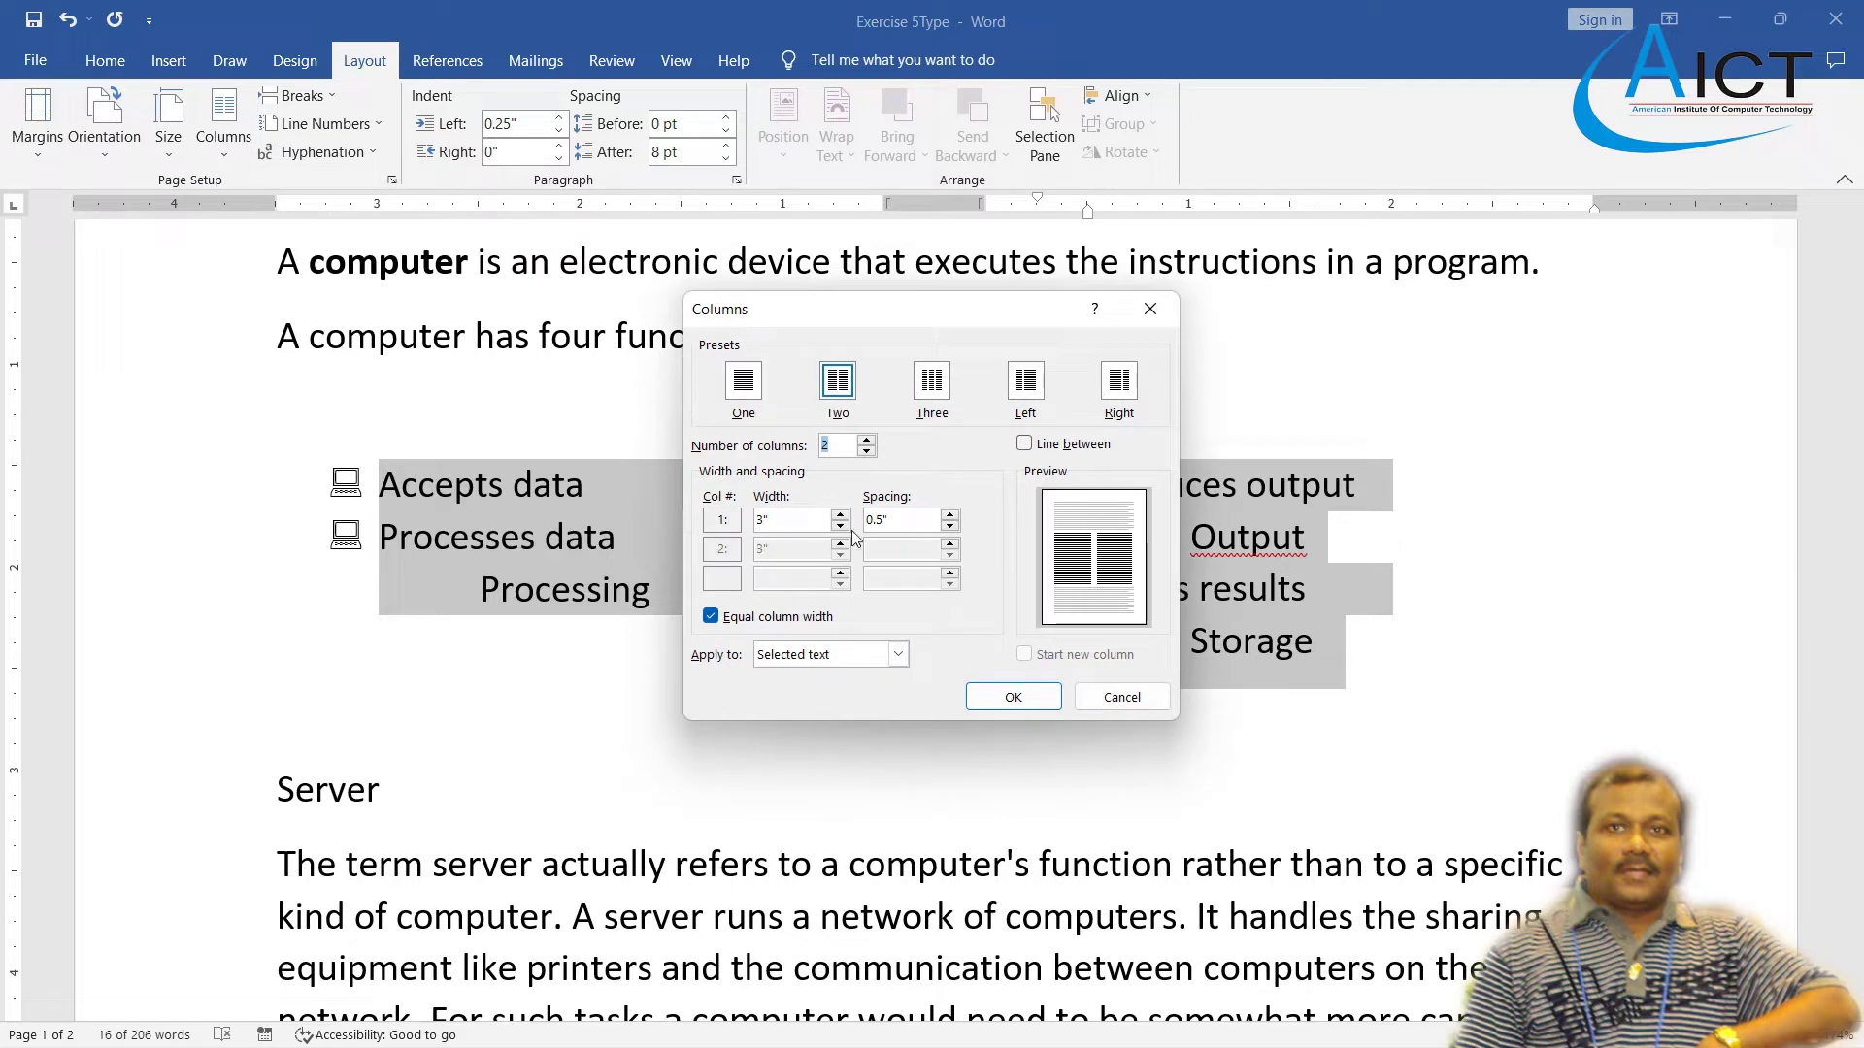
{"action": "left_click", "coordinate": [951, 526]}
{"action": "left_click", "coordinate": [950, 526]}
{"action": "left_click", "coordinate": [950, 526]}
{"action": "left_click", "coordinate": [1013, 697]}
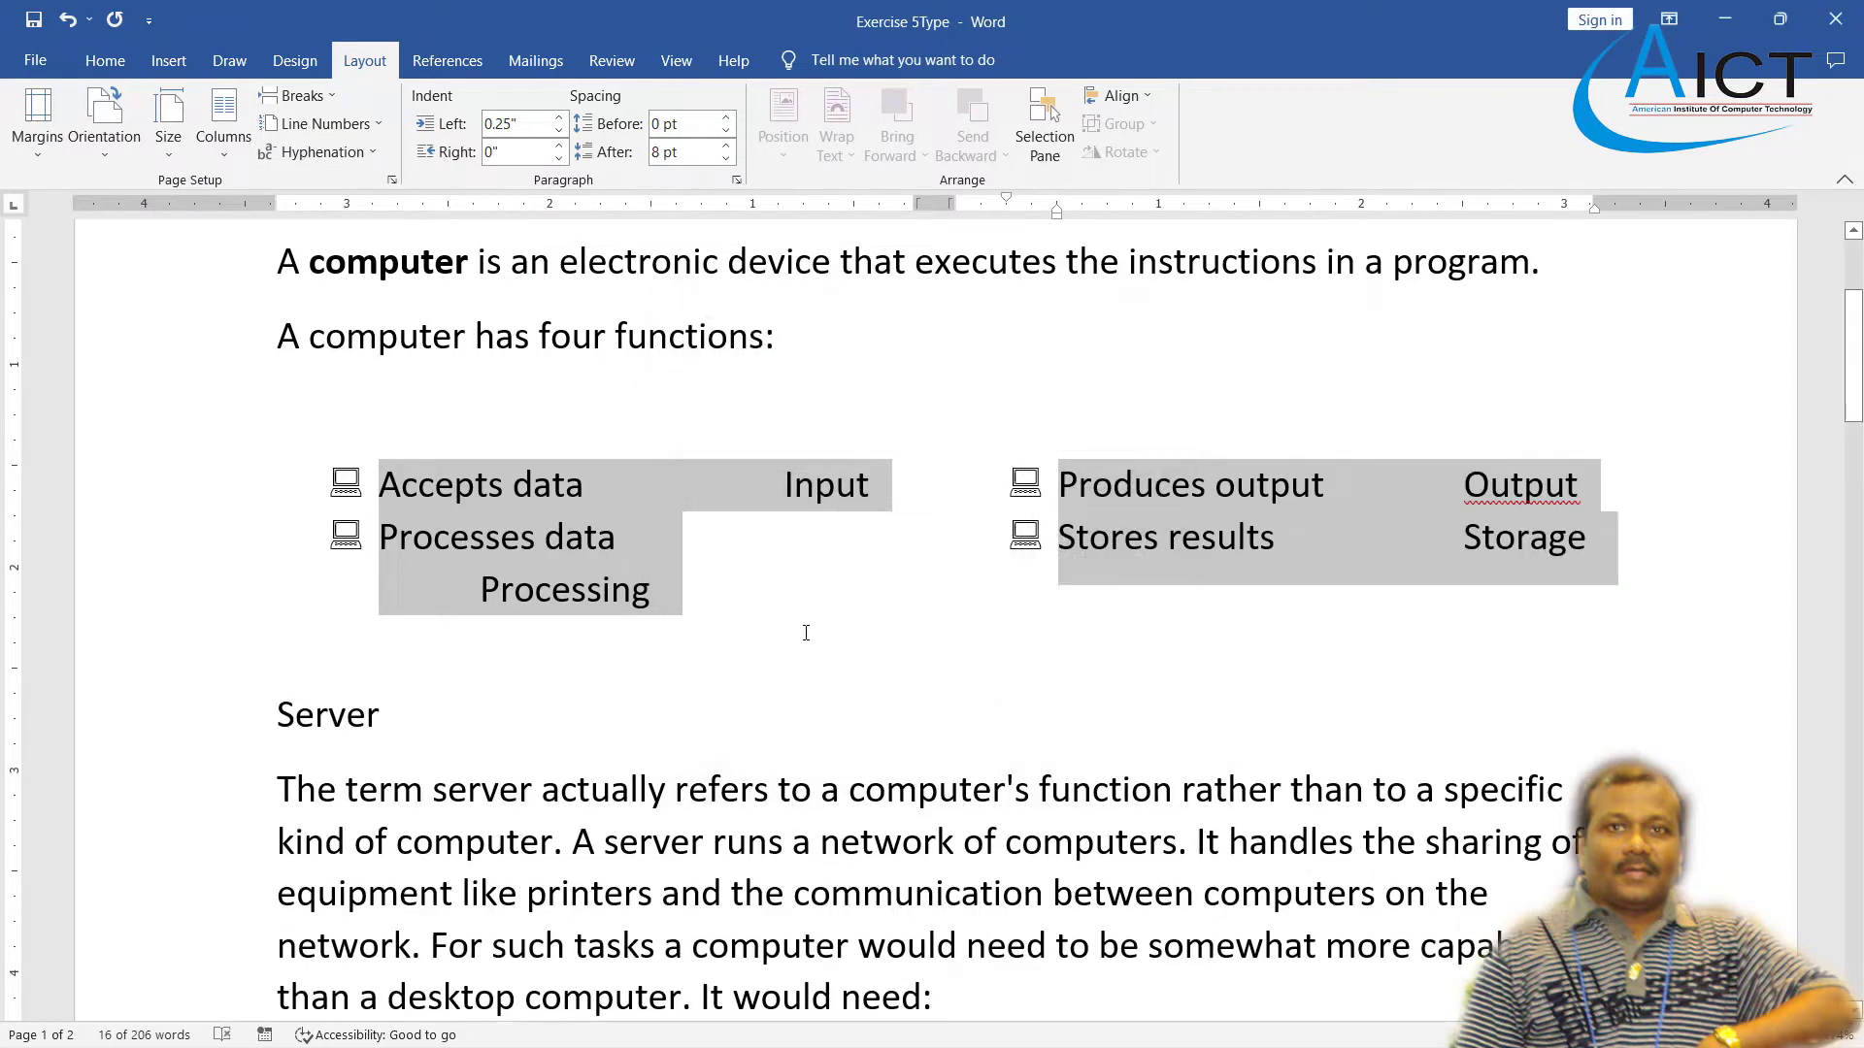
- Remove the extra tabs before "Processing" and "Input" so both words line up within the first column
{"action": "left_click", "coordinate": [762, 616]}
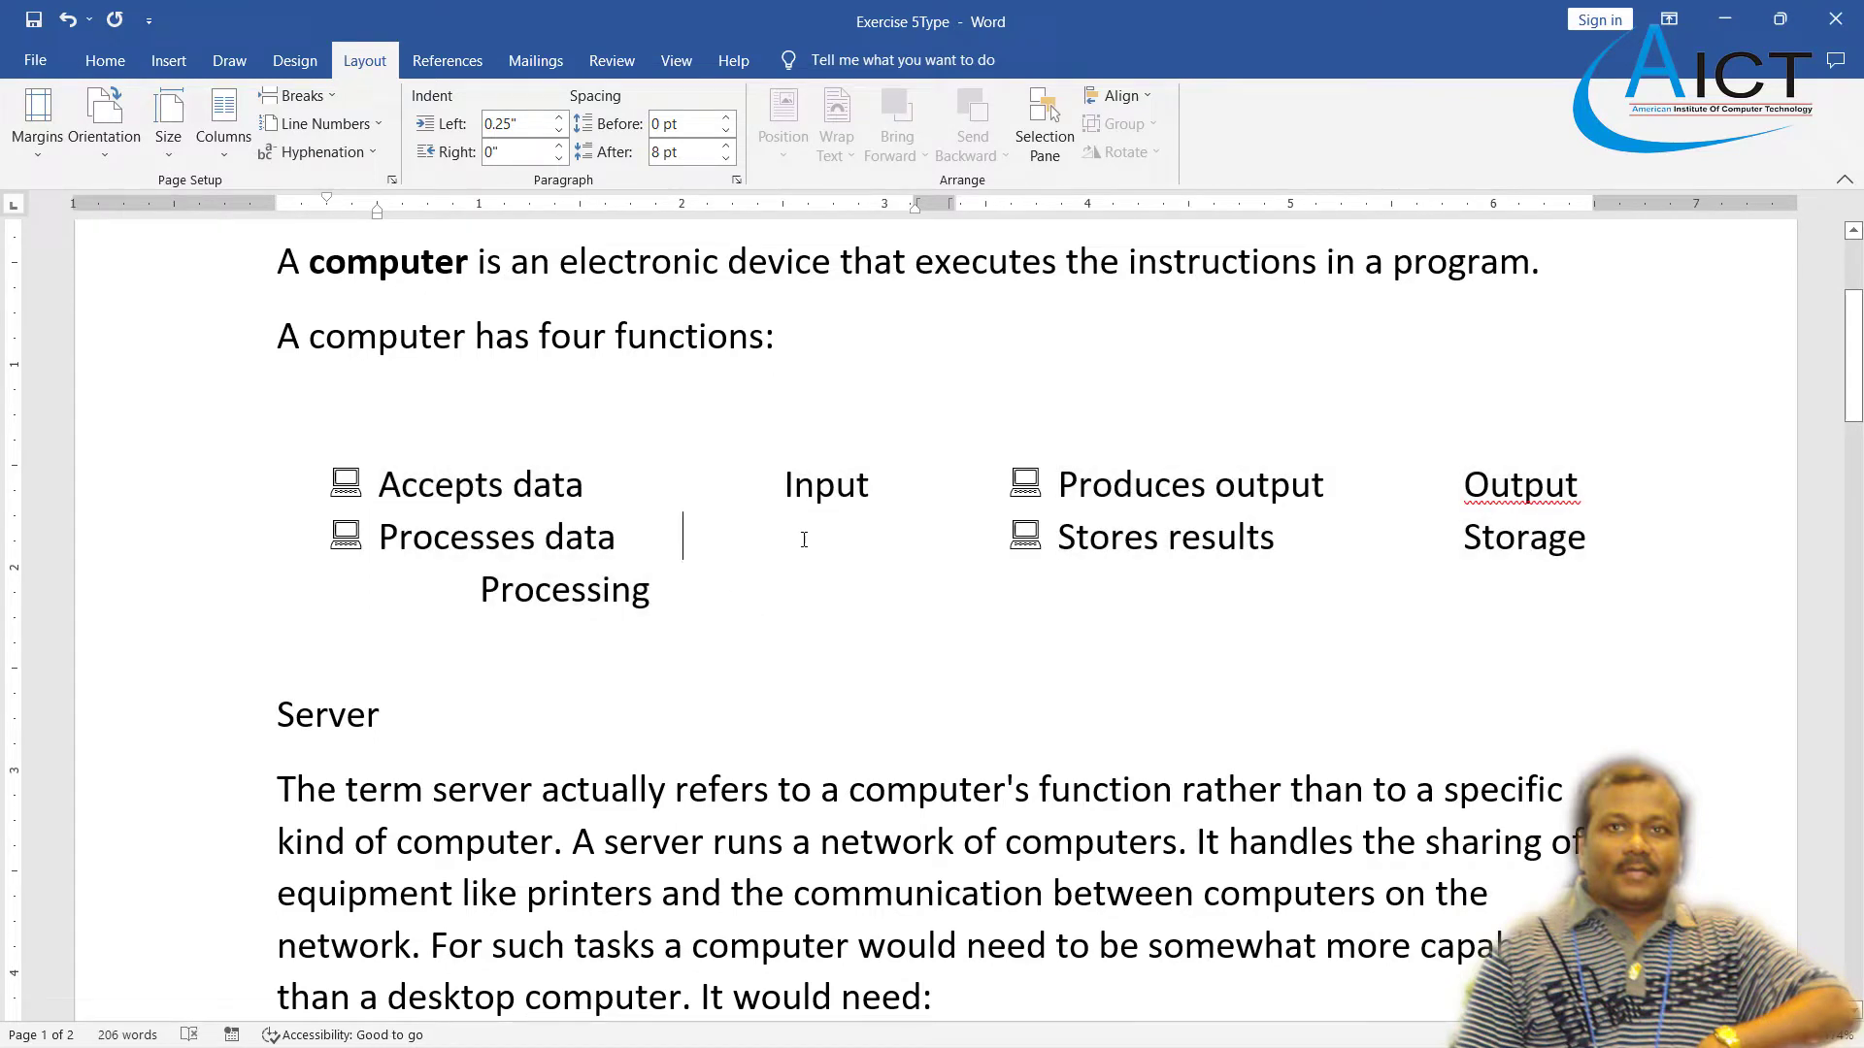
{"action": "key", "text": "Up"}
{"action": "key", "text": "Delete"}
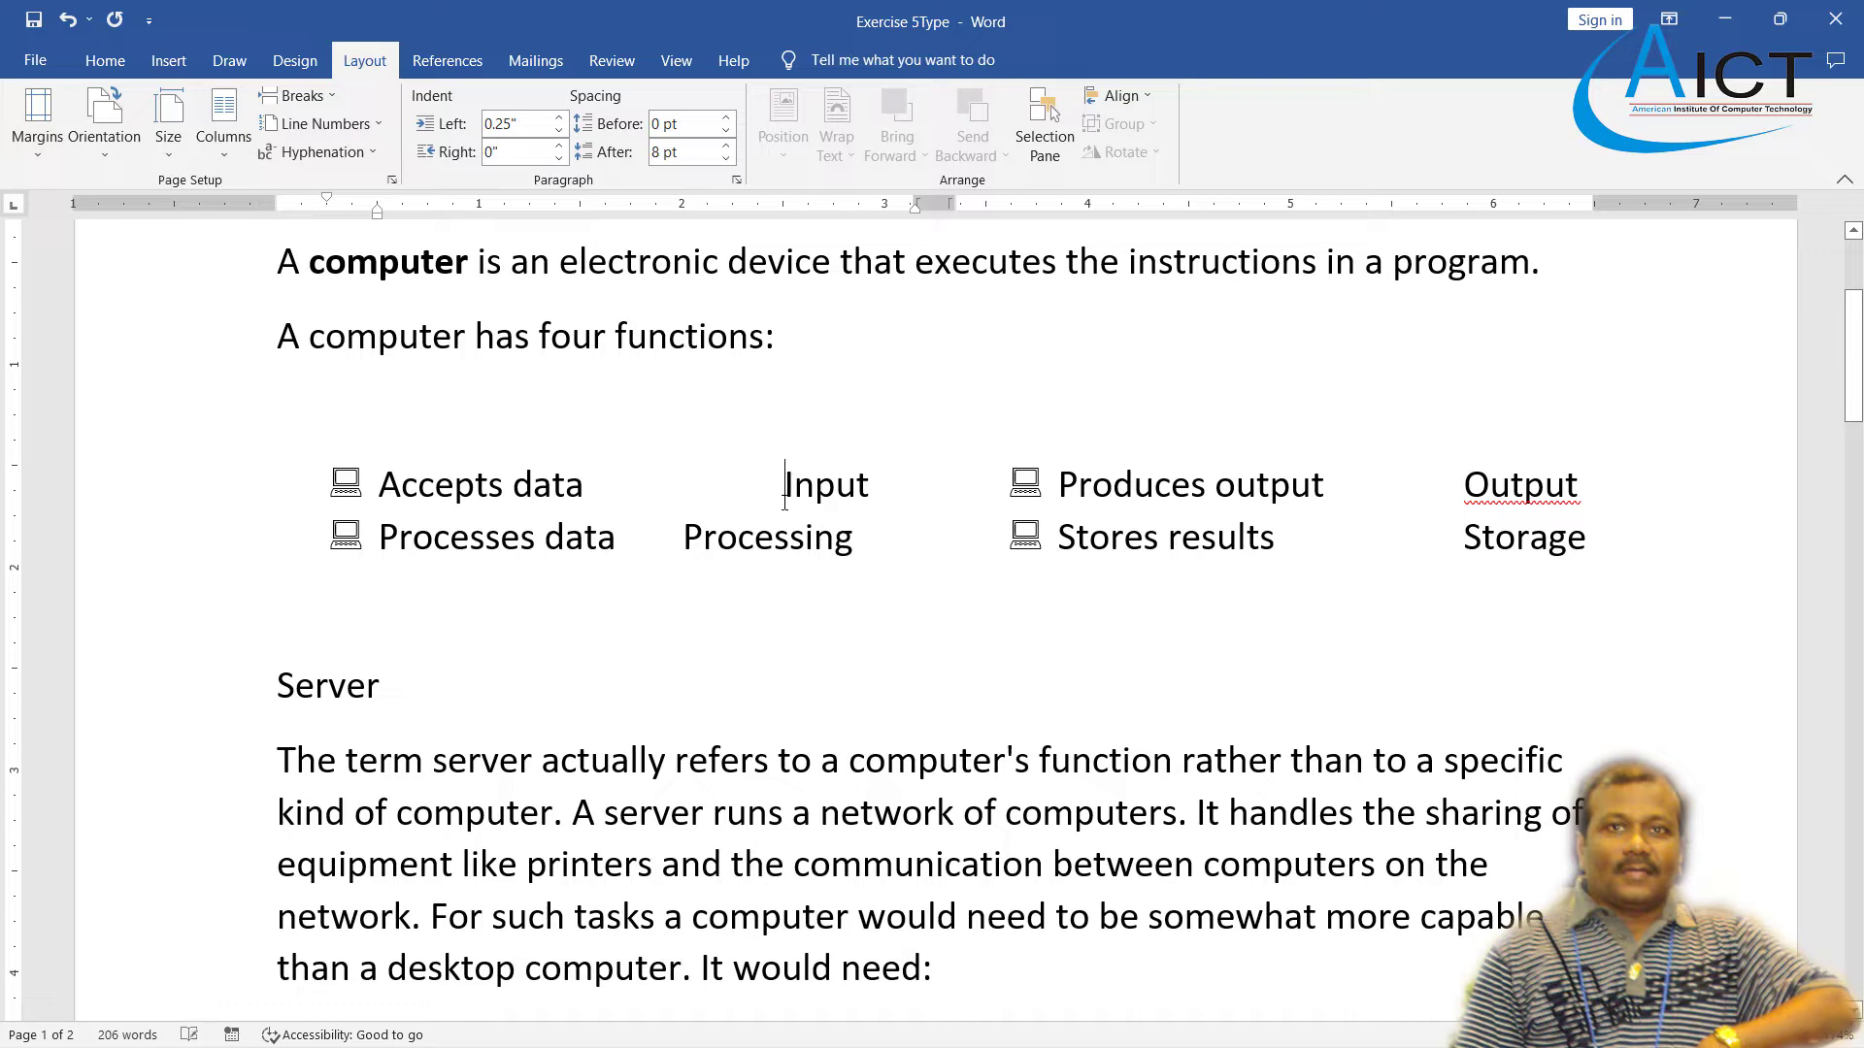
{"action": "left_click", "coordinate": [784, 503]}
{"action": "key", "text": "BackSpace"}
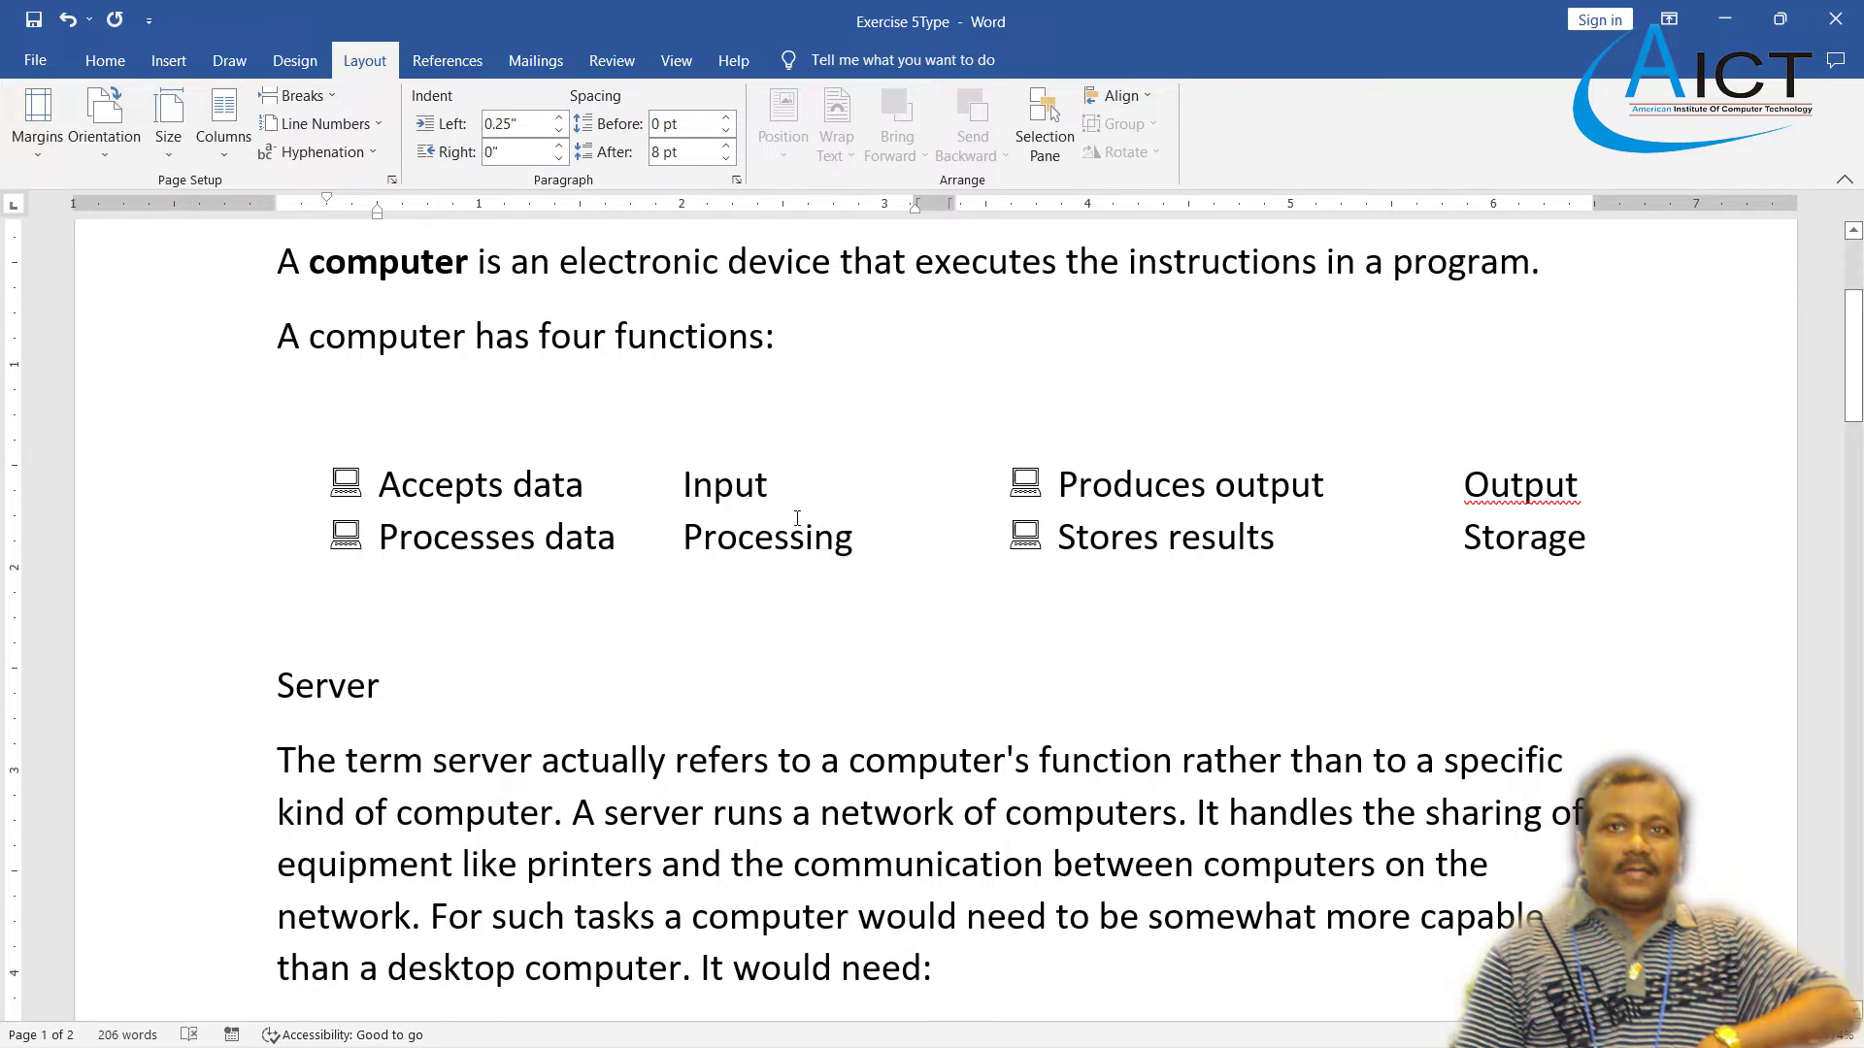
- Check the Server section's formatting in the Chrome PDF, return to Word and make the "Server" heading bold
{"action": "key", "text": "alt+Tab"}
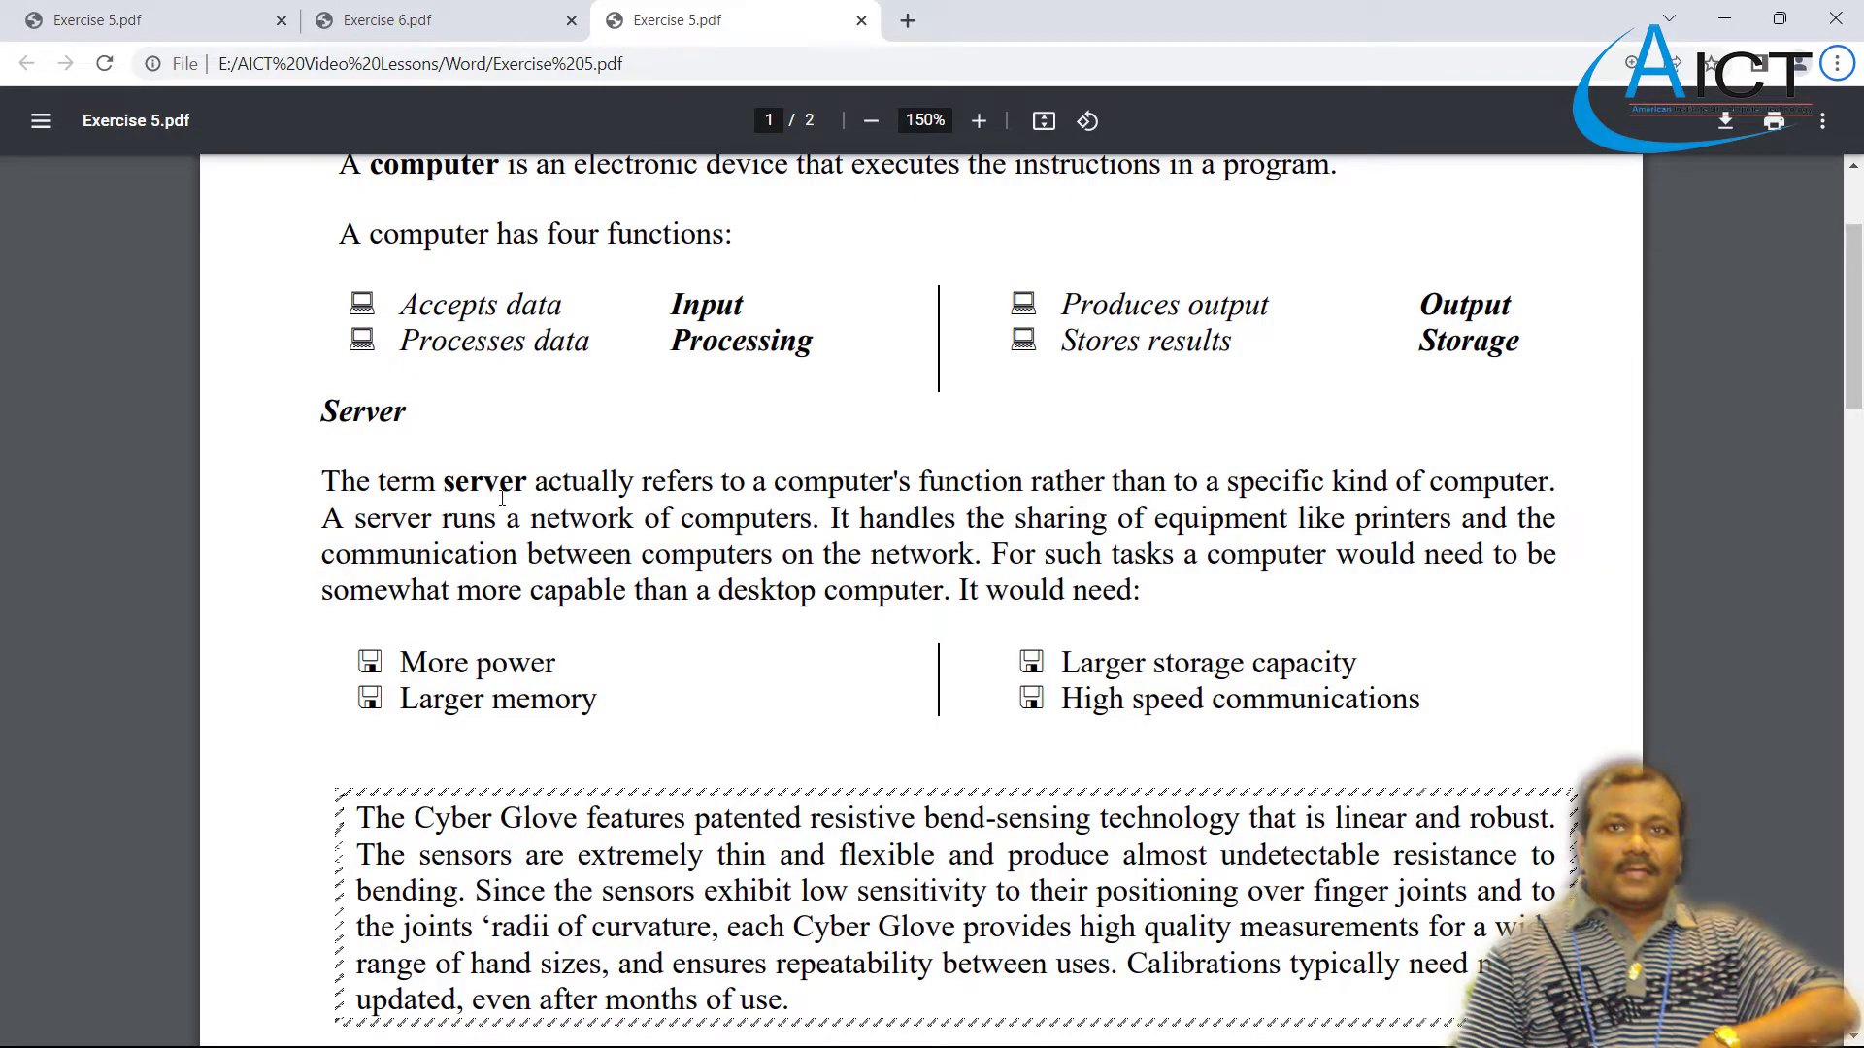
{"action": "key", "text": "alt+Tab"}
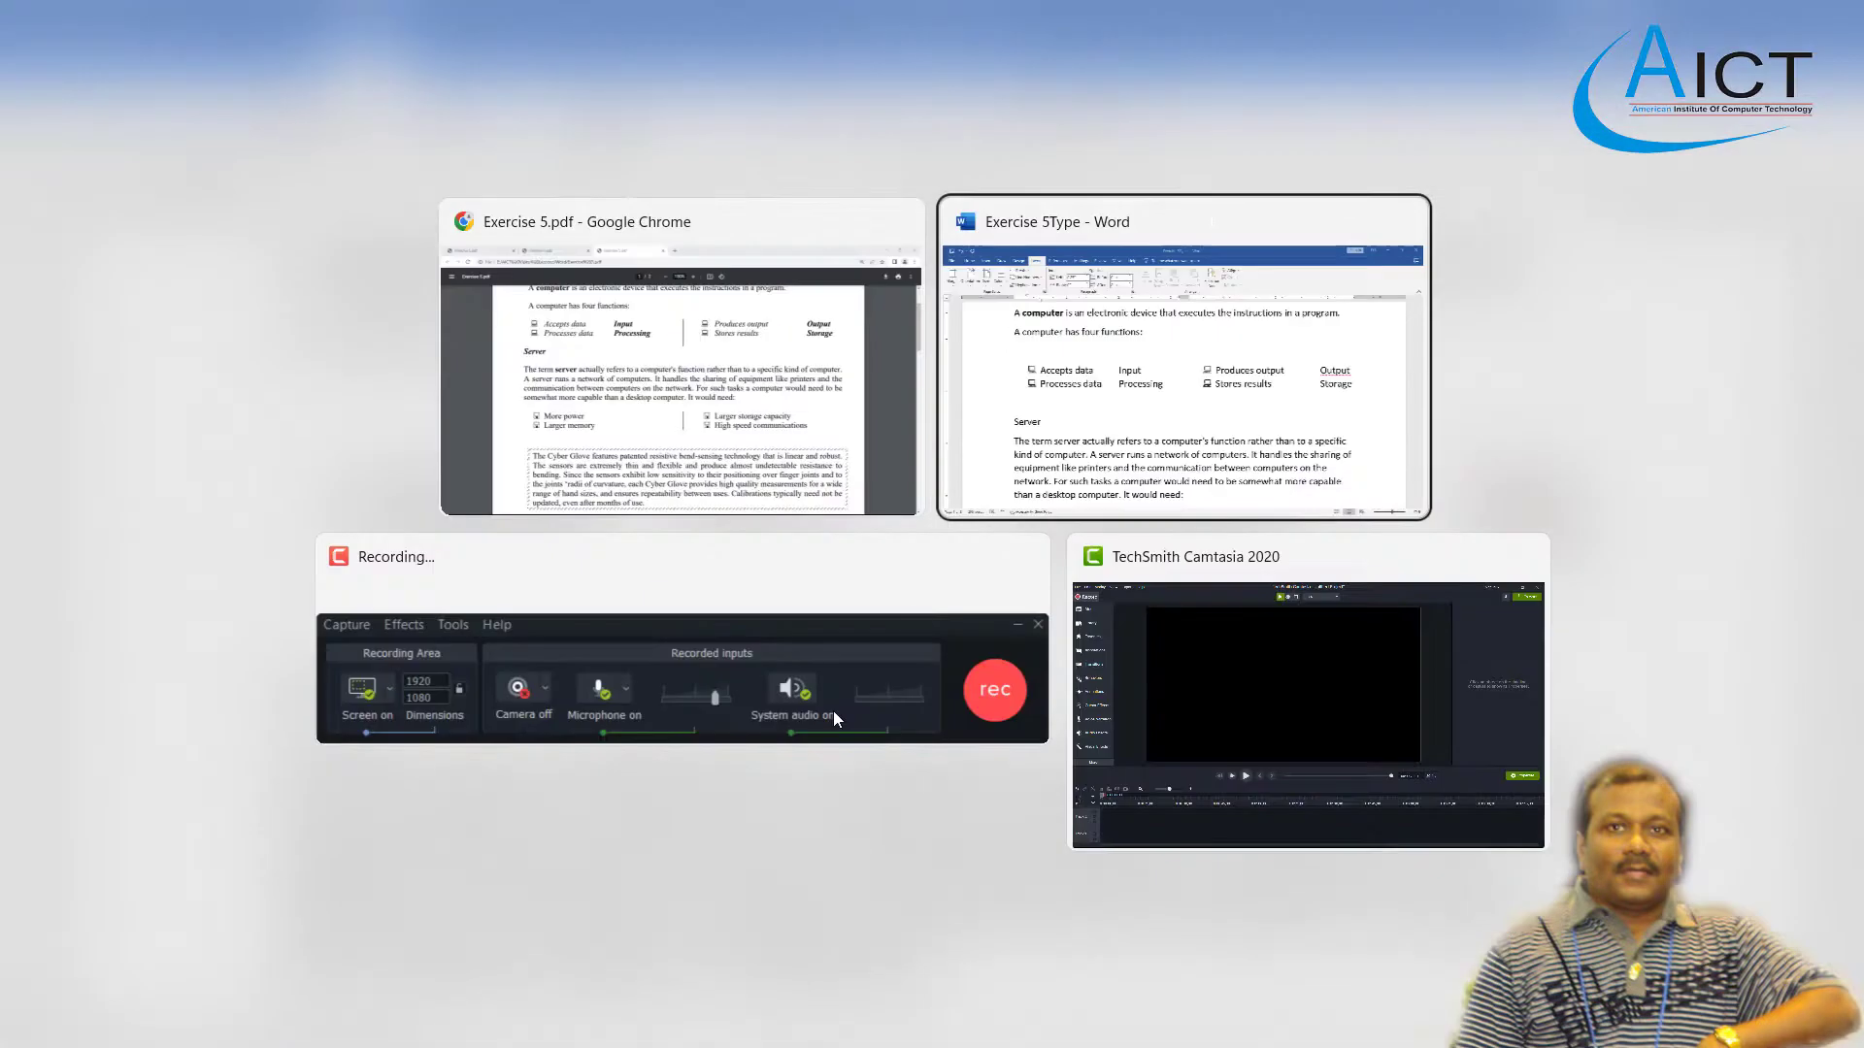
{"action": "scroll", "coordinate": [454, 546], "scroll_direction": "down", "scroll_amount": 3}
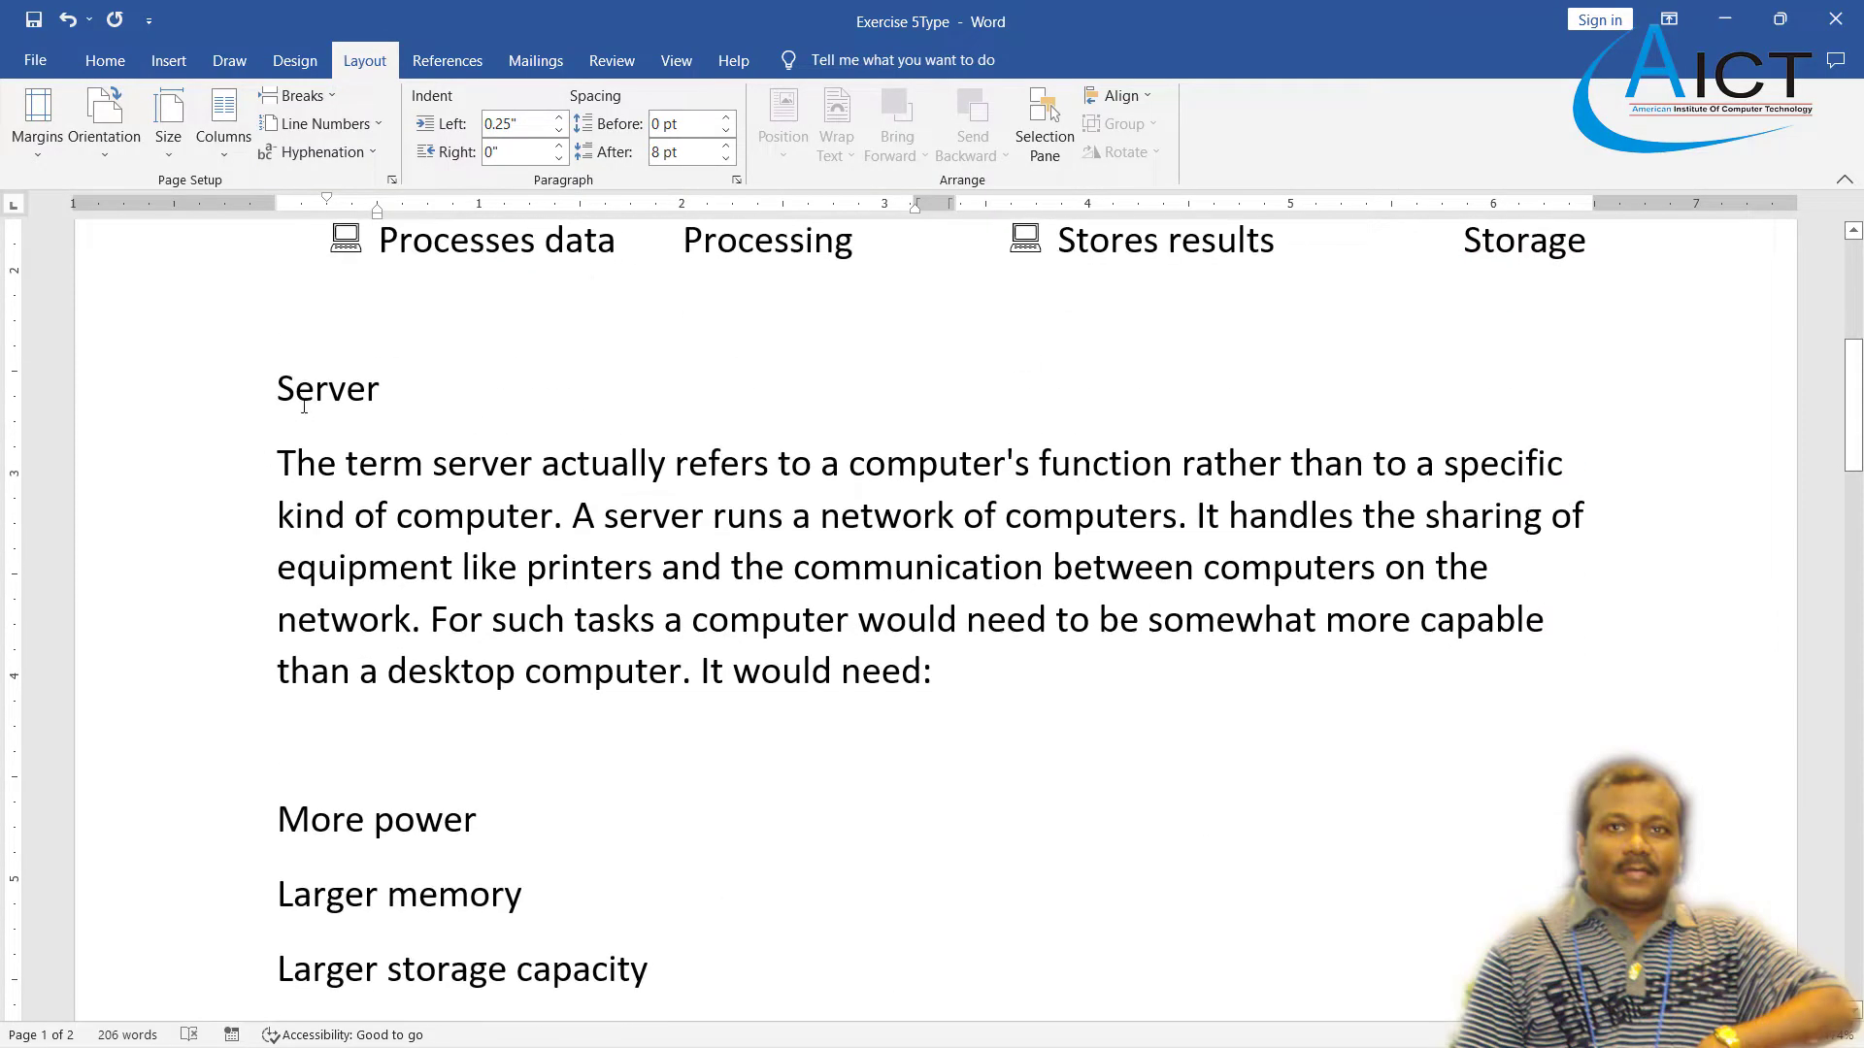
{"action": "left_click_drag", "start_coordinate": [279, 388], "coordinate": [383, 391]}
{"action": "left_click", "coordinate": [105, 60]}
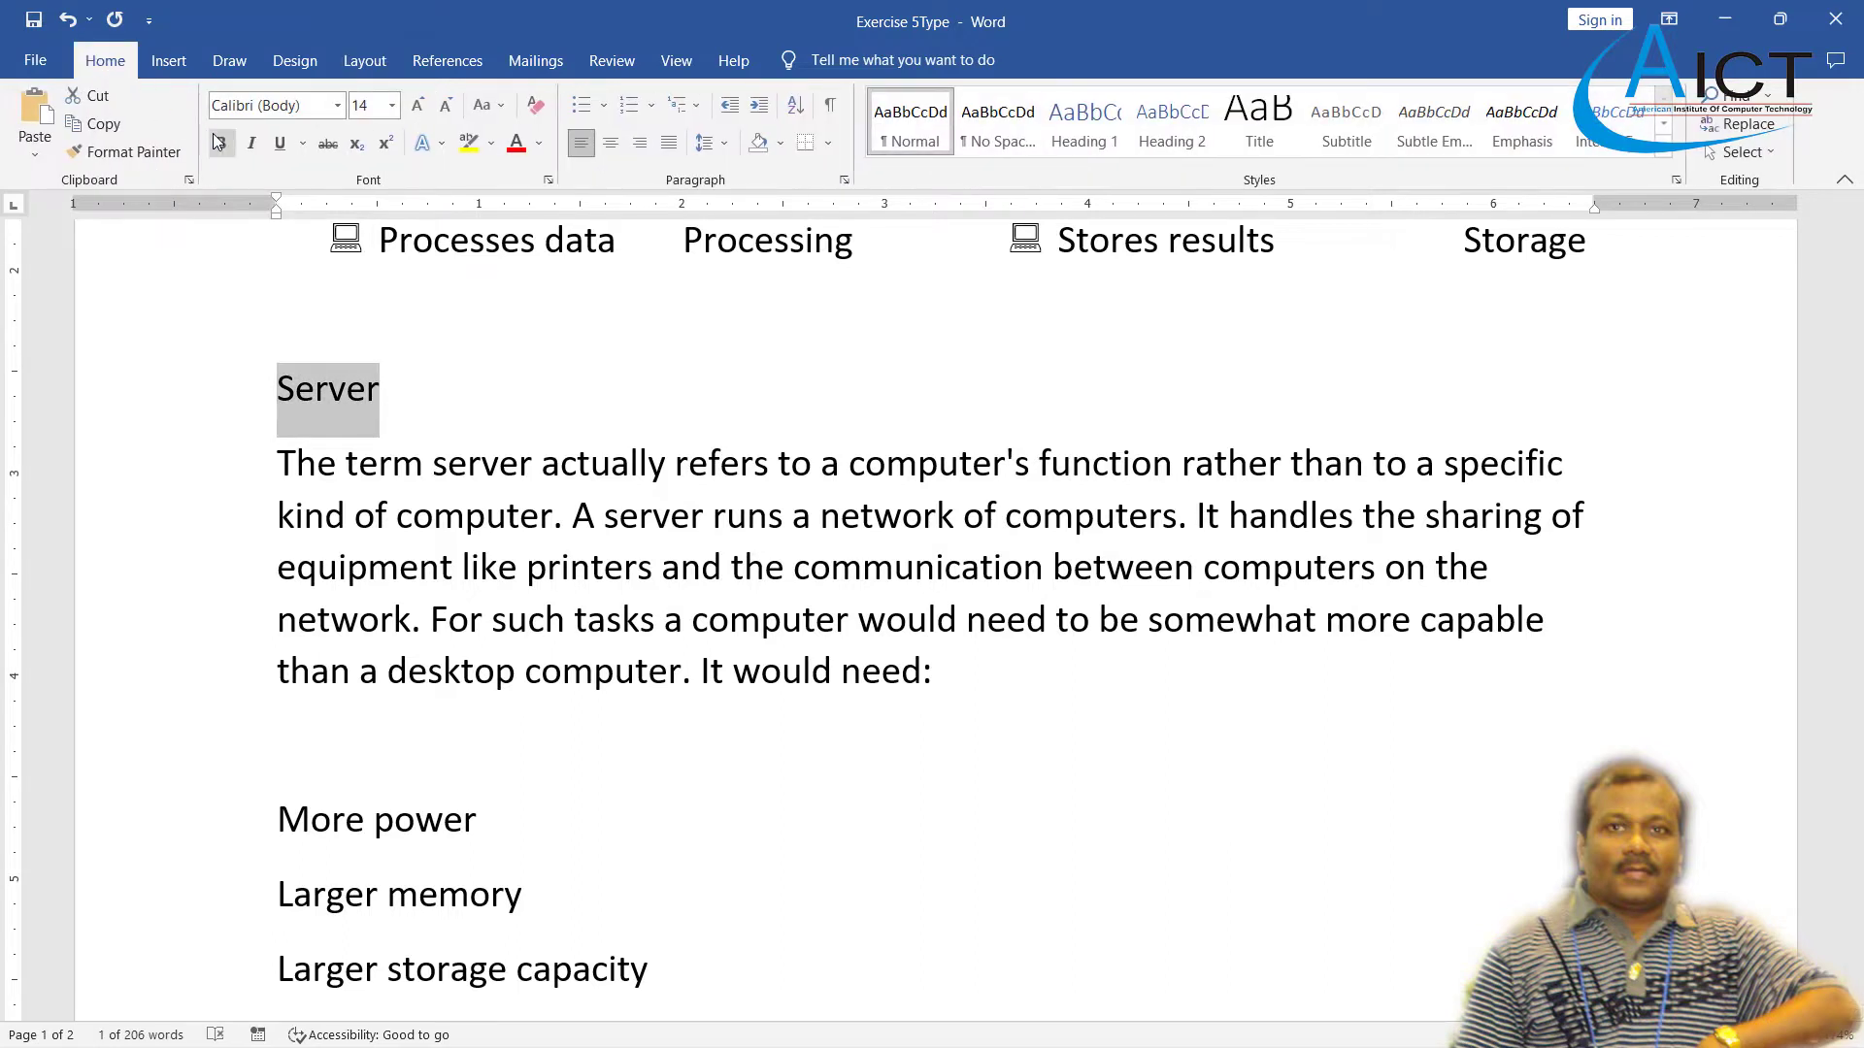
{"action": "left_click", "coordinate": [222, 145]}
{"action": "left_click", "coordinate": [486, 515]}
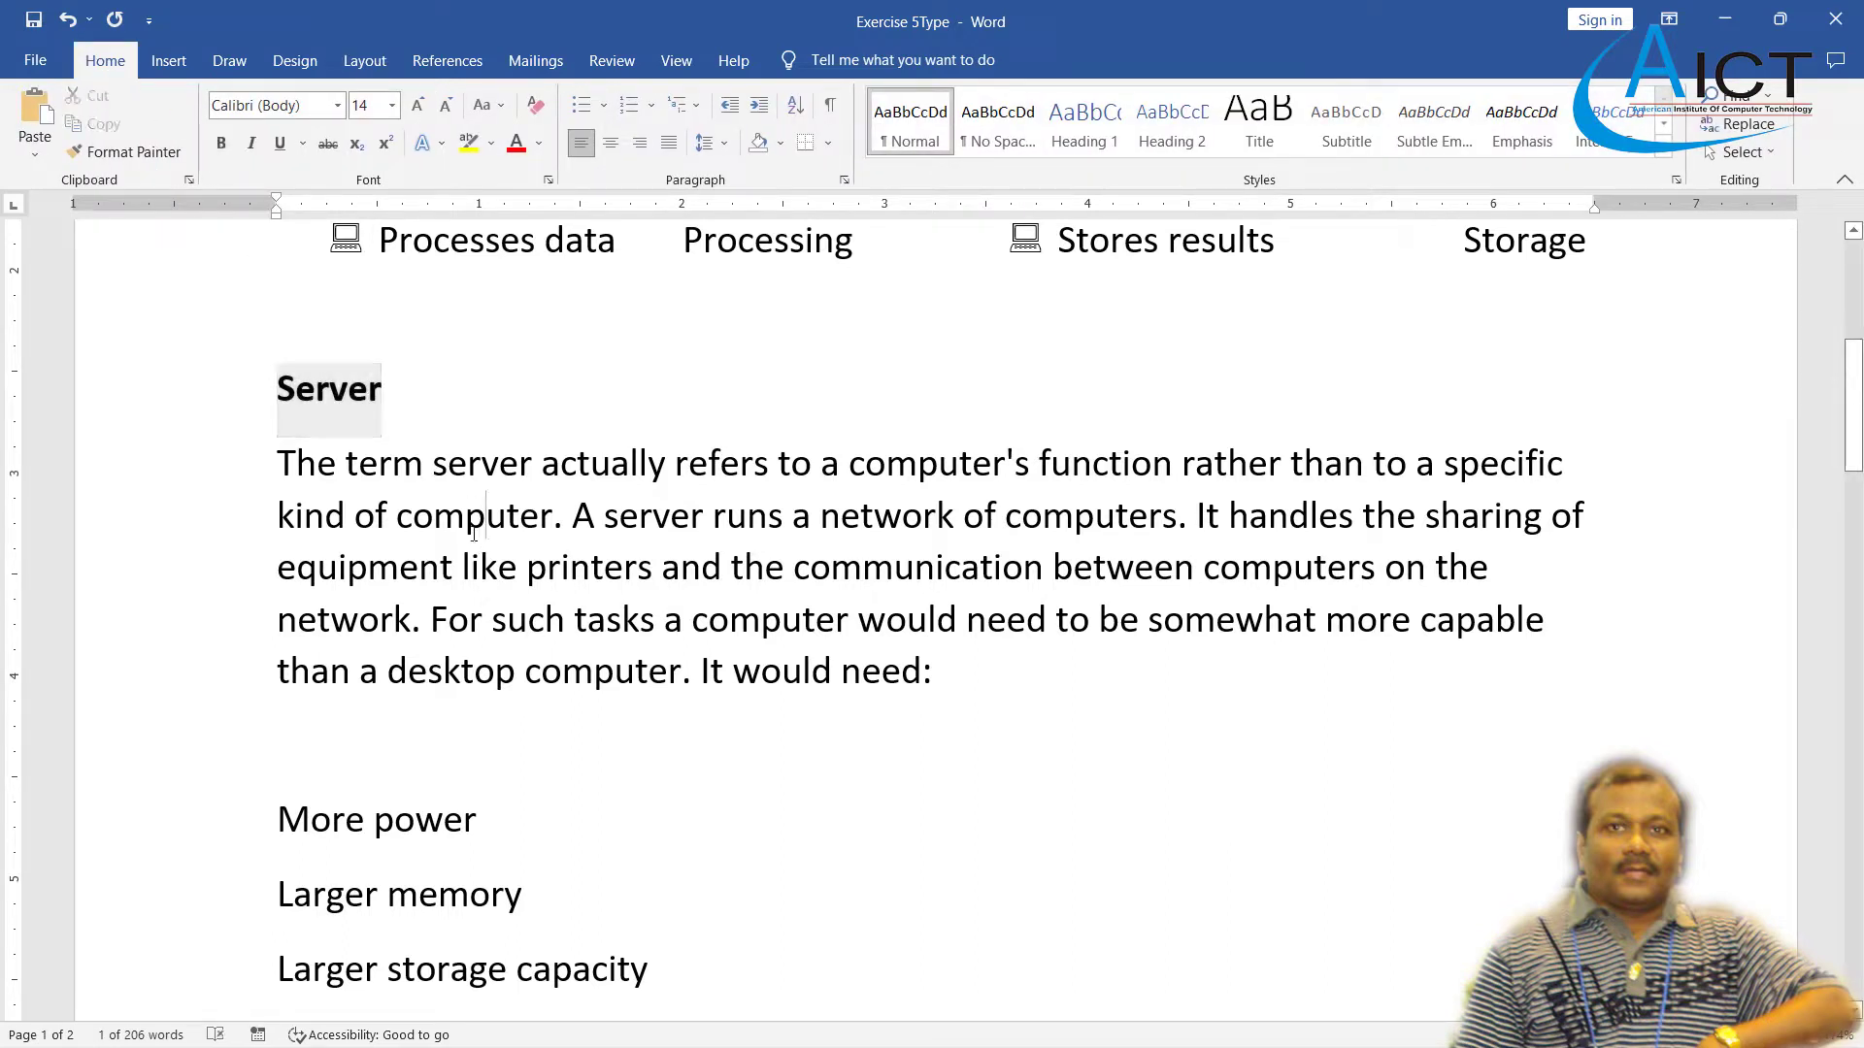
- Make the word "server" bold in the first sentence of the paragraph below the Server heading
{"action": "left_click_drag", "start_coordinate": [434, 466], "coordinate": [533, 466]}
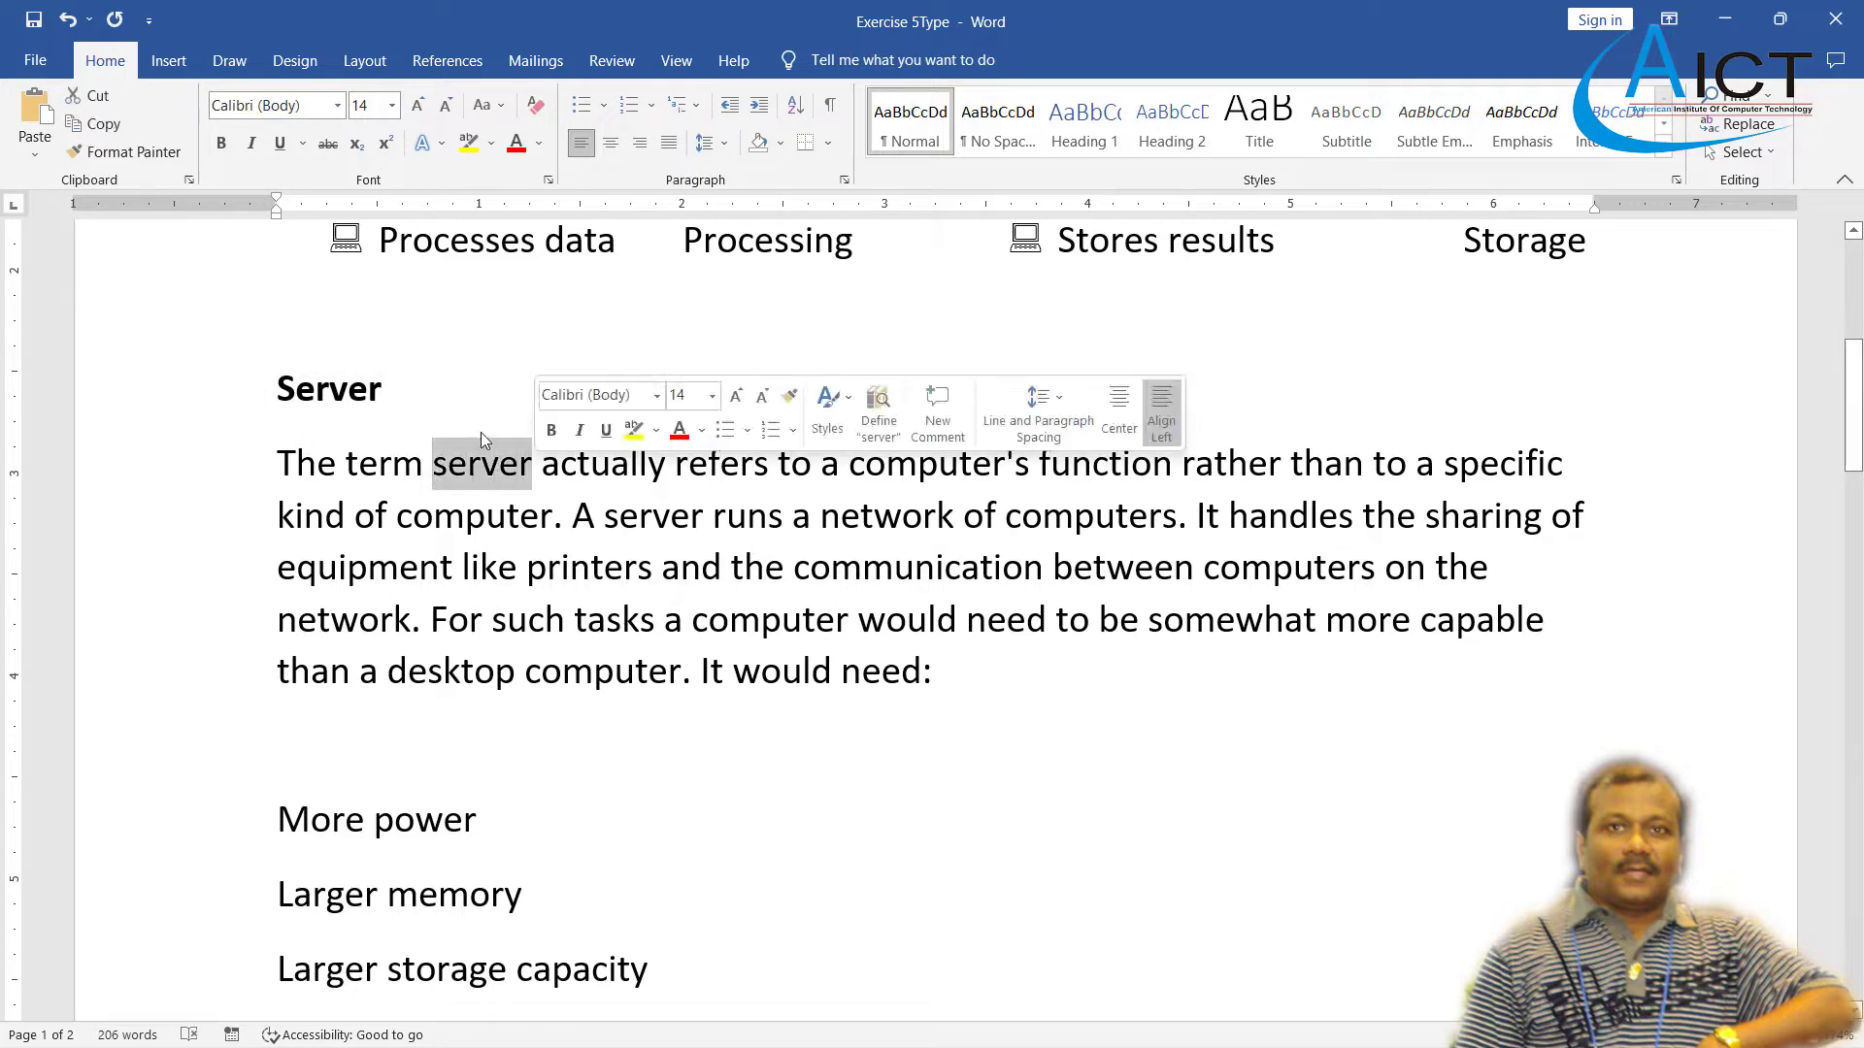
{"action": "left_click", "coordinate": [221, 143]}
{"action": "scroll", "coordinate": [563, 558], "scroll_direction": "down", "scroll_amount": 5}
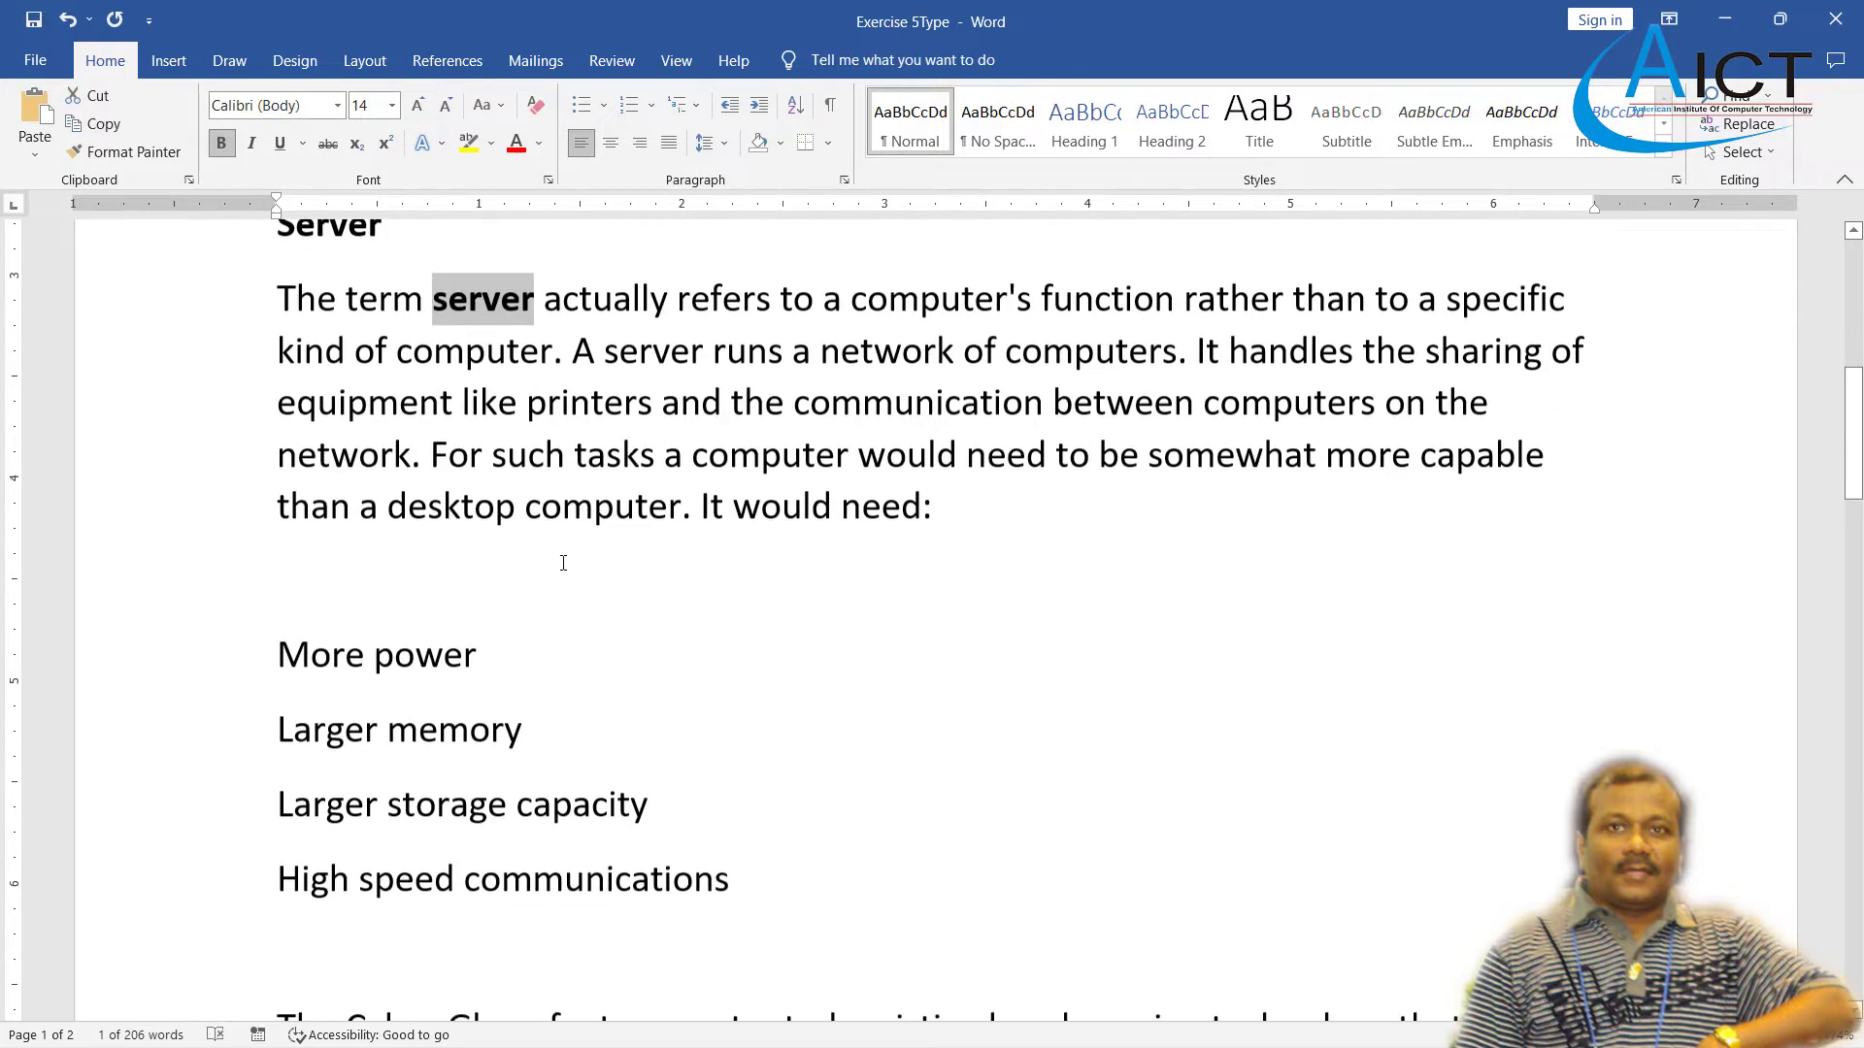
- Check the Exercise 5 PDF and give the four server requirement lines, More power to High speed communications, Wingdings floppy disk bullets (character 60)
{"action": "left_click", "coordinate": [552, 439]}
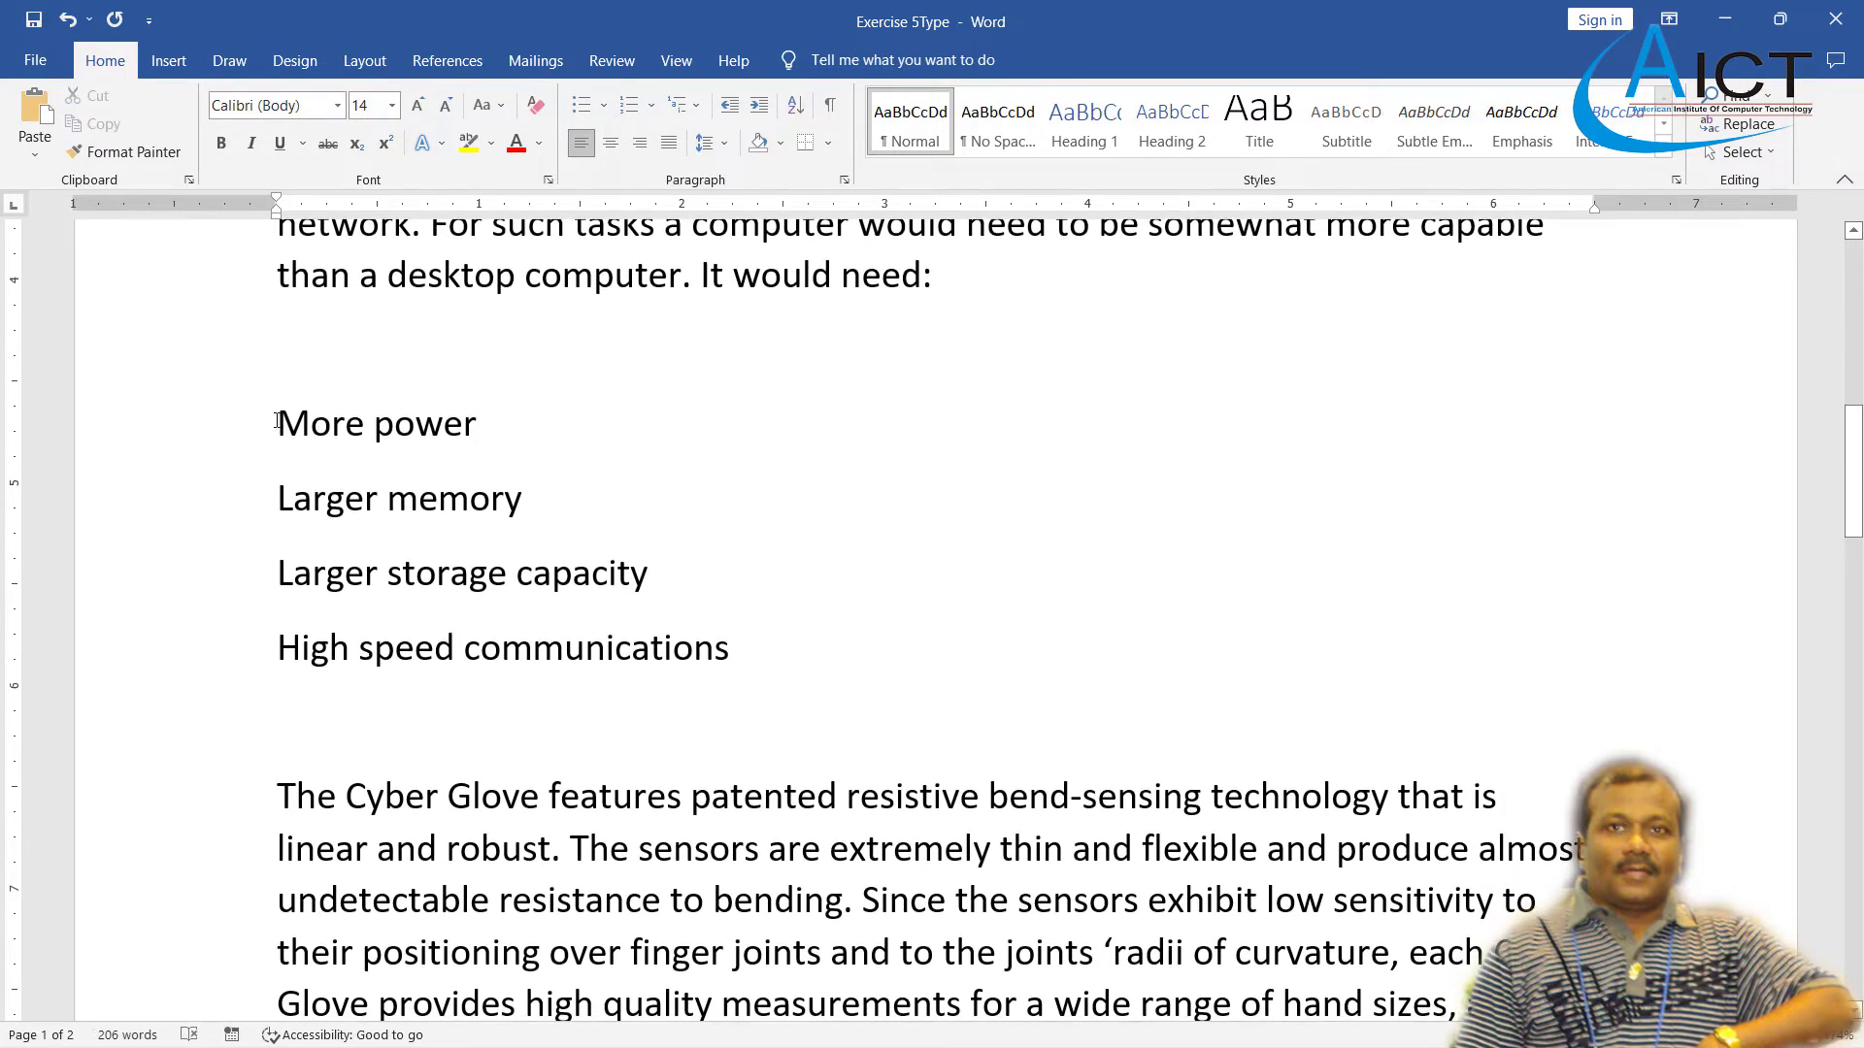
{"action": "left_click_drag", "start_coordinate": [277, 421], "coordinate": [761, 647]}
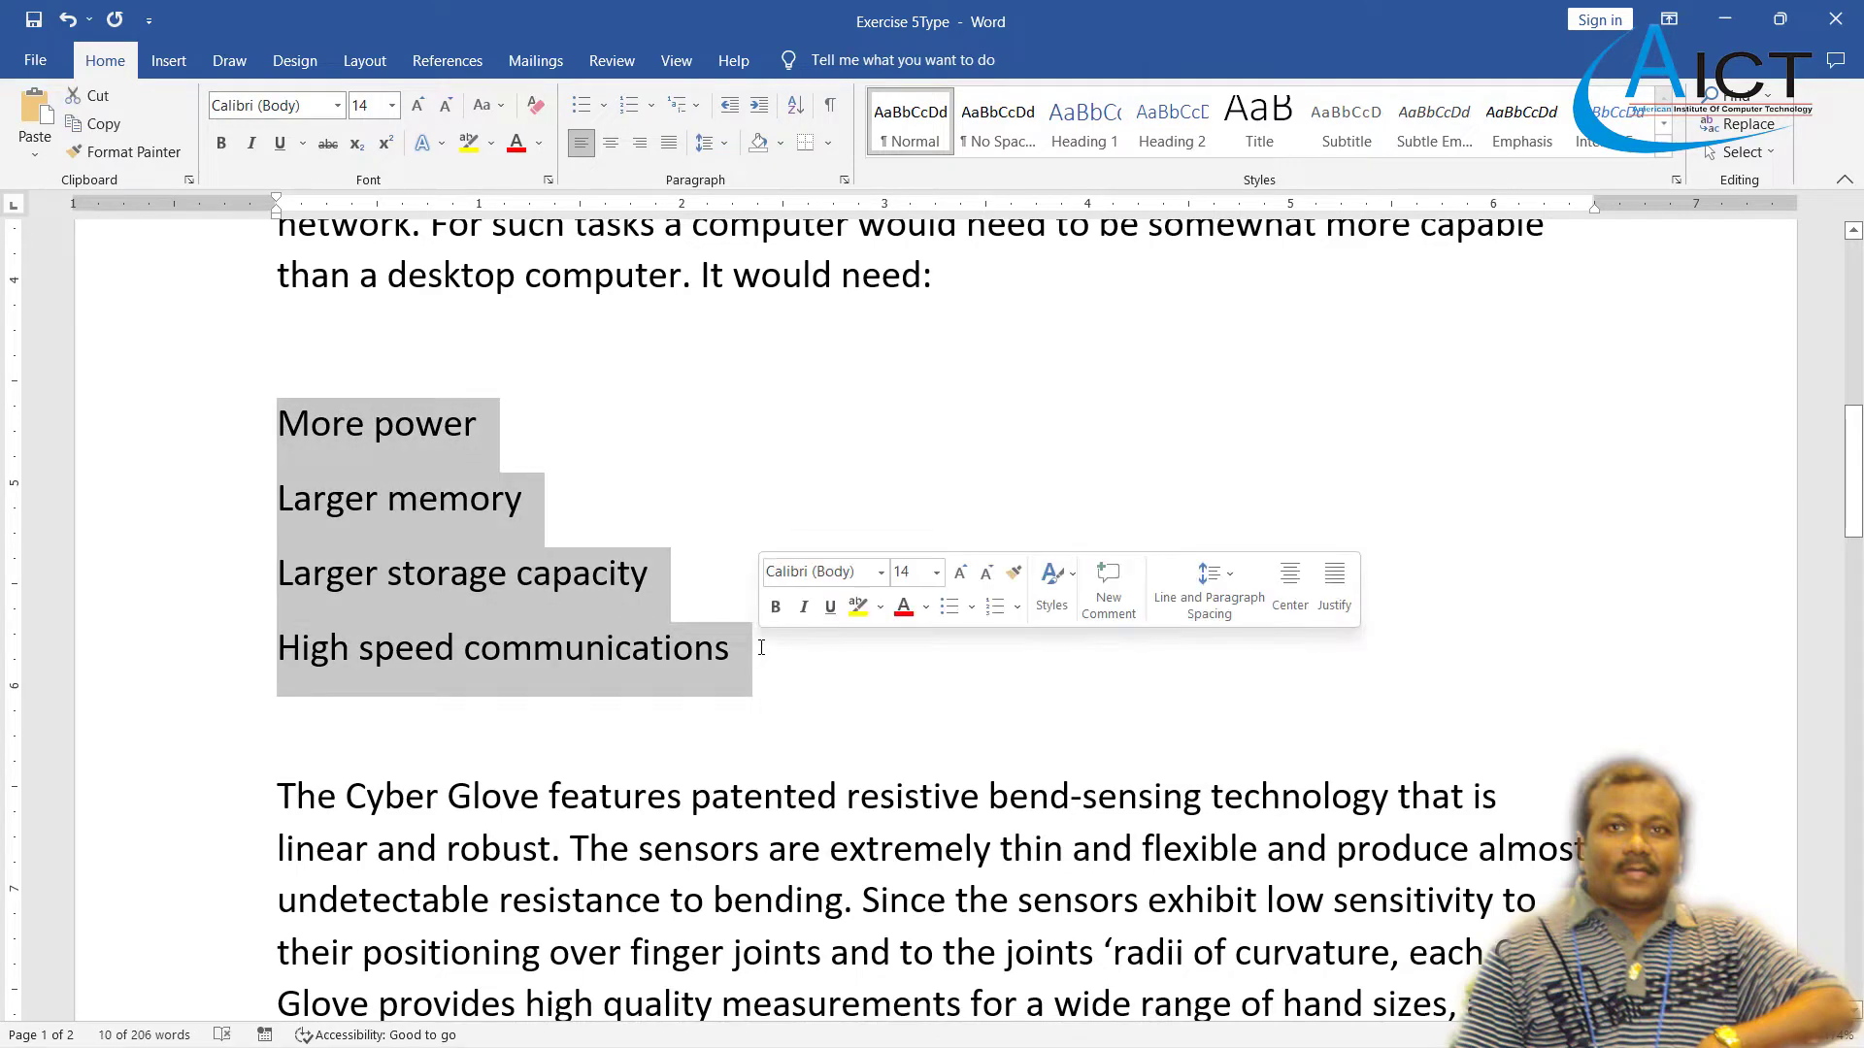
{"action": "key", "text": "alt+Tab"}
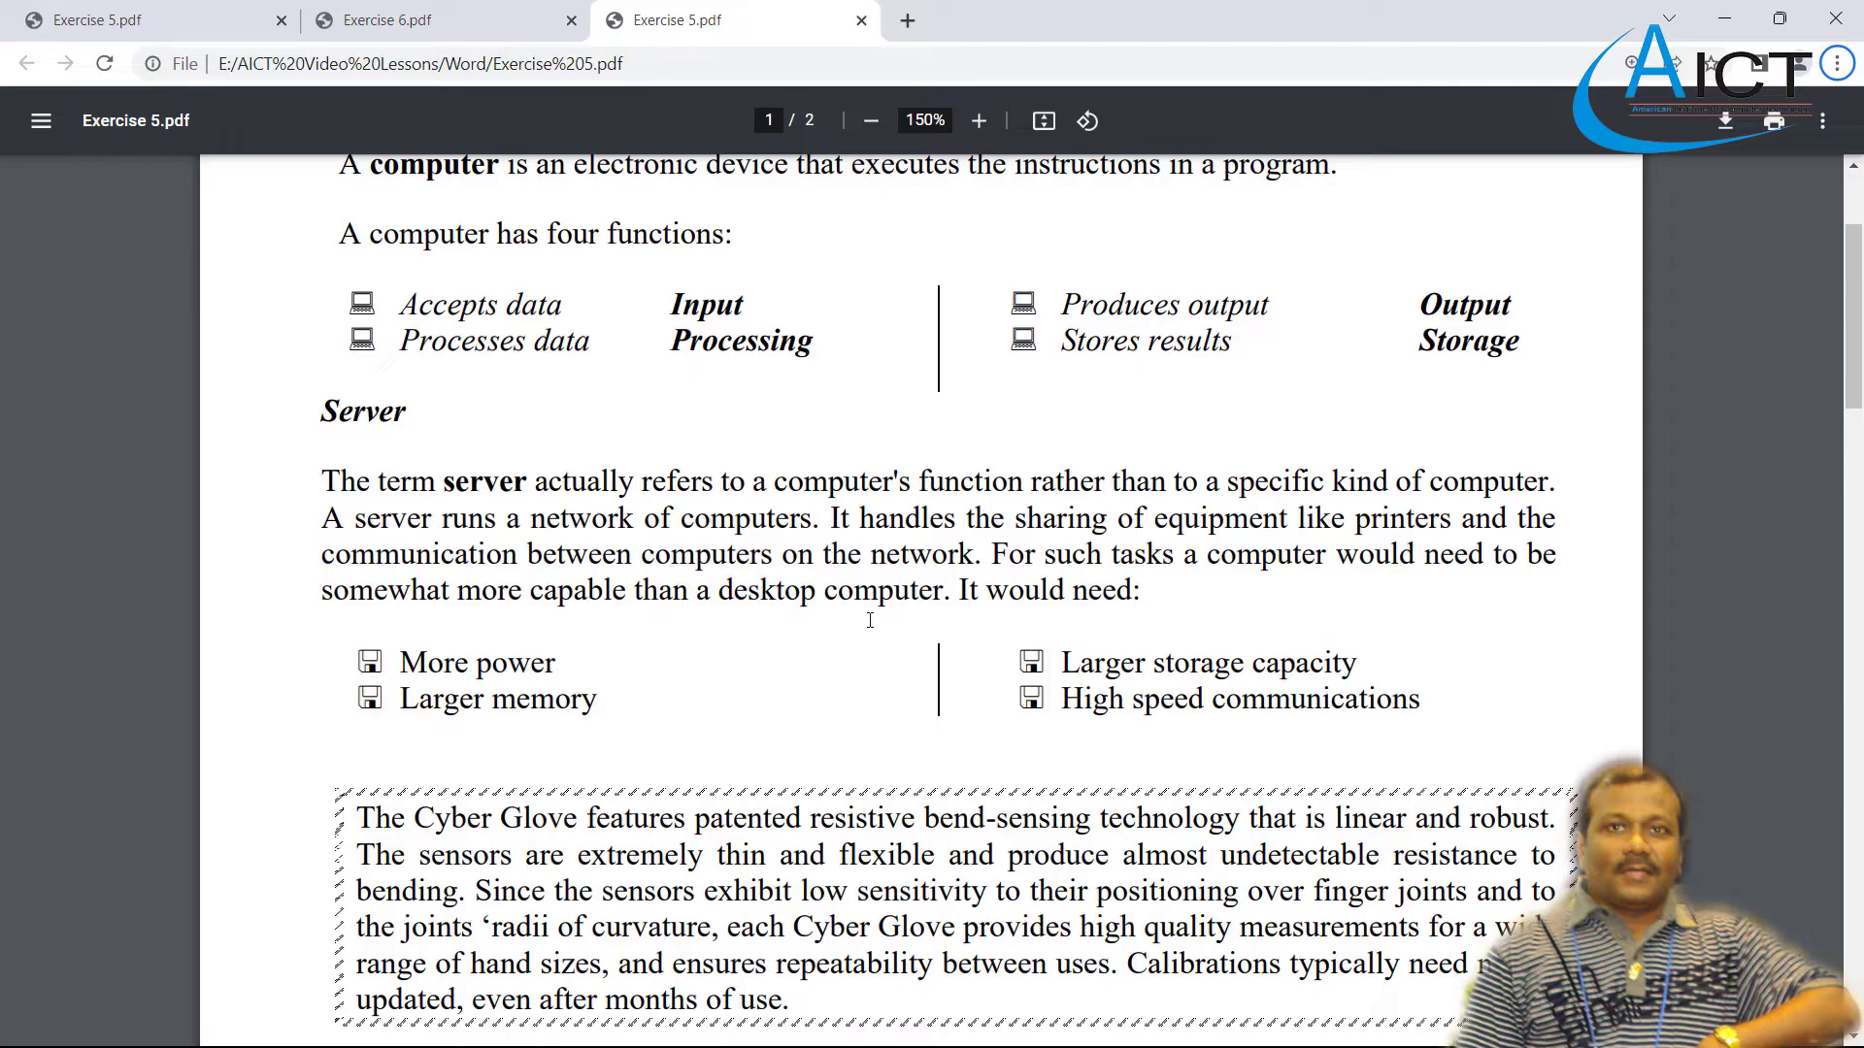
{"action": "key", "text": "alt+Tab"}
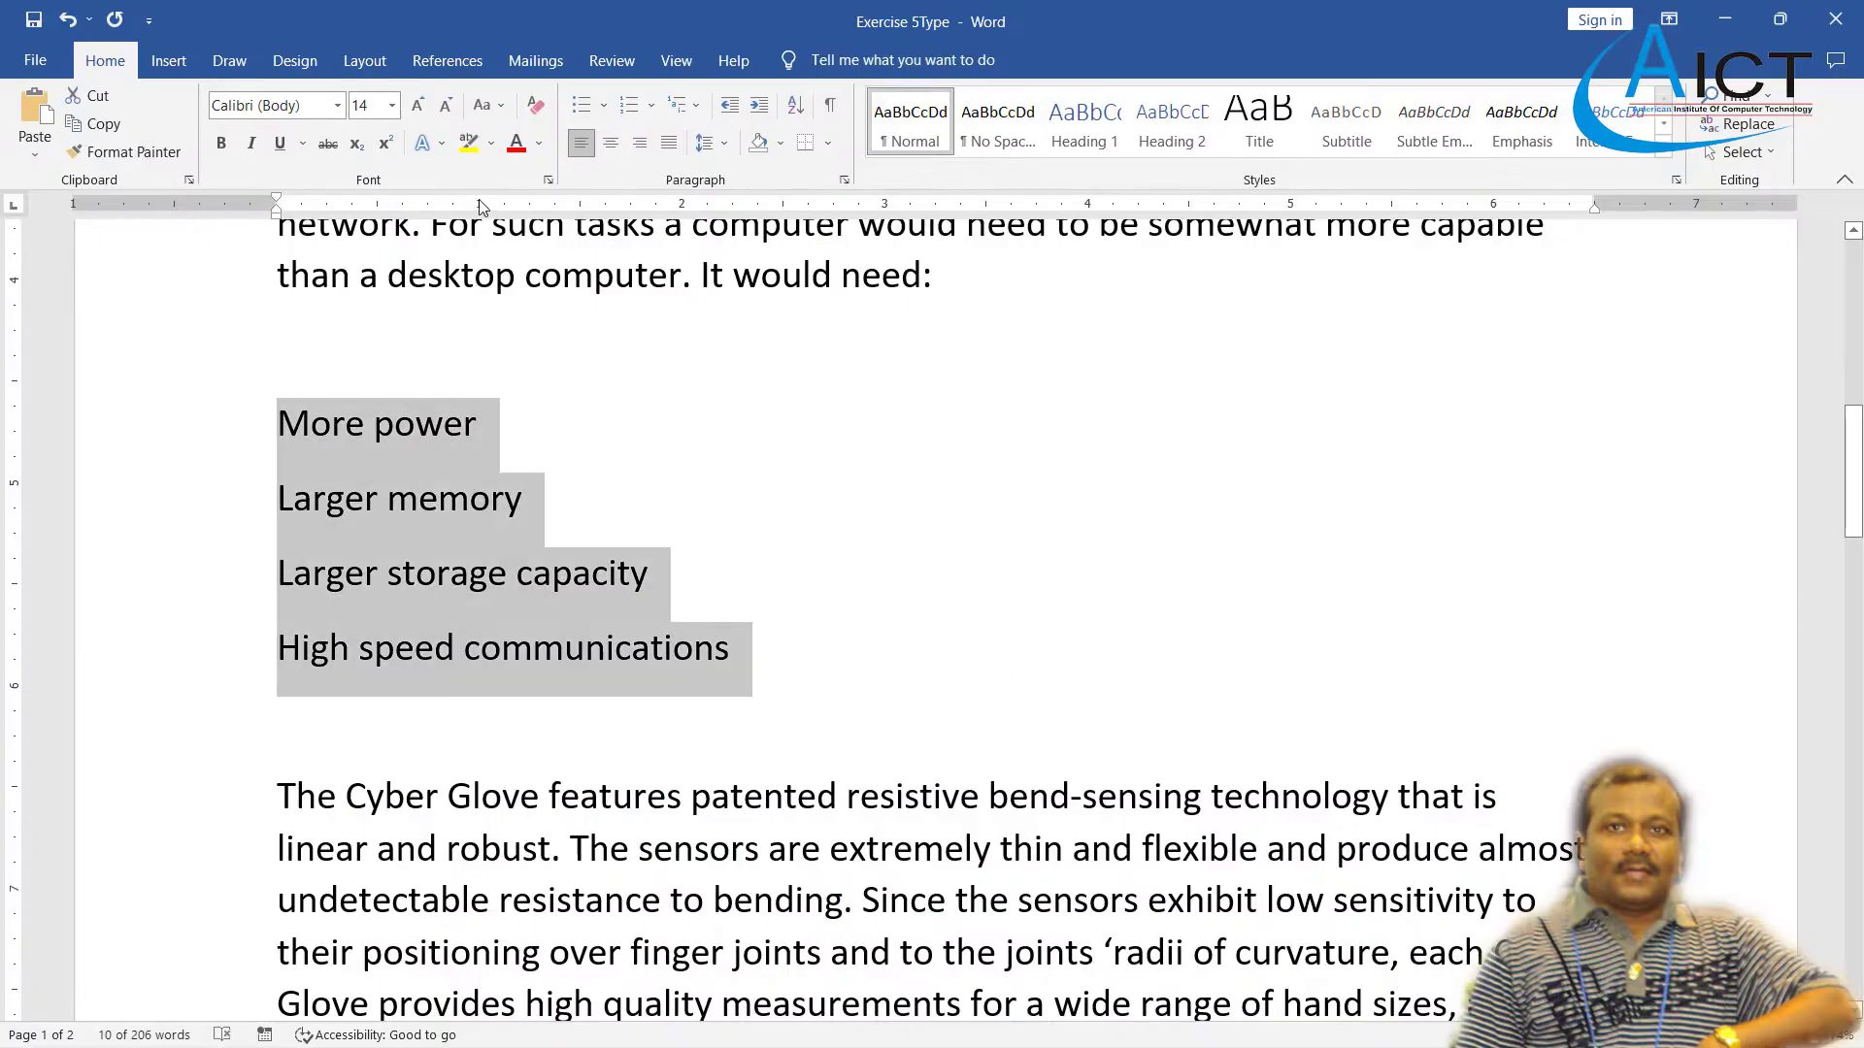
{"action": "left_click", "coordinate": [602, 106]}
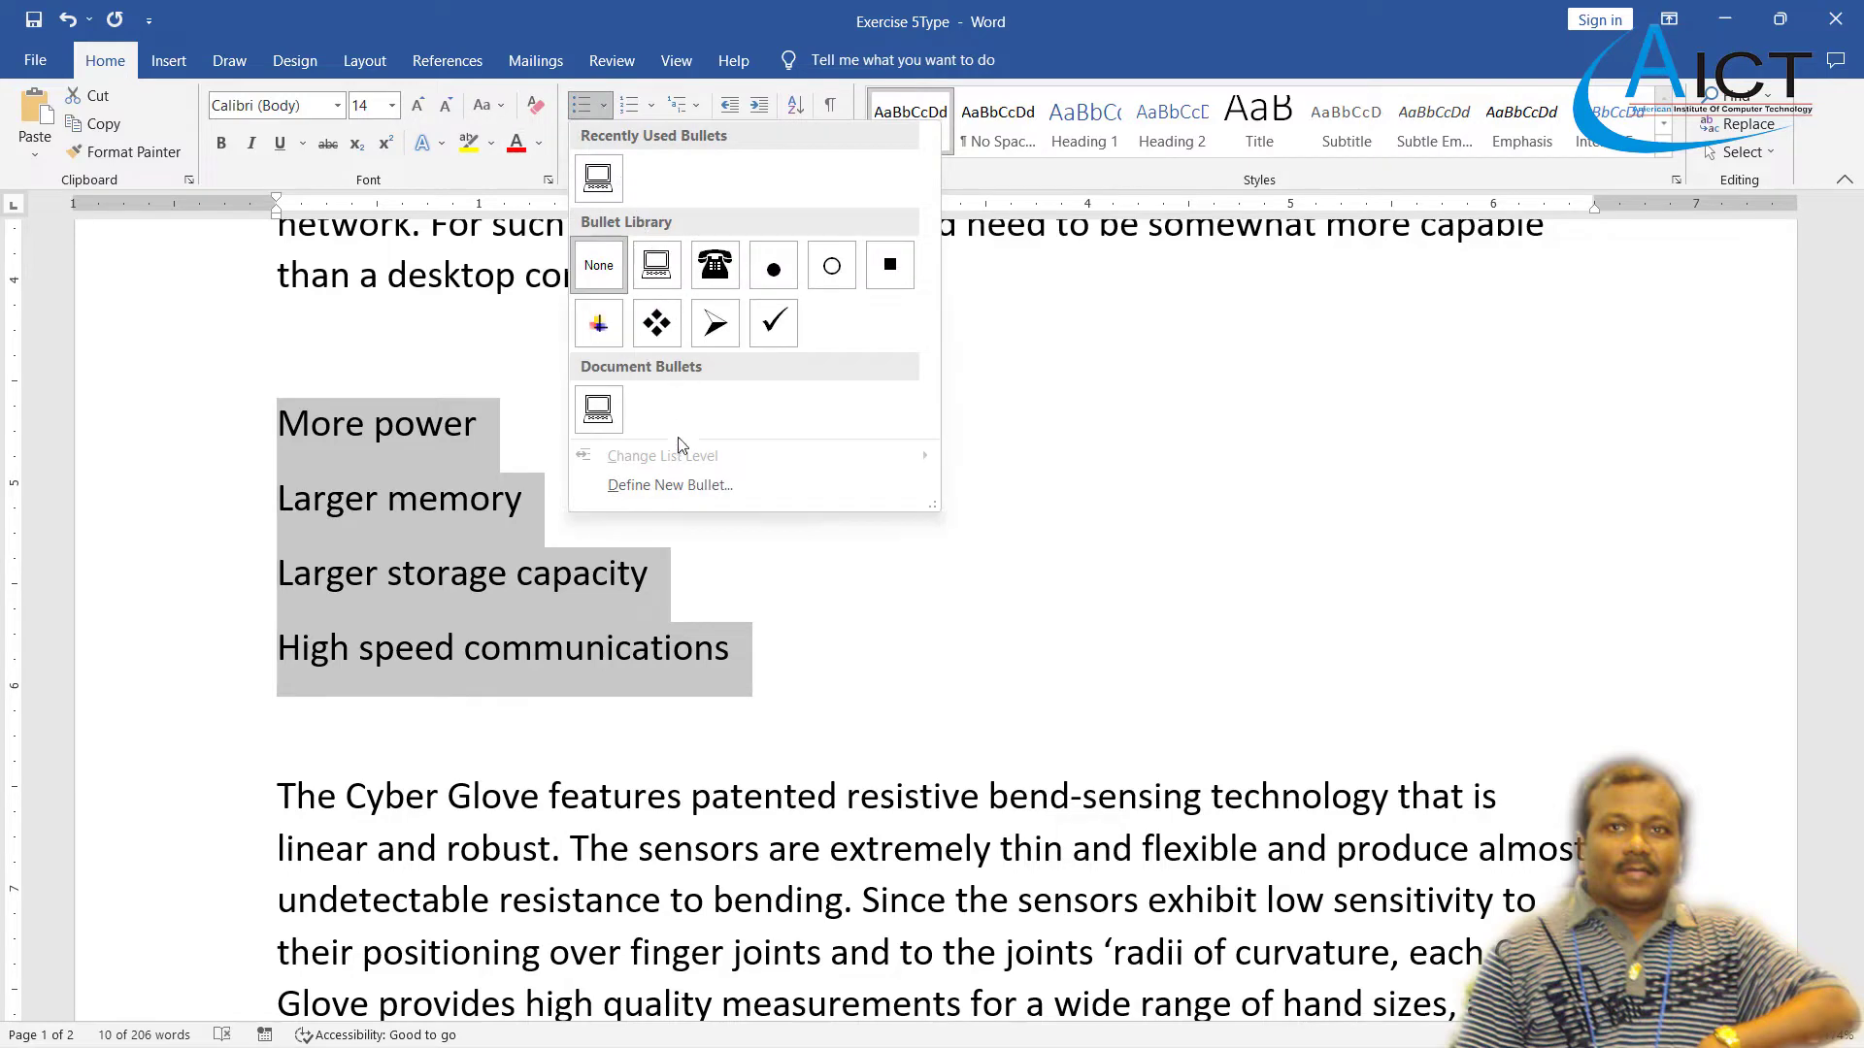
{"action": "left_click", "coordinate": [667, 486]}
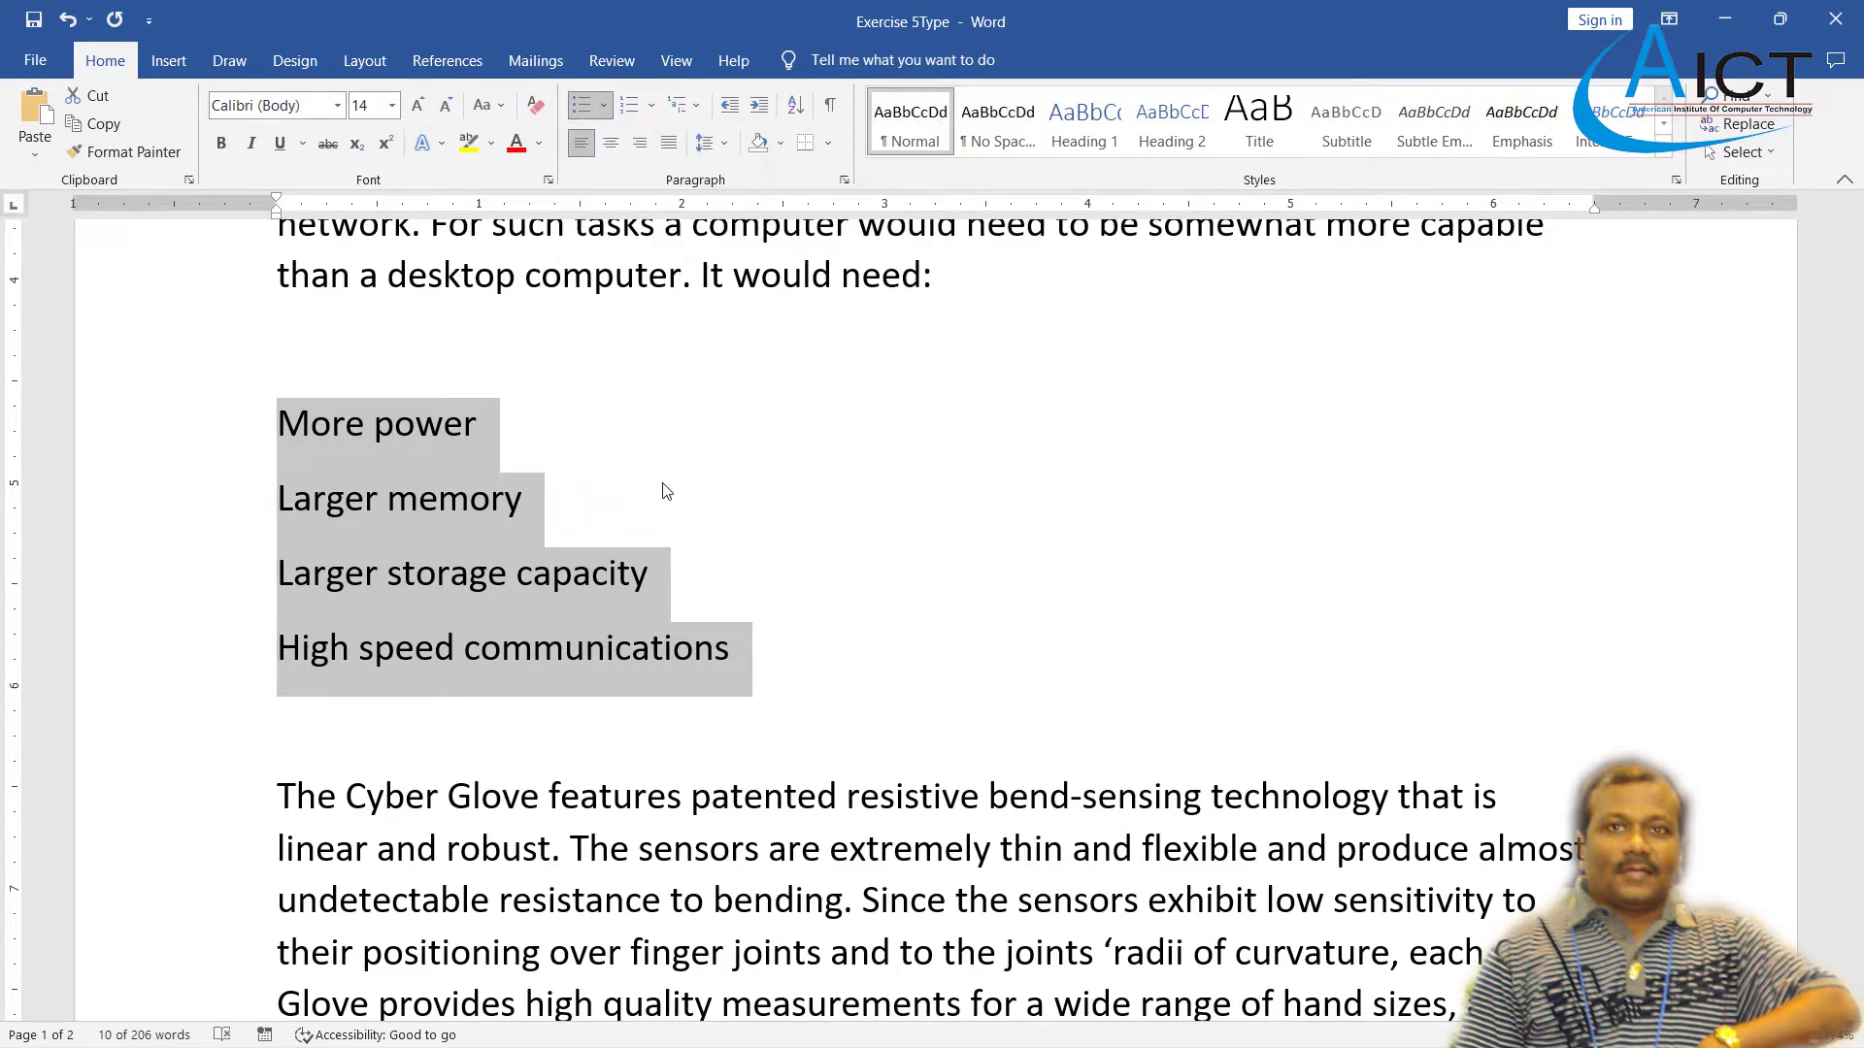
{"action": "left_click", "coordinate": [830, 364]}
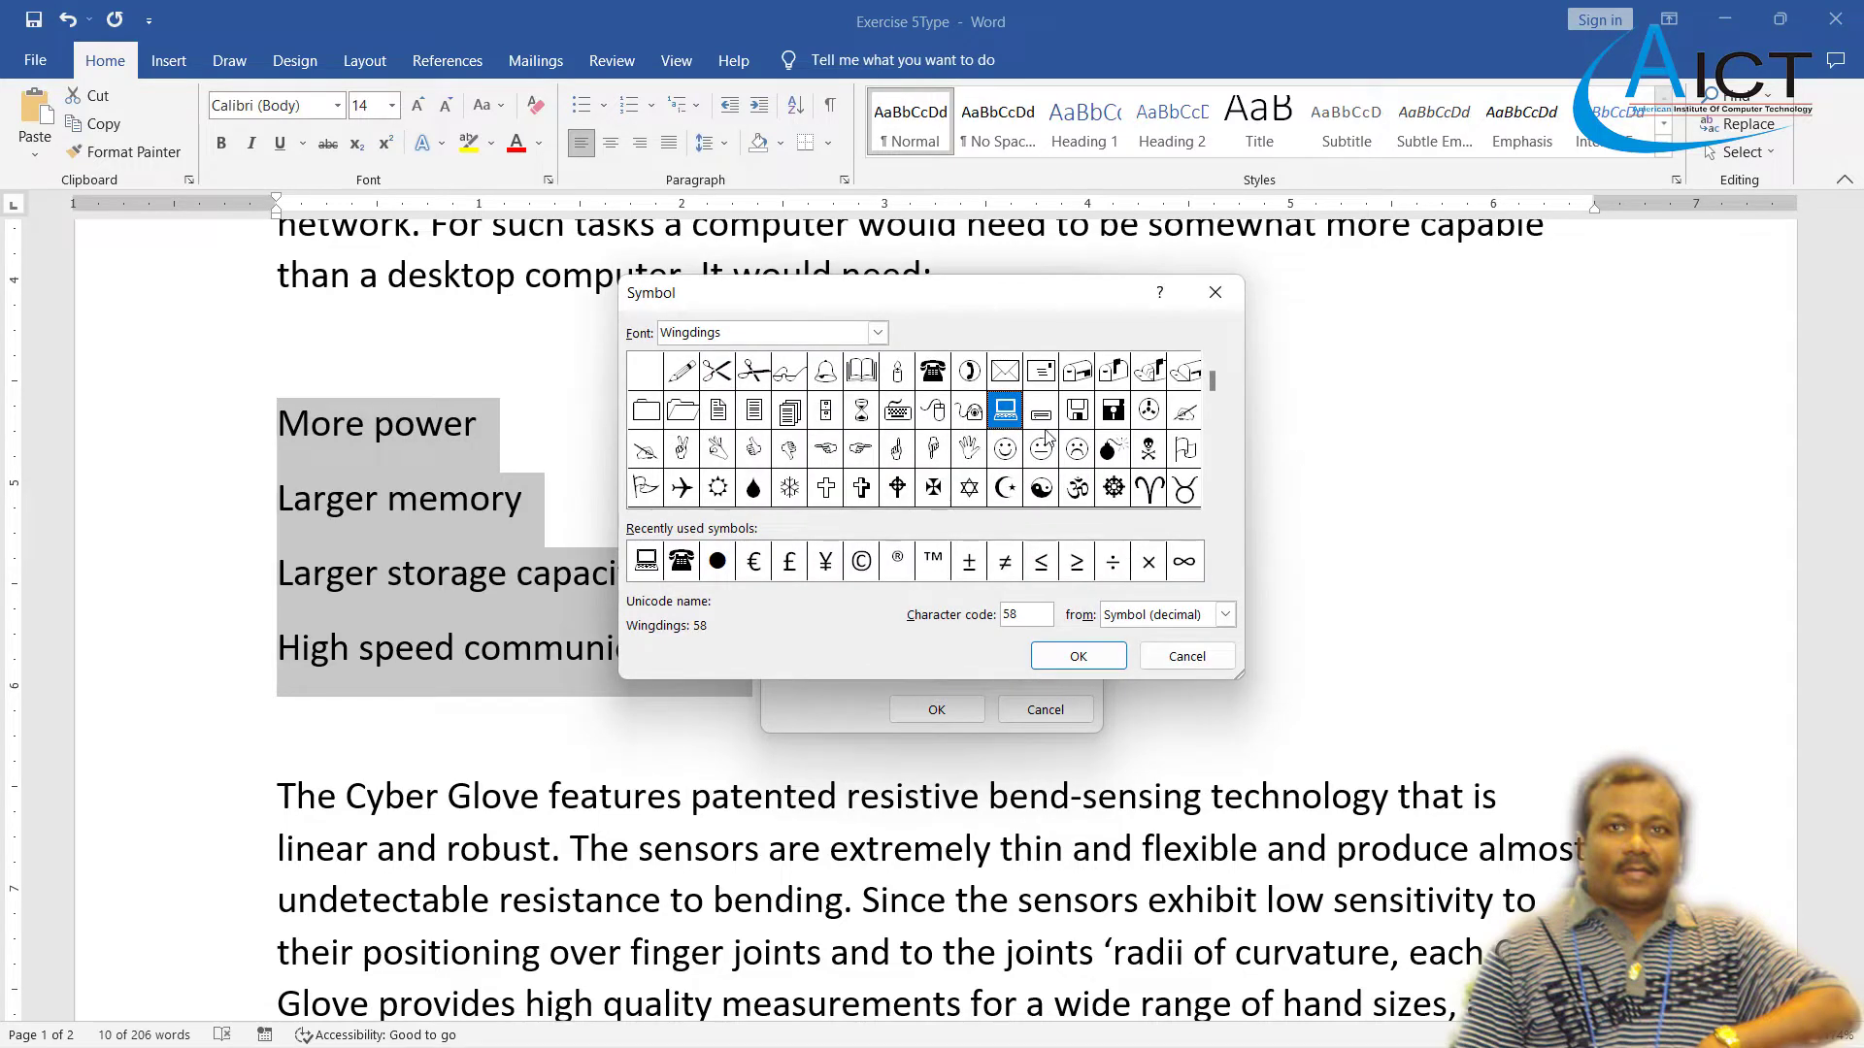
{"action": "left_click", "coordinate": [1076, 413]}
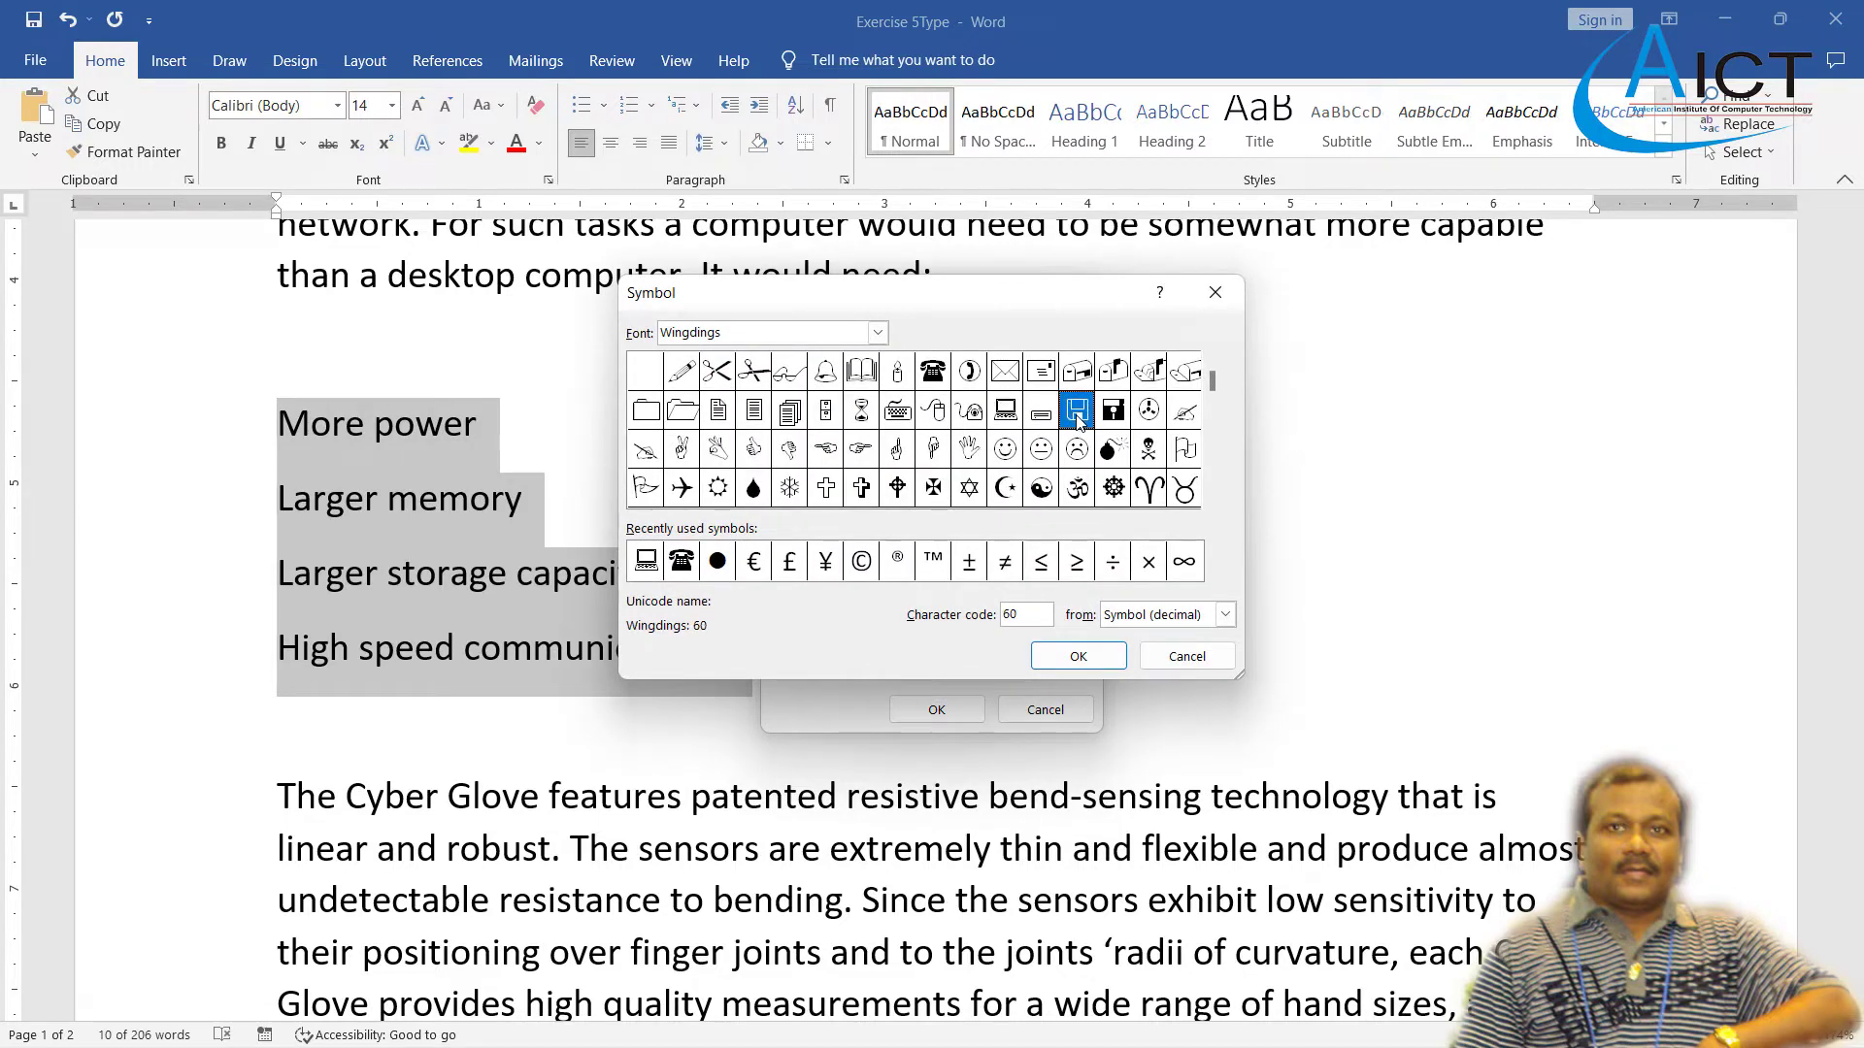
{"action": "left_click", "coordinate": [1060, 654]}
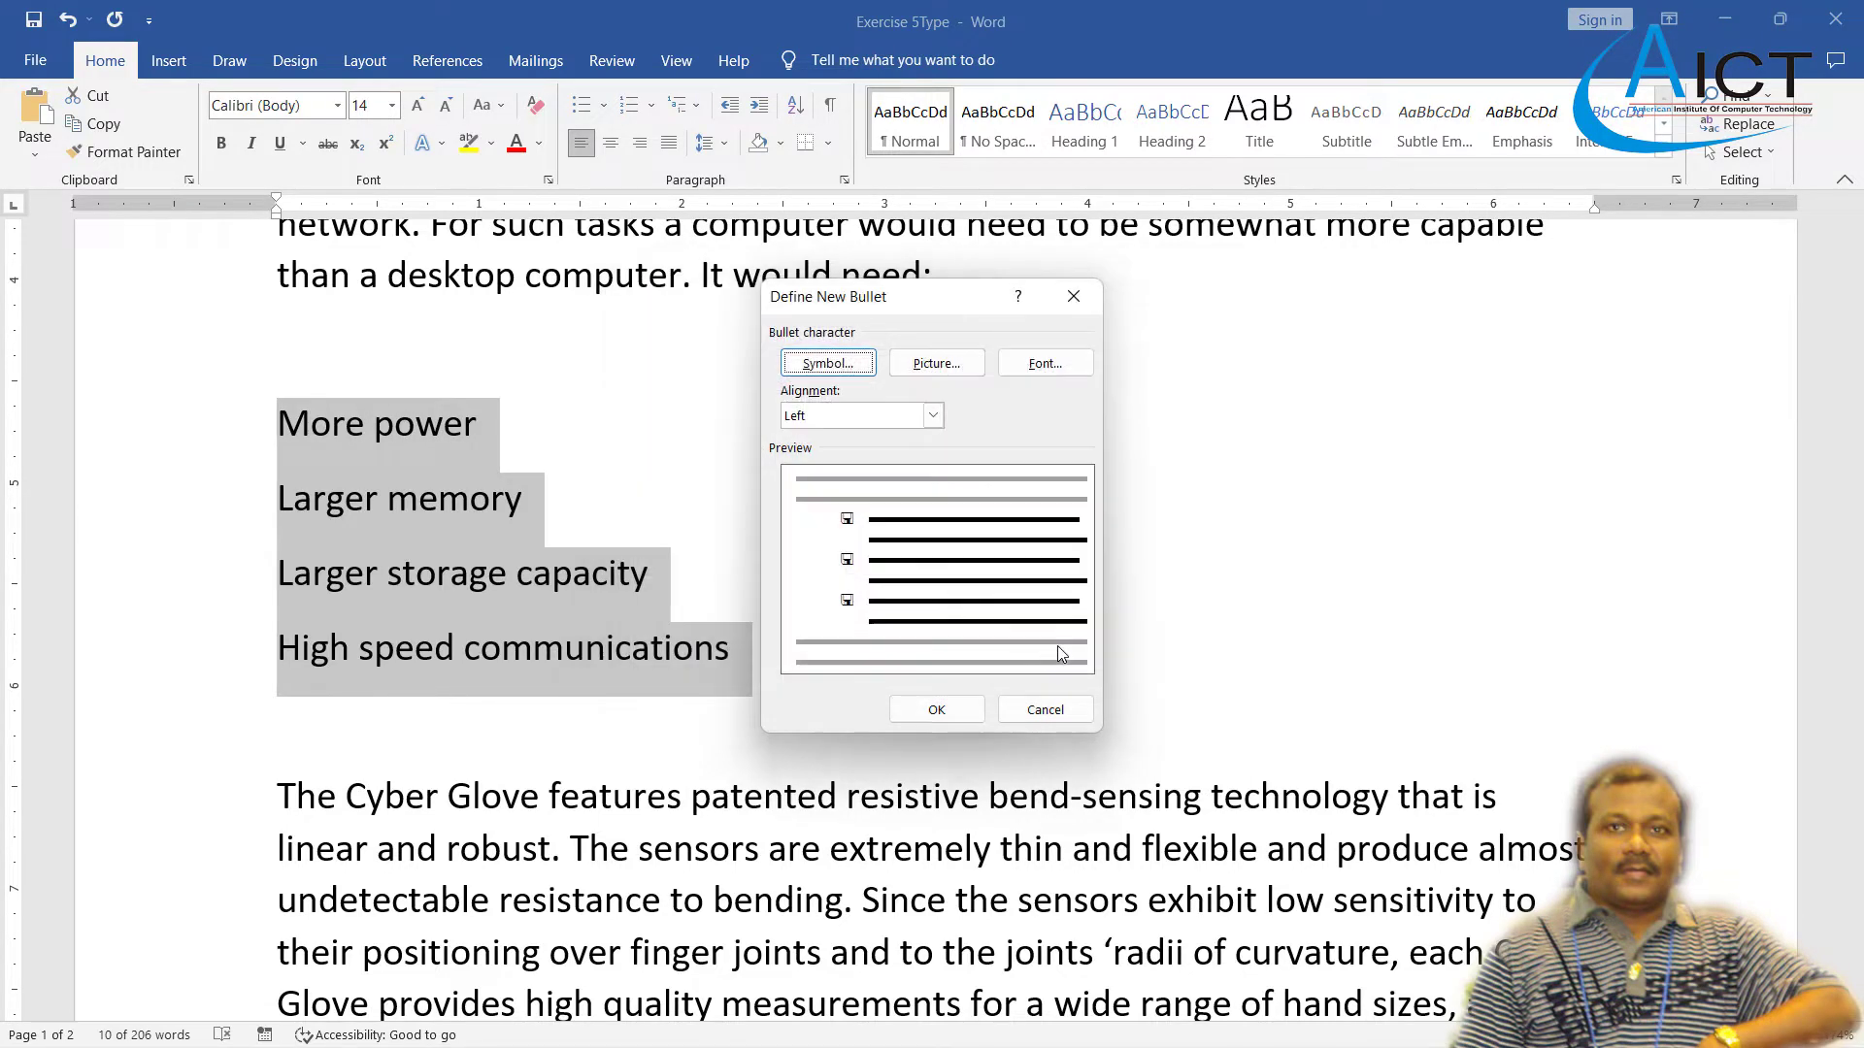
{"action": "left_click", "coordinate": [936, 709]}
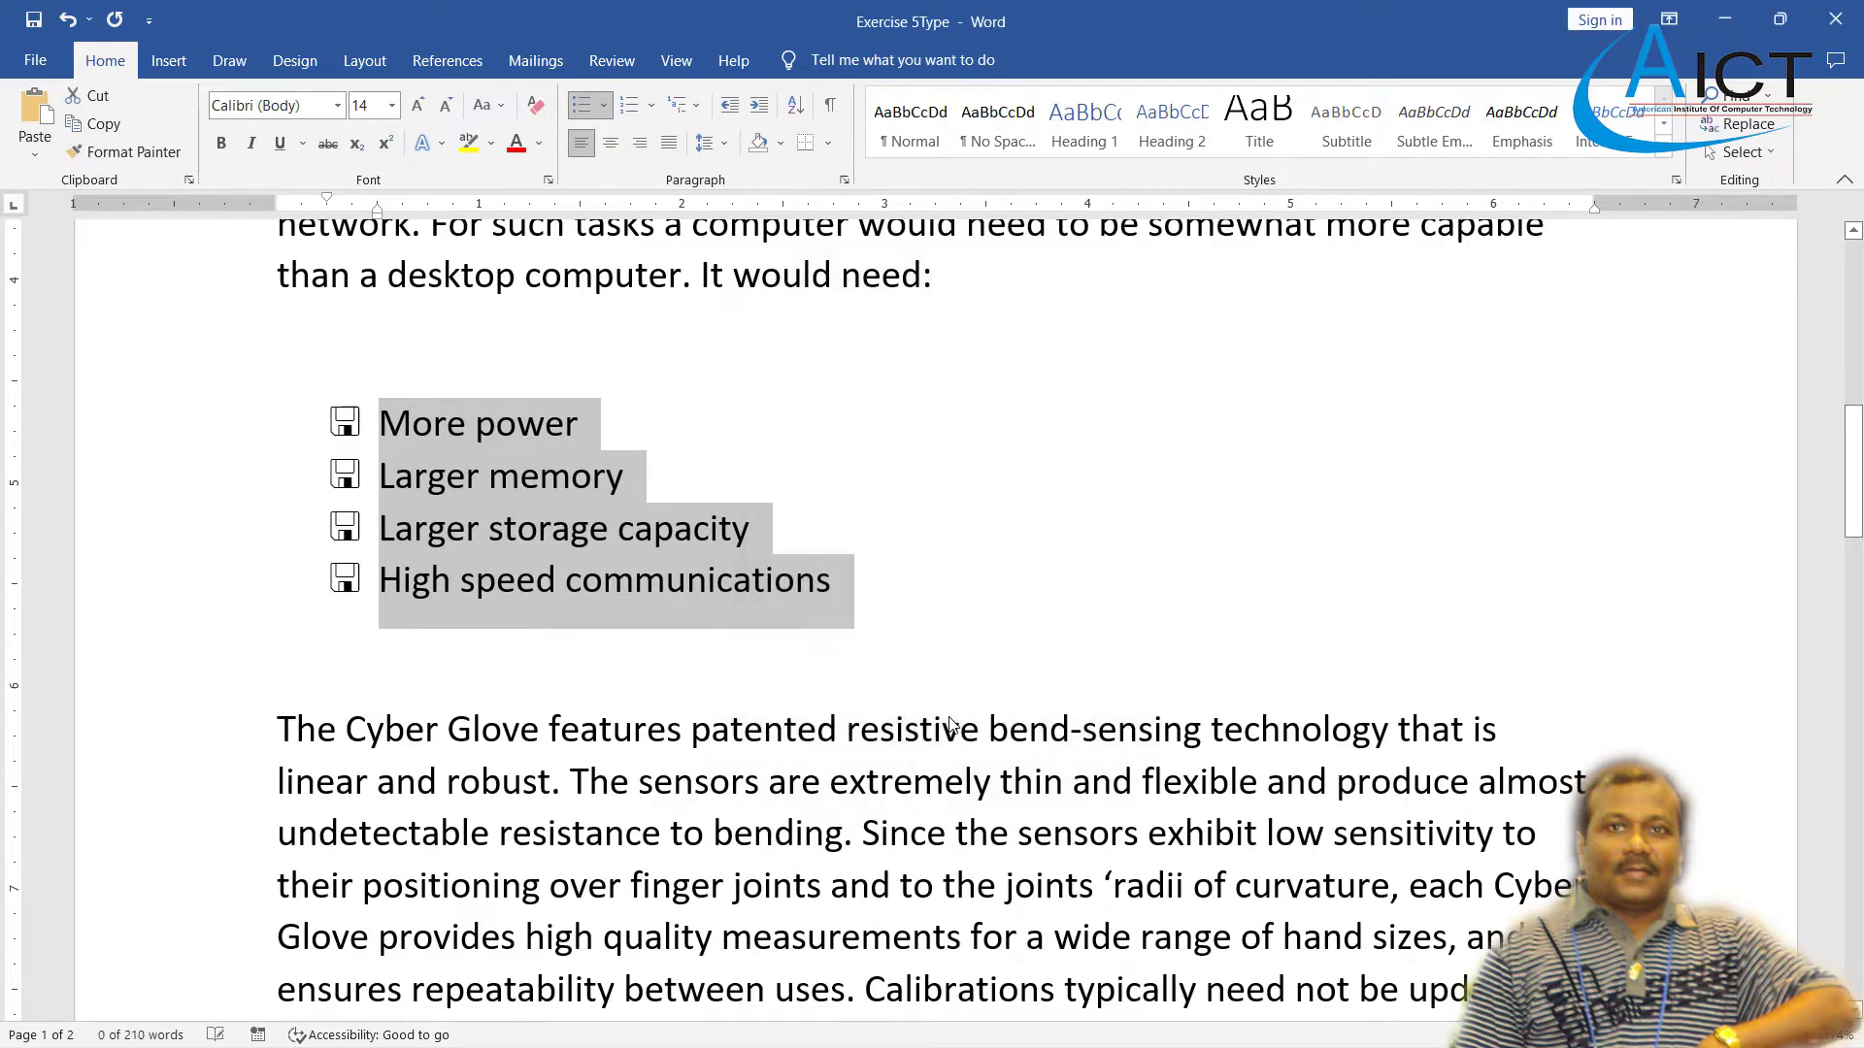
- Arrange the floppy-disk bulleted list in two equal columns, applied to the selected text only
{"action": "left_click", "coordinate": [365, 62]}
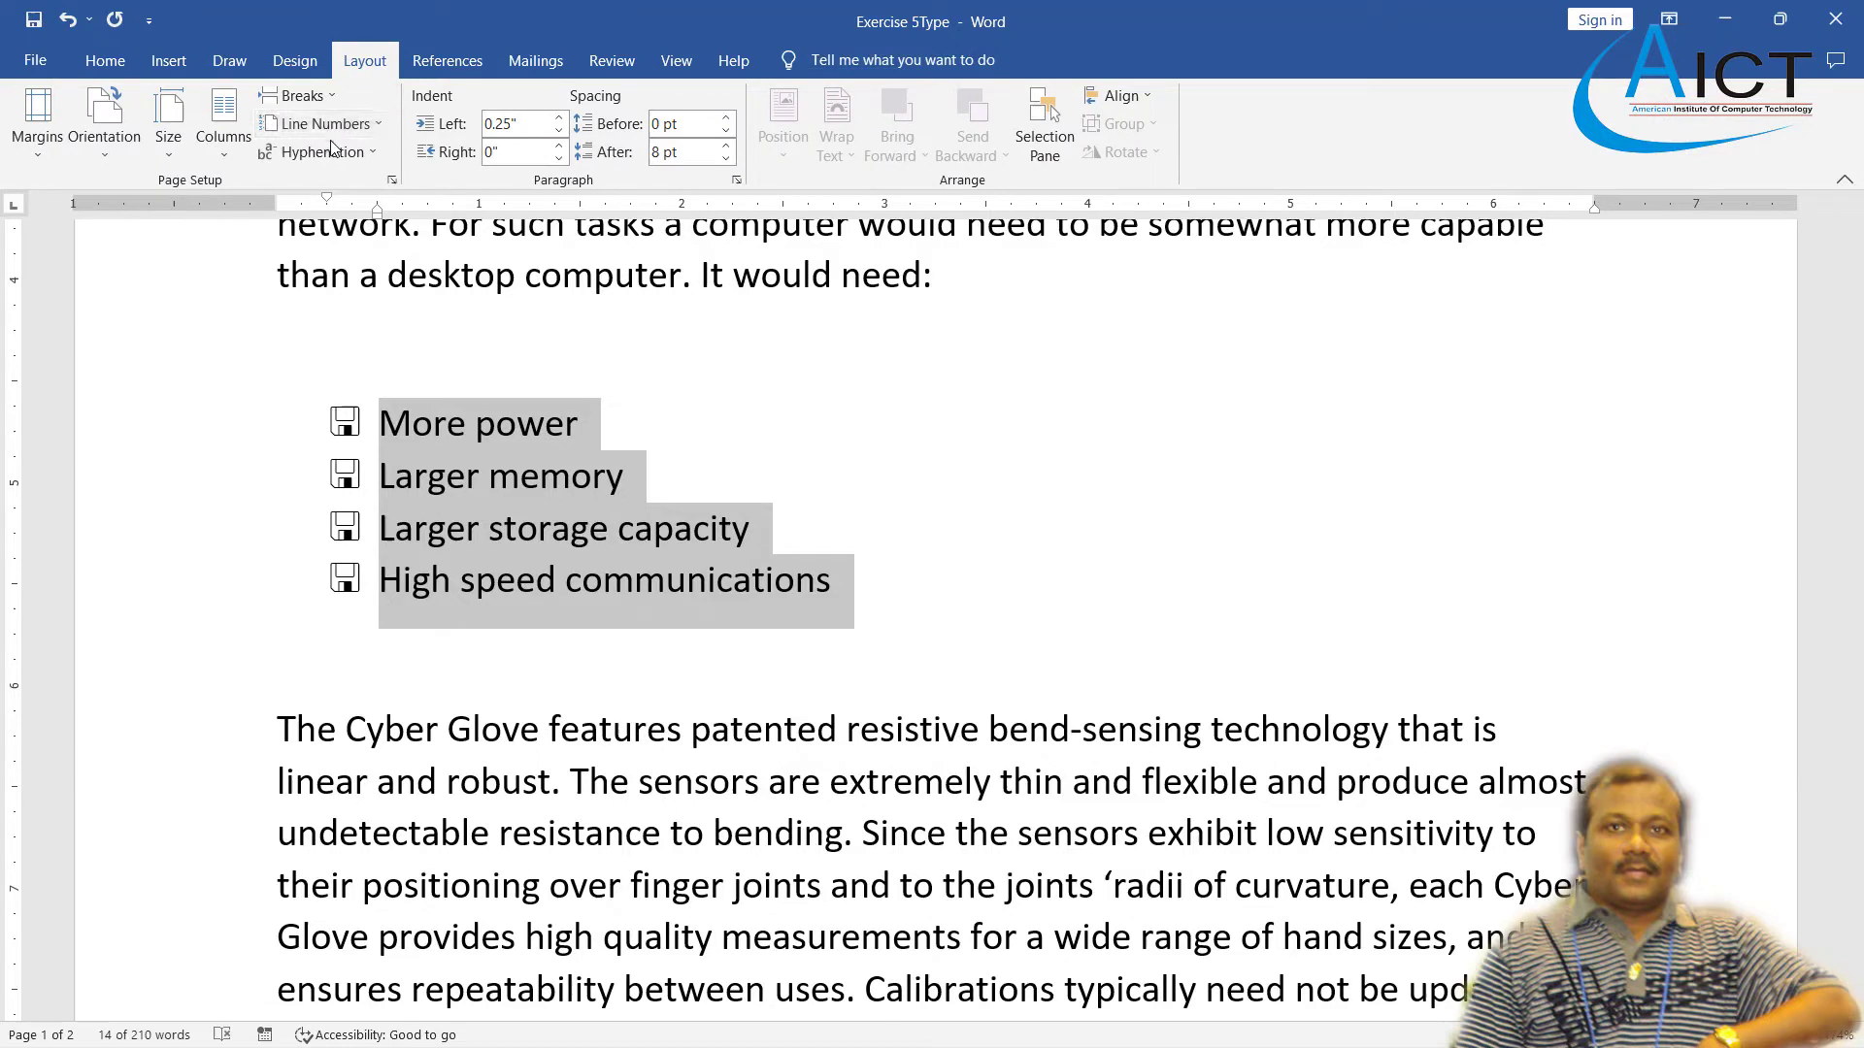
{"action": "left_click", "coordinate": [214, 153]}
{"action": "left_click", "coordinate": [267, 445]}
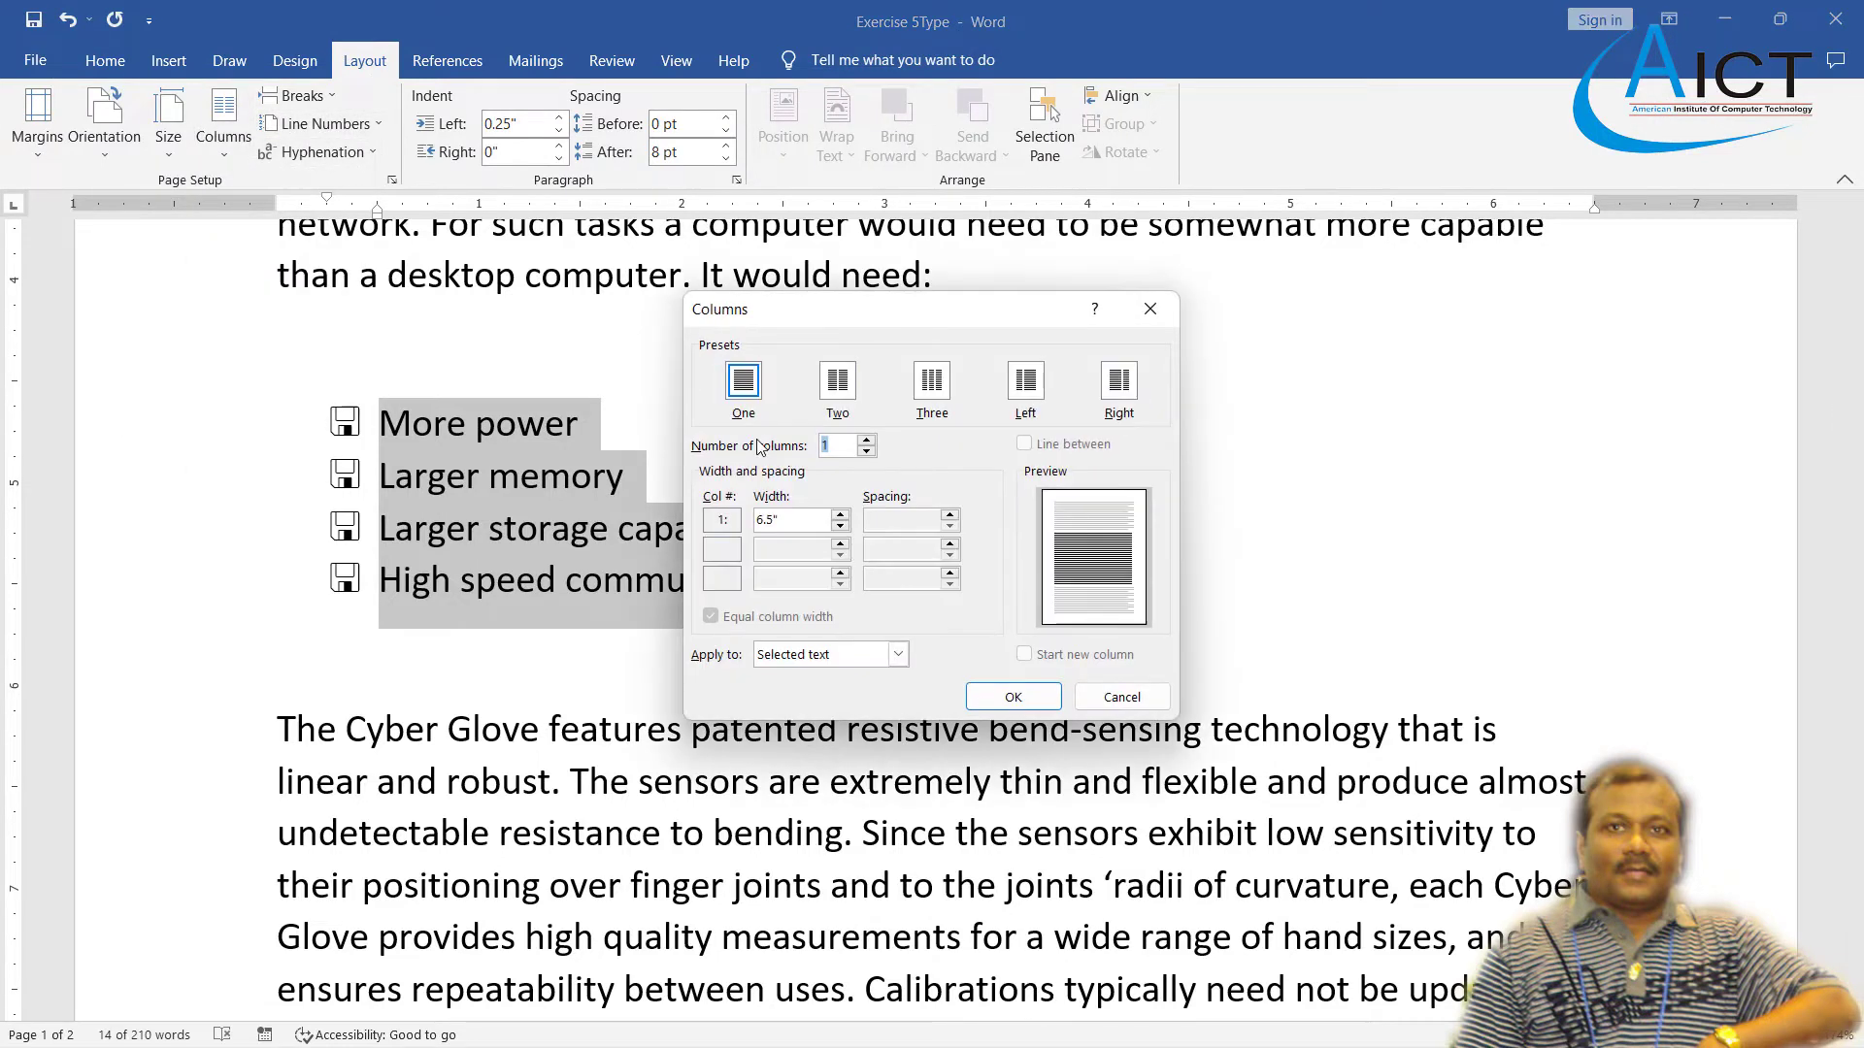
{"action": "left_click", "coordinate": [837, 382]}
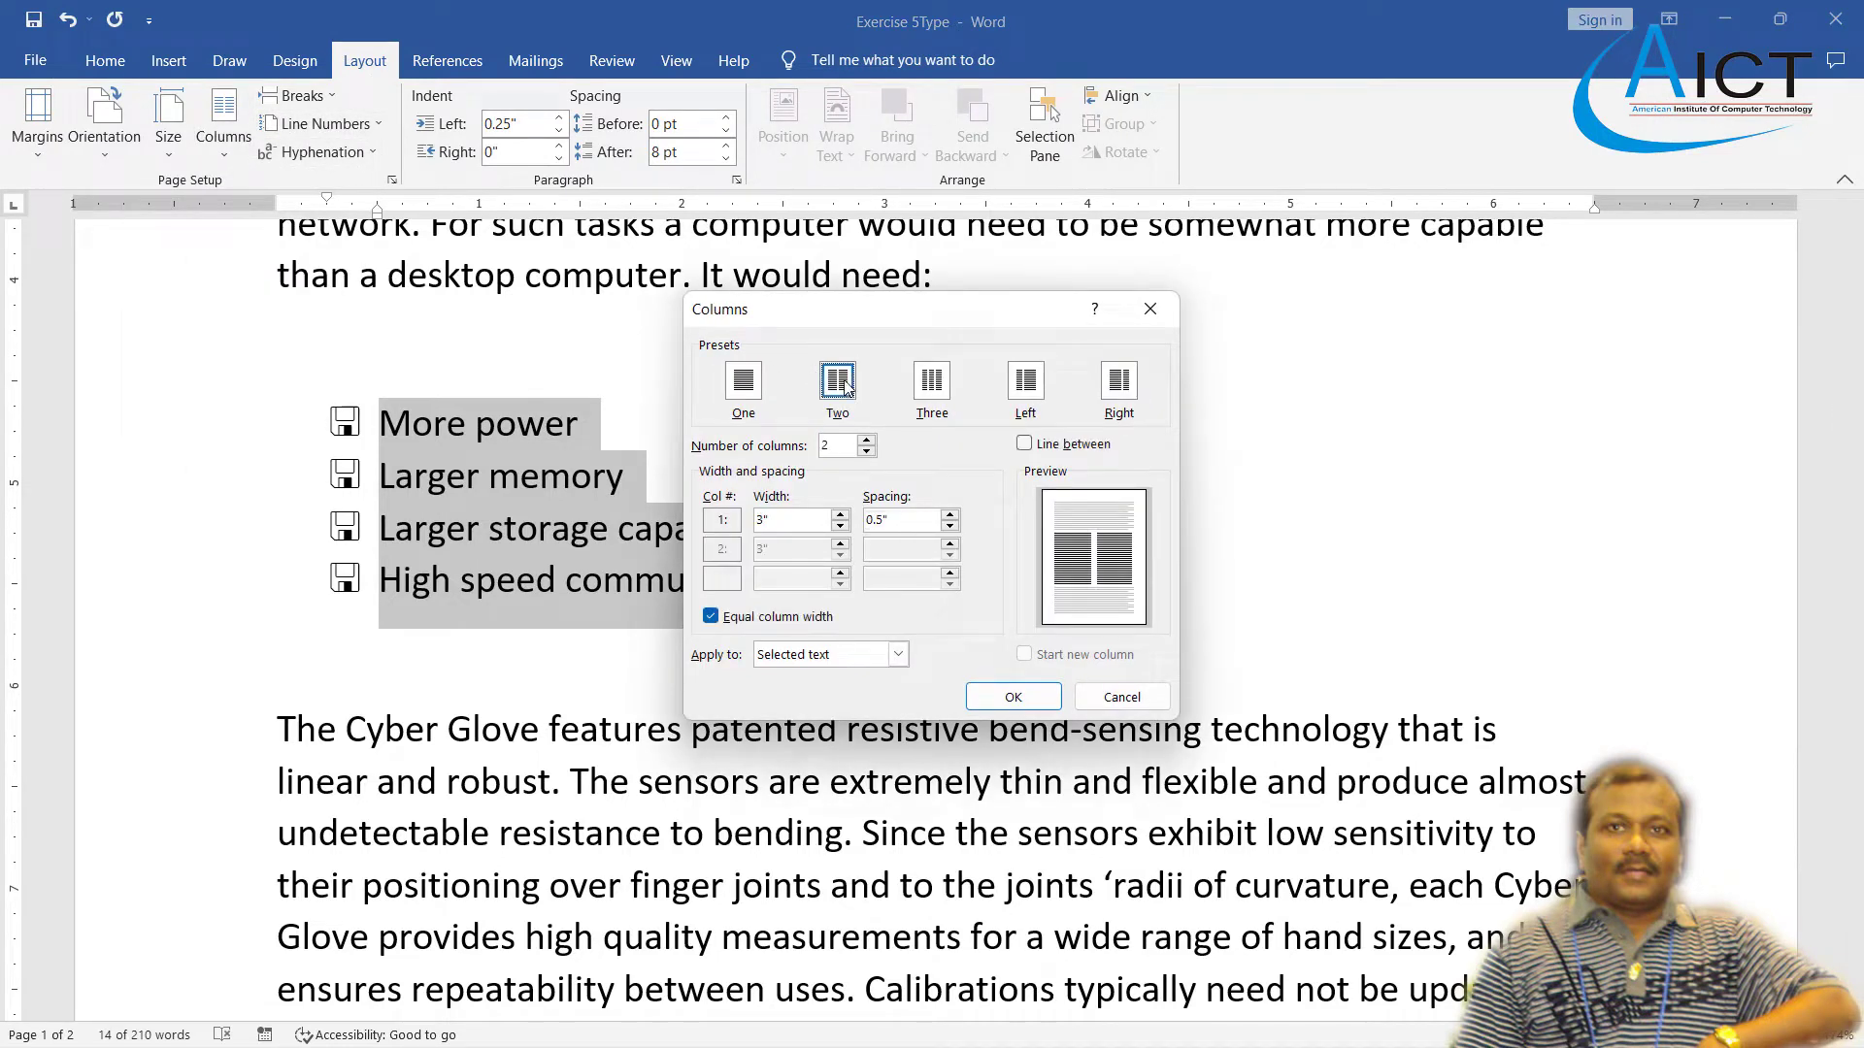
{"action": "left_click", "coordinate": [1012, 697]}
- Compare the server requirements list with the Exercise 5 PDF and add a line between its two columns
{"action": "key", "text": "alt+Tab"}
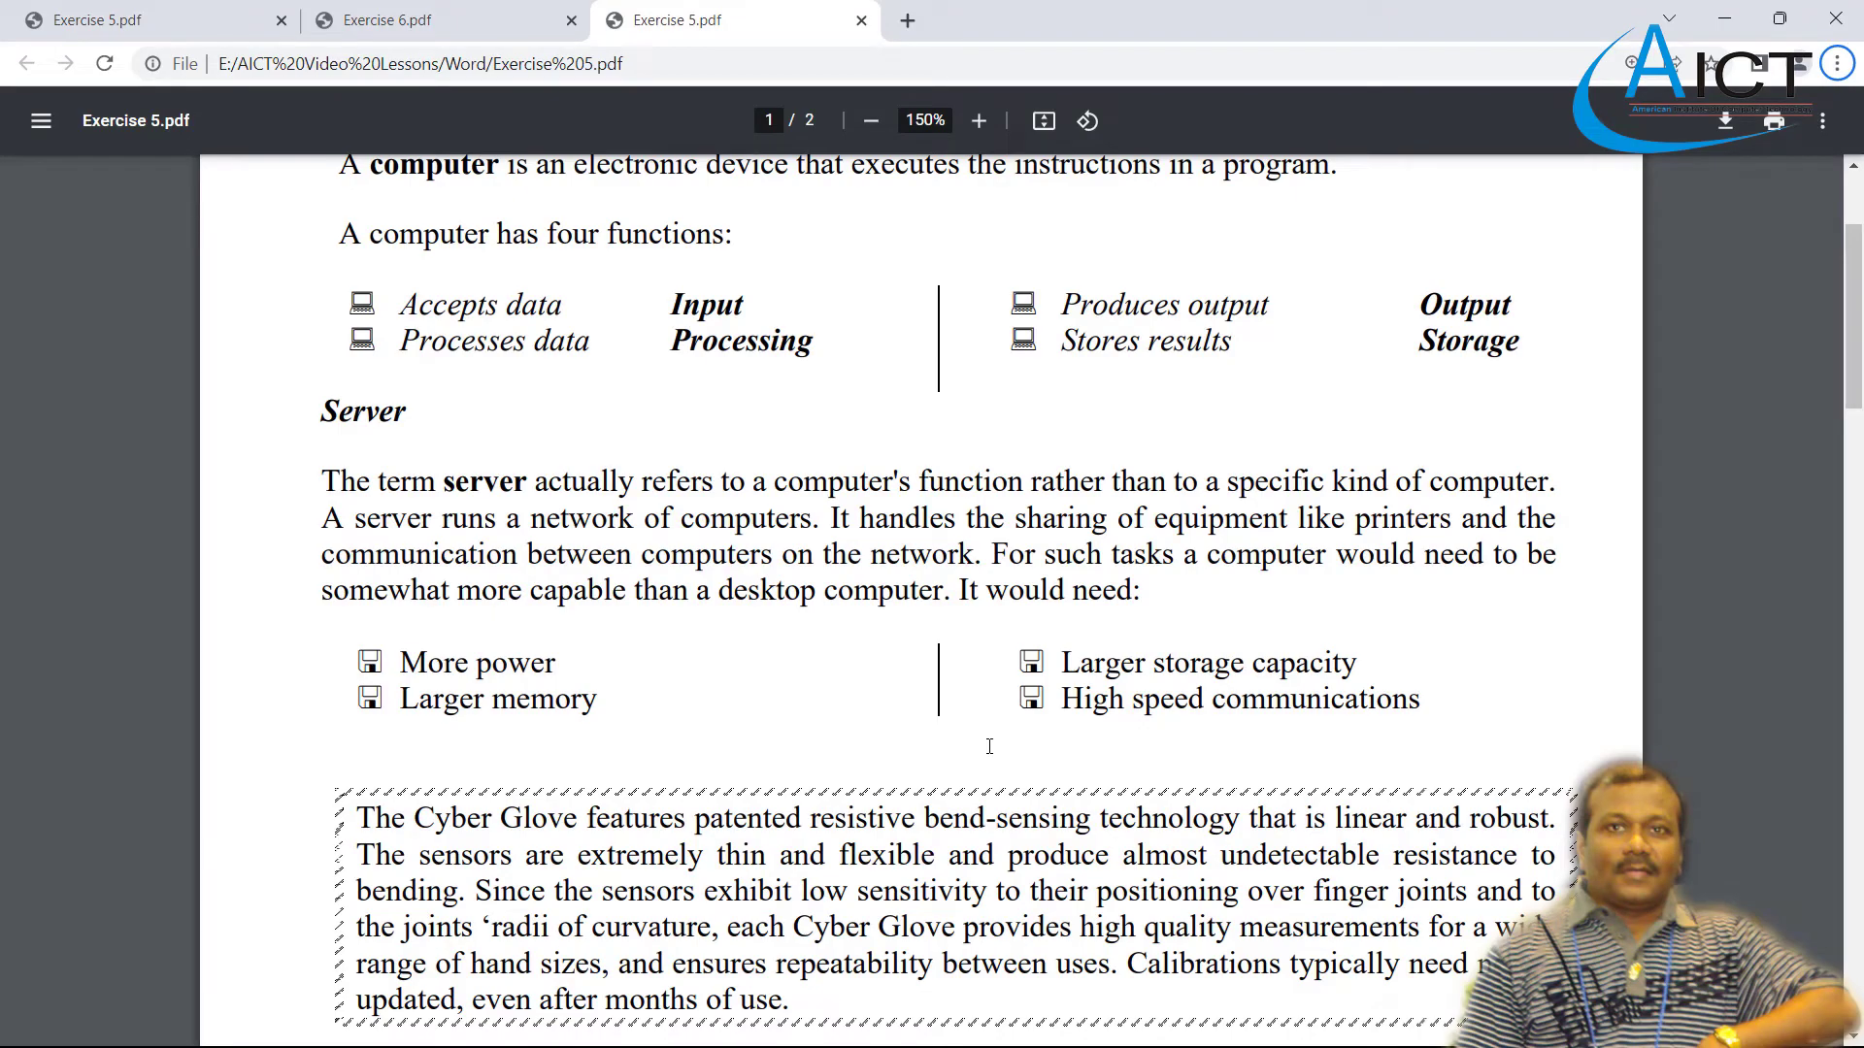
{"action": "key", "text": "alt+Tab"}
{"action": "scroll", "coordinate": [809, 541], "scroll_direction": "up", "scroll_amount": 5}
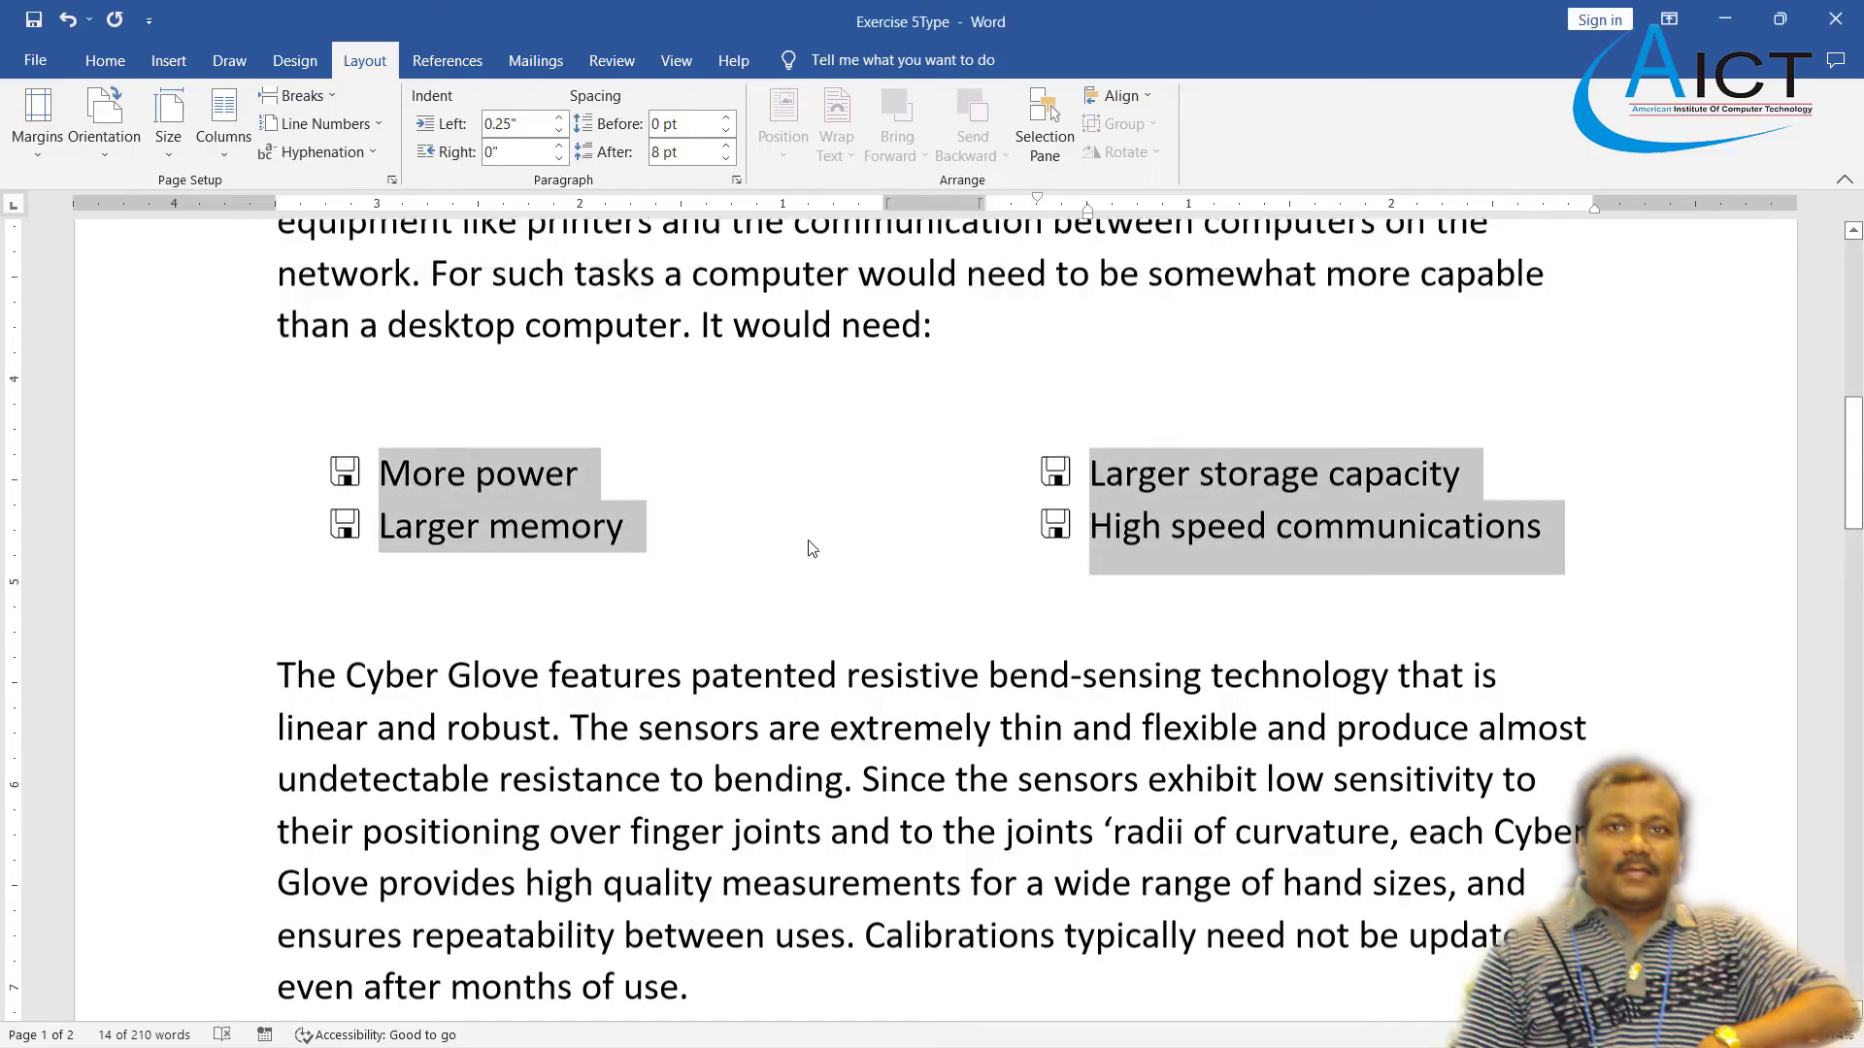
{"action": "scroll", "coordinate": [809, 540], "scroll_direction": "up", "scroll_amount": 2}
{"action": "scroll", "coordinate": [810, 541], "scroll_direction": "down", "scroll_amount": 4}
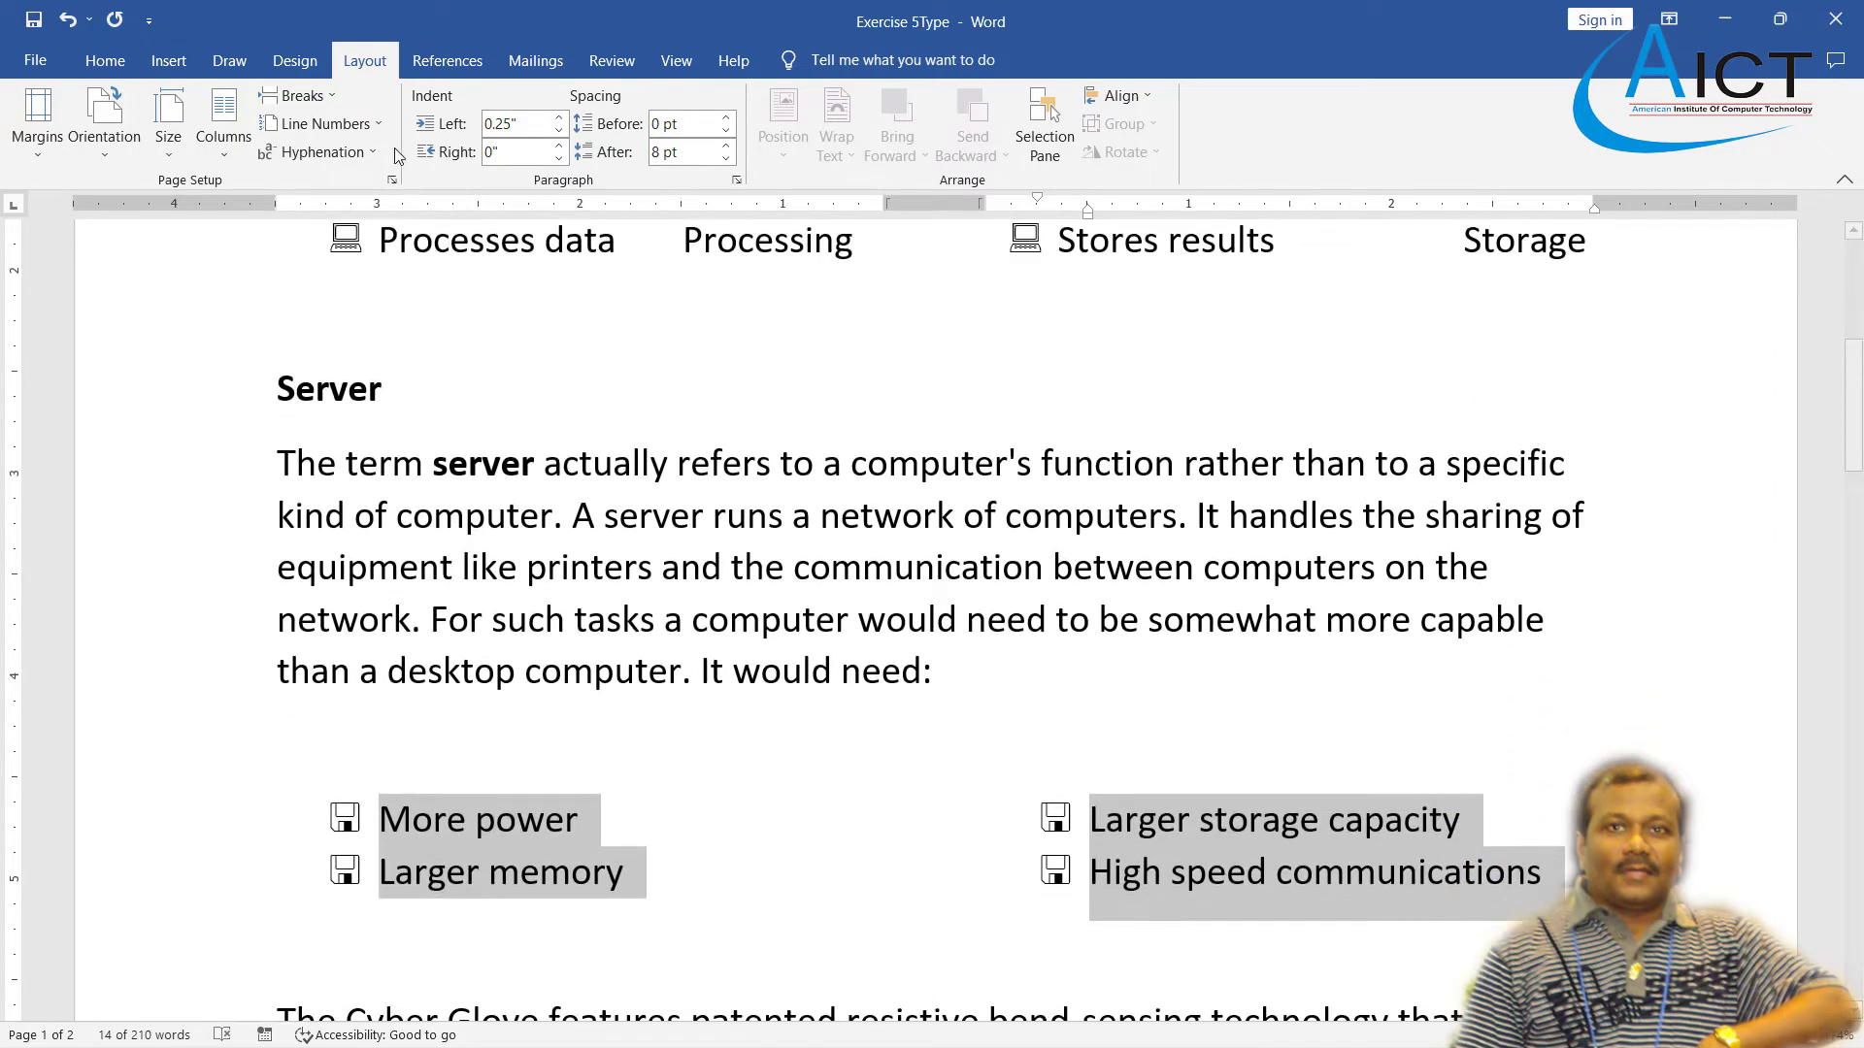
{"action": "left_click", "coordinate": [224, 146]}
{"action": "left_click", "coordinate": [254, 445]}
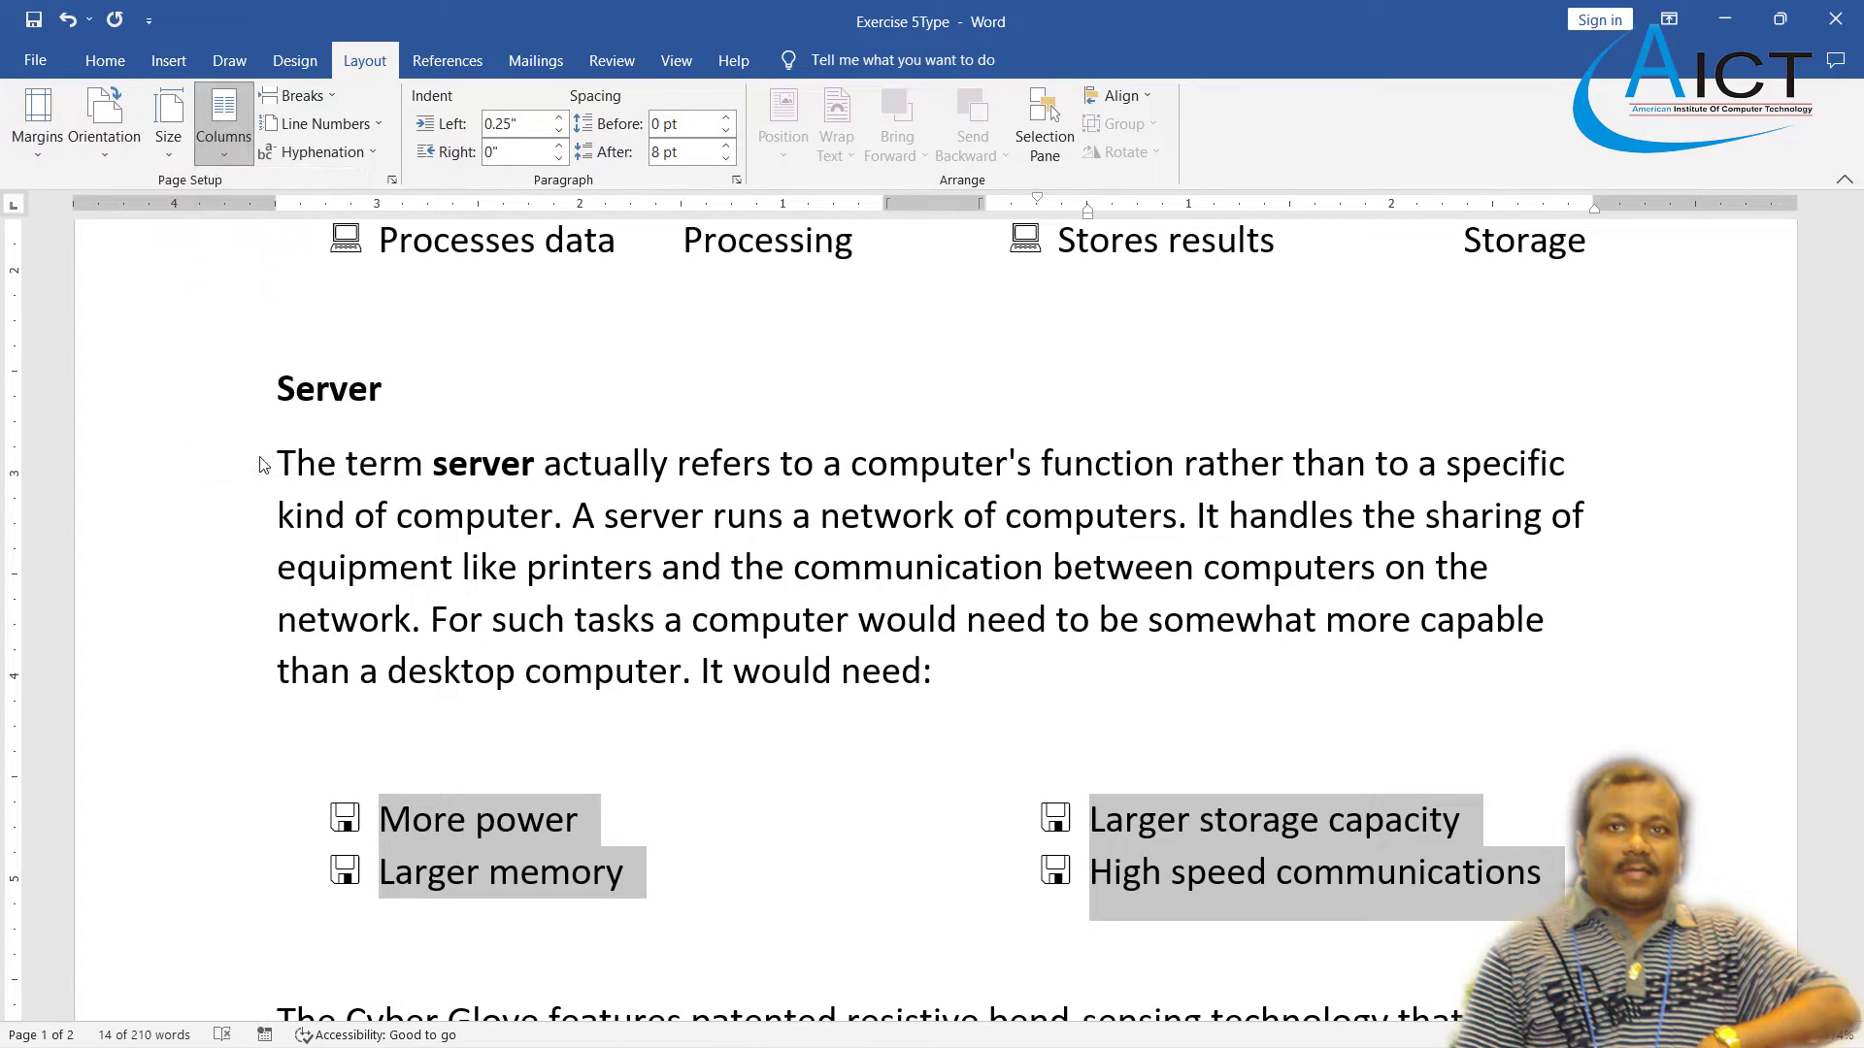
{"action": "left_click", "coordinate": [1024, 443]}
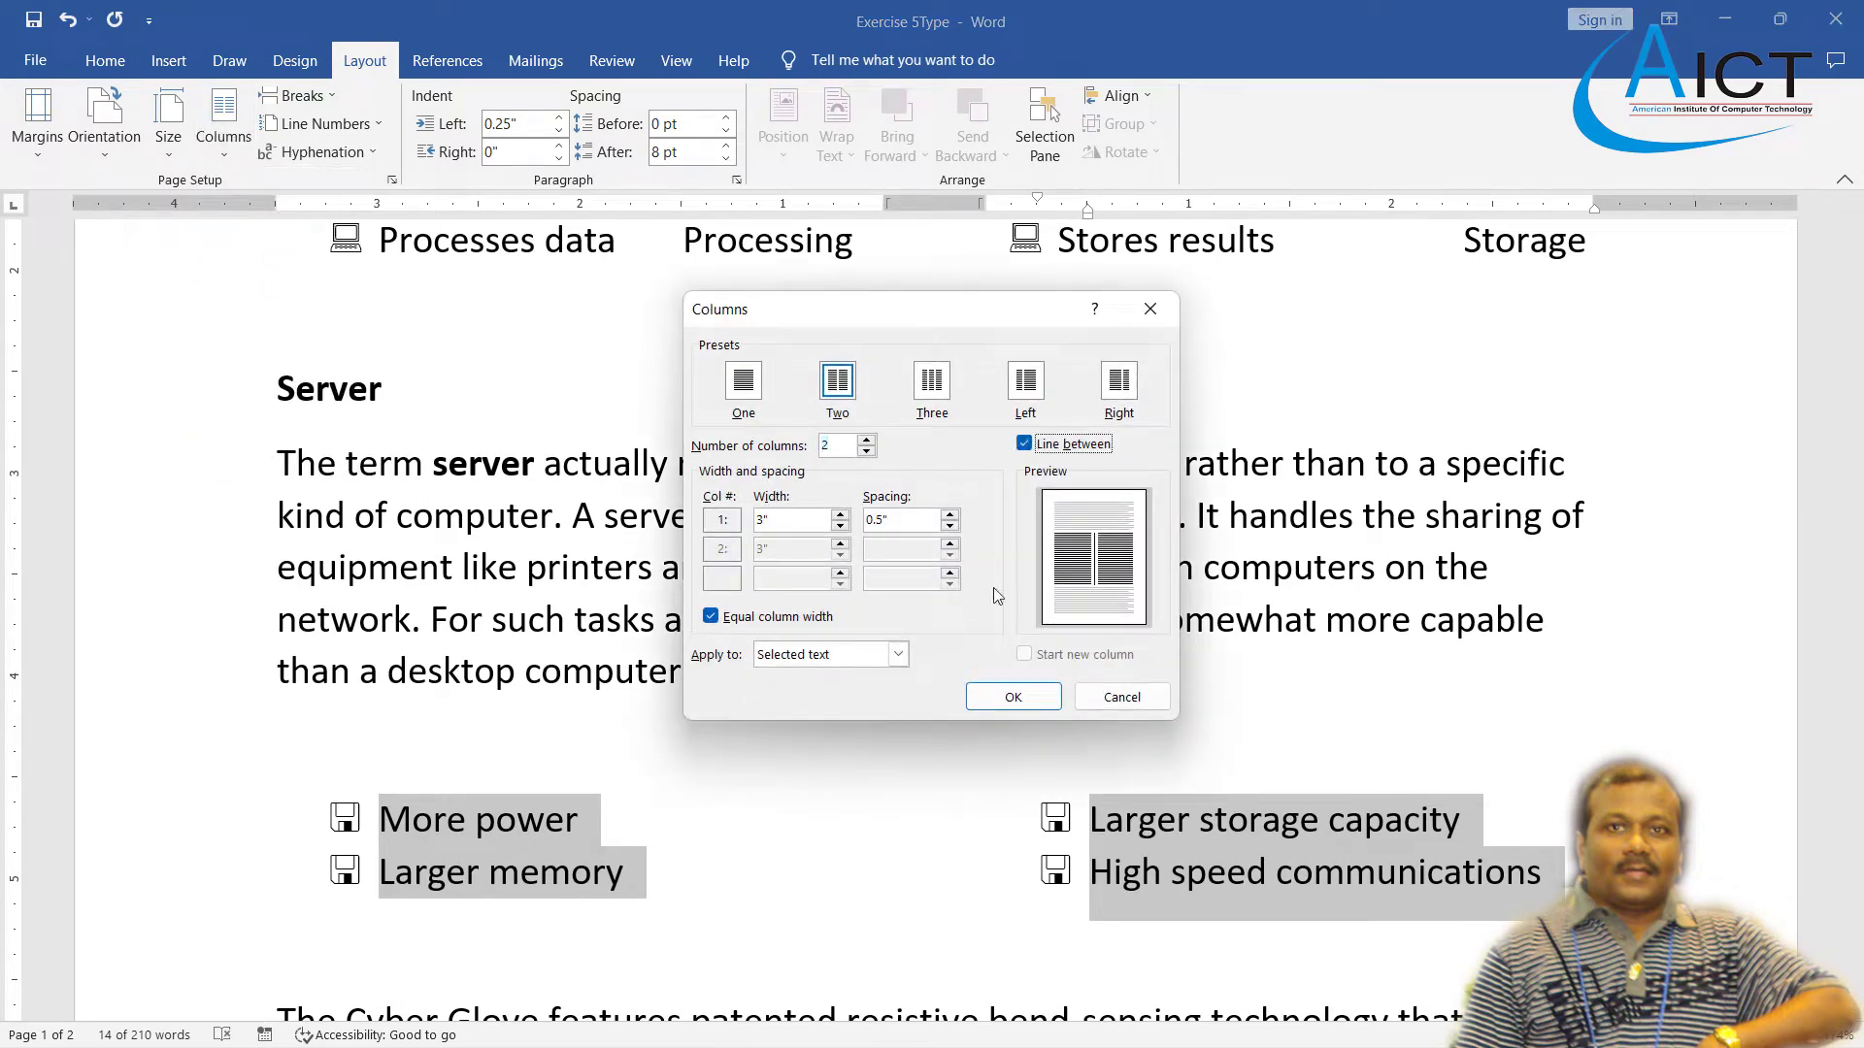
{"action": "left_click", "coordinate": [1005, 697]}
{"action": "left_click", "coordinate": [1002, 697]}
- Add a line between the two columns of the computer functions list, from Accepts data to Storage
{"action": "scroll", "coordinate": [971, 679], "scroll_direction": "up", "scroll_amount": 4}
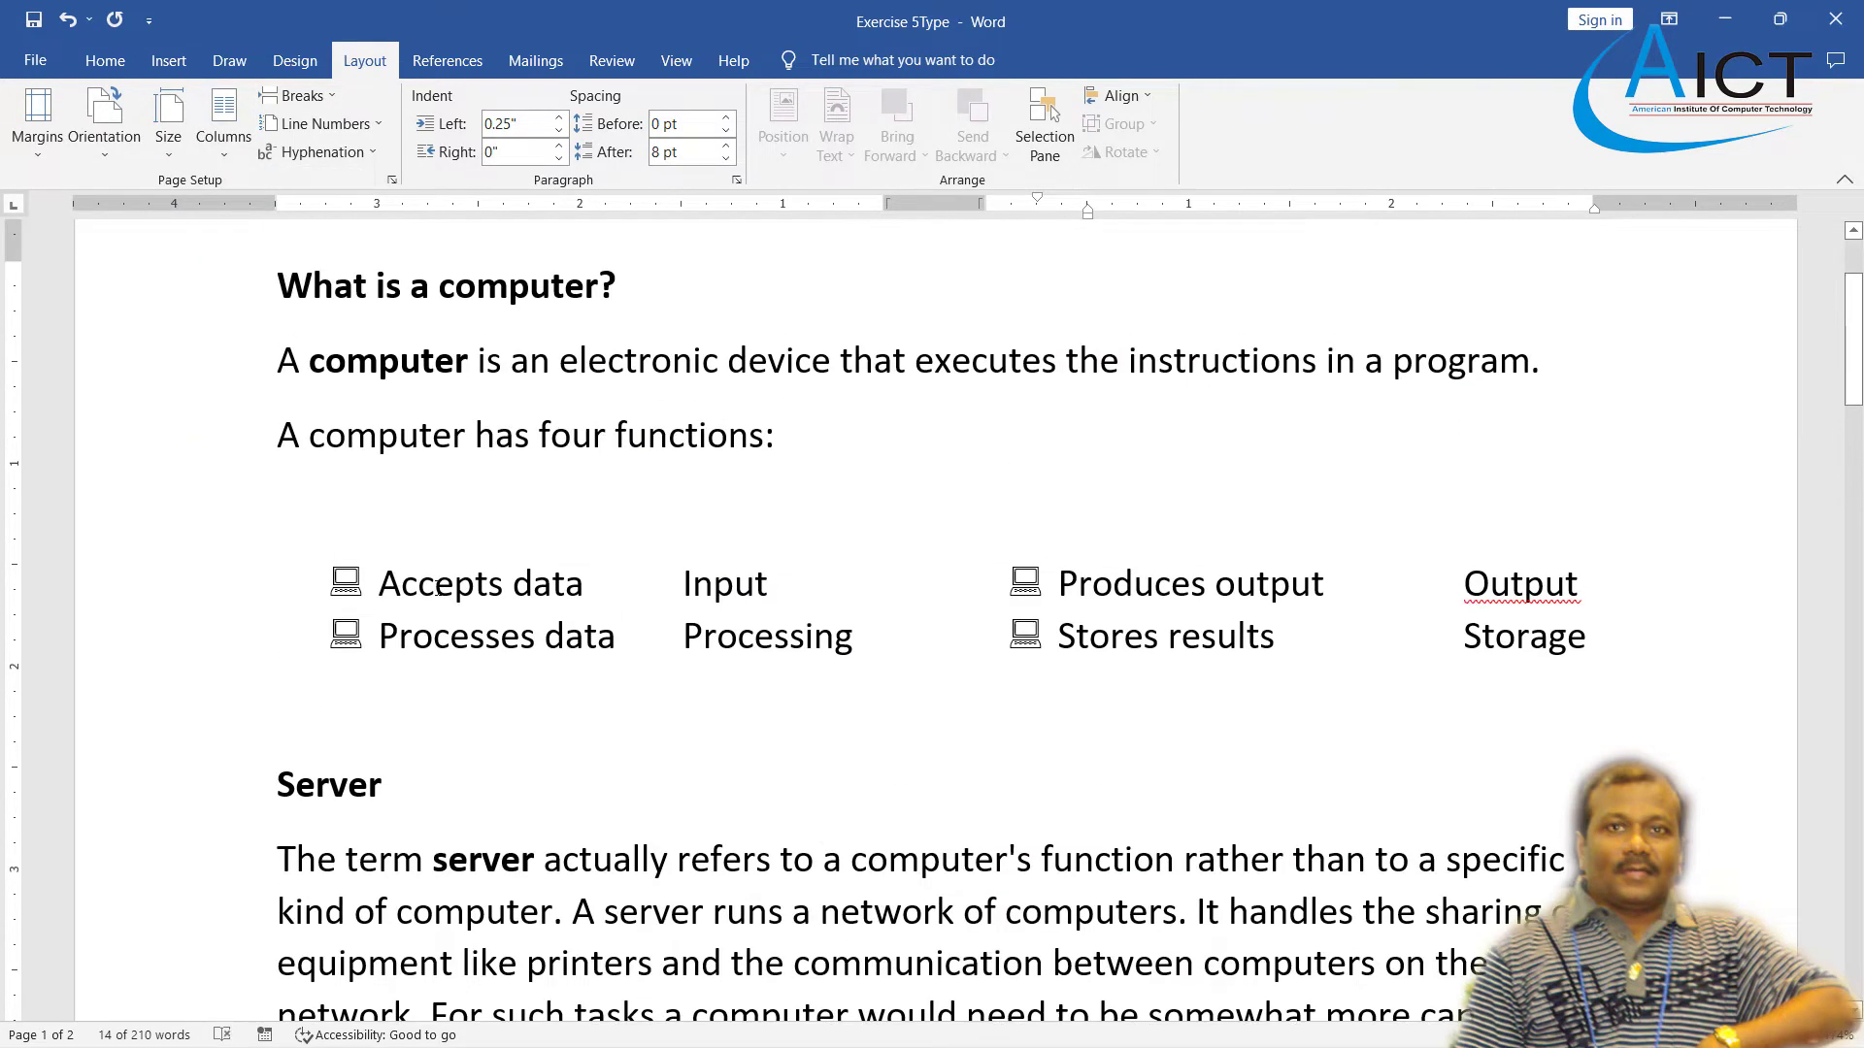
{"action": "left_click", "coordinate": [346, 582]}
{"action": "left_click_drag", "start_coordinate": [380, 589], "coordinate": [1639, 670]}
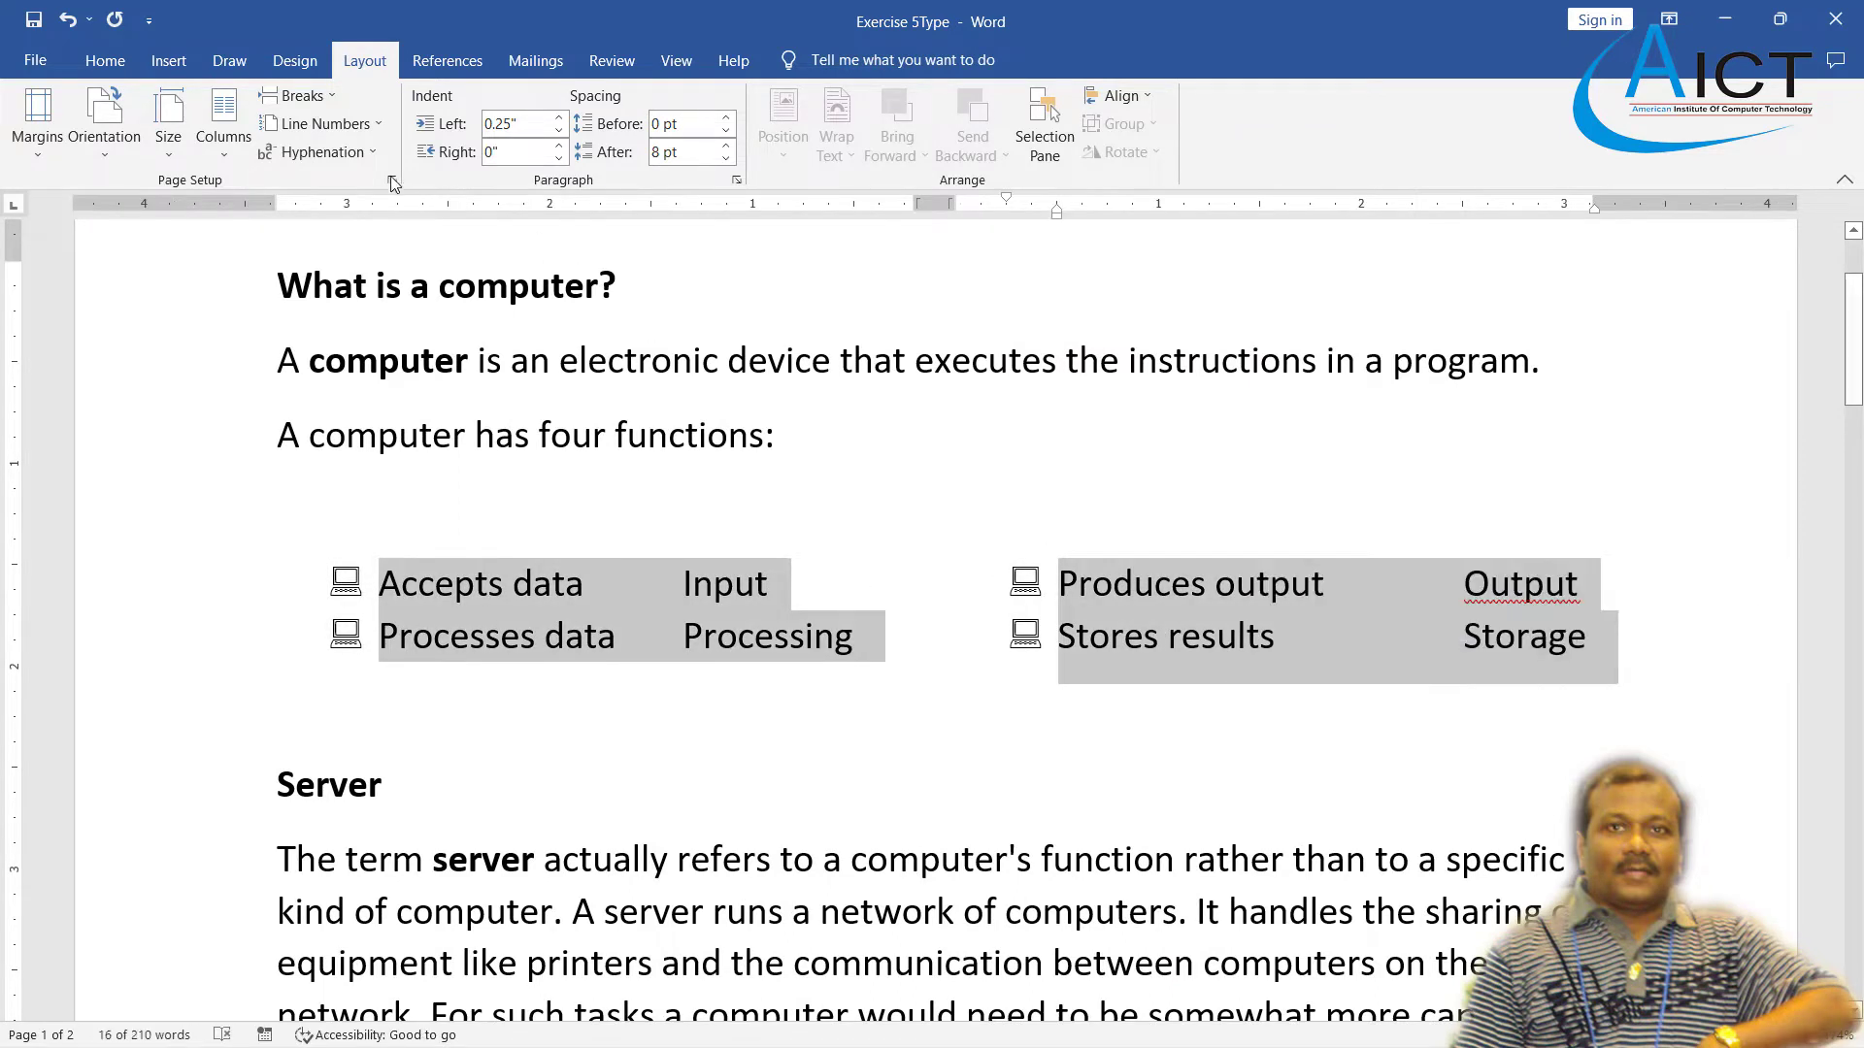
{"action": "left_click", "coordinate": [230, 155]}
{"action": "left_click", "coordinate": [287, 448]}
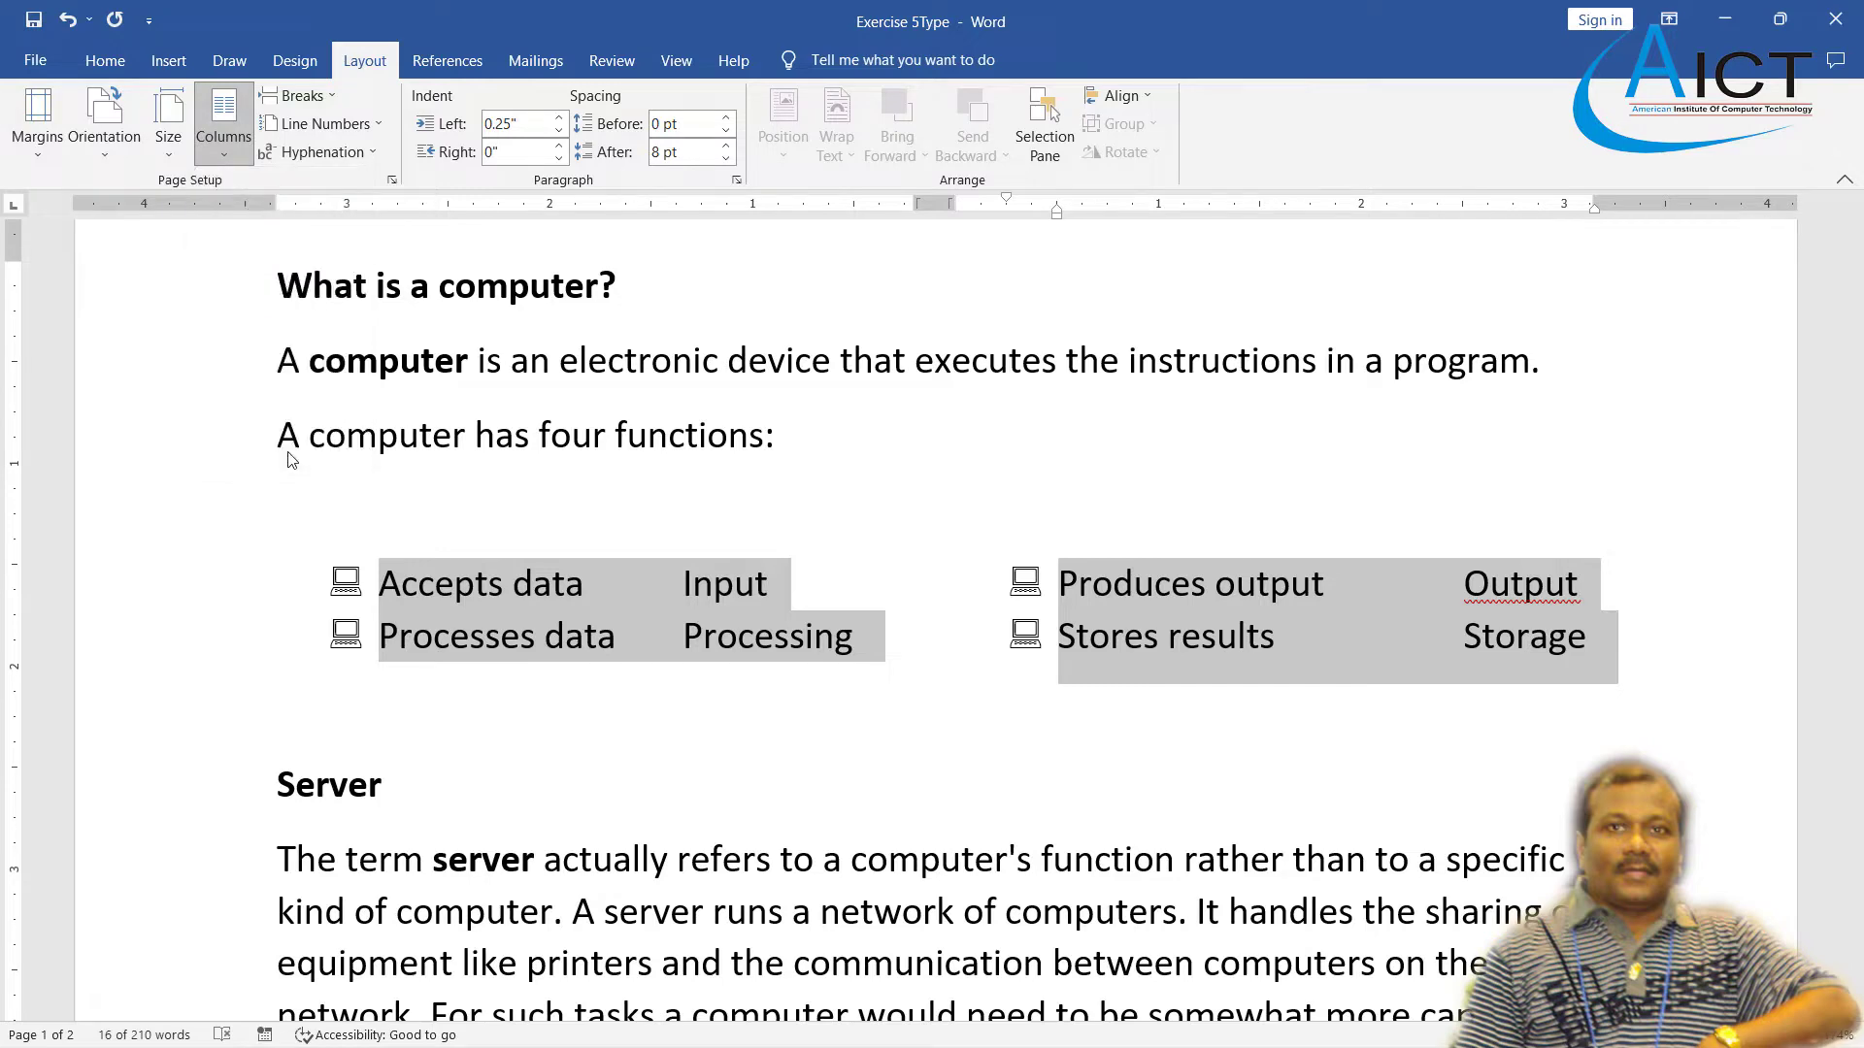
{"action": "left_click", "coordinate": [1034, 447]}
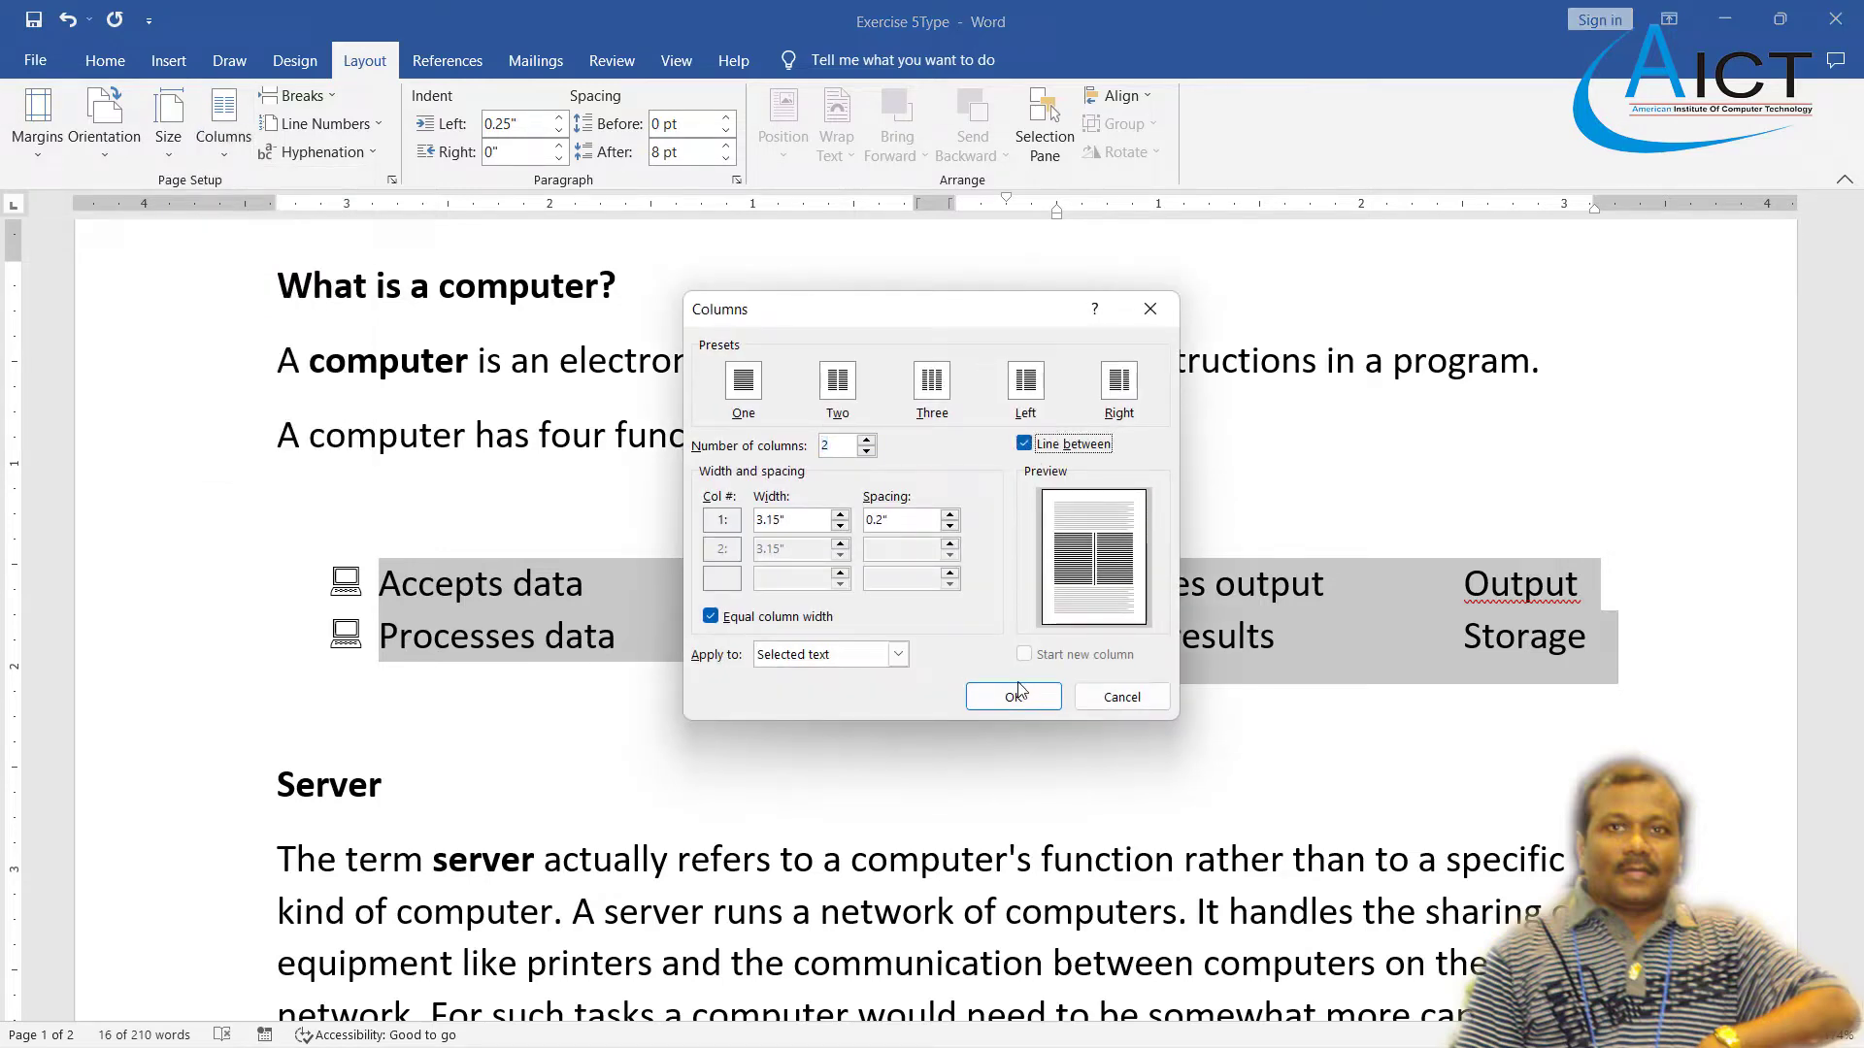
{"action": "left_click", "coordinate": [1012, 697]}
- Check the Exercise 5 PDF and apply a 3 pt diagonal-striped box border to the paragraph starting "The Cyber Glove features"
{"action": "scroll", "coordinate": [655, 616], "scroll_direction": "down", "scroll_amount": 8}
{"action": "scroll", "coordinate": [655, 616], "scroll_direction": "down", "scroll_amount": 2}
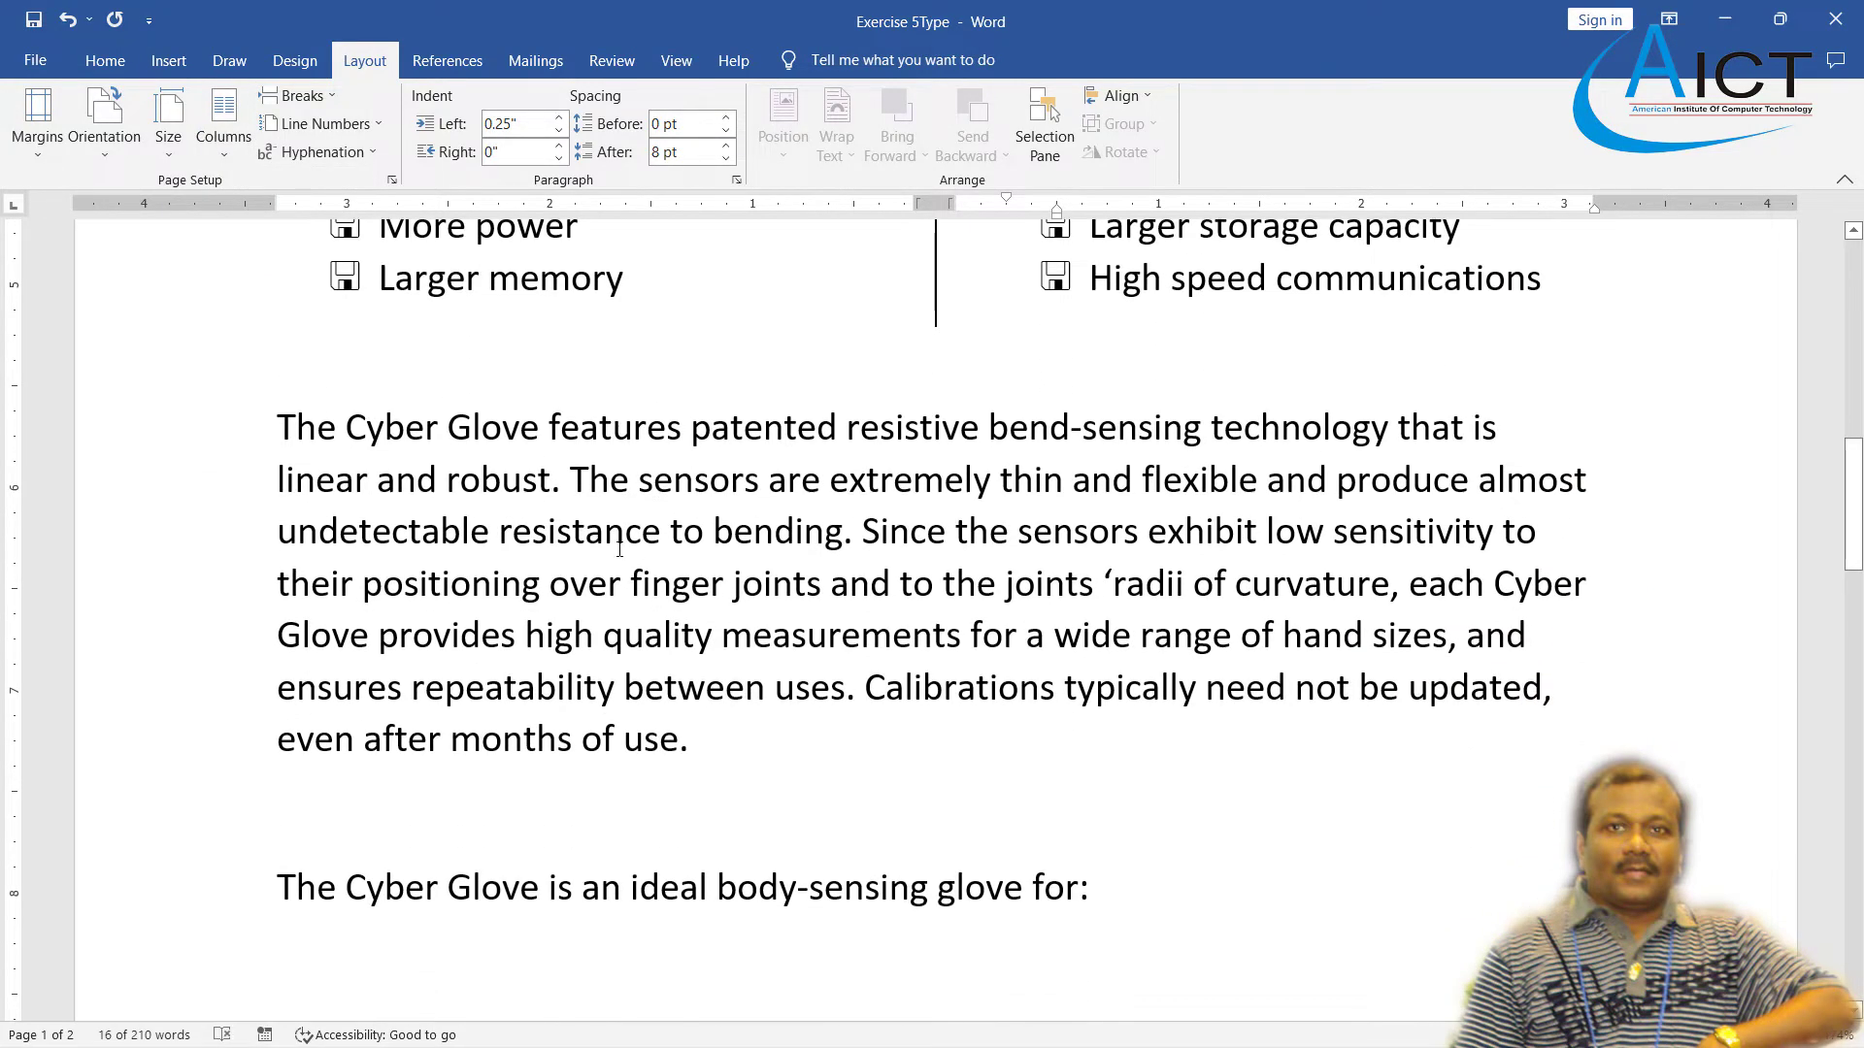
{"action": "left_click", "coordinate": [616, 524]}
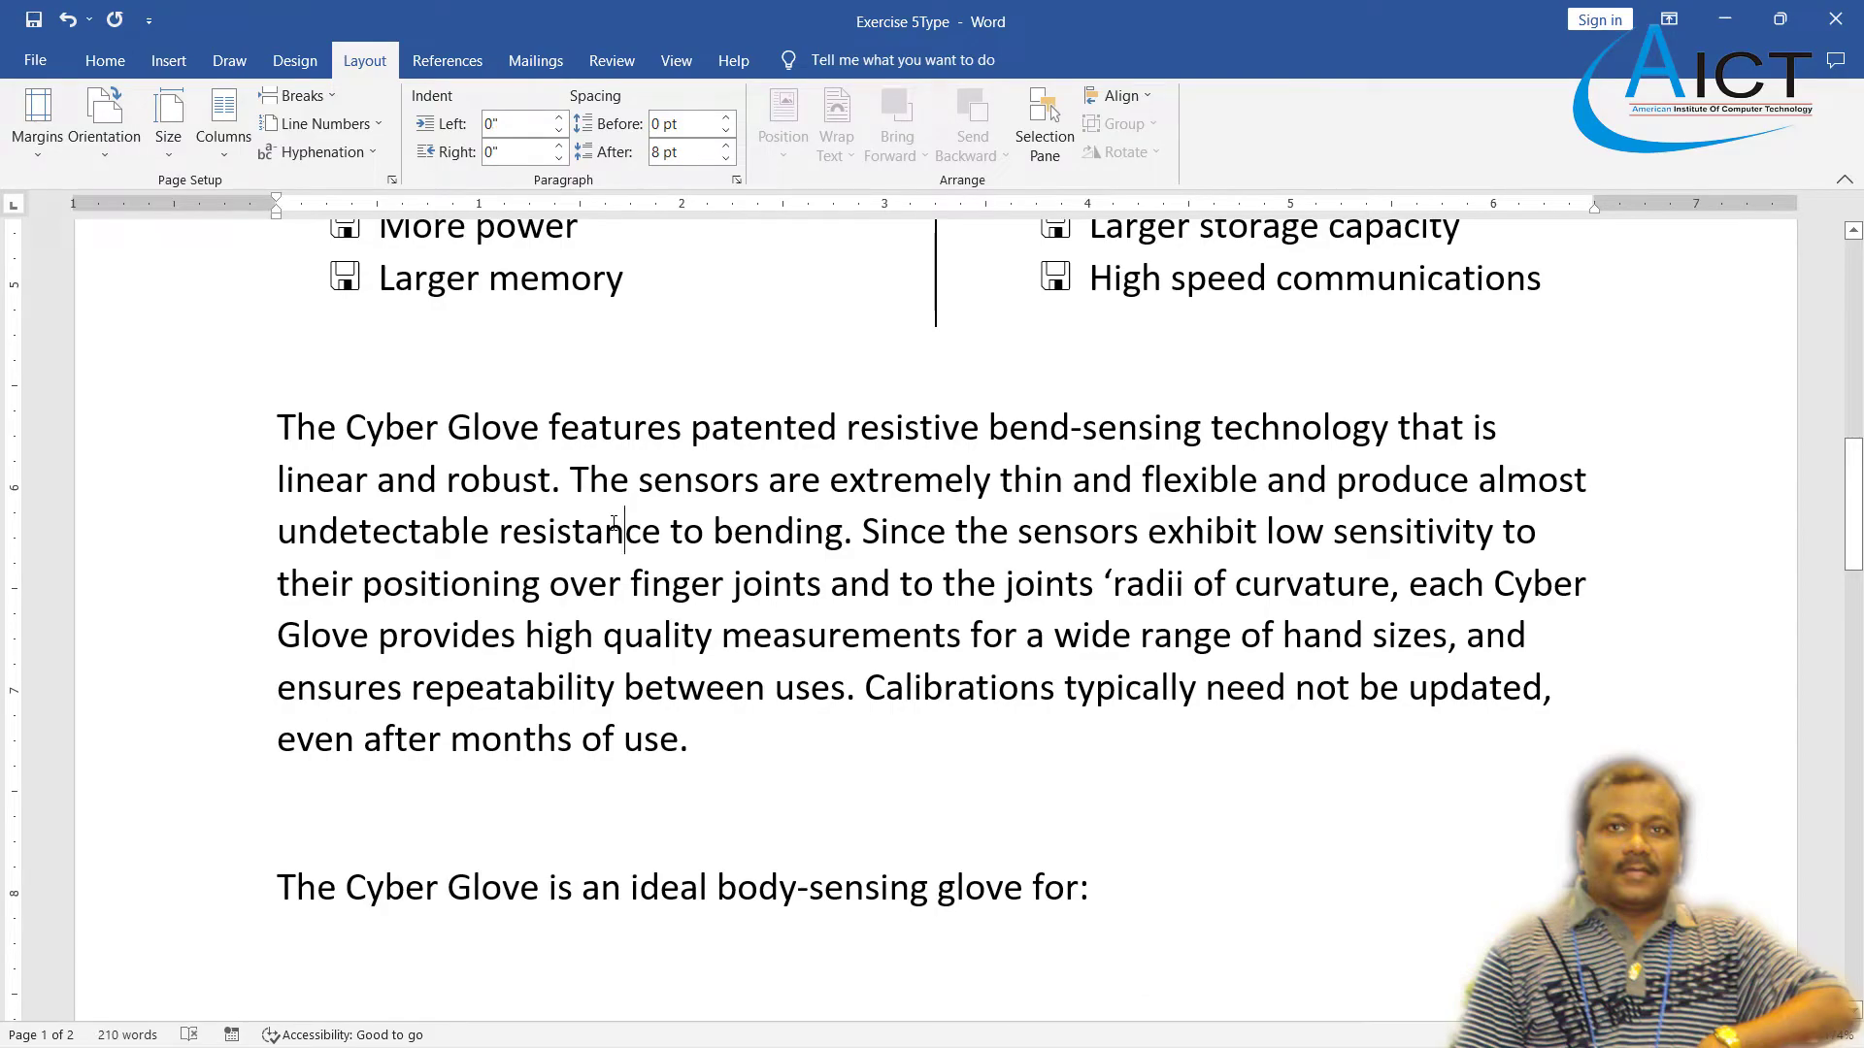
{"action": "key", "text": "alt+Tab"}
{"action": "scroll", "coordinate": [579, 520], "scroll_direction": "down", "scroll_amount": 4}
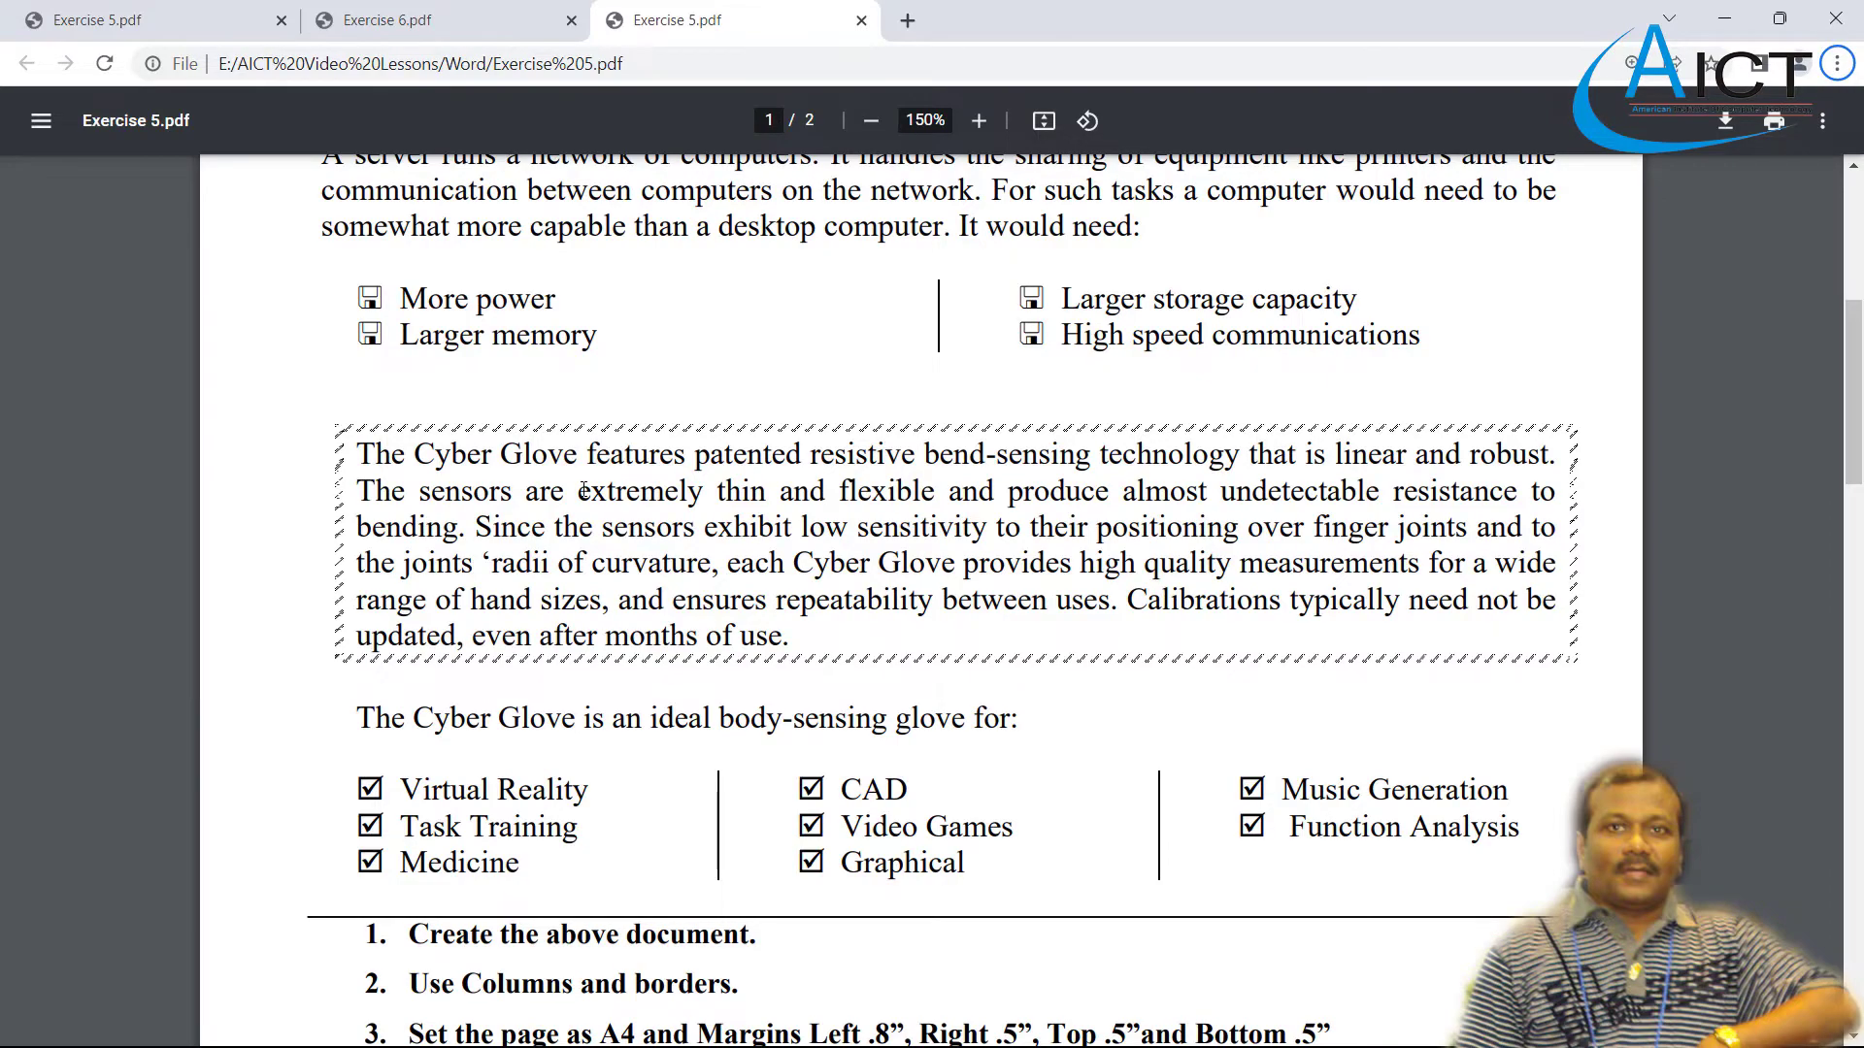
{"action": "key", "text": "alt+Tab"}
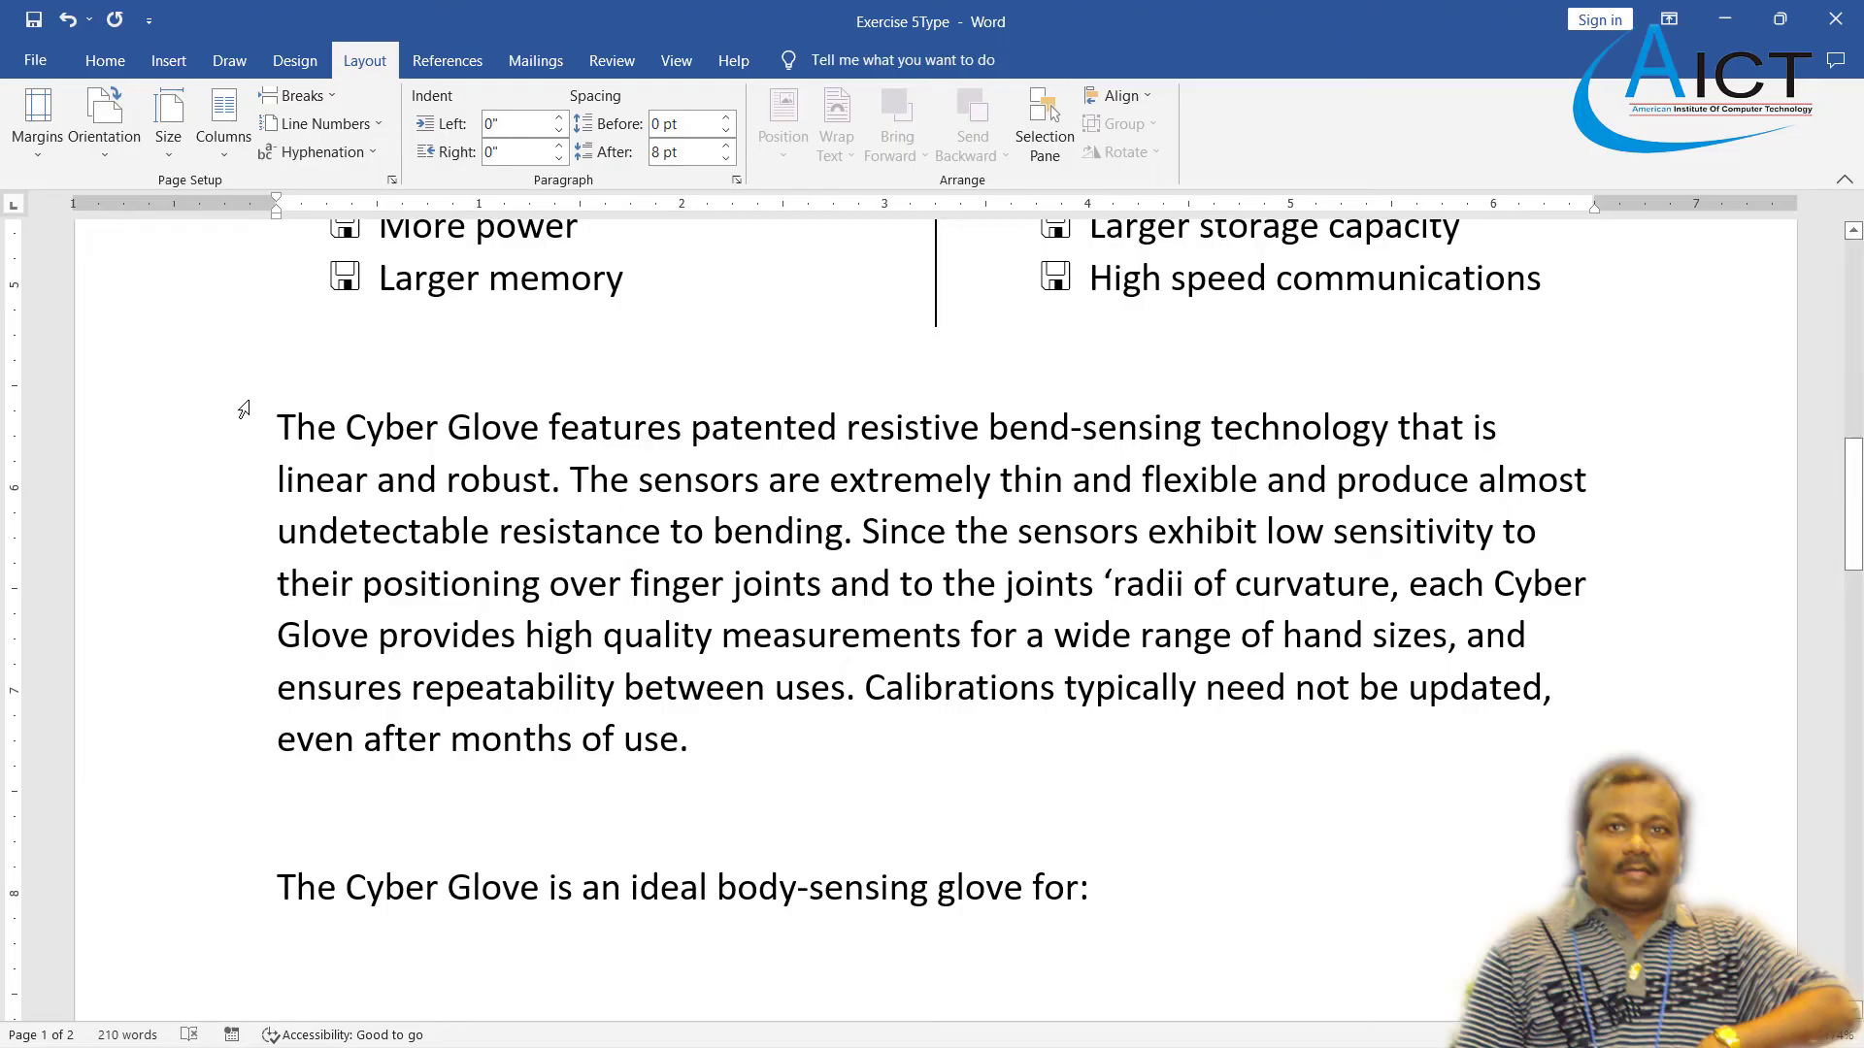
{"action": "left_click_drag", "start_coordinate": [277, 424], "coordinate": [721, 743]}
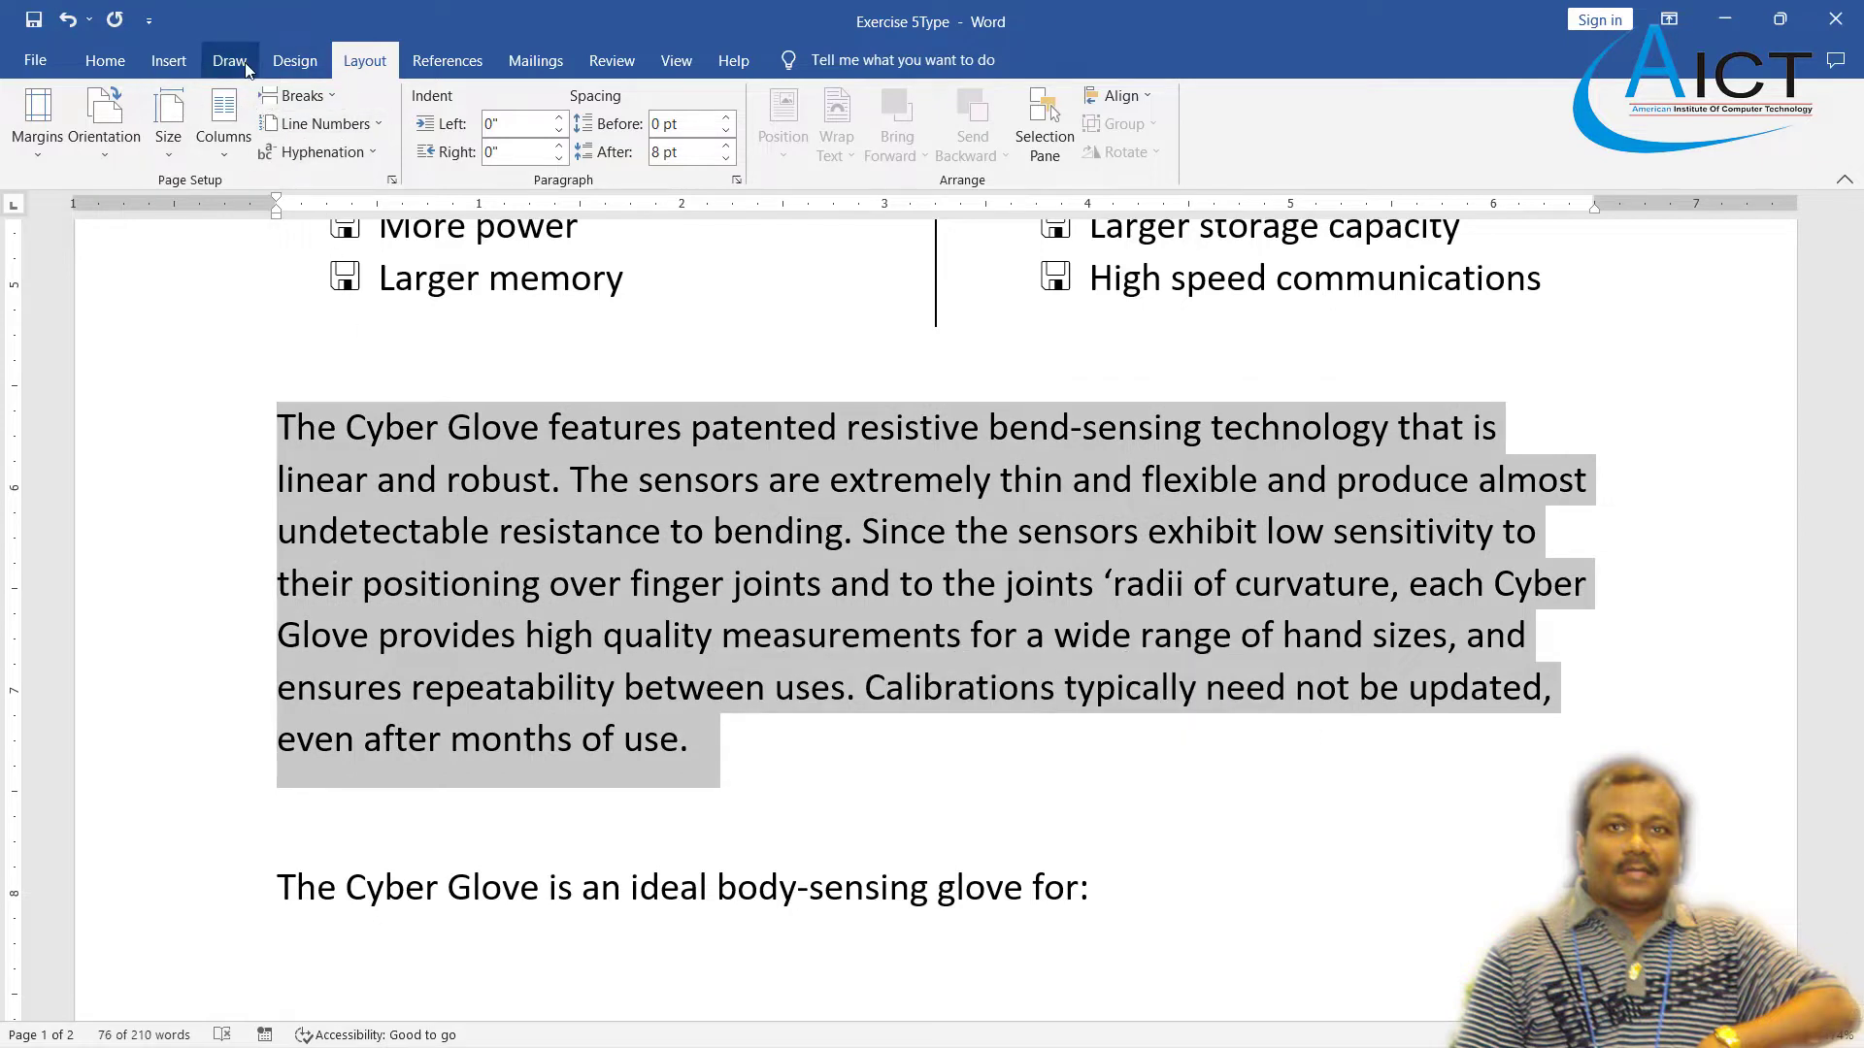
{"action": "left_click", "coordinate": [296, 62]}
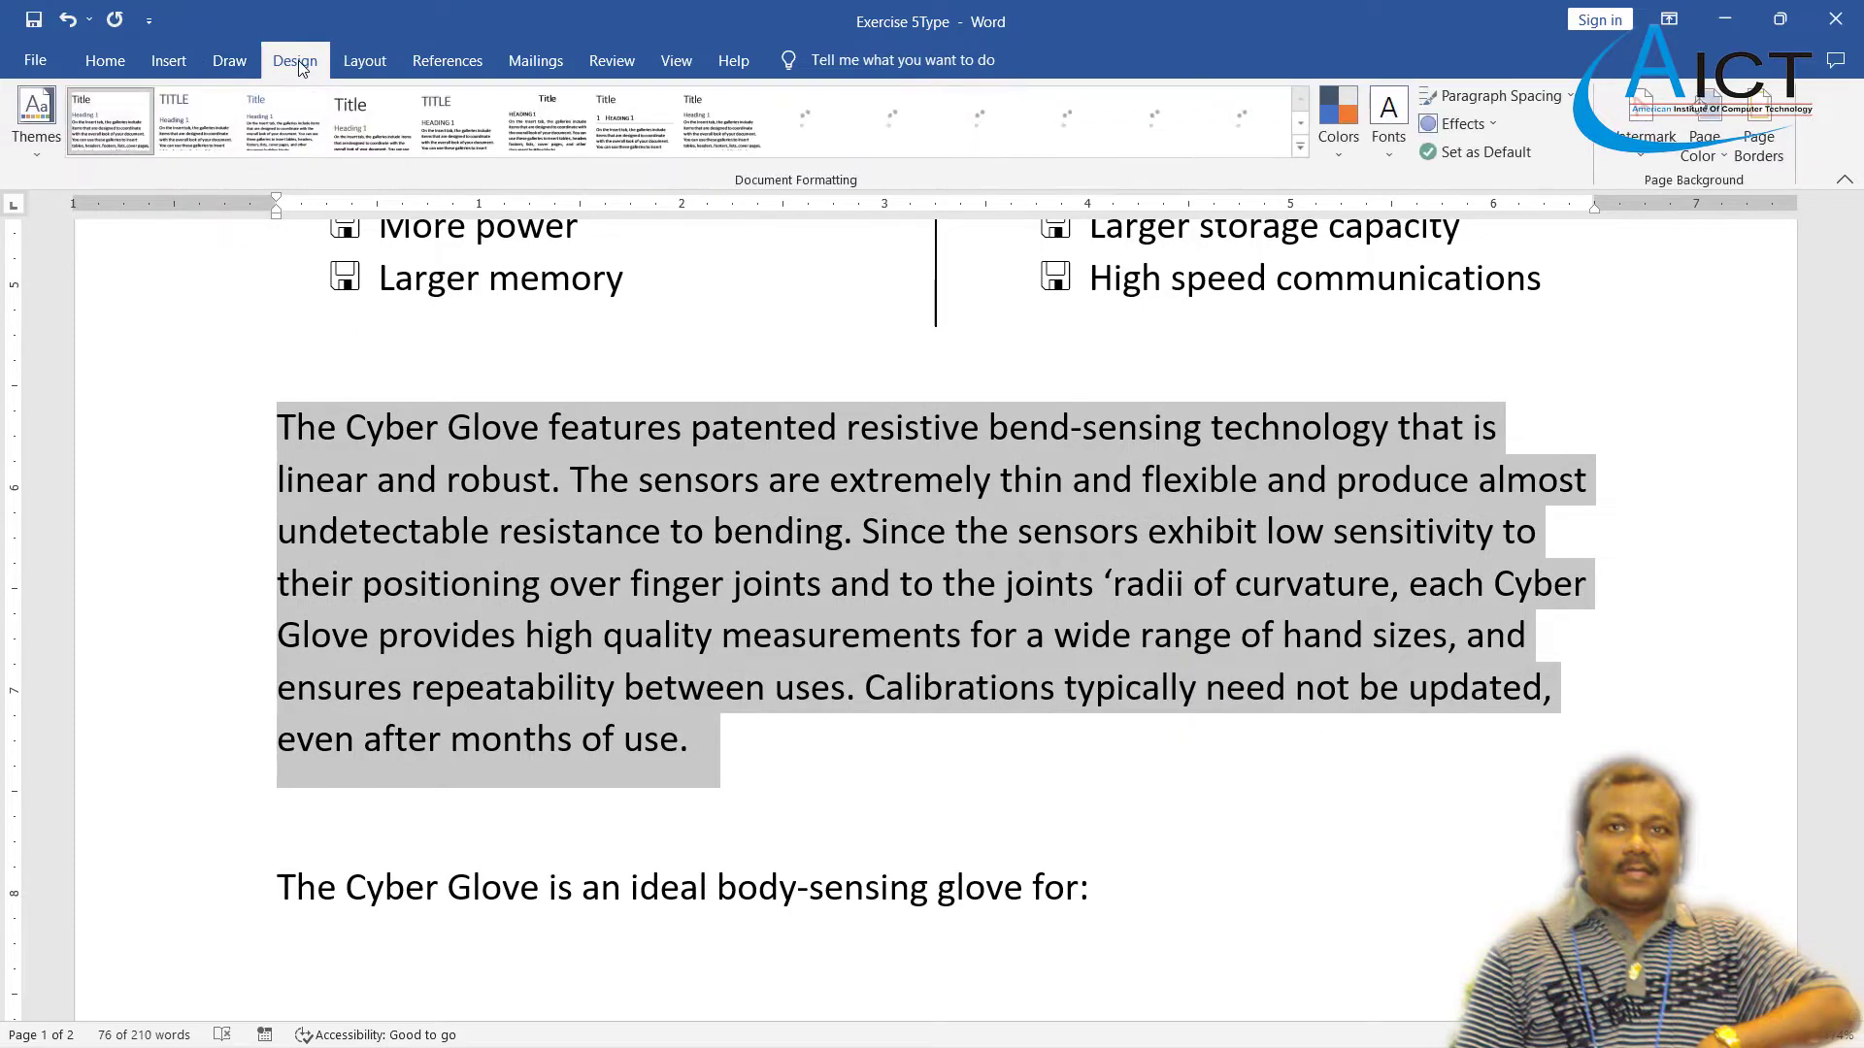
{"action": "left_click", "coordinate": [1761, 146]}
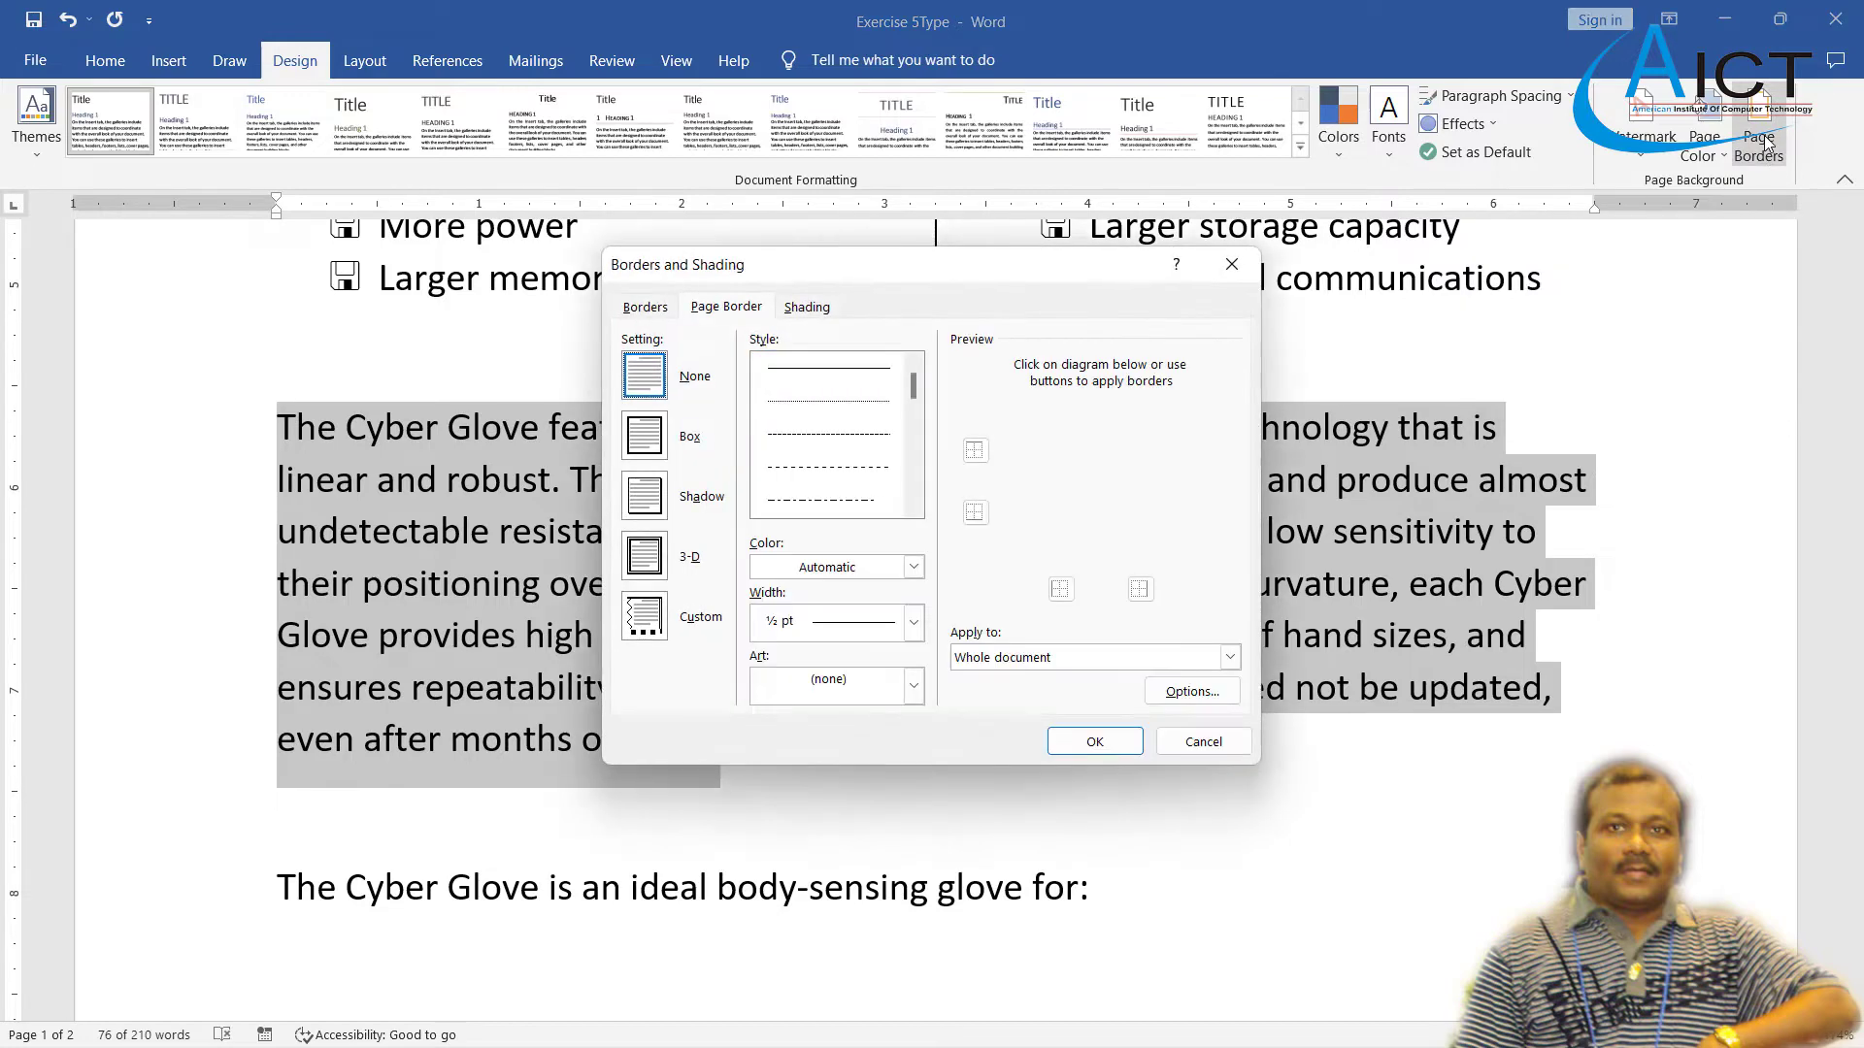
{"action": "left_click", "coordinate": [645, 307]}
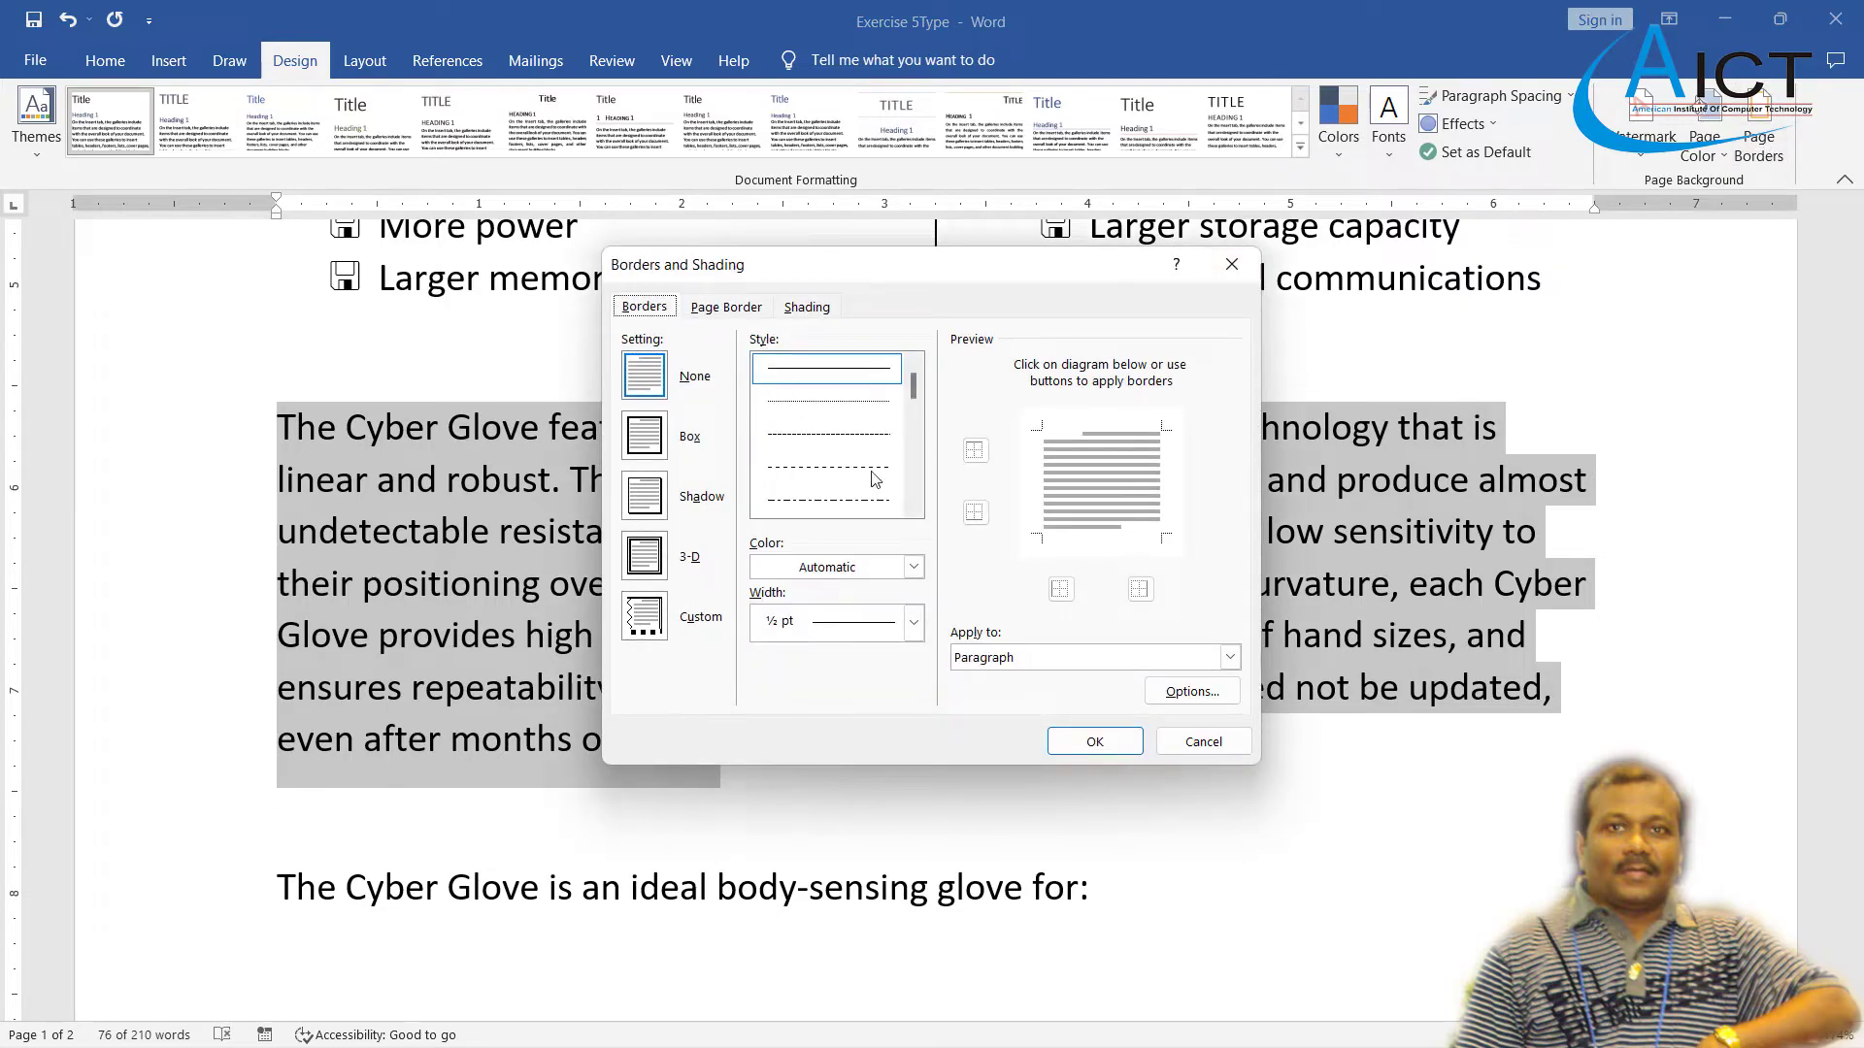
{"action": "left_click", "coordinate": [913, 507]}
{"action": "left_click", "coordinate": [912, 507]}
{"action": "left_click", "coordinate": [912, 507]}
{"action": "left_click", "coordinate": [913, 507]}
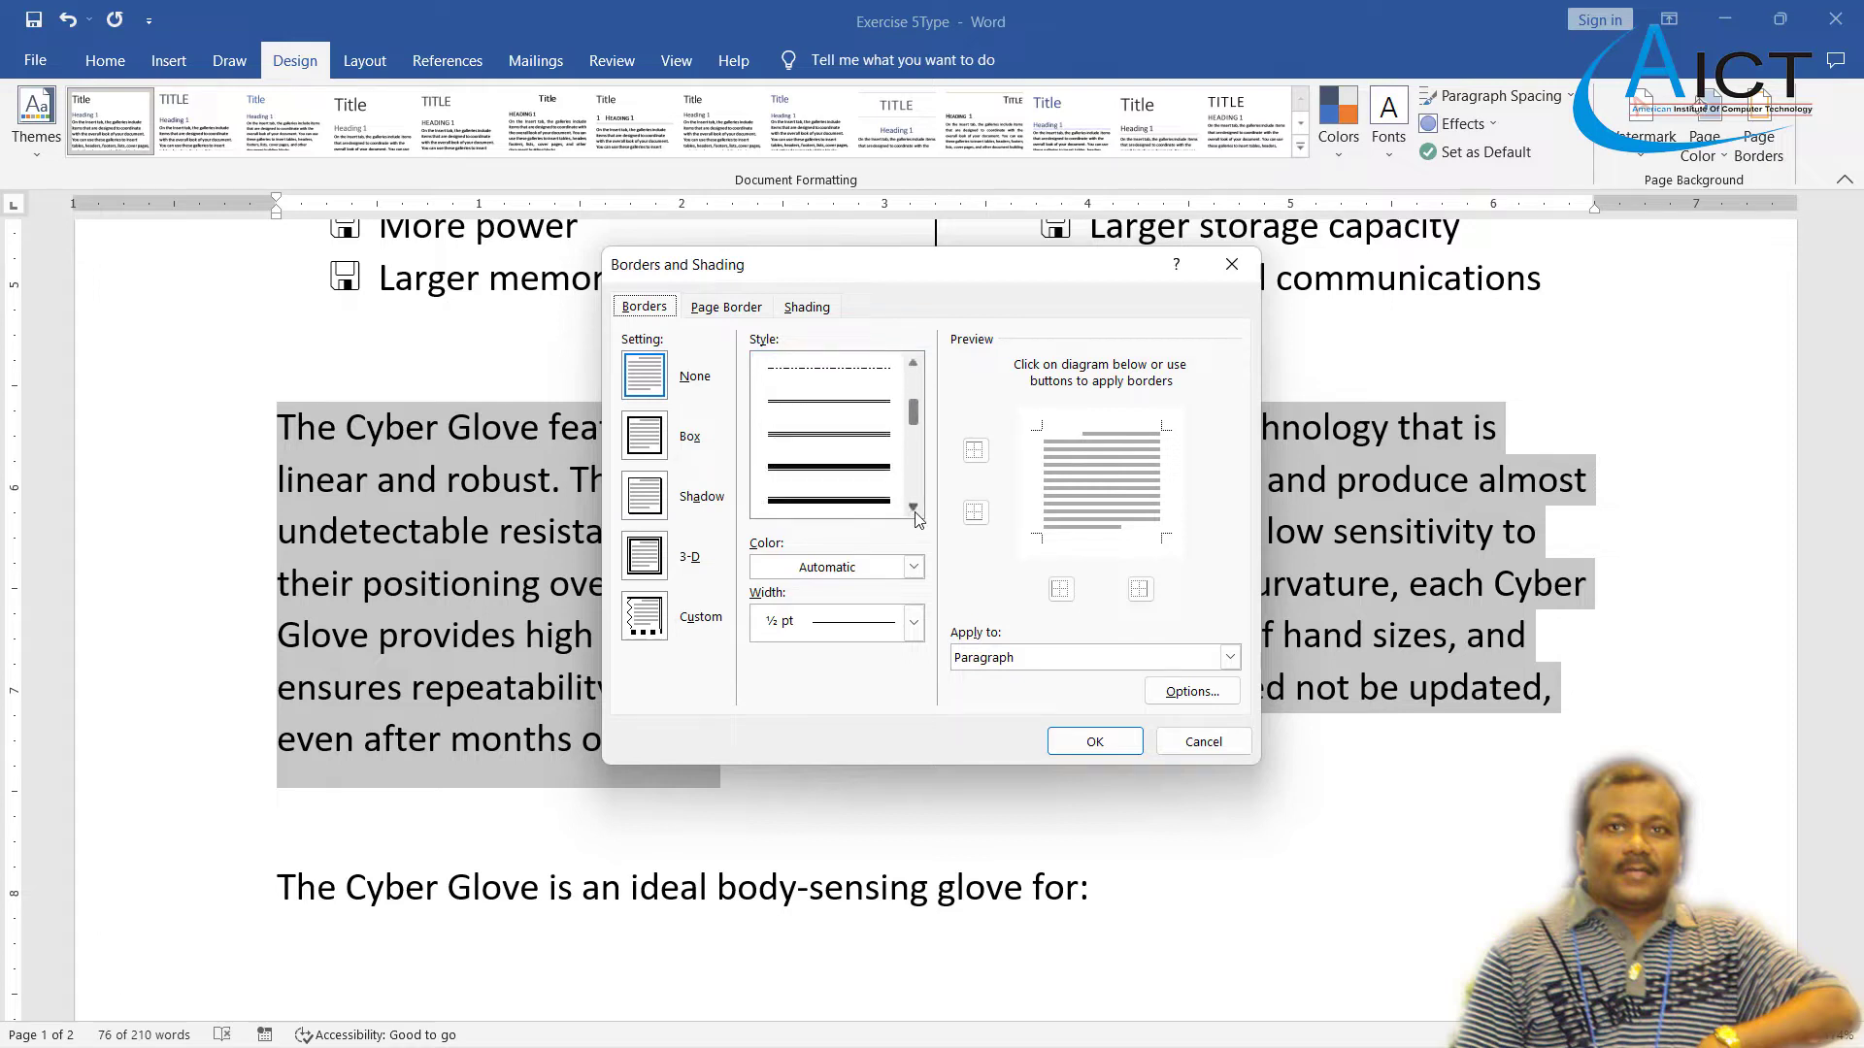
{"action": "left_click", "coordinate": [913, 507]}
{"action": "left_click", "coordinate": [913, 507]}
{"action": "left_click", "coordinate": [913, 506]}
{"action": "left_click", "coordinate": [912, 507]}
{"action": "left_click", "coordinate": [912, 507]}
{"action": "left_click", "coordinate": [913, 507]}
{"action": "left_click", "coordinate": [912, 507]}
{"action": "left_click", "coordinate": [912, 507]}
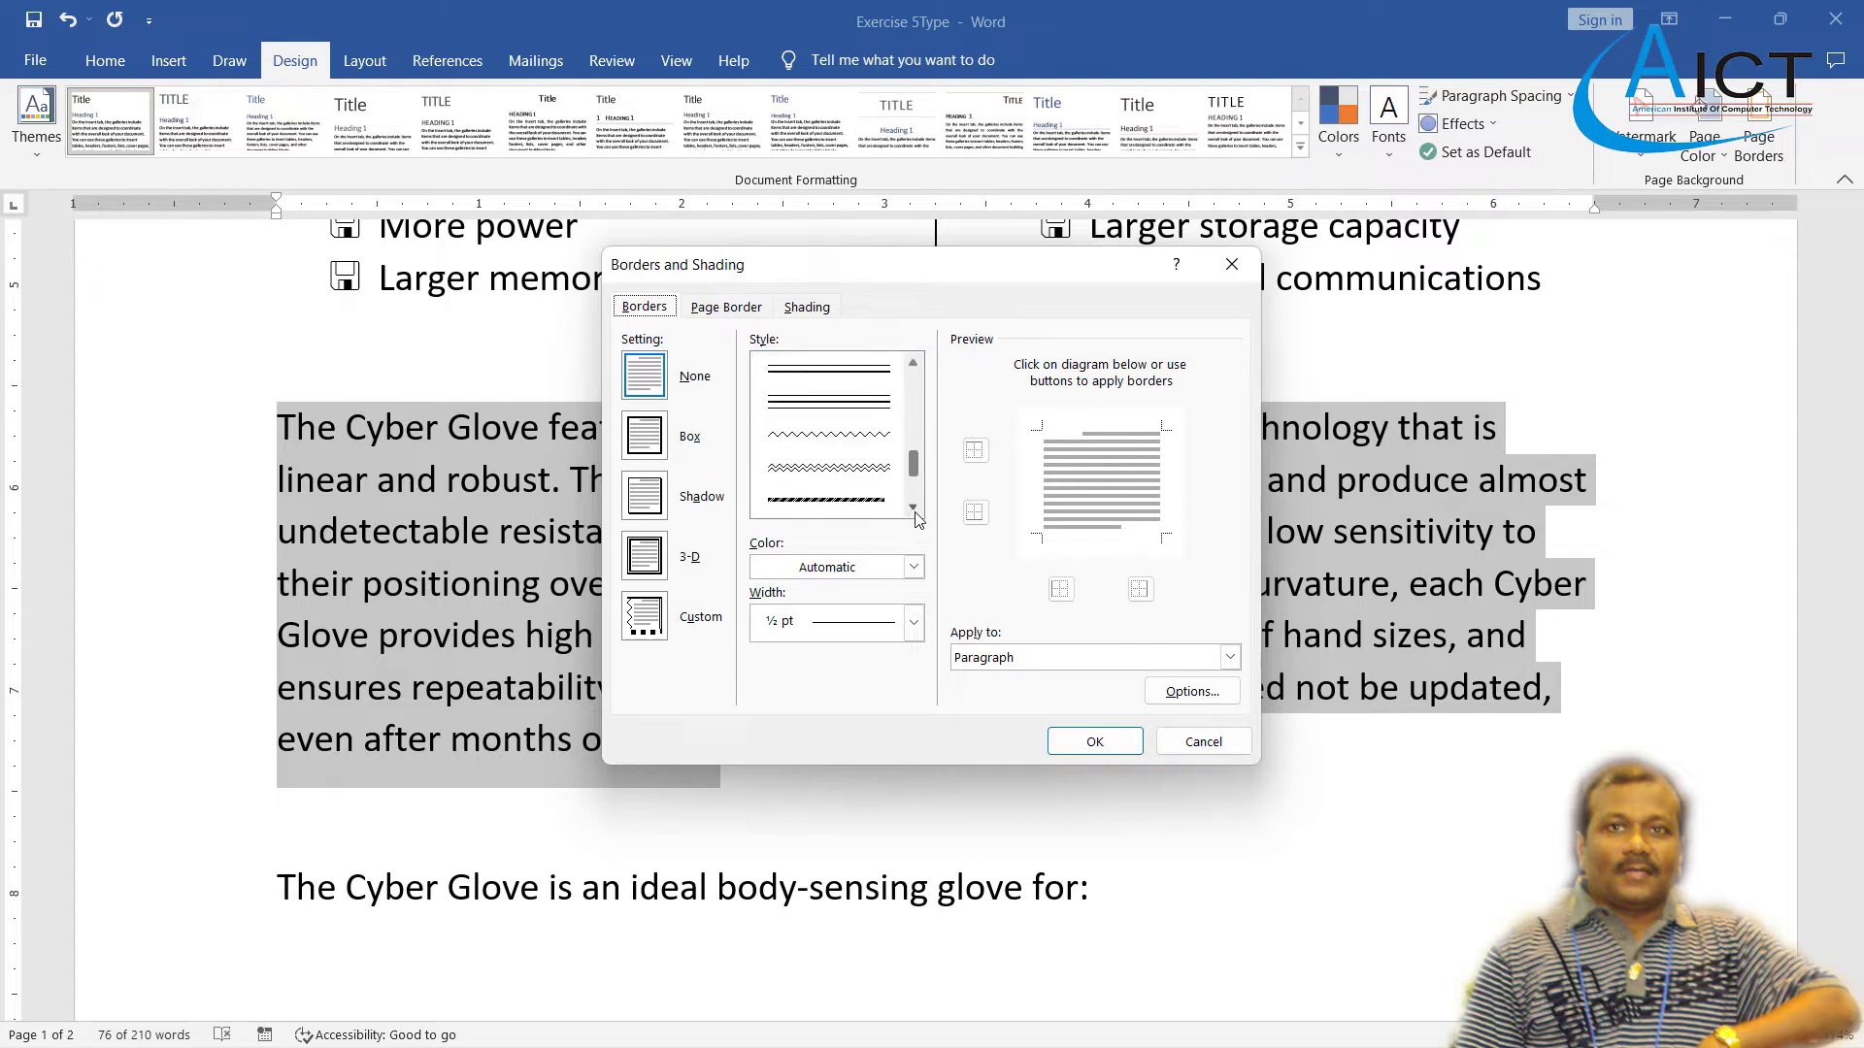
{"action": "left_click", "coordinate": [912, 507]}
{"action": "left_click", "coordinate": [913, 507]}
{"action": "left_click", "coordinate": [913, 506]}
{"action": "left_click", "coordinate": [827, 414]}
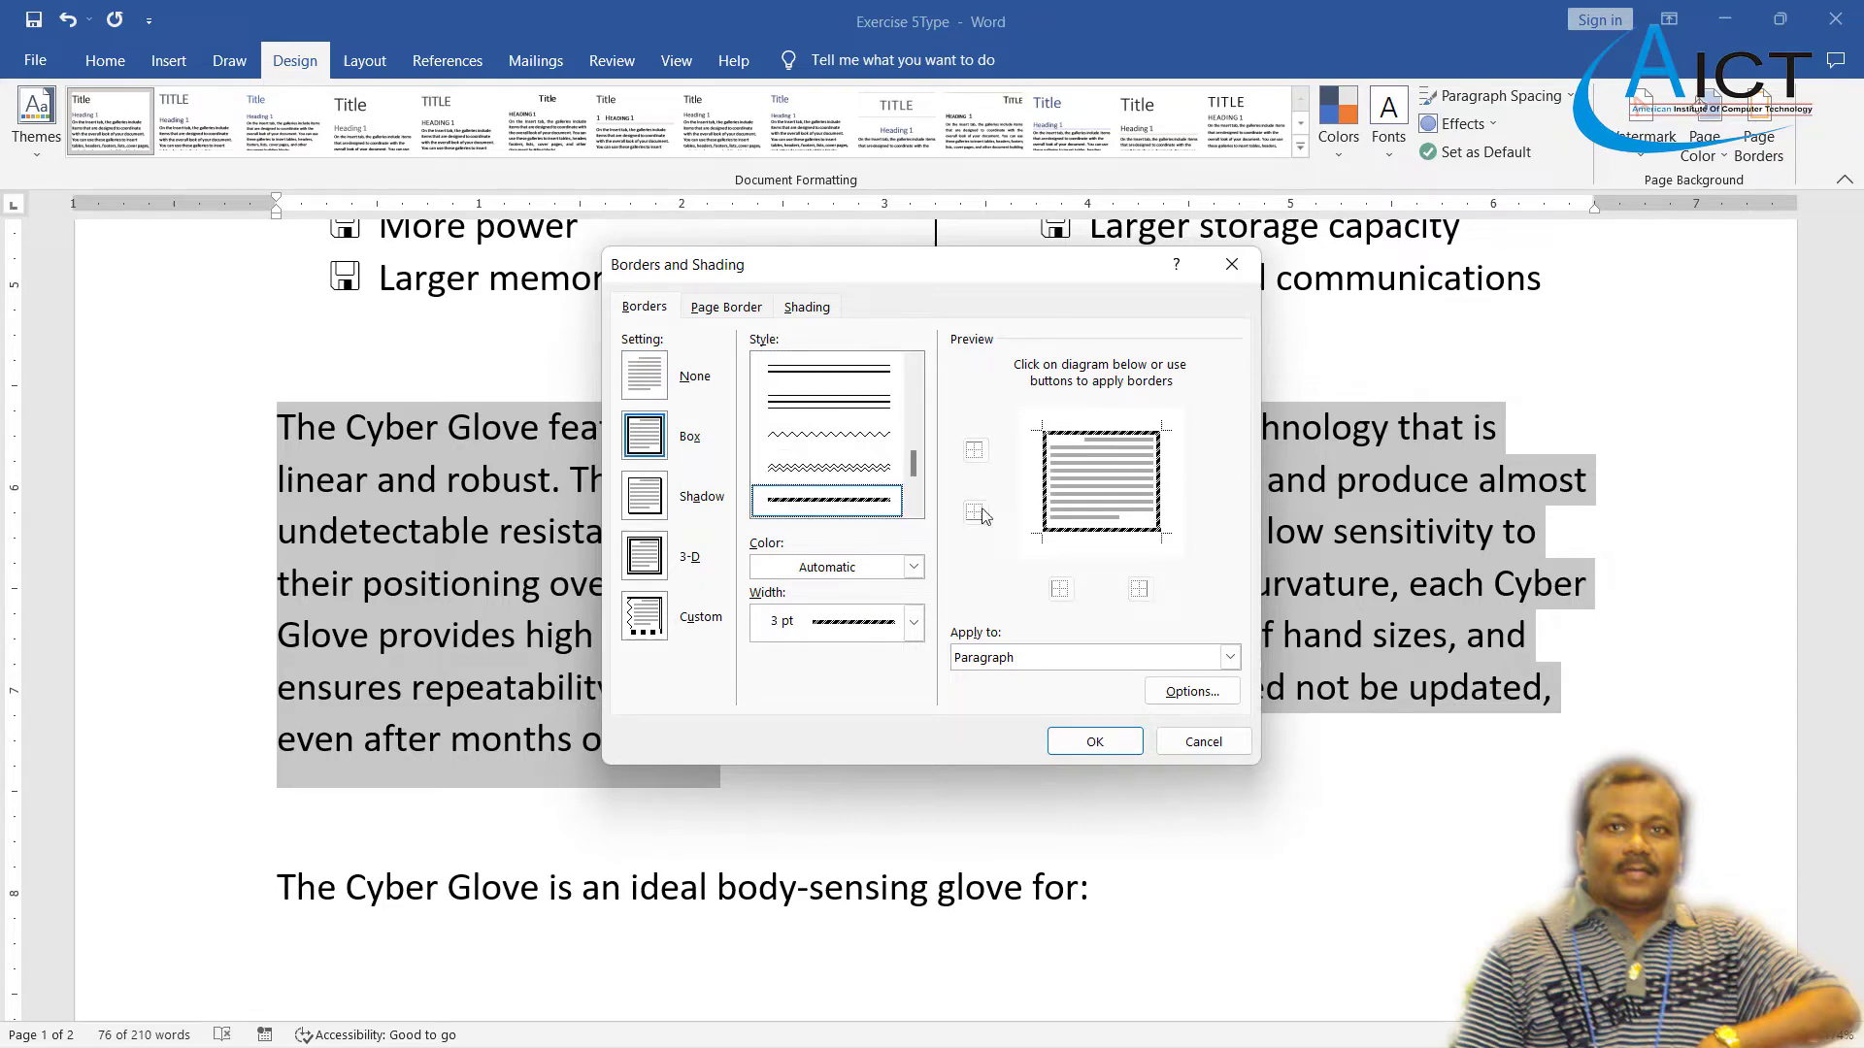
{"action": "left_click", "coordinate": [1120, 744]}
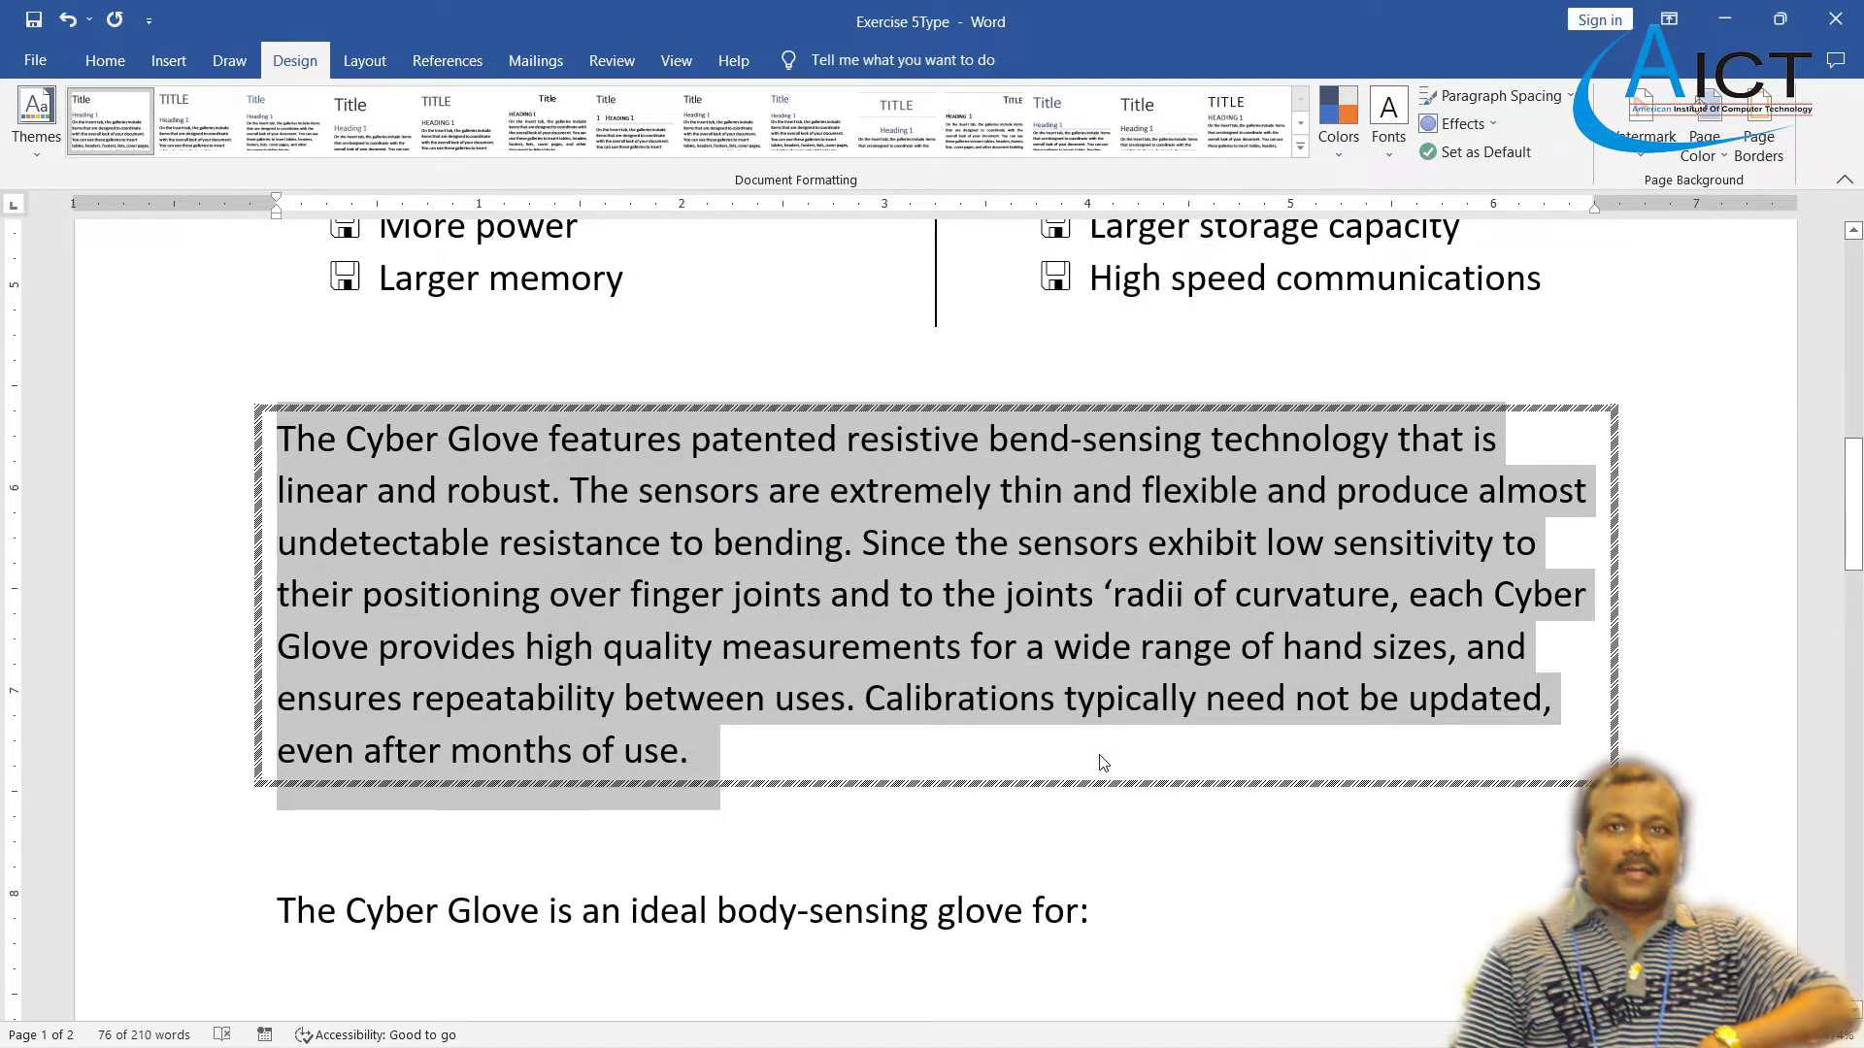
- Justify the bordered paragraph starting "The Cyber Glove features"
{"action": "left_click", "coordinate": [105, 61]}
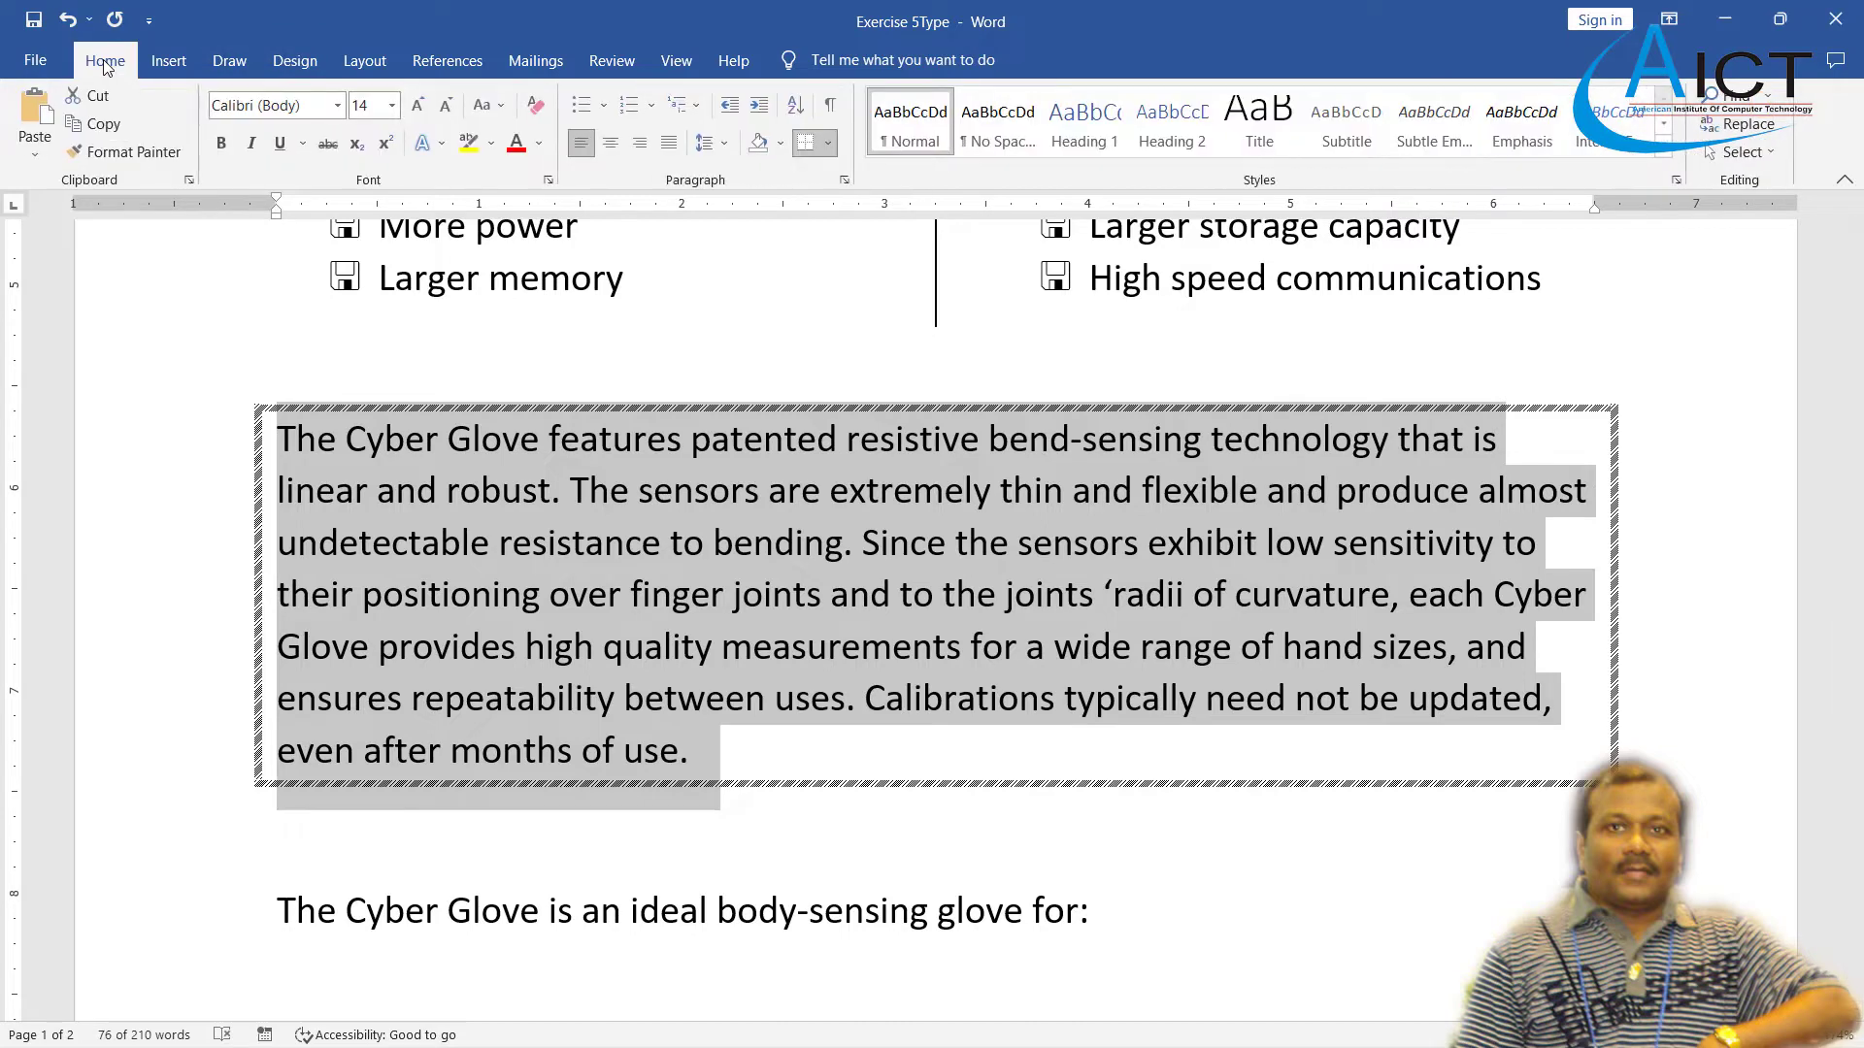
{"action": "left_click", "coordinate": [670, 145]}
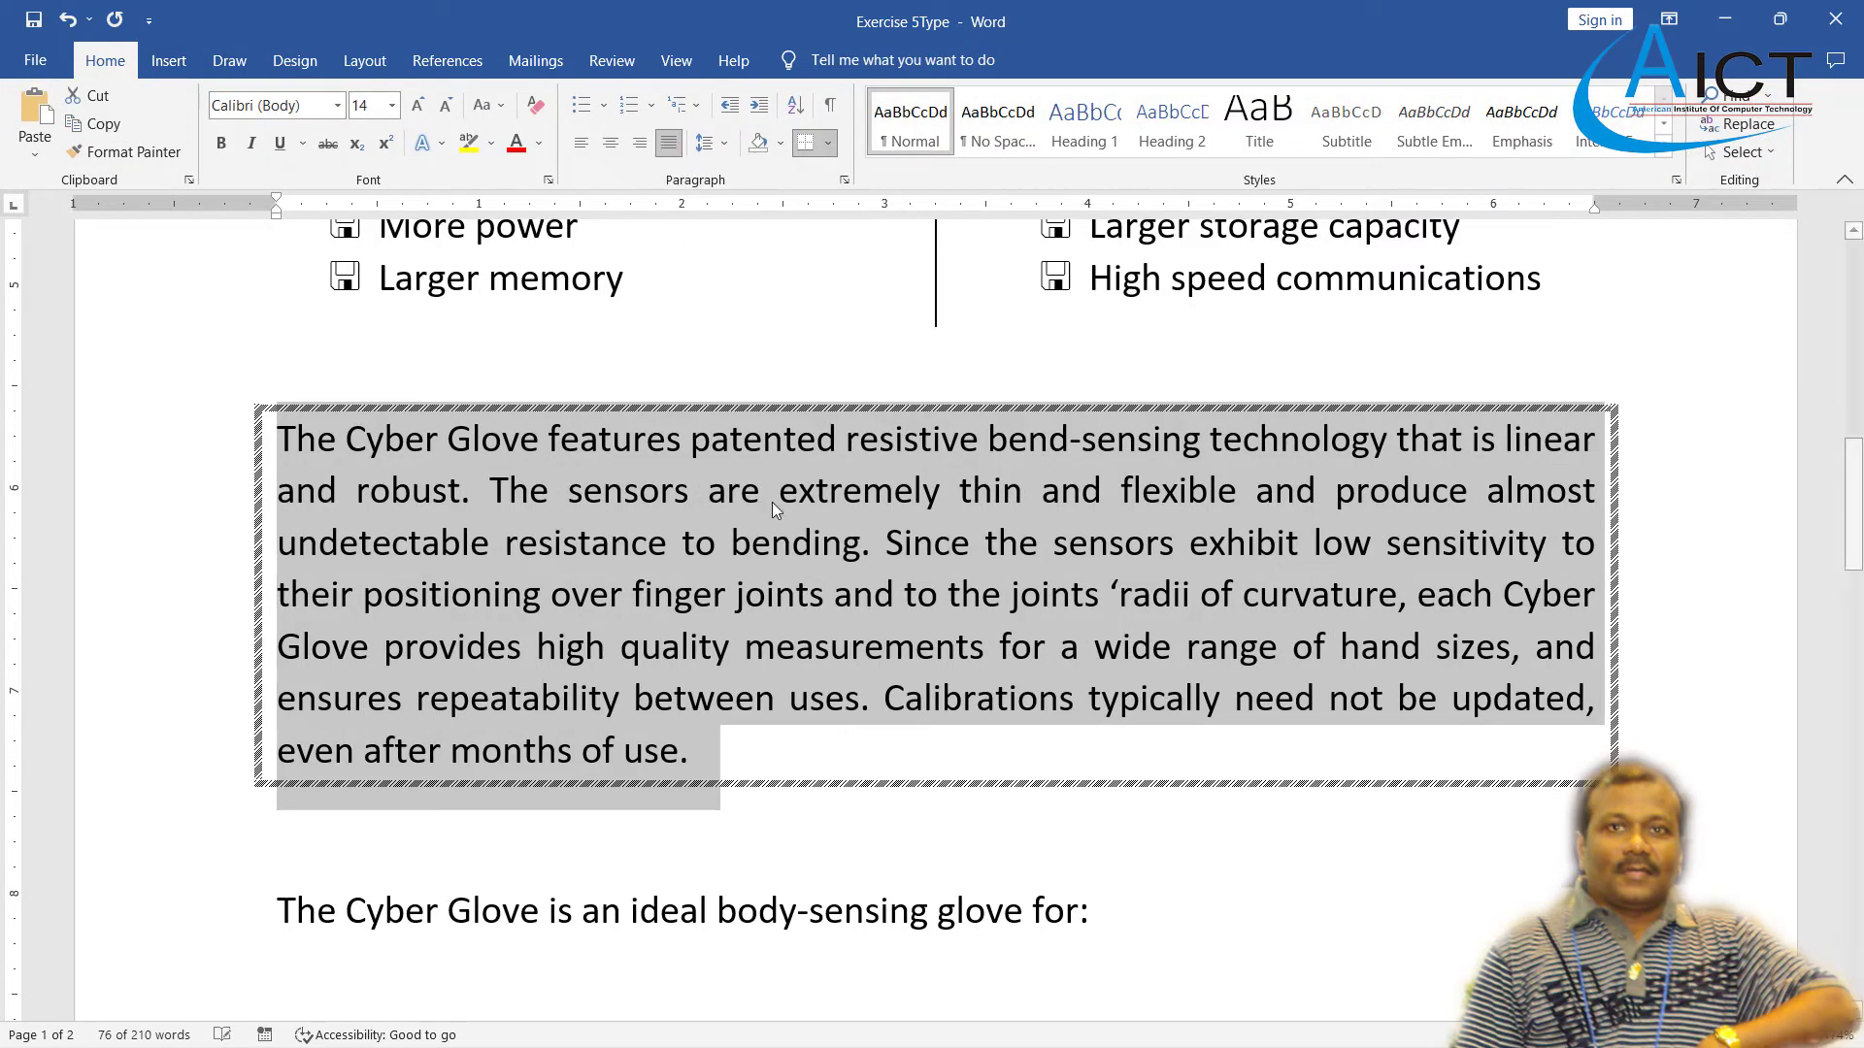
{"action": "left_click", "coordinate": [745, 640]}
- Make the "Virtual Reality" line below "The Cyber Glove is an ideal body-sensing glove for:" bold
{"action": "scroll", "coordinate": [745, 631], "scroll_direction": "down", "scroll_amount": 5}
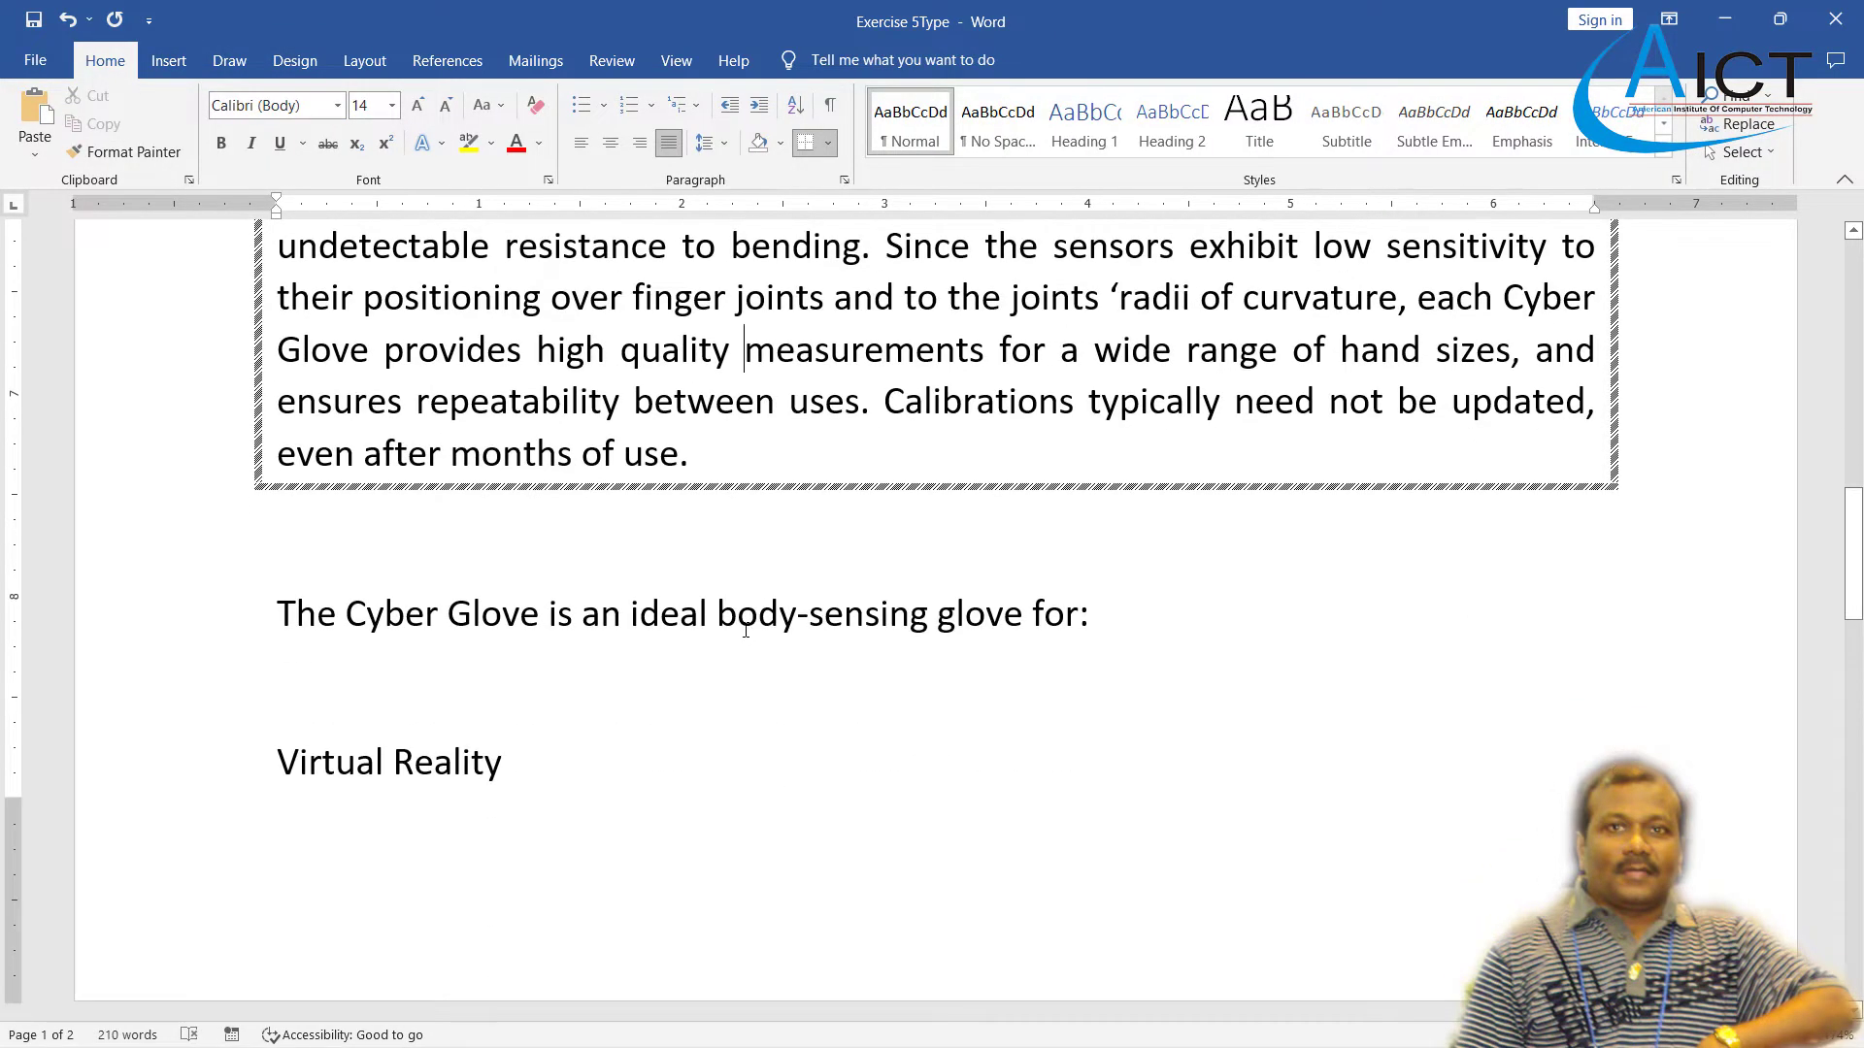
{"action": "scroll", "coordinate": [555, 502], "scroll_direction": "up", "scroll_amount": 13}
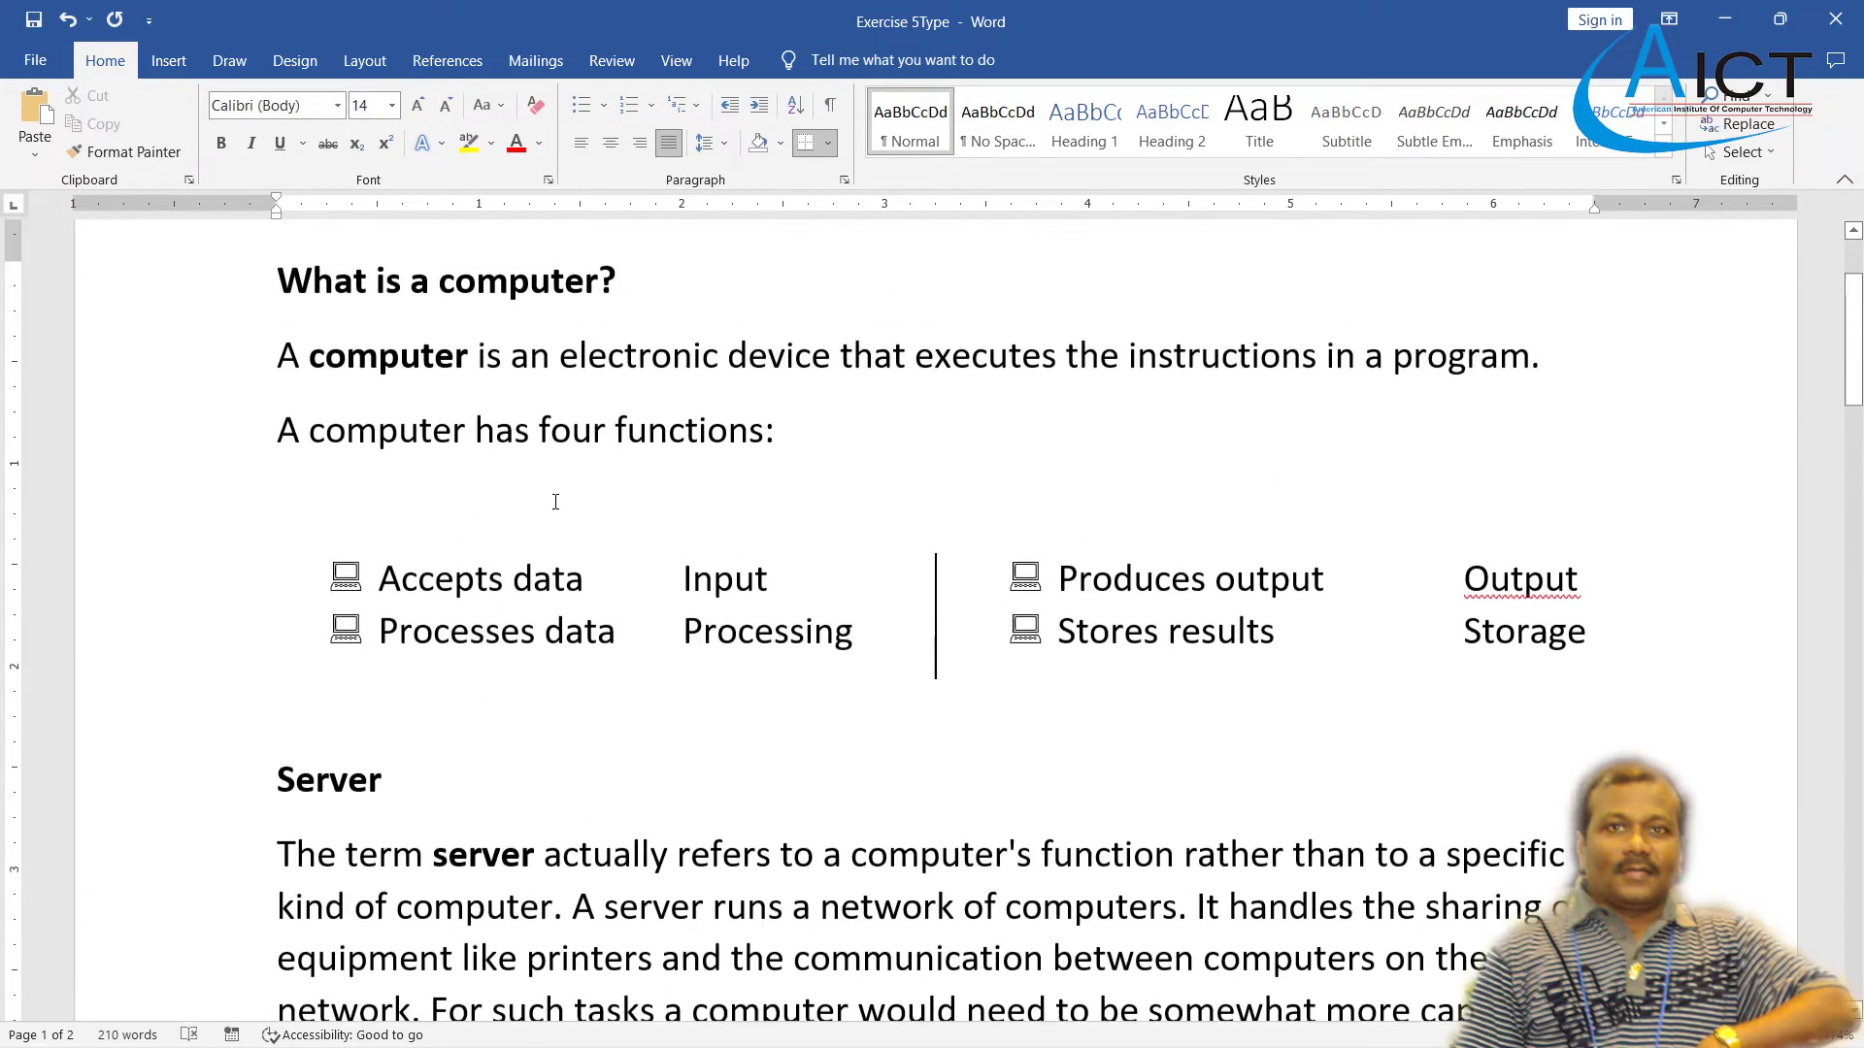
{"action": "scroll", "coordinate": [555, 502], "scroll_direction": "down", "scroll_amount": 12}
{"action": "scroll", "coordinate": [555, 501], "scroll_direction": "down", "scroll_amount": 2}
{"action": "scroll", "coordinate": [554, 499], "scroll_direction": "up", "scroll_amount": 3}
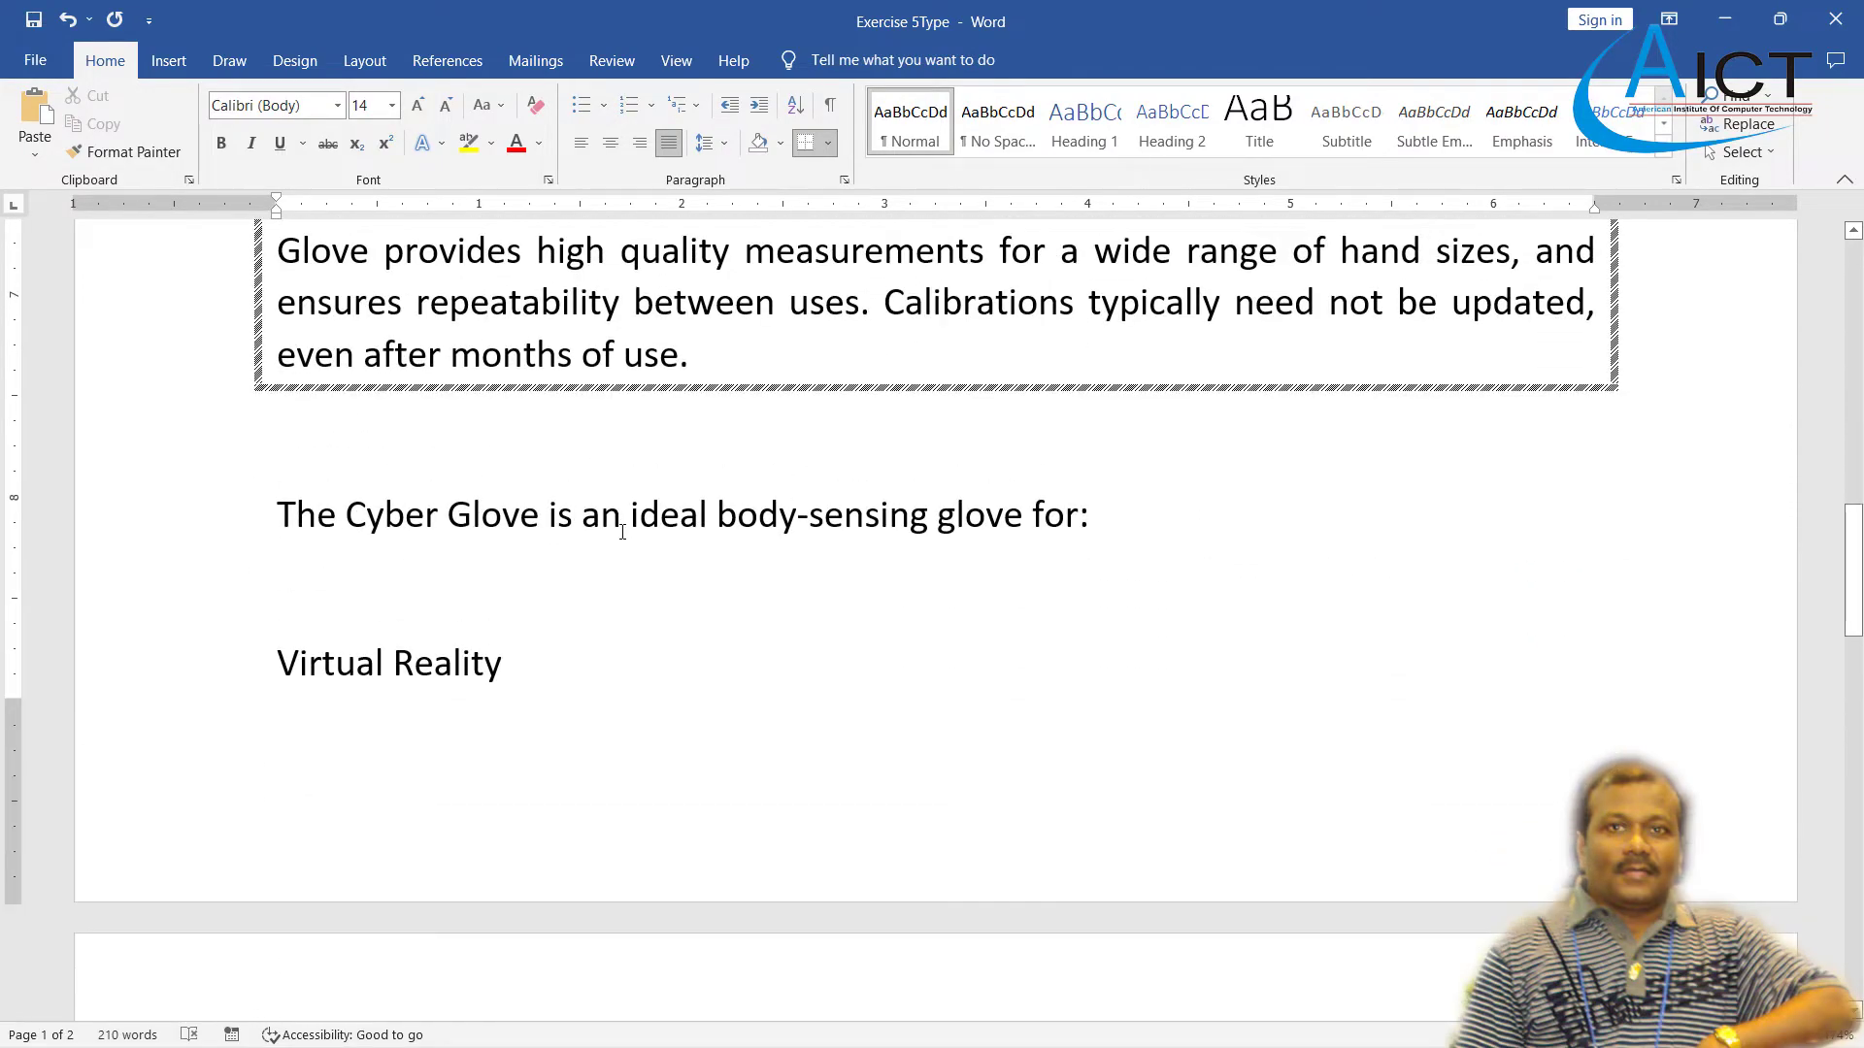
{"action": "left_click", "coordinate": [546, 640]}
{"action": "left_click", "coordinate": [249, 660]}
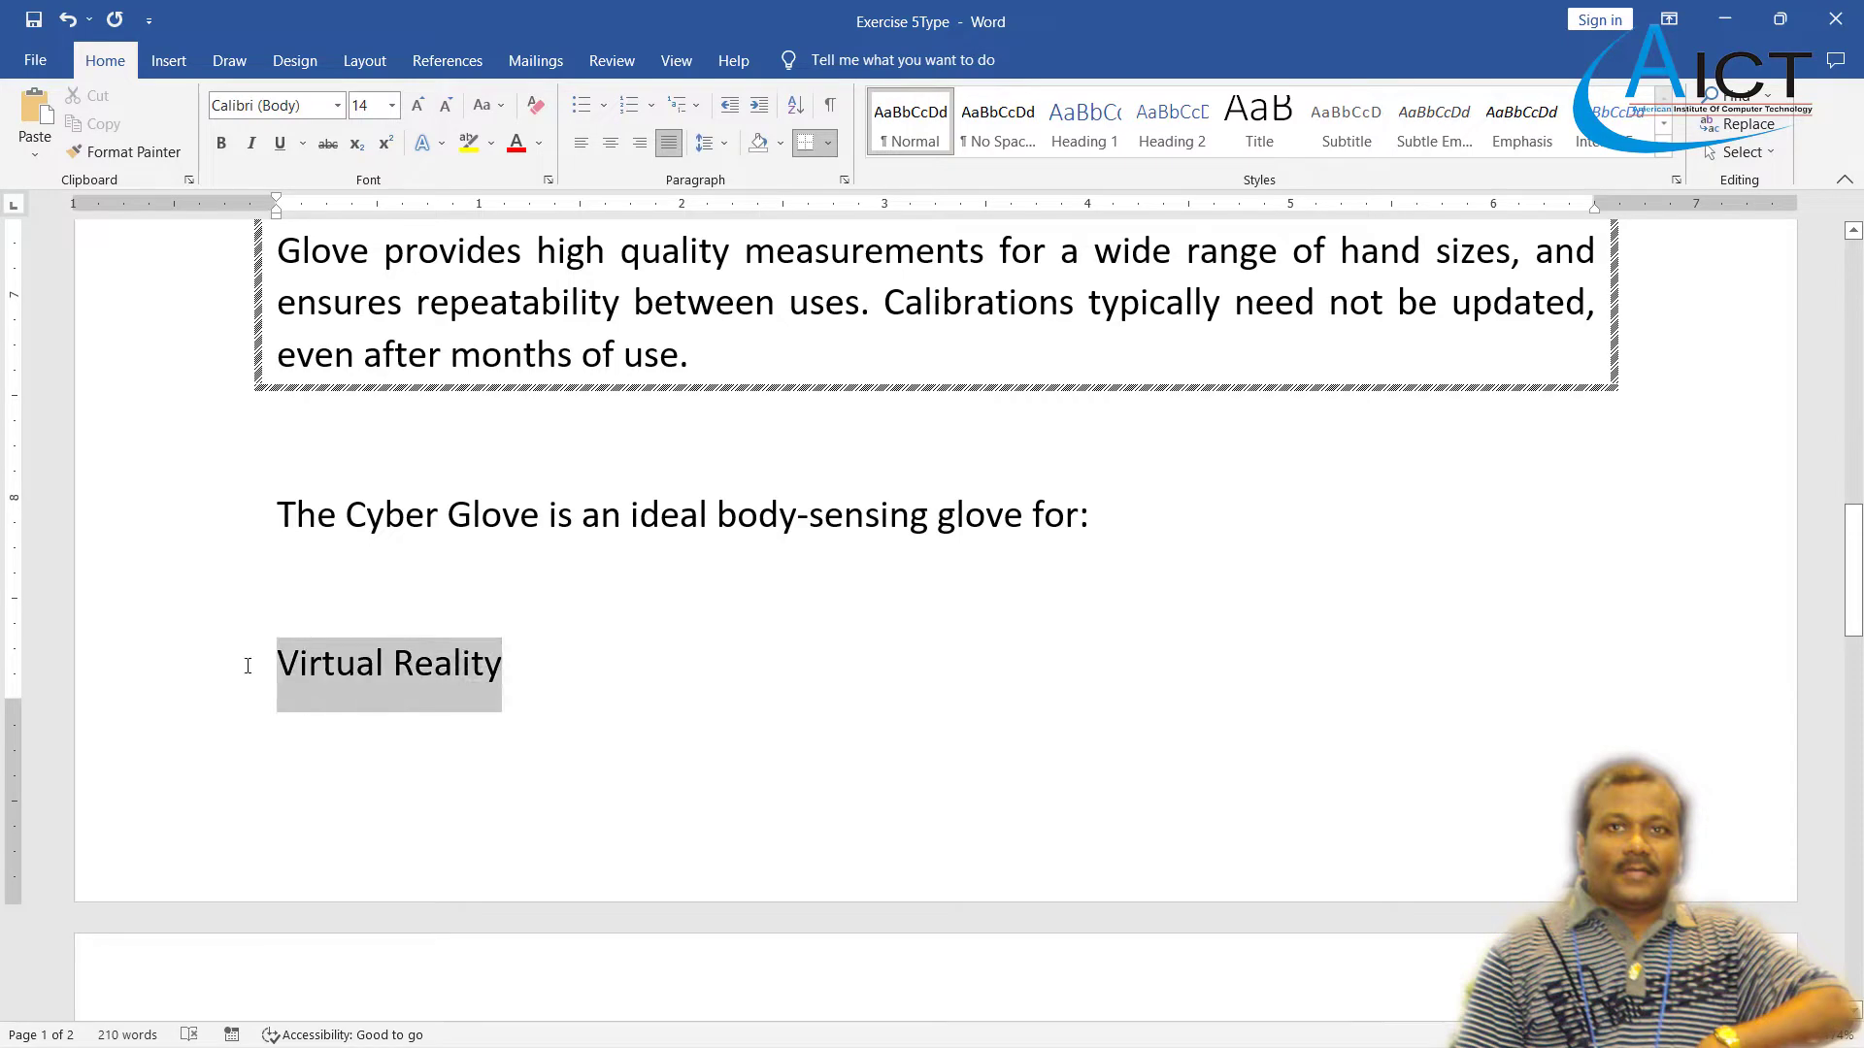
{"action": "left_click", "coordinate": [226, 152]}
- Check the list in the Exercise 5 PDF and give the lines from Task Training to Function Analysis a ticked-box Wingdings bullet
{"action": "scroll", "coordinate": [437, 456], "scroll_direction": "down", "scroll_amount": 10}
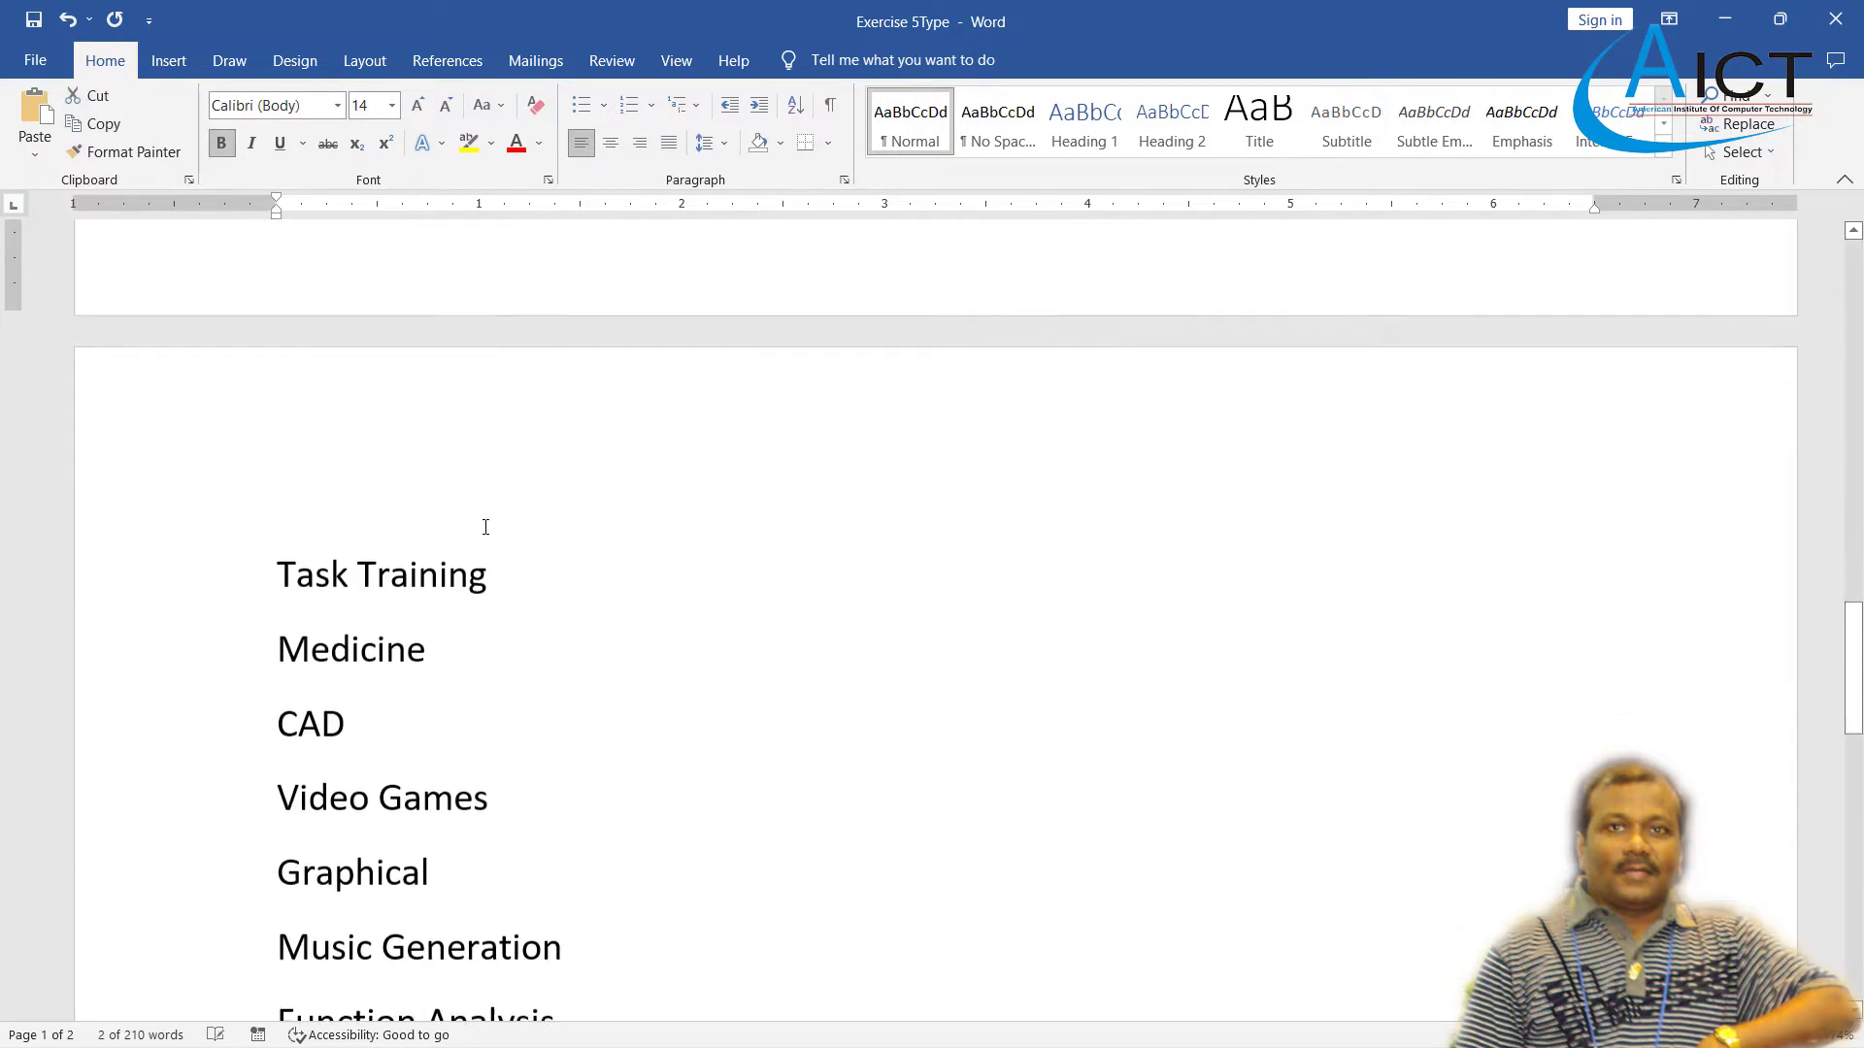
{"action": "key", "text": "alt+Tab"}
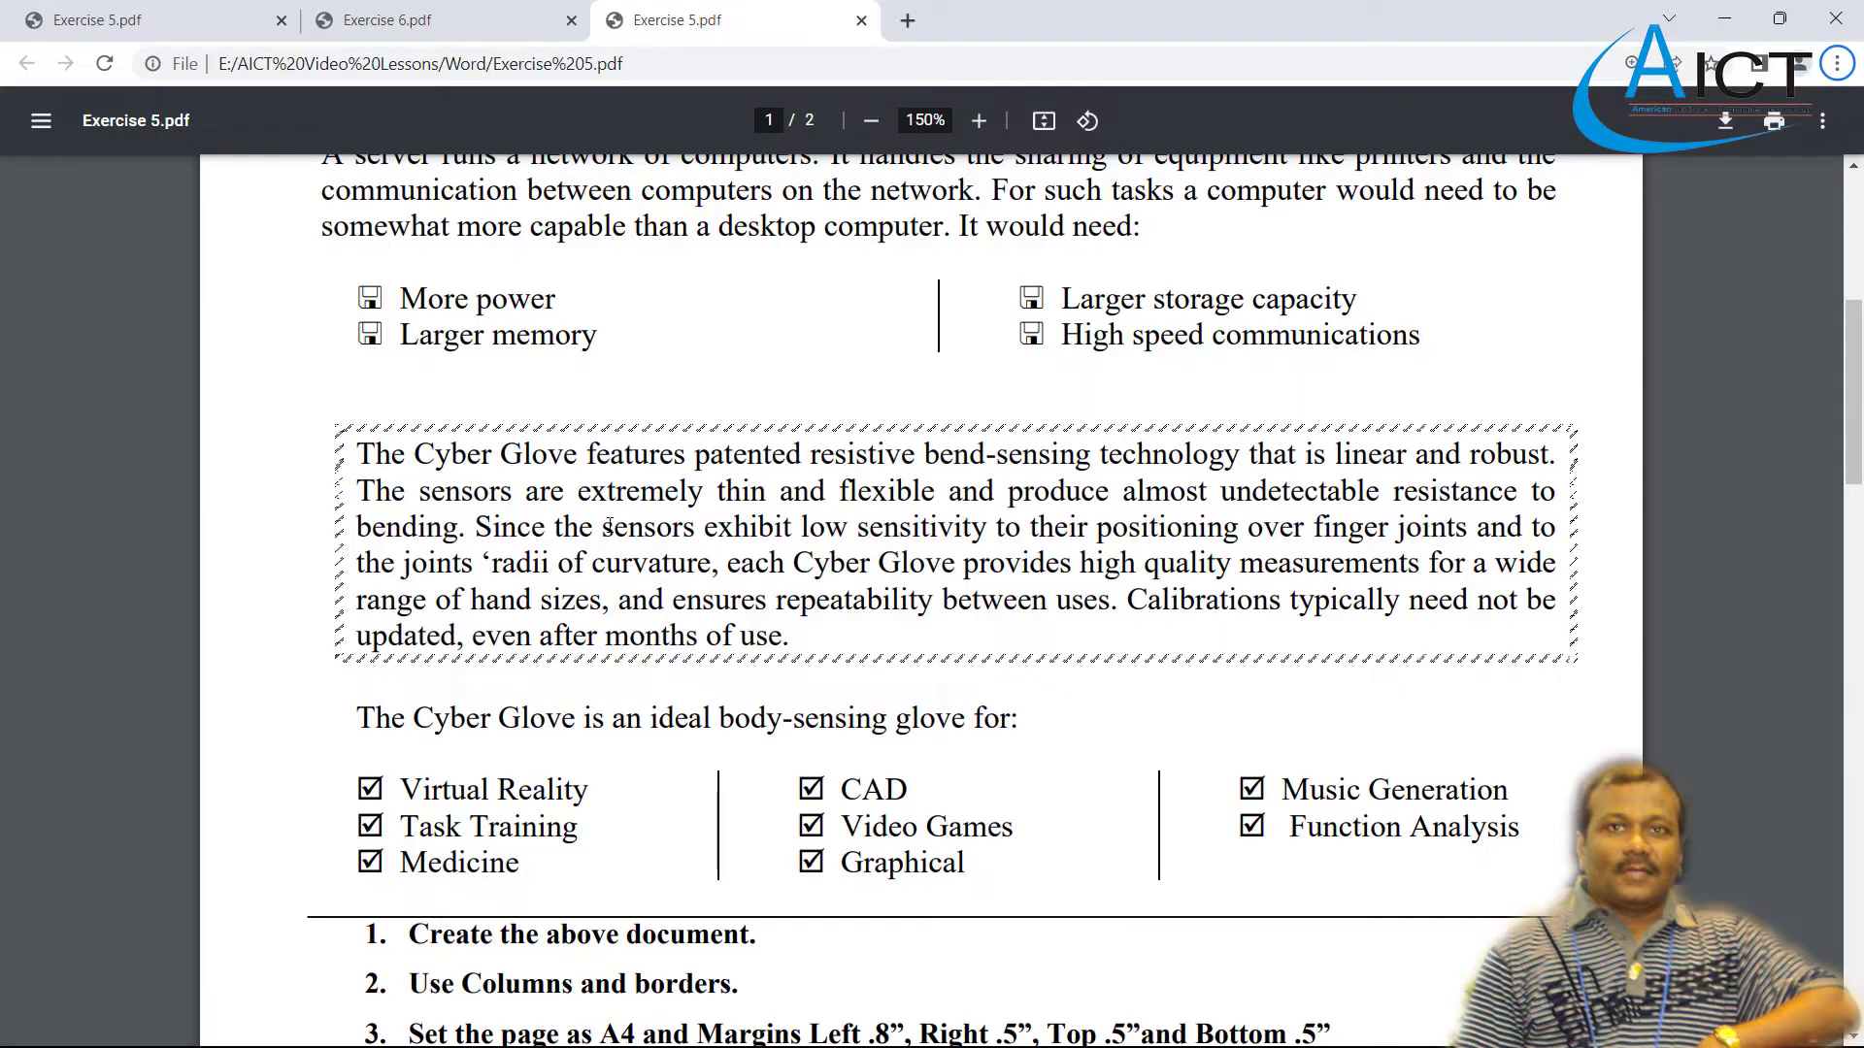
{"action": "scroll", "coordinate": [609, 525], "scroll_direction": "down", "scroll_amount": 3}
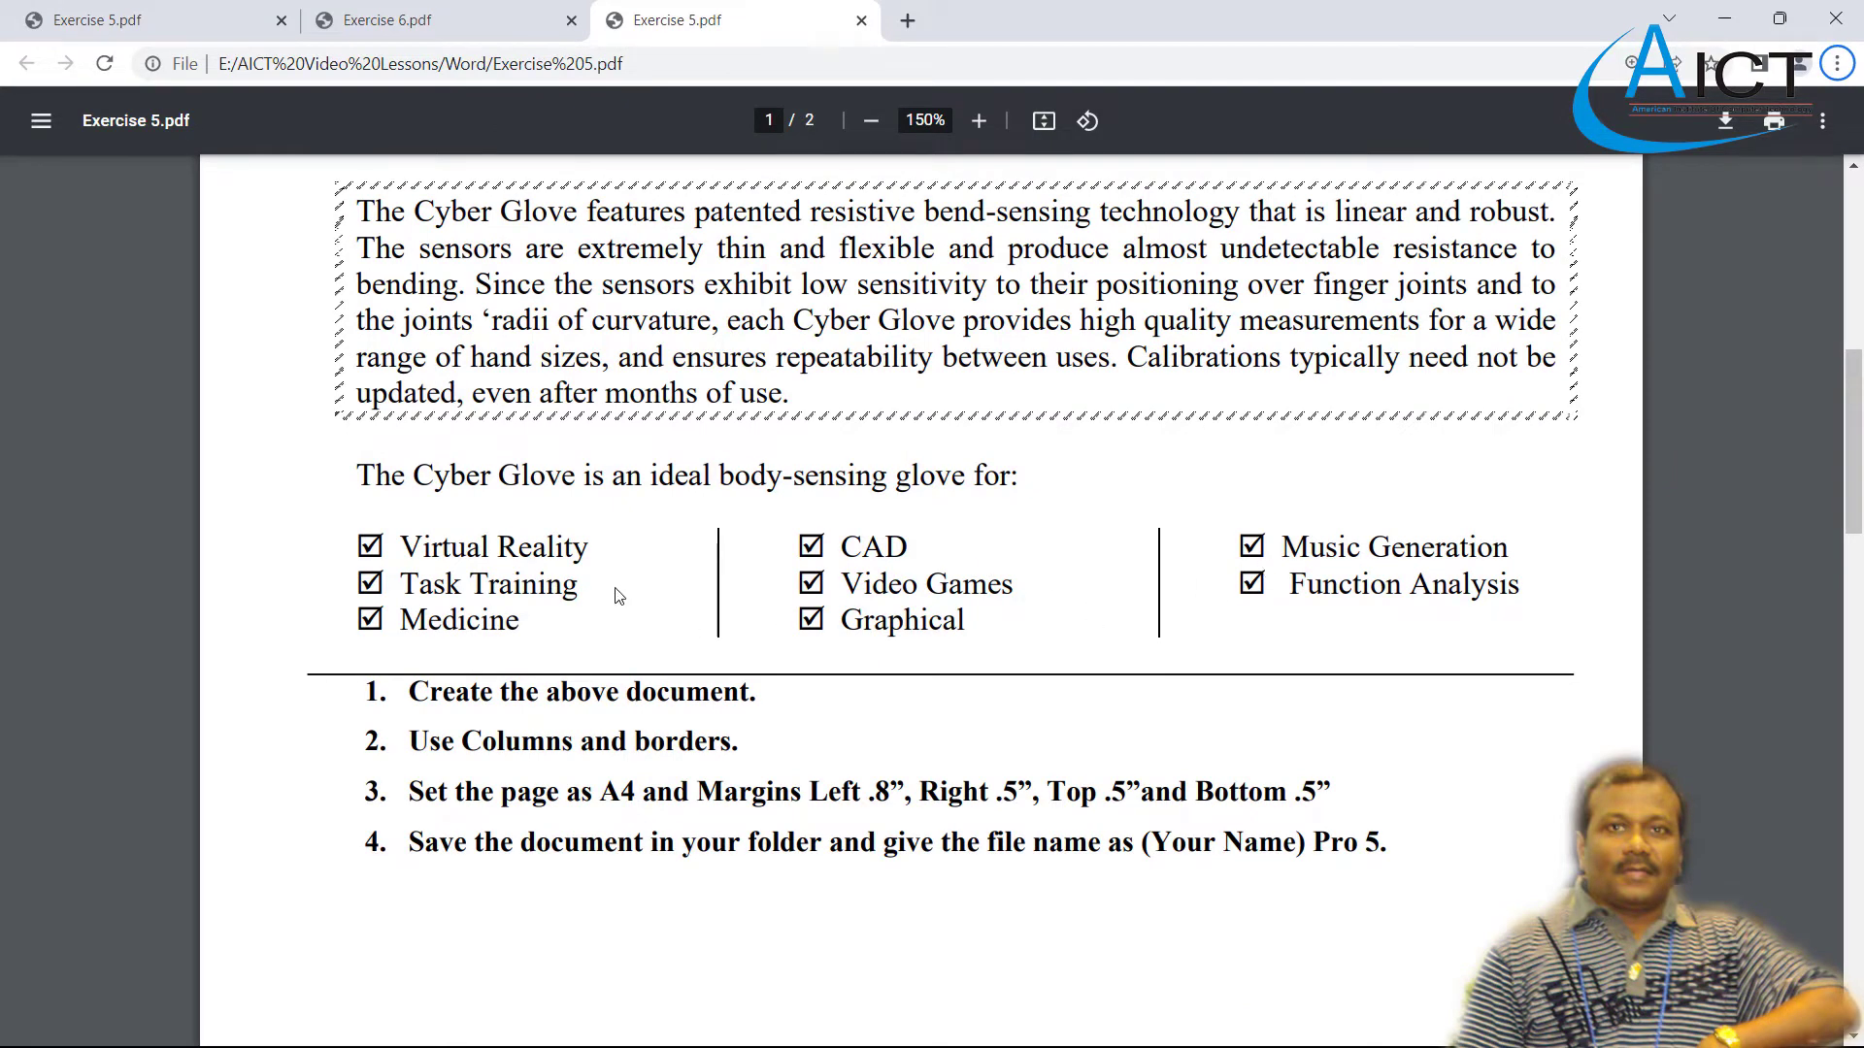
{"action": "key", "text": "alt+Tab"}
{"action": "scroll", "coordinate": [509, 586], "scroll_direction": "up", "scroll_amount": 3}
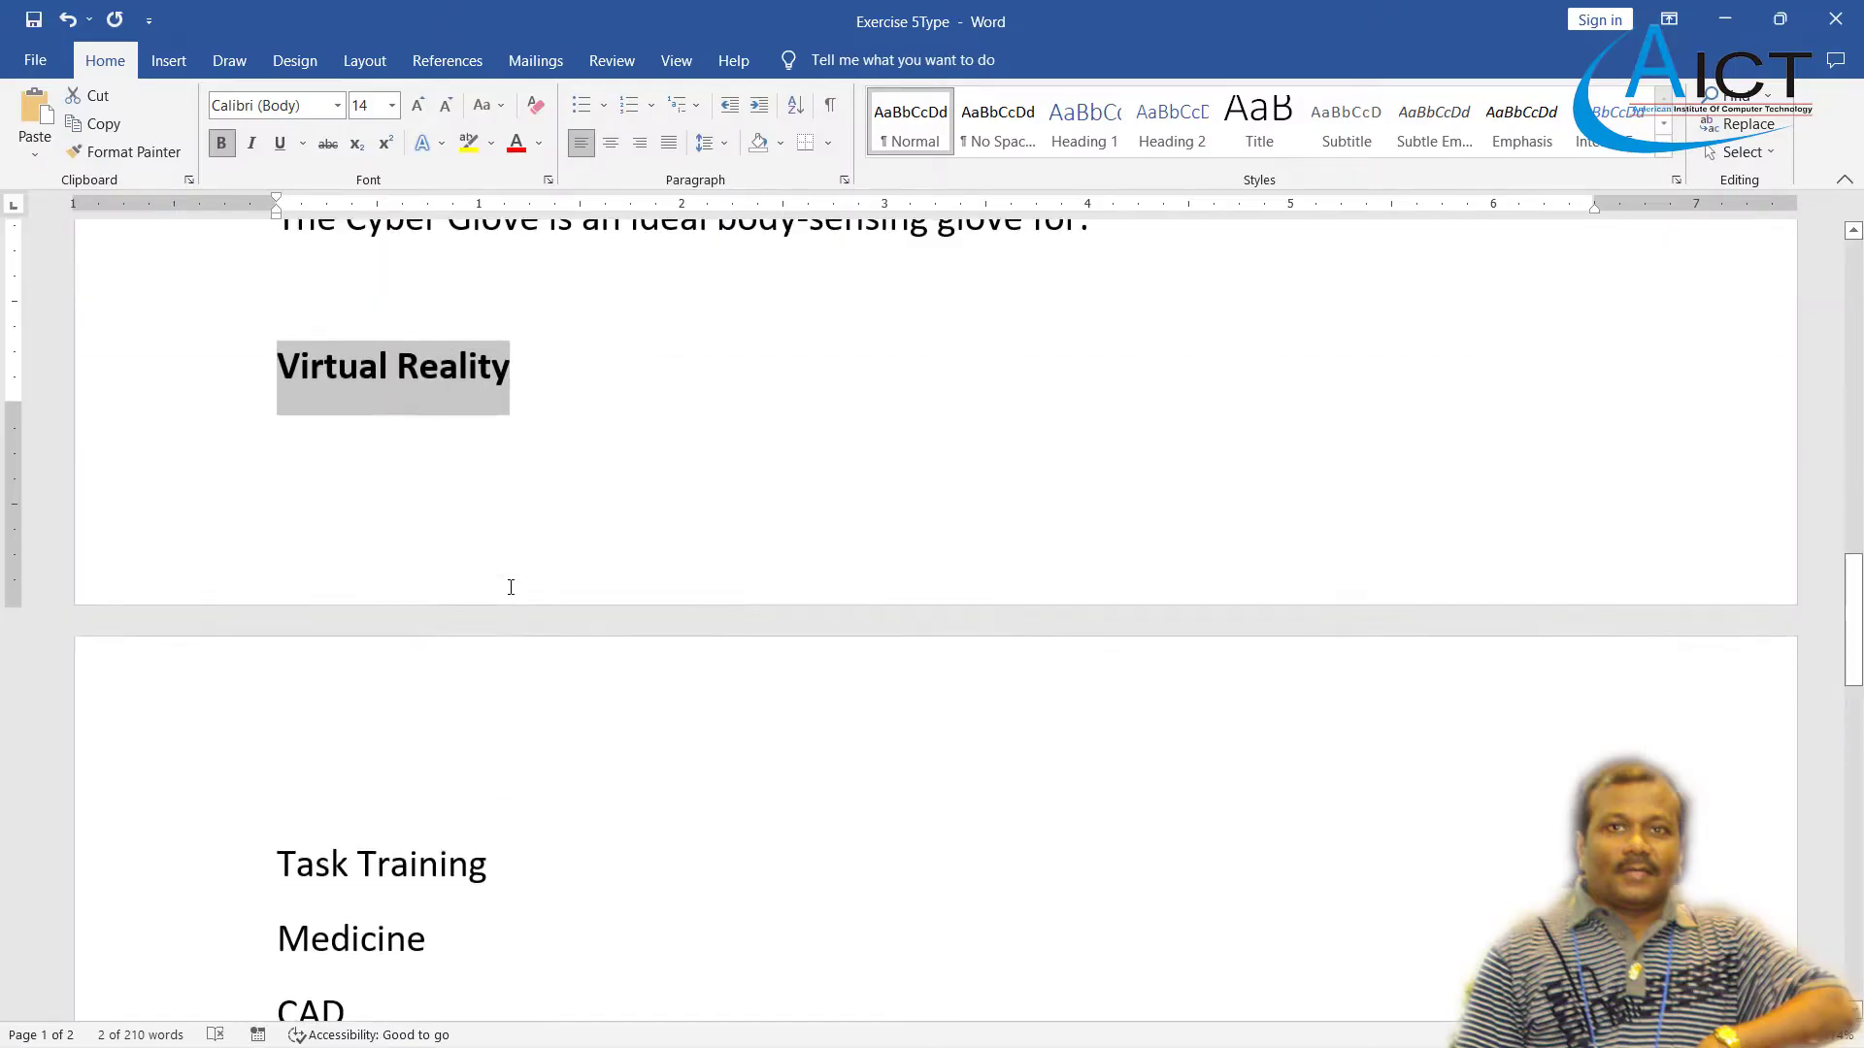
{"action": "scroll", "coordinate": [495, 583], "scroll_direction": "down", "scroll_amount": 1}
{"action": "left_click", "coordinate": [529, 766]}
{"action": "scroll", "coordinate": [322, 550], "scroll_direction": "down", "scroll_amount": 5}
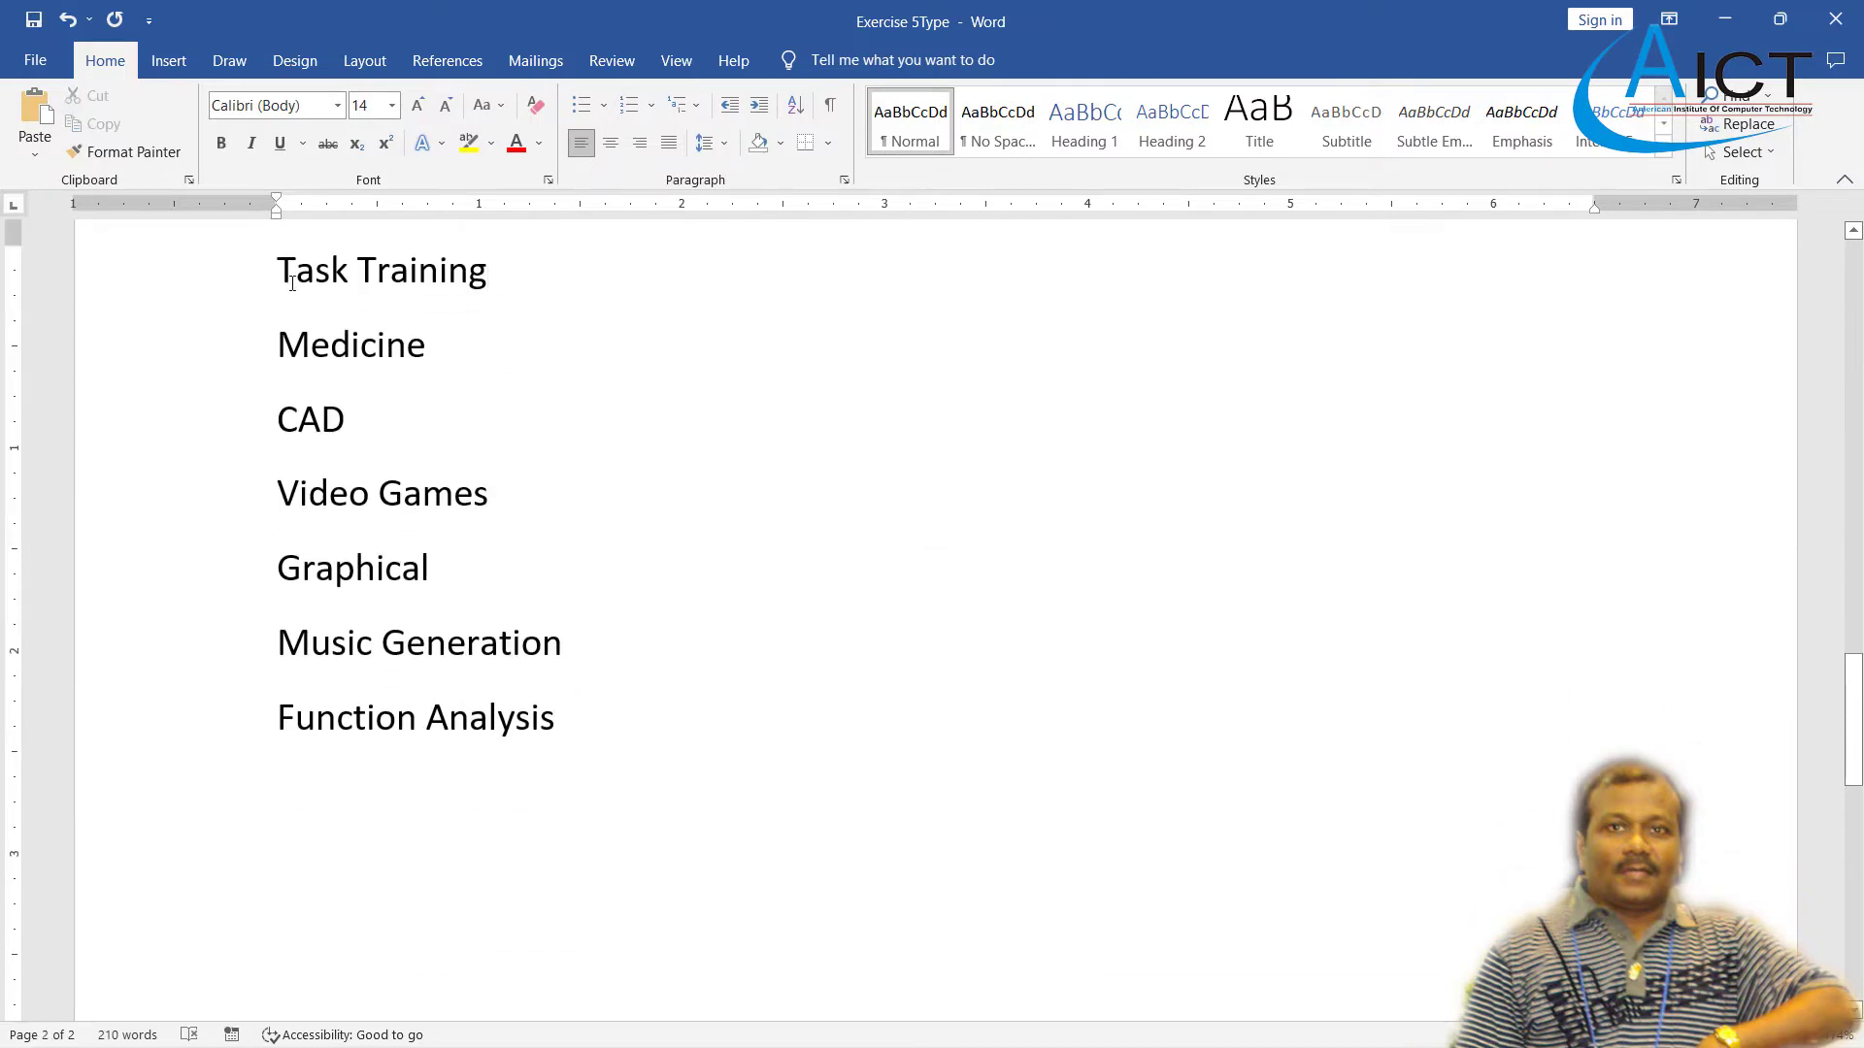
{"action": "left_click_drag", "start_coordinate": [279, 269], "coordinate": [621, 753]}
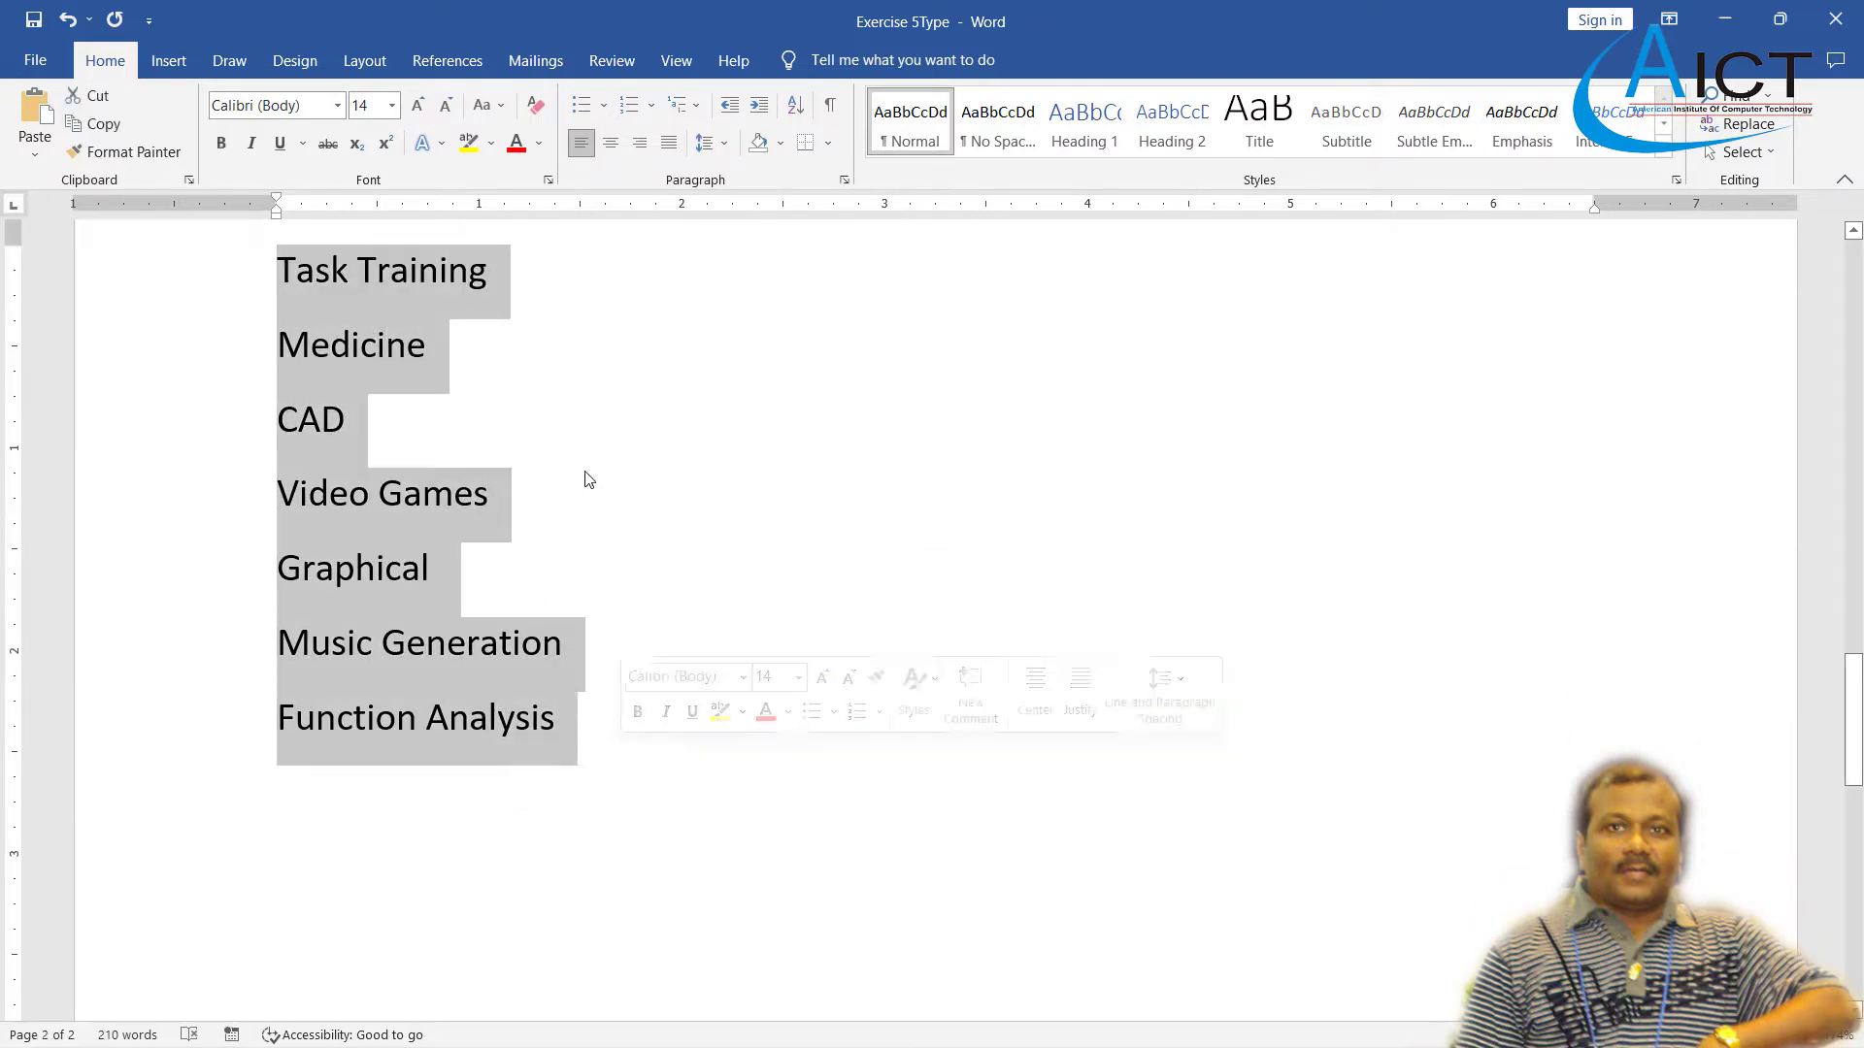
{"action": "left_click", "coordinate": [603, 105]}
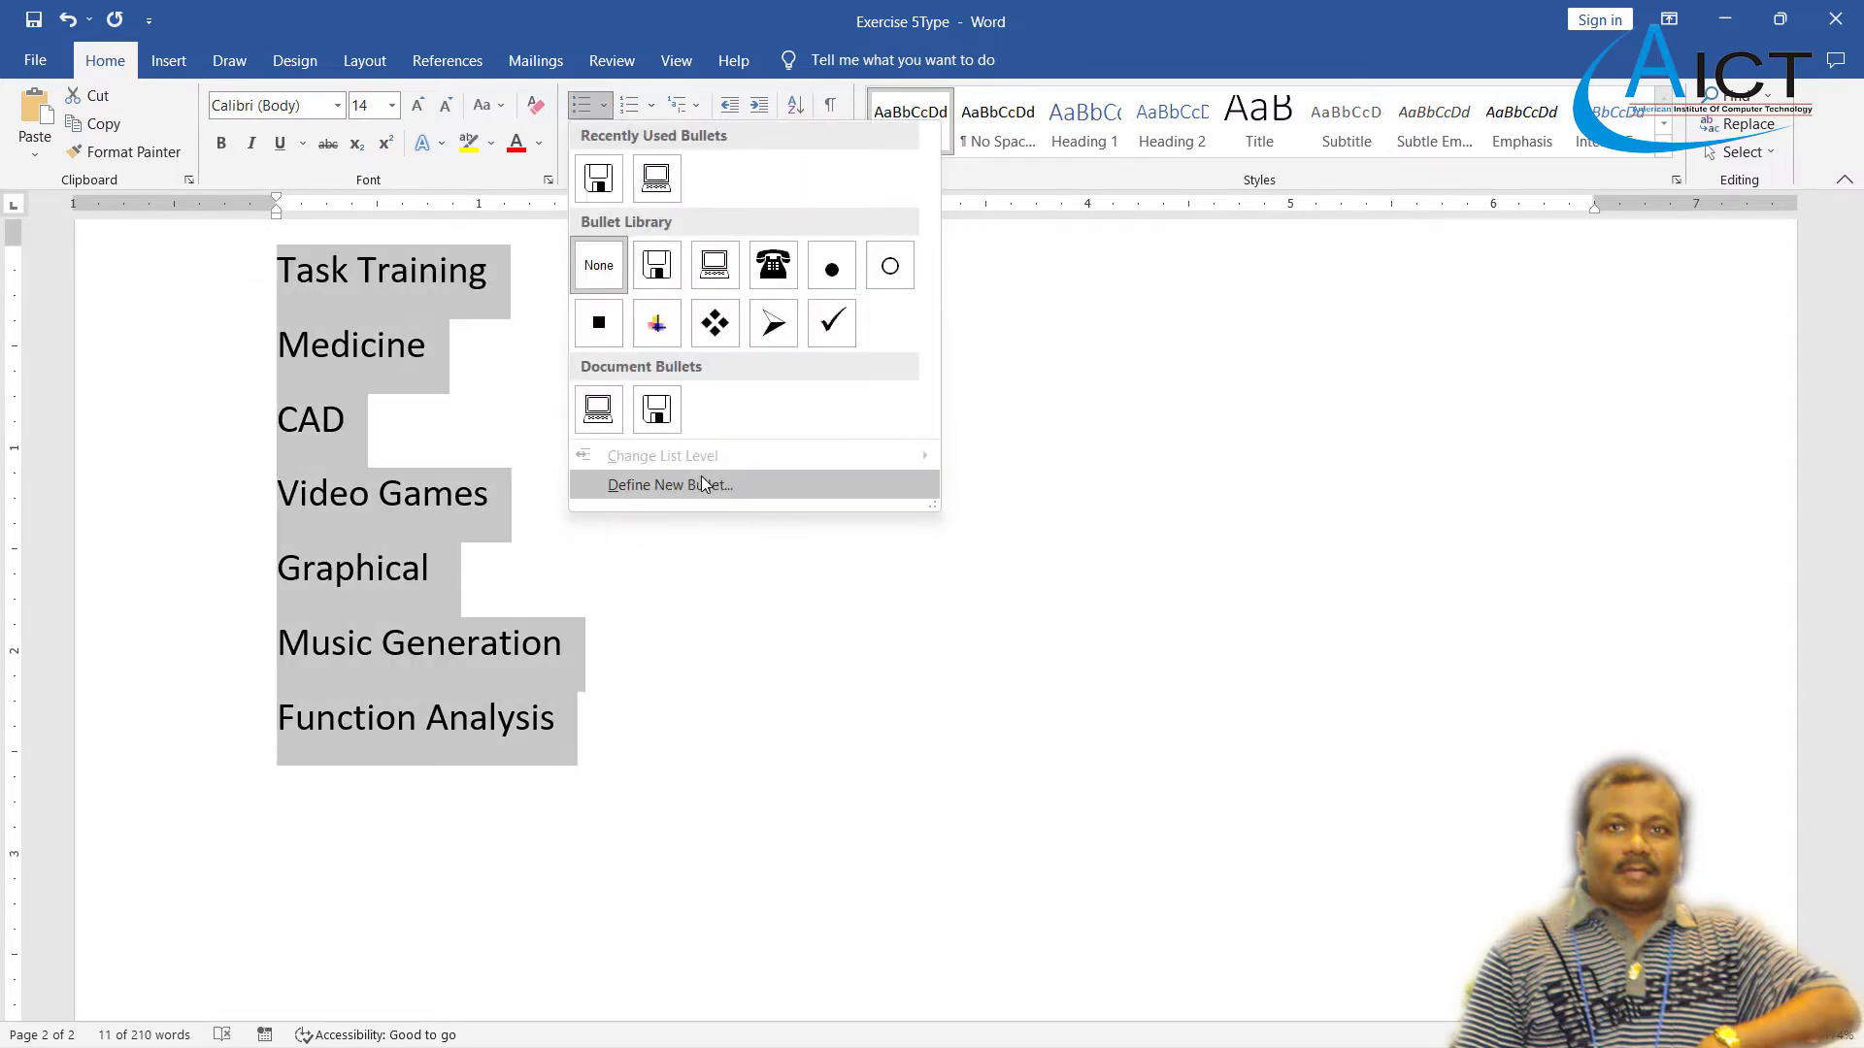
{"action": "left_click", "coordinate": [640, 485]}
{"action": "left_click", "coordinate": [828, 364]}
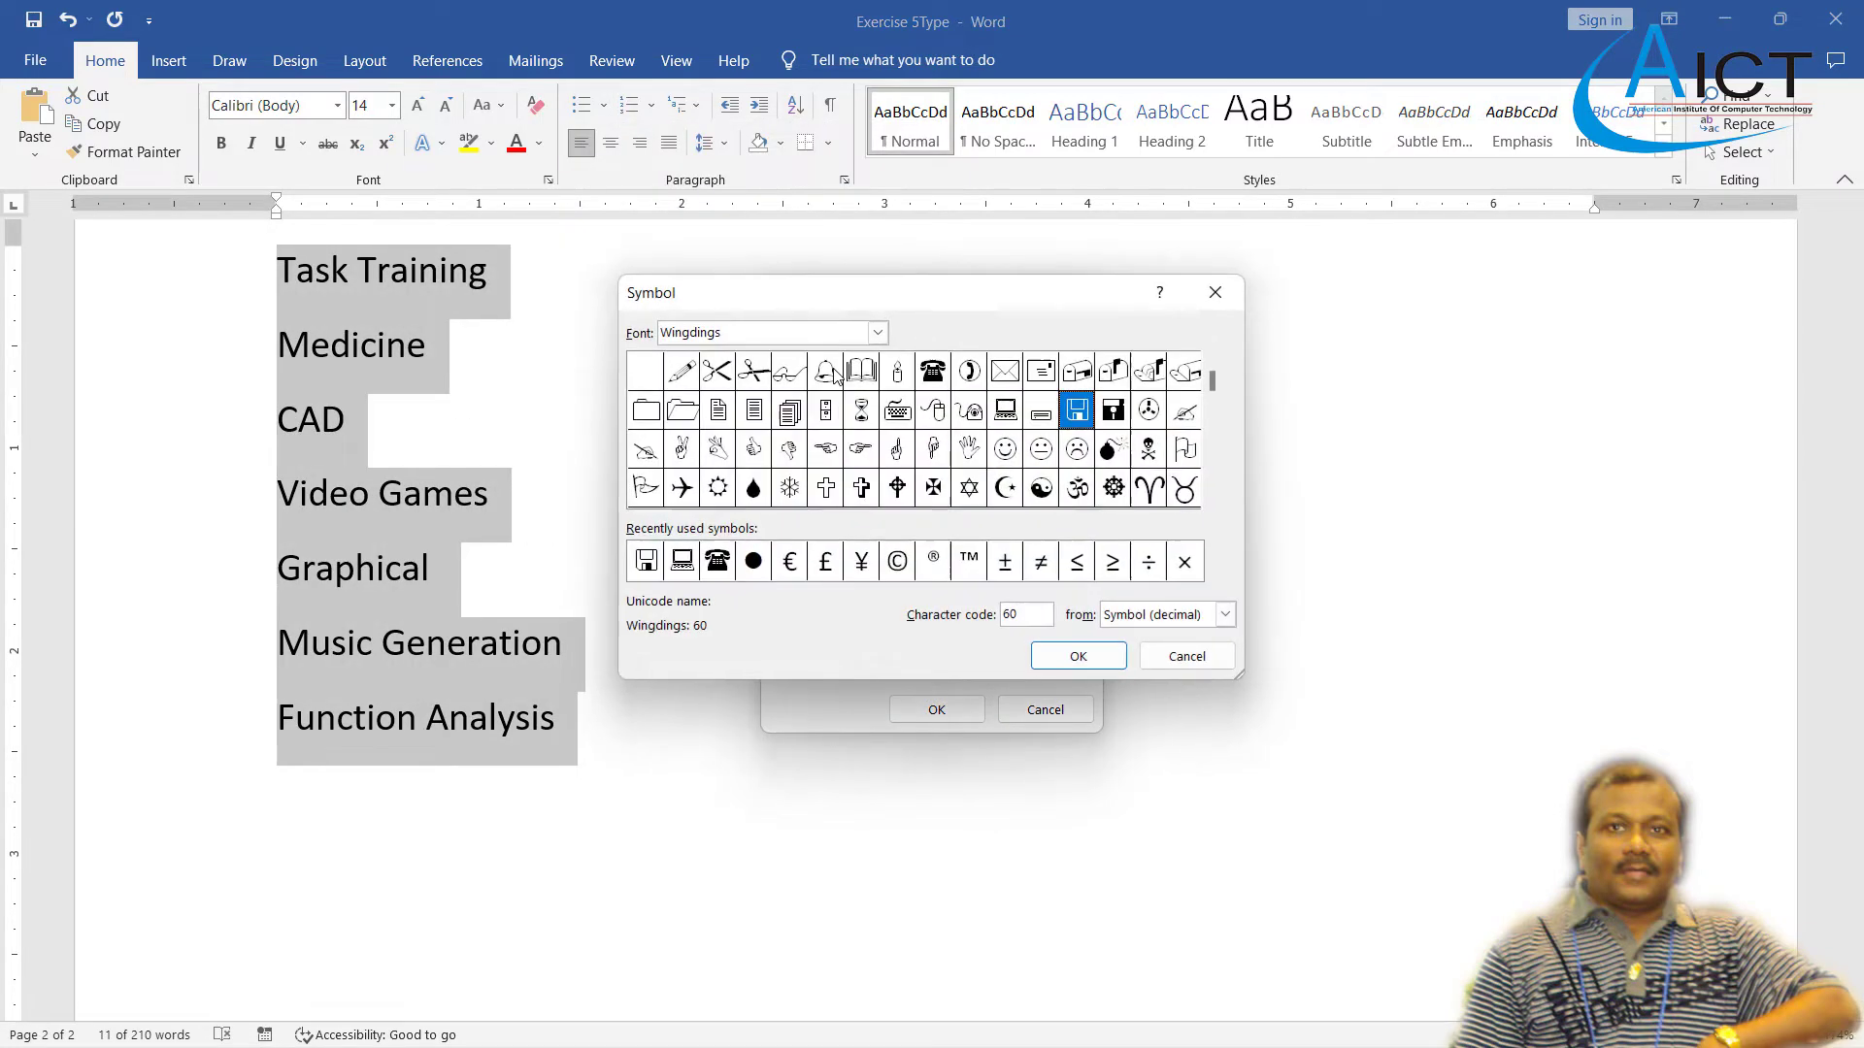
{"action": "left_click", "coordinate": [1213, 504]}
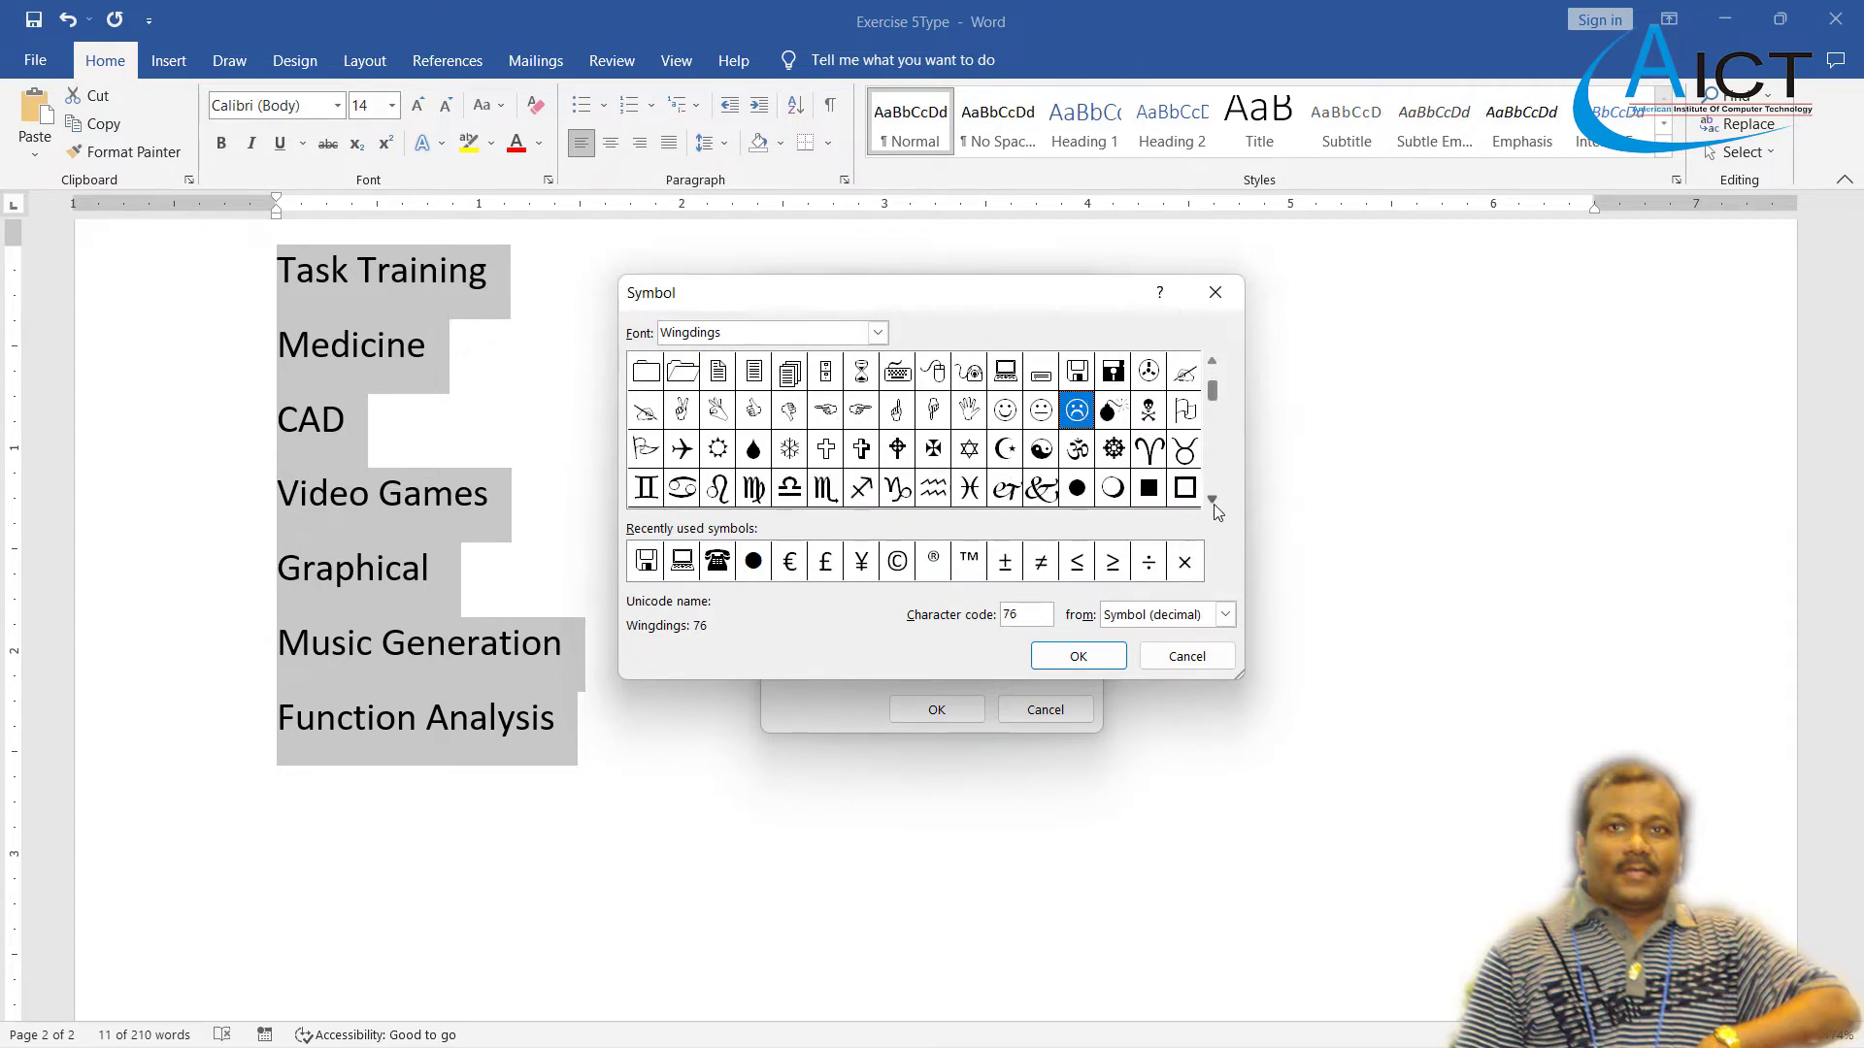
{"action": "left_click", "coordinate": [1213, 504]}
{"action": "left_click", "coordinate": [1213, 504]}
{"action": "left_click", "coordinate": [1213, 503]}
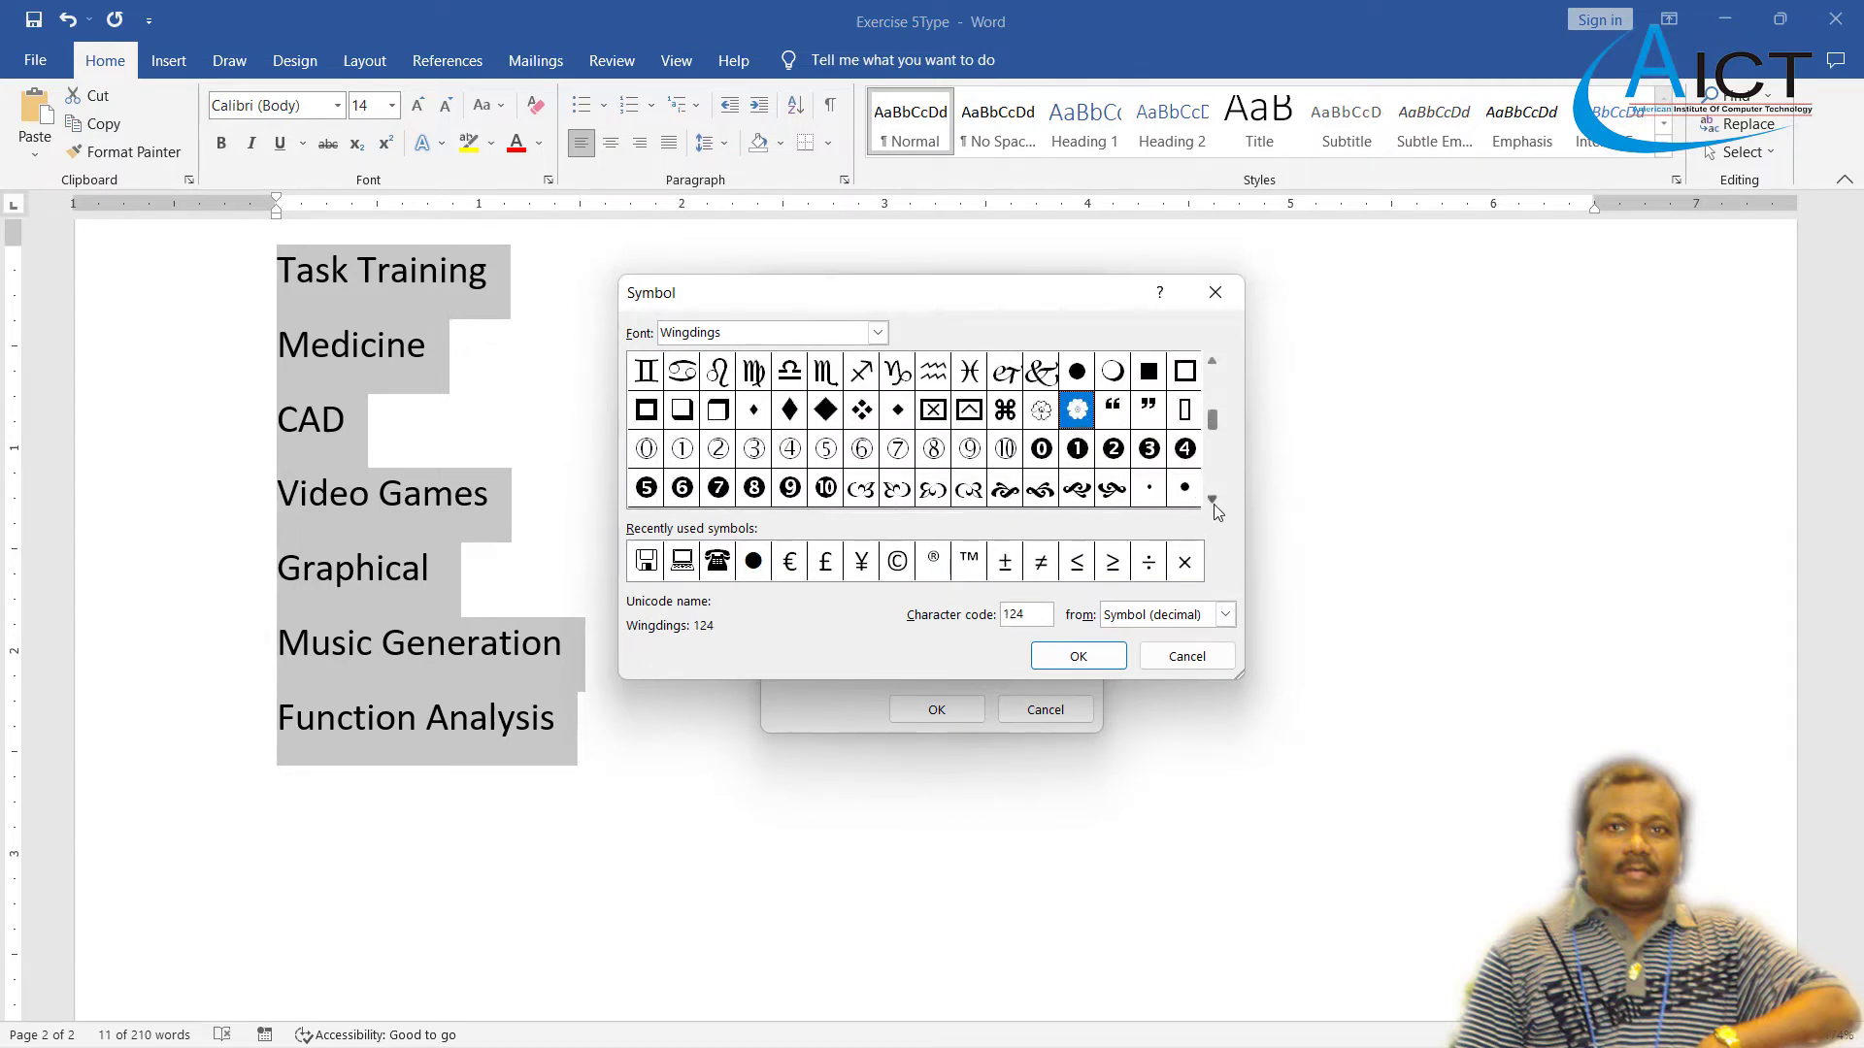
{"action": "left_click", "coordinate": [1214, 504]}
{"action": "left_click", "coordinate": [1213, 503]}
{"action": "left_click", "coordinate": [1214, 504]}
{"action": "left_click", "coordinate": [1213, 504]}
{"action": "left_click", "coordinate": [1213, 504]}
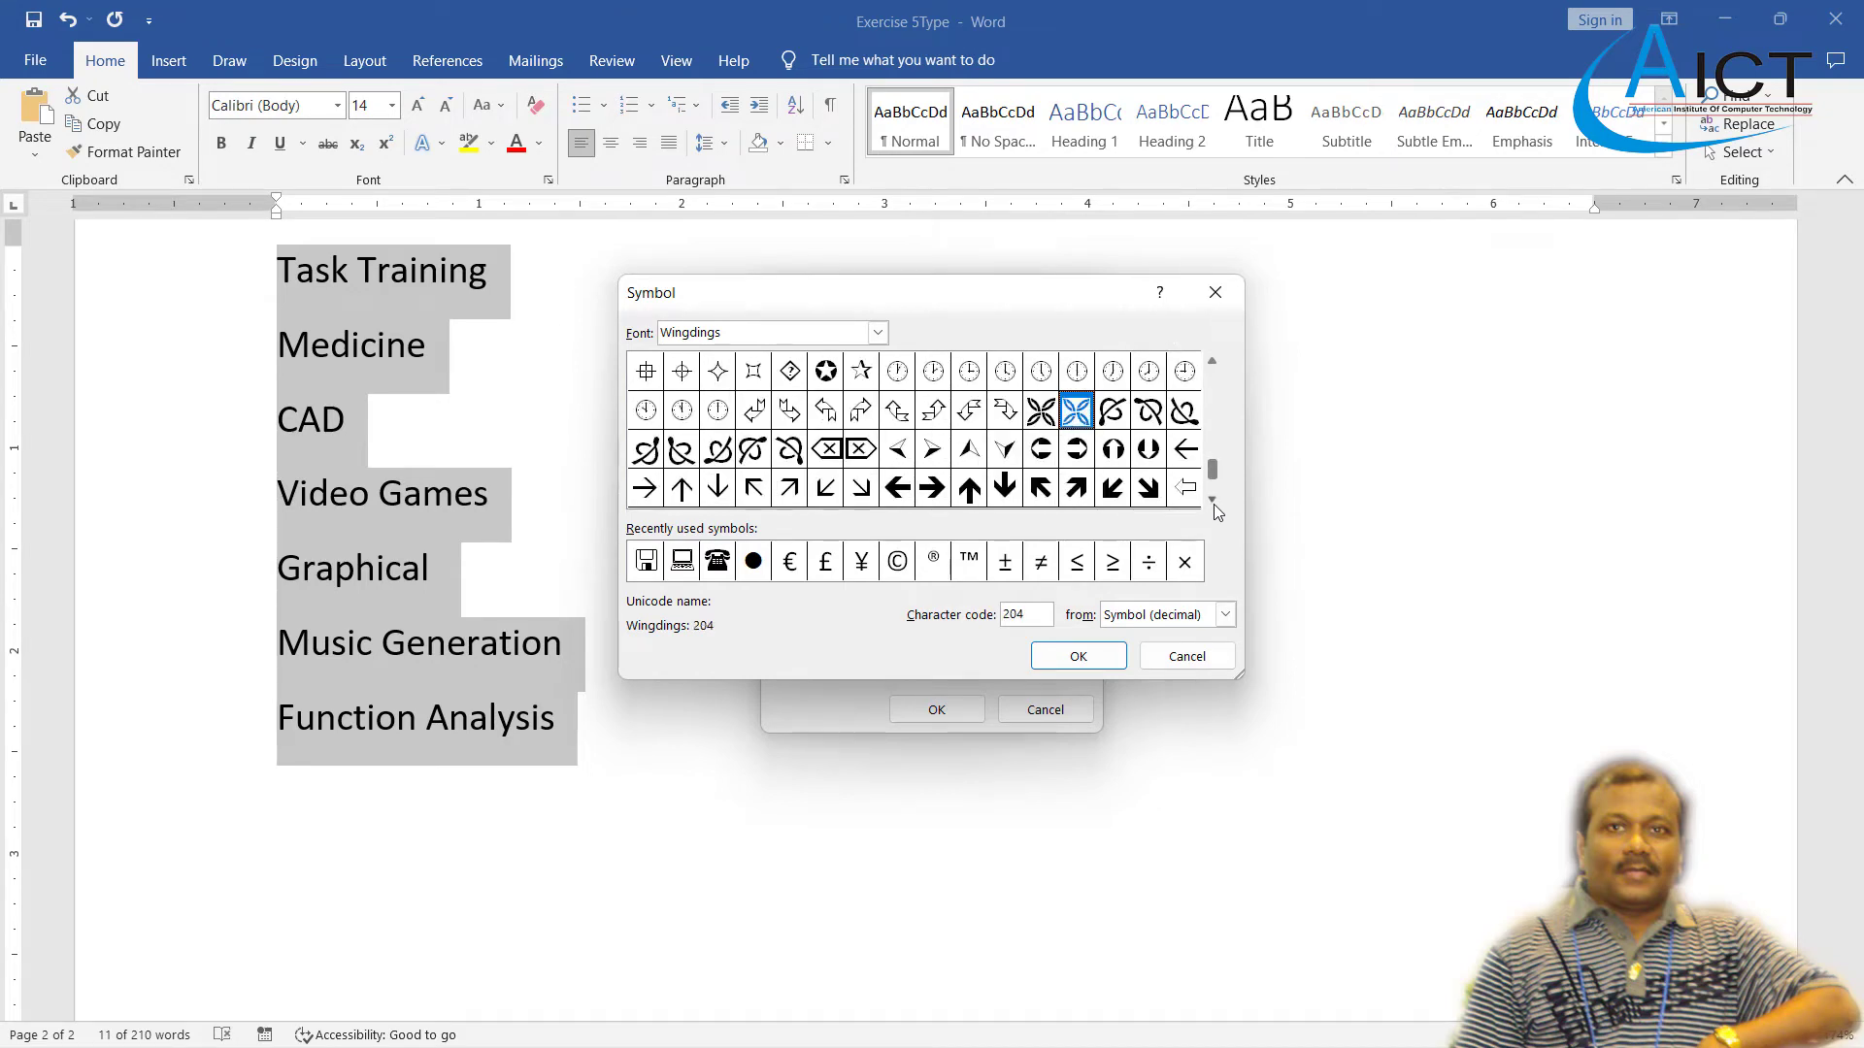
{"action": "left_click", "coordinate": [1213, 503]}
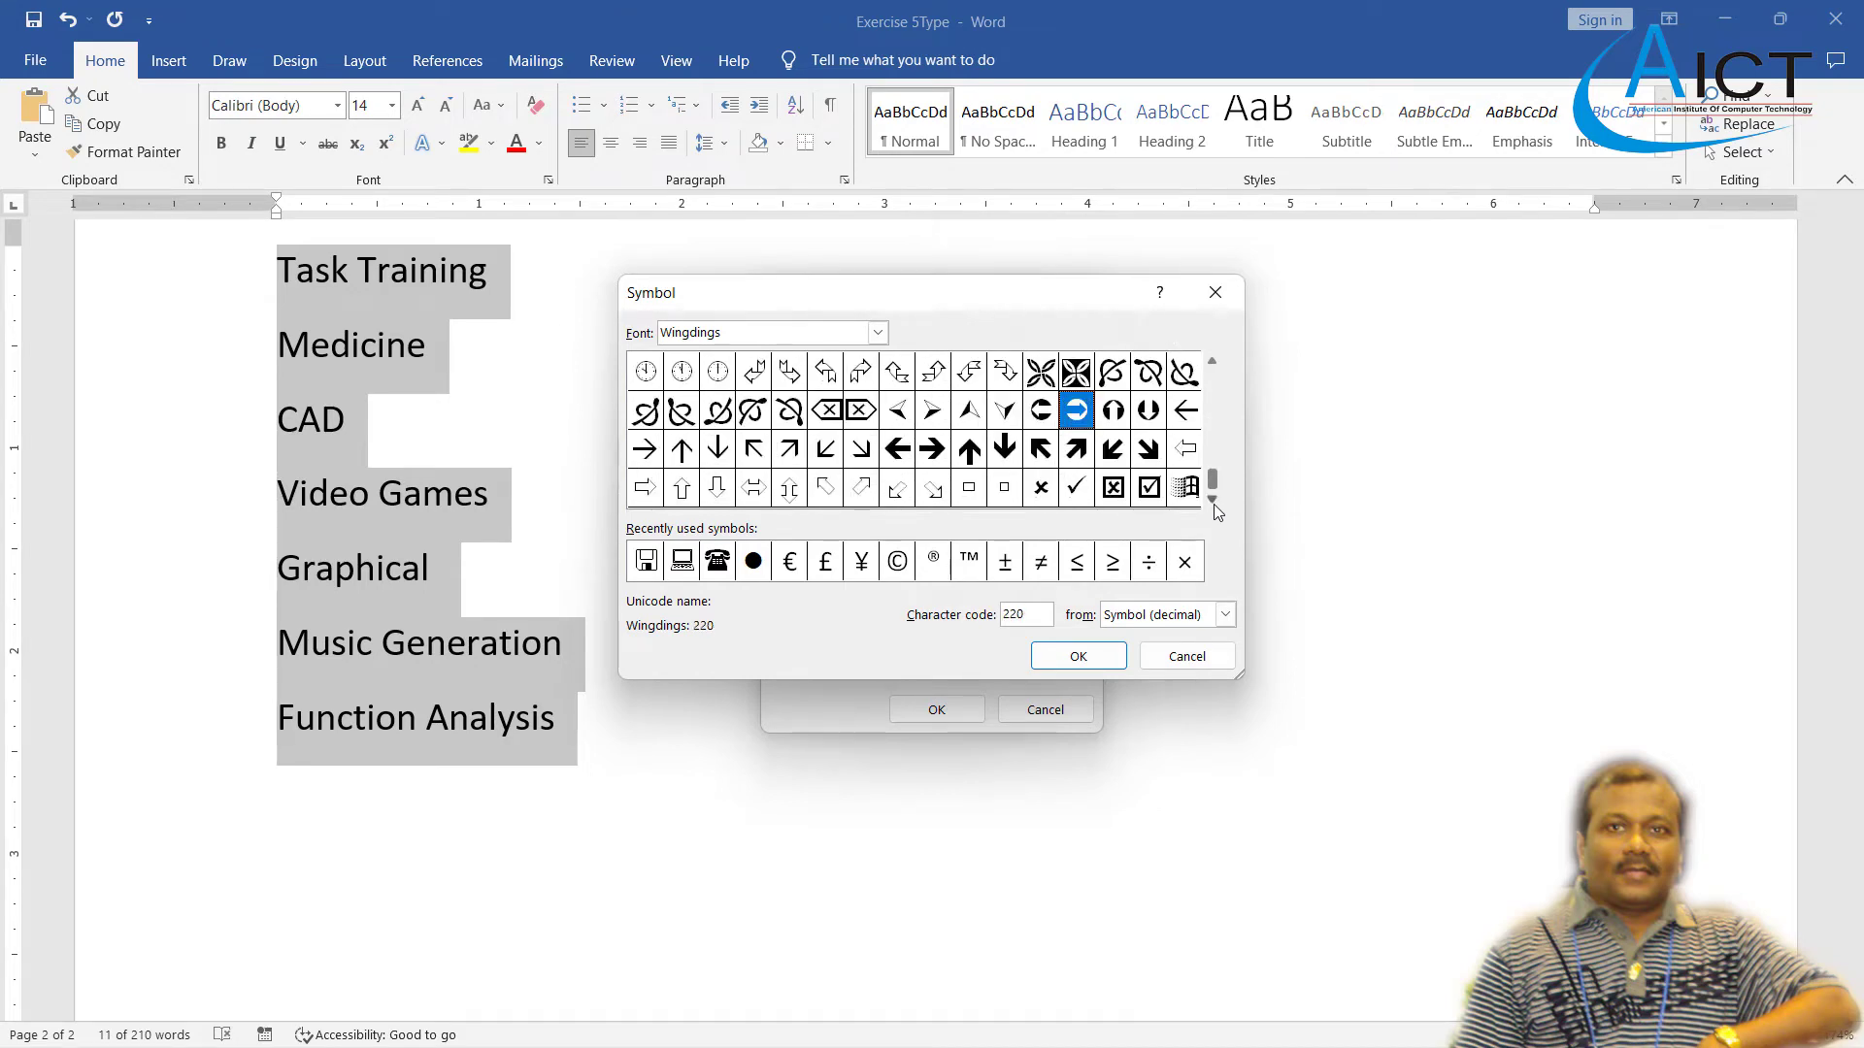
{"action": "left_click", "coordinate": [1149, 486]}
{"action": "left_click", "coordinate": [1092, 659]}
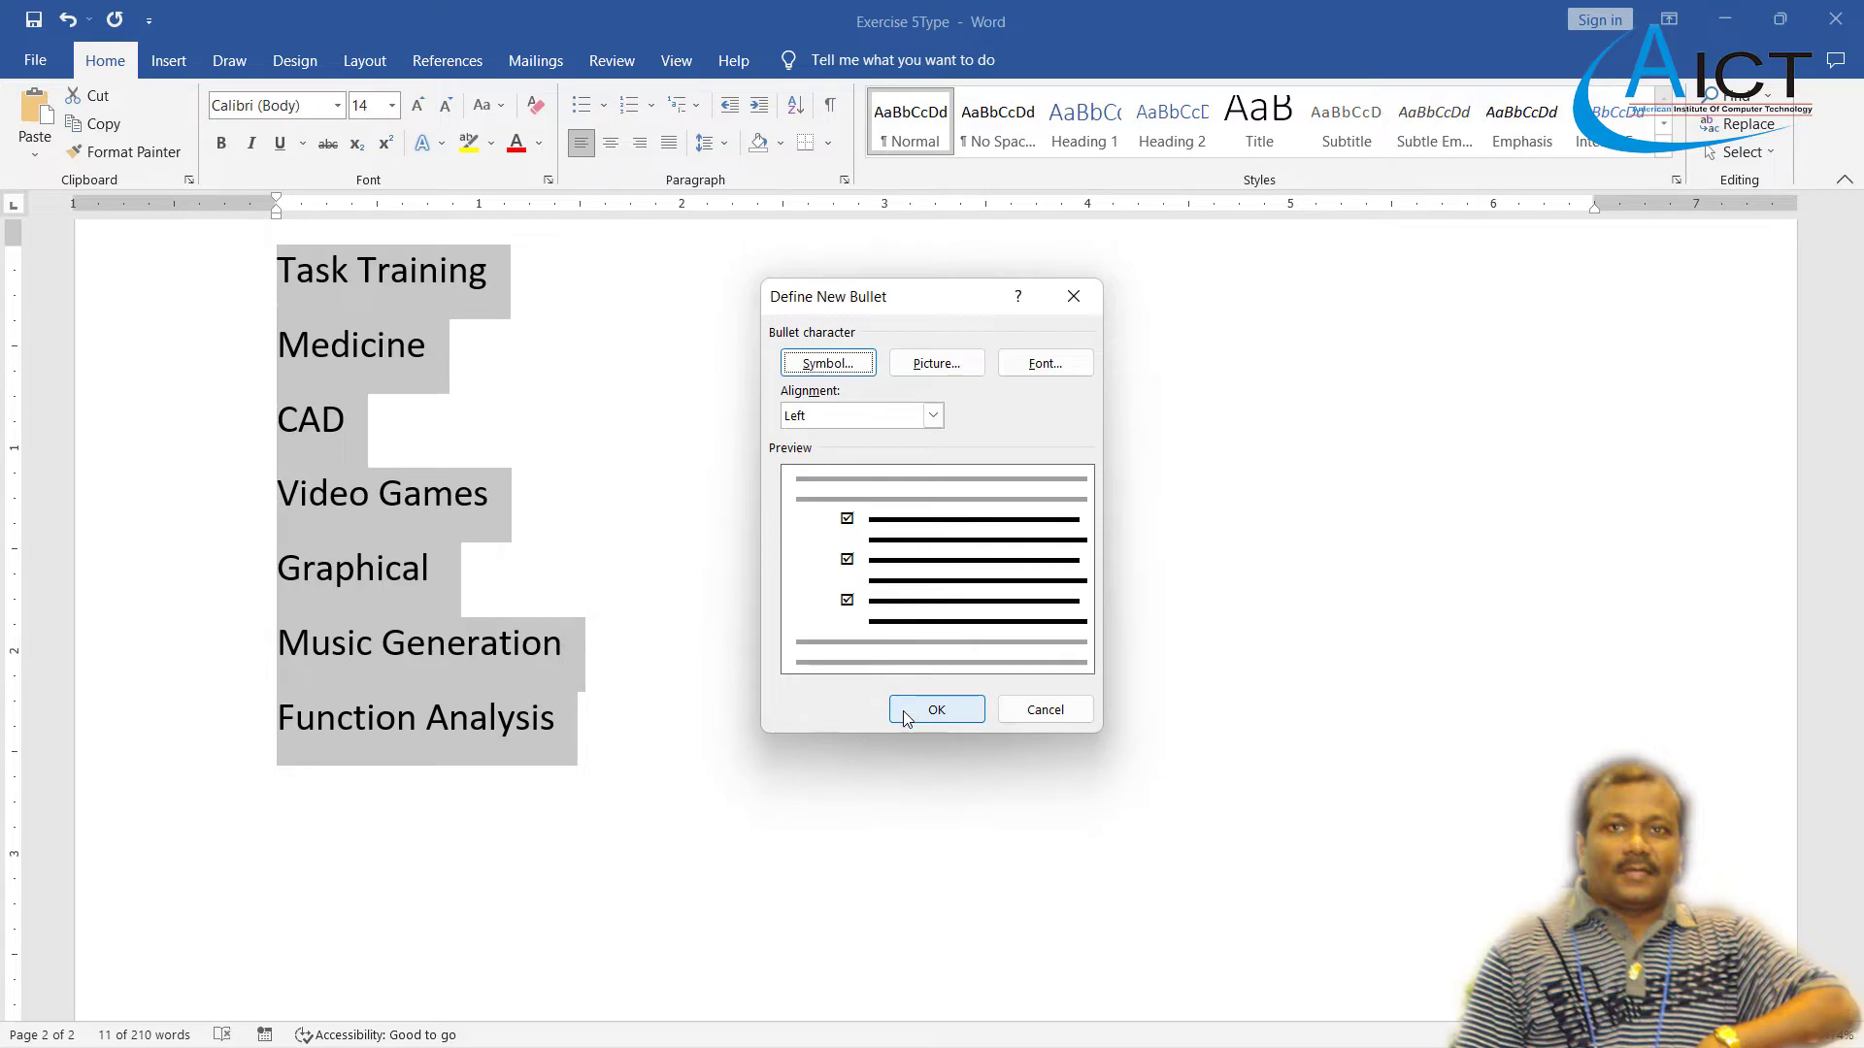
{"action": "left_click", "coordinate": [903, 718]}
- Arrange the ticked-box bulleted list in three equal columns, applied to the selected text only
{"action": "scroll", "coordinate": [753, 626], "scroll_direction": "up", "scroll_amount": 6}
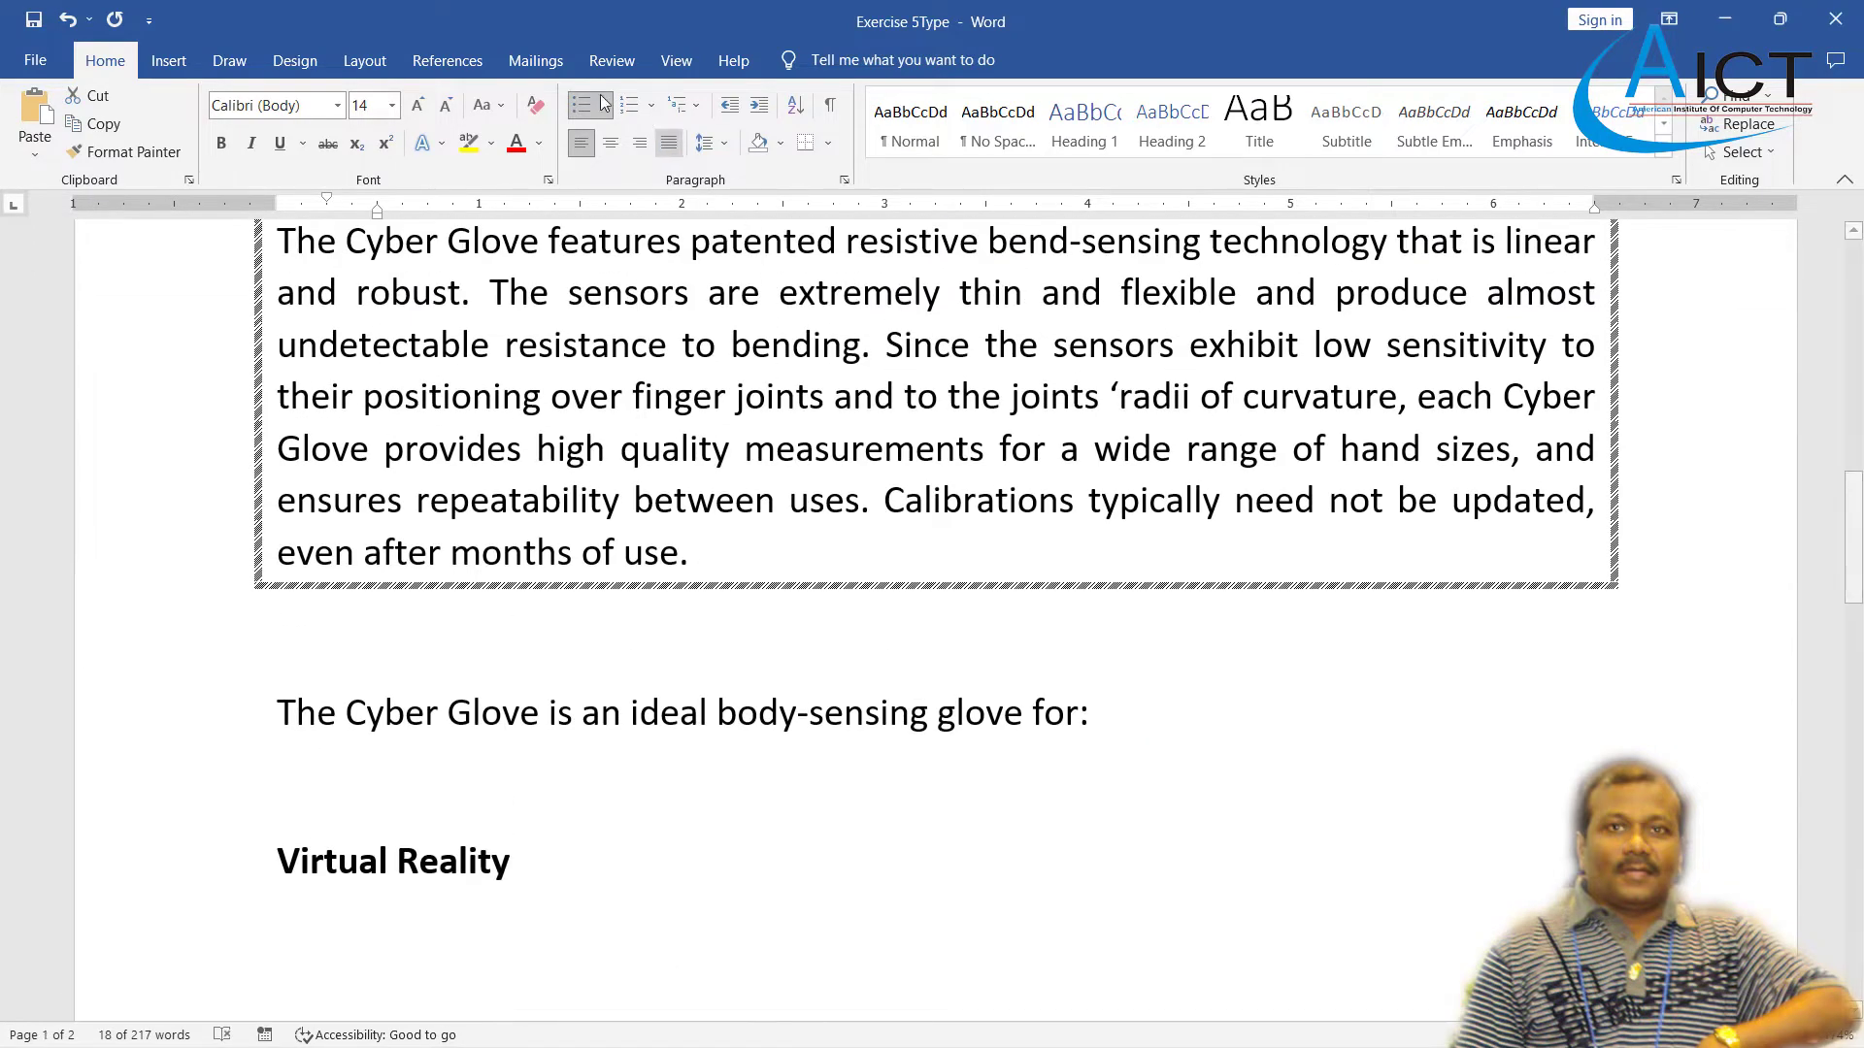
{"action": "left_click", "coordinate": [364, 61]}
{"action": "left_click", "coordinate": [226, 155]}
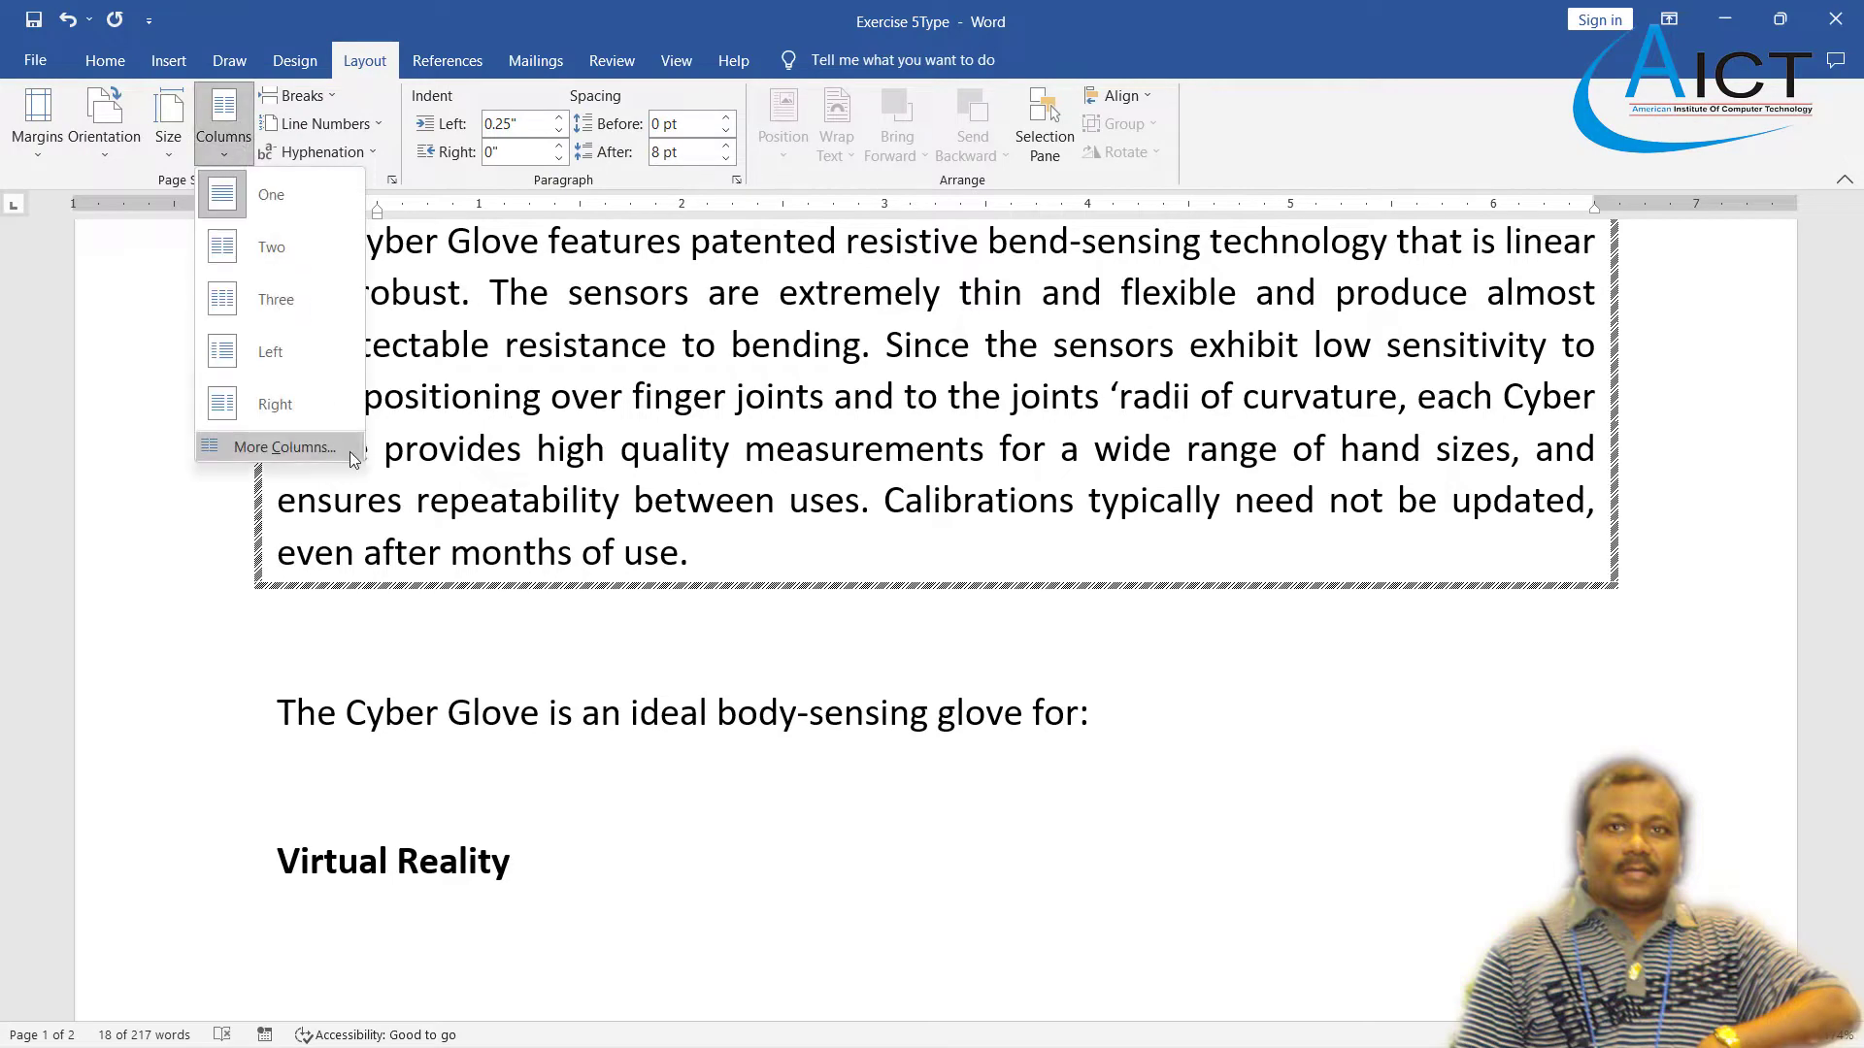
{"action": "left_click", "coordinate": [289, 445]}
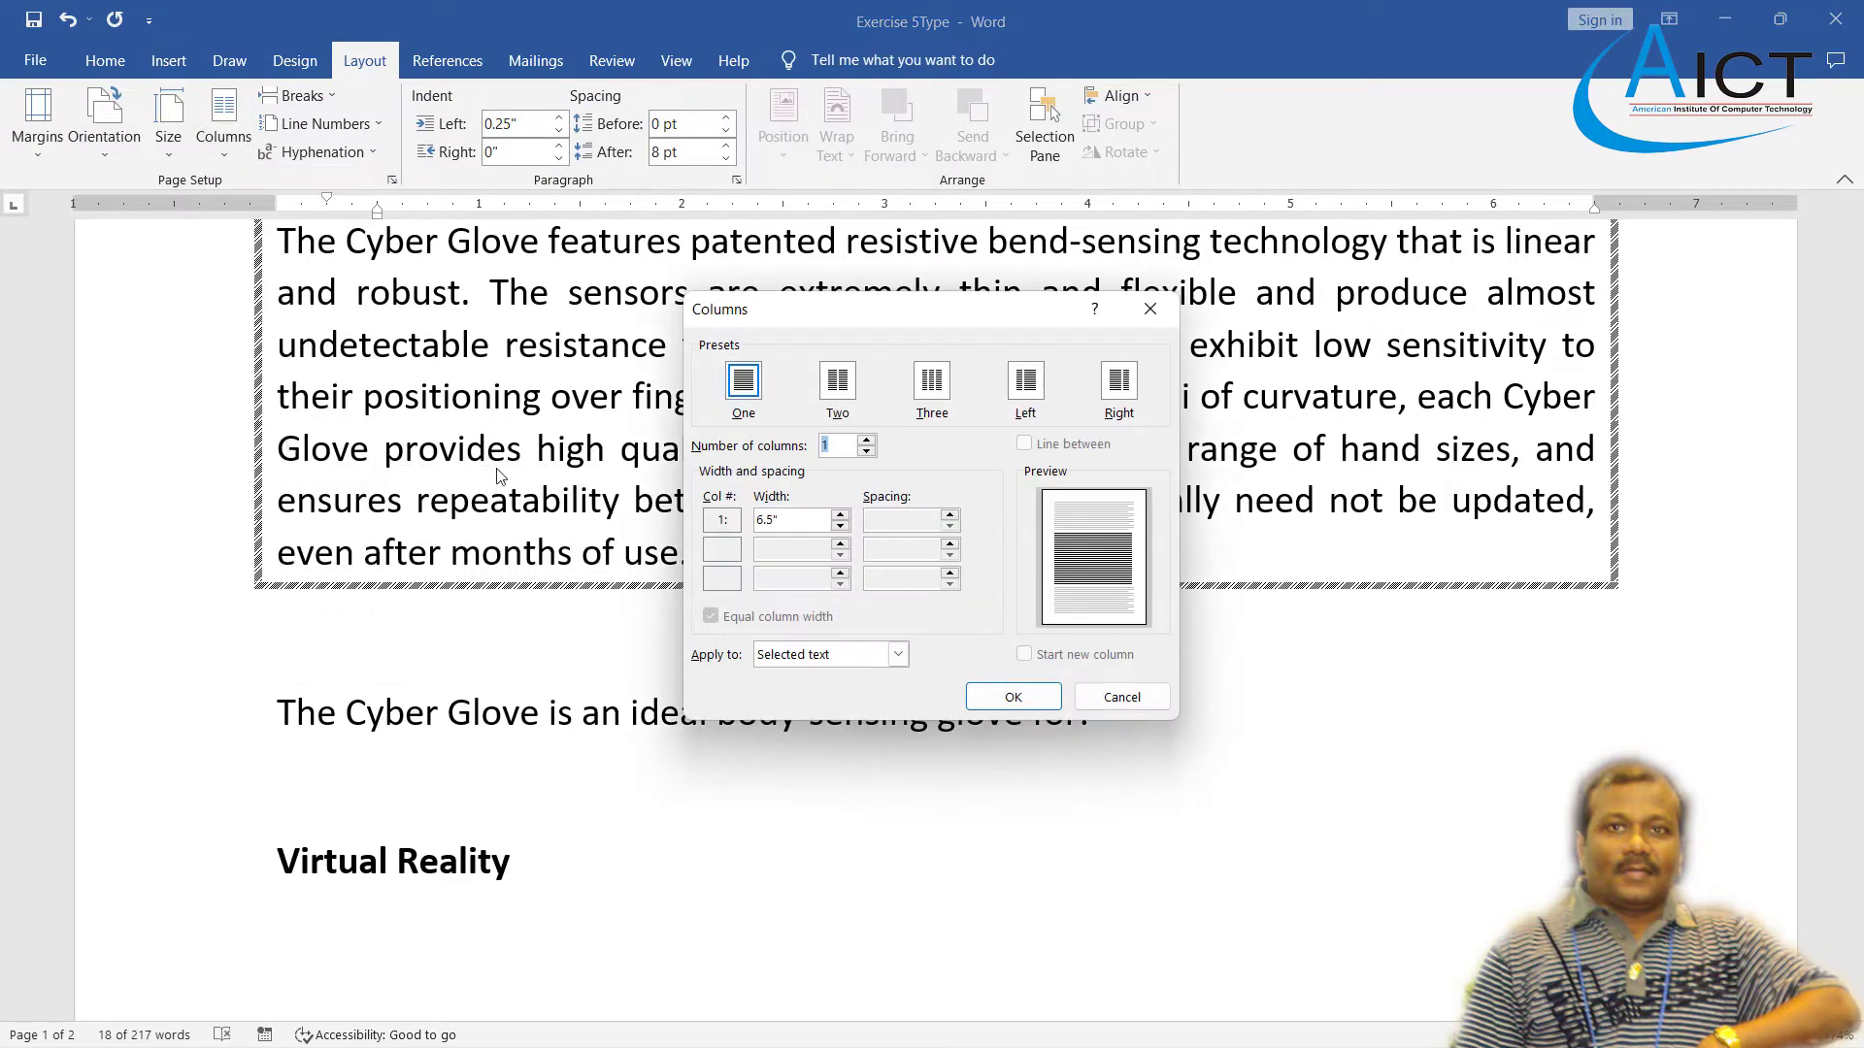
{"action": "left_click", "coordinate": [866, 440]}
{"action": "left_click", "coordinate": [866, 440]}
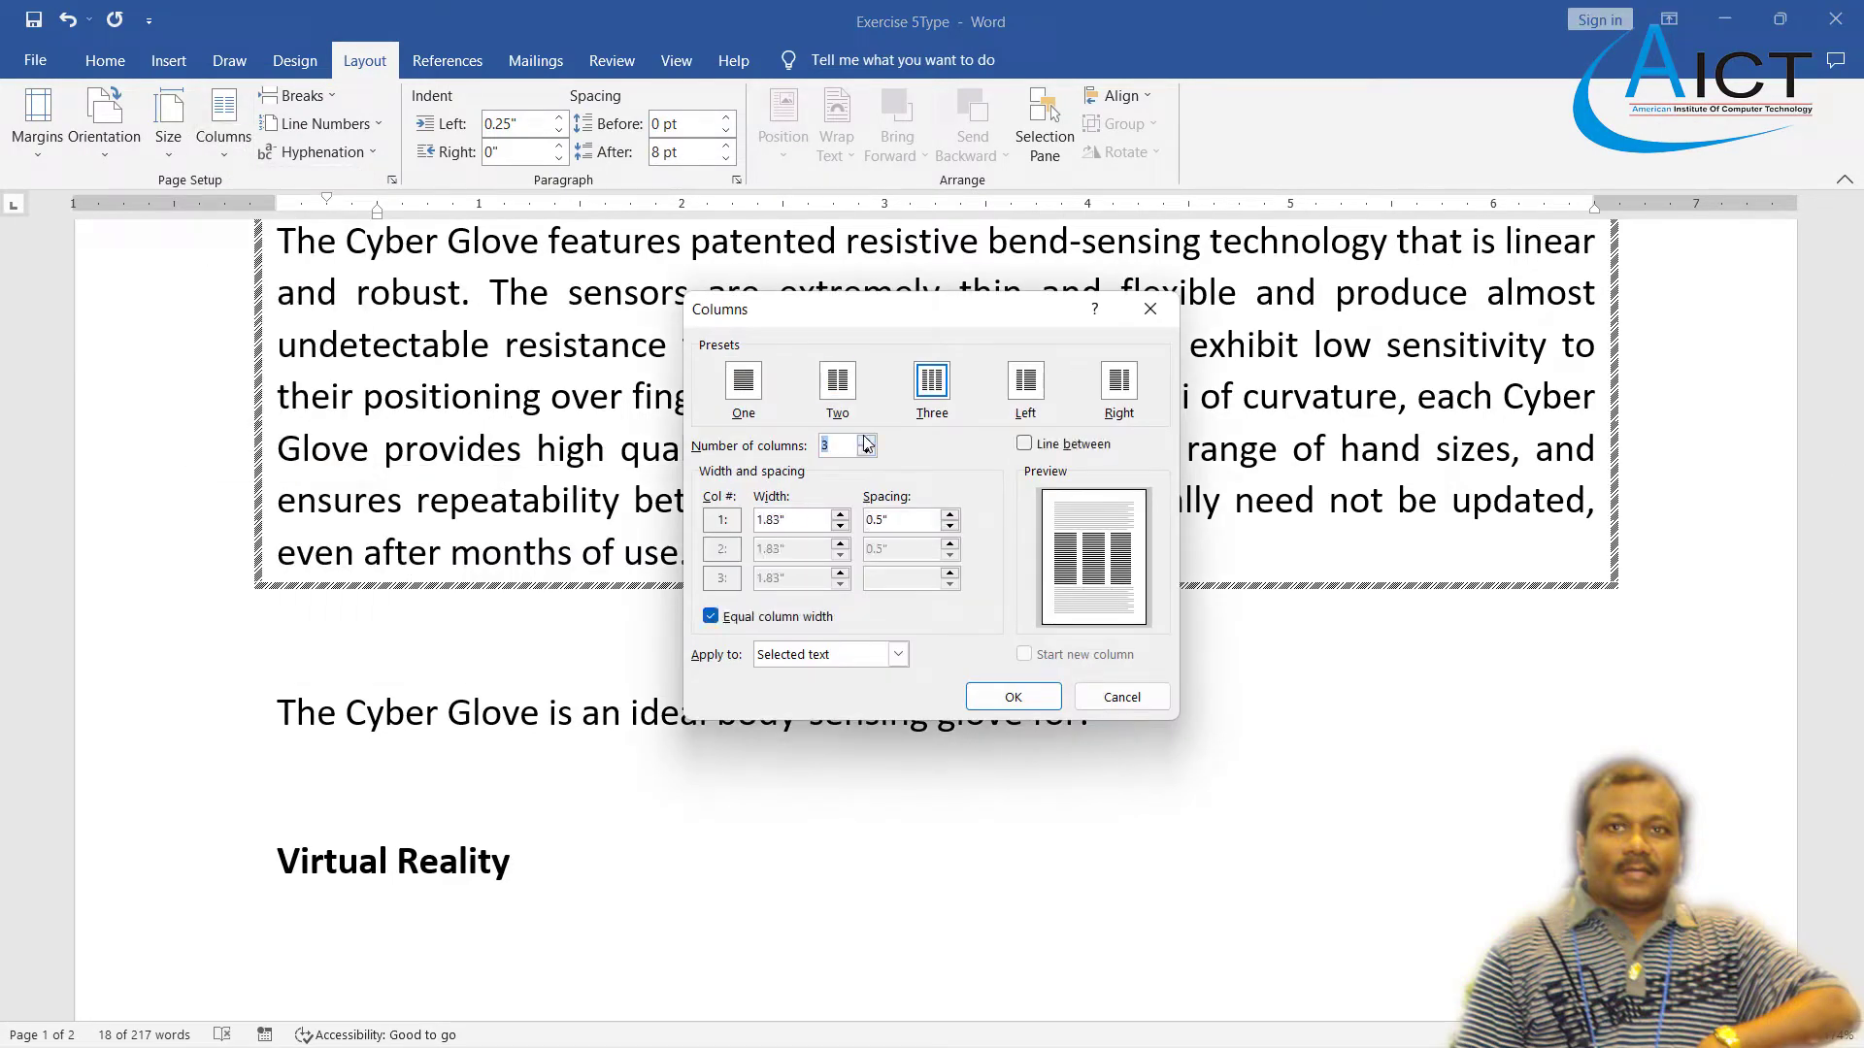
{"action": "left_click", "coordinate": [1013, 697]}
- Check the Exercise 5 PDF instructions and set the first section's margins to top 0.5", bottom 0.5", left 0.8" and right 0.5"
{"action": "scroll", "coordinate": [780, 707], "scroll_direction": "up", "scroll_amount": 12}
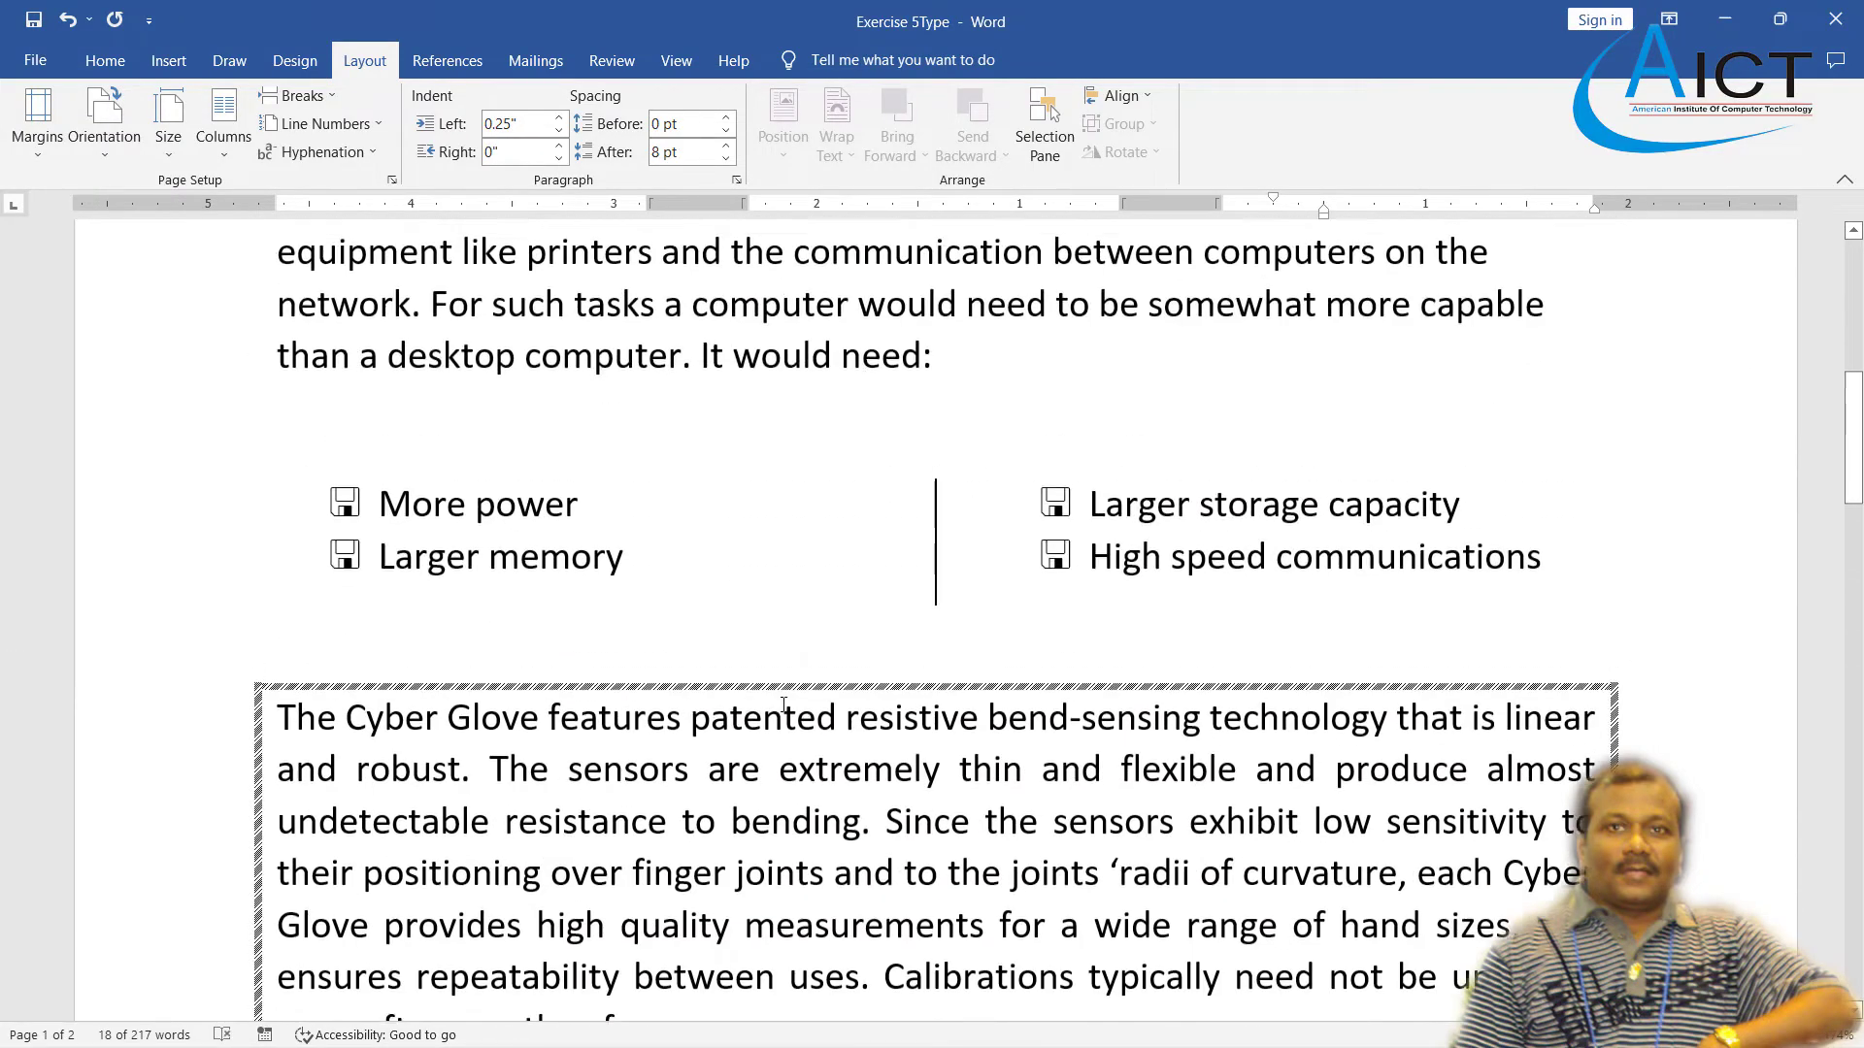
{"action": "scroll", "coordinate": [779, 705], "scroll_direction": "up", "scroll_amount": 2}
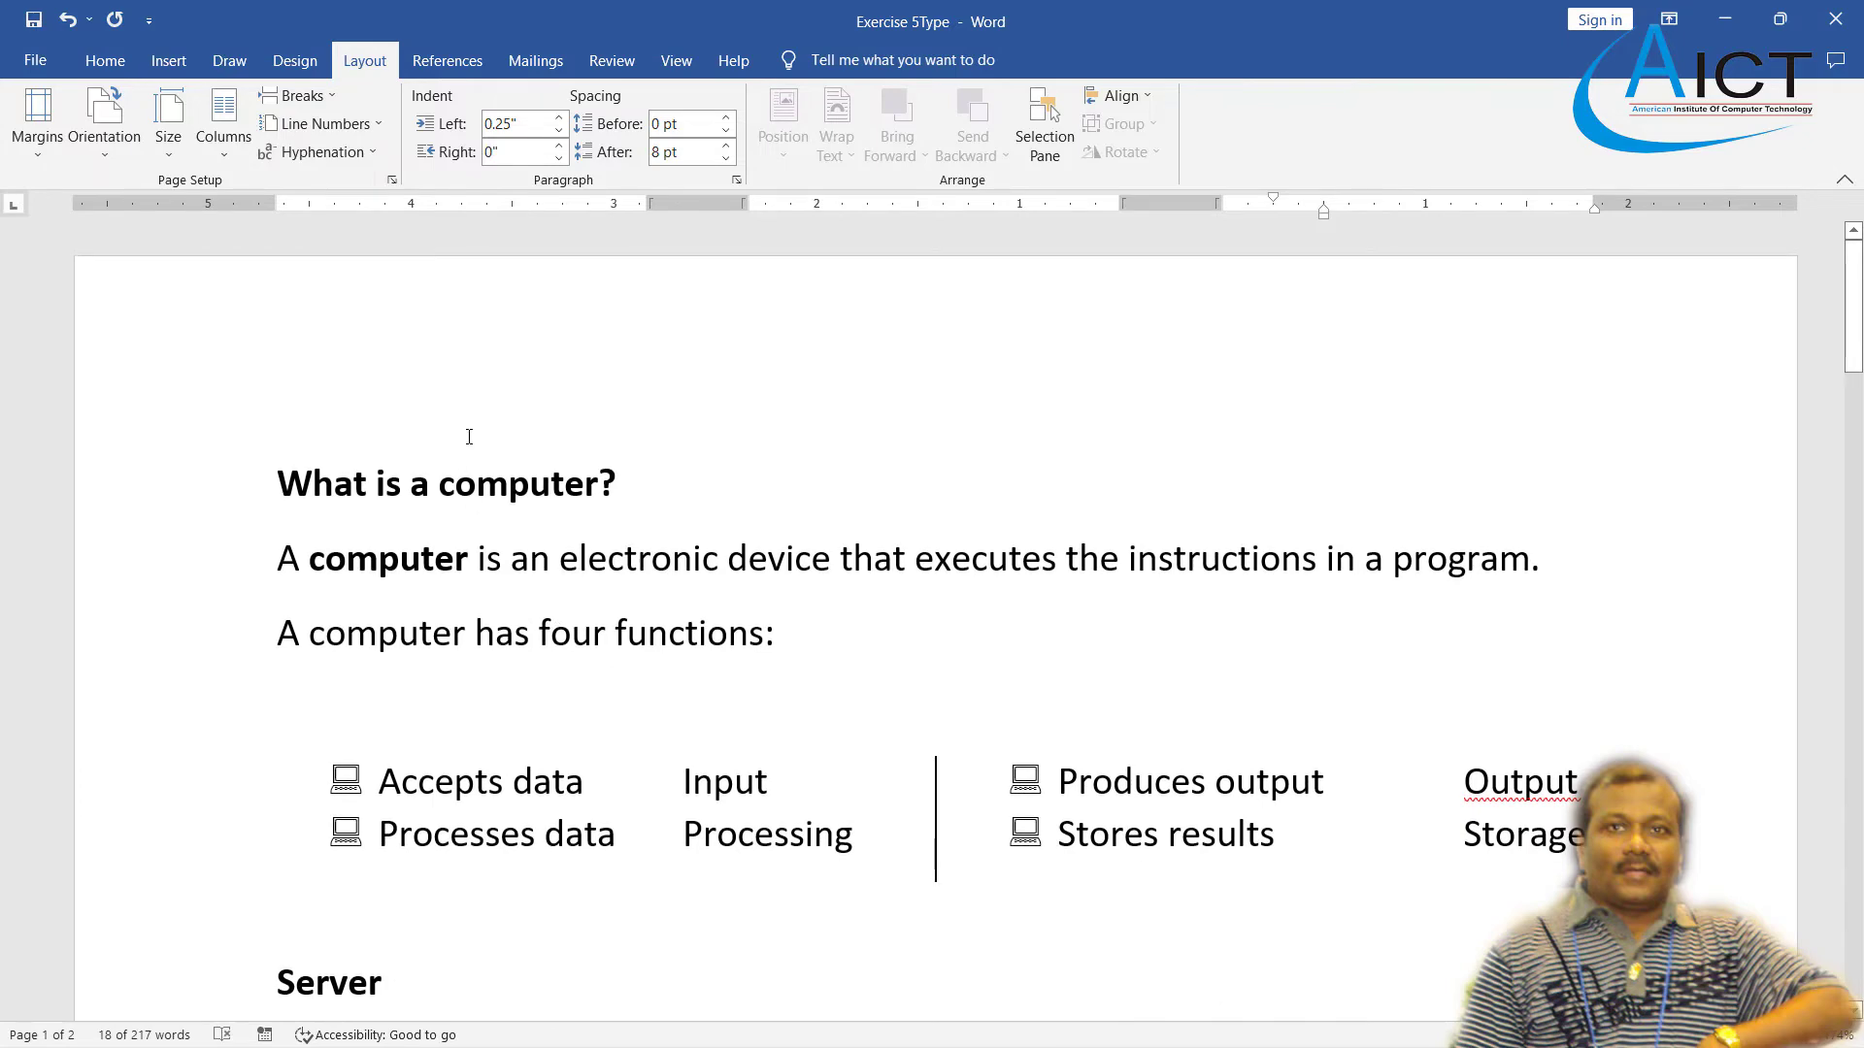
{"action": "left_click", "coordinate": [469, 421]}
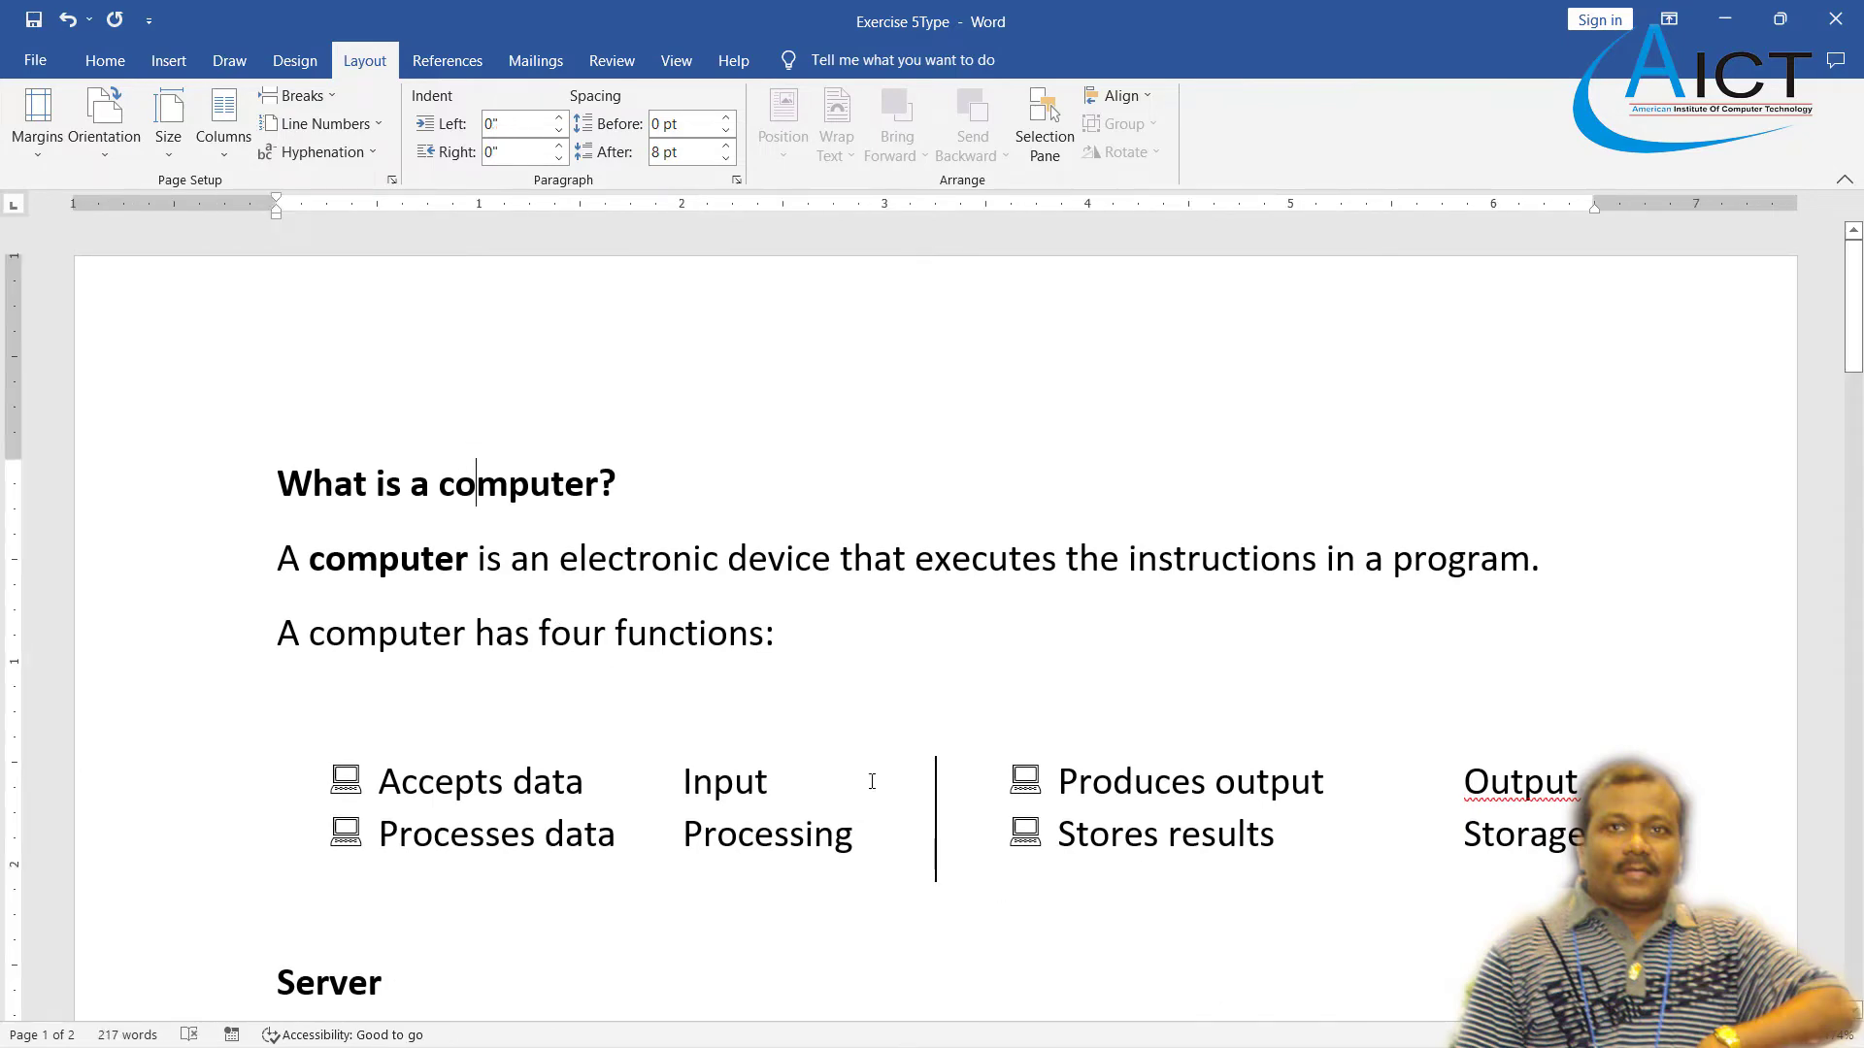
{"action": "key", "text": "alt+Tab"}
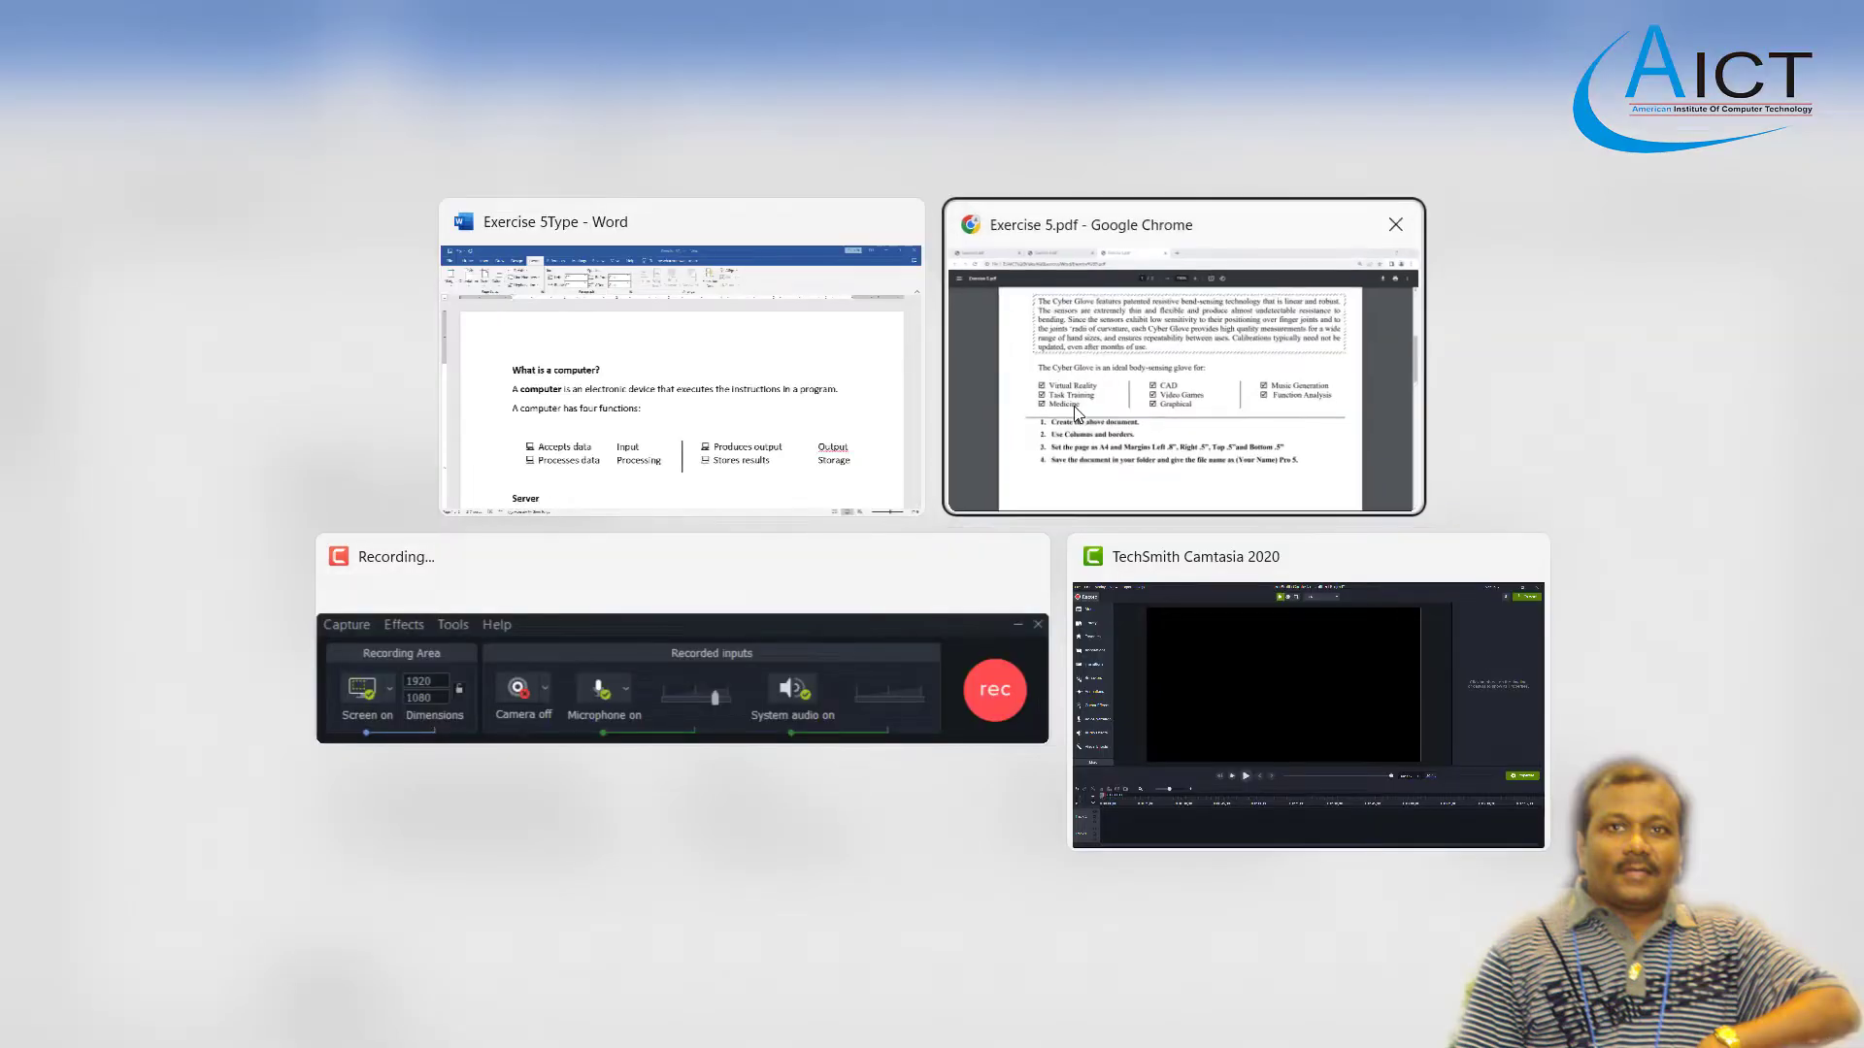
{"action": "scroll", "coordinate": [497, 653], "scroll_direction": "down", "scroll_amount": 2}
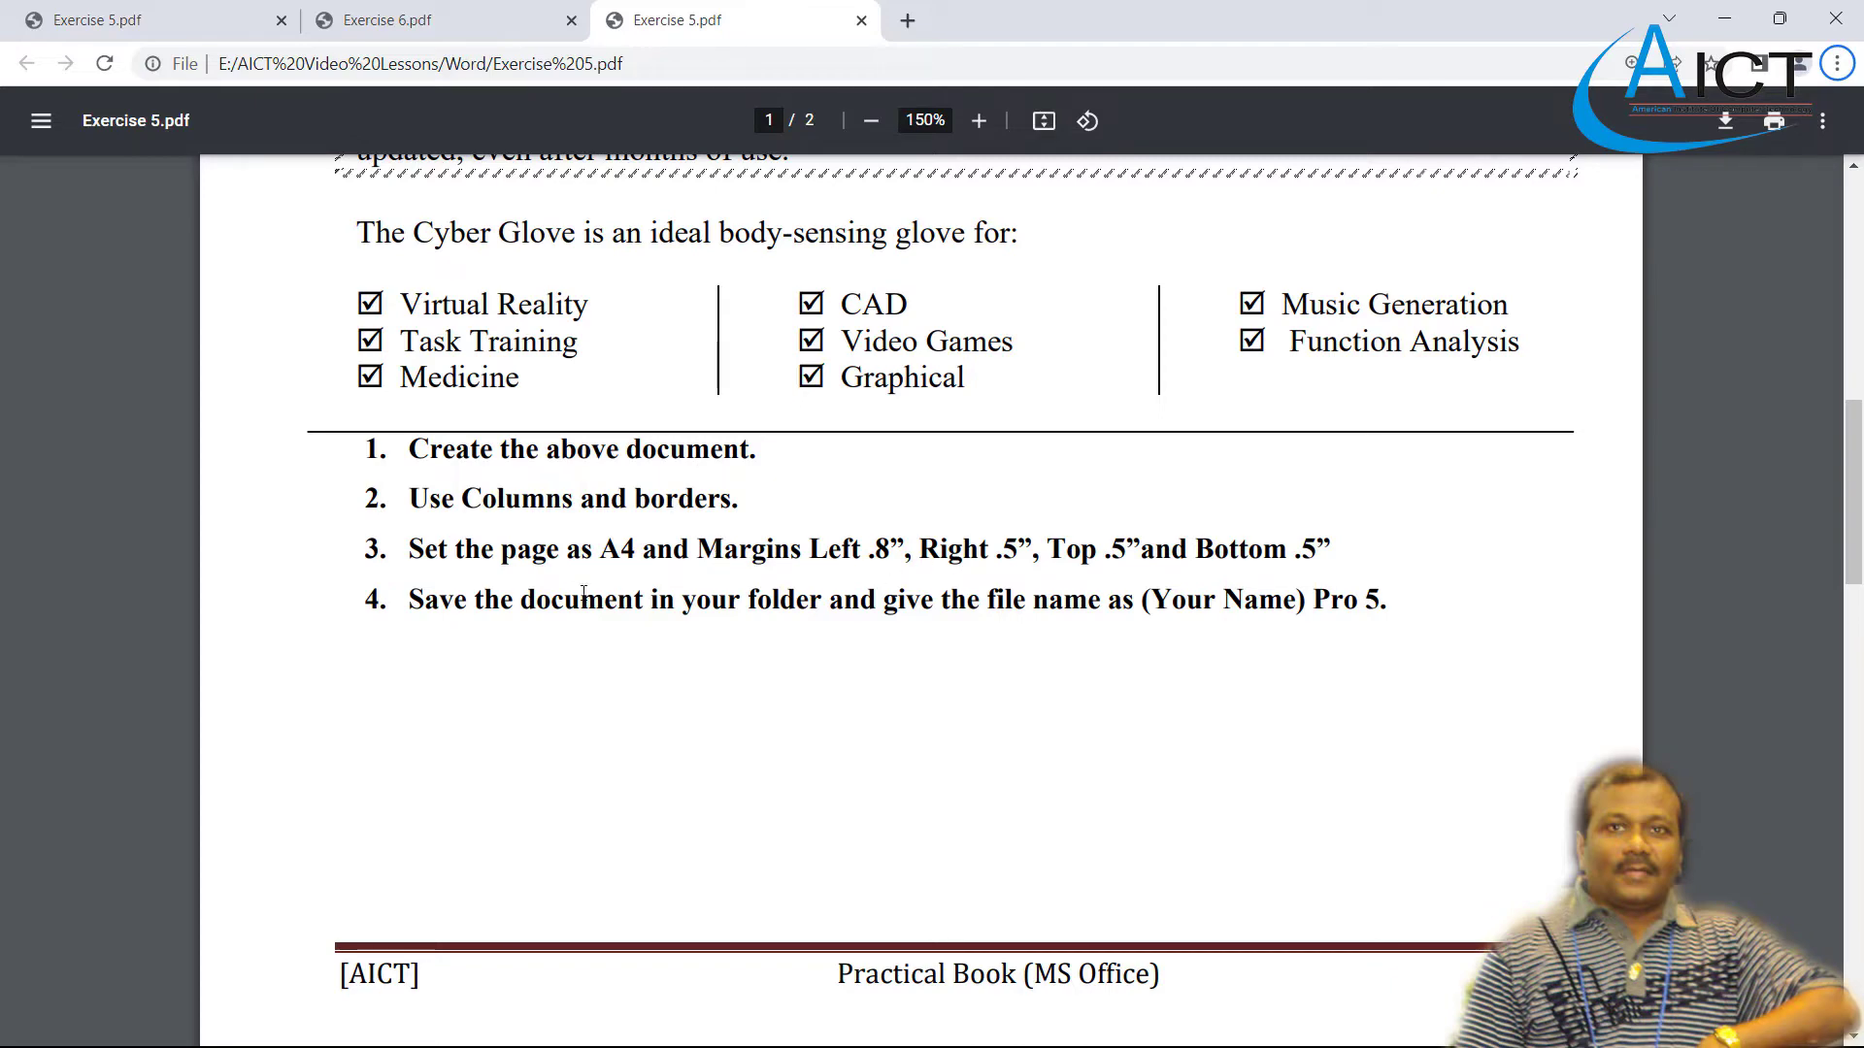
{"action": "key", "text": "alt+Tab"}
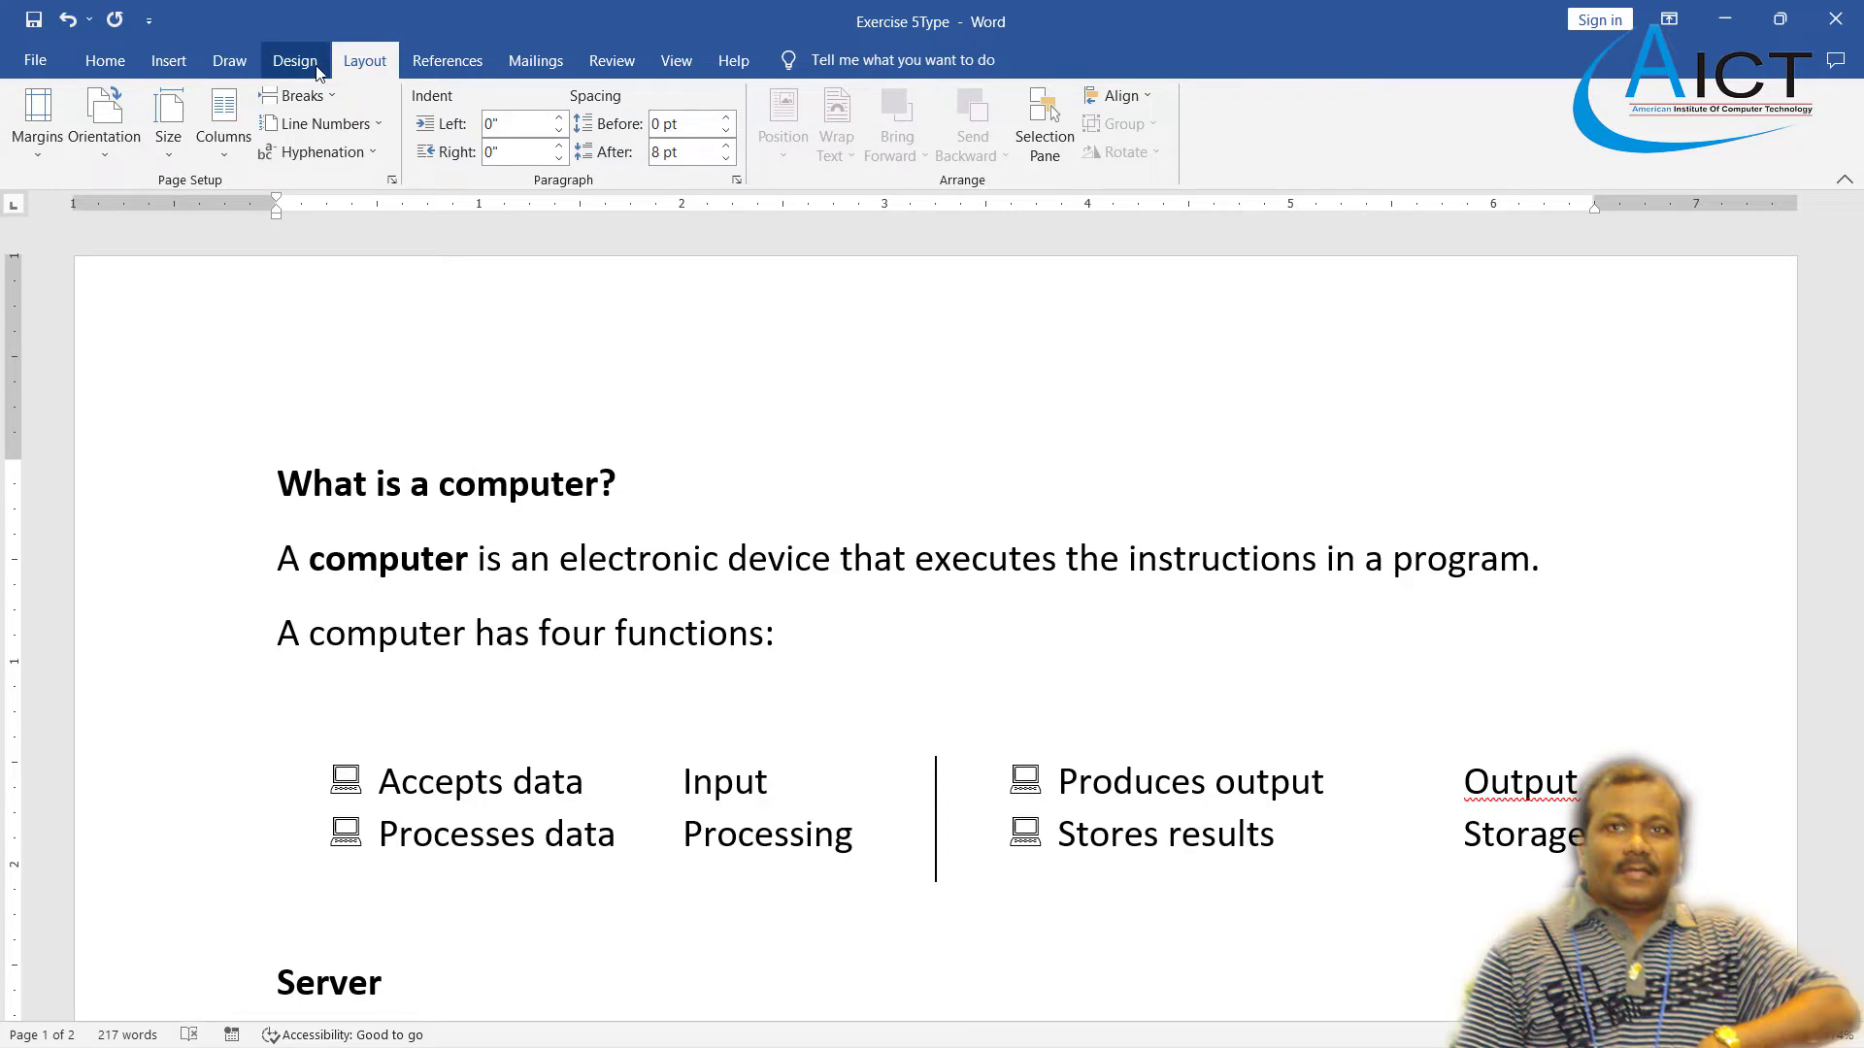
{"action": "left_click", "coordinate": [27, 156]}
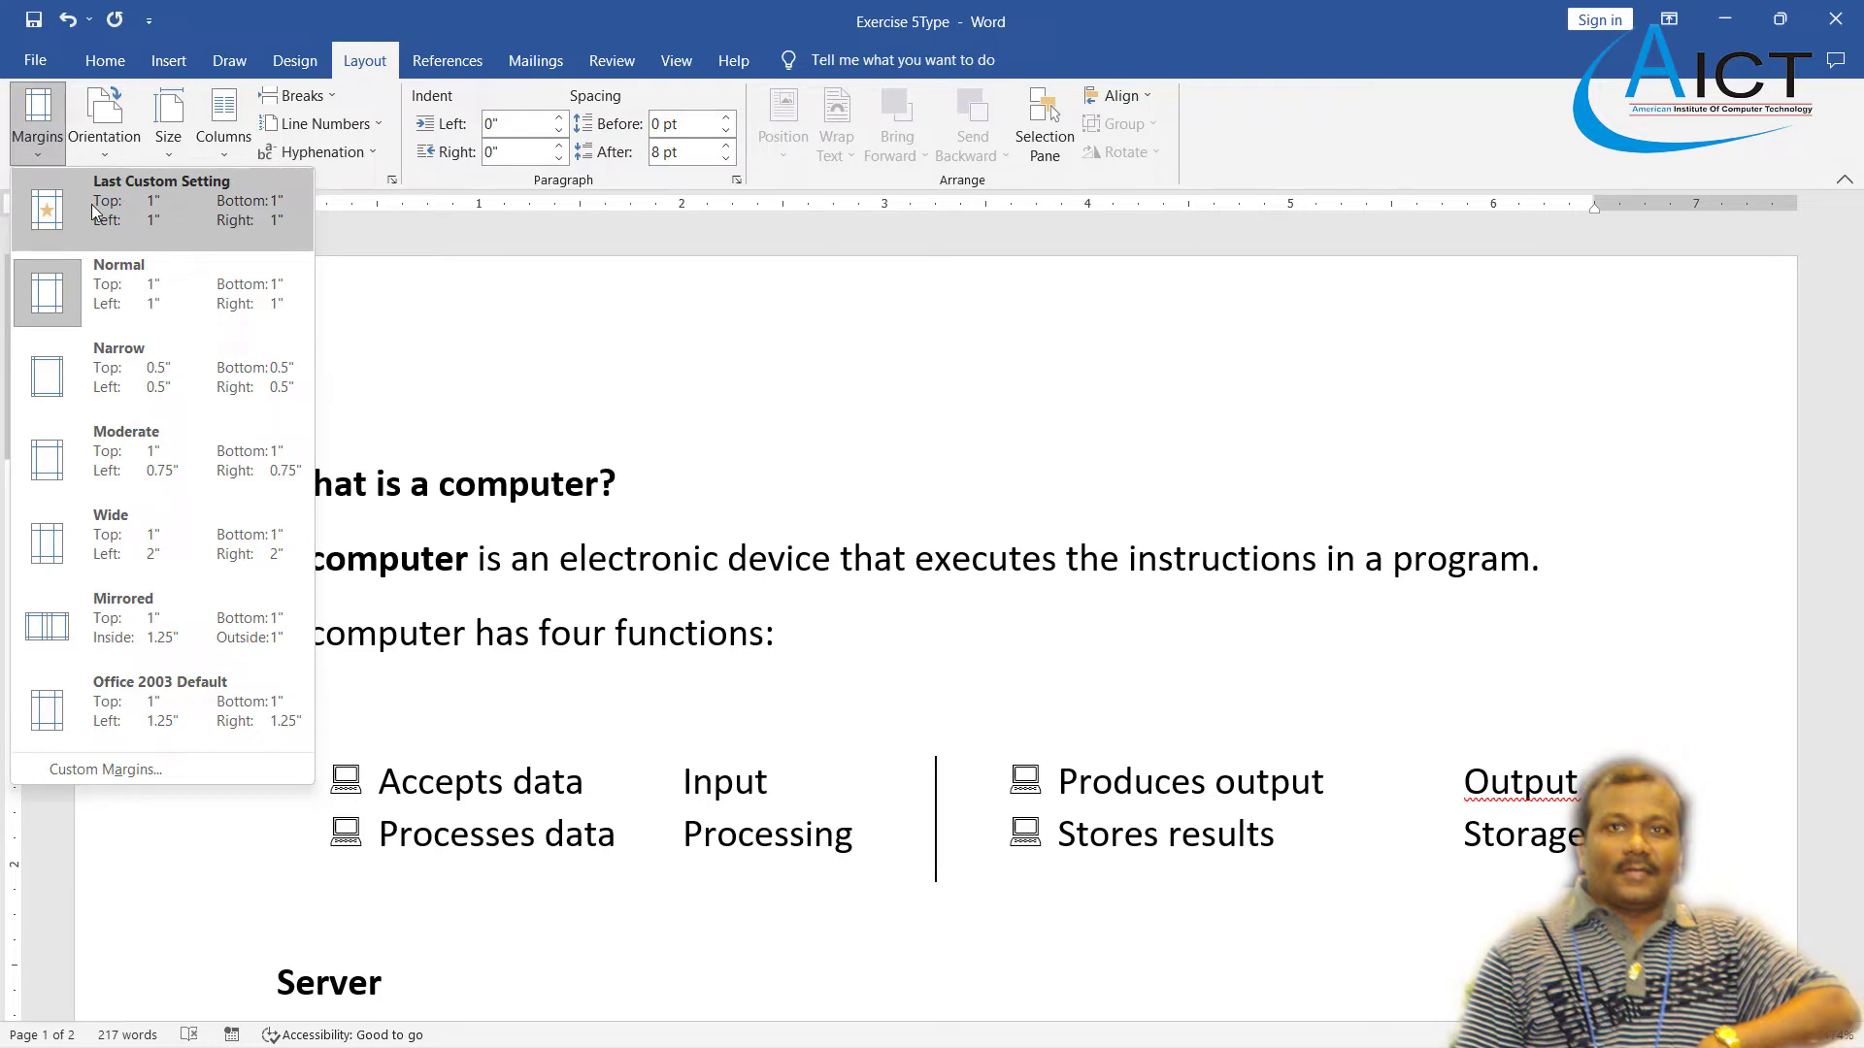
{"action": "left_click", "coordinate": [170, 769]}
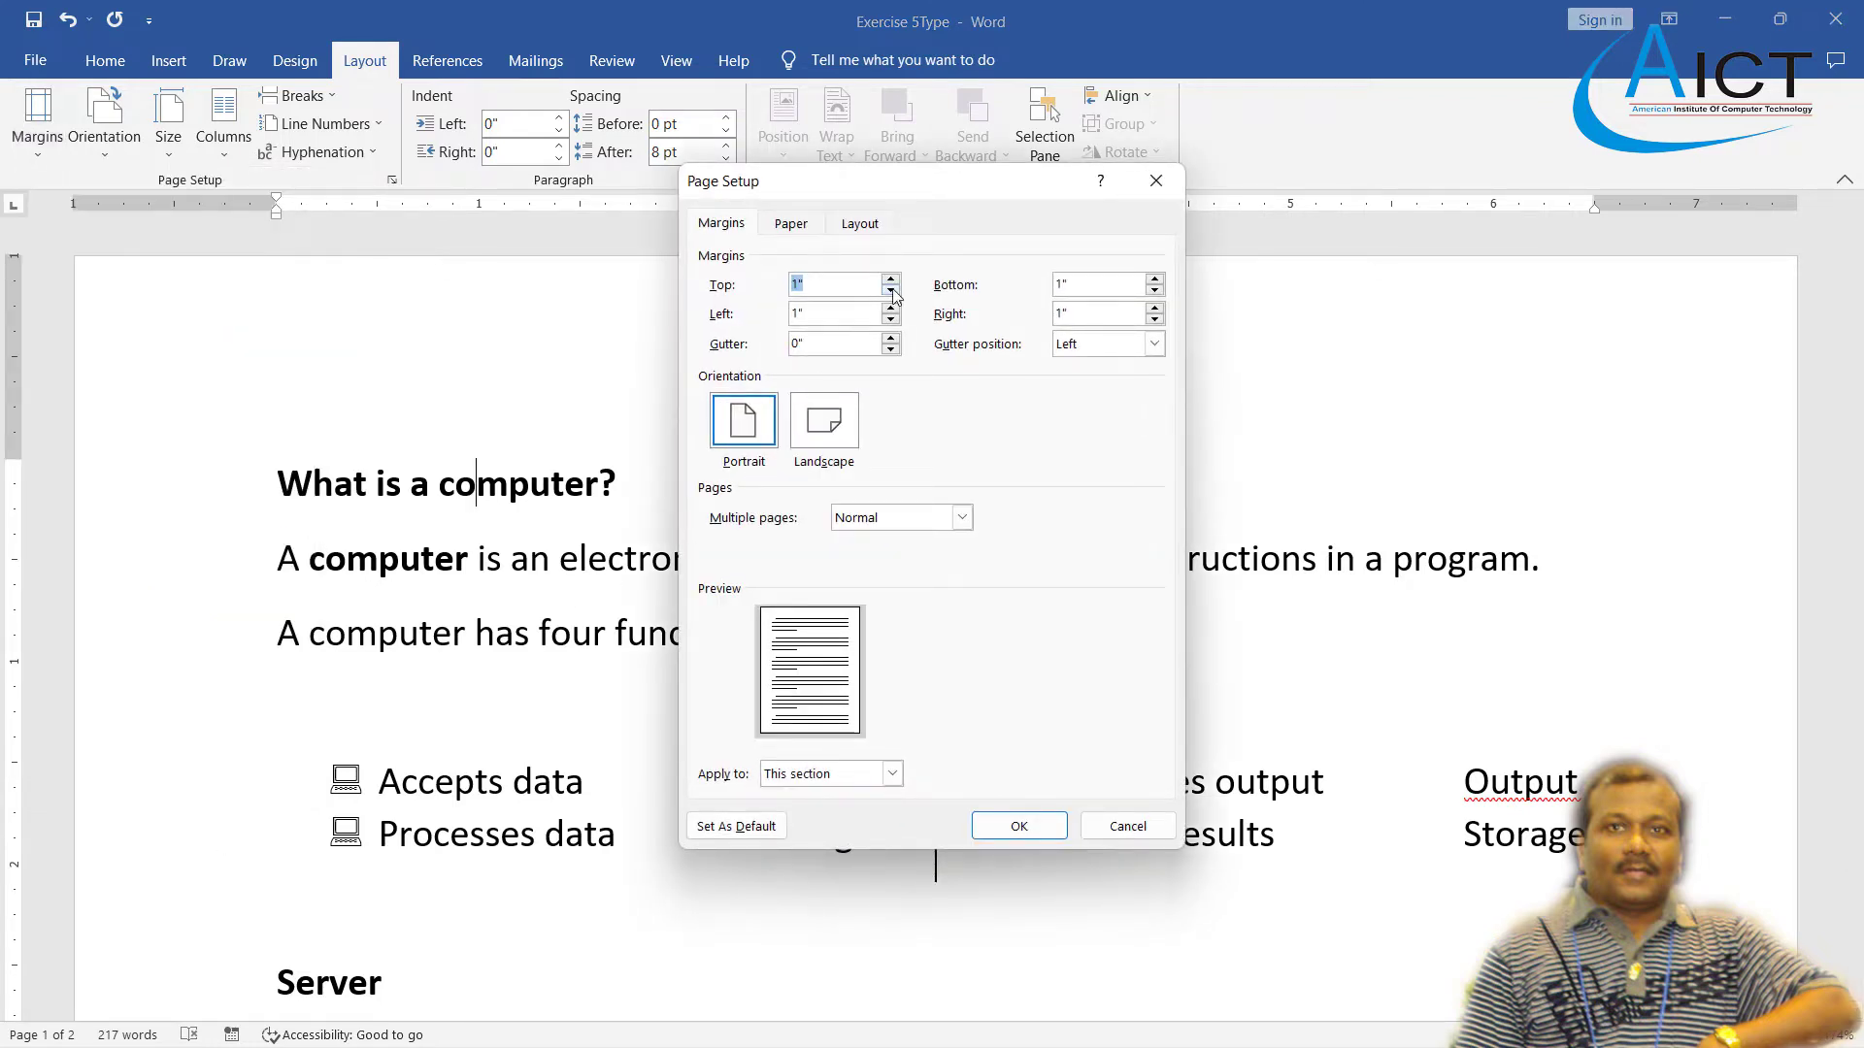
{"action": "left_click", "coordinate": [891, 291]}
{"action": "left_click", "coordinate": [891, 290]}
{"action": "left_click", "coordinate": [891, 290]}
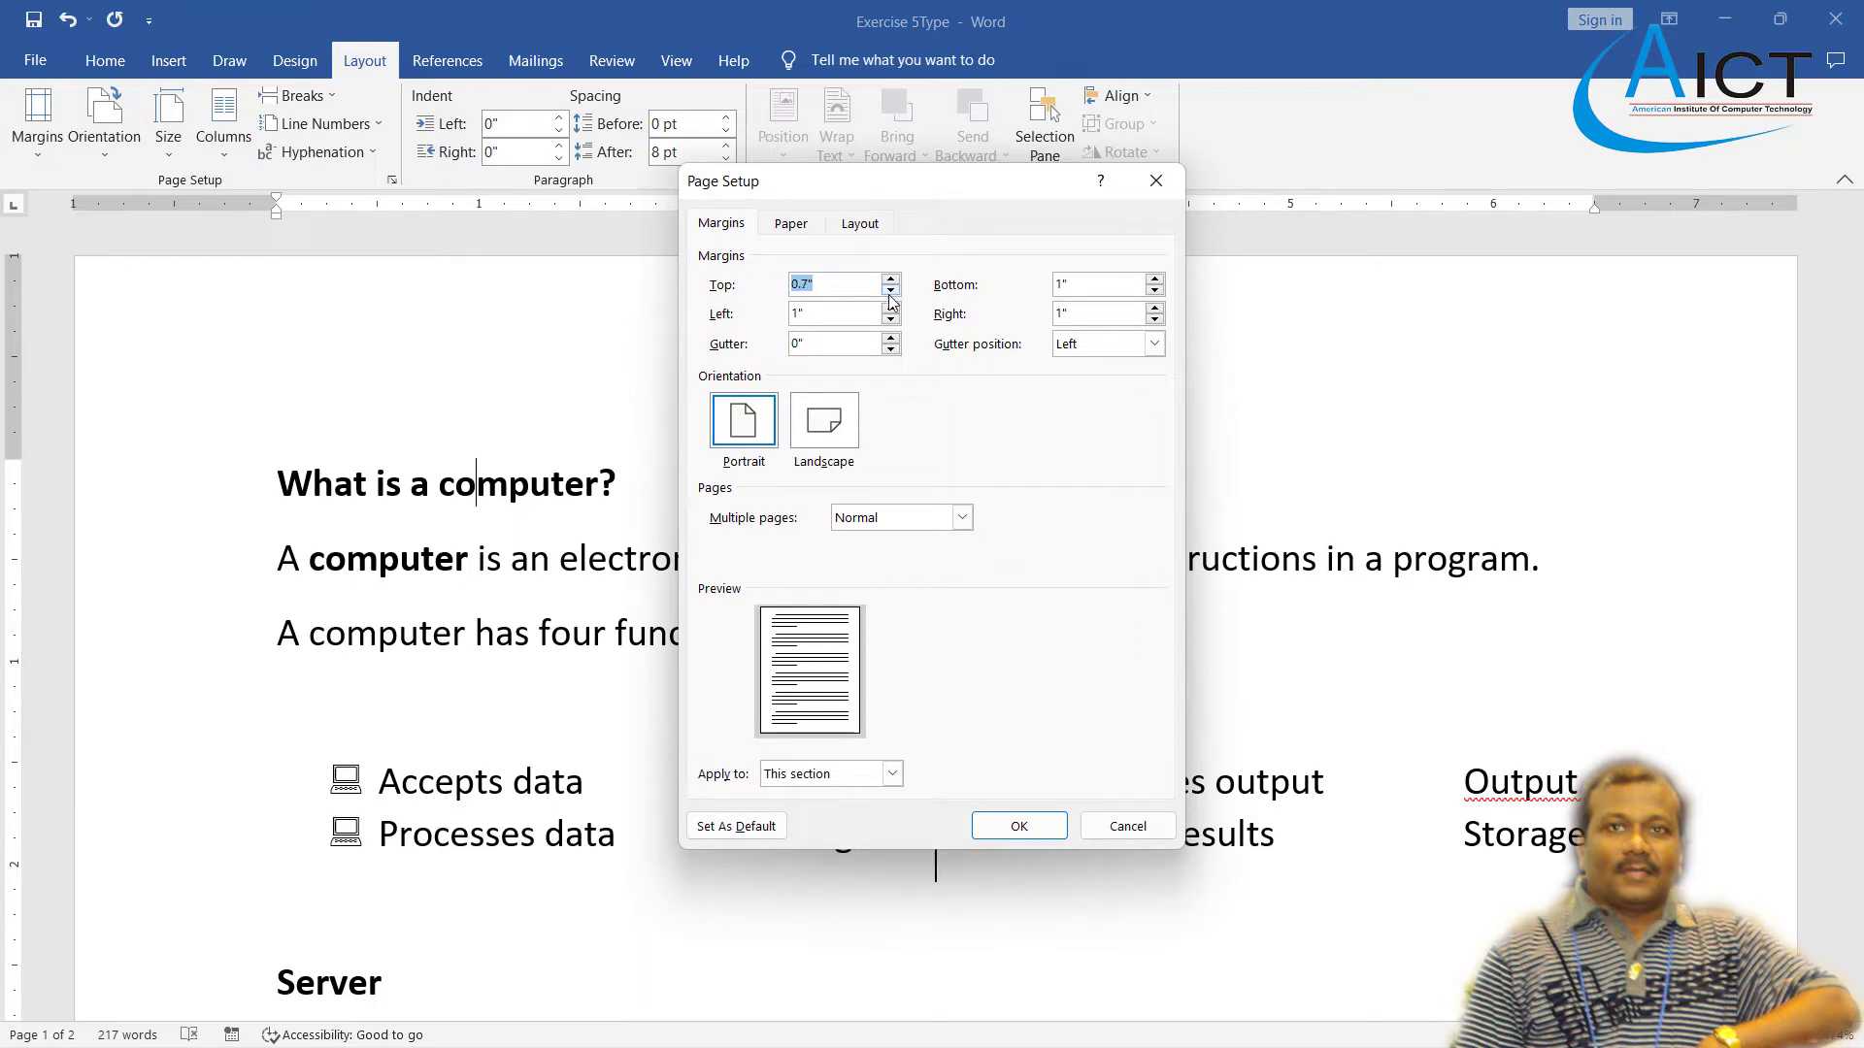
{"action": "left_click", "coordinate": [890, 308]}
{"action": "left_click", "coordinate": [890, 309]}
{"action": "left_click", "coordinate": [890, 309]}
{"action": "left_click", "coordinate": [1155, 293]}
{"action": "left_click", "coordinate": [1155, 292]}
{"action": "left_click", "coordinate": [1155, 291]}
{"action": "left_click", "coordinate": [1153, 321]}
{"action": "left_click", "coordinate": [995, 823]}
- Try to delete the blank line below "A computer has four functions:" and undo the deletion
{"action": "scroll", "coordinate": [639, 697], "scroll_direction": "down", "scroll_amount": 15}
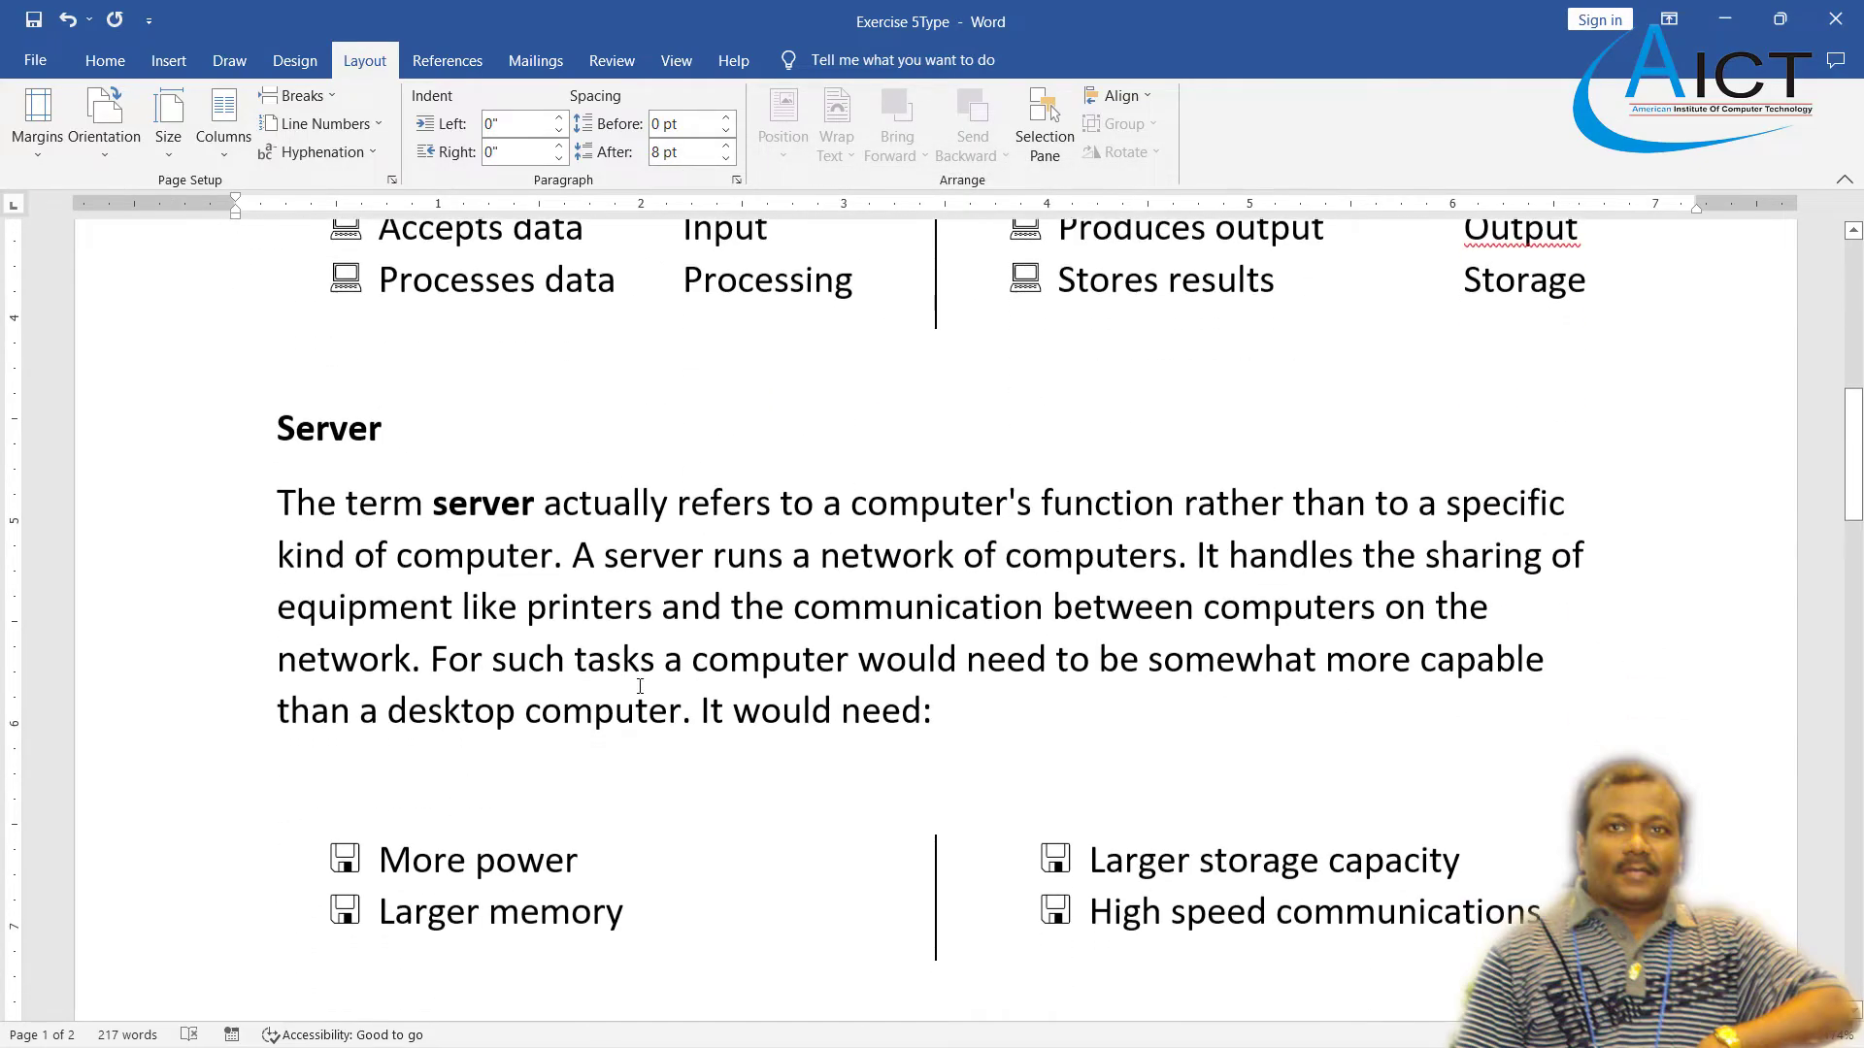
{"action": "scroll", "coordinate": [640, 697], "scroll_direction": "down", "scroll_amount": 3}
{"action": "scroll", "coordinate": [636, 695], "scroll_direction": "up", "scroll_amount": 20}
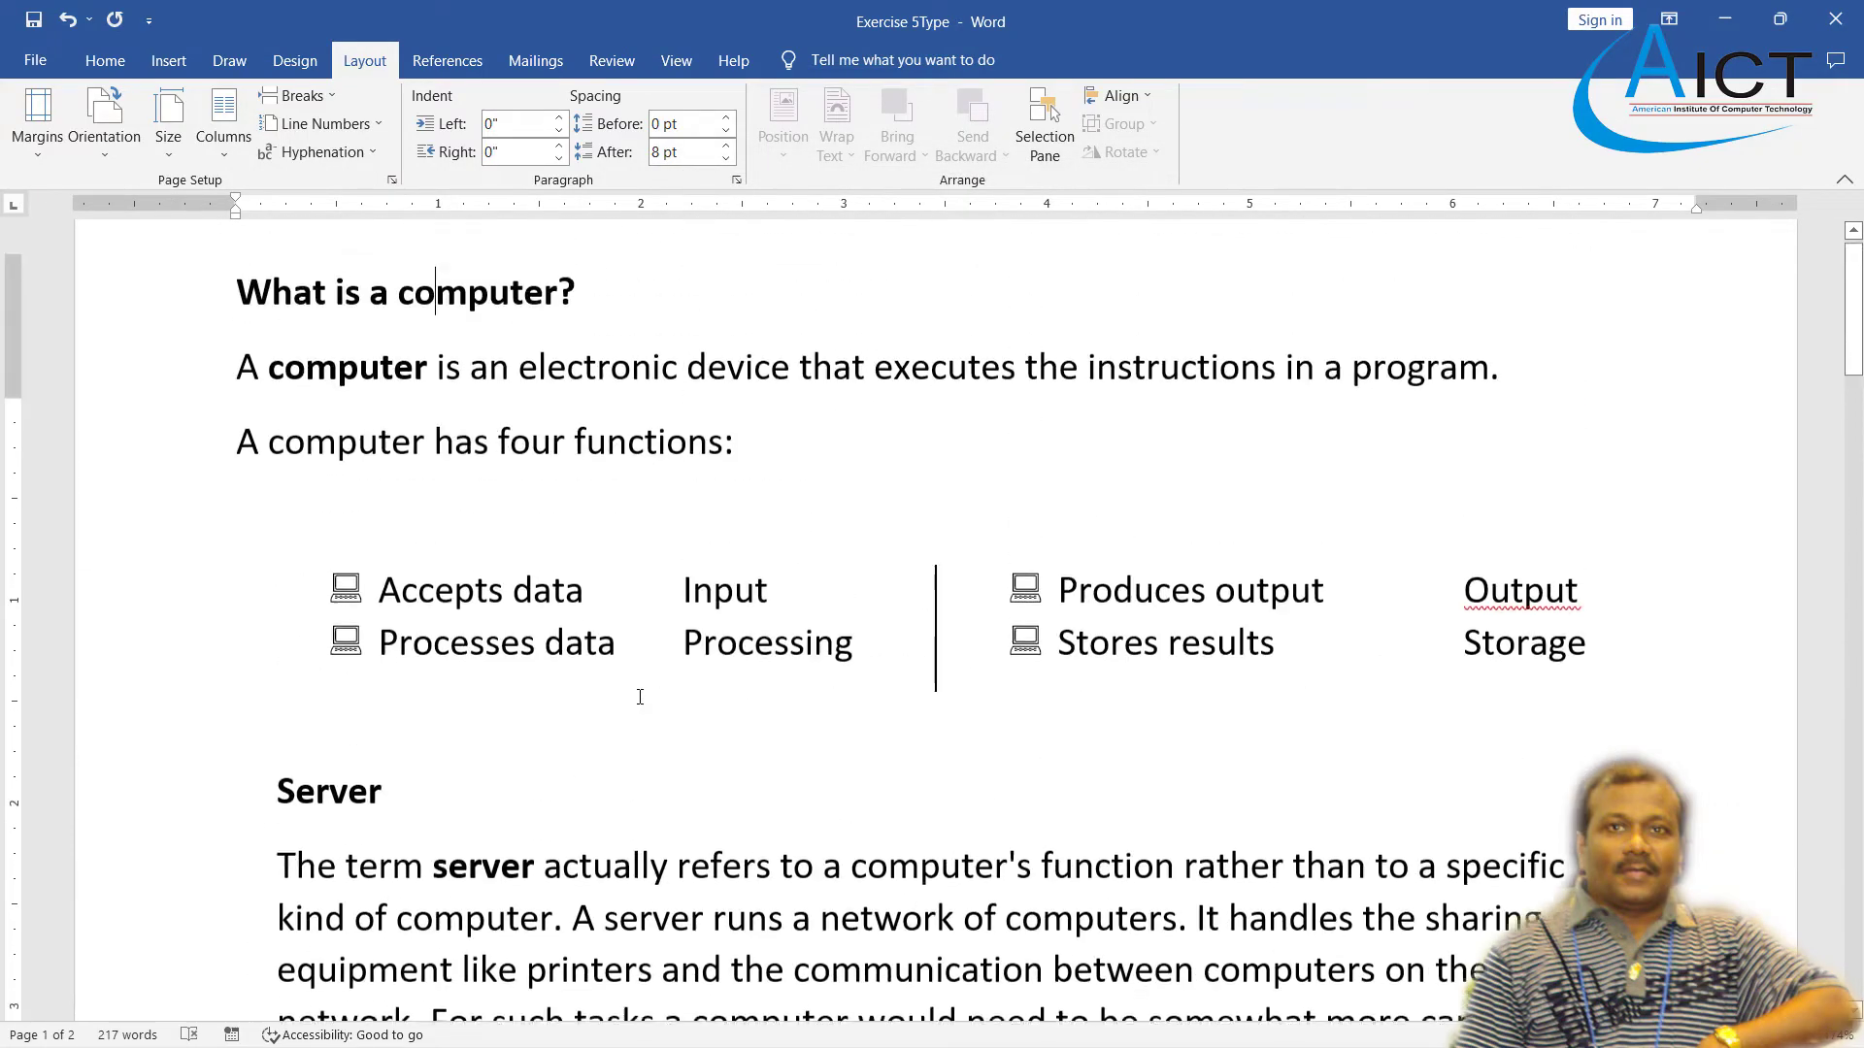
{"action": "scroll", "coordinate": [629, 693], "scroll_direction": "down", "scroll_amount": 4}
{"action": "left_click", "coordinate": [276, 350]}
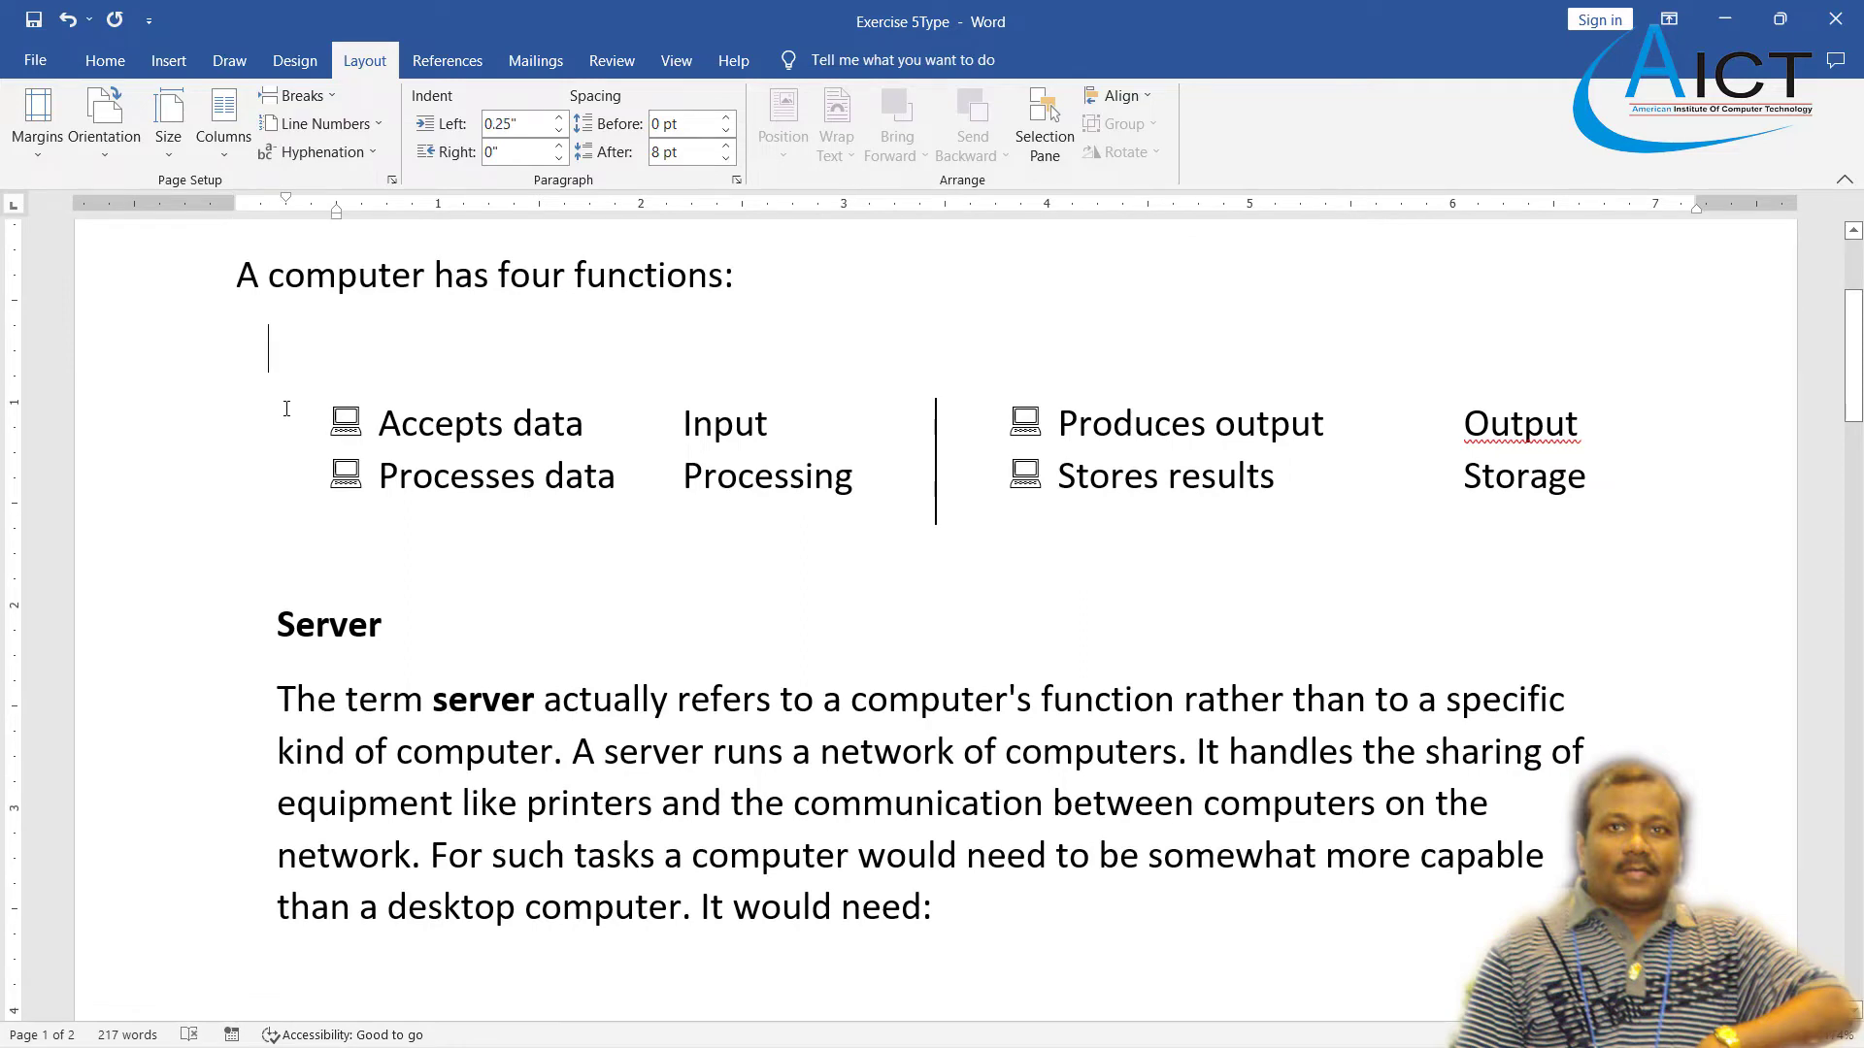
{"action": "scroll", "coordinate": [280, 420], "scroll_direction": "up", "scroll_amount": 3}
{"action": "scroll", "coordinate": [271, 624], "scroll_direction": "down", "scroll_amount": 1}
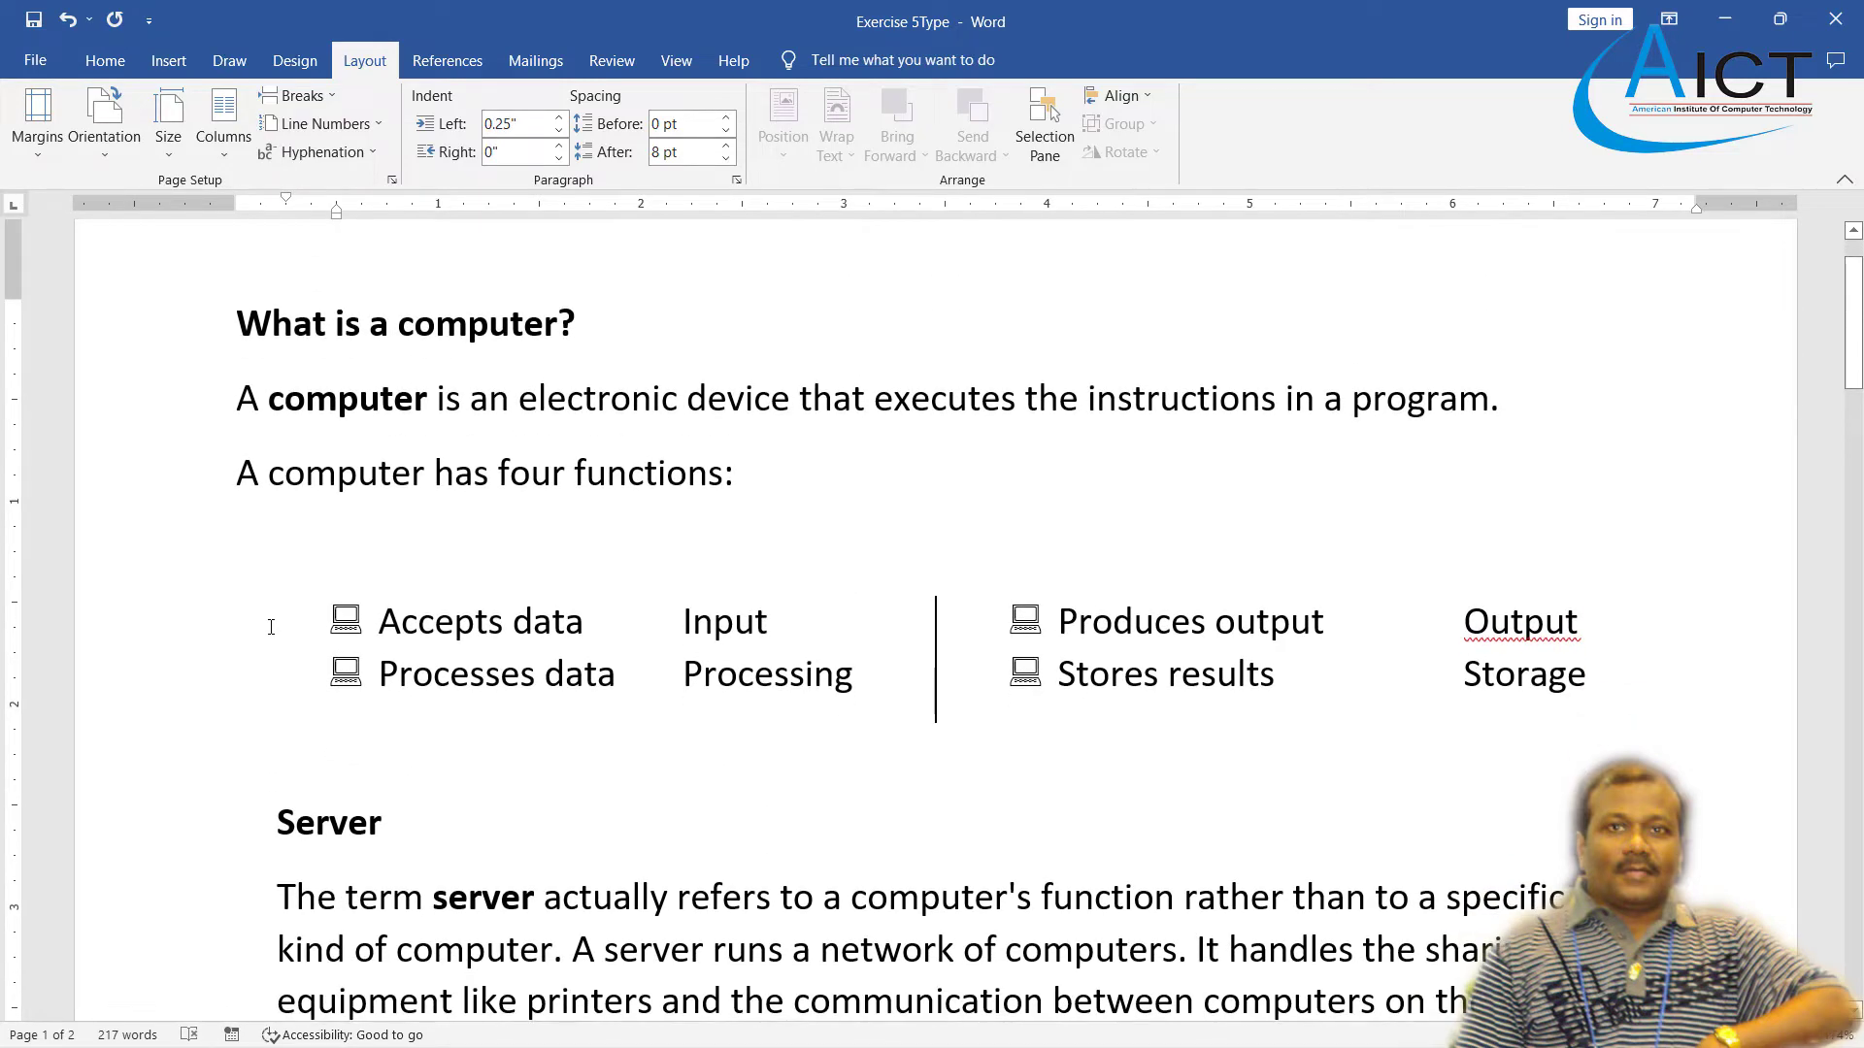
{"action": "key", "text": "Delete"}
{"action": "key", "text": "ctrl+z"}
- Remove the space after paragraph from the two lines below the "What is a computer?" heading
{"action": "left_click_drag", "start_coordinate": [236, 399], "coordinate": [883, 497]}
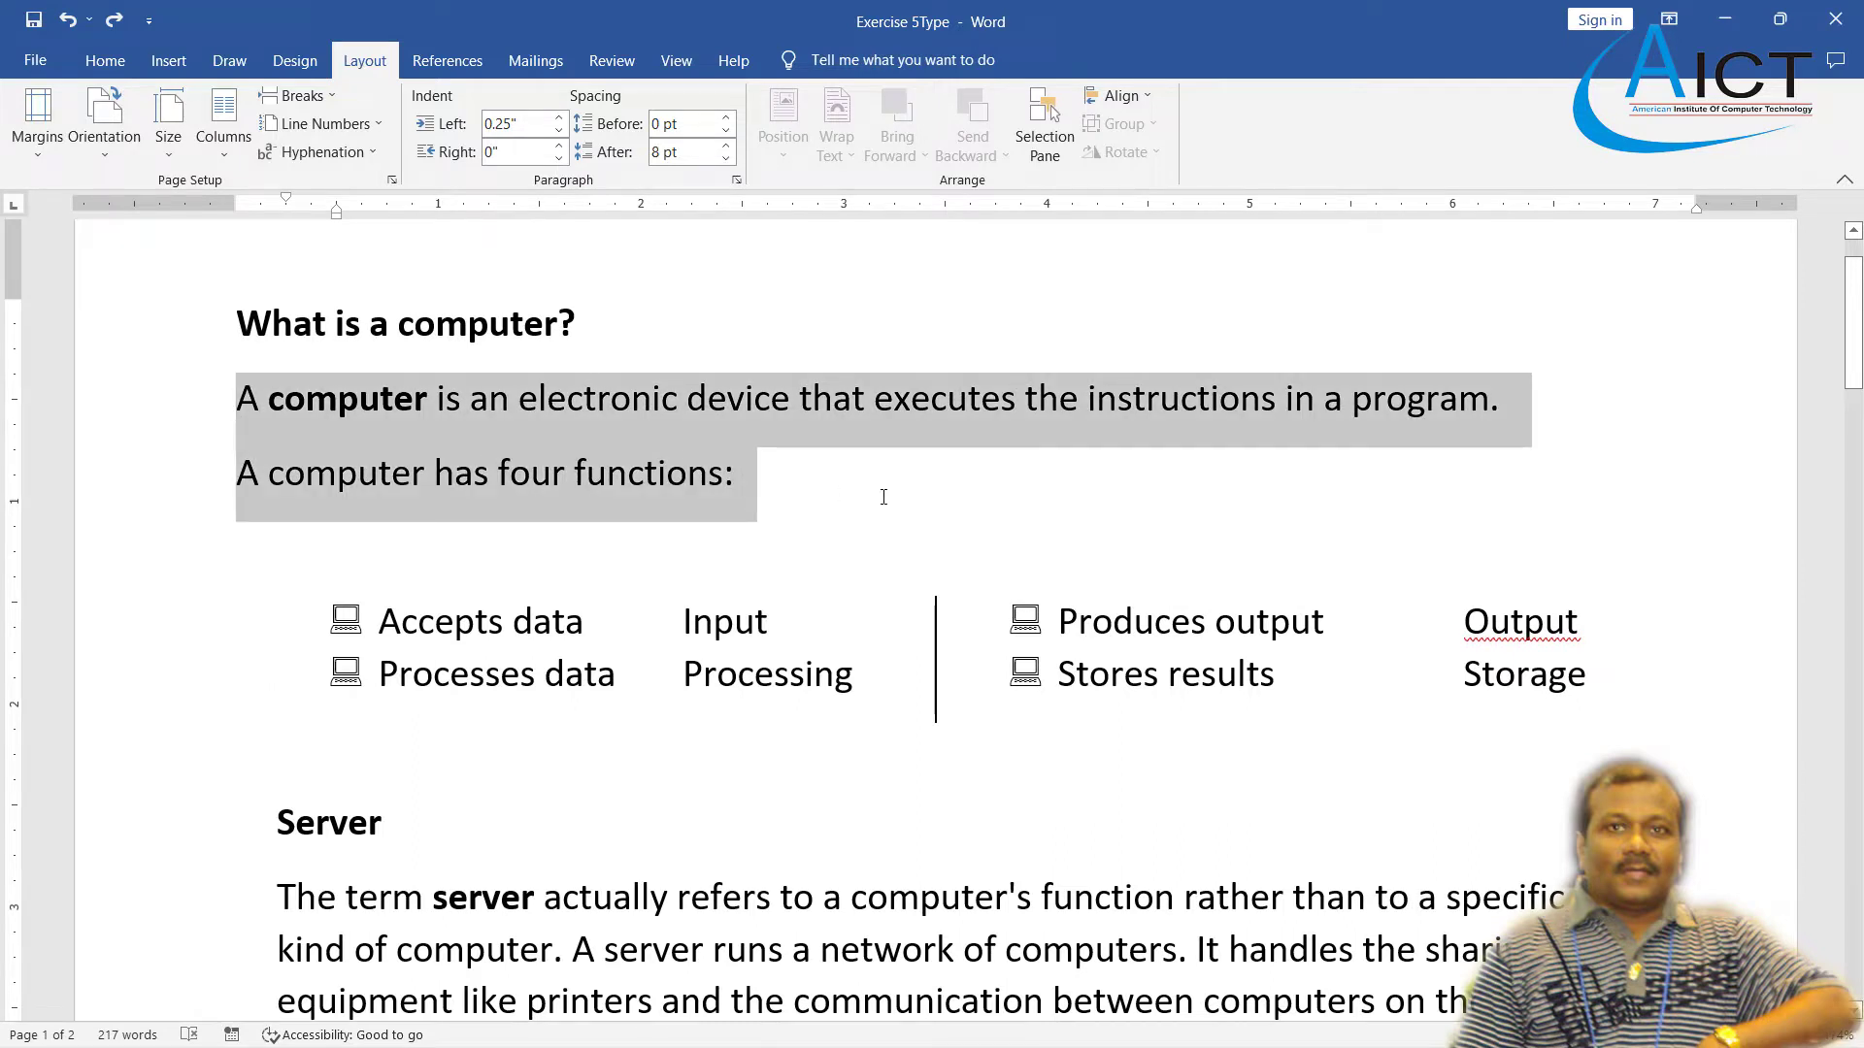
{"action": "left_click", "coordinate": [105, 60]}
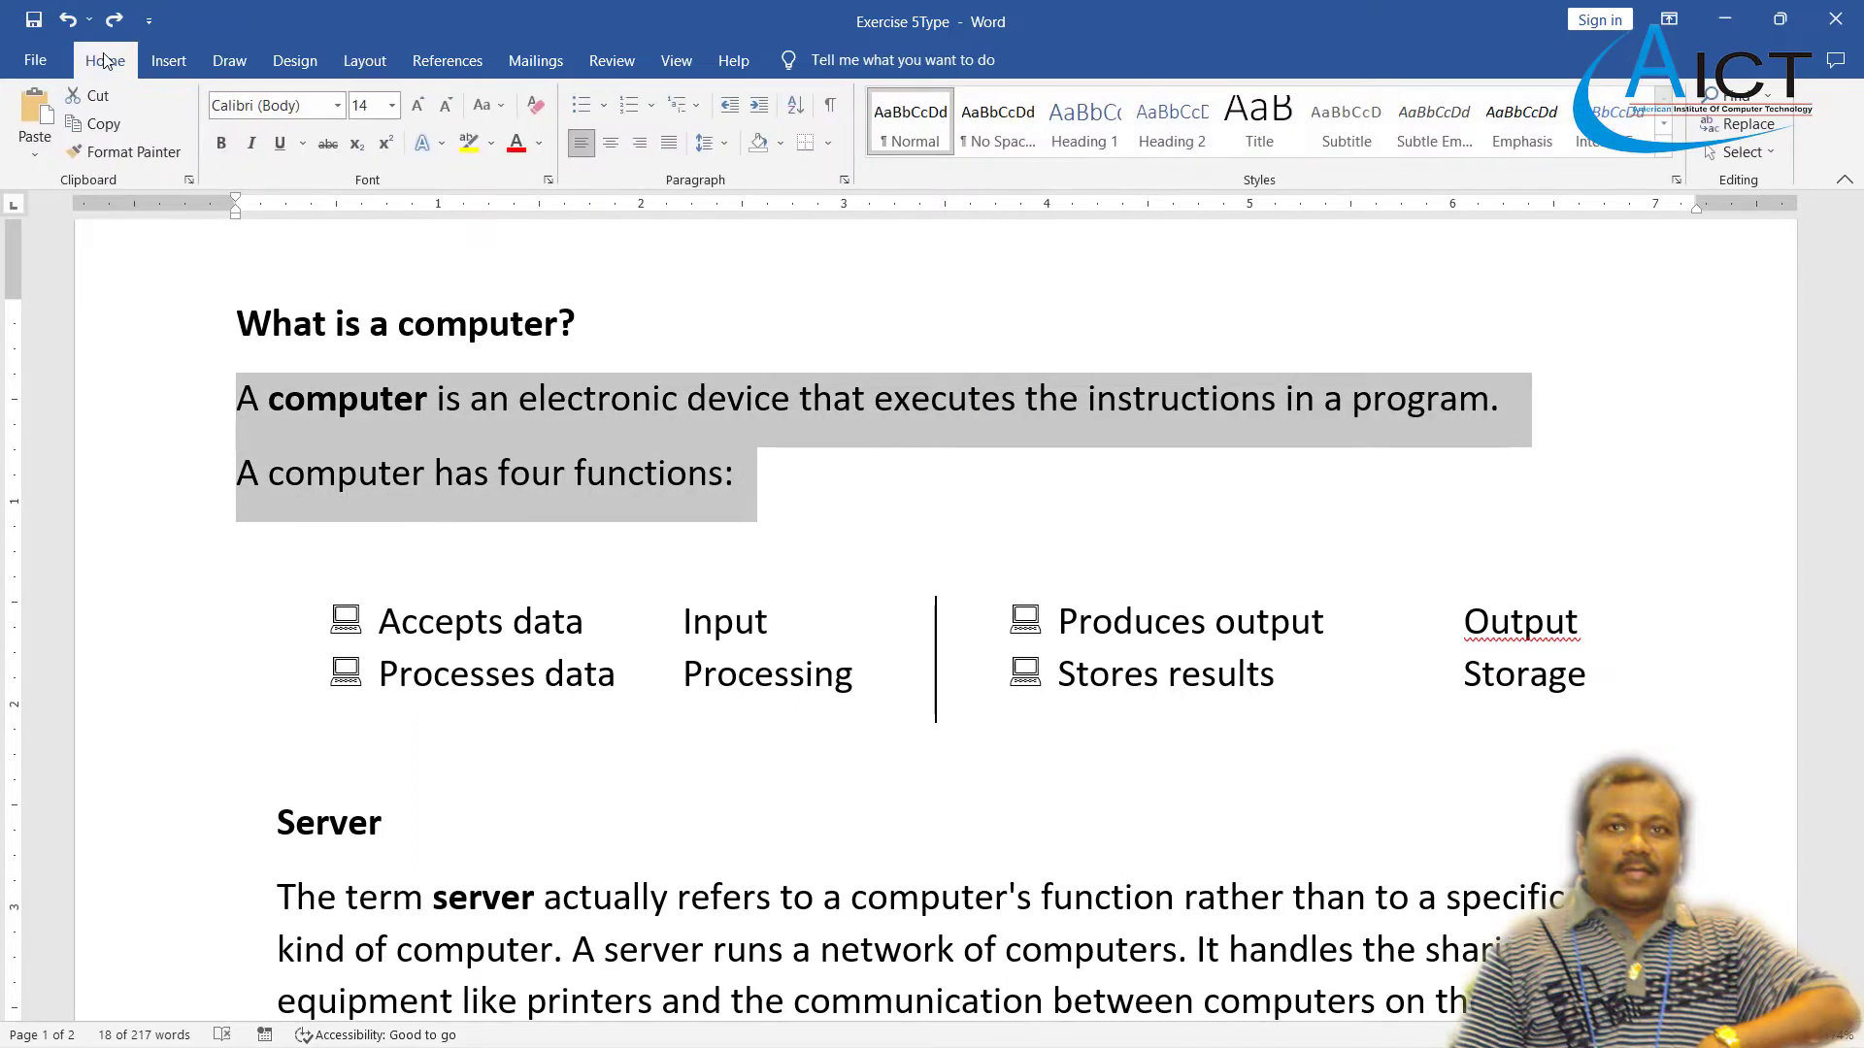
{"action": "left_click", "coordinate": [728, 144]}
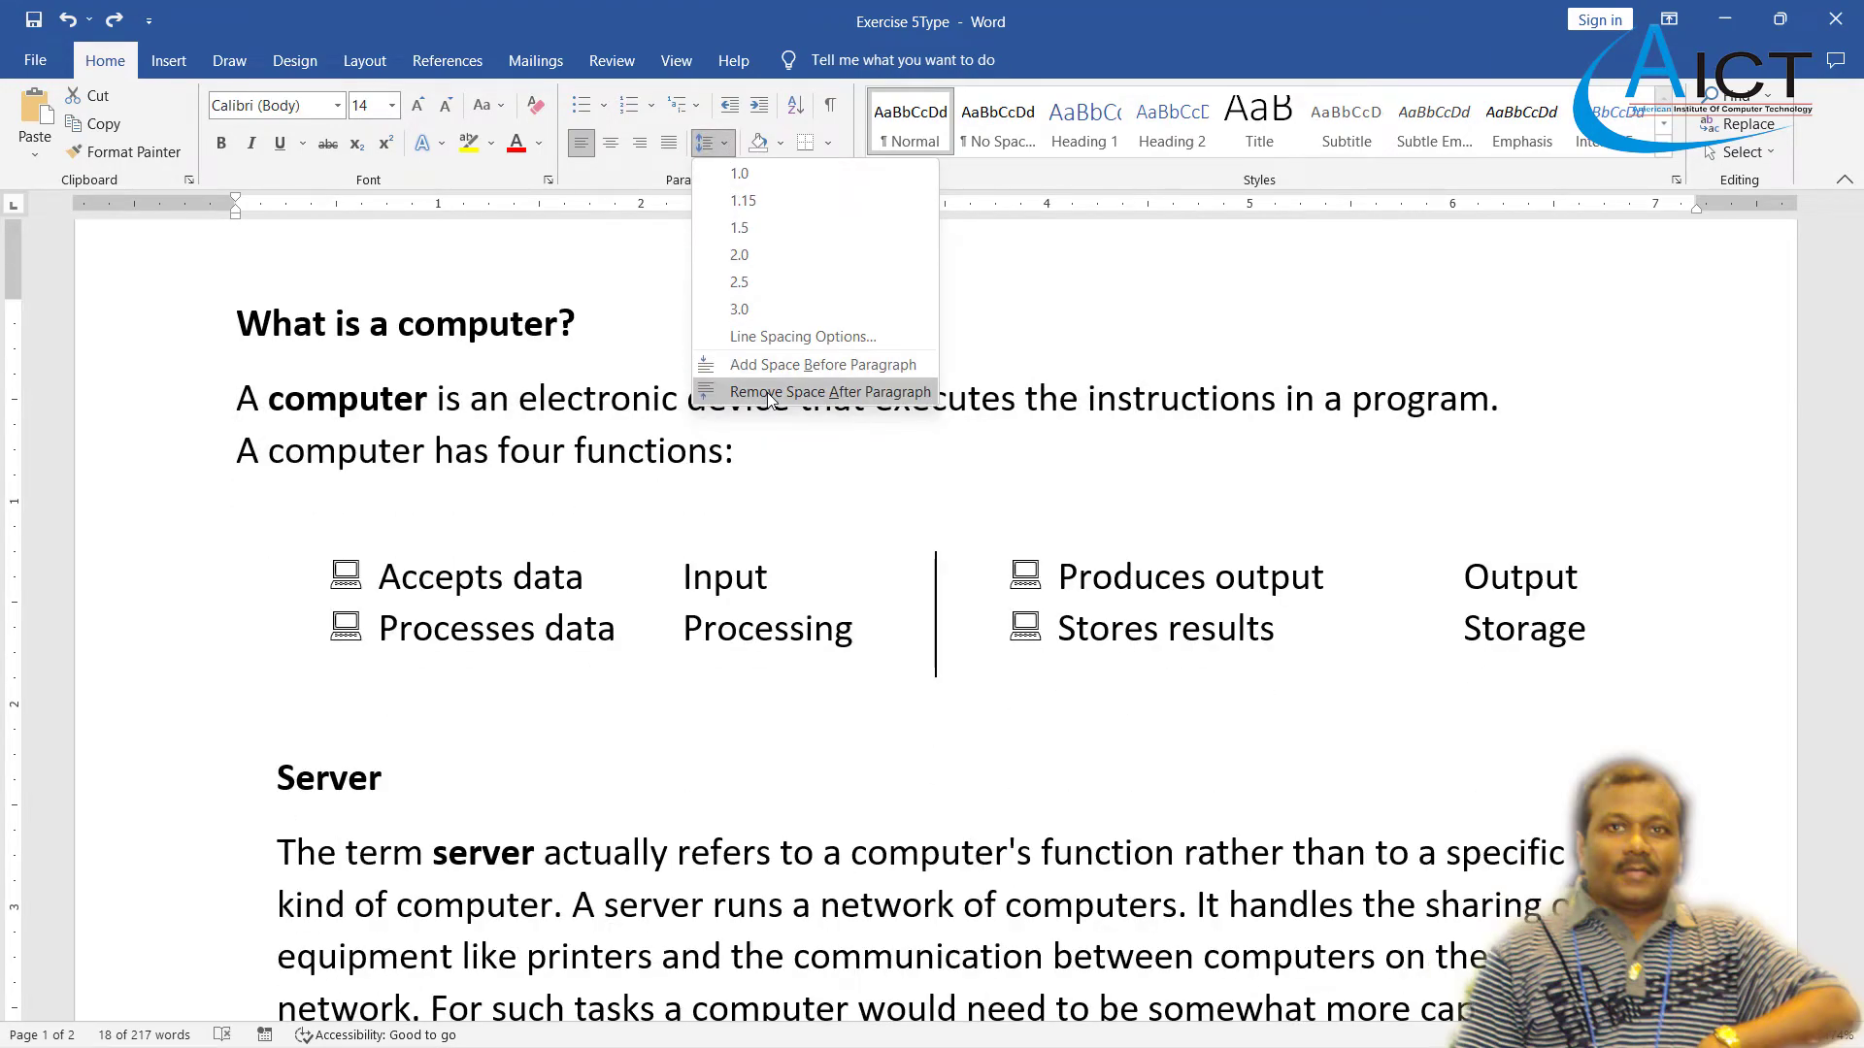
{"action": "left_click", "coordinate": [777, 392]}
{"action": "scroll", "coordinate": [626, 460], "scroll_direction": "down", "scroll_amount": 4}
{"action": "scroll", "coordinate": [607, 534], "scroll_direction": "up", "scroll_amount": 5}
{"action": "scroll", "coordinate": [586, 605], "scroll_direction": "down", "scroll_amount": 8}
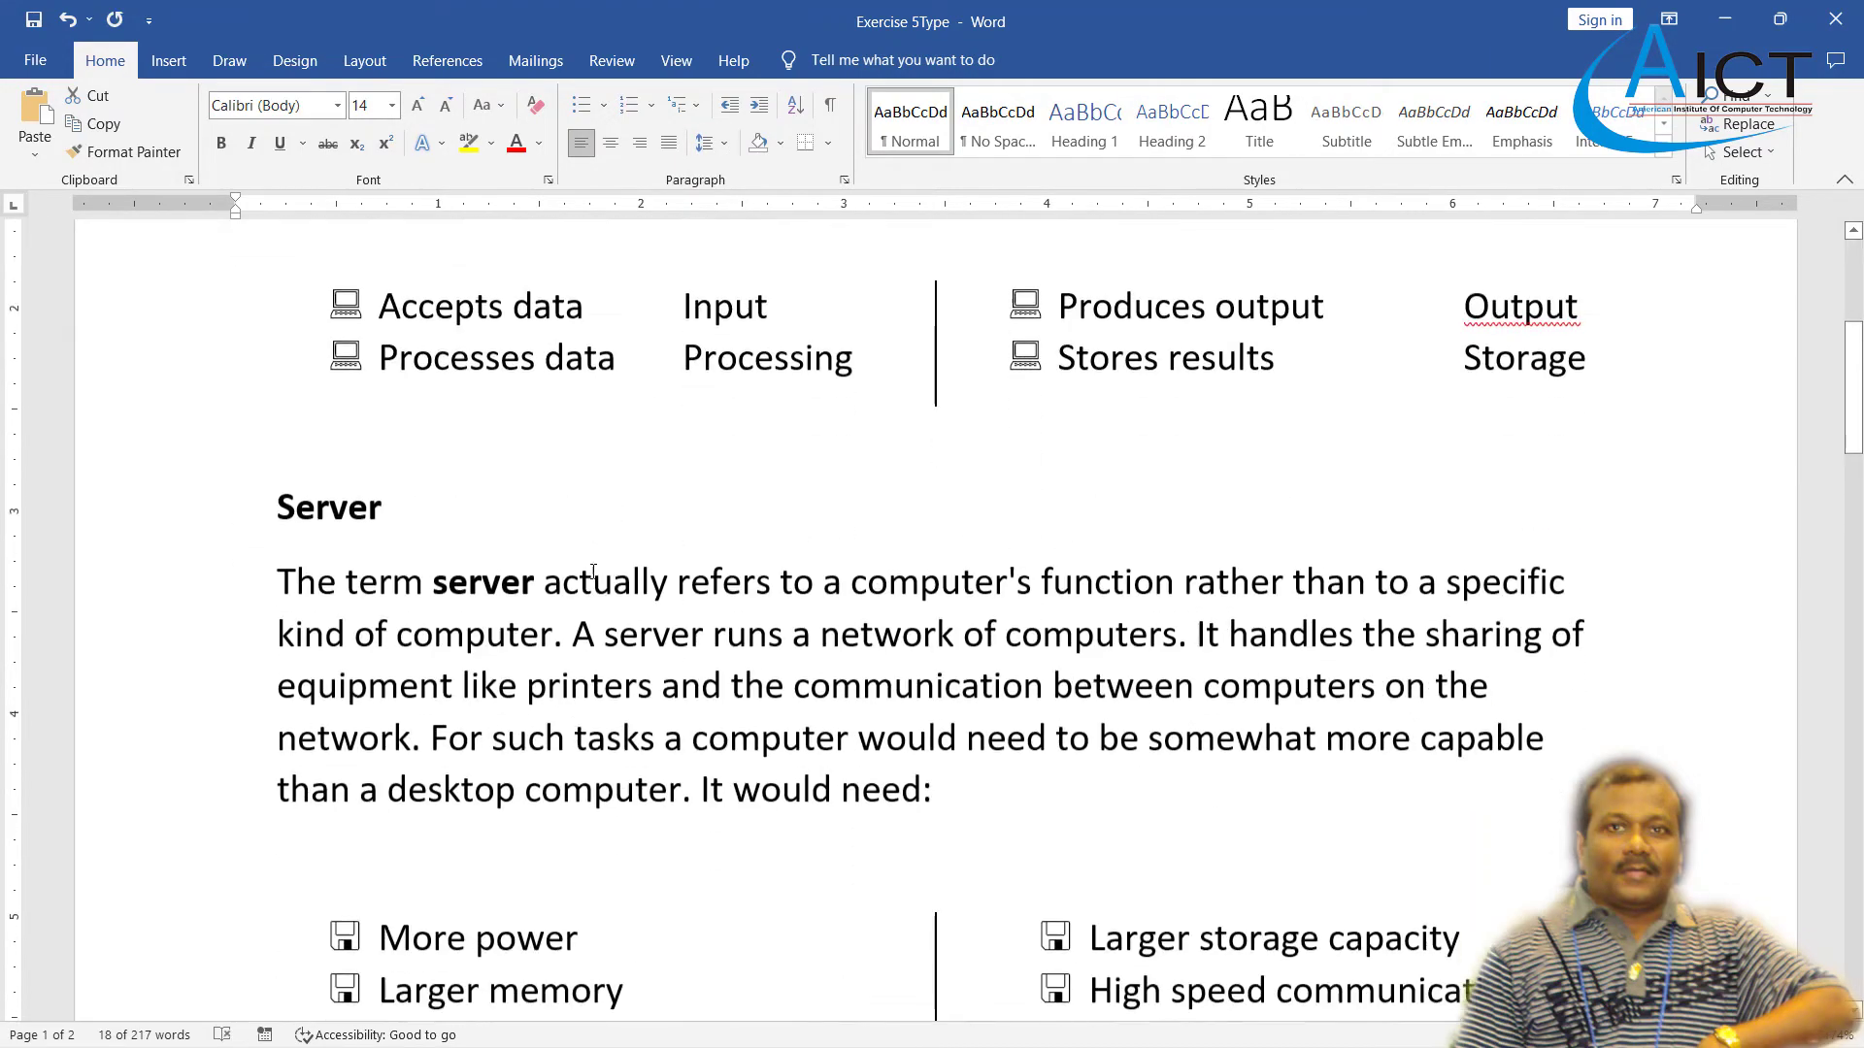
- Delete the blank line above the "Server" heading
{"action": "scroll", "coordinate": [586, 608], "scroll_direction": "down", "scroll_amount": 10}
{"action": "scroll", "coordinate": [589, 609], "scroll_direction": "up", "scroll_amount": 10}
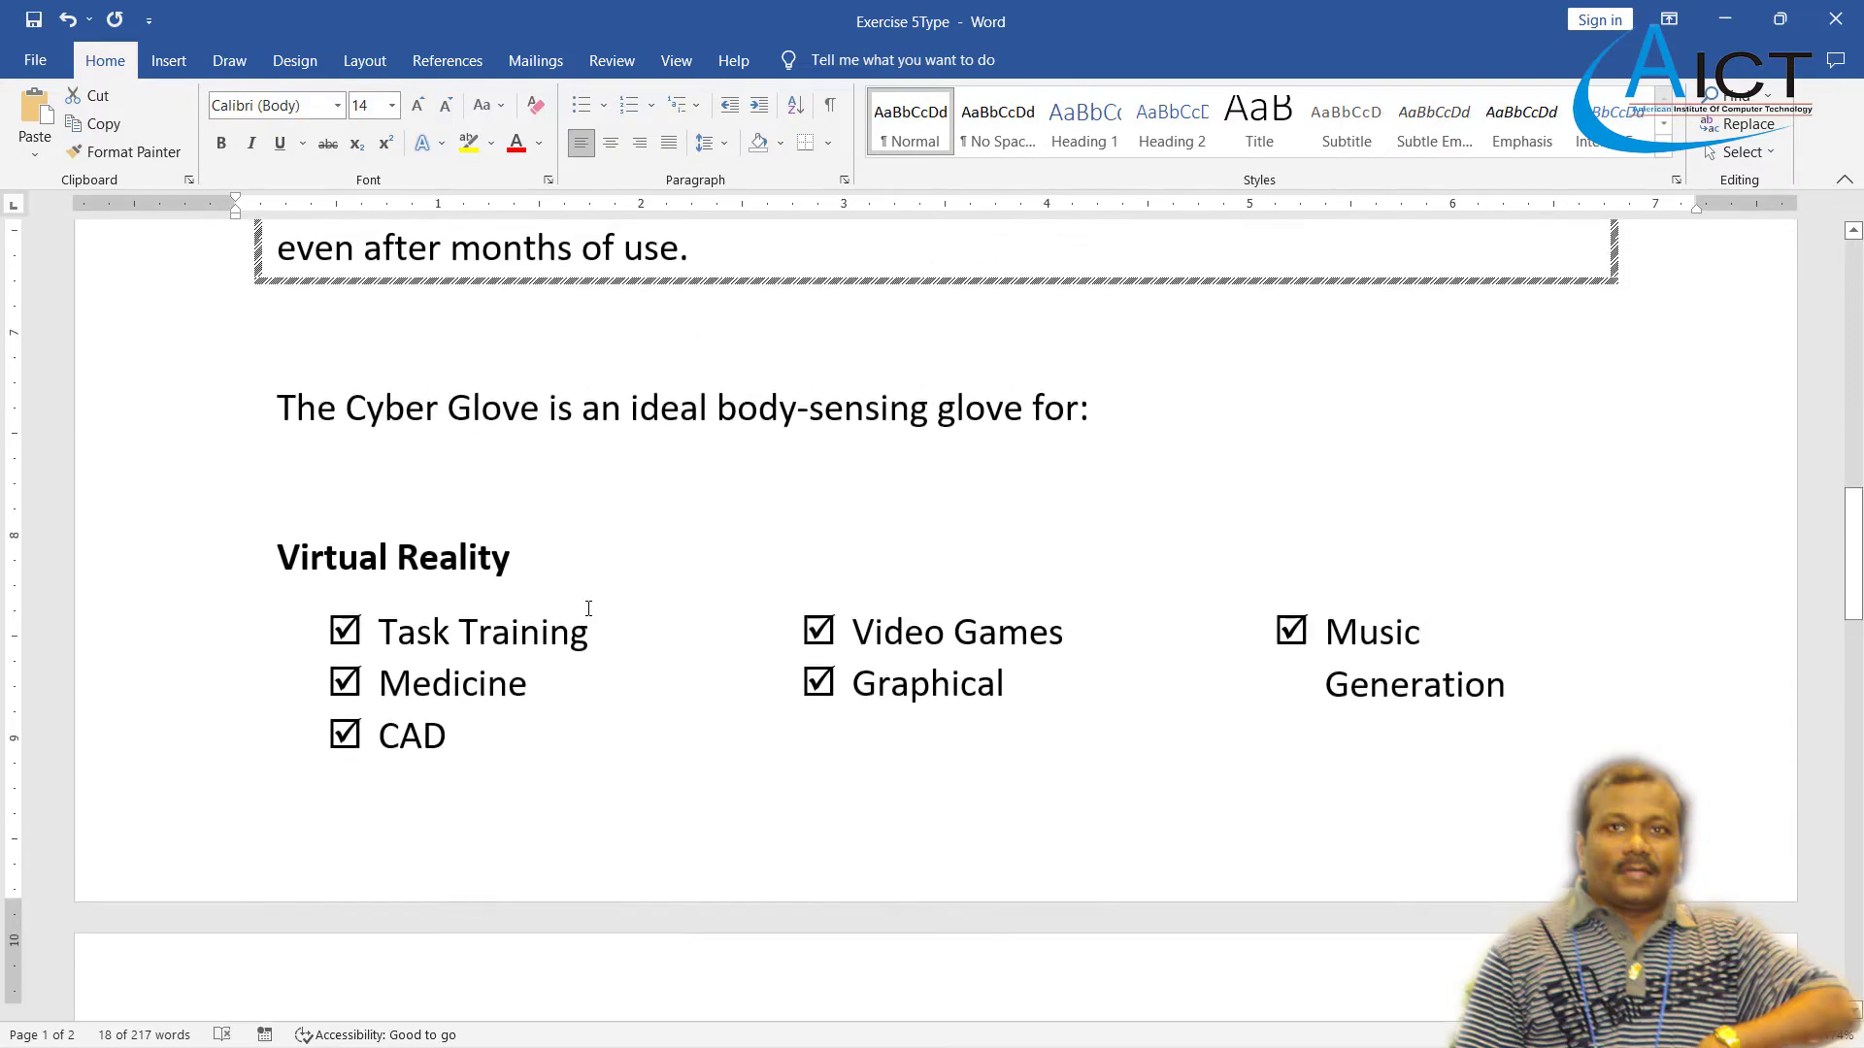
{"action": "scroll", "coordinate": [591, 610], "scroll_direction": "up", "scroll_amount": 8}
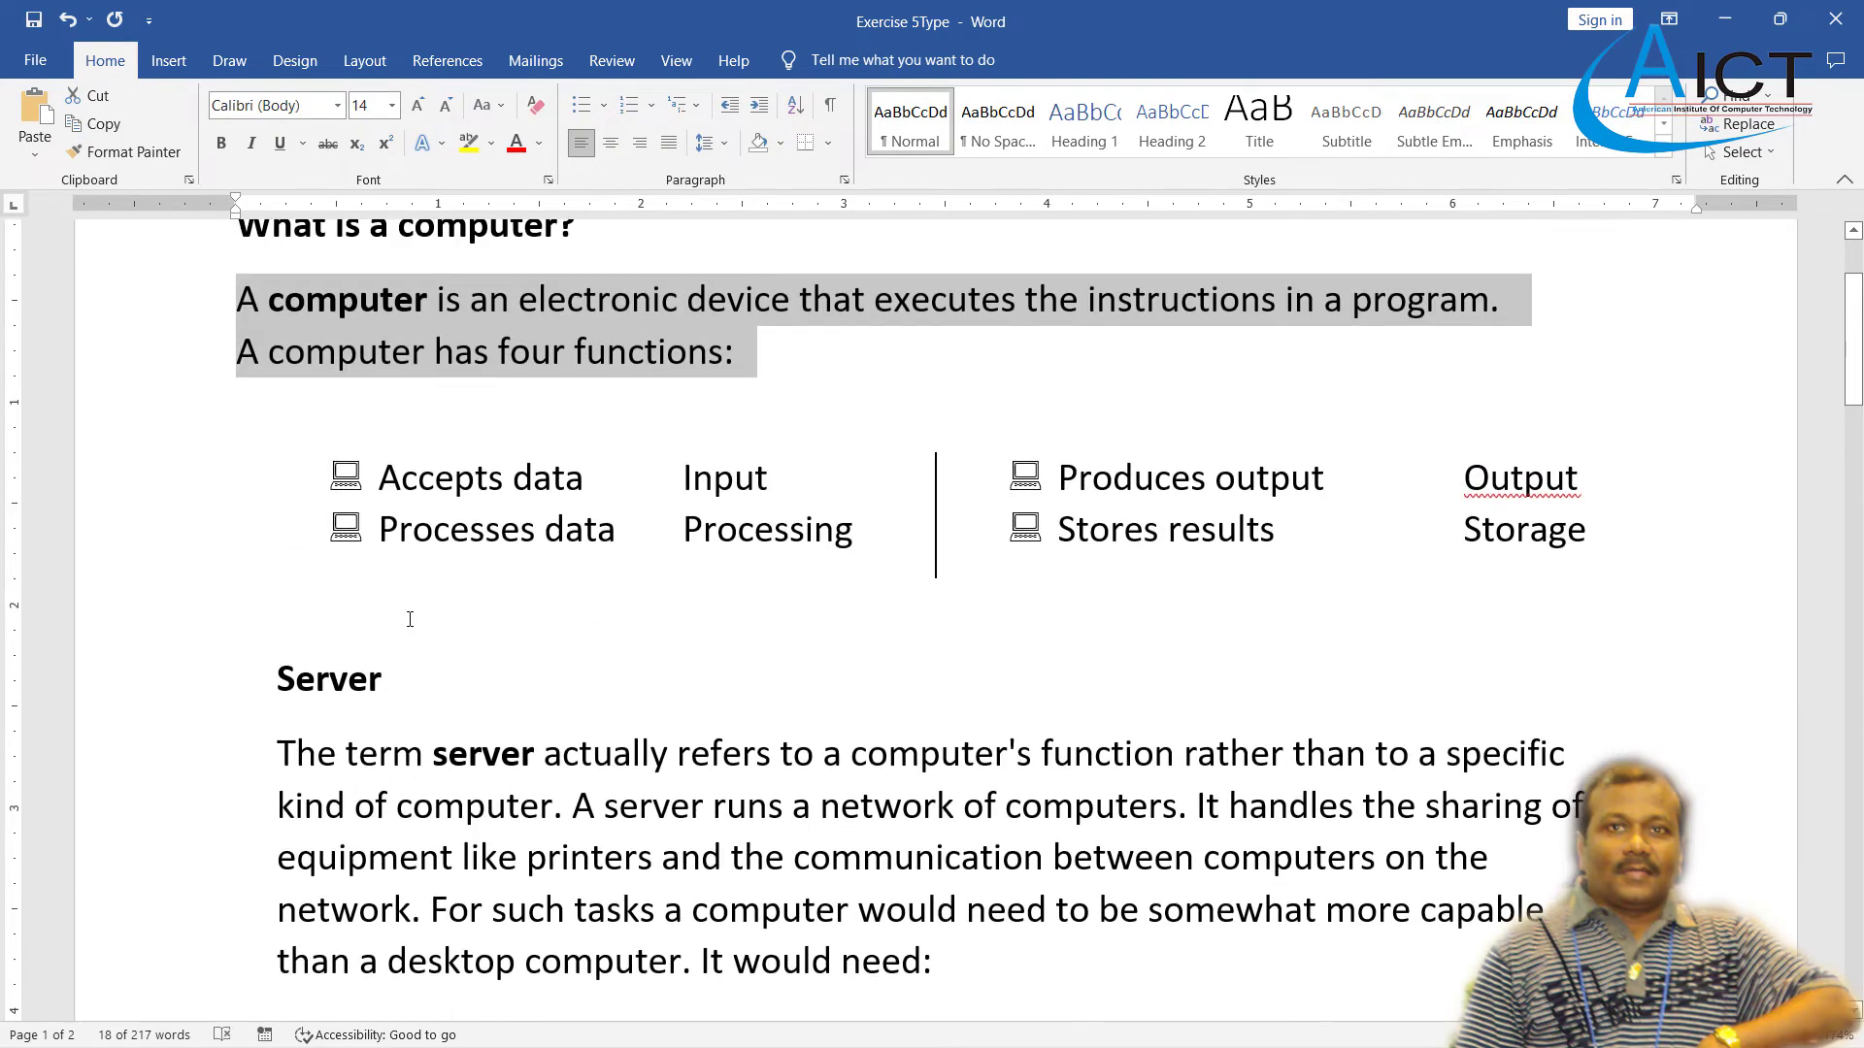
{"action": "left_click", "coordinate": [459, 501]}
{"action": "scroll", "coordinate": [432, 563], "scroll_direction": "down", "scroll_amount": 3}
{"action": "left_click", "coordinate": [325, 533]}
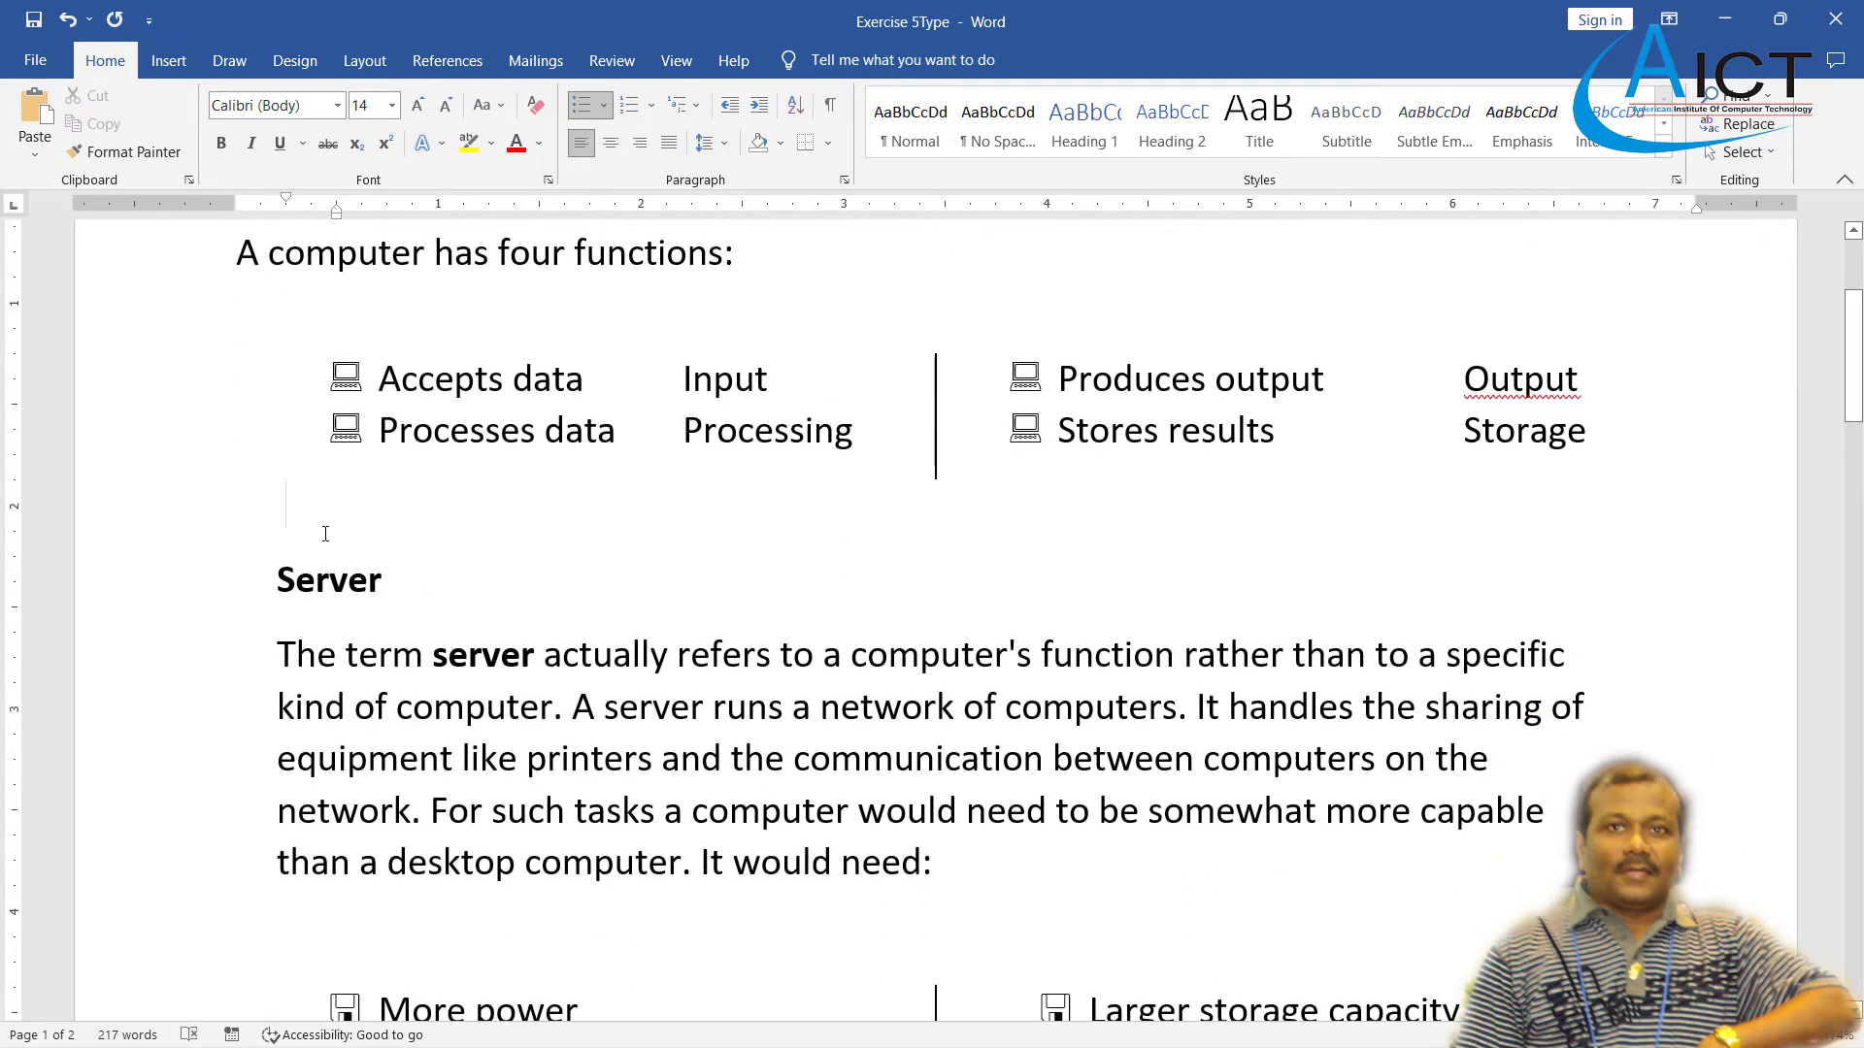
{"action": "key", "text": "Delete"}
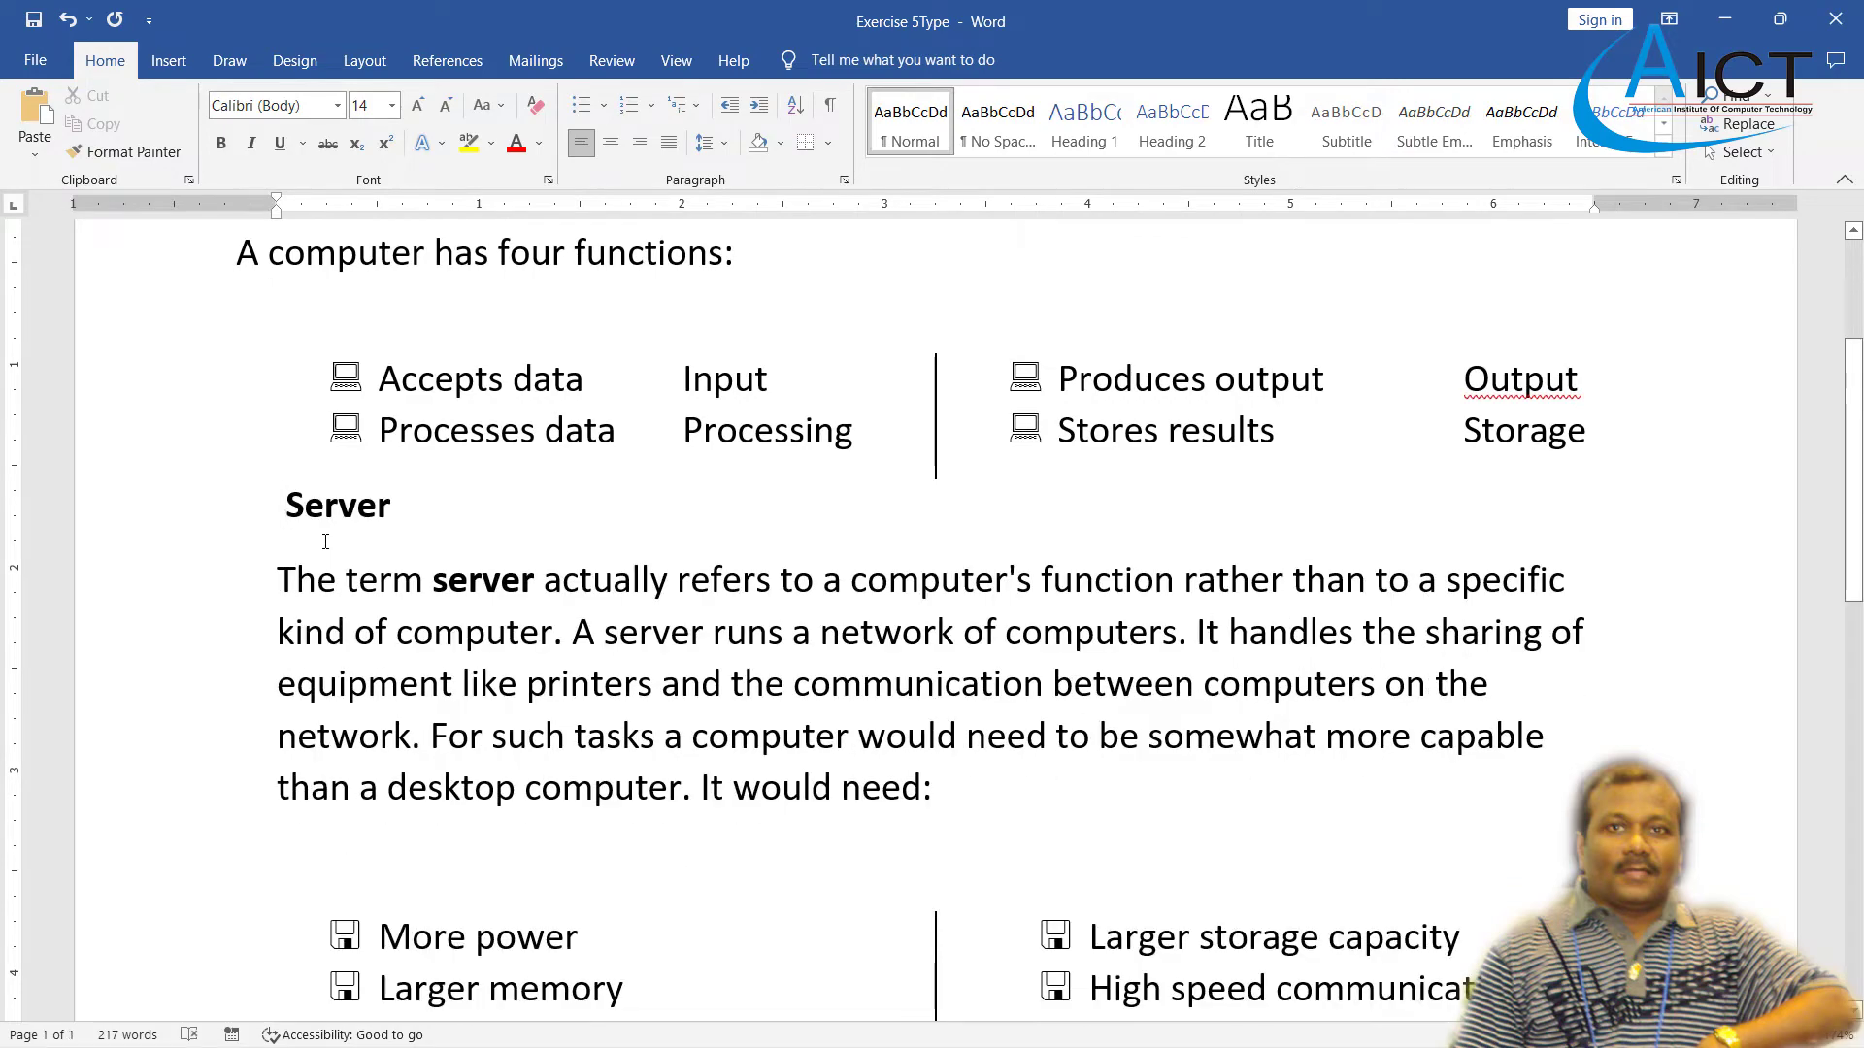
- Delete the blank line between "The Cyber Glove is an ideal body-sensing glove for:" and "Virtual Reality"
{"action": "scroll", "coordinate": [326, 540], "scroll_direction": "down", "scroll_amount": 7}
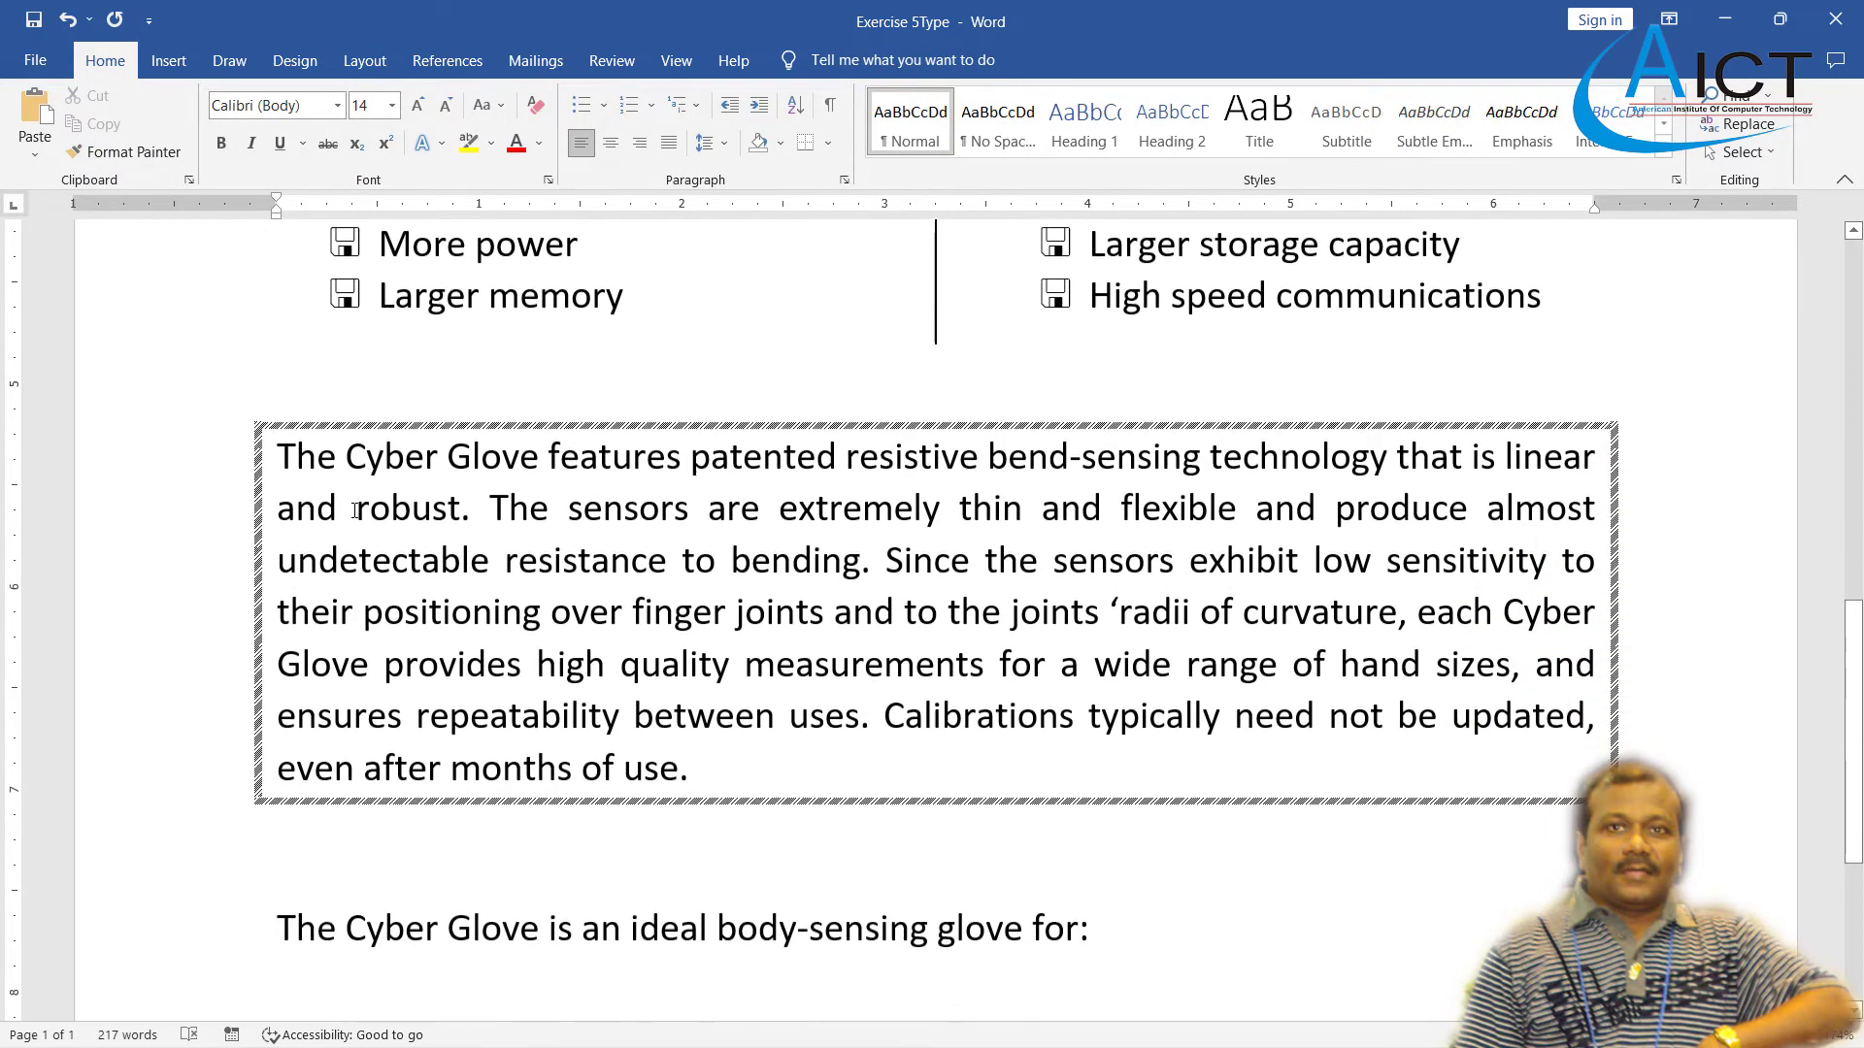
{"action": "scroll", "coordinate": [352, 514], "scroll_direction": "down", "scroll_amount": 5}
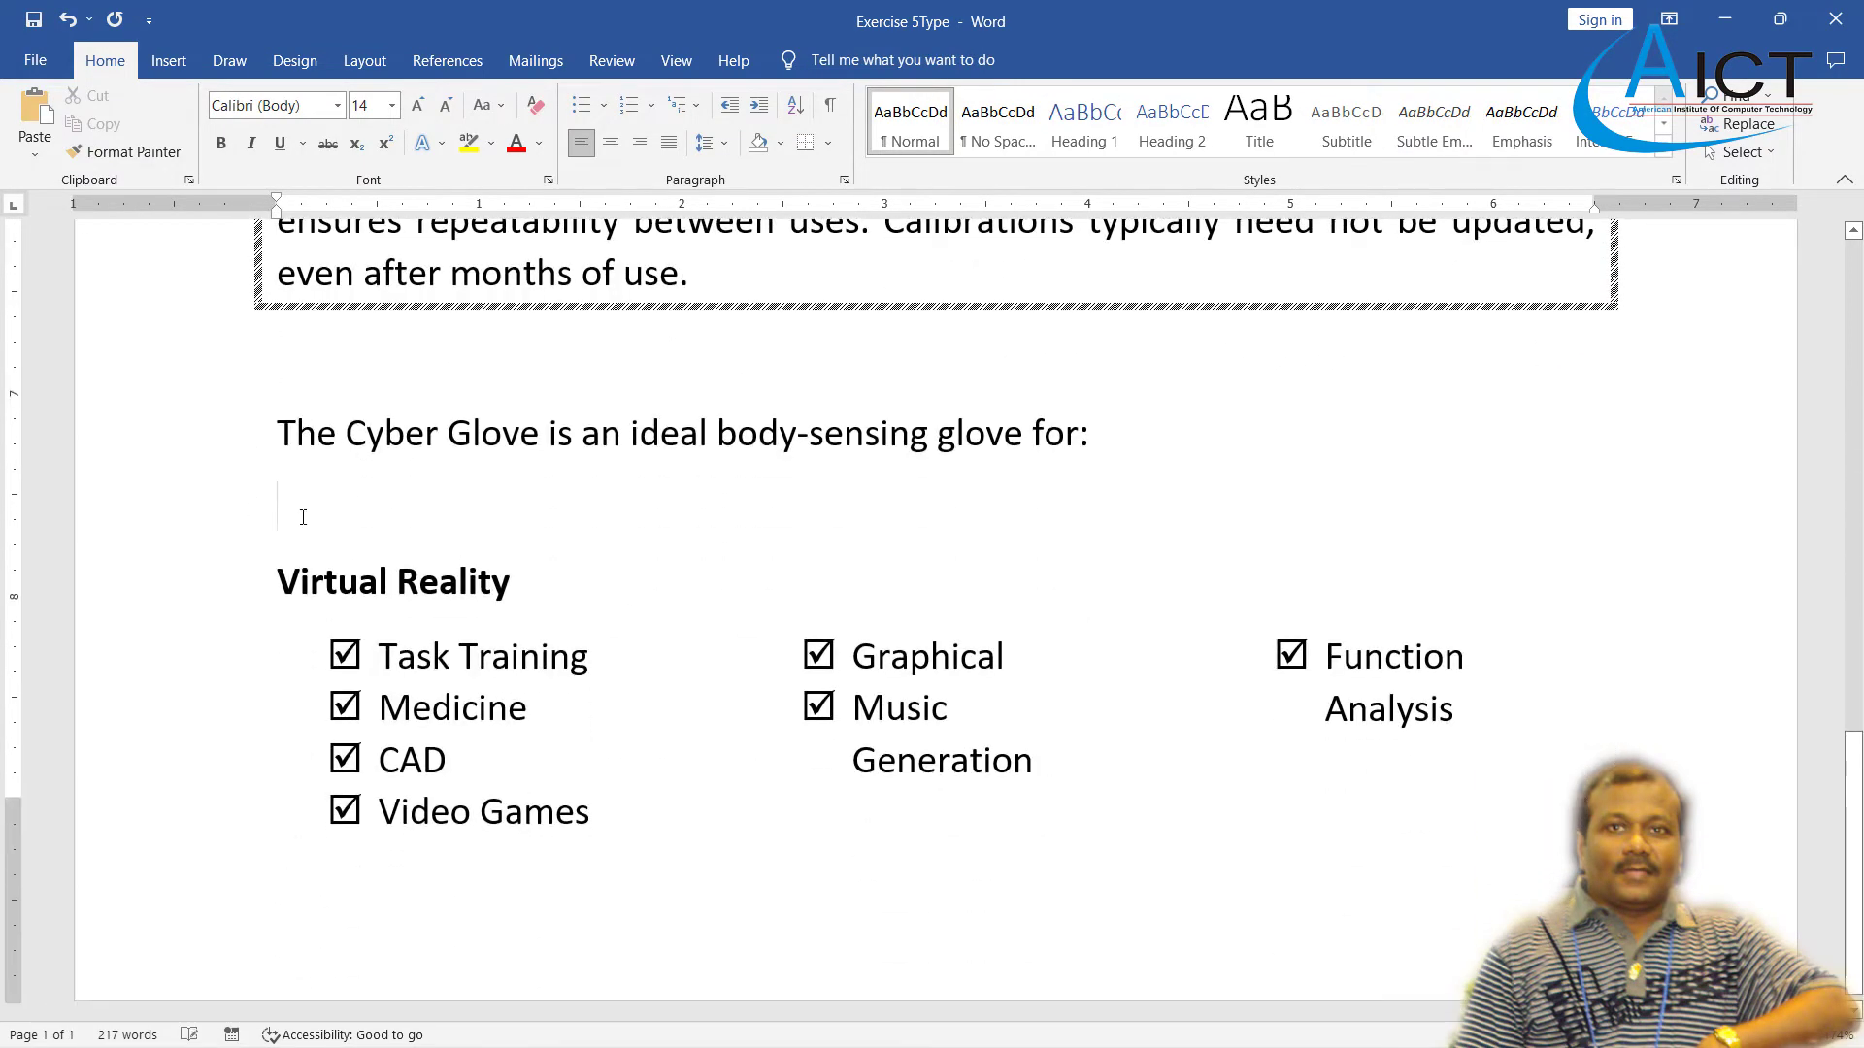
{"action": "key", "text": "Delete"}
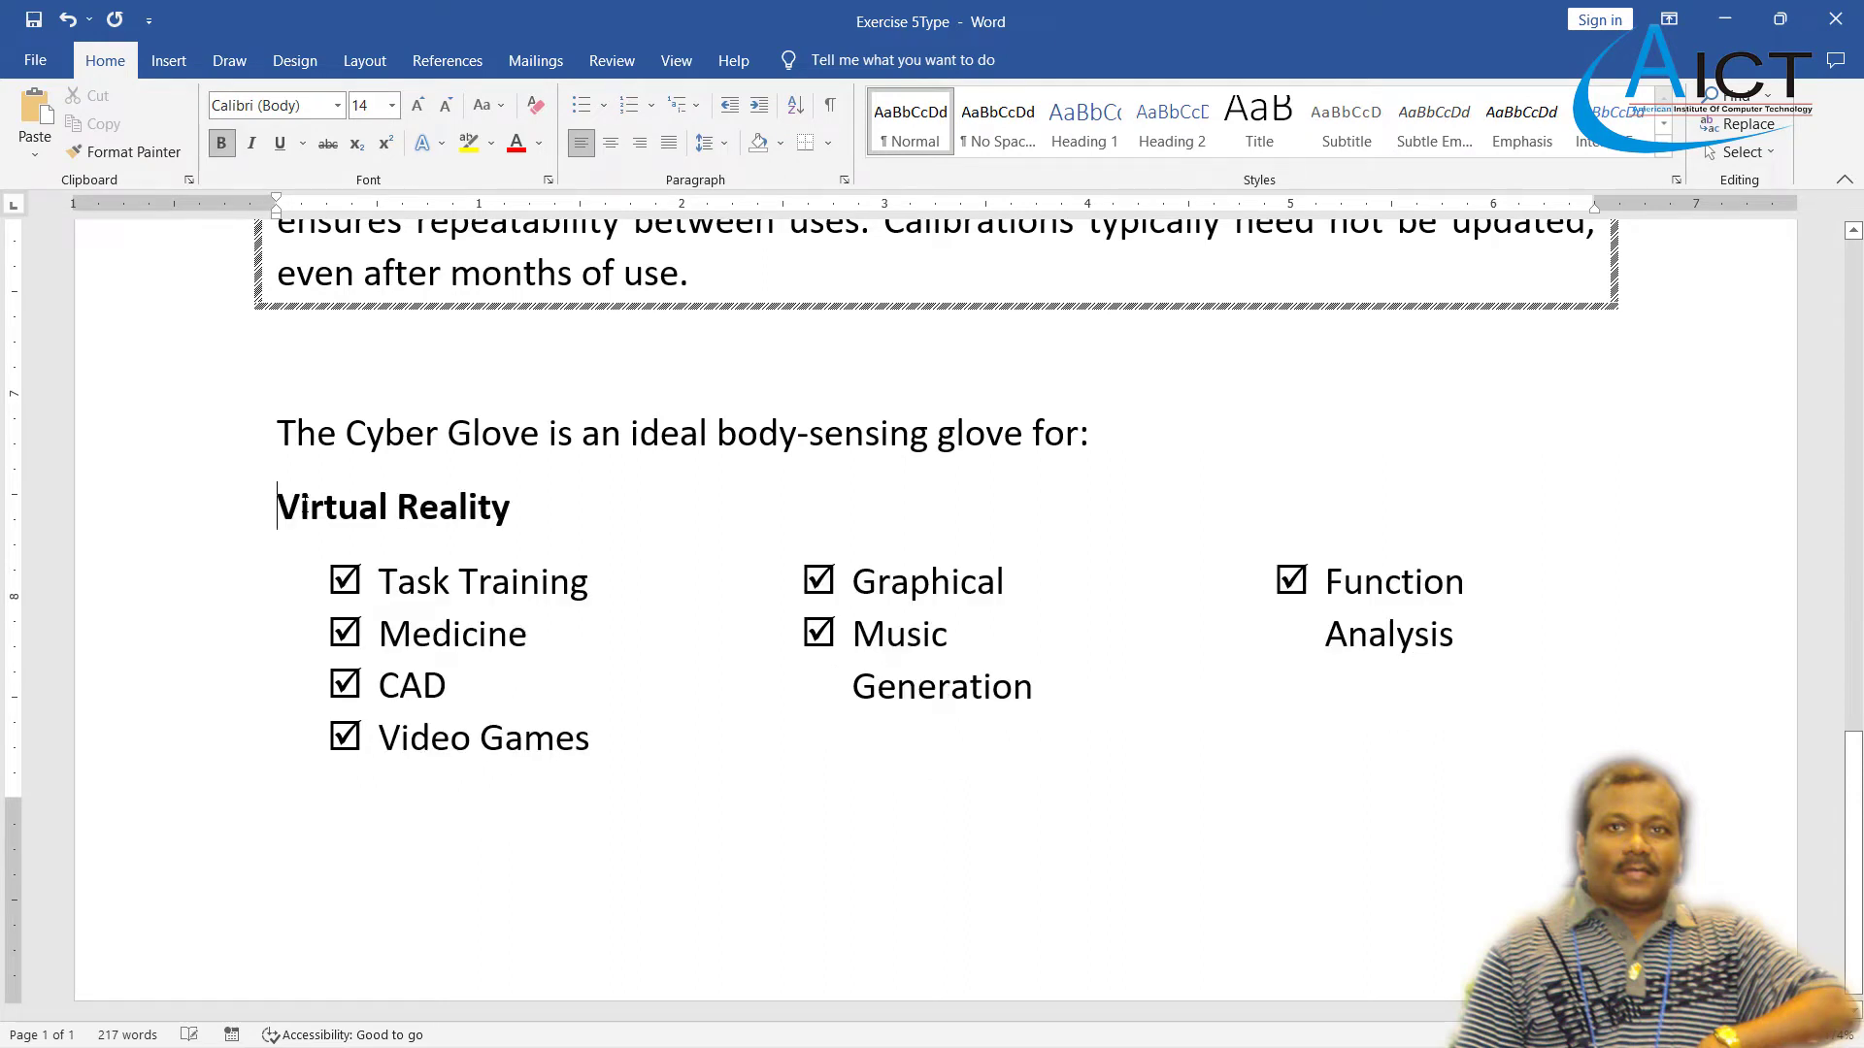
{"action": "scroll", "coordinate": [305, 505], "scroll_direction": "down", "scroll_amount": 1}
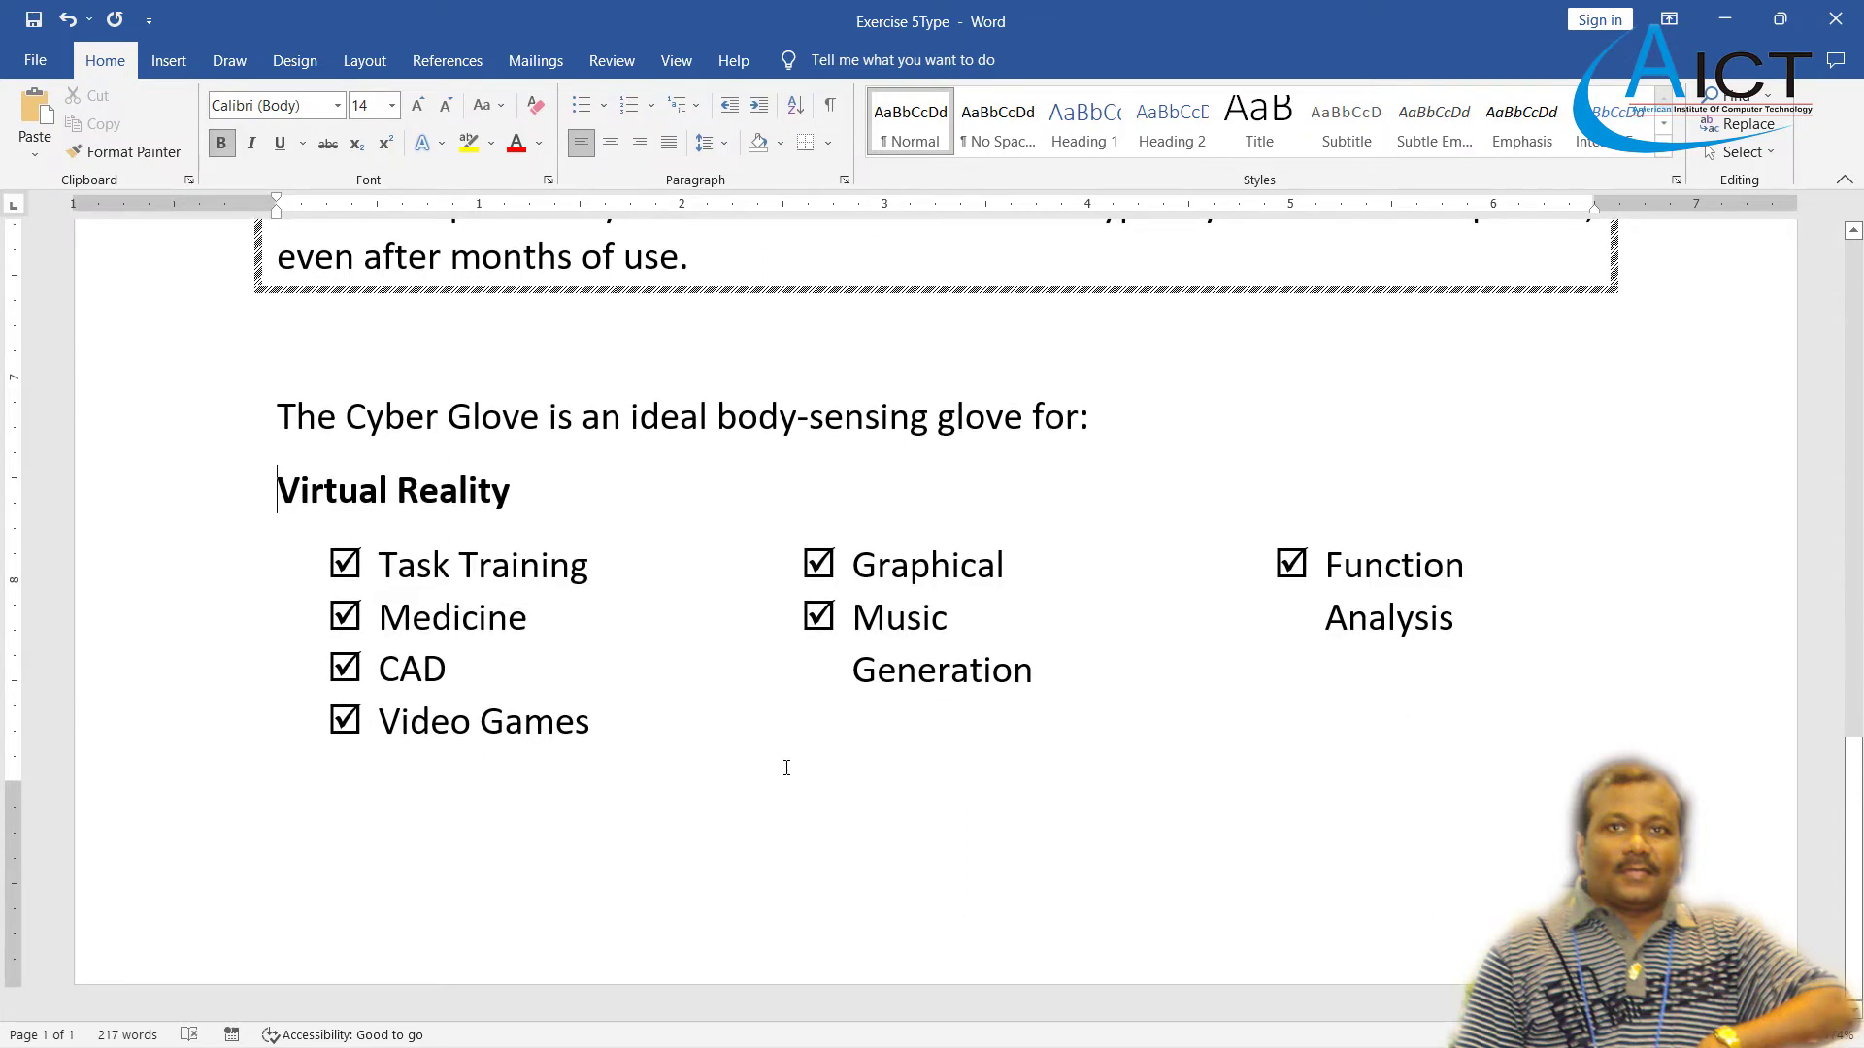
- Reduce the column spacing of the three-column ticked-box list to 0.2", applied to the selected text only
{"action": "left_click", "coordinate": [1048, 638]}
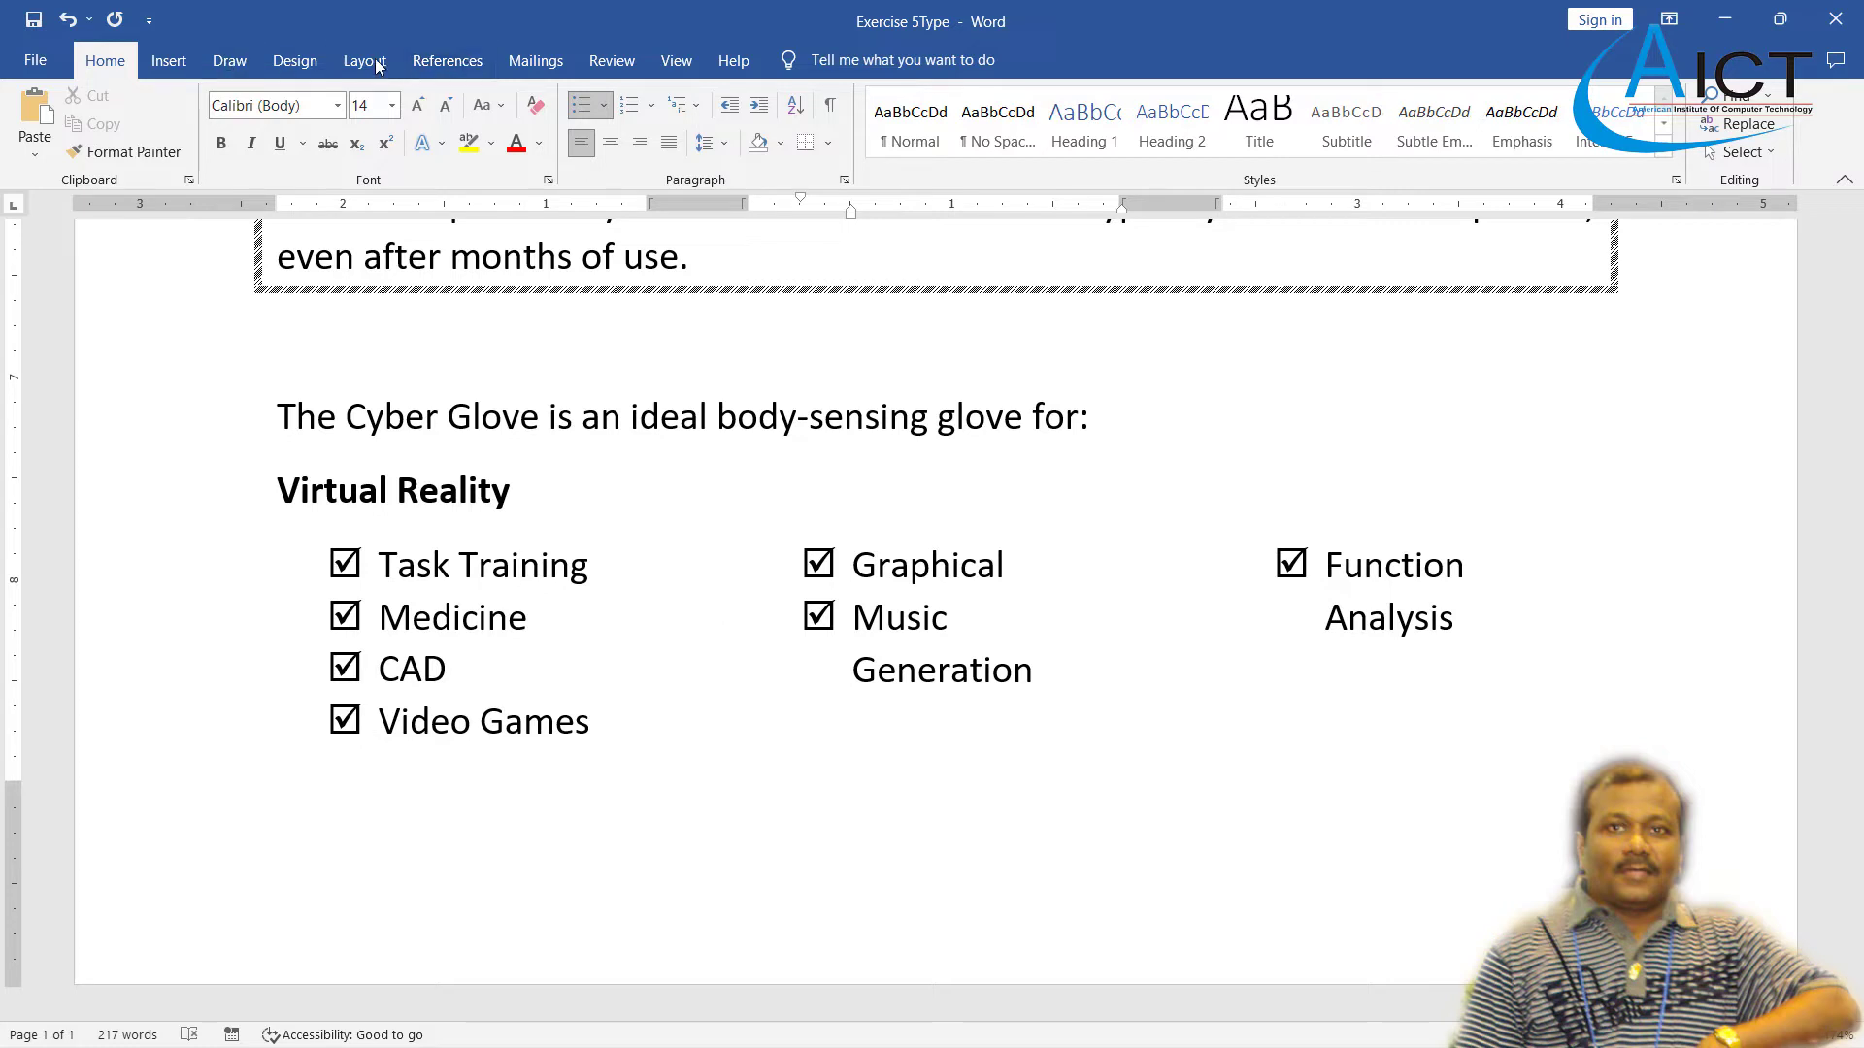
{"action": "left_click_drag", "start_coordinate": [378, 565], "coordinate": [1492, 629]}
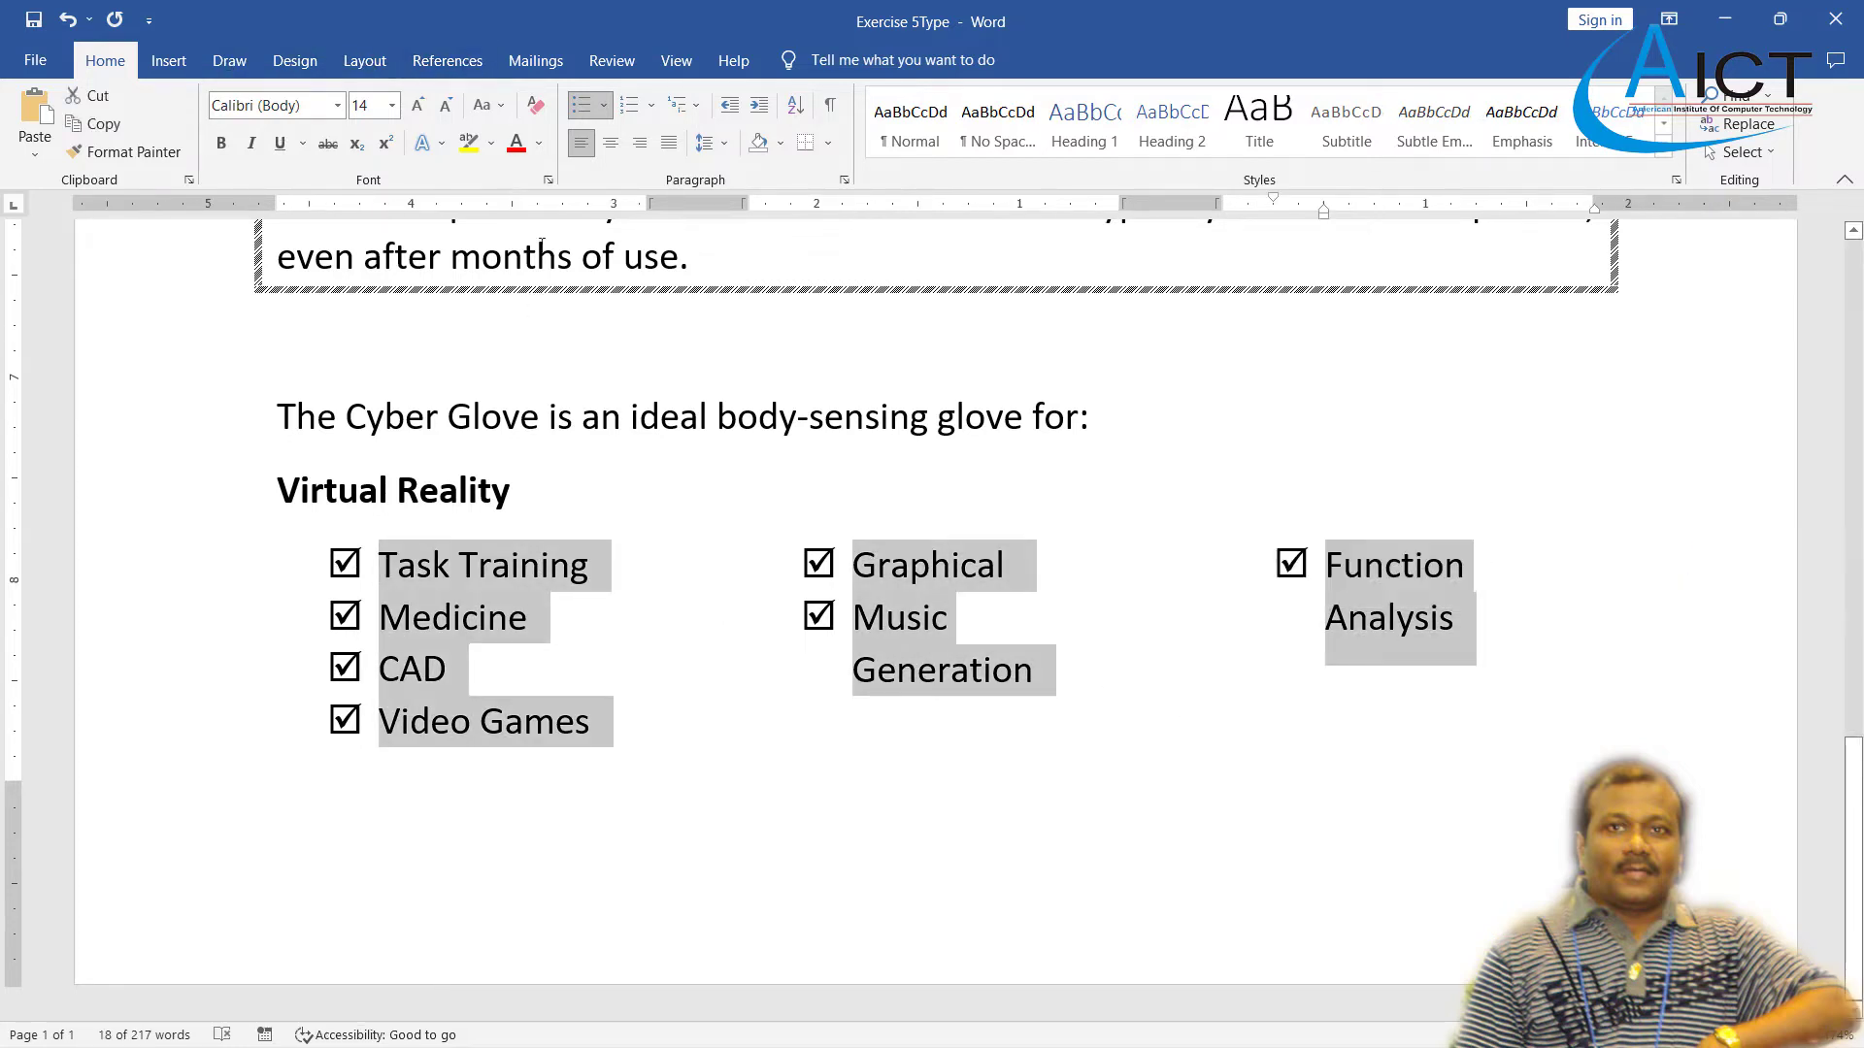
{"action": "left_click", "coordinate": [364, 60]}
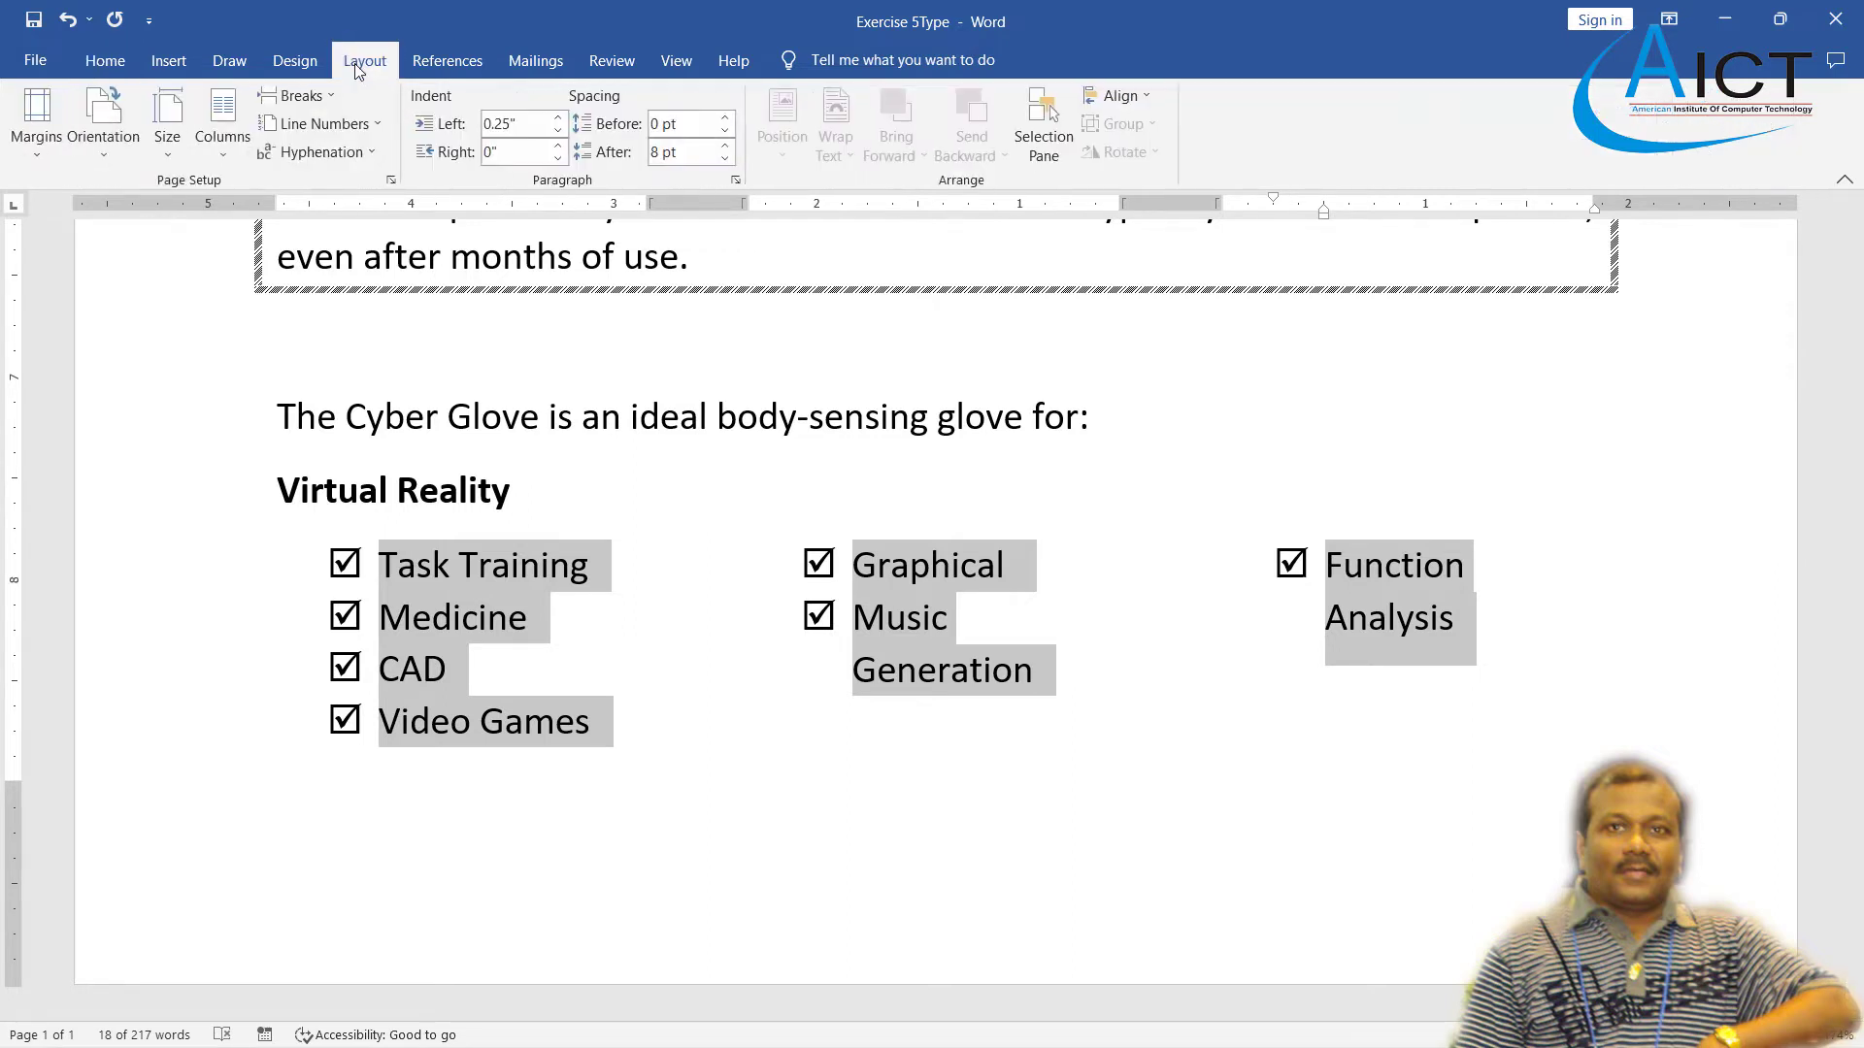
{"action": "left_click", "coordinate": [217, 160]}
{"action": "left_click", "coordinate": [262, 454]}
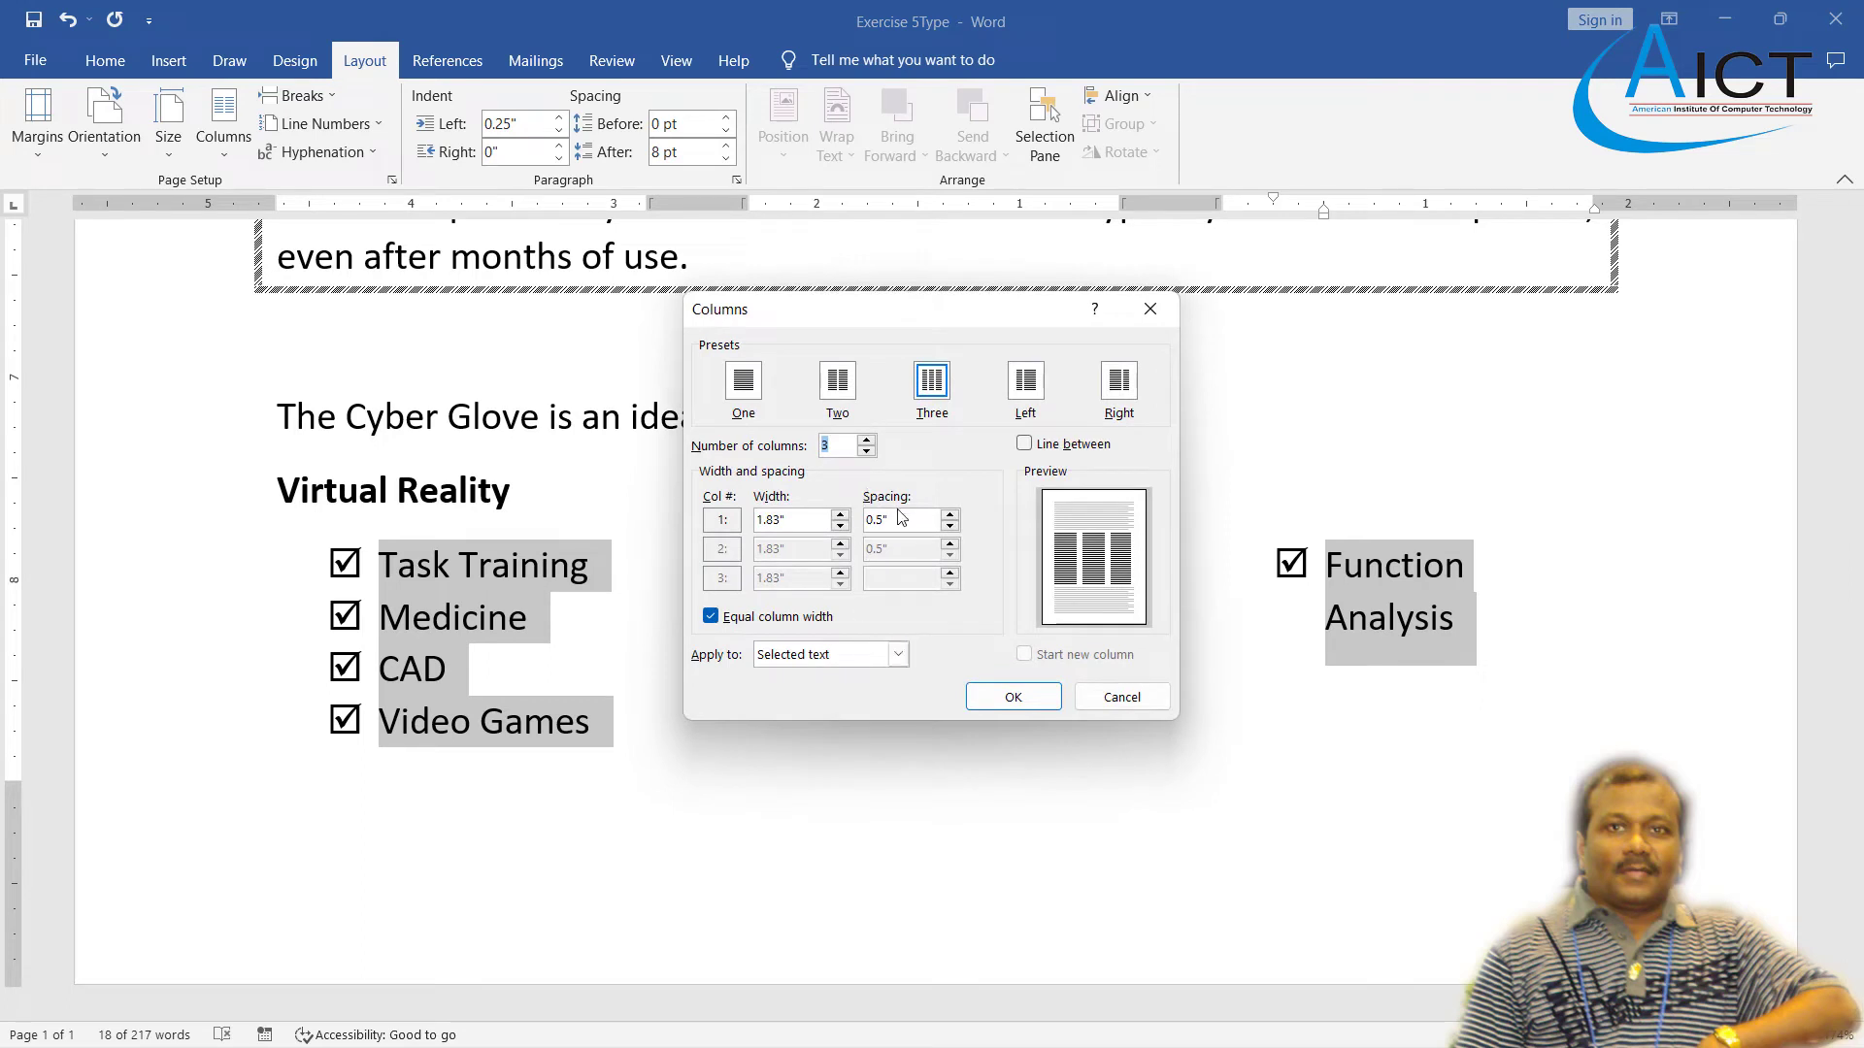
{"action": "left_click", "coordinate": [950, 526]}
{"action": "left_click", "coordinate": [951, 526]}
{"action": "left_click", "coordinate": [951, 526]}
{"action": "left_click", "coordinate": [1013, 697]}
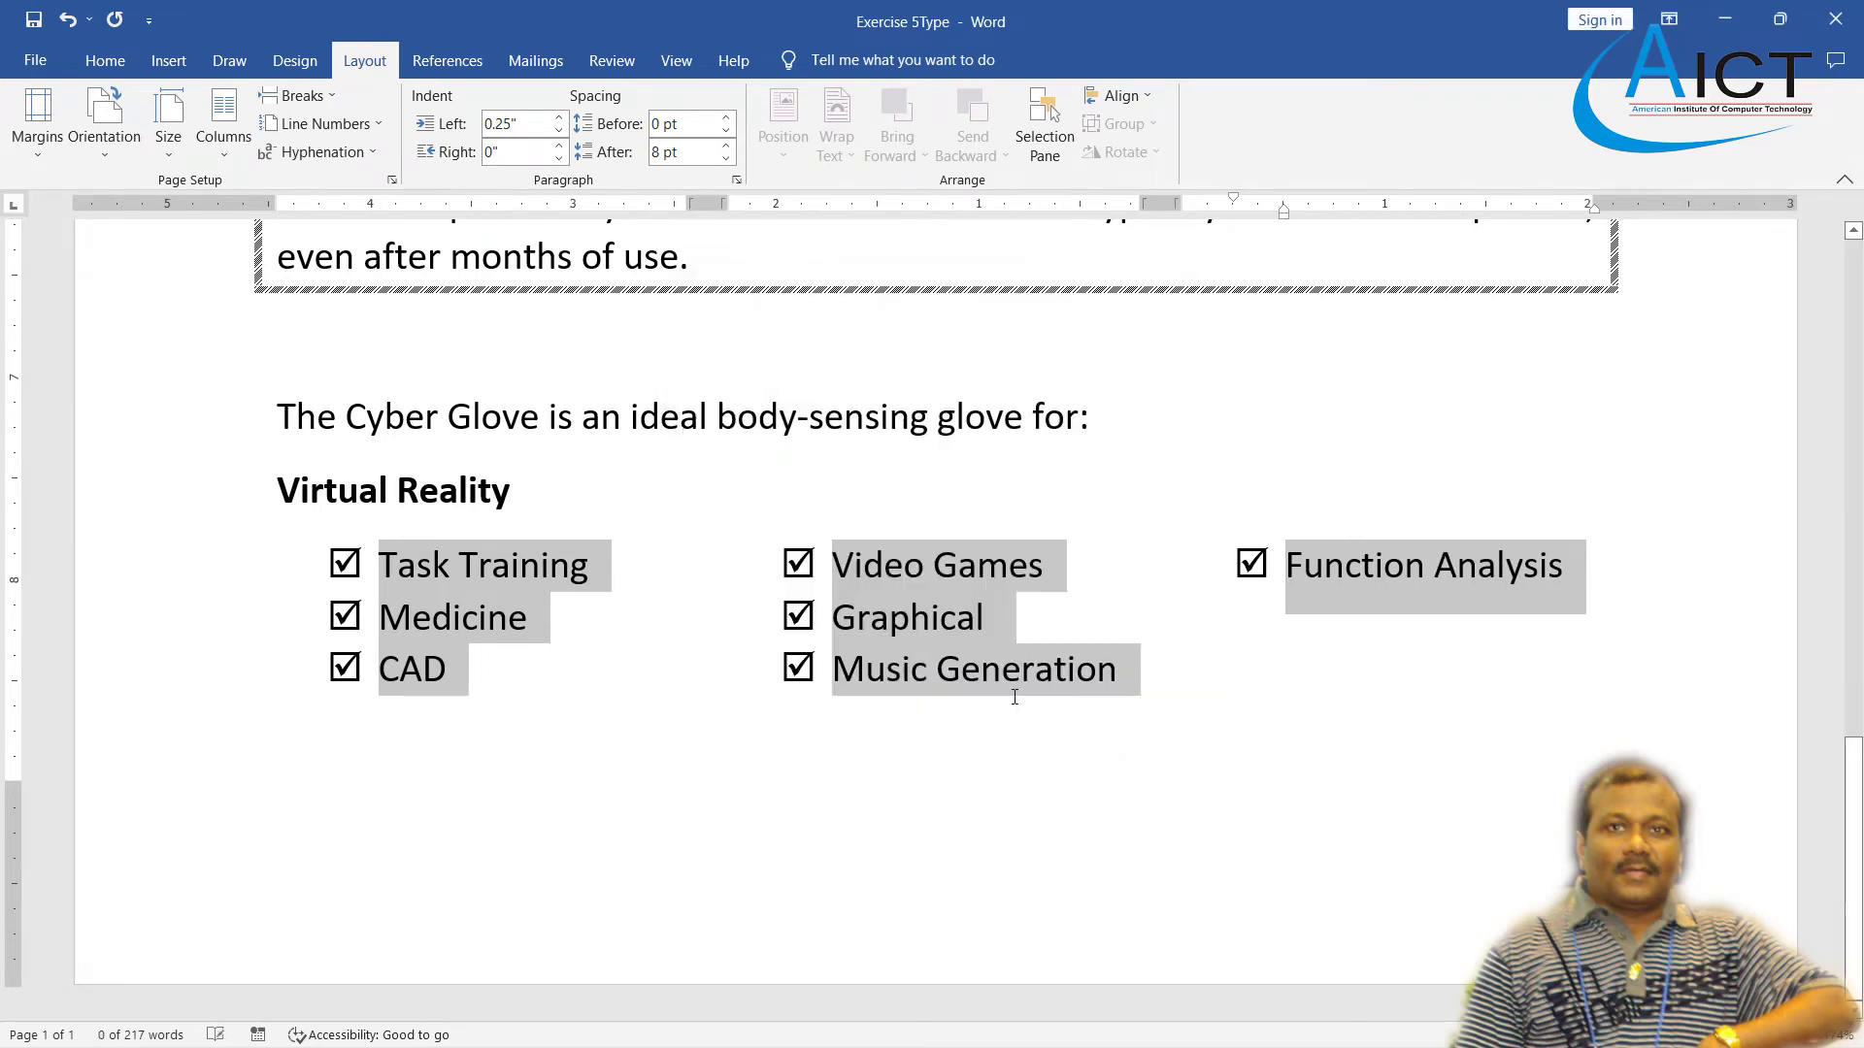
{"action": "left_click", "coordinate": [932, 791]}
- Look over the formatted Exercise 5 document from start to end and close it
{"action": "scroll", "coordinate": [932, 791], "scroll_direction": "up", "scroll_amount": 10}
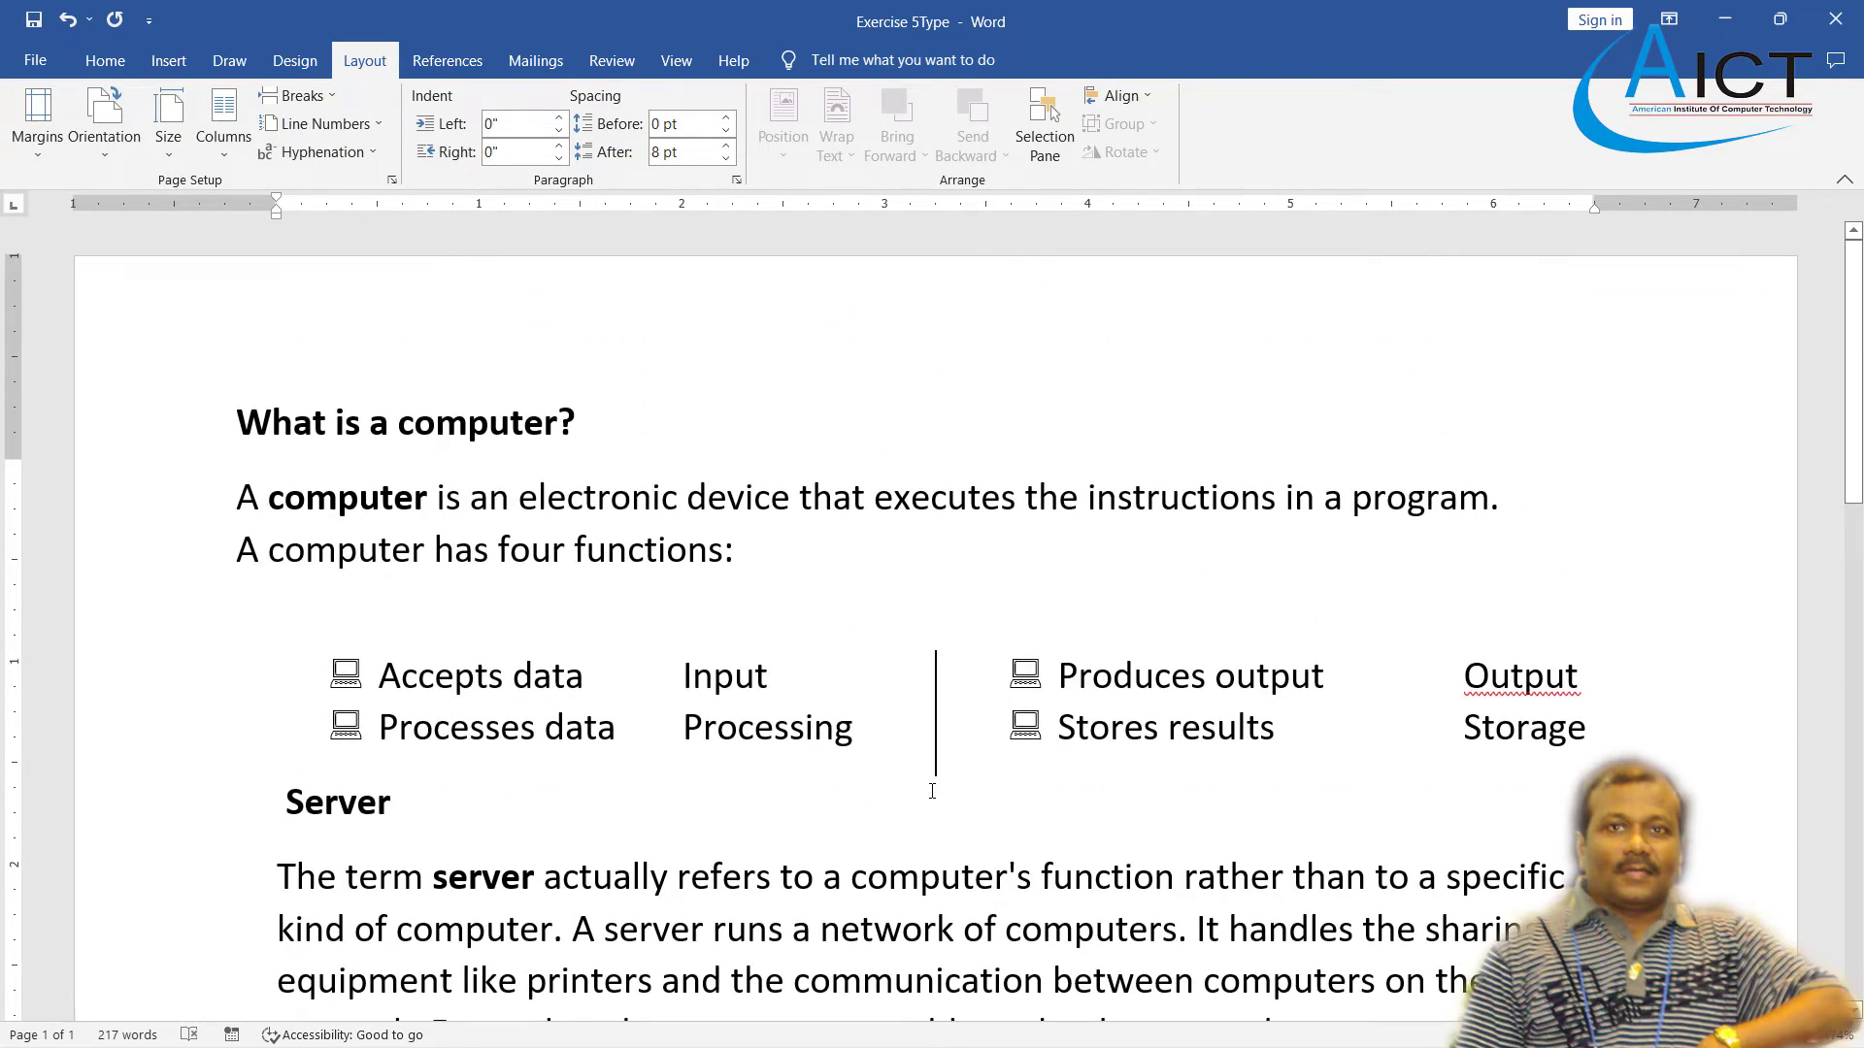
{"action": "scroll", "coordinate": [932, 791], "scroll_direction": "down", "scroll_amount": 10}
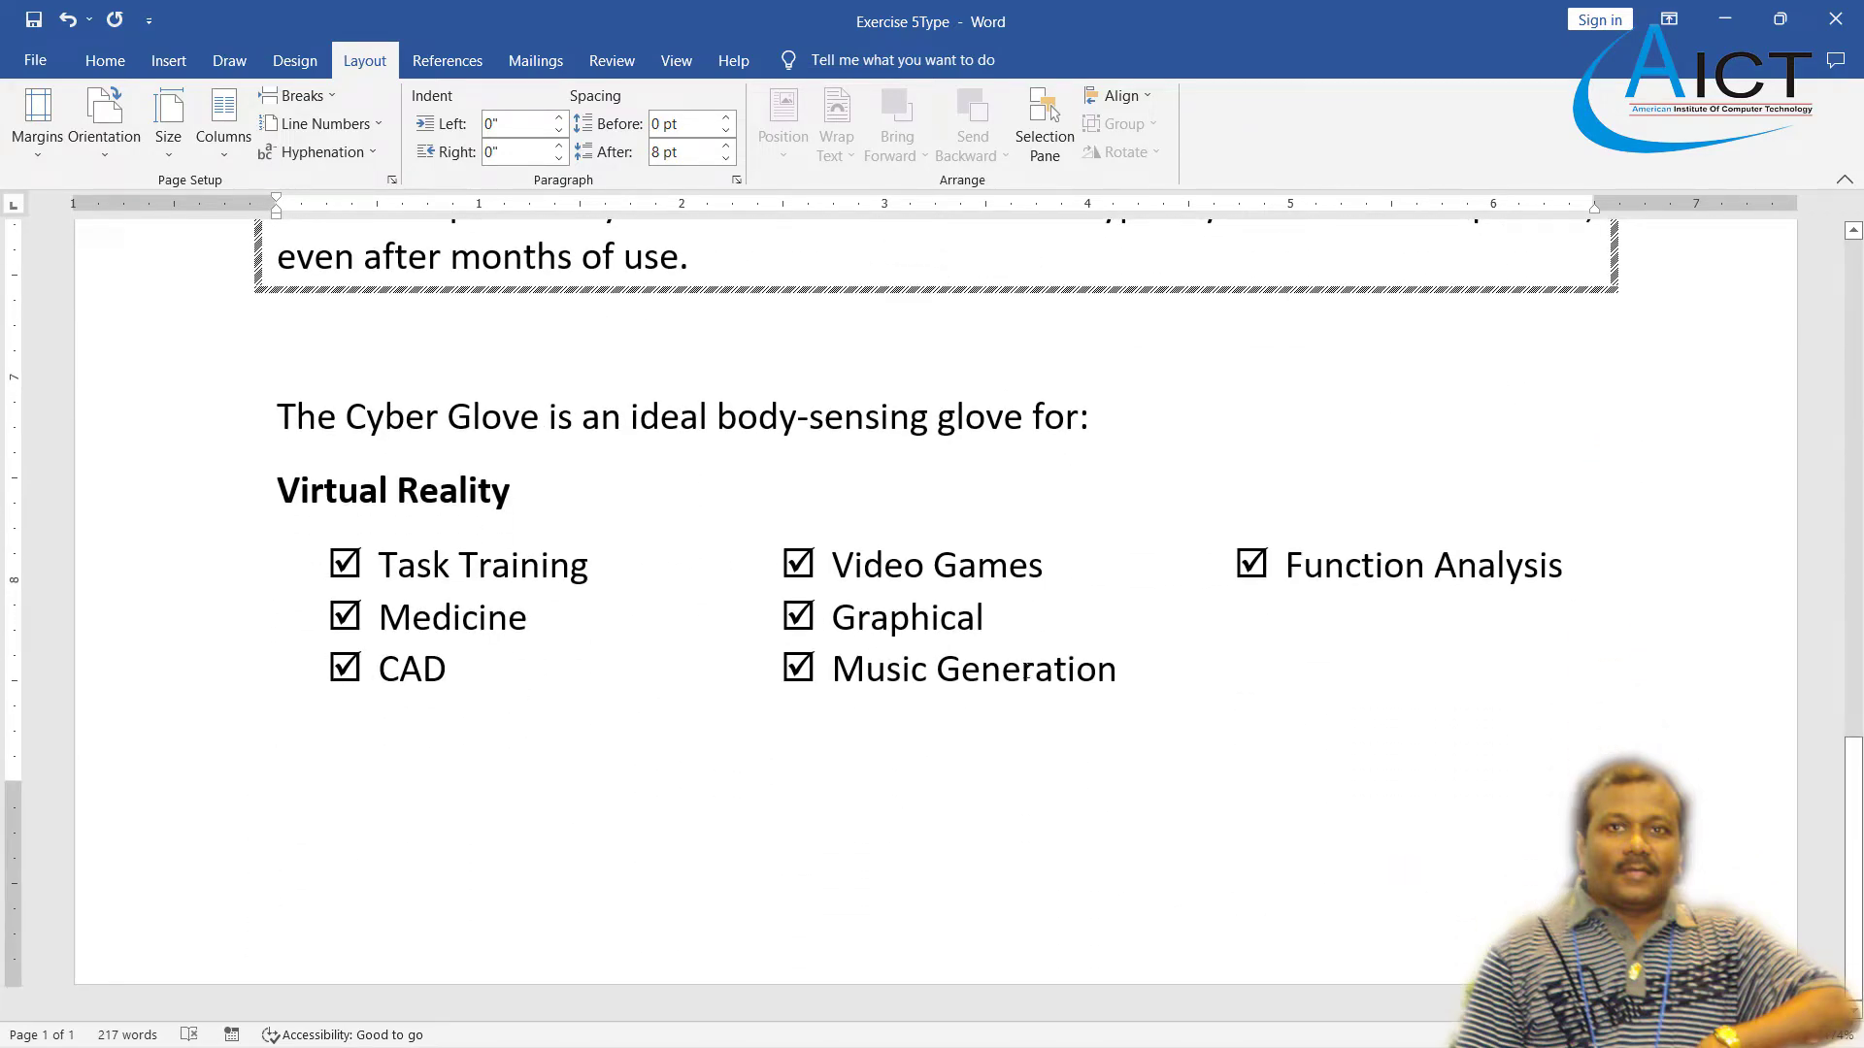
{"action": "left_click", "coordinate": [1836, 22]}
{"action": "left_click", "coordinate": [932, 589]}
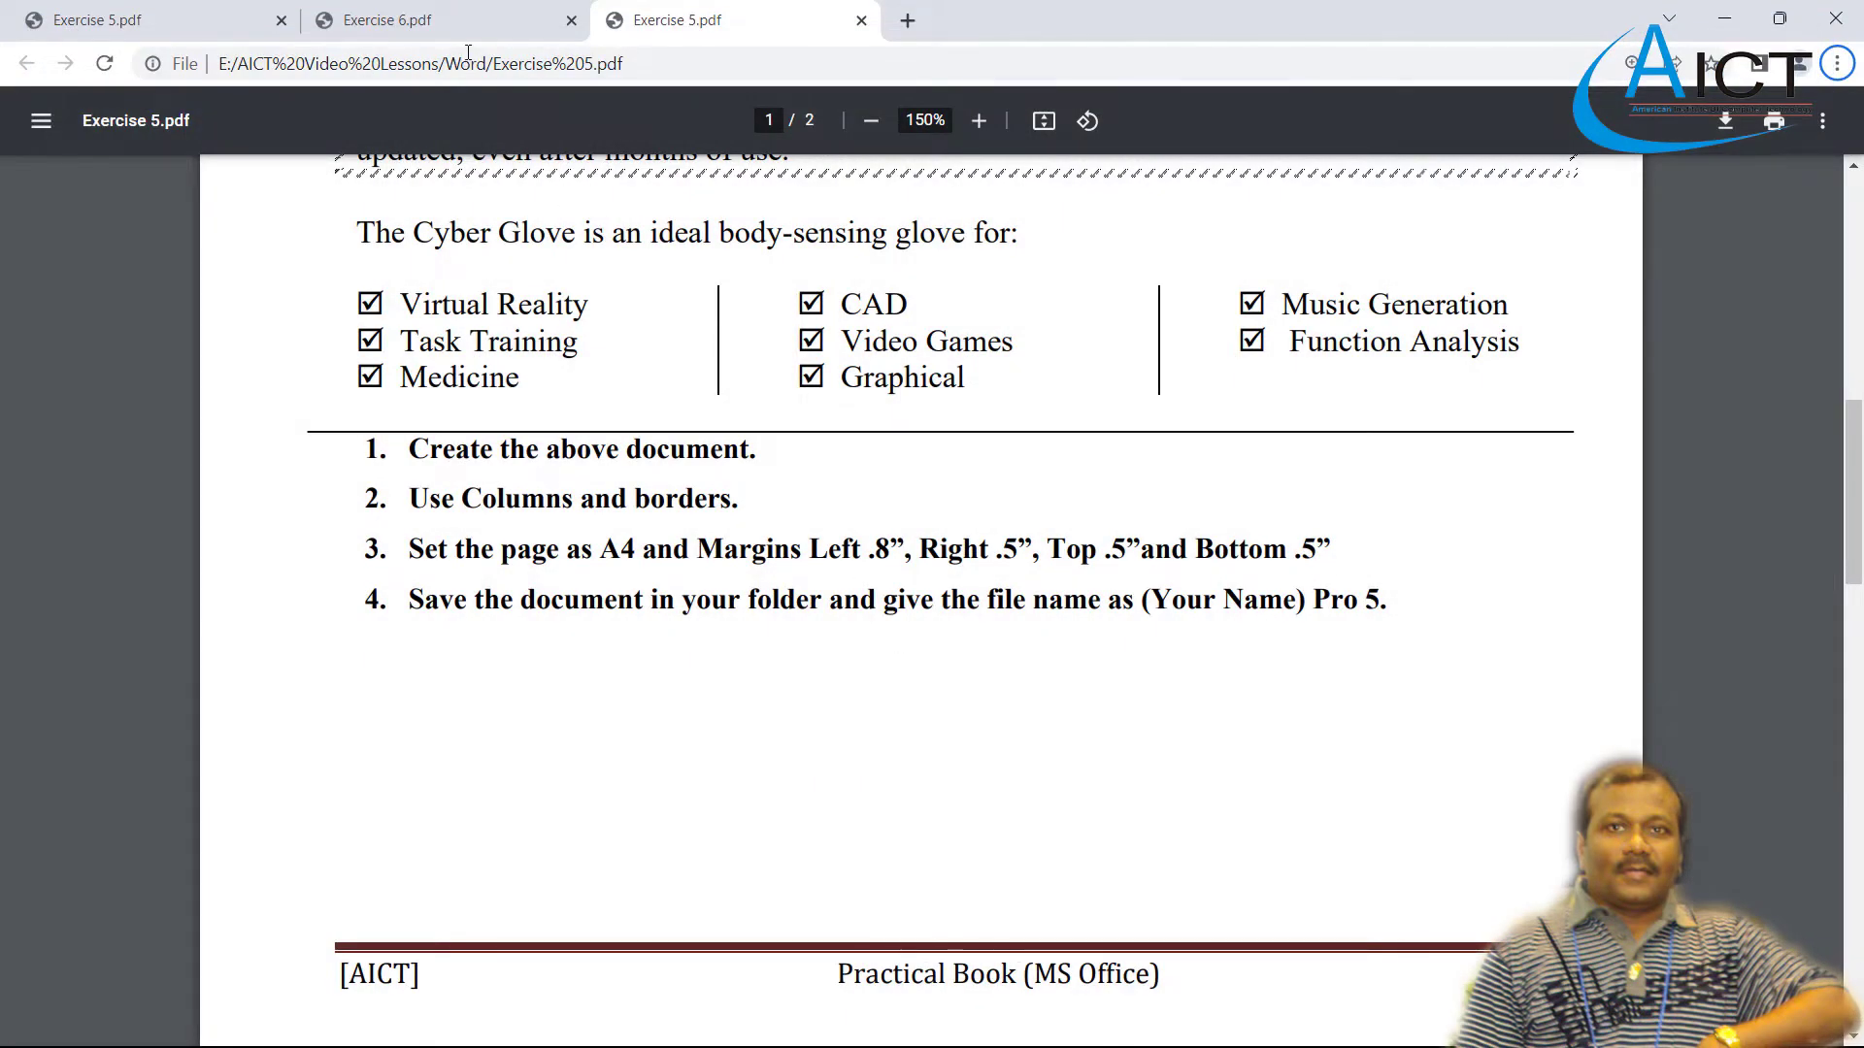
- Examine the Exercise 6 PDF for its column lists, bullet symbols, drop caps and numbered task instructions
{"action": "left_click", "coordinate": [485, 27]}
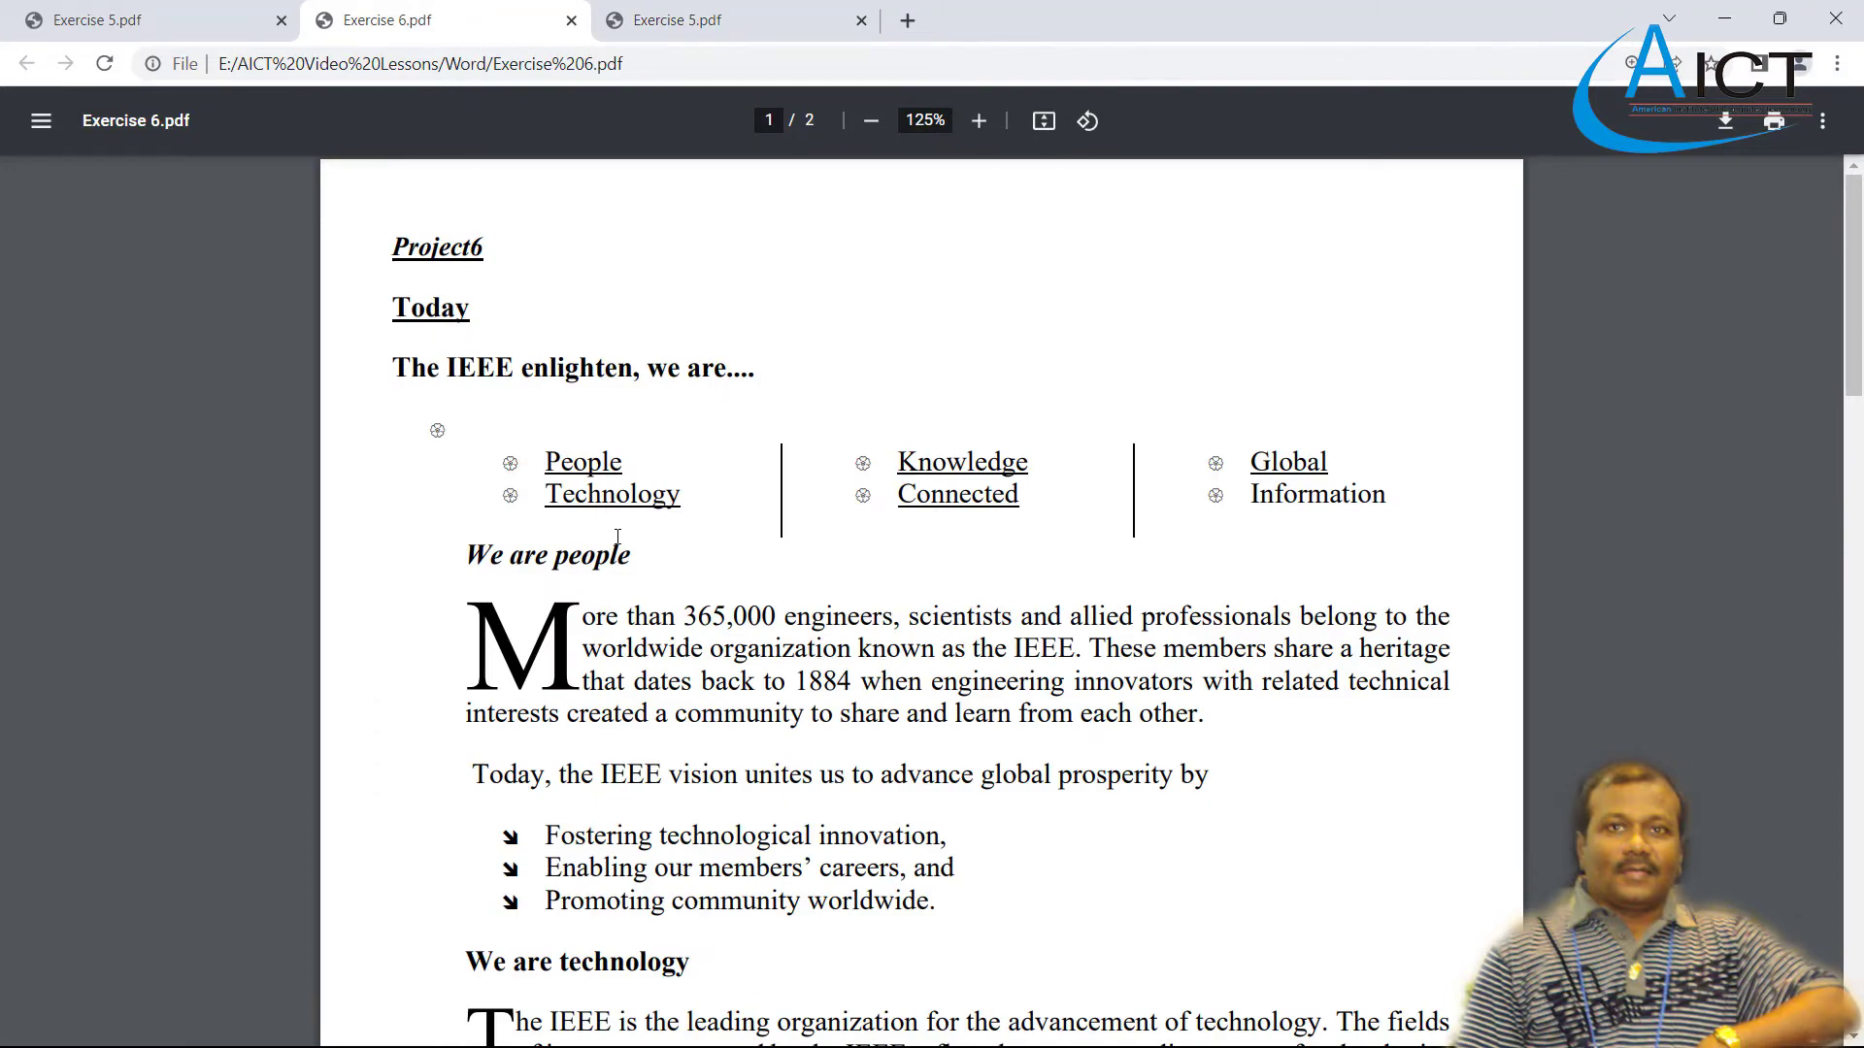
{"action": "scroll", "coordinate": [617, 536], "scroll_direction": "down", "scroll_amount": 3}
{"action": "scroll", "coordinate": [617, 537], "scroll_direction": "up", "scroll_amount": 3}
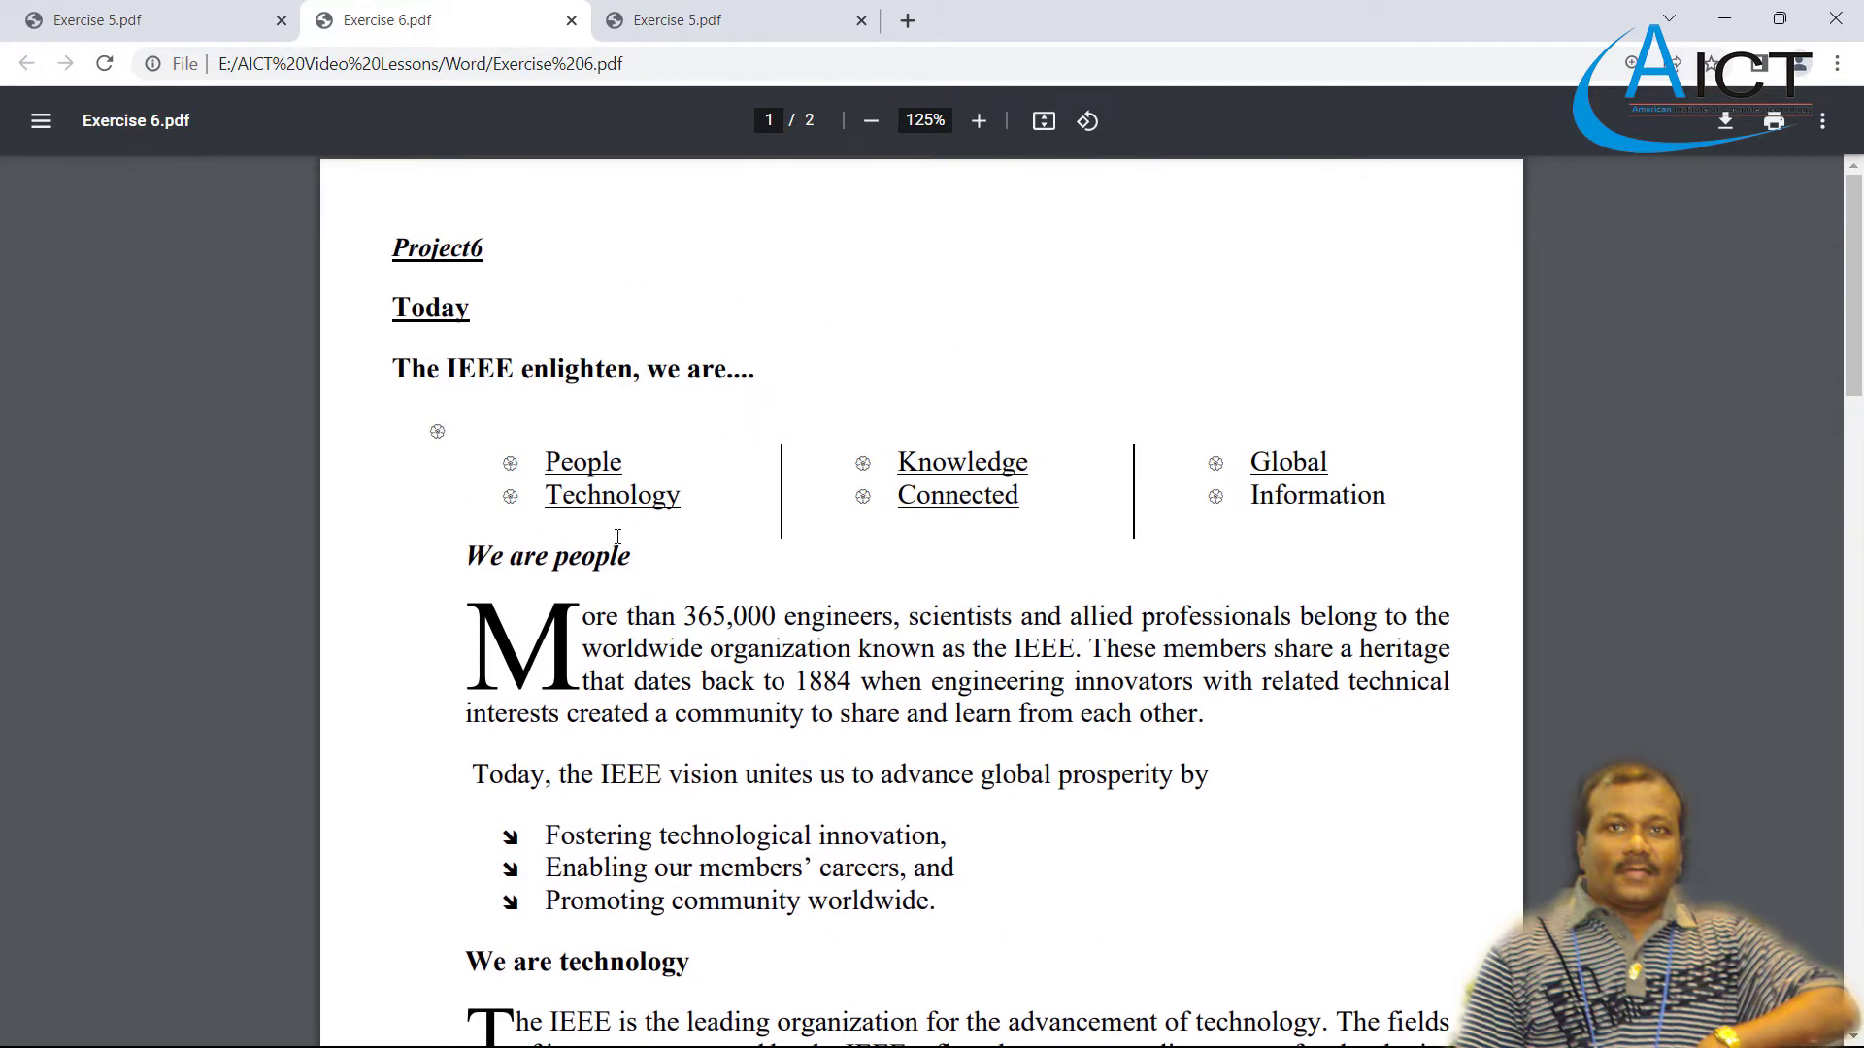
{"action": "scroll", "coordinate": [618, 537], "scroll_direction": "down", "scroll_amount": 4}
{"action": "scroll", "coordinate": [617, 537], "scroll_direction": "up", "scroll_amount": 4}
{"action": "scroll", "coordinate": [682, 464], "scroll_direction": "down", "scroll_amount": 3}
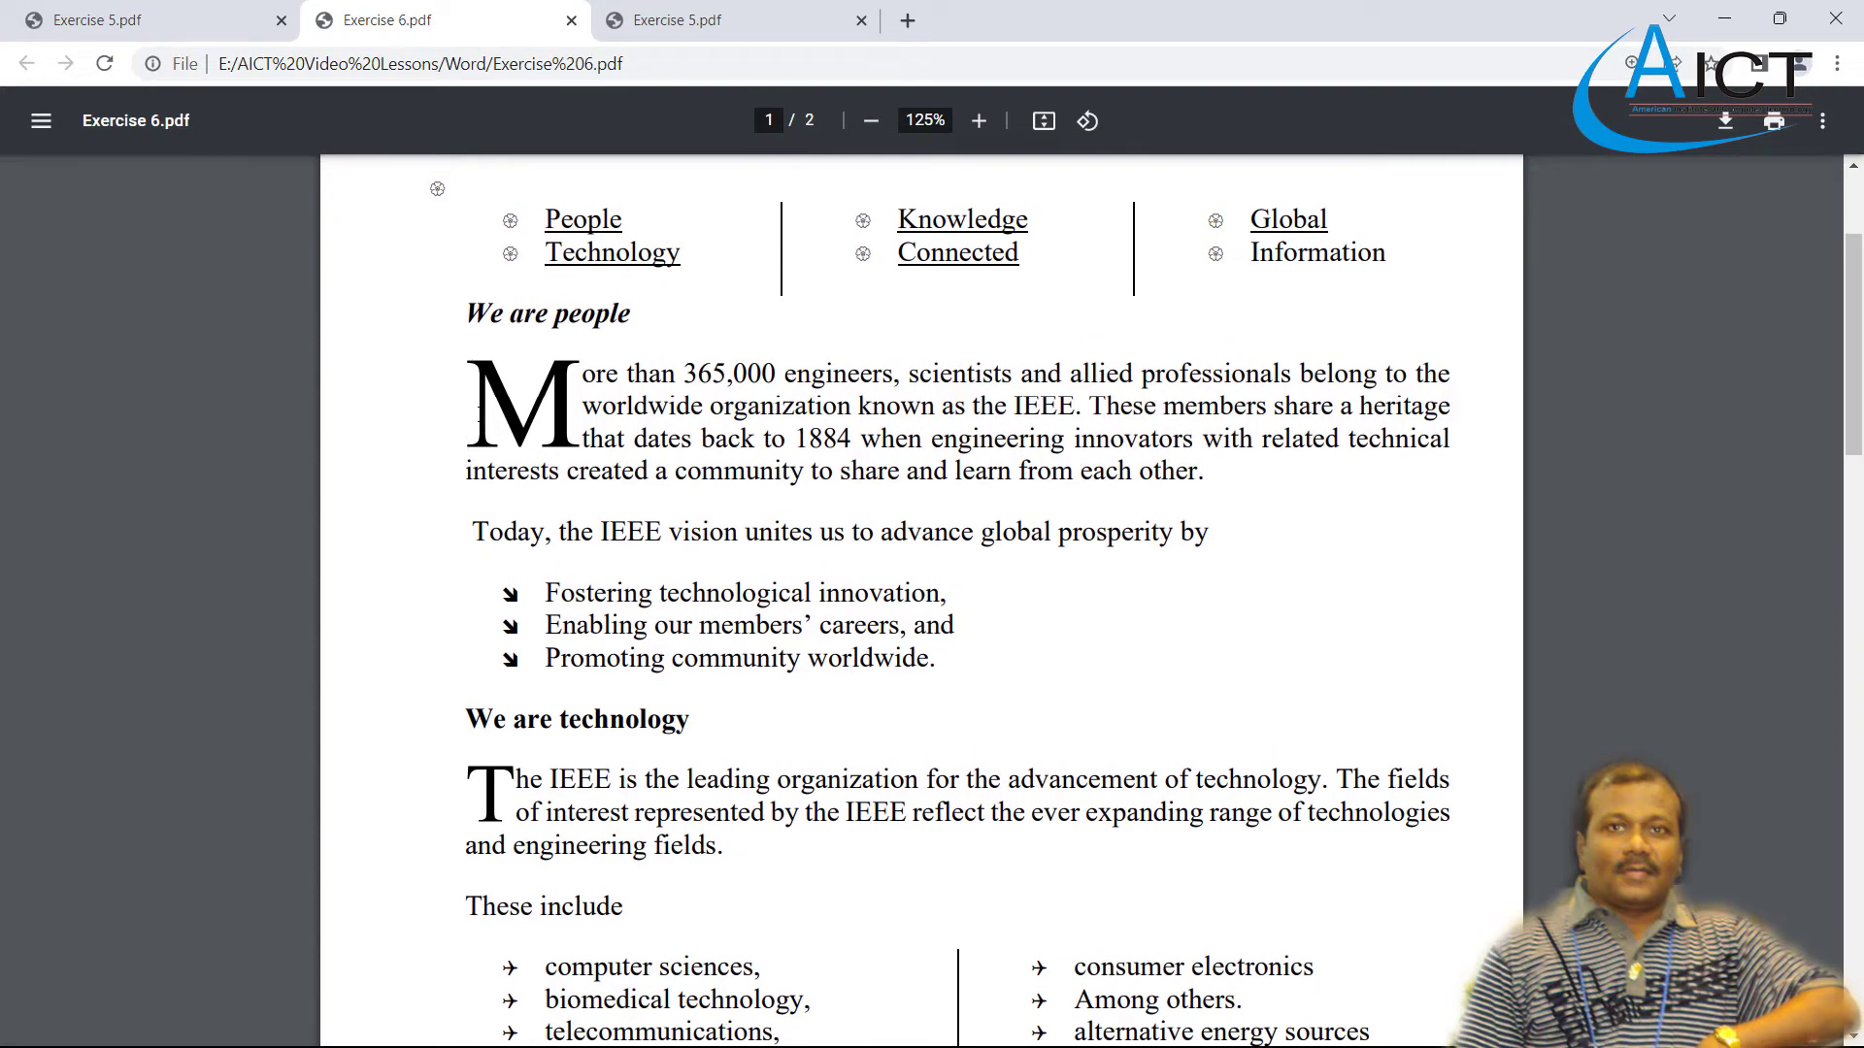
{"action": "scroll", "coordinate": [464, 541], "scroll_direction": "down", "scroll_amount": 5}
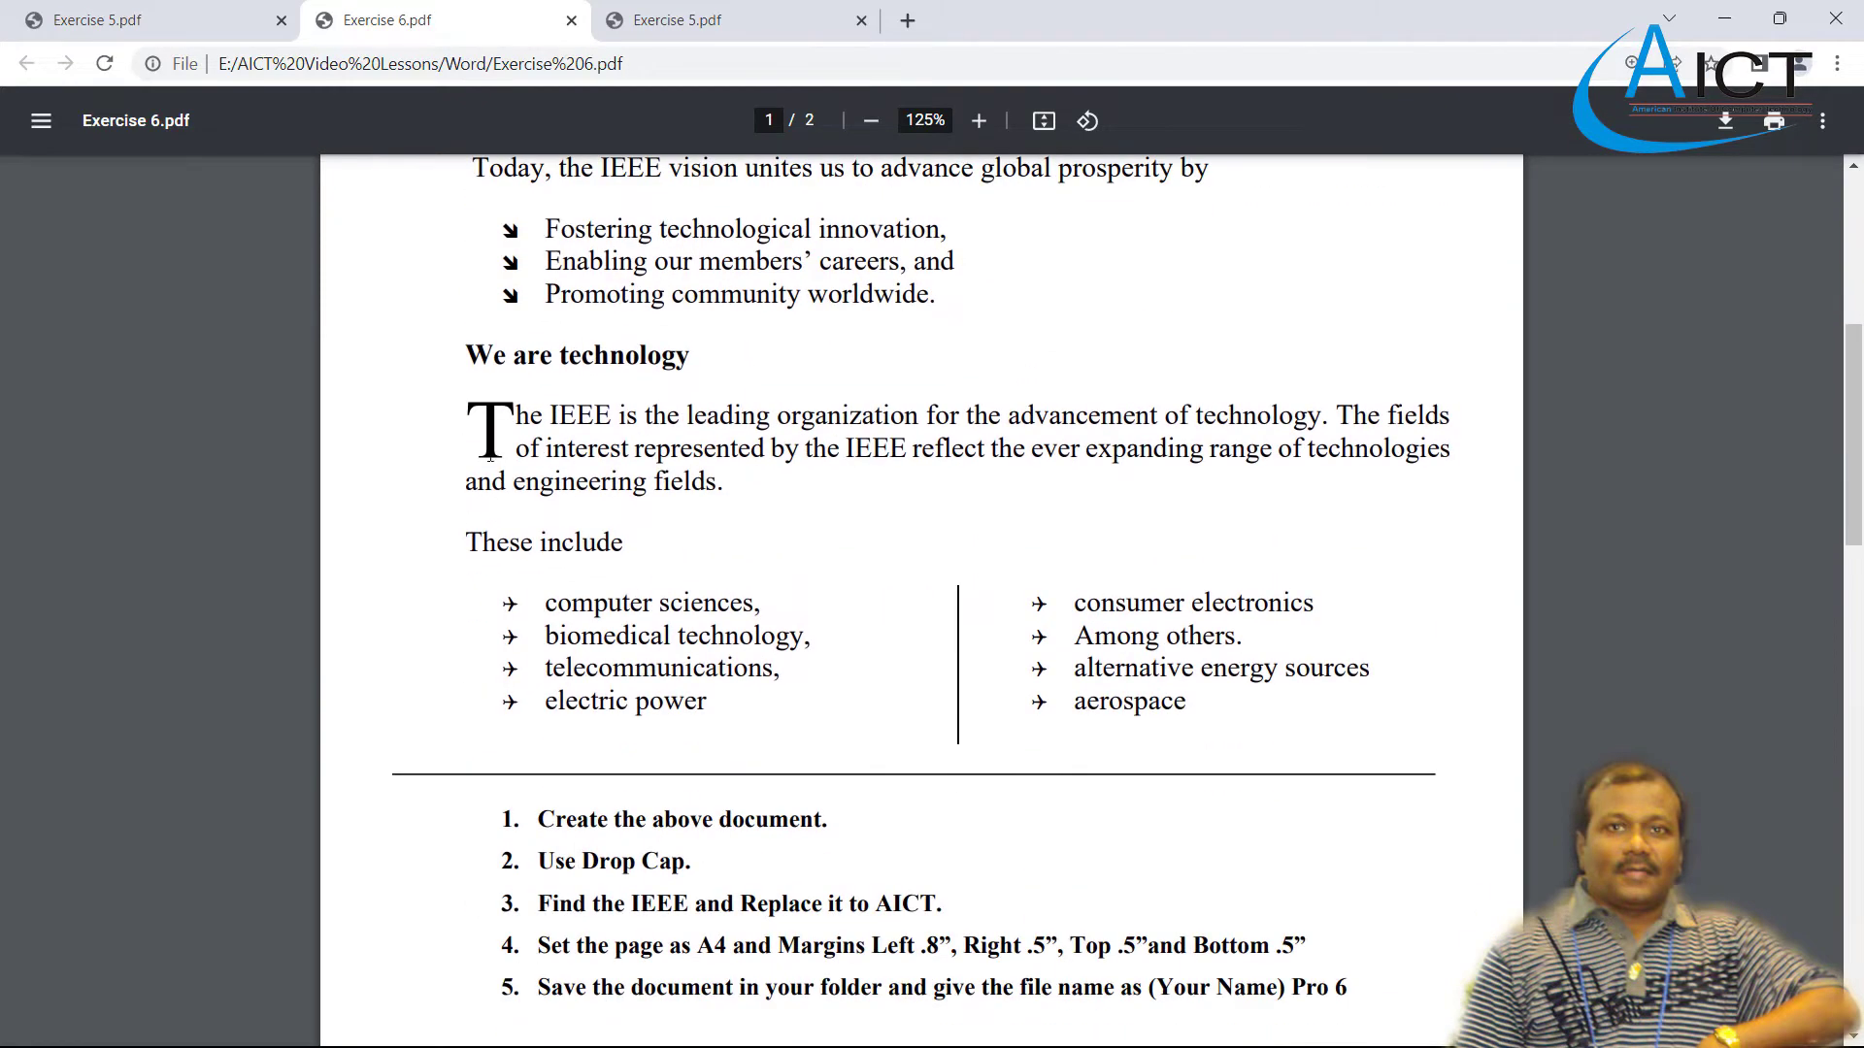
{"action": "scroll", "coordinate": [571, 449], "scroll_direction": "up", "scroll_amount": 5}
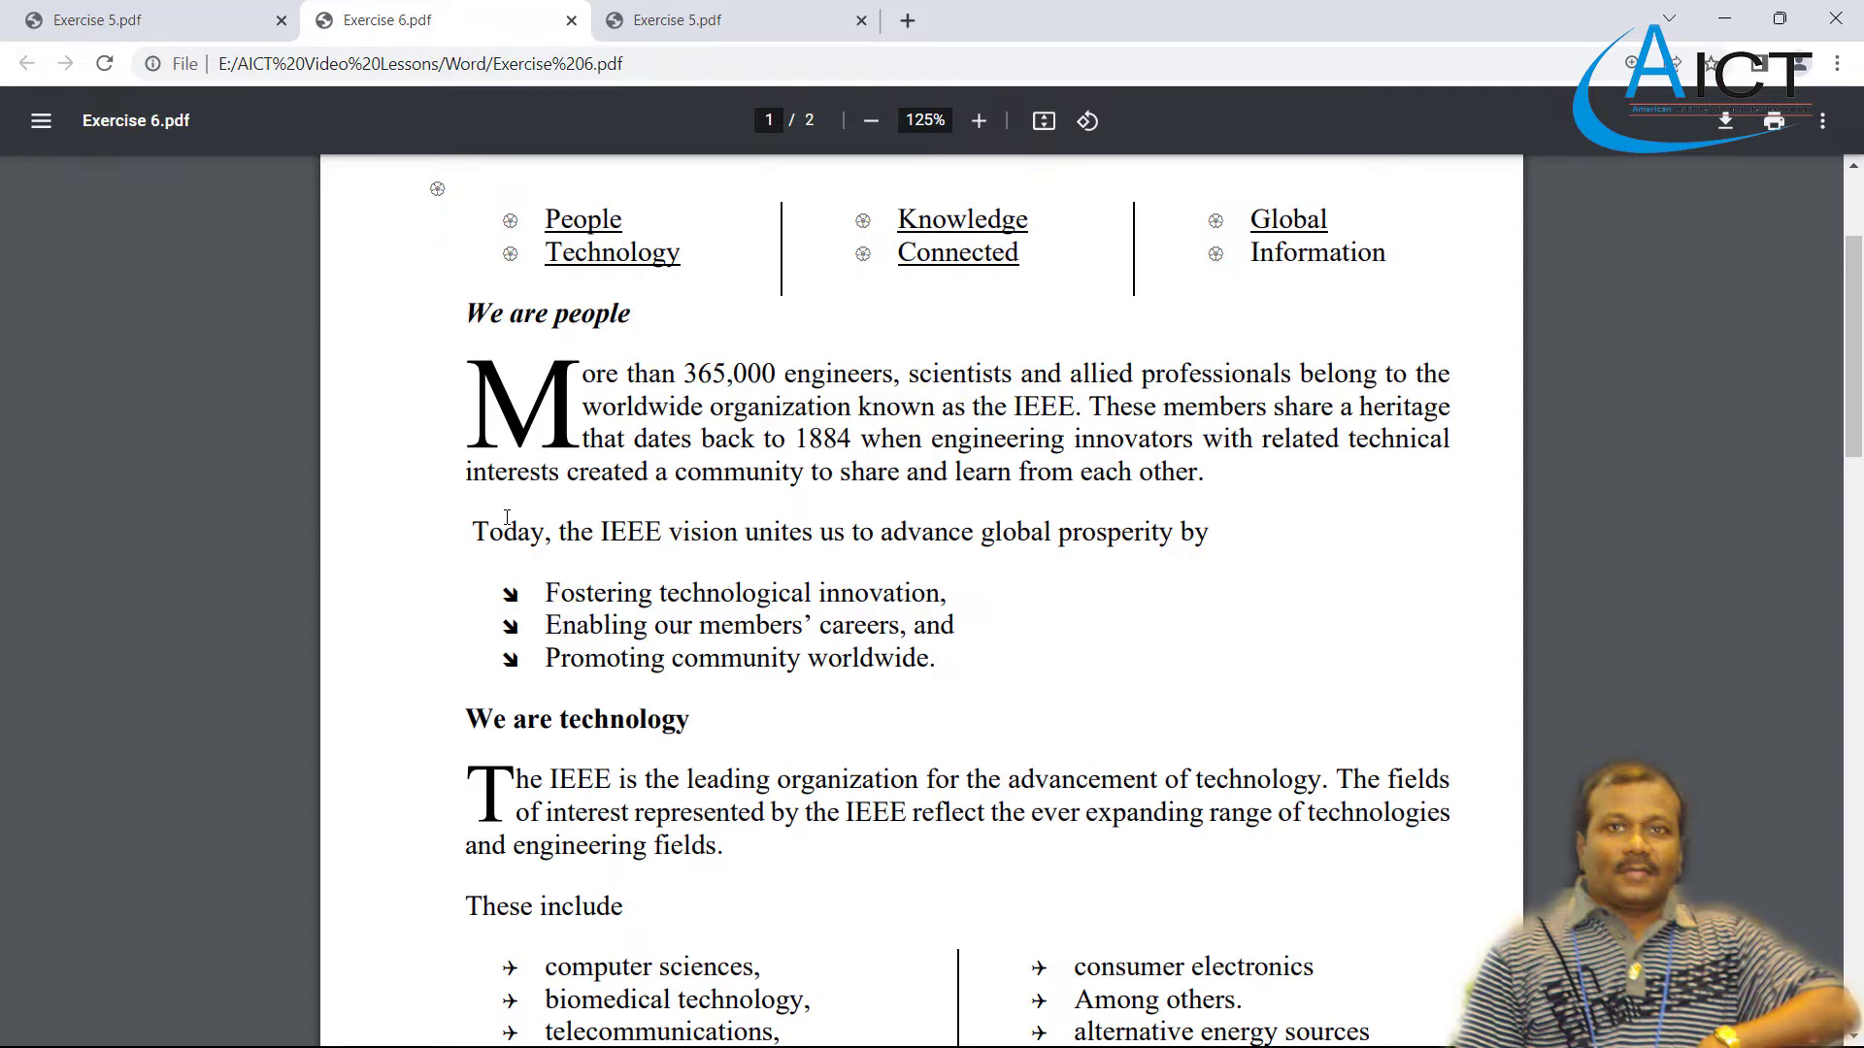
{"action": "scroll", "coordinate": [507, 517], "scroll_direction": "down", "scroll_amount": 8}
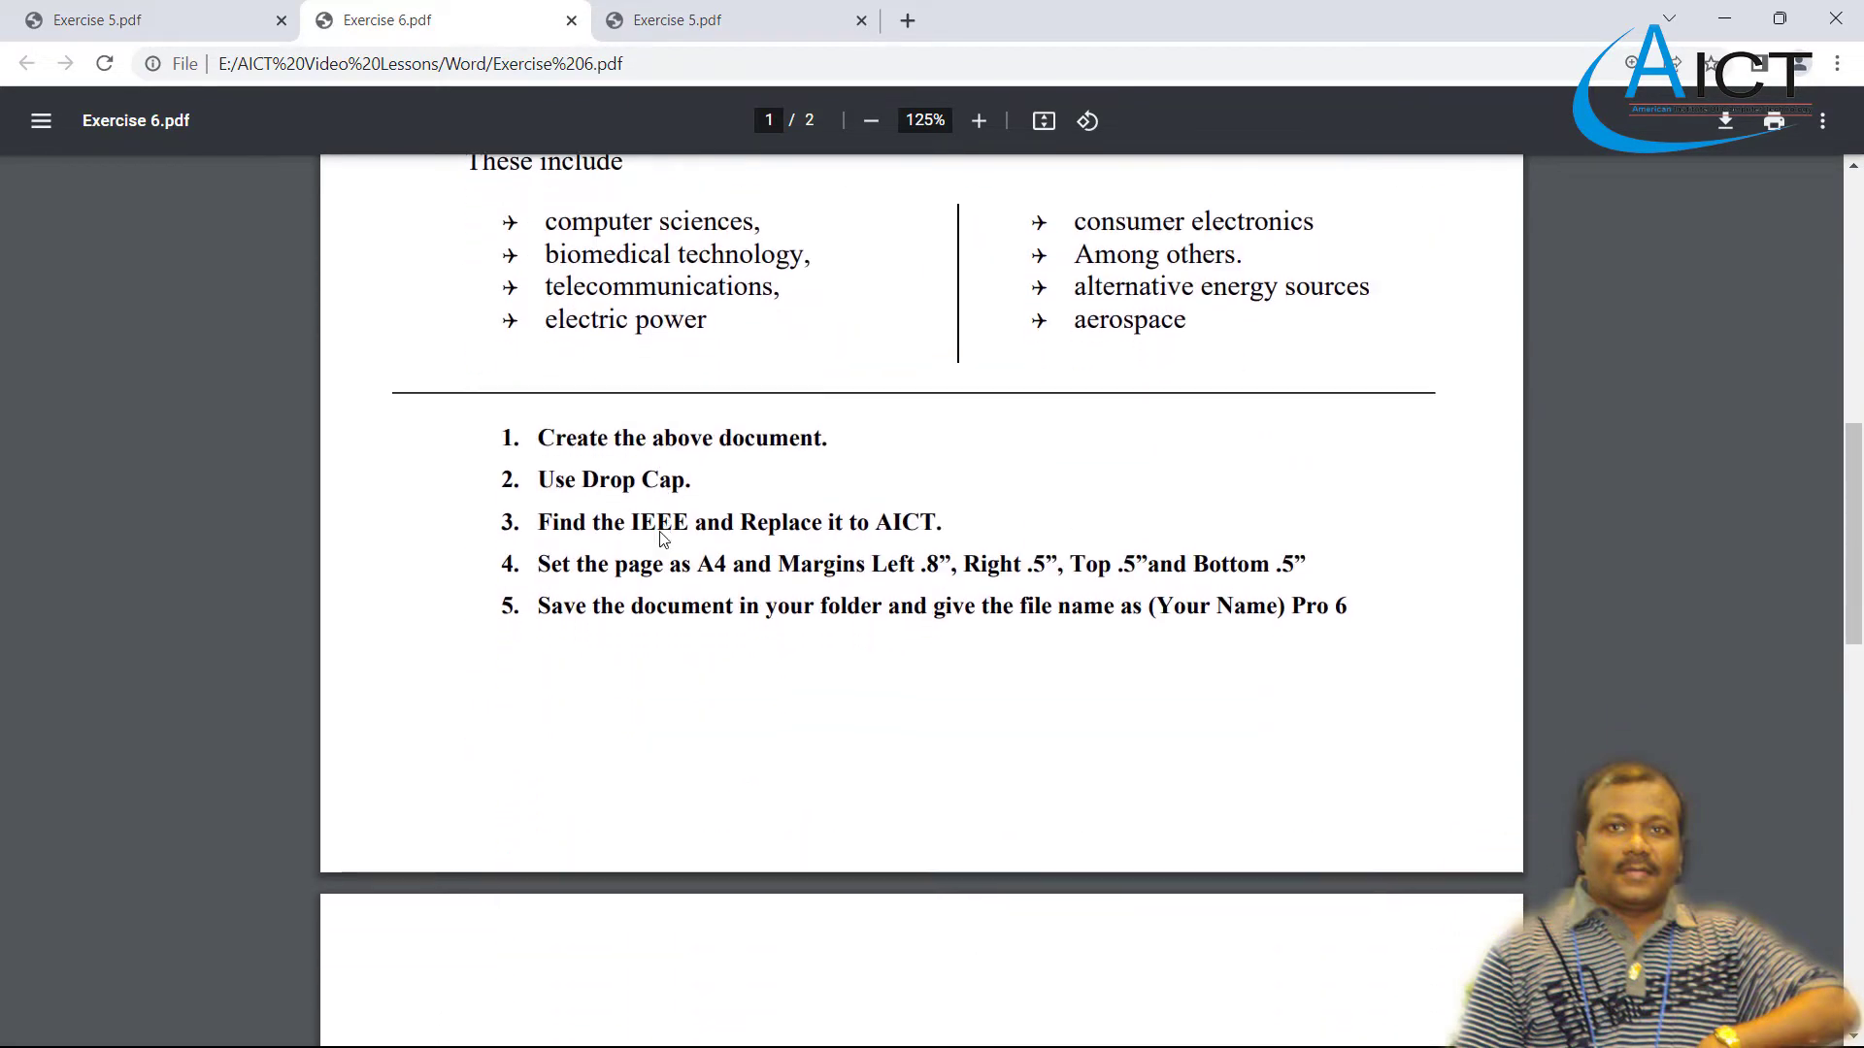
{"action": "scroll", "coordinate": [657, 536], "scroll_direction": "down", "scroll_amount": 2}
{"action": "scroll", "coordinate": [660, 582], "scroll_direction": "up", "scroll_amount": 4}
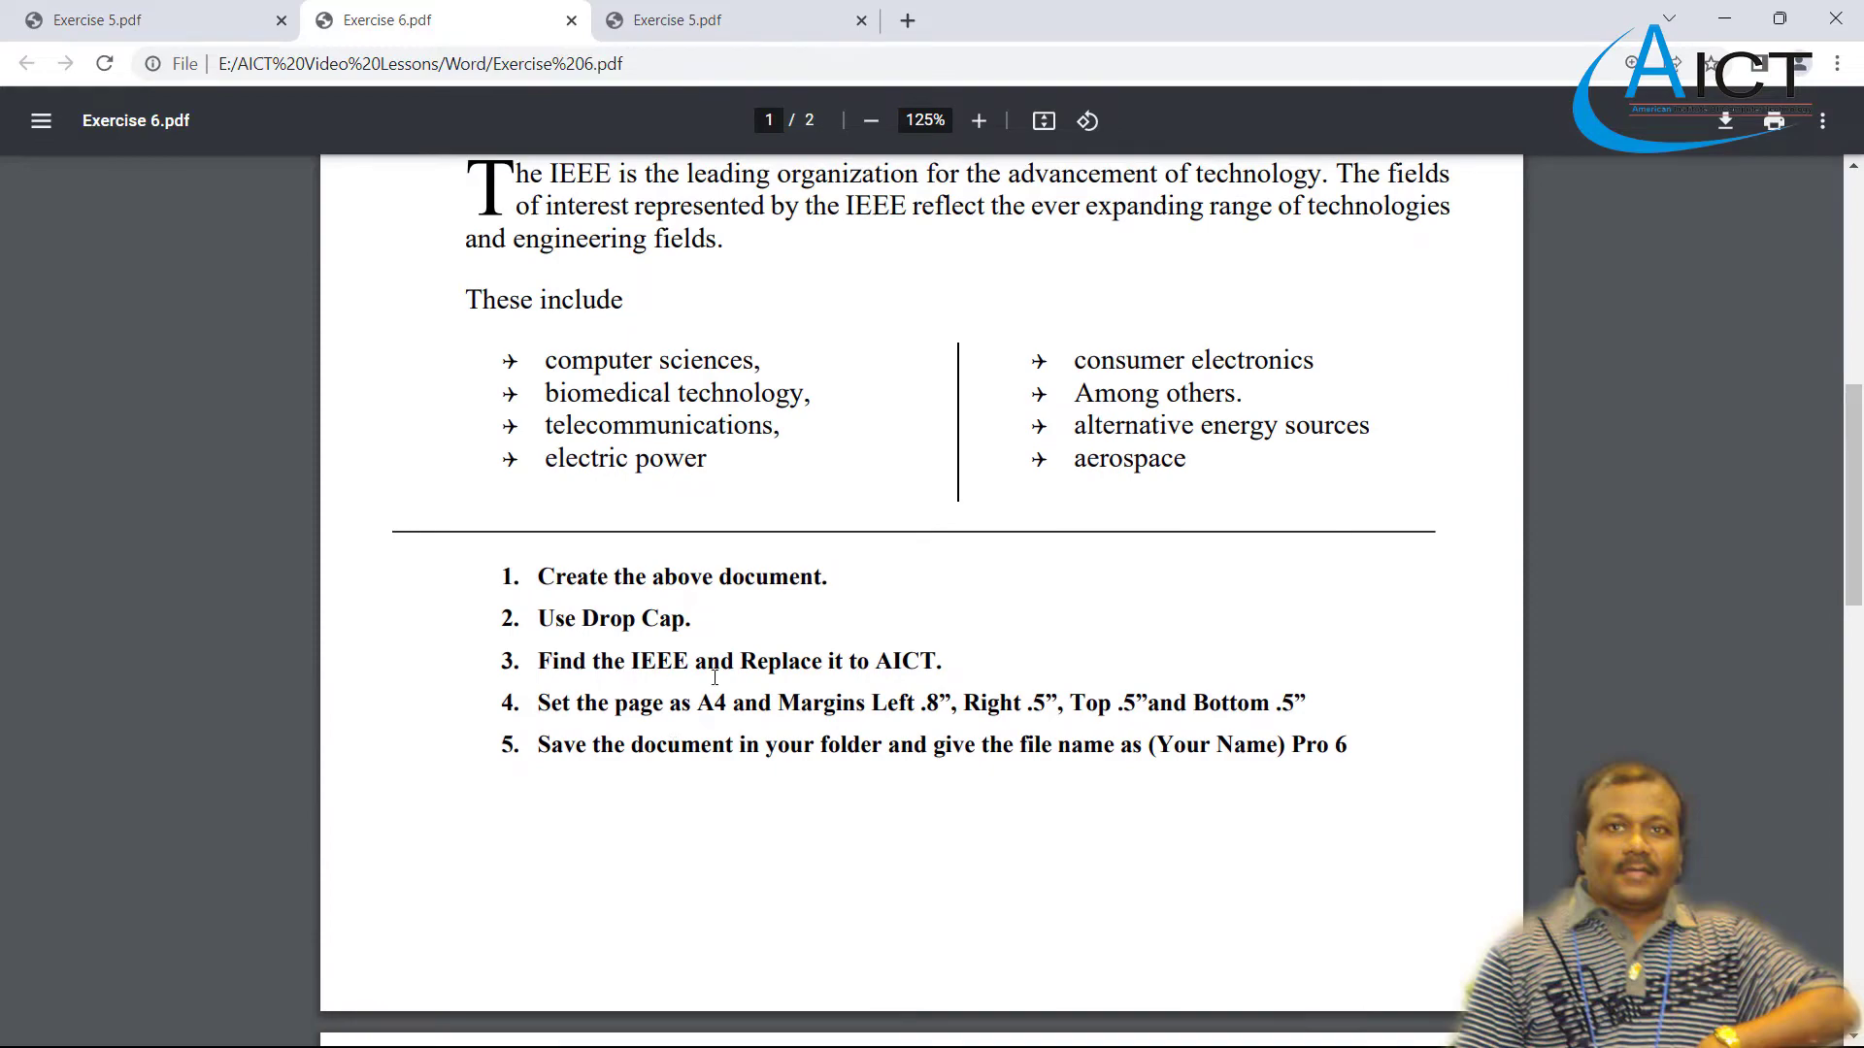
{"action": "scroll", "coordinate": [777, 675], "scroll_direction": "up", "scroll_amount": 5}
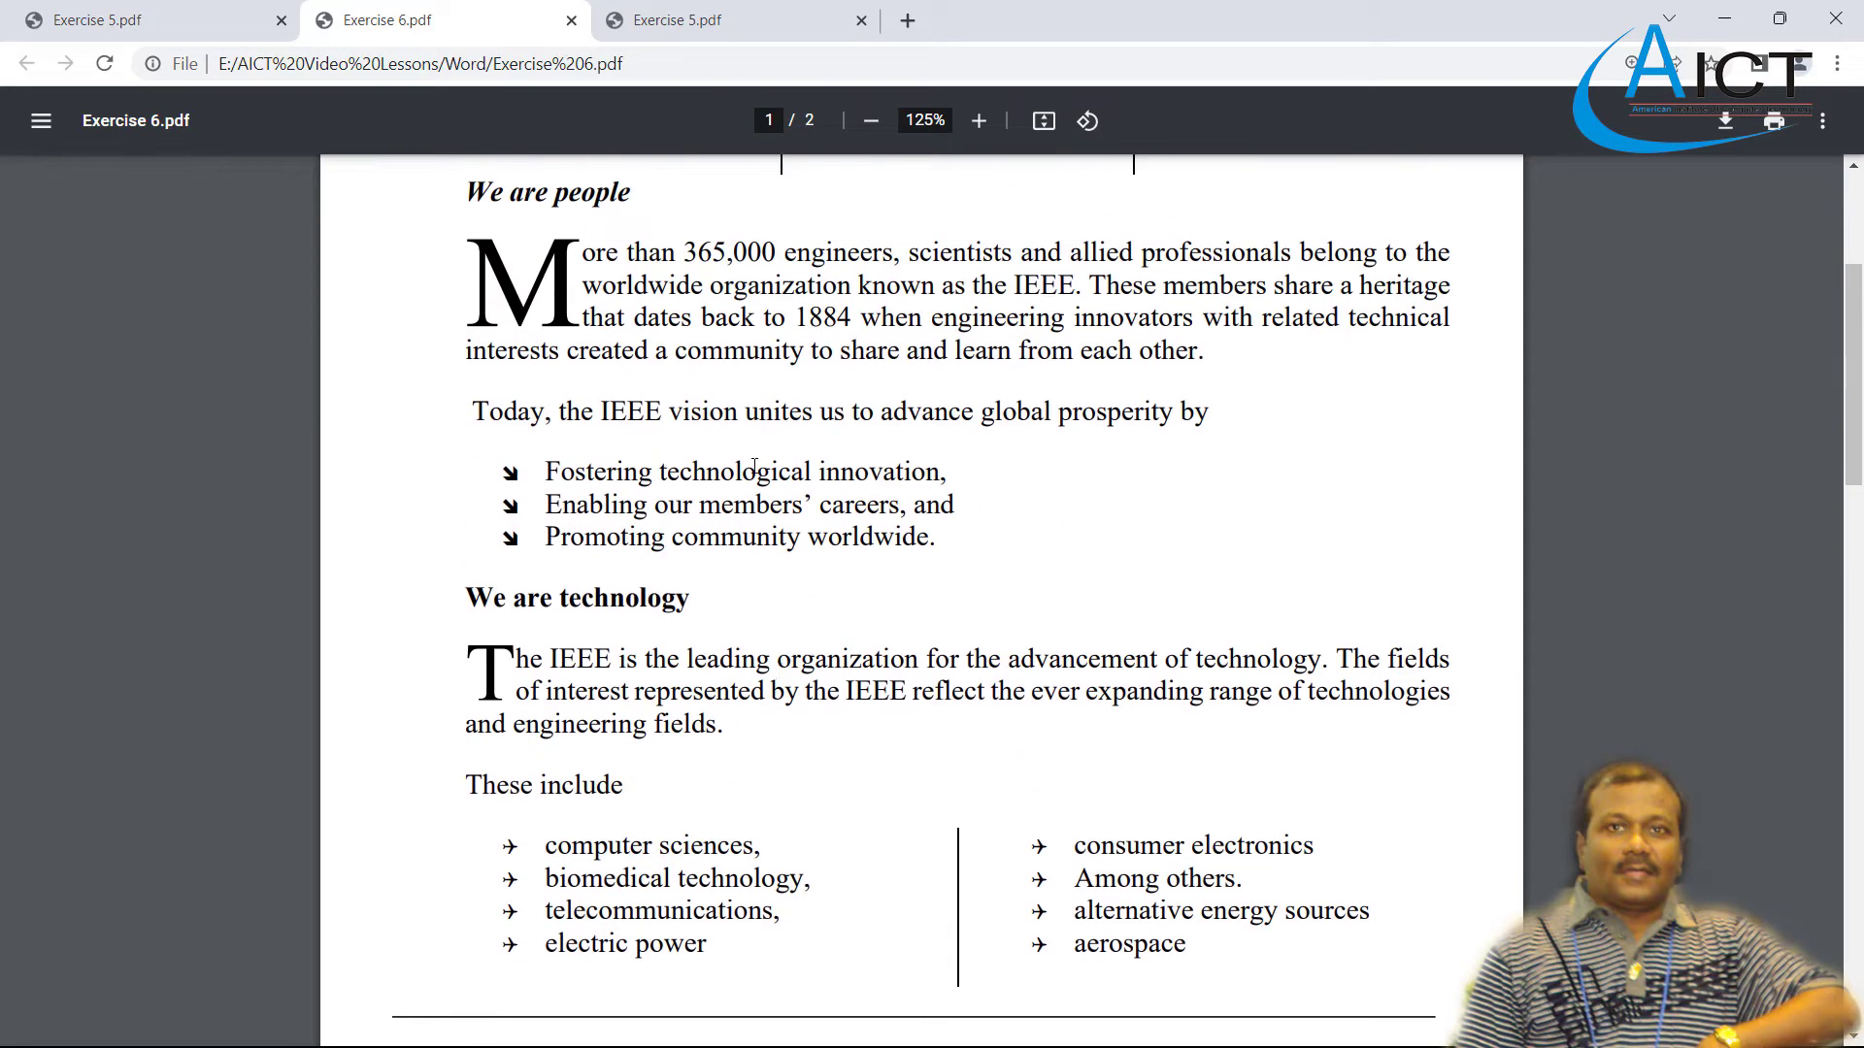
- Switch to the Exercise 6 Type document in Word and look through its unformatted text
{"action": "left_click", "coordinate": [1724, 19]}
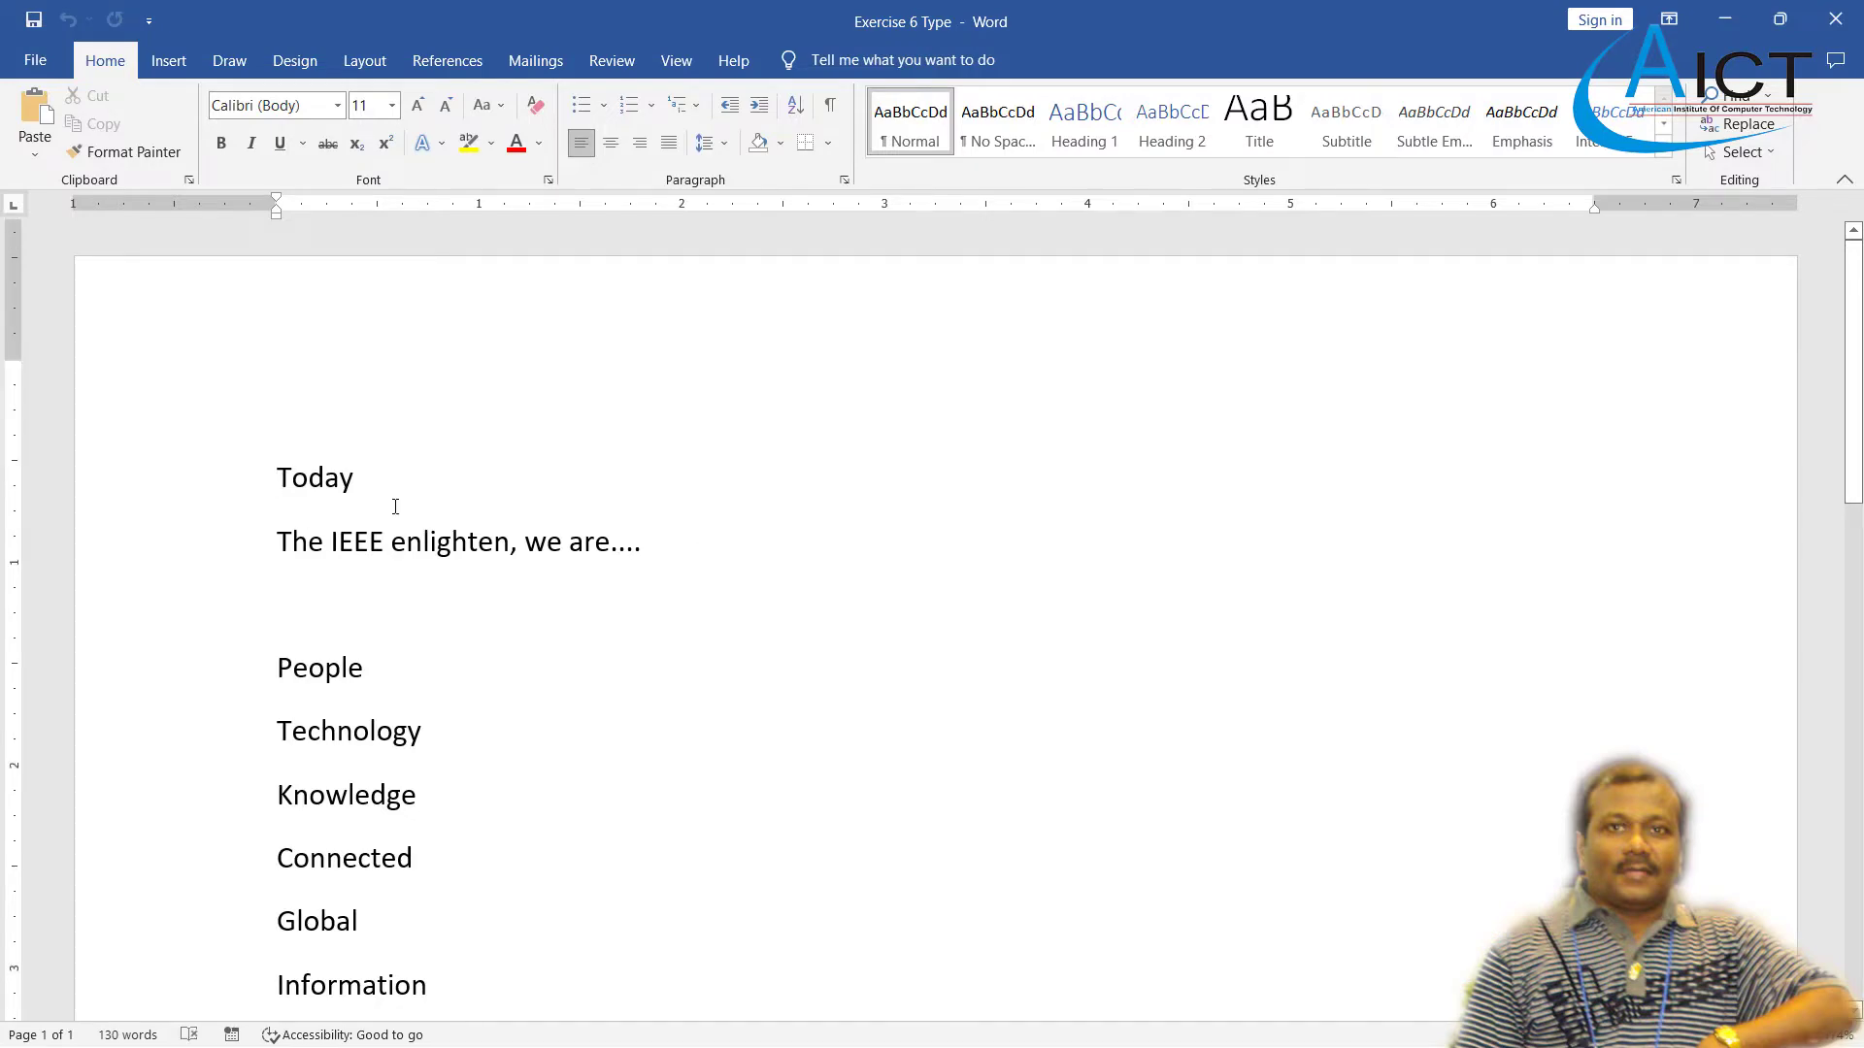
{"action": "scroll", "coordinate": [395, 504], "scroll_direction": "down", "scroll_amount": 2}
{"action": "scroll", "coordinate": [395, 505], "scroll_direction": "up", "scroll_amount": 2}
{"action": "scroll", "coordinate": [336, 517], "scroll_direction": "down", "scroll_amount": 9}
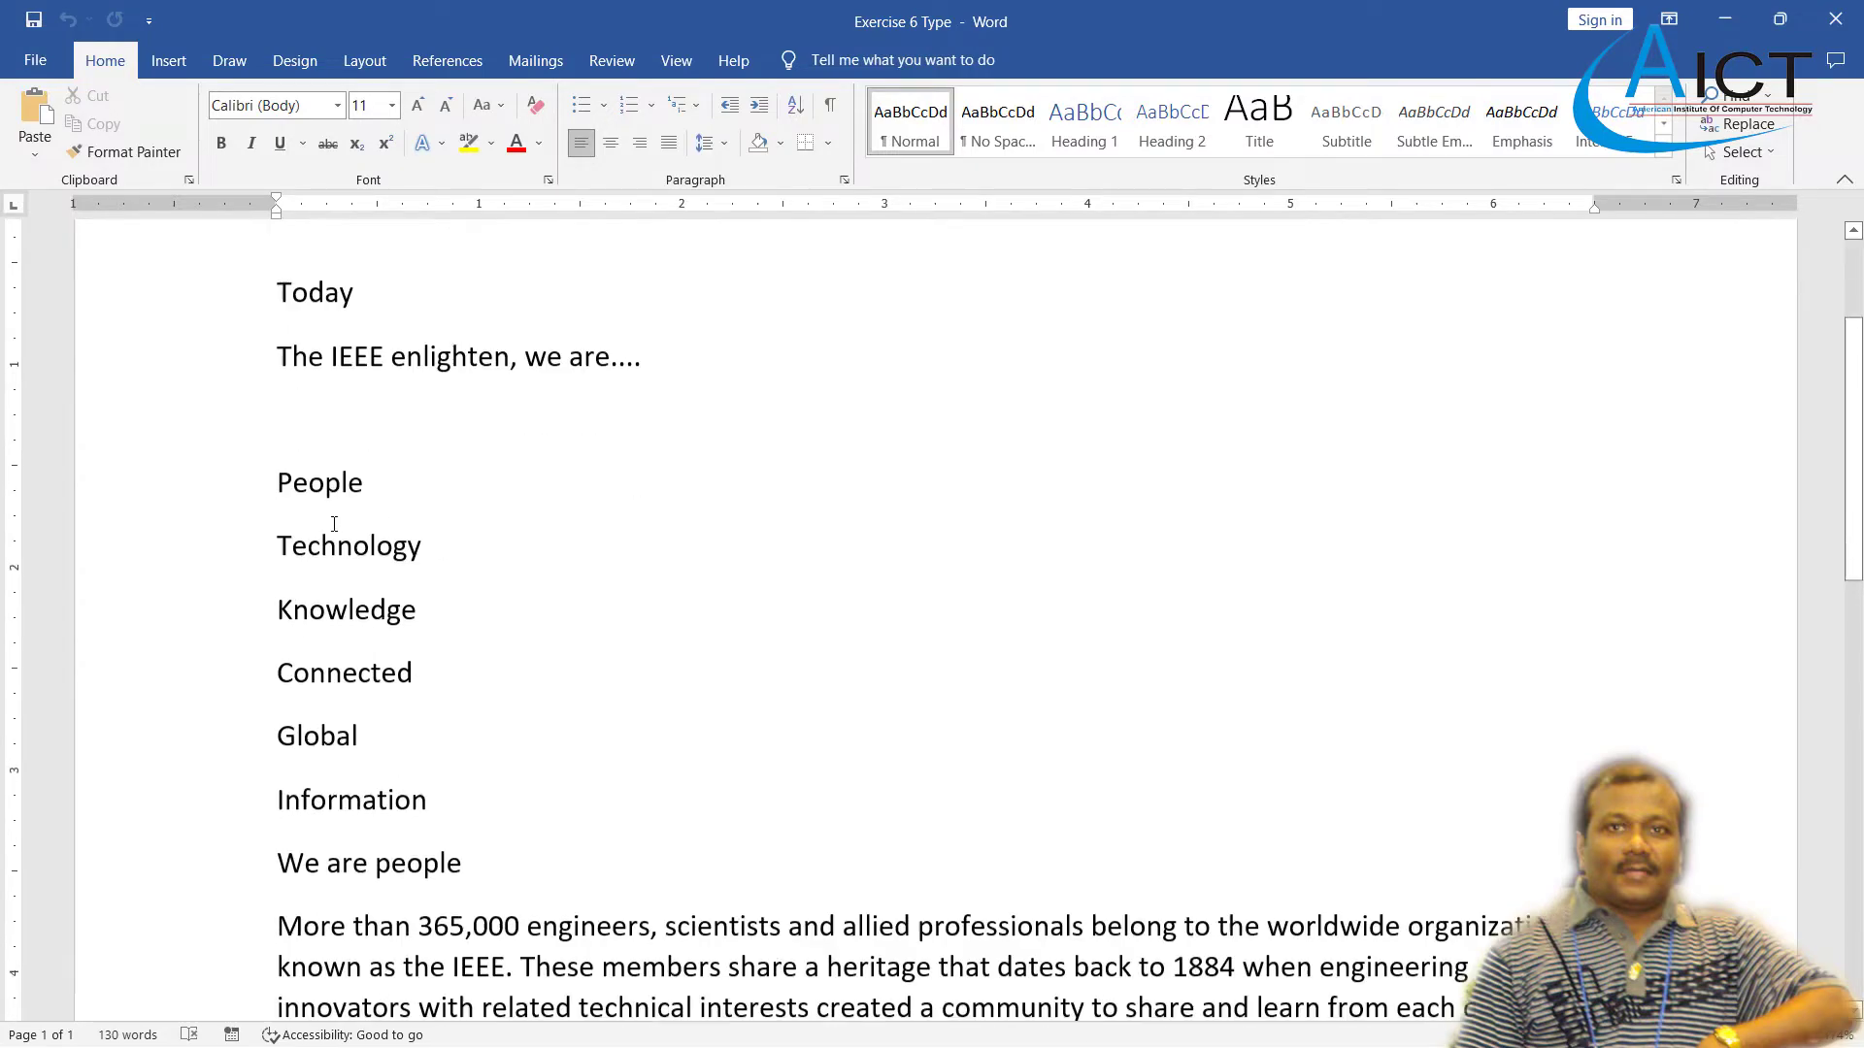
{"action": "scroll", "coordinate": [450, 632], "scroll_direction": "down", "scroll_amount": 6}
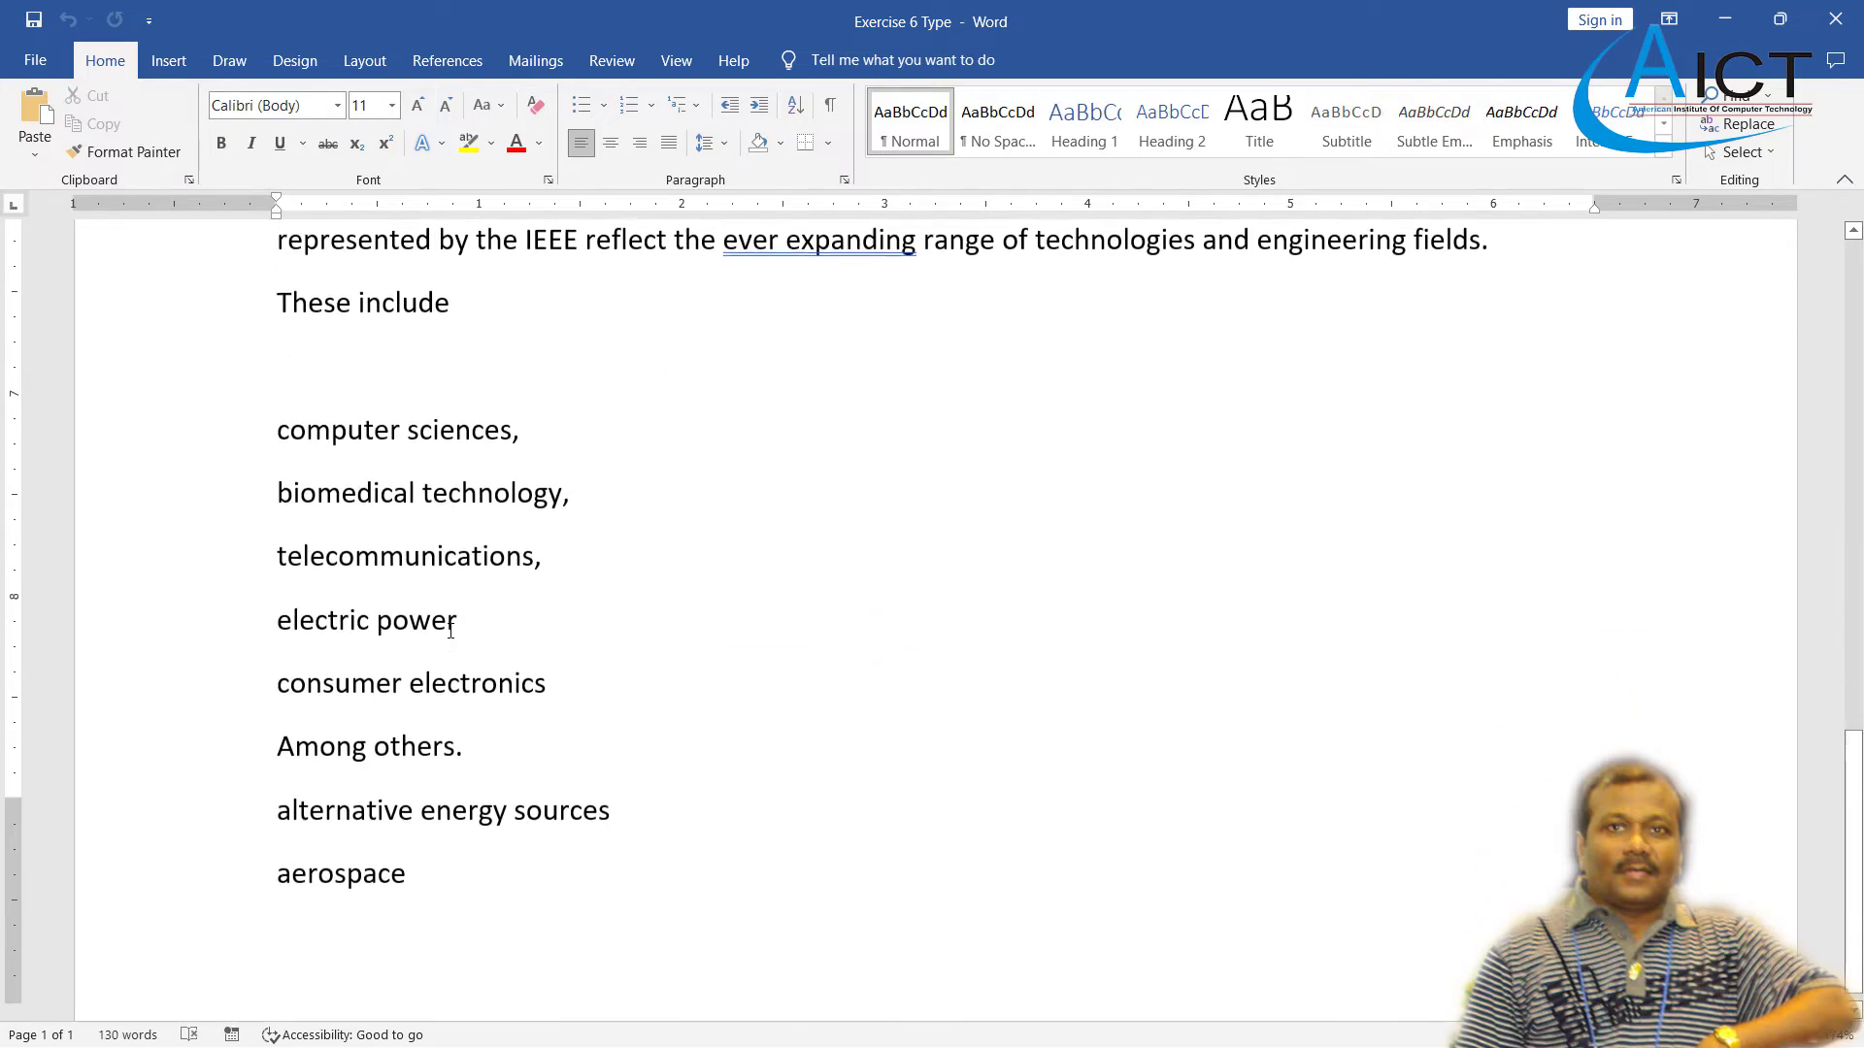
- Compare the document's beginning with the Exercise 6 PDF, then make the heading "Today" bold and underlined in Word
{"action": "scroll", "coordinate": [454, 636], "scroll_direction": "up", "scroll_amount": 5}
{"action": "scroll", "coordinate": [453, 635], "scroll_direction": "up", "scroll_amount": 10}
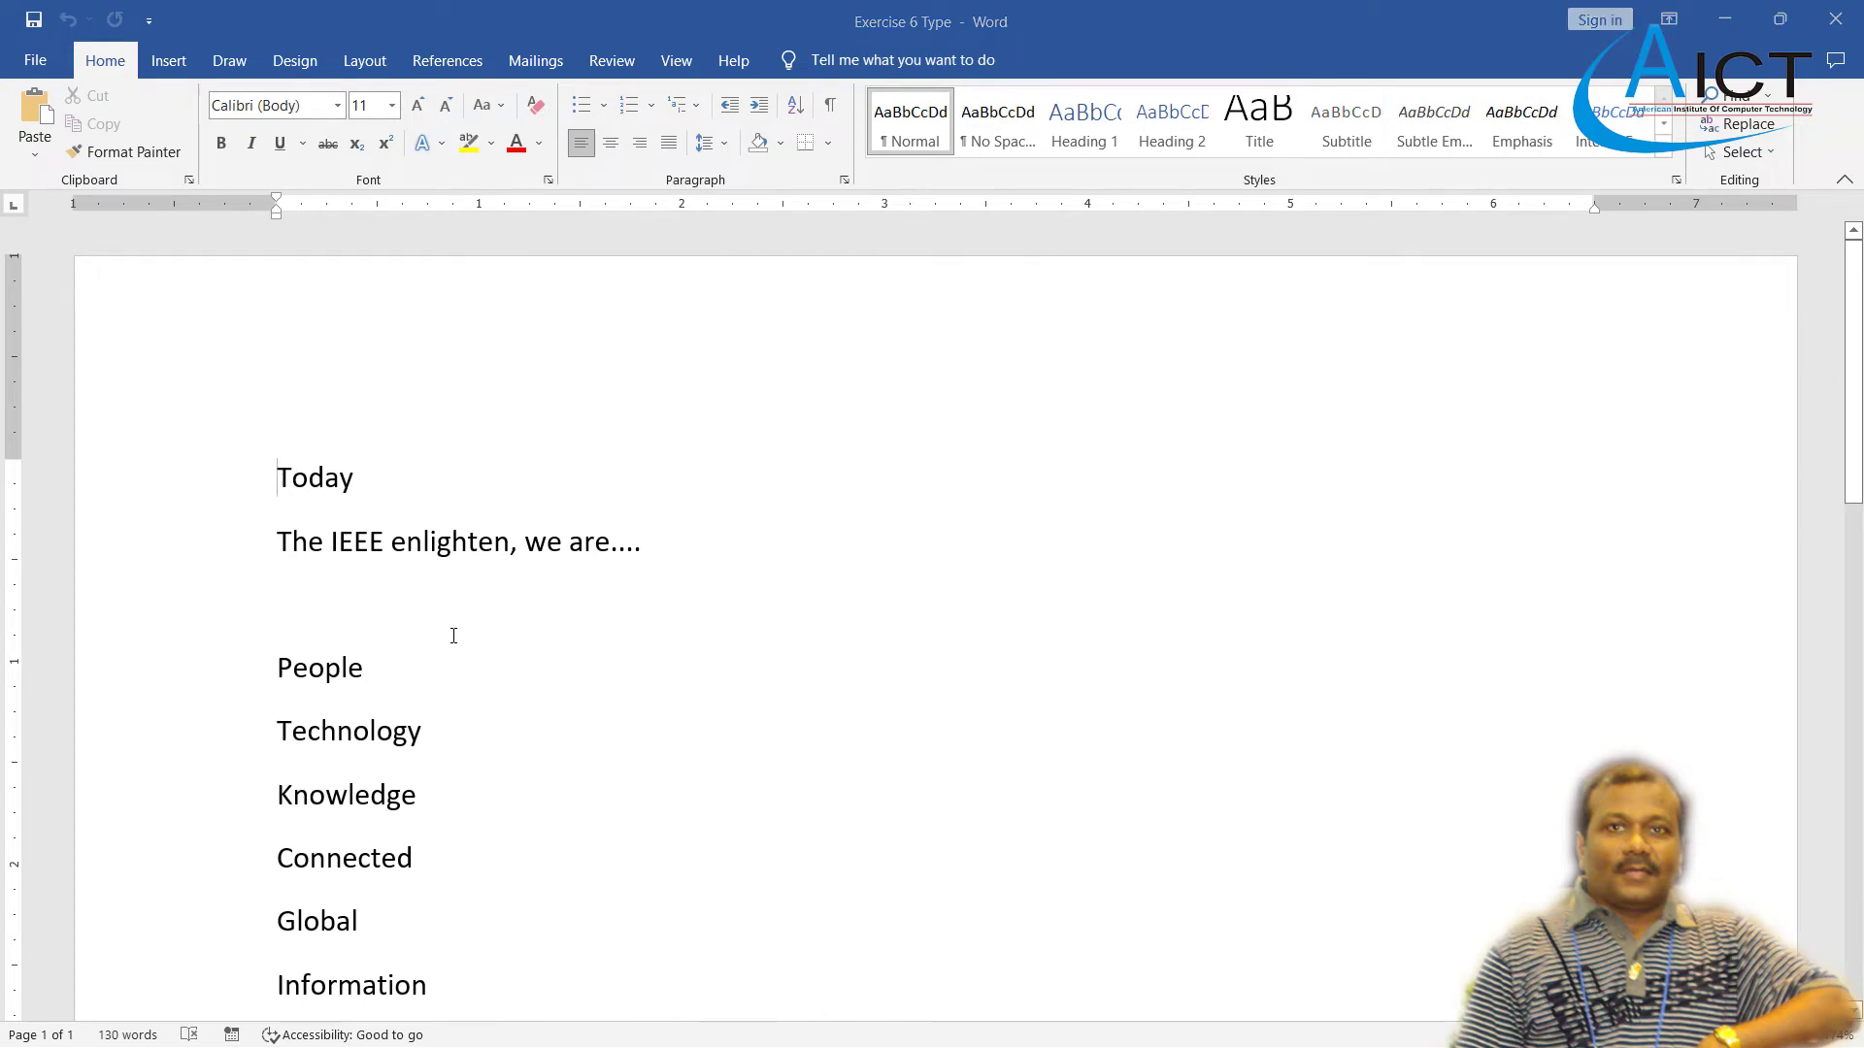
{"action": "key", "text": "alt+Tab"}
{"action": "key", "text": "alt+Tab"}
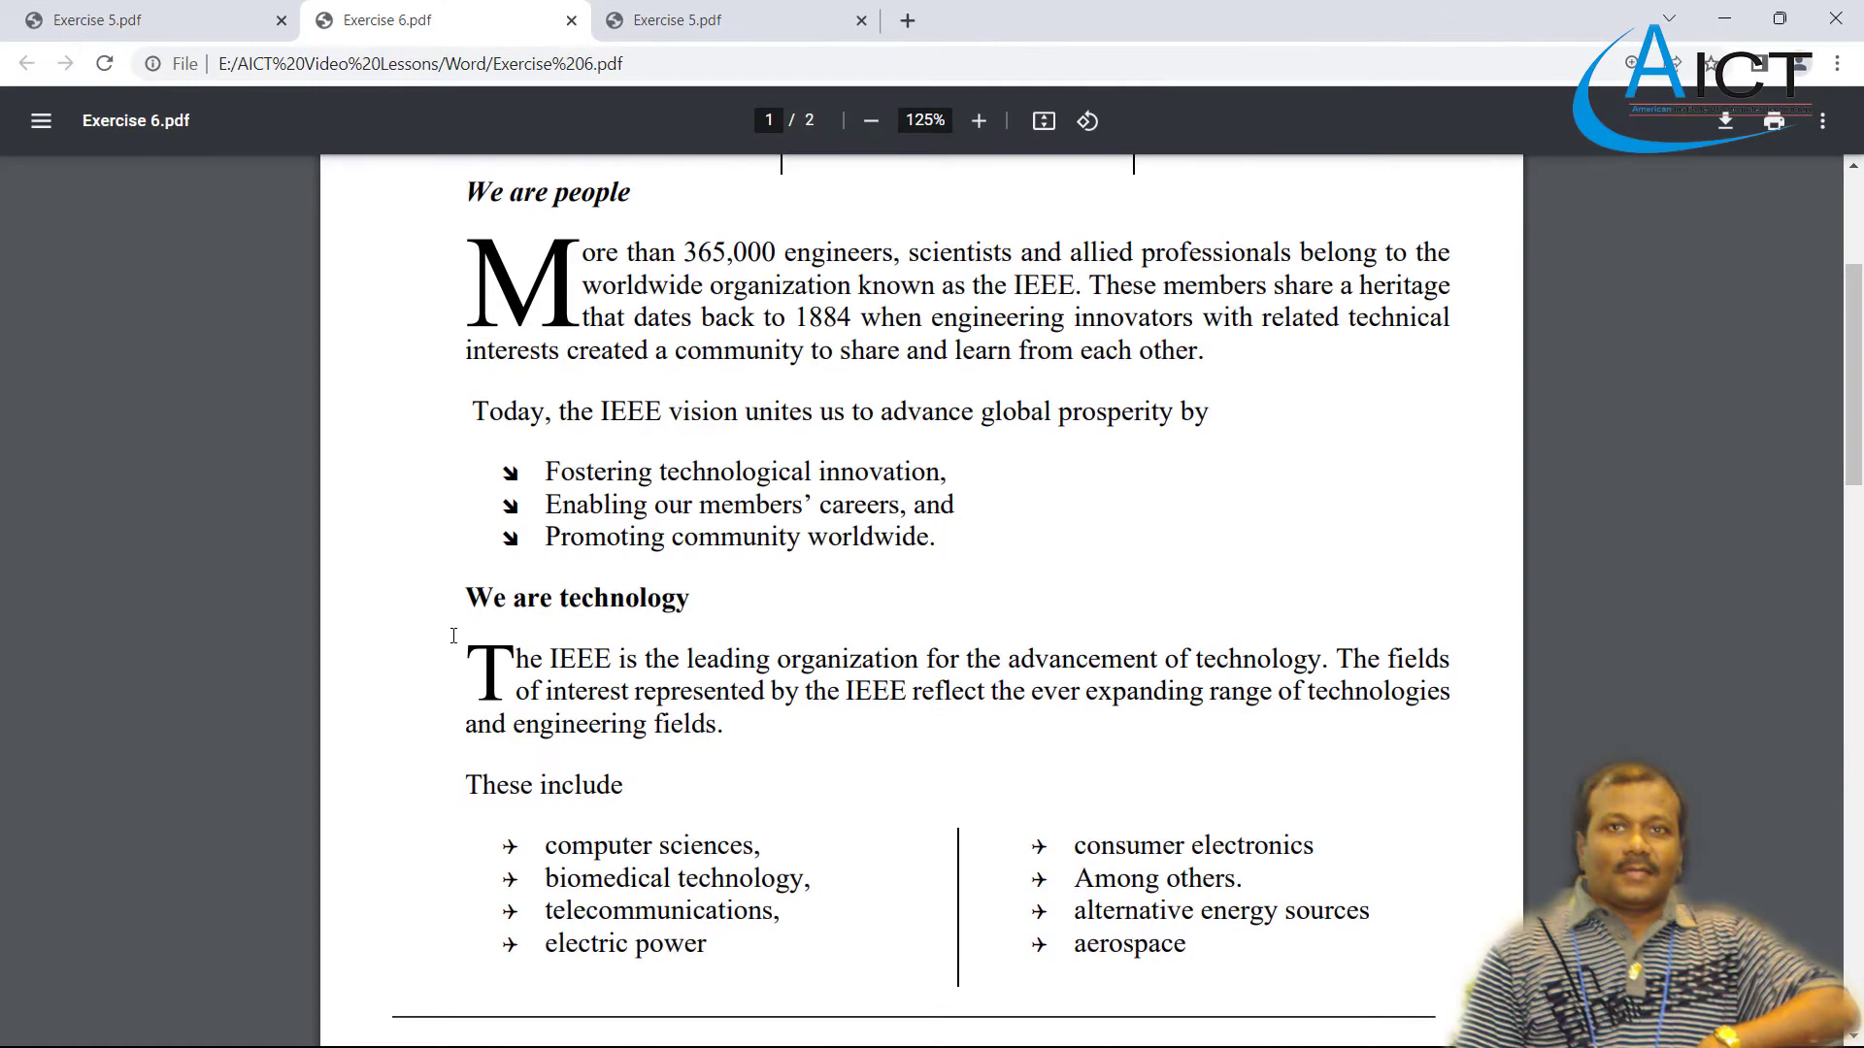
{"action": "scroll", "coordinate": [454, 636], "scroll_direction": "up", "scroll_amount": 4}
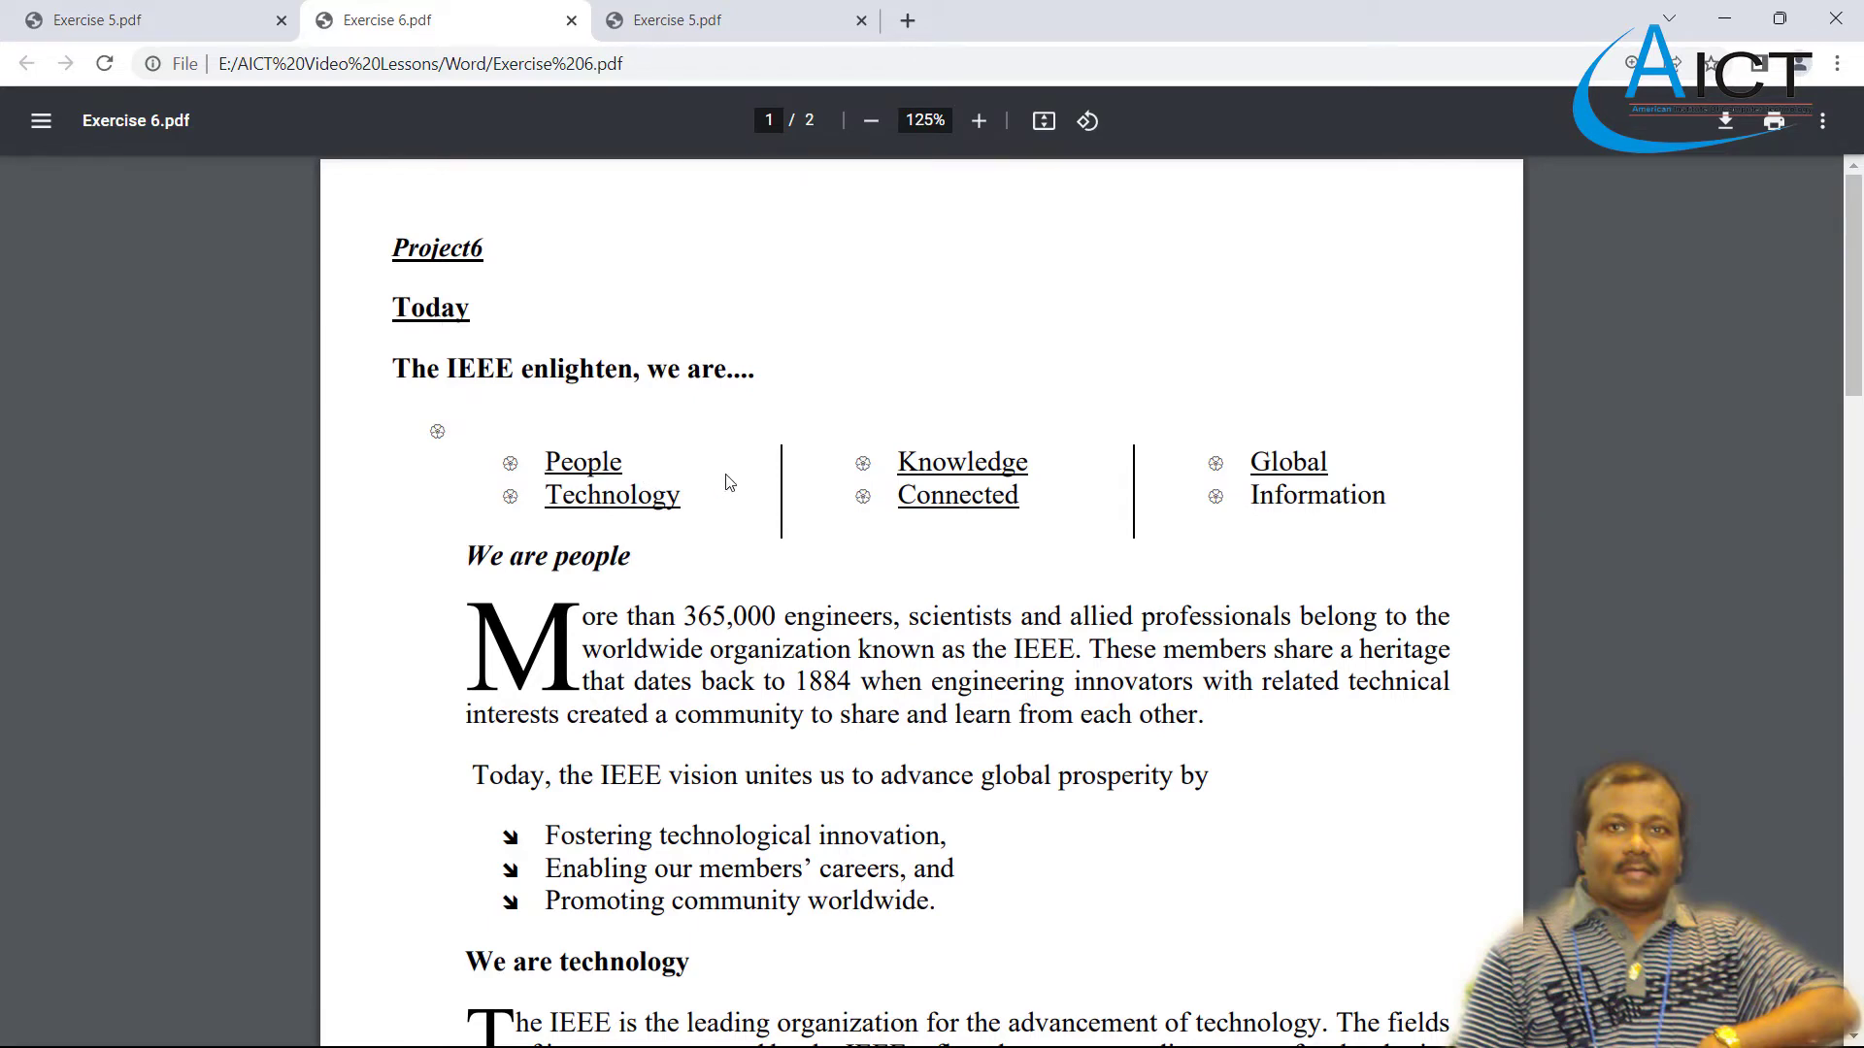
{"action": "key", "text": "alt+Tab"}
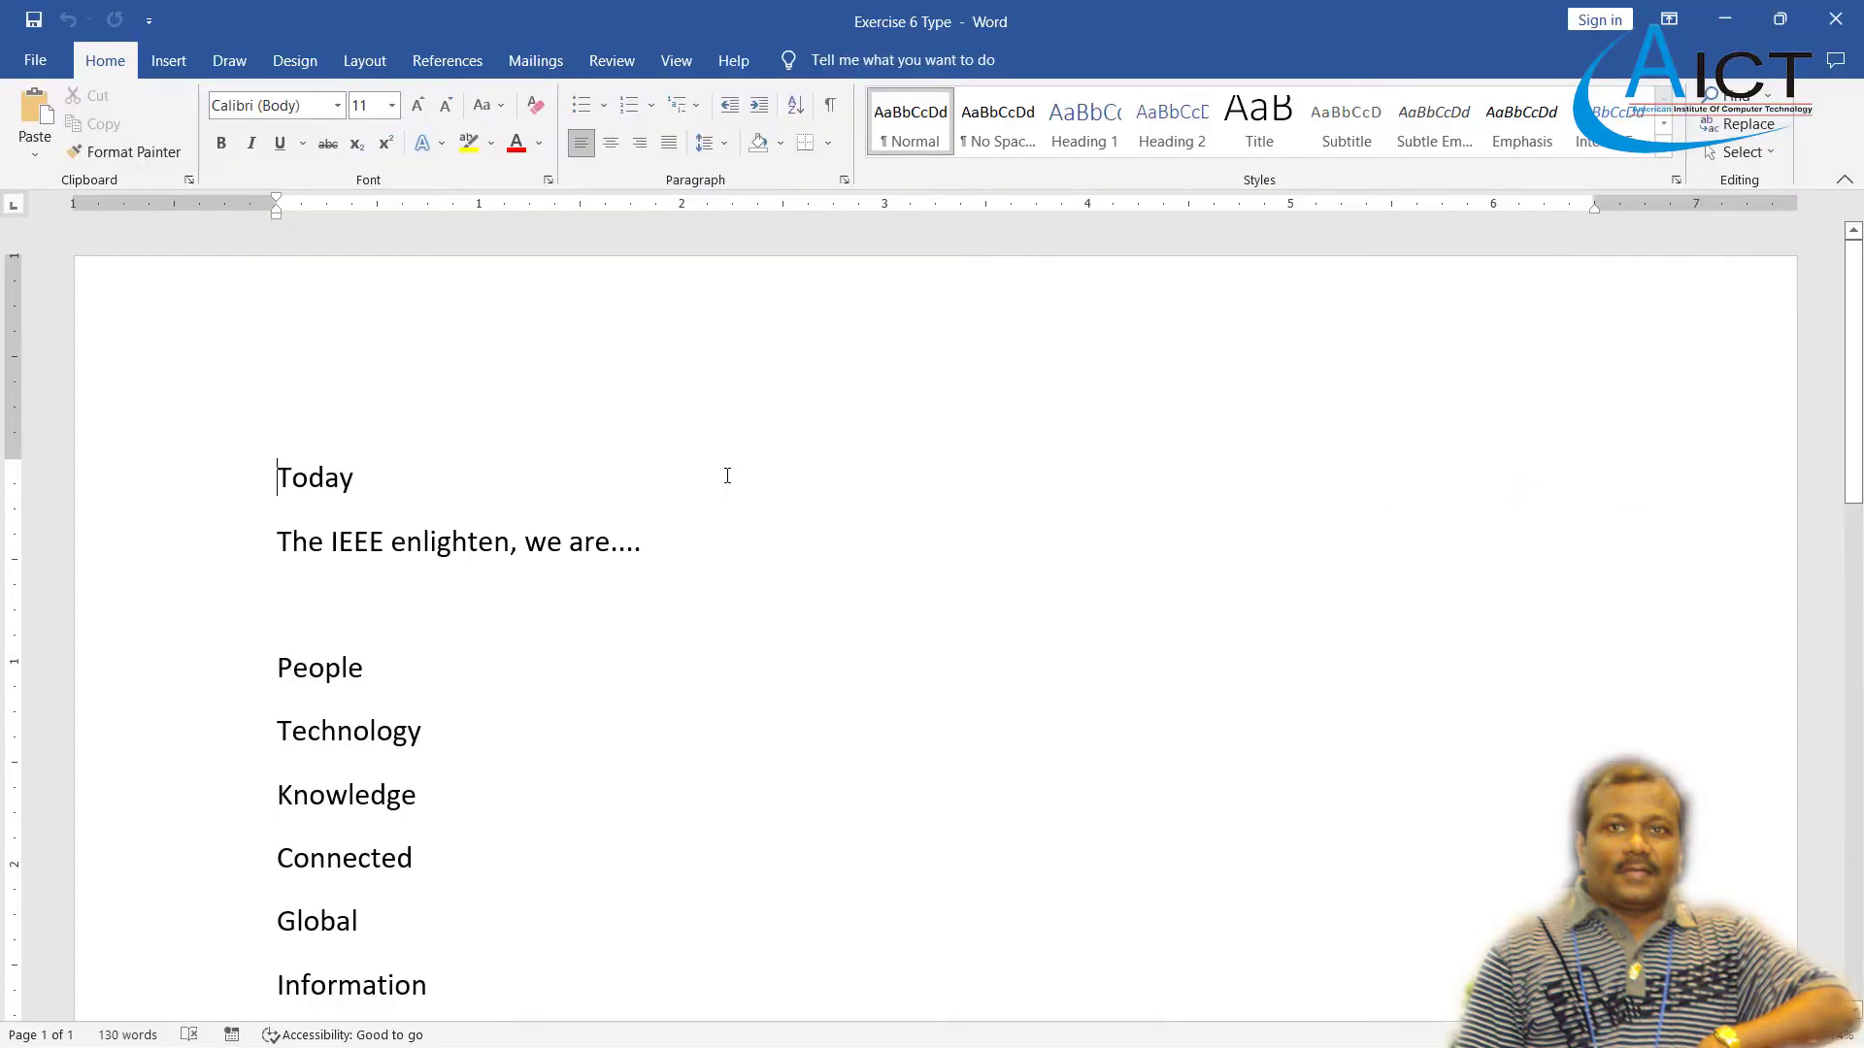
{"action": "double_click", "coordinate": [362, 477]}
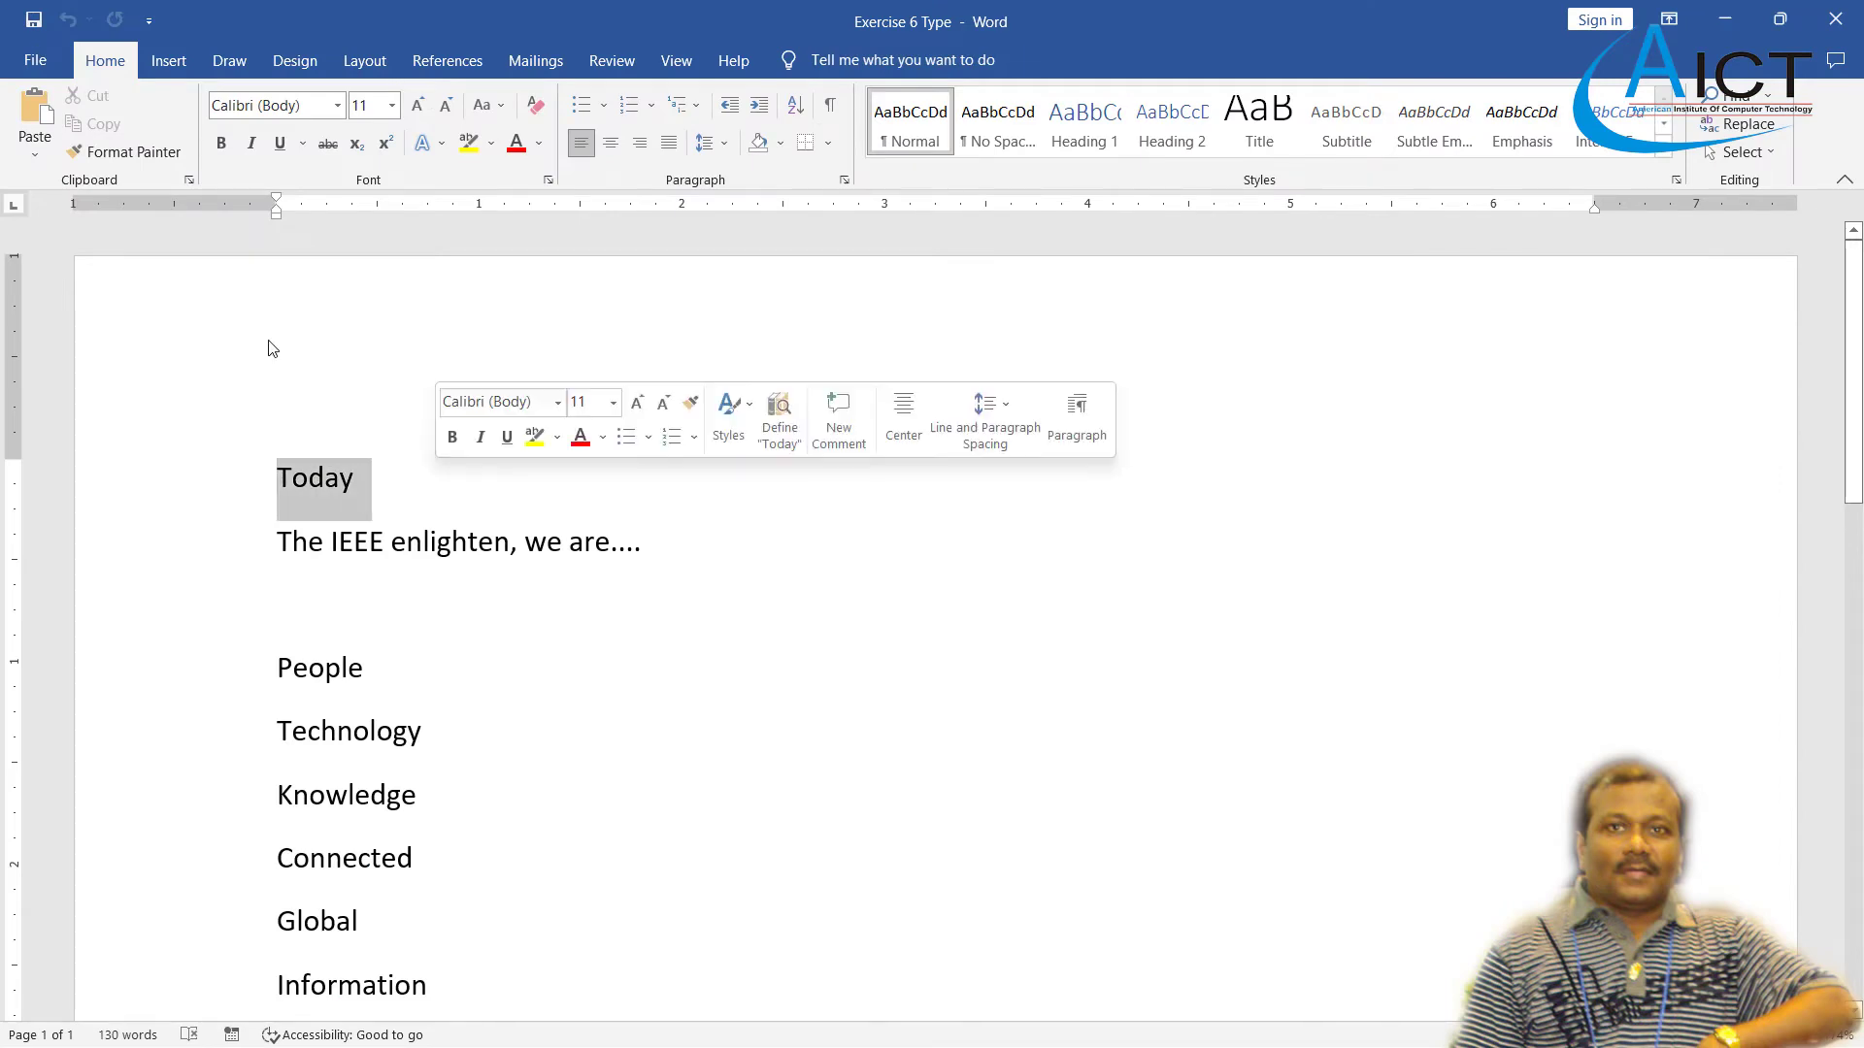
{"action": "left_click", "coordinate": [231, 143]}
{"action": "left_click", "coordinate": [281, 144]}
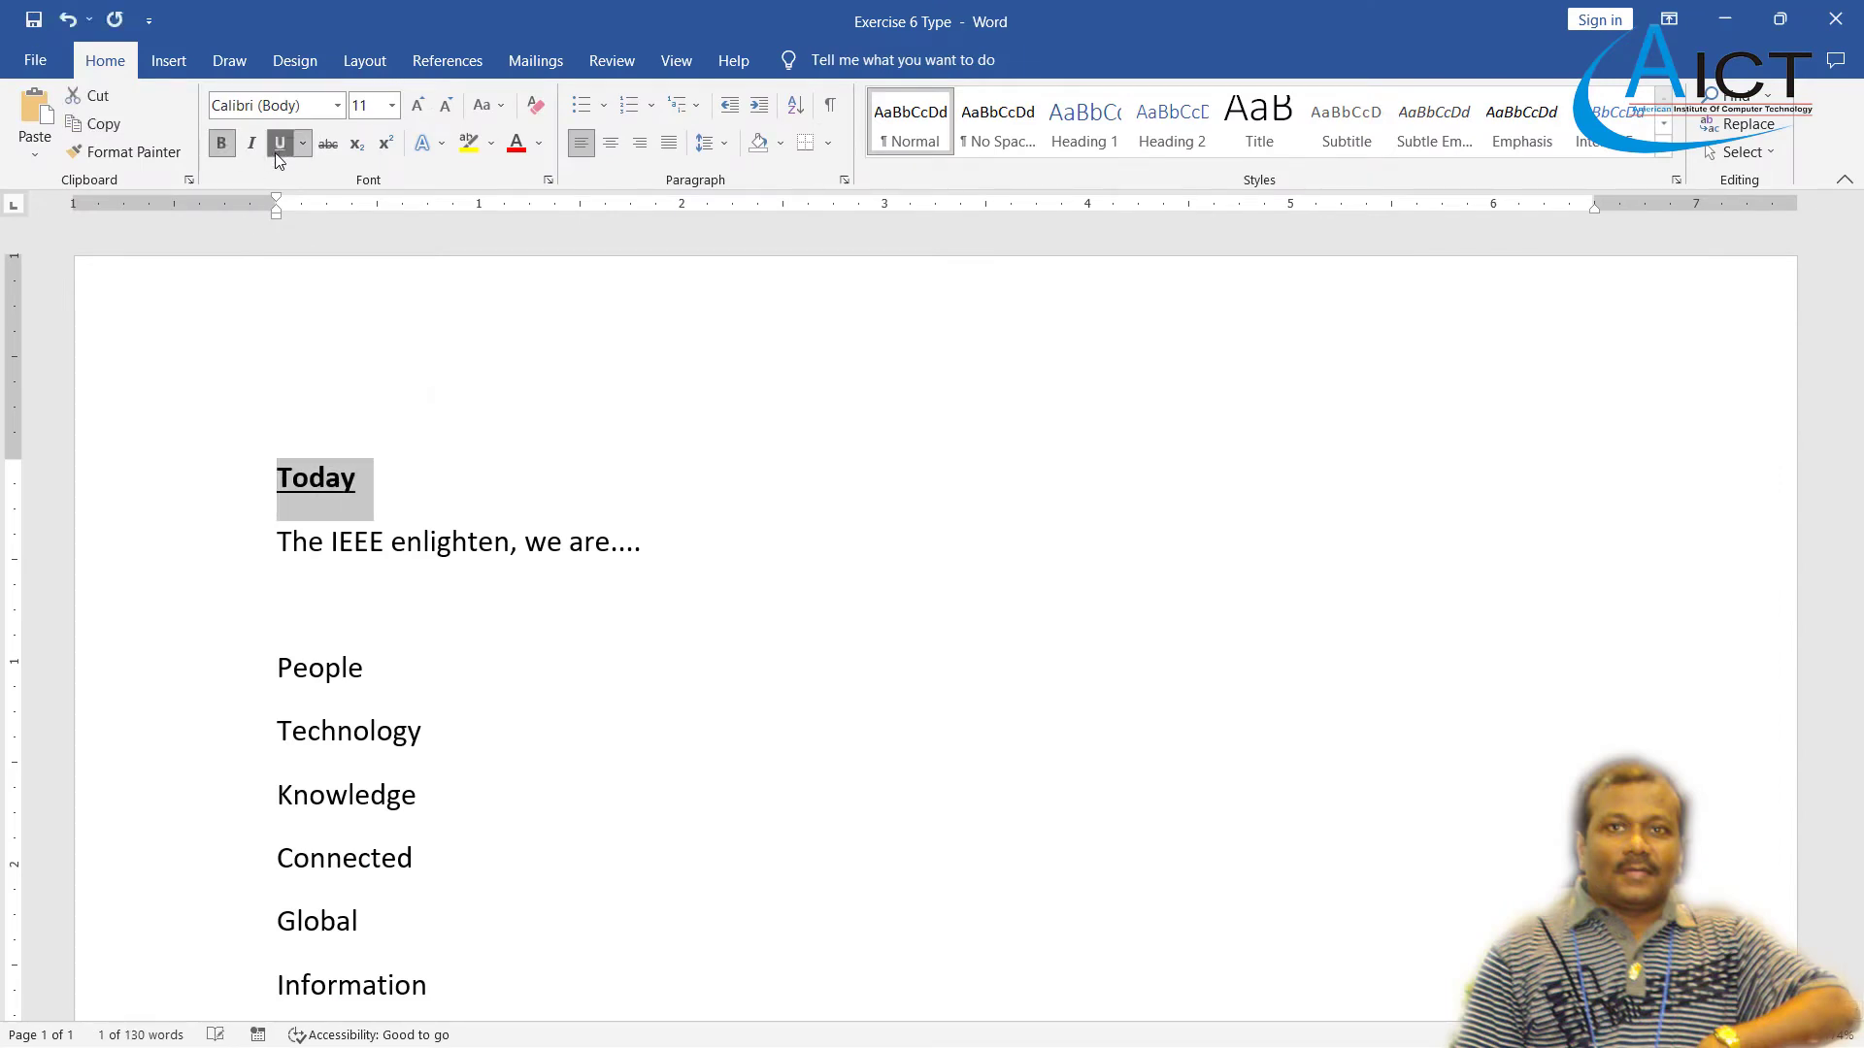
- Set the font size of the whole document to 14
{"action": "key", "text": "ctrl+a"}
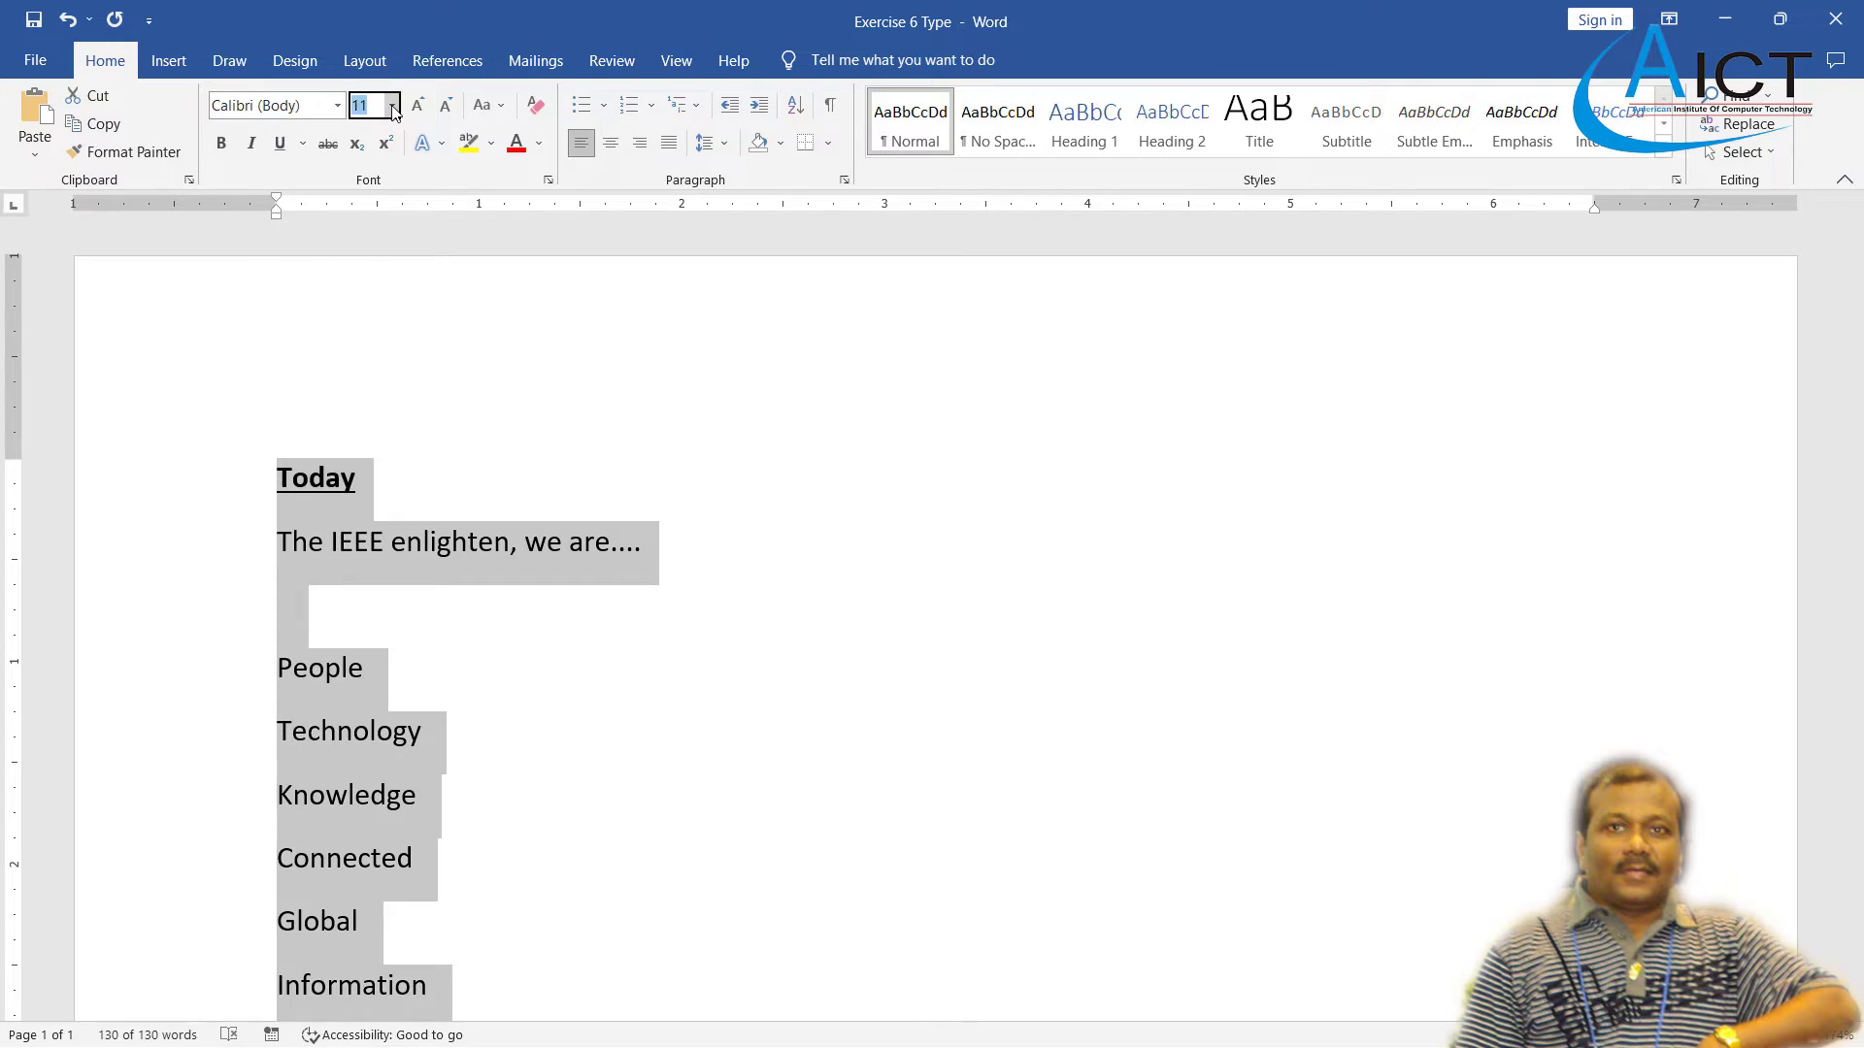
{"action": "left_click", "coordinate": [392, 105]}
{"action": "left_click", "coordinate": [372, 246]}
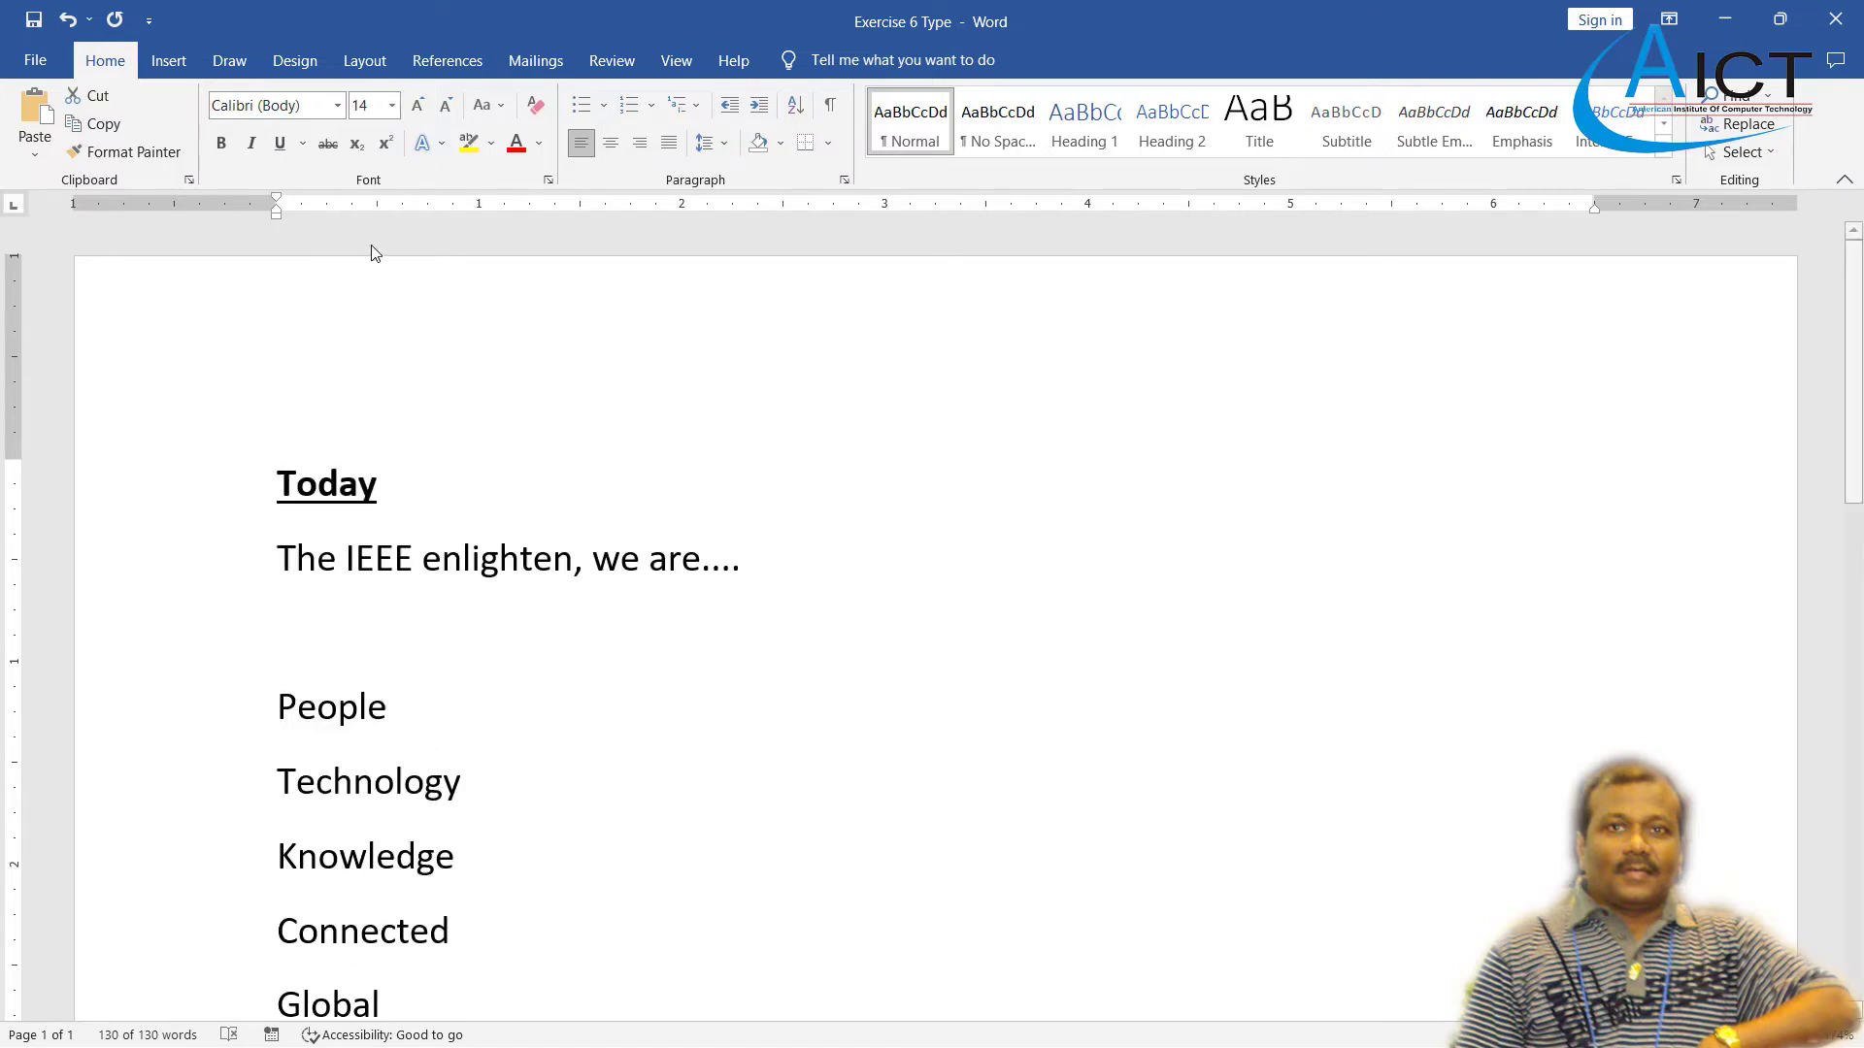
{"action": "left_click", "coordinate": [440, 568]}
- Start defining a new symbol bullet for the six lines from People to Information, using the Wingdings font
{"action": "scroll", "coordinate": [280, 536], "scroll_direction": "down", "scroll_amount": 2}
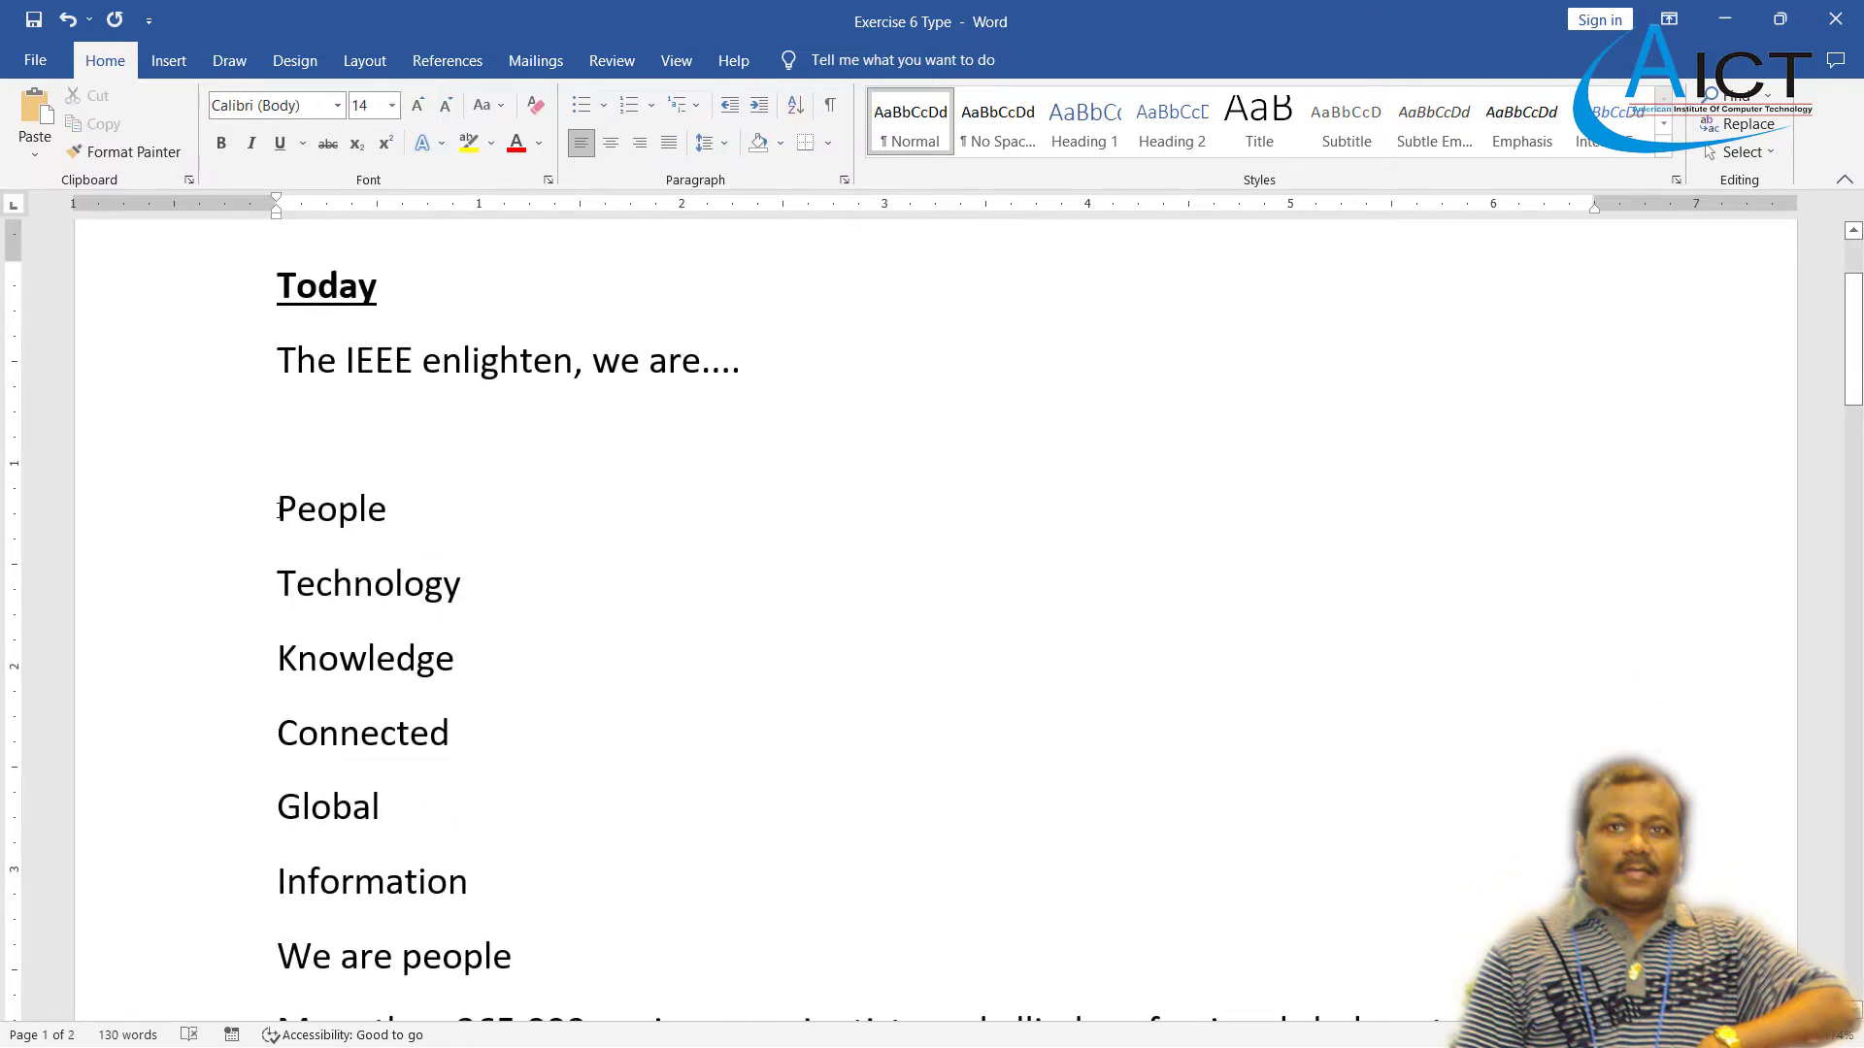
{"action": "left_click_drag", "start_coordinate": [281, 536], "coordinate": [502, 619]}
{"action": "scroll", "coordinate": [470, 587], "scroll_direction": "down", "scroll_amount": 3}
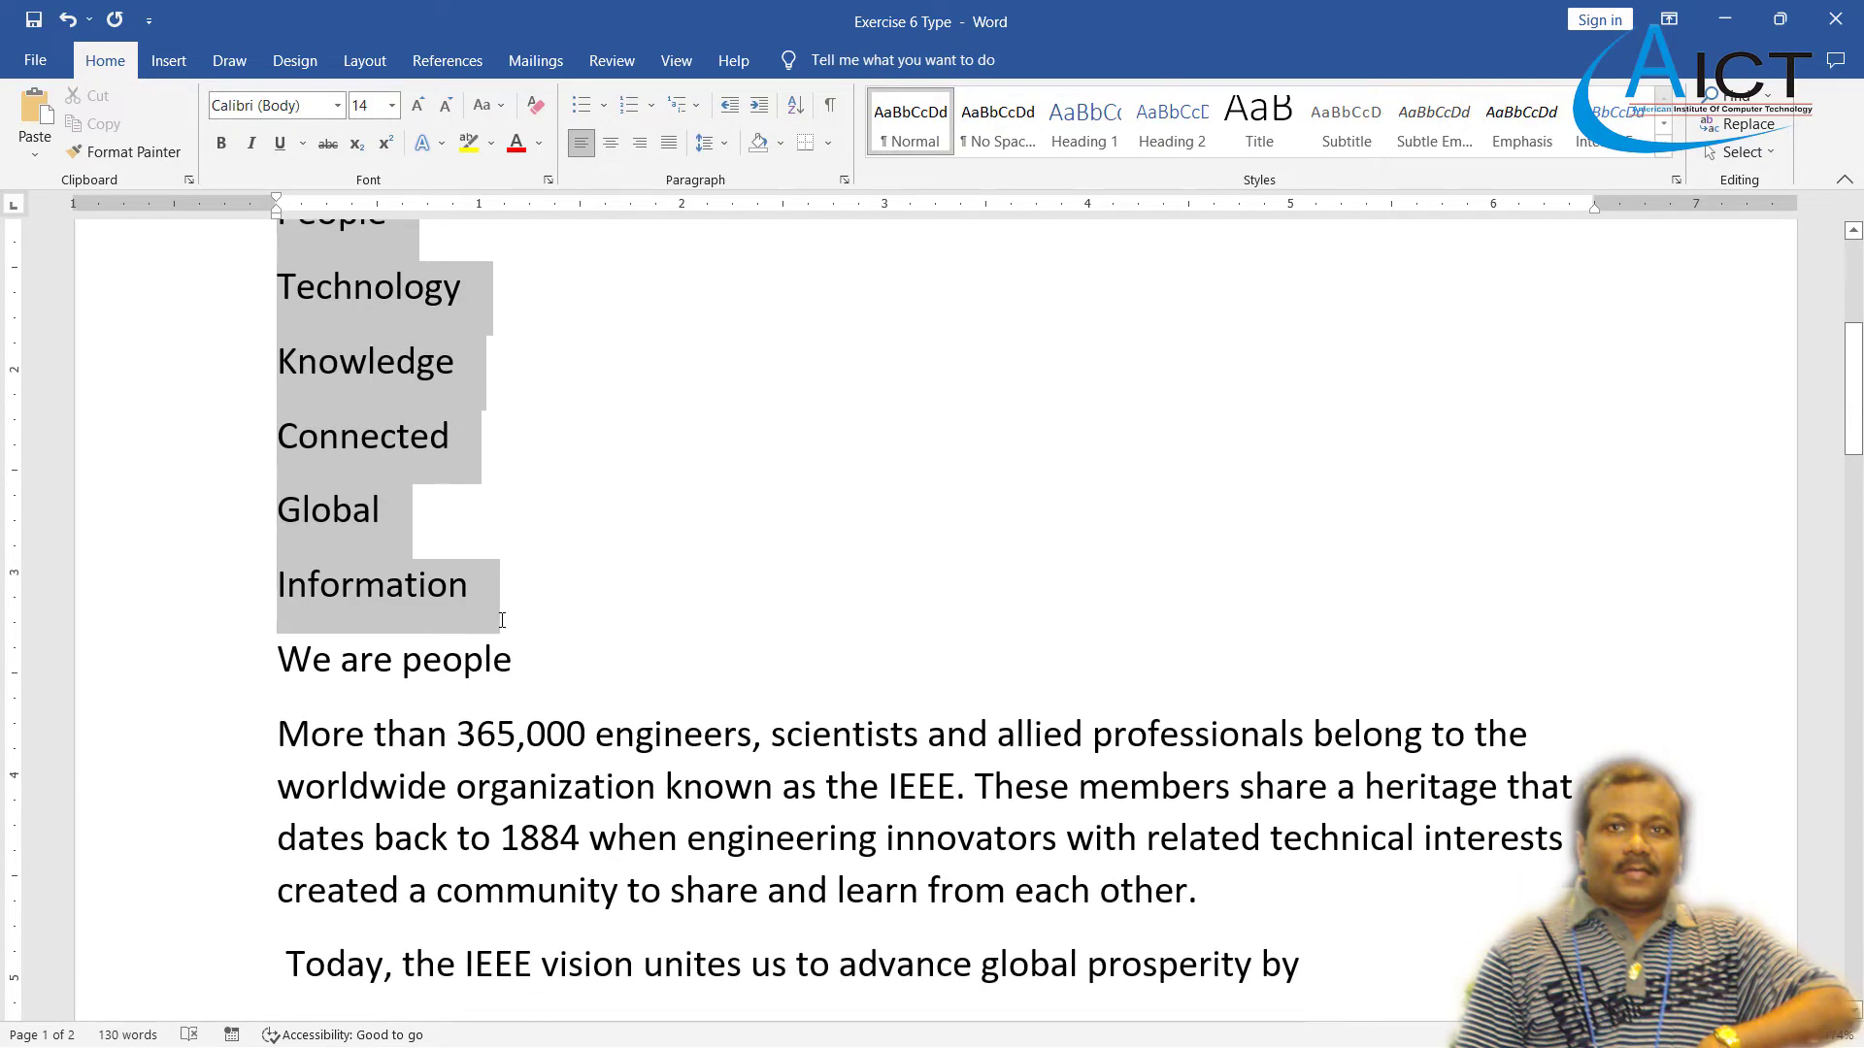
{"action": "scroll", "coordinate": [528, 558], "scroll_direction": "up", "scroll_amount": 4}
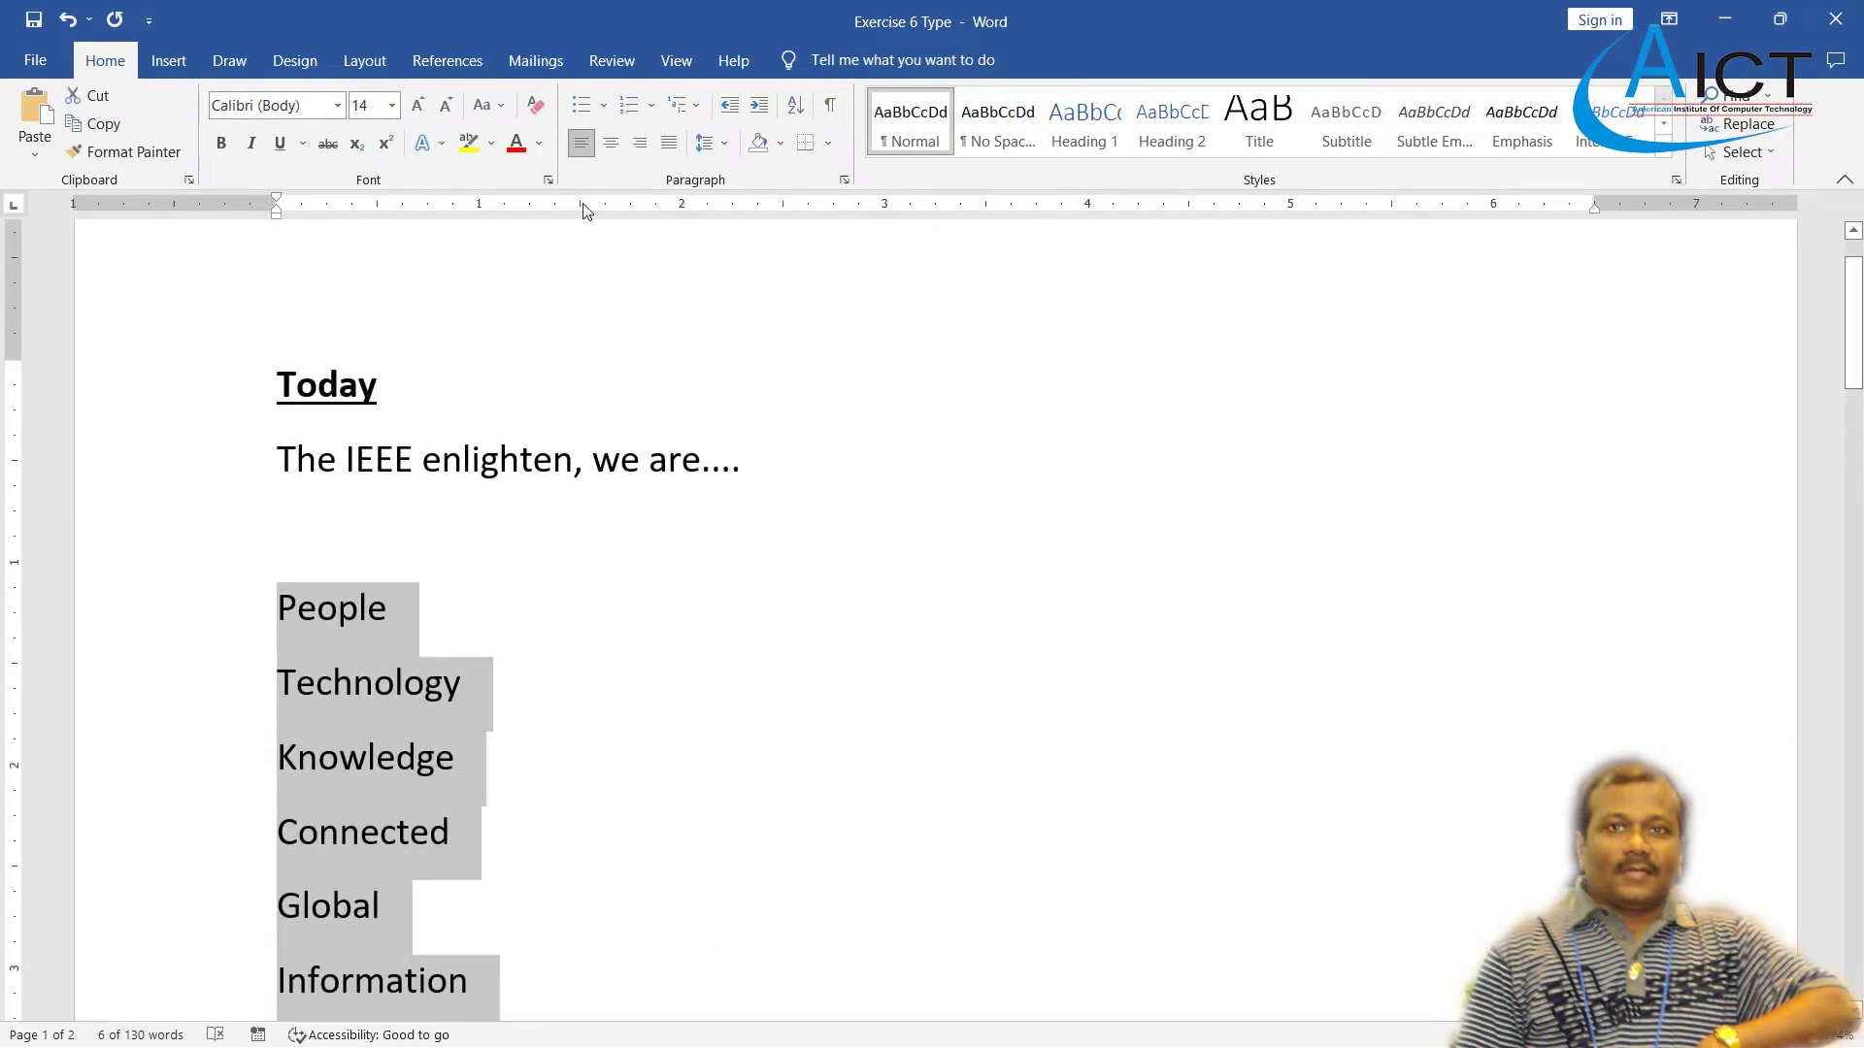
{"action": "left_click", "coordinate": [603, 105]}
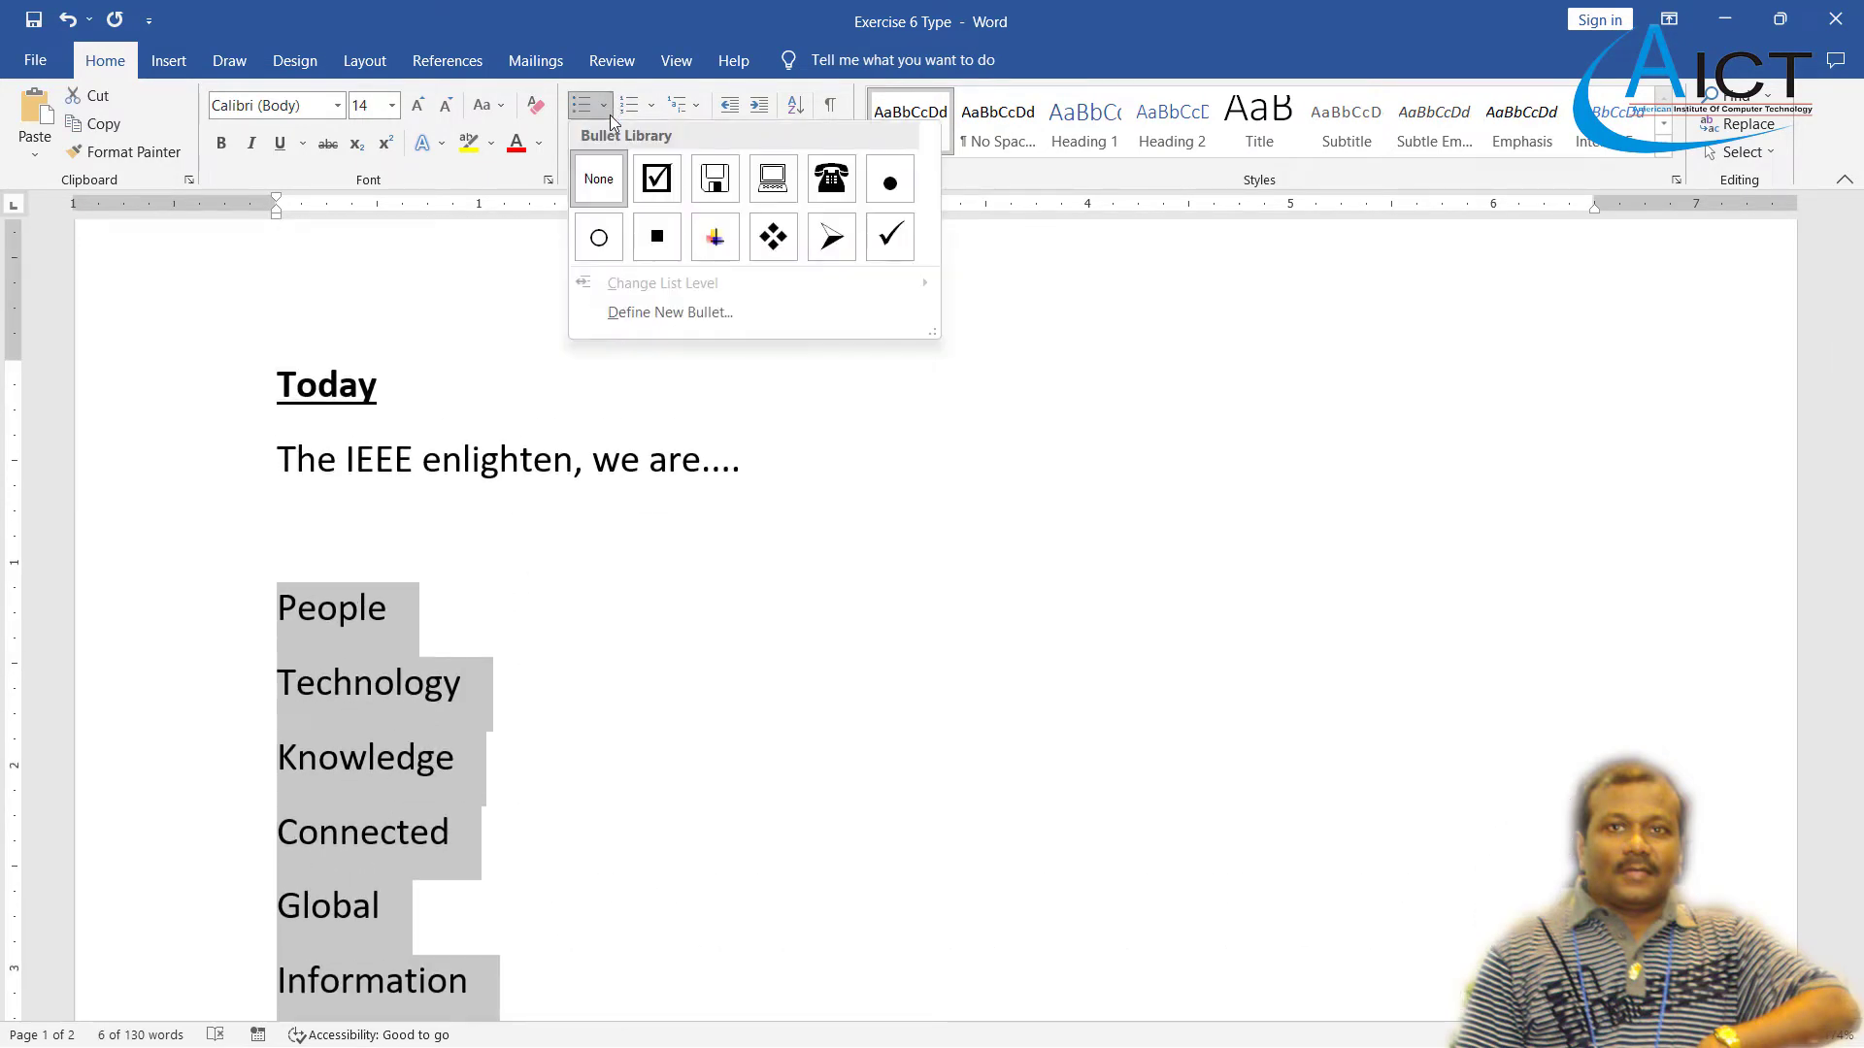
{"action": "left_click", "coordinate": [660, 311]}
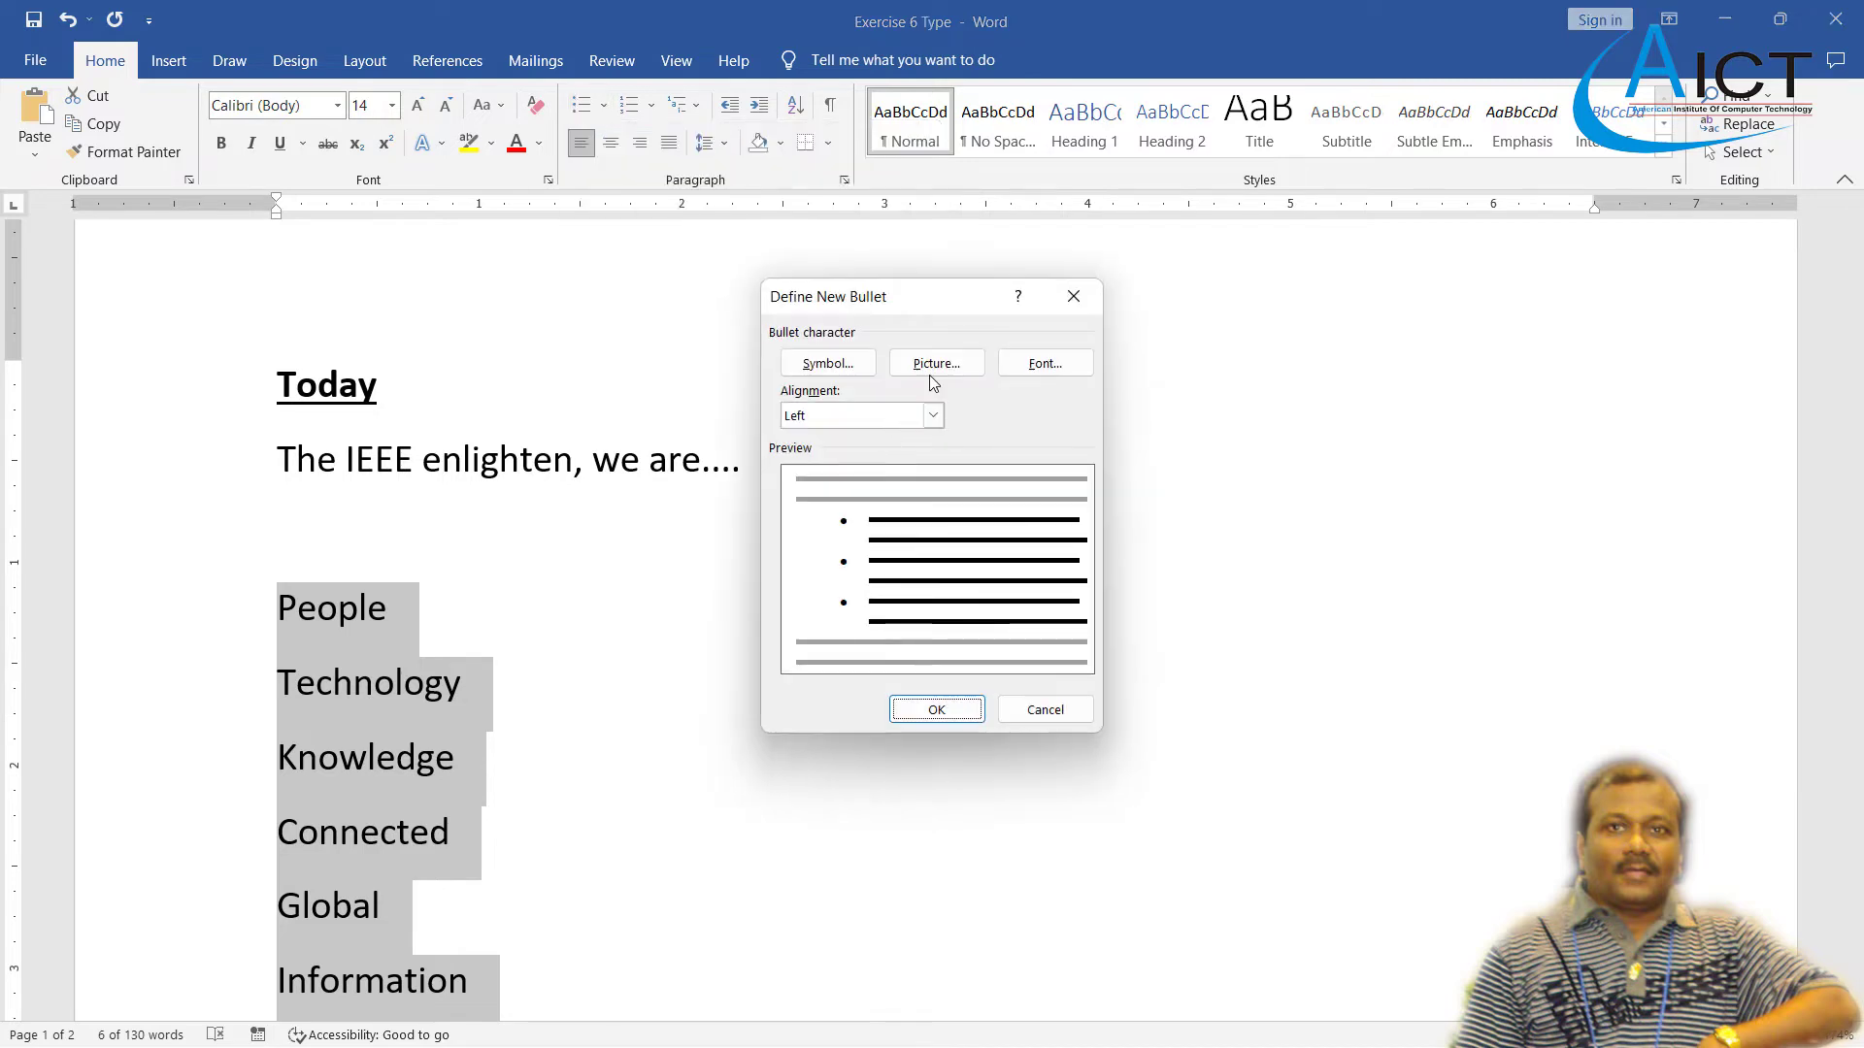
{"action": "left_click", "coordinate": [827, 365]}
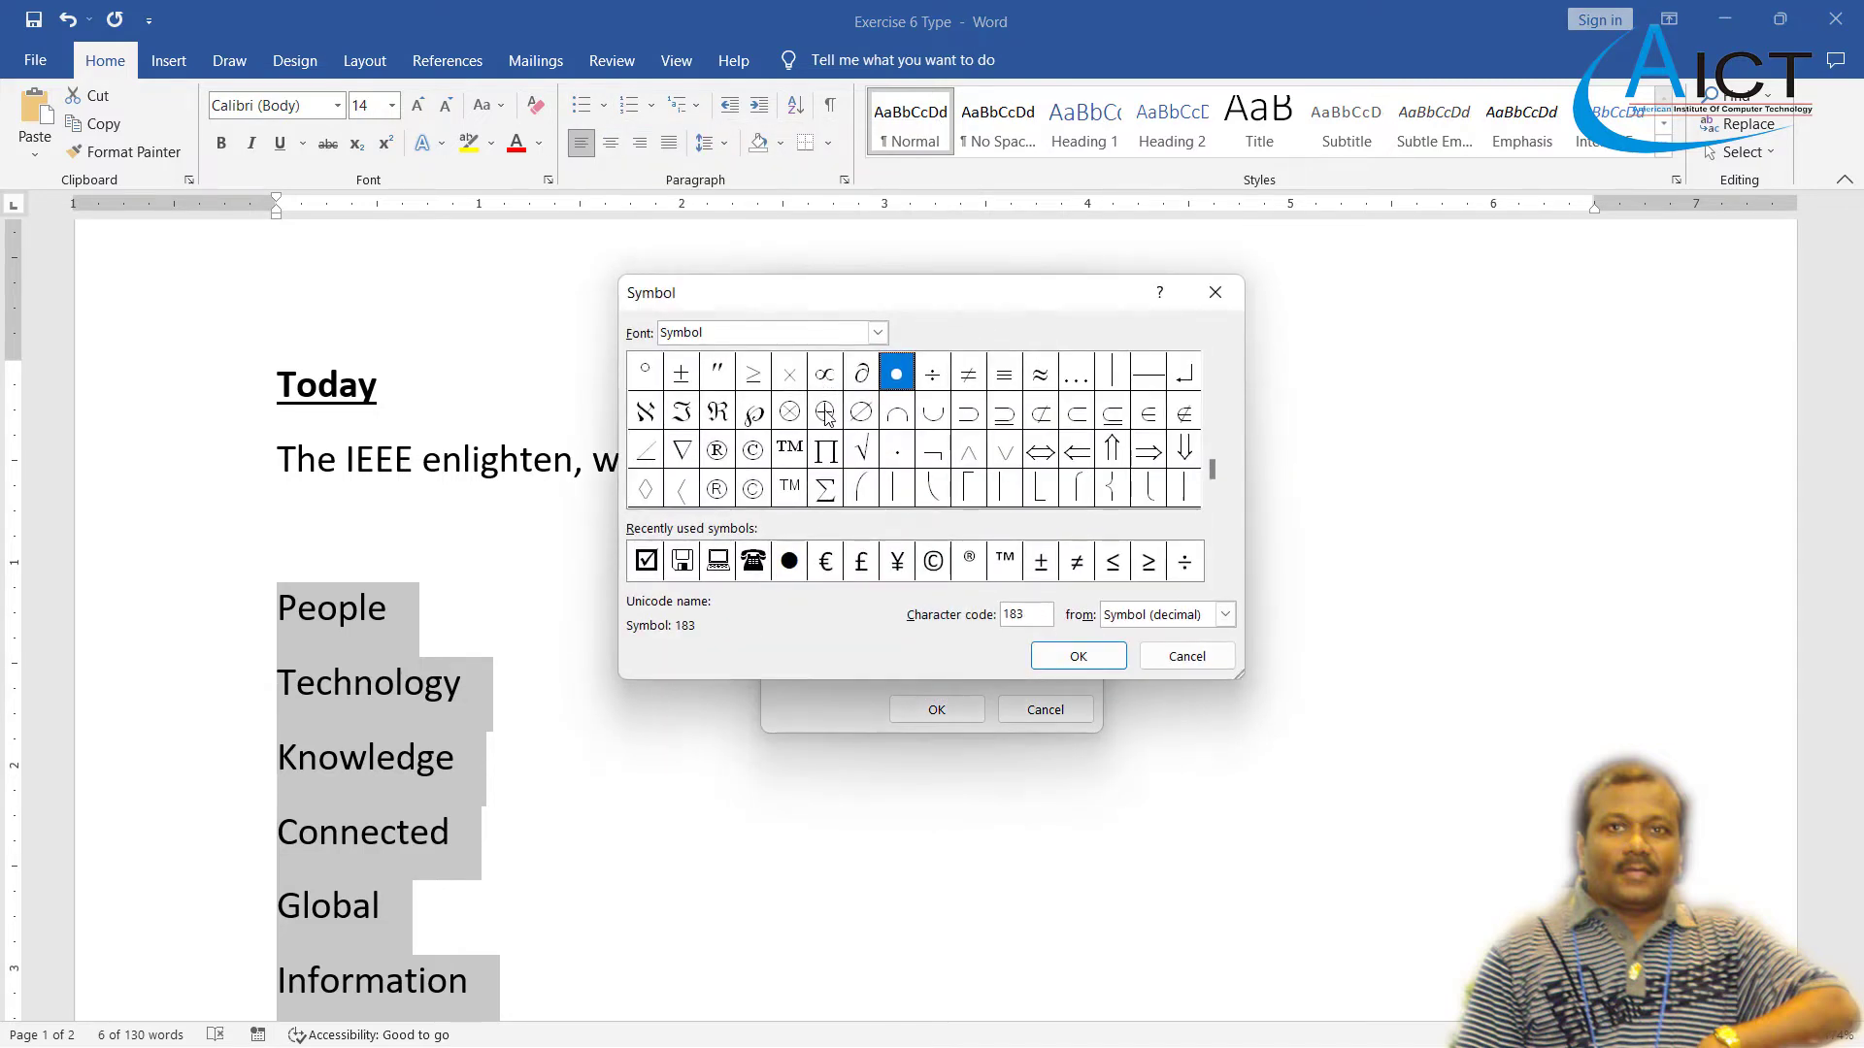
{"action": "left_click", "coordinate": [879, 334]}
{"action": "scroll", "coordinate": [837, 379], "scroll_direction": "down", "scroll_amount": 8}
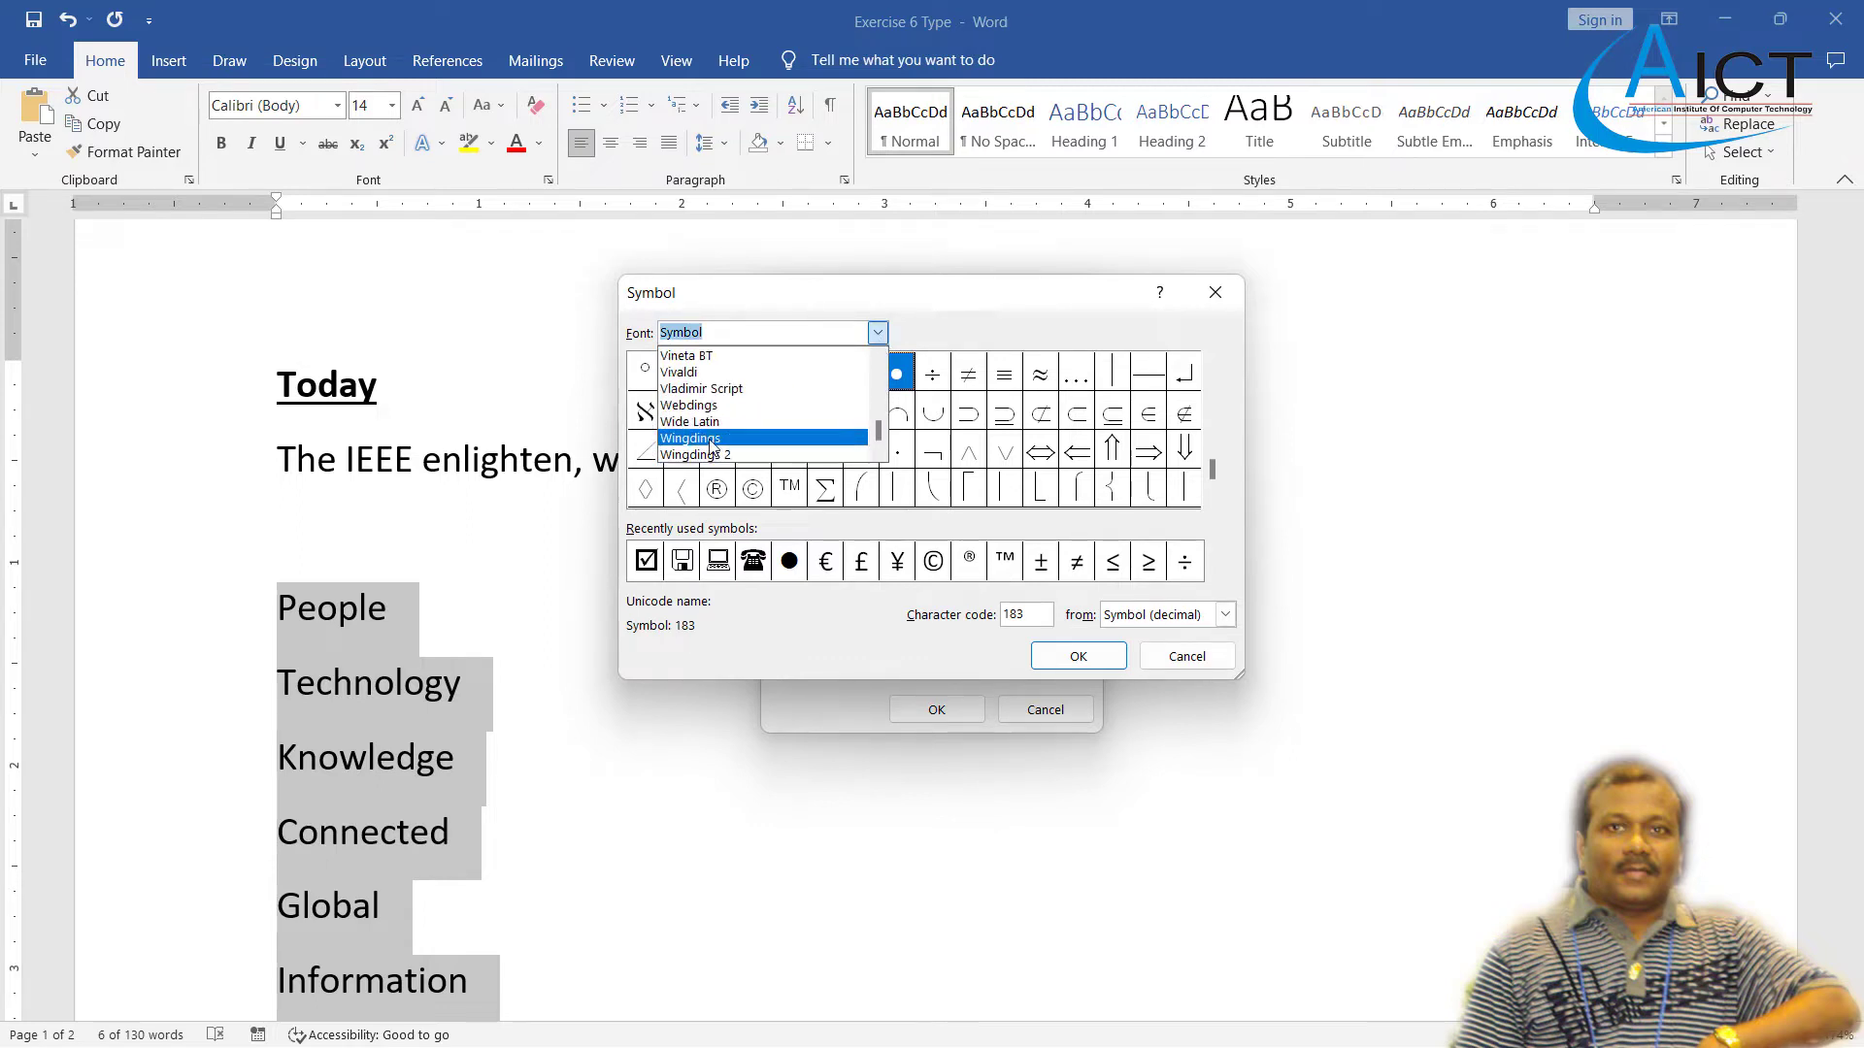
{"action": "left_click", "coordinate": [813, 453]}
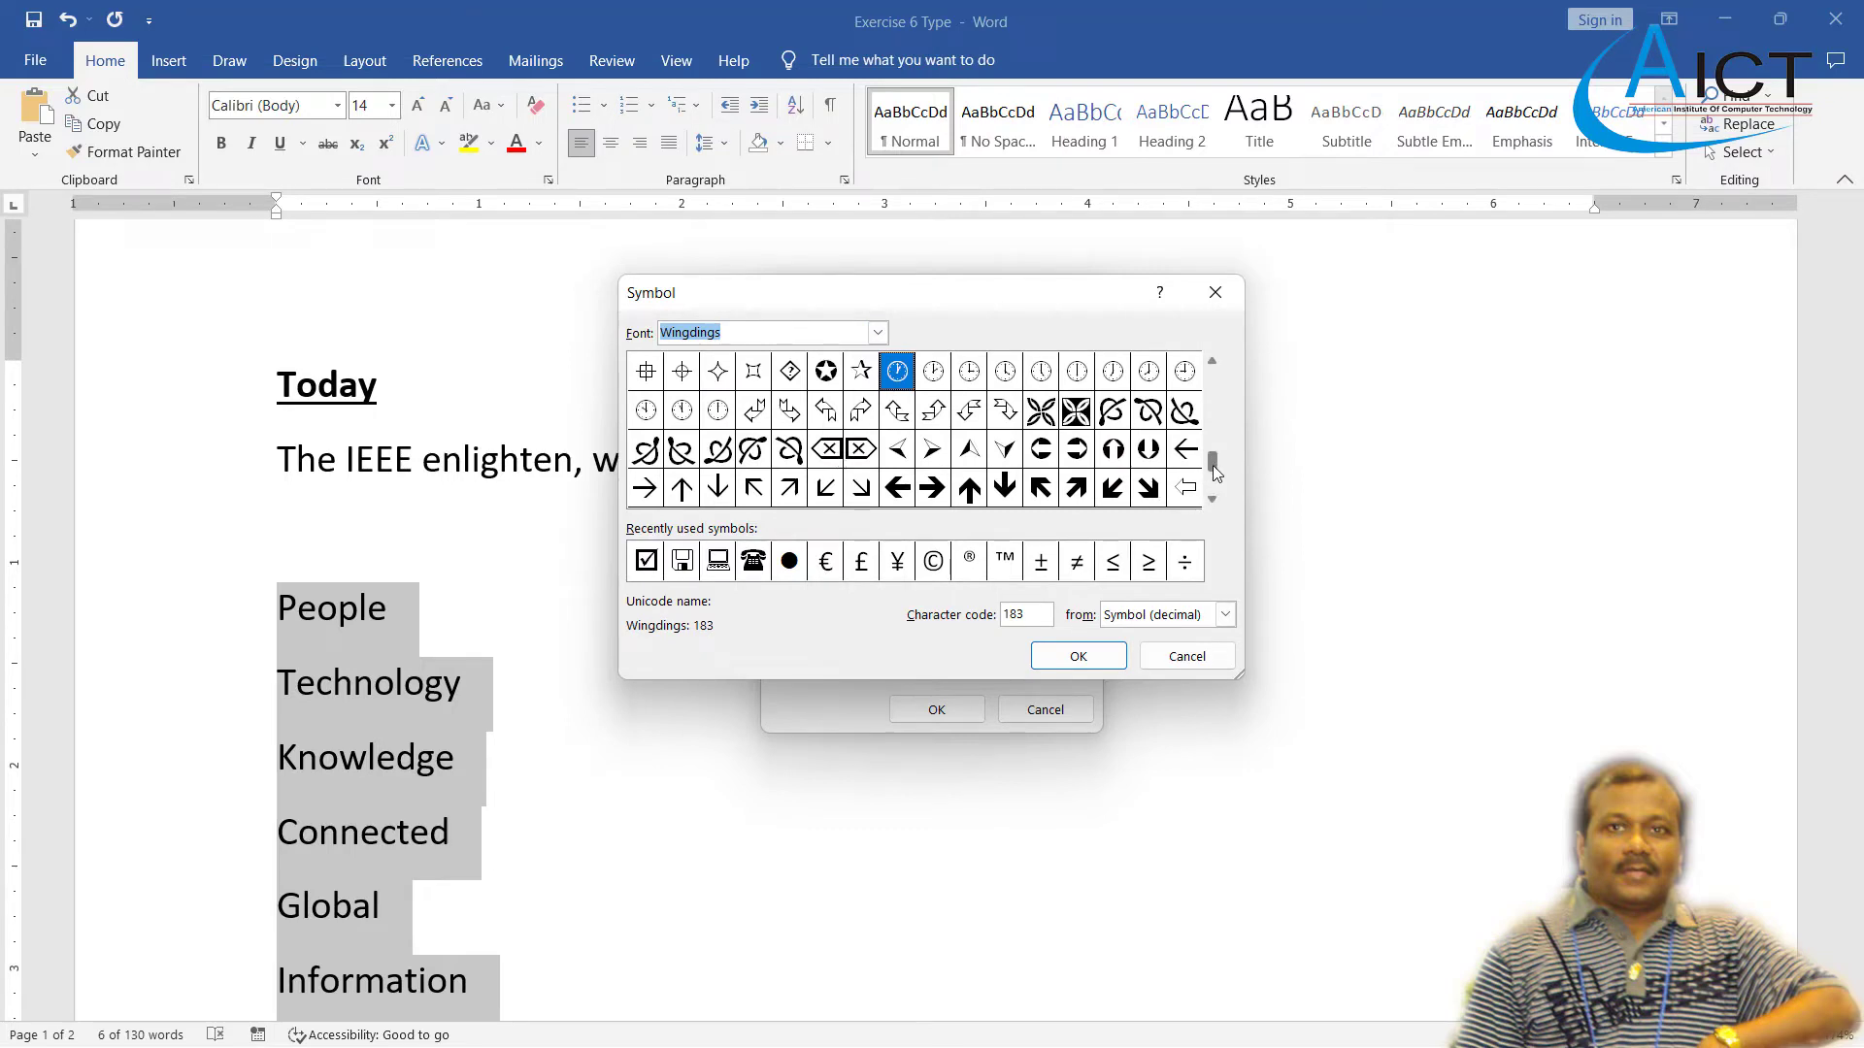
- Look through the Wingdings character set for a bullet symbol similar to the one in the Exercise 6 PDF
{"action": "left_click_drag", "start_coordinate": [1213, 464], "coordinate": [1194, 390]}
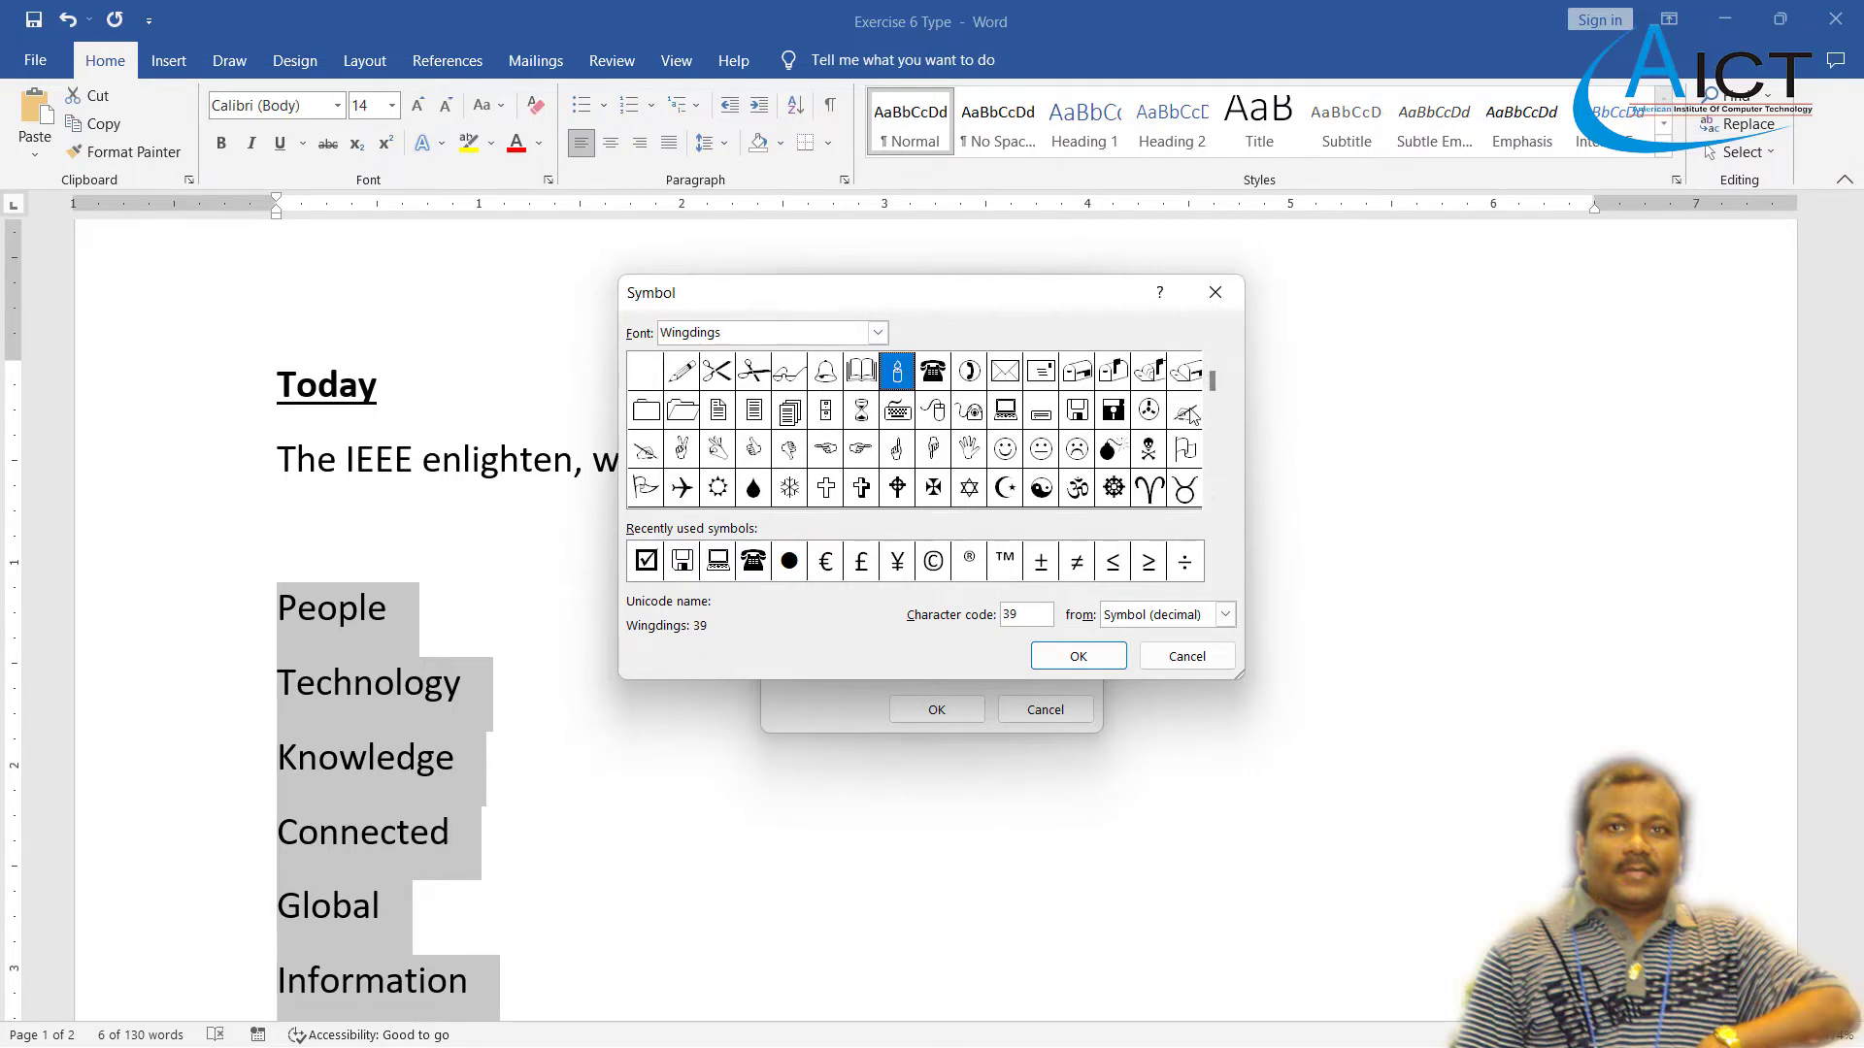
{"action": "left_click", "coordinate": [1211, 500]}
{"action": "left_click", "coordinate": [1211, 500]}
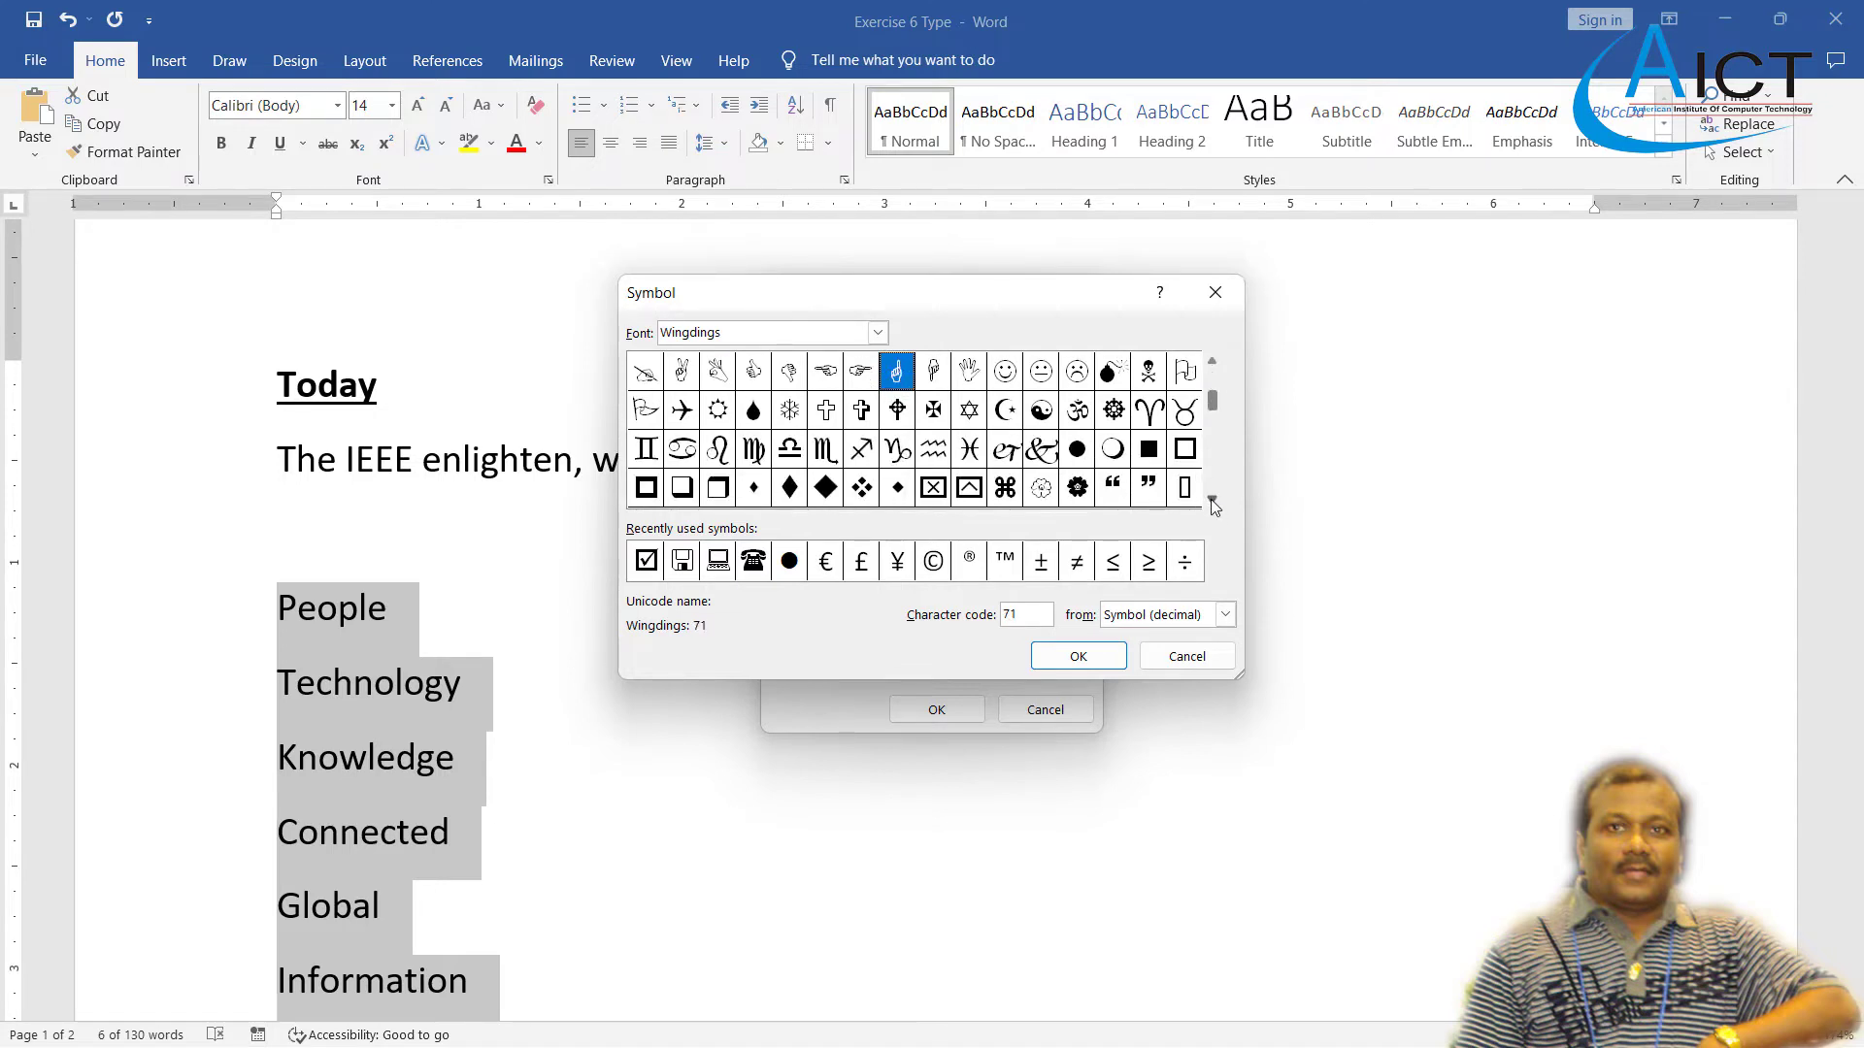
{"action": "left_click", "coordinate": [1211, 500]}
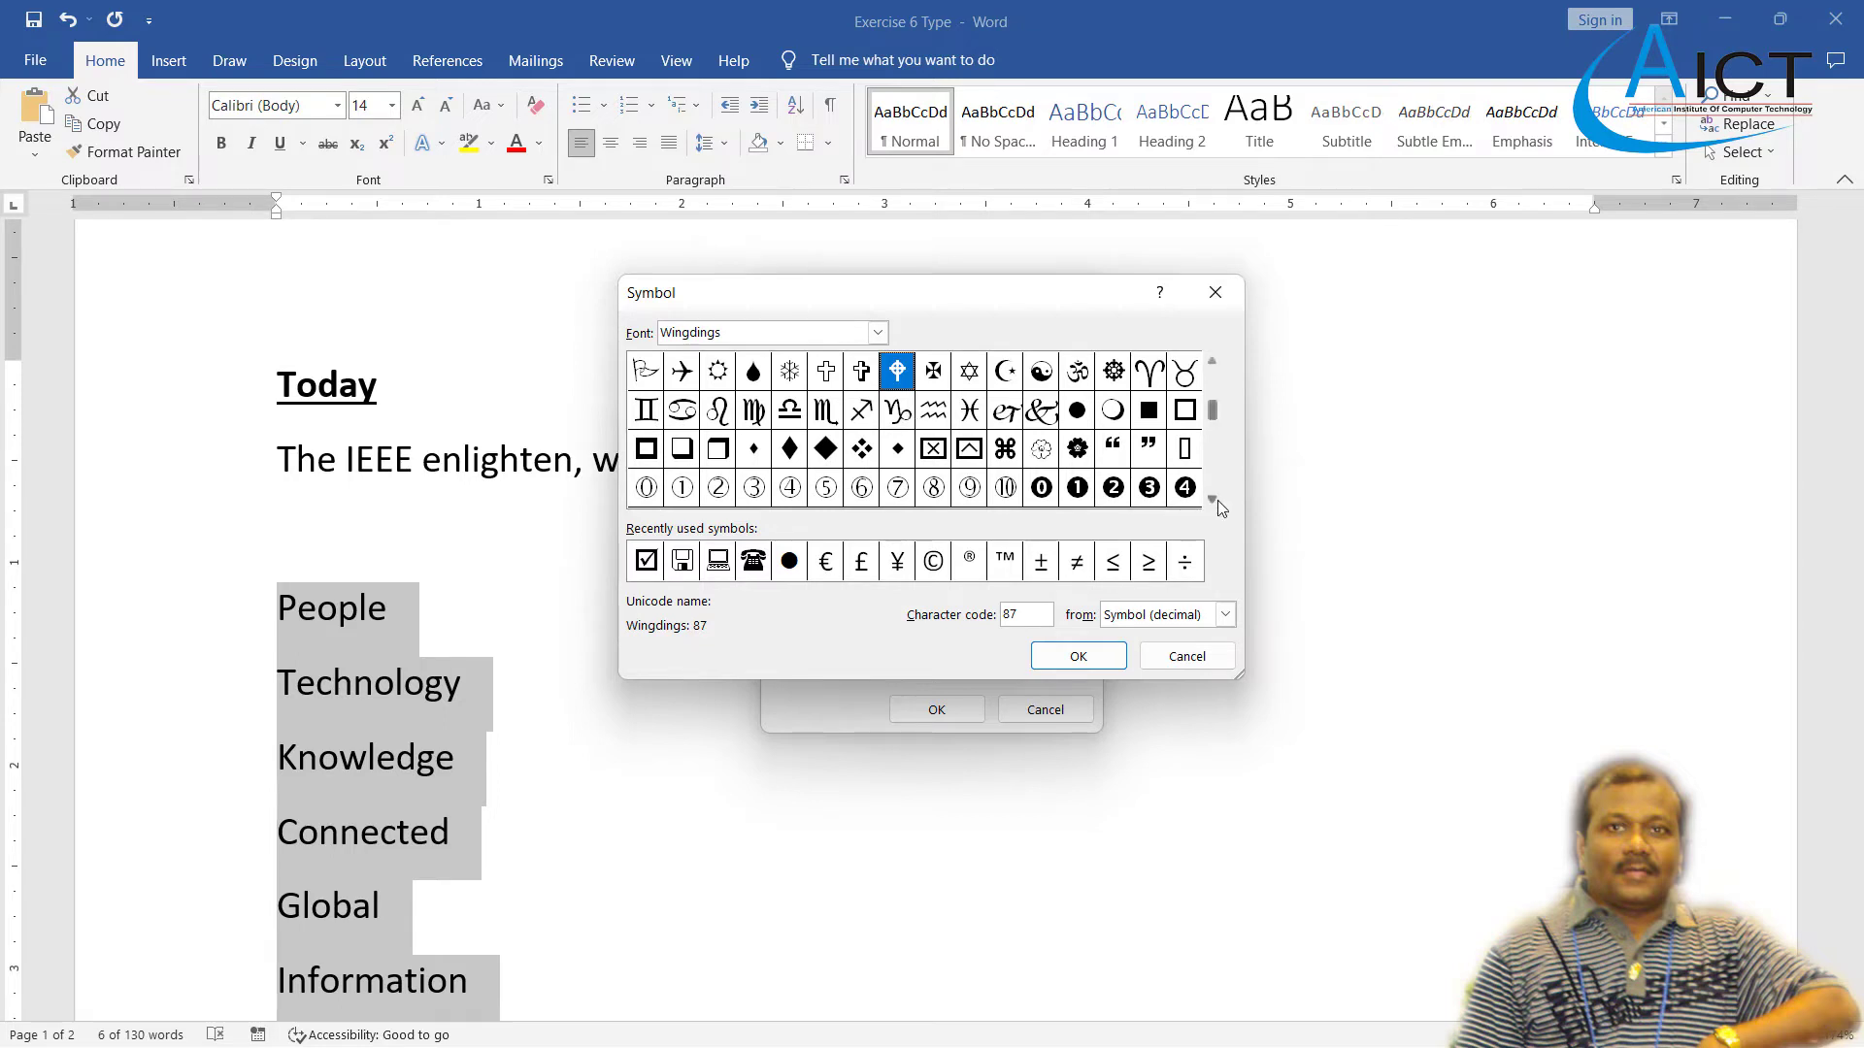
{"action": "left_click", "coordinate": [1212, 500]}
{"action": "left_click", "coordinate": [1212, 500]}
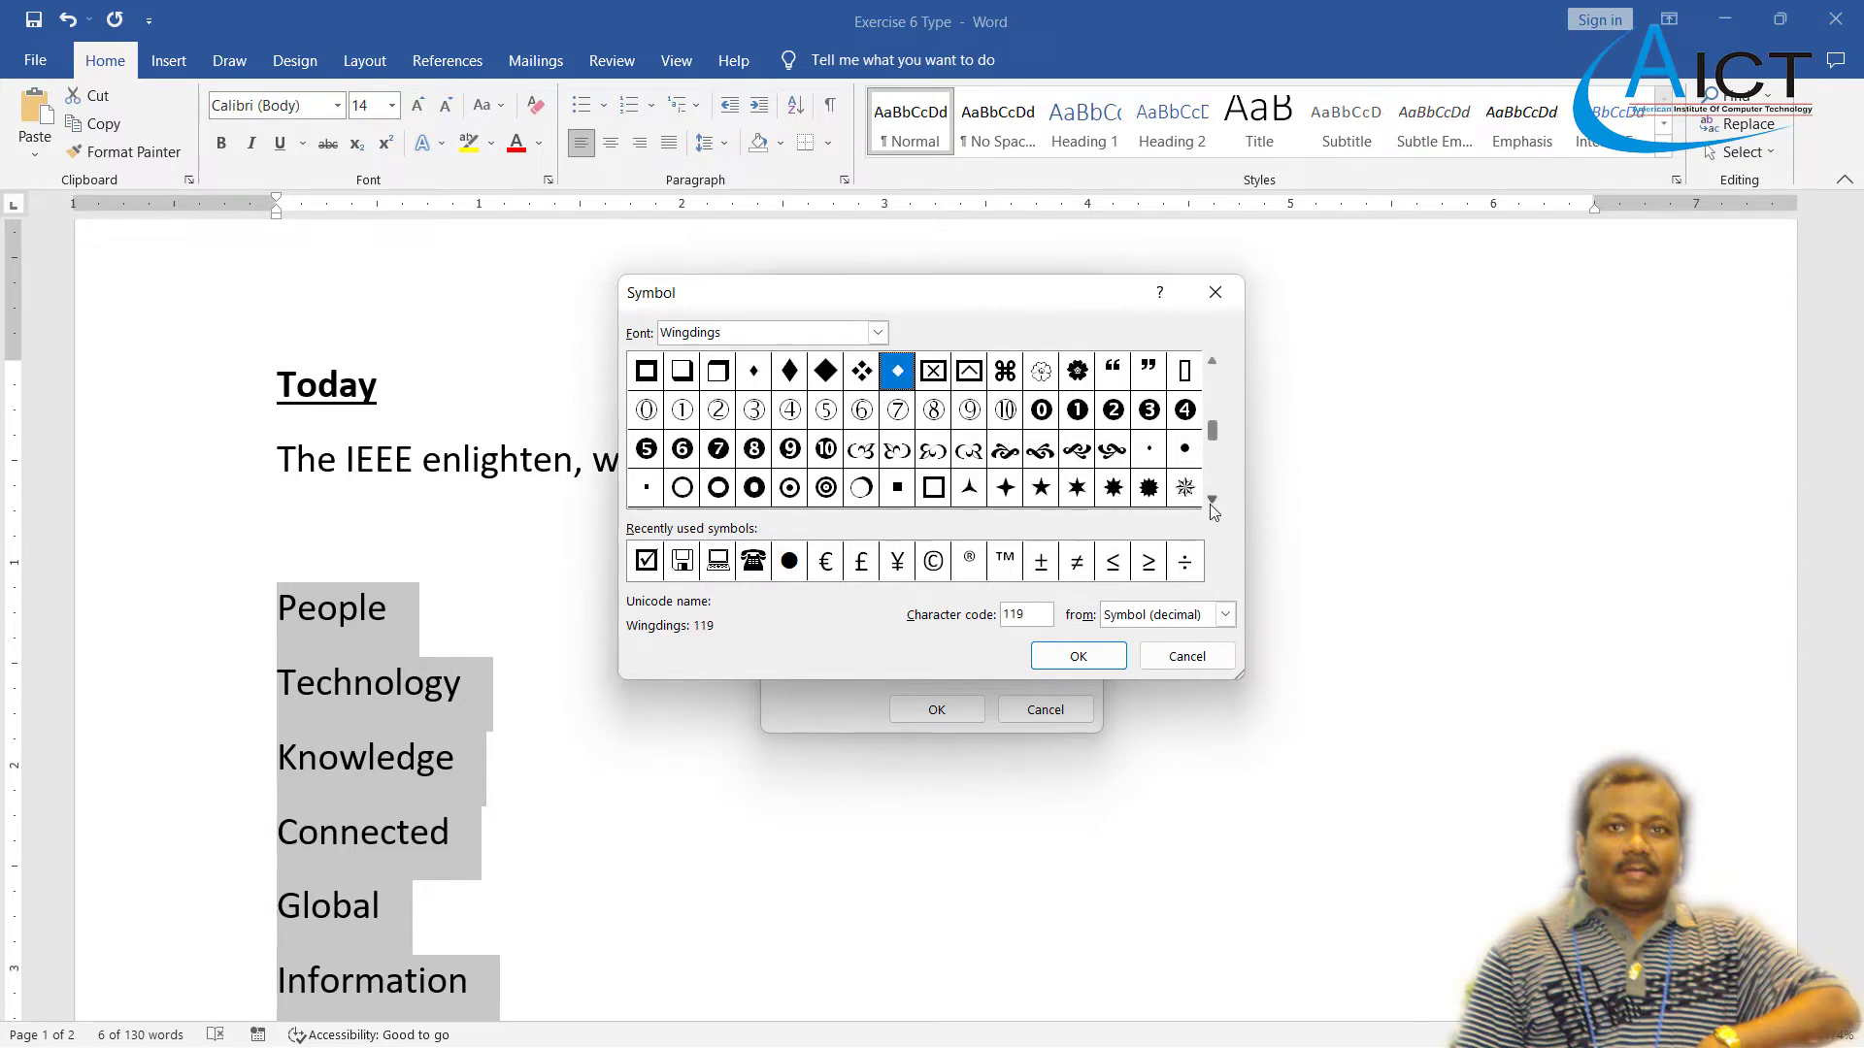
{"action": "left_click", "coordinate": [1212, 502]}
{"action": "left_click", "coordinate": [1212, 501]}
{"action": "left_click", "coordinate": [1212, 502]}
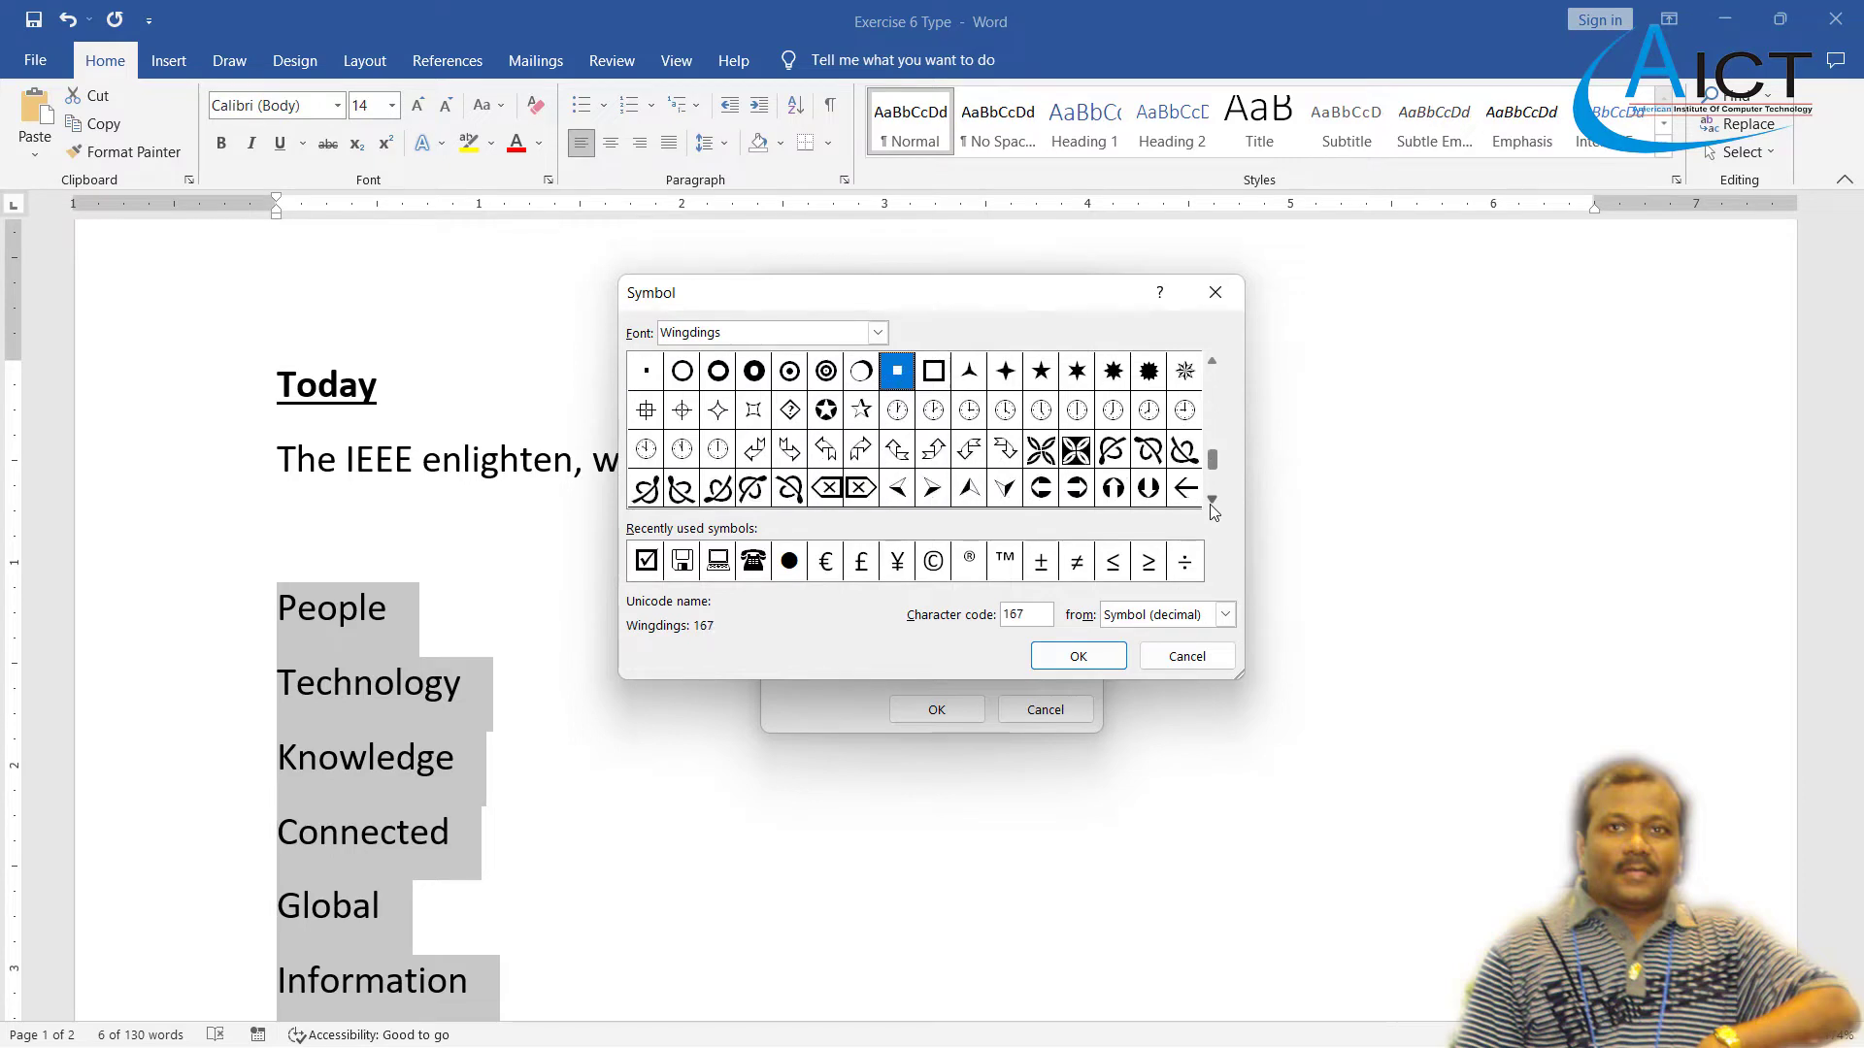
{"action": "left_click", "coordinate": [1211, 502]}
{"action": "left_click", "coordinate": [1211, 502]}
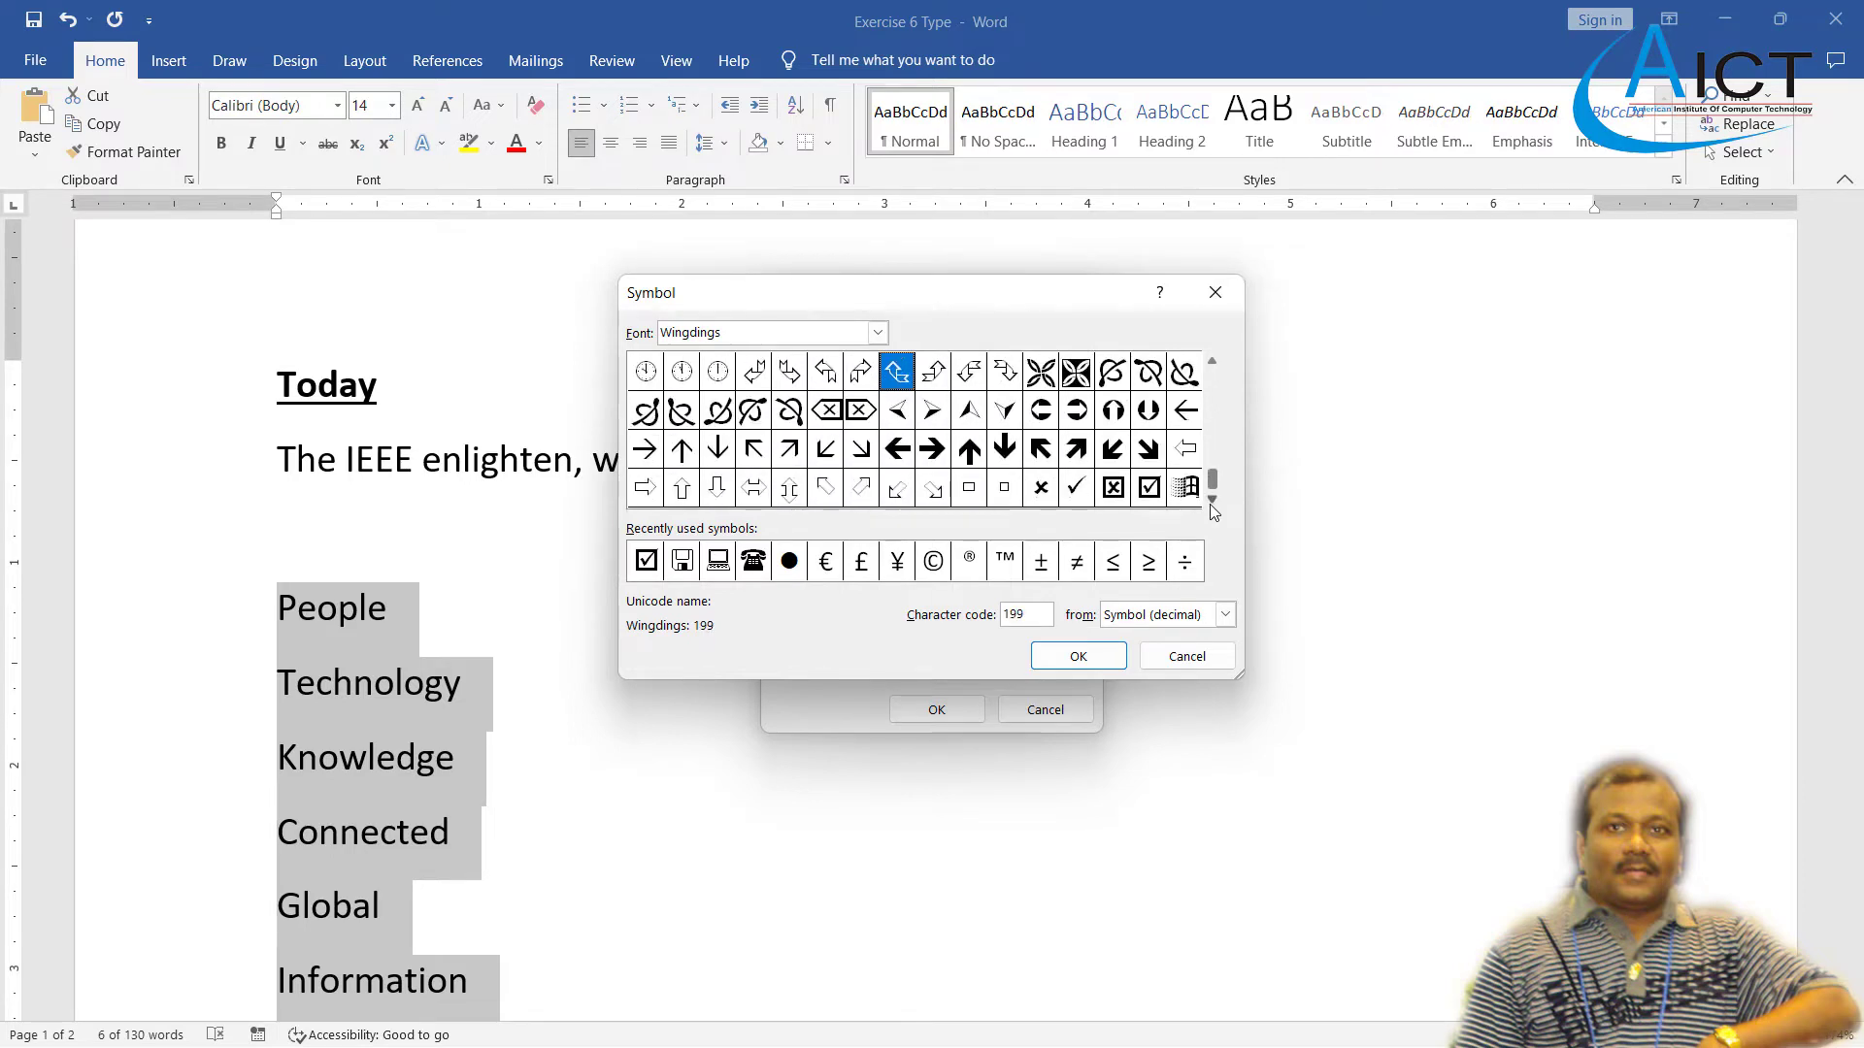
{"action": "left_click", "coordinate": [1211, 365]}
{"action": "left_click", "coordinate": [1211, 365]}
{"action": "left_click", "coordinate": [1211, 365]}
{"action": "left_click", "coordinate": [1212, 365]}
{"action": "left_click", "coordinate": [1212, 365]}
{"action": "left_click", "coordinate": [1211, 365]}
{"action": "left_click", "coordinate": [1212, 365]}
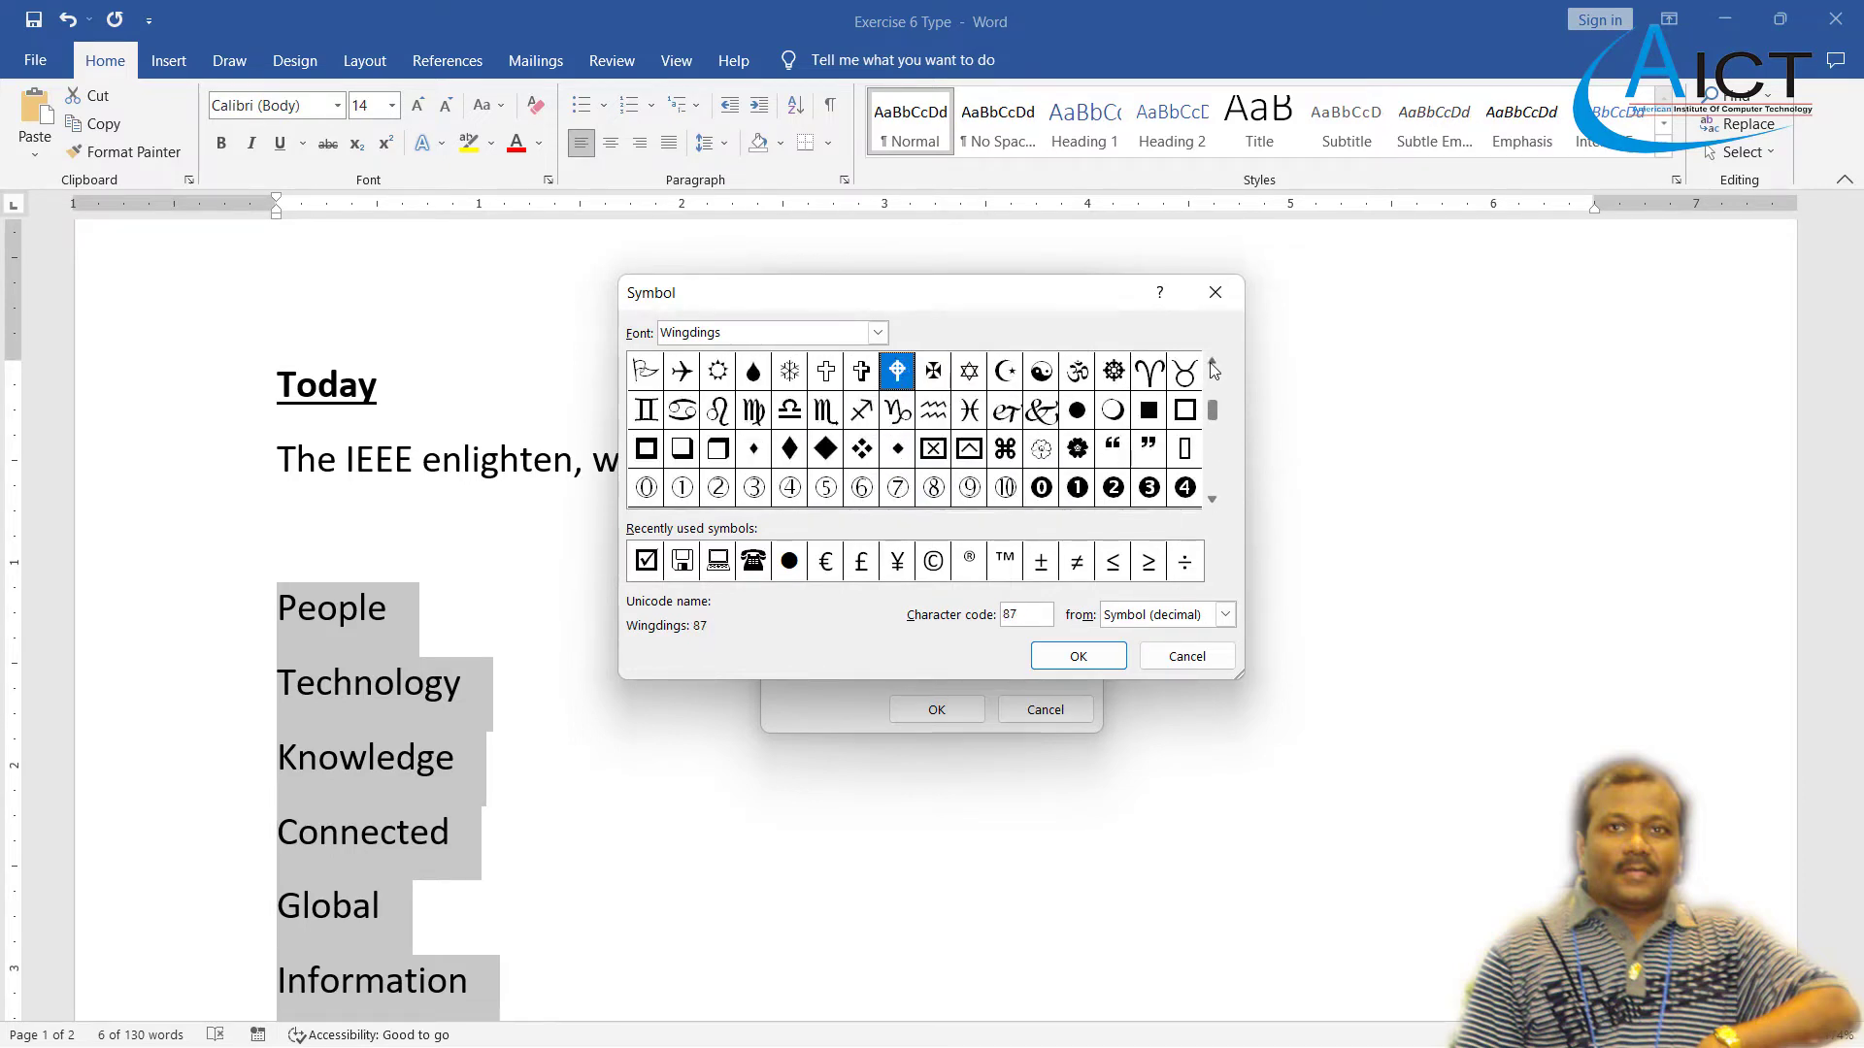
{"action": "left_click", "coordinate": [1212, 366]}
{"action": "left_click", "coordinate": [1212, 366]}
{"action": "left_click", "coordinate": [1211, 366]}
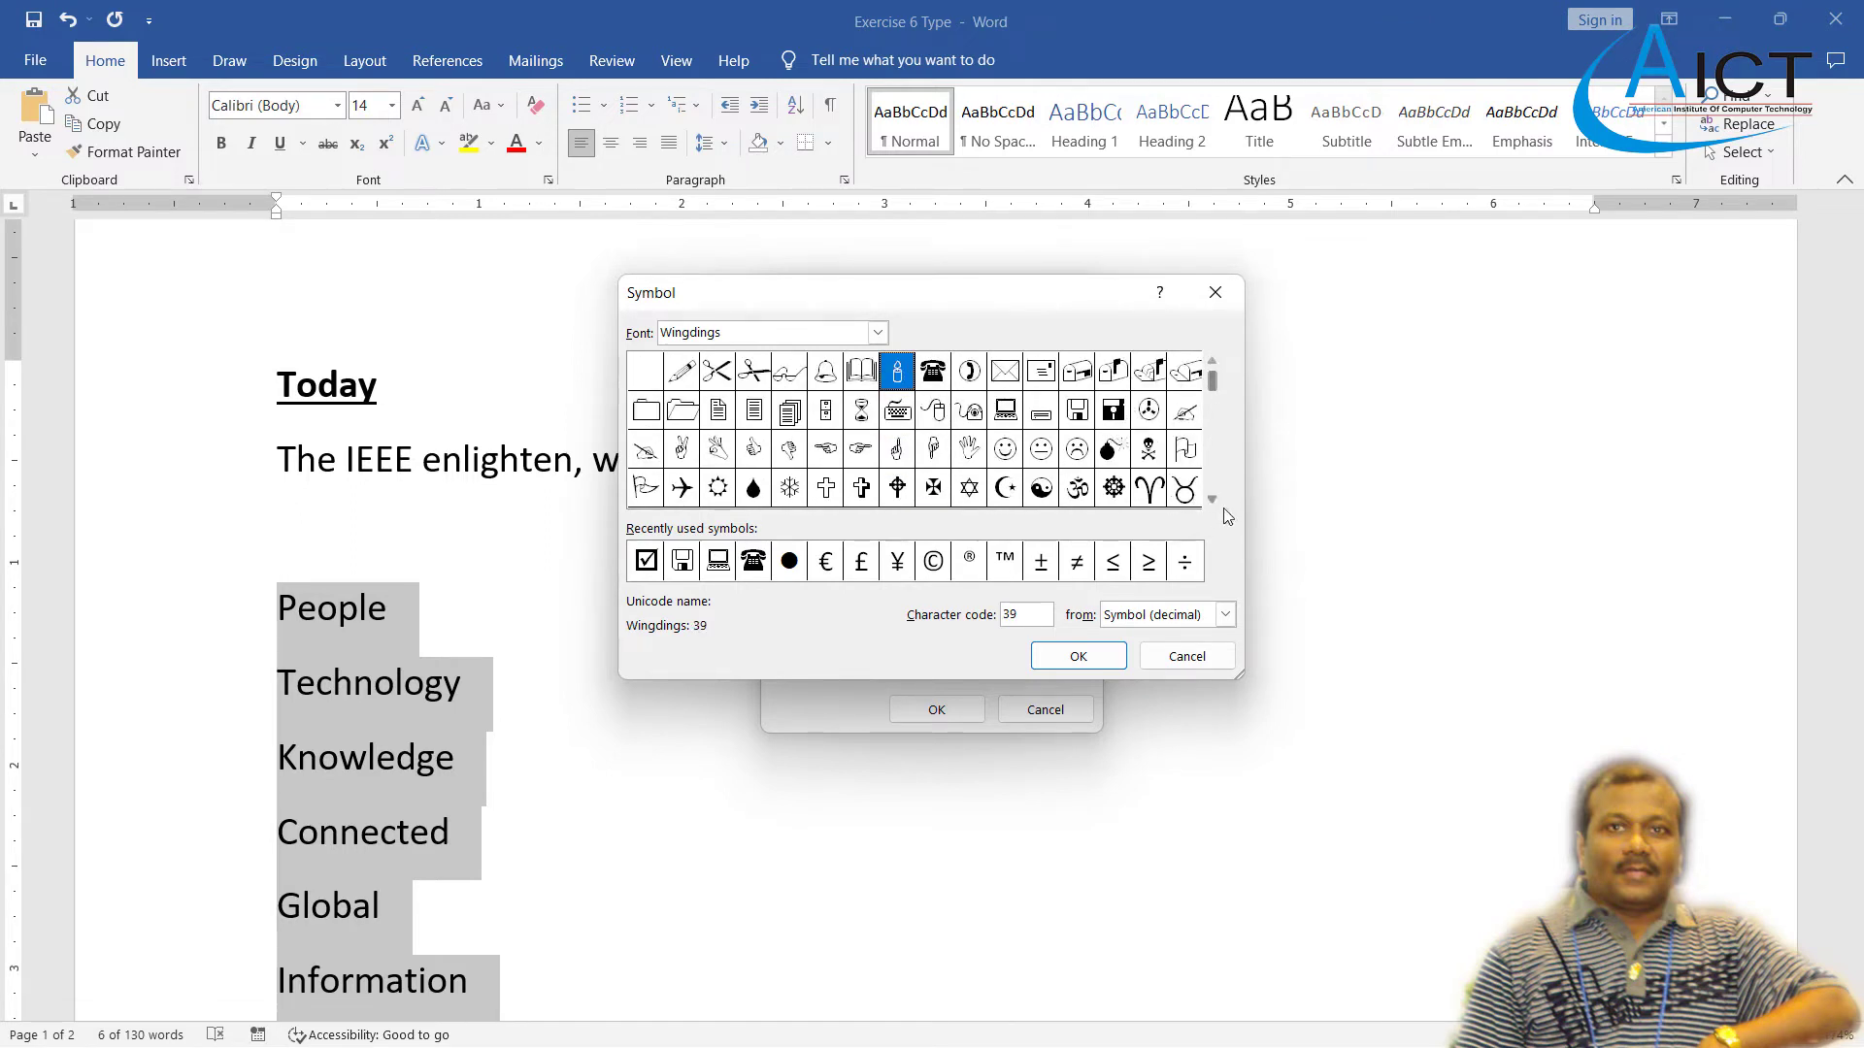
{"action": "scroll", "coordinate": [1226, 514], "scroll_direction": "down", "scroll_amount": 2}
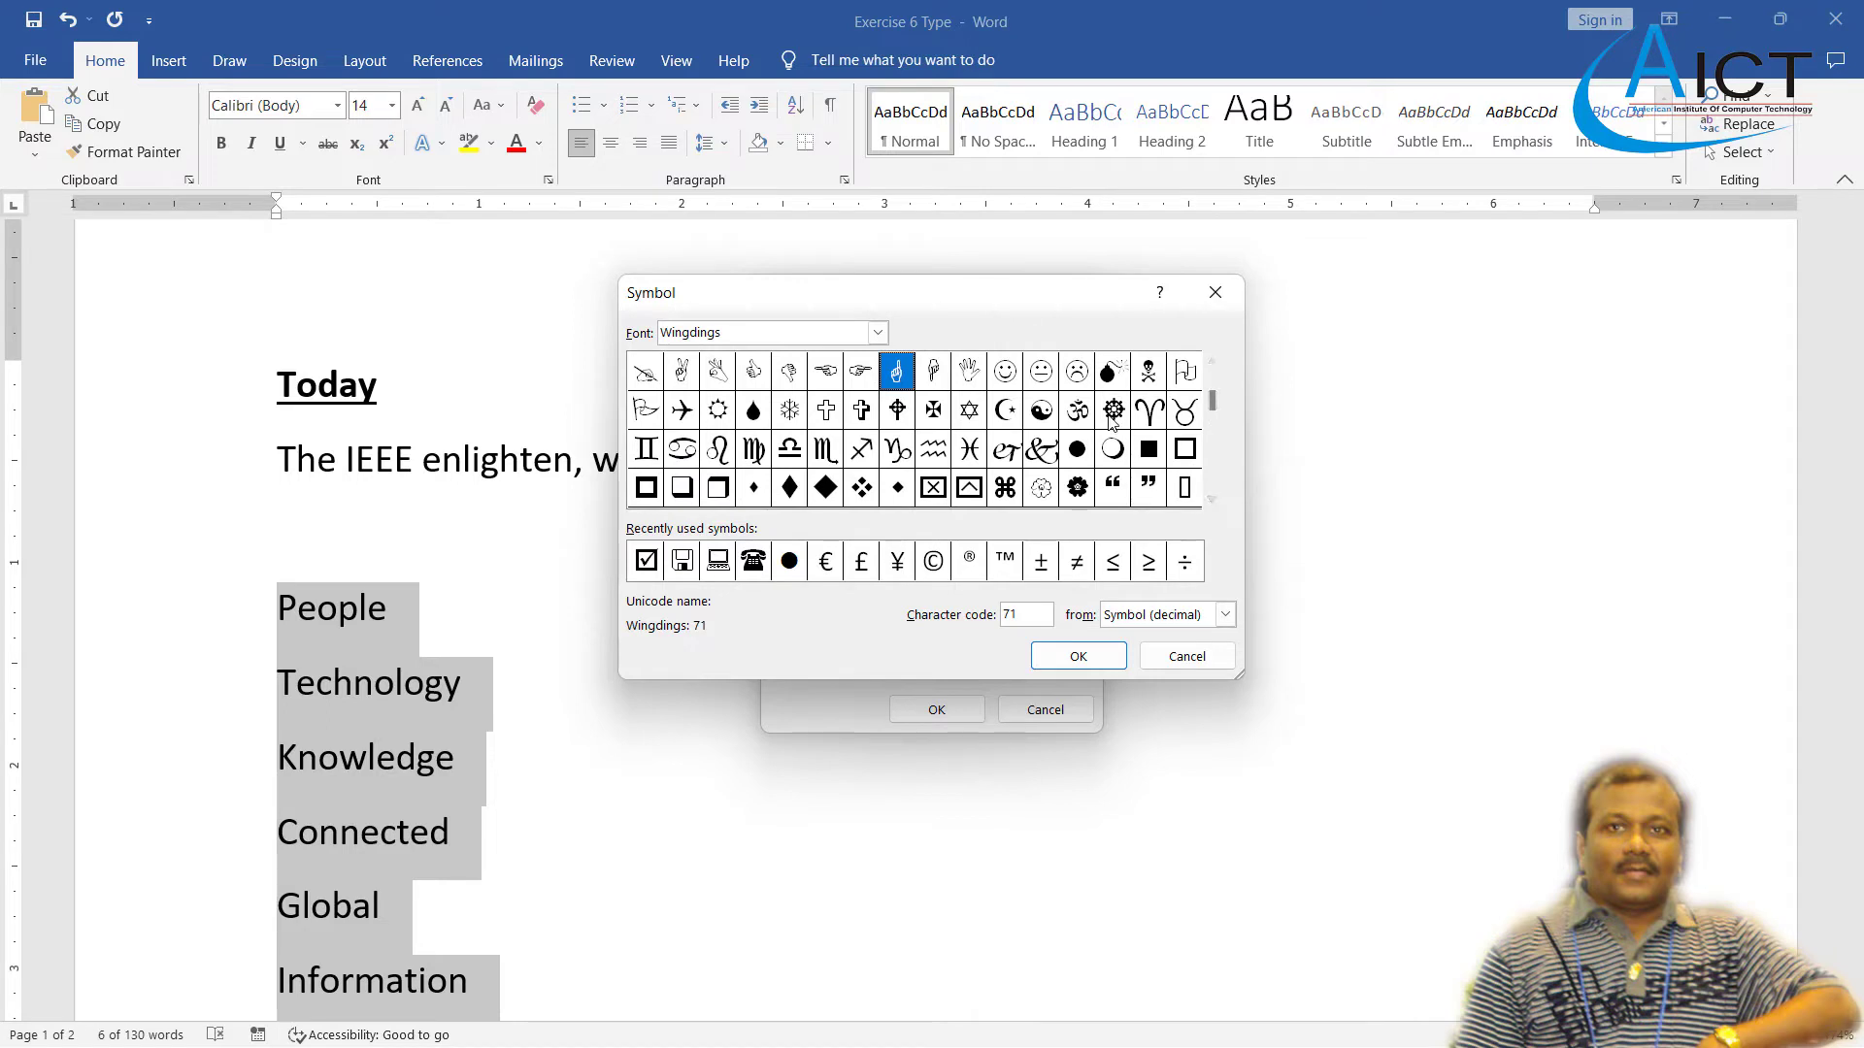
- Choose the Wingdings snowflake, character code 84, as the bullet and apply it to the selected lines
{"action": "left_click", "coordinate": [1113, 413]}
{"action": "left_click", "coordinate": [786, 414]}
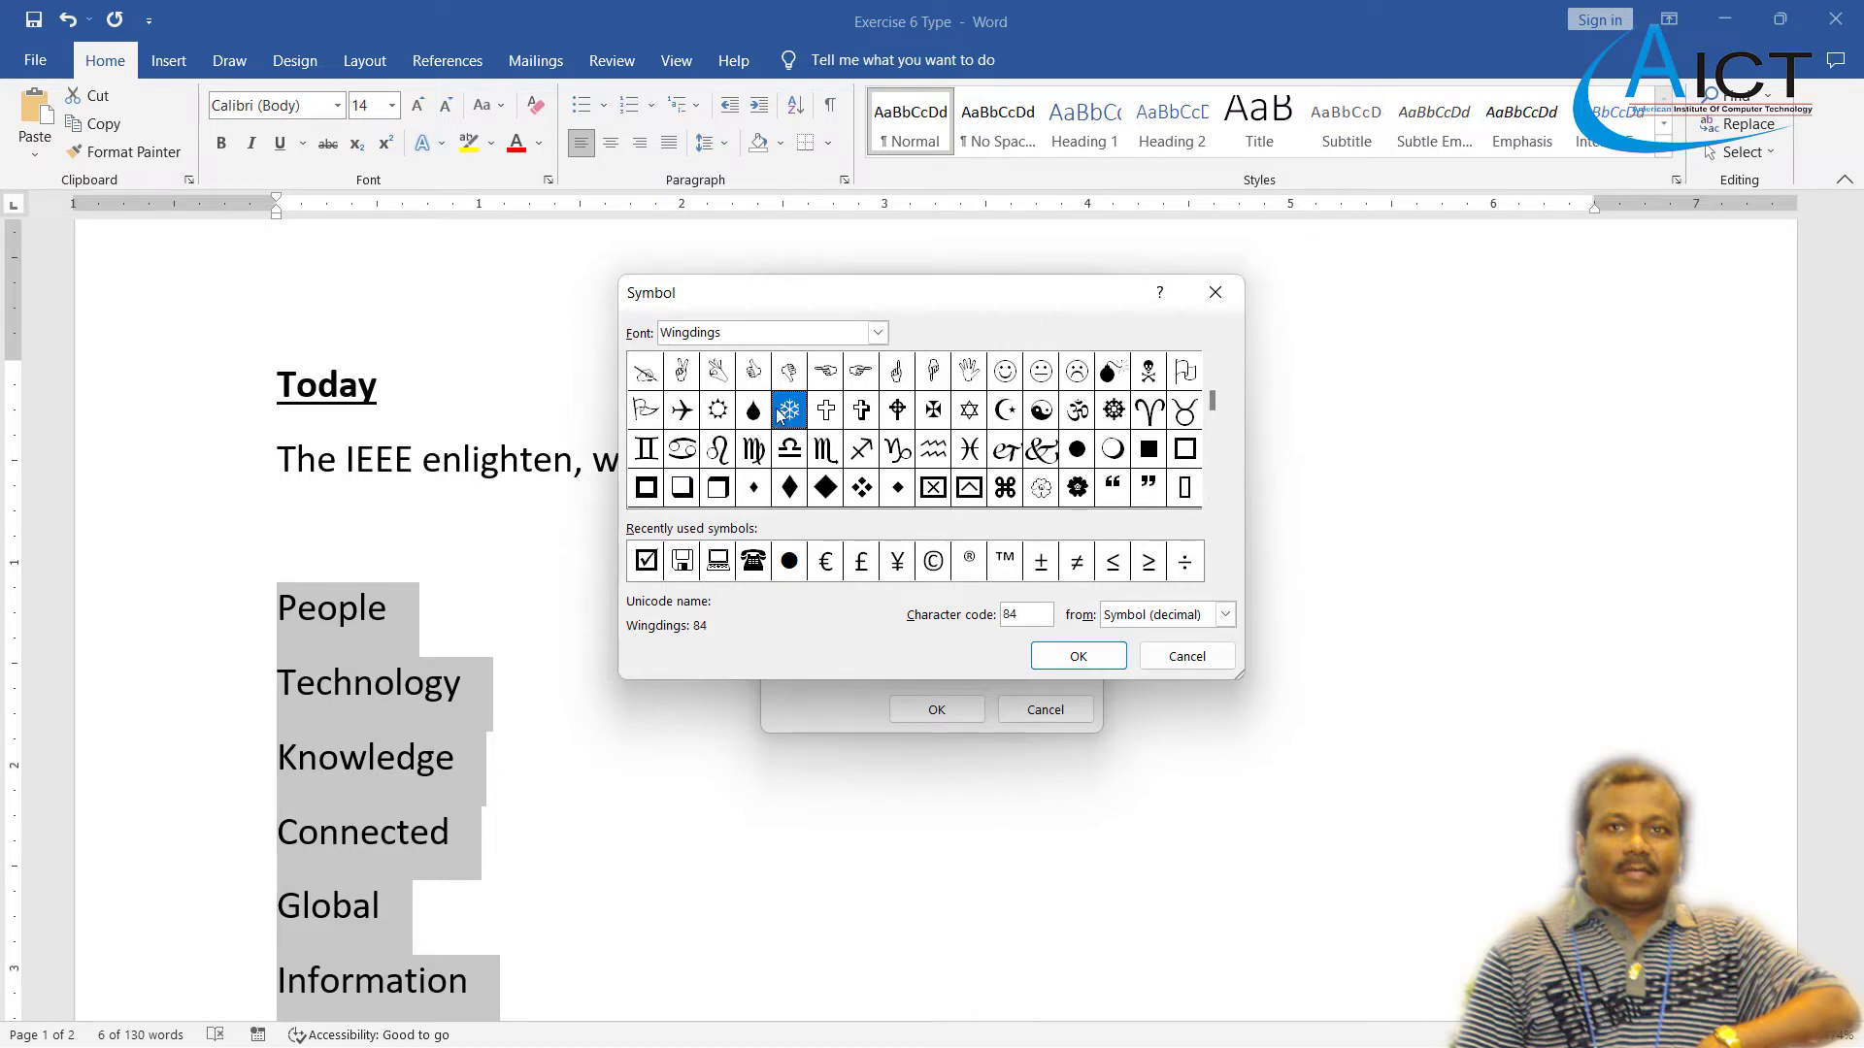
{"action": "left_click", "coordinate": [1115, 657]}
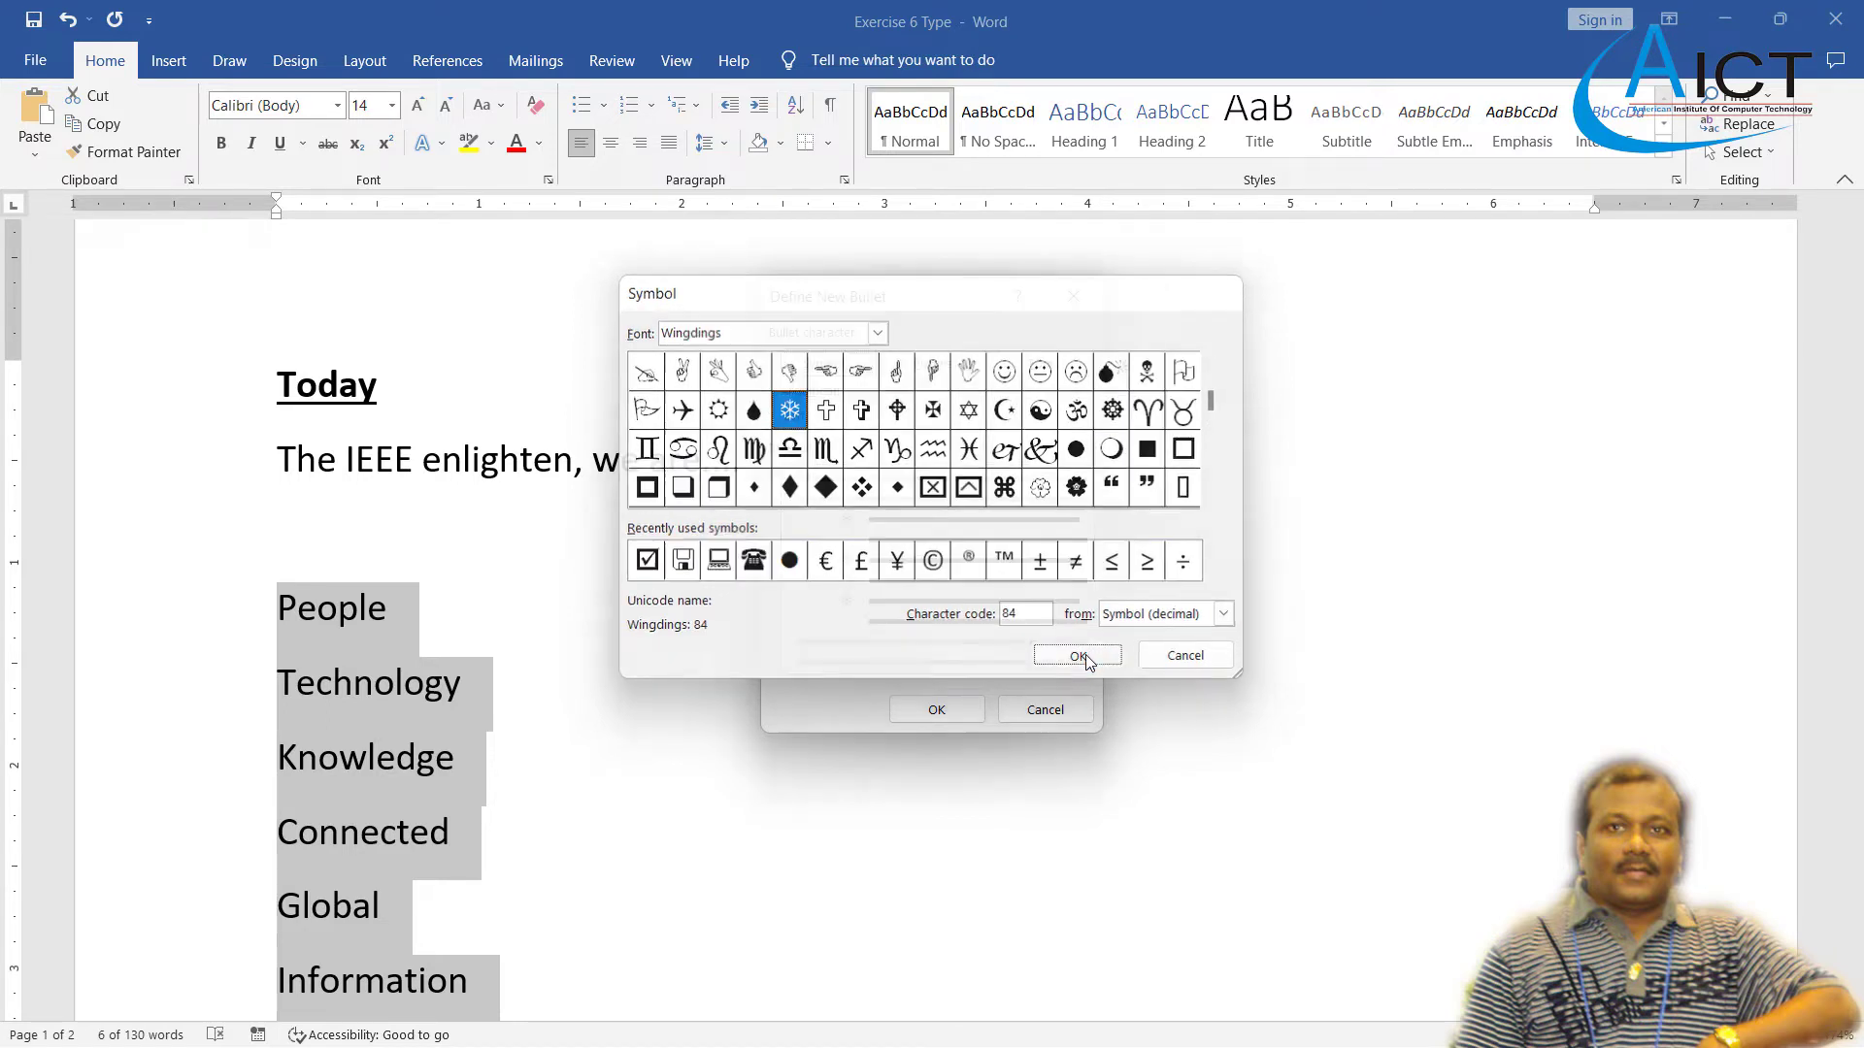
{"action": "left_click", "coordinate": [976, 707]}
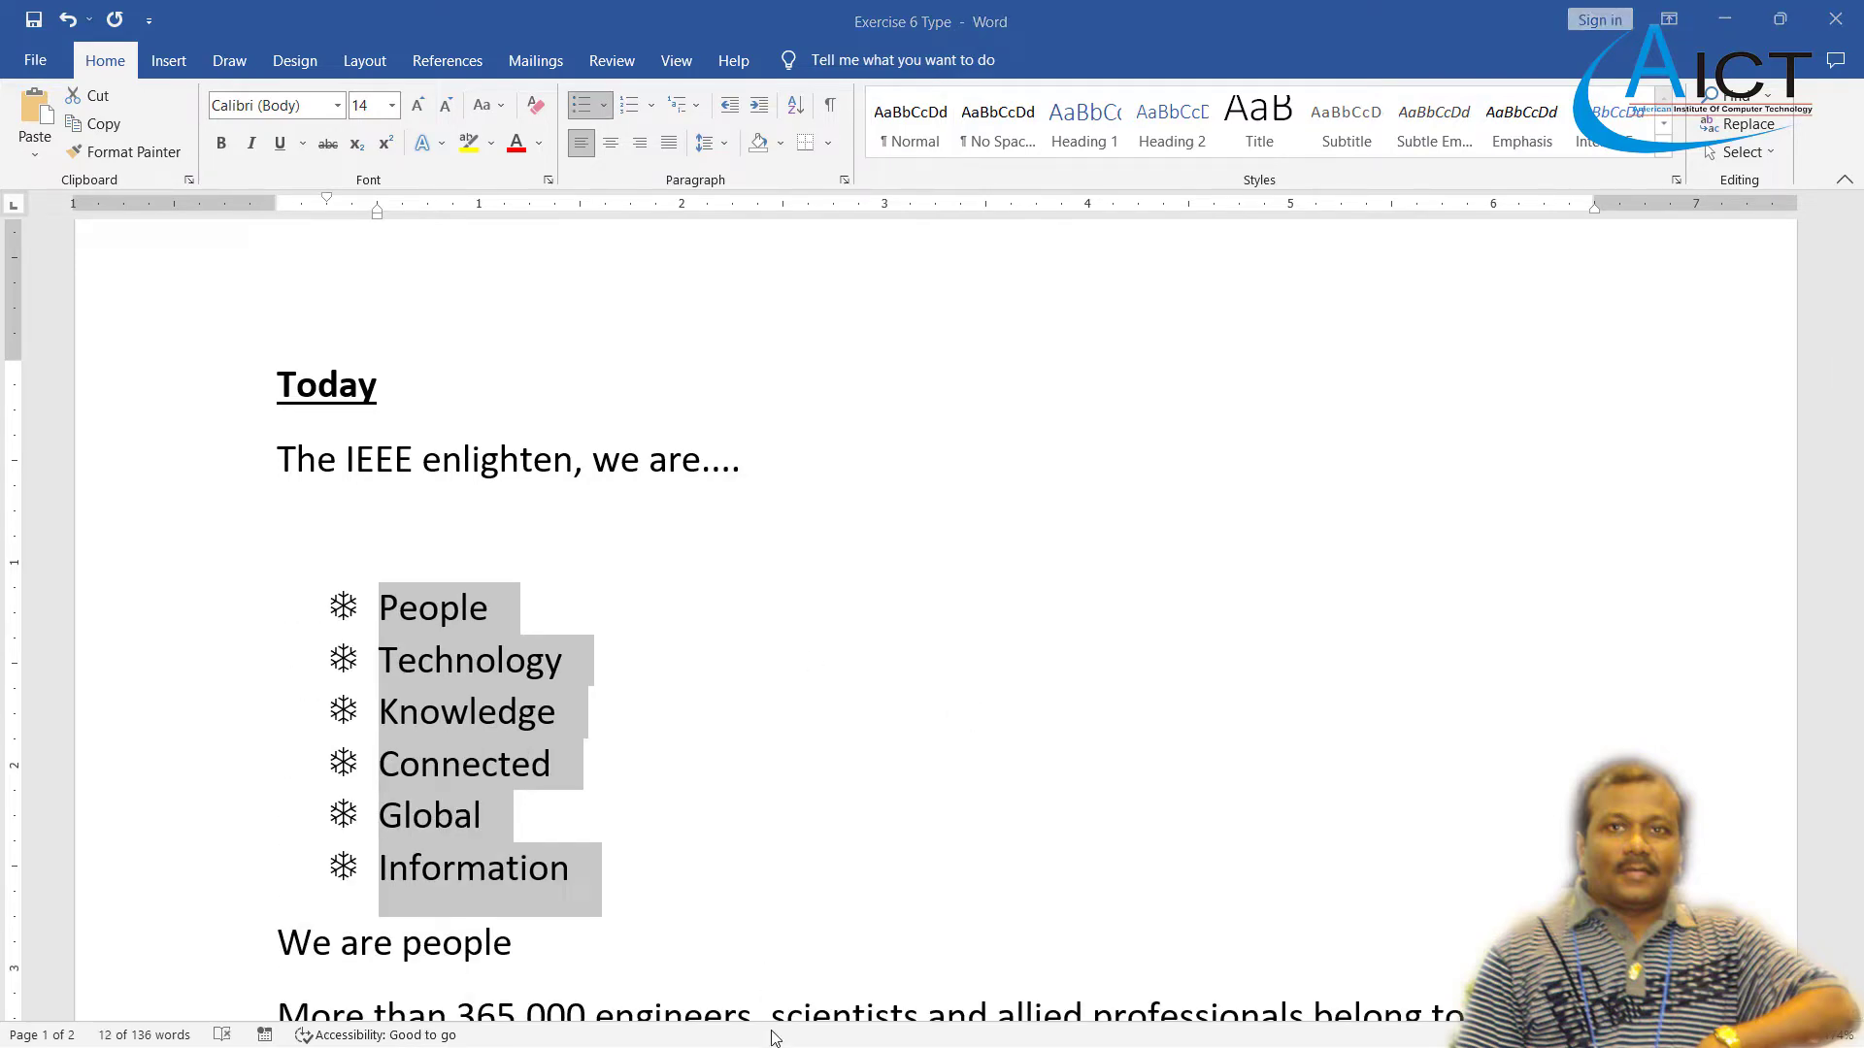
- Check the list layout in the PDF and arrange the snowflake-bulleted list in three columns with a line between, applied to the selected text
{"action": "key", "text": "alt+Tab"}
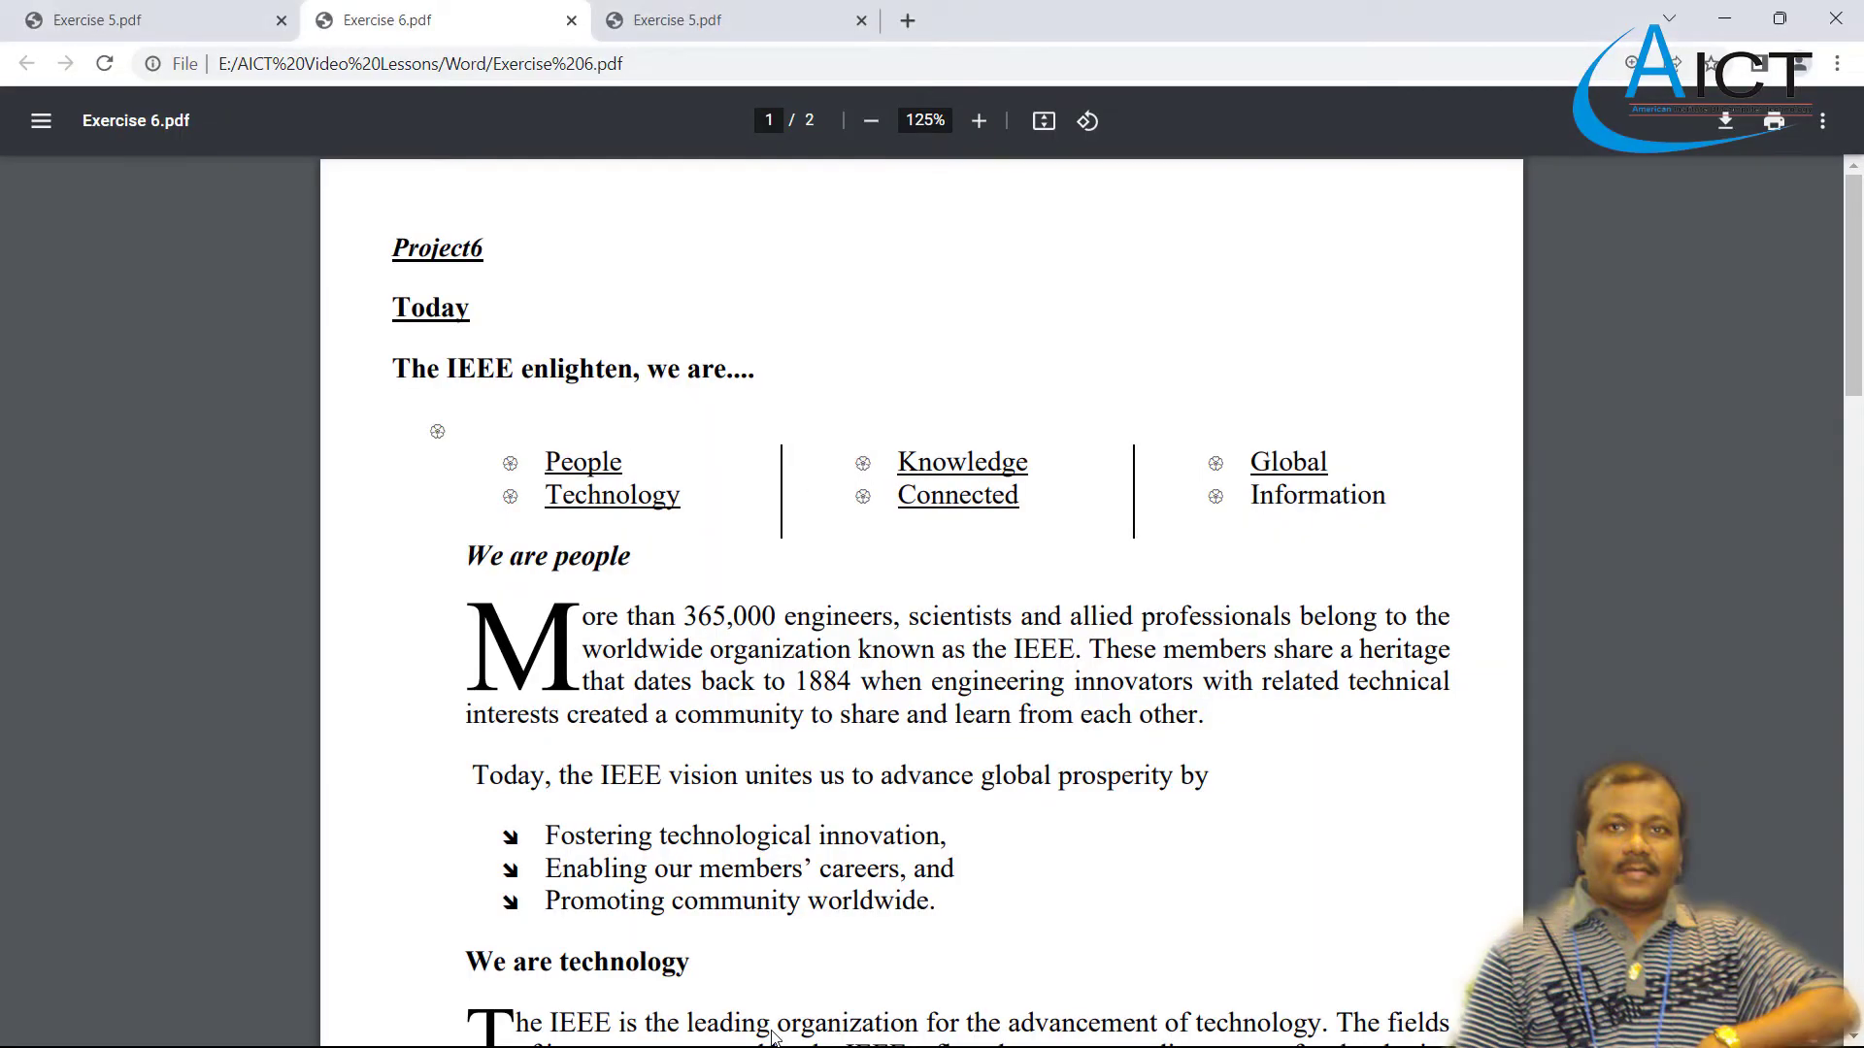
{"action": "key", "text": "alt+Tab"}
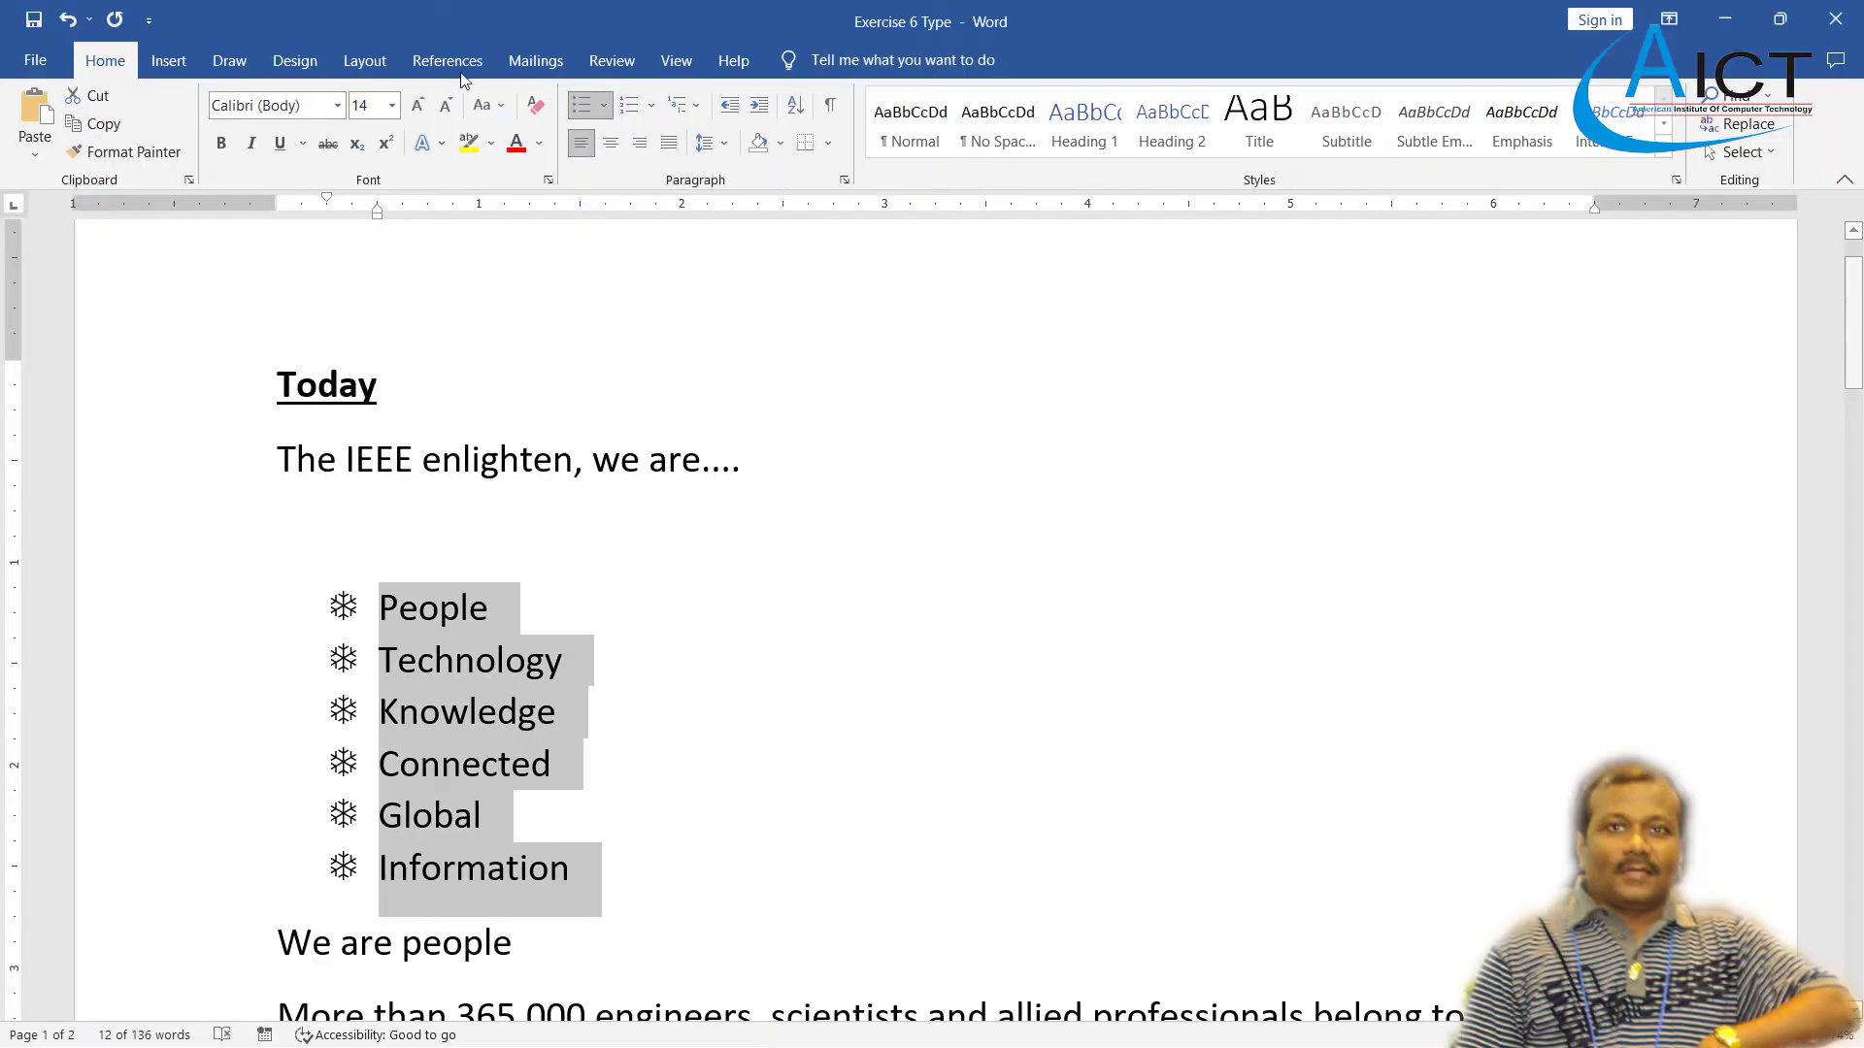
{"action": "left_click", "coordinate": [360, 64]}
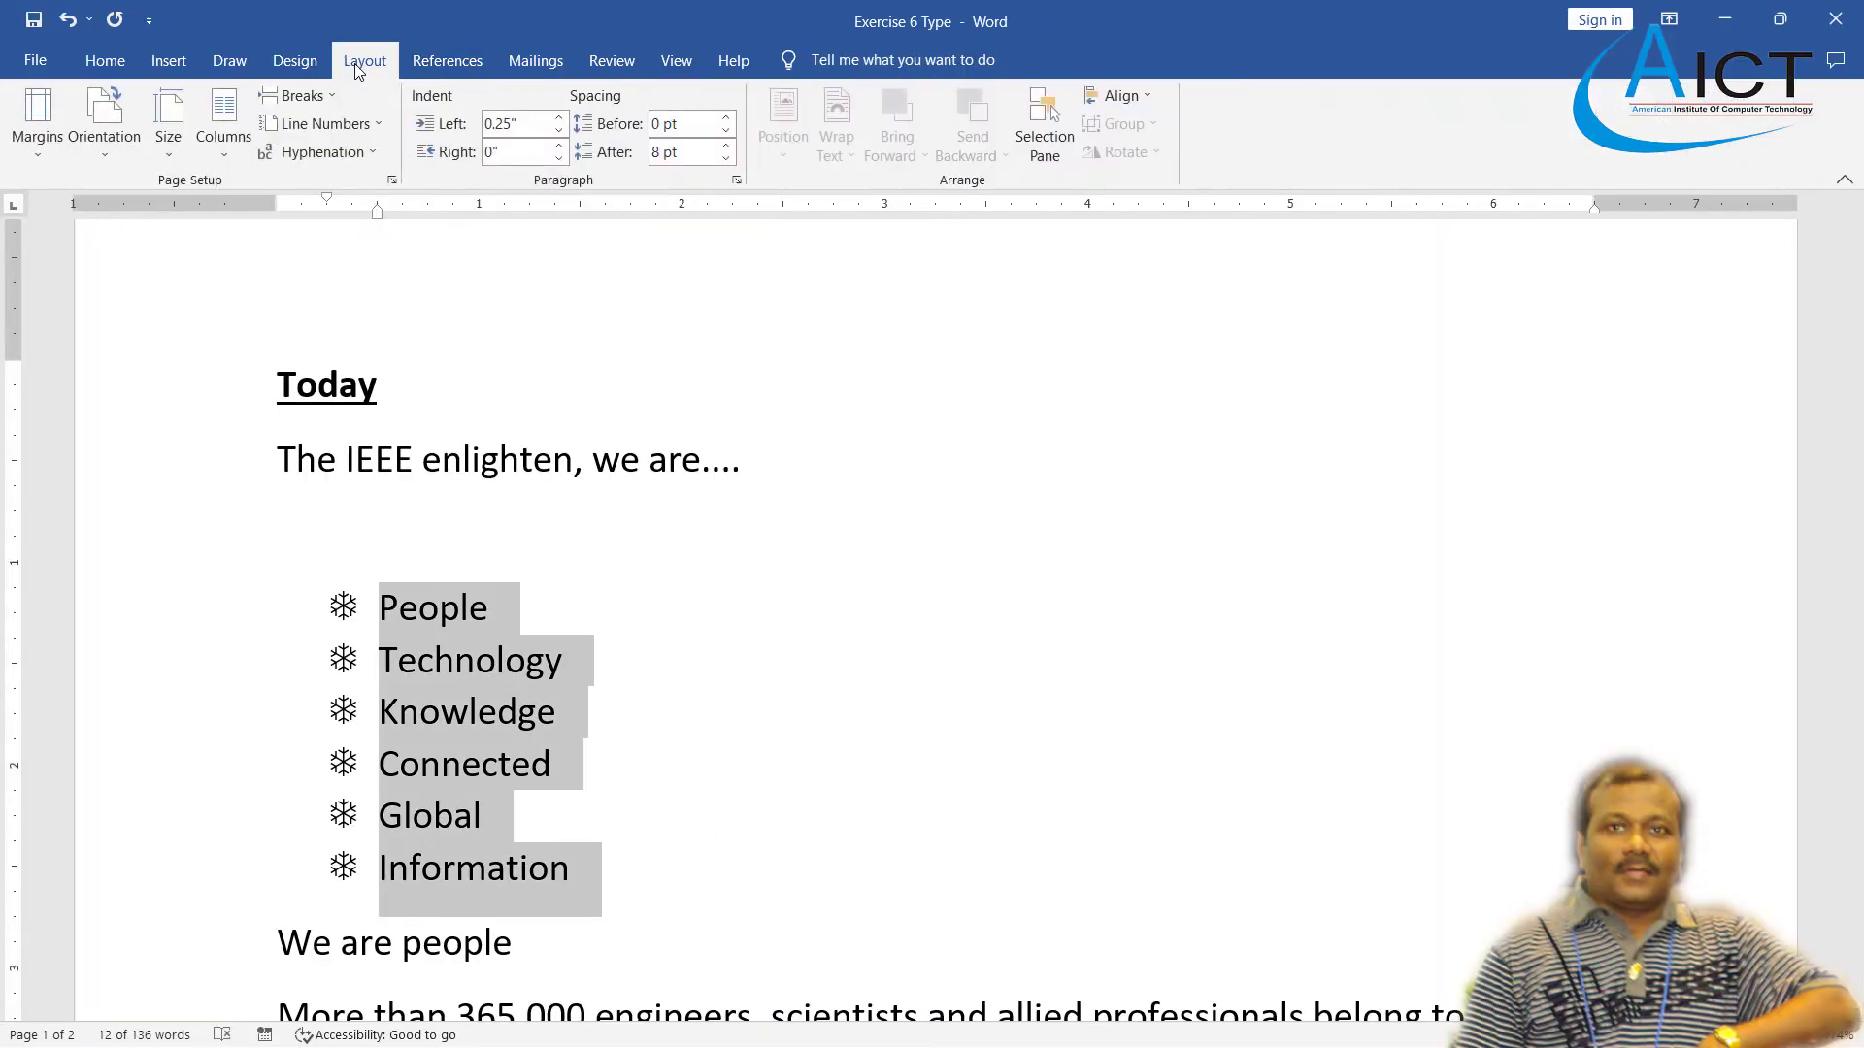
{"action": "left_click", "coordinate": [224, 128]}
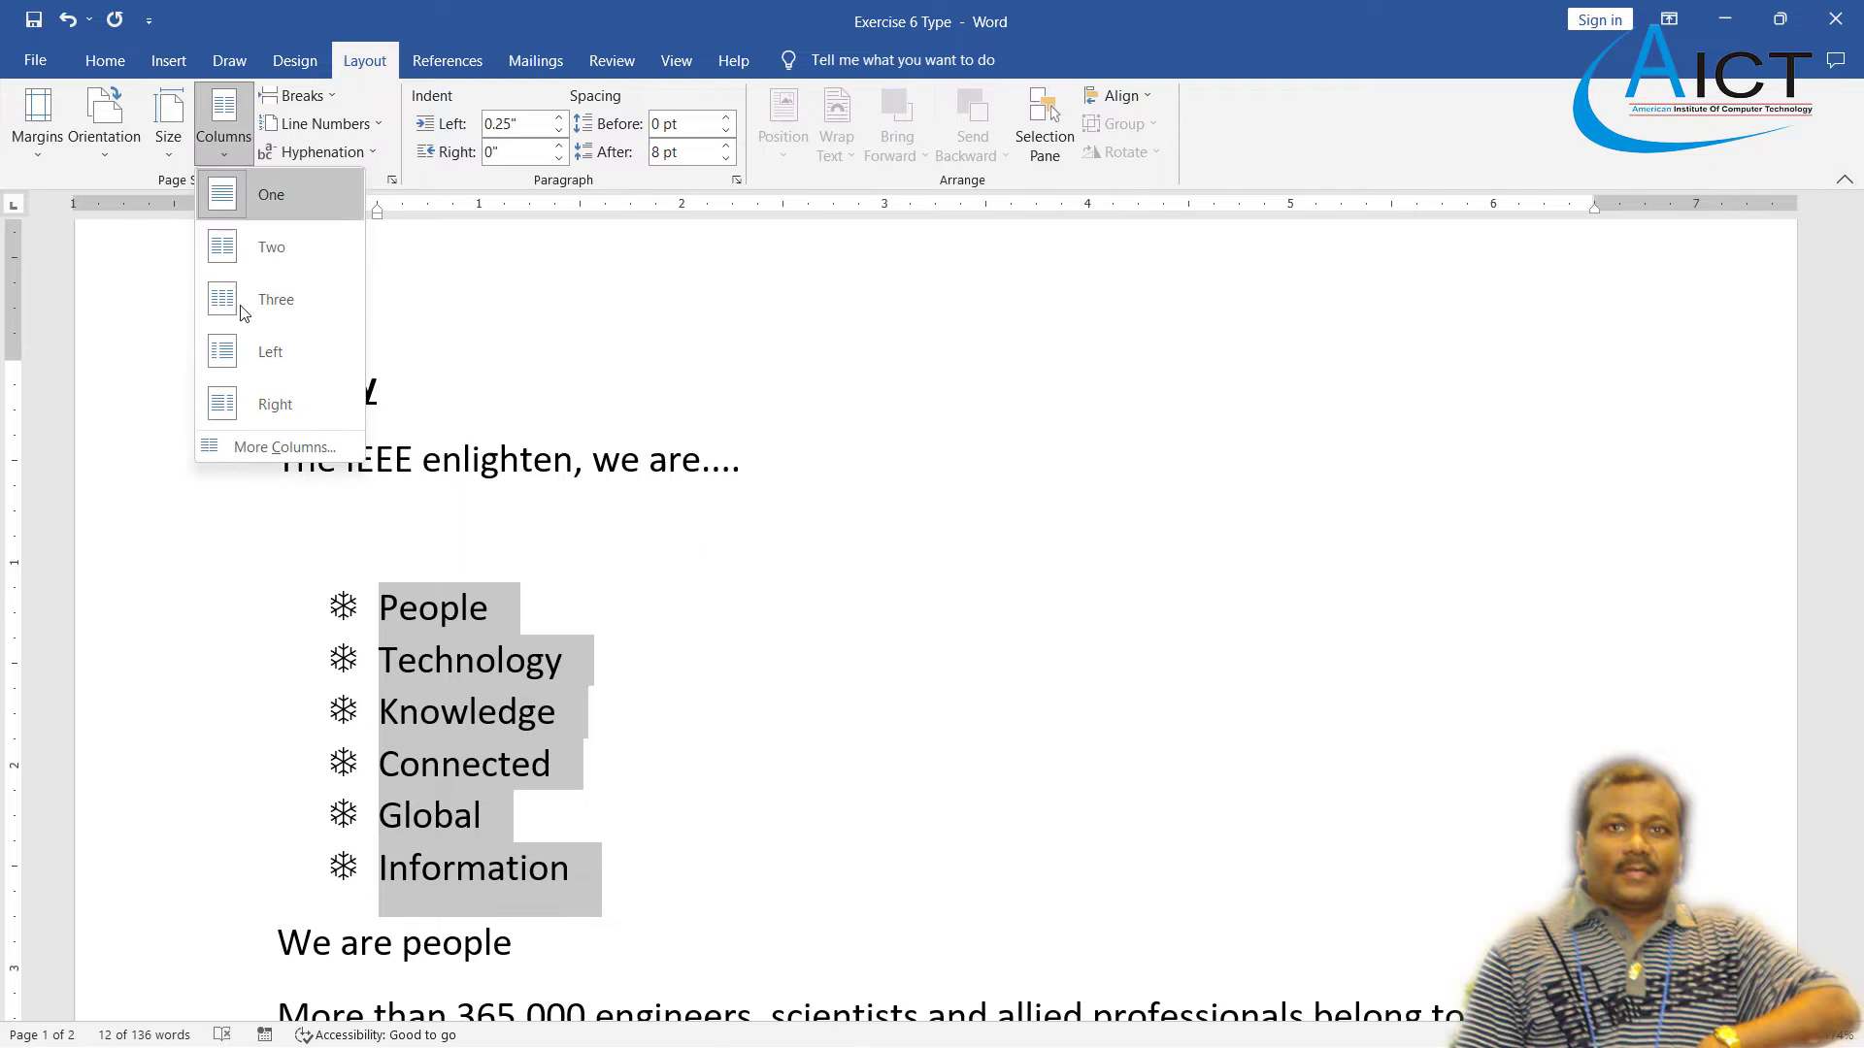
{"action": "left_click", "coordinate": [271, 449]}
{"action": "left_click", "coordinate": [867, 440]}
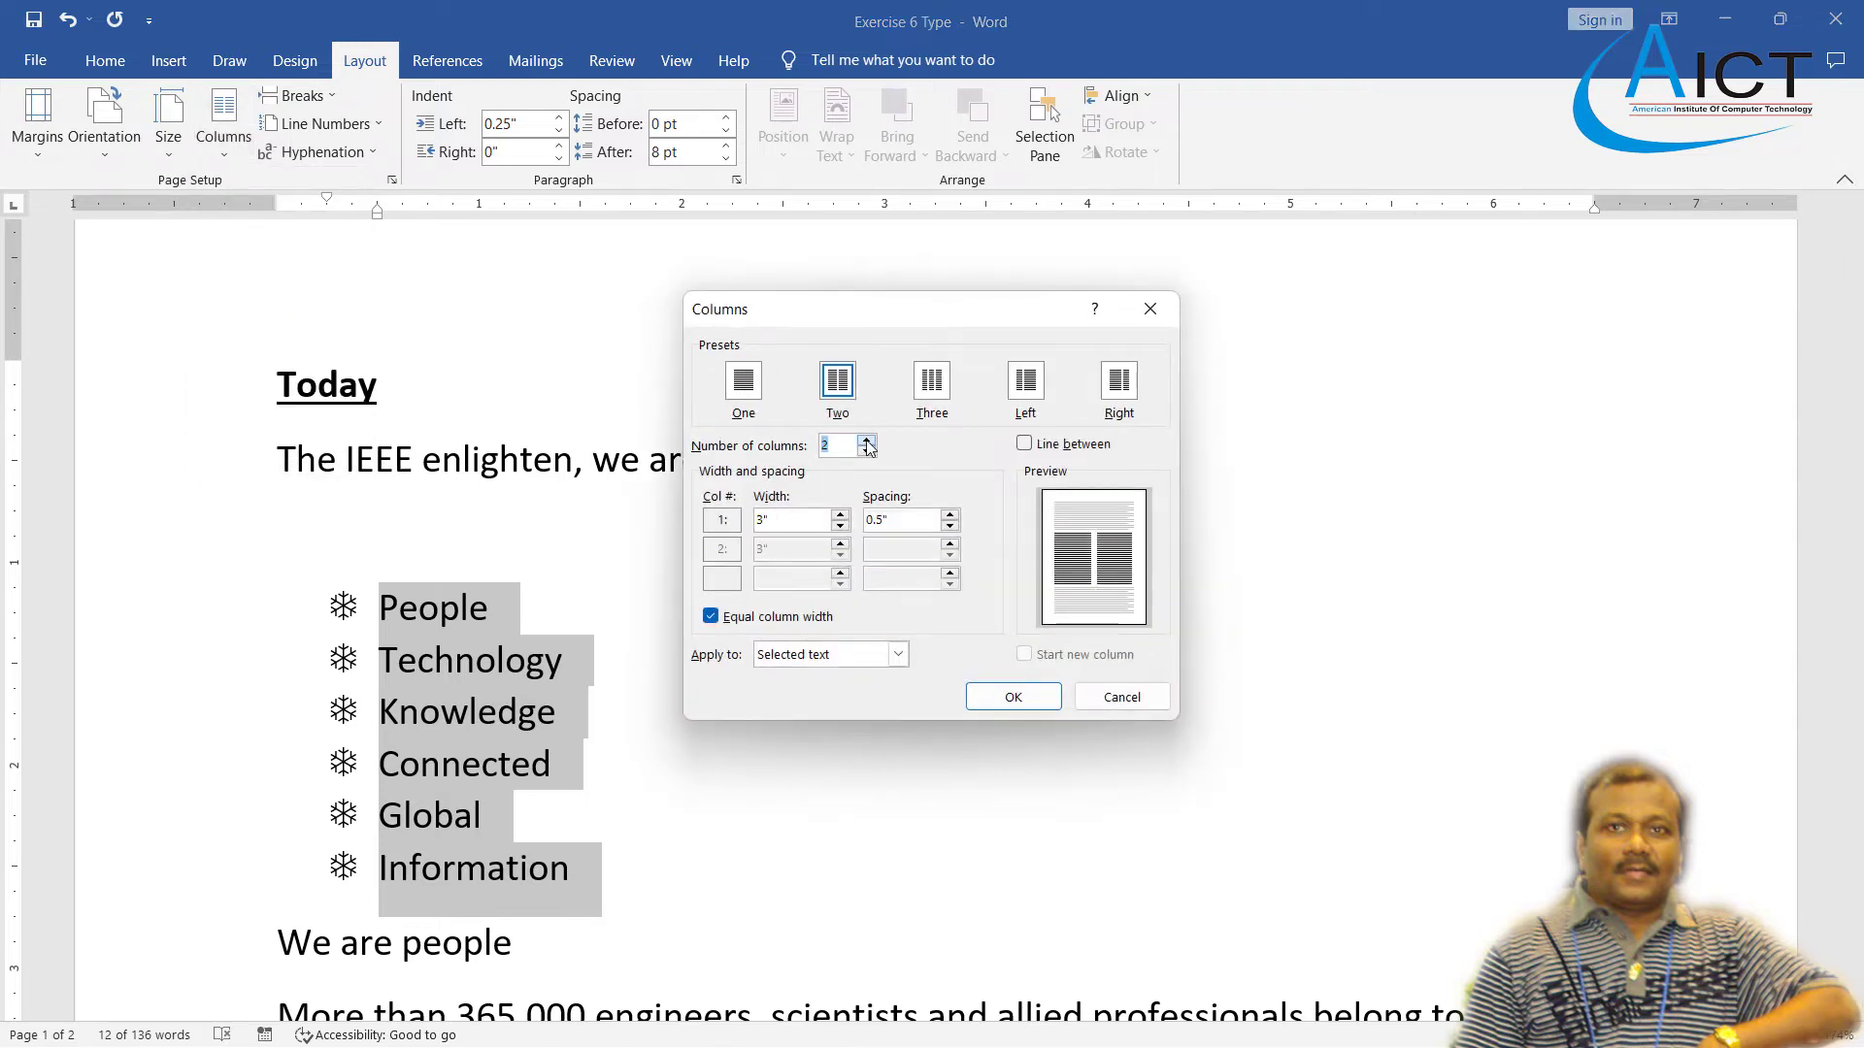
{"action": "left_click", "coordinate": [1024, 444]}
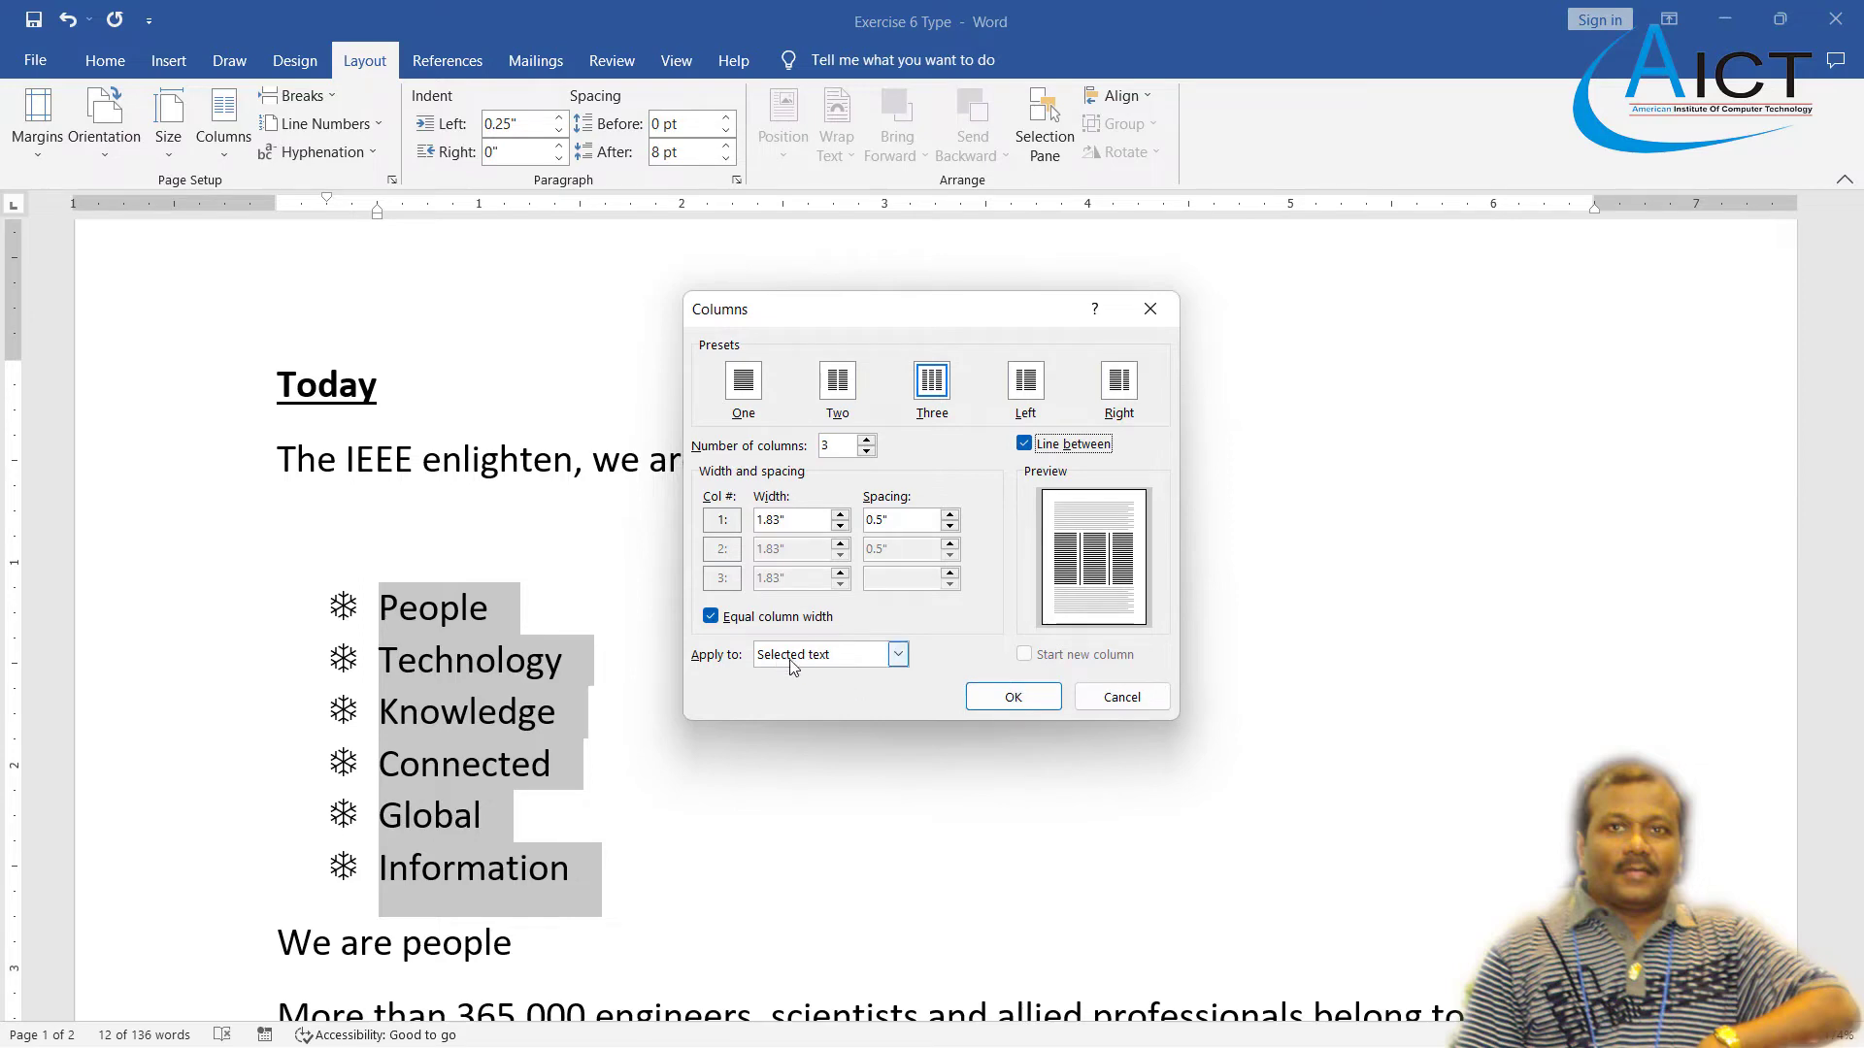
{"action": "left_click", "coordinate": [897, 656]}
{"action": "left_click", "coordinate": [849, 670]}
{"action": "key", "text": "Return"}
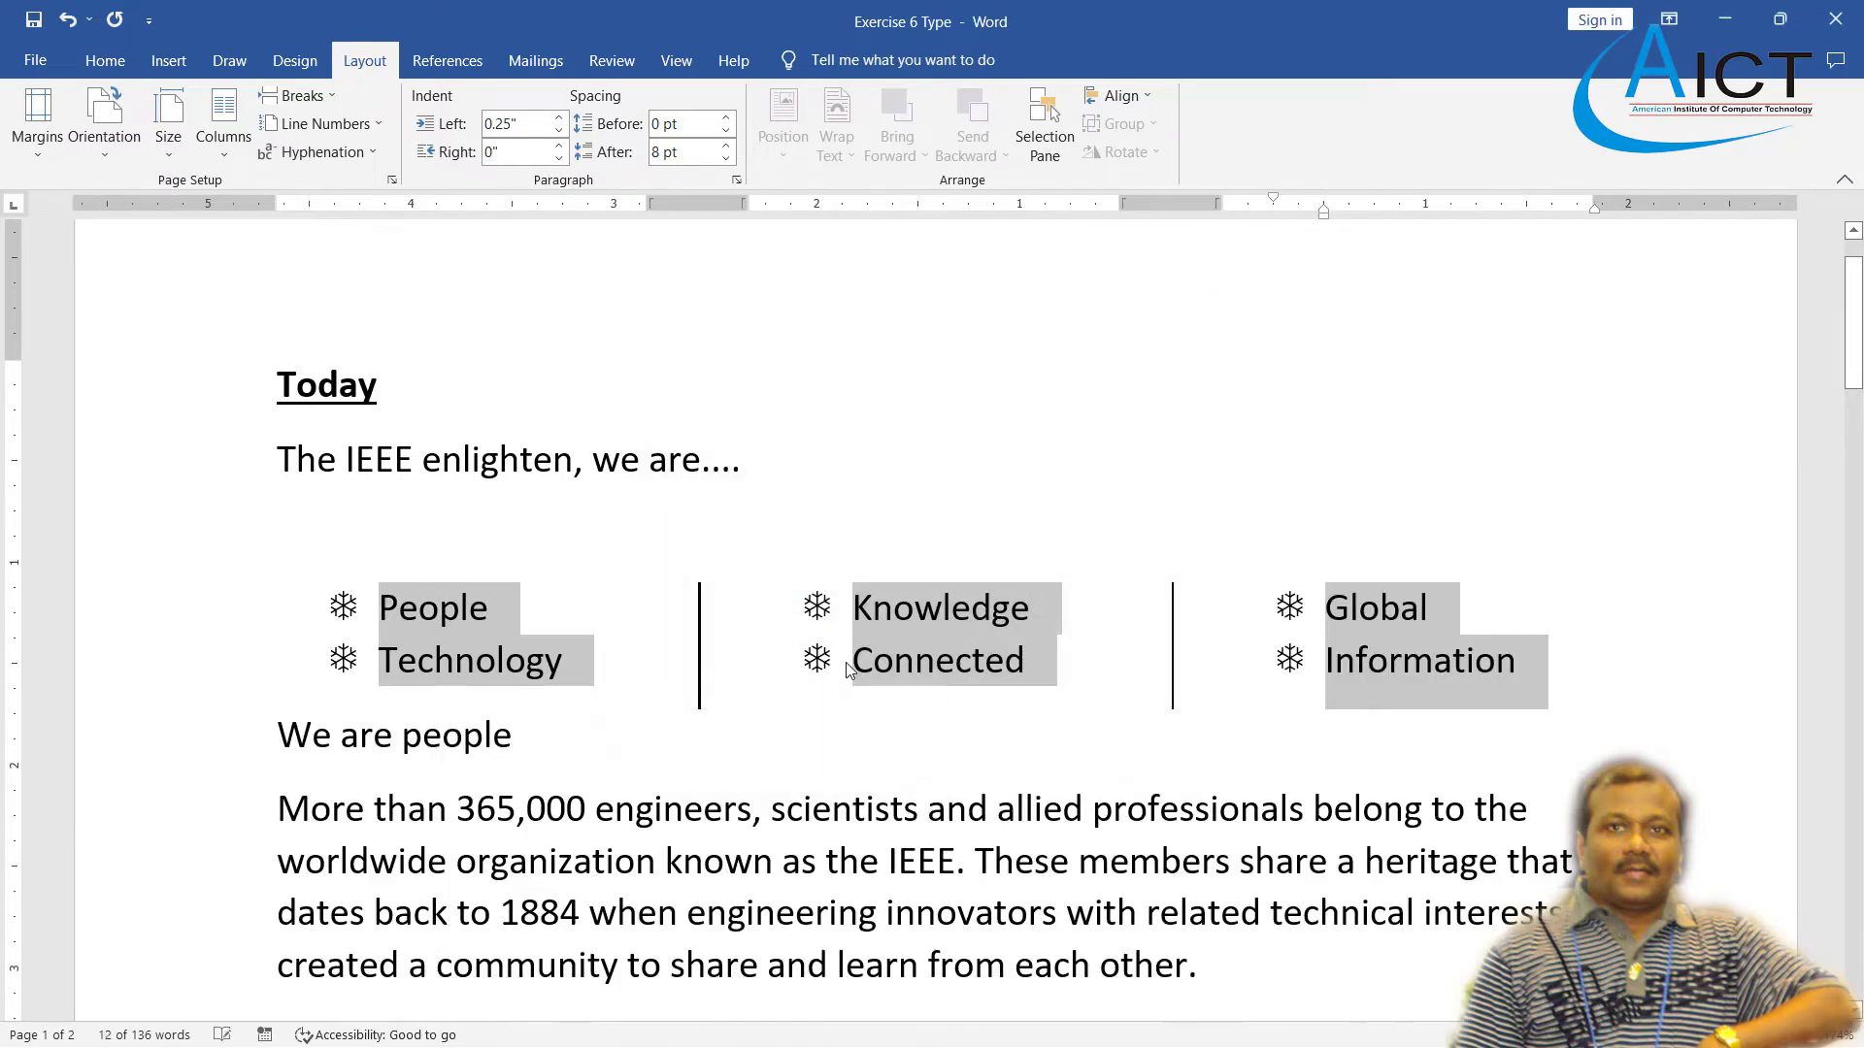
- Make the heading "We are people" bold
{"action": "scroll", "coordinate": [762, 605], "scroll_direction": "down", "scroll_amount": 2}
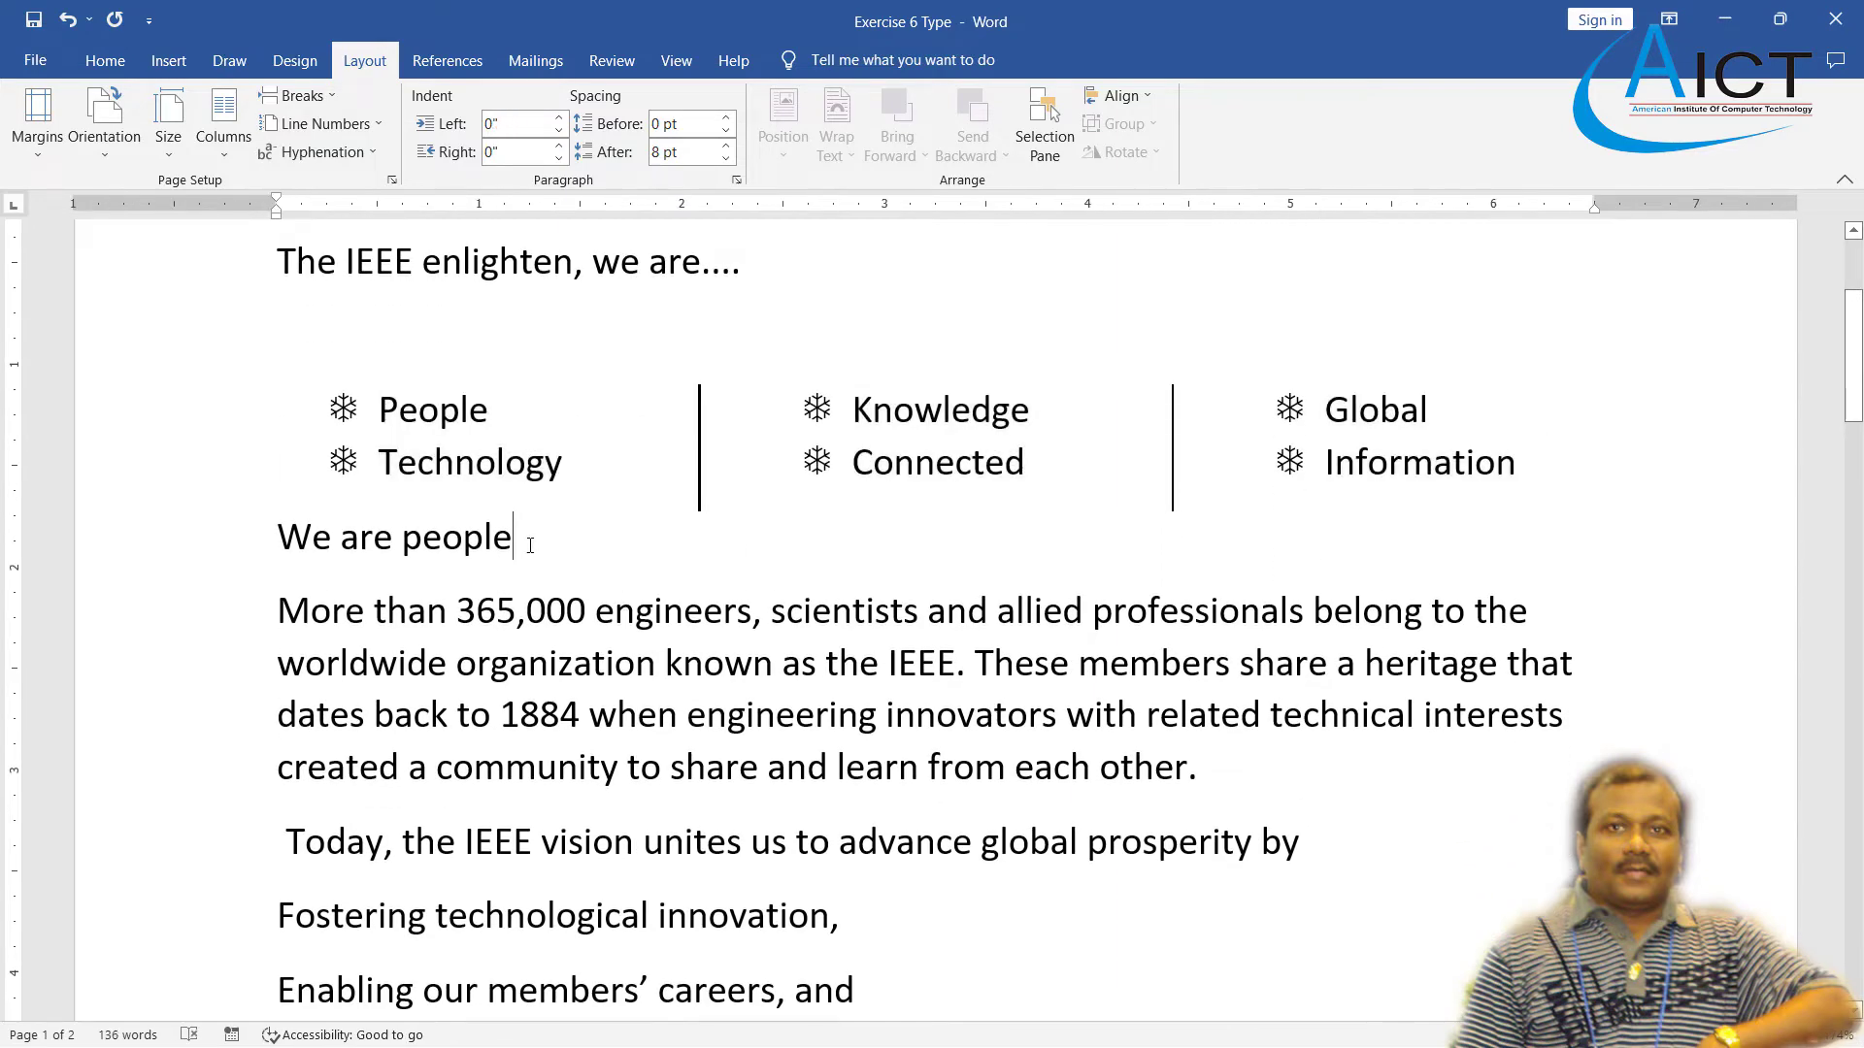
{"action": "left_click_drag", "start_coordinate": [516, 539], "coordinate": [294, 546]}
{"action": "left_click", "coordinate": [104, 61]}
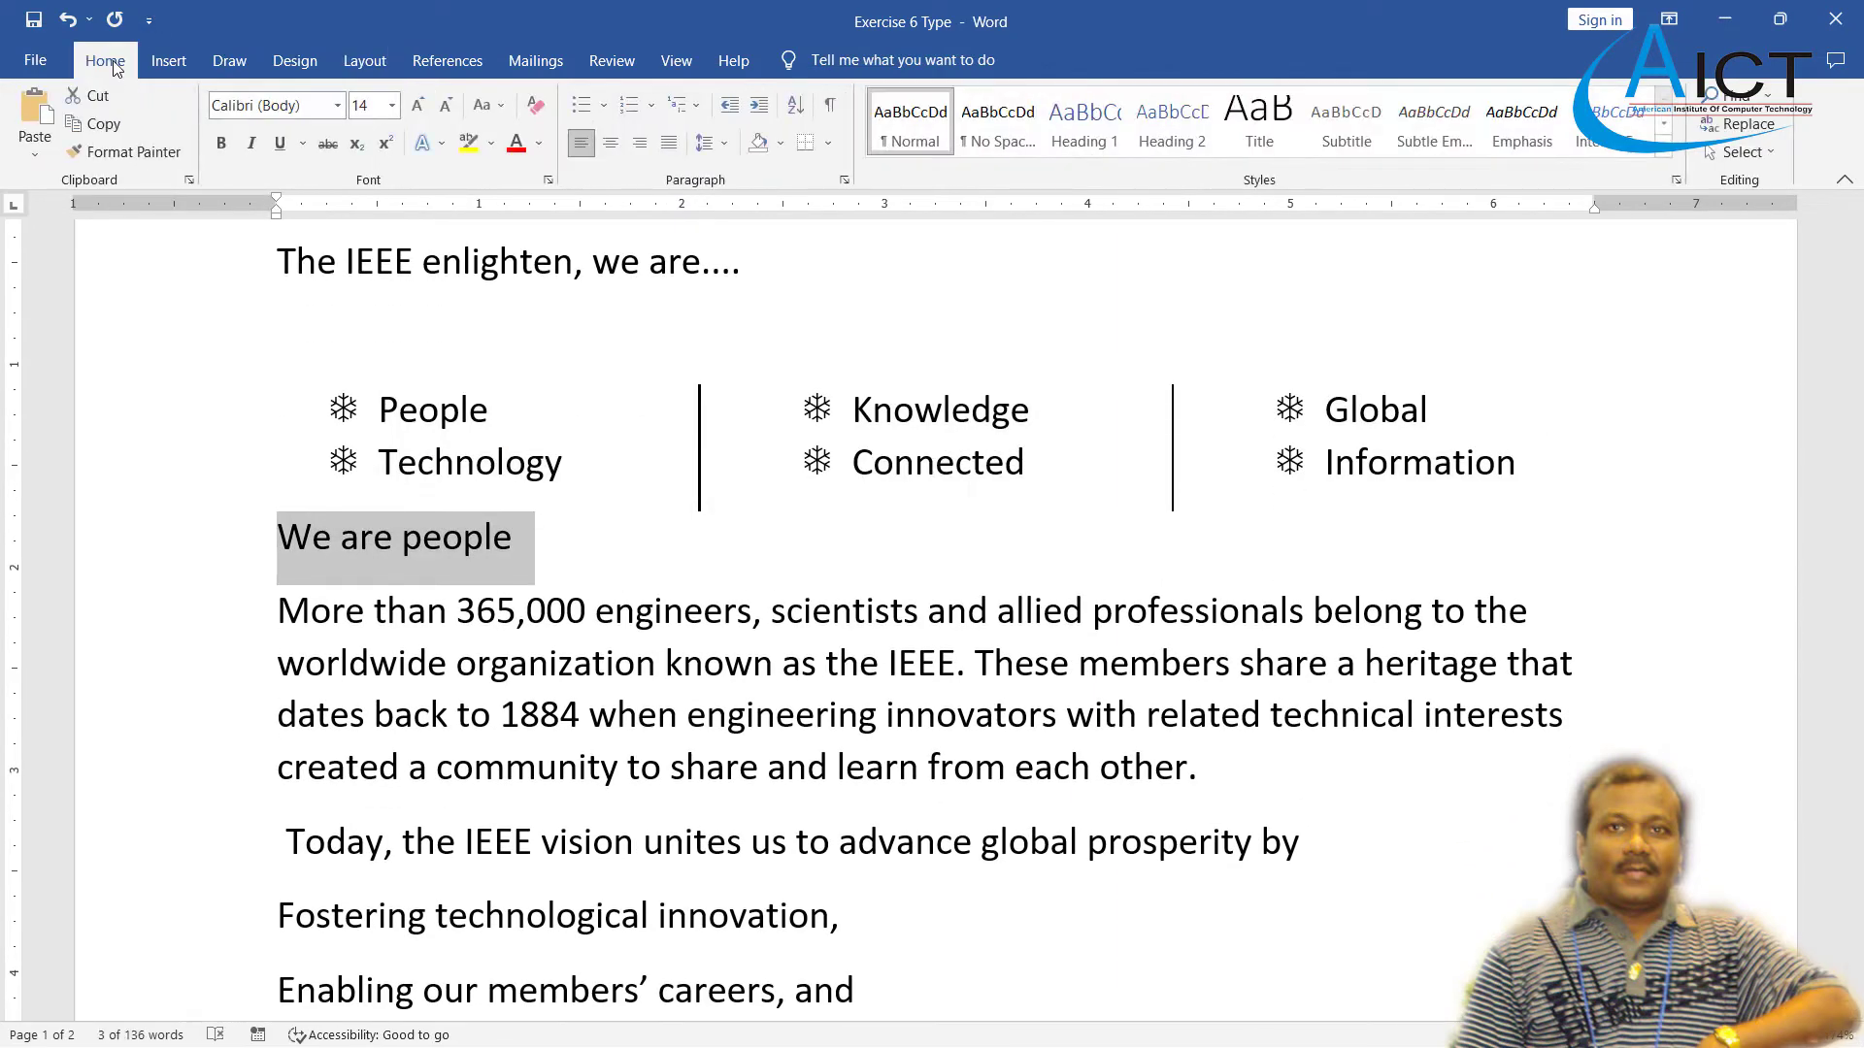
{"action": "left_click", "coordinate": [222, 142]}
- Justify the paragraph beginning "More than 365,000 engineers" under the We are people heading
{"action": "scroll", "coordinate": [325, 432], "scroll_direction": "down", "scroll_amount": 3}
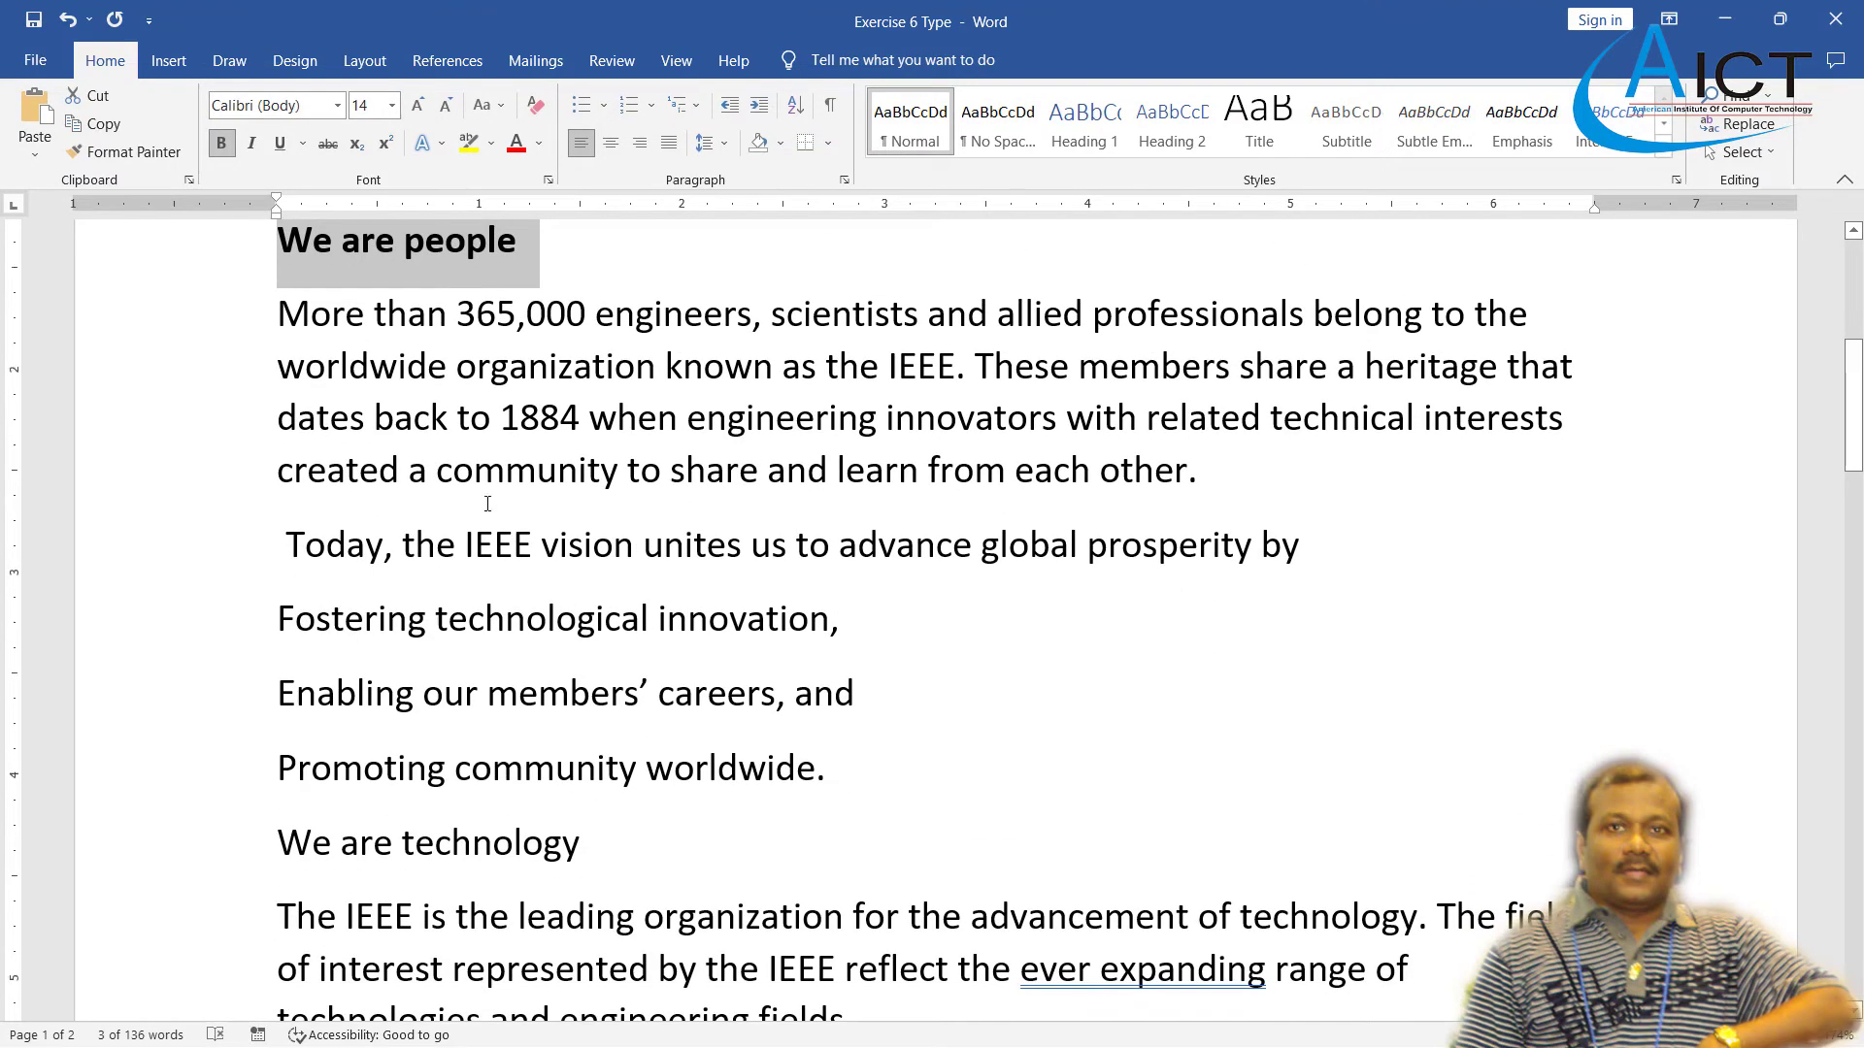
{"action": "scroll", "coordinate": [487, 503], "scroll_direction": "up", "scroll_amount": 3}
{"action": "scroll", "coordinate": [298, 495], "scroll_direction": "down", "scroll_amount": 1}
{"action": "left_click_drag", "start_coordinate": [280, 511], "coordinate": [1229, 674]}
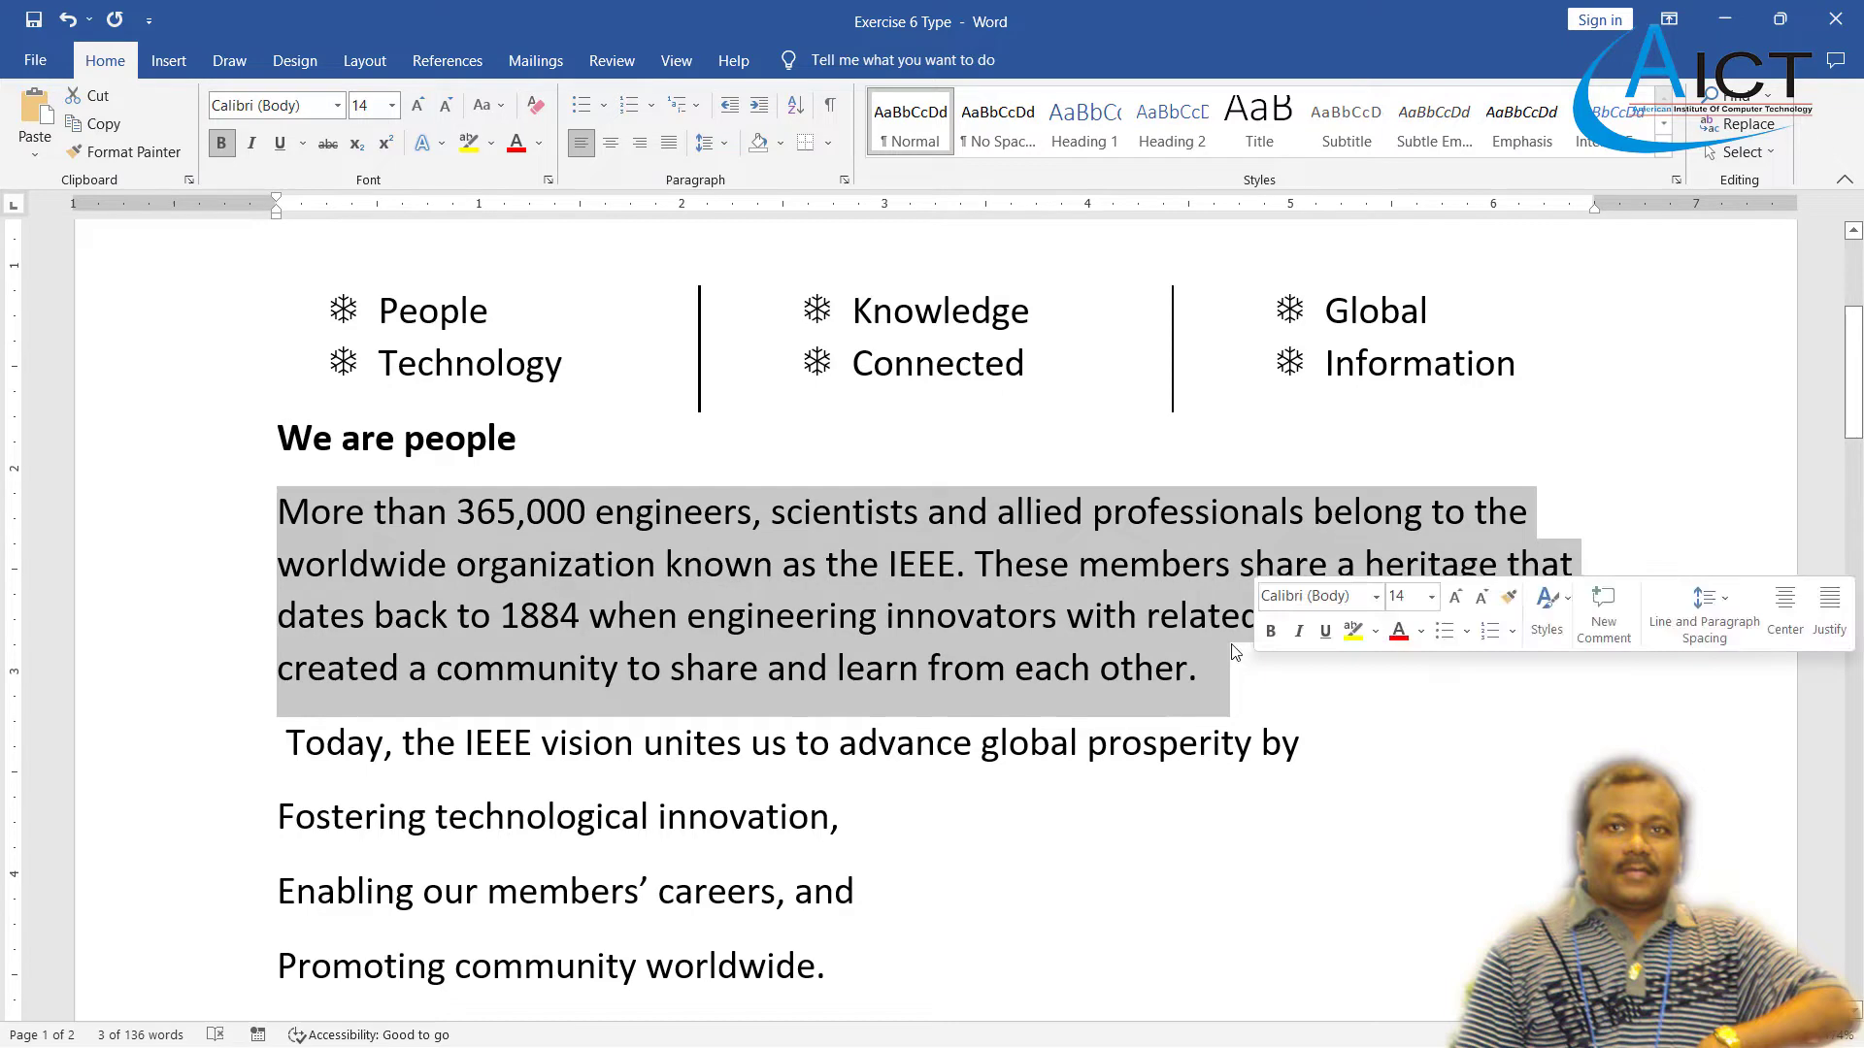
{"action": "left_click", "coordinate": [668, 143]}
{"action": "left_click", "coordinate": [595, 564]}
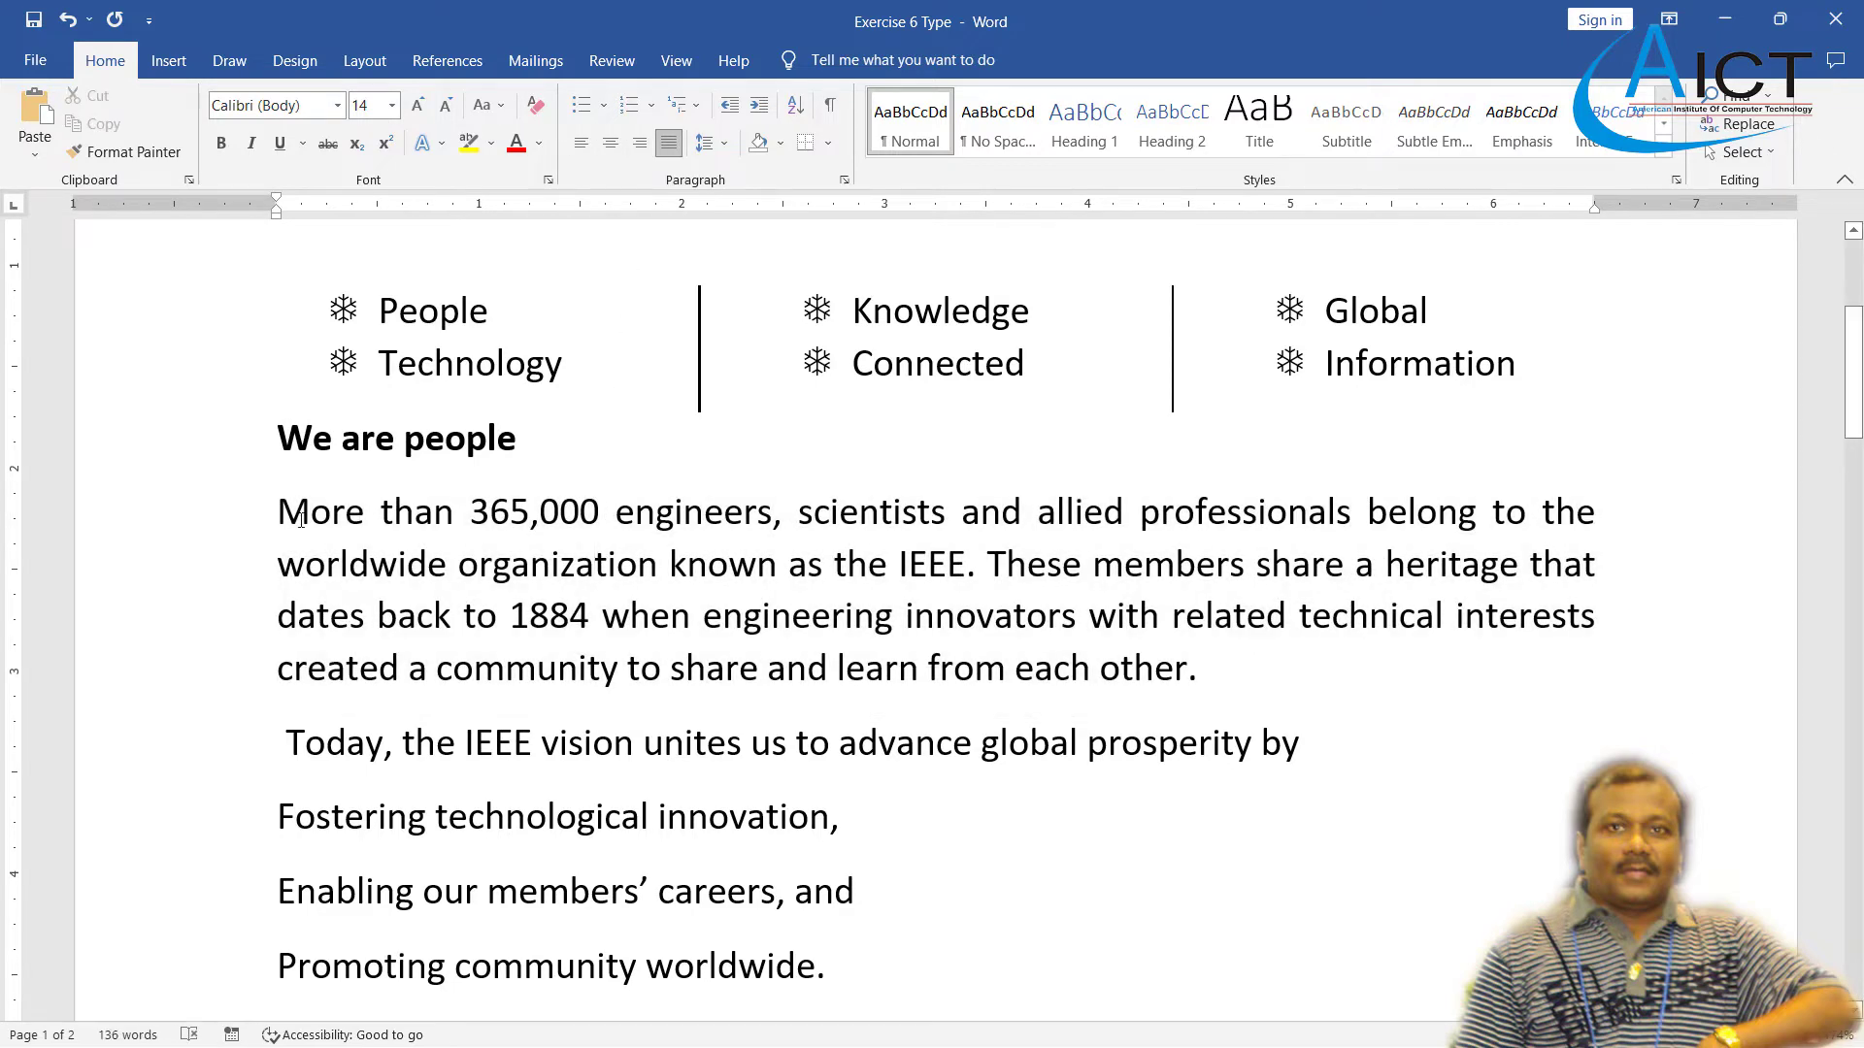
- Check the first paragraph's drop cap in the Exercise 6 PDF and open the drop cap options for the "More than 365,000" paragraph
{"action": "key", "text": "alt+Tab"}
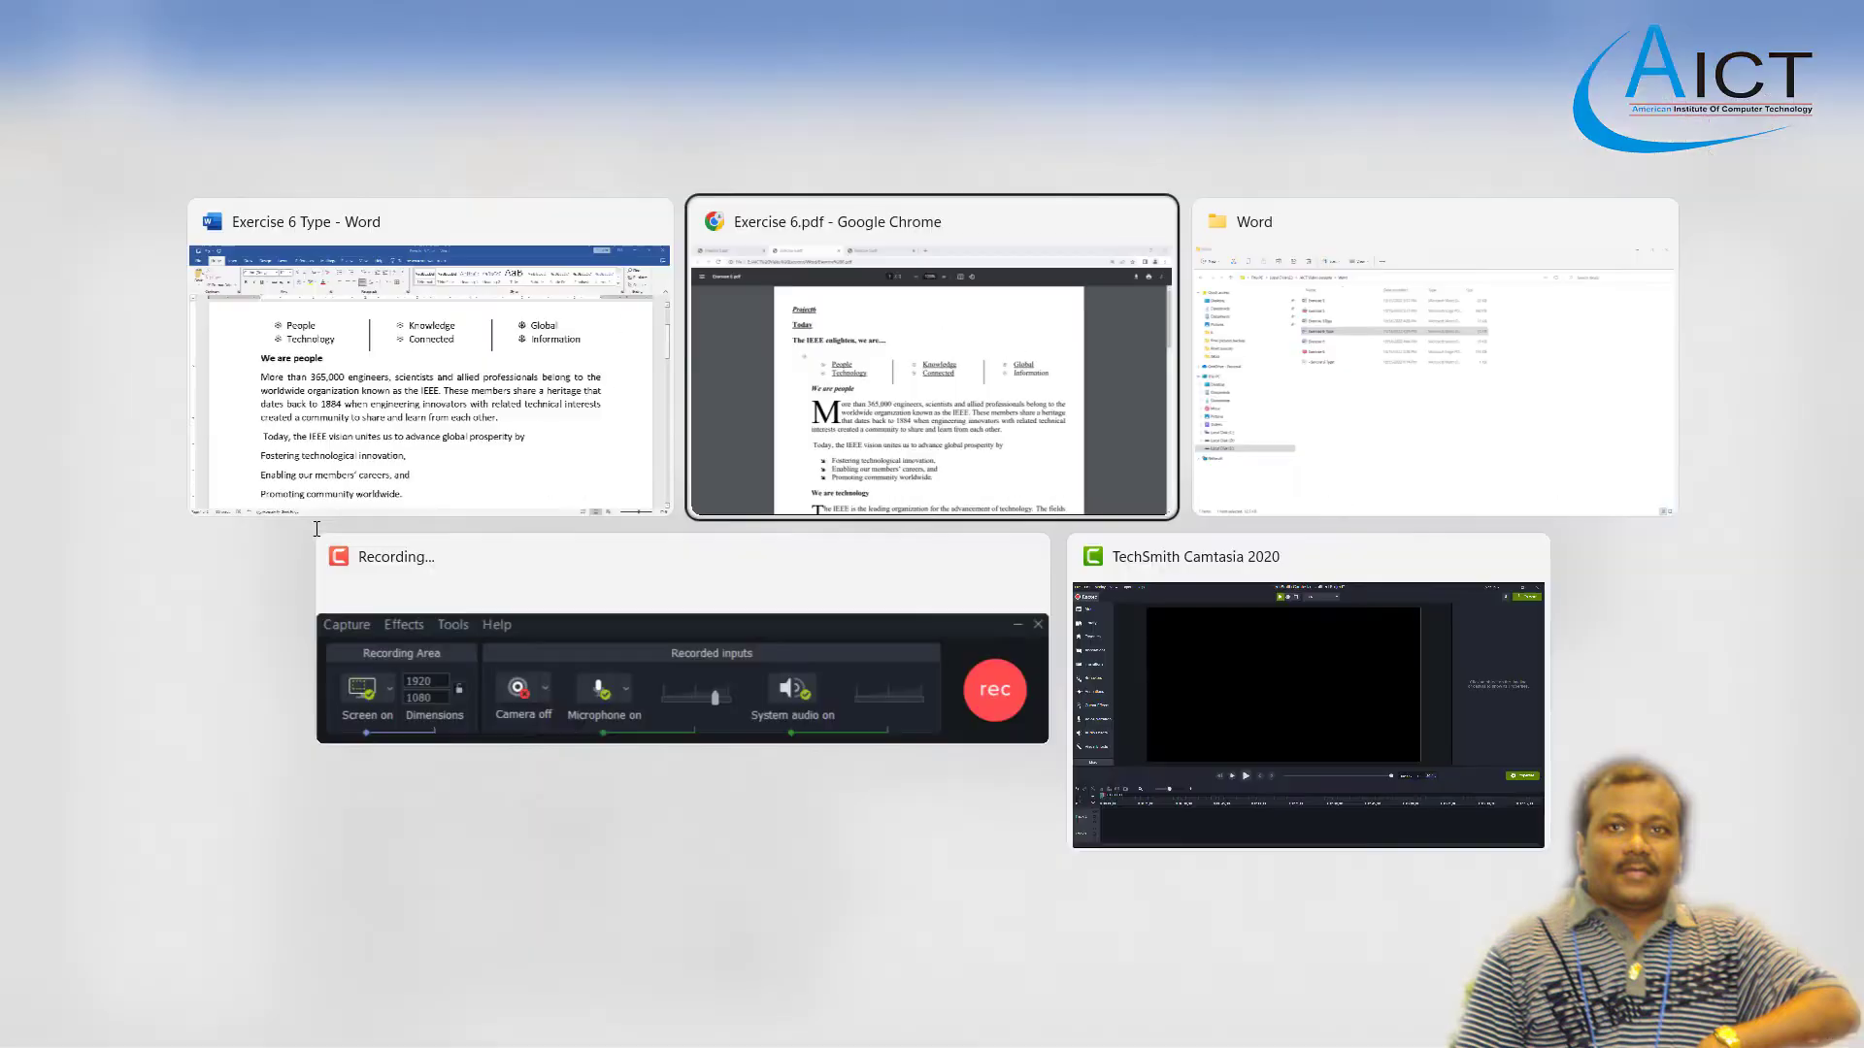
{"action": "scroll", "coordinate": [493, 602], "scroll_direction": "down", "scroll_amount": 1}
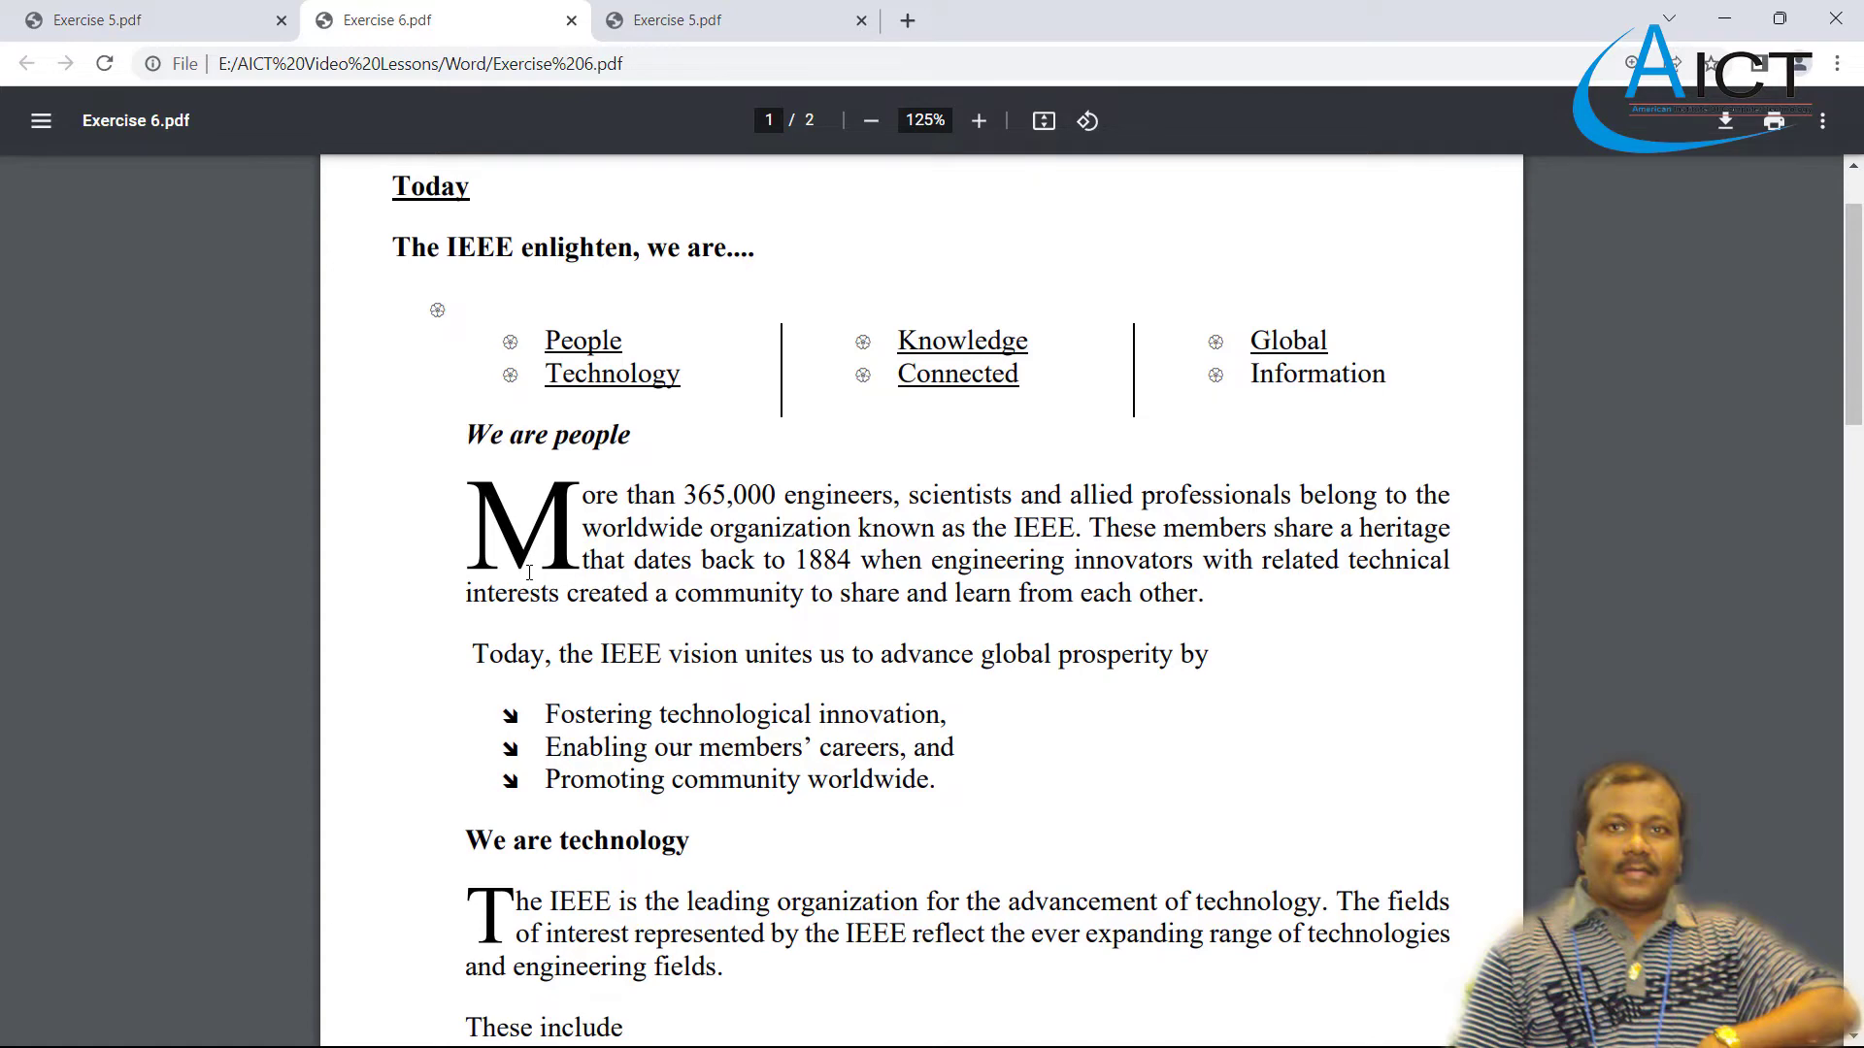
{"action": "key", "text": "alt+Tab"}
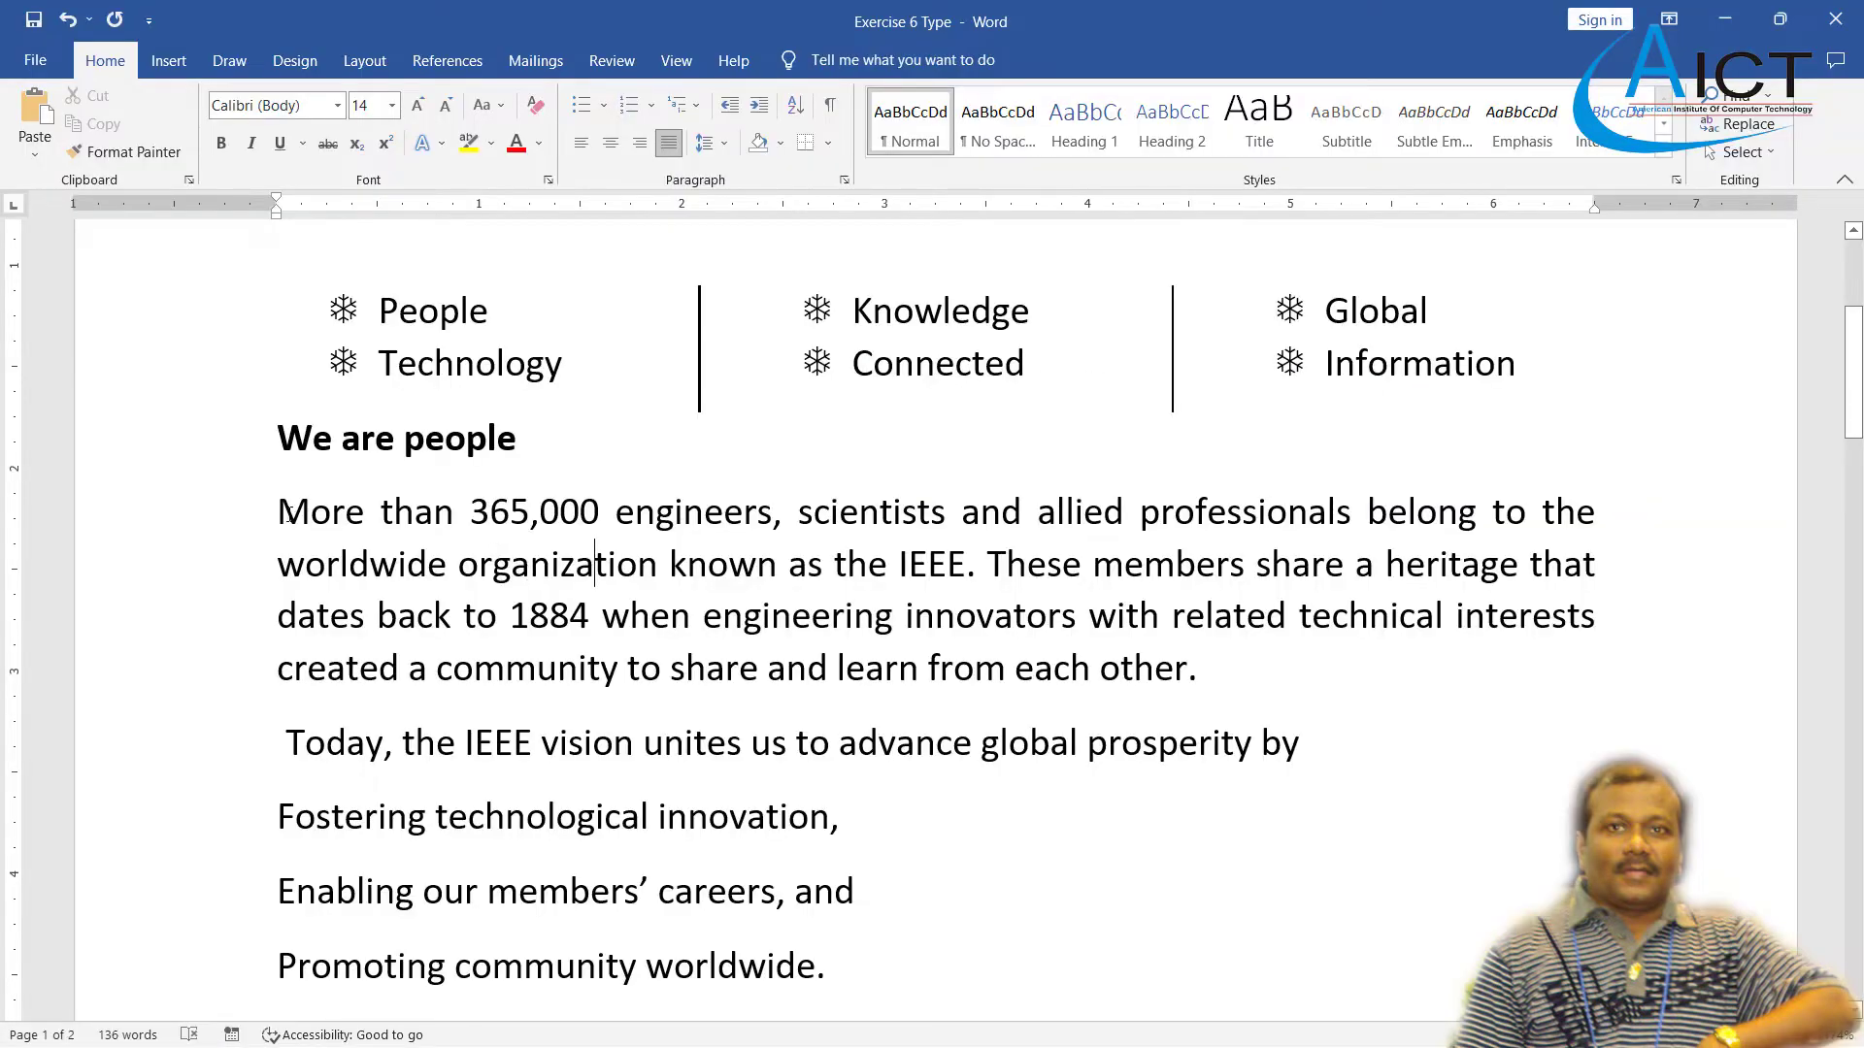
{"action": "left_click_drag", "start_coordinate": [282, 513], "coordinate": [1208, 680]}
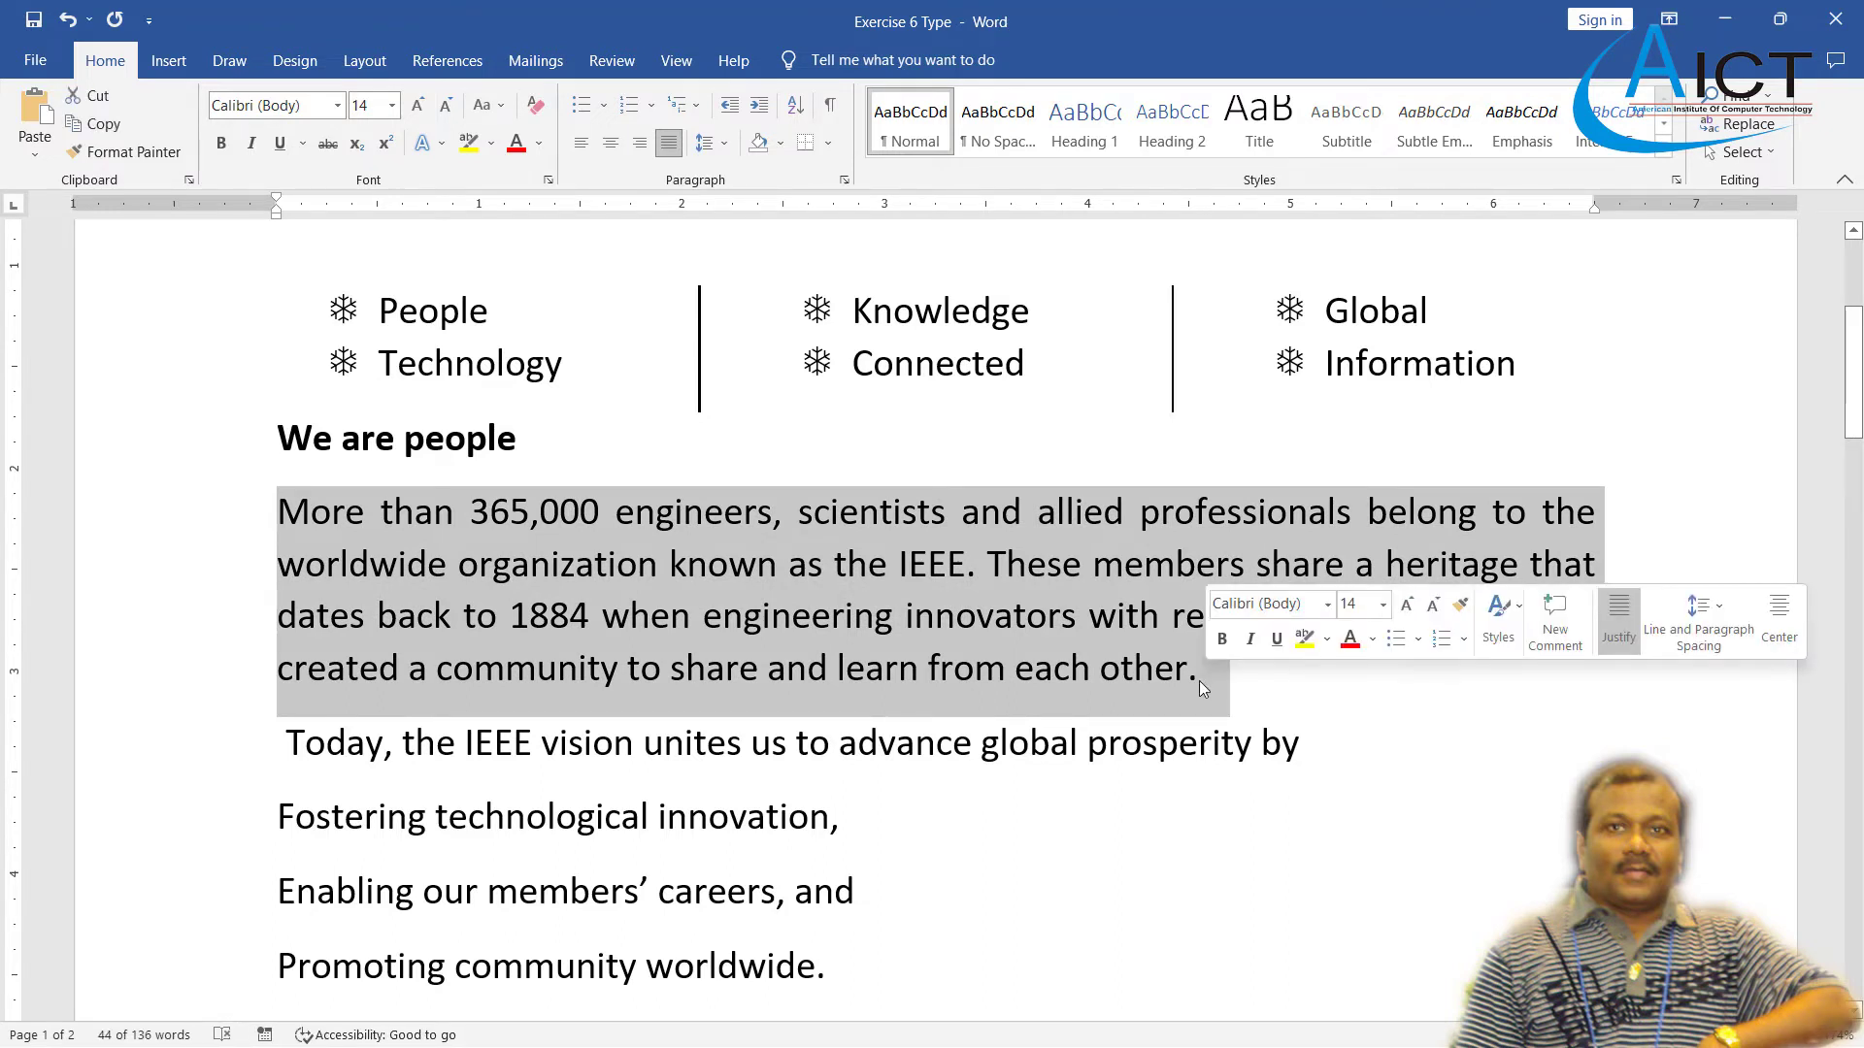
{"action": "left_click", "coordinate": [167, 62]}
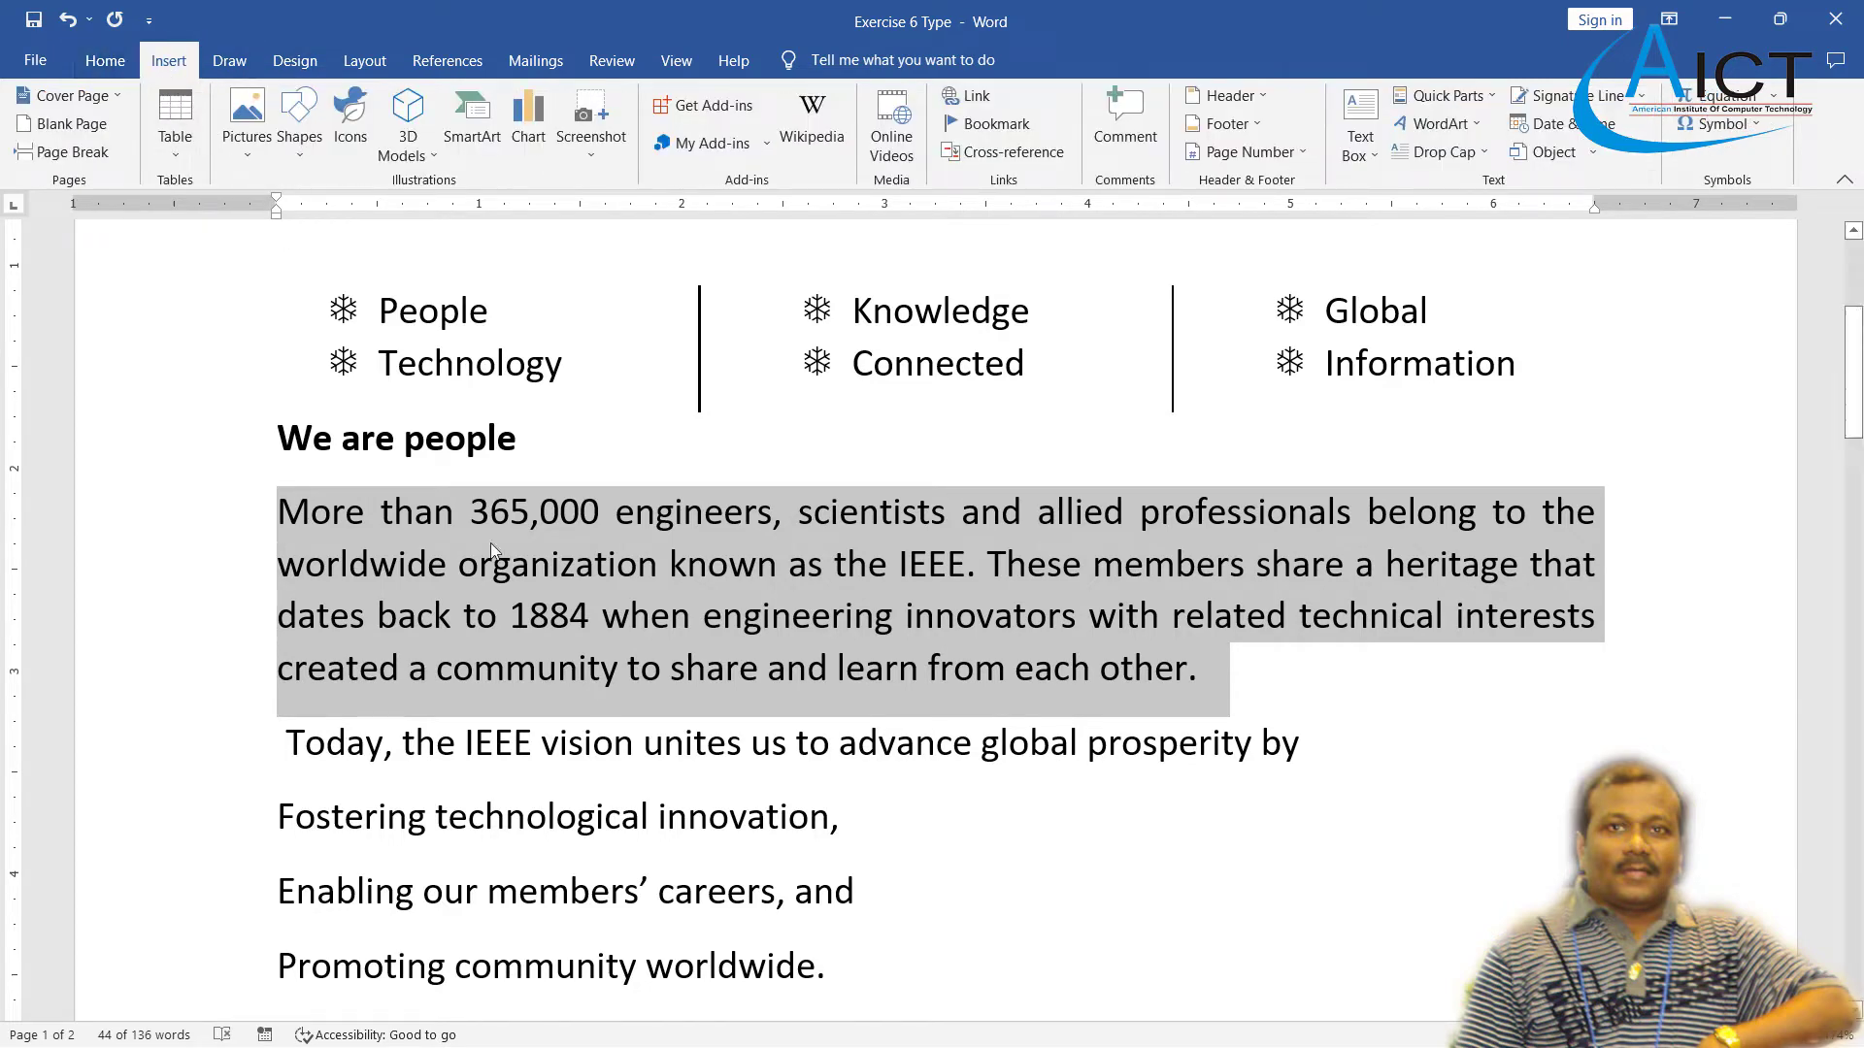
{"action": "left_click", "coordinate": [105, 60]}
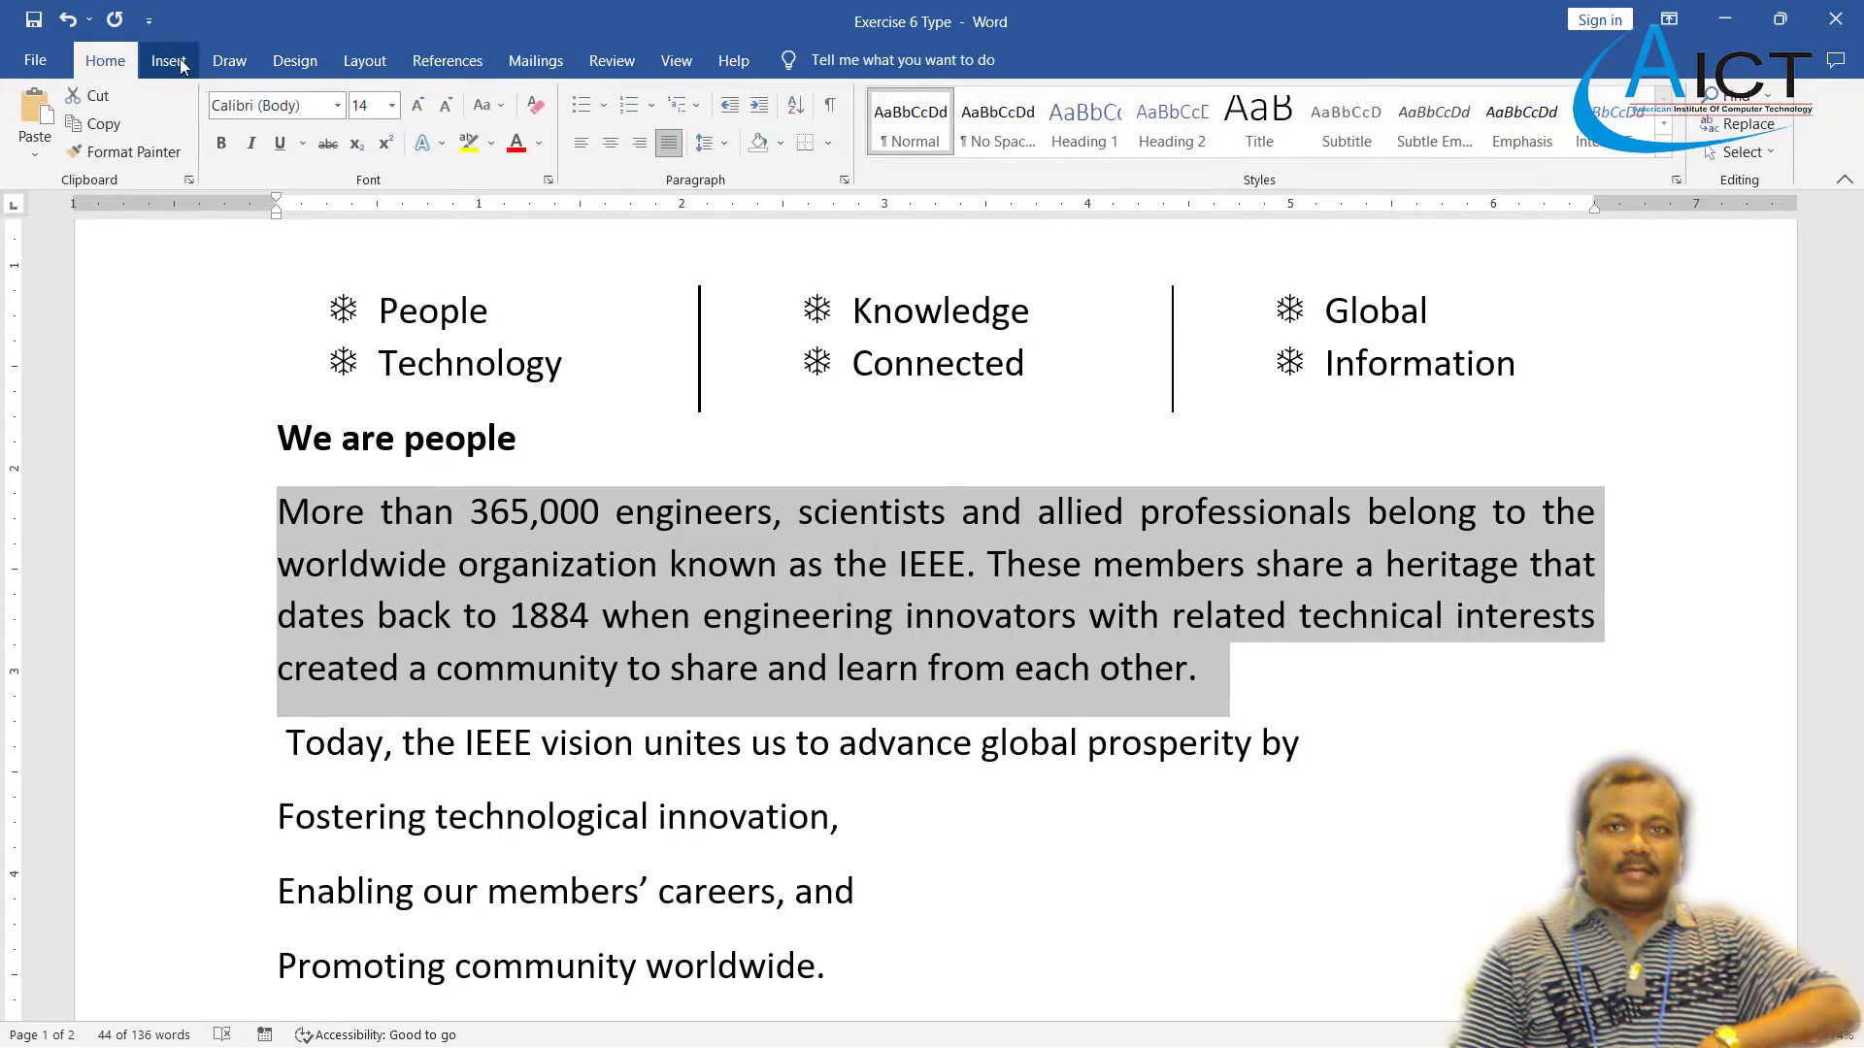
{"action": "left_click", "coordinate": [180, 64]}
{"action": "left_click", "coordinate": [104, 60]}
{"action": "left_click", "coordinate": [167, 62]}
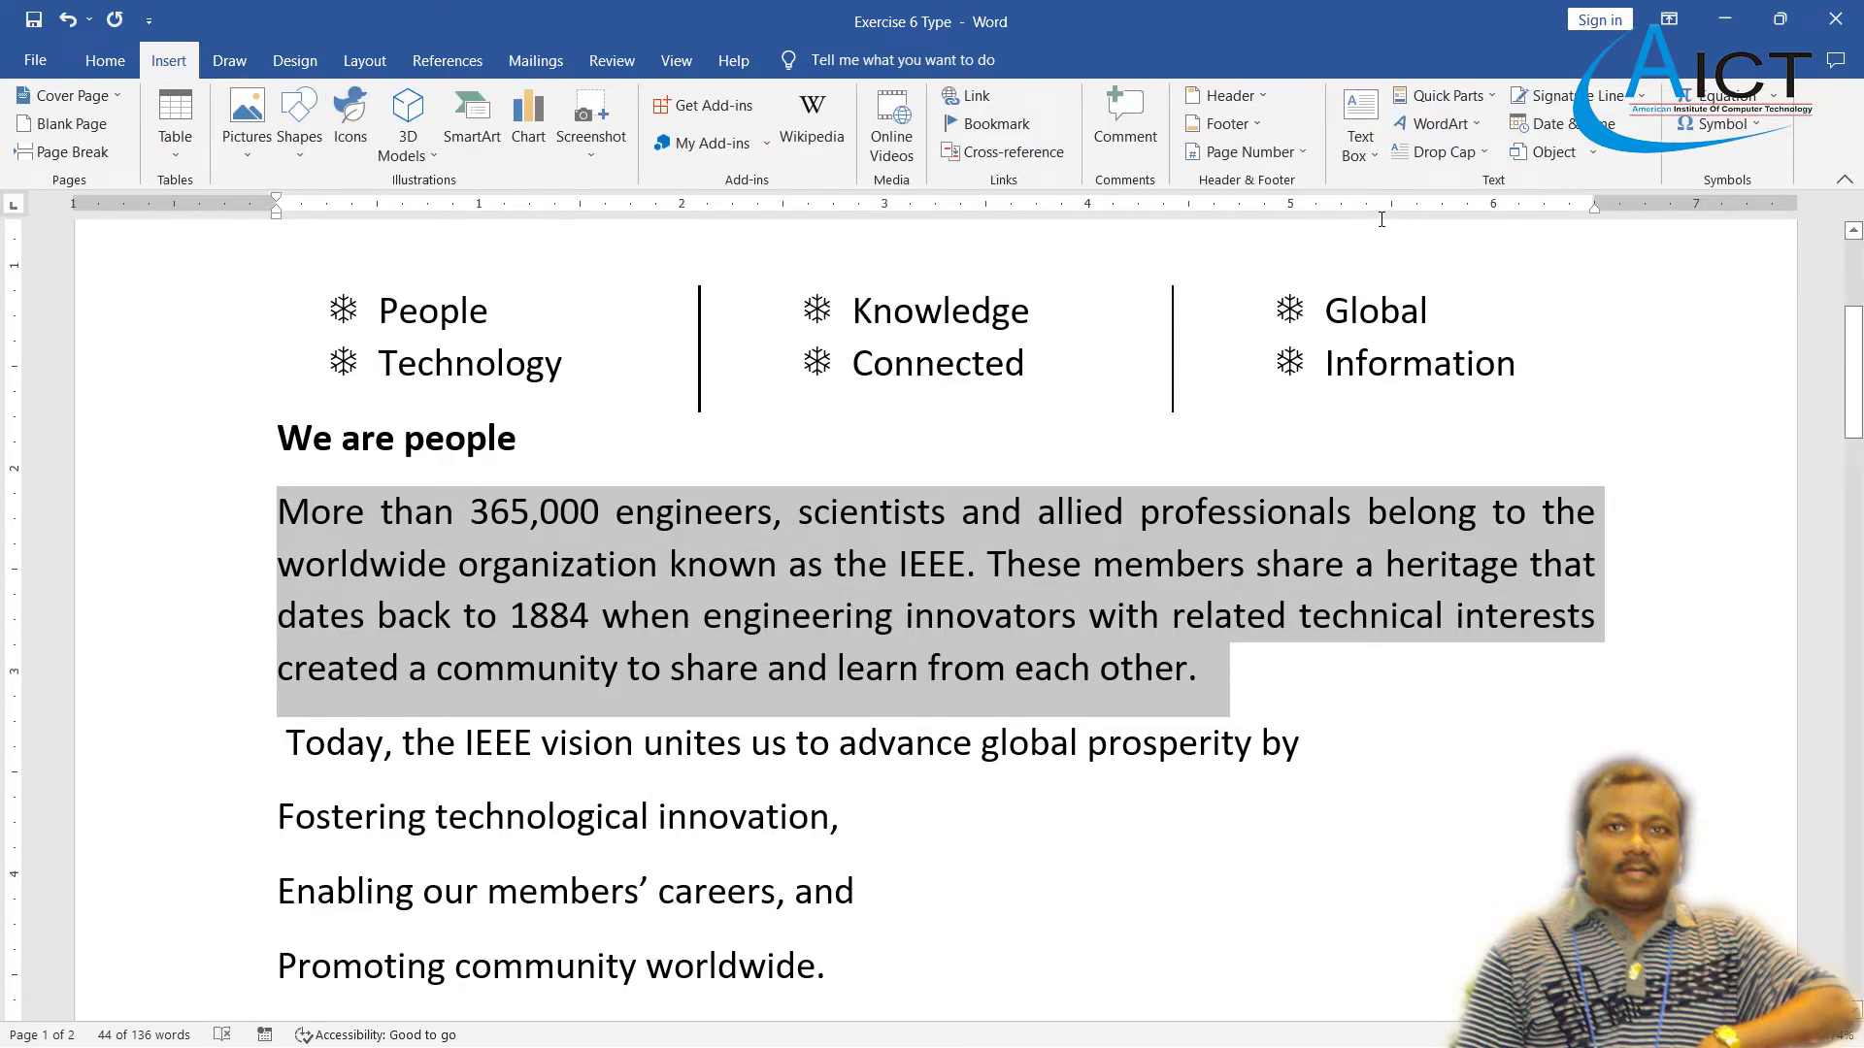
{"action": "left_click", "coordinate": [1488, 153]}
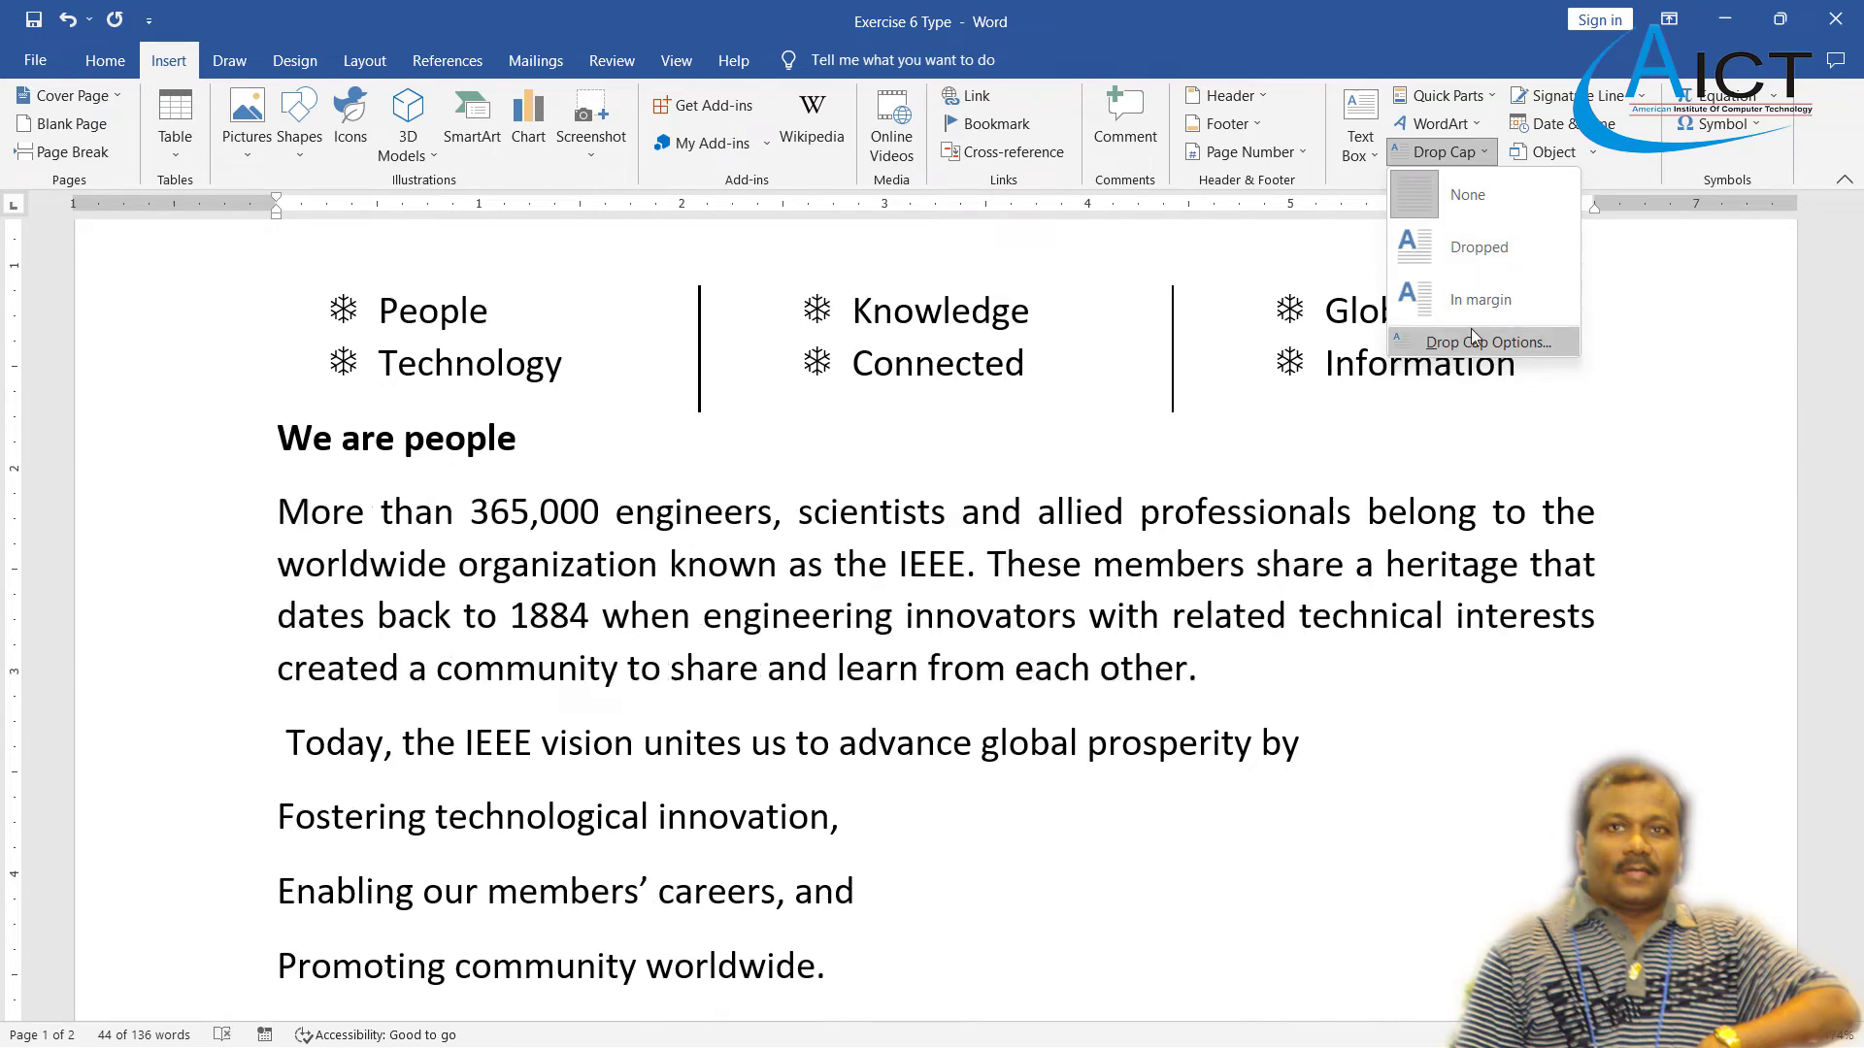
{"action": "left_click", "coordinate": [1472, 340]}
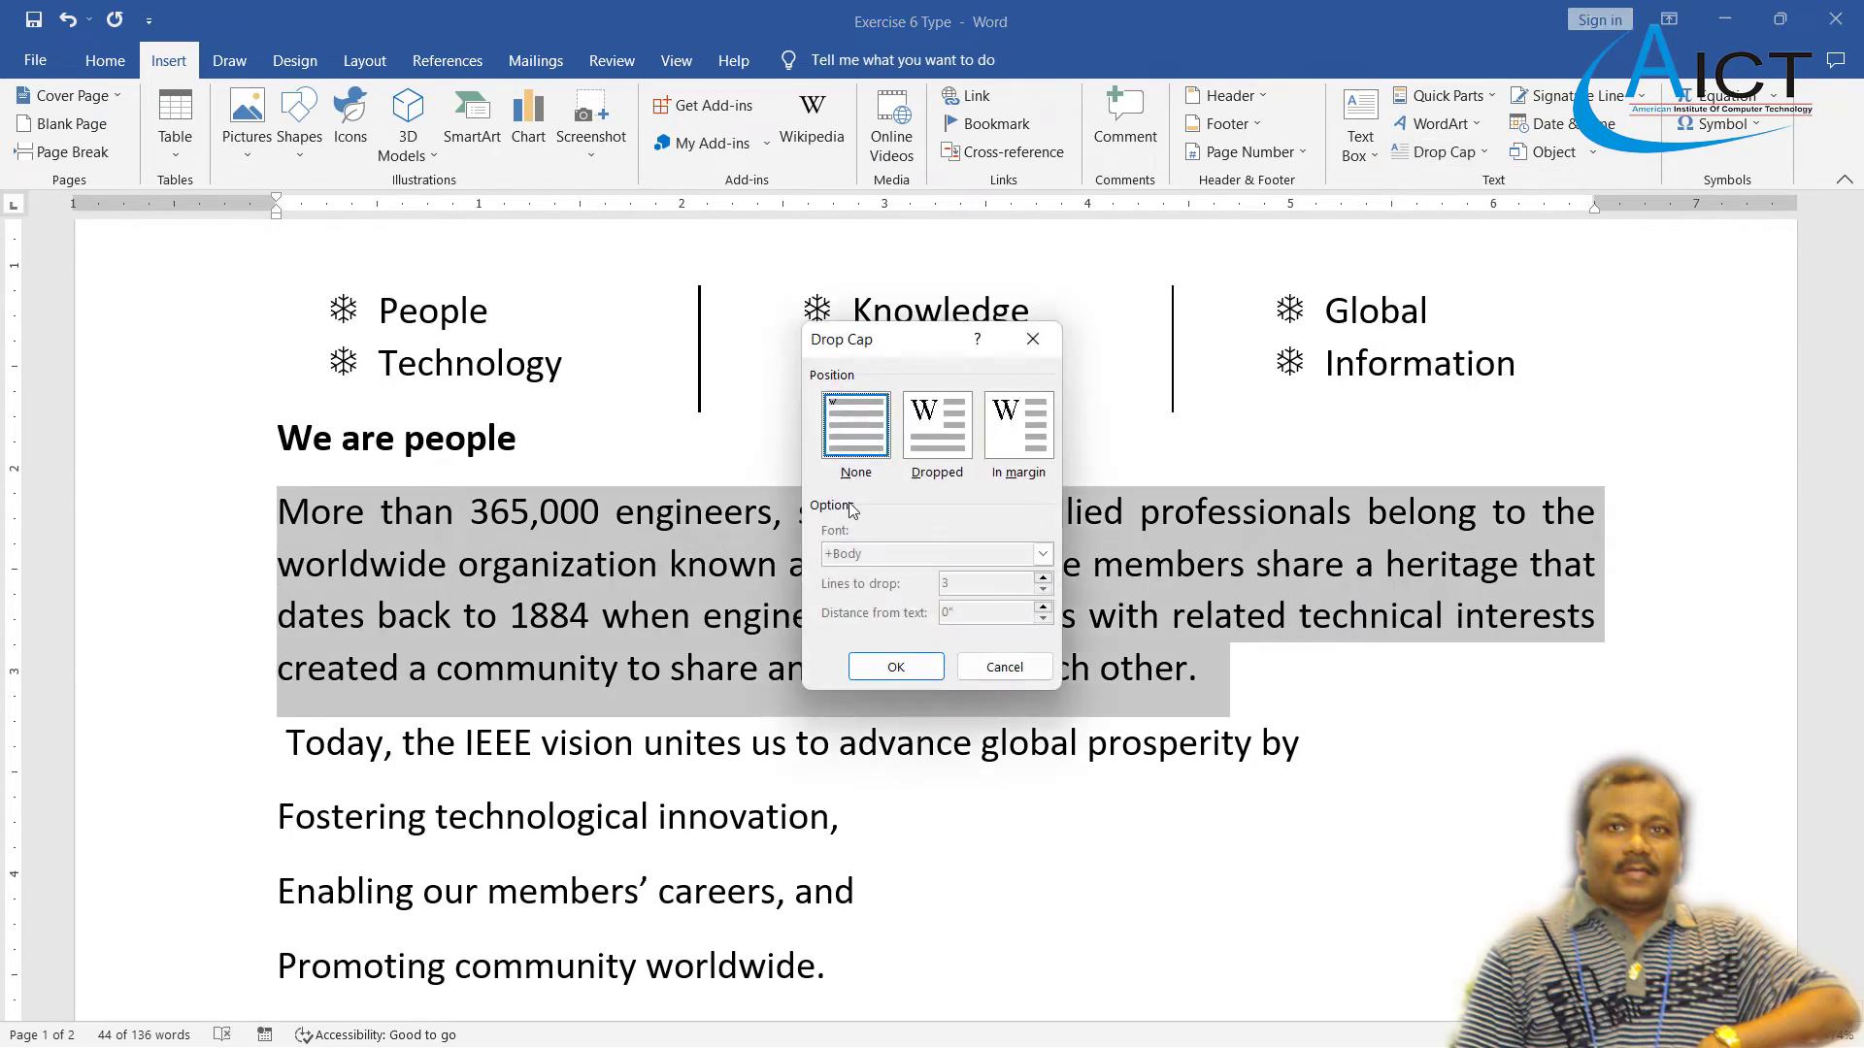
- Apply a drop cap in the Dropped position to the selected paragraph, with 4 lines to drop
{"action": "left_click", "coordinate": [922, 458]}
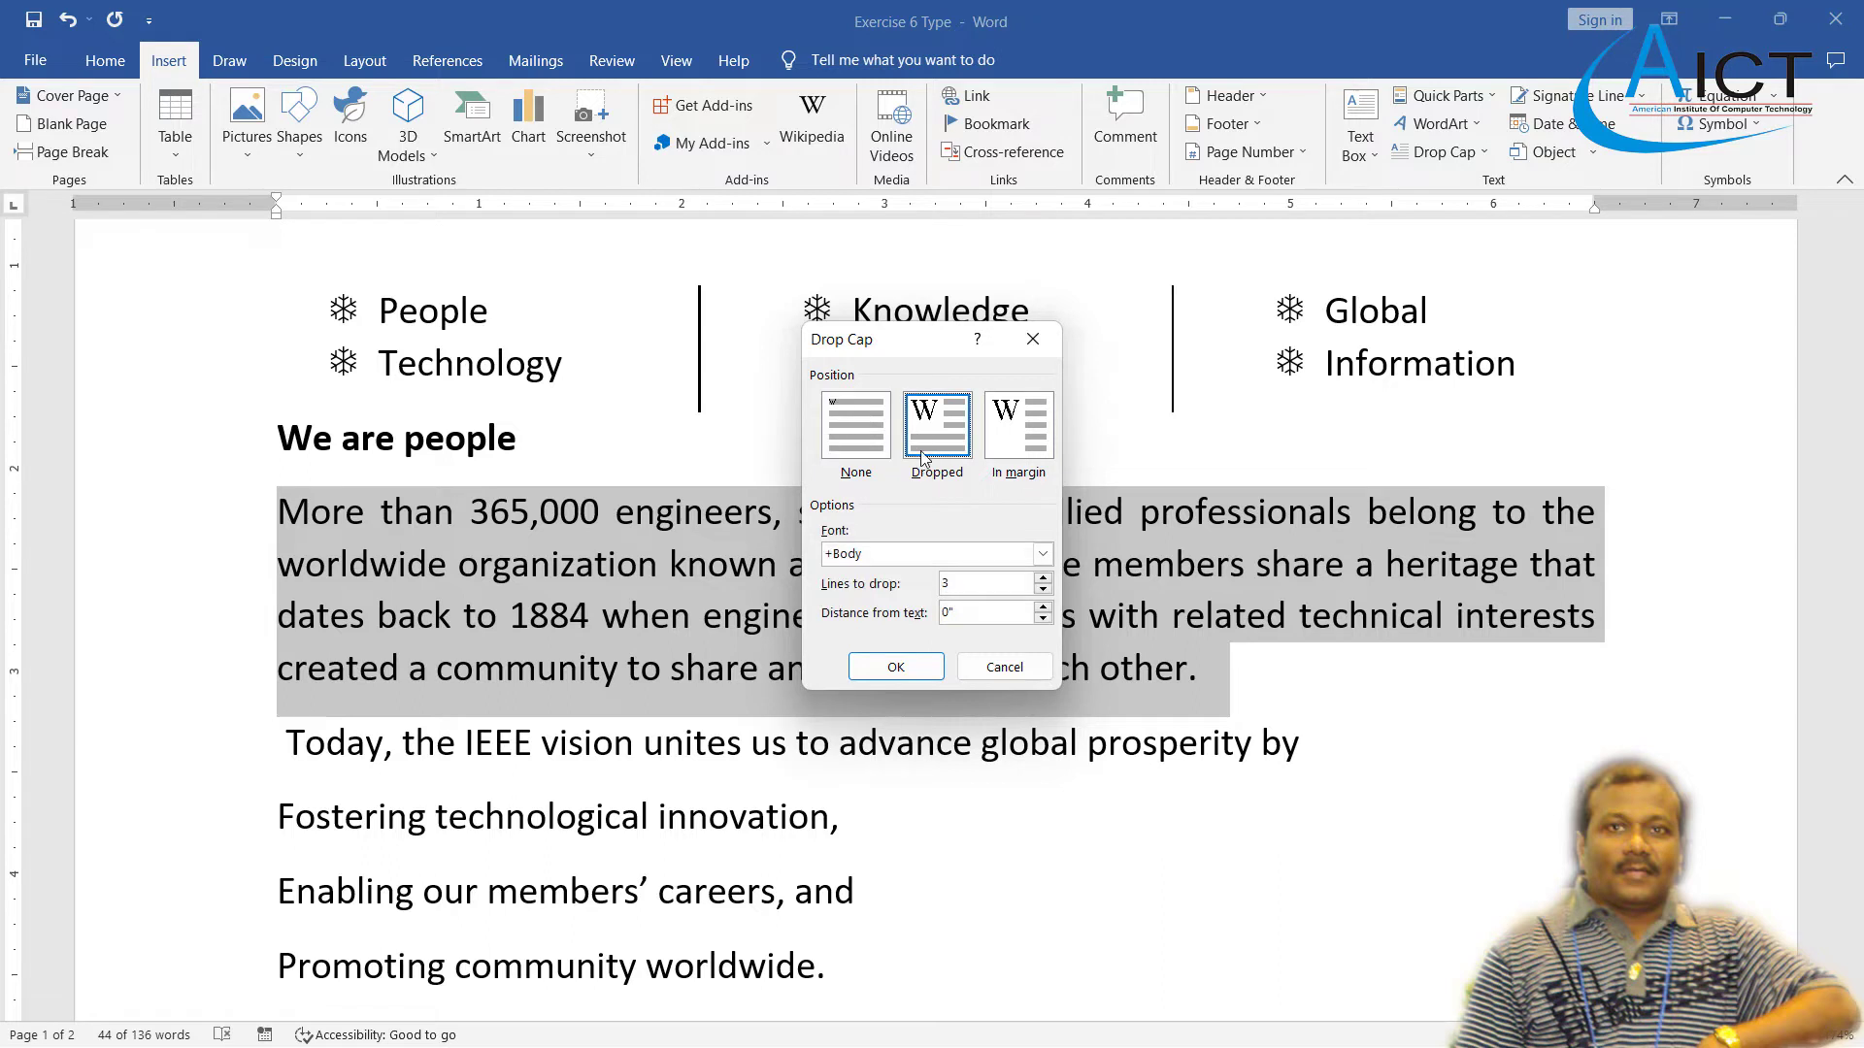
{"action": "left_click", "coordinate": [1003, 445]}
{"action": "left_click", "coordinate": [920, 438]}
{"action": "left_click", "coordinate": [1043, 579]}
{"action": "left_click", "coordinate": [895, 666]}
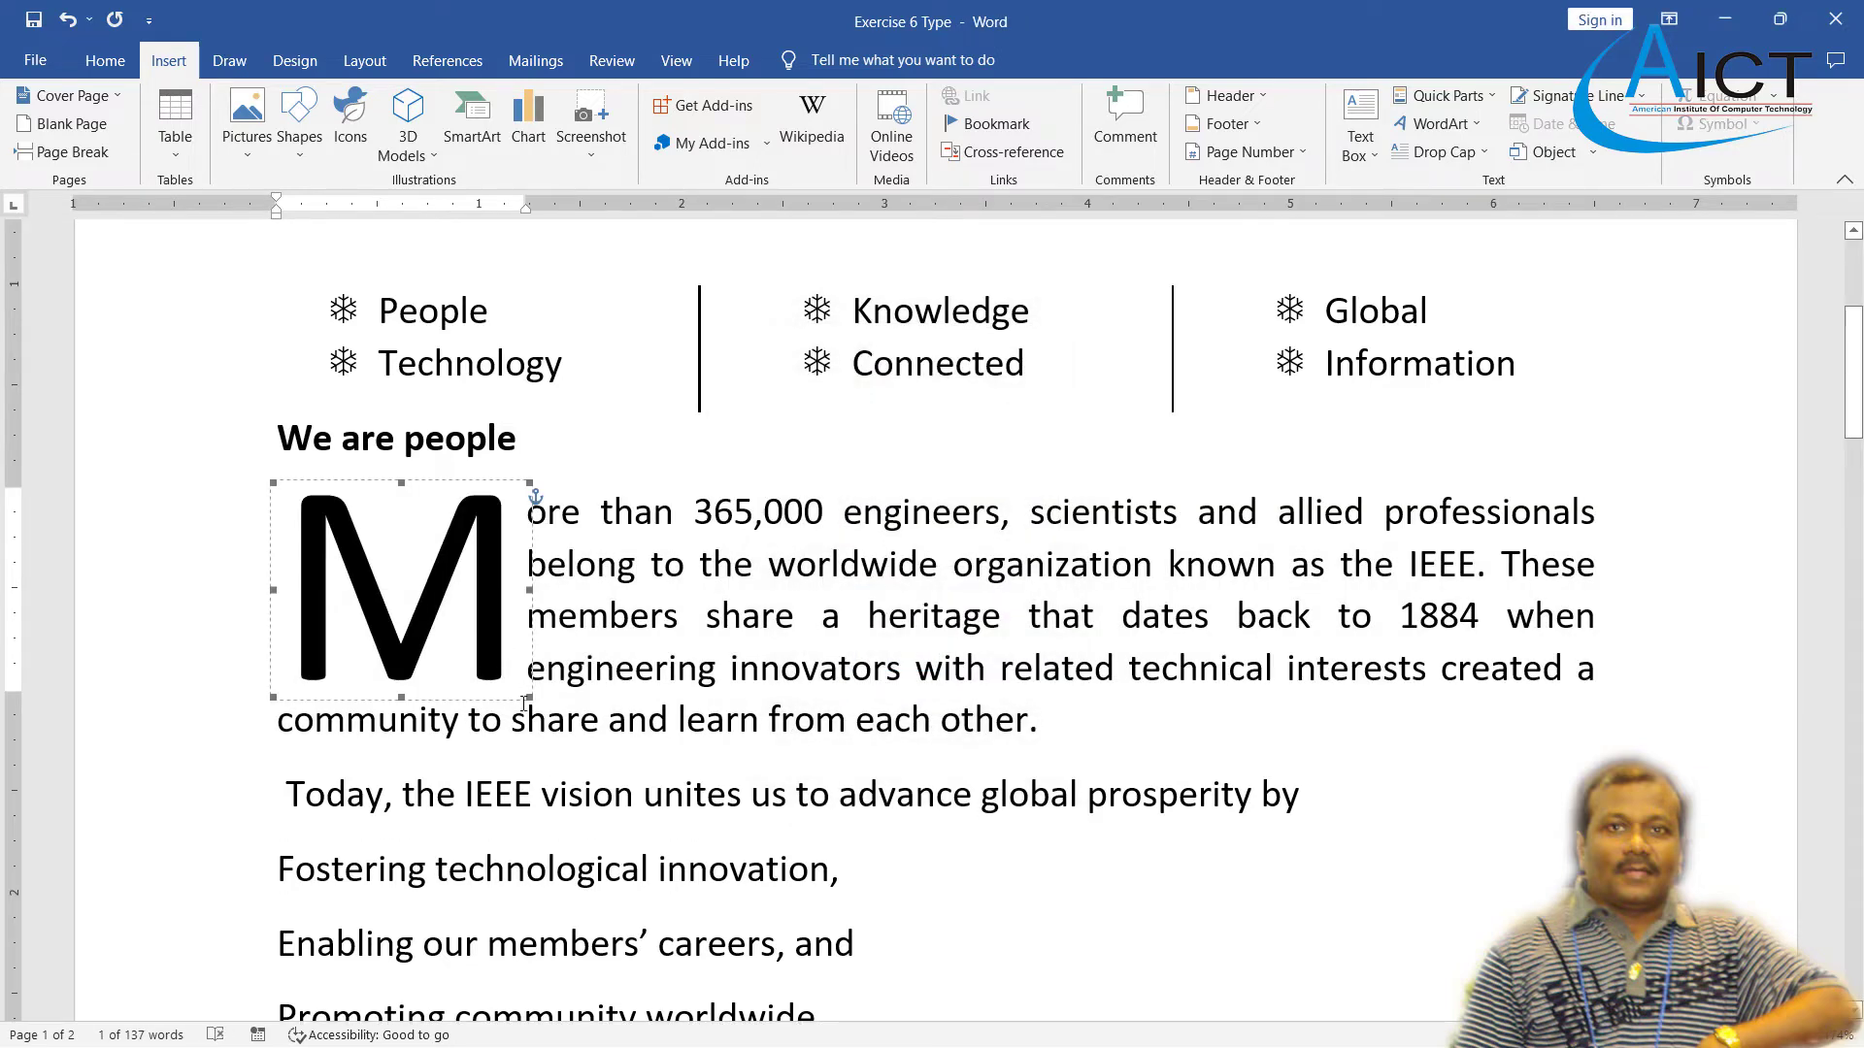
- Compare the drop cap M with the Exercise 6 PDF and set its lines to drop to 3
{"action": "key", "text": "alt+Tab"}
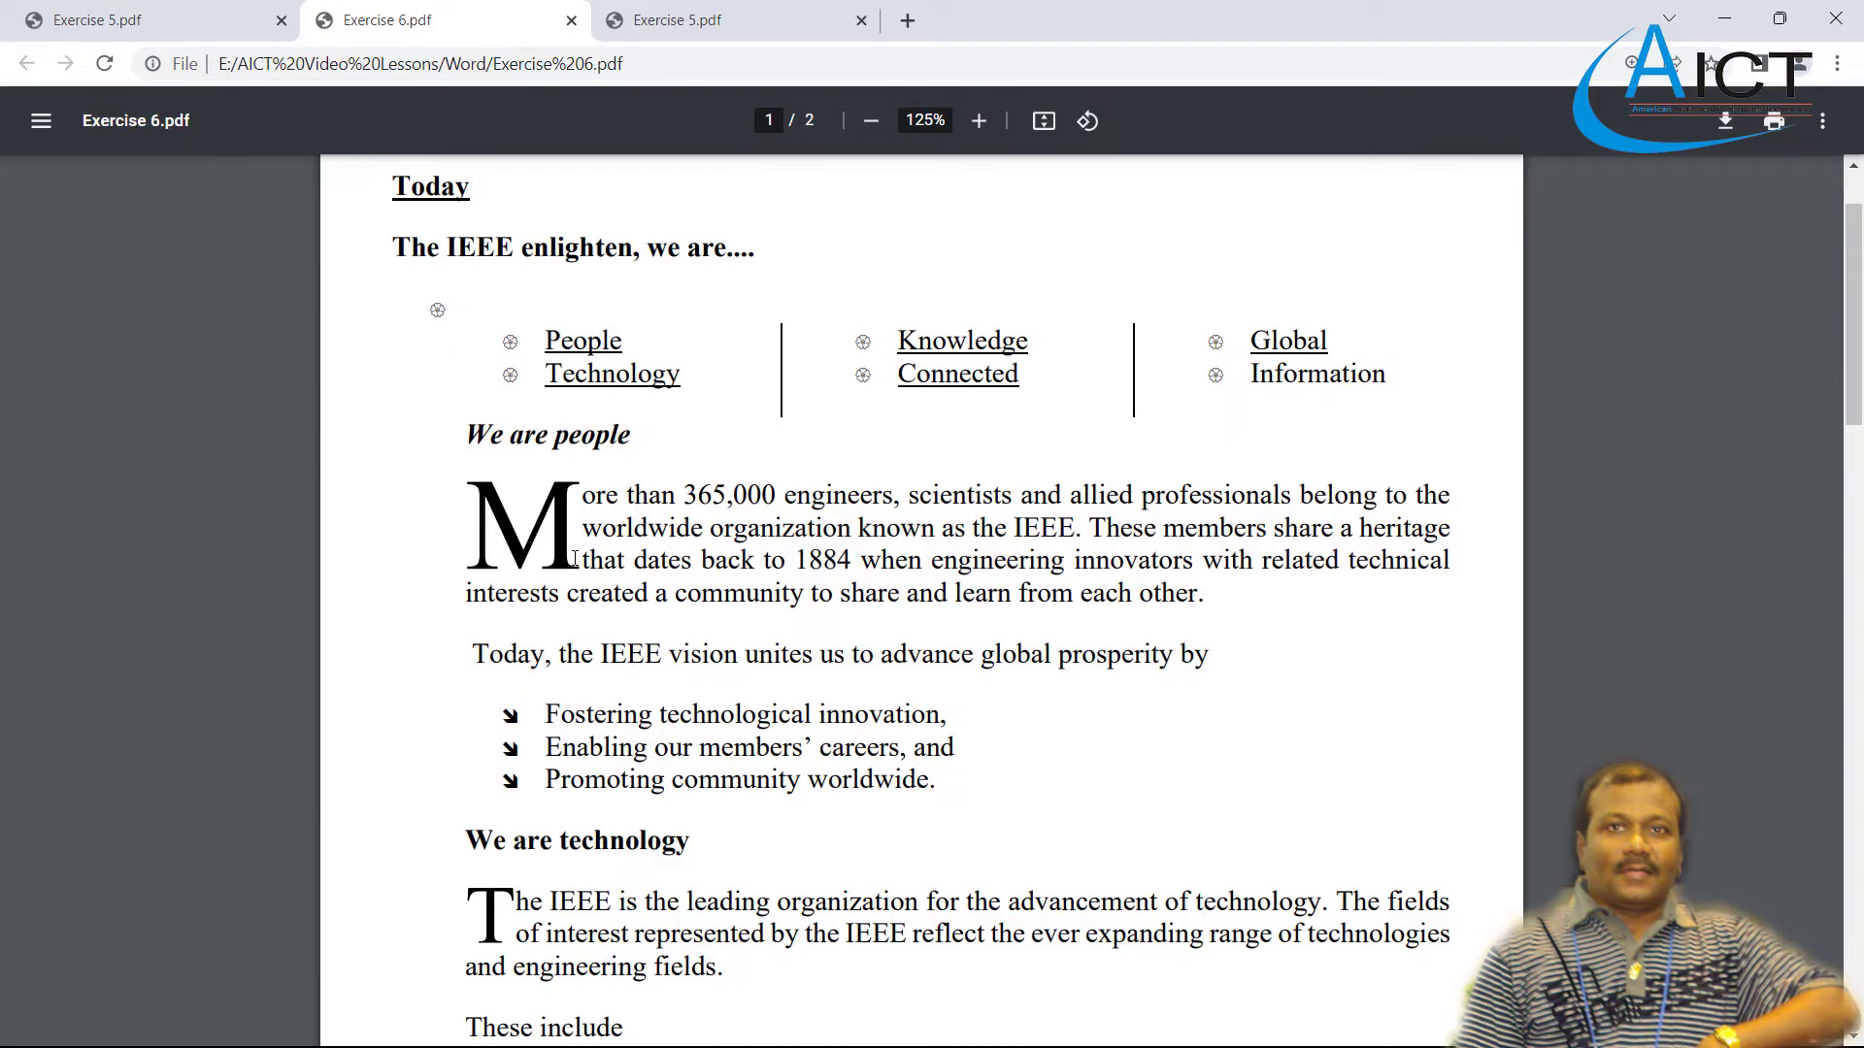
{"action": "key", "text": "alt+Tab"}
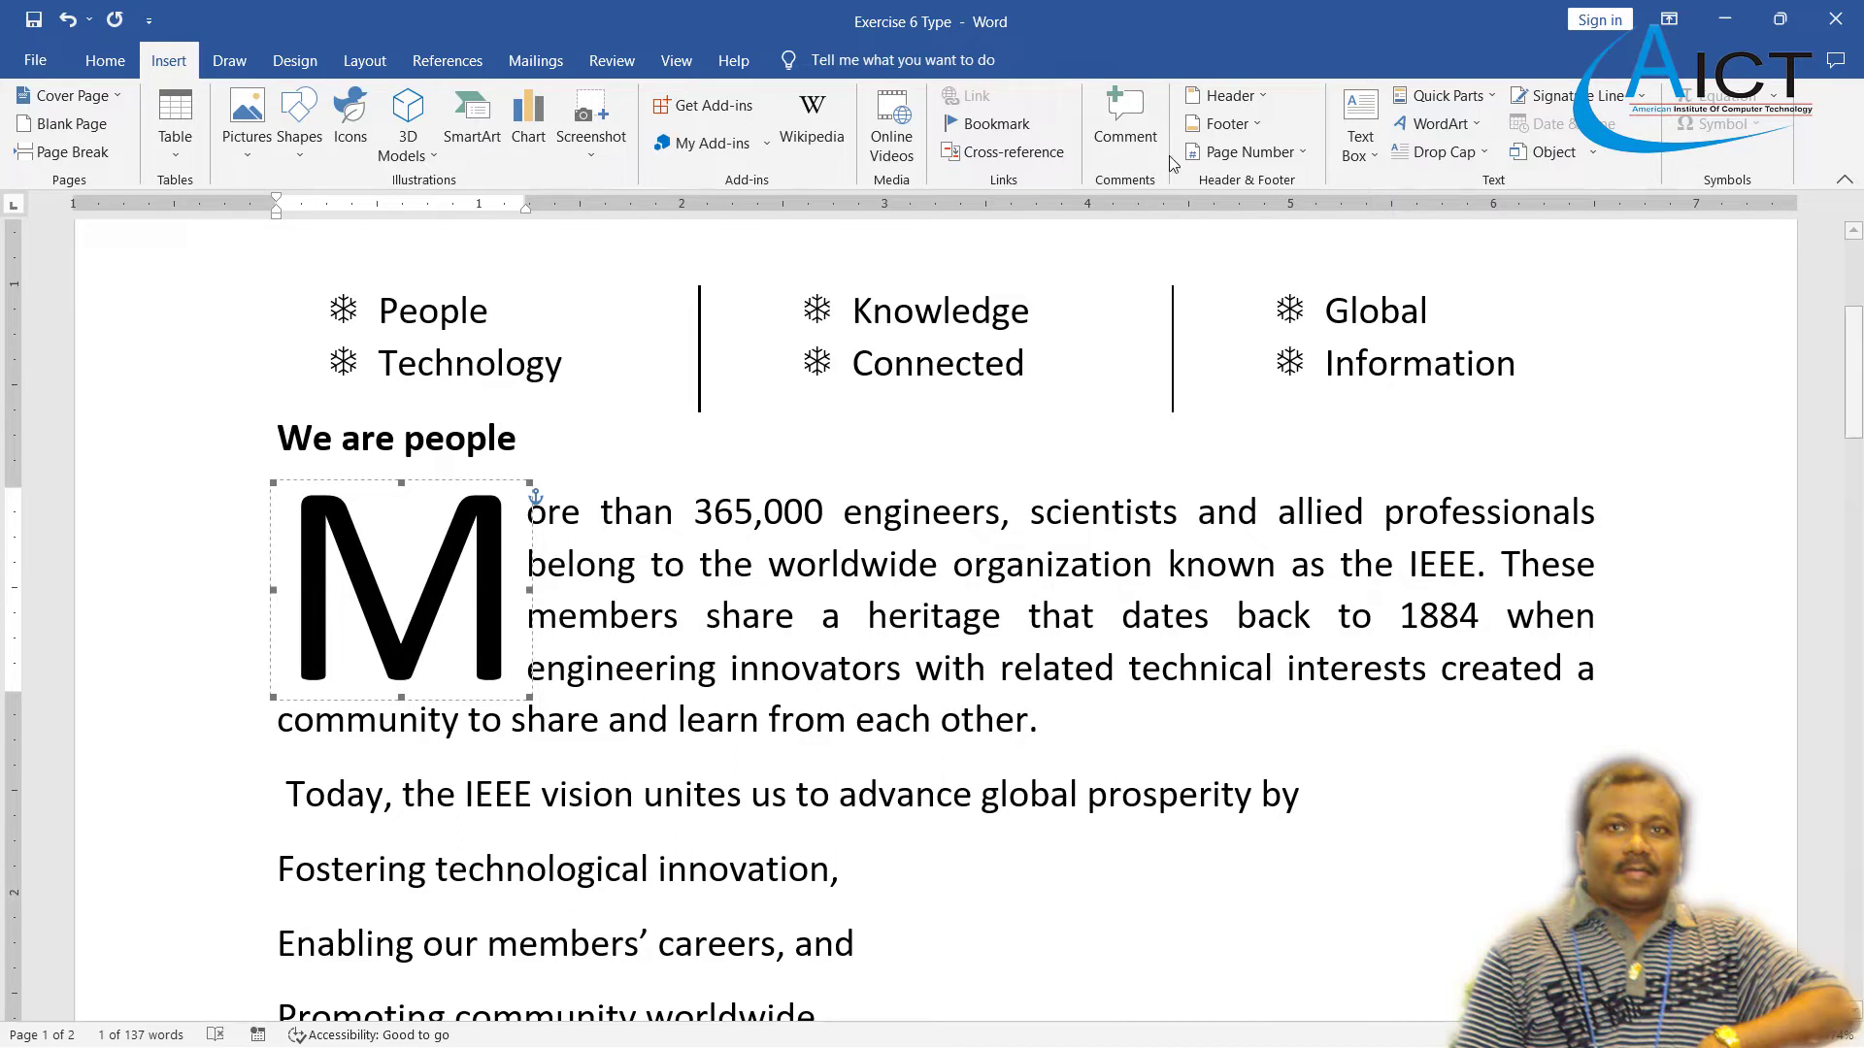
{"action": "left_click", "coordinate": [1470, 155]}
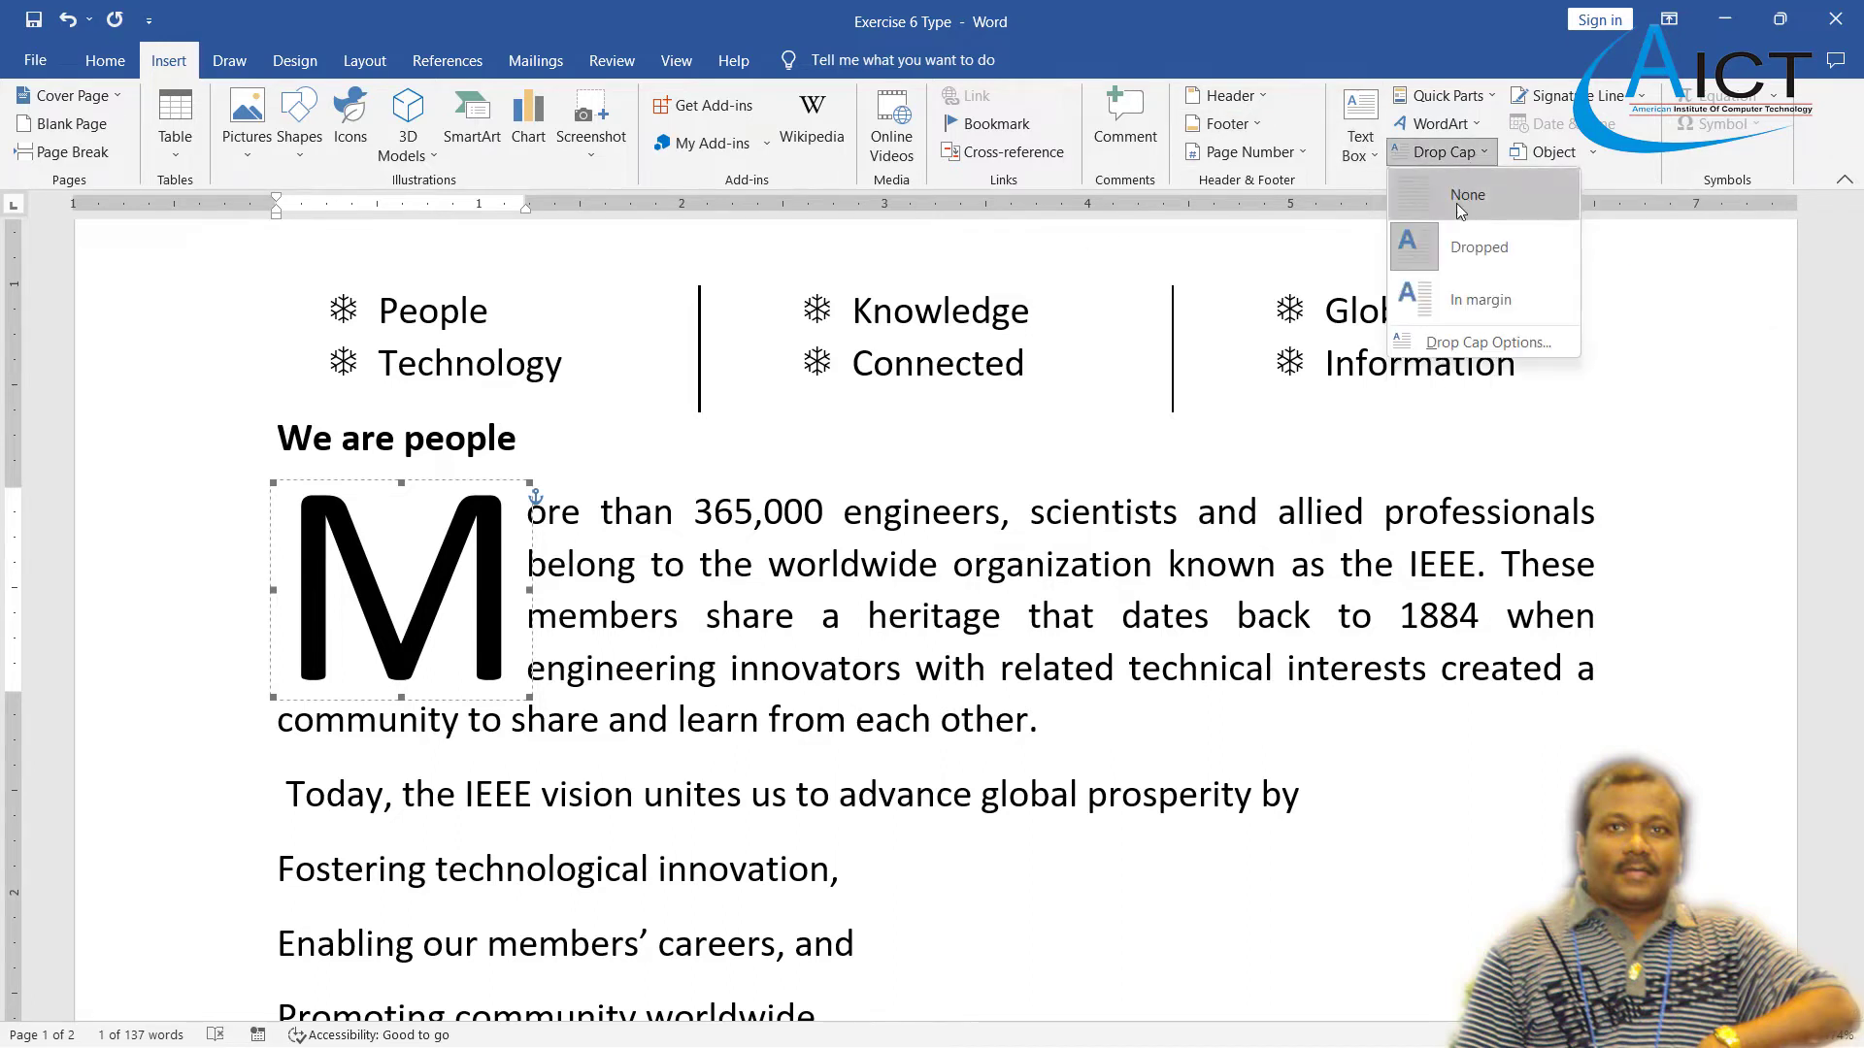
{"action": "left_click", "coordinate": [1446, 350]}
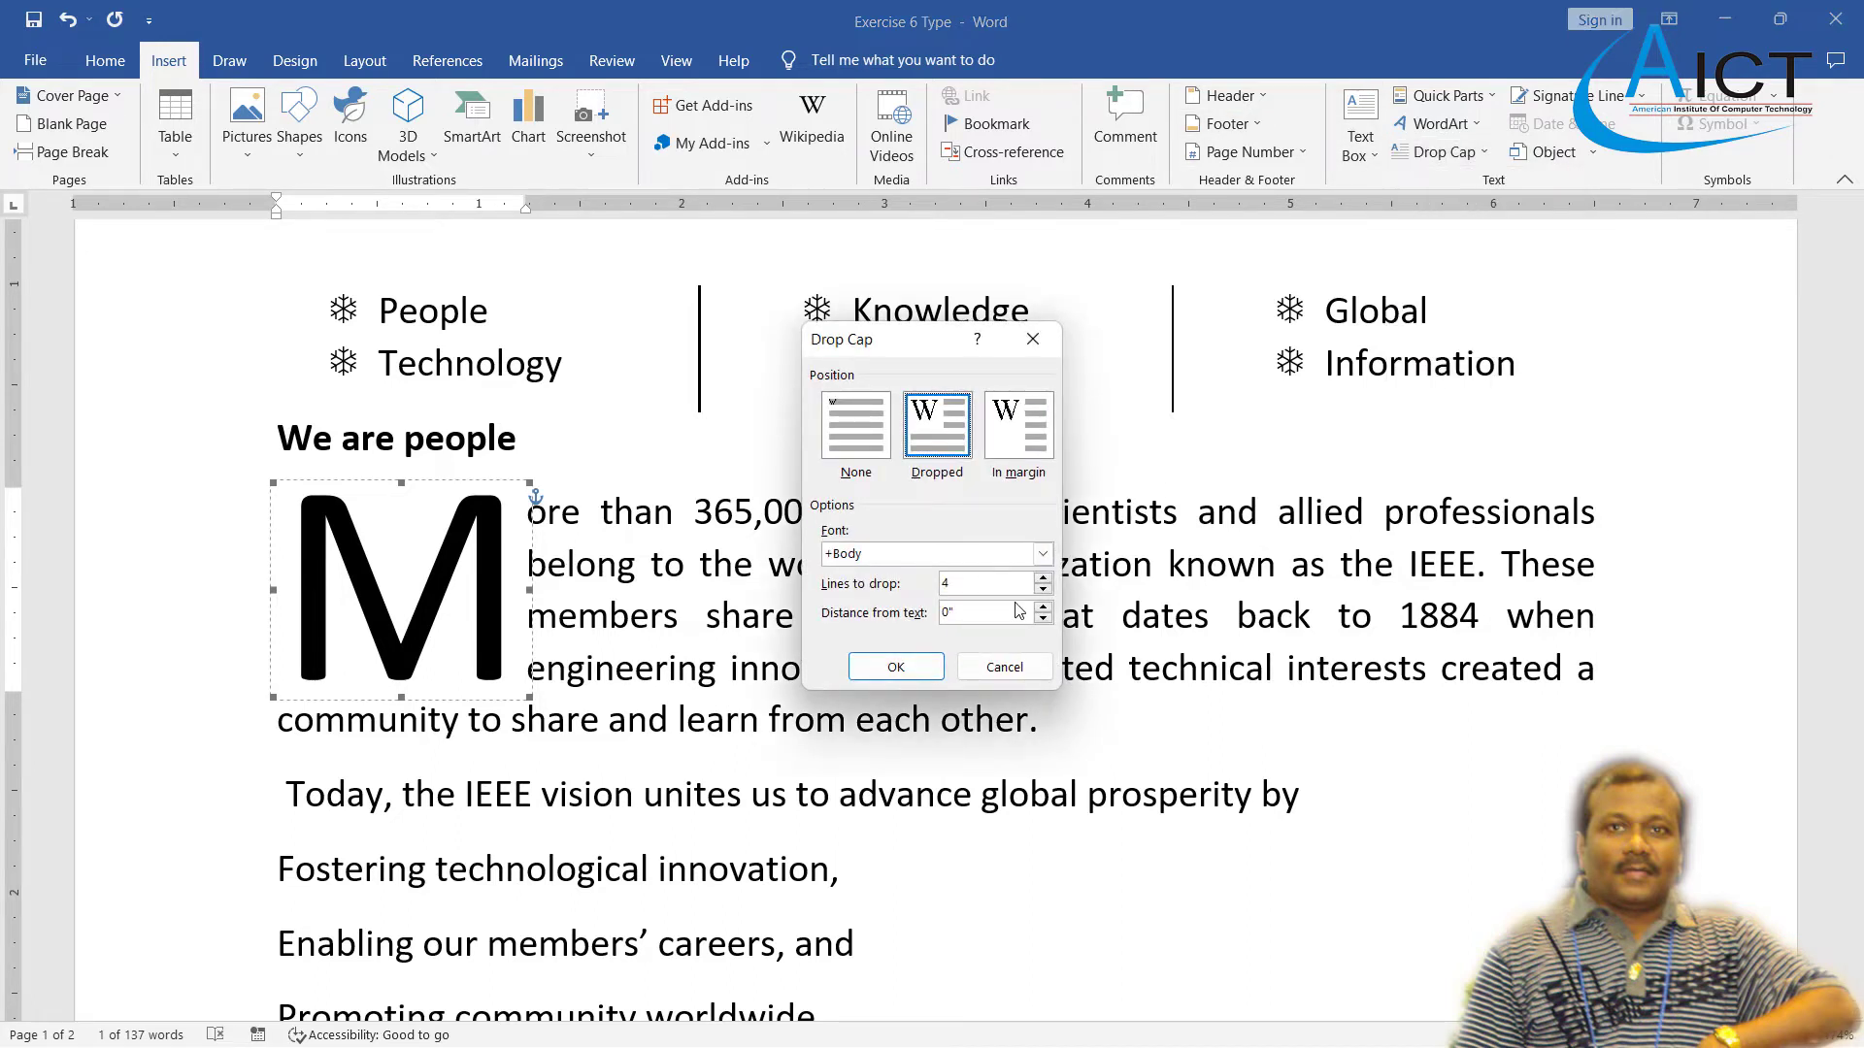
{"action": "left_click", "coordinate": [1044, 589]}
{"action": "left_click", "coordinate": [896, 667]}
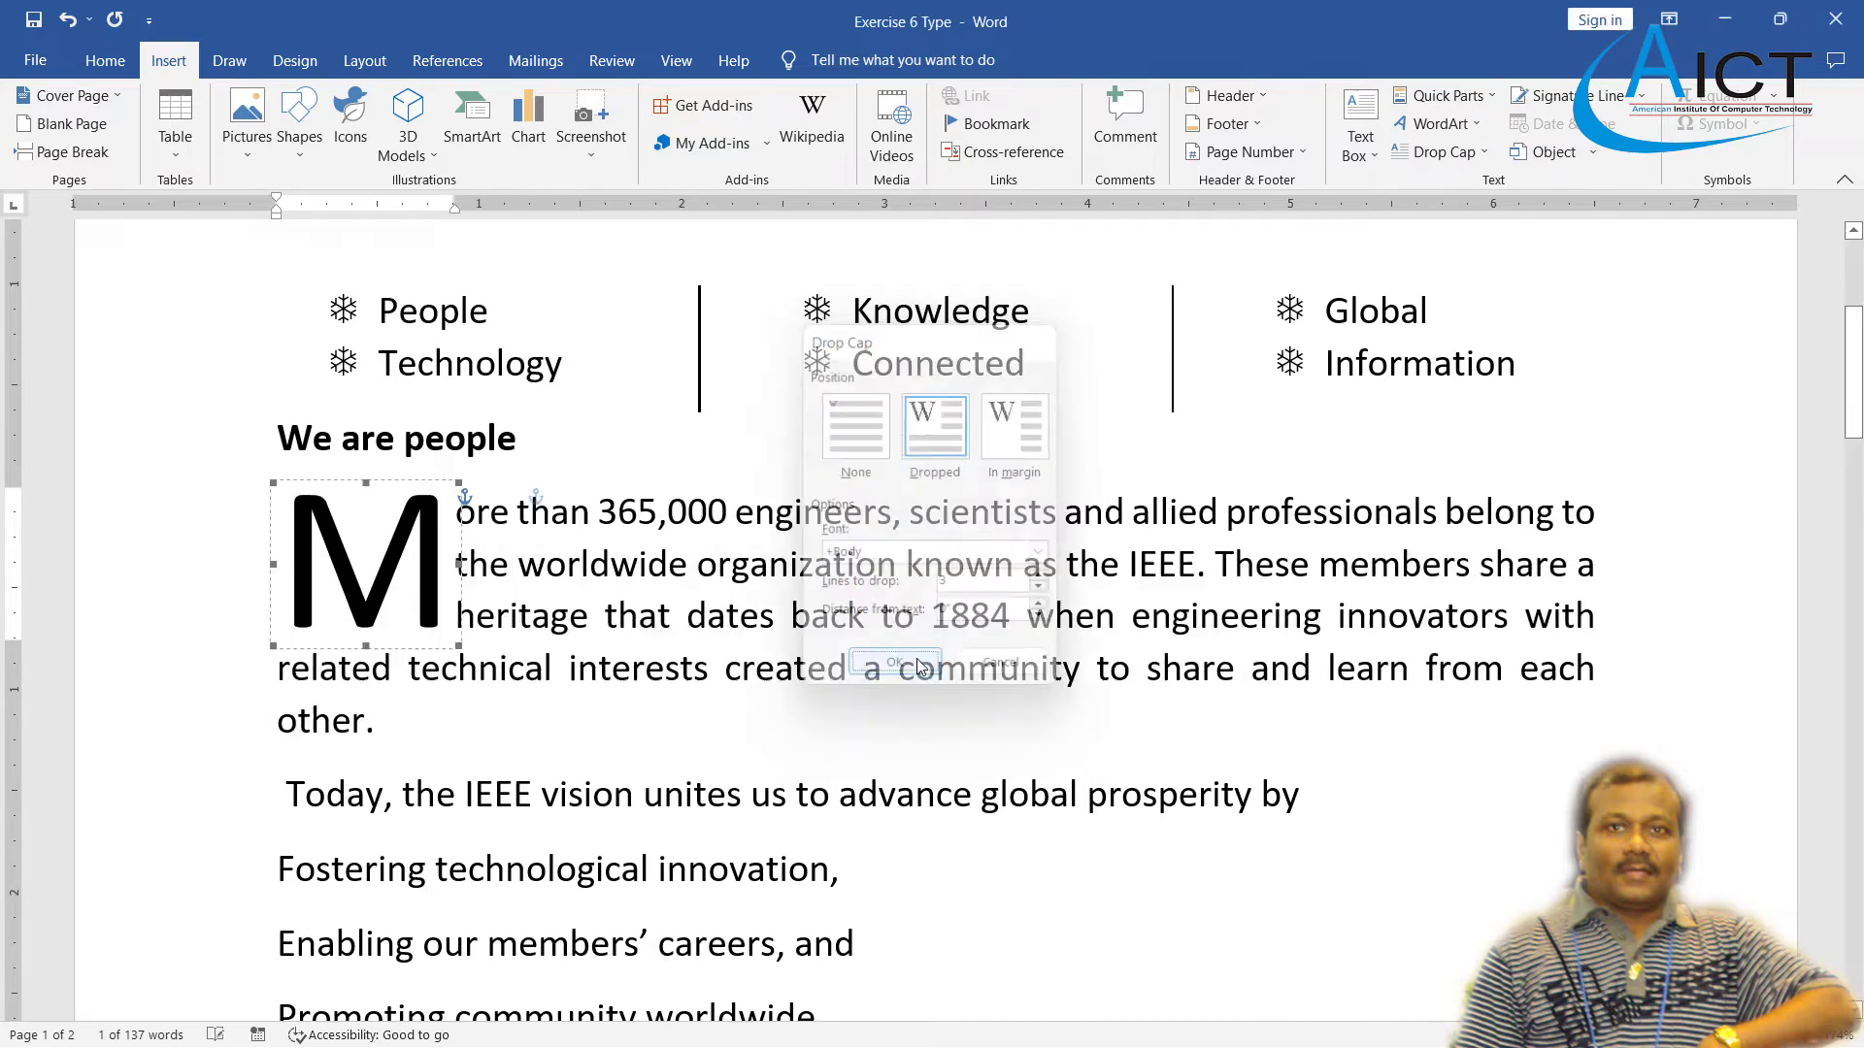
{"action": "left_click", "coordinate": [804, 609]}
- Italicize the bold heading "We are people"
{"action": "scroll", "coordinate": [803, 608], "scroll_direction": "down", "scroll_amount": 2}
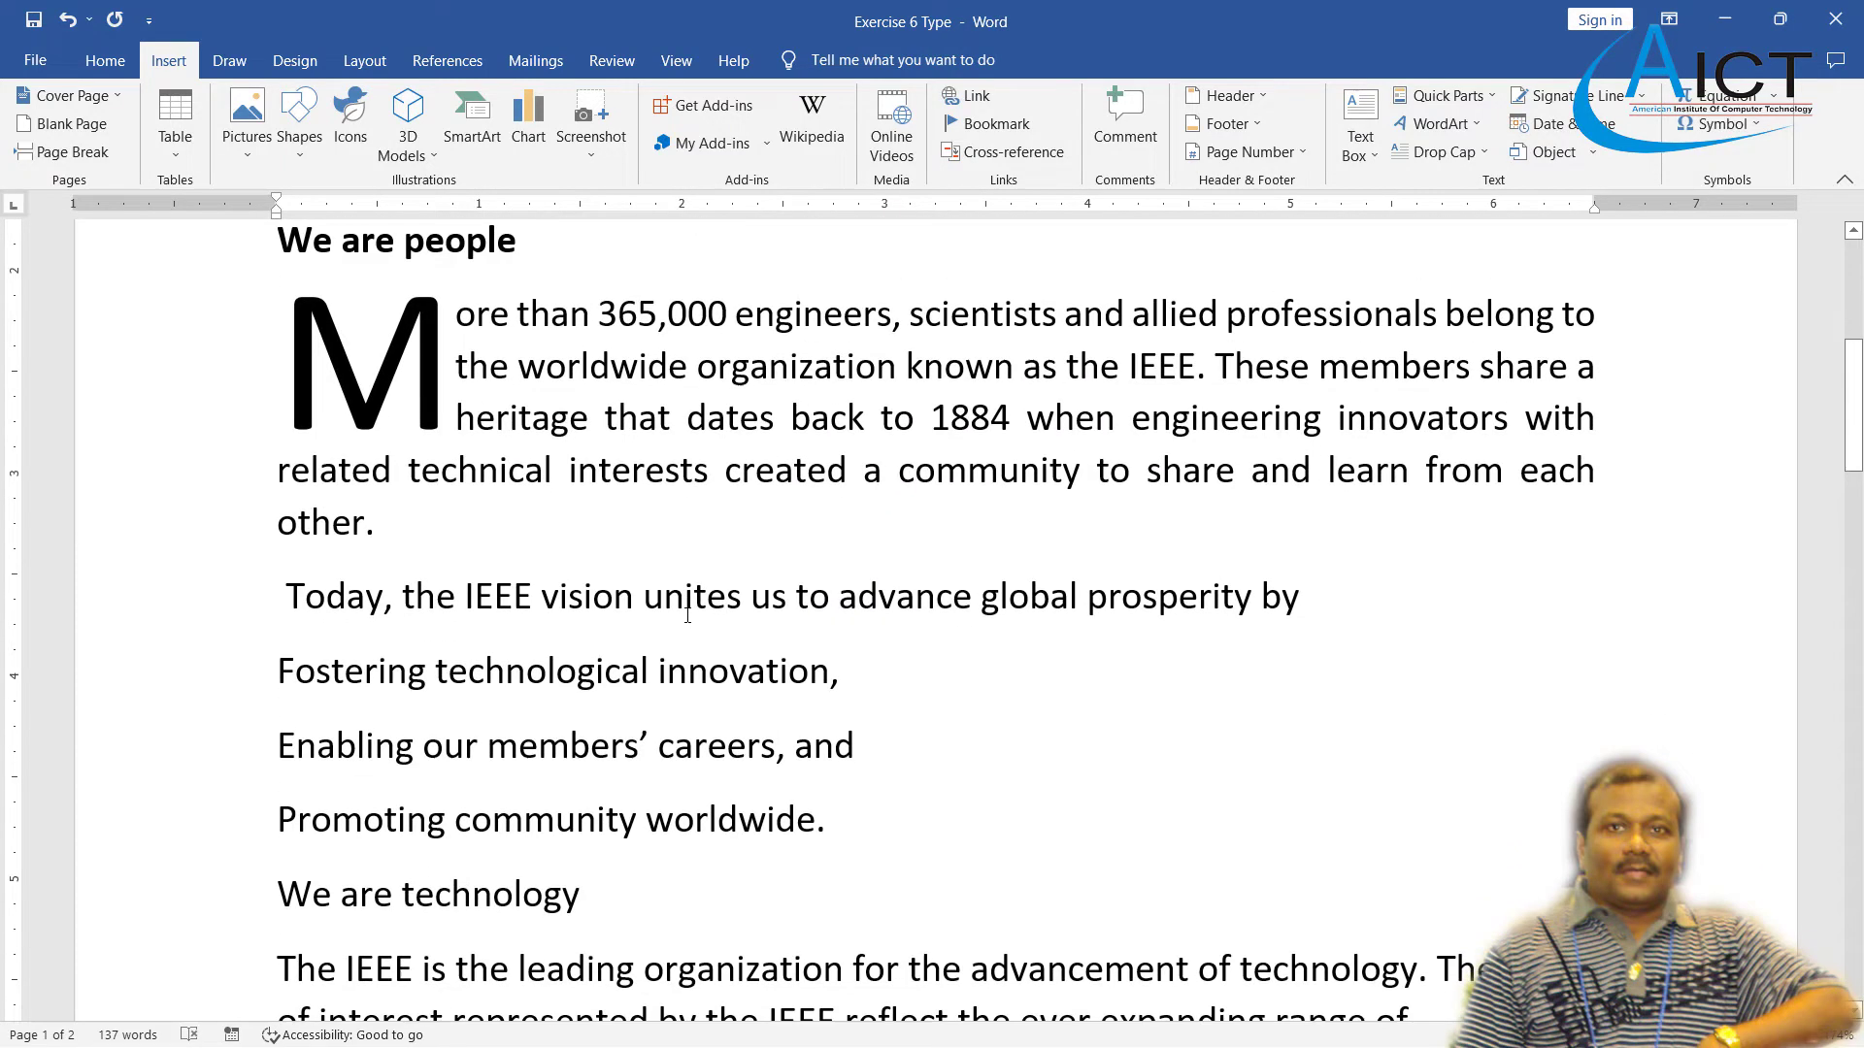
{"action": "scroll", "coordinate": [576, 594], "scroll_direction": "up", "scroll_amount": 3}
{"action": "left_click_drag", "start_coordinate": [529, 543], "coordinate": [281, 540]}
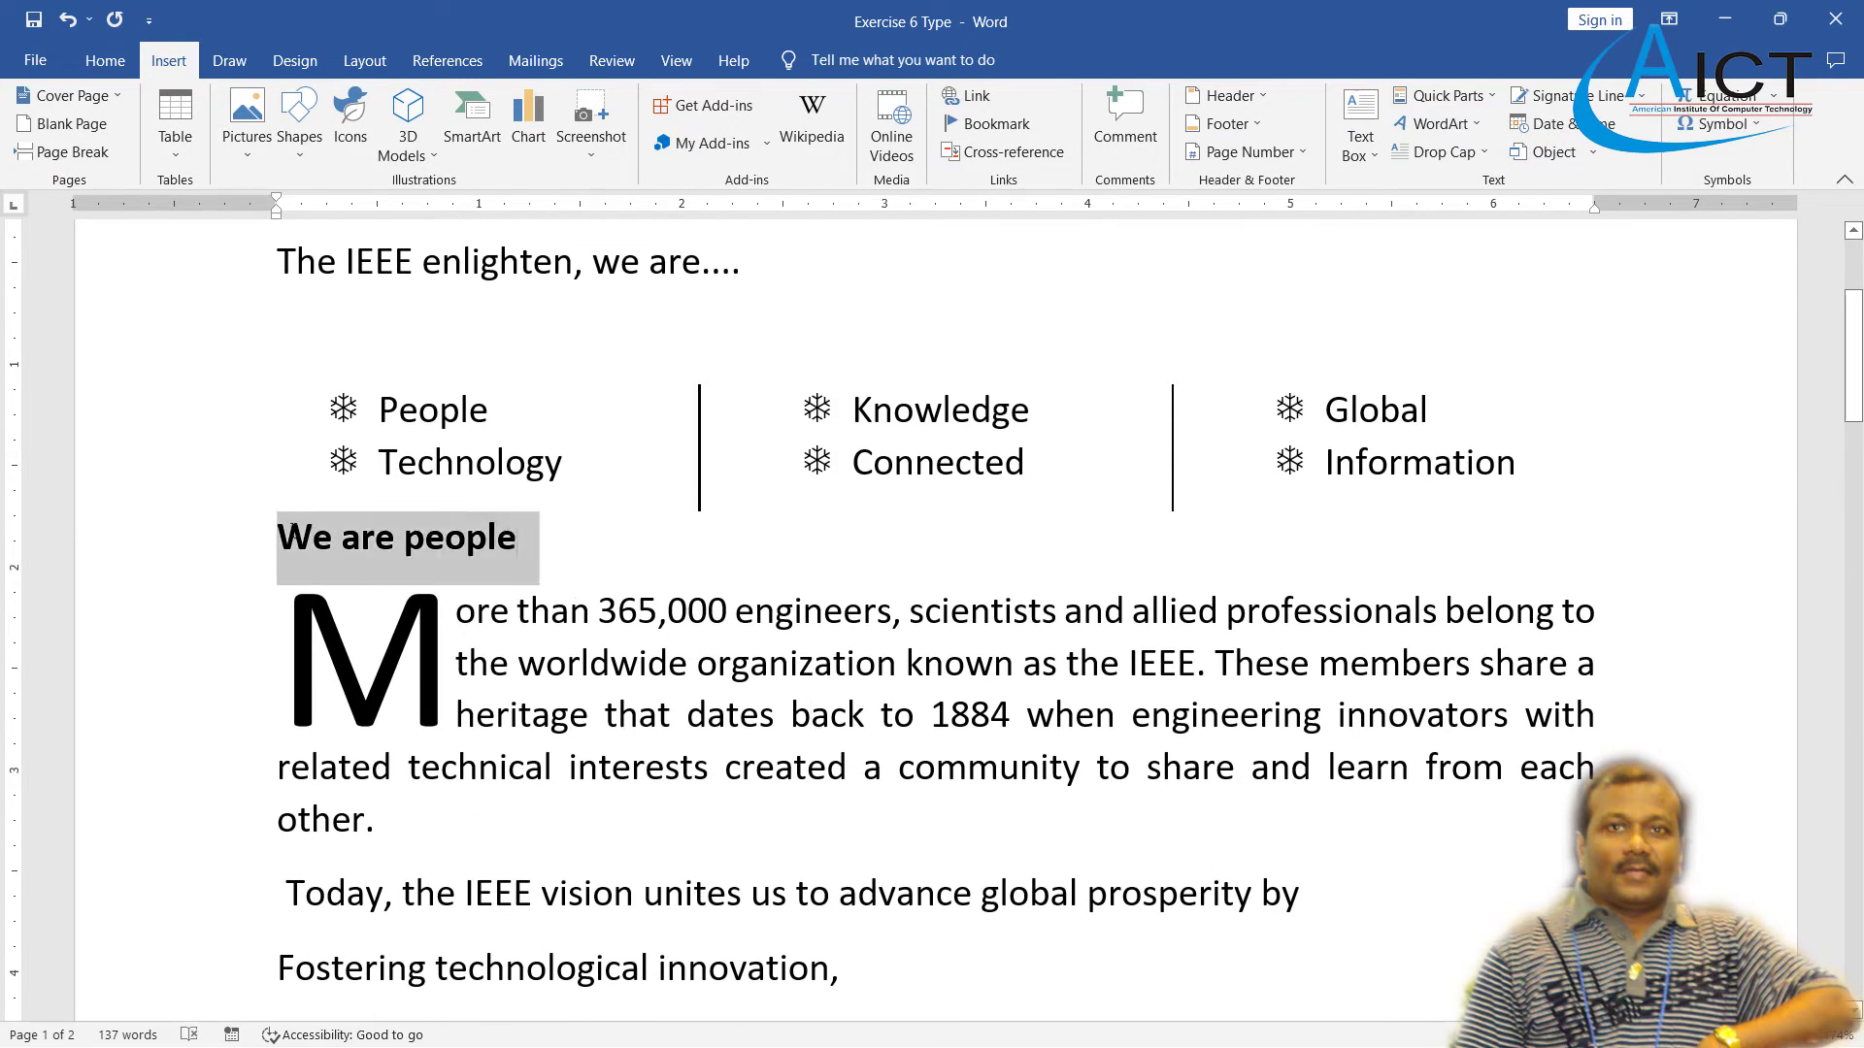
{"action": "left_click", "coordinate": [105, 61]}
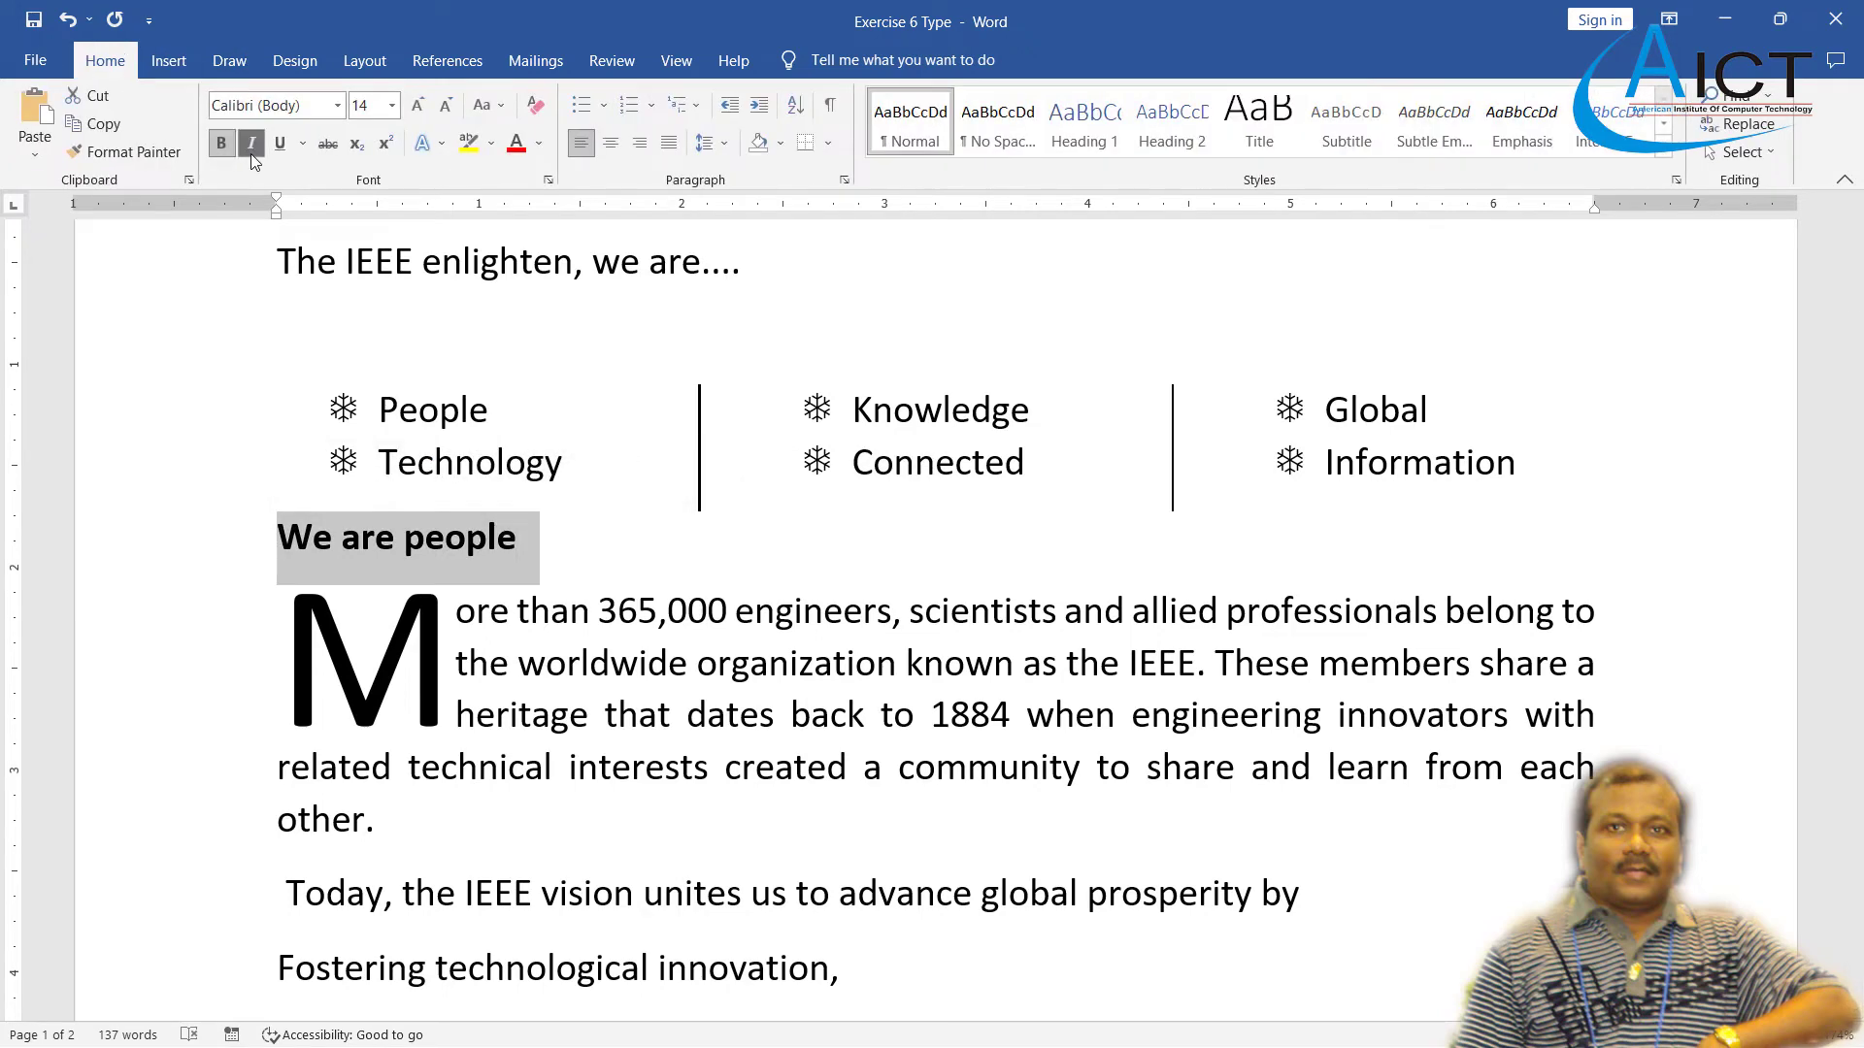
{"action": "left_click", "coordinate": [251, 143]}
- Examine how the Exercise 6 PDF formats the three lines following "Today, the IEEE vision" and the We are technology section
{"action": "scroll", "coordinate": [379, 455], "scroll_direction": "down", "scroll_amount": 4}
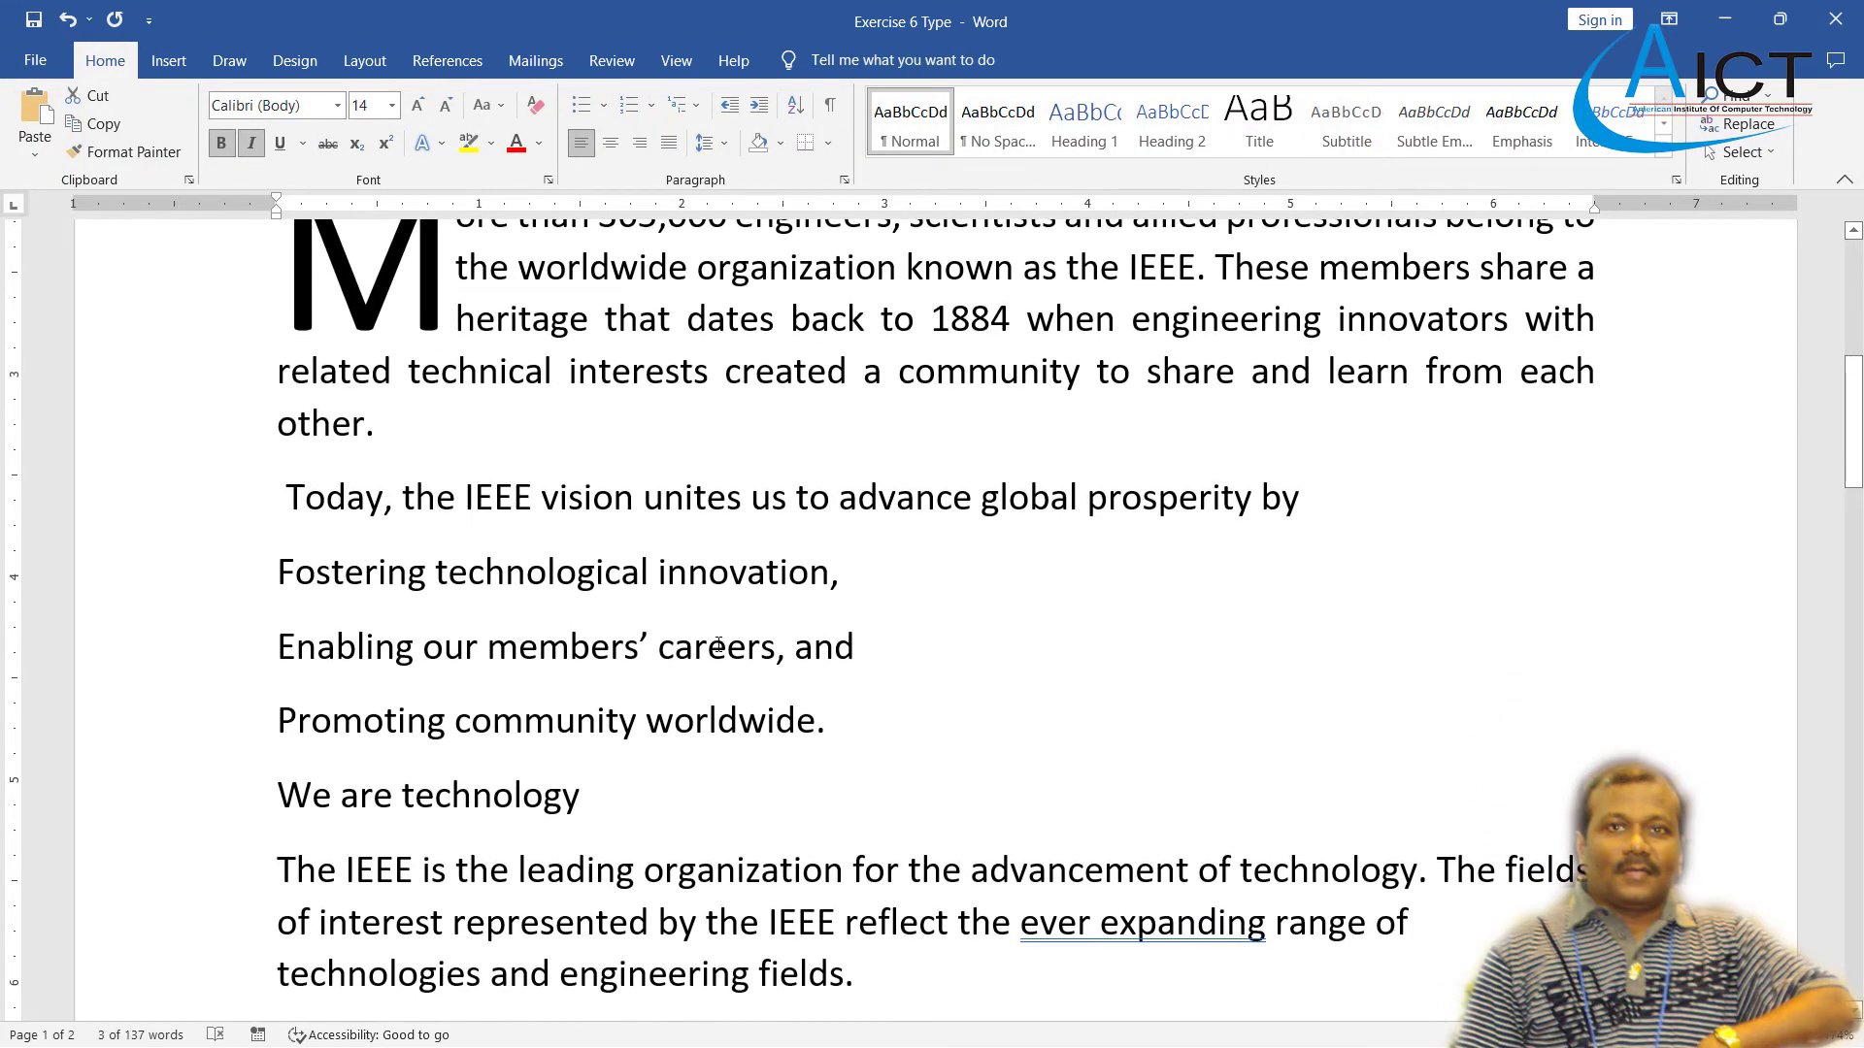
{"action": "key", "text": "alt+Tab"}
{"action": "scroll", "coordinate": [821, 714], "scroll_direction": "down", "scroll_amount": 4}
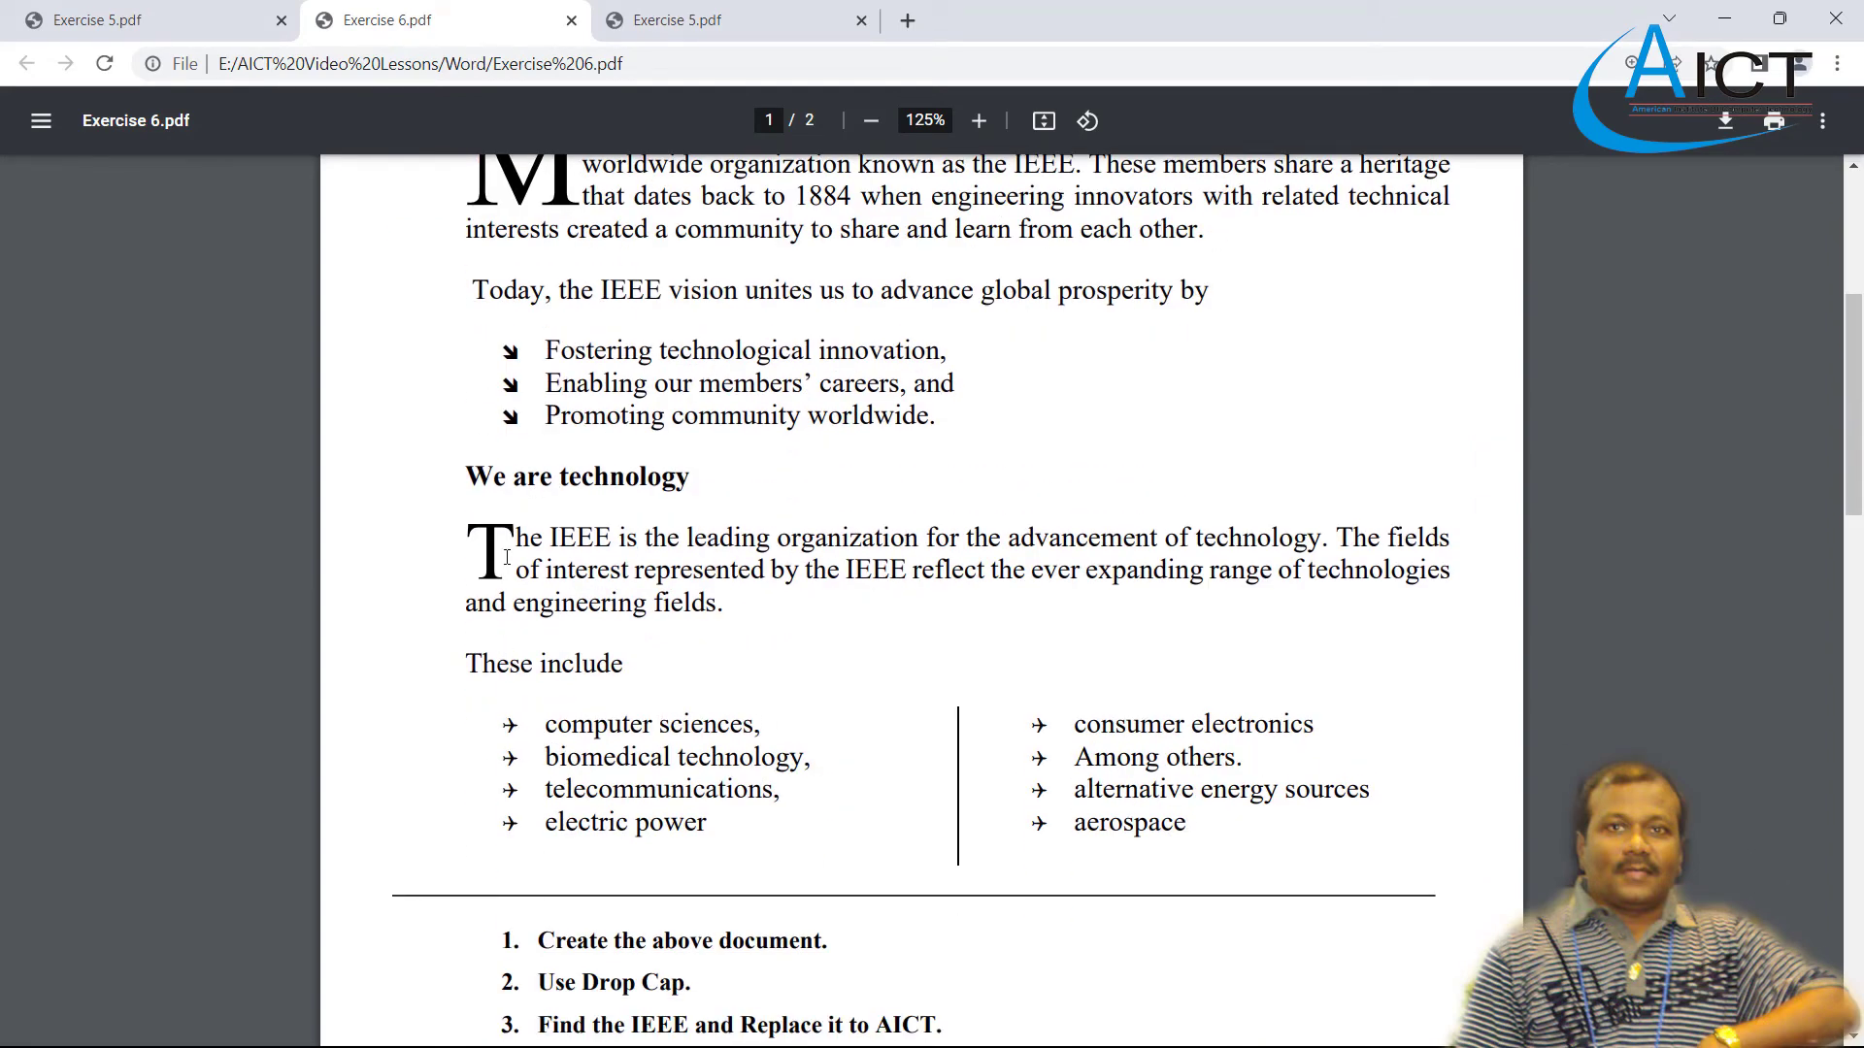
{"action": "key", "text": "alt+Tab"}
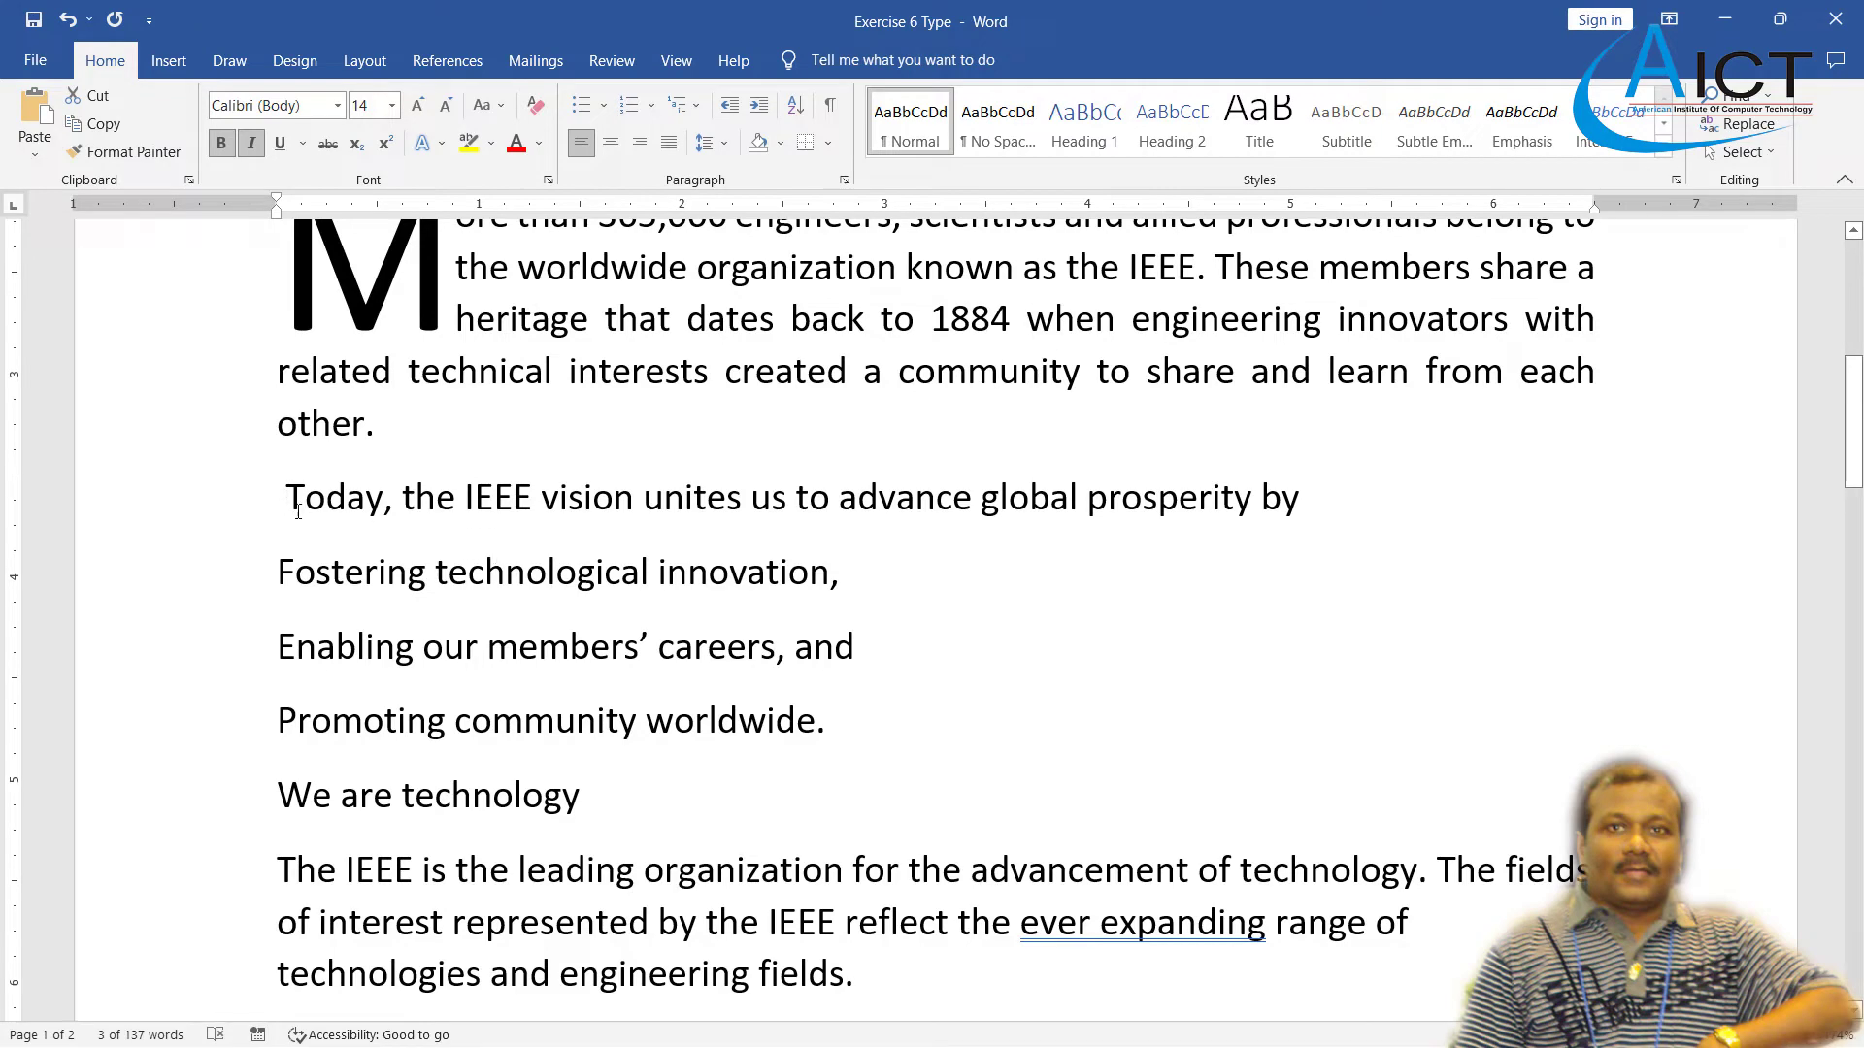
{"action": "scroll", "coordinate": [318, 545], "scroll_direction": "up", "scroll_amount": 2}
{"action": "scroll", "coordinate": [317, 545], "scroll_direction": "down", "scroll_amount": 2}
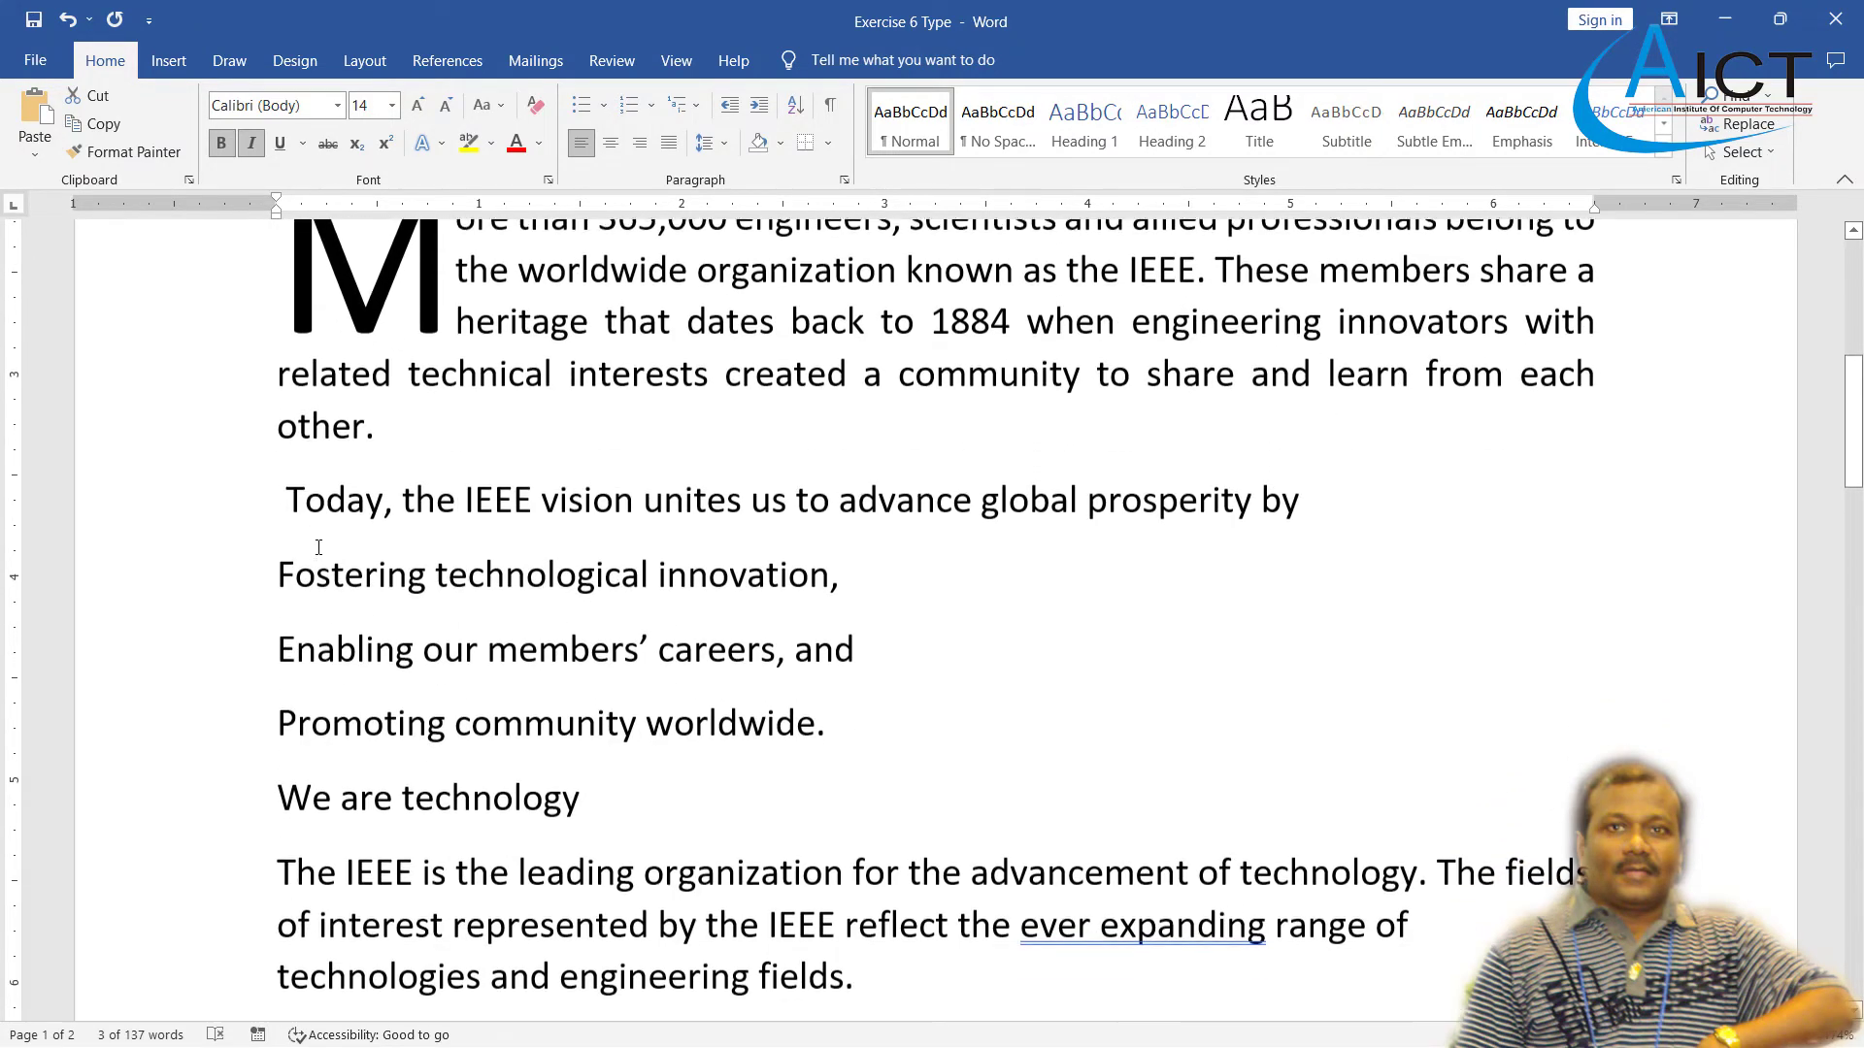
{"action": "scroll", "coordinate": [320, 548], "scroll_direction": "down", "scroll_amount": 1}
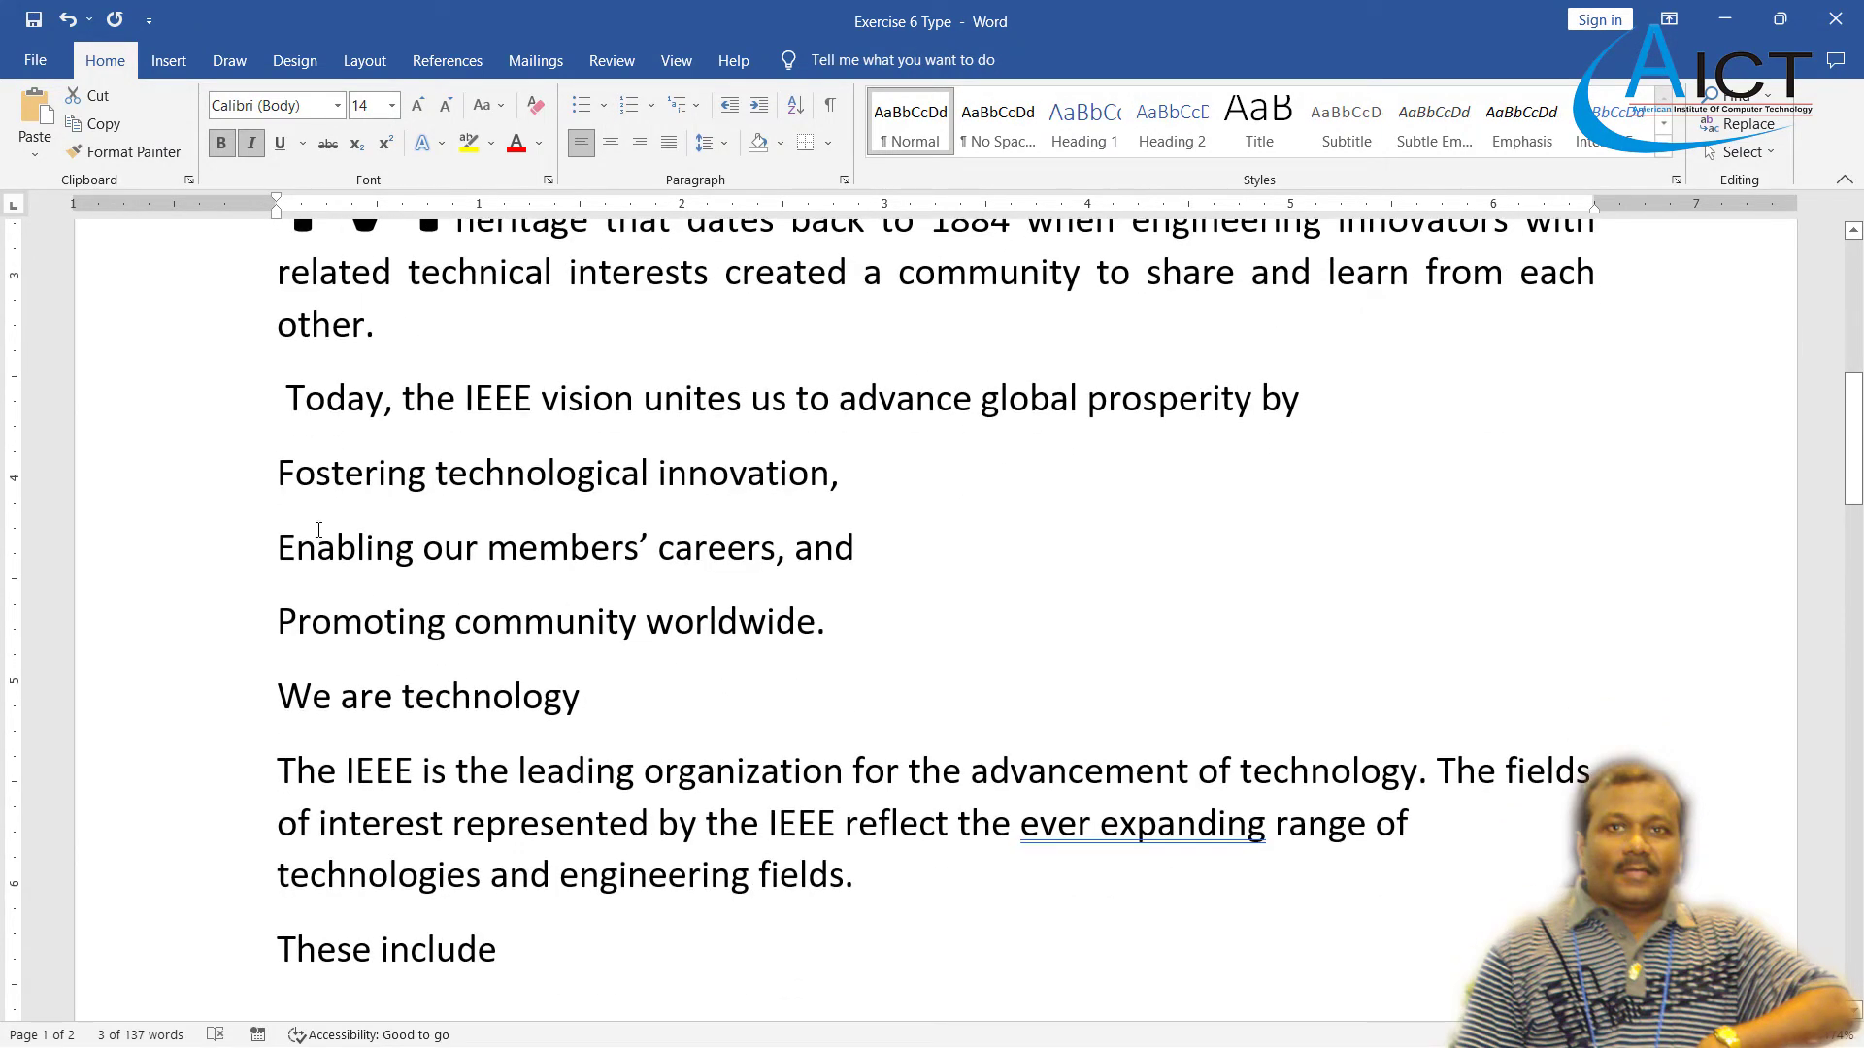
- Start defining a new symbol bullet for the three lines from "Fostering technological innovation" to "Promoting community worldwide", checking the bullet shape in the Exercise 6 PDF
{"action": "left_click_drag", "start_coordinate": [294, 475], "coordinate": [949, 632]}
{"action": "key", "text": "alt+Tab"}
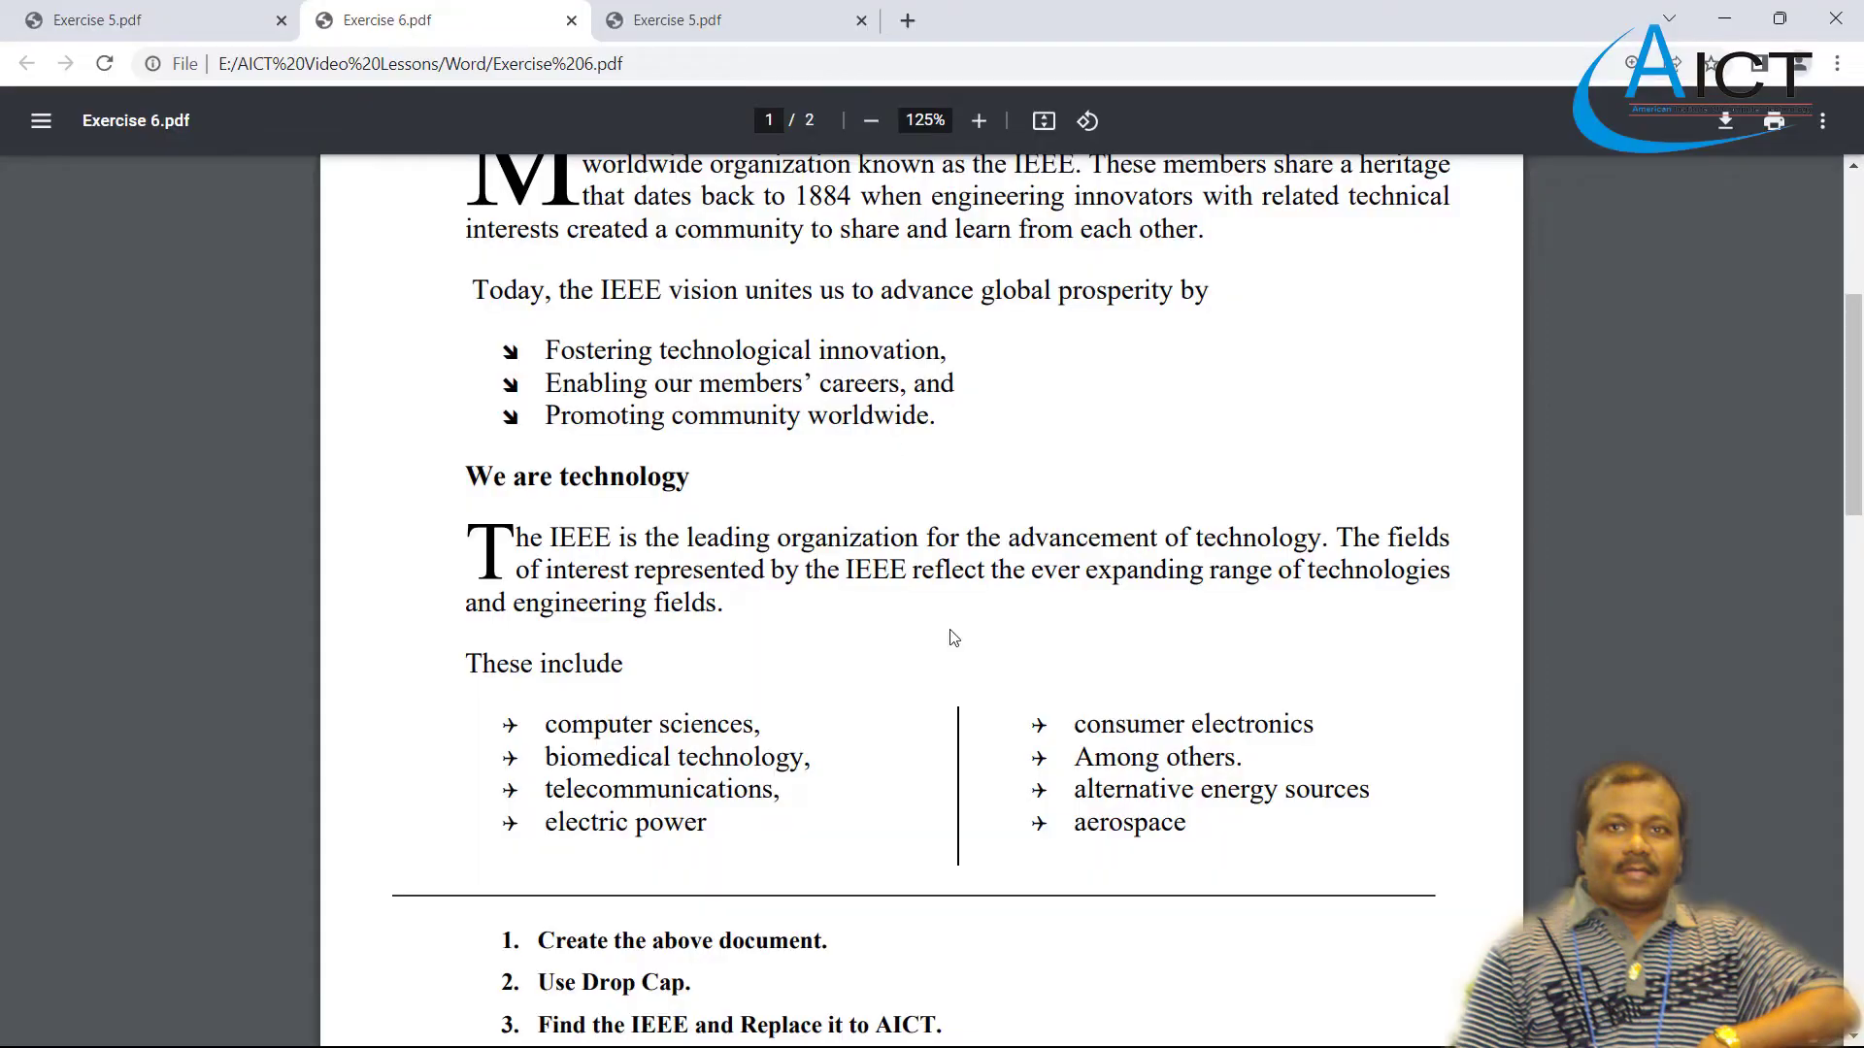
{"action": "key", "text": "alt+Tab"}
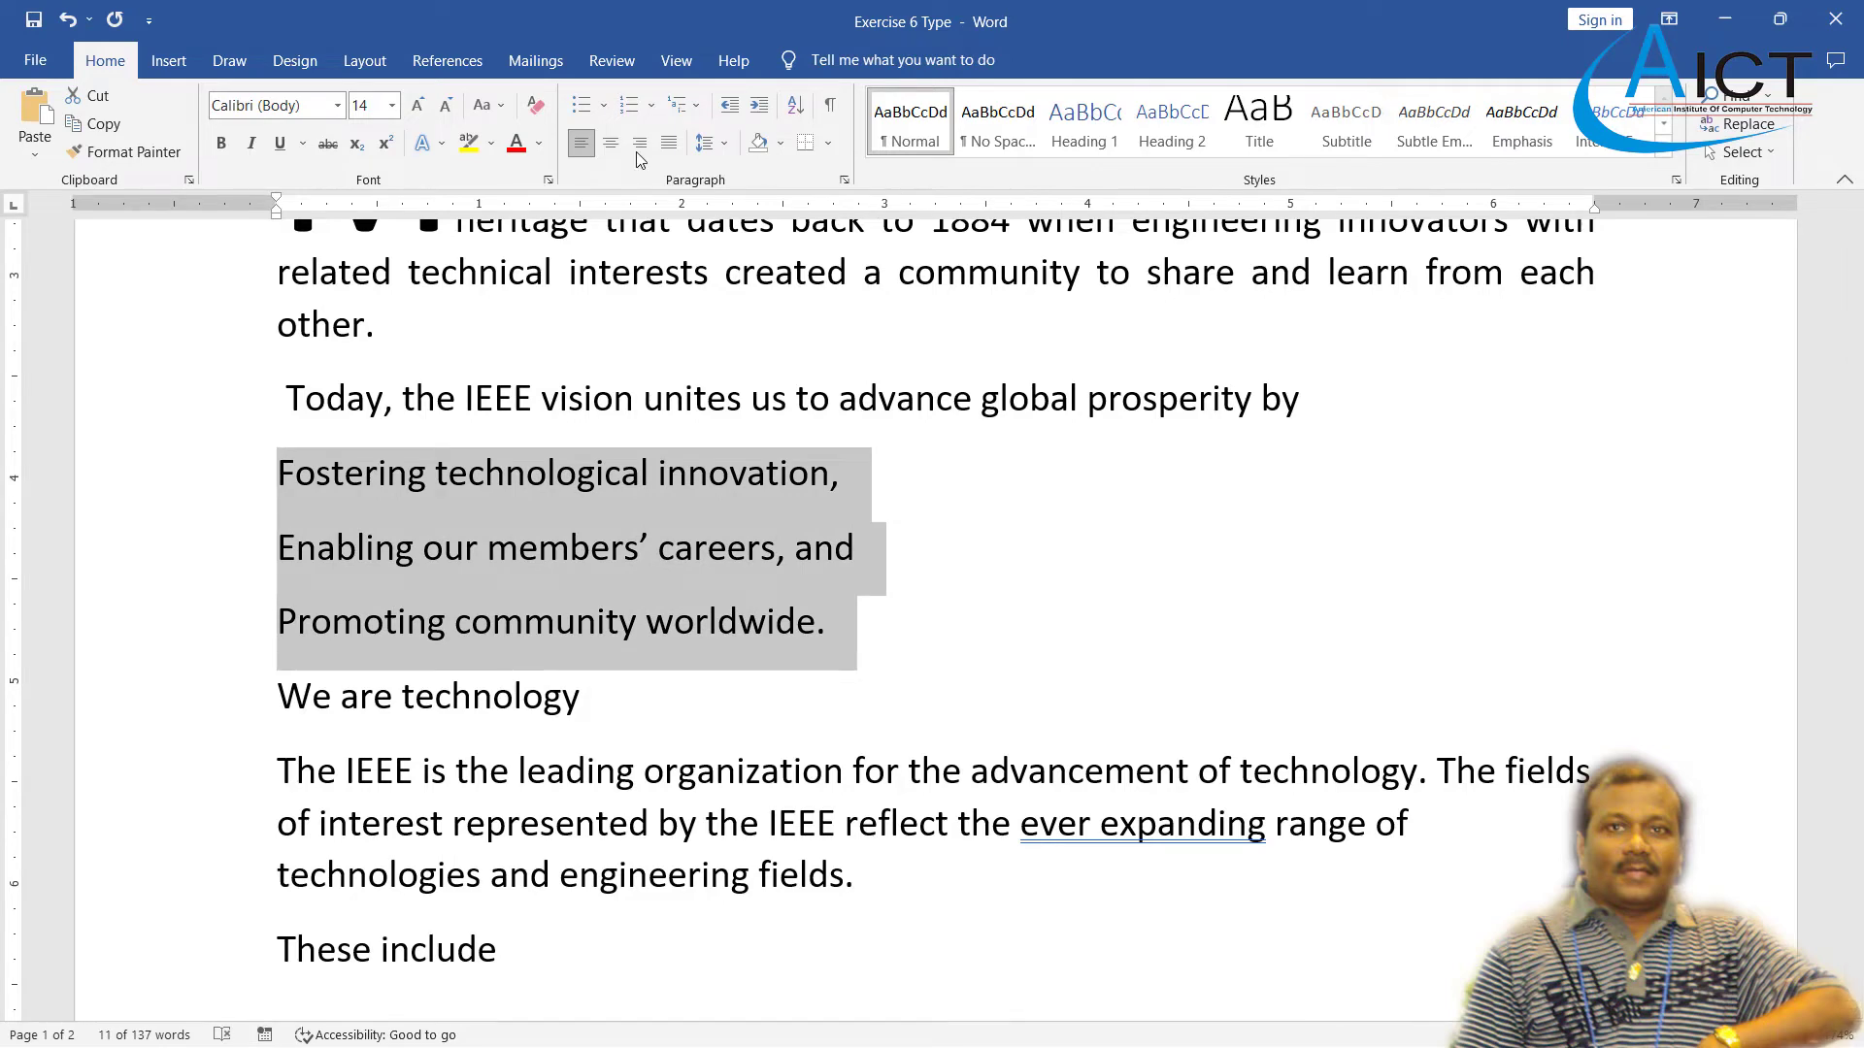
{"action": "left_click", "coordinate": [604, 105]}
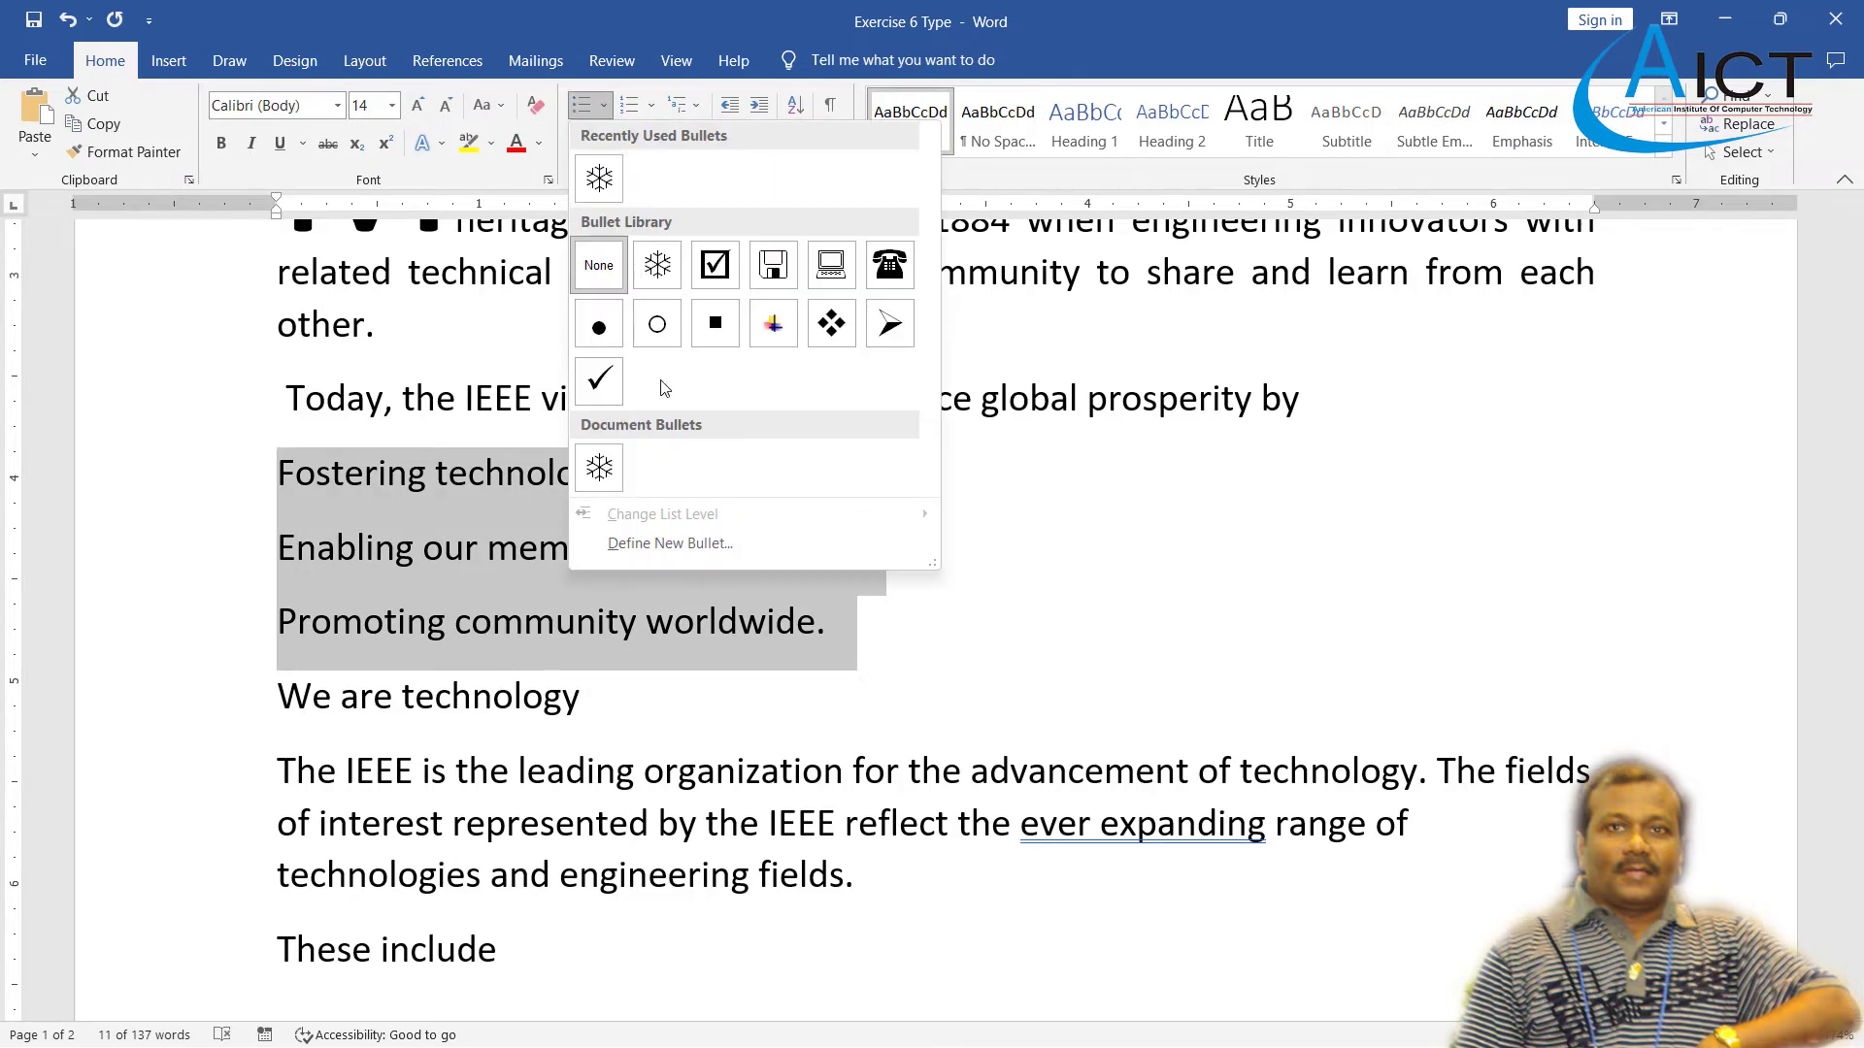
{"action": "left_click", "coordinate": [656, 544]}
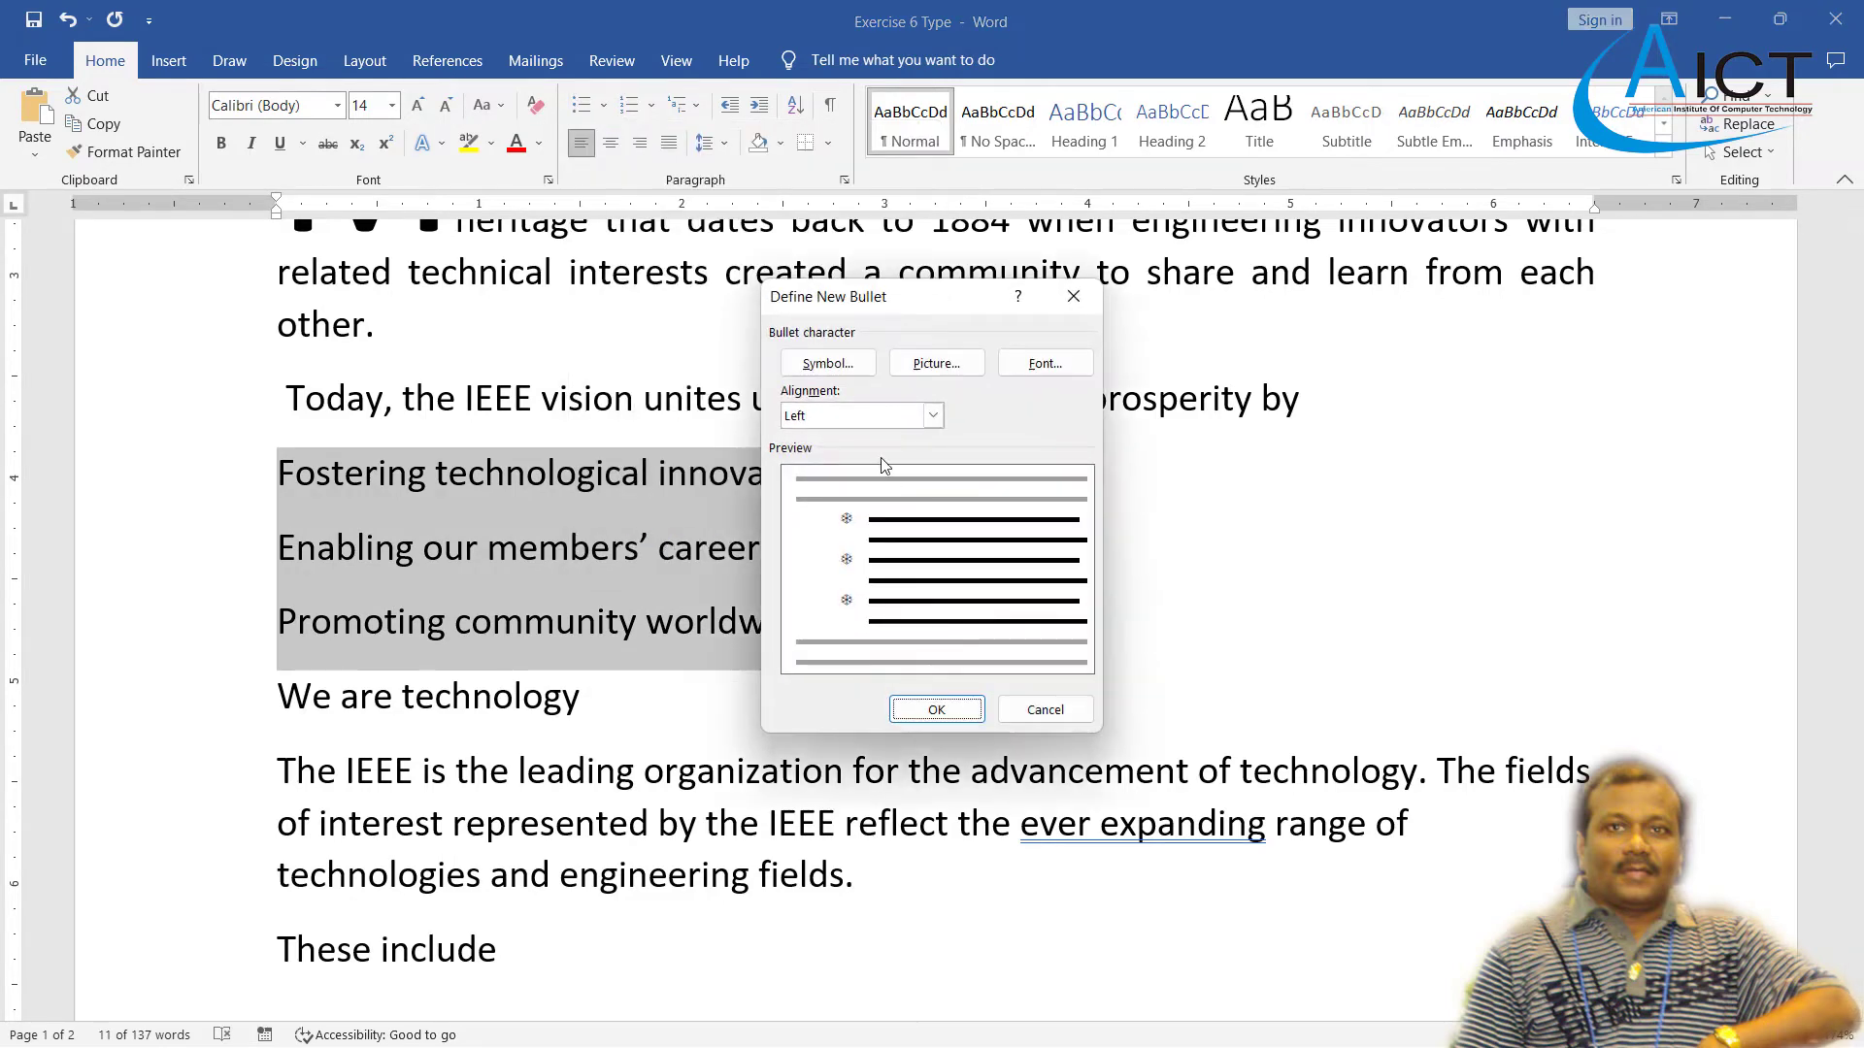
{"action": "left_click", "coordinate": [826, 367]}
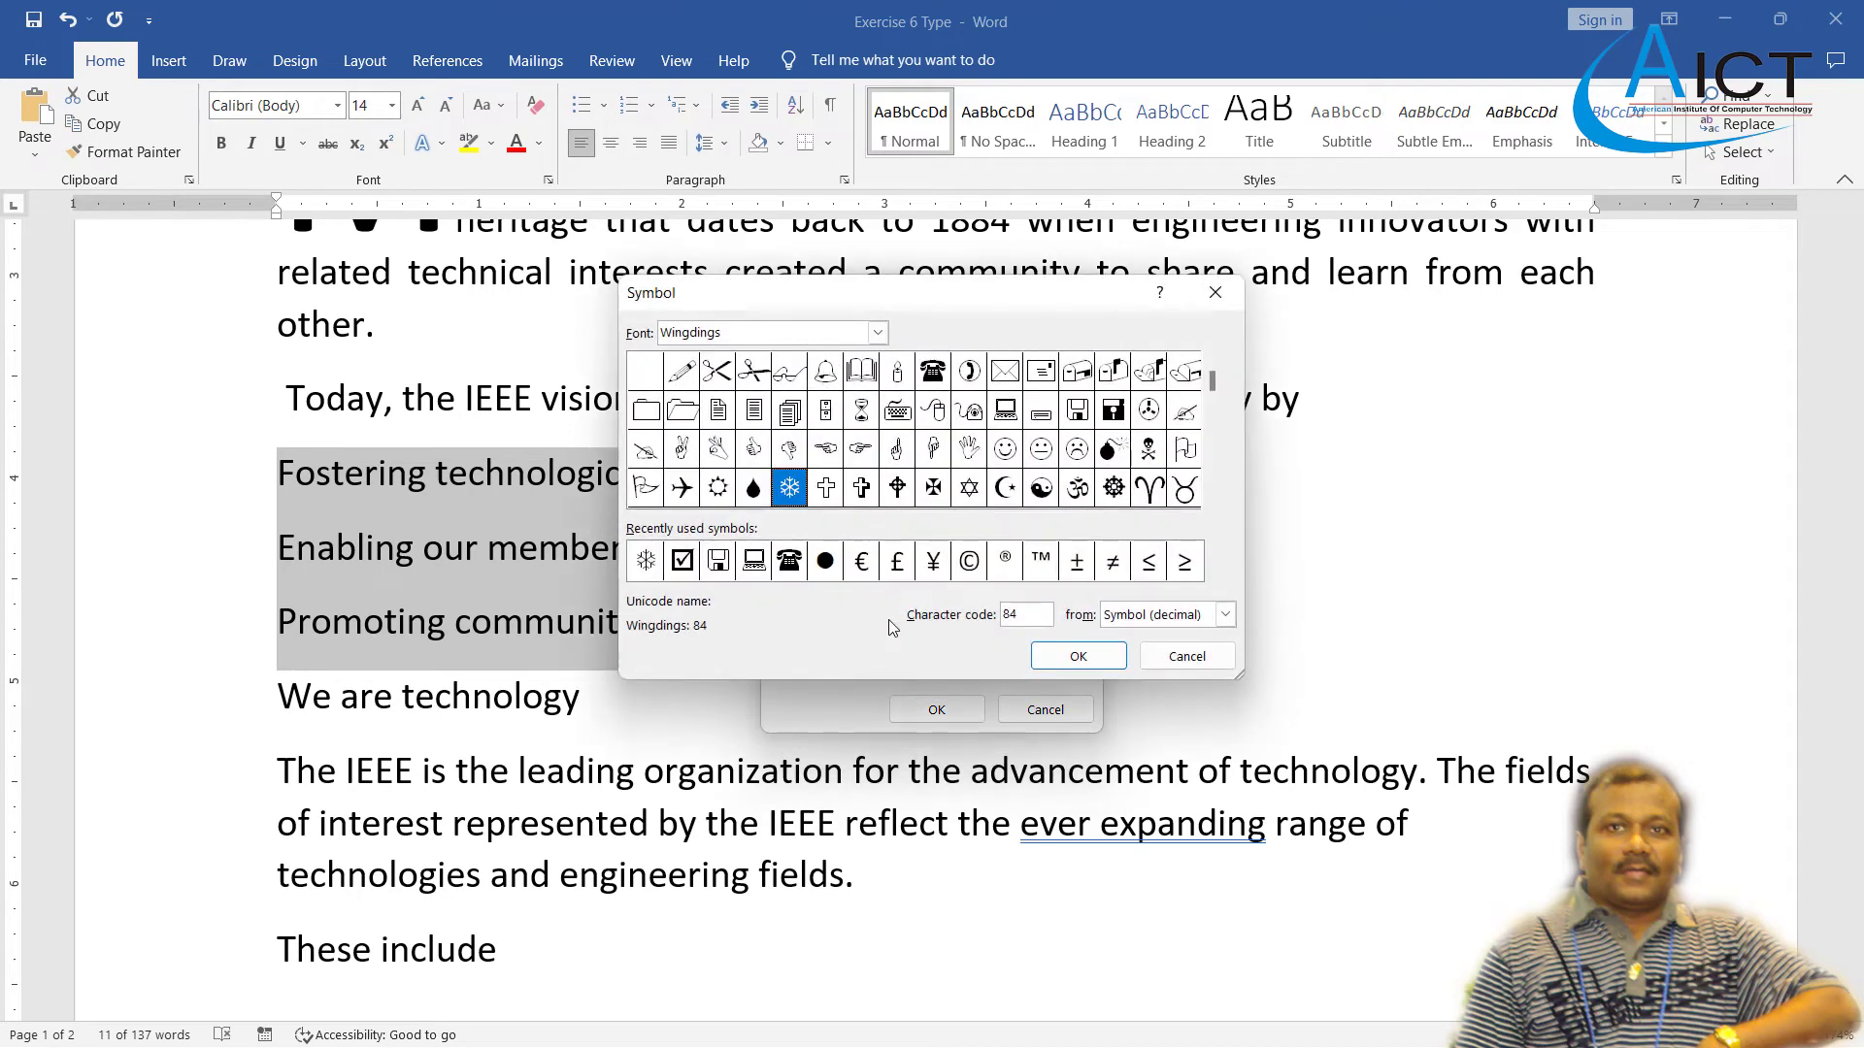
{"action": "key", "text": "alt+Tab"}
{"action": "key", "text": "alt+Tab"}
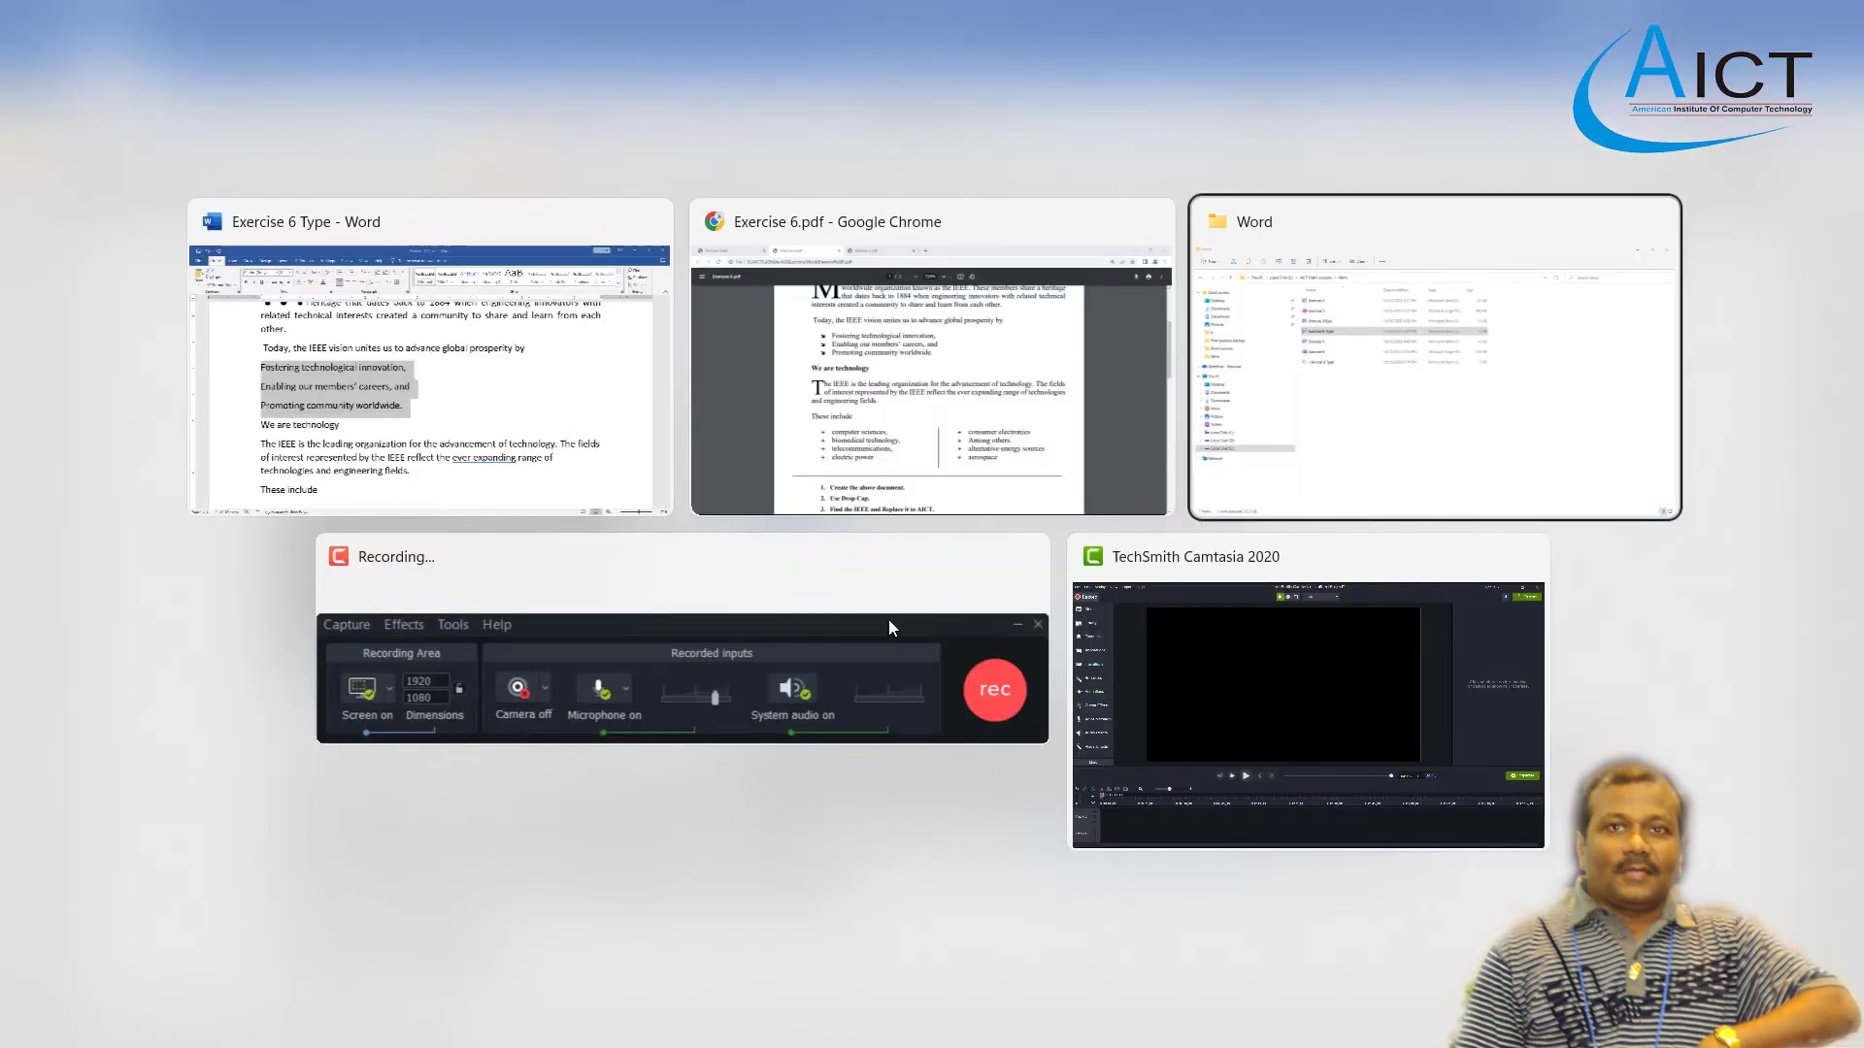
{"action": "key", "text": "alt+Tab"}
{"action": "key", "text": "alt+Tab"}
{"action": "key", "text": "alt+Tab"}
{"action": "key", "text": "alt+Tab"}
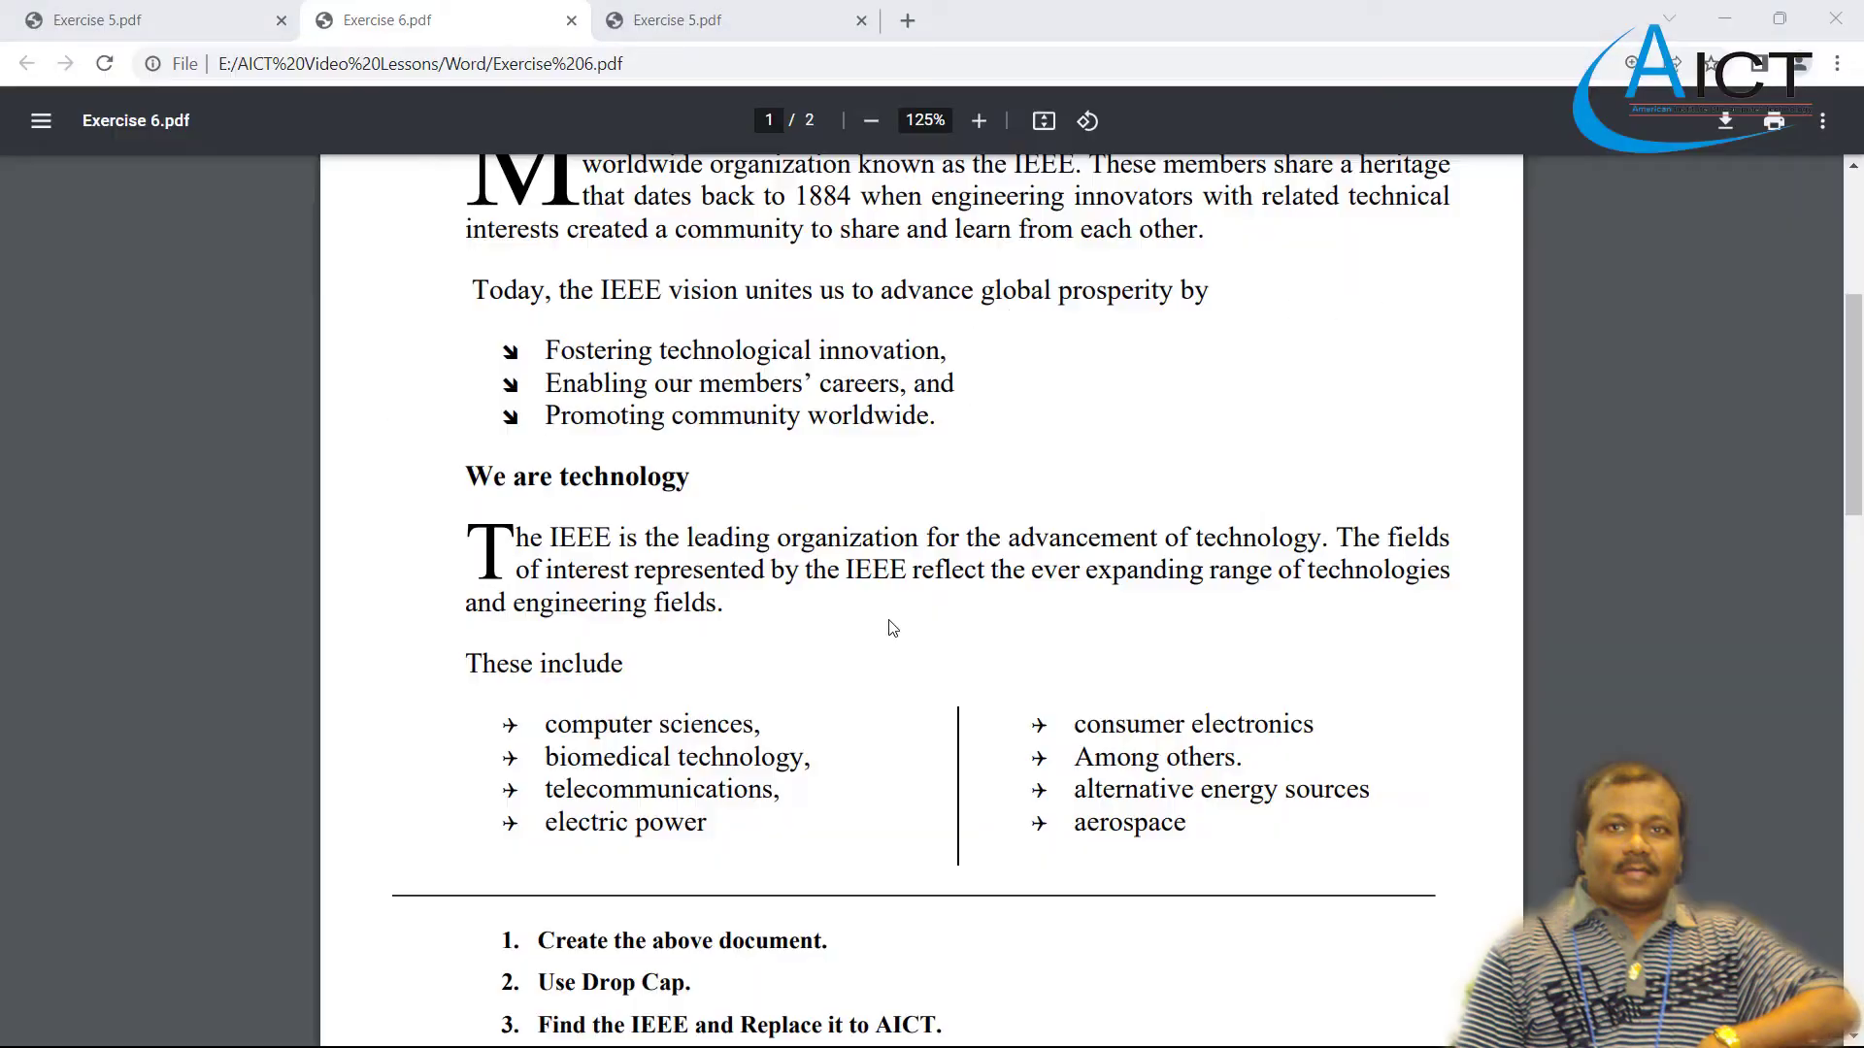
{"action": "key", "text": "alt+Tab"}
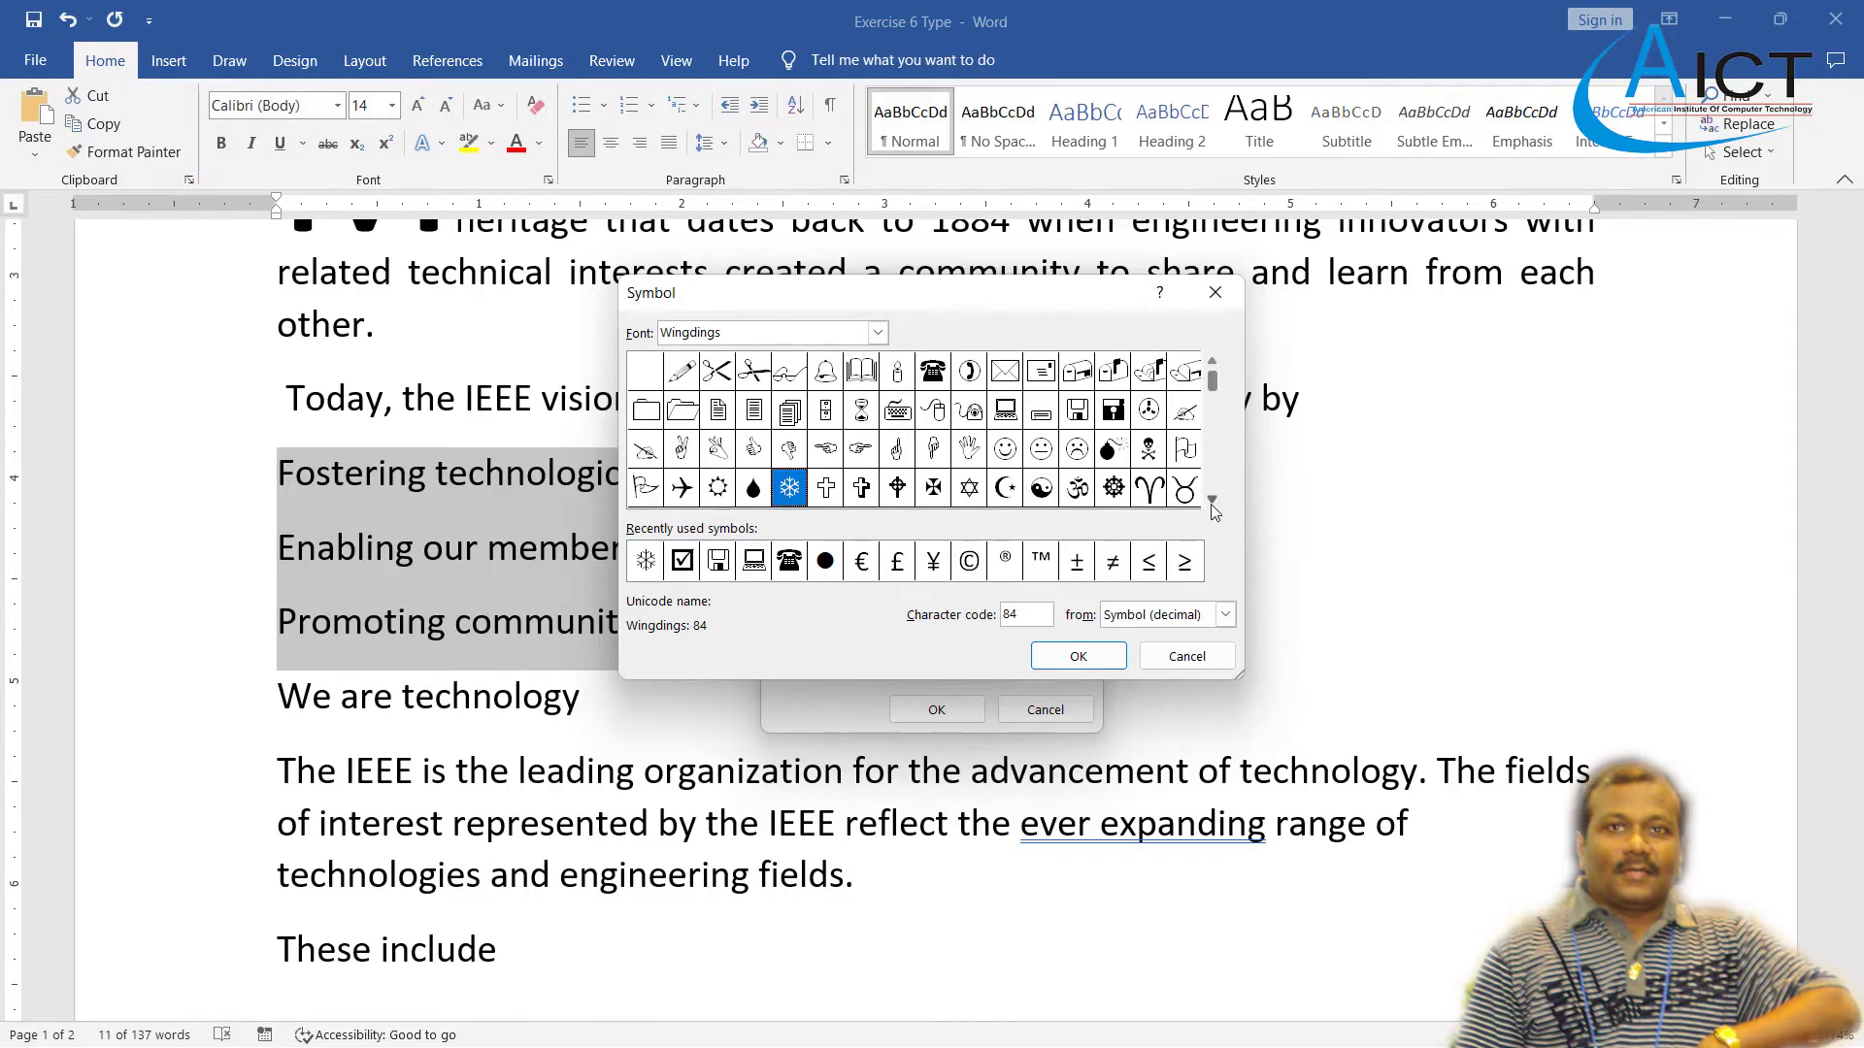
- Choose the thin arrow pointing down-right from the Wingdings font as the bullet and apply it to the three selected lines
{"action": "left_click", "coordinate": [1211, 501]}
{"action": "left_click", "coordinate": [1211, 501]}
{"action": "left_click", "coordinate": [1211, 501]}
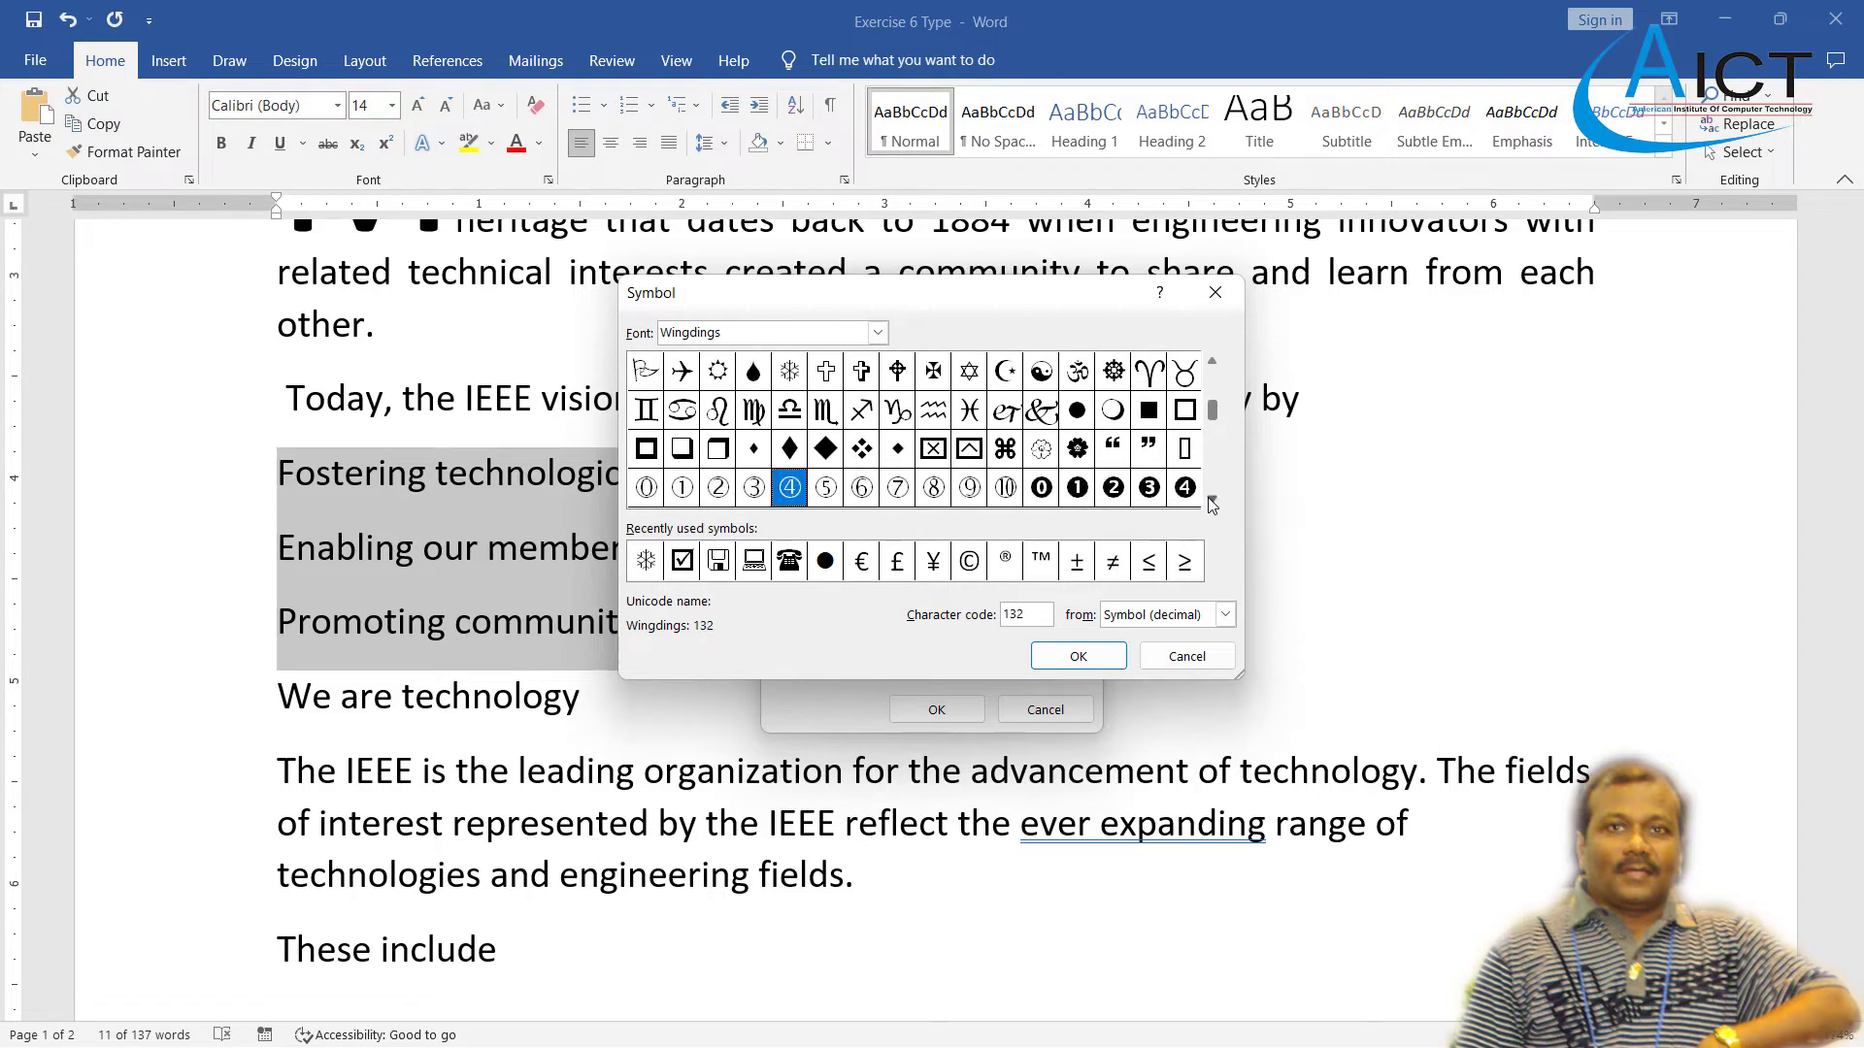
{"action": "left_click", "coordinate": [1211, 501]}
{"action": "left_click", "coordinate": [1211, 500]}
{"action": "left_click", "coordinate": [1212, 501]}
{"action": "left_click", "coordinate": [1211, 501]}
{"action": "left_click", "coordinate": [1212, 501]}
{"action": "left_click", "coordinate": [1211, 501]}
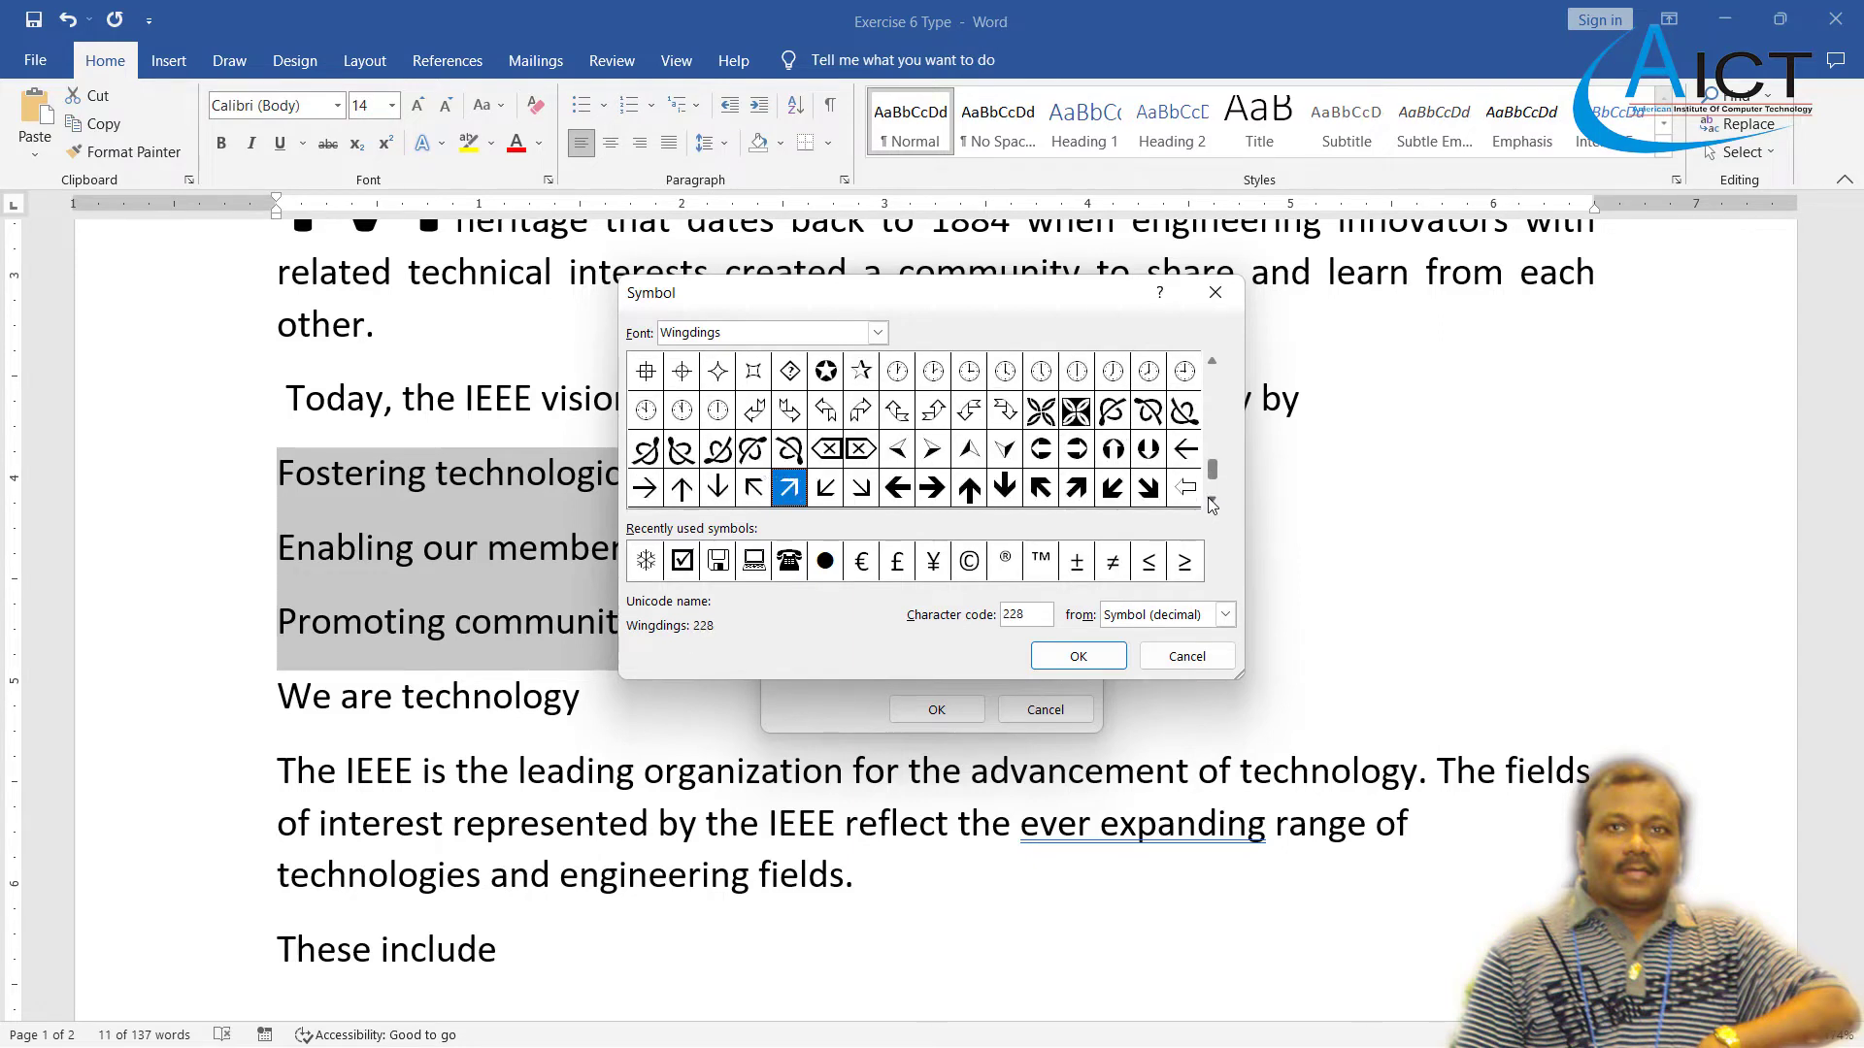
{"action": "left_click", "coordinate": [864, 493]}
{"action": "left_click", "coordinate": [1078, 656]}
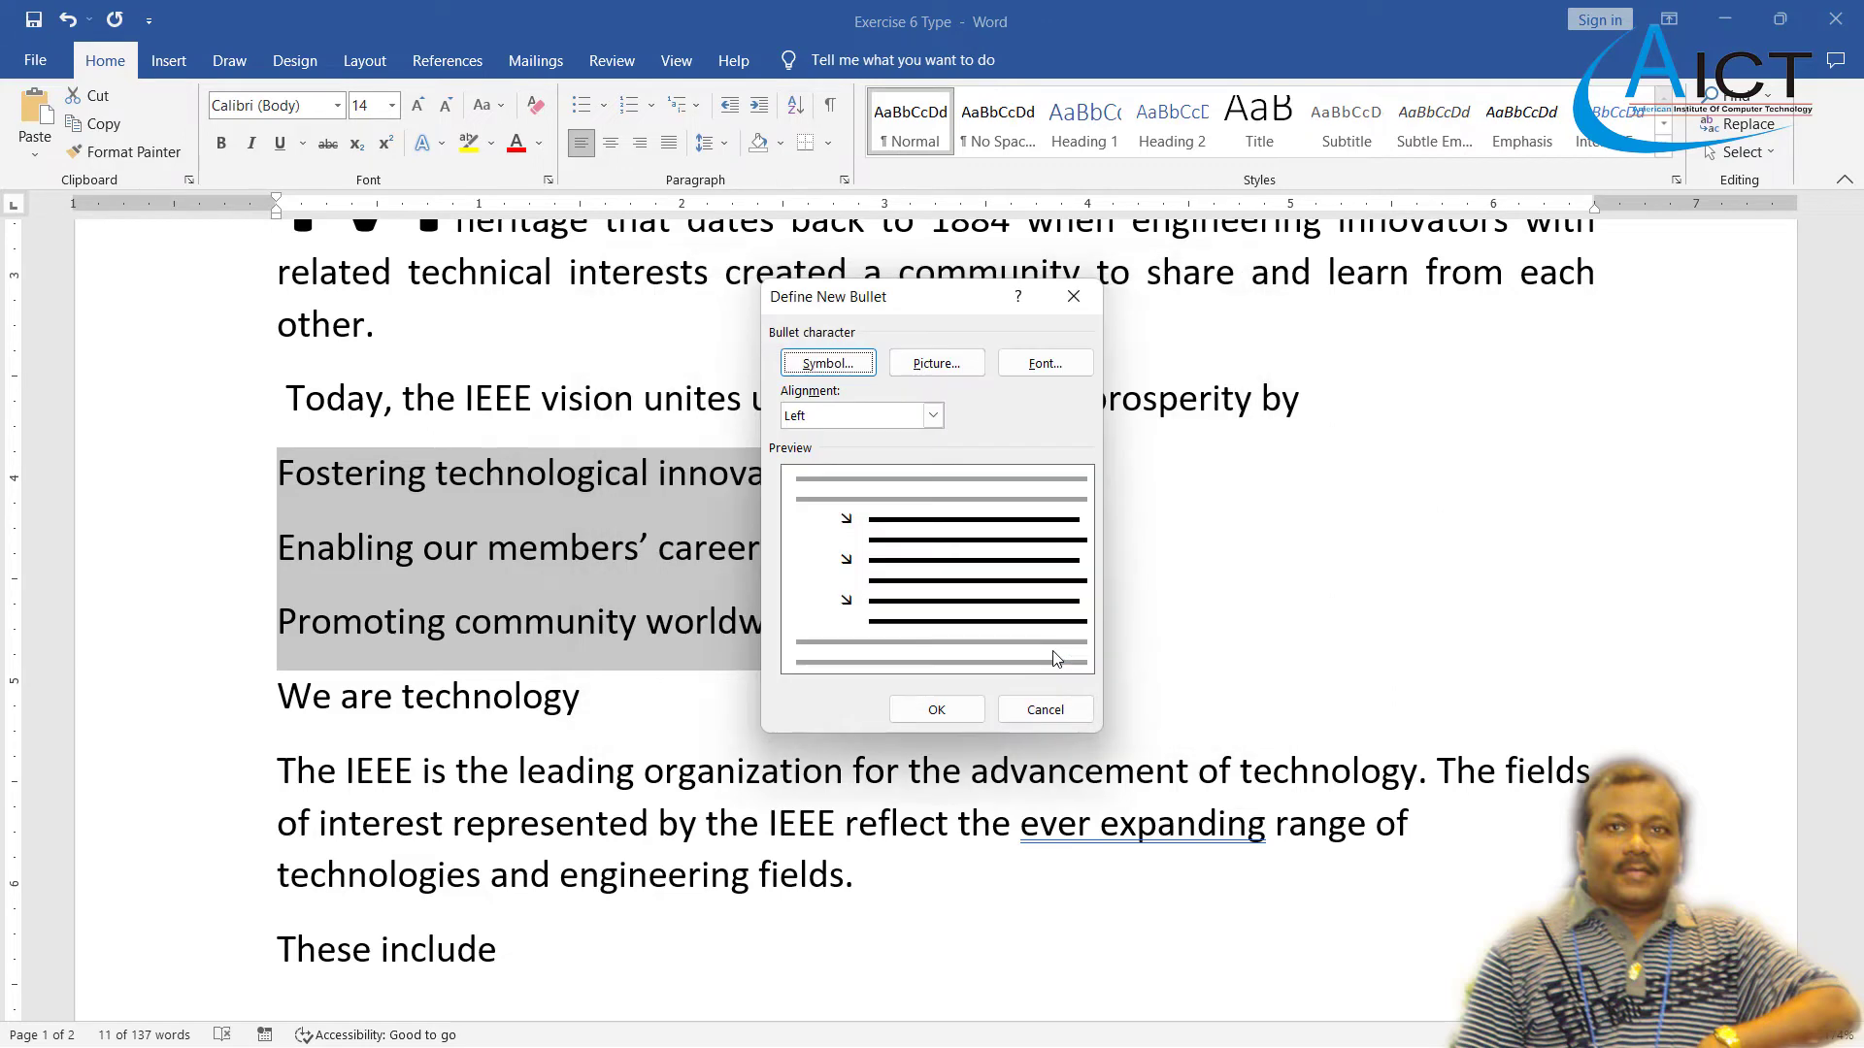
{"action": "left_click", "coordinate": [936, 709]}
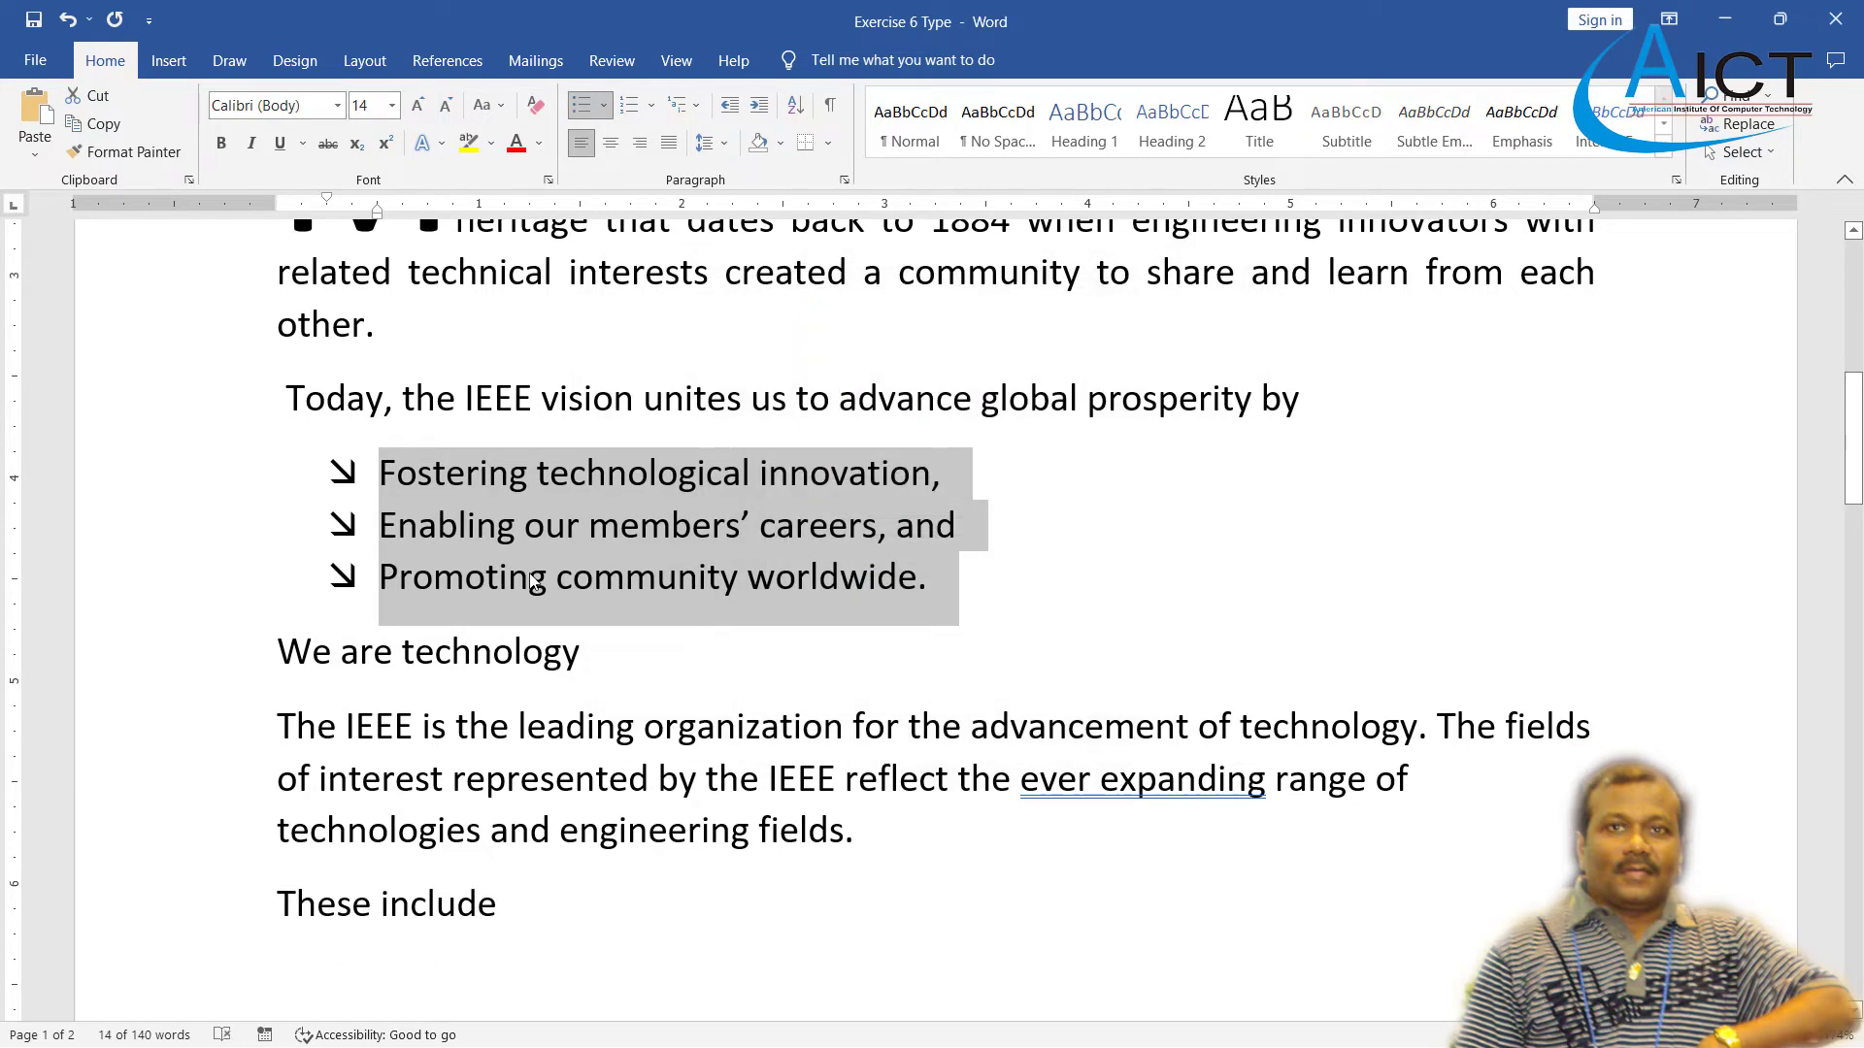
- Make the heading "We are technology" bold
{"action": "scroll", "coordinate": [598, 471], "scroll_direction": "down", "scroll_amount": 2}
{"action": "left_click_drag", "start_coordinate": [598, 471], "coordinate": [276, 456]}
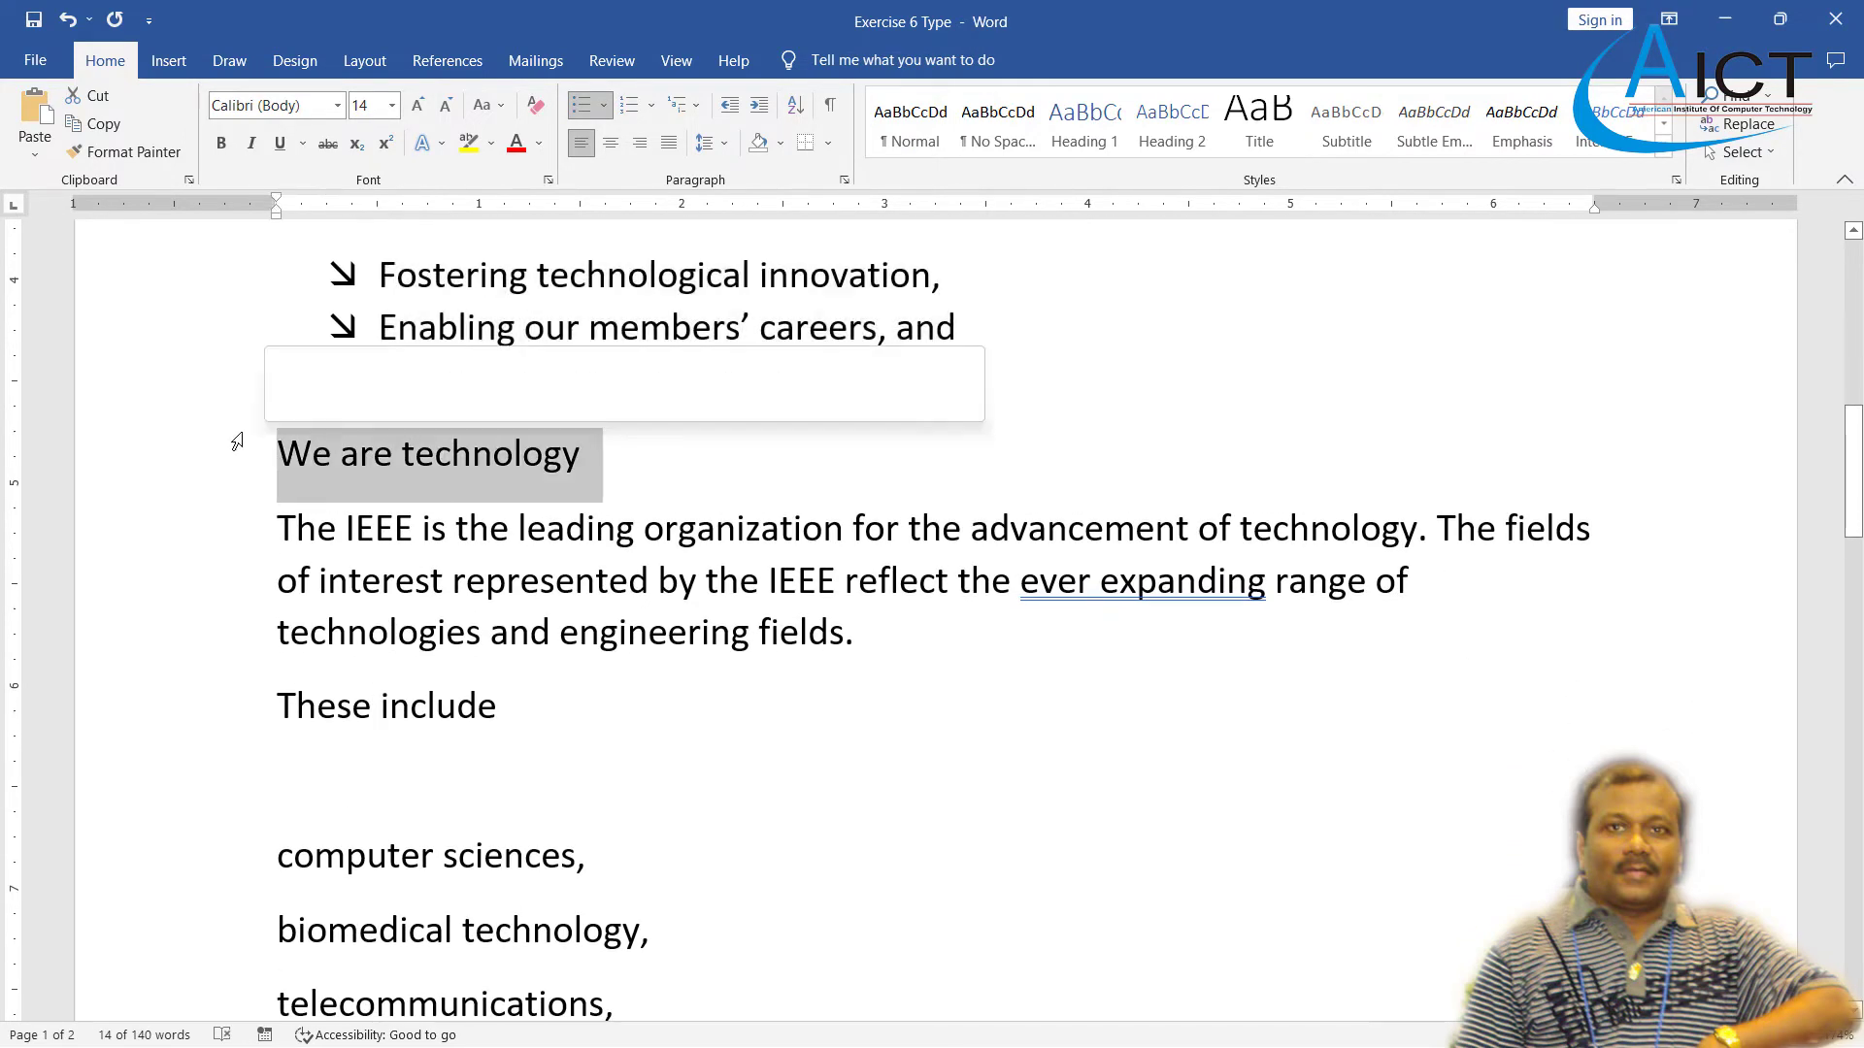
{"action": "left_click", "coordinate": [221, 143]}
{"action": "left_click", "coordinate": [632, 733]}
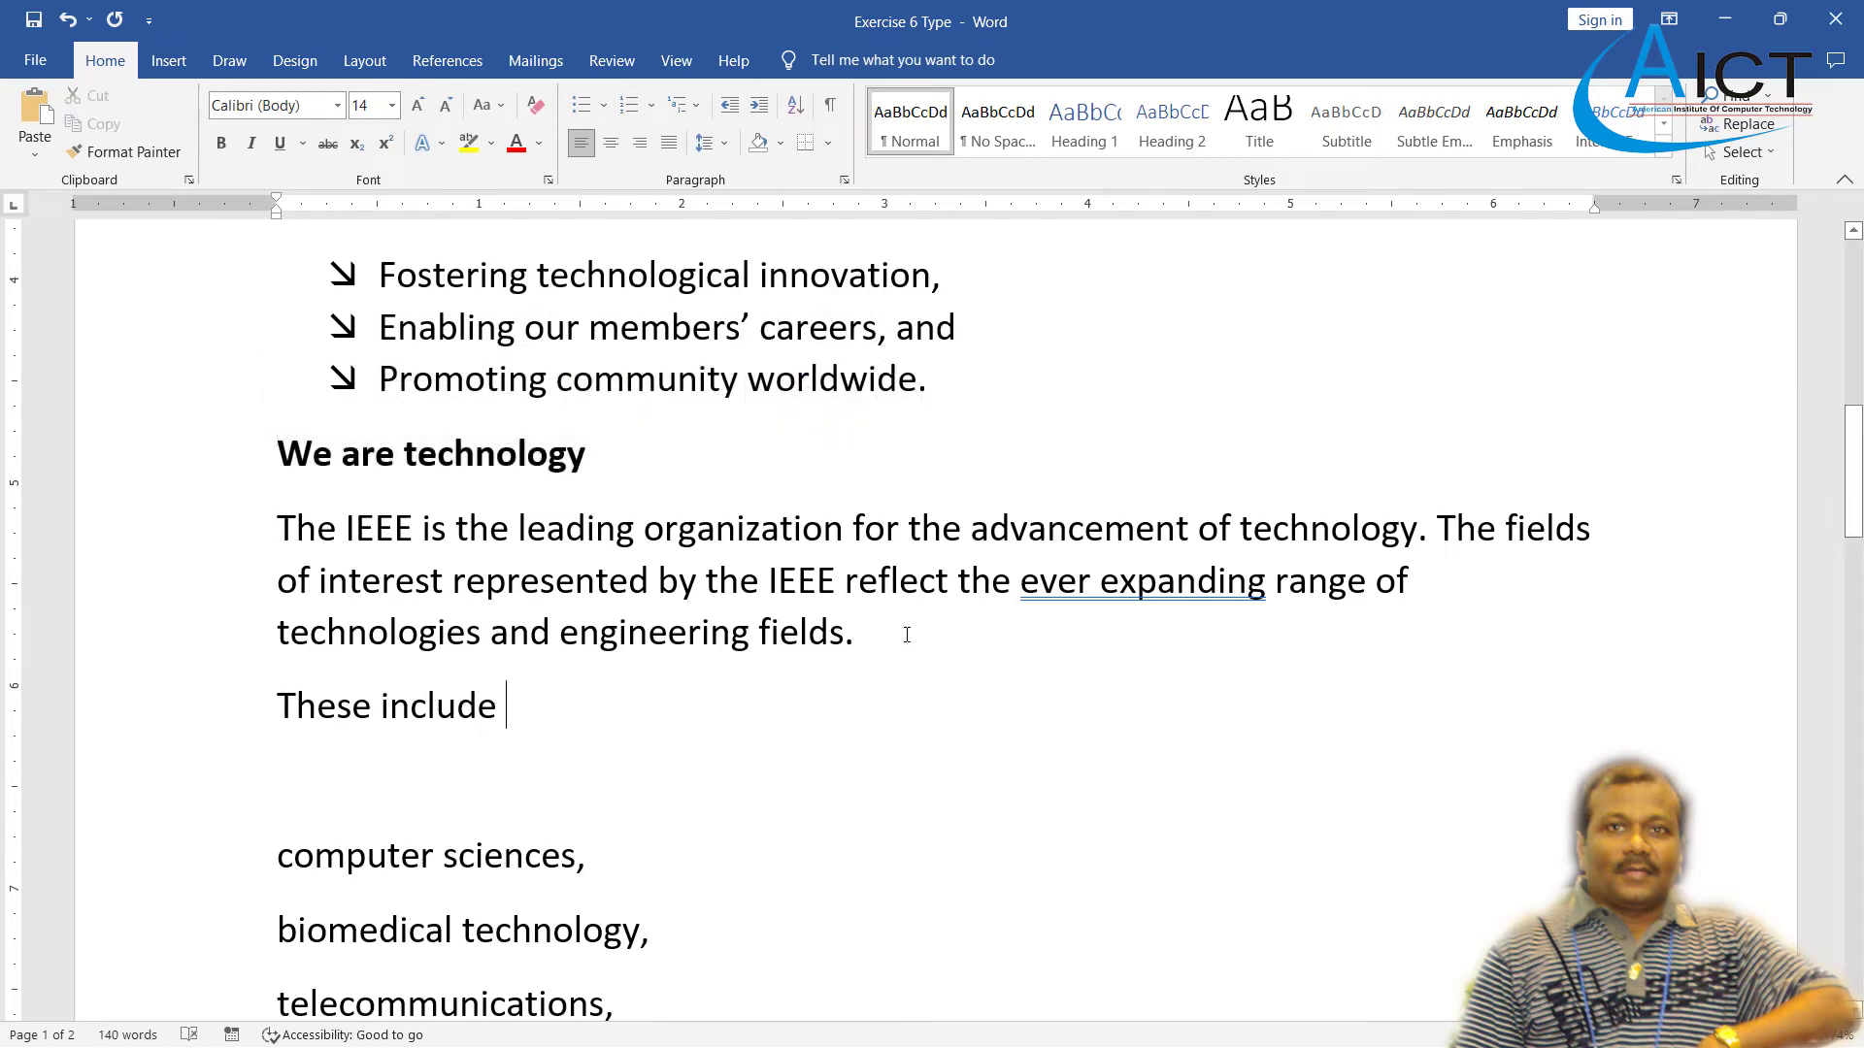
- Examine in the Exercise 6 PDF how the paragraph under "We are technology" is formatted and return to the Word document
{"action": "left_click_drag", "start_coordinate": [895, 639], "coordinate": [252, 527]}
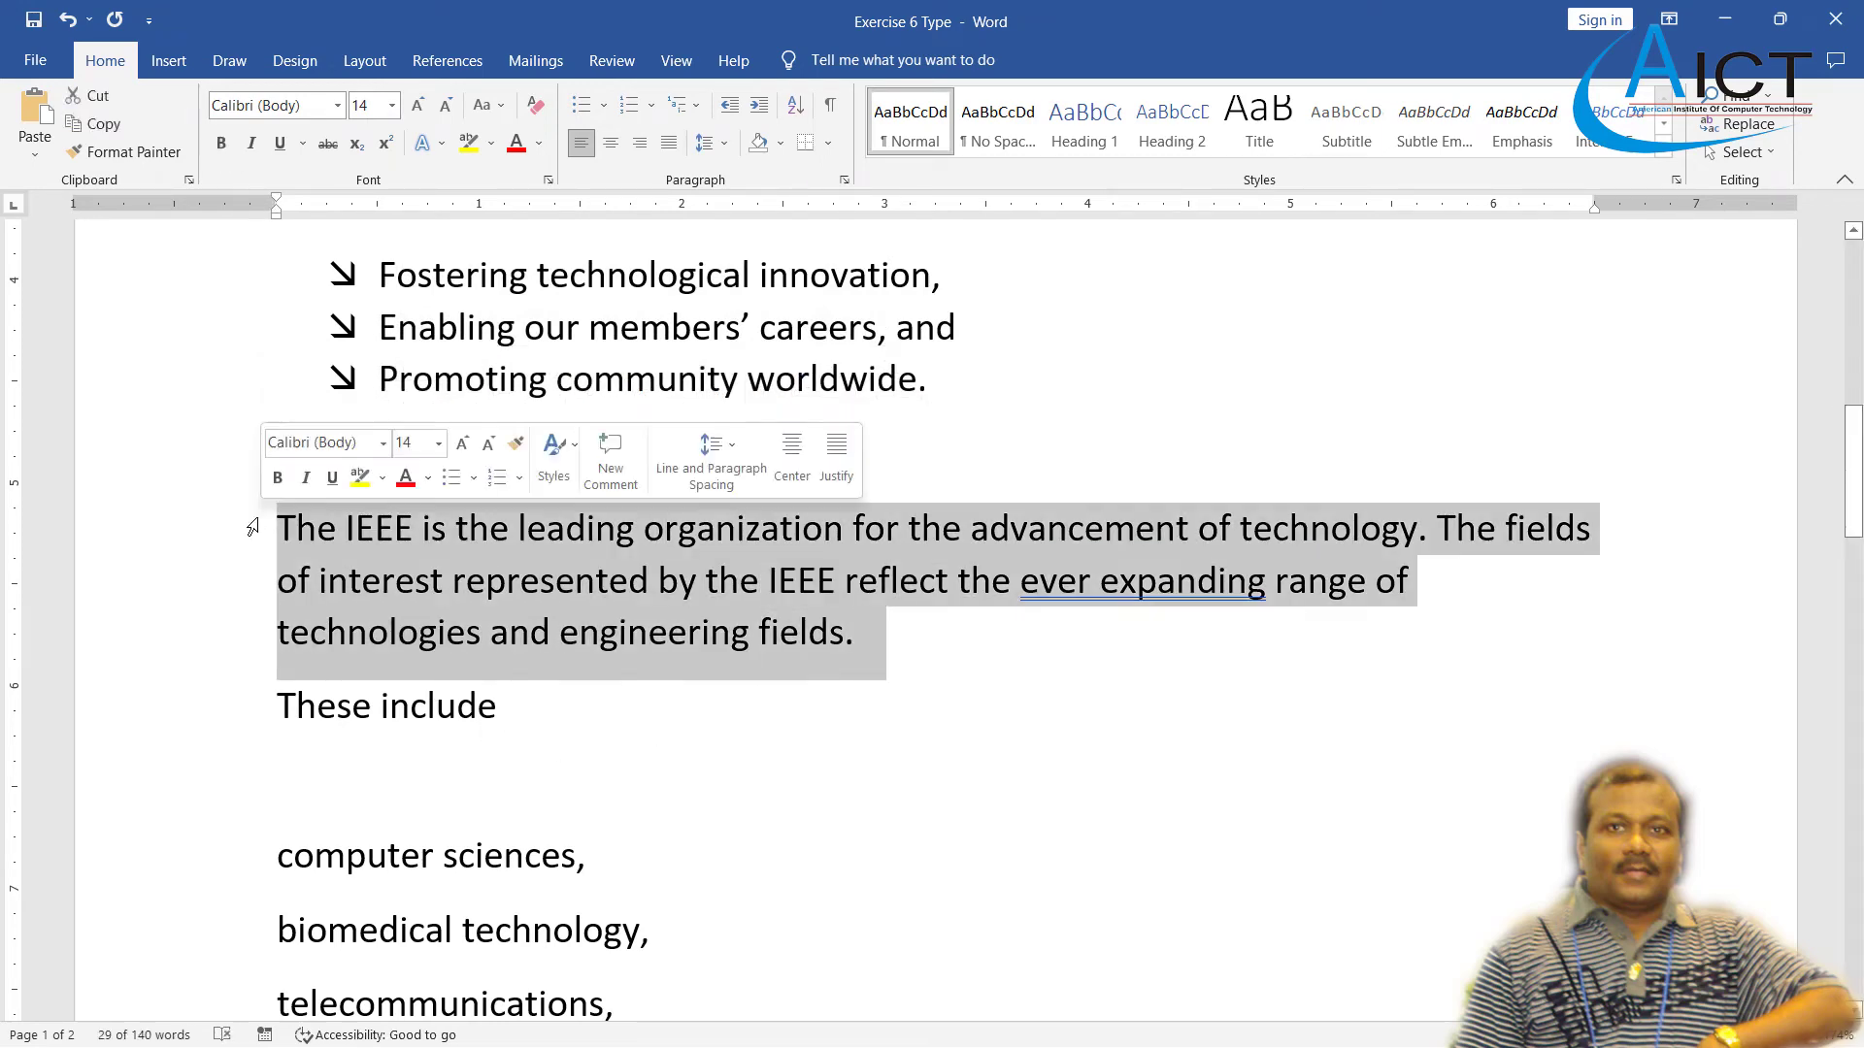
{"action": "key", "text": "alt+Tab"}
{"action": "key", "text": "alt+Tab"}
{"action": "key", "text": "alt+Tab"}
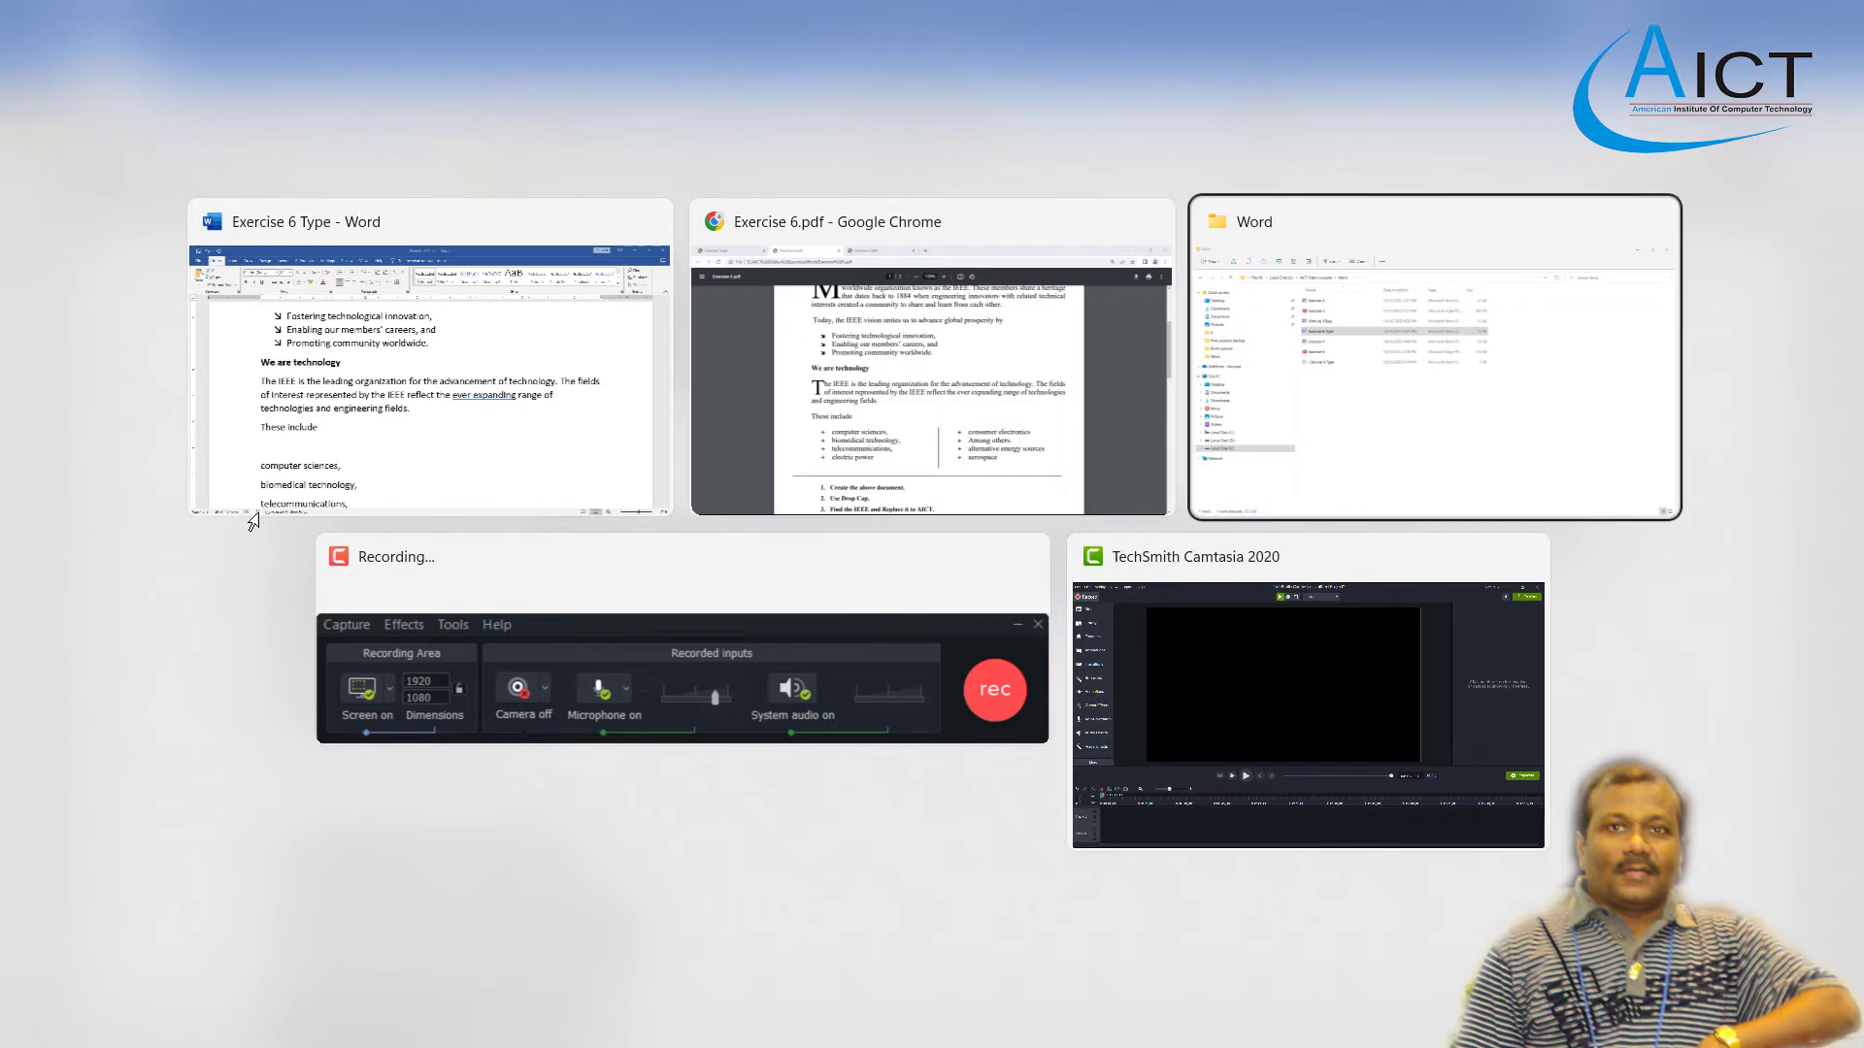
{"action": "key", "text": "alt+Tab"}
{"action": "key", "text": "alt+Tab"}
{"action": "key", "text": "alt+Tab"}
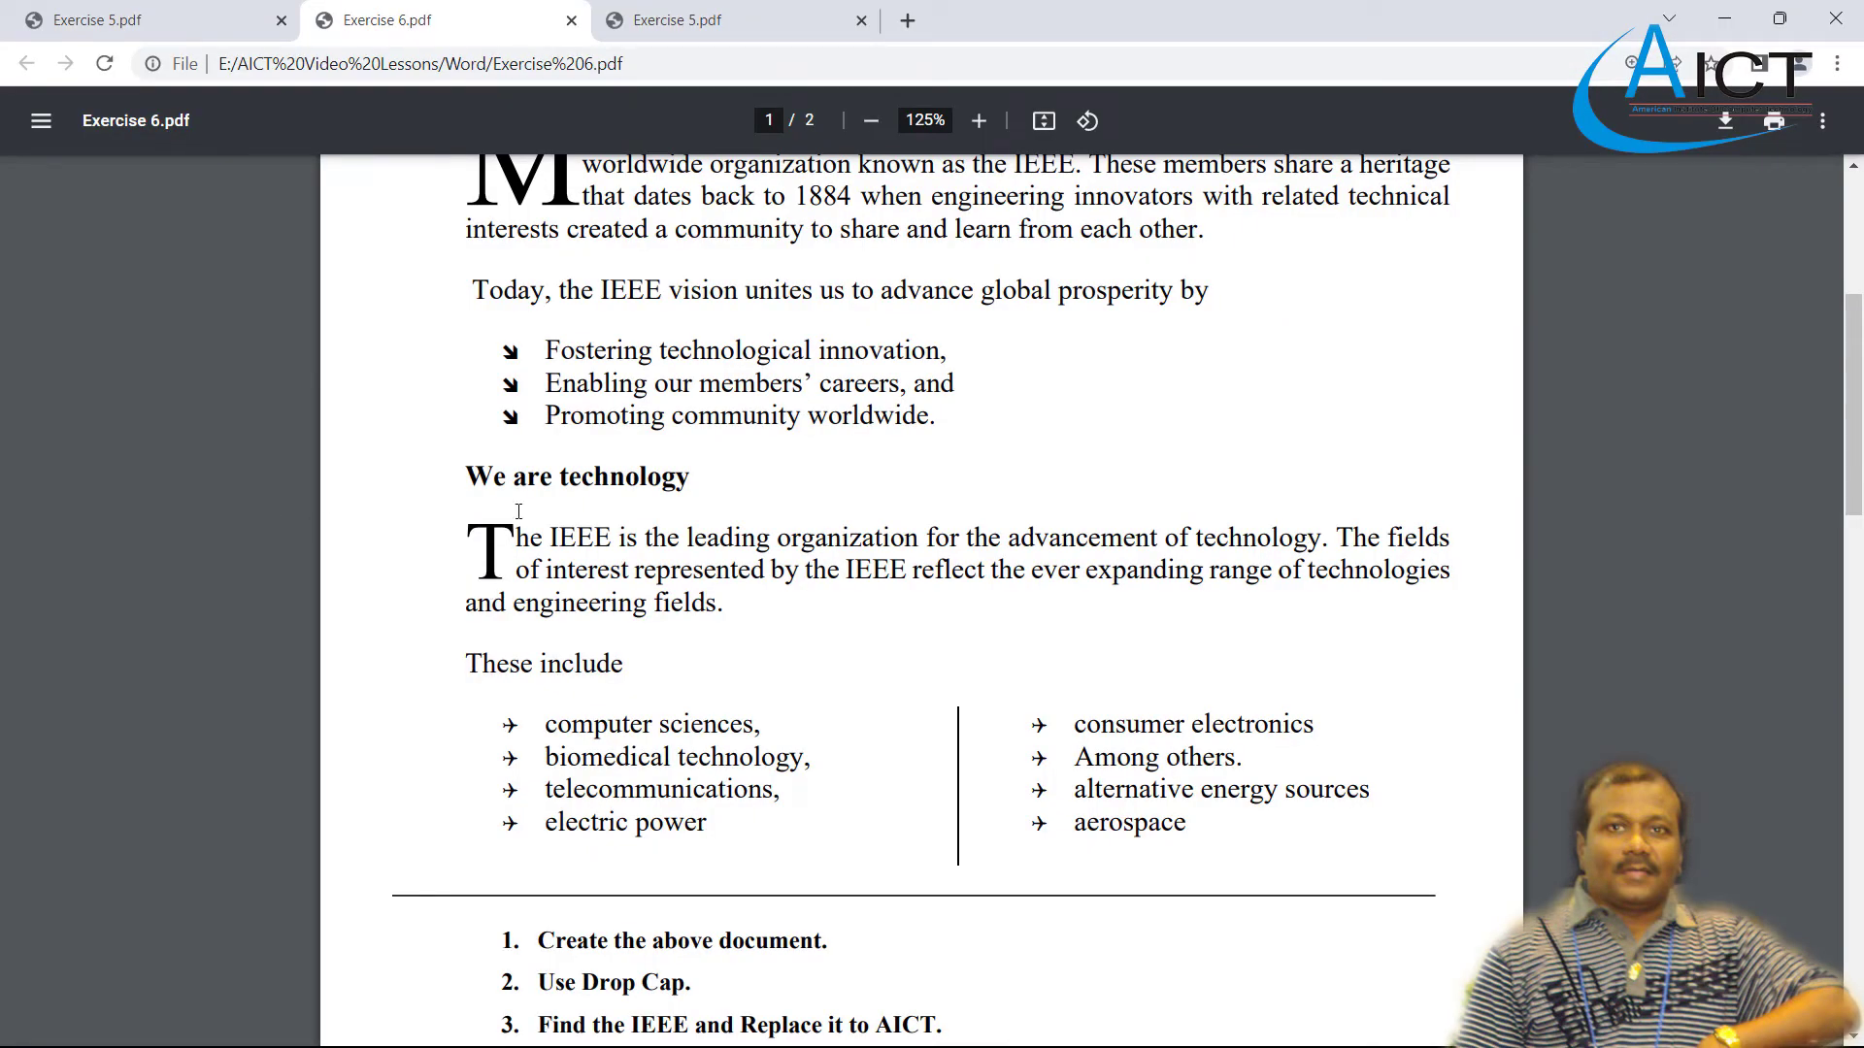
{"action": "scroll", "coordinate": [518, 511], "scroll_direction": "up", "scroll_amount": 1}
{"action": "key", "text": "alt+Tab"}
{"action": "key", "text": "alt+Tab"}
{"action": "key", "text": "alt+Tab"}
{"action": "key", "text": "alt+Tab"}
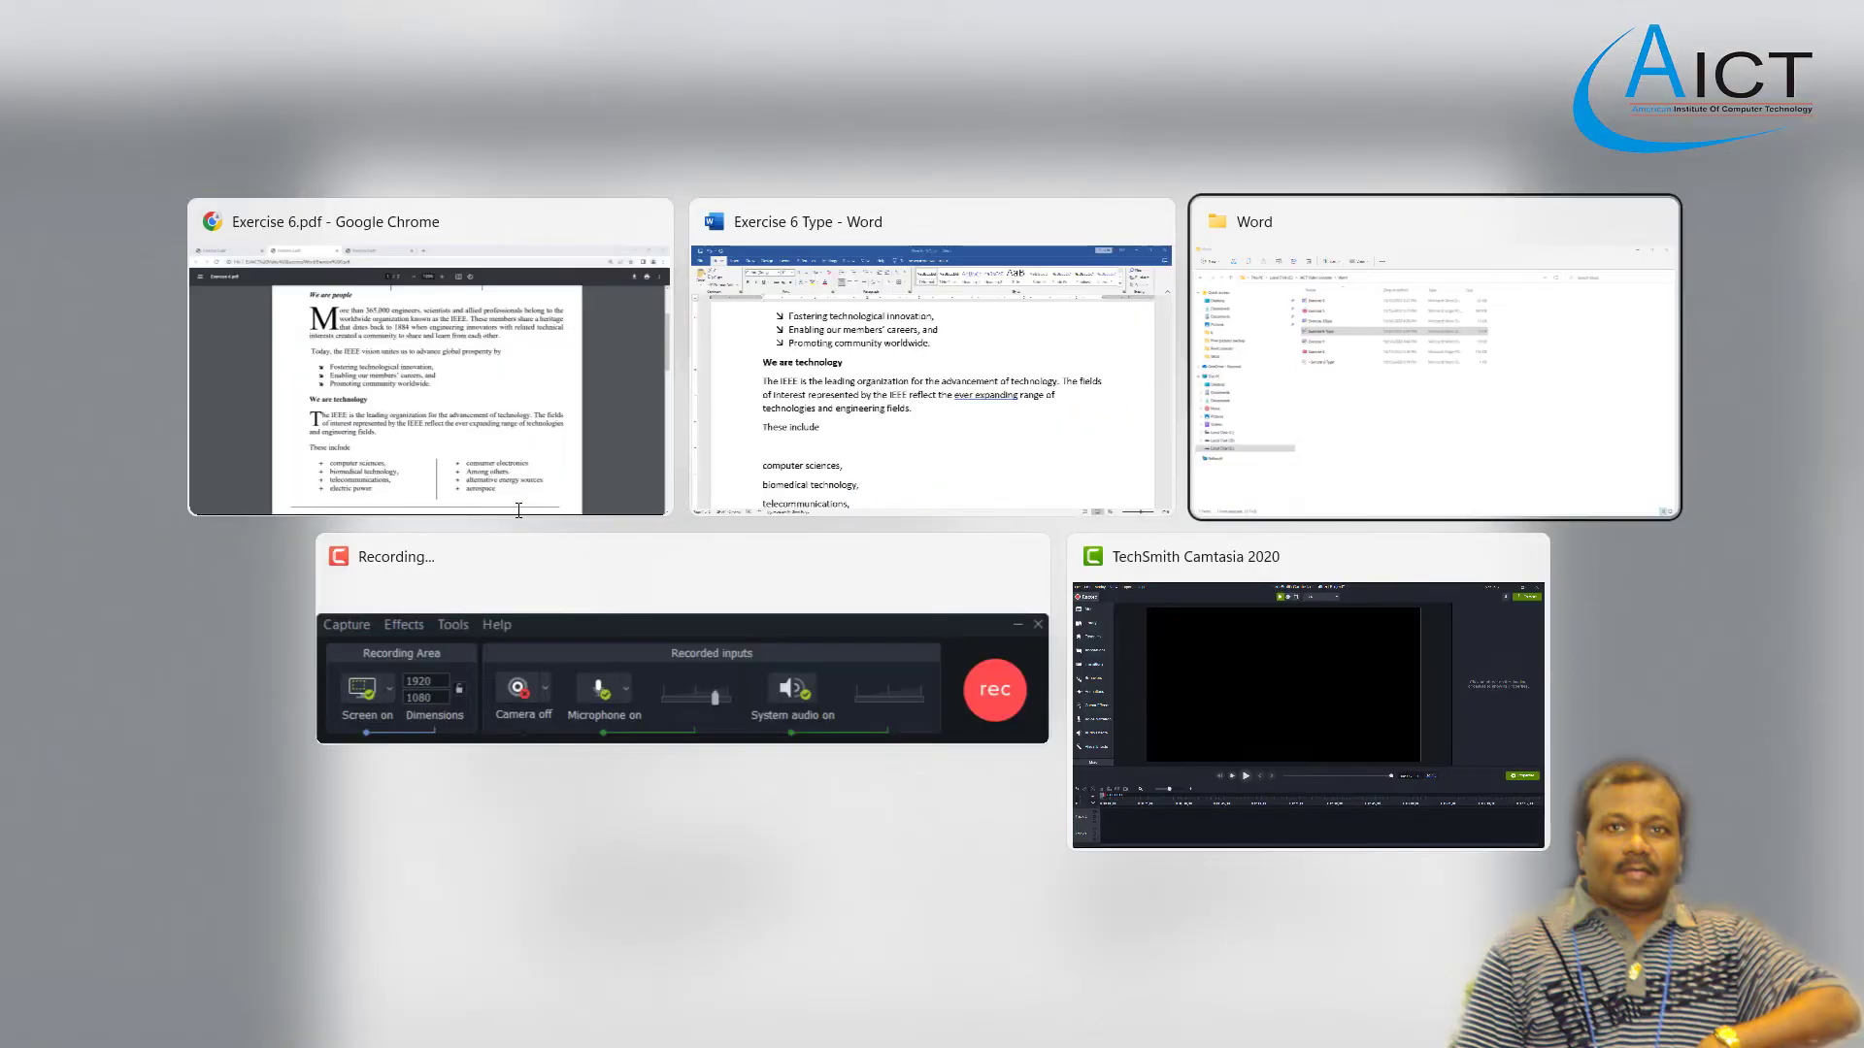
{"action": "key", "text": "alt+Tab"}
{"action": "key", "text": "alt+Tab"}
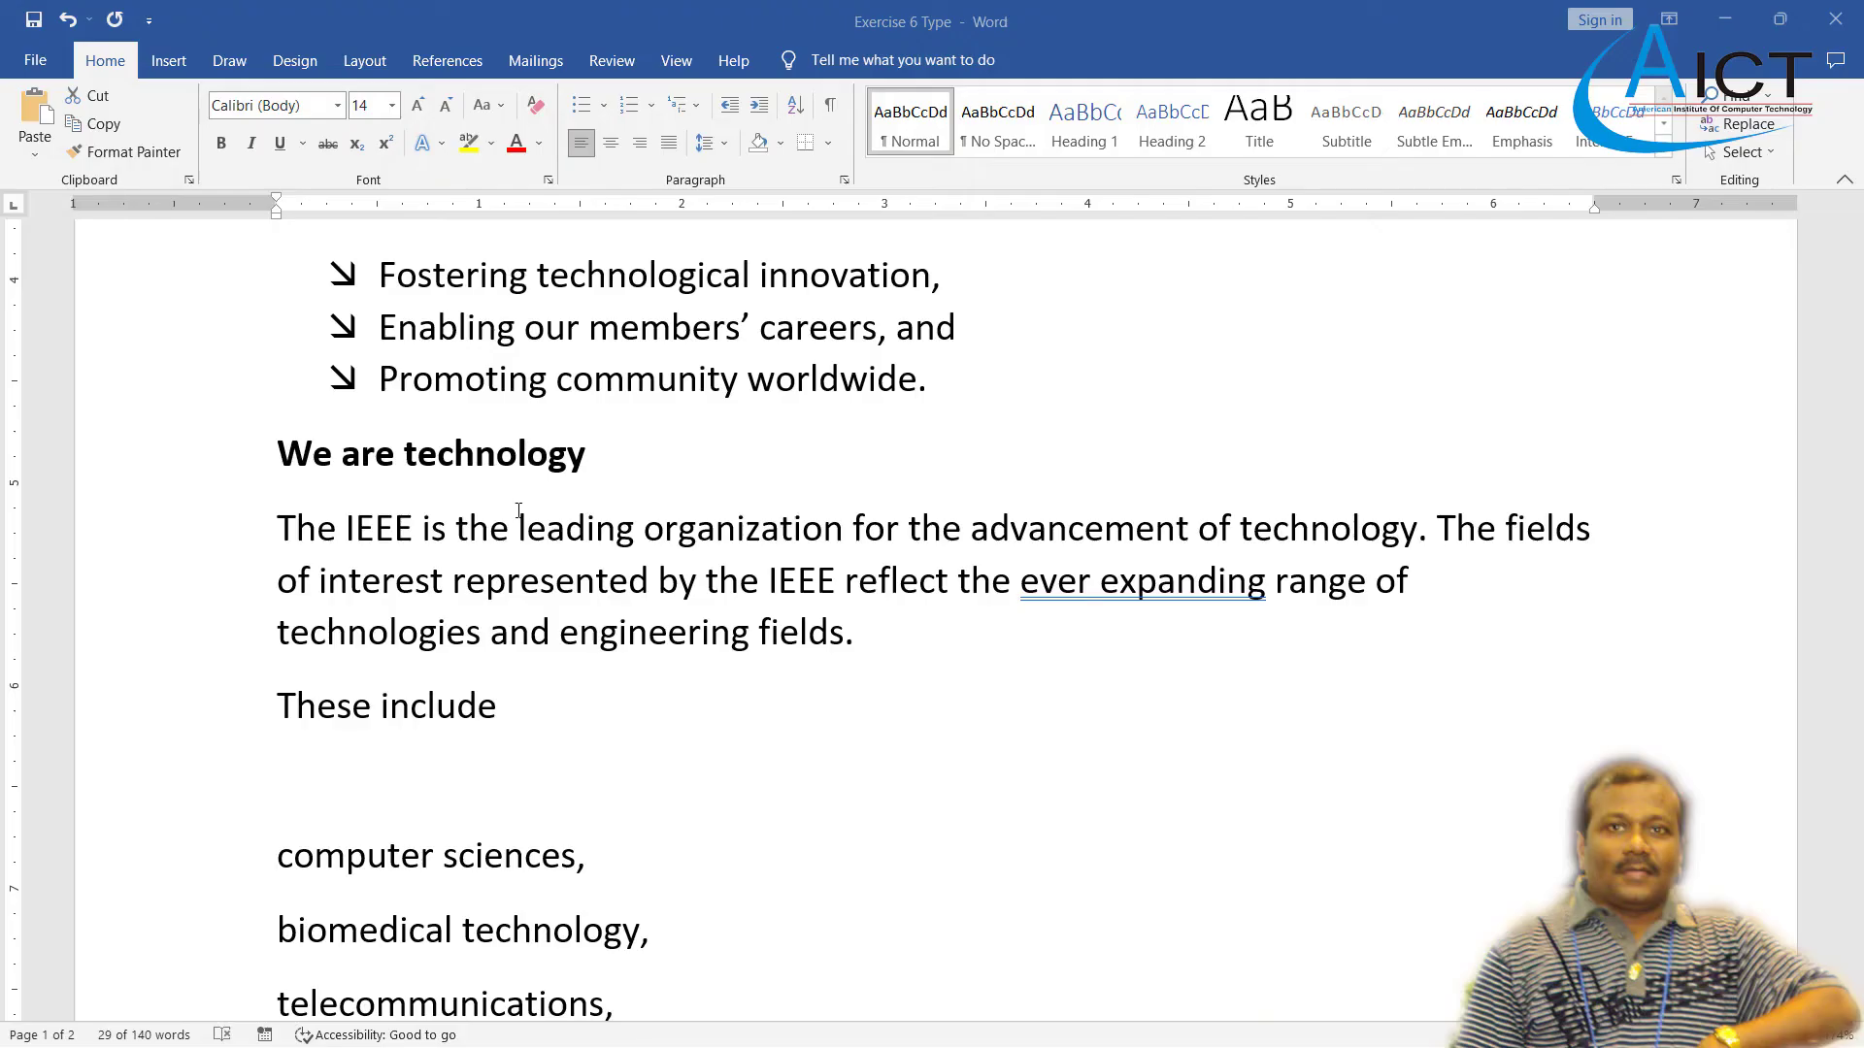
- Apply a drop cap in the Dropped position, with 2 lines to drop, to the paragraph under "We are technology"
{"action": "triple_click", "coordinate": [515, 528]}
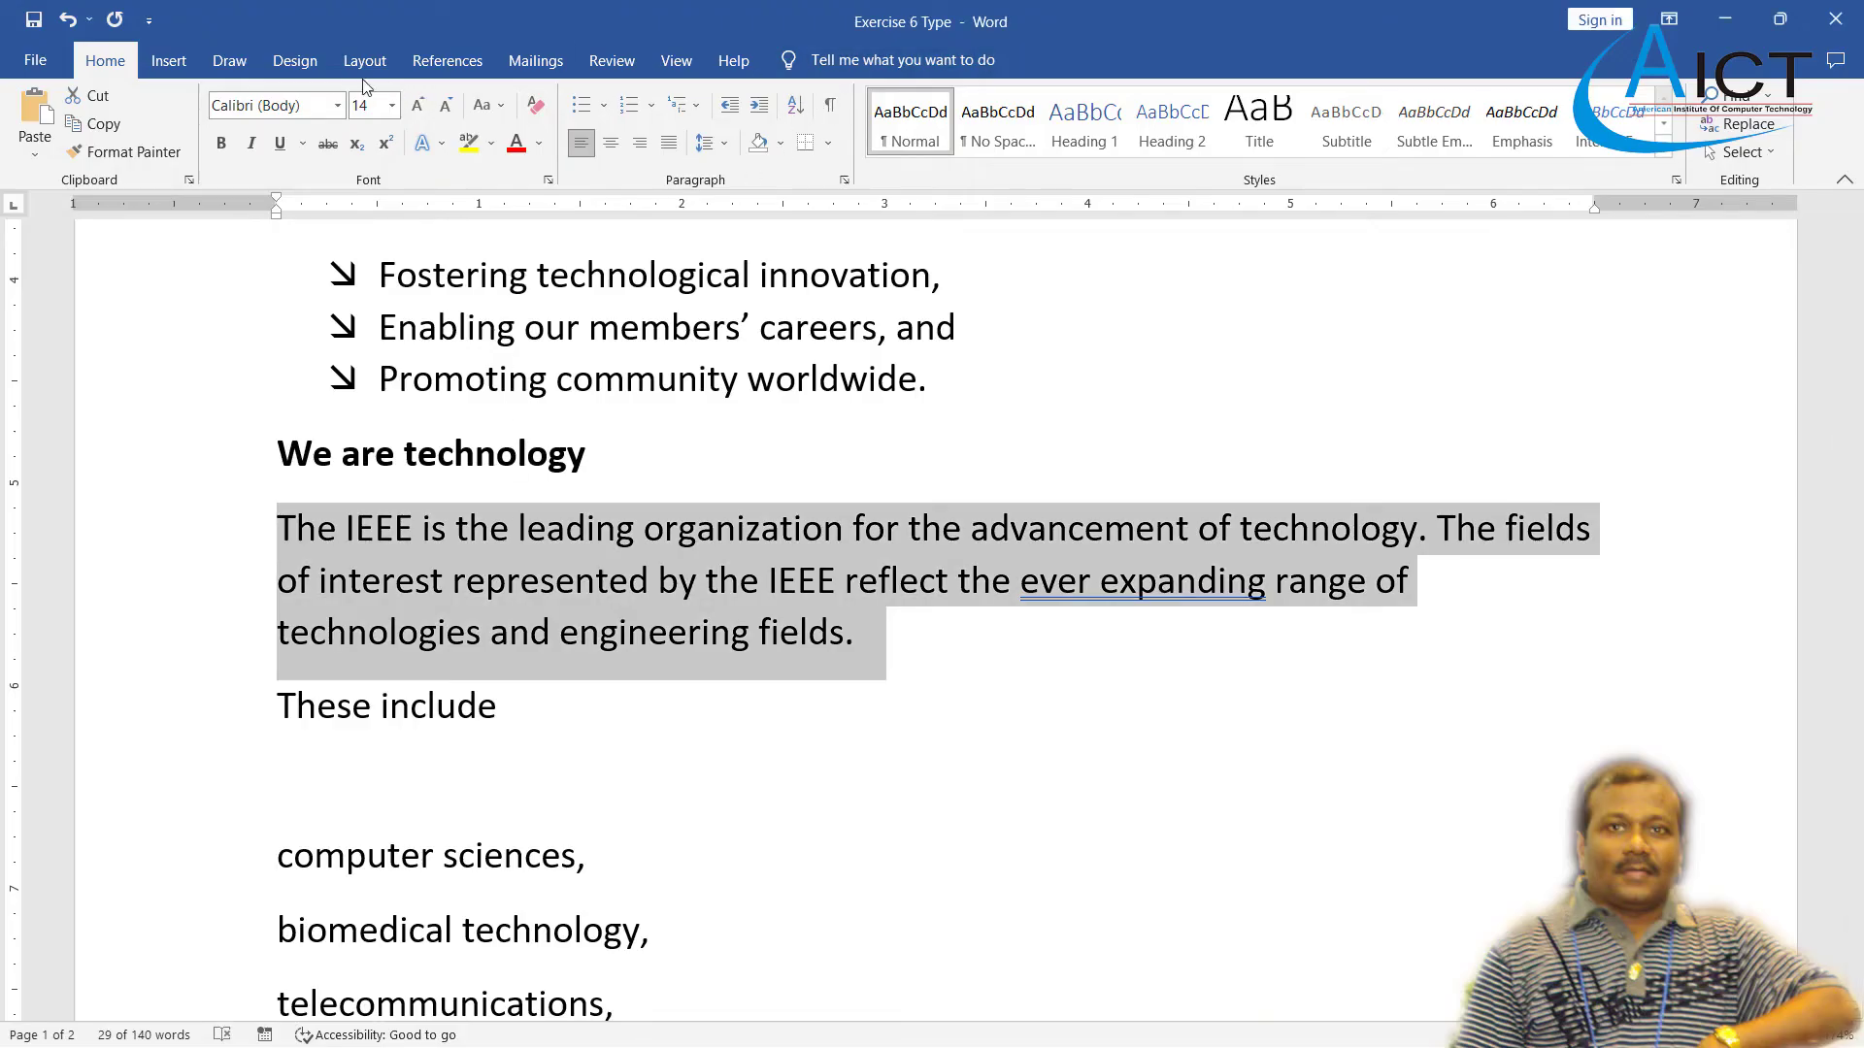
{"action": "left_click", "coordinate": [168, 60]}
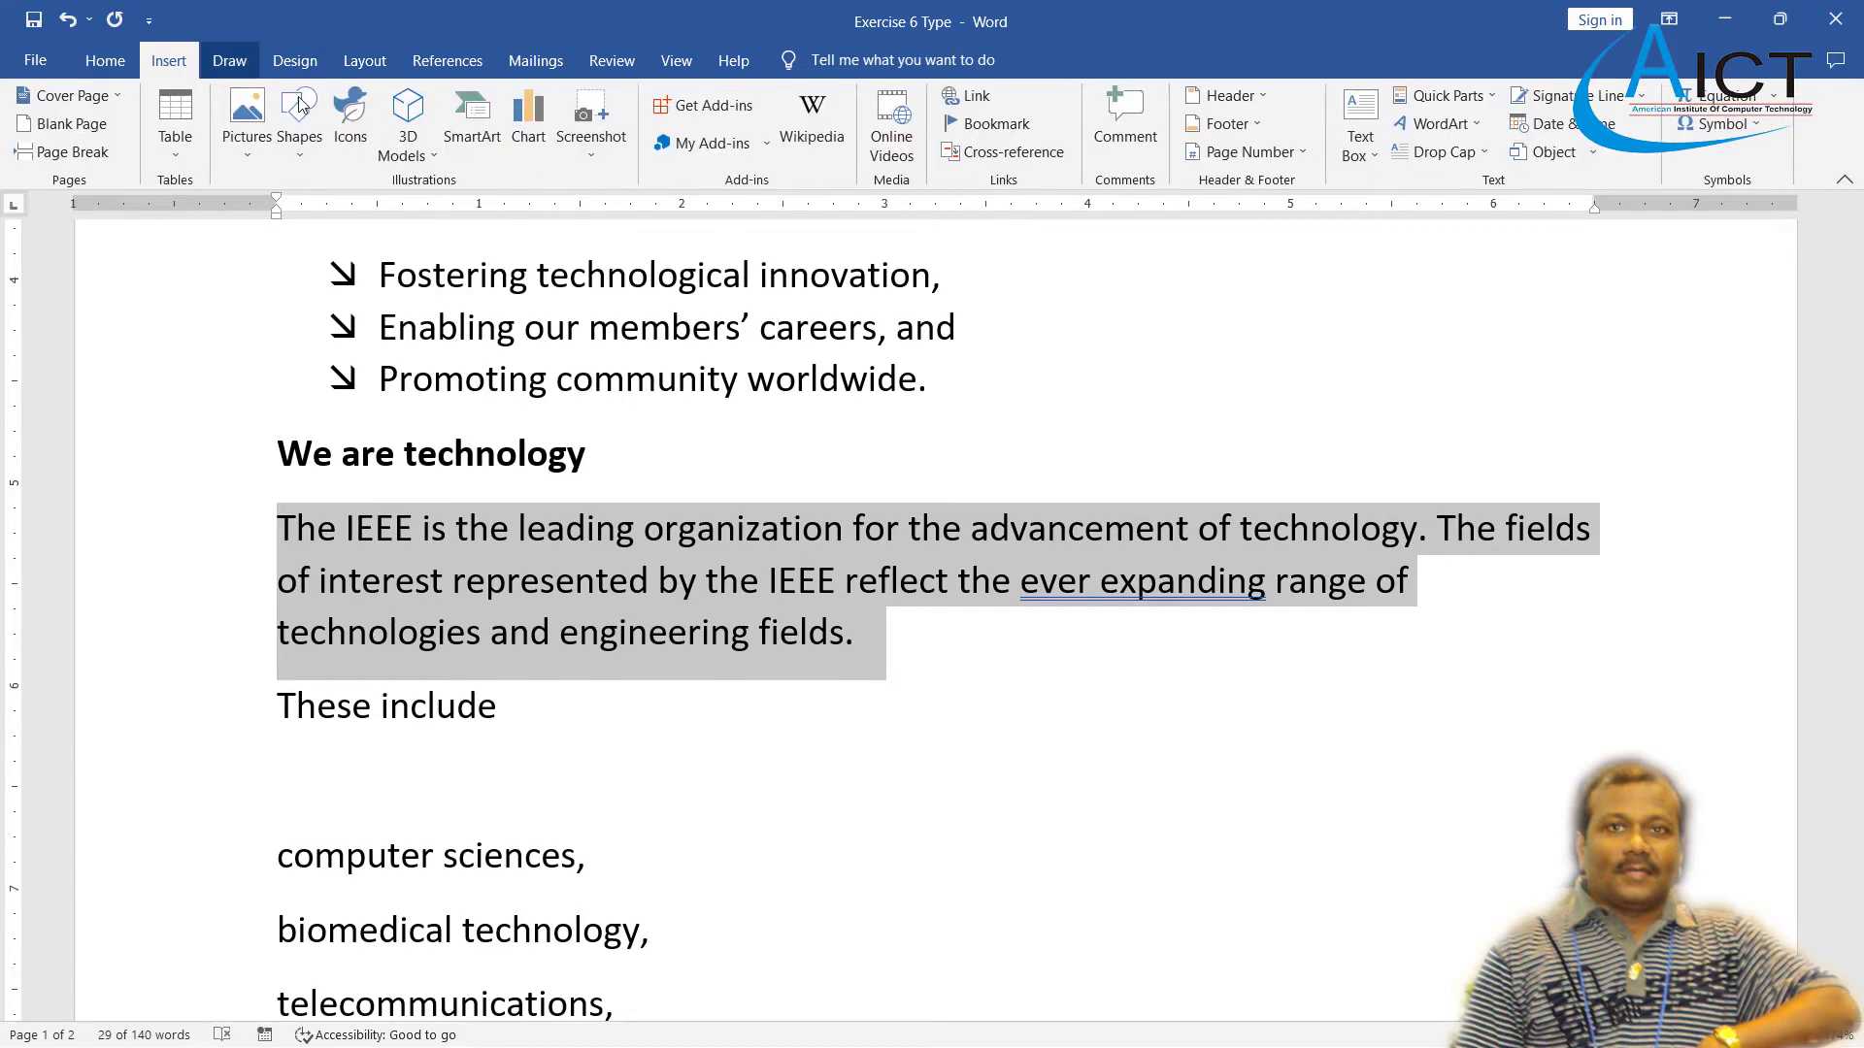
{"action": "left_click", "coordinate": [1485, 153]}
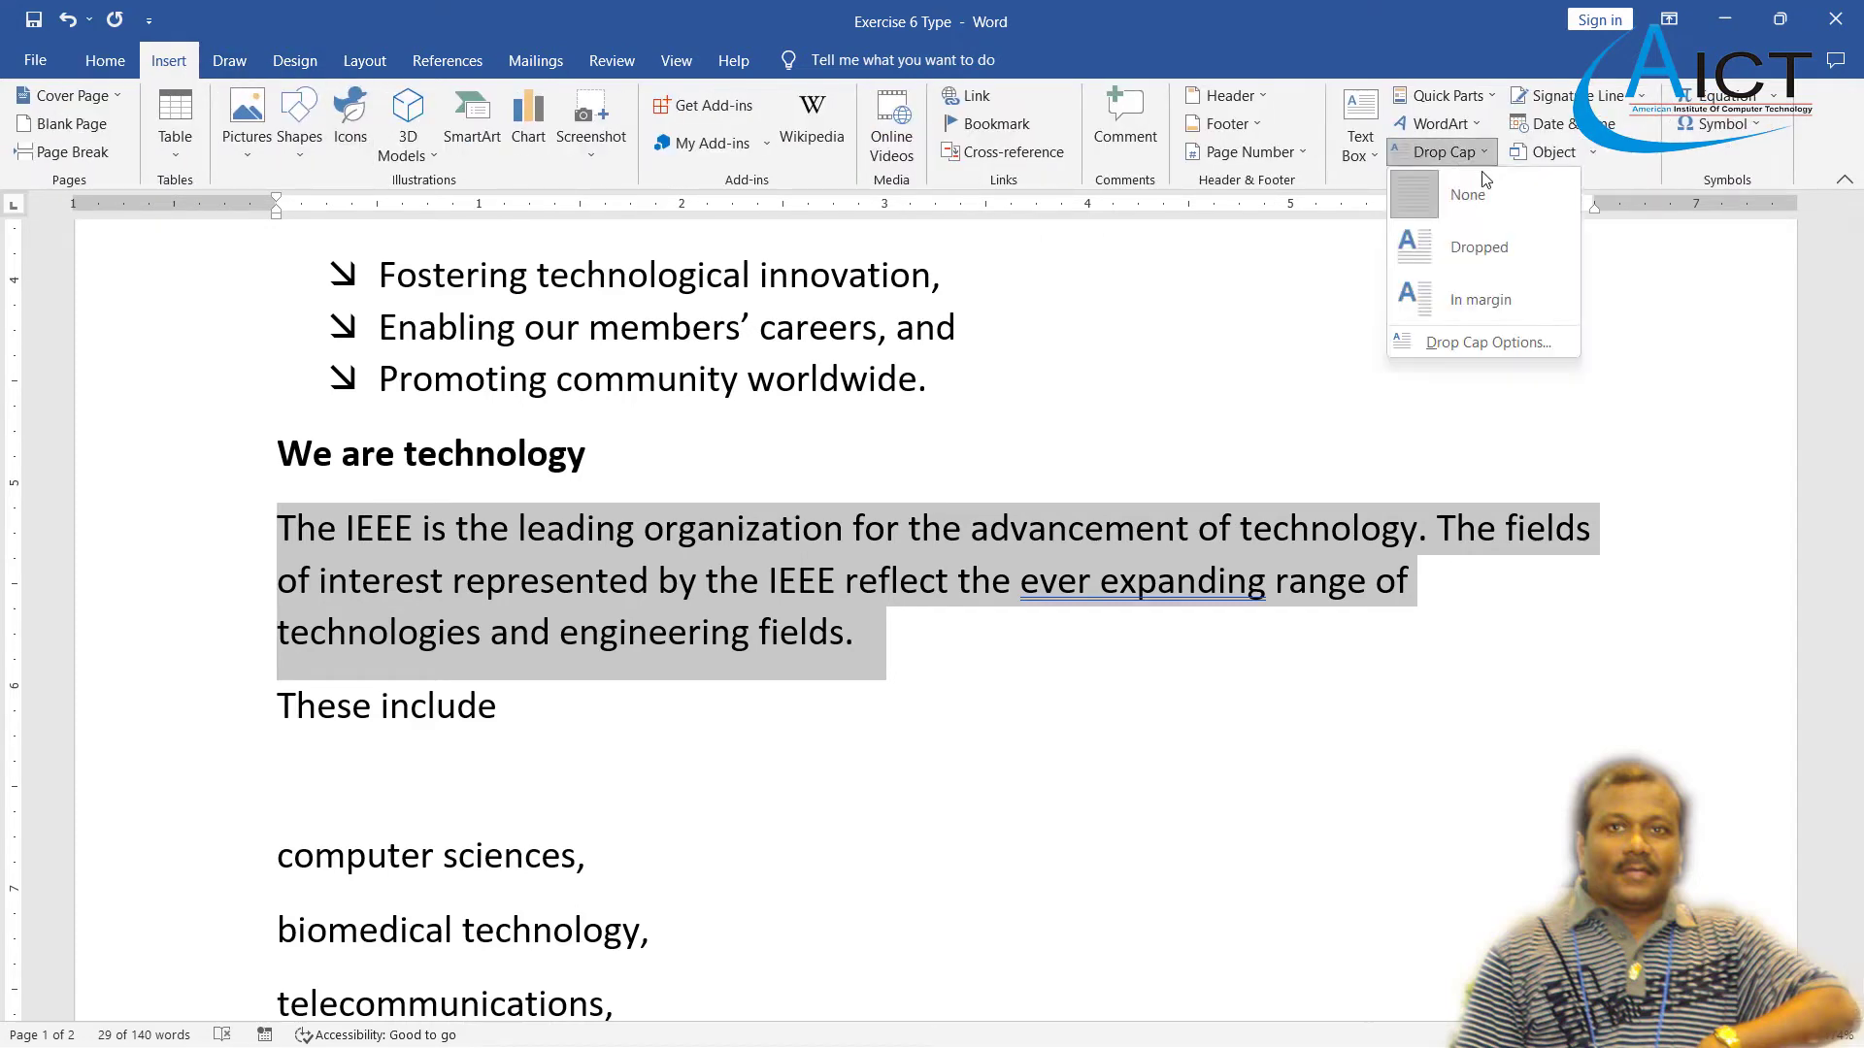
{"action": "left_click", "coordinate": [1465, 339]}
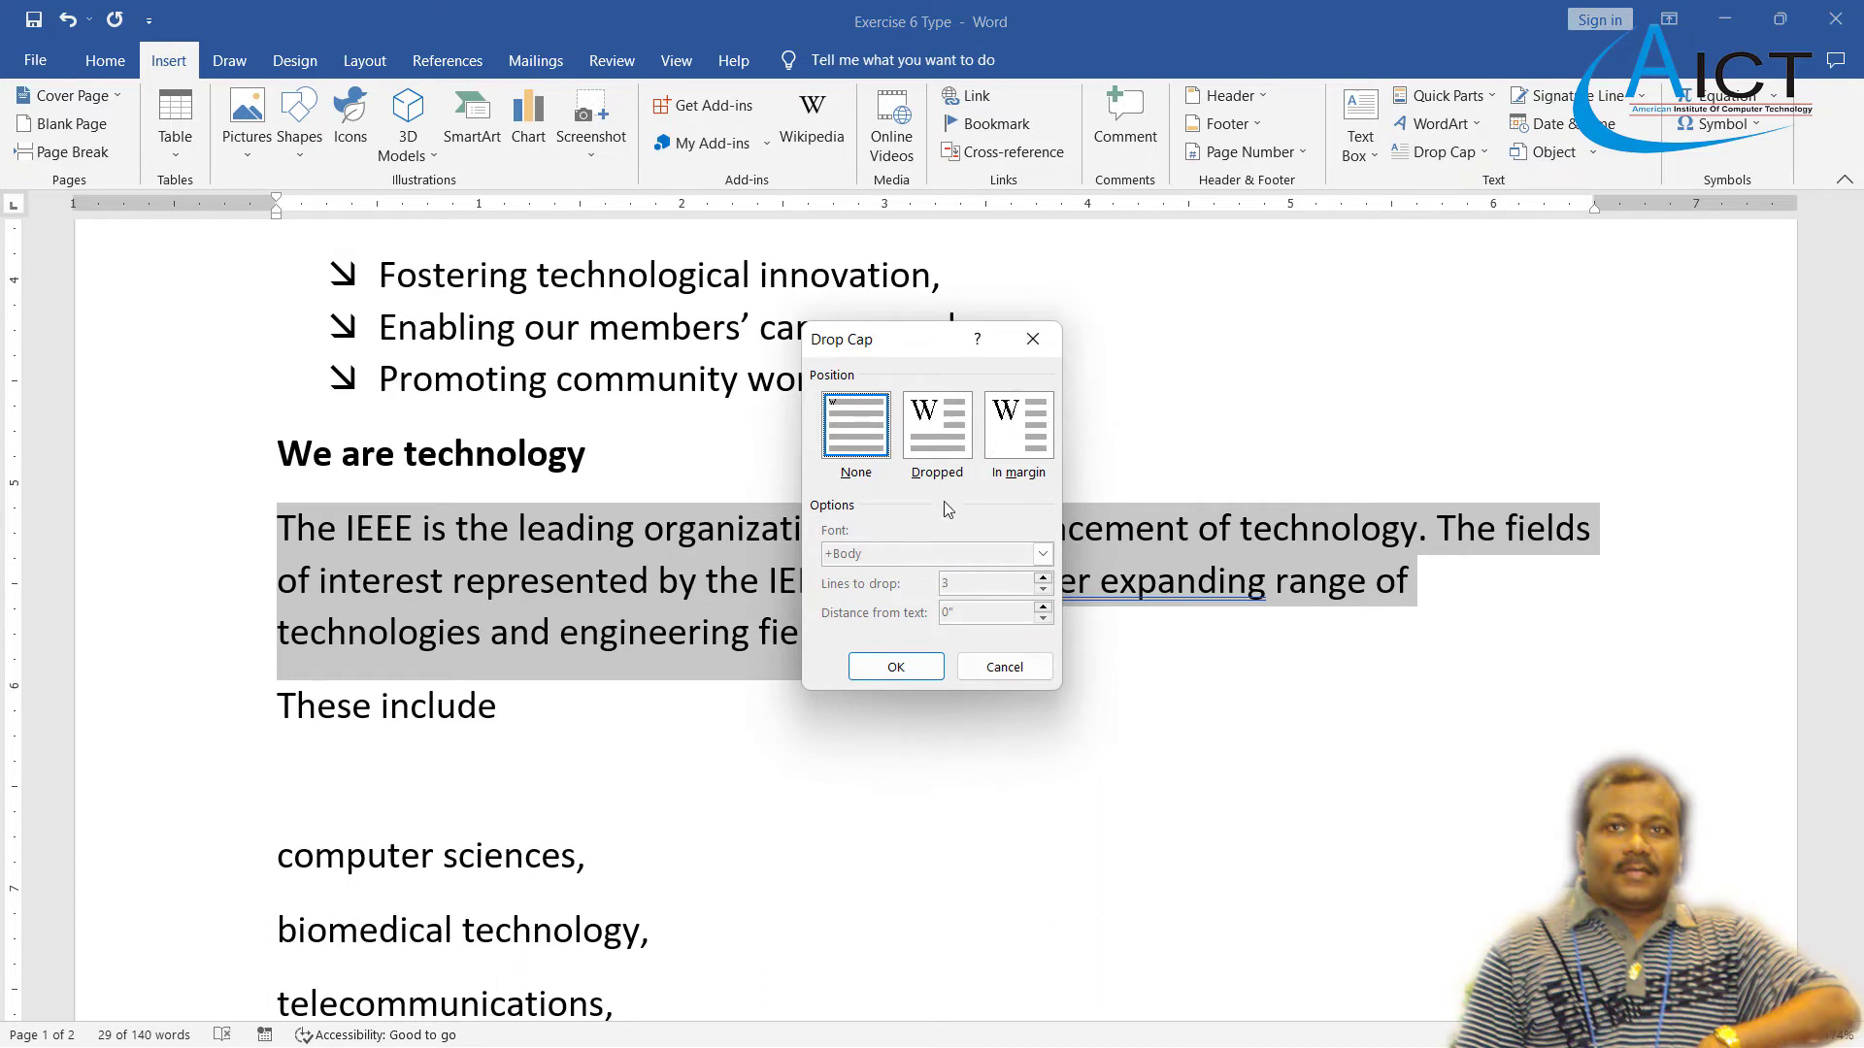
{"action": "left_click", "coordinate": [944, 437]}
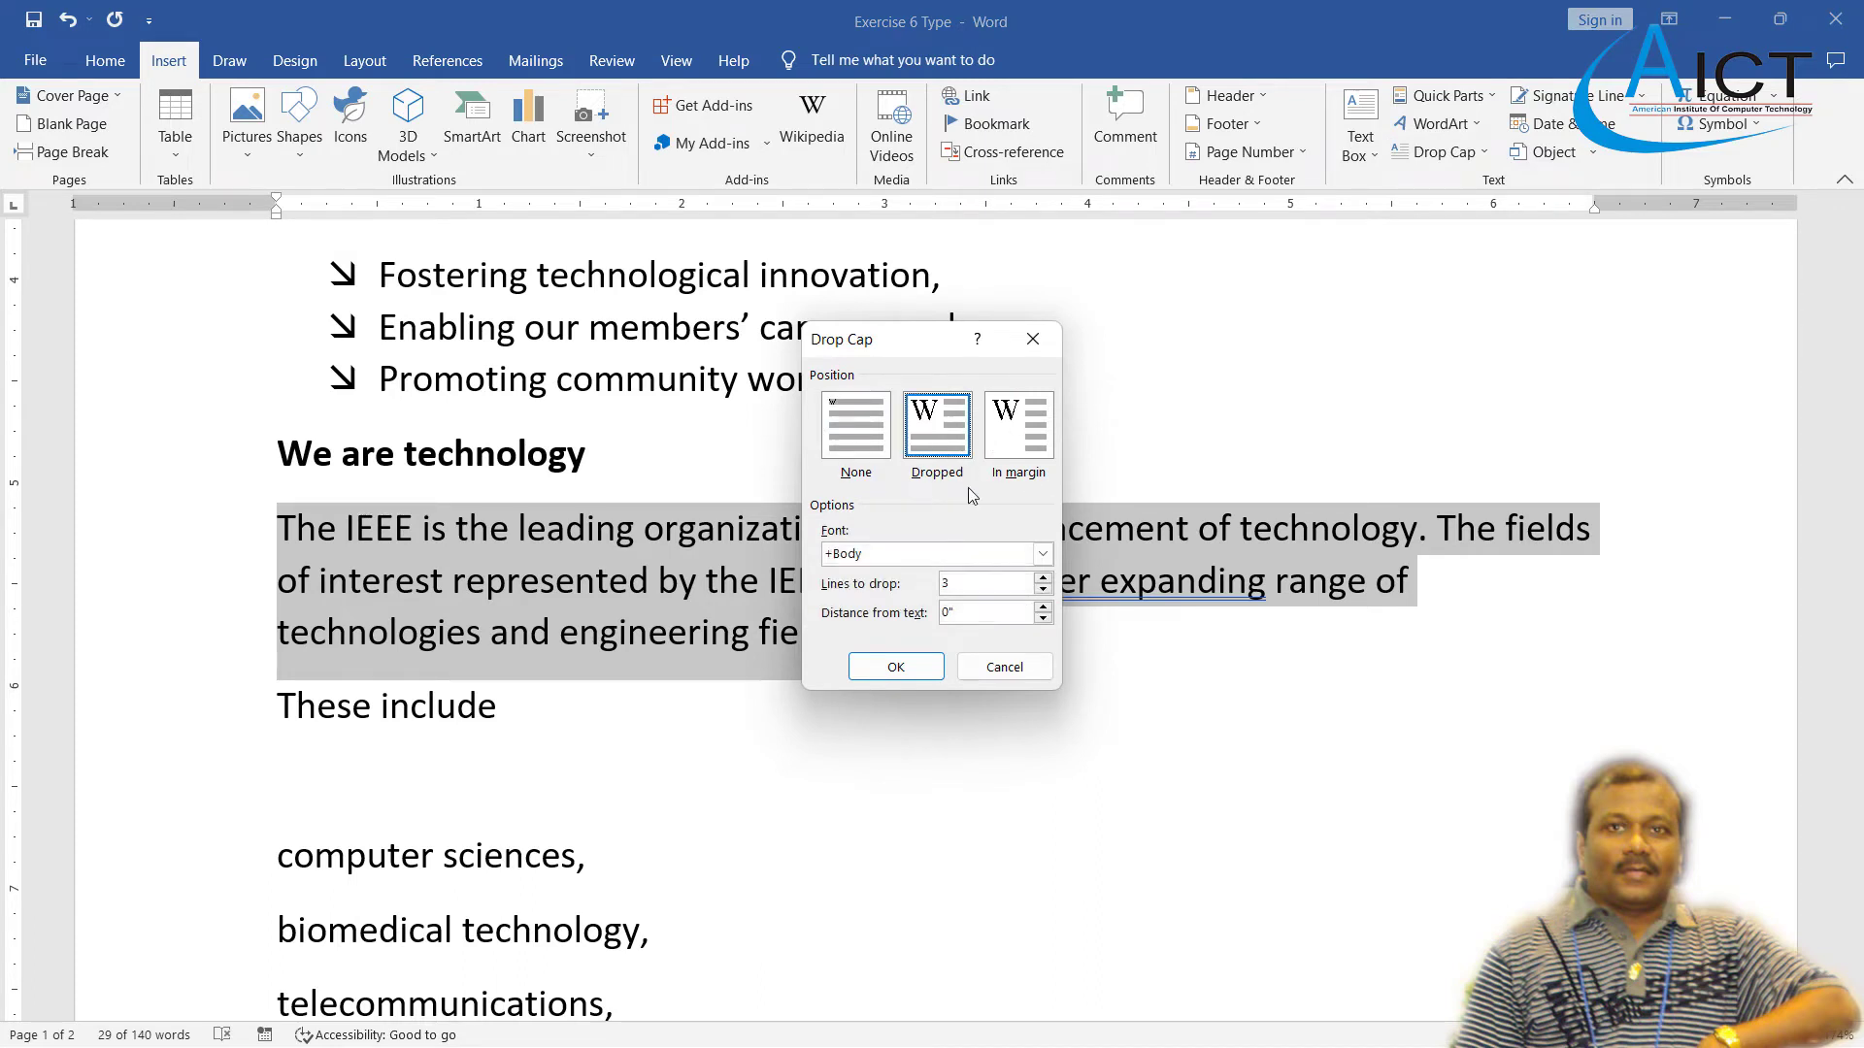
{"action": "left_click", "coordinate": [1044, 597]}
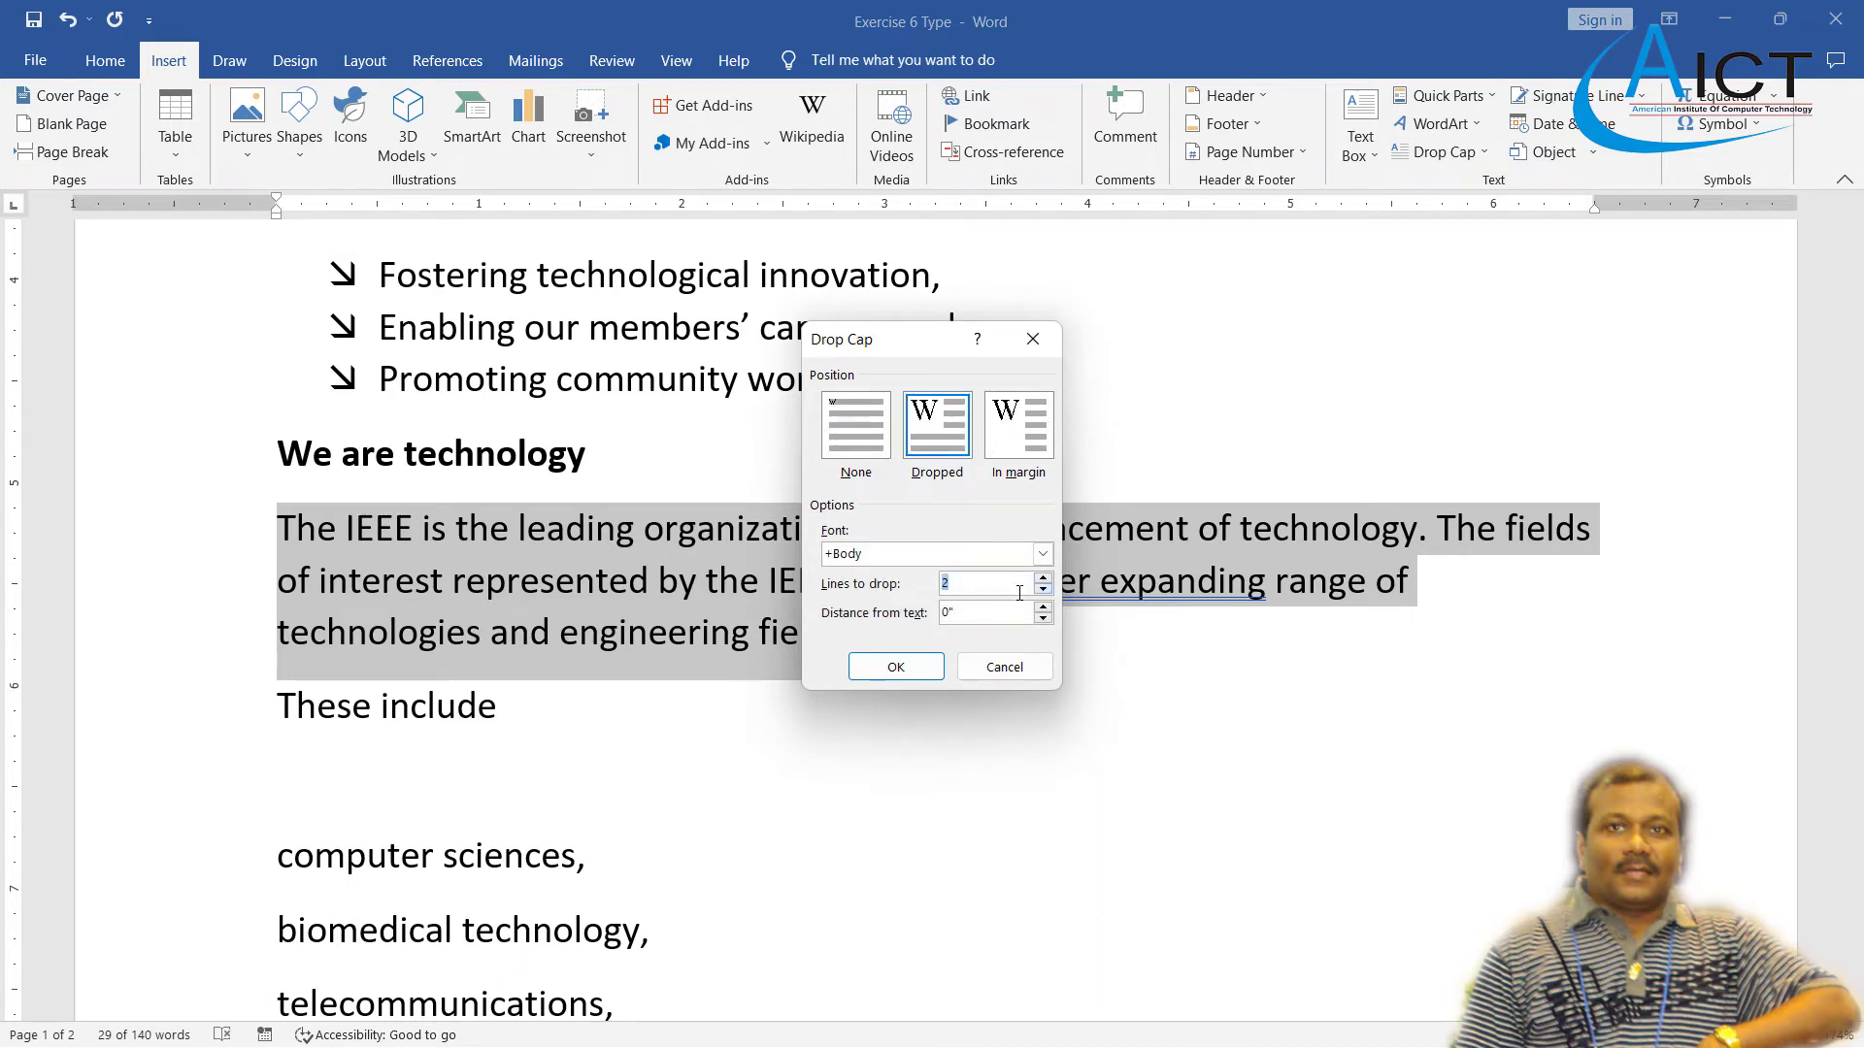
{"action": "left_click", "coordinate": [895, 667]}
{"action": "scroll", "coordinate": [569, 597], "scroll_direction": "down", "scroll_amount": 1}
{"action": "scroll", "coordinate": [569, 597], "scroll_direction": "down", "scroll_amount": 1}
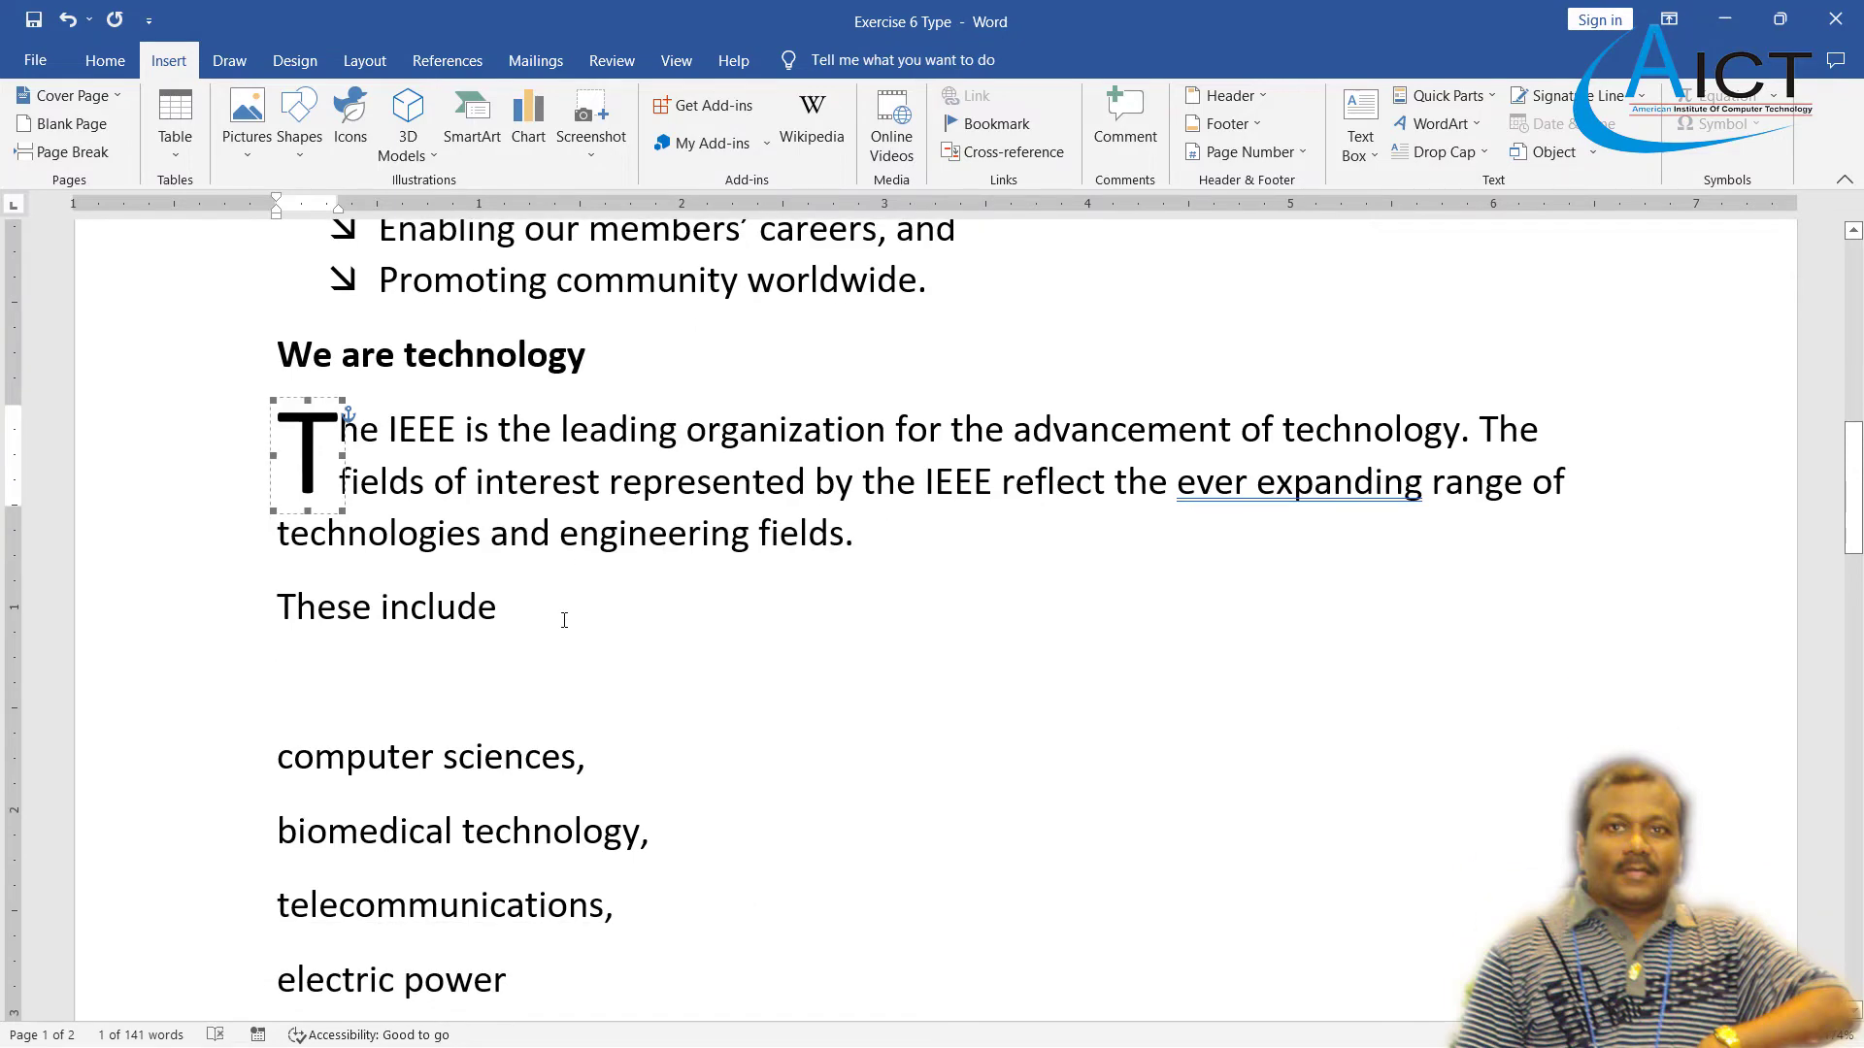
- Check the list under "These include" in the Exercise 6 PDF and select the lines from "computer sciences" to "aerospace" in the Word document
{"action": "key", "text": "alt+Tab"}
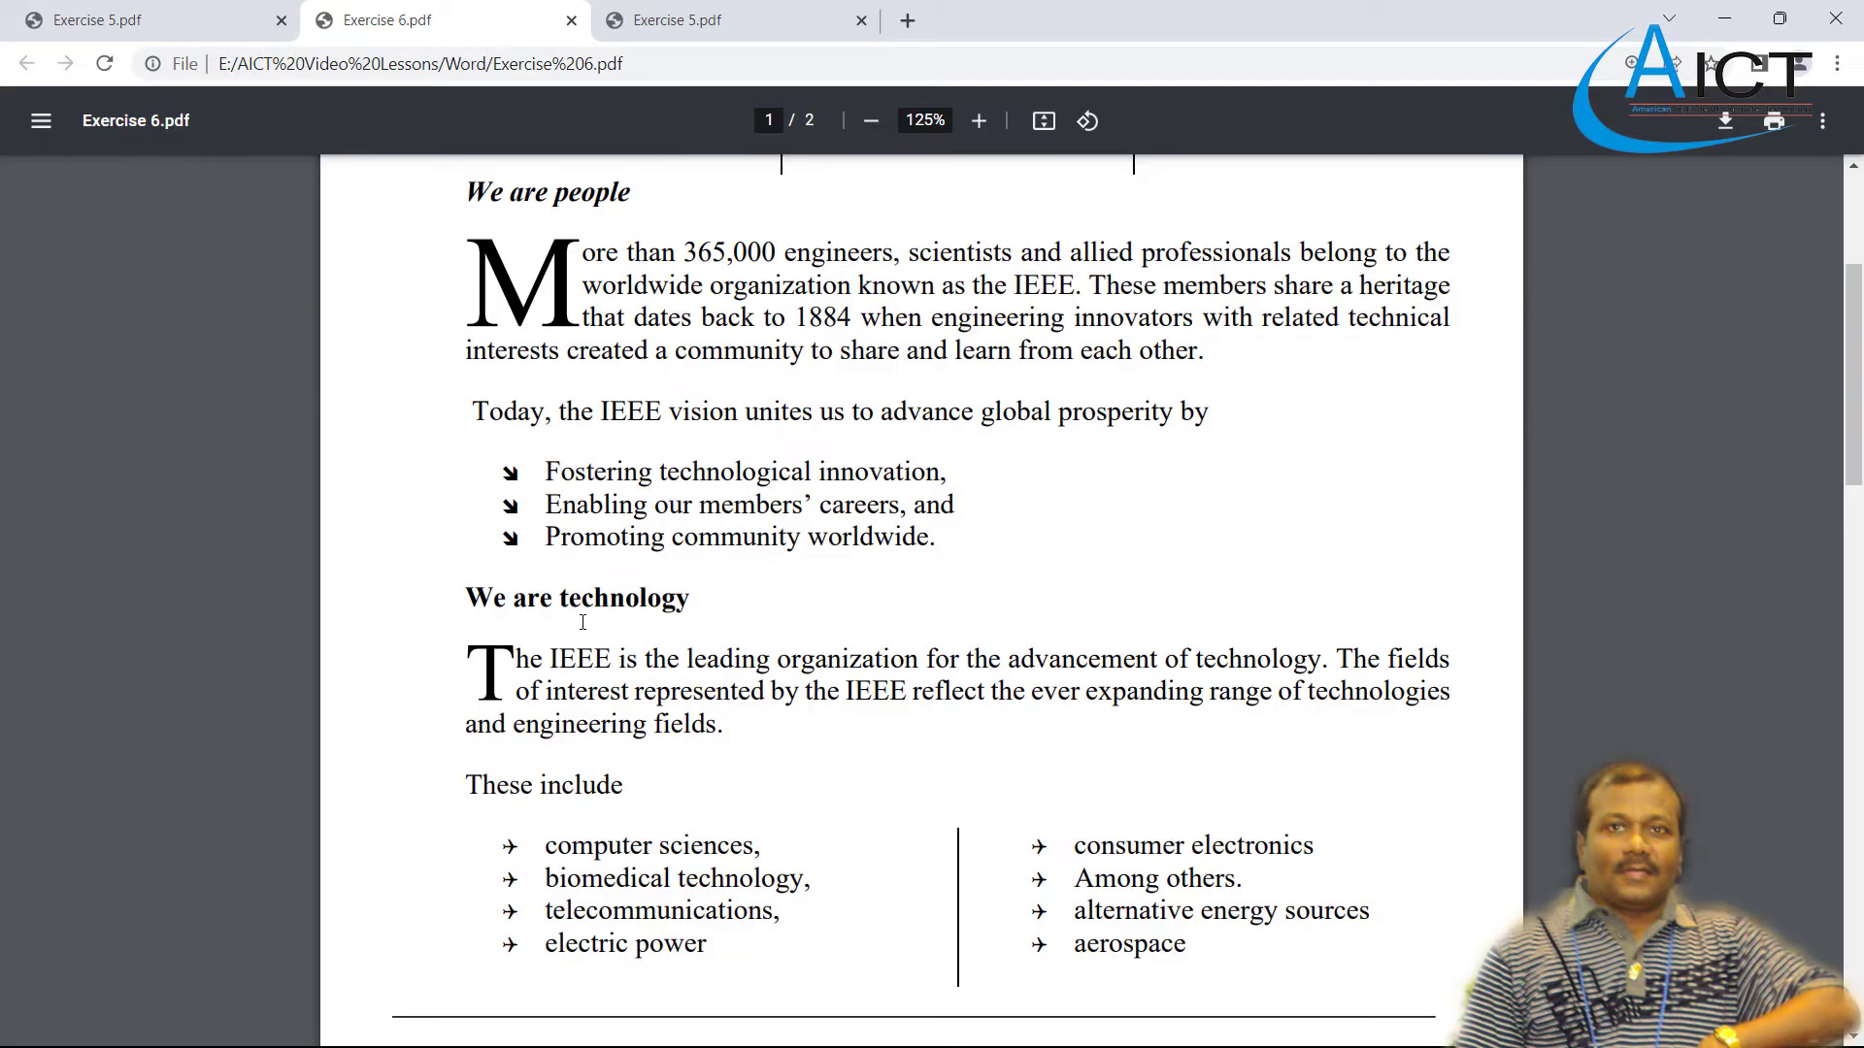
{"action": "scroll", "coordinate": [582, 622], "scroll_direction": "down", "scroll_amount": 5}
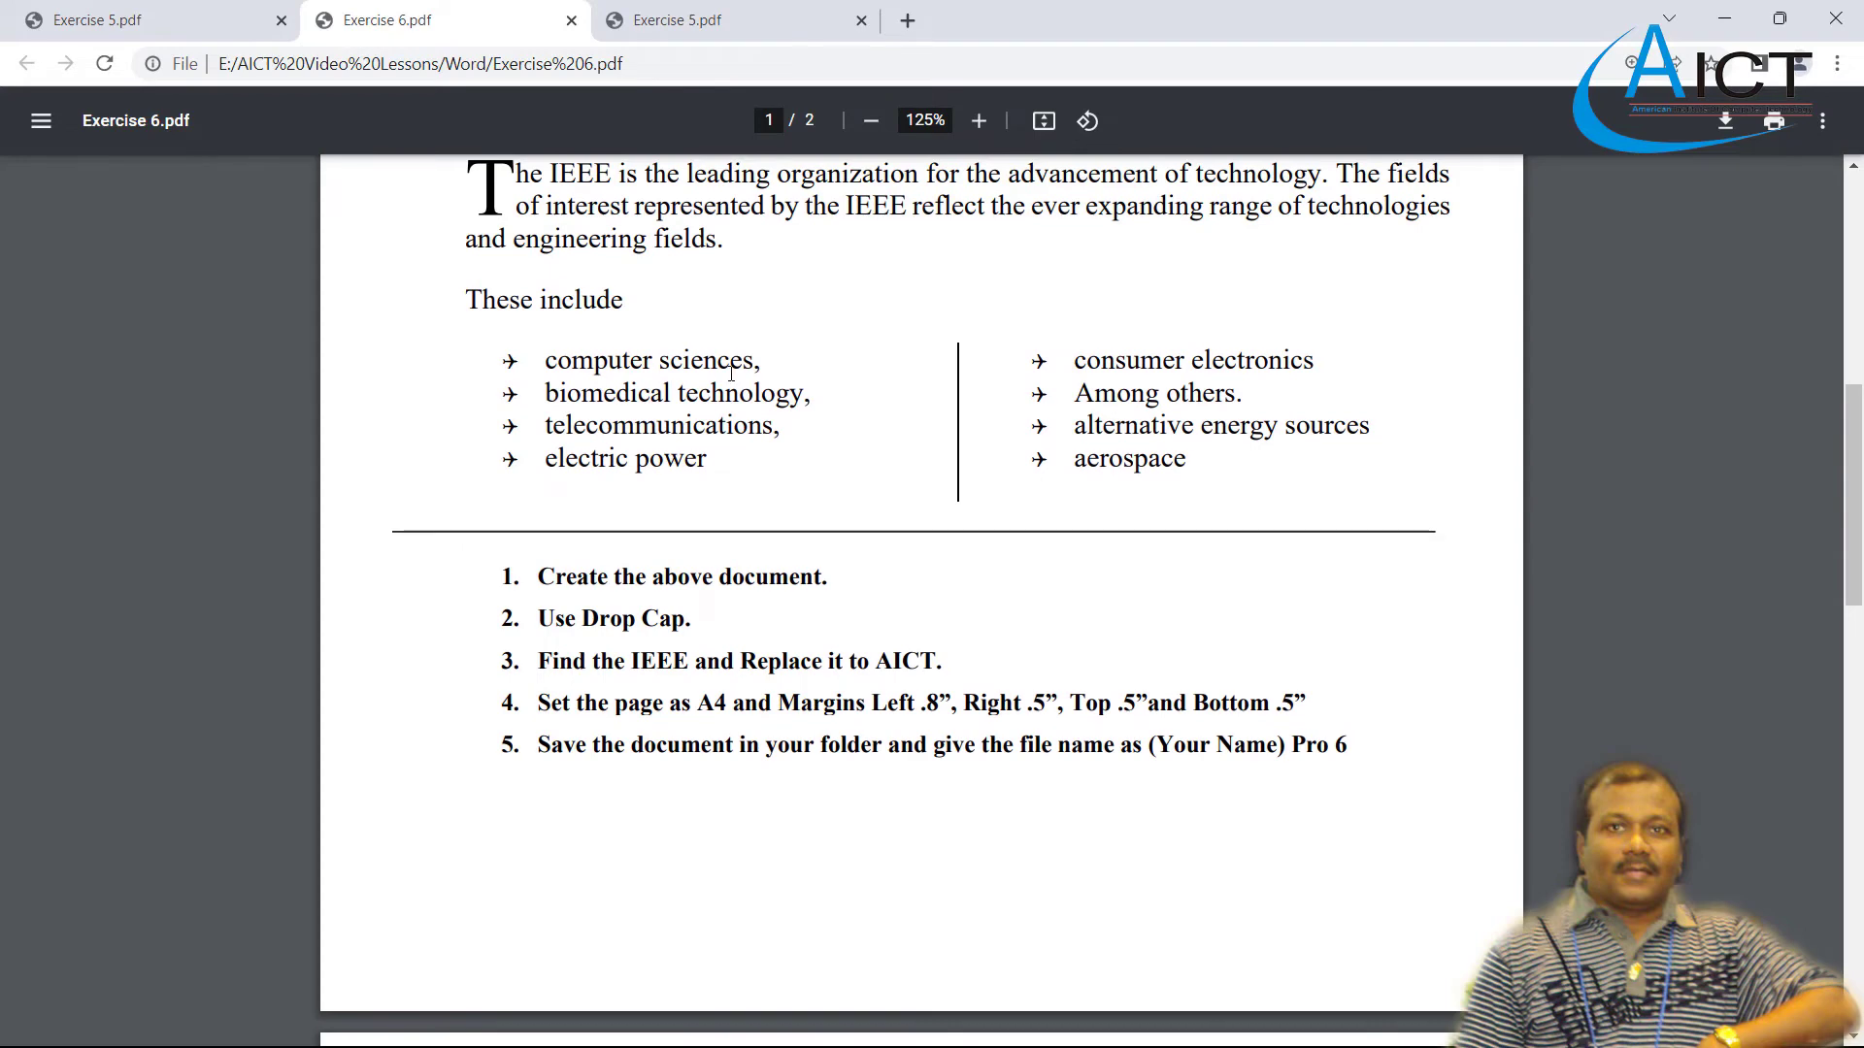
{"action": "key", "text": "alt+Tab"}
{"action": "scroll", "coordinate": [644, 479], "scroll_direction": "down", "scroll_amount": 3}
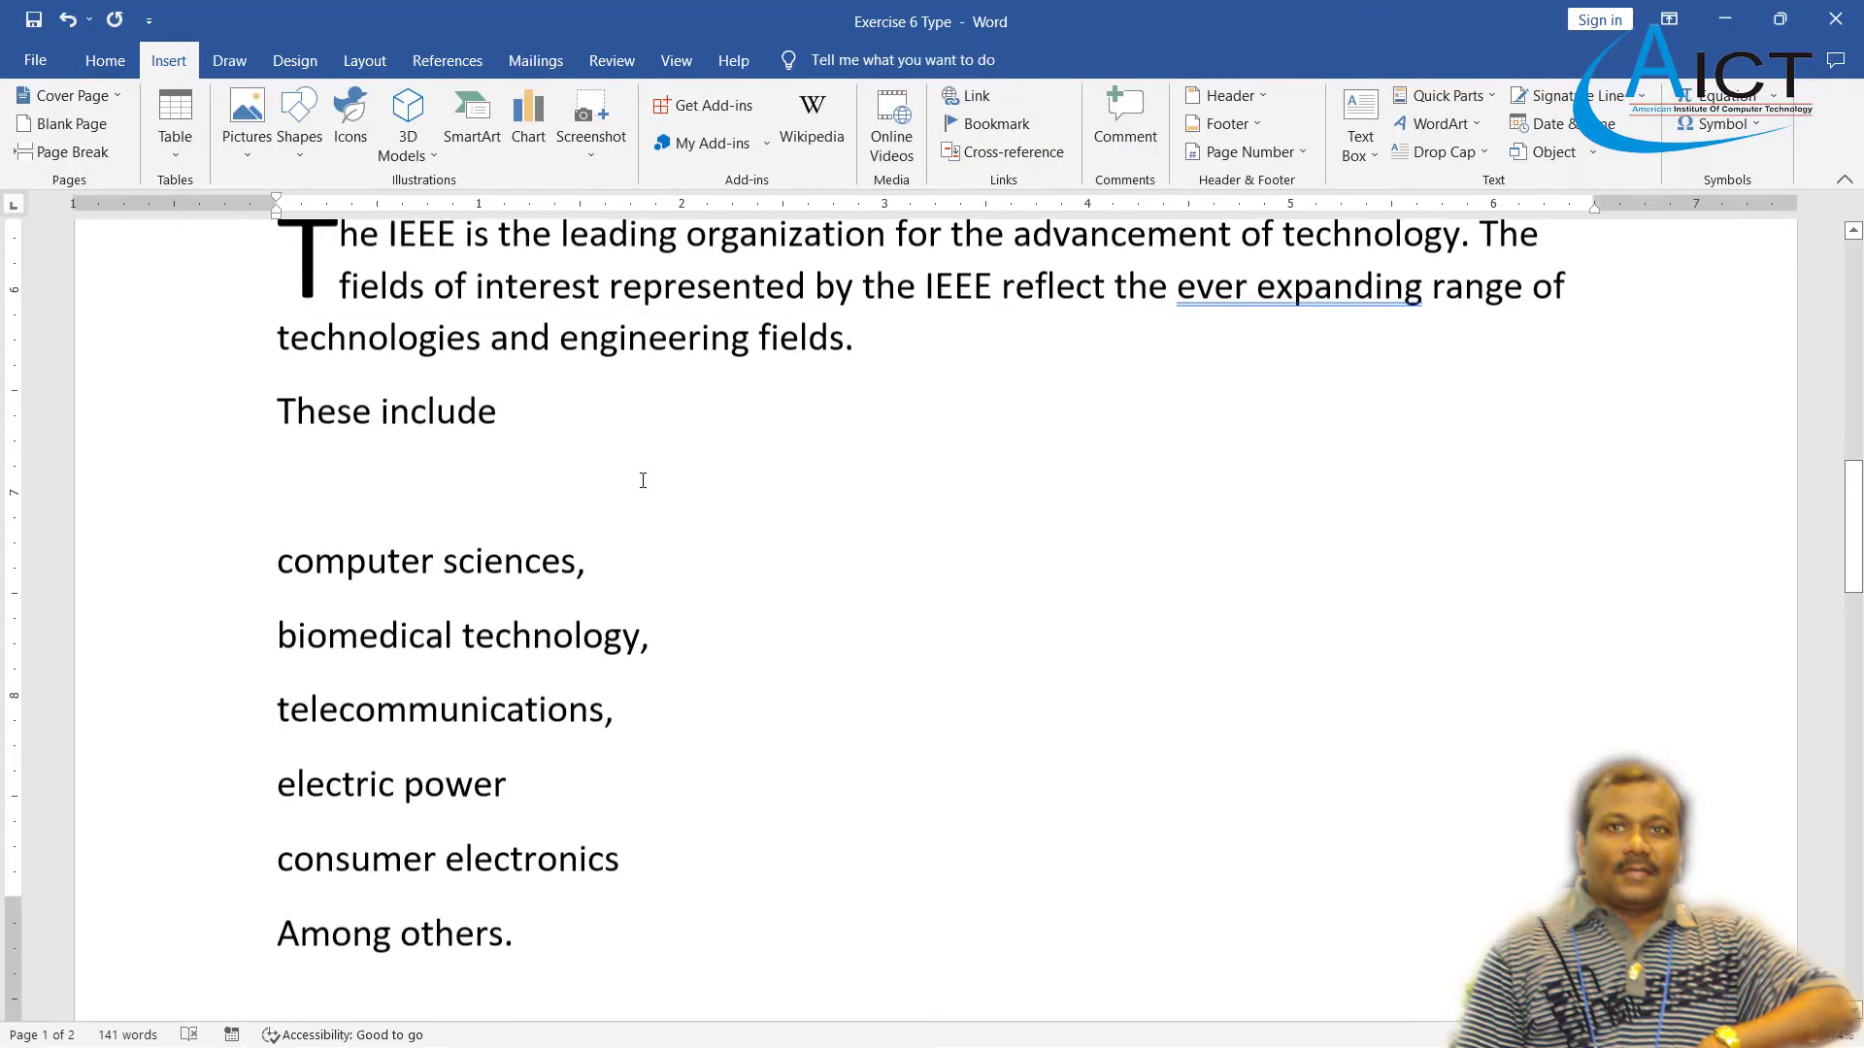
{"action": "left_click_drag", "start_coordinate": [281, 453], "coordinate": [574, 845]}
{"action": "scroll", "coordinate": [599, 777], "scroll_direction": "down", "scroll_amount": 3}
{"action": "scroll", "coordinate": [599, 776], "scroll_direction": "down", "scroll_amount": 5}
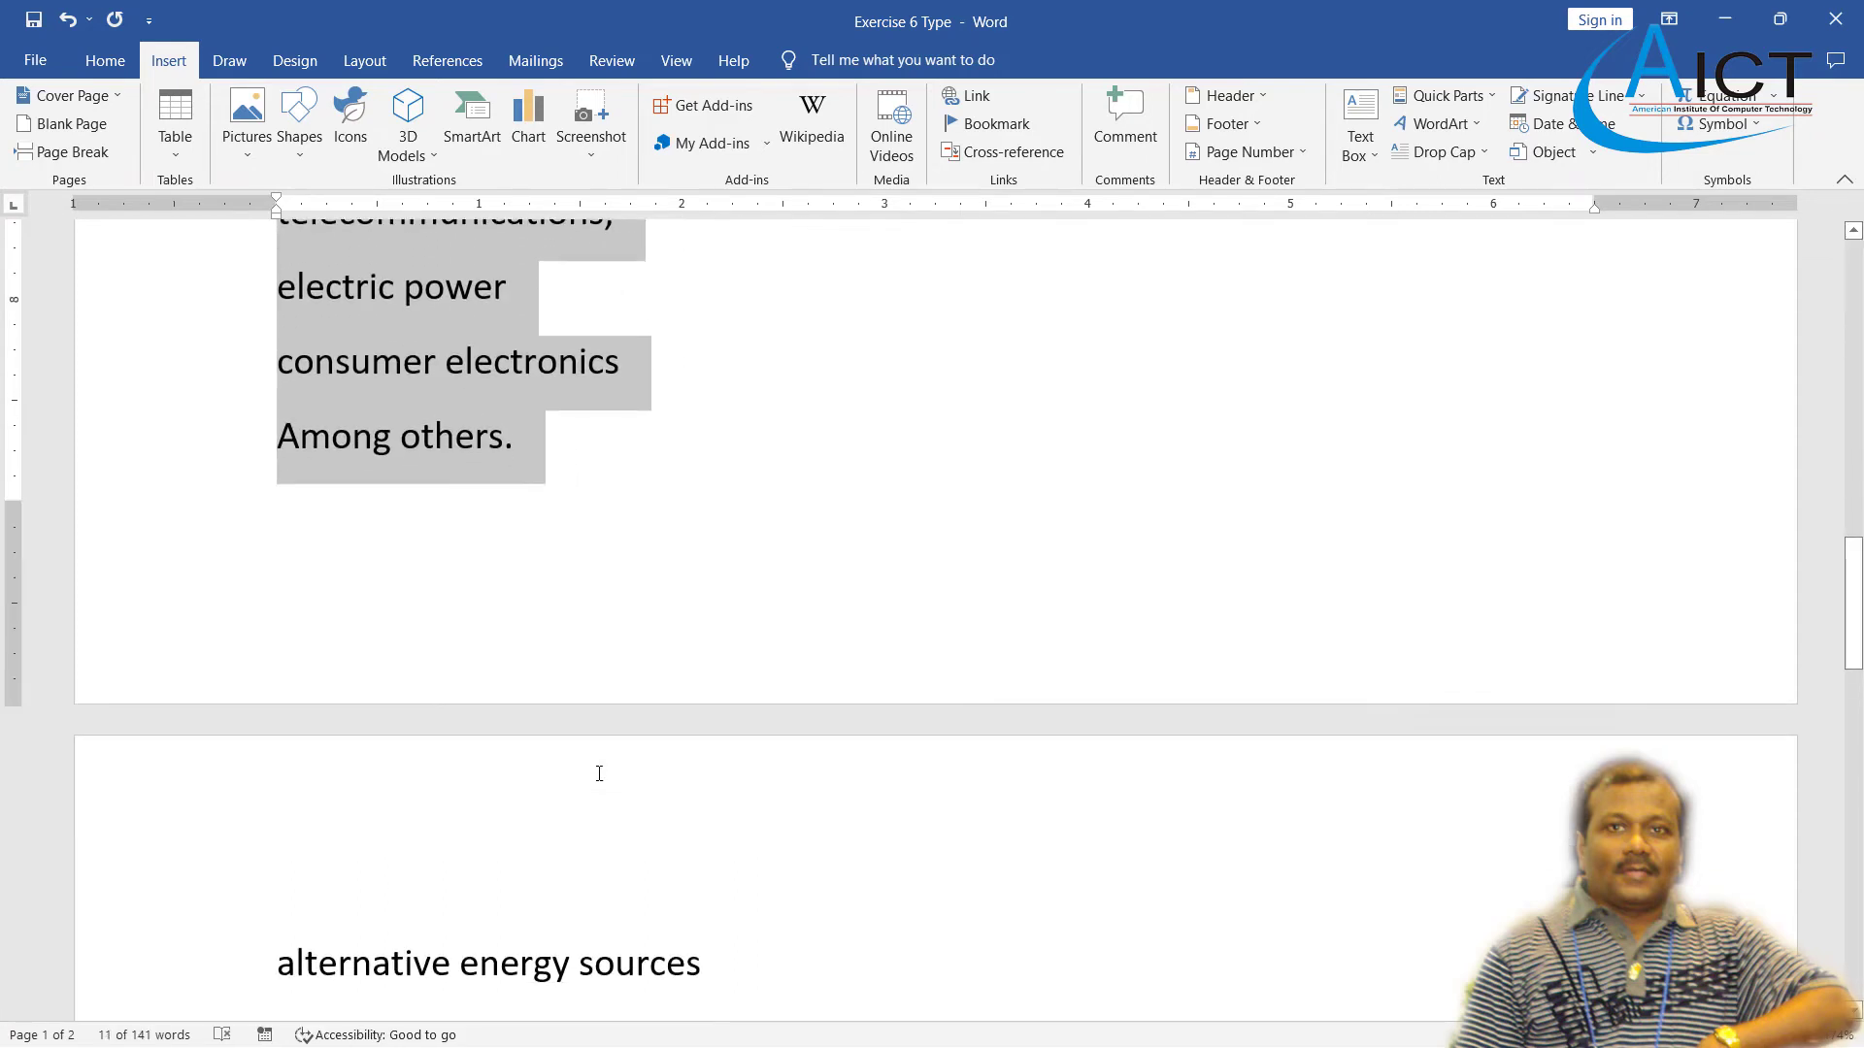
{"action": "scroll", "coordinate": [380, 555], "scroll_direction": "up", "scroll_amount": 8}
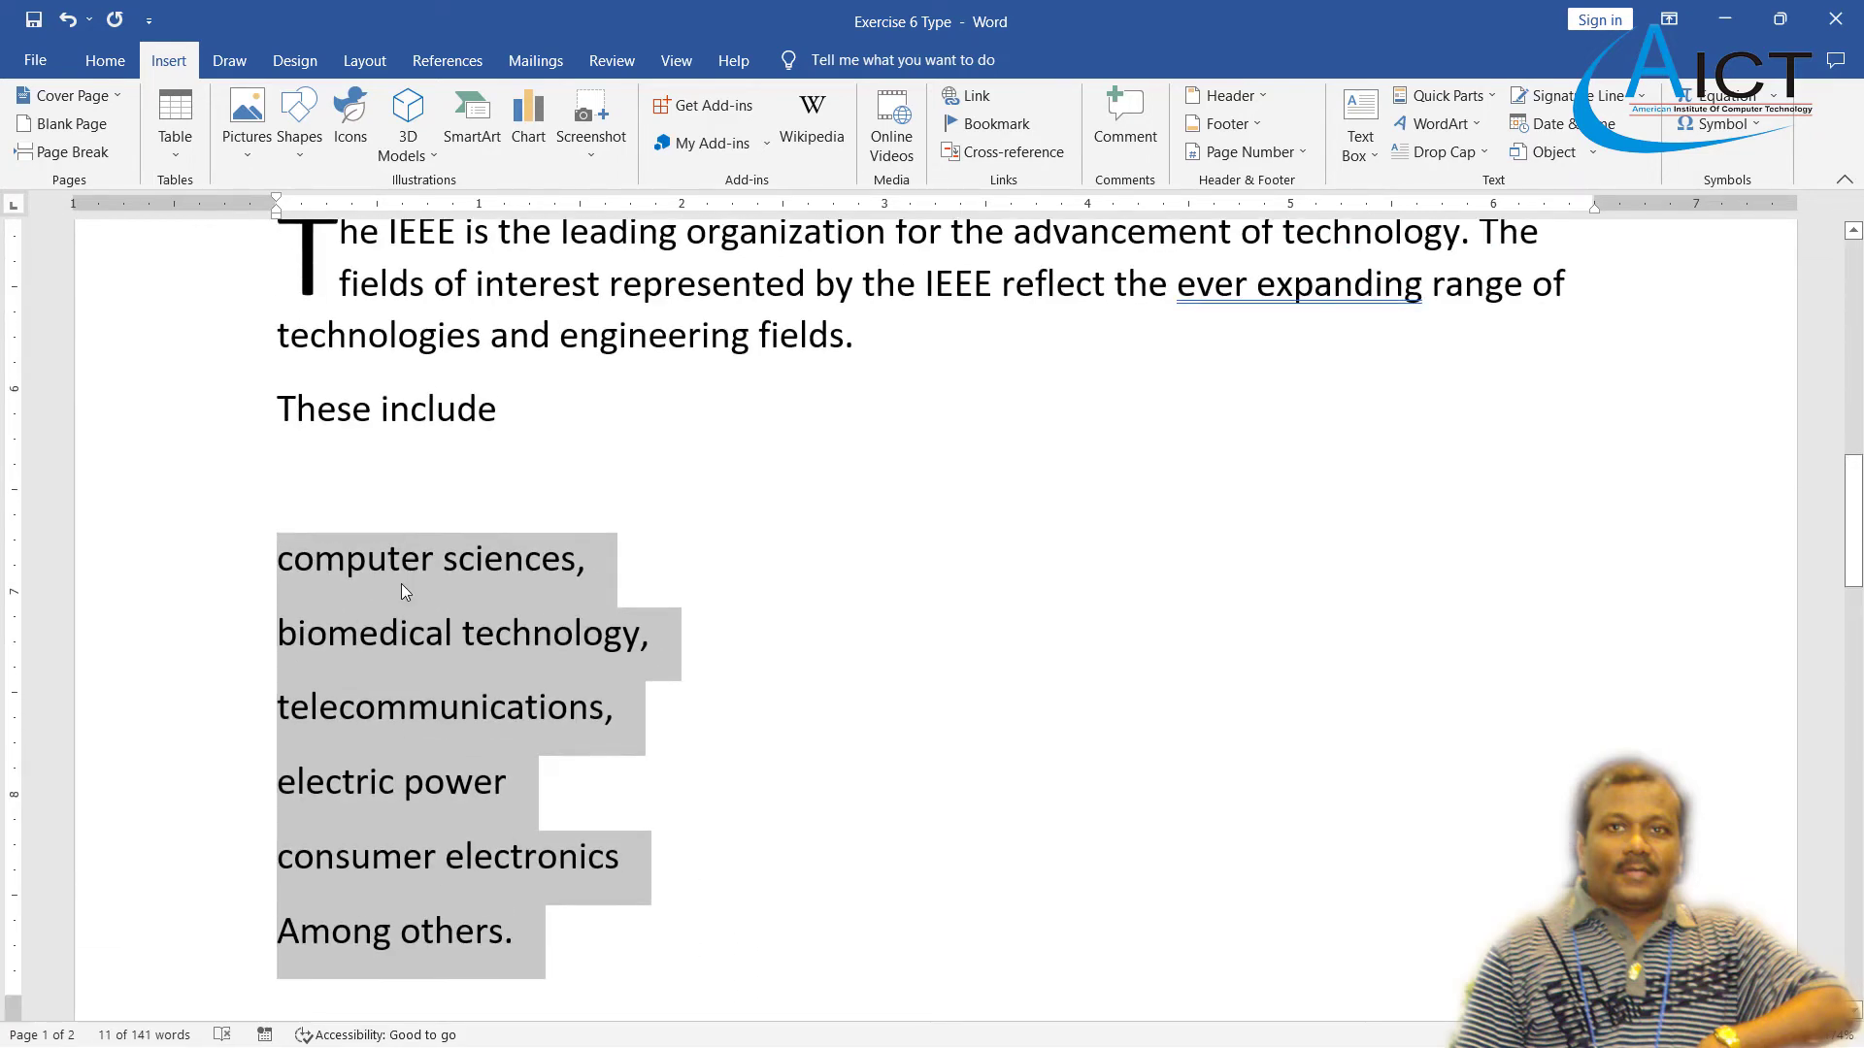
{"action": "left_click", "coordinate": [400, 580]}
{"action": "scroll", "coordinate": [529, 625], "scroll_direction": "down", "scroll_amount": 7}
{"action": "left_click_drag", "start_coordinate": [447, 631], "coordinate": [517, 625]}
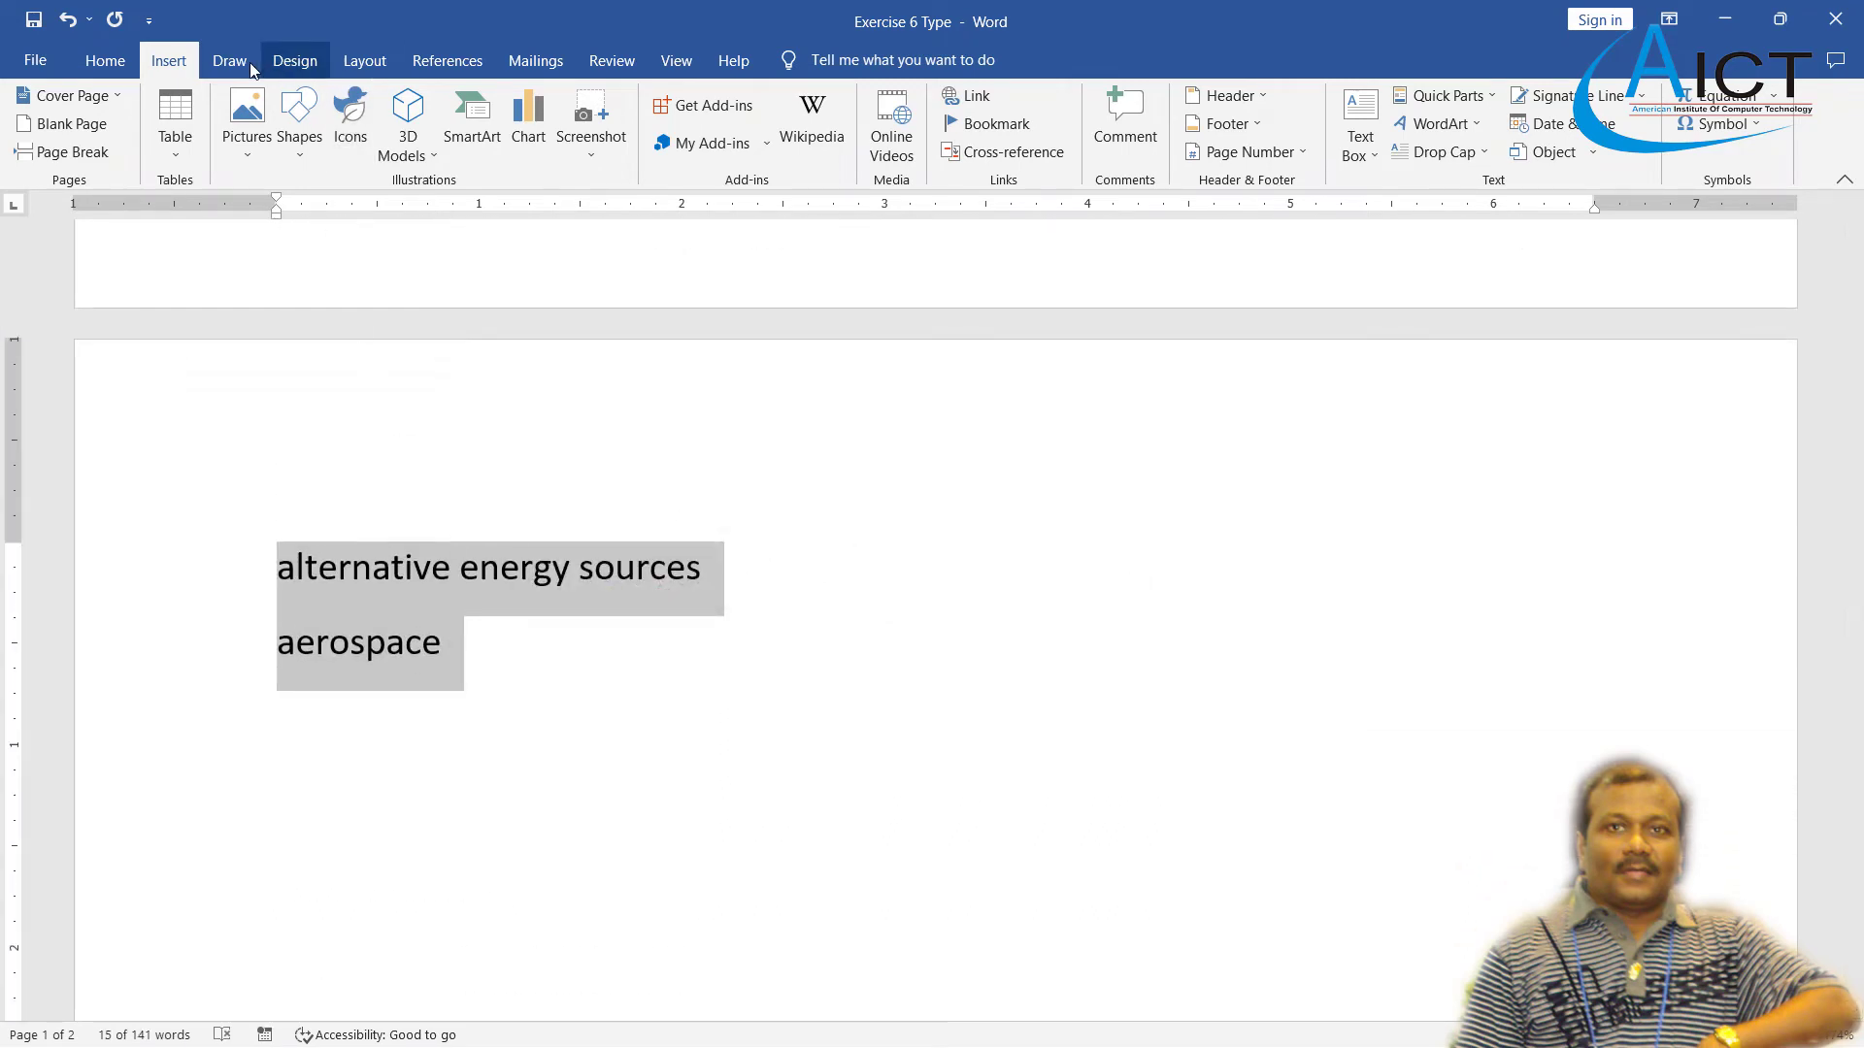
{"action": "left_click", "coordinate": [309, 68]}
{"action": "left_click", "coordinate": [363, 68]}
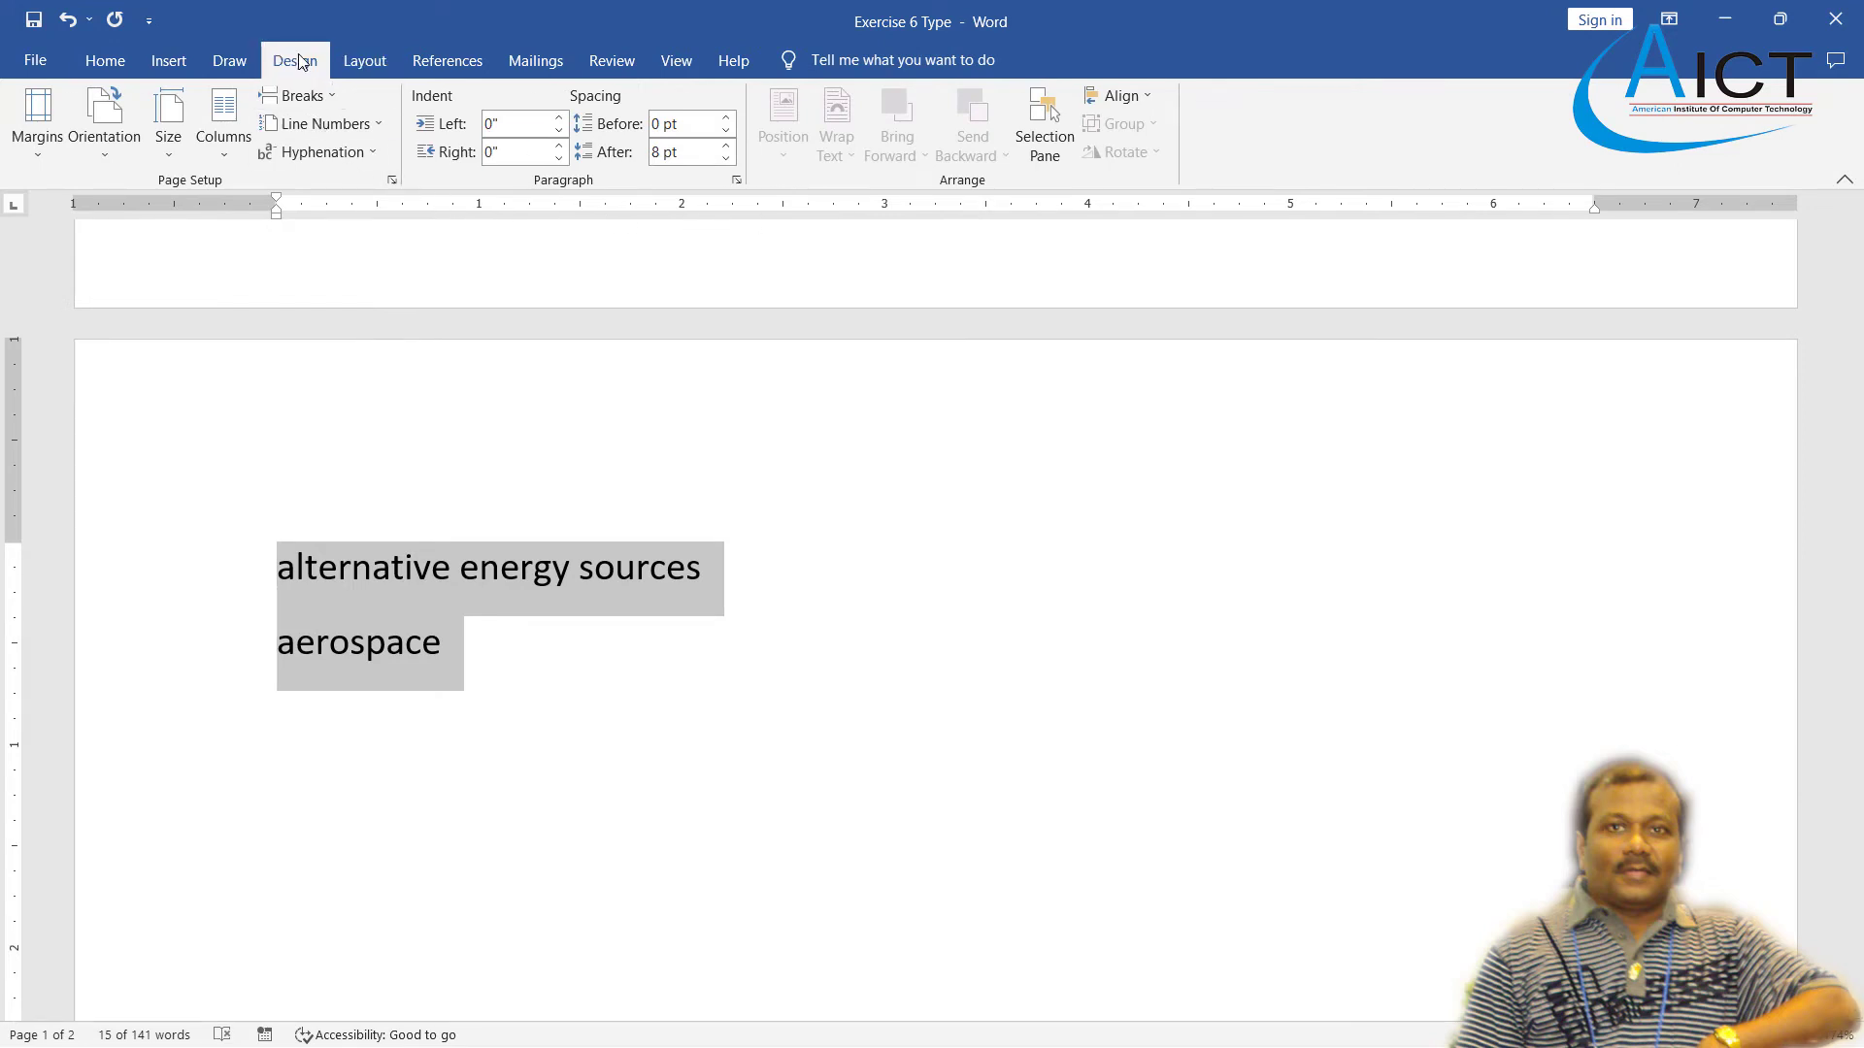
{"action": "left_click", "coordinate": [292, 61]}
{"action": "left_click", "coordinate": [365, 60]}
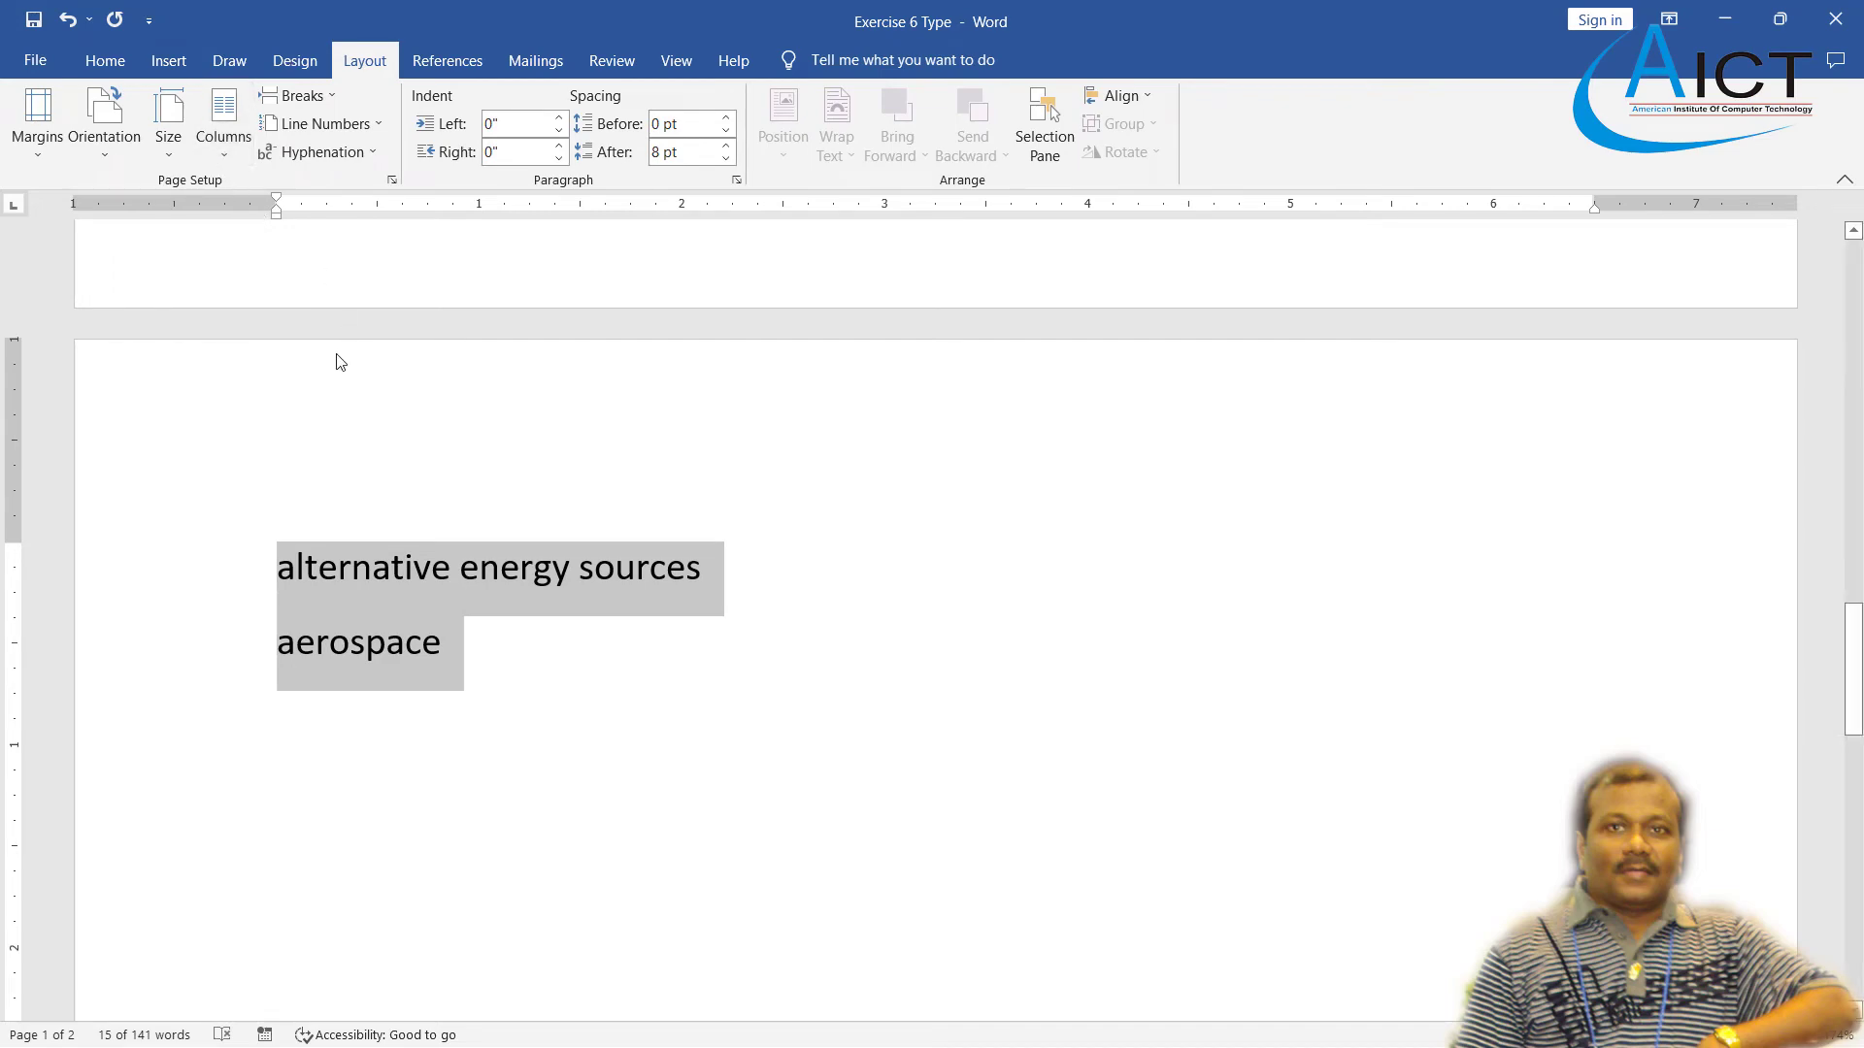
{"action": "scroll", "coordinate": [369, 408], "scroll_direction": "up", "scroll_amount": 3}
{"action": "scroll", "coordinate": [371, 408], "scroll_direction": "up", "scroll_amount": 4}
{"action": "scroll", "coordinate": [214, 146], "scroll_direction": "up", "scroll_amount": 1}
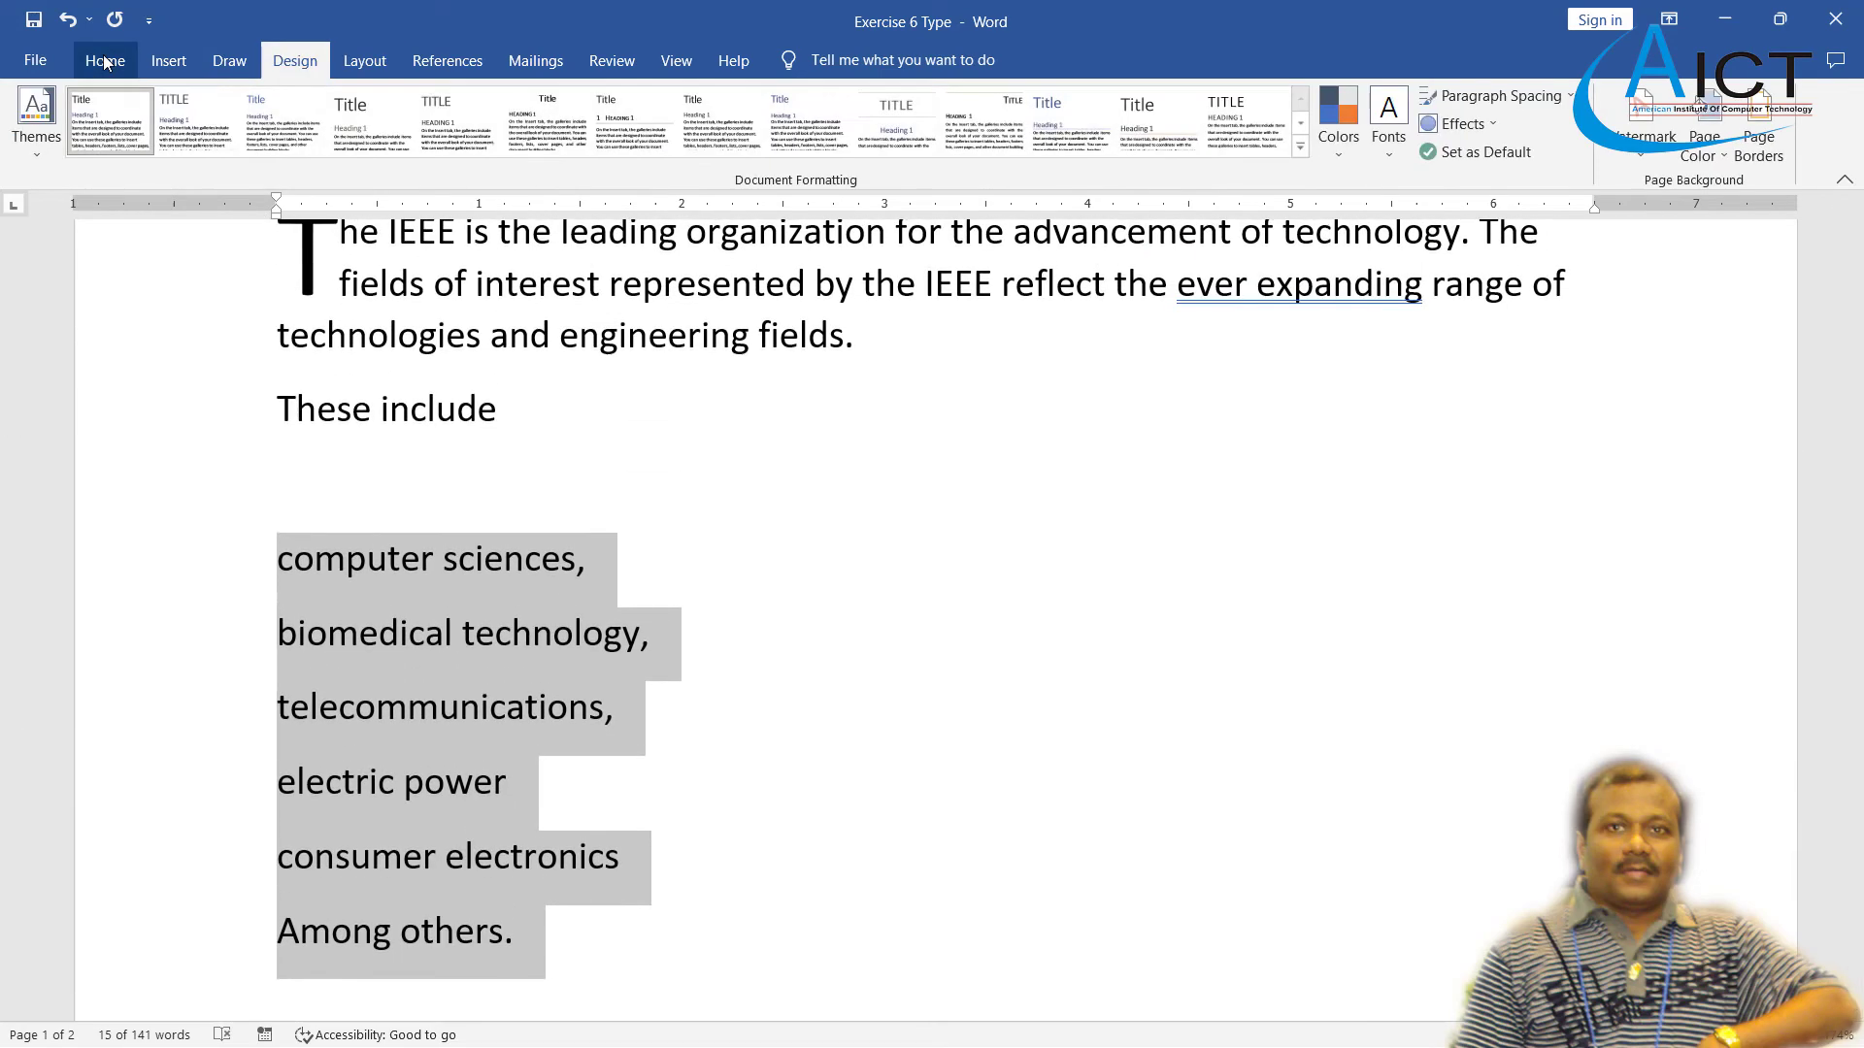
- Define the airplane symbol from the Wingdings font (character code 81) as the bullet for the selected lines under "These include"
{"action": "left_click", "coordinate": [106, 62]}
{"action": "scroll", "coordinate": [395, 290], "scroll_direction": "up", "scroll_amount": 1}
{"action": "scroll", "coordinate": [395, 290], "scroll_direction": "up", "scroll_amount": 1}
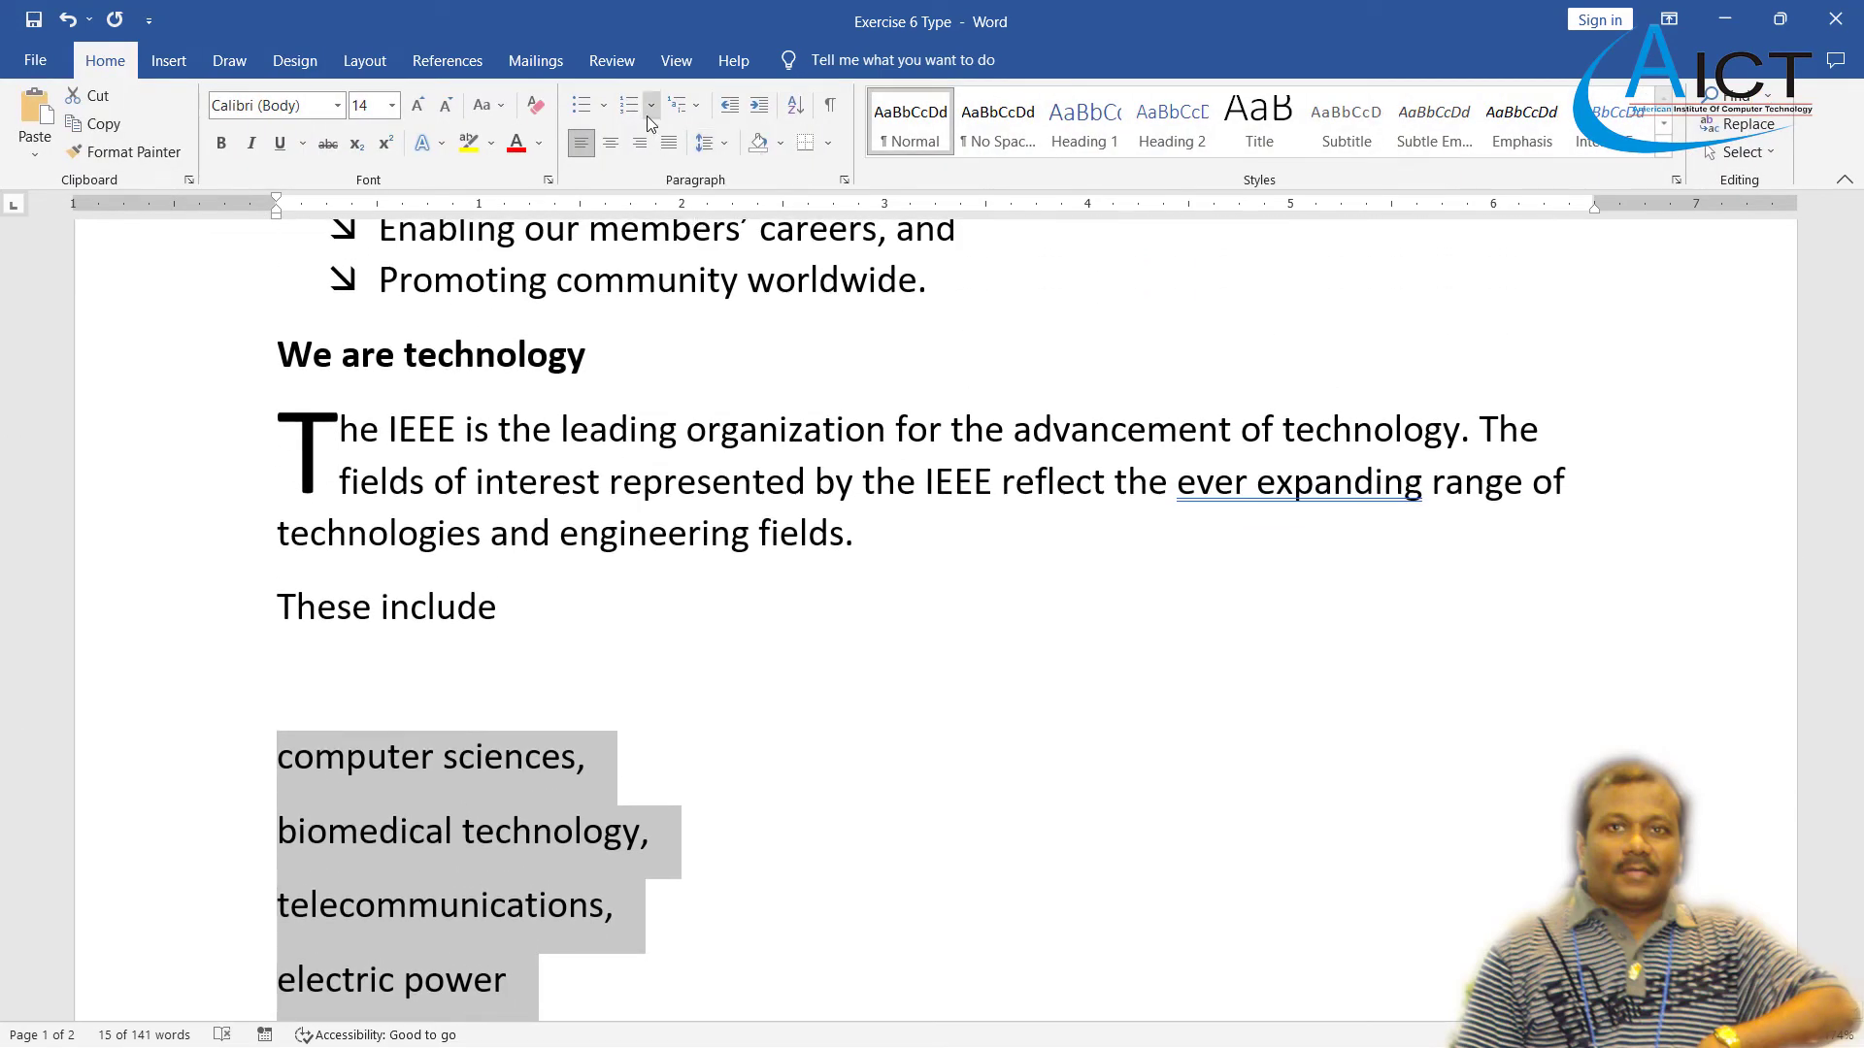
{"action": "left_click", "coordinate": [603, 105]}
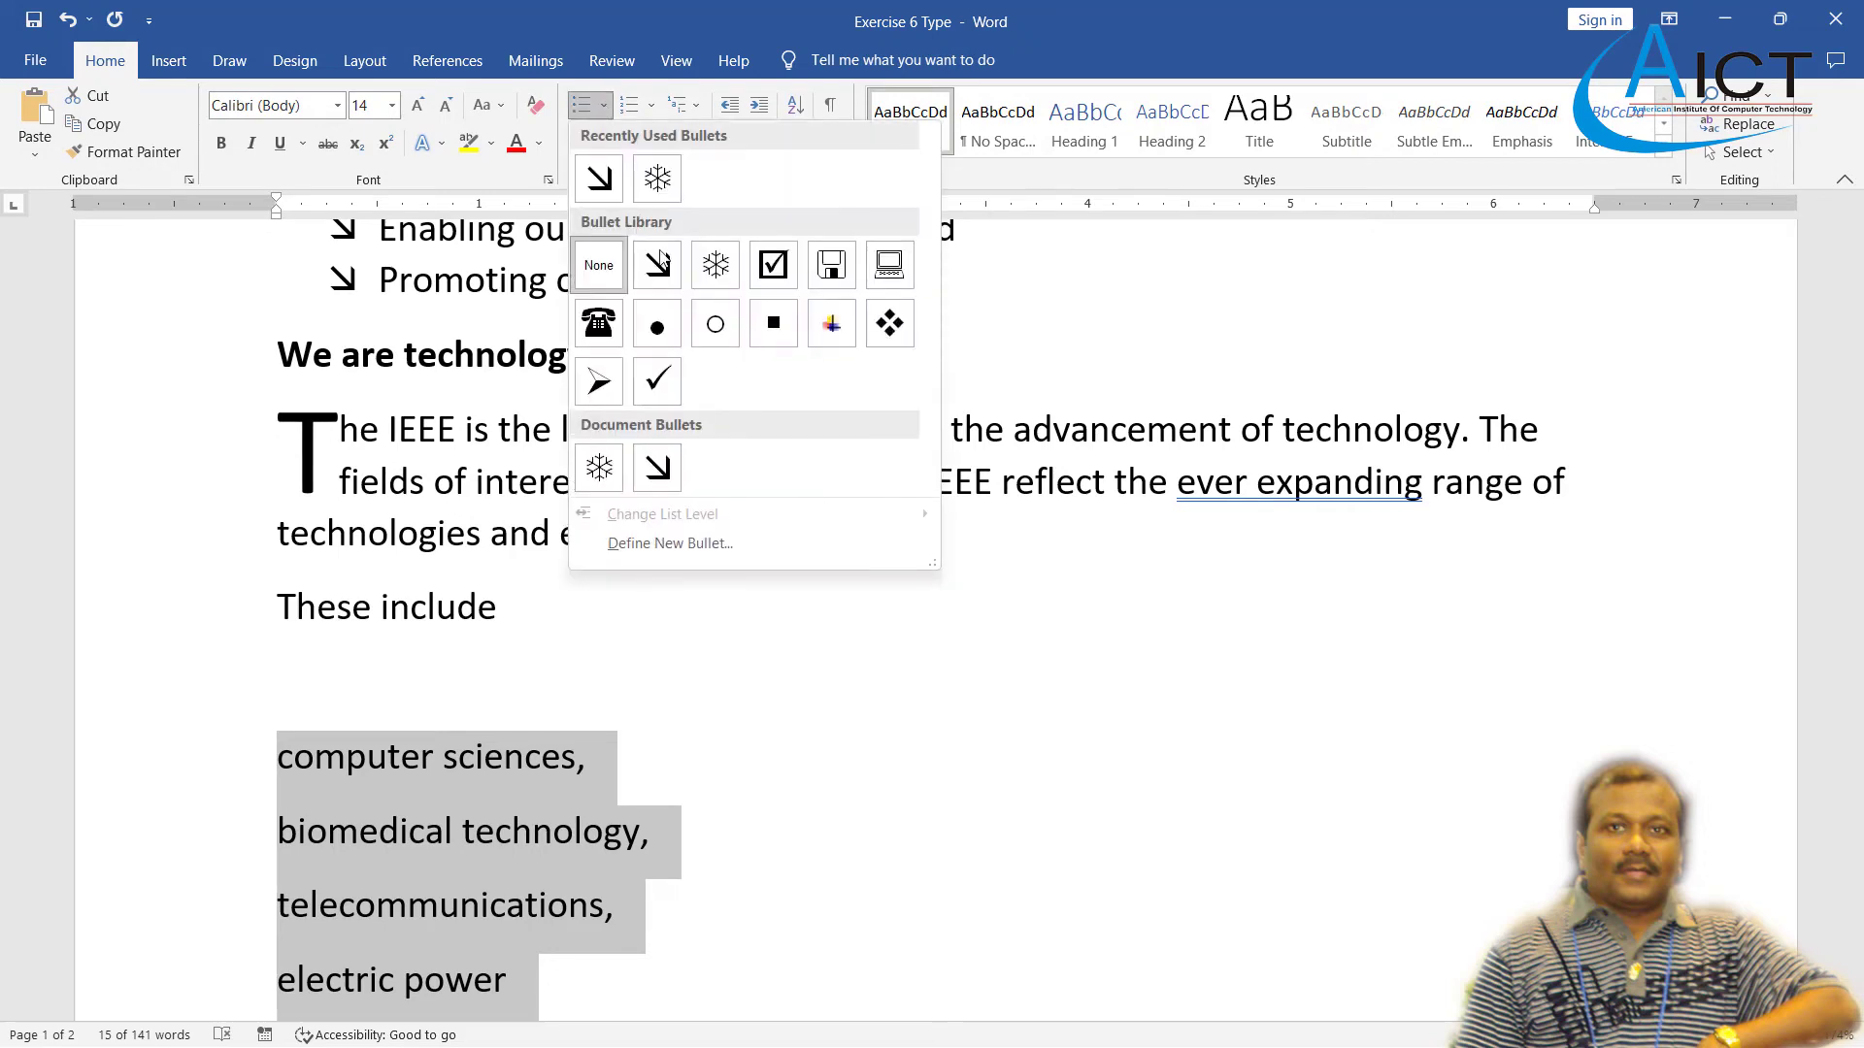
{"action": "left_click", "coordinate": [705, 543]}
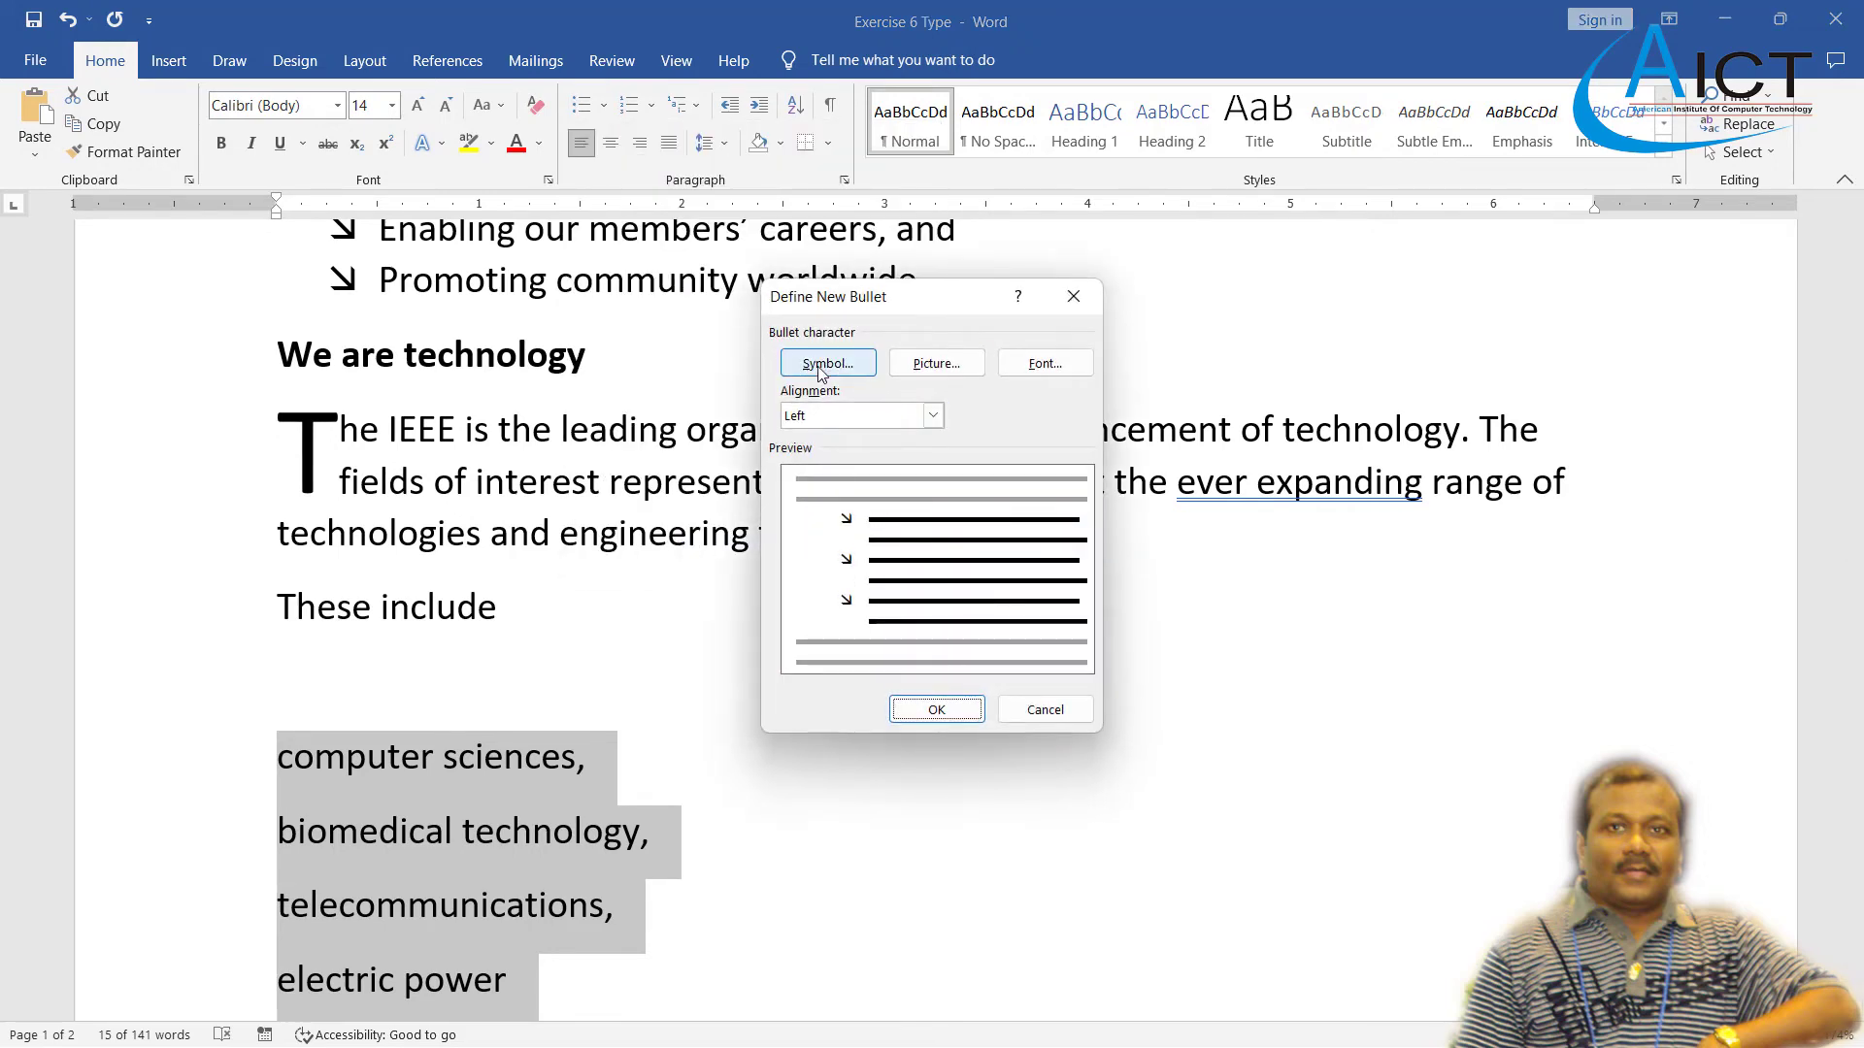
{"action": "left_click", "coordinate": [821, 367]}
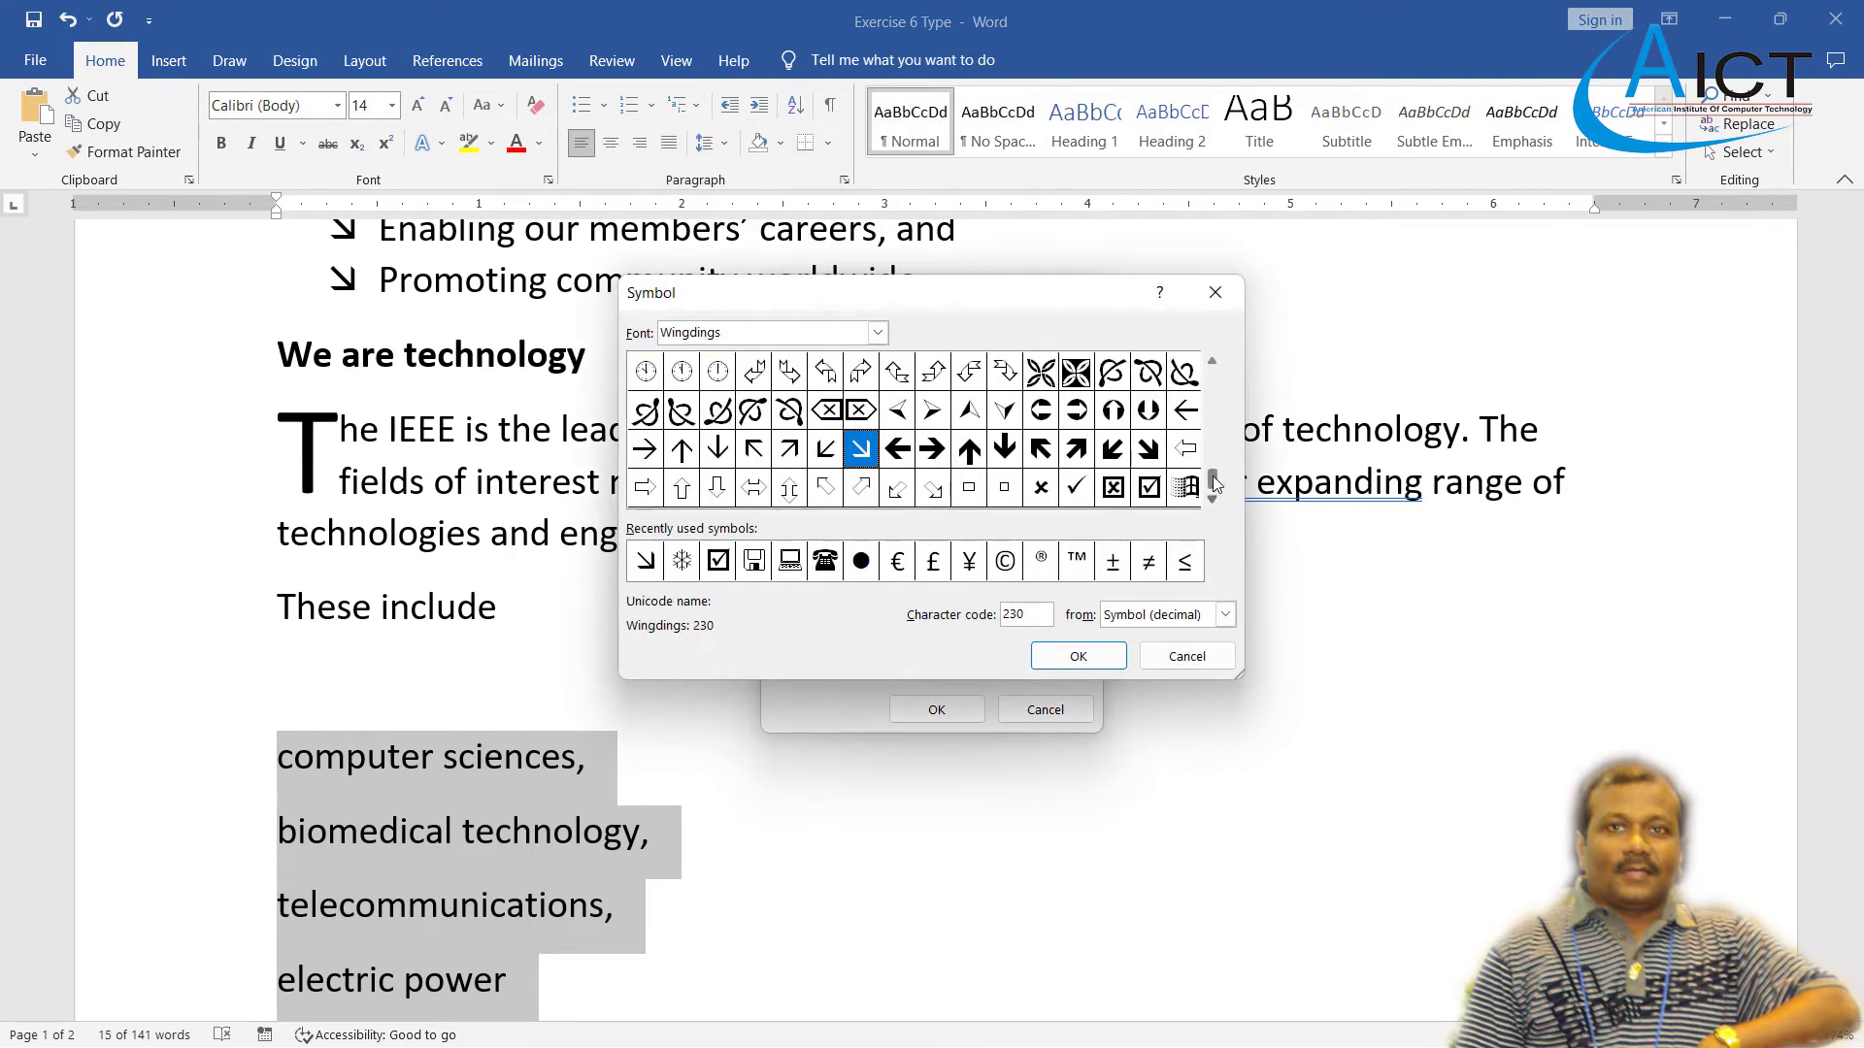
{"action": "left_click", "coordinate": [1212, 362]}
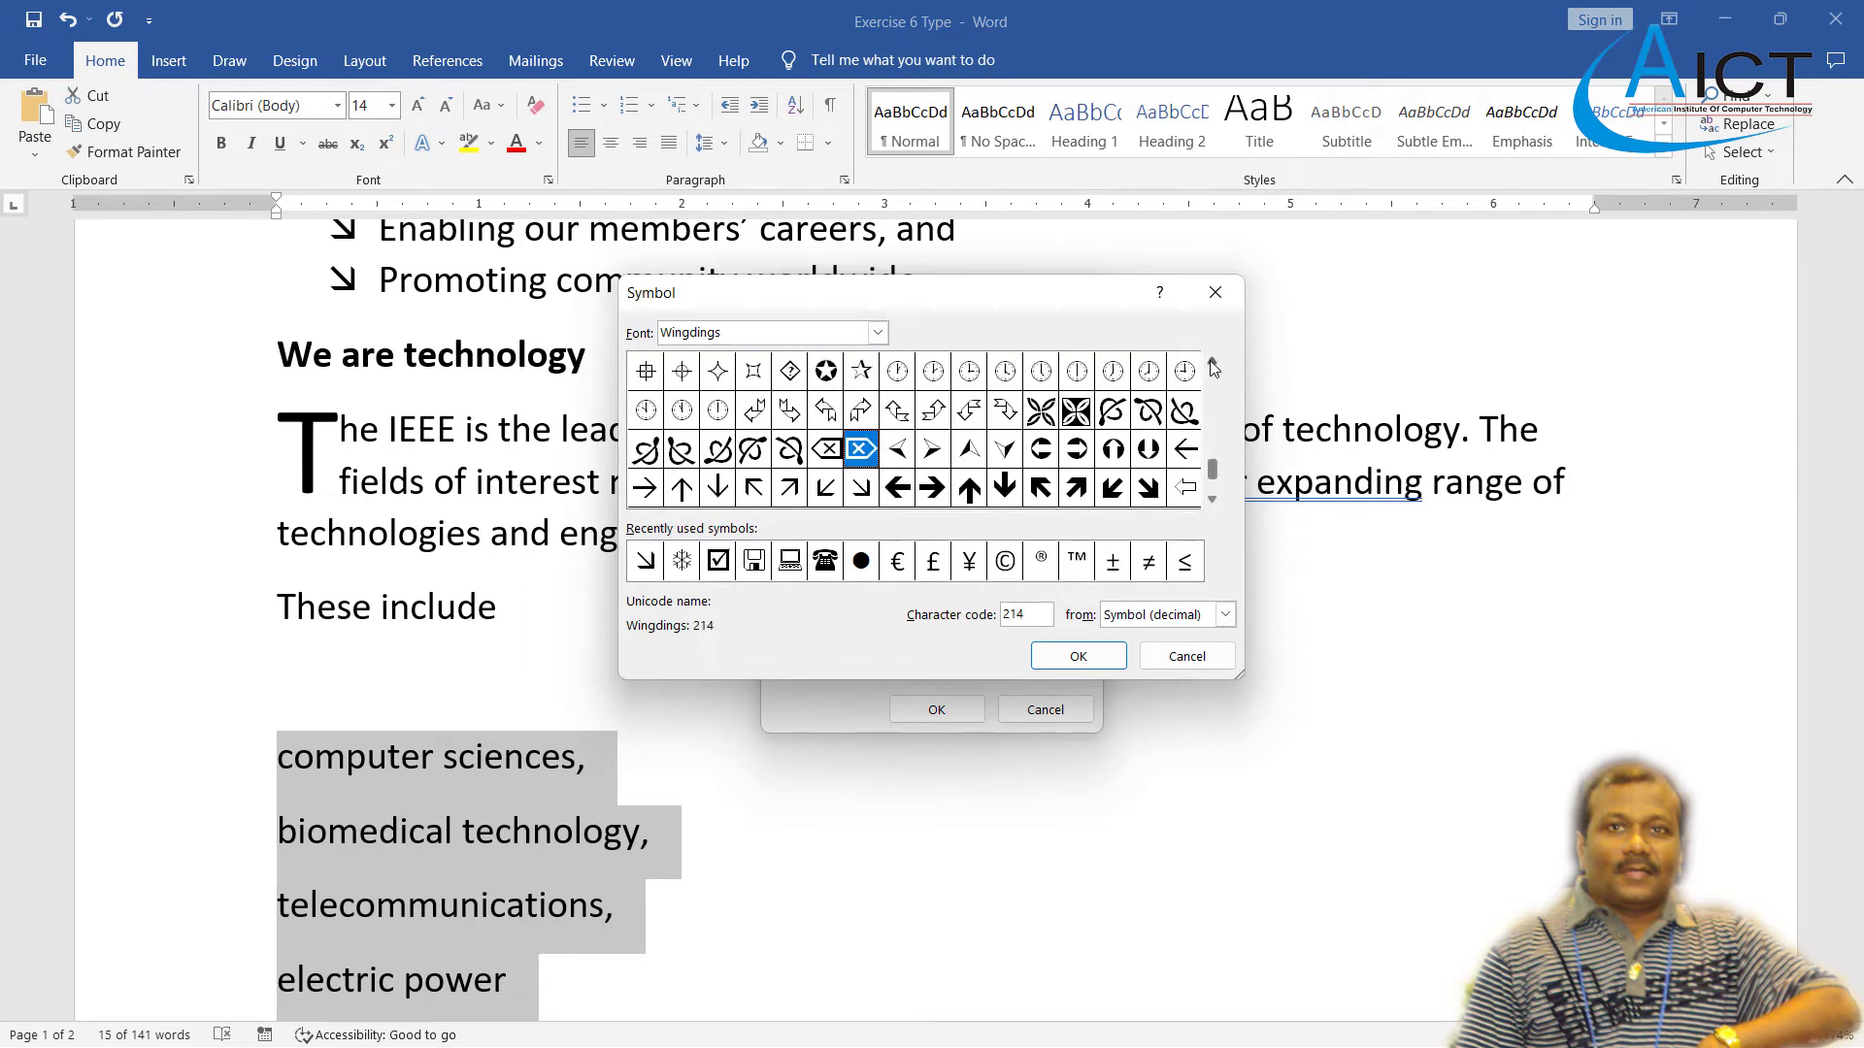
{"action": "left_click", "coordinate": [1212, 362]}
{"action": "left_click", "coordinate": [1211, 364]}
{"action": "left_click", "coordinate": [1214, 367]}
{"action": "left_click", "coordinate": [1213, 367]}
{"action": "left_click", "coordinate": [1214, 367]}
{"action": "left_click", "coordinate": [1214, 367]}
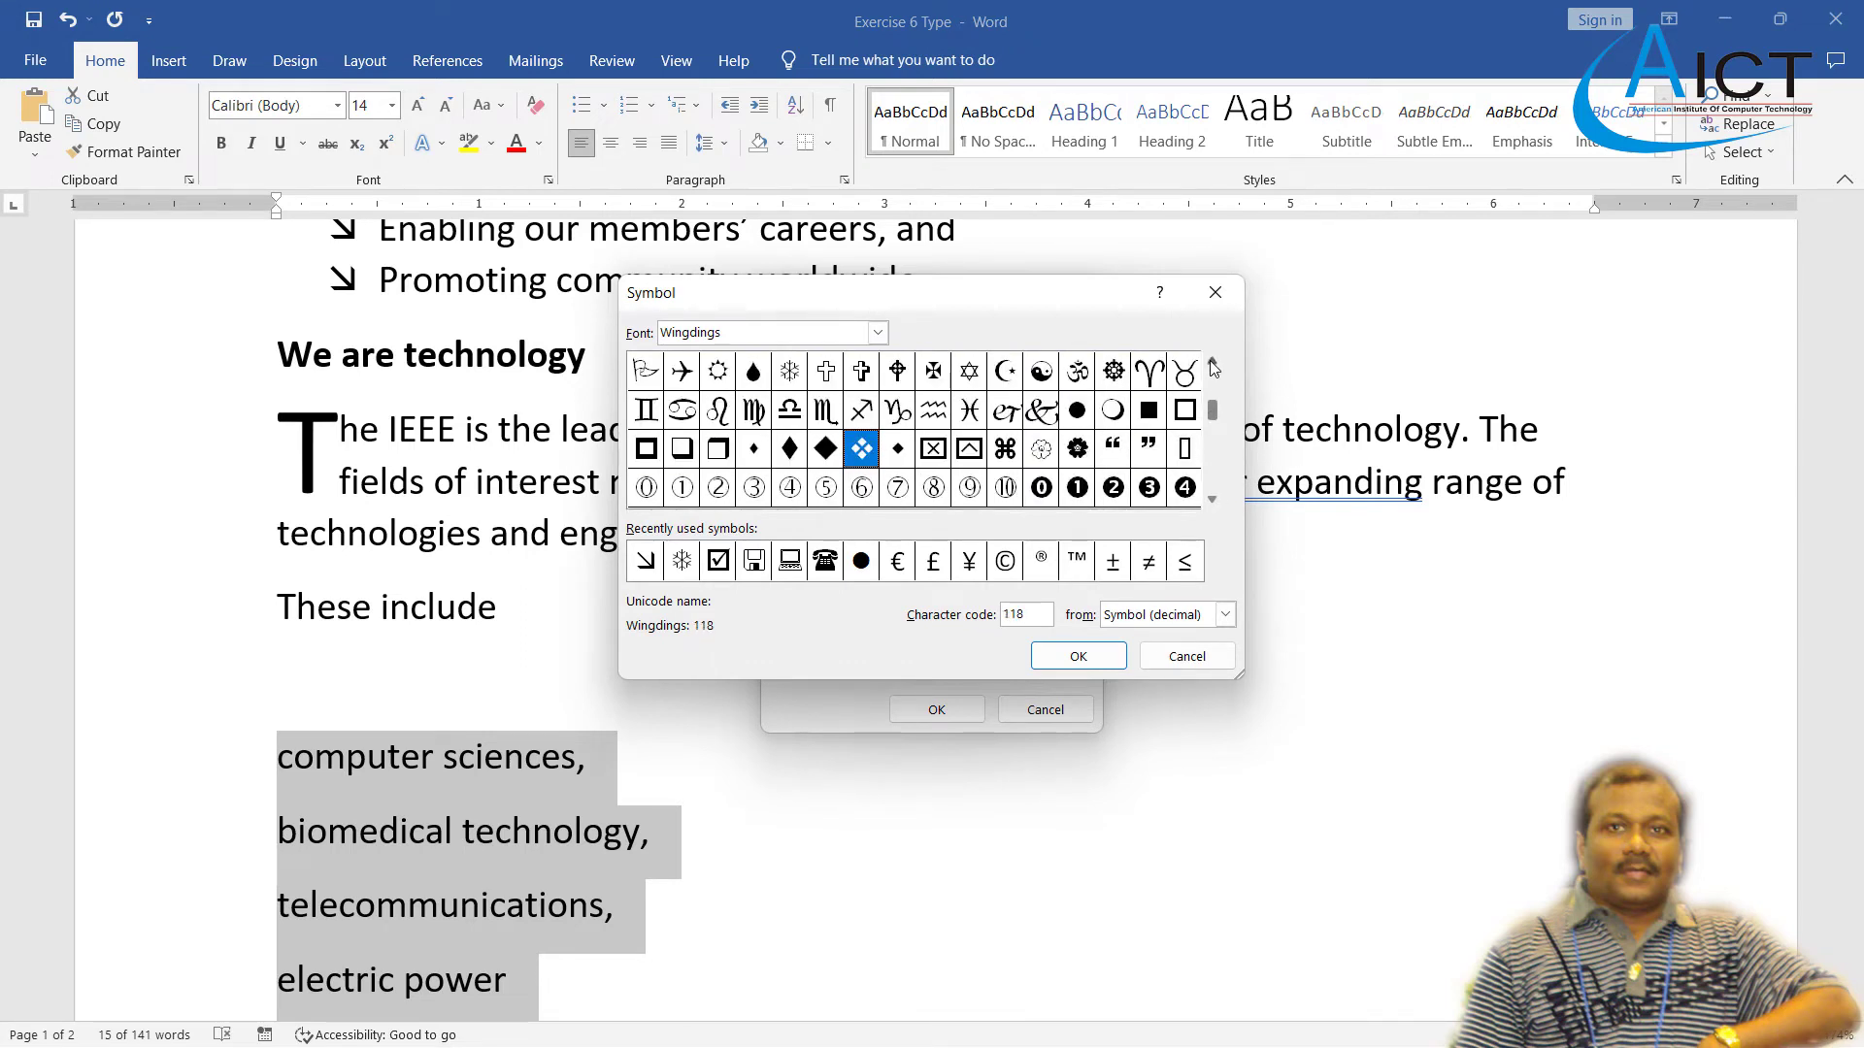
{"action": "left_click", "coordinate": [1213, 367]}
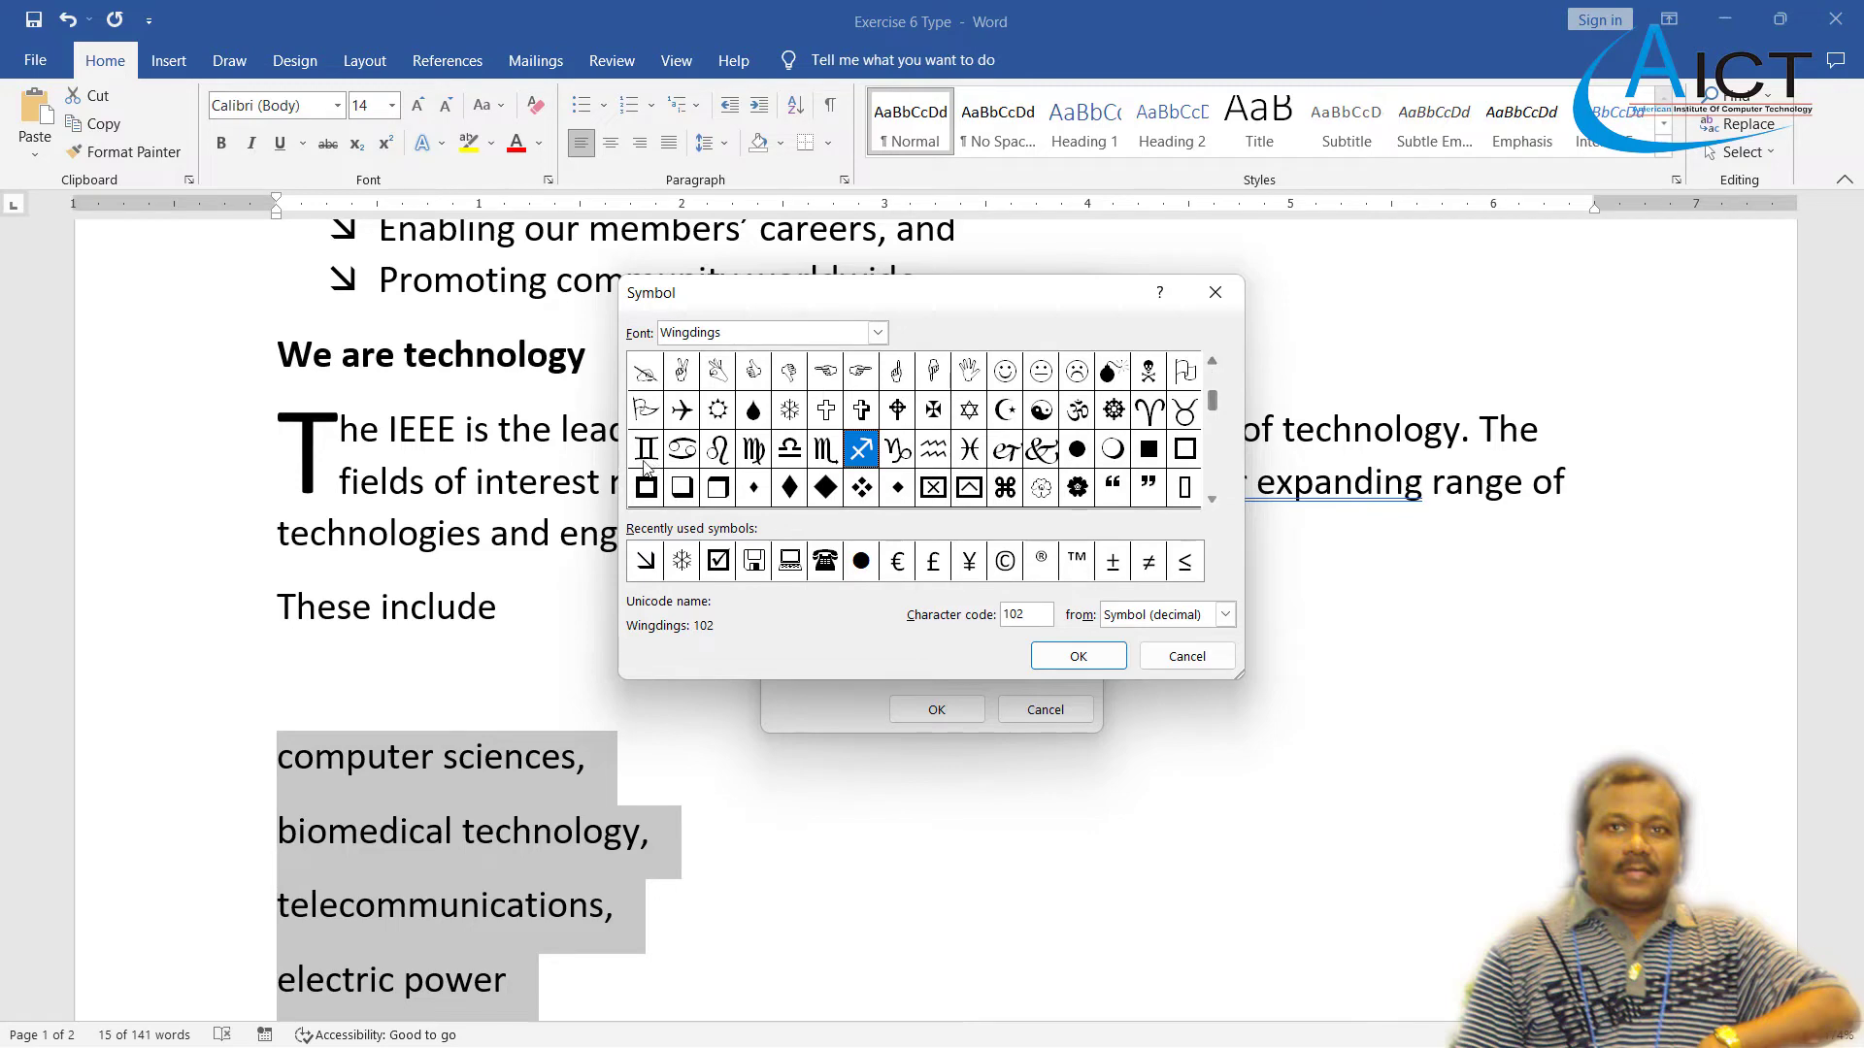
{"action": "left_click", "coordinate": [682, 412]}
{"action": "left_click", "coordinate": [1062, 653]}
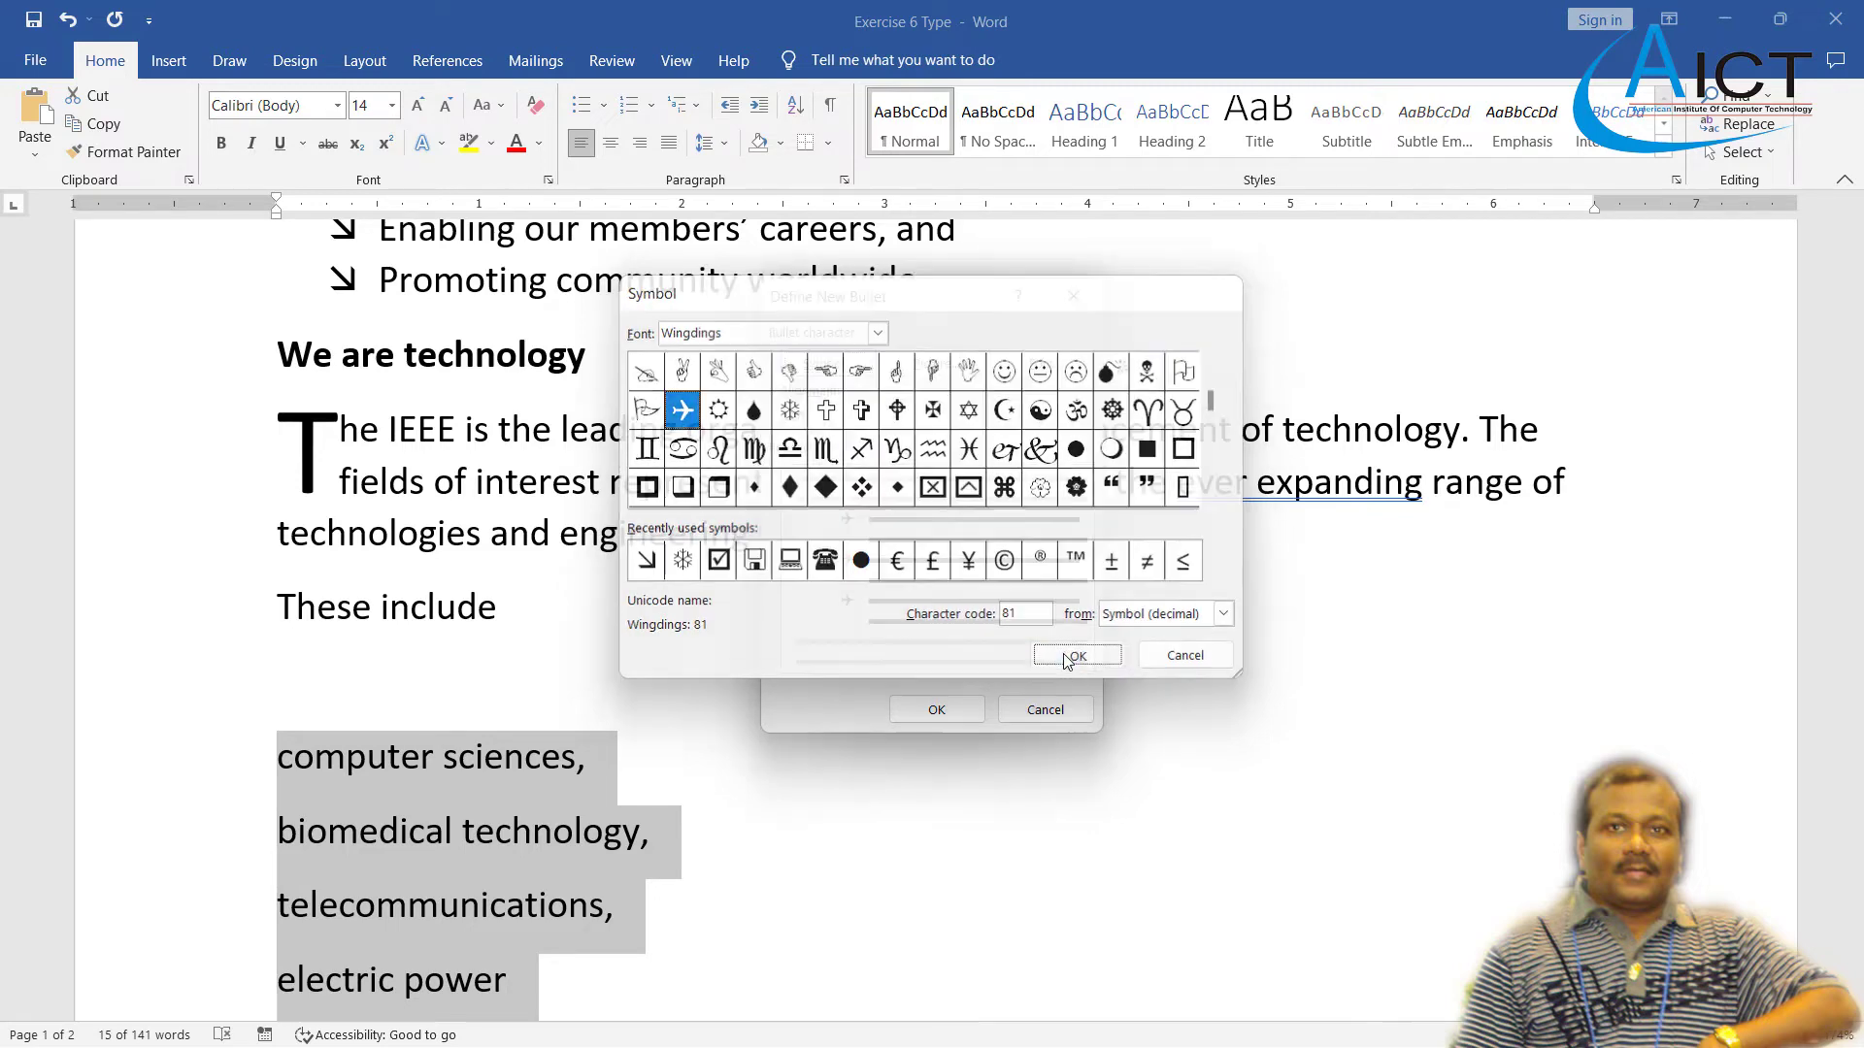
{"action": "left_click", "coordinate": [953, 714]}
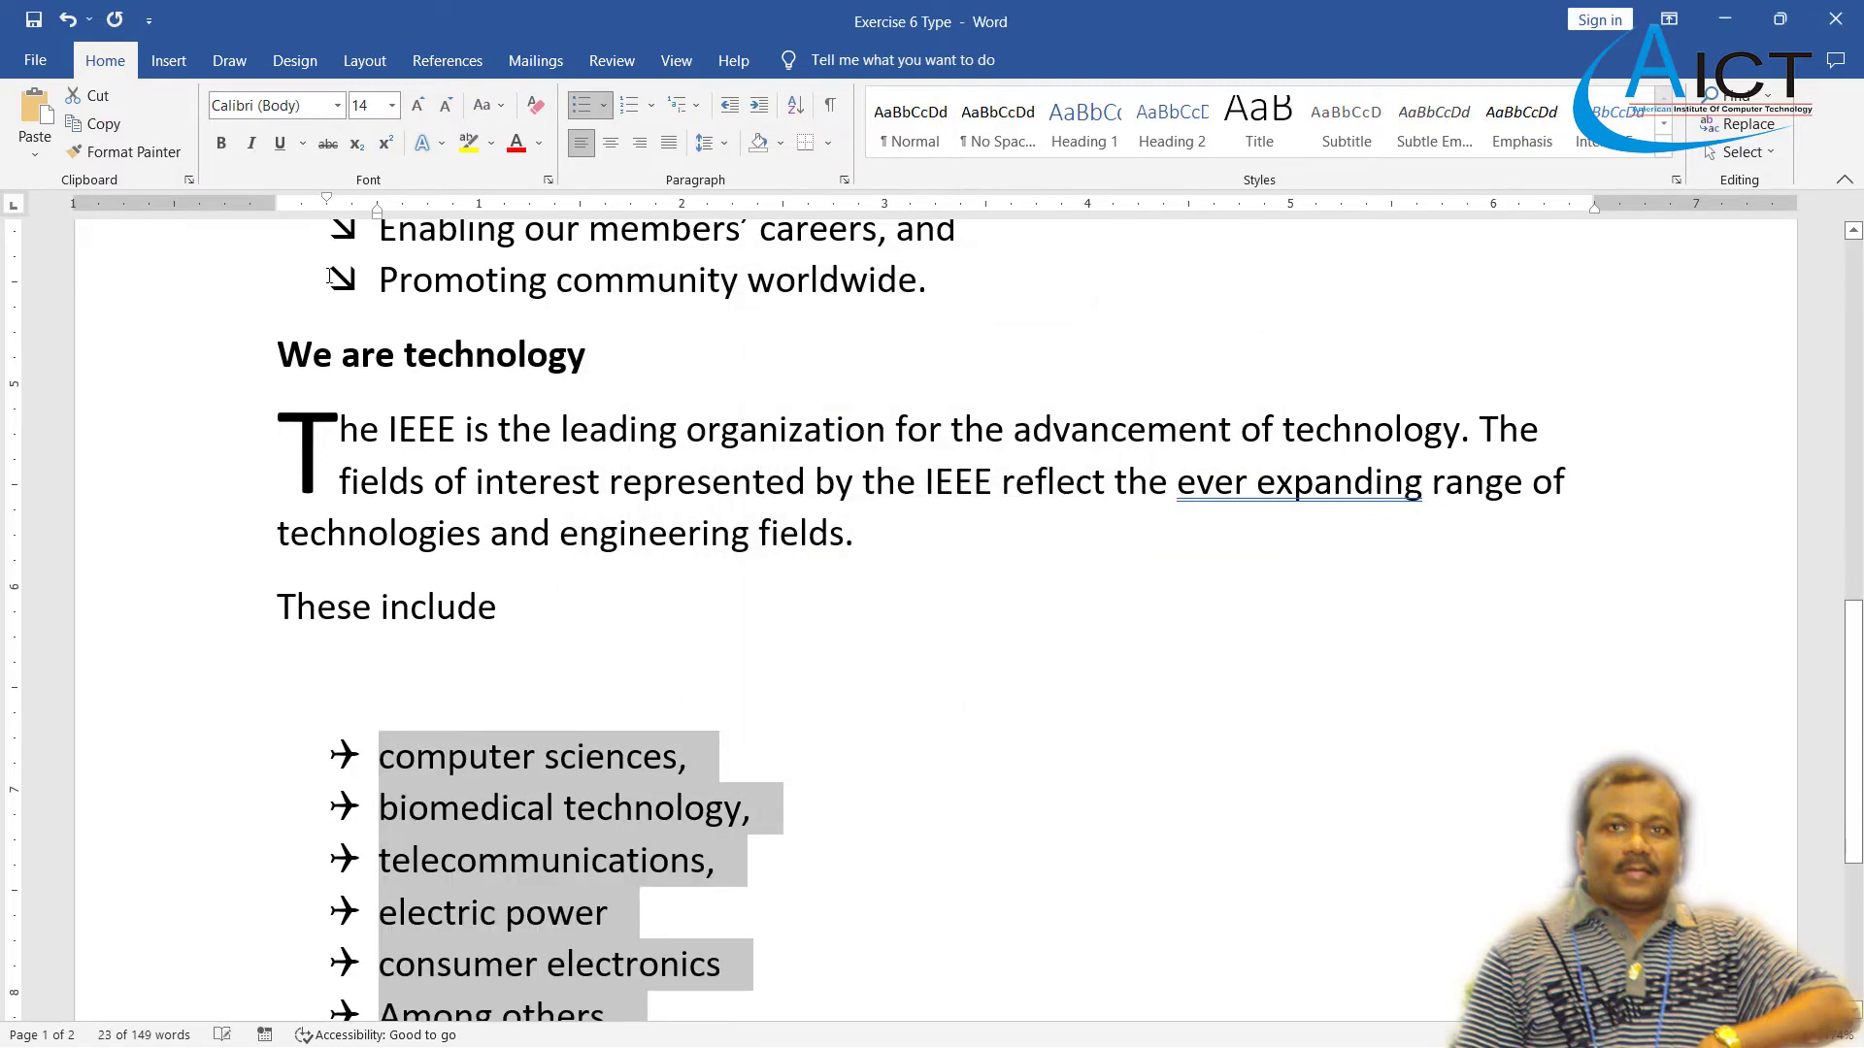
- Arrange the selected airplane-bulleted list in two equal-width columns with a line between them
{"action": "left_click", "coordinate": [364, 60]}
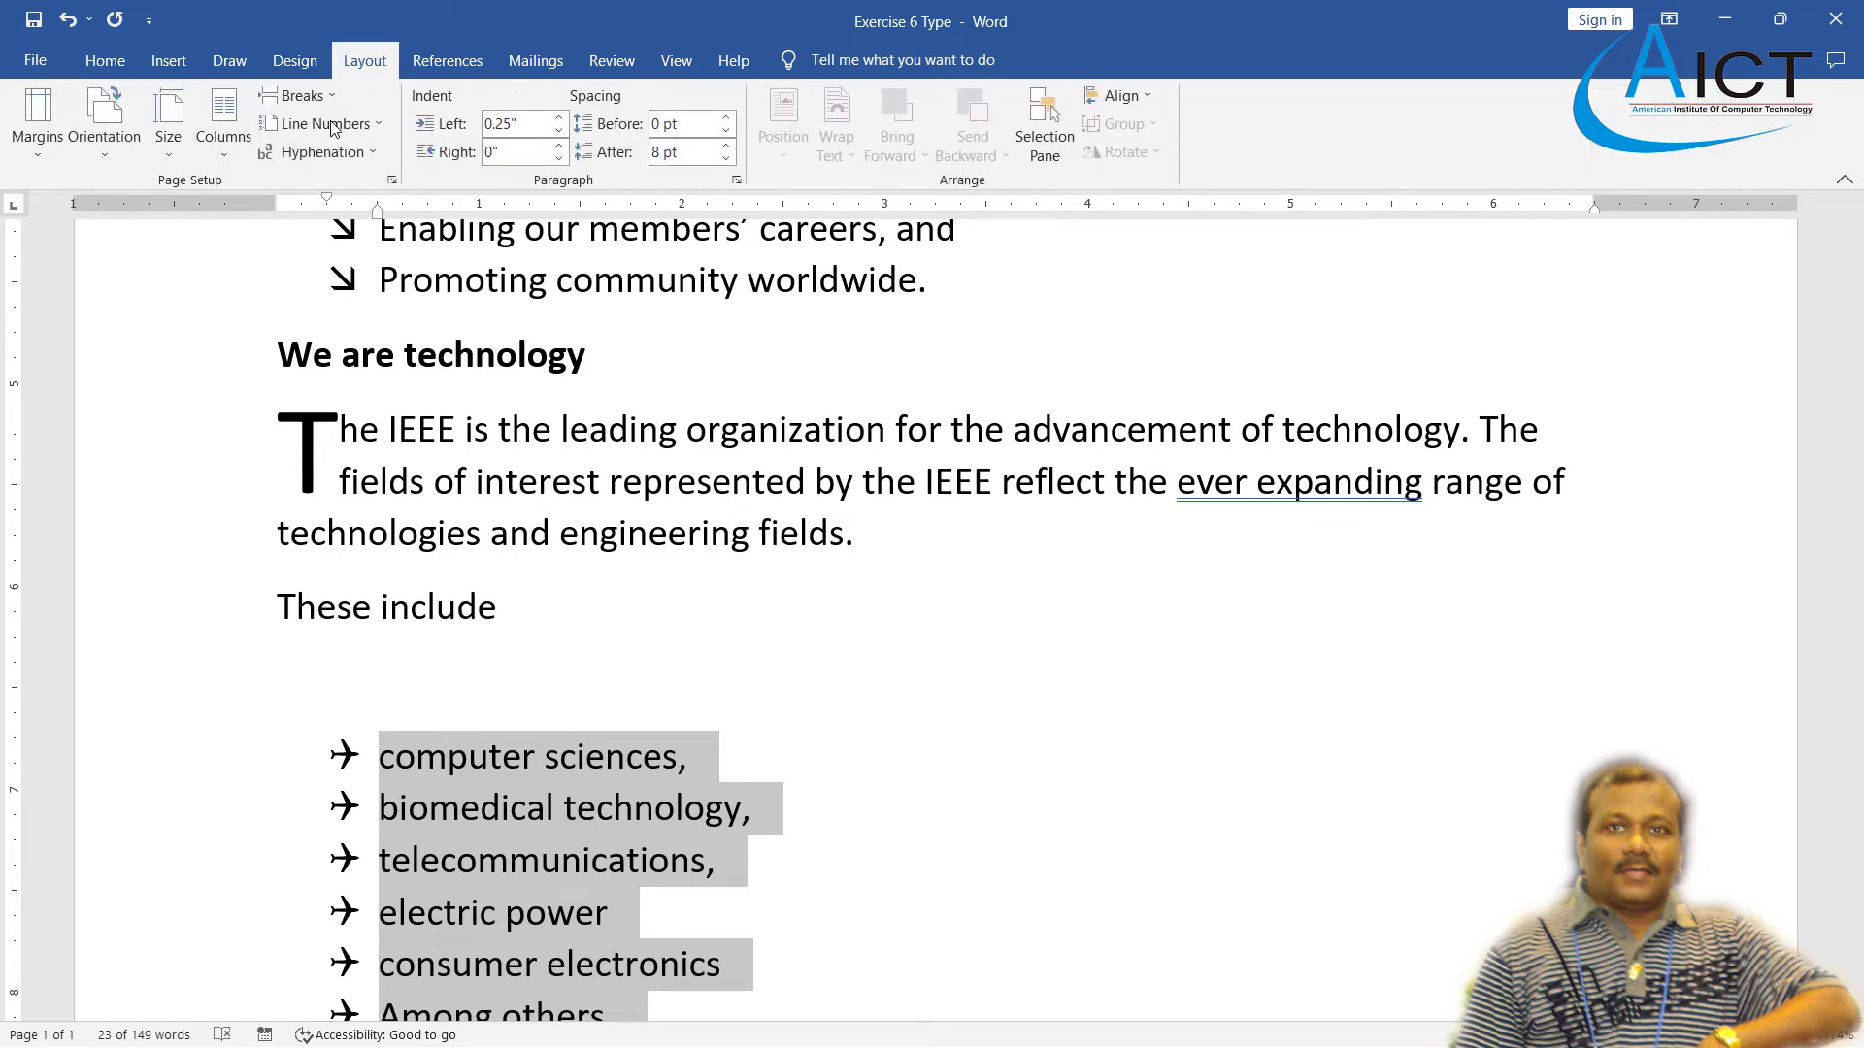
{"action": "left_click", "coordinate": [224, 159]}
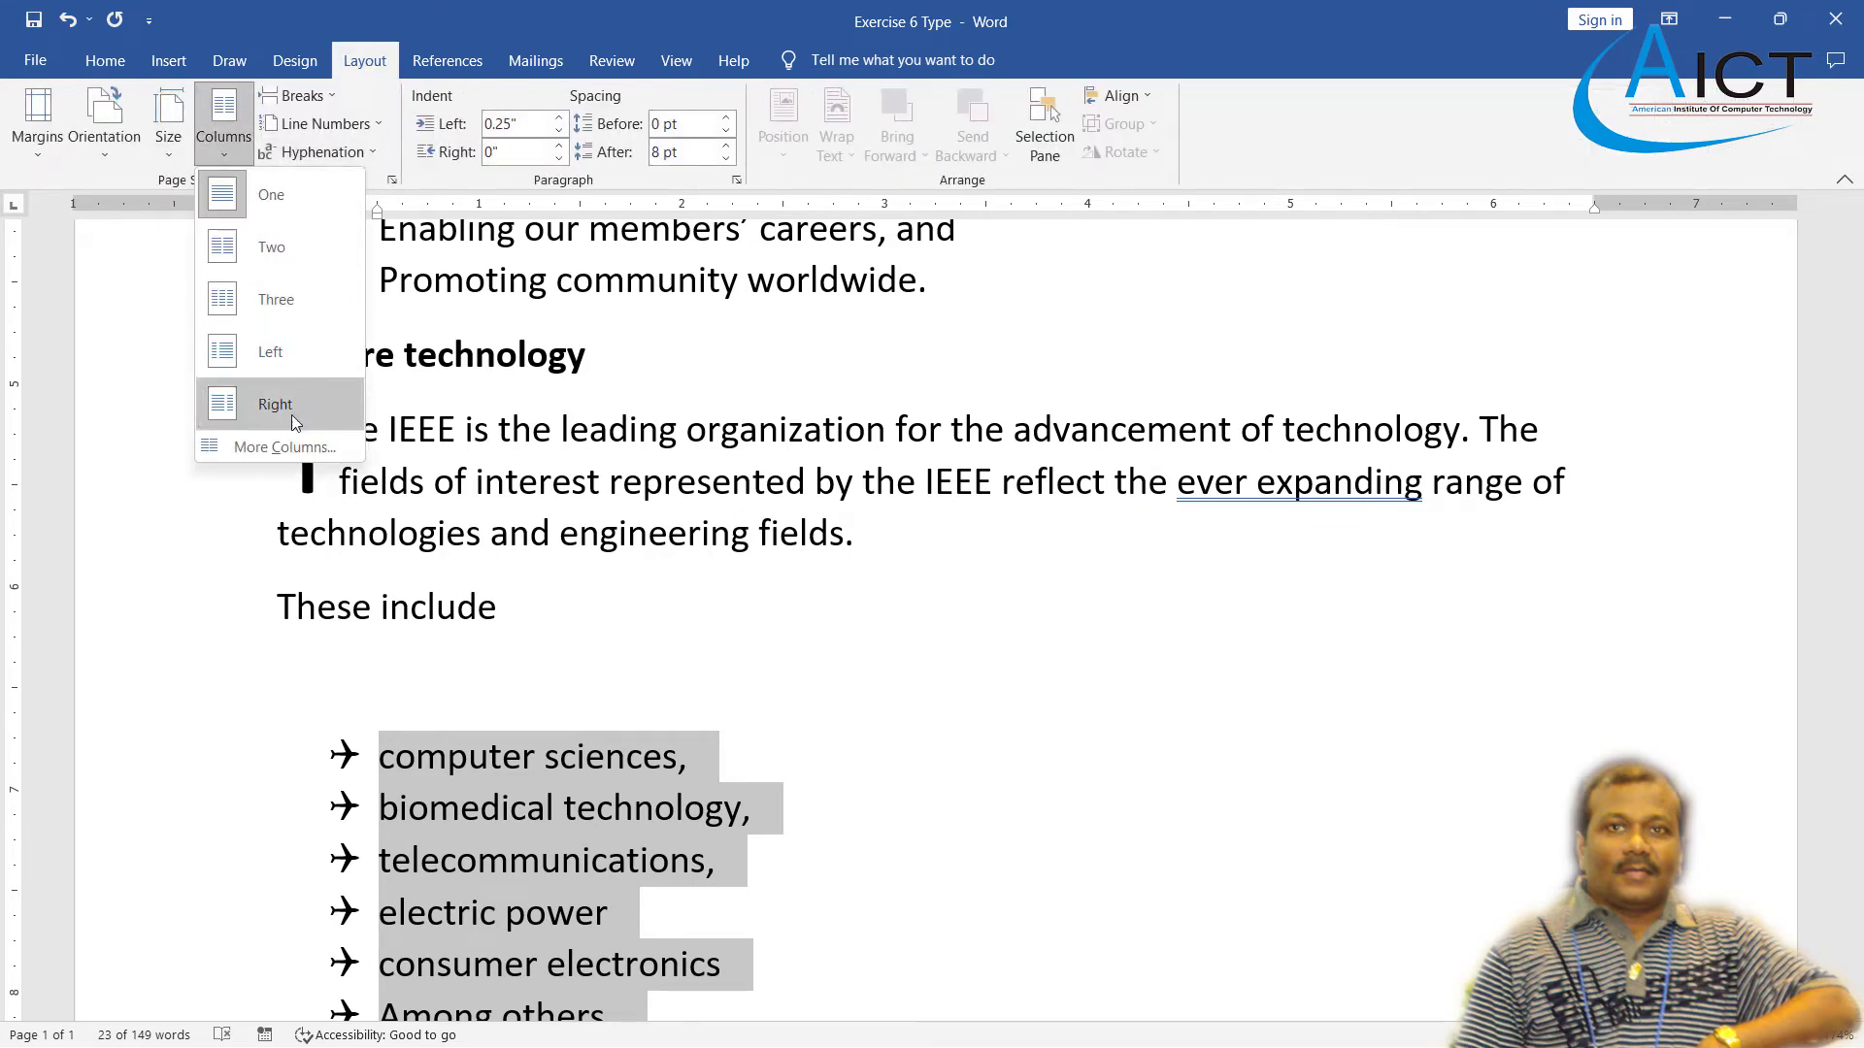
{"action": "left_click", "coordinate": [285, 439]}
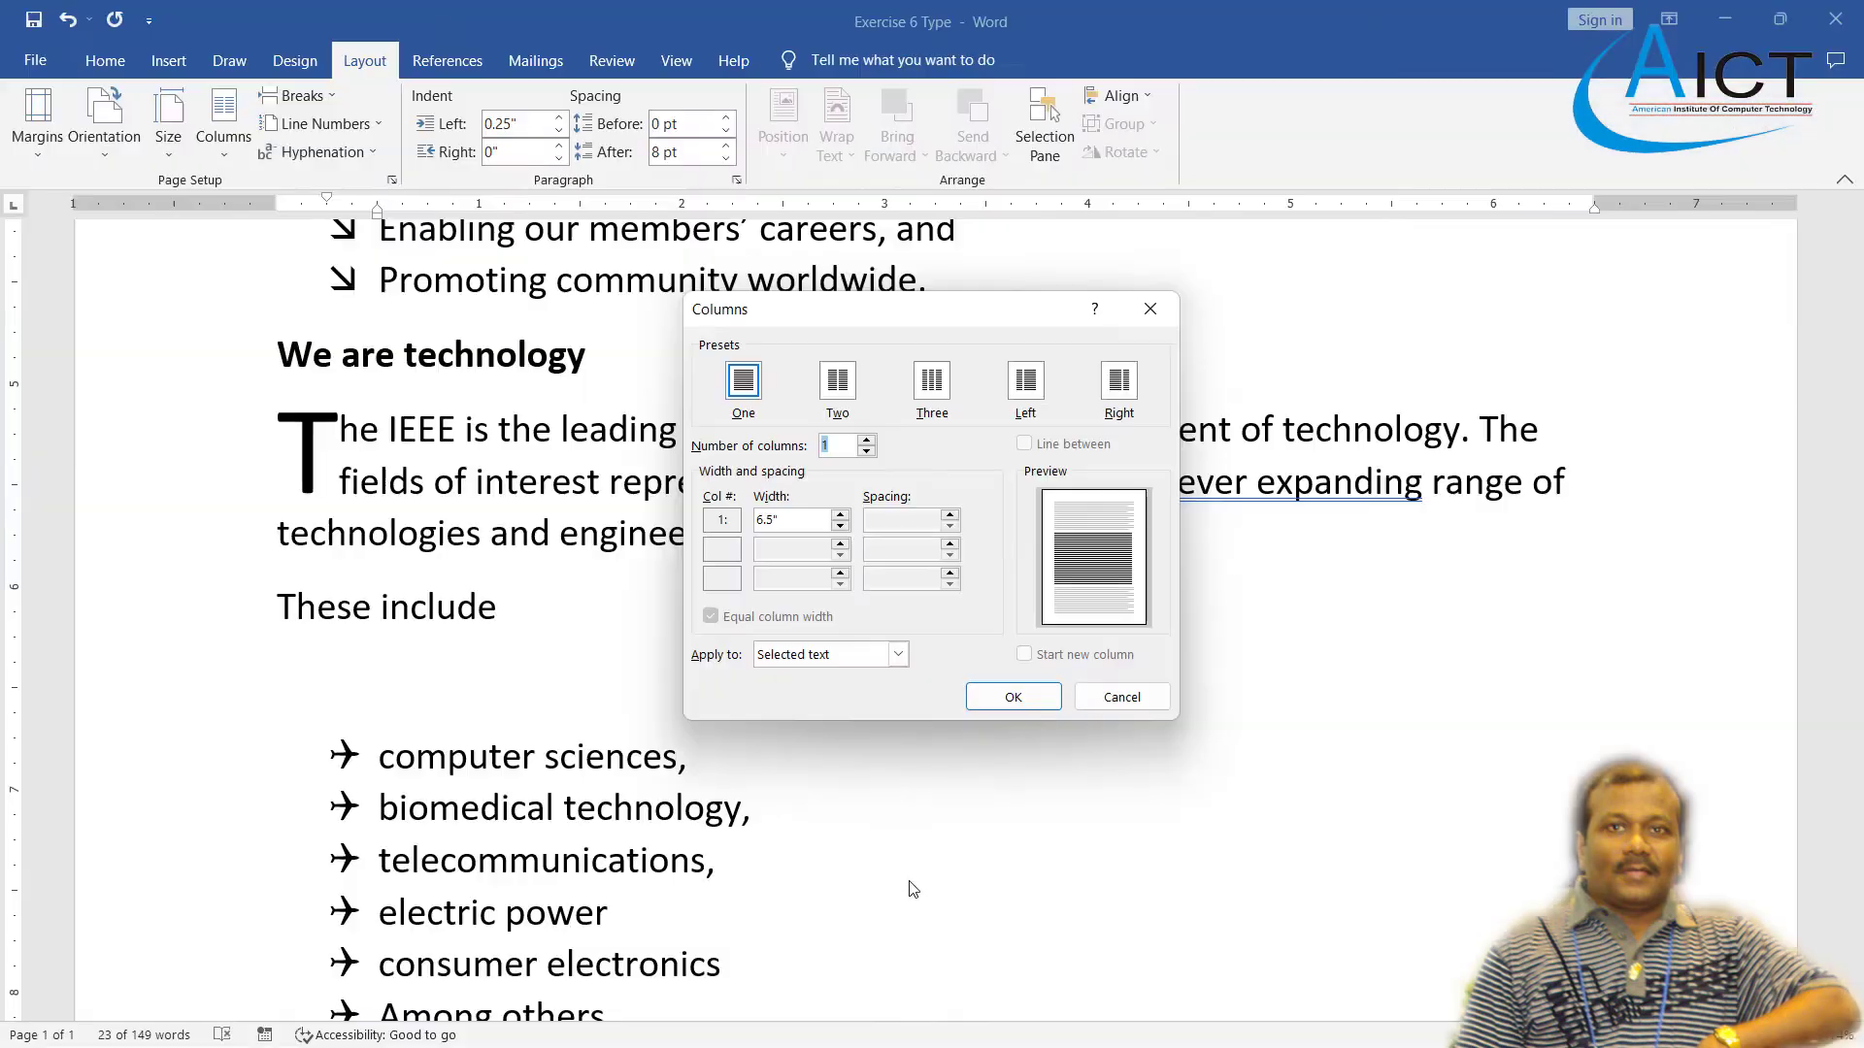
{"action": "left_click", "coordinate": [867, 441]}
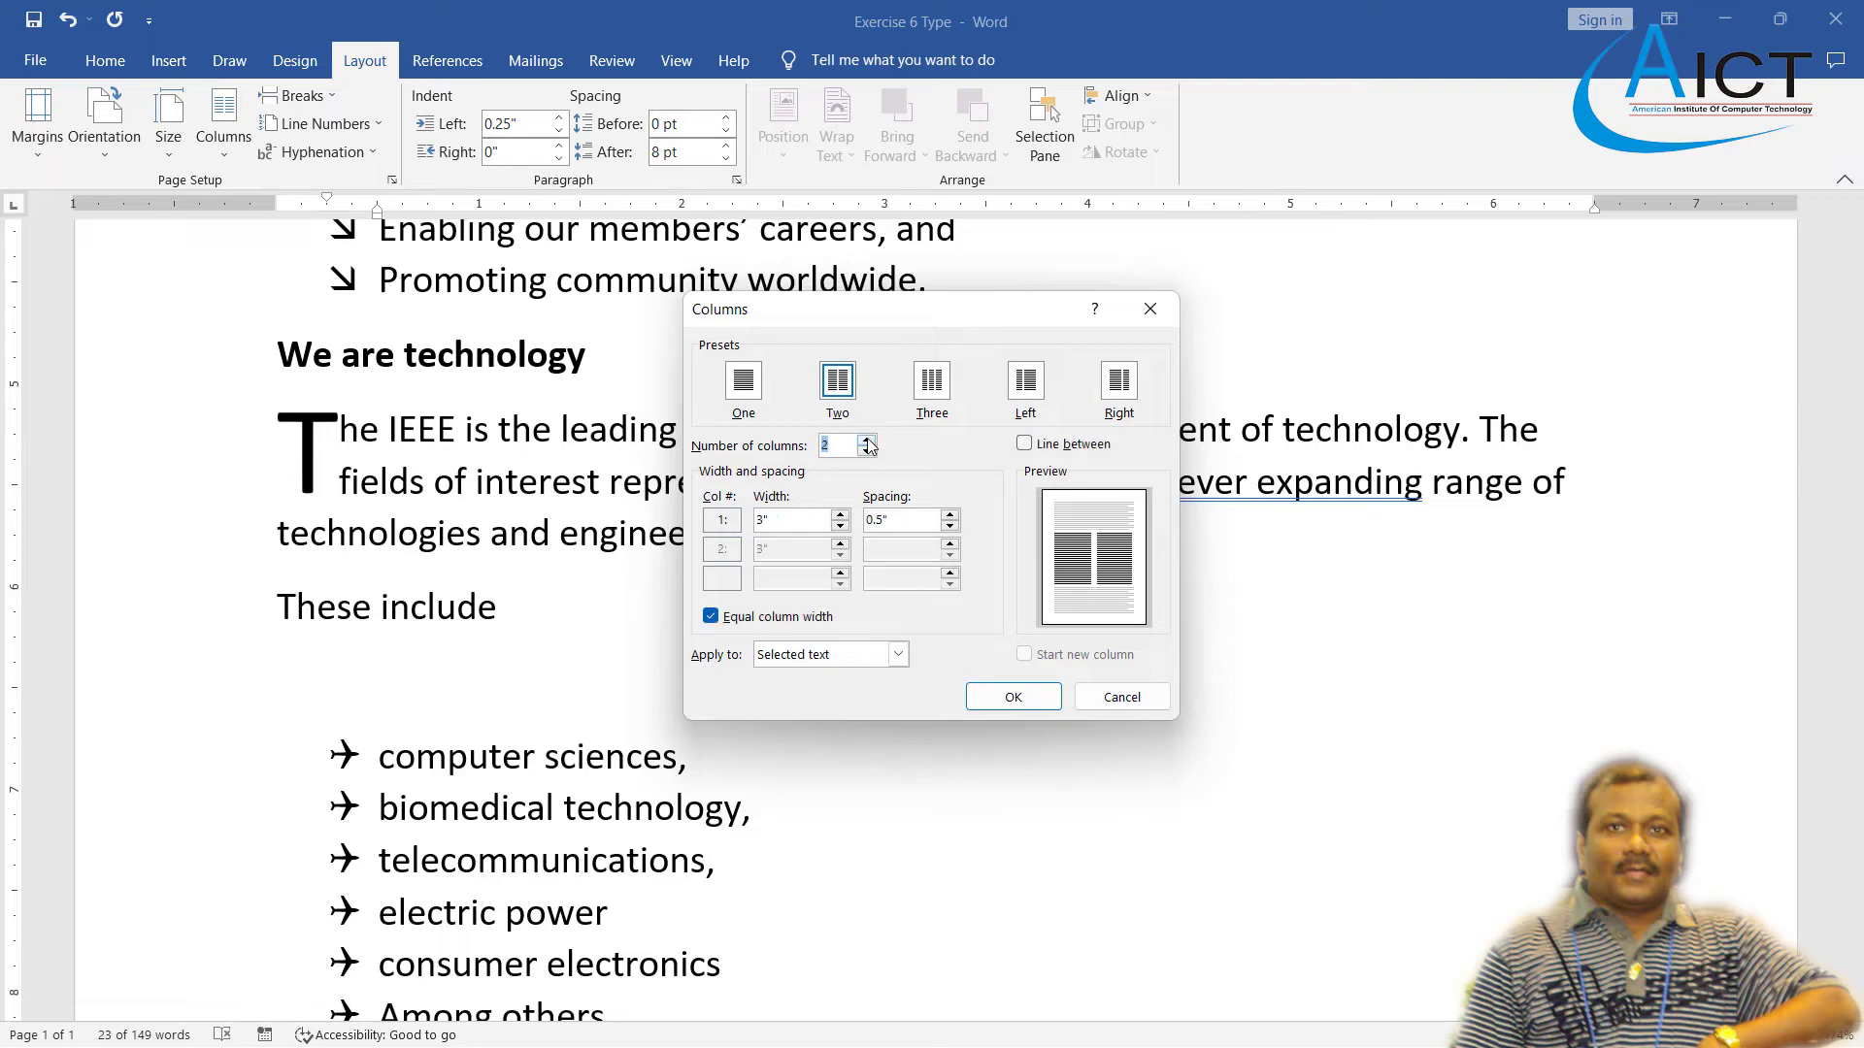
{"action": "left_click", "coordinate": [1024, 443]}
{"action": "left_click", "coordinate": [1013, 698]}
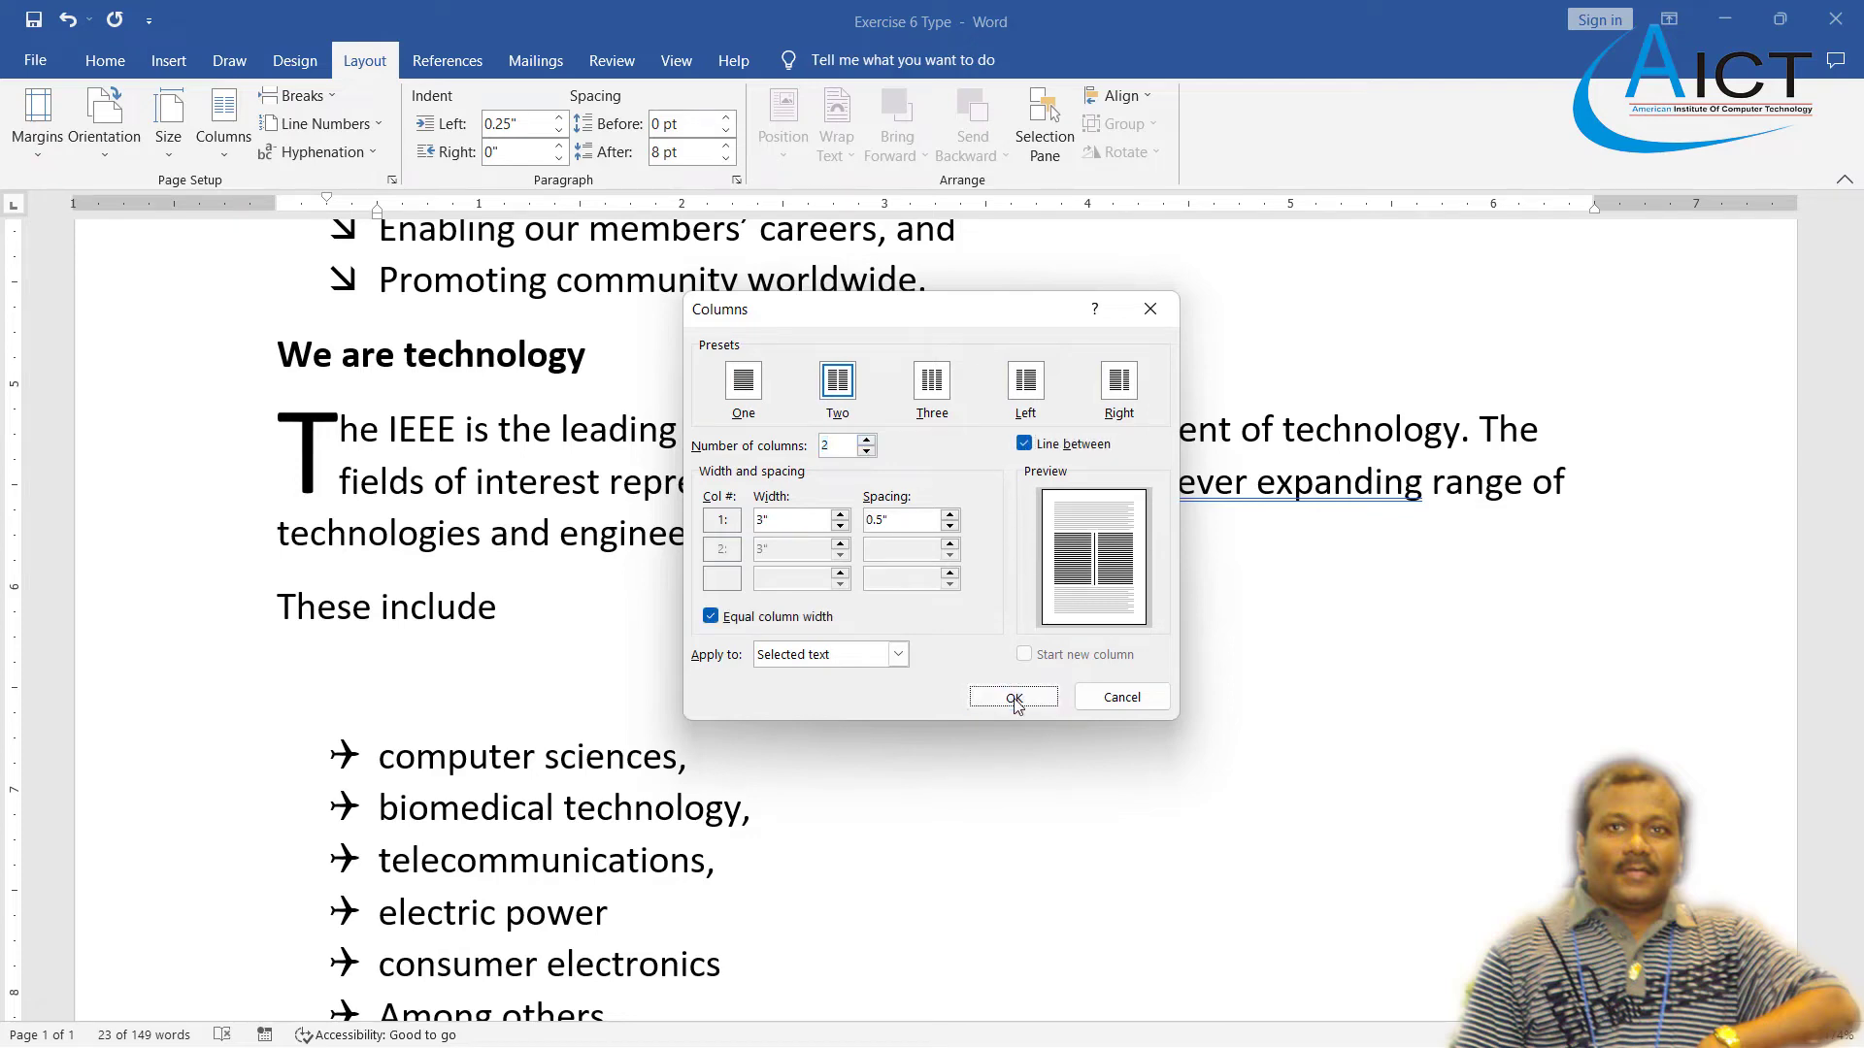
- Add an empty line without a bullet after "aerospace" at the end of the list
{"action": "scroll", "coordinate": [802, 660], "scroll_direction": "down", "scroll_amount": 5}
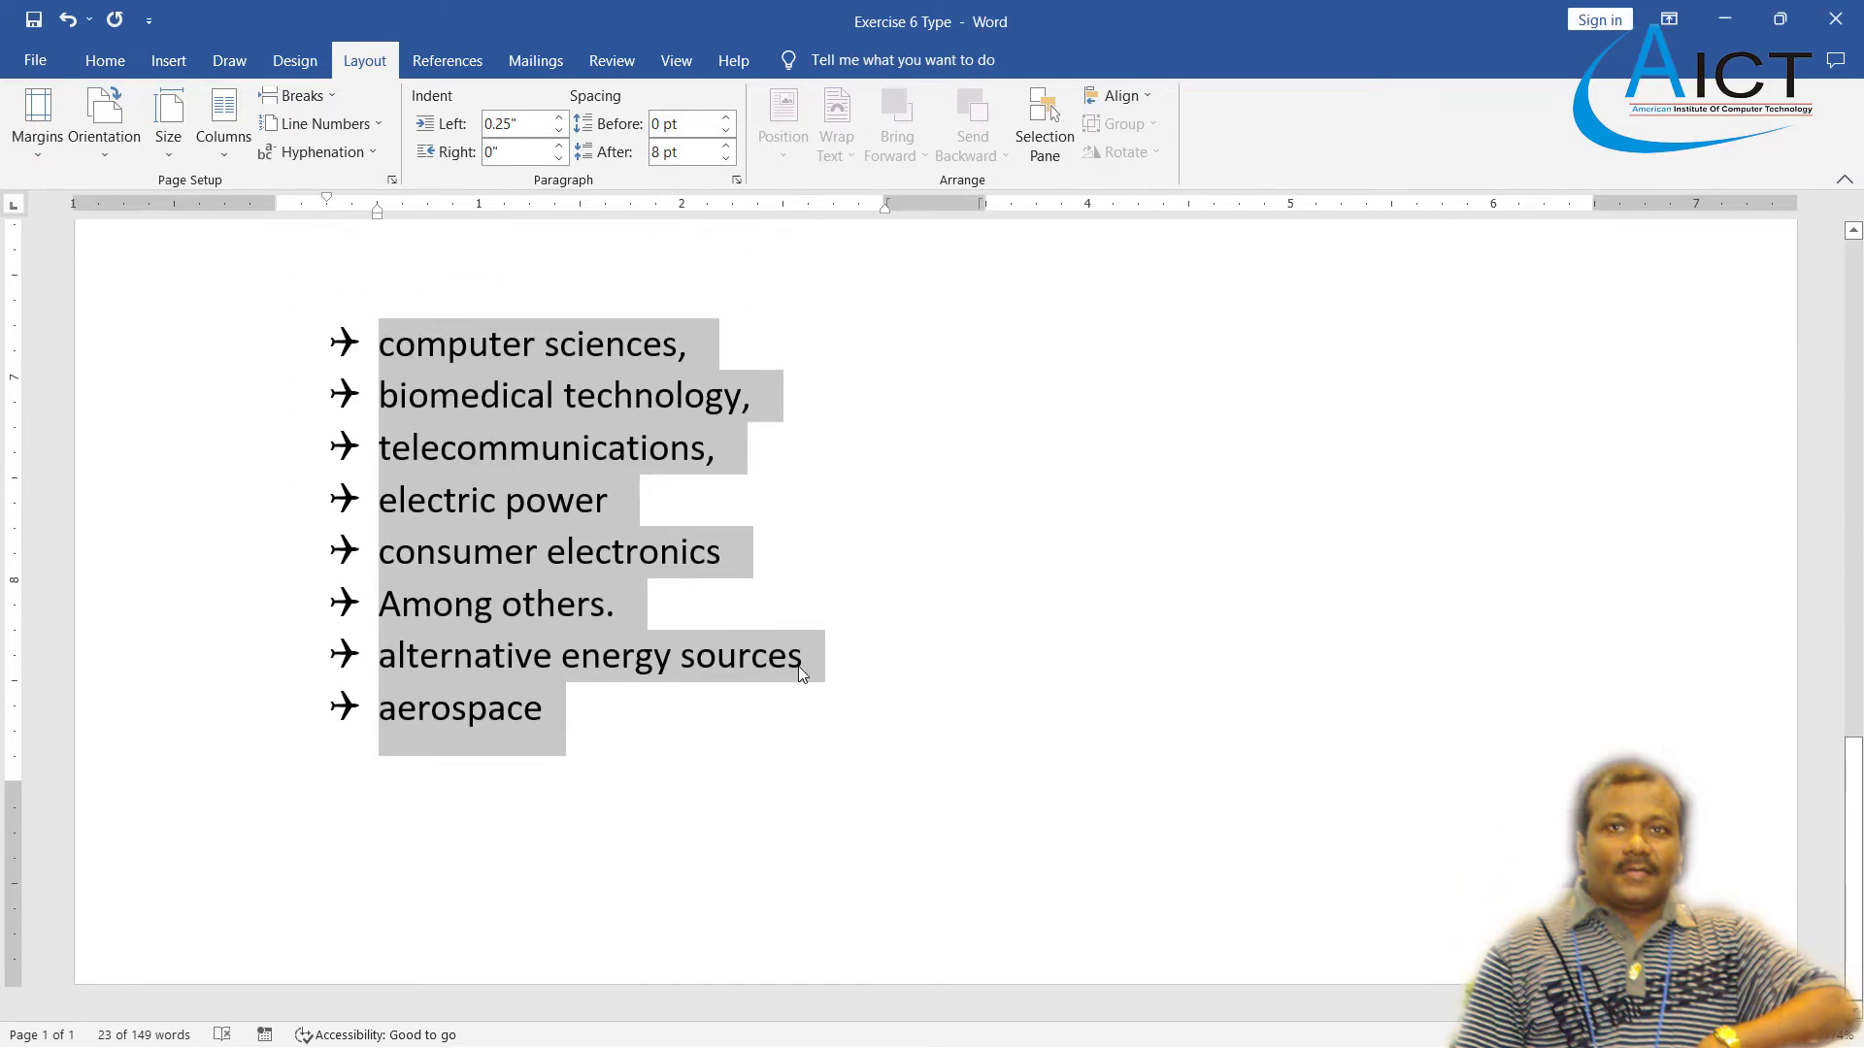
{"action": "scroll", "coordinate": [661, 767], "scroll_direction": "up", "scroll_amount": 4}
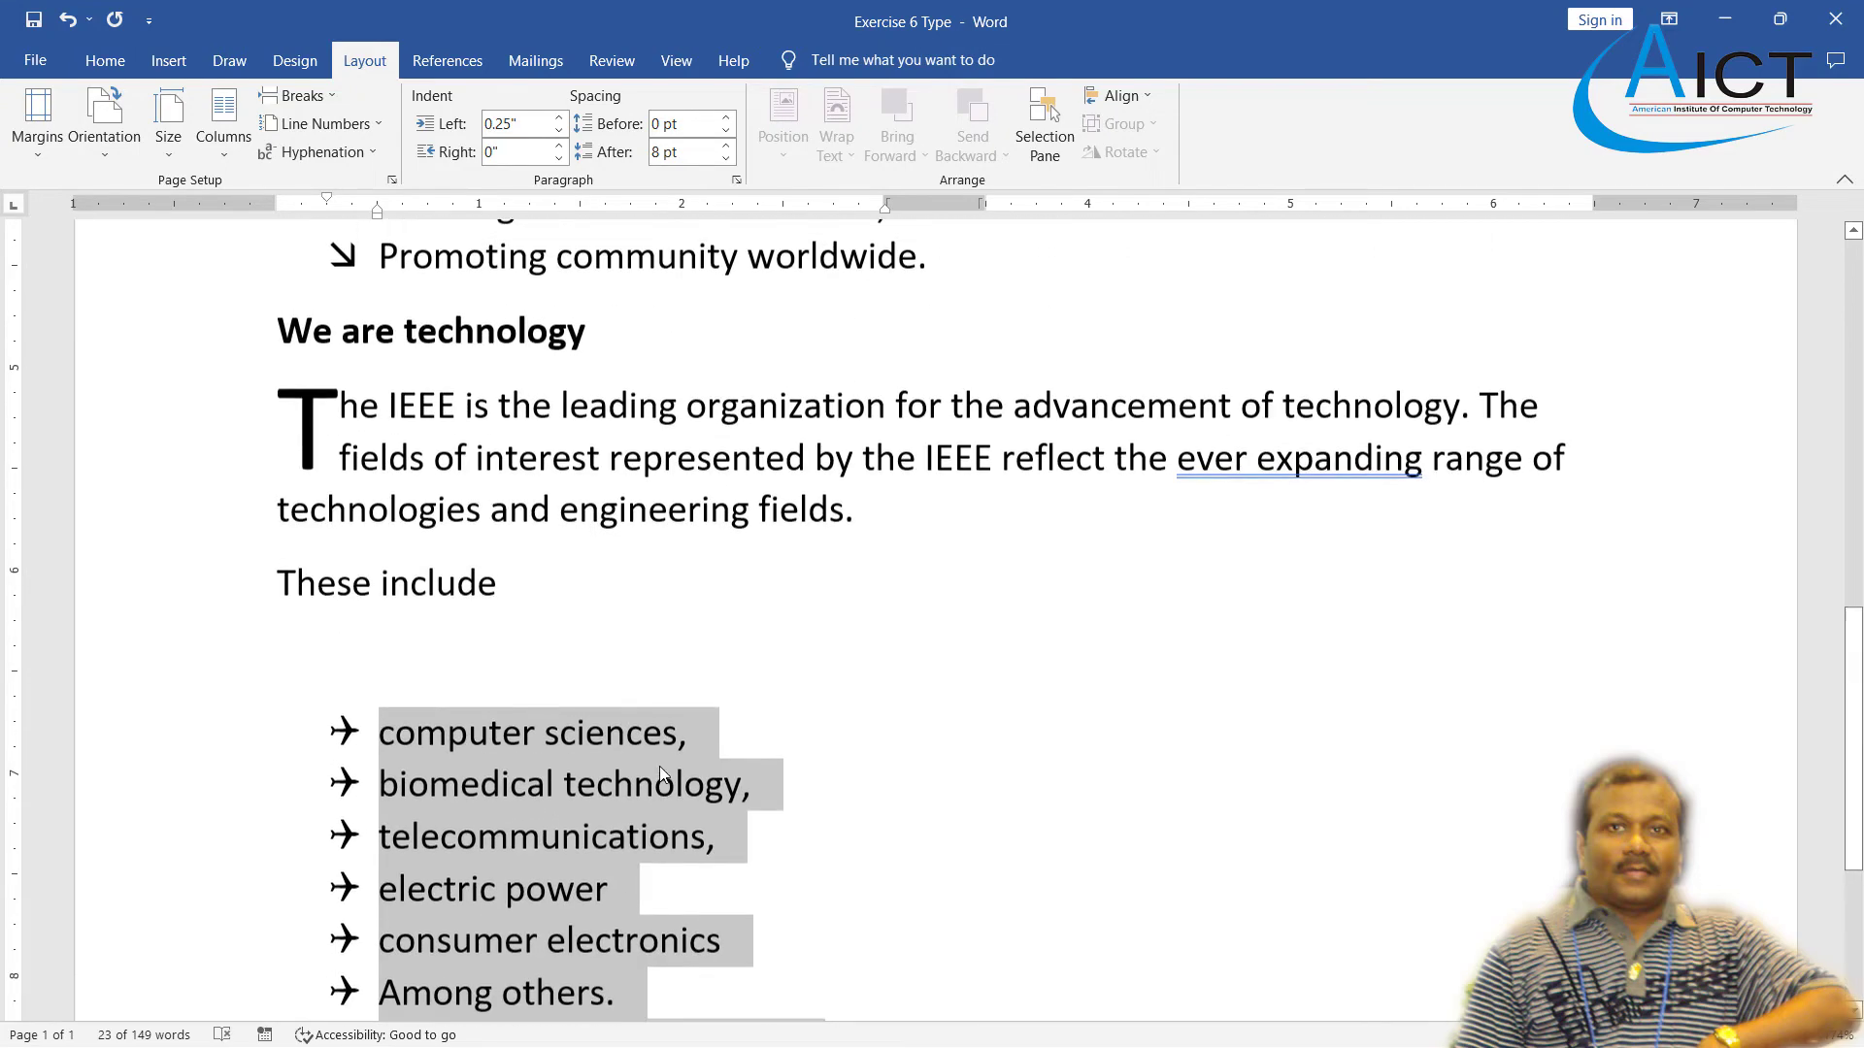
{"action": "scroll", "coordinate": [645, 638], "scroll_direction": "down", "scroll_amount": 3}
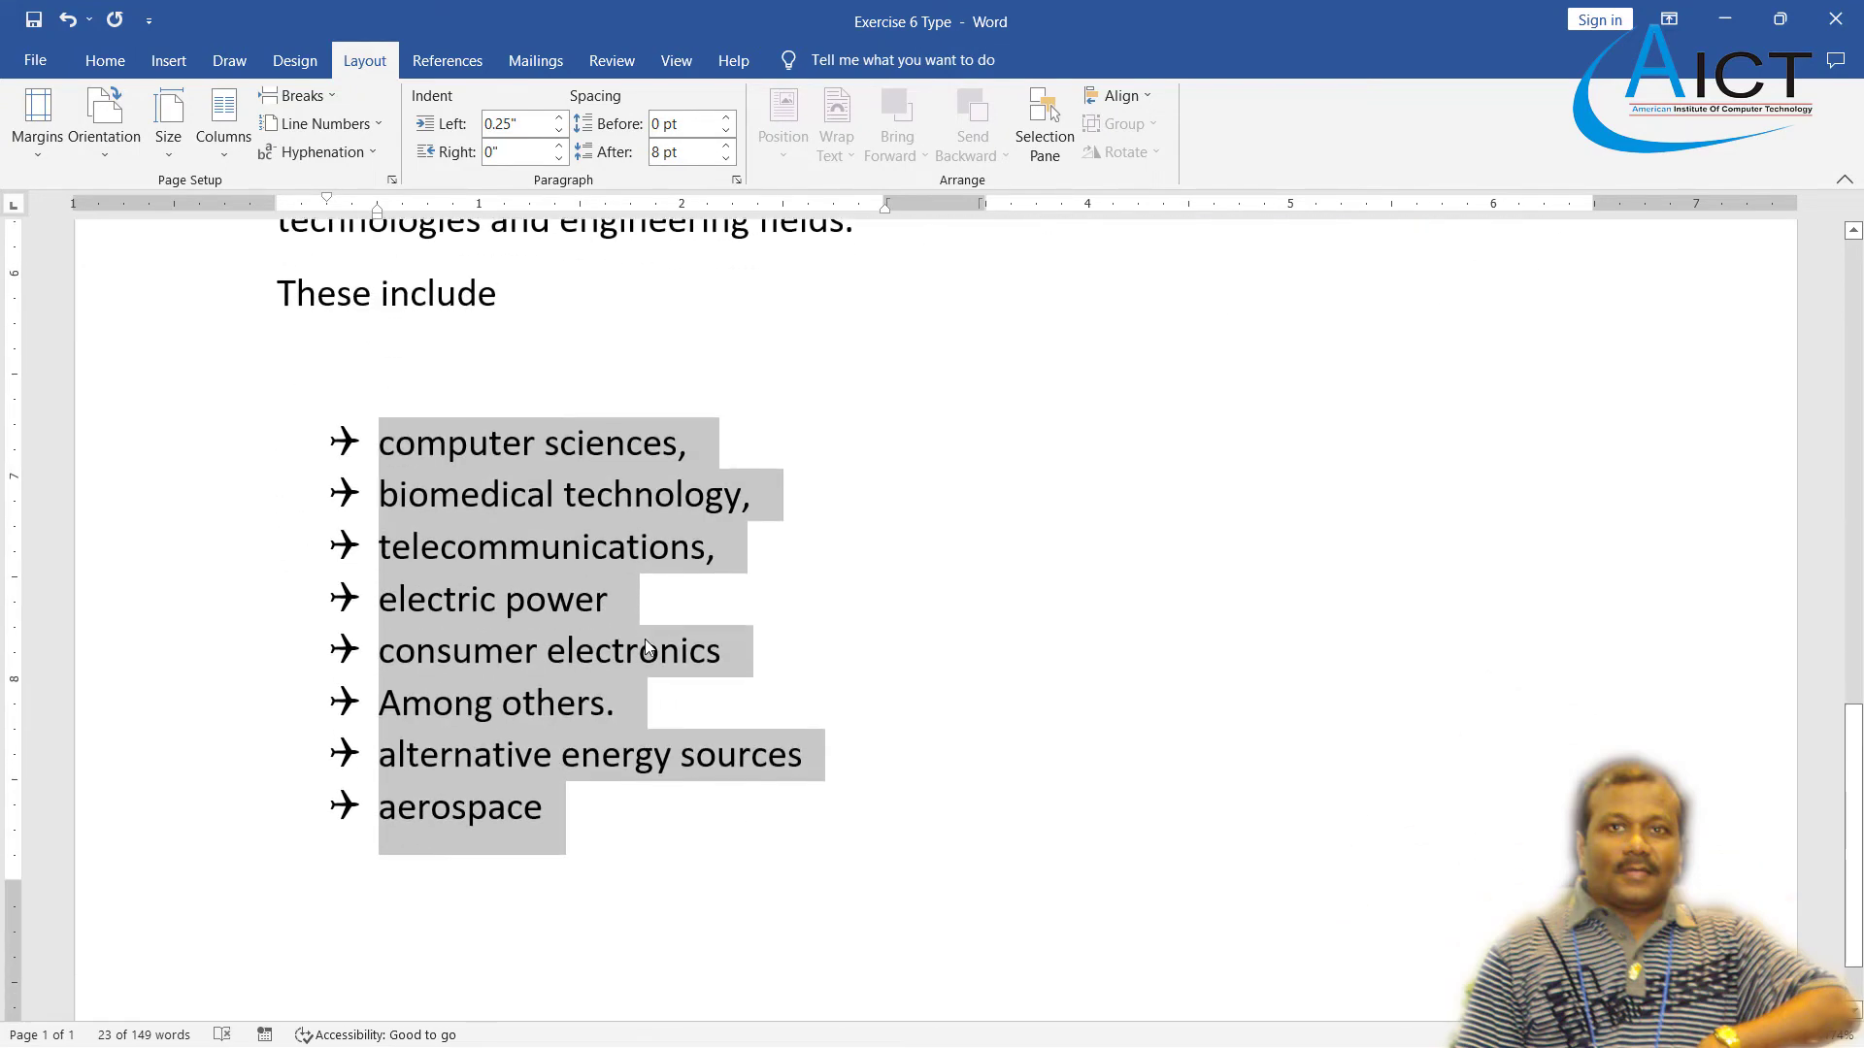
{"action": "scroll", "coordinate": [631, 699], "scroll_direction": "down", "scroll_amount": 2}
{"action": "left_click", "coordinate": [607, 740]}
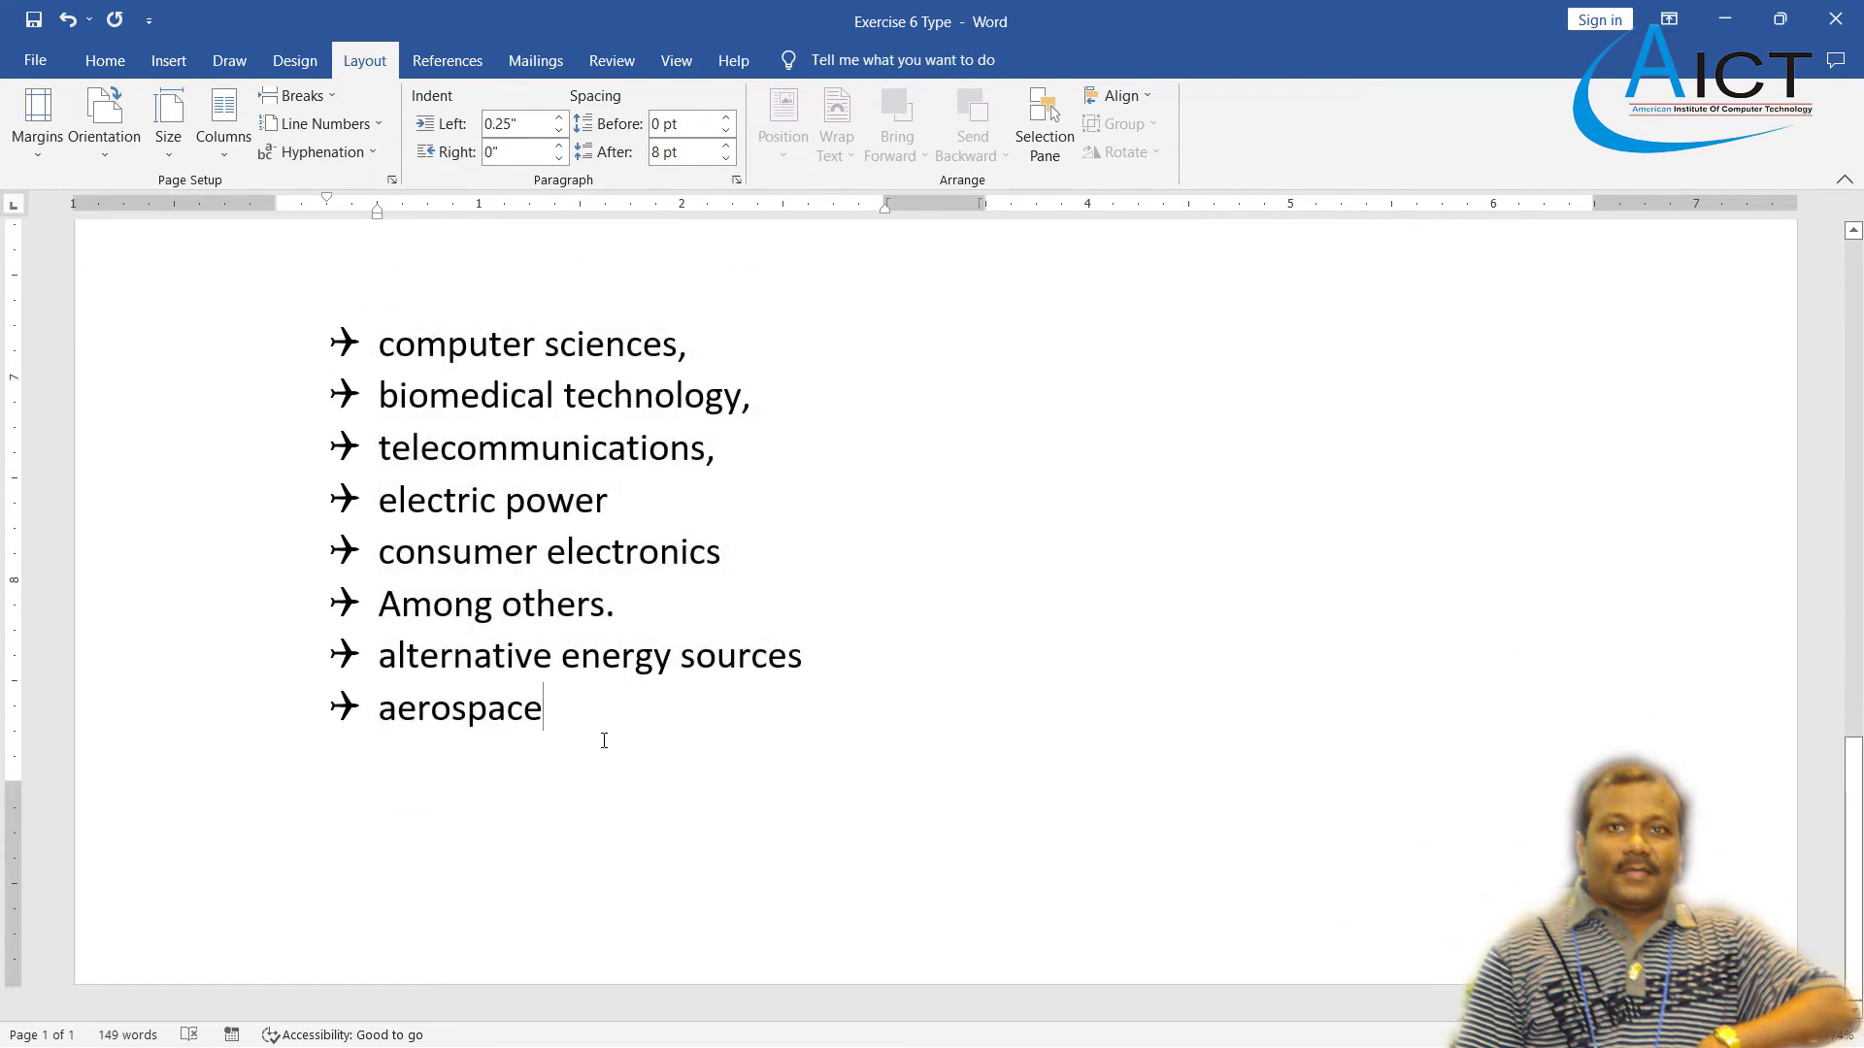
{"action": "scroll", "coordinate": [611, 699], "scroll_direction": "up", "scroll_amount": 3}
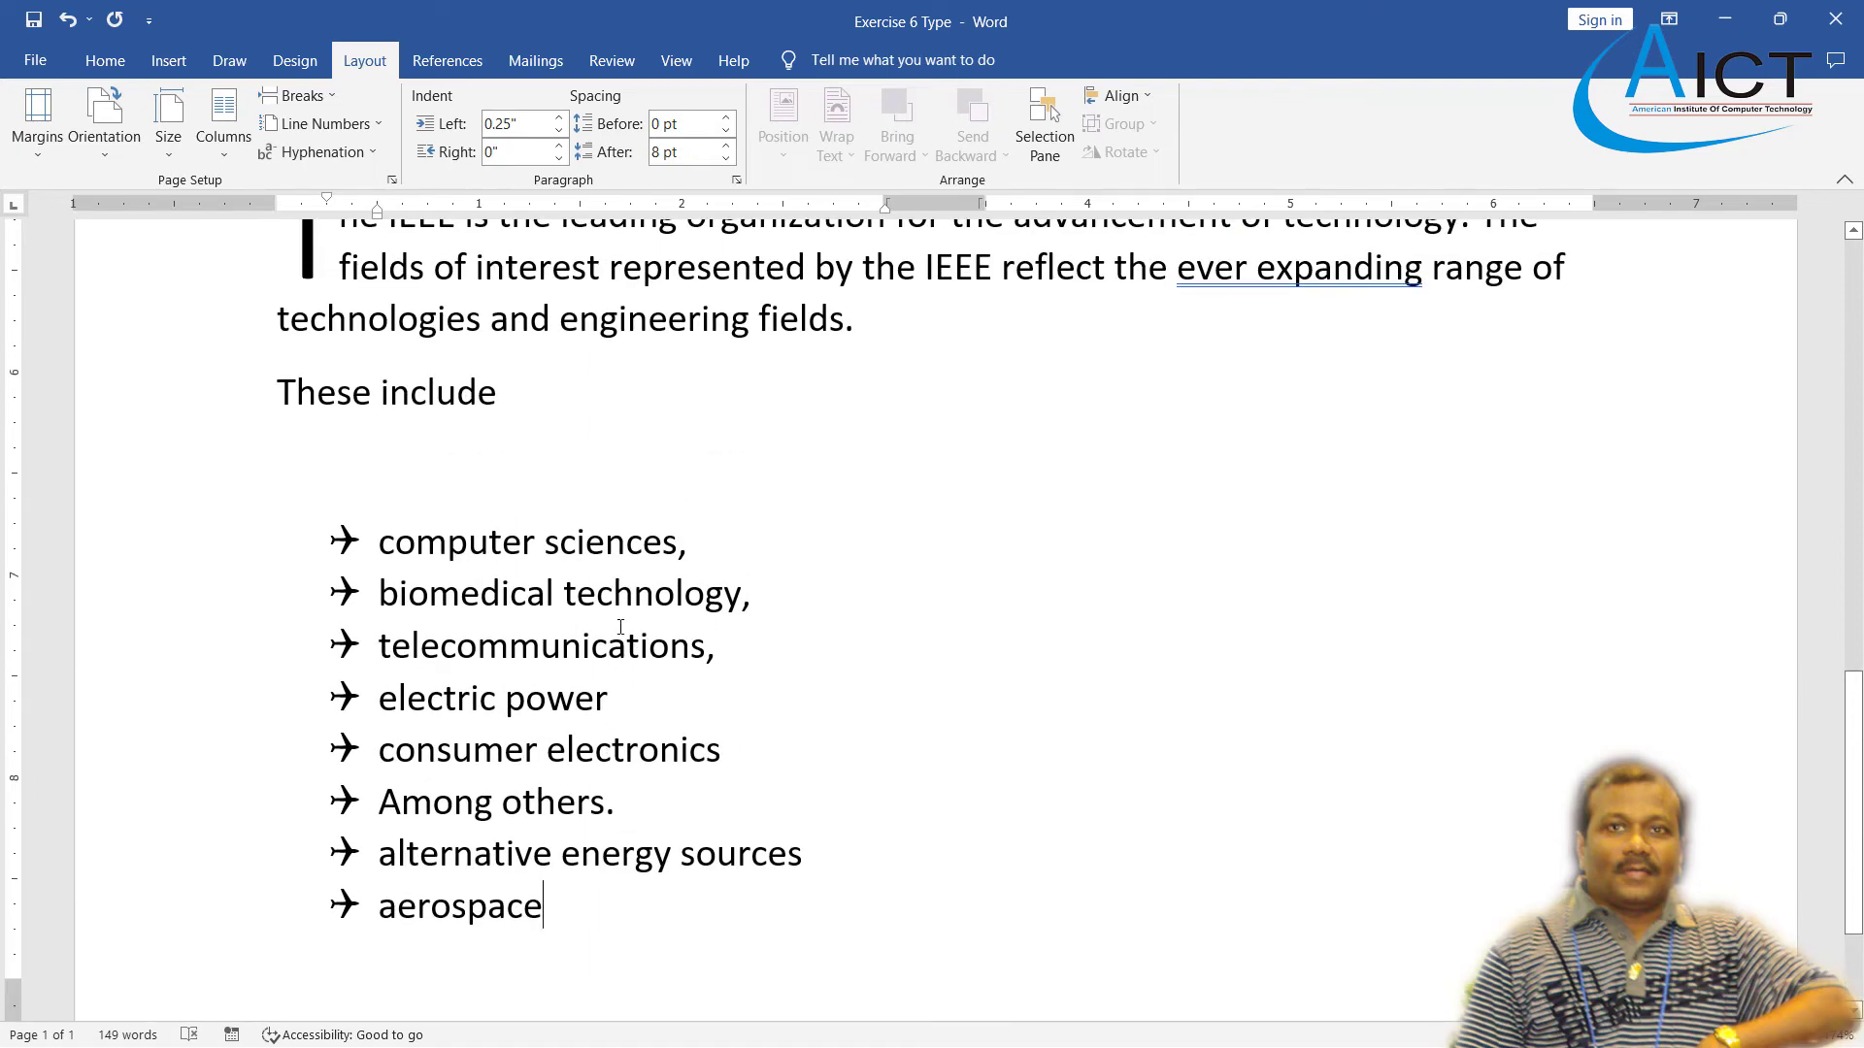
{"action": "scroll", "coordinate": [620, 629], "scroll_direction": "down", "scroll_amount": 4}
{"action": "scroll", "coordinate": [614, 670], "scroll_direction": "up", "scroll_amount": 3}
{"action": "scroll", "coordinate": [607, 694], "scroll_direction": "down", "scroll_amount": 3}
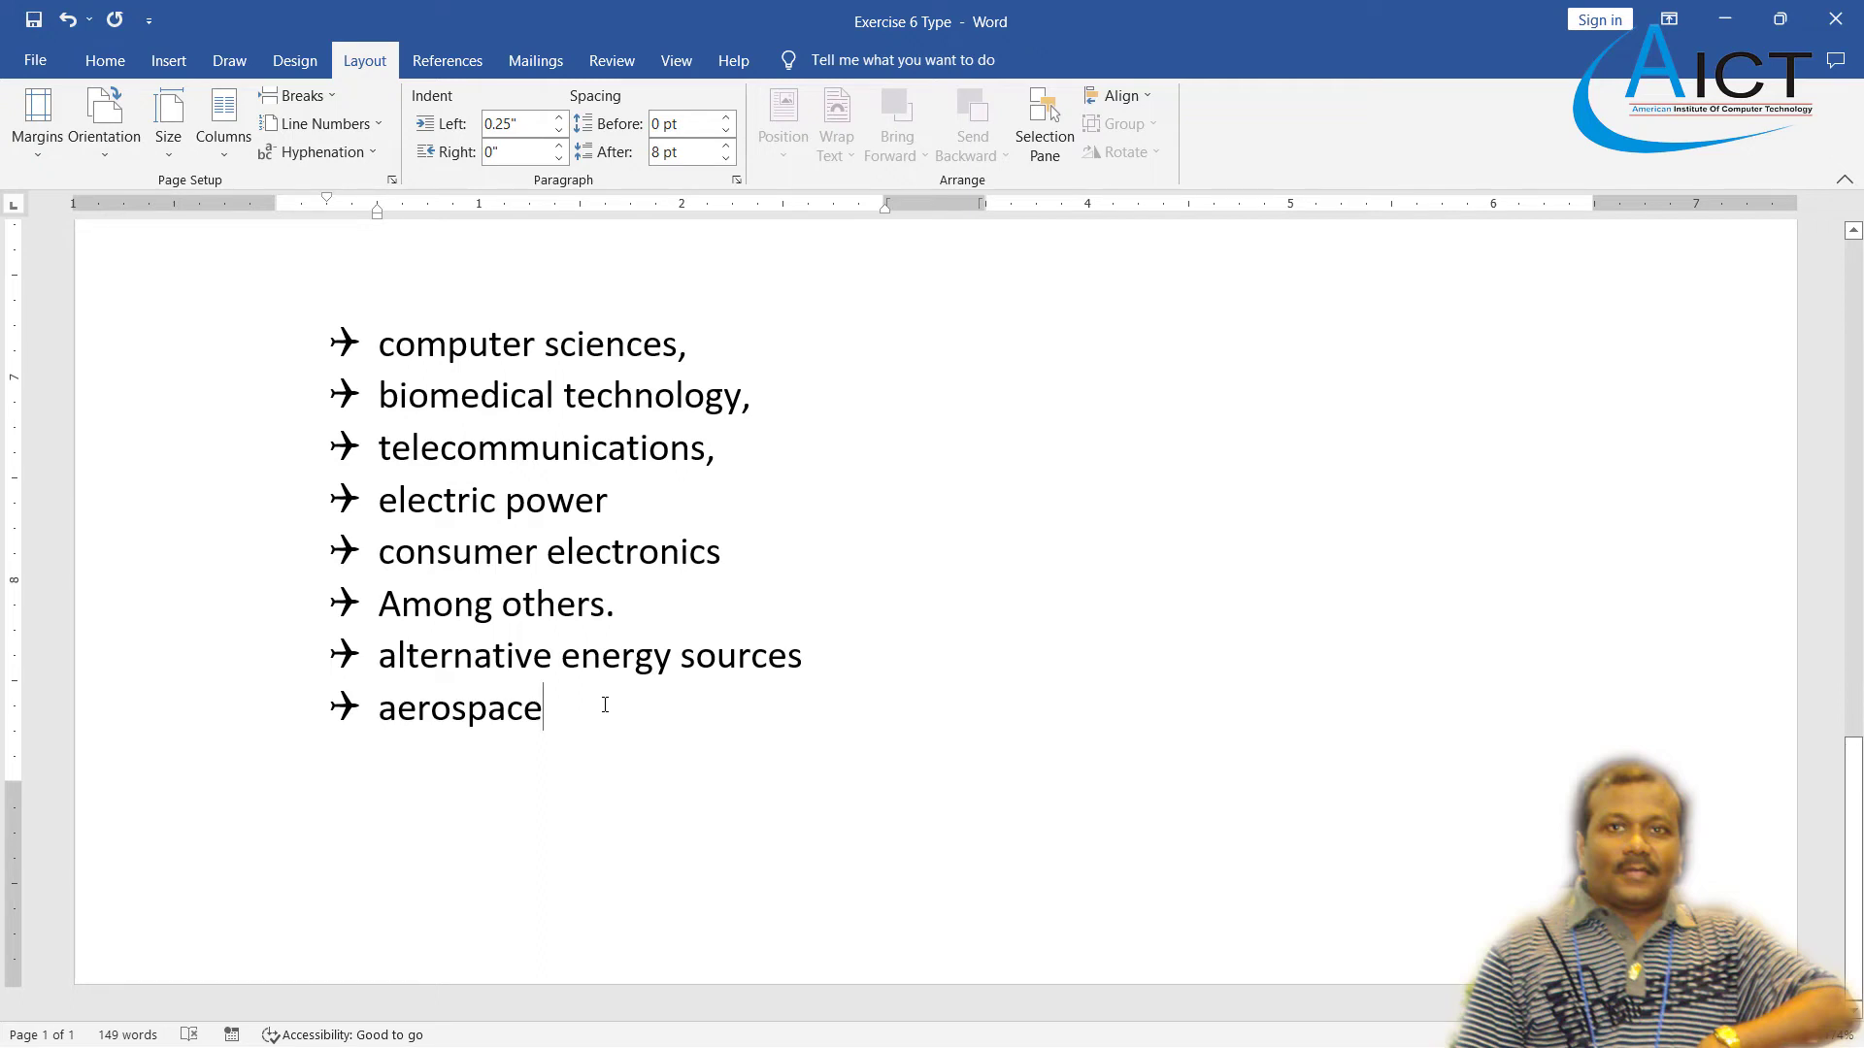
{"action": "key", "text": "Return"}
{"action": "key", "text": "BackSpace"}
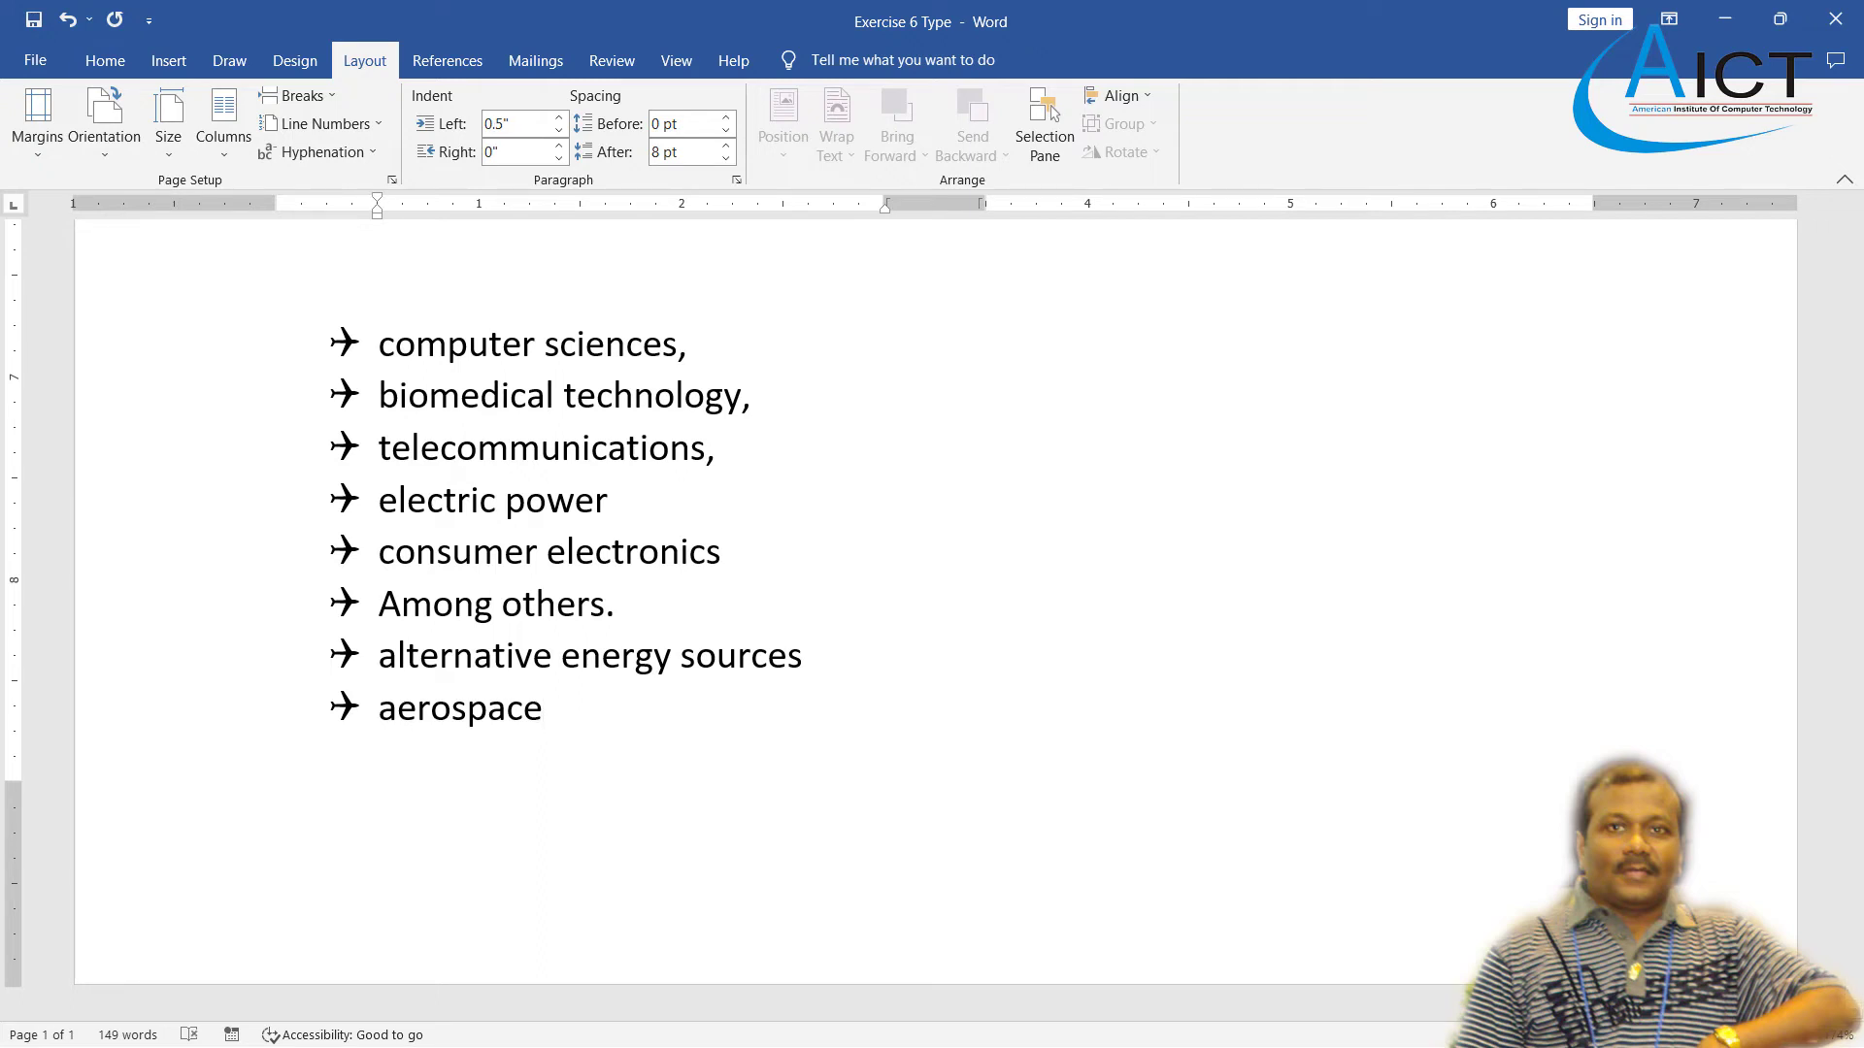
{"action": "scroll", "coordinate": [515, 529], "scroll_direction": "up", "scroll_amount": 2}
{"action": "scroll", "coordinate": [386, 792], "scroll_direction": "down", "scroll_amount": 2}
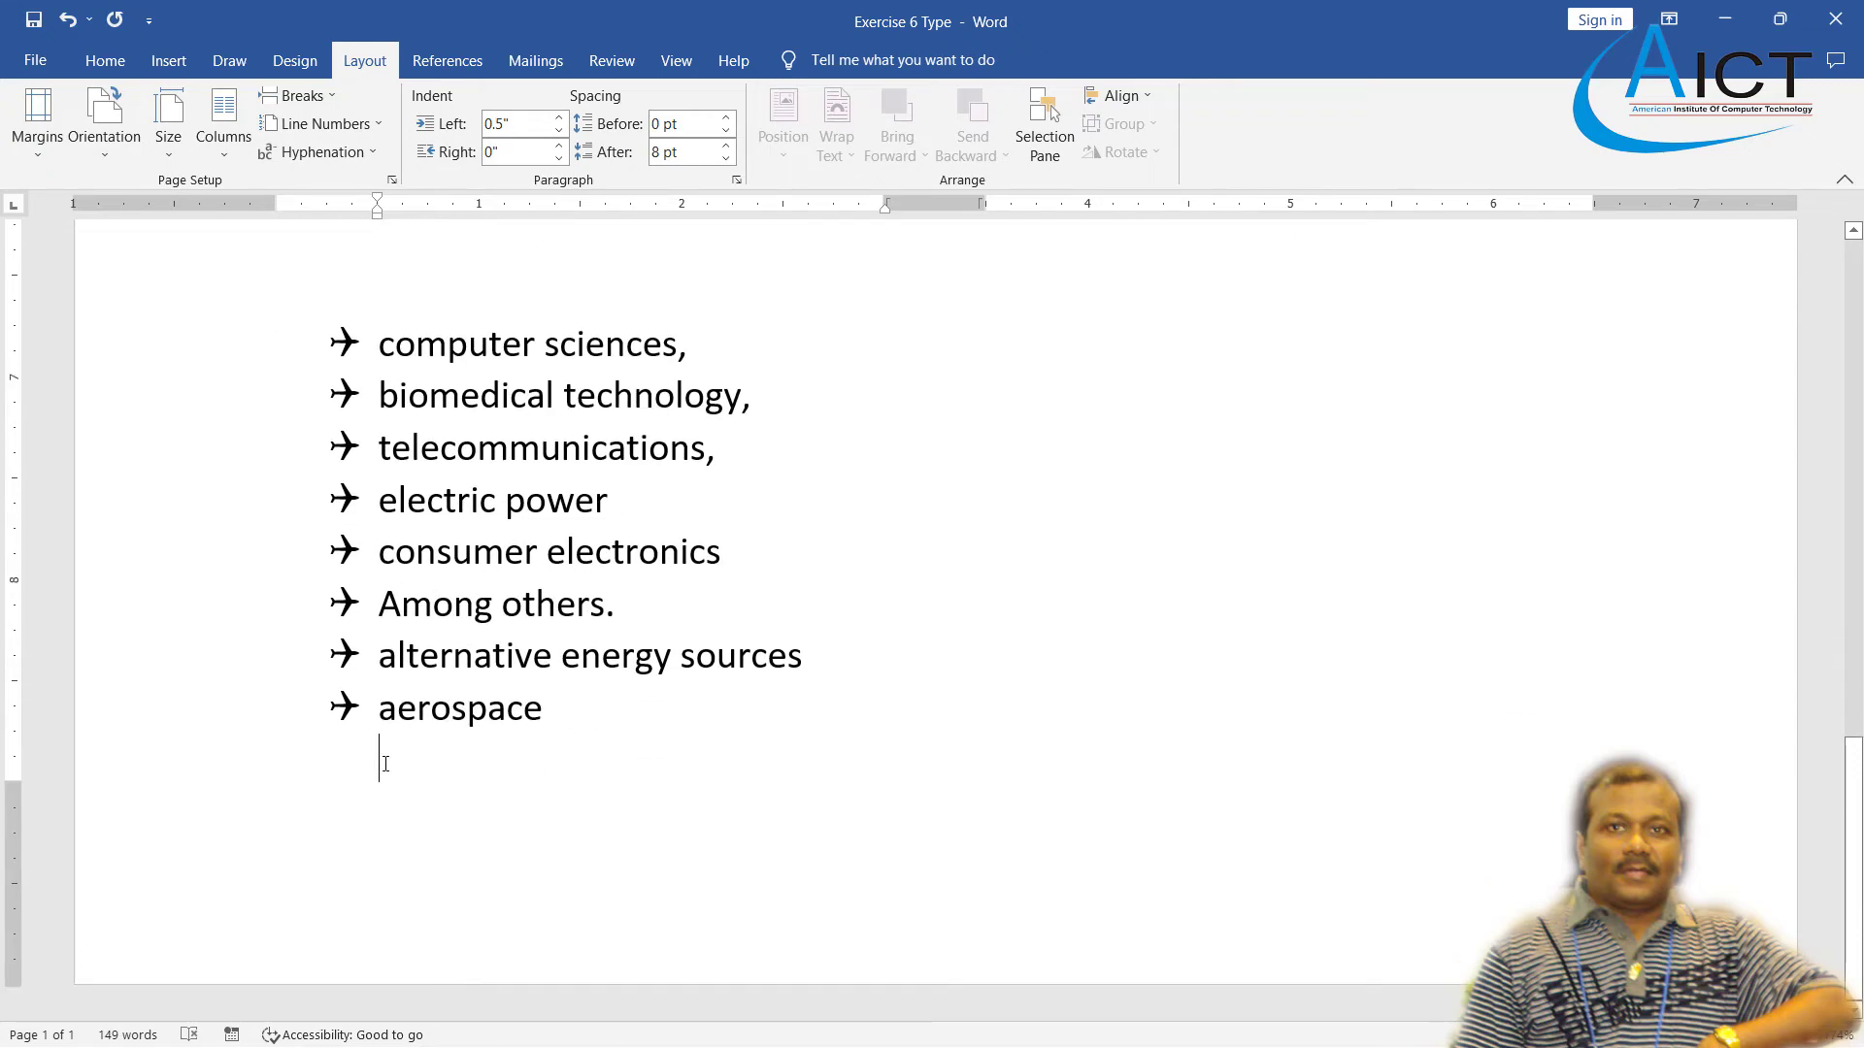
{"action": "scroll", "coordinate": [386, 764], "scroll_direction": "up", "scroll_amount": 3}
{"action": "scroll", "coordinate": [385, 764], "scroll_direction": "down", "scroll_amount": 3}
{"action": "scroll", "coordinate": [450, 649], "scroll_direction": "up", "scroll_amount": 2}
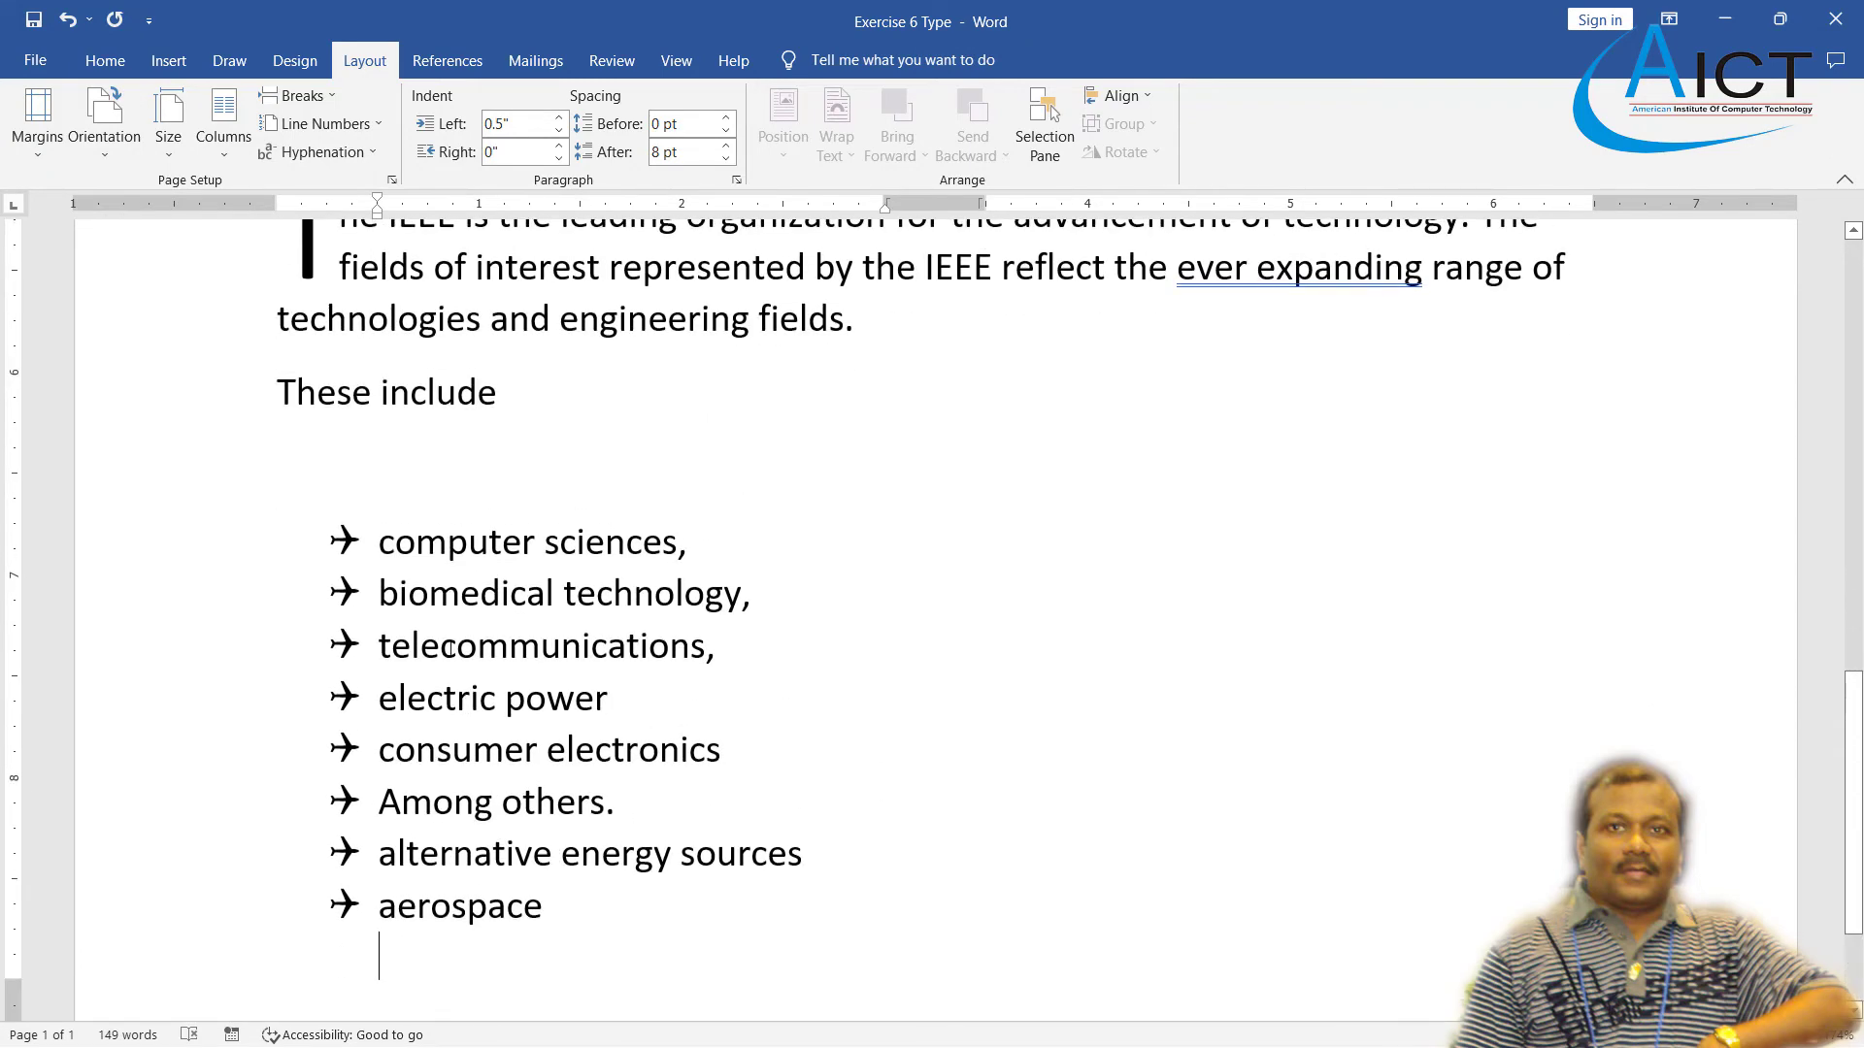
{"action": "scroll", "coordinate": [502, 848], "scroll_direction": "down", "scroll_amount": 1}
{"action": "scroll", "coordinate": [505, 839], "scroll_direction": "down", "scroll_amount": 1}
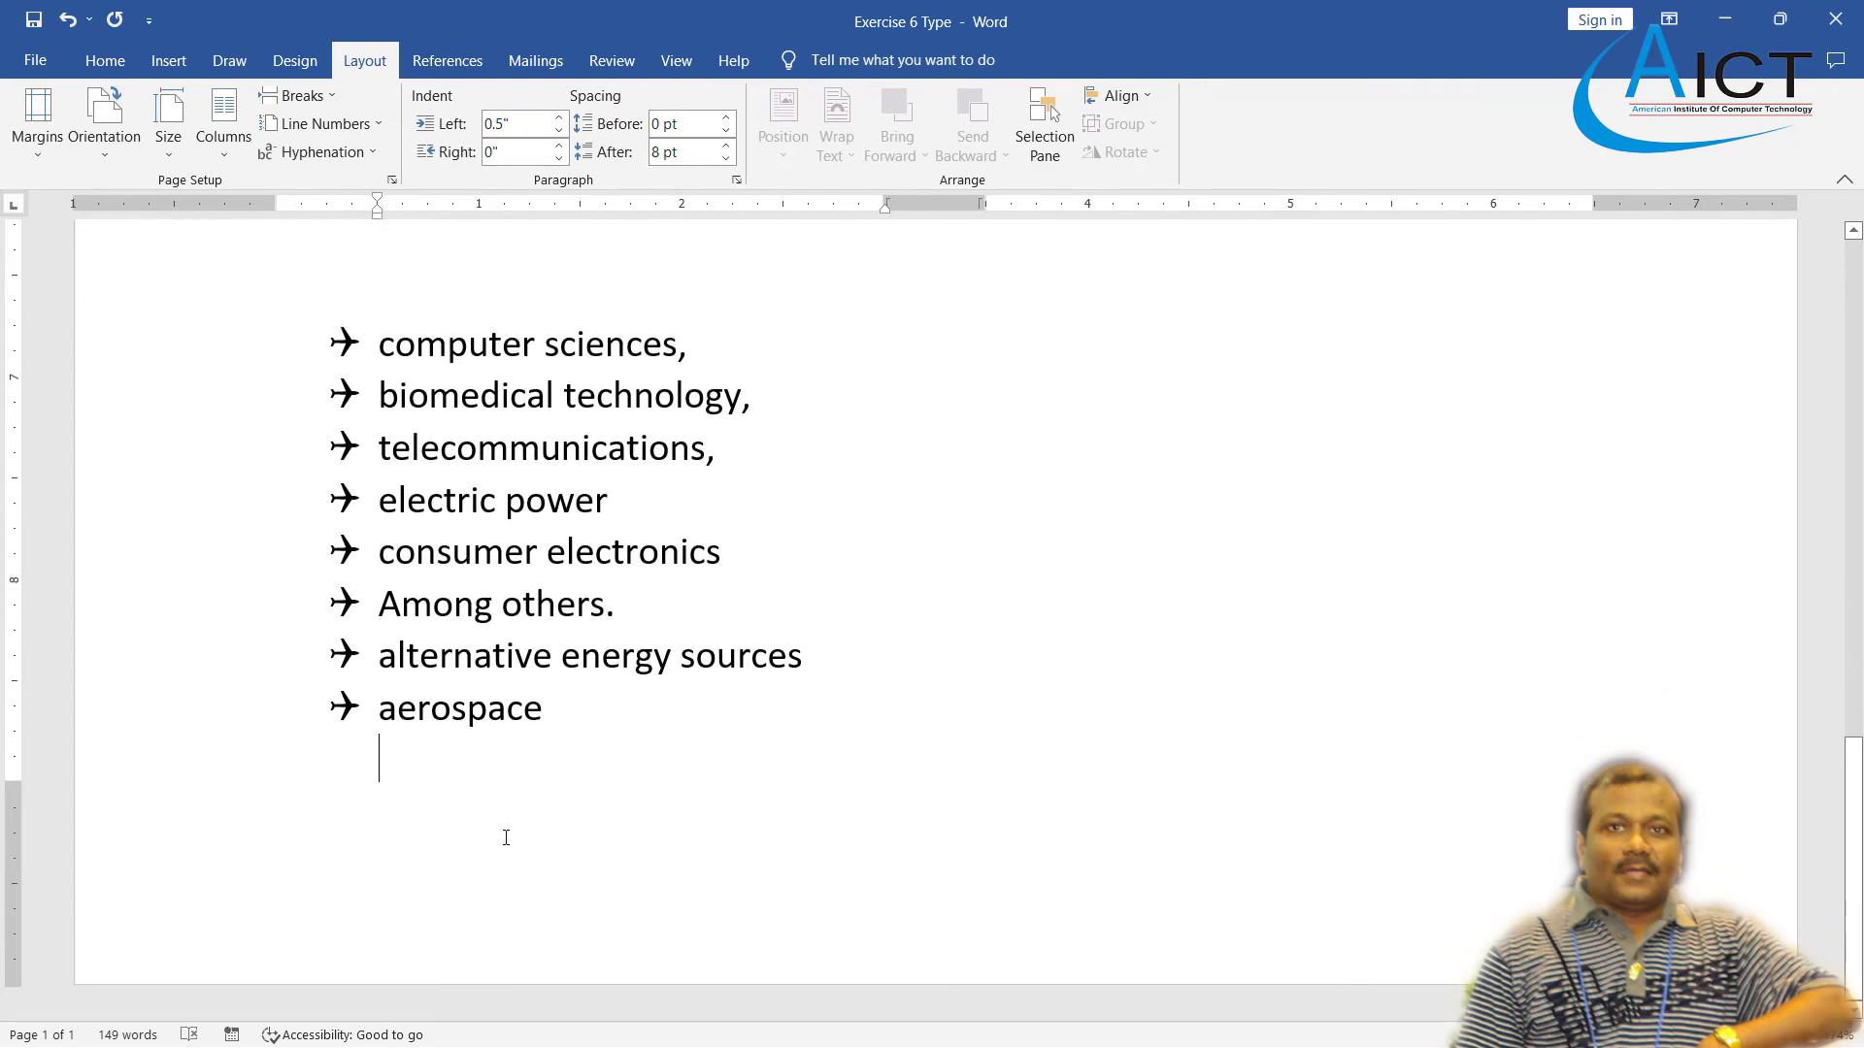
{"action": "scroll", "coordinate": [510, 835], "scroll_direction": "up", "scroll_amount": 3}
{"action": "scroll", "coordinate": [512, 832], "scroll_direction": "down", "scroll_amount": 3}
{"action": "scroll", "coordinate": [512, 768], "scroll_direction": "up", "scroll_amount": 3}
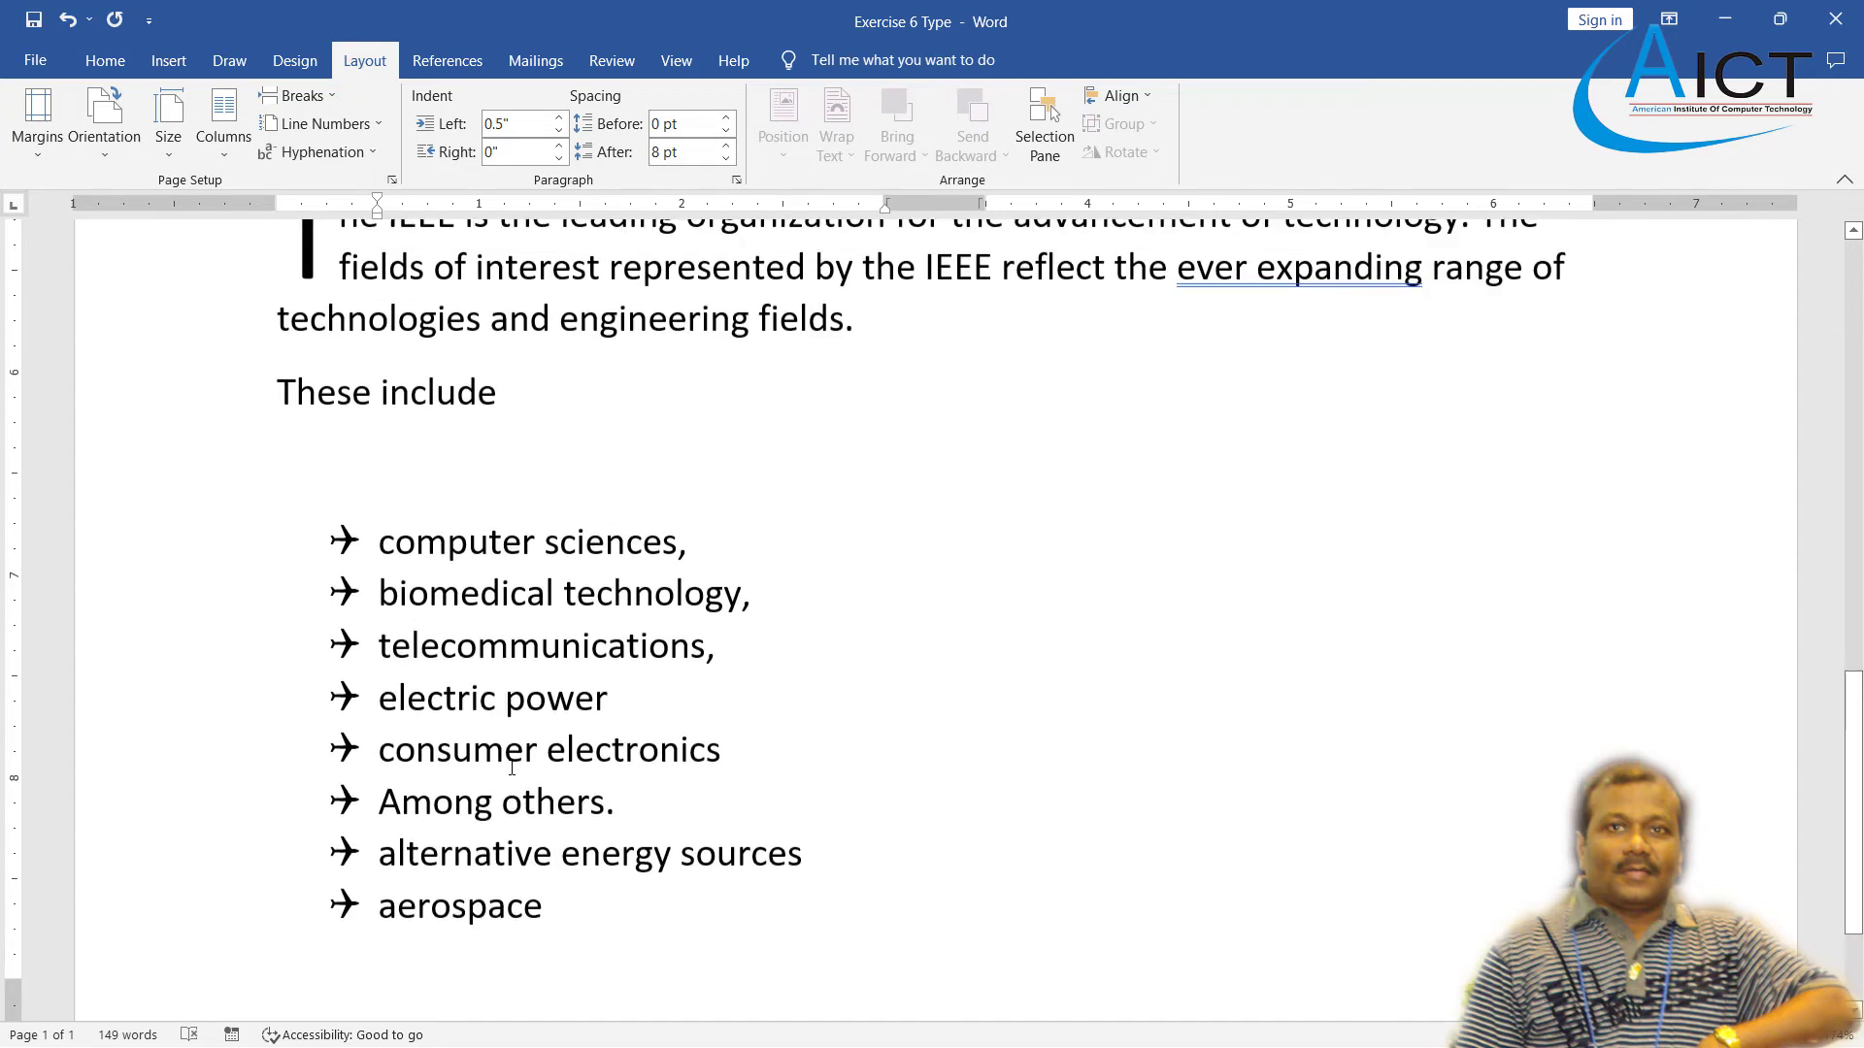
{"action": "scroll", "coordinate": [512, 770], "scroll_direction": "down", "scroll_amount": 3}
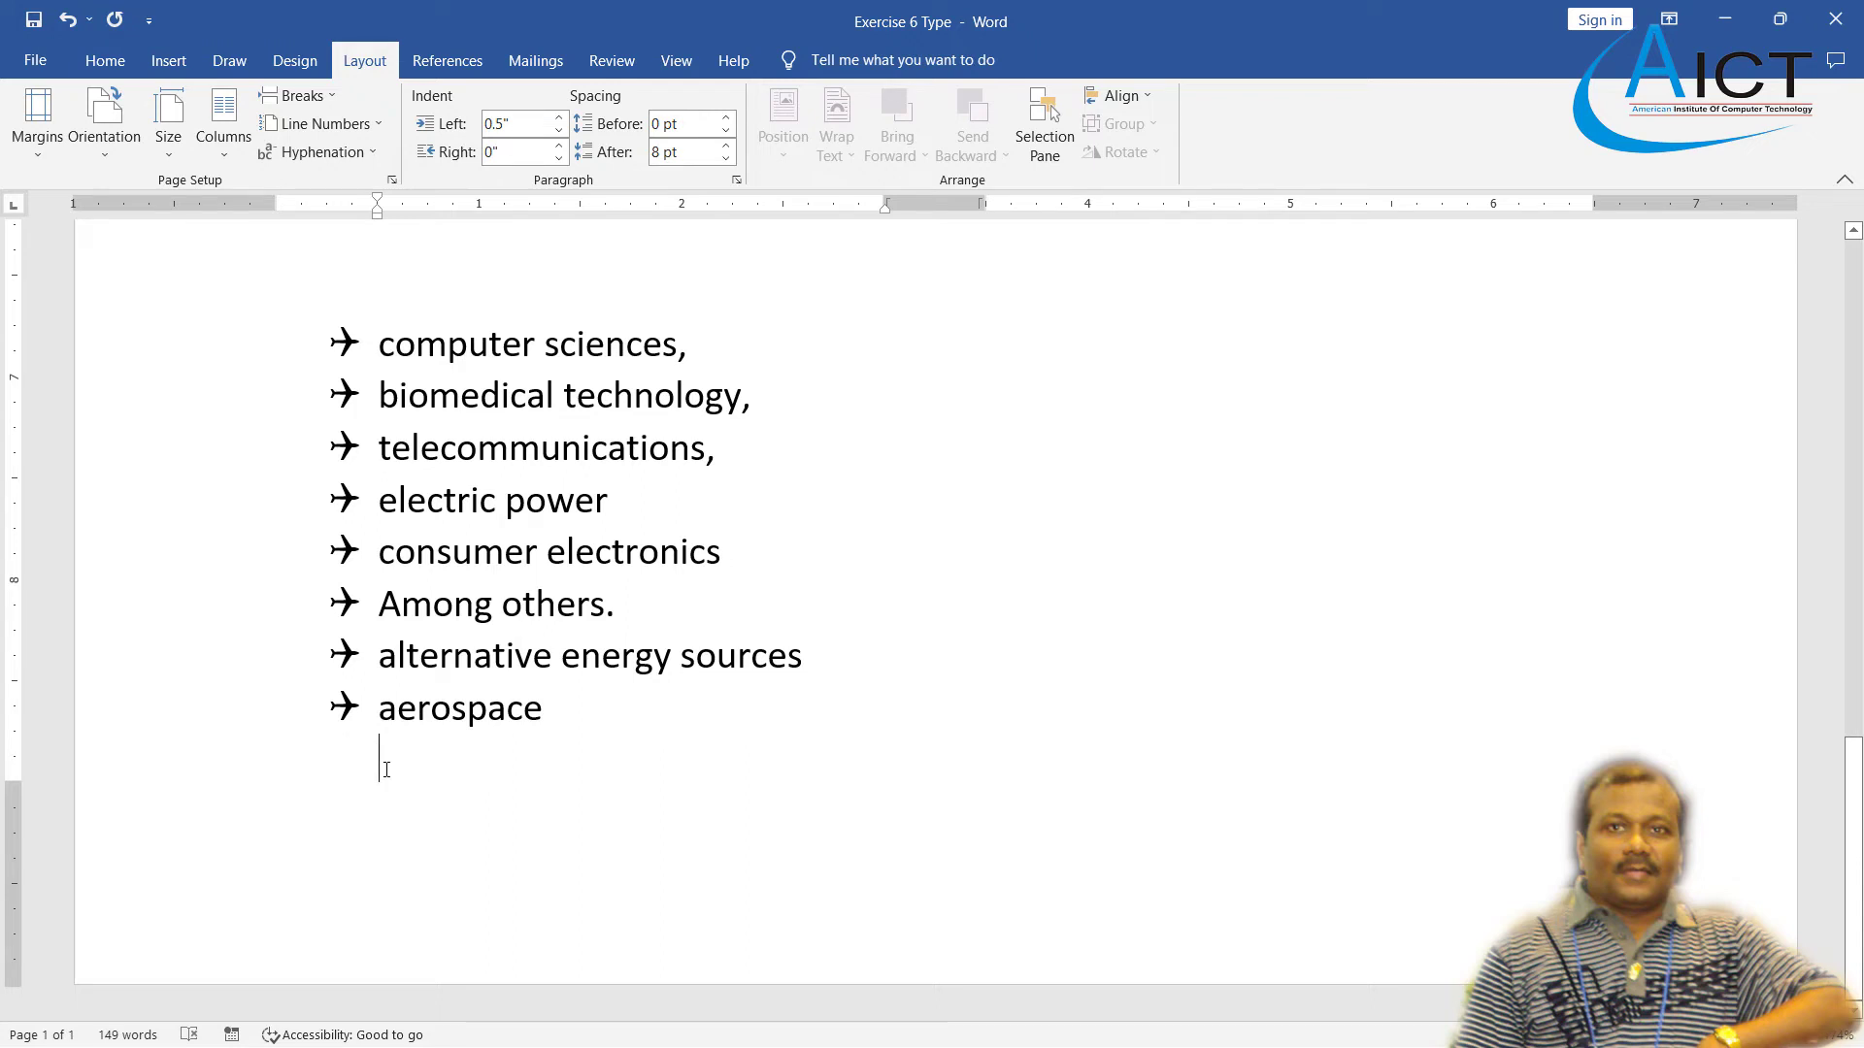
- Set the layout to one column, applied from this point forward, at the empty line after the list
{"action": "left_click", "coordinate": [209, 153]}
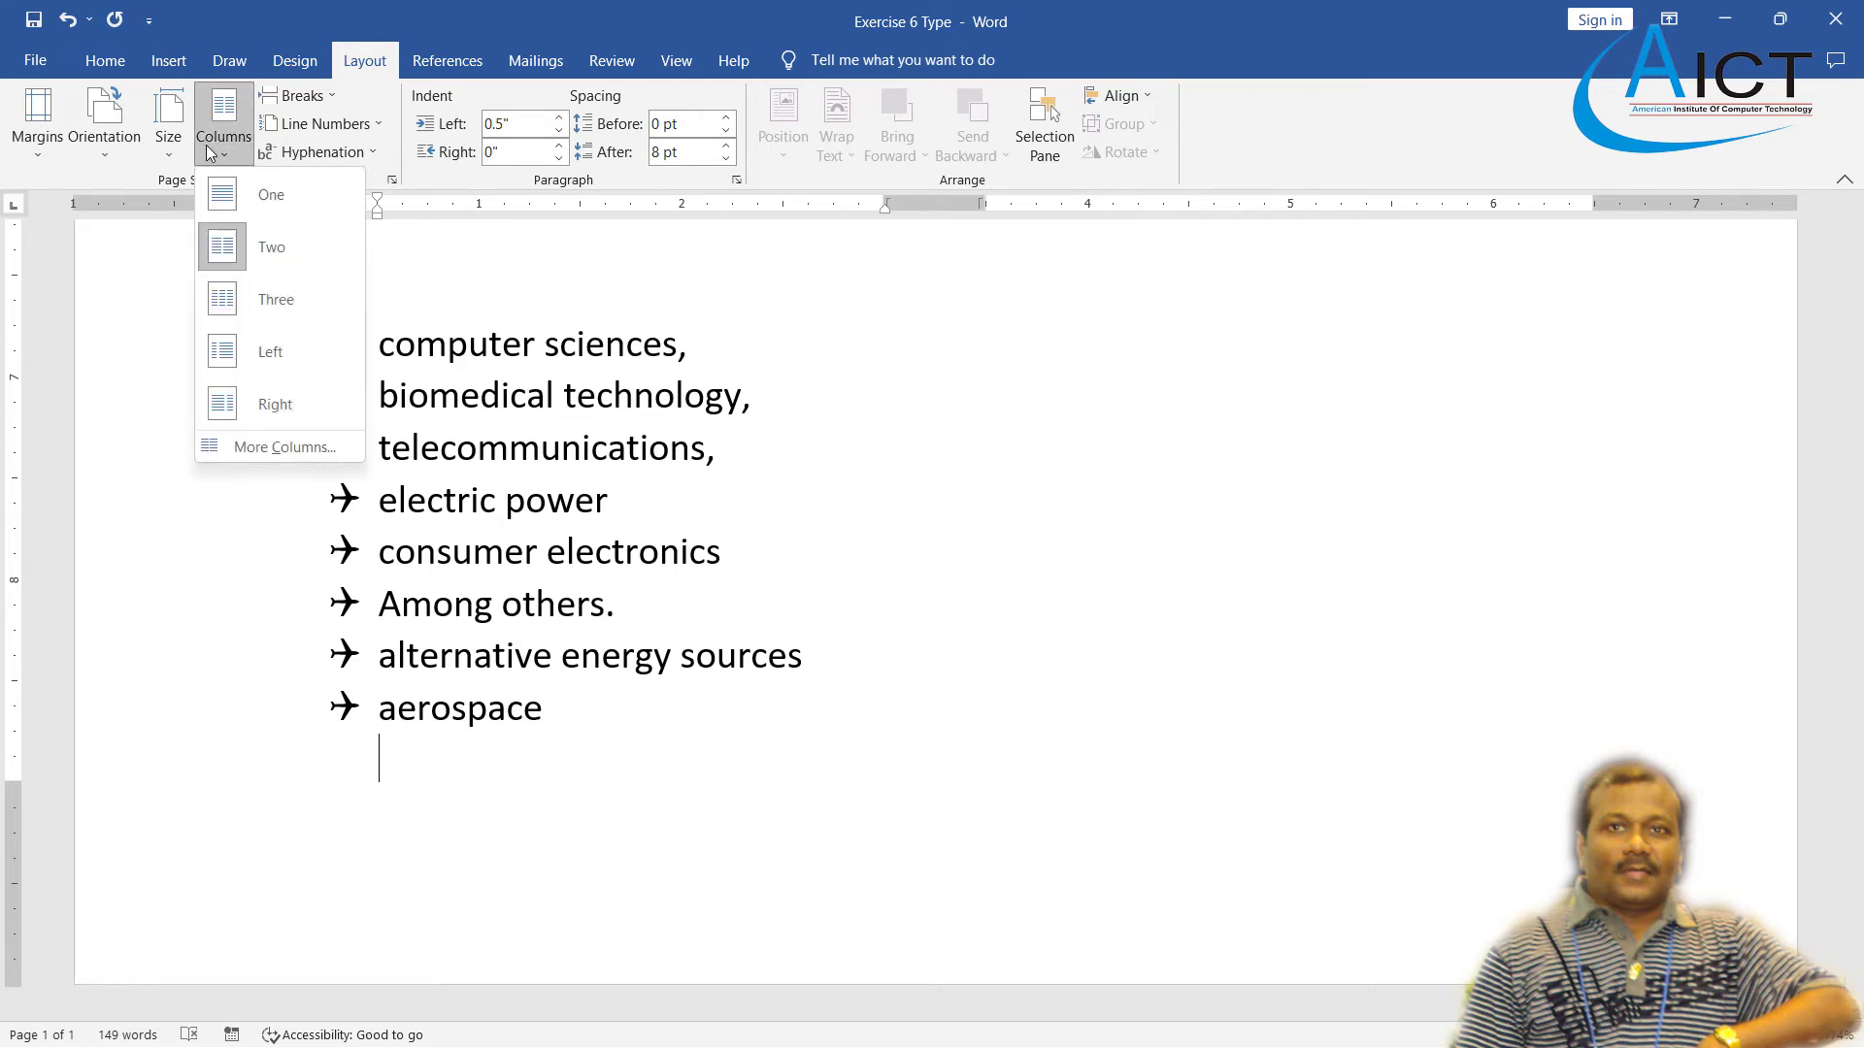
{"action": "left_click", "coordinate": [284, 446]}
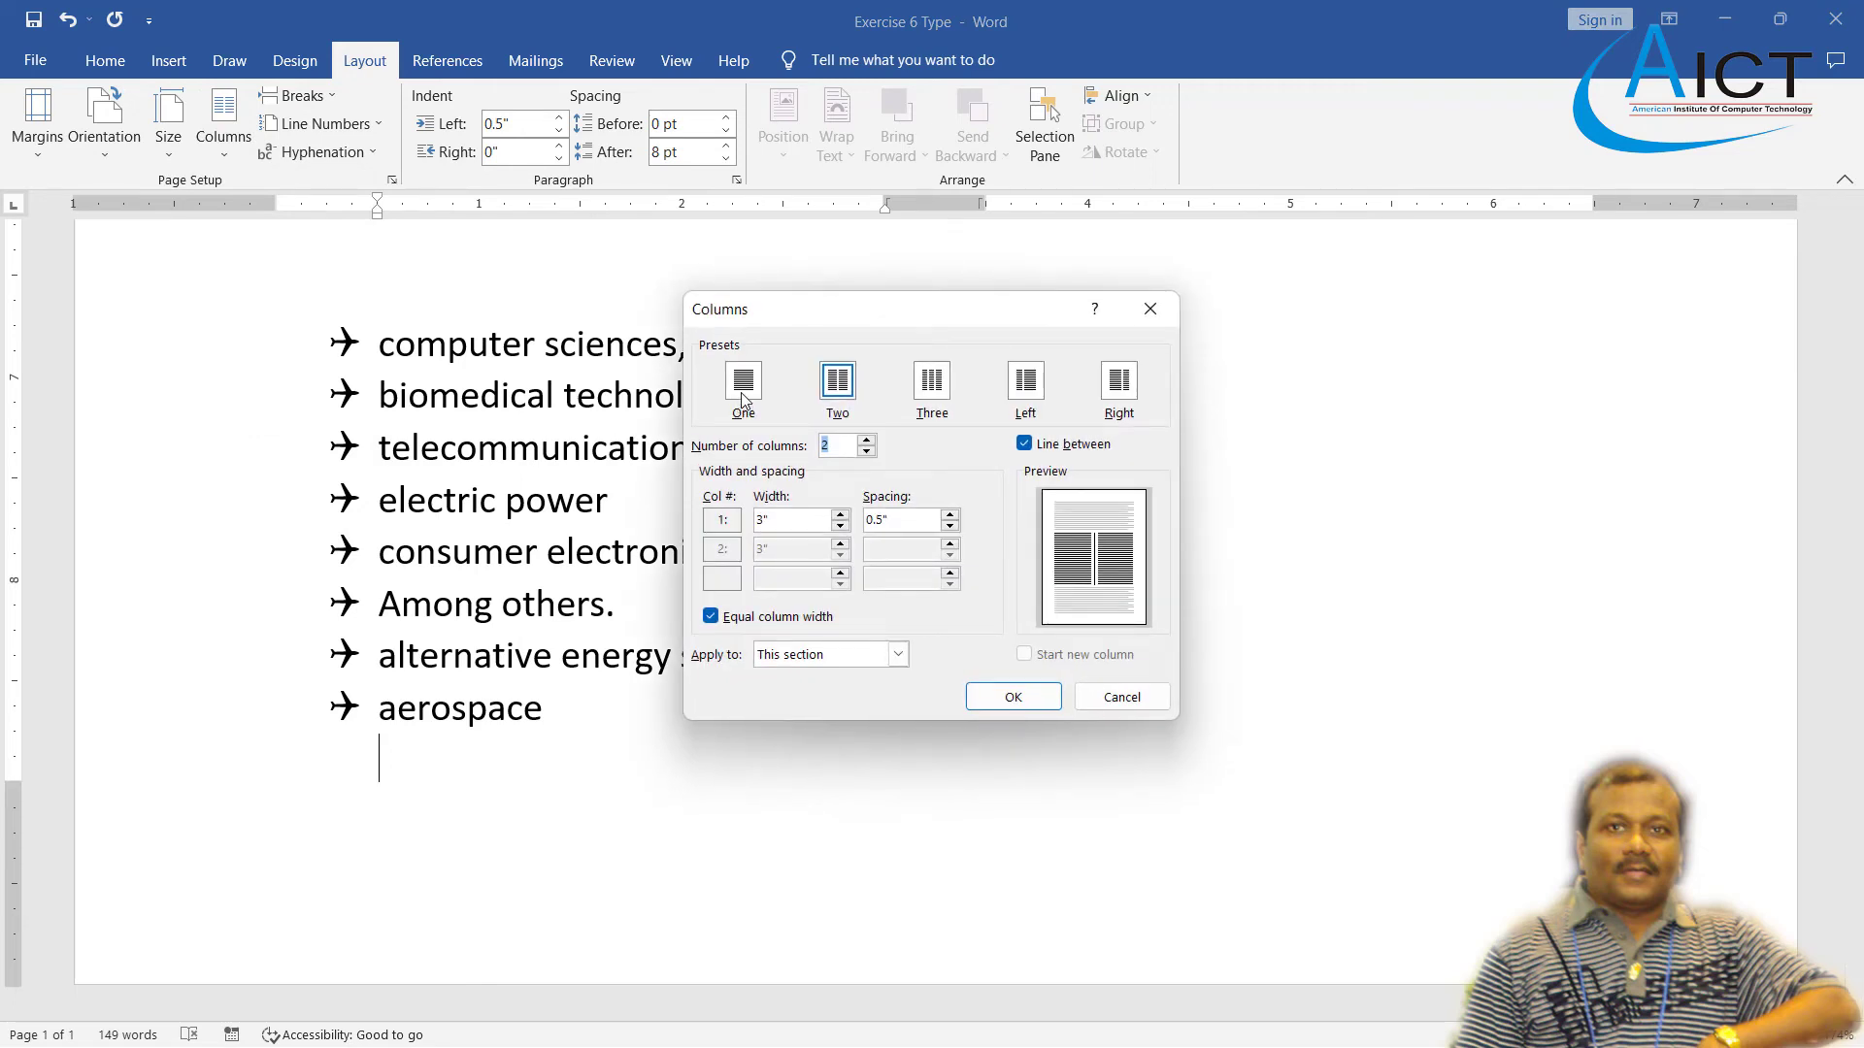
{"action": "left_click", "coordinate": [742, 398]}
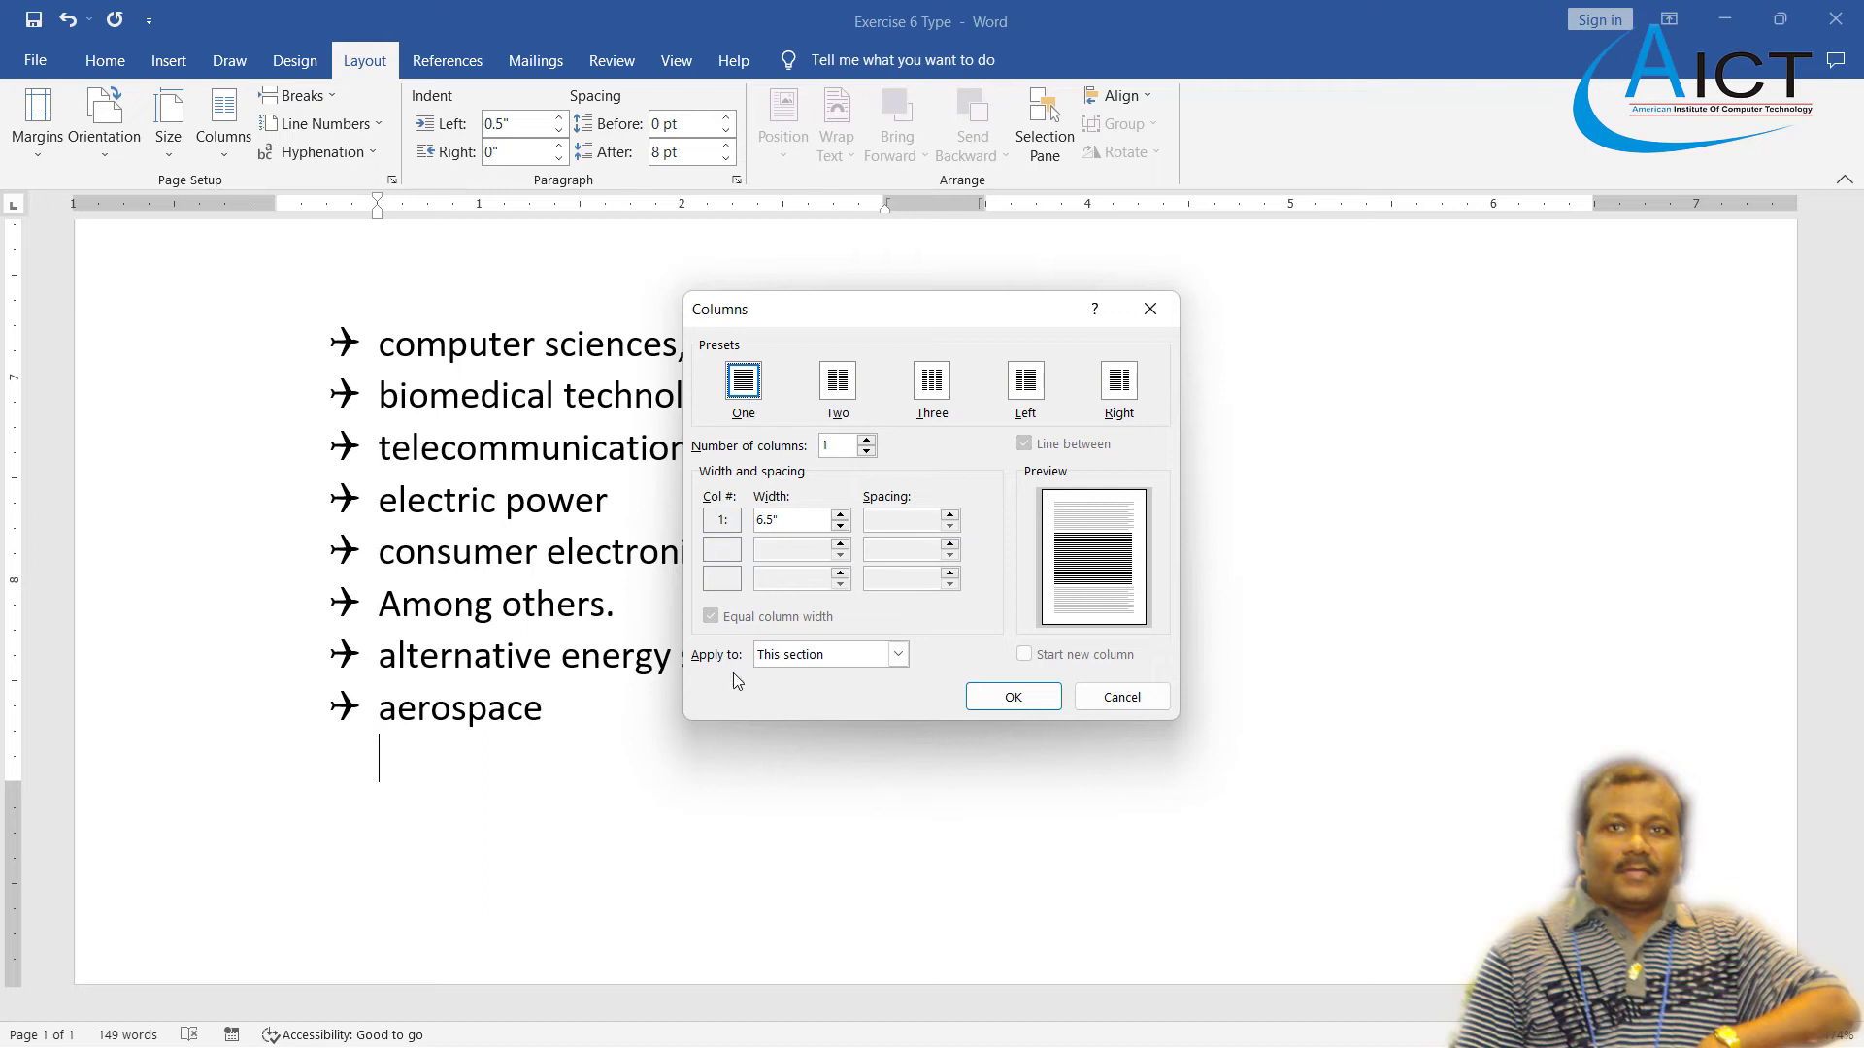
{"action": "left_click", "coordinate": [841, 665]}
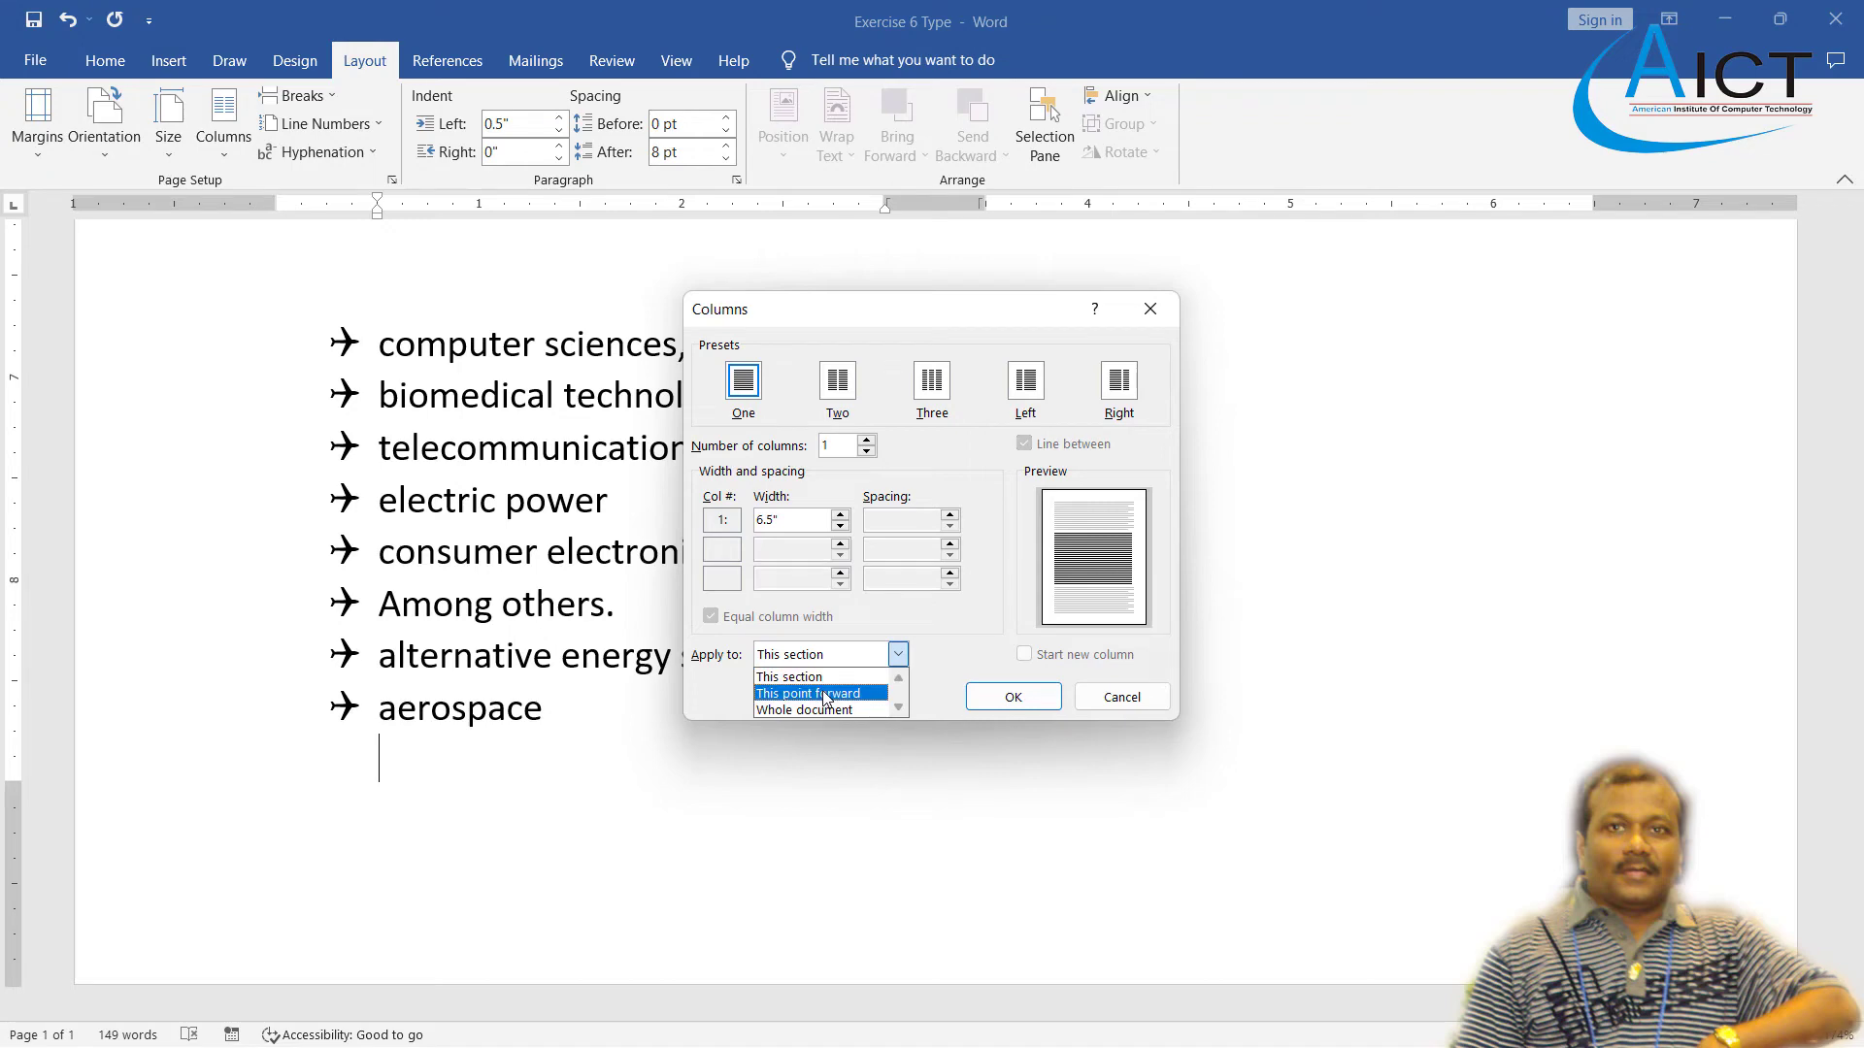
{"action": "left_click", "coordinate": [824, 695]}
{"action": "left_click", "coordinate": [1010, 701]}
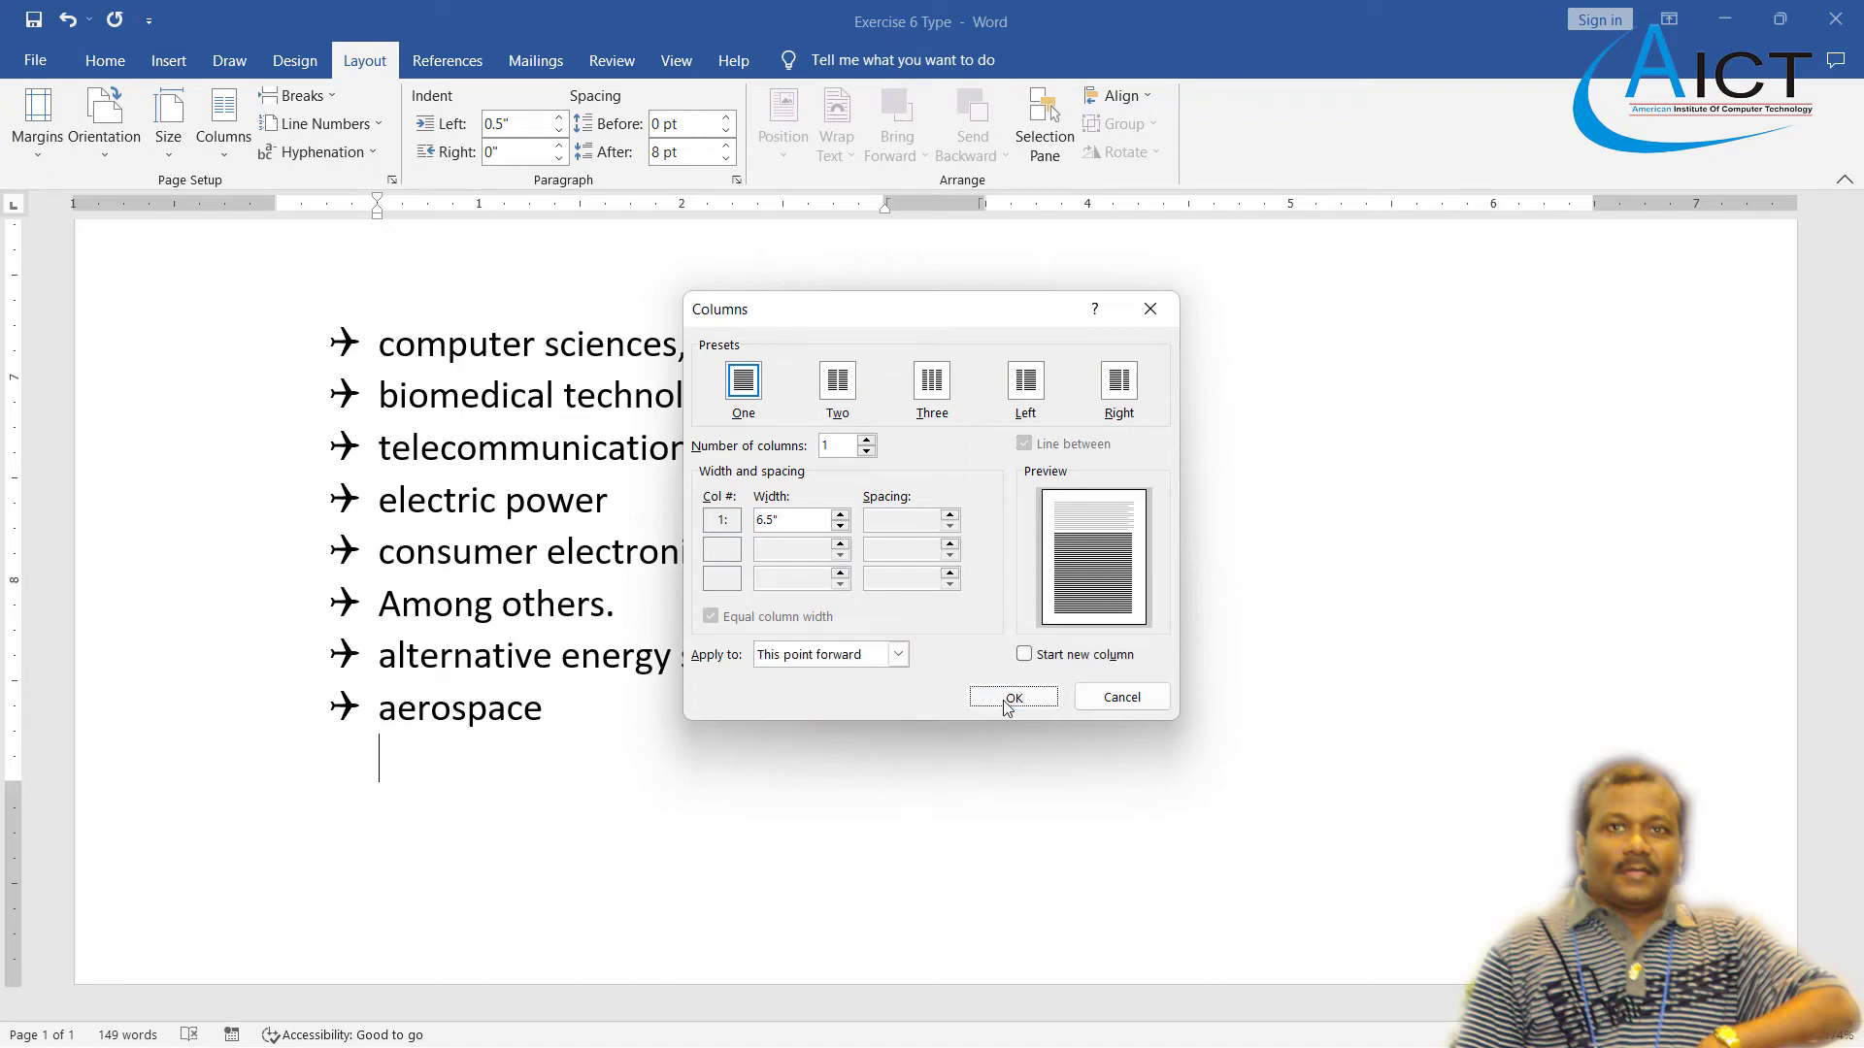
{"action": "scroll", "coordinate": [805, 697], "scroll_direction": "up", "scroll_amount": 3}
{"action": "scroll", "coordinate": [582, 613], "scroll_direction": "down", "scroll_amount": 3}
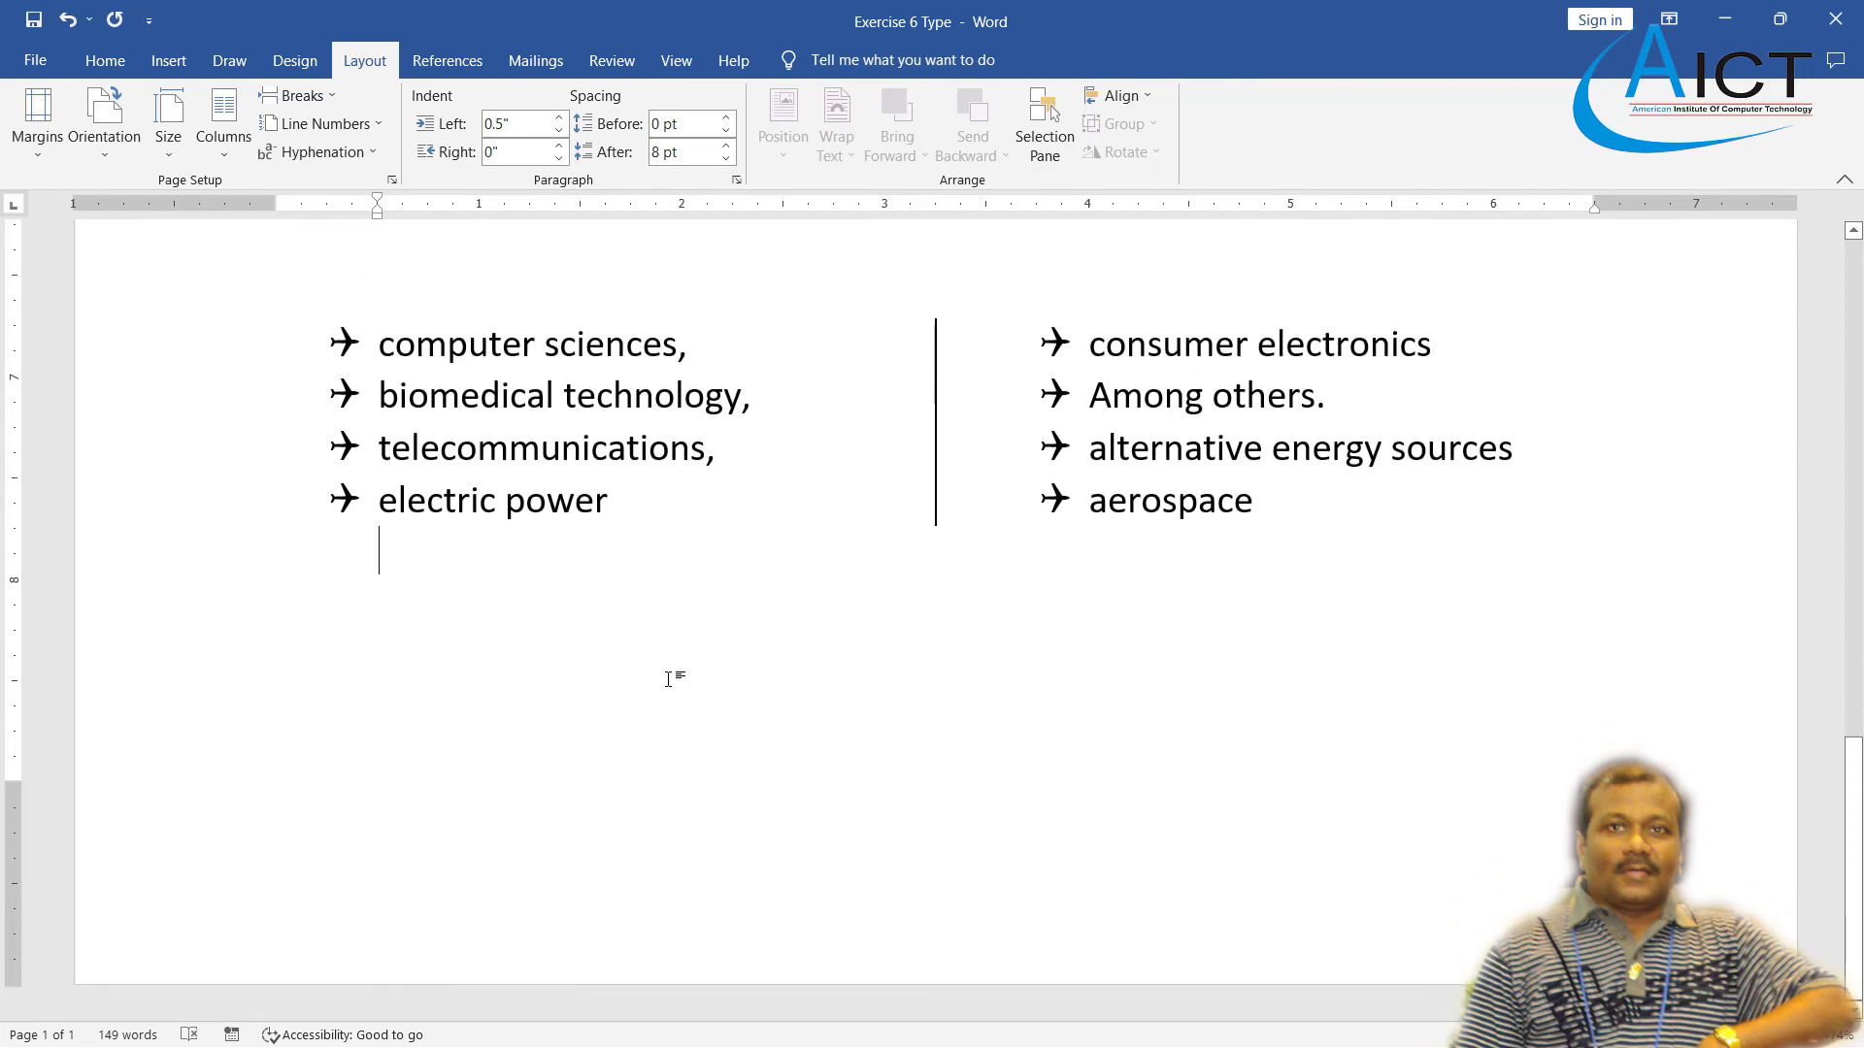
- Compare the two-column list with the Exercise 6 PDF and read the numbered instructions below it in the PDF
{"action": "key", "text": "alt+Tab"}
{"action": "key", "text": "alt+Tab"}
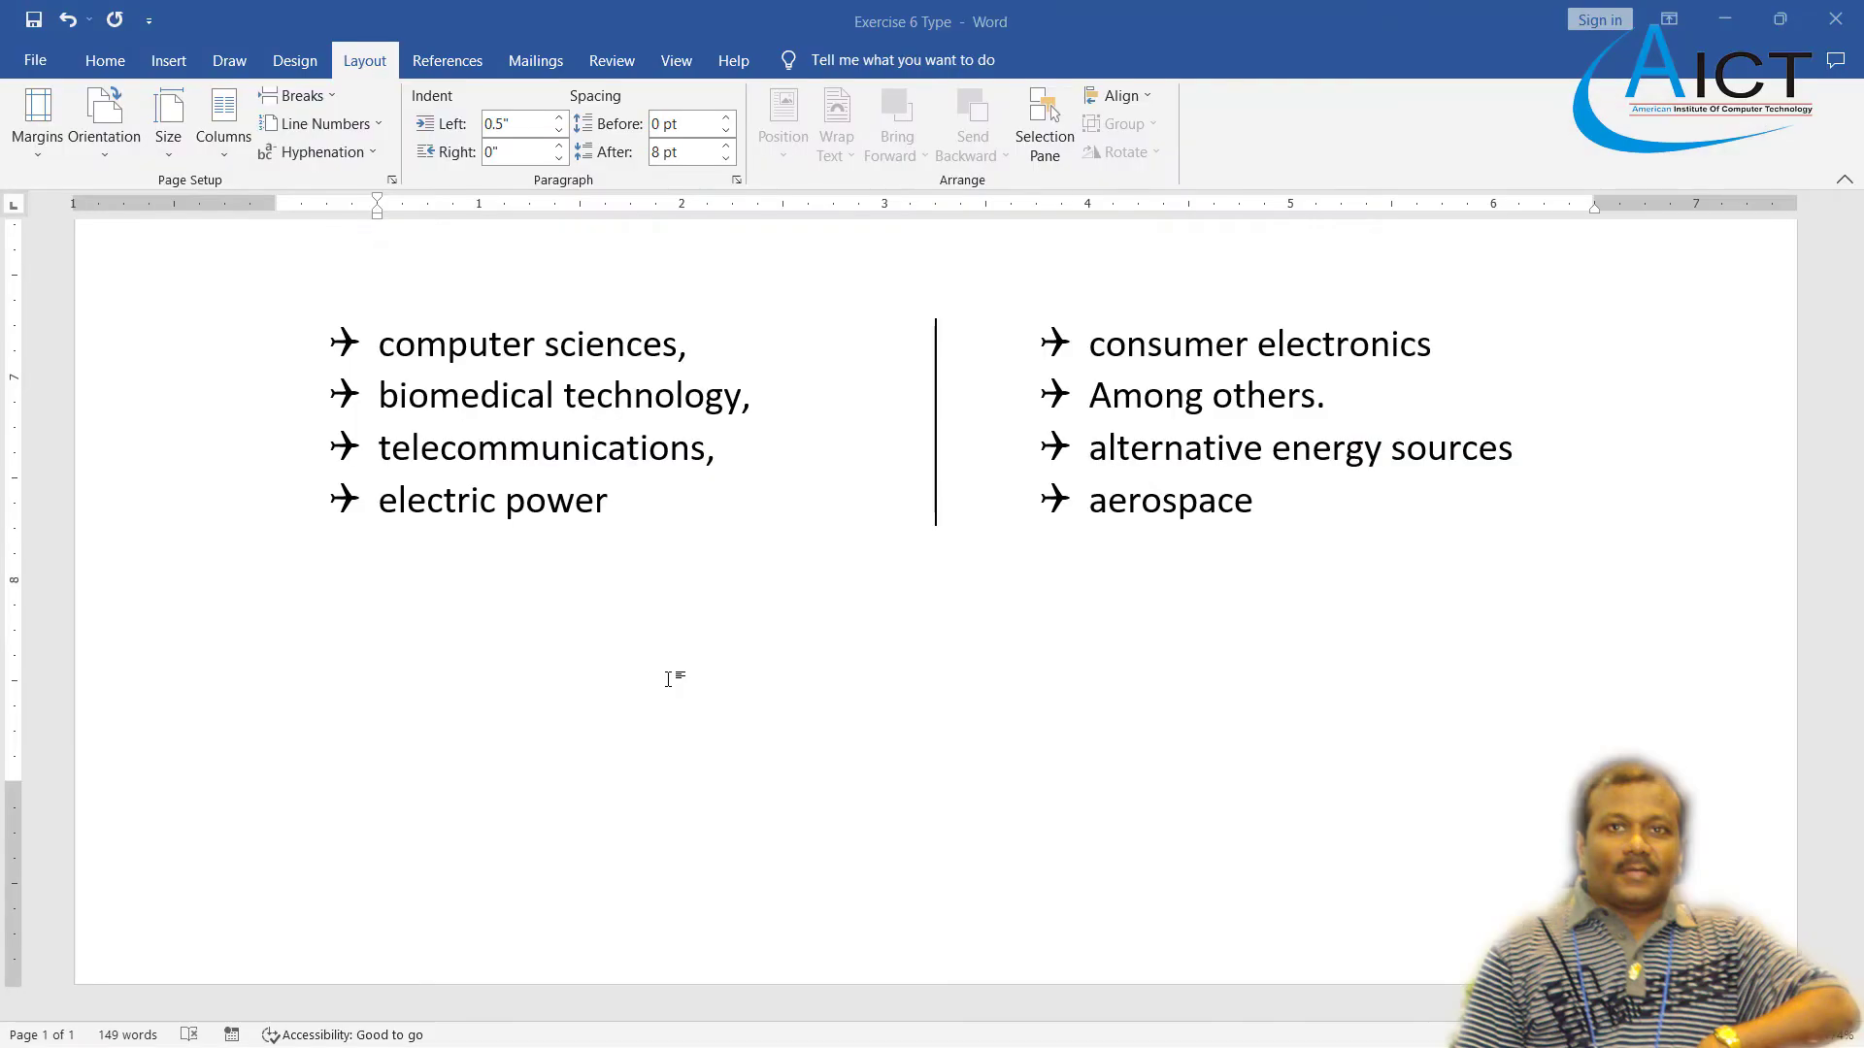
{"action": "scroll", "coordinate": [665, 673], "scroll_direction": "up", "scroll_amount": 3}
{"action": "key", "text": "alt+Tab"}
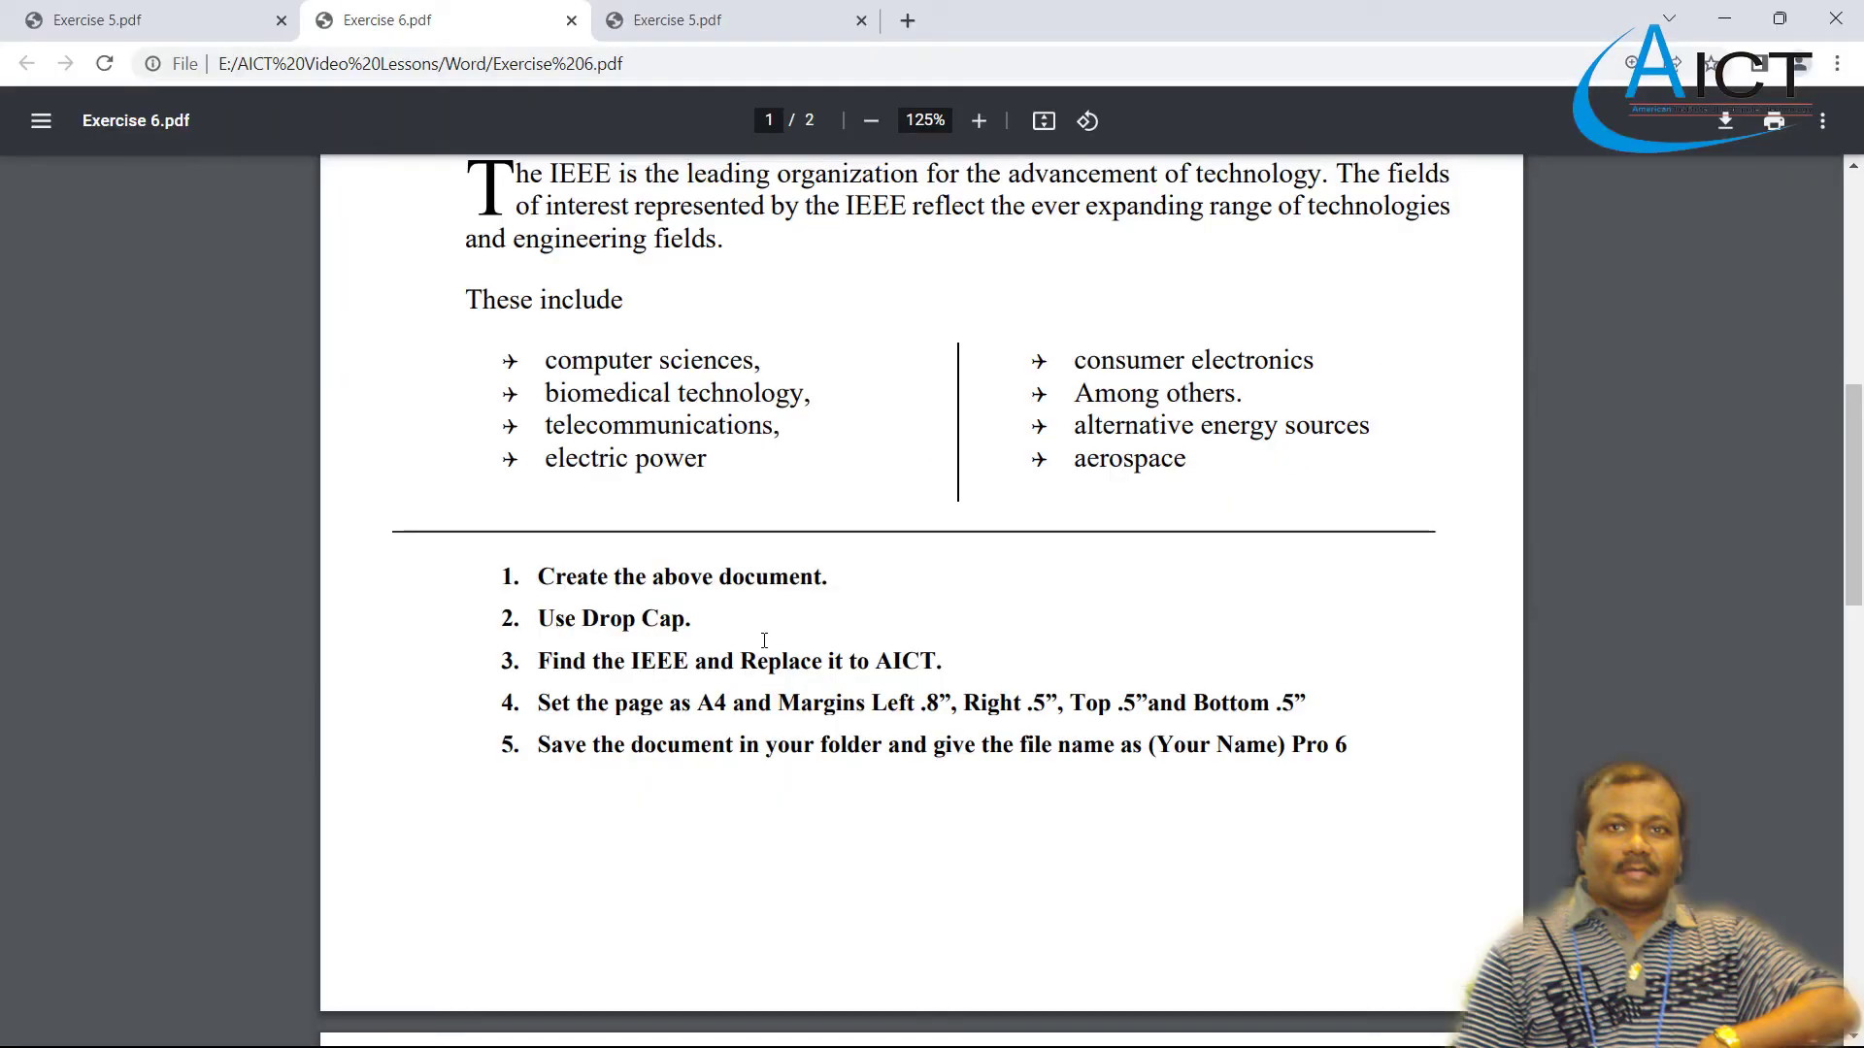
{"action": "key", "text": "alt+Tab"}
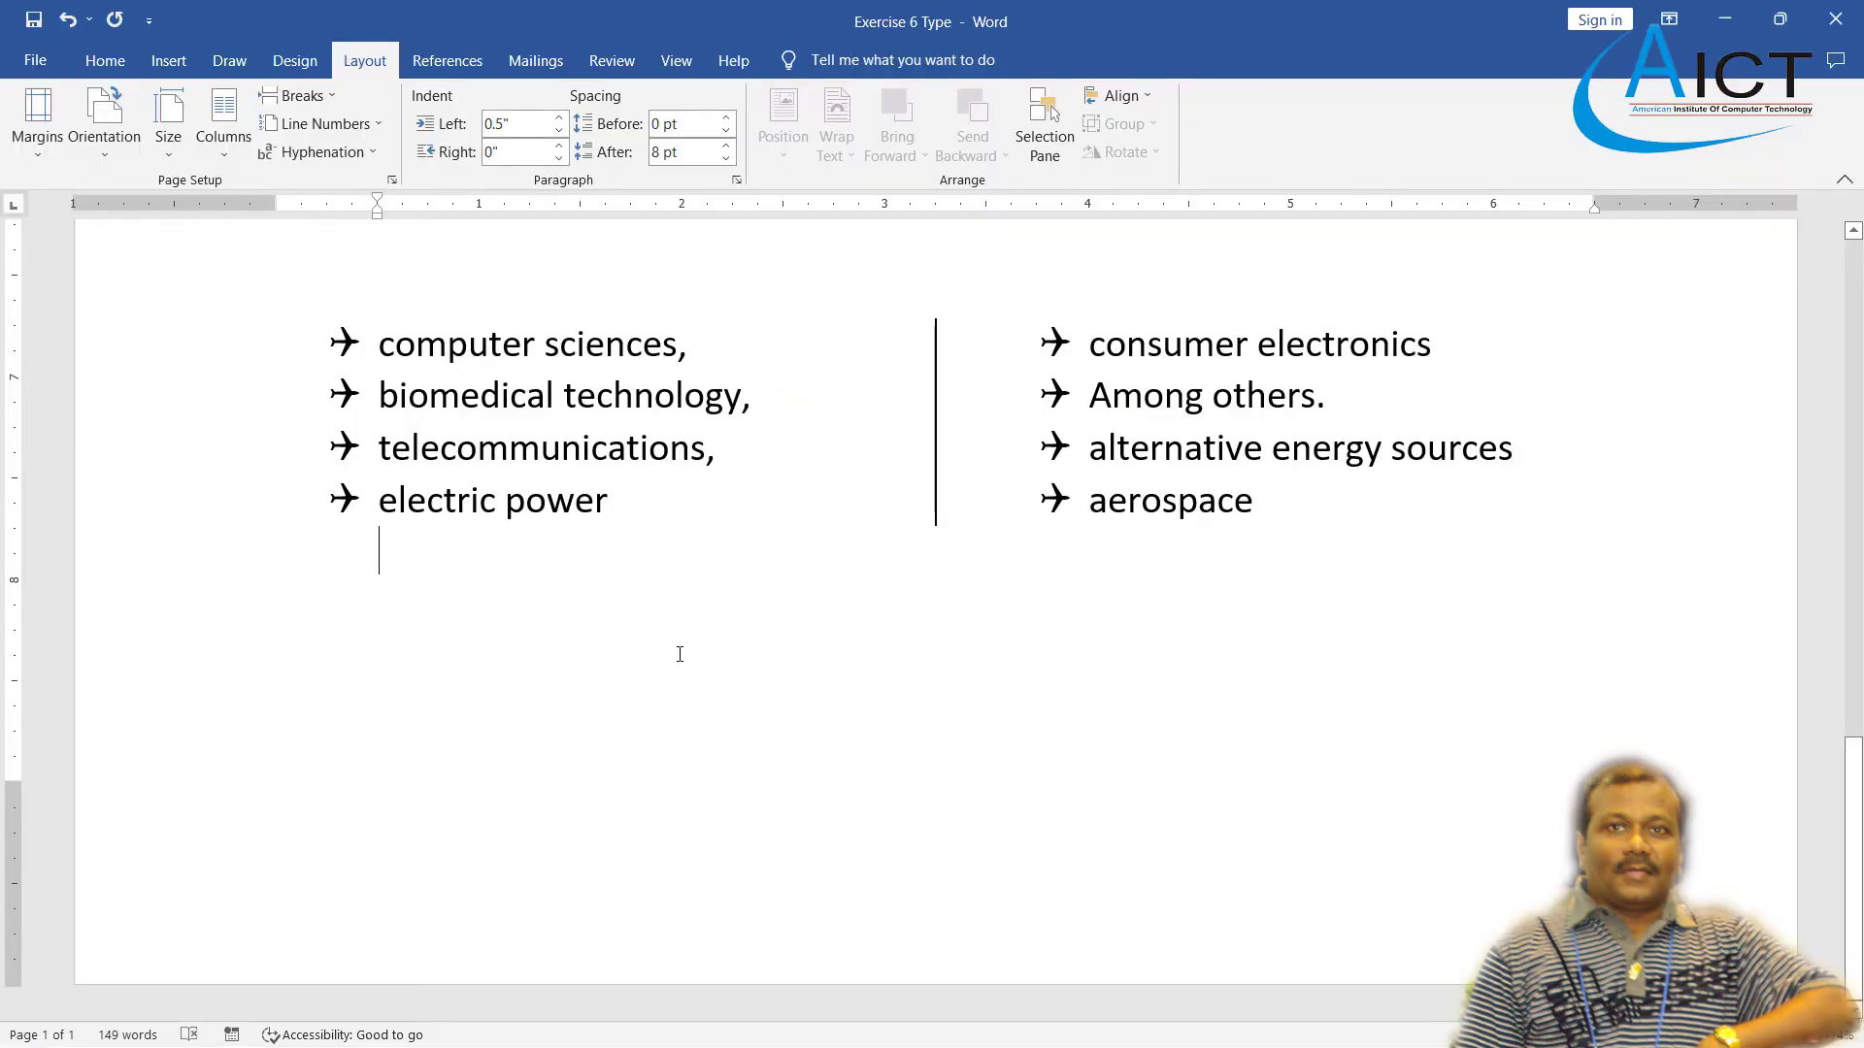
{"action": "key", "text": "alt+Tab"}
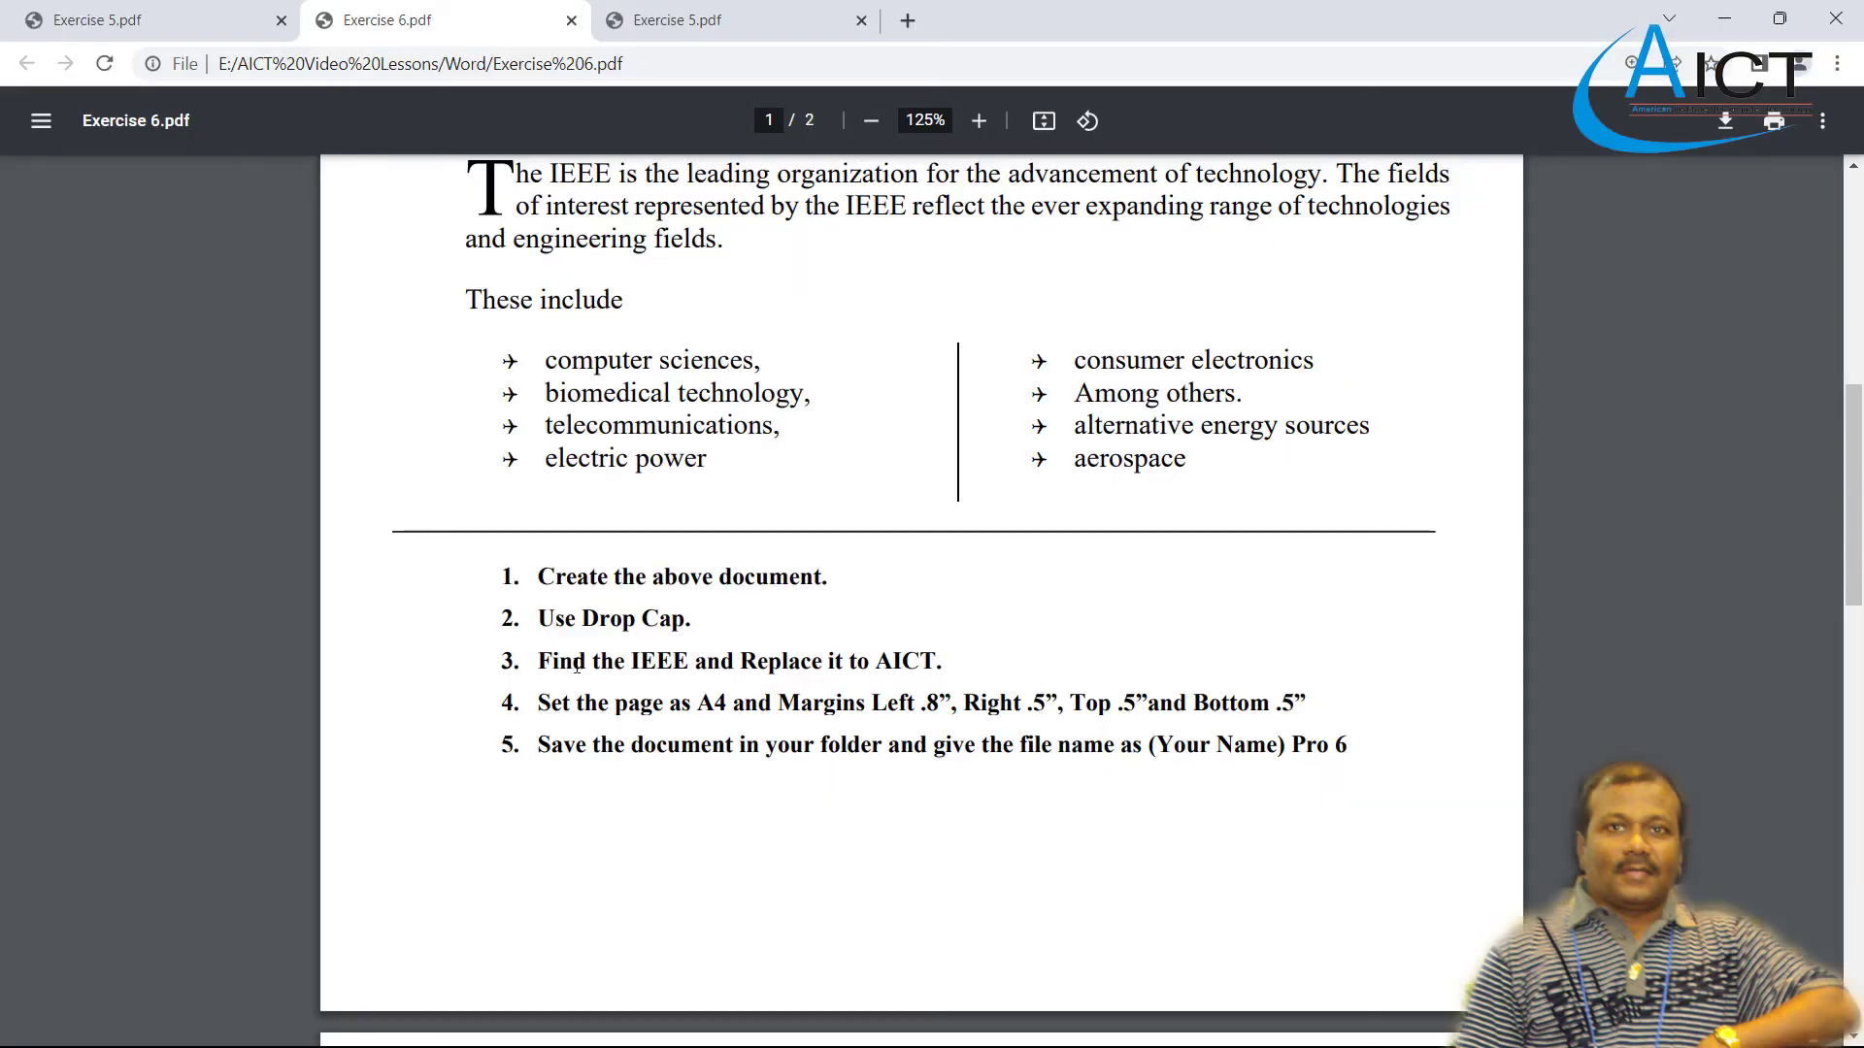